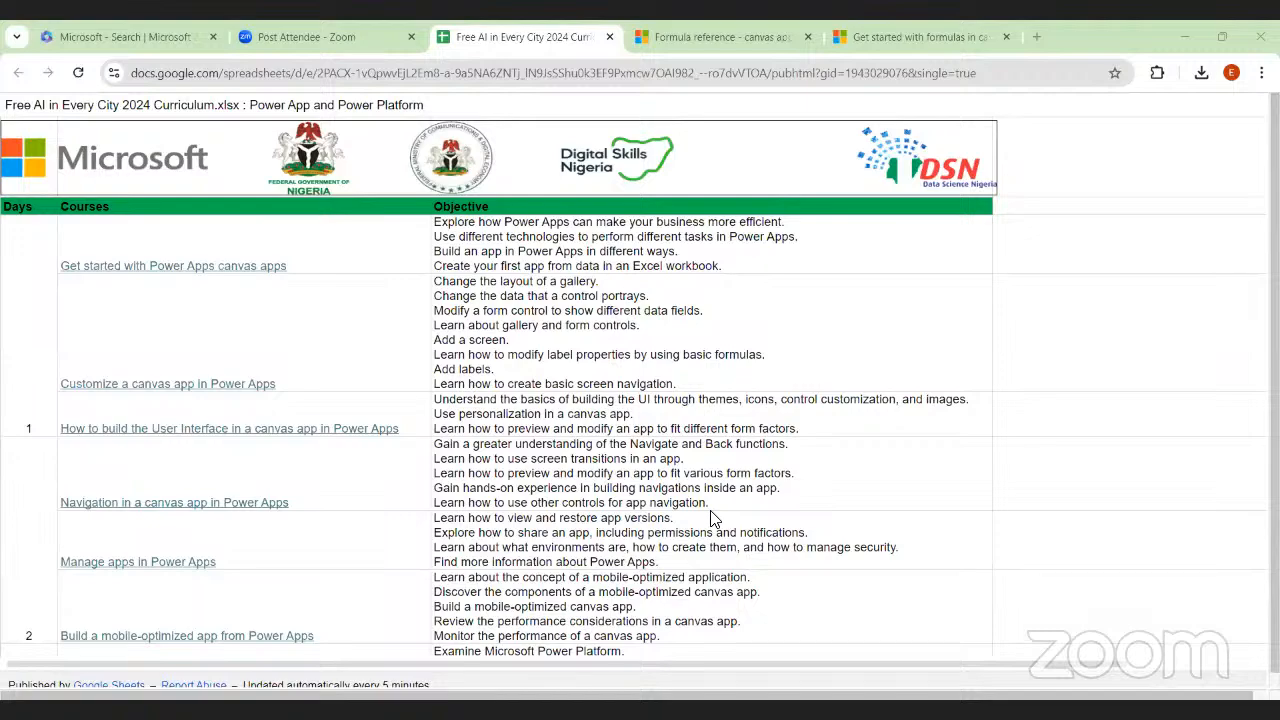
Review the Power App and Power Platform curriculum sheet, covering the courses and objectives for days 1 to 5
scroll(729, 465, "down", 3)
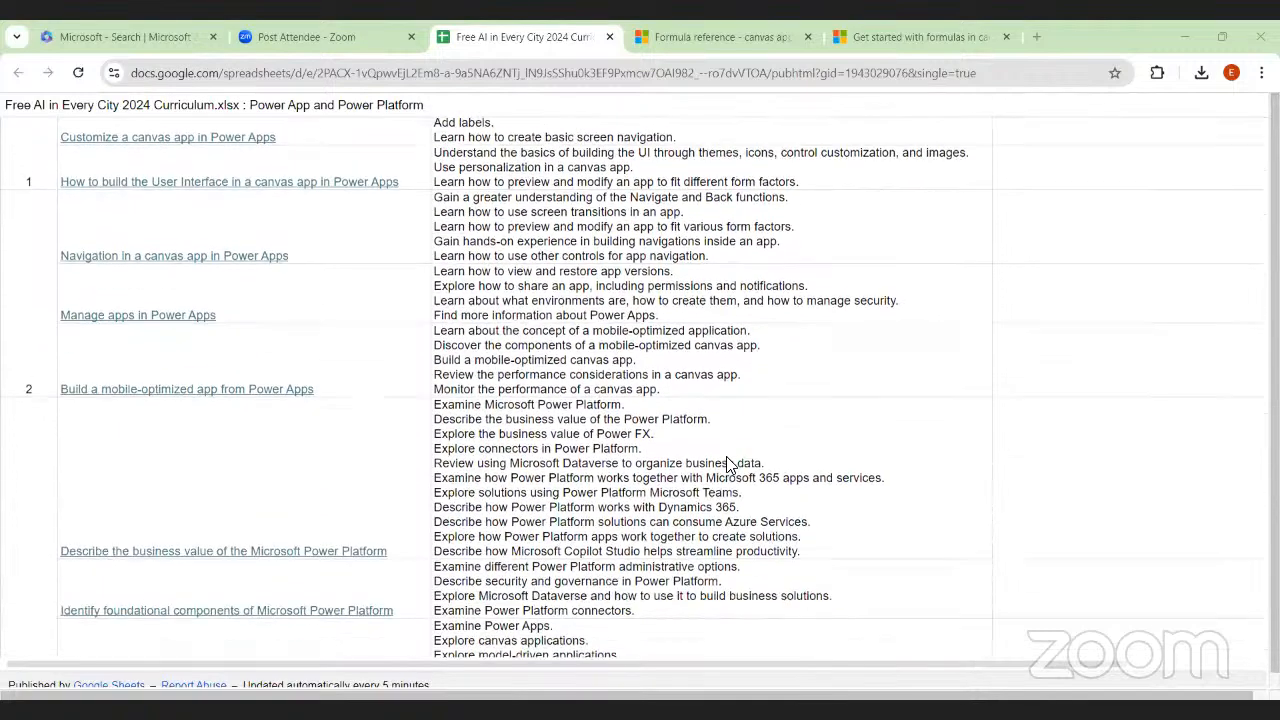
scroll(729, 465, "down", 4)
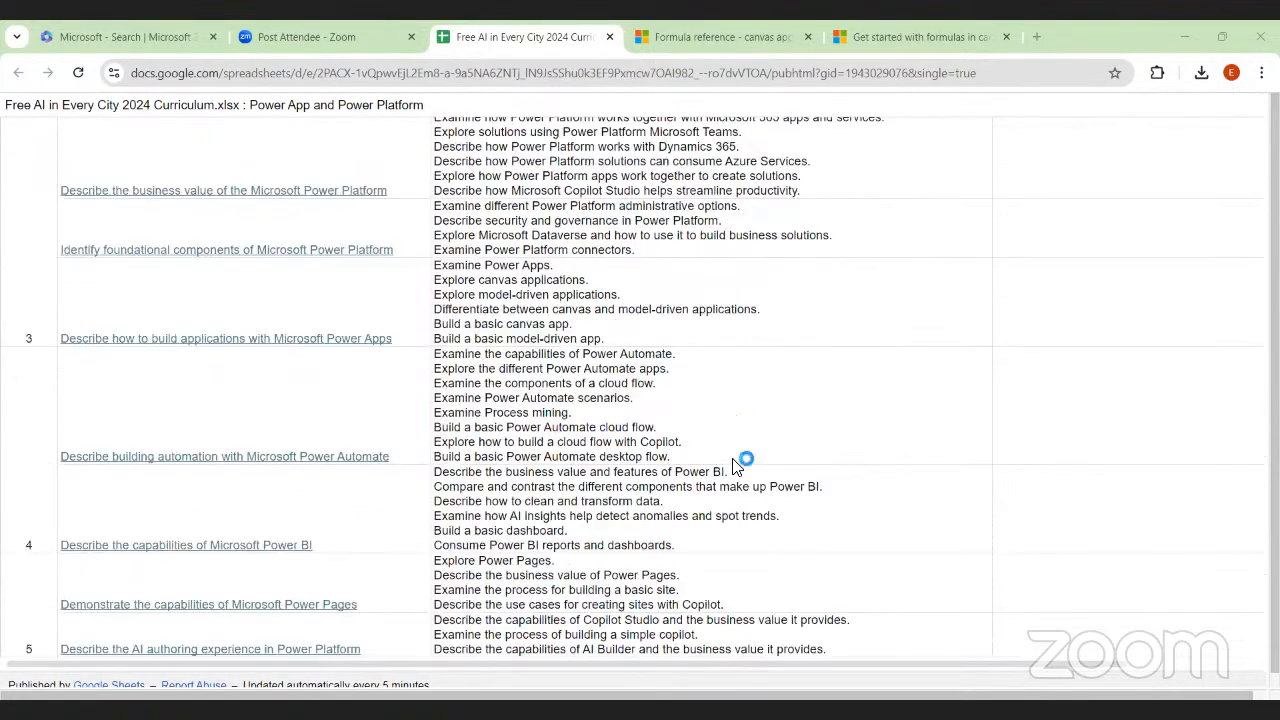
scroll(733, 462, "down", 1)
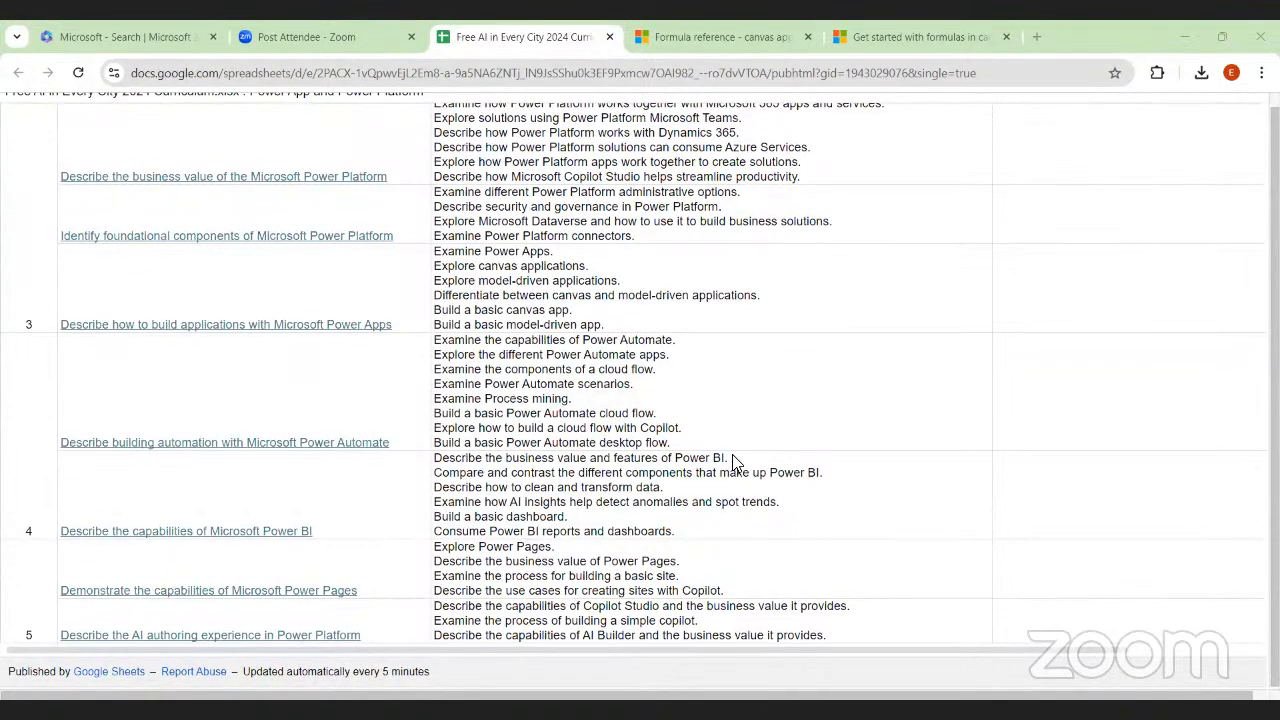
scroll(733, 462, "up", 8)
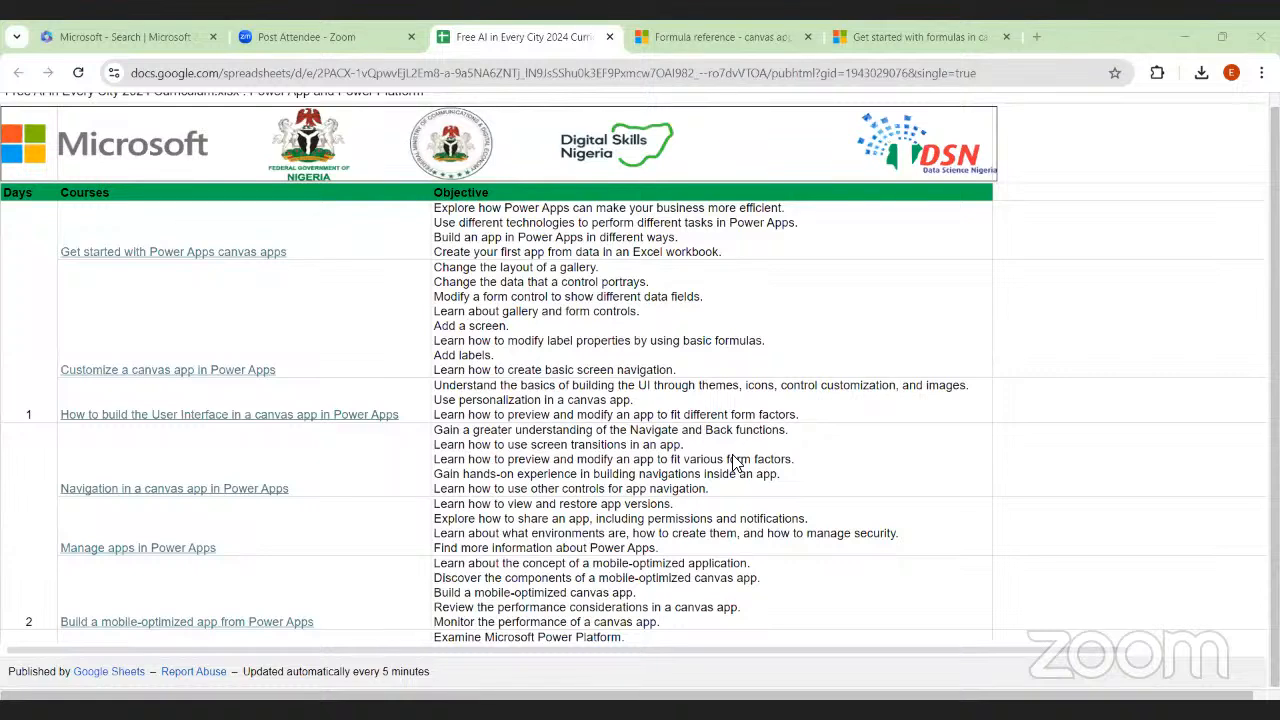
left_click(732, 455)
left_click(656, 337)
scroll(656, 337, "down", 2)
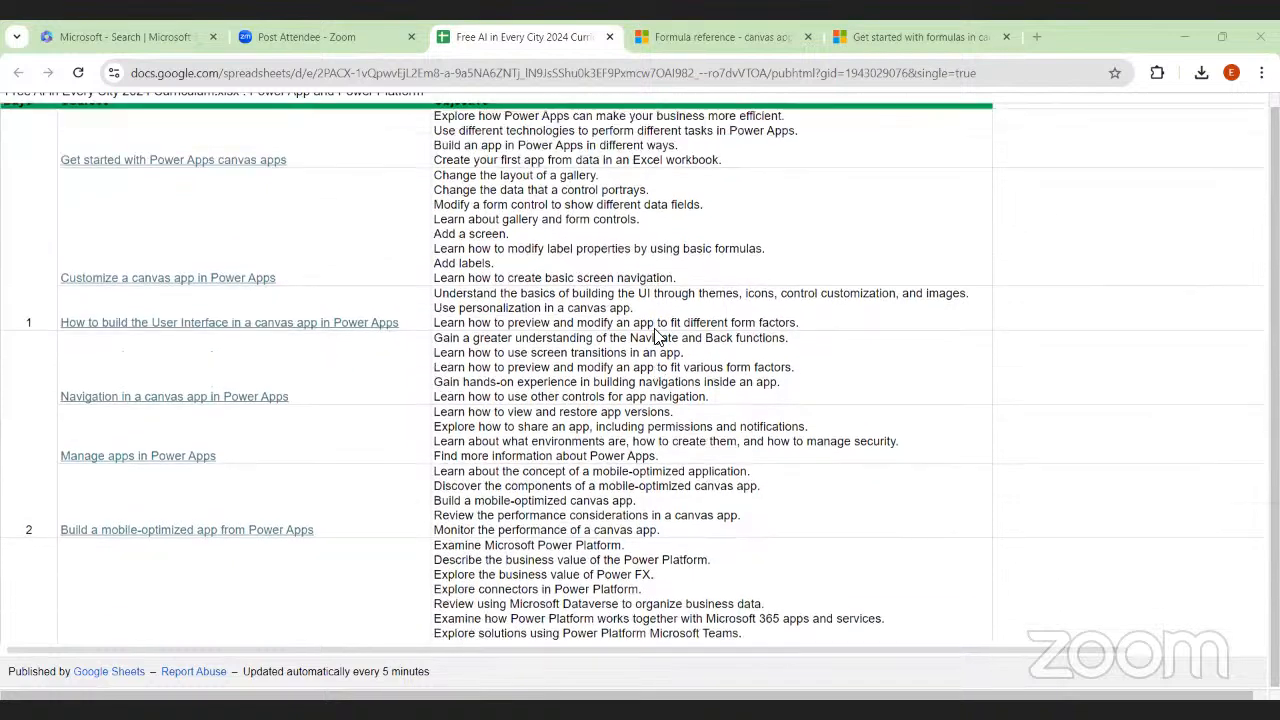
scroll(560, 335, "up", 2)
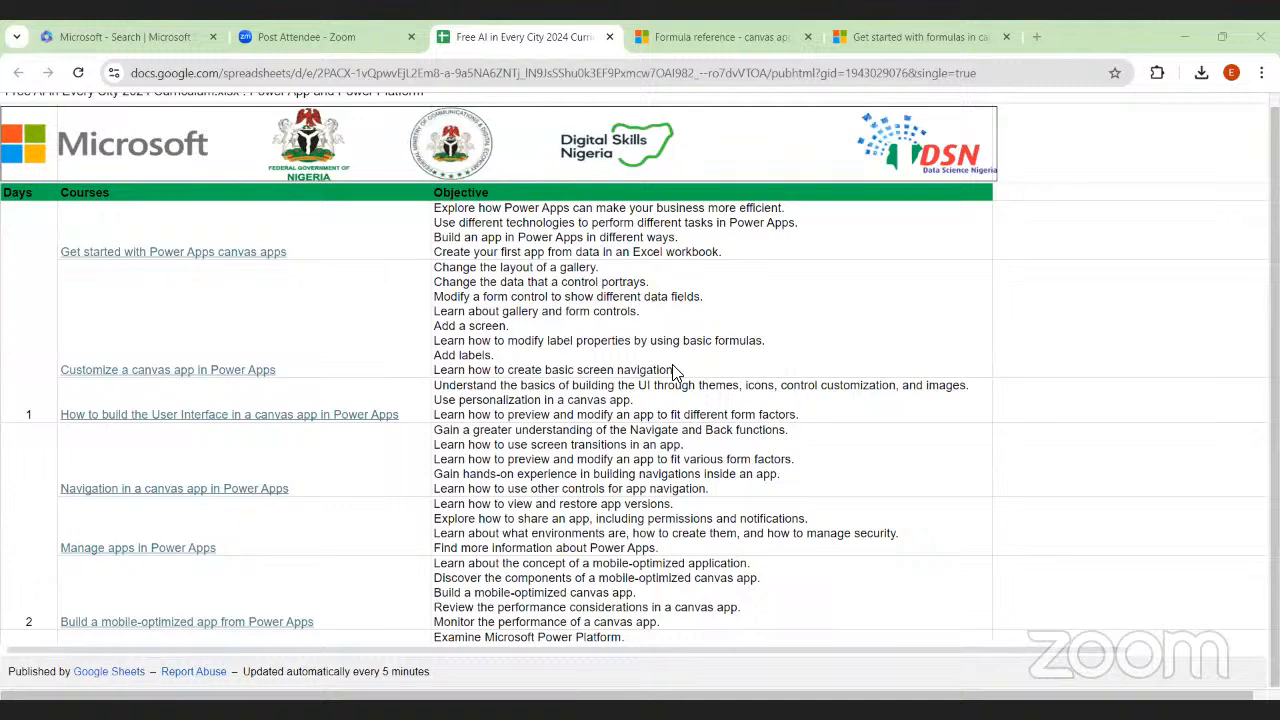
Select the page addresses of the canvas apps Formula reference and the Get started with formulas in canvas apps article
left_click(722, 37)
left_click(579, 73)
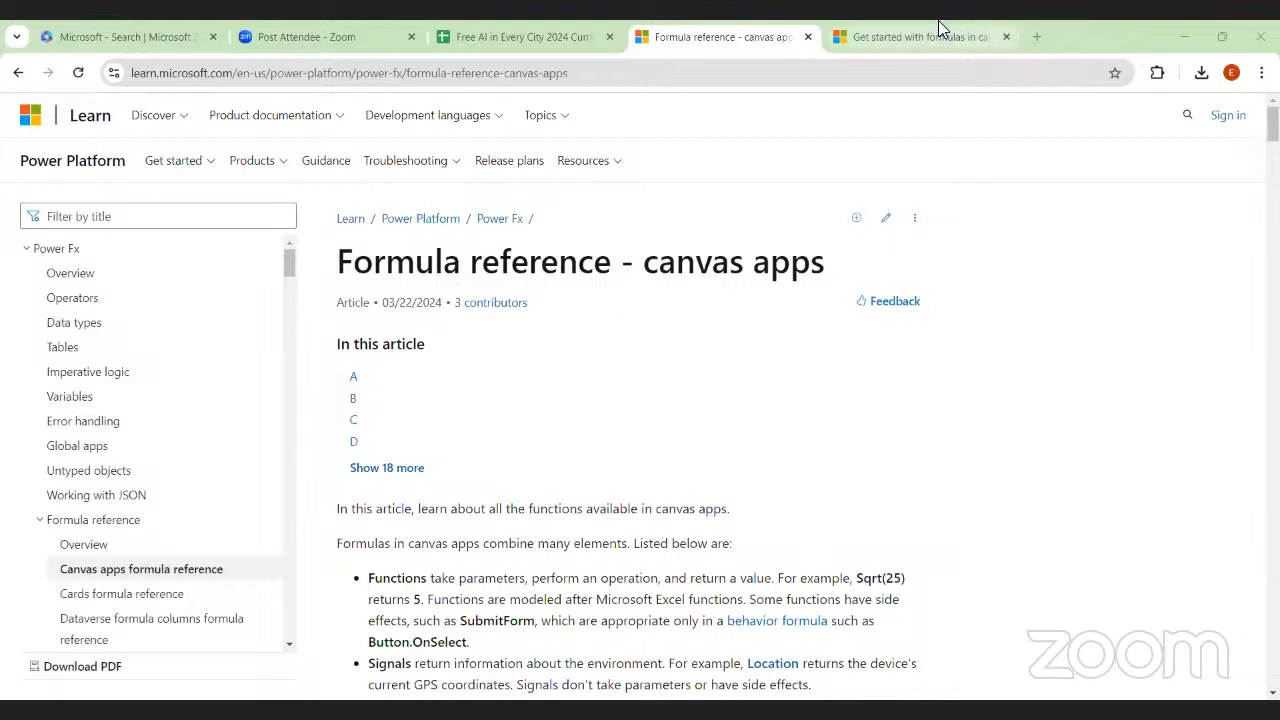
left_click(912, 36)
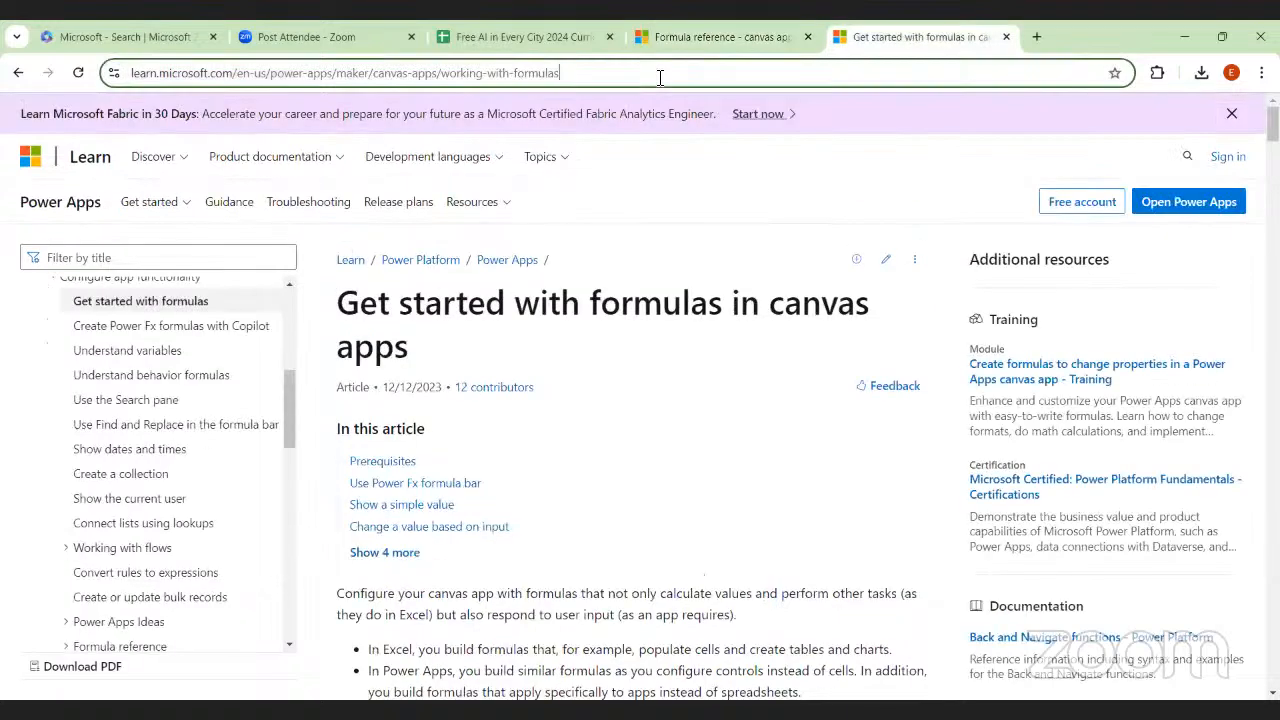
left_click(660, 77)
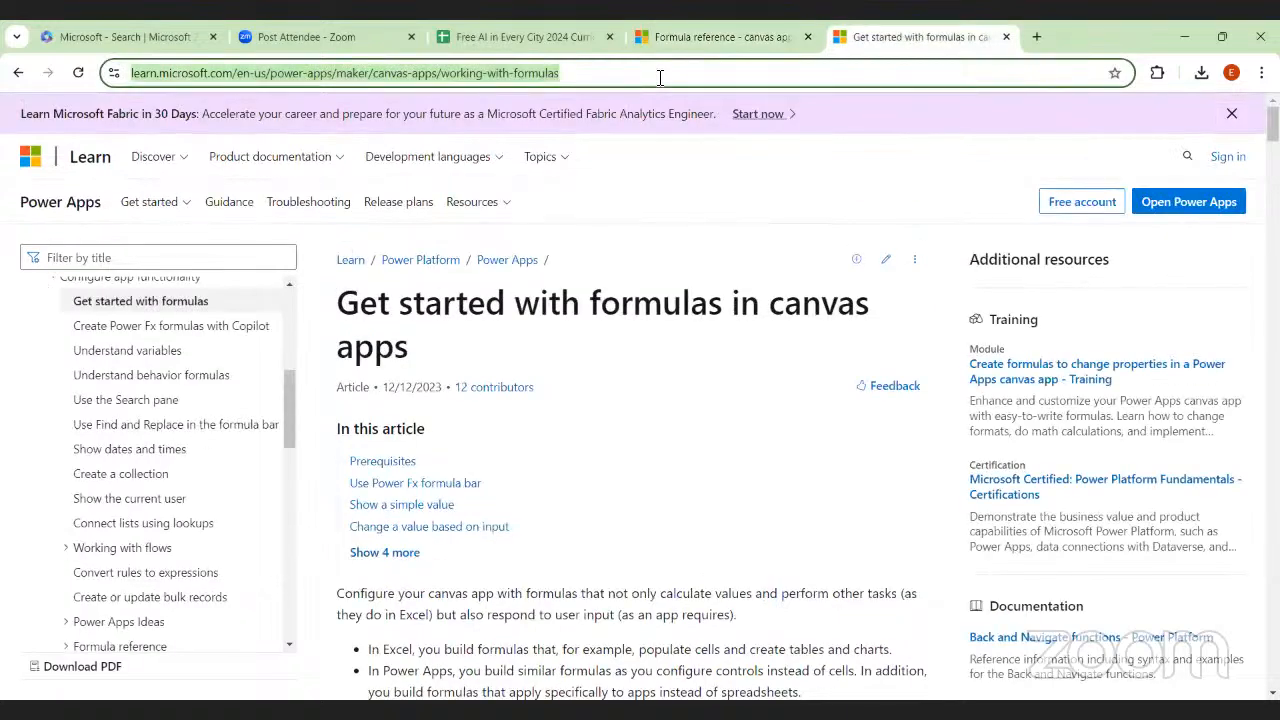
key("alt+Tab")
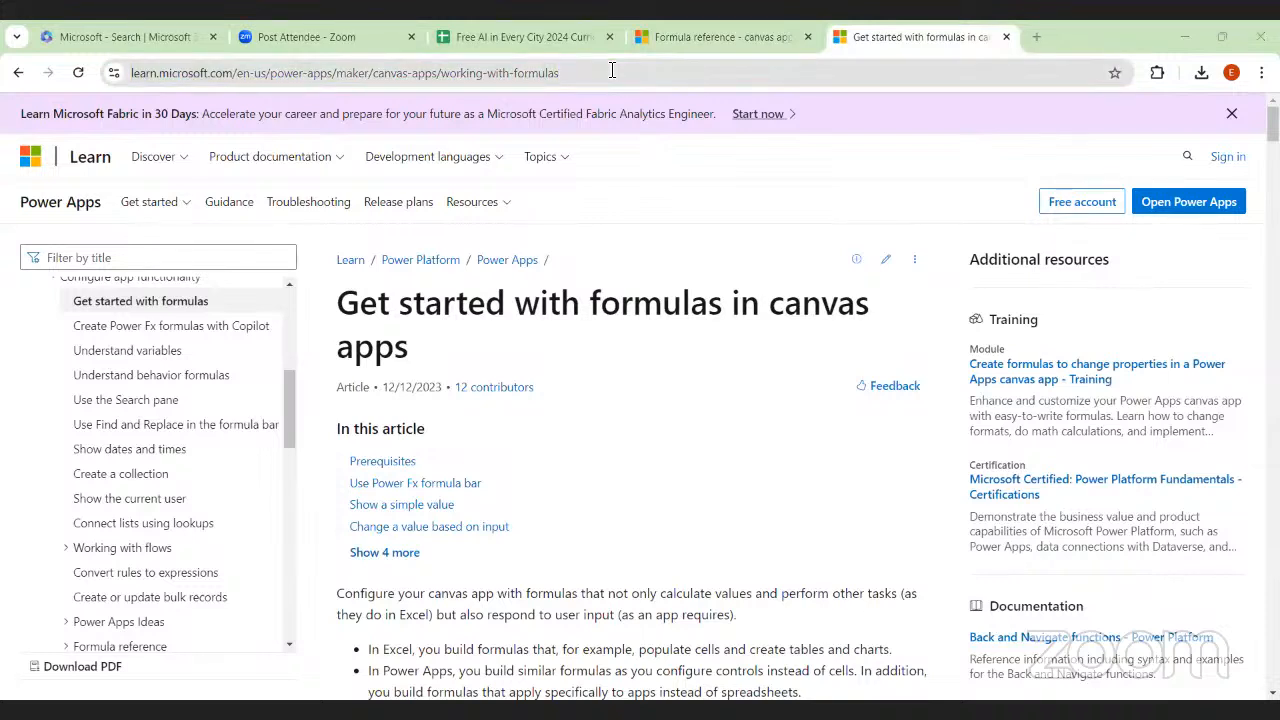
Return to the canvas apps Formula reference and examine its introduction and the first functions listed under A
left_click(716, 36)
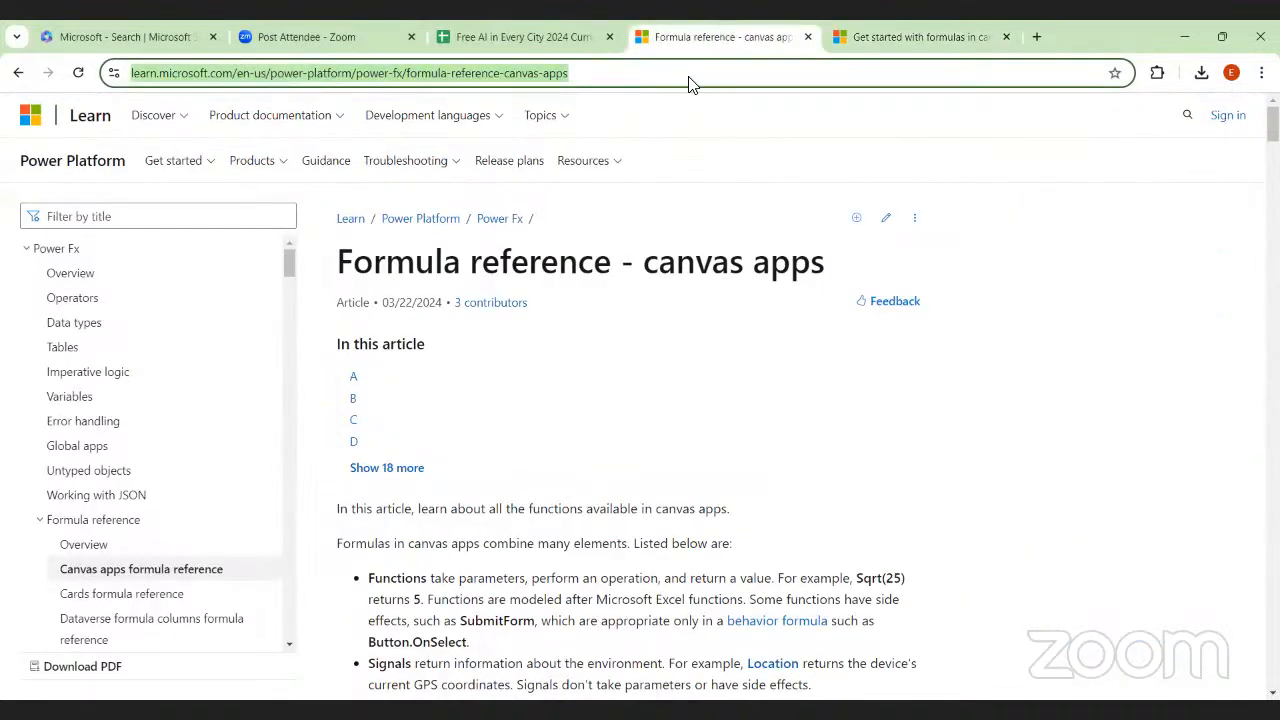
scroll(686, 346, "down", 1)
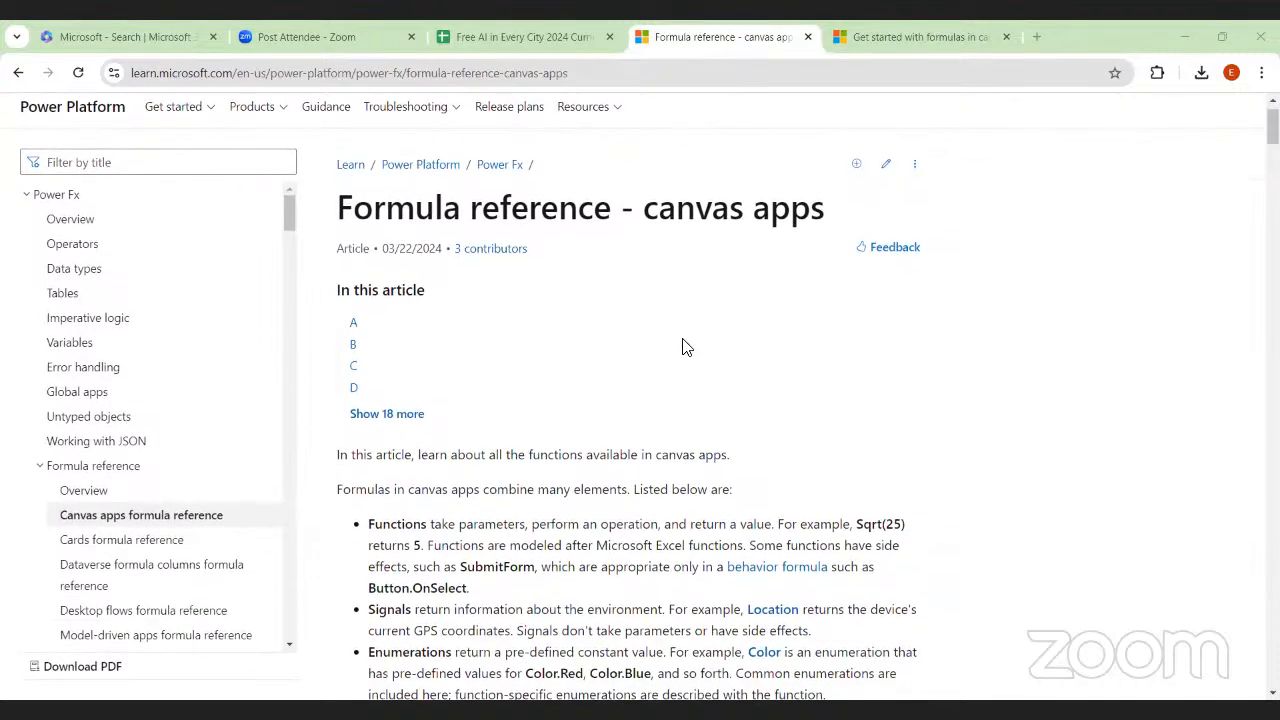
scroll(686, 346, "down", 2)
scroll(686, 346, "down", 3)
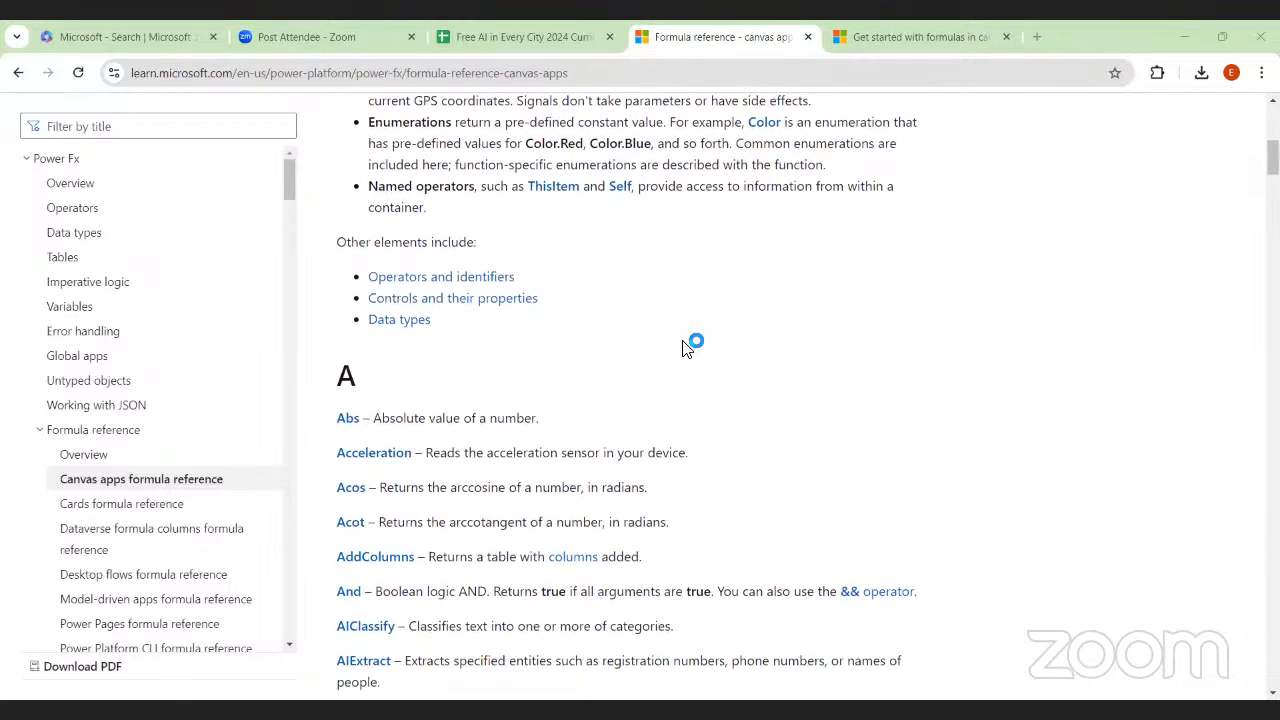
scroll(686, 346, "down", 2)
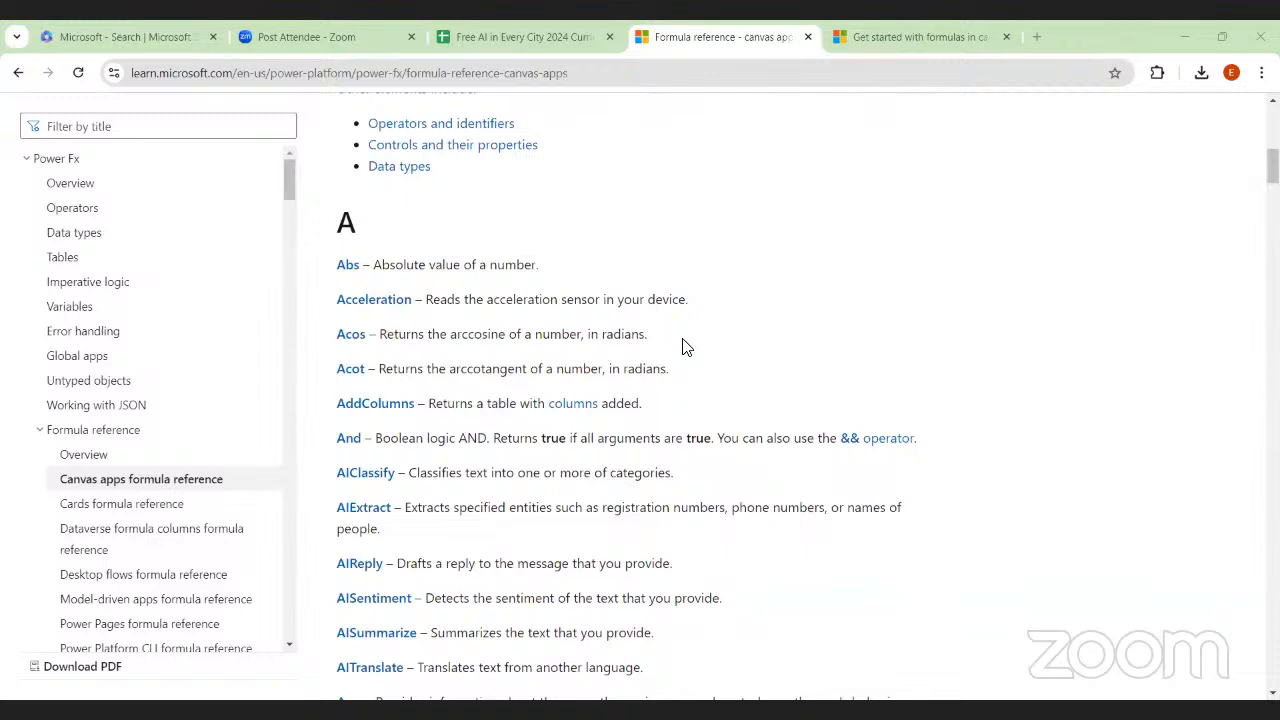
scroll(686, 346, "down", 3)
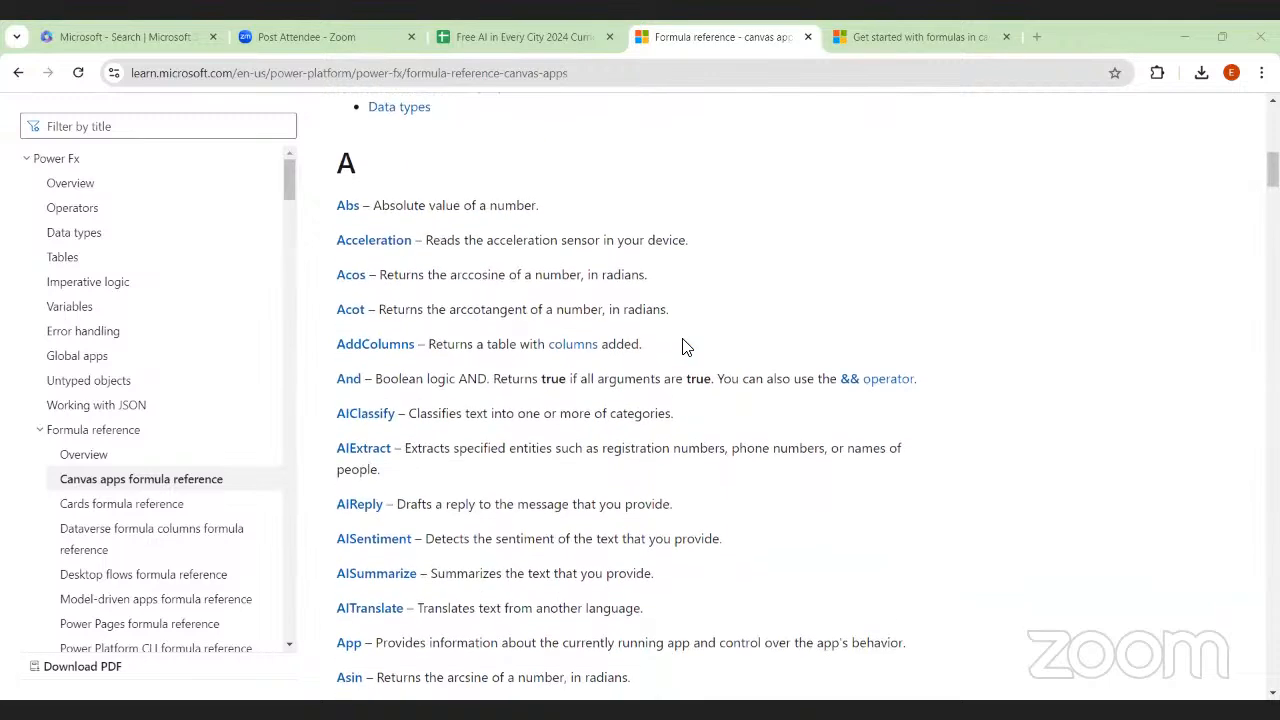
scroll(686, 346, "up", 3)
scroll(686, 346, "up", 1)
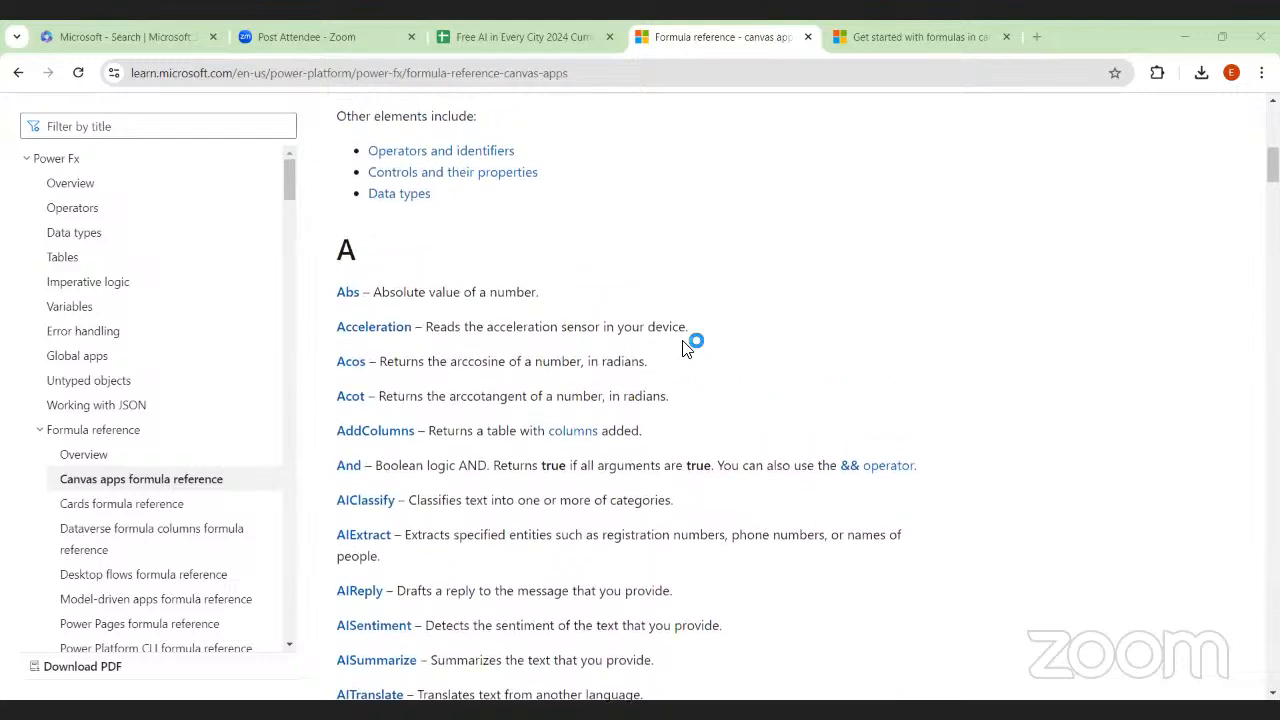
scroll(547, 427, "down", 3)
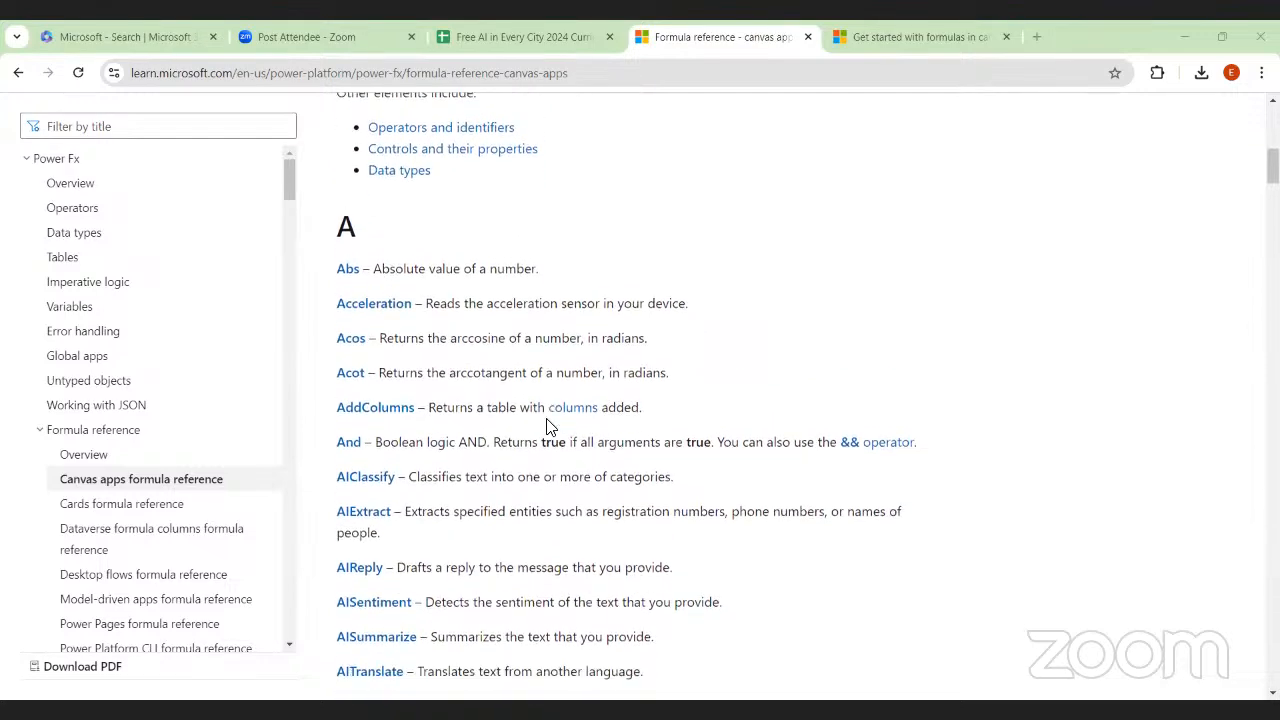
Read through the function descriptions from the rest of section A through section D of the formula reference
scroll(547, 427, "down", 2)
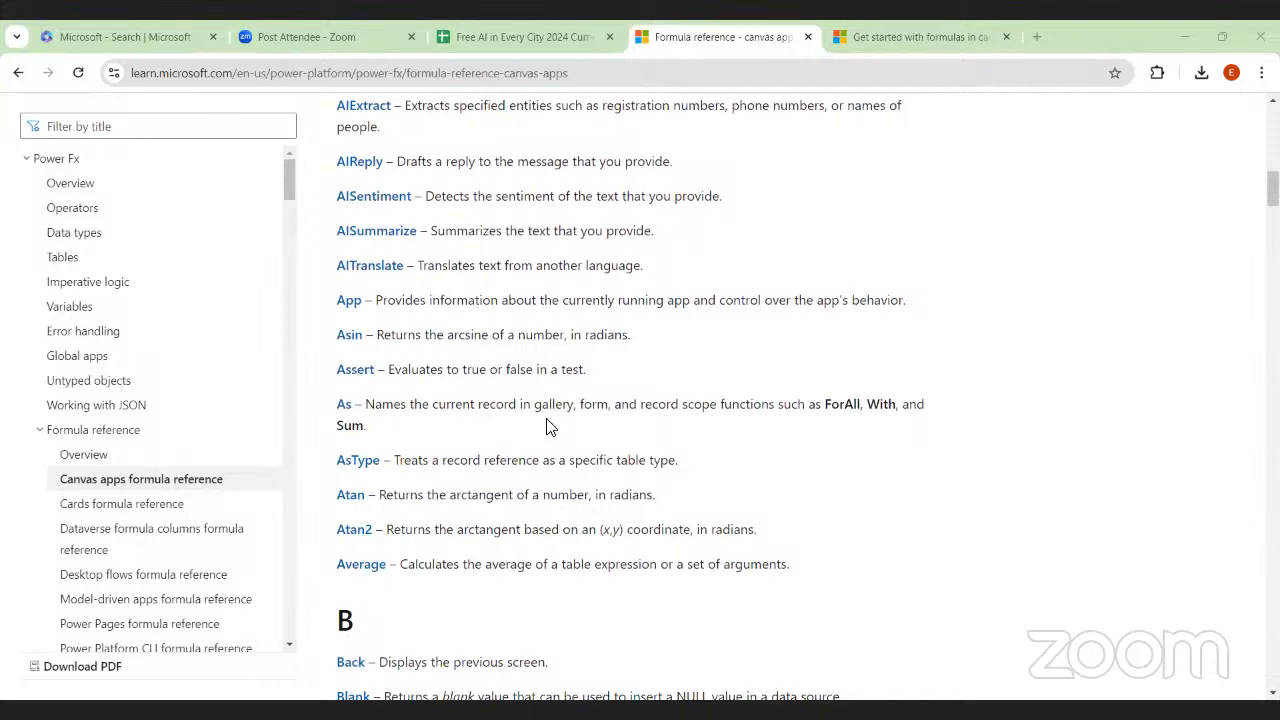
scroll(547, 427, "down", 4)
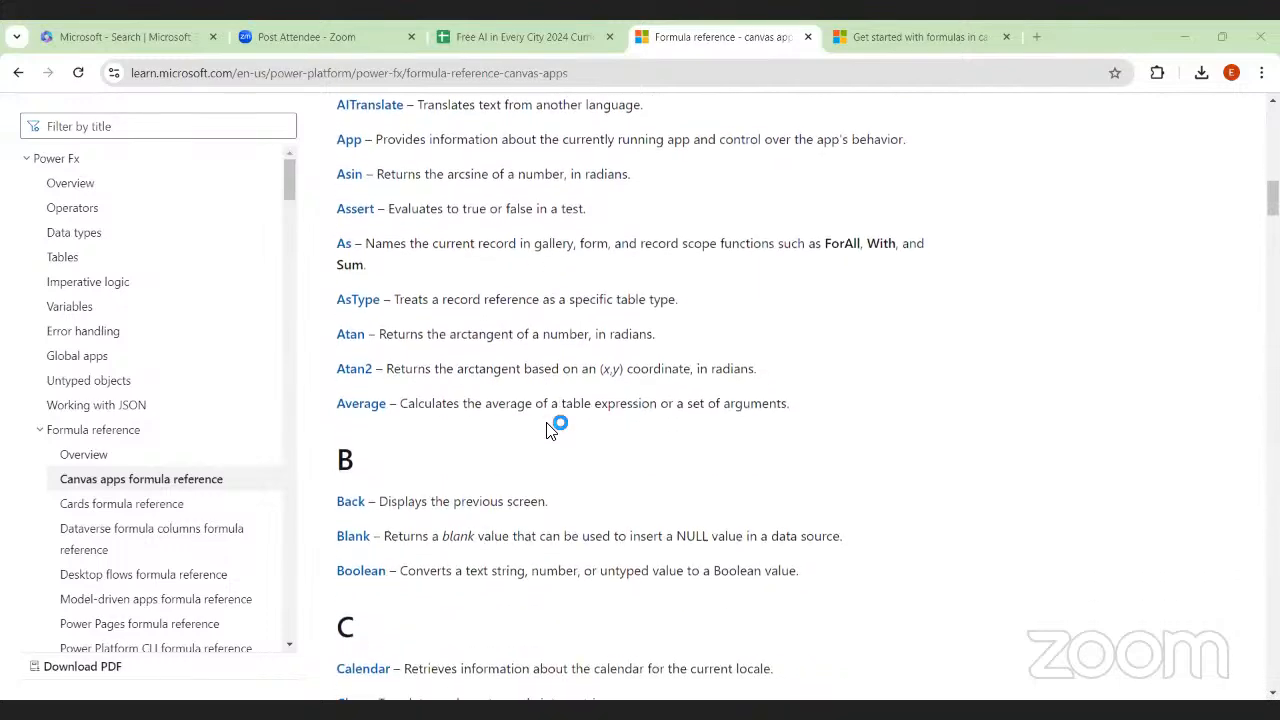
scroll(547, 427, "down", 1)
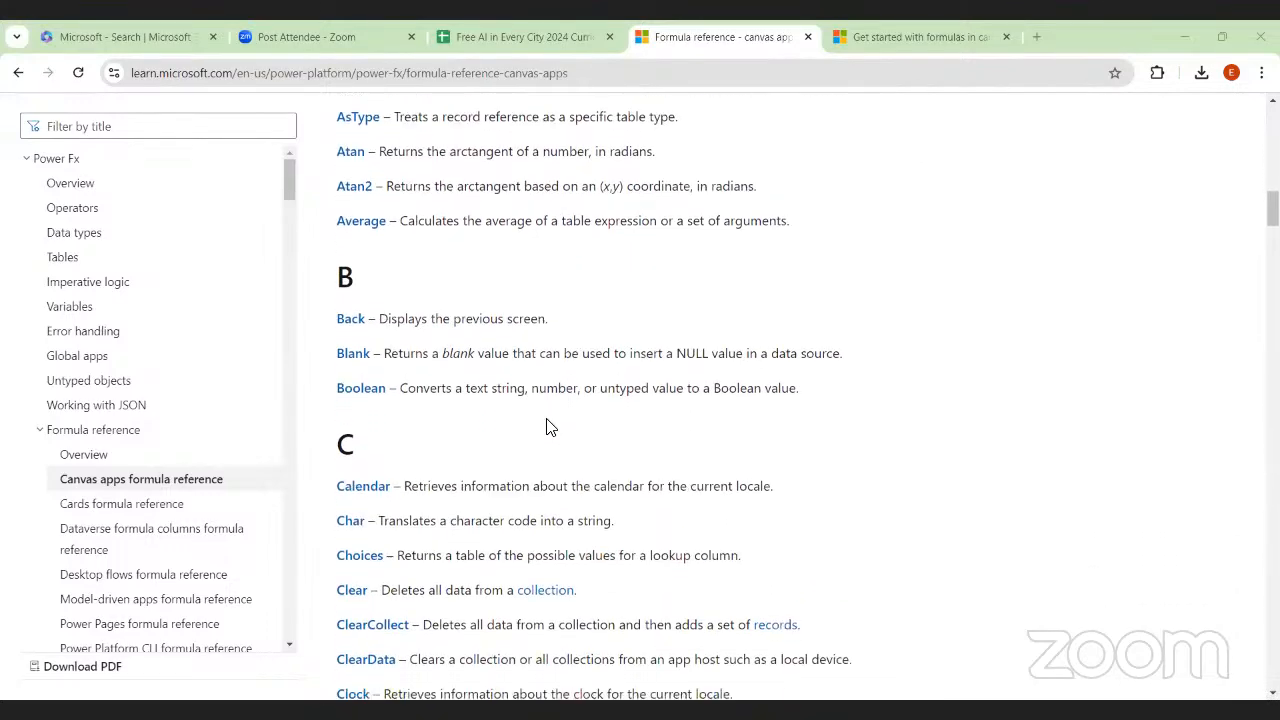
scroll(547, 427, "down", 1)
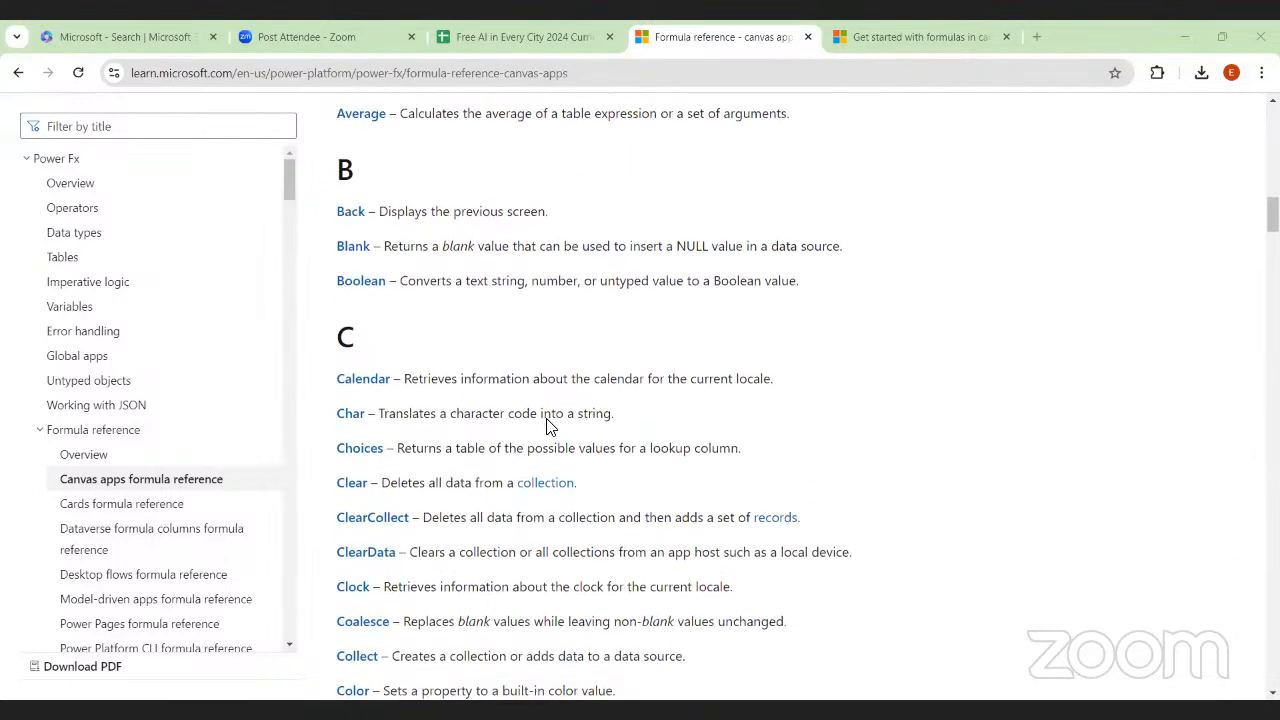
scroll(547, 431, "down", 2)
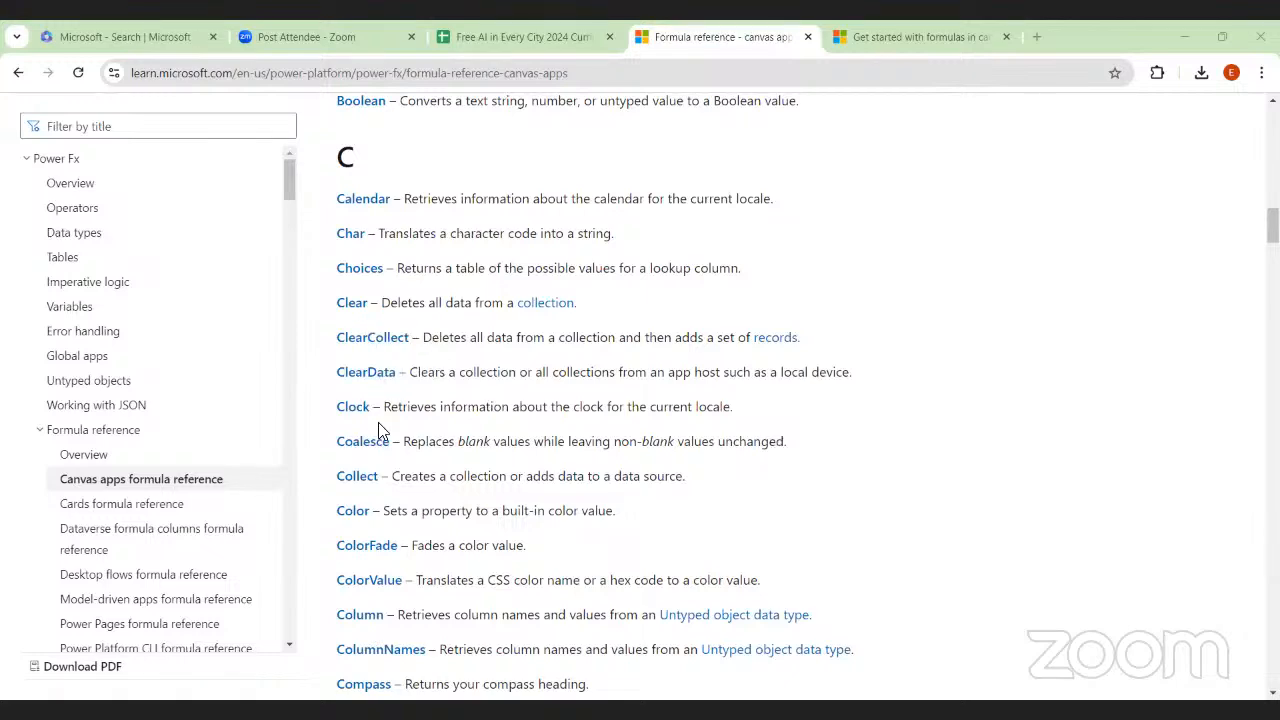
scroll(380, 429, "down", 1)
scroll(380, 430, "down", 2)
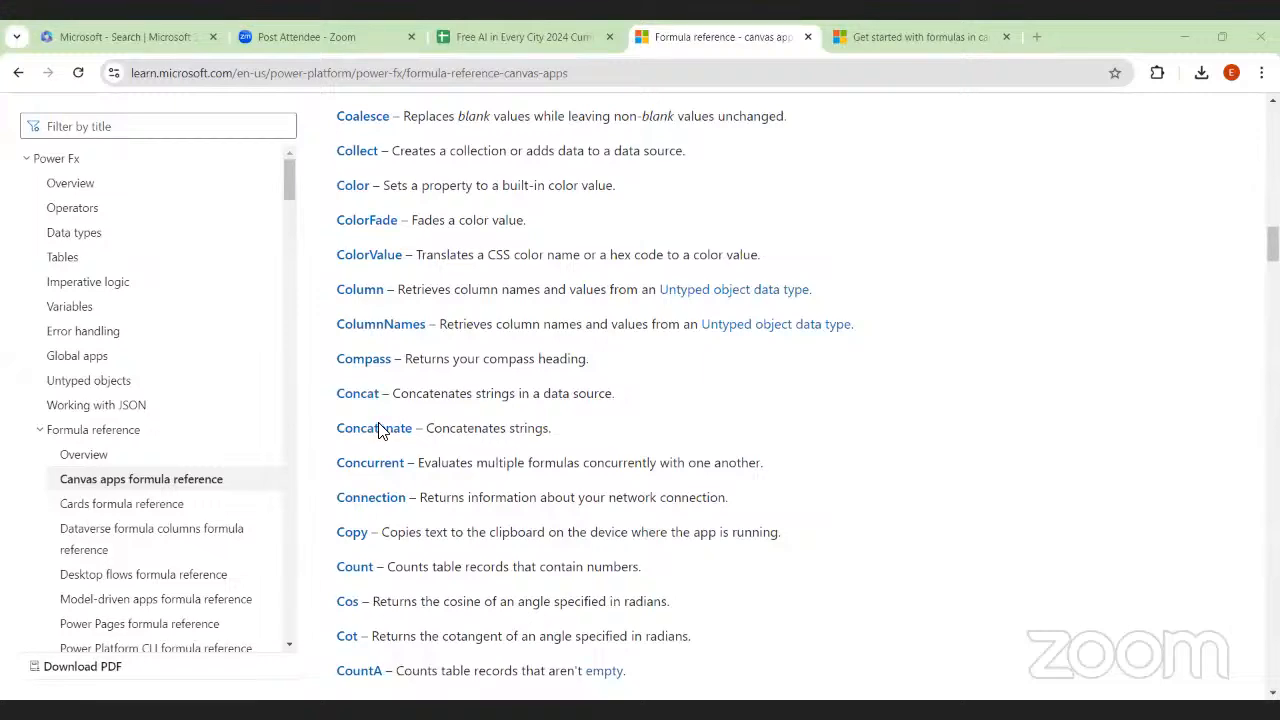
scroll(380, 430, "down", 5)
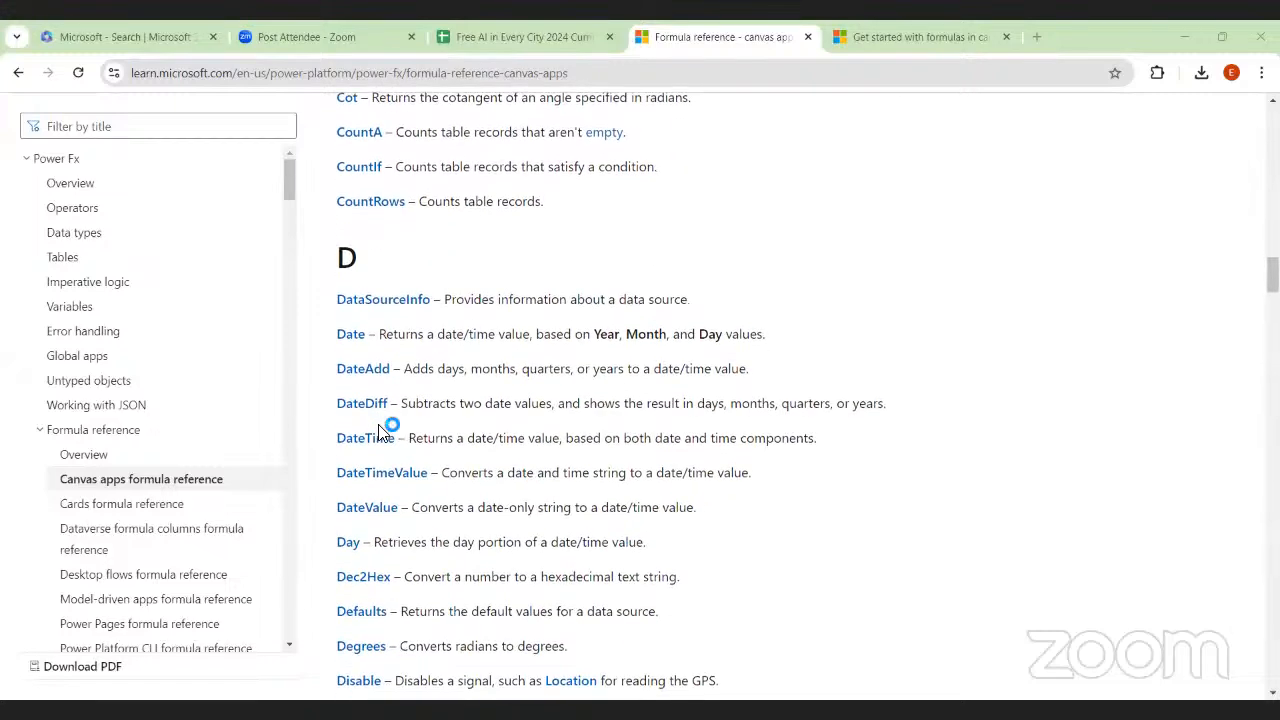
scroll(380, 430, "down", 1)
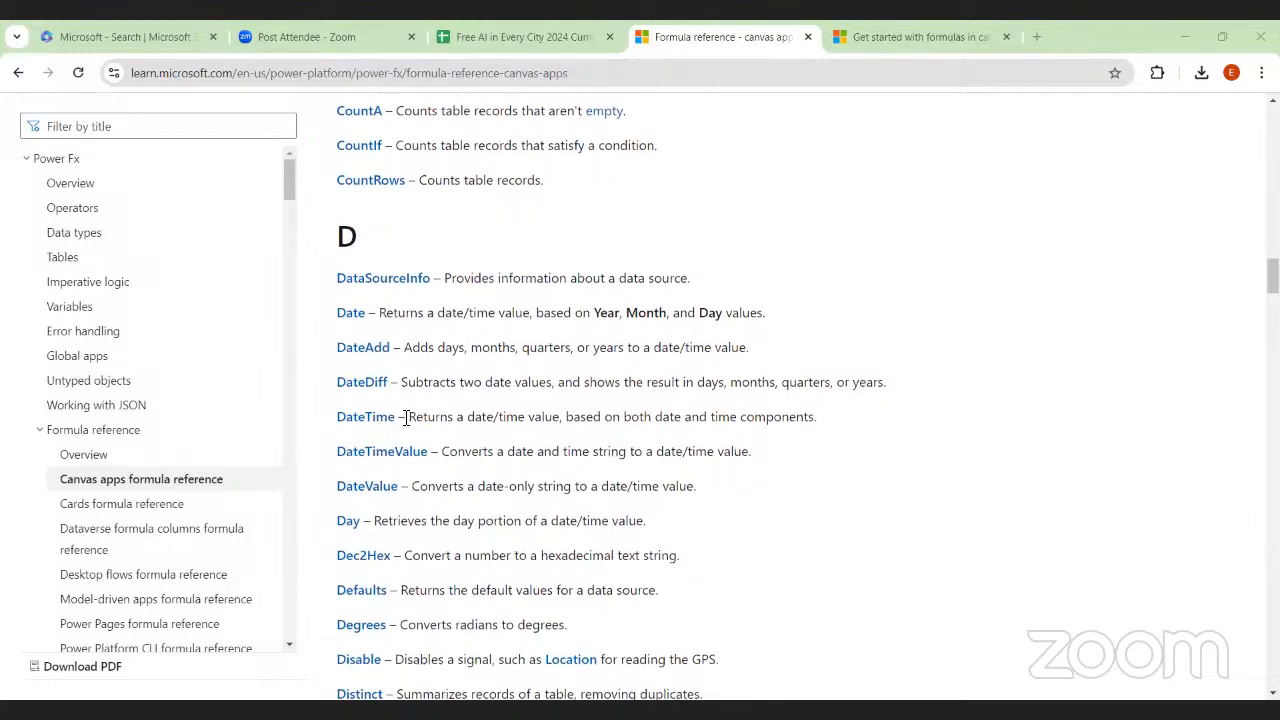
scroll(406, 417, "down", 1)
scroll(406, 417, "down", 1)
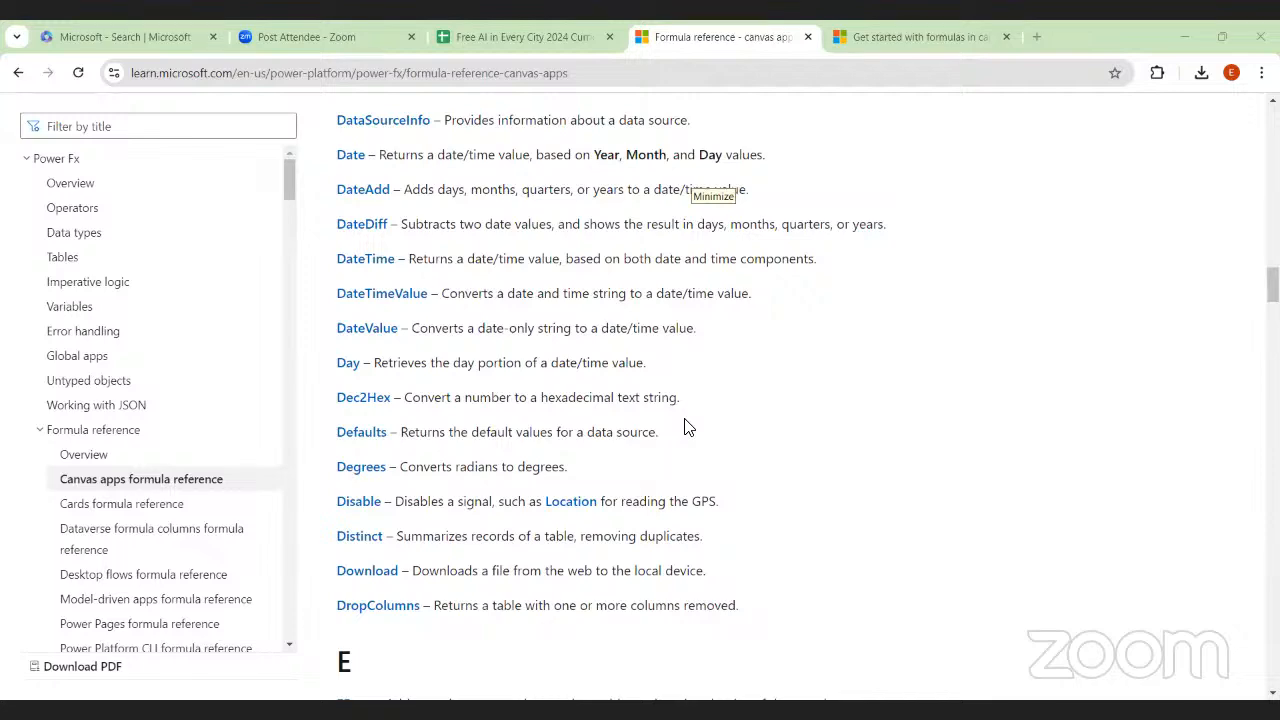
Examine the function descriptions in sections E through L of the formula reference
scroll(688, 428, "down", 5)
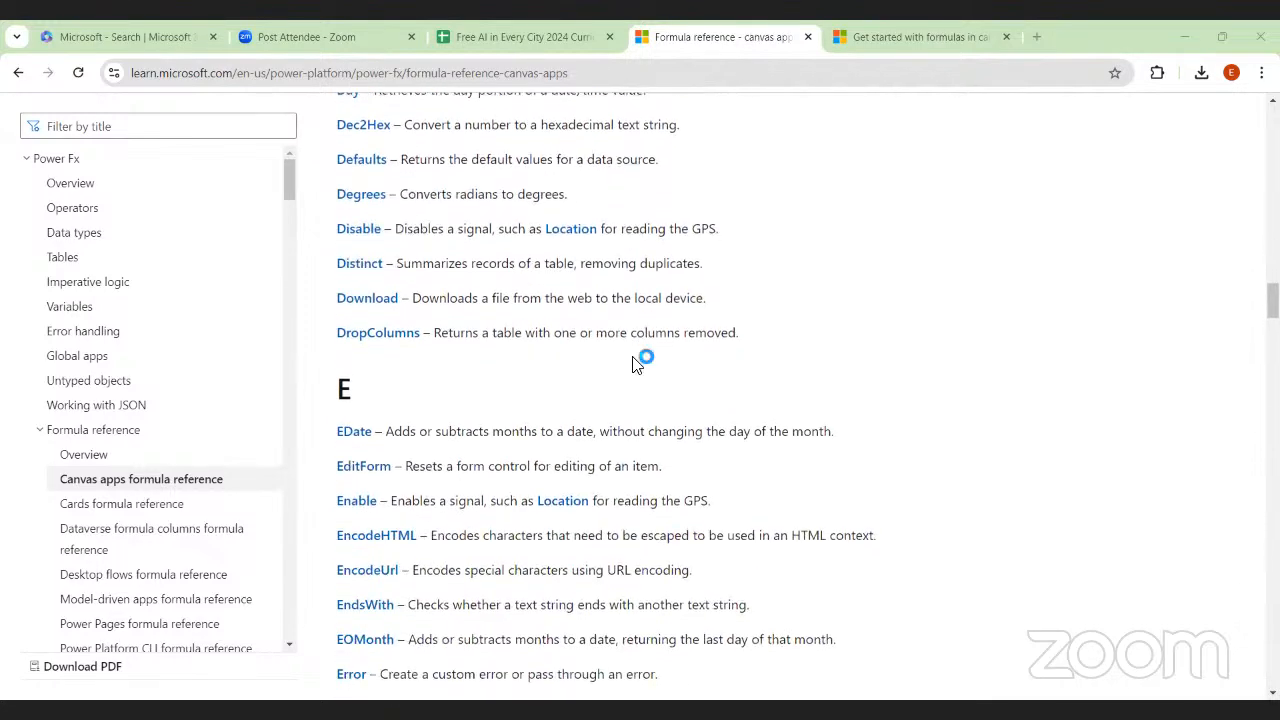
scroll(677, 171, "up", 1)
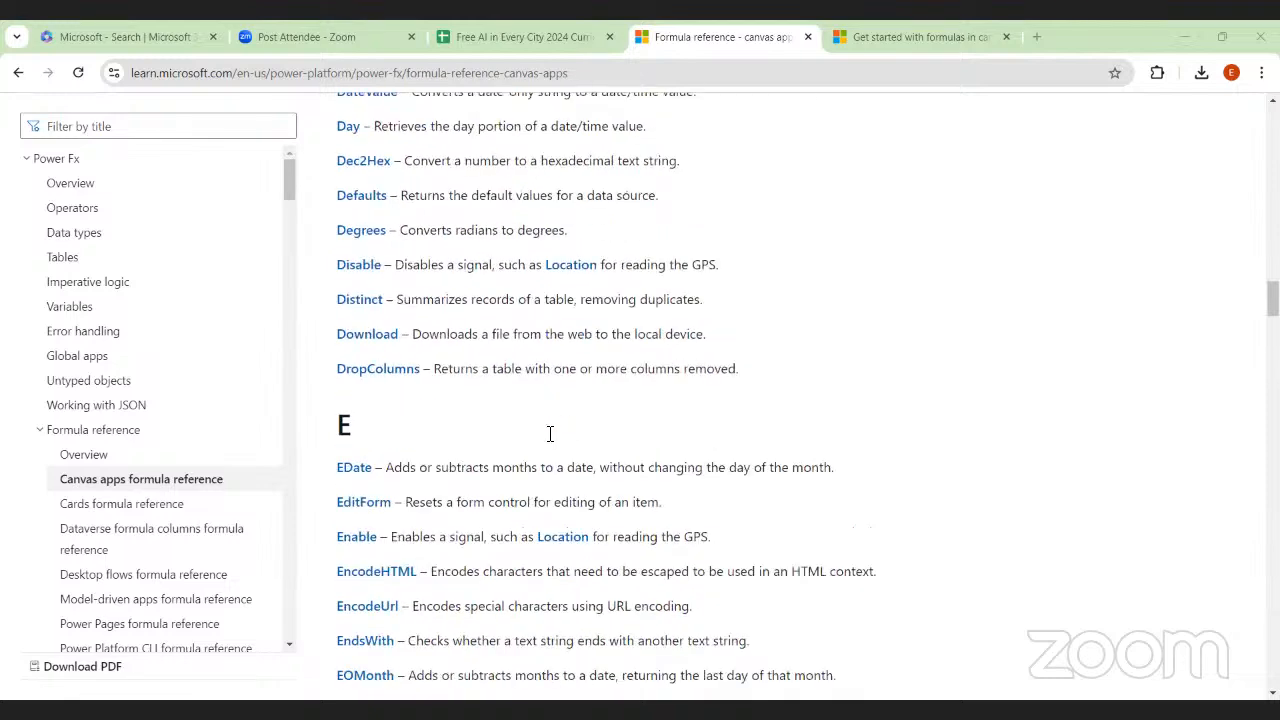
scroll(640, 180, "down", 3)
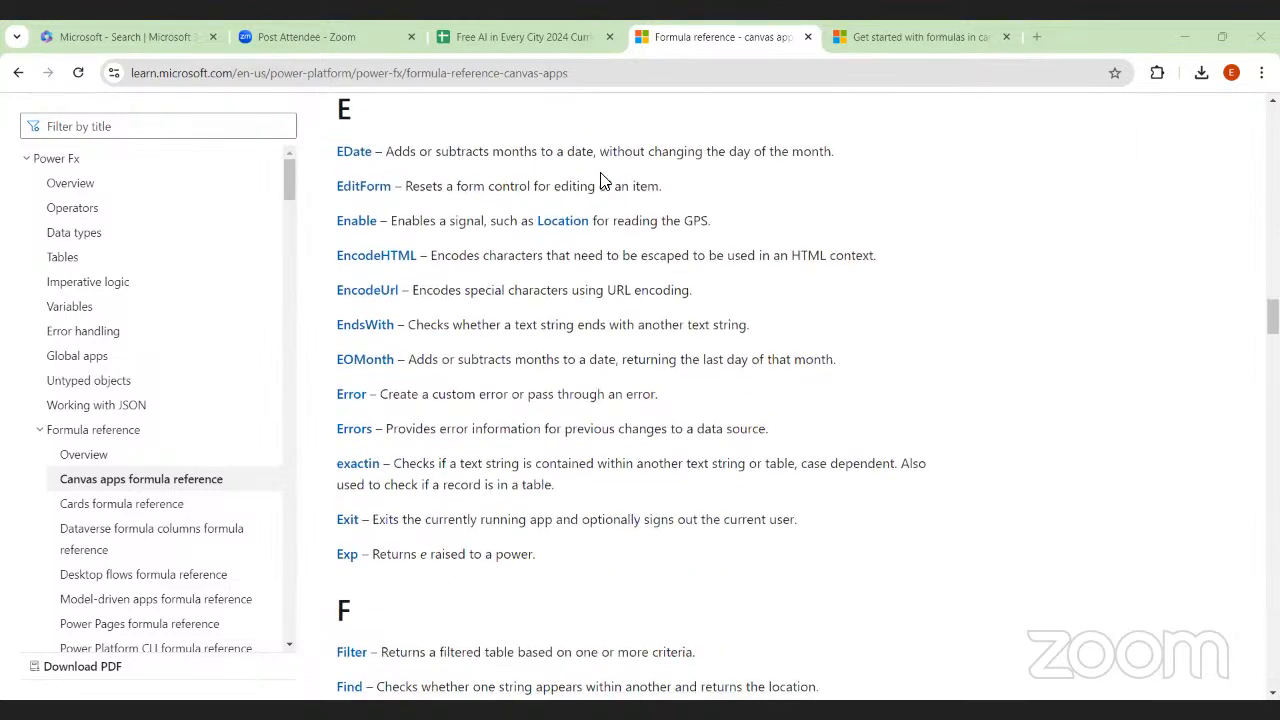
scroll(574, 276, "down", 2)
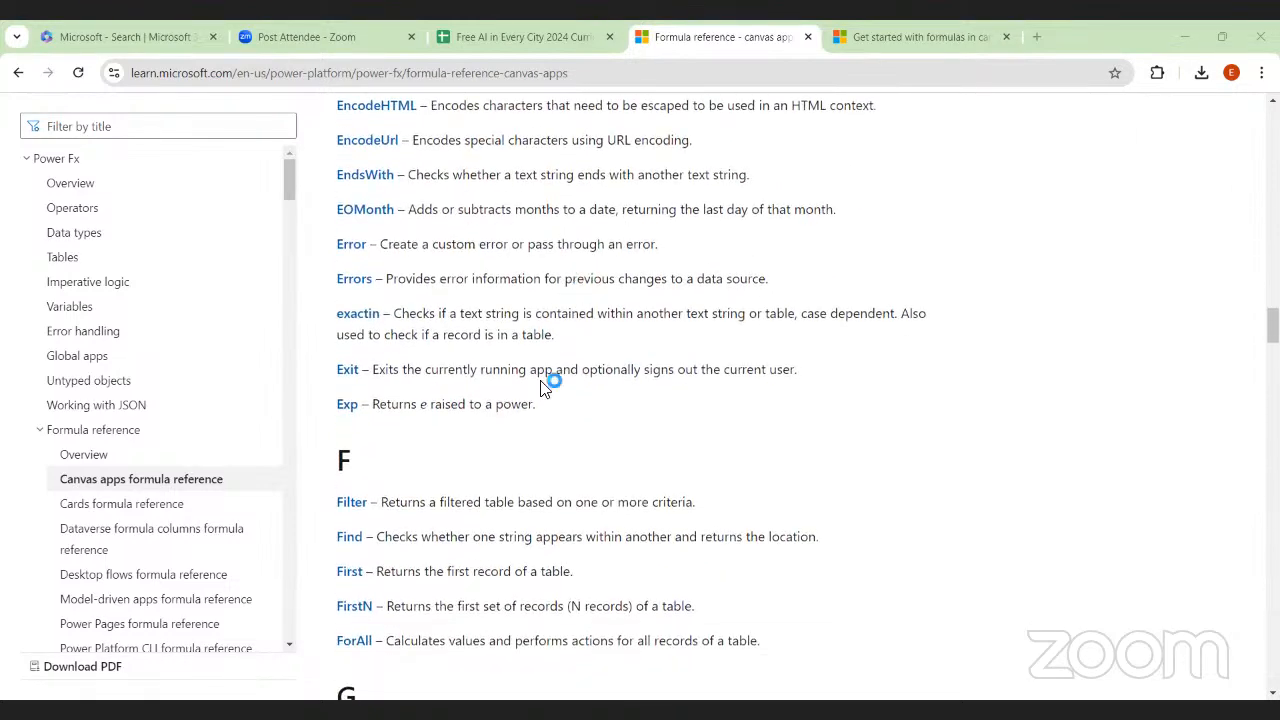
scroll(543, 376, "down", 4)
scroll(530, 390, "up", 2)
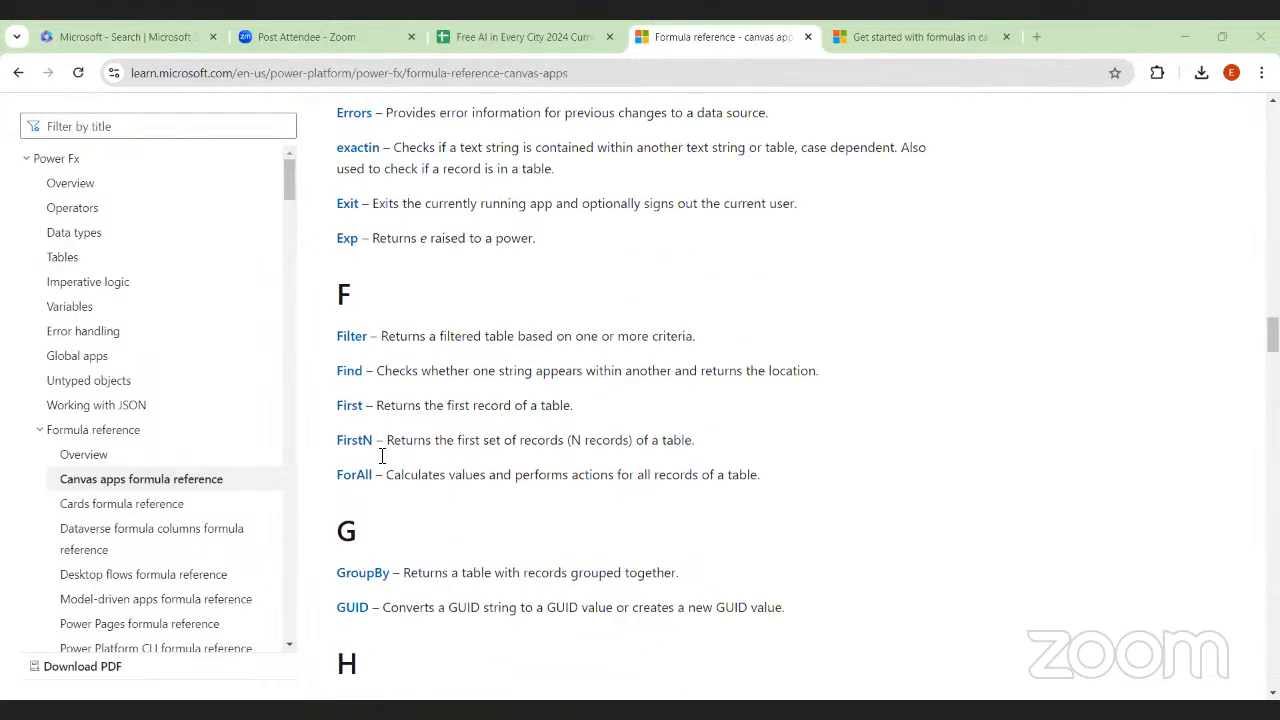
scroll(500, 440, "down", 2)
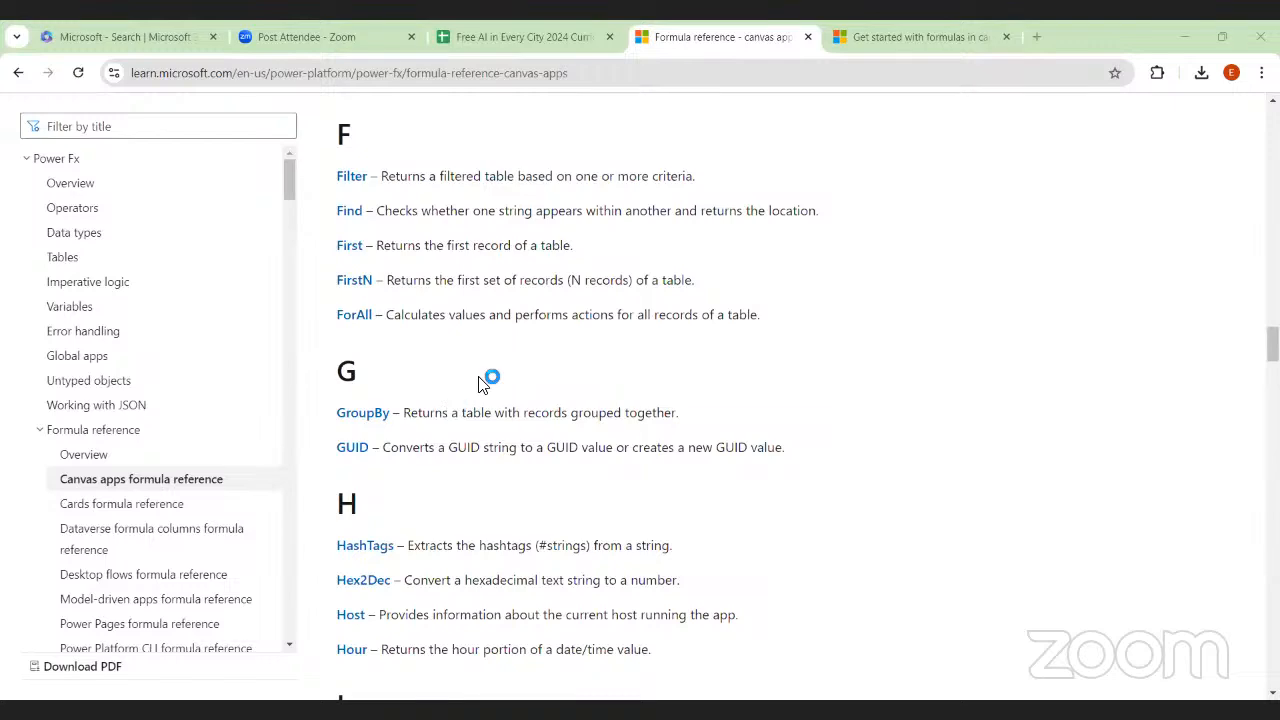
scroll(457, 500, "down", 5)
scroll(452, 505, "down", 2)
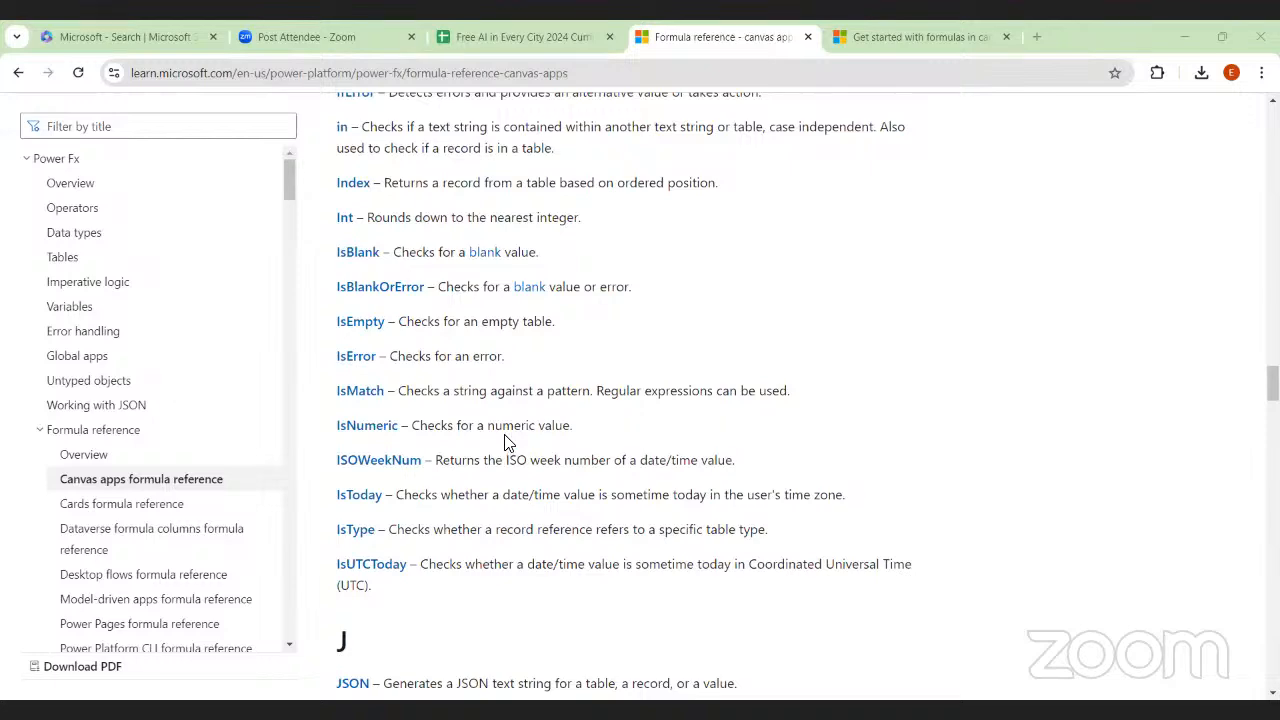
scroll(505, 441, "down", 2)
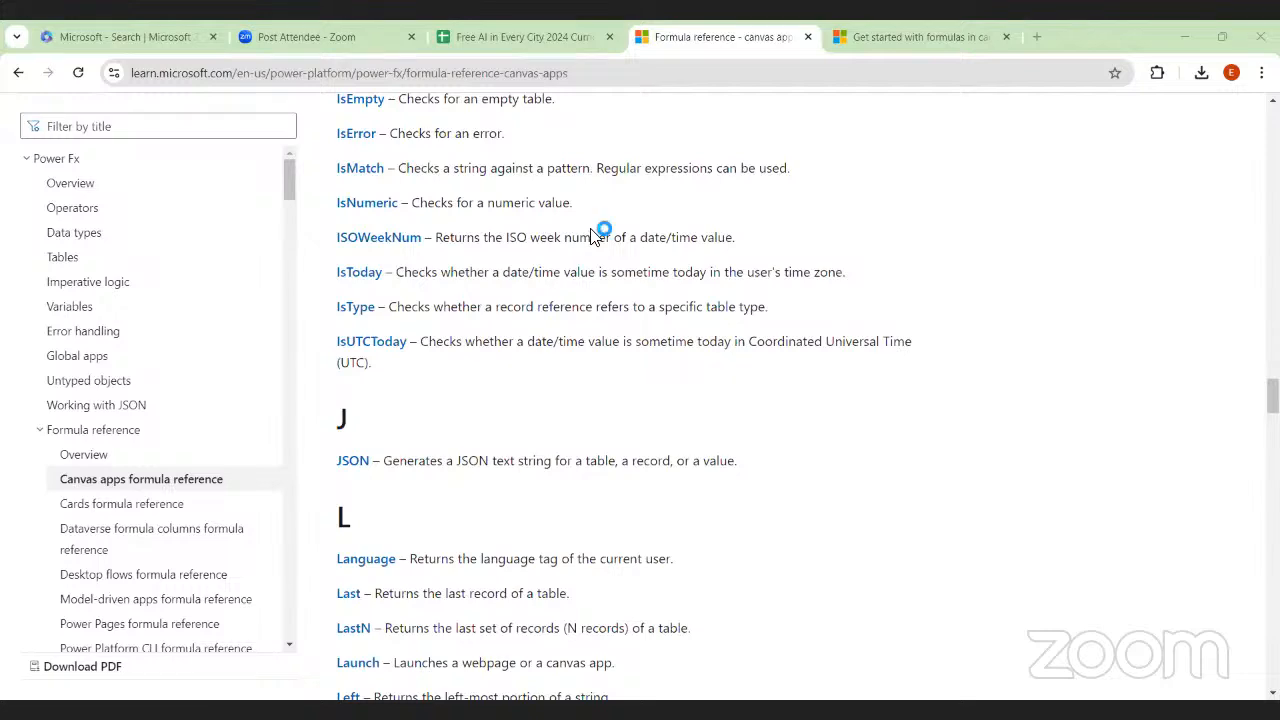
scroll(548, 330, "down", 3)
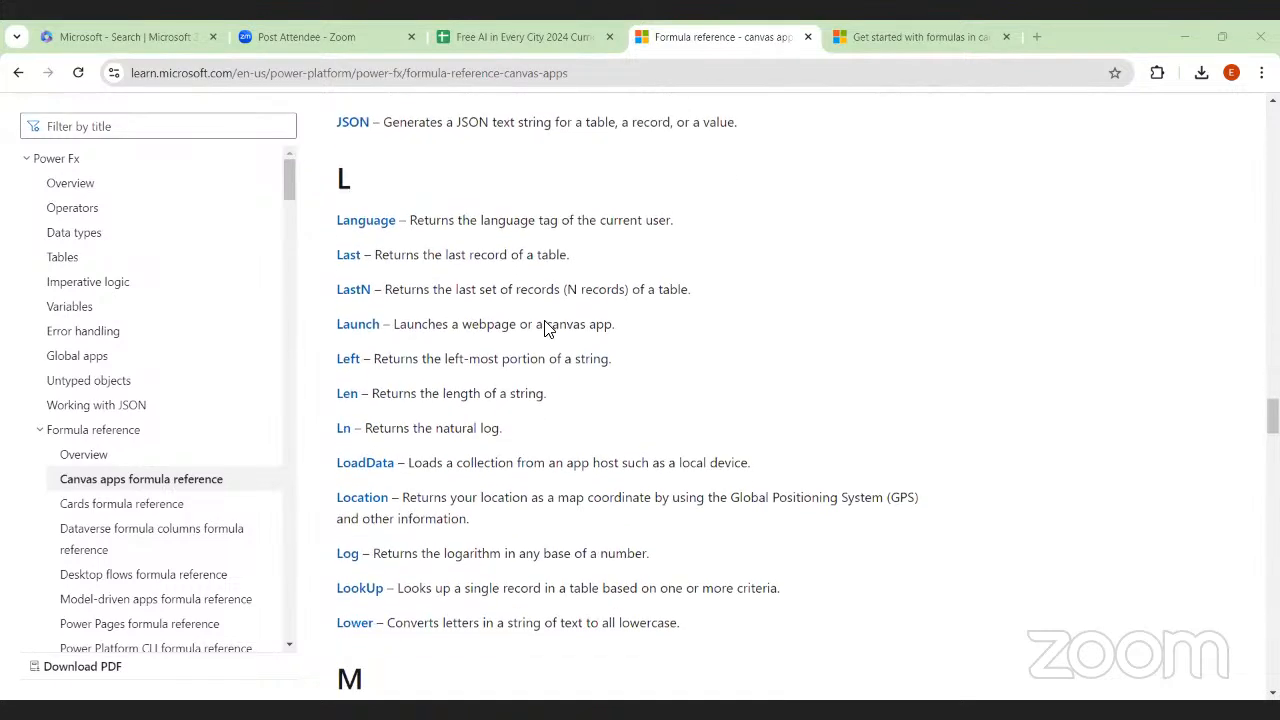
Read through the function descriptions from the rest of section L through section P of the formula reference
scroll(583, 190, "down", 2)
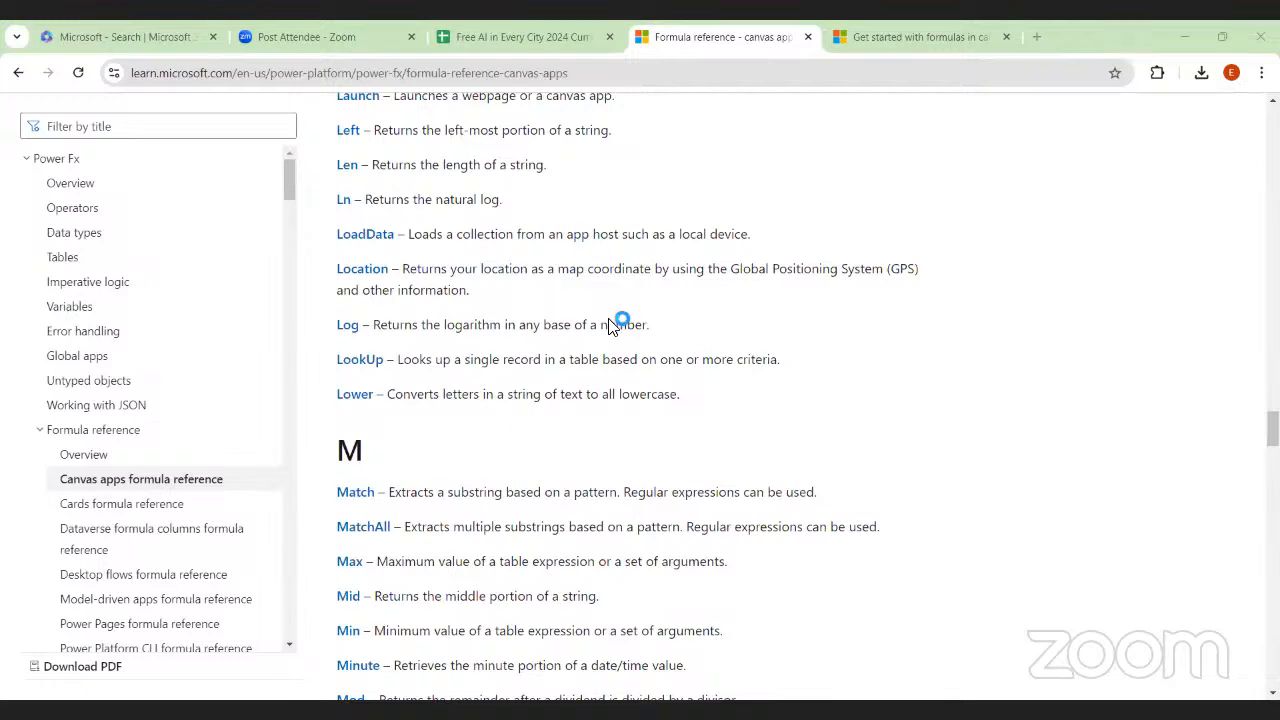
scroll(640, 433, "down", 5)
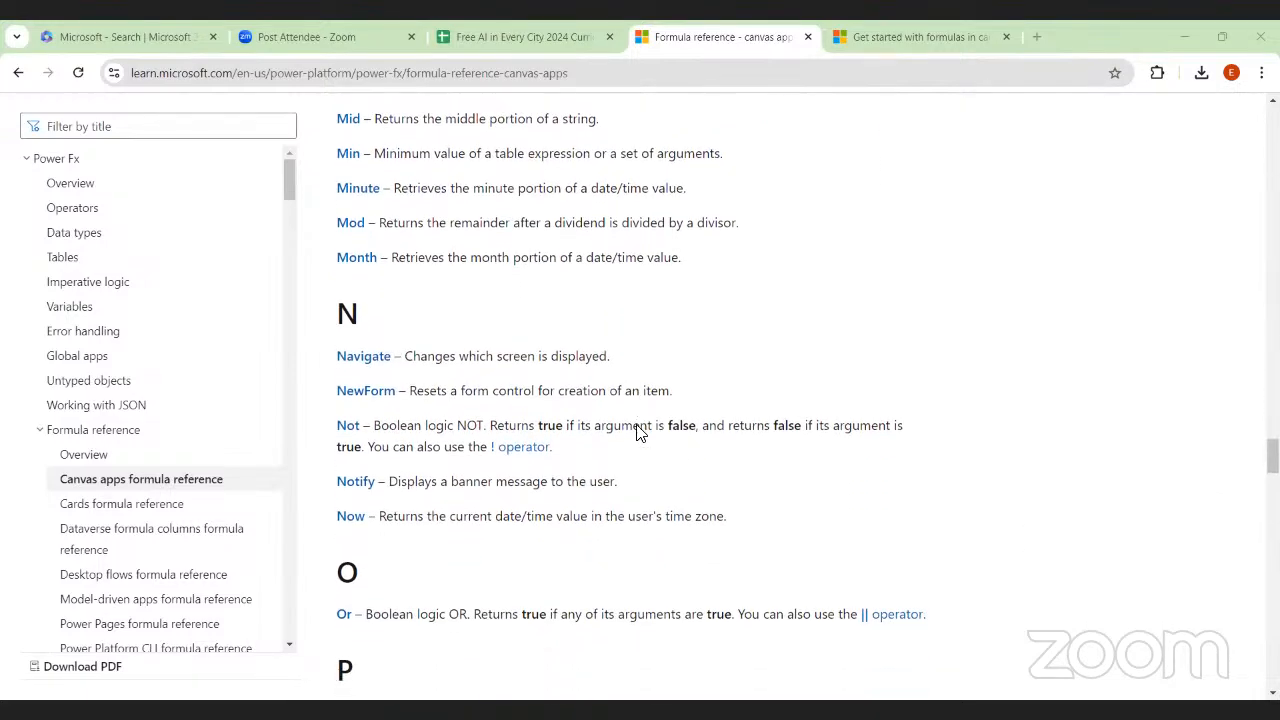
scroll(640, 433, "down", 1)
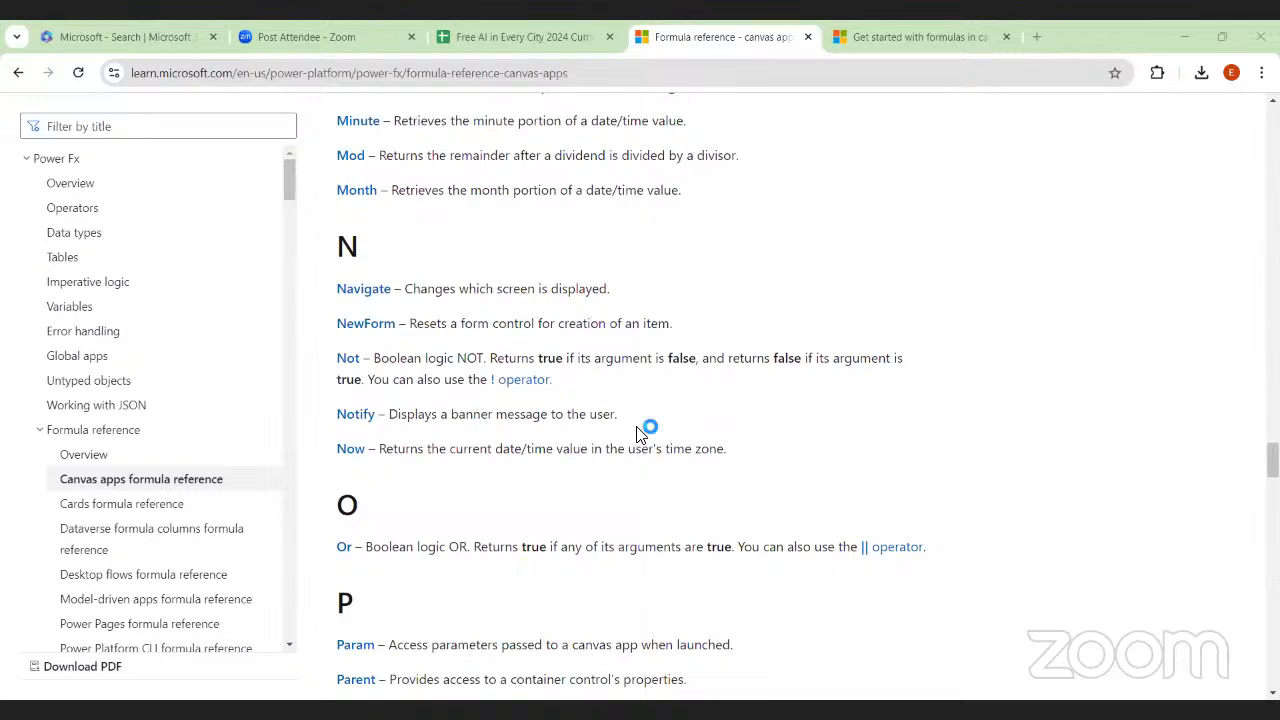
scroll(640, 433, "down", 1)
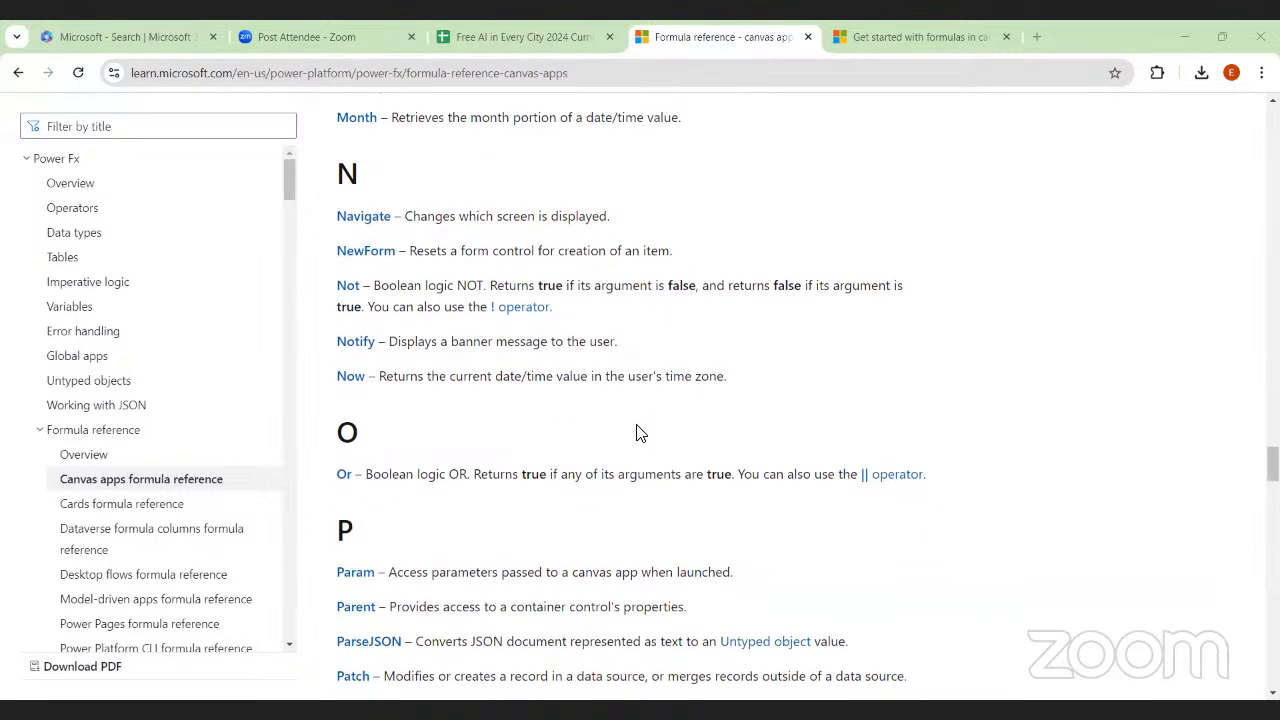
scroll(640, 433, "down", 1)
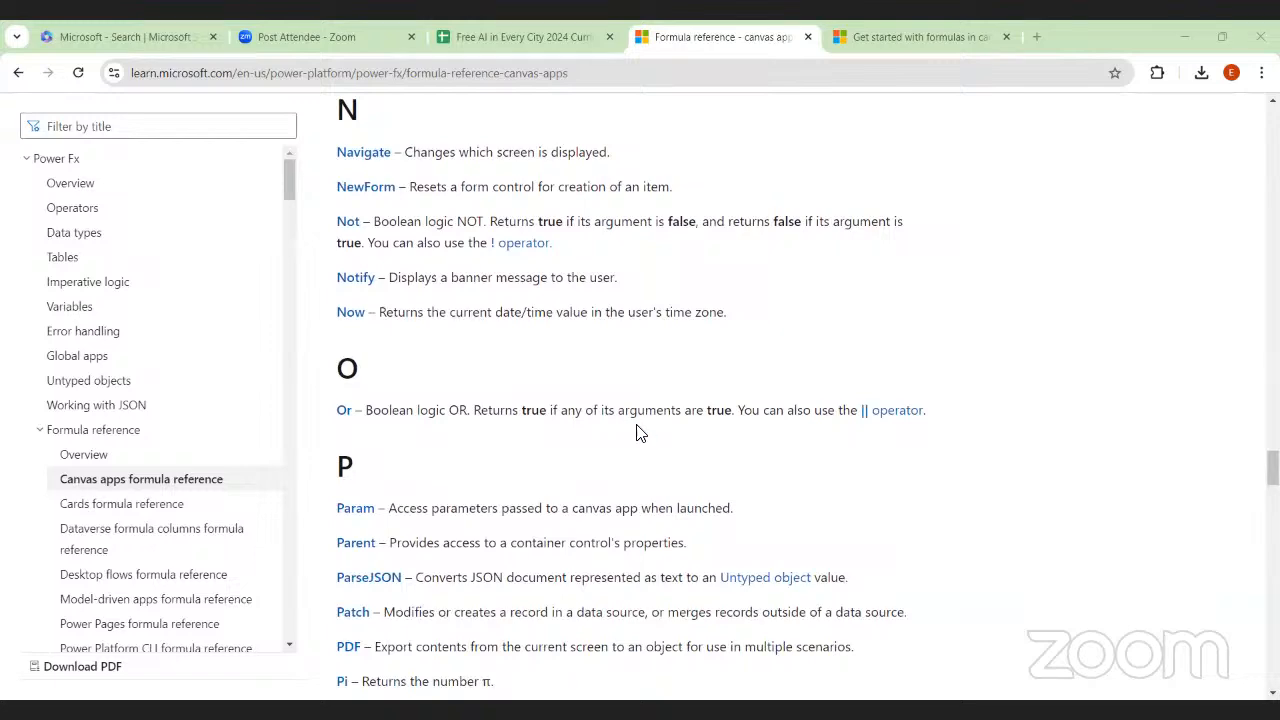
scroll(640, 433, "down", 4)
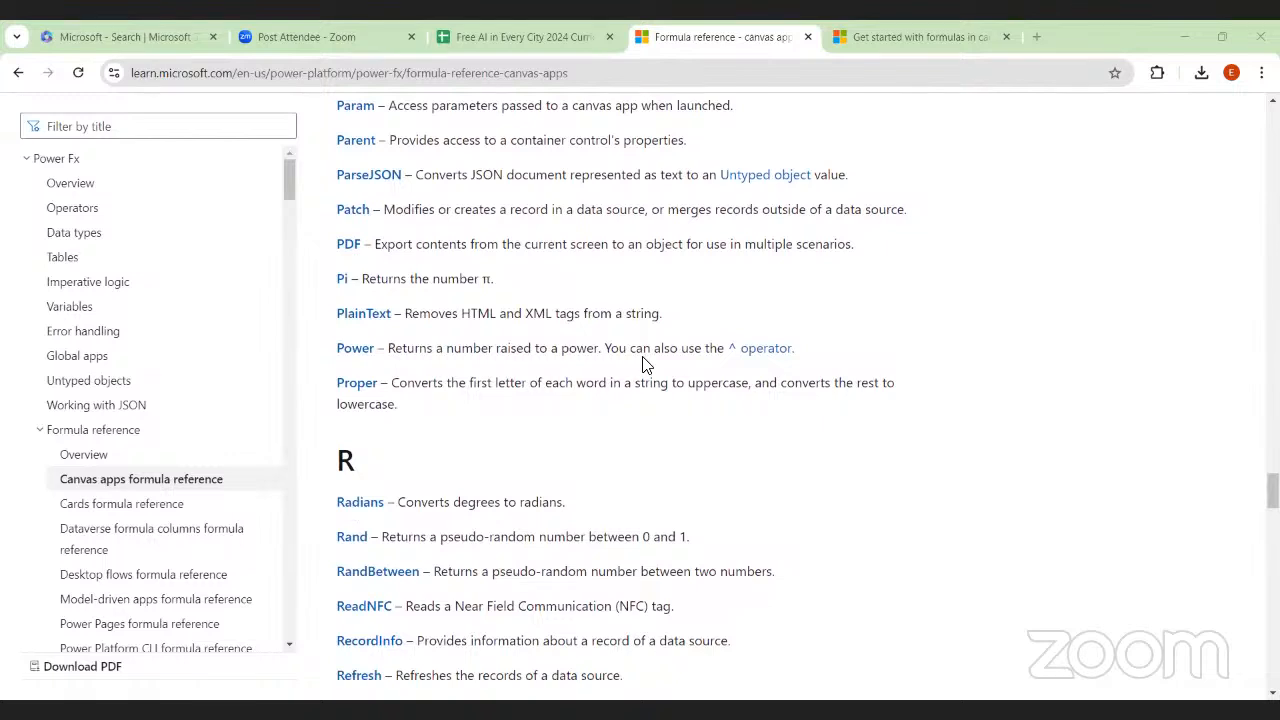
scroll(645, 368, "down", 1)
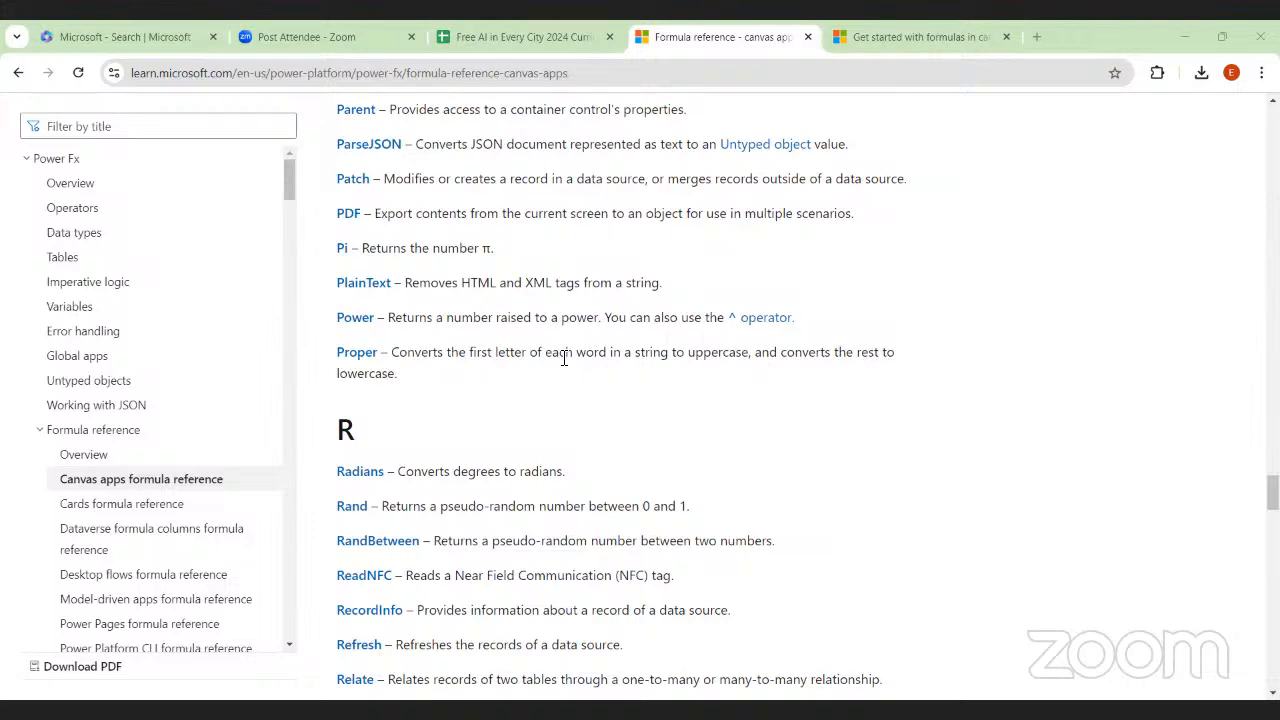
Examine the function descriptions in sections R through Y, down to the end of the formula reference
scroll(564, 358, "down", 5)
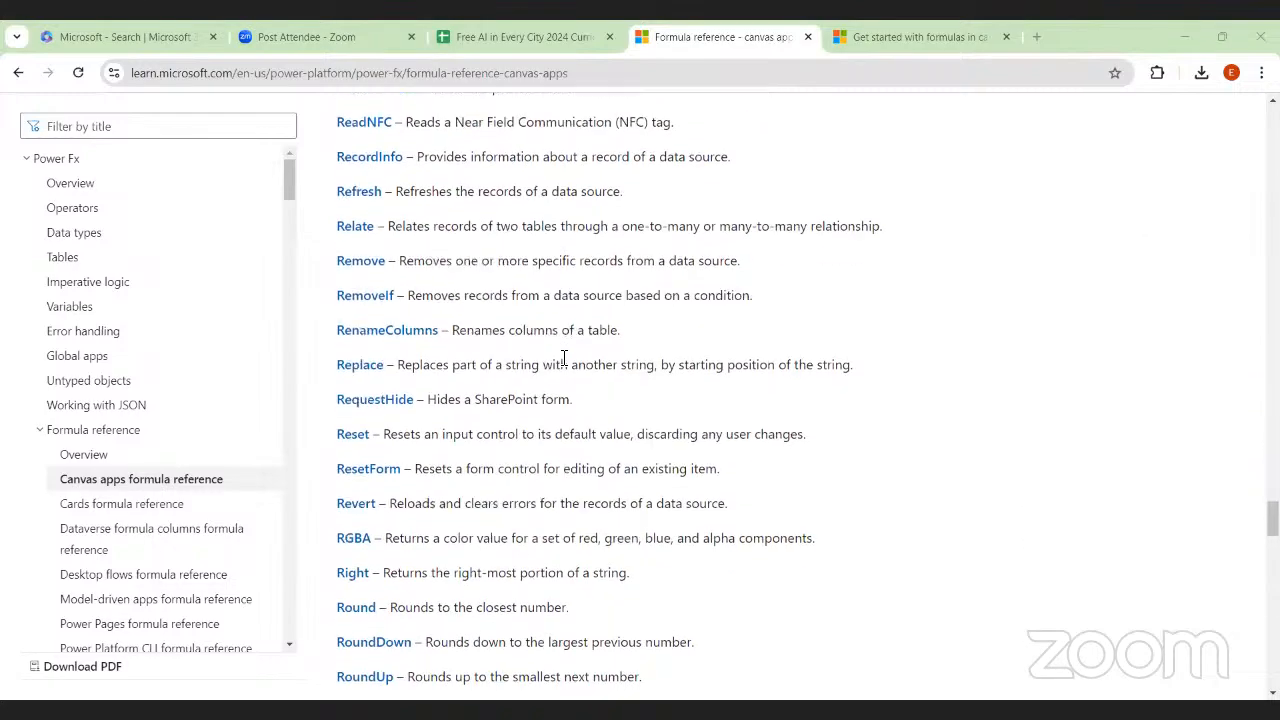
scroll(564, 358, "down", 3)
scroll(564, 358, "down", 8)
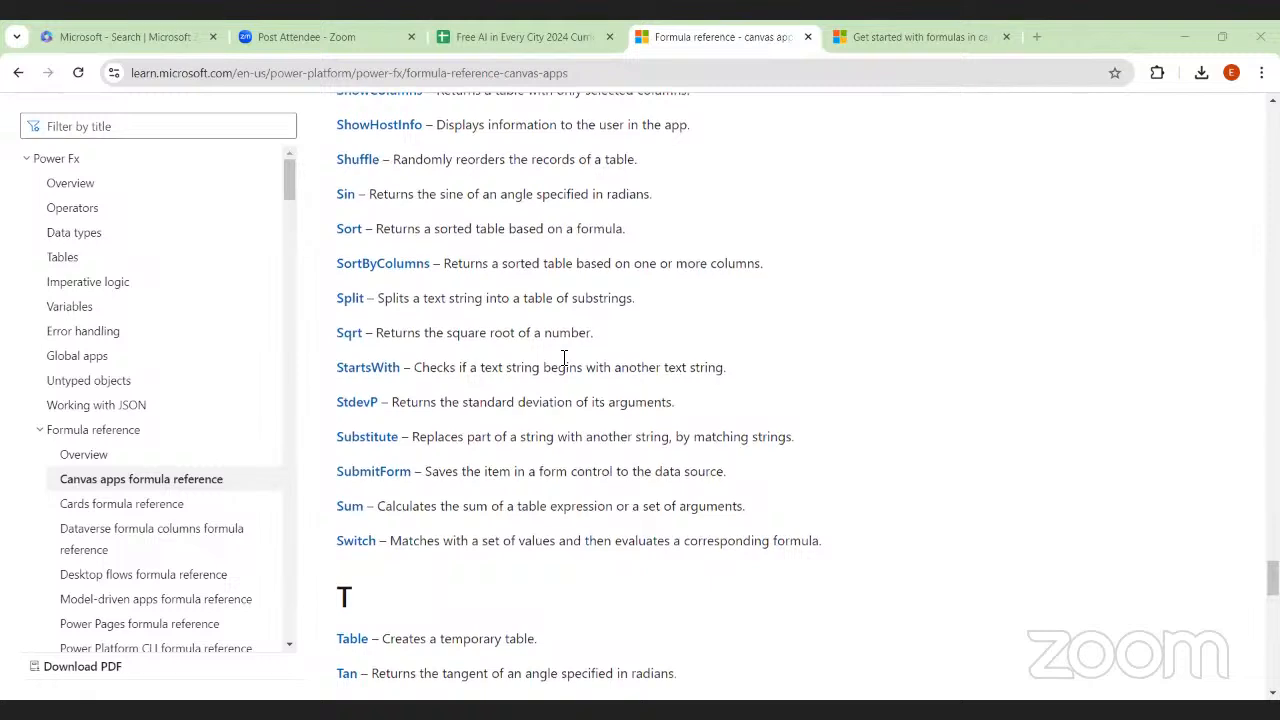
scroll(564, 358, "up", 1)
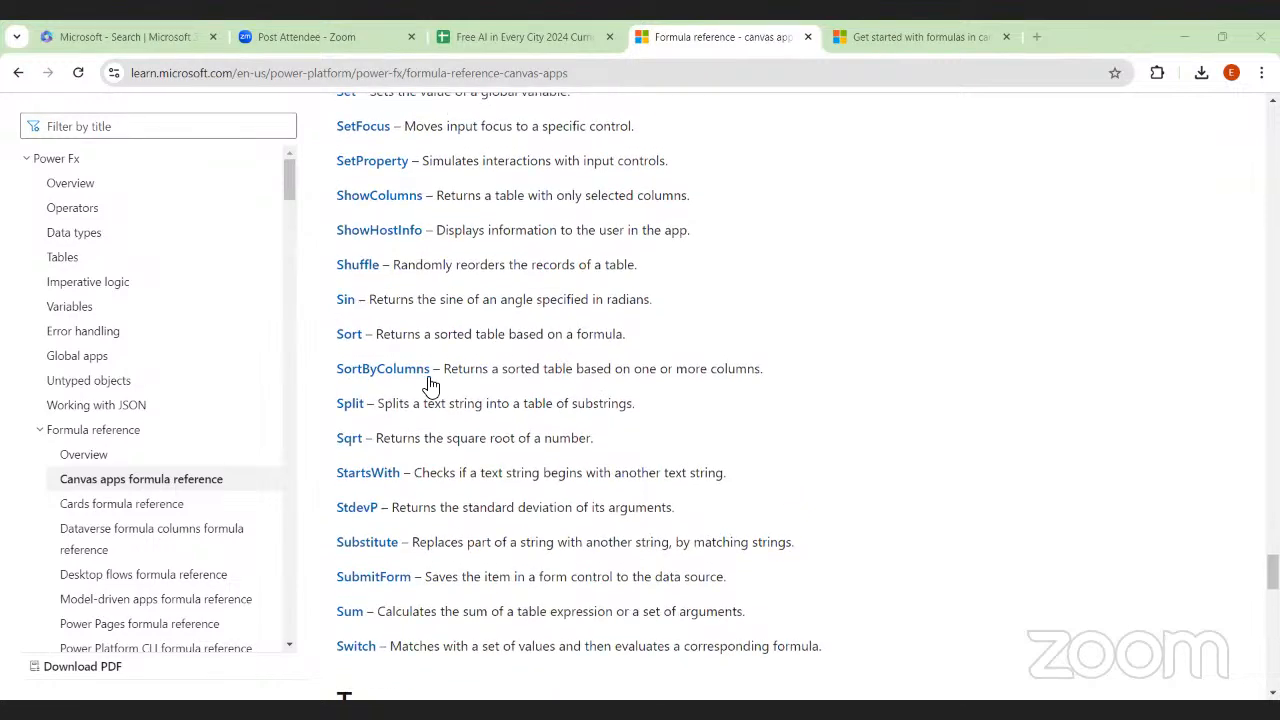
scroll(428, 378, "down", 5)
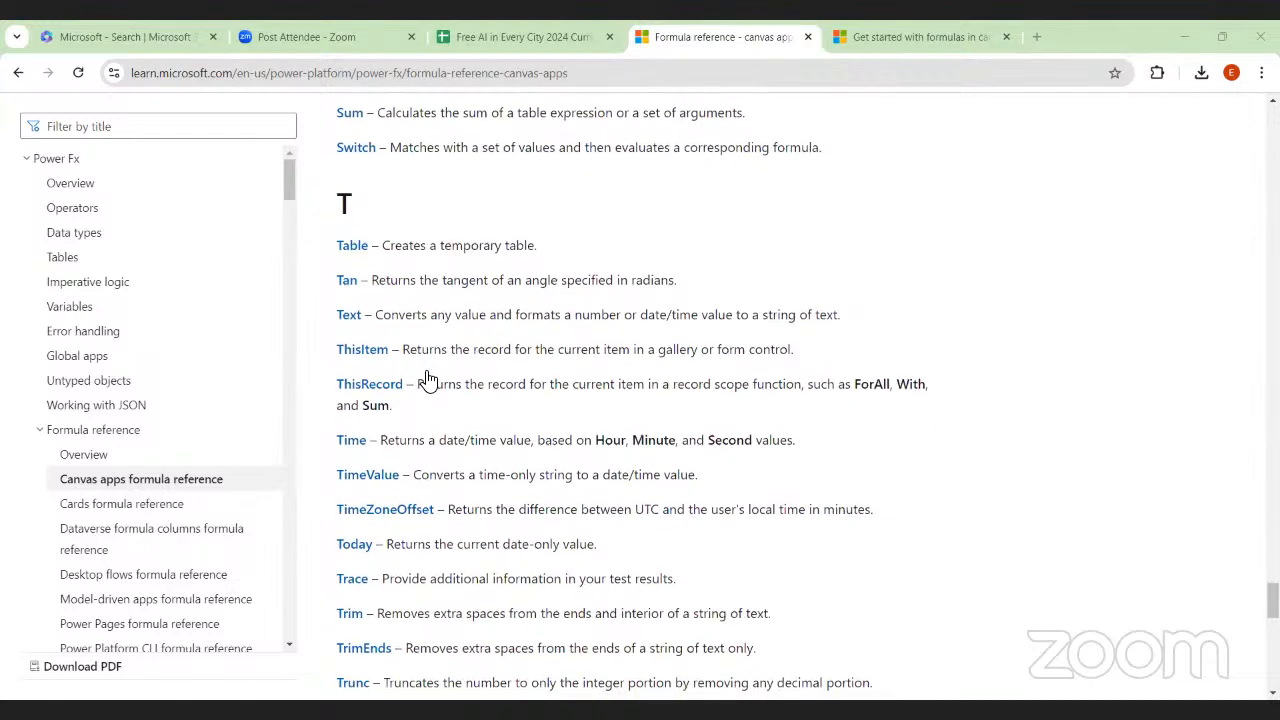
scroll(557, 387, "down", 3)
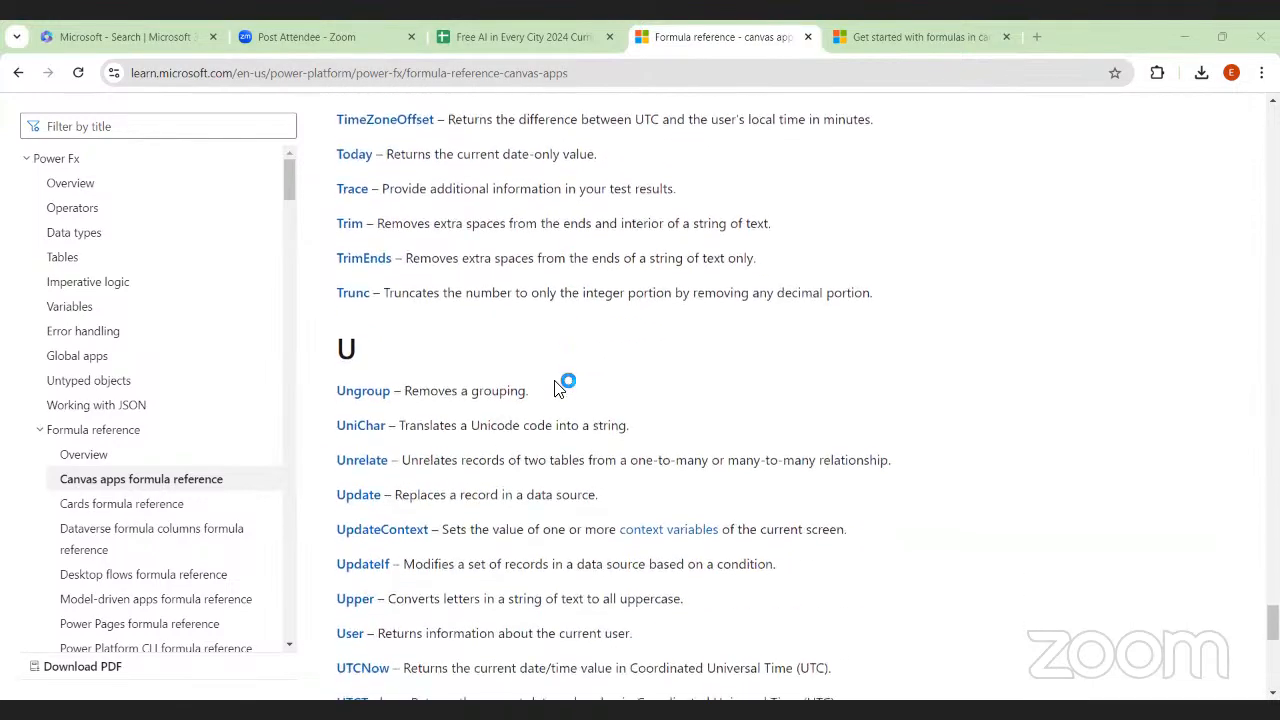
scroll(557, 387, "down", 3)
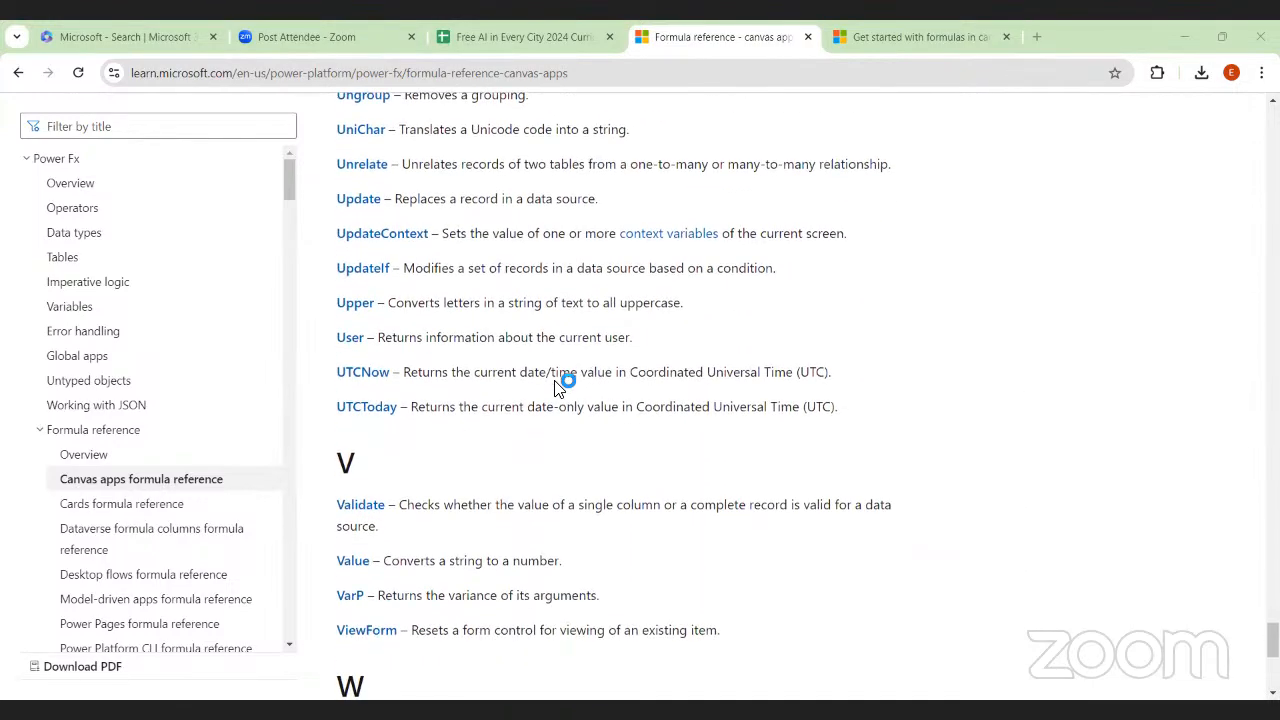
scroll(557, 387, "down", 5)
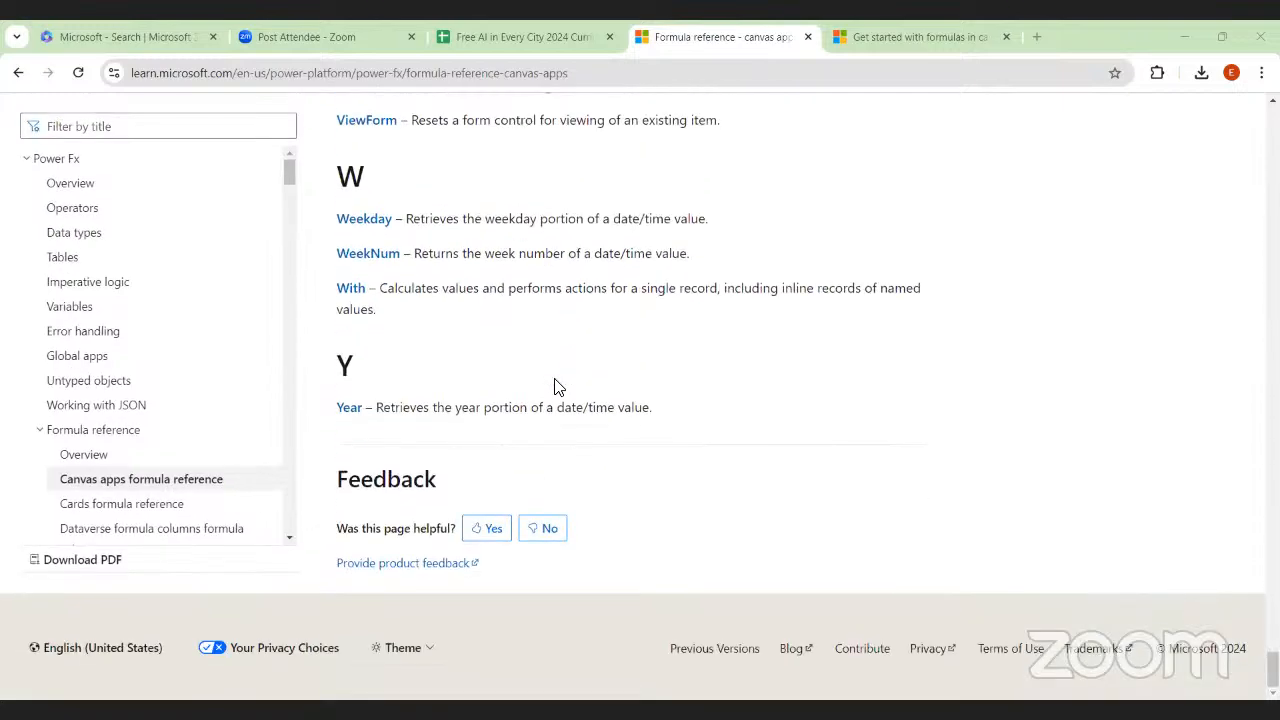
Go back to the end of the formula reference's introduction and the first functions in section A
scroll(557, 387, "up", 20)
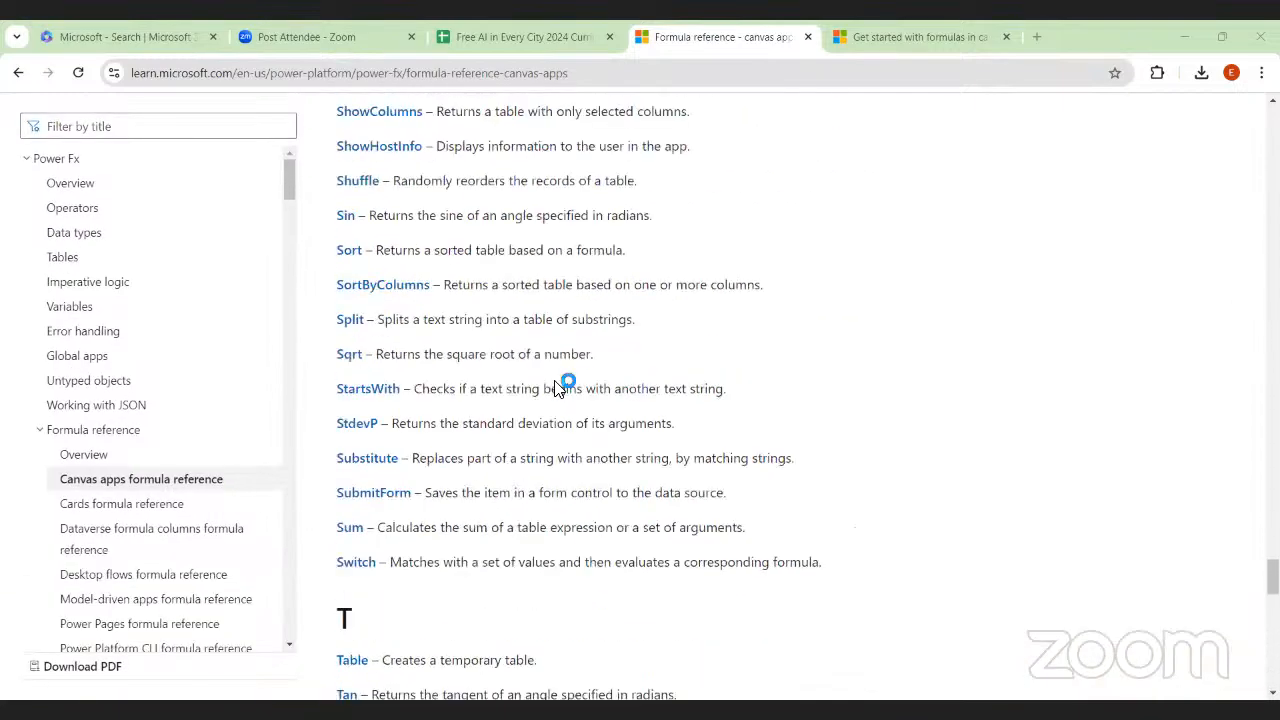
scroll(557, 387, "up", 20)
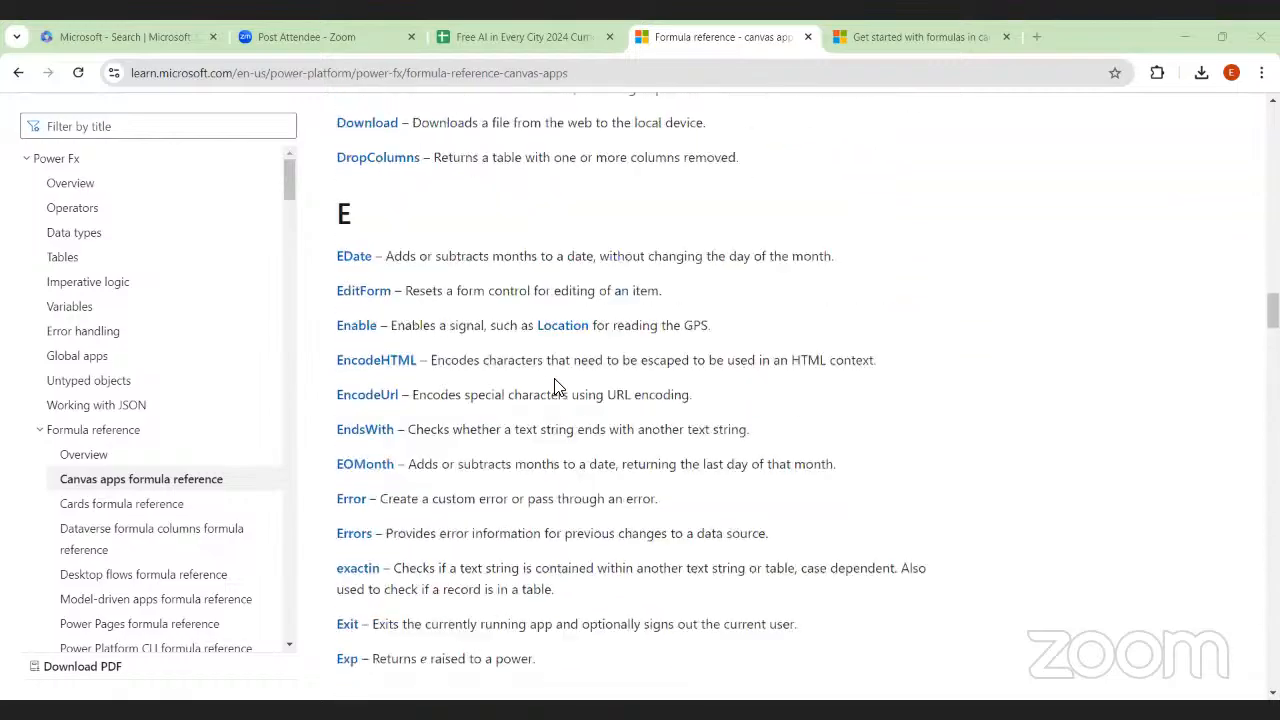
scroll(557, 387, "up", 8)
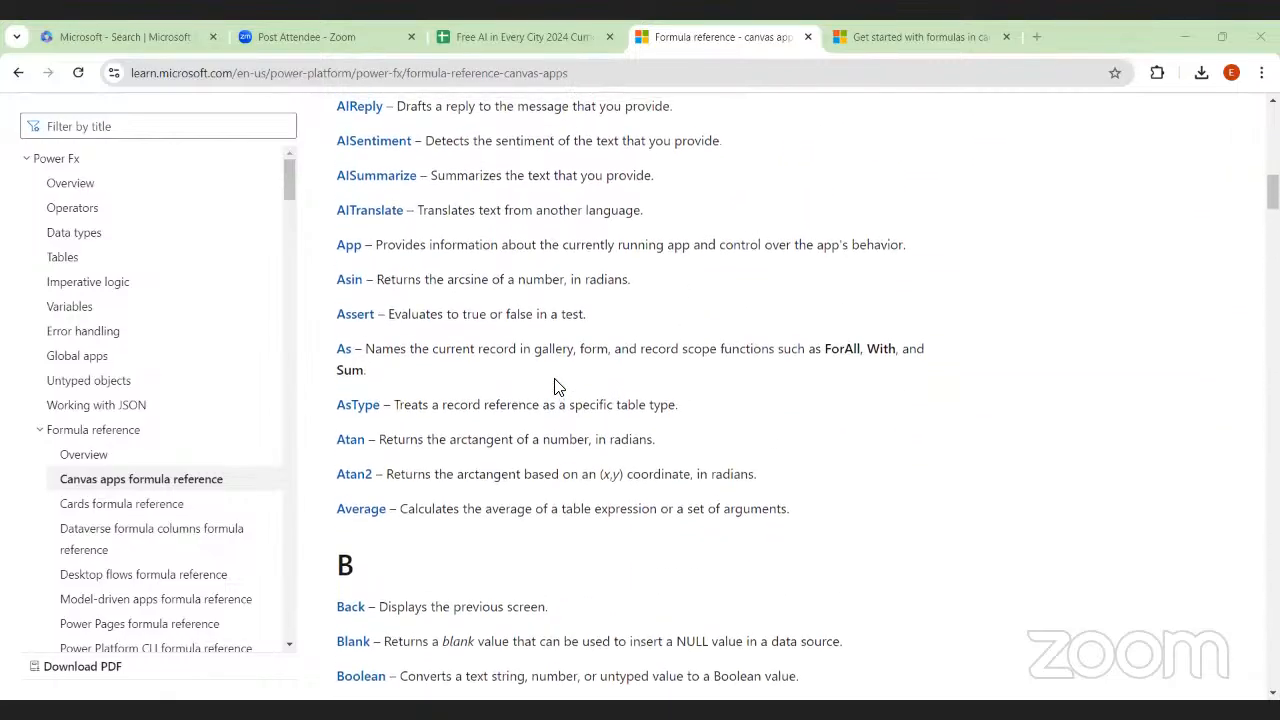
scroll(557, 387, "up", 4)
scroll(550, 390, "down", 5)
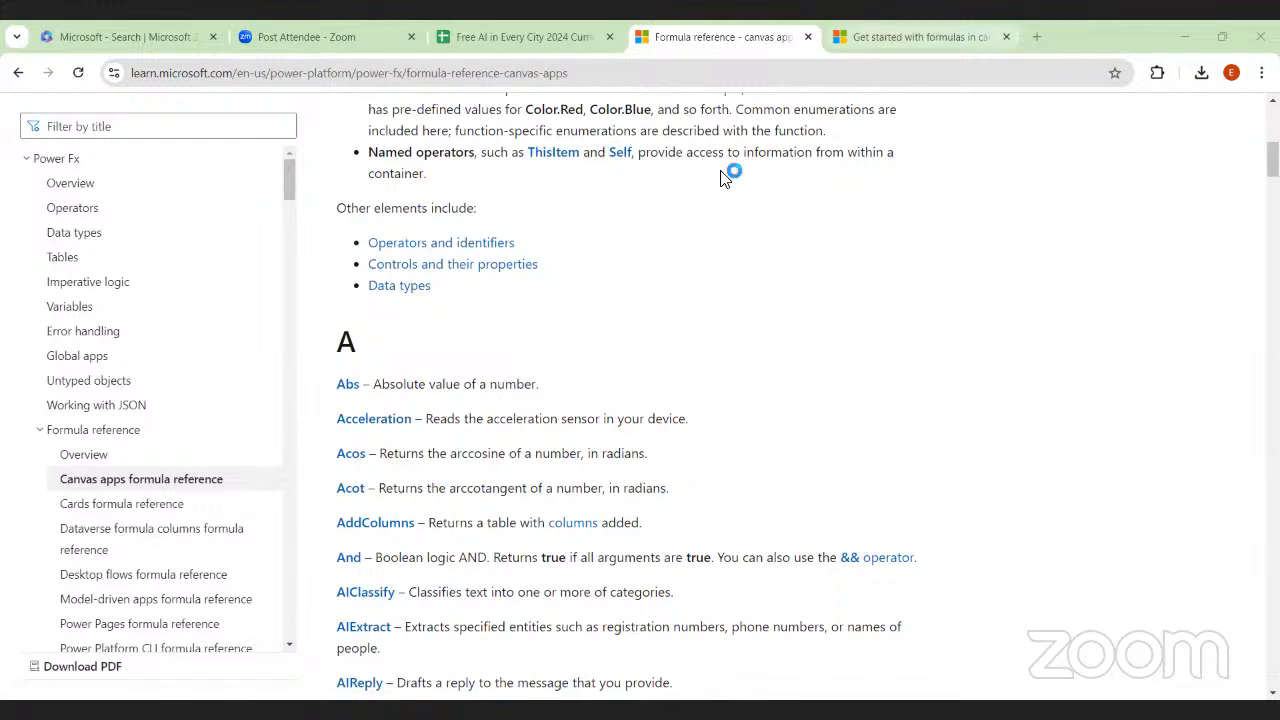
Switch to the Get started with formulas in canvas apps article and read its introduction, prerequisites and Power Fx formula bar instructions
left_click(866, 36)
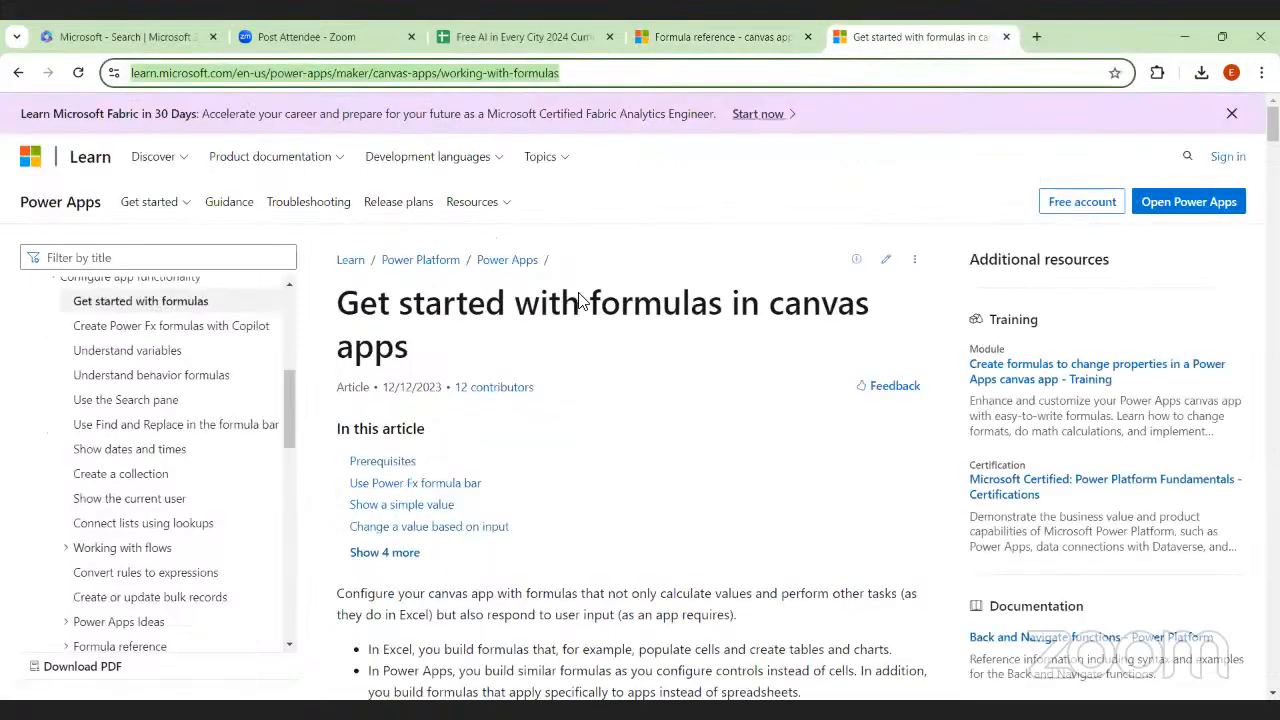
scroll(580, 297, "down", 3)
scroll(674, 259, "down", 9)
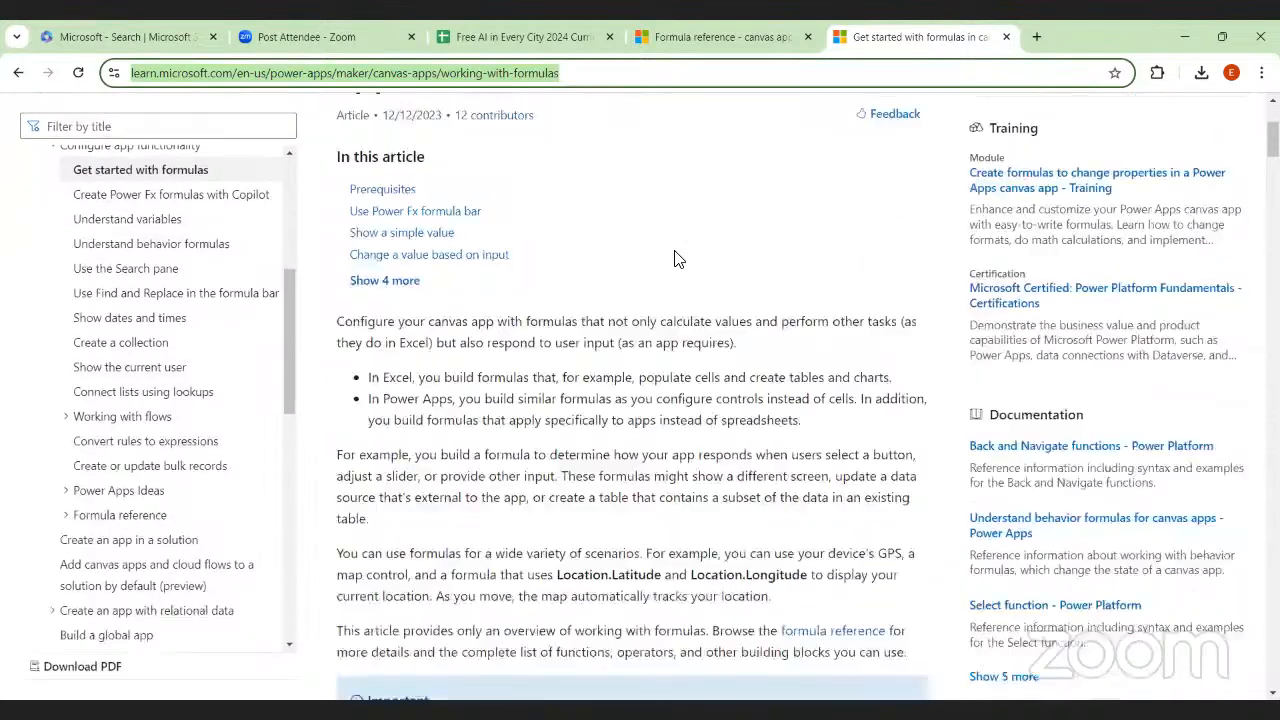
scroll(674, 259, "down", 2)
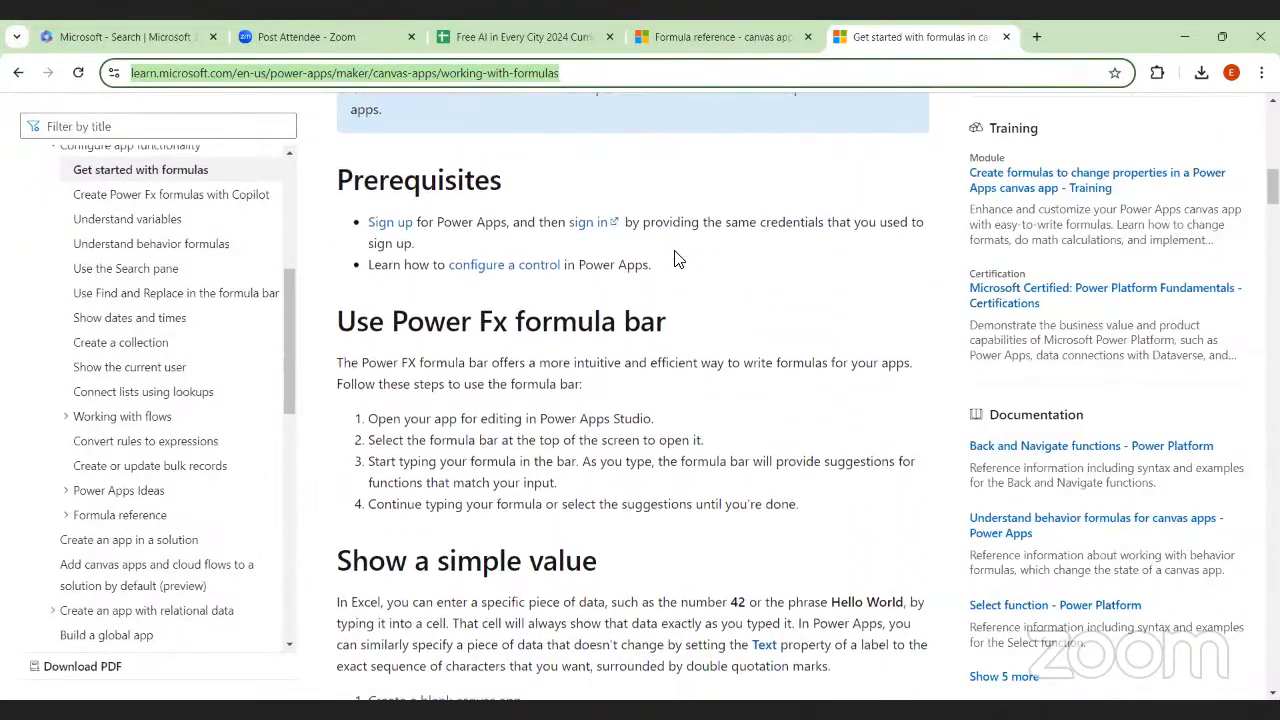
scroll(674, 259, "down", 2)
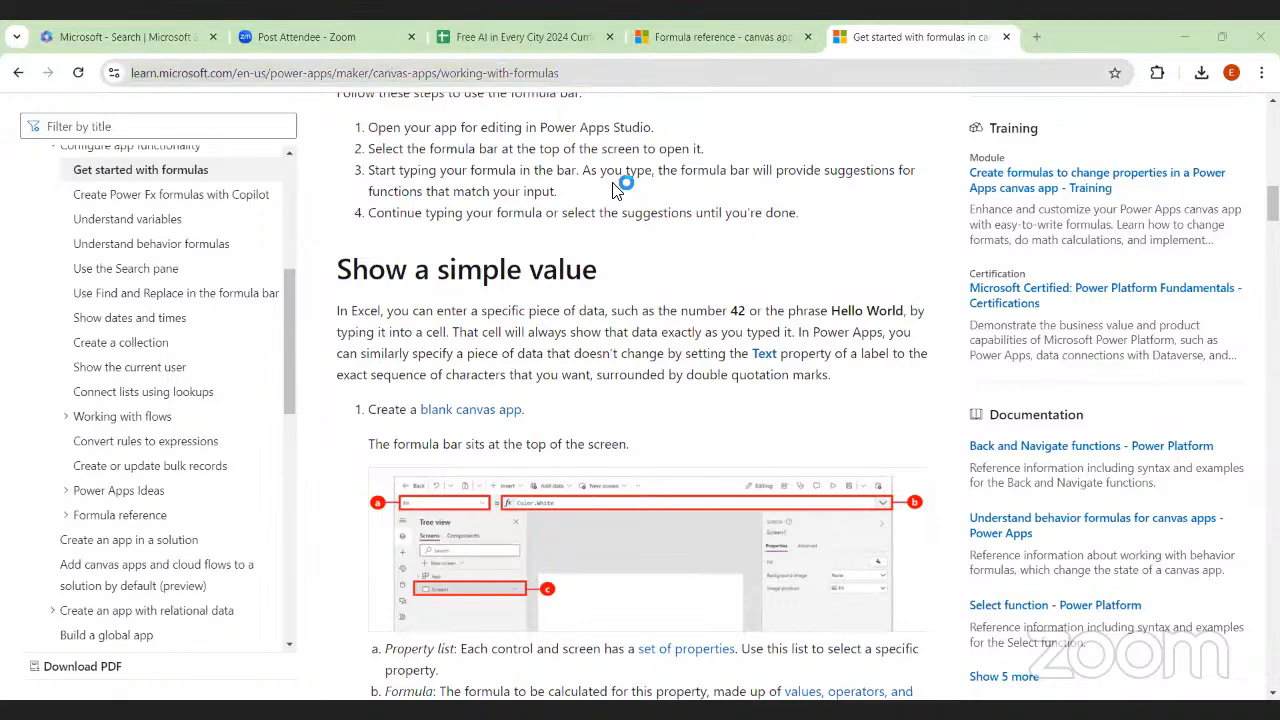
Review the Show a simple value section, including the "Hello World" label and Sum(1,2,3) examples
scroll(617, 189, "down", 1)
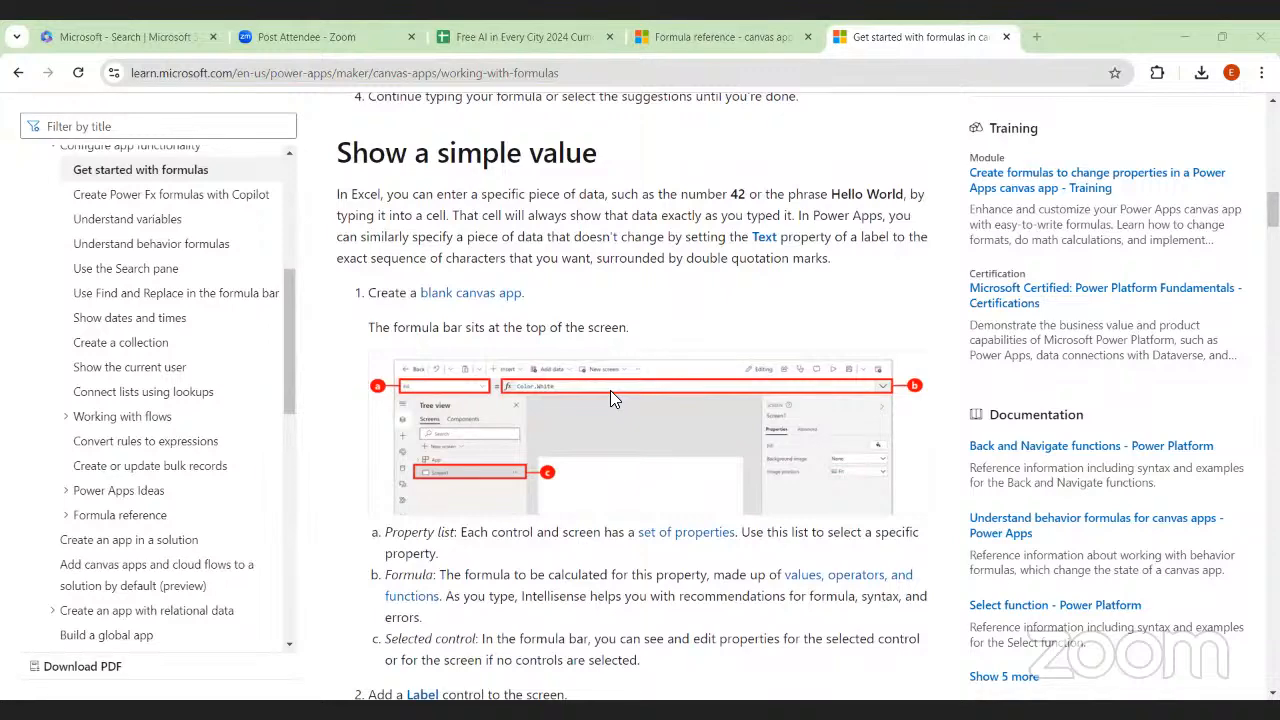
scroll(611, 392, "down", 5)
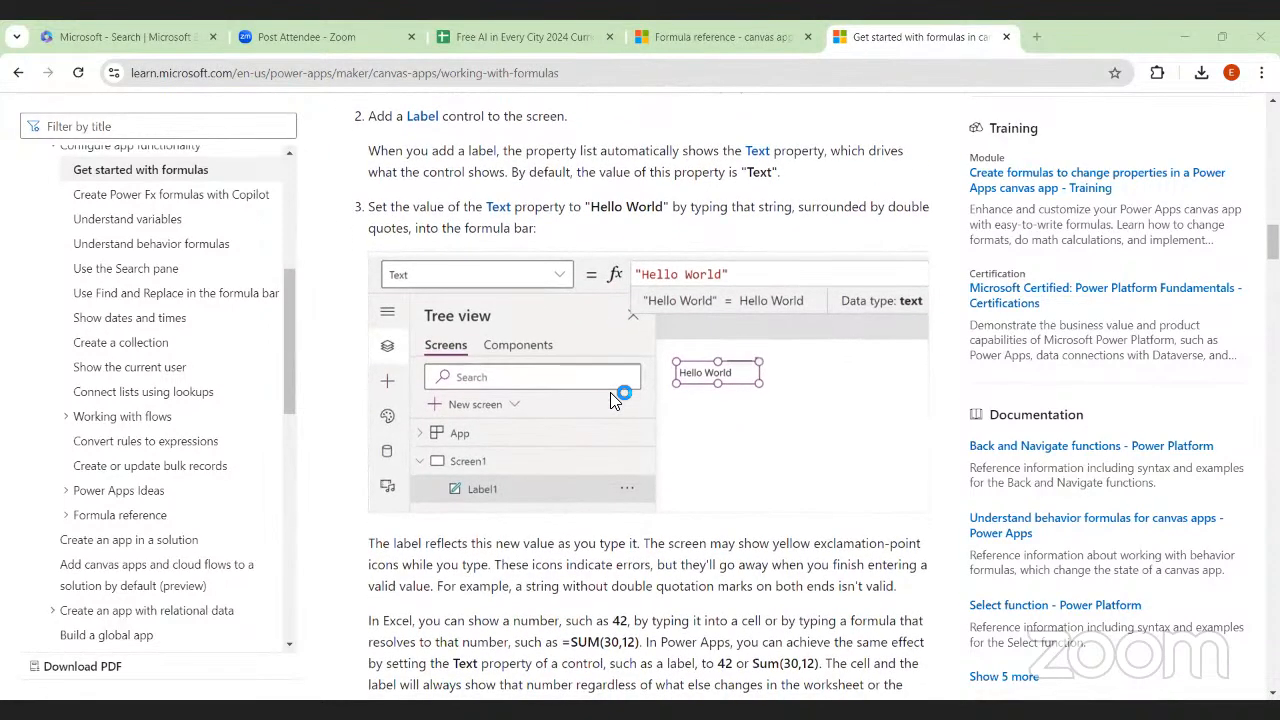
scroll(614, 397, "down", 3)
scroll(614, 397, "down", 3)
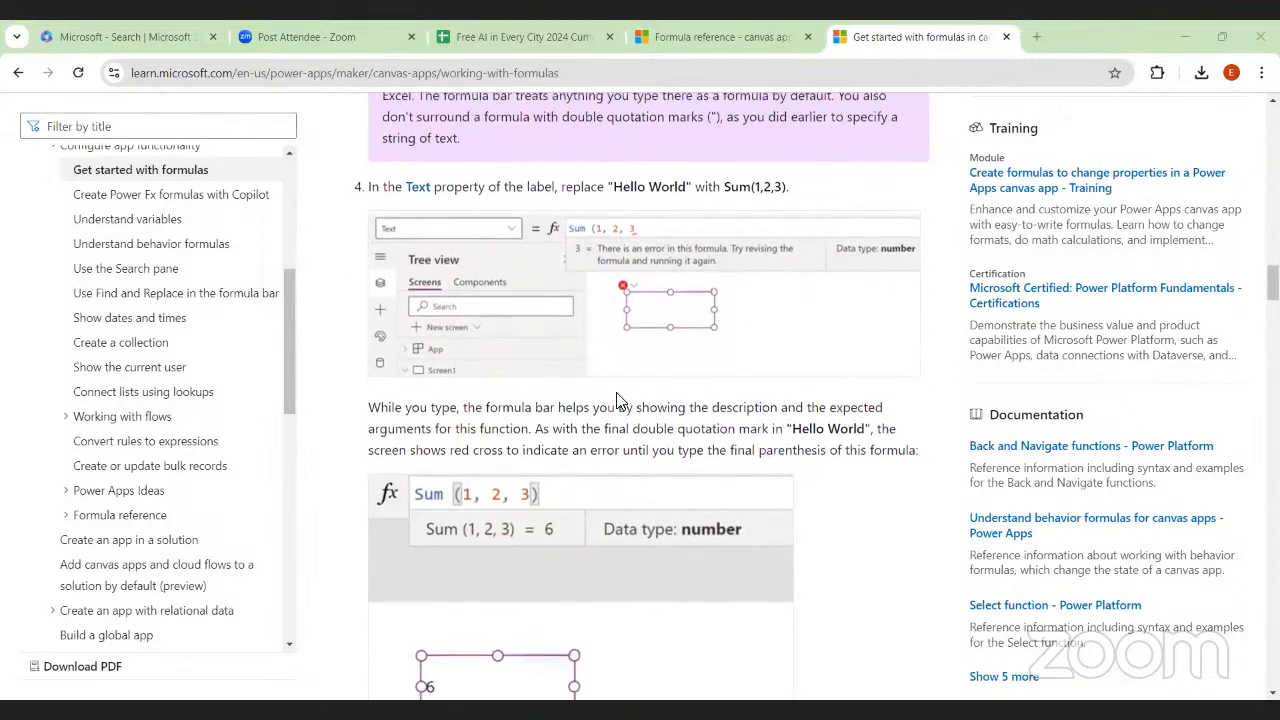
scroll(616, 392, "down", 2)
scroll(616, 392, "up", 2)
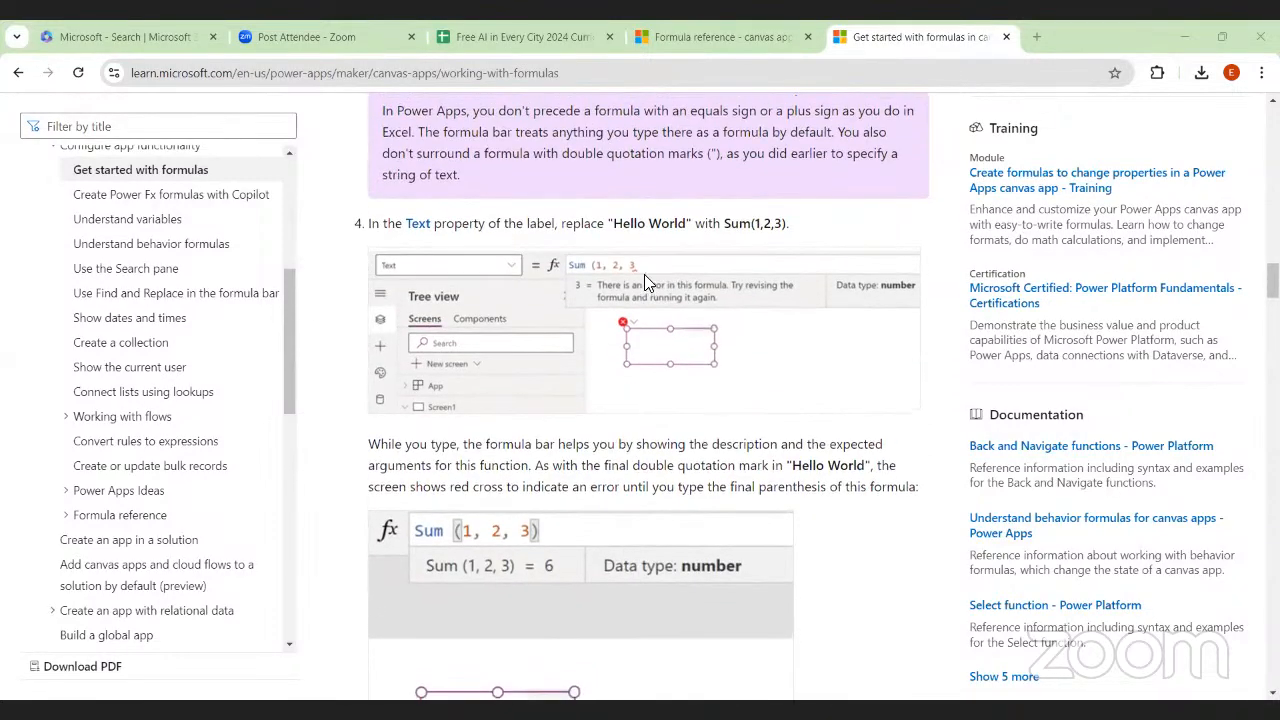
scroll(644, 274, "down", 2)
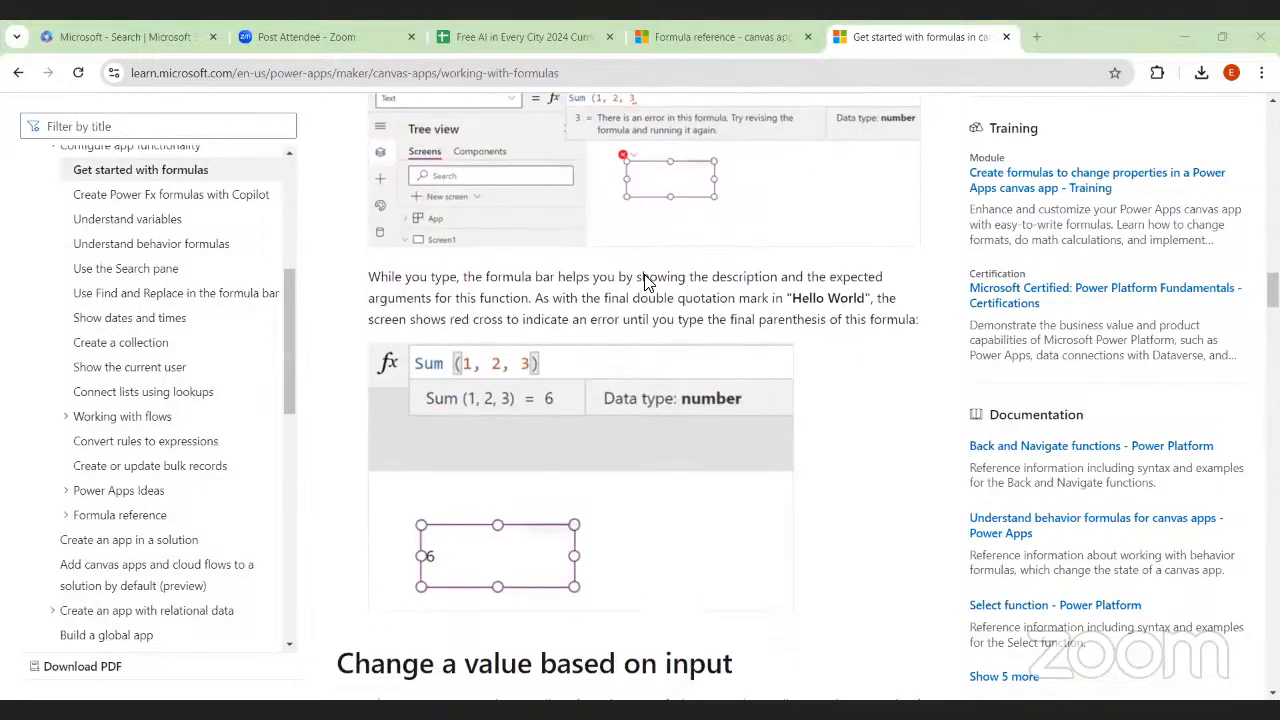
Look over the Change a value based on input section with its Excel and text input sum examples
scroll(644, 280, "down", 10)
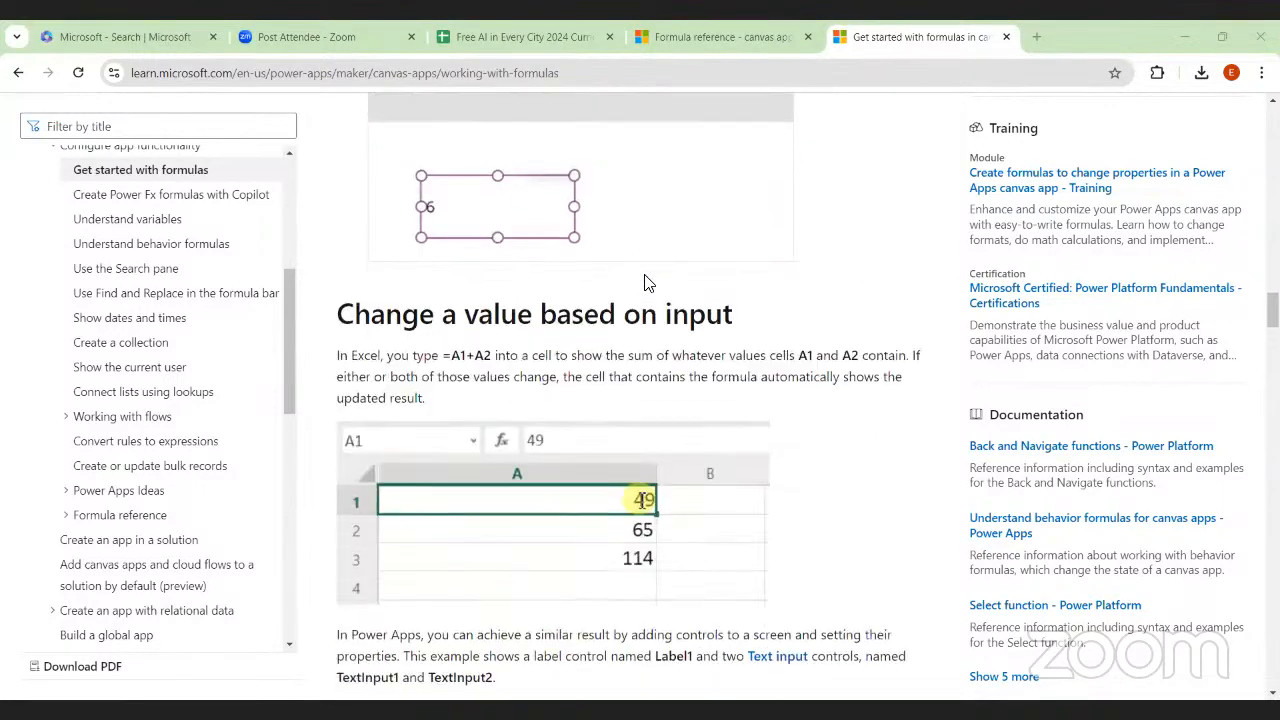
scroll(645, 283, "down", 16)
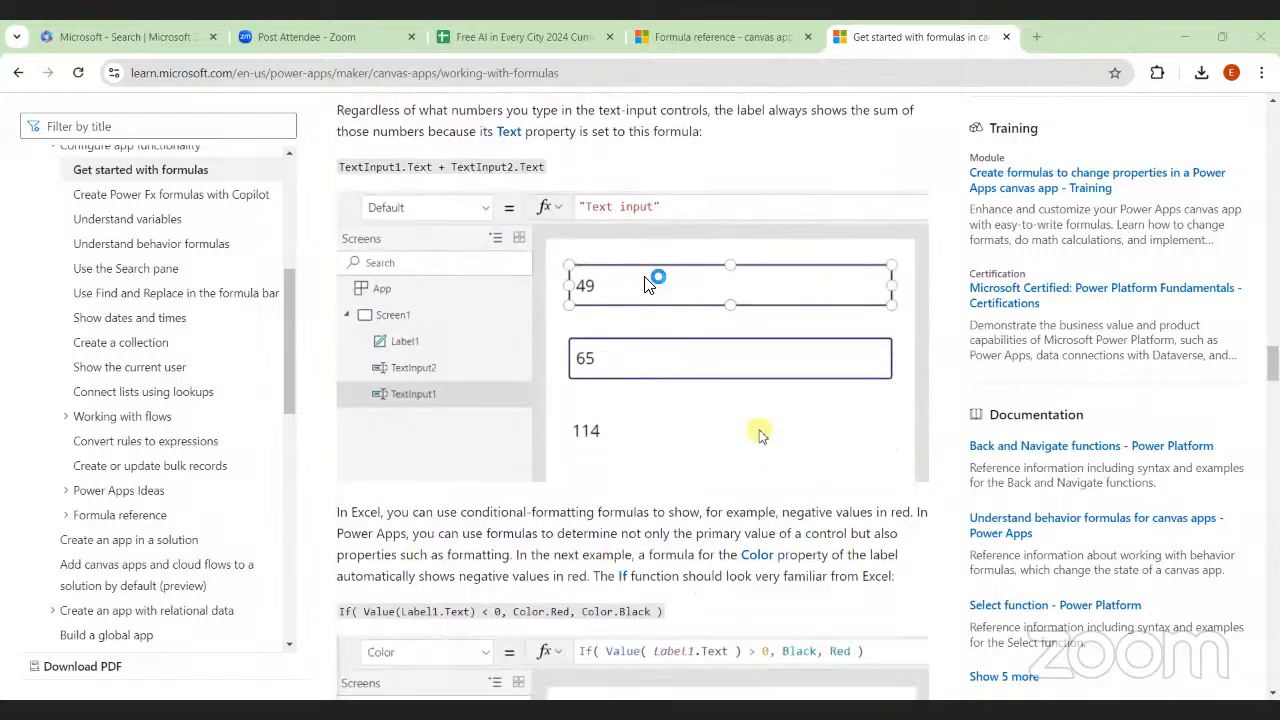
scroll(645, 283, "up", 2)
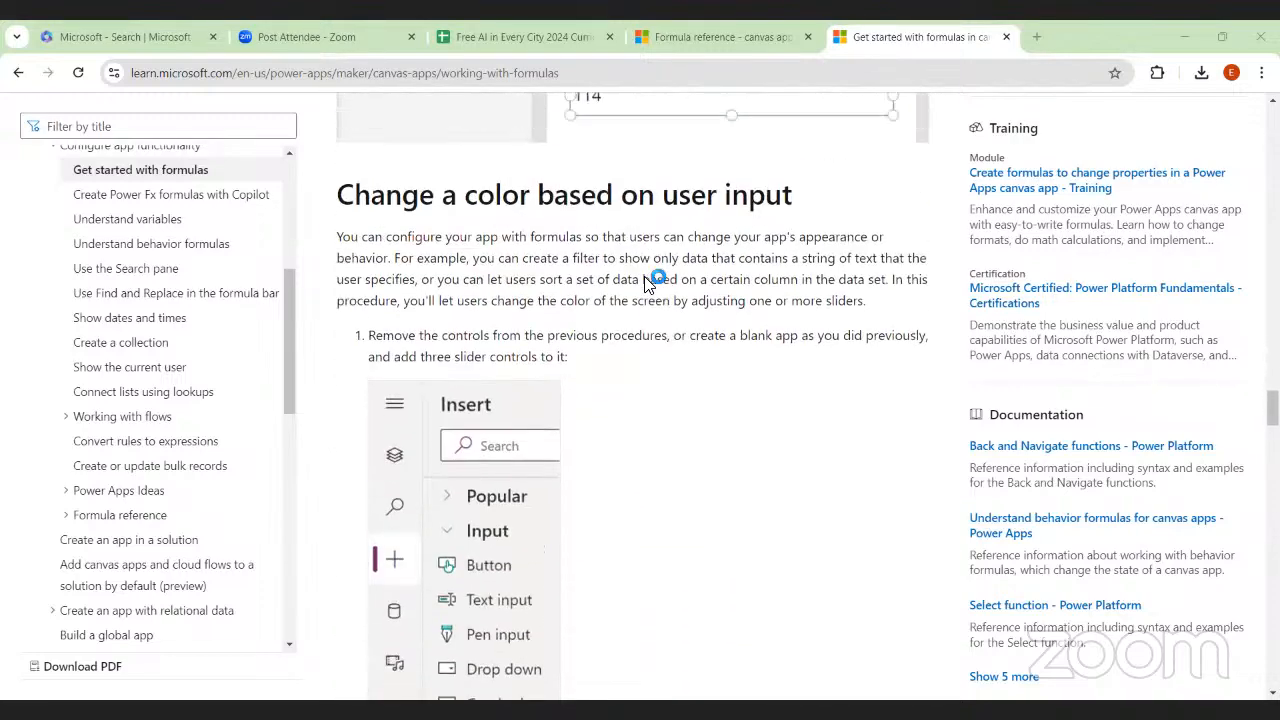
Study the Change a color based on user input procedure, covering the three color sliders and the RGBA Fill formula
scroll(645, 283, "down", 5)
scroll(645, 283, "down", 6)
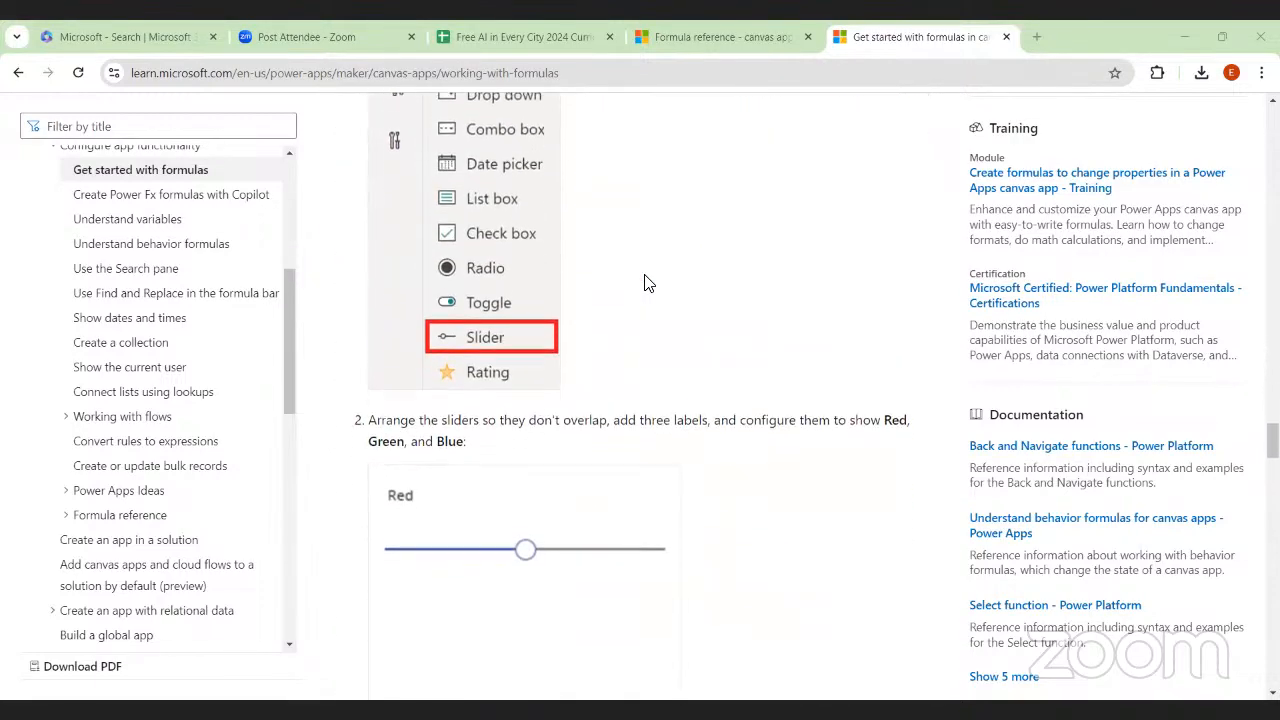
scroll(645, 283, "up", 3)
scroll(645, 282, "up", 1)
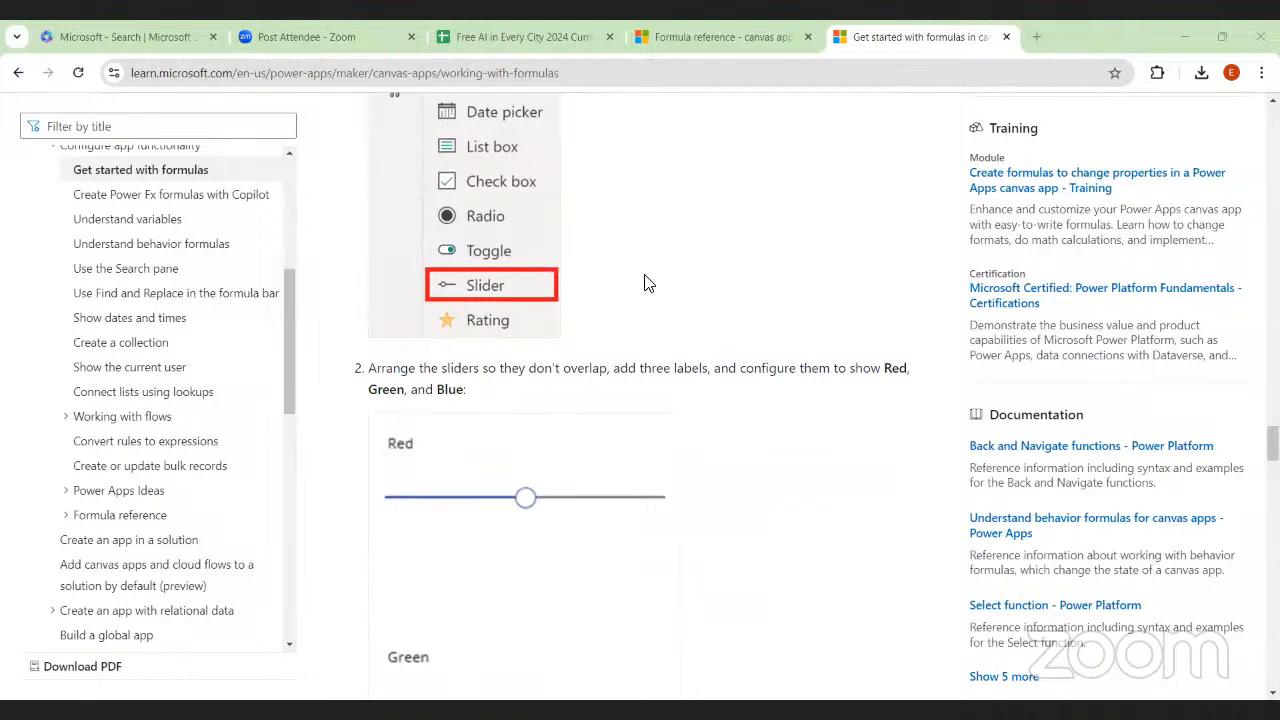
scroll(645, 283, "down", 1)
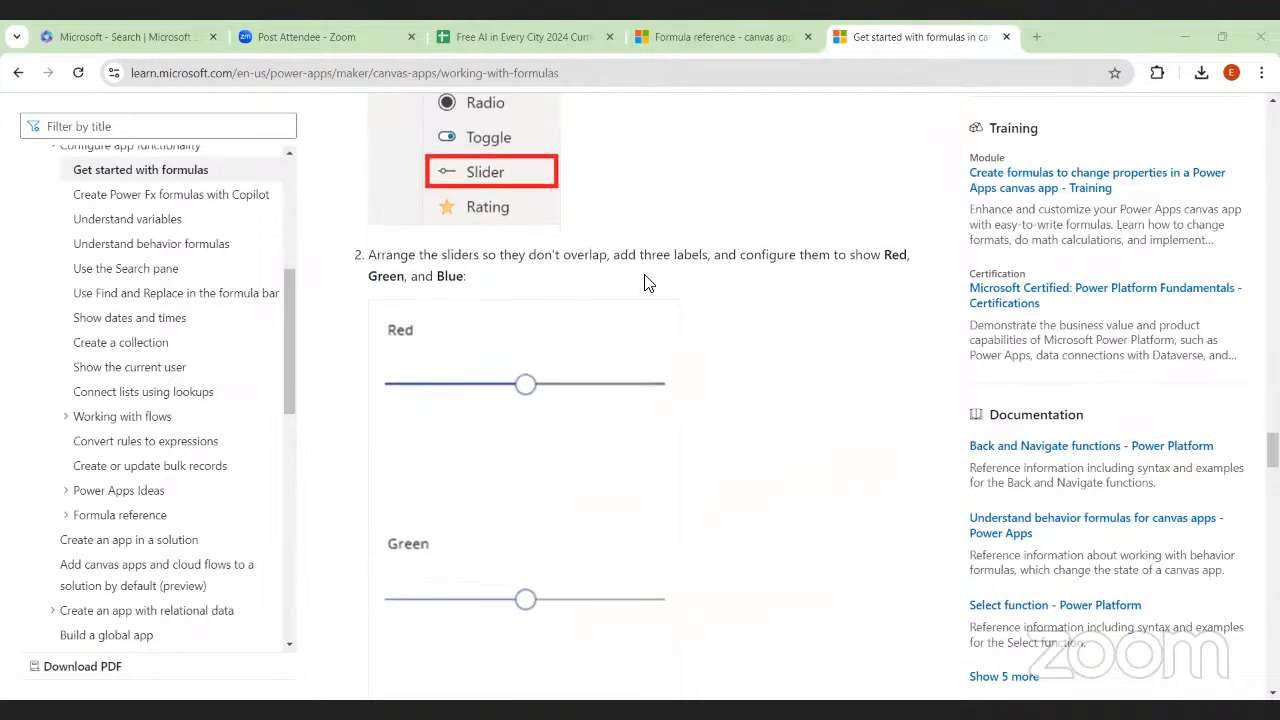
scroll(645, 283, "down", 4)
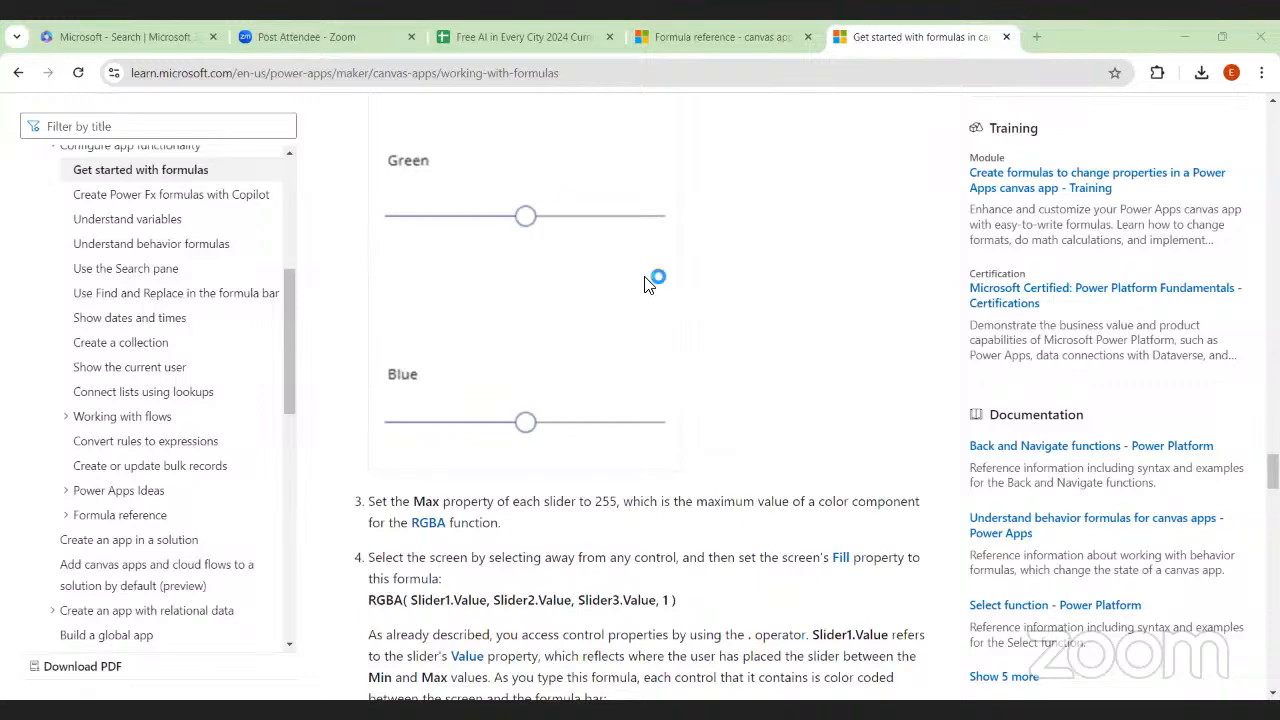
scroll(645, 283, "down", 5)
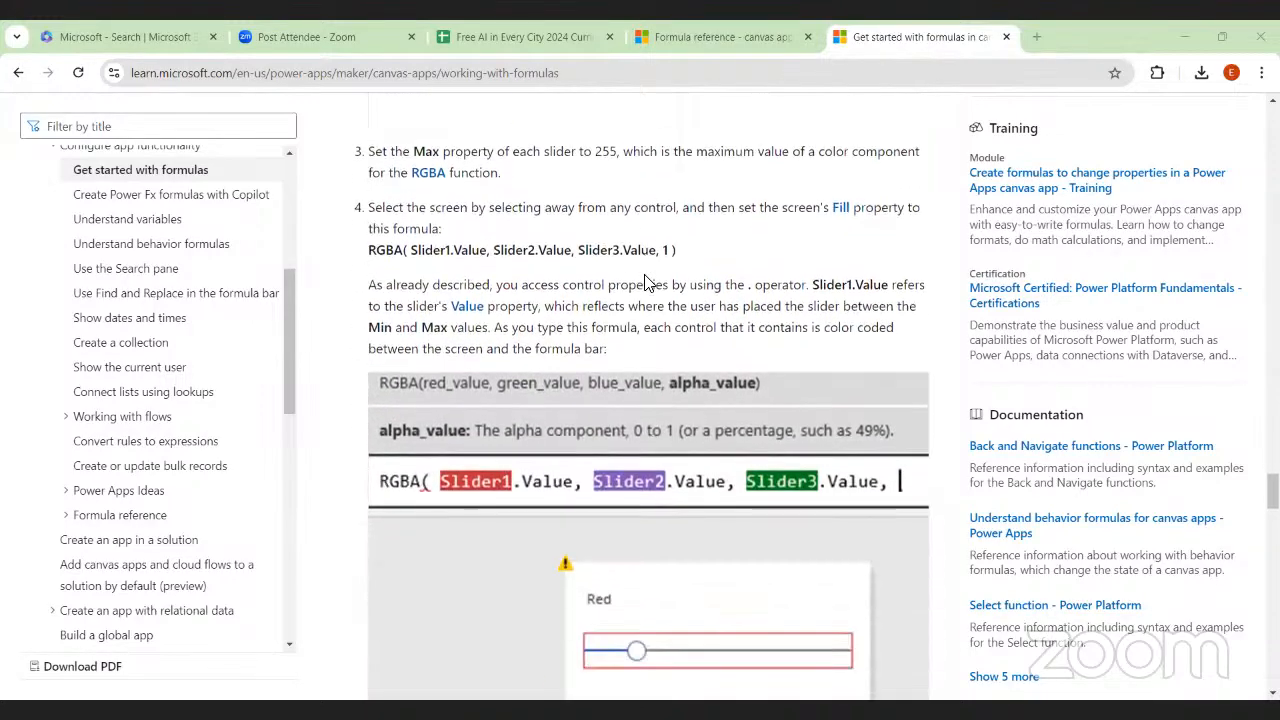
Re-examine the Red, Green and Blue slider setup, the Max property instruction and the RGBA Fill formula with its color-coded preview
scroll(644, 281, "up", 3)
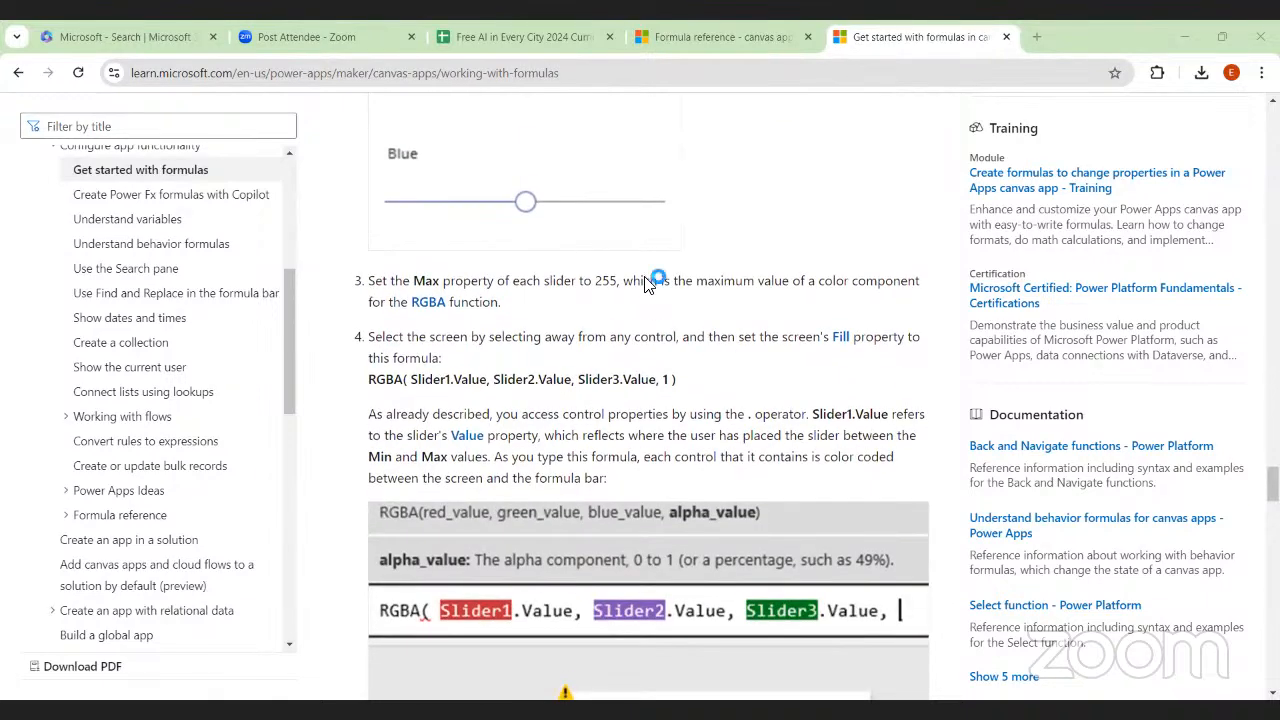
scroll(644, 281, "down", 1)
scroll(646, 280, "up", 5)
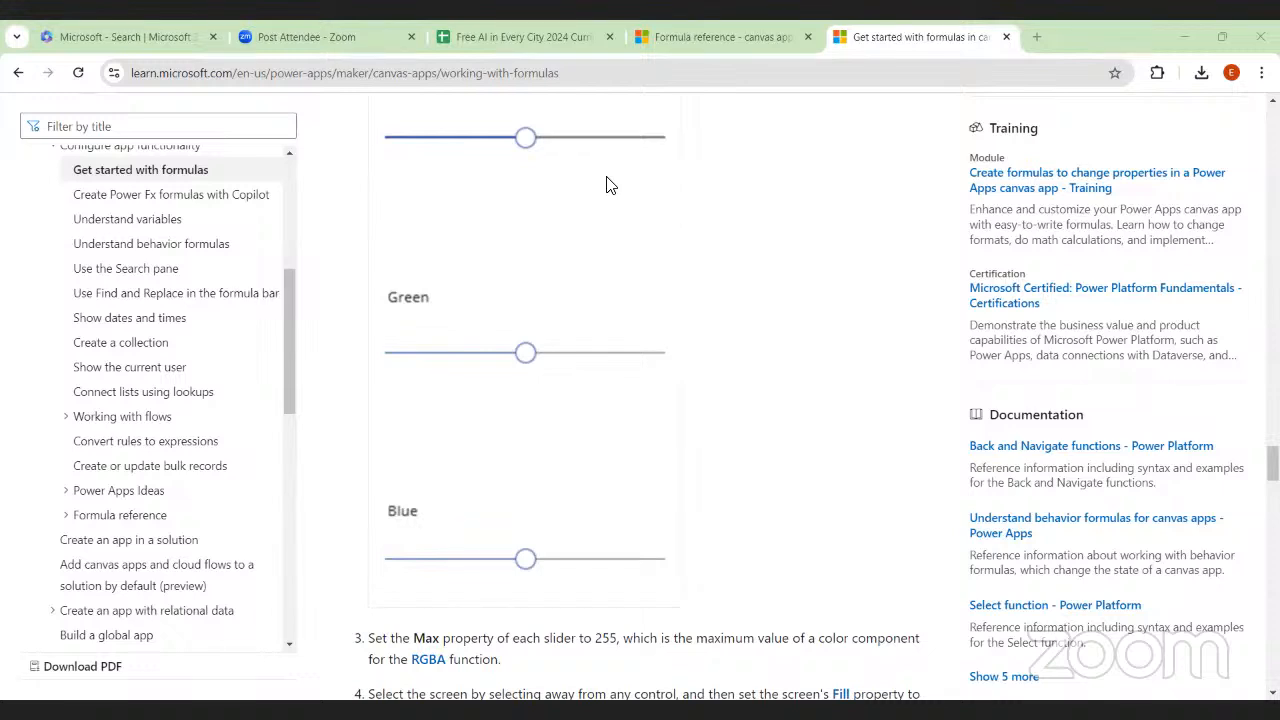
scroll(610, 185, "up", 2)
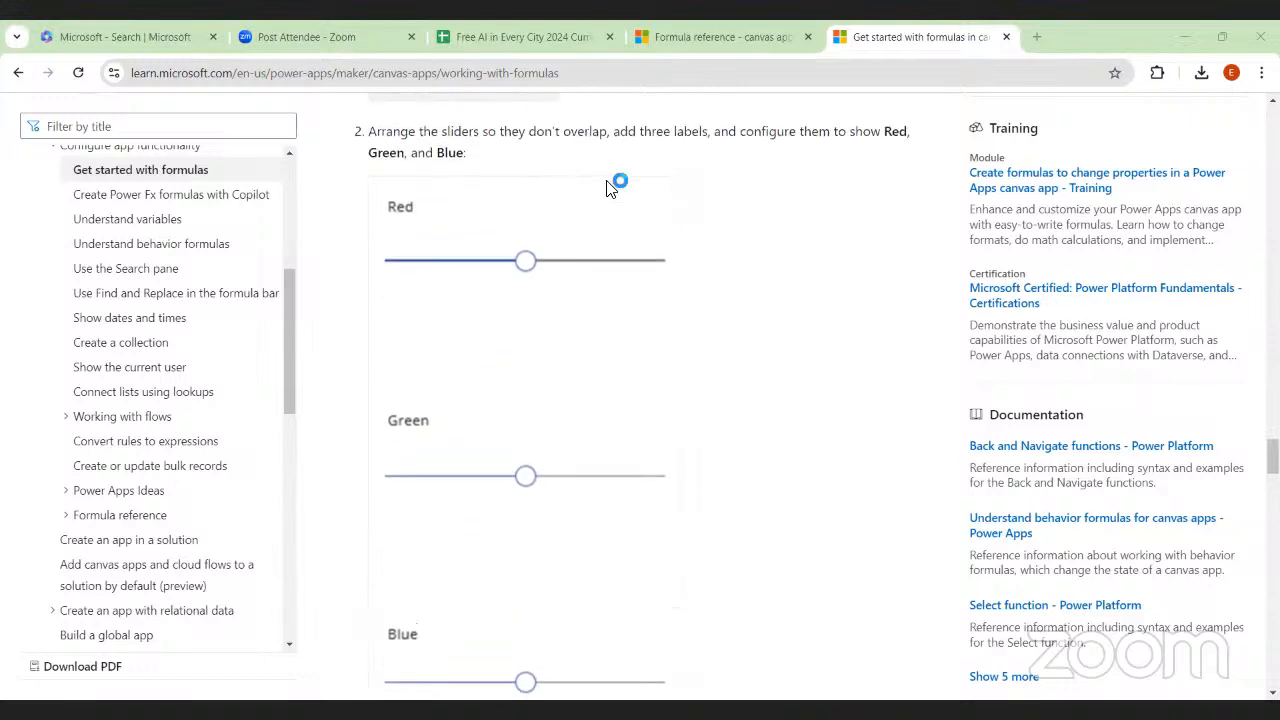
scroll(663, 400, "down", 4)
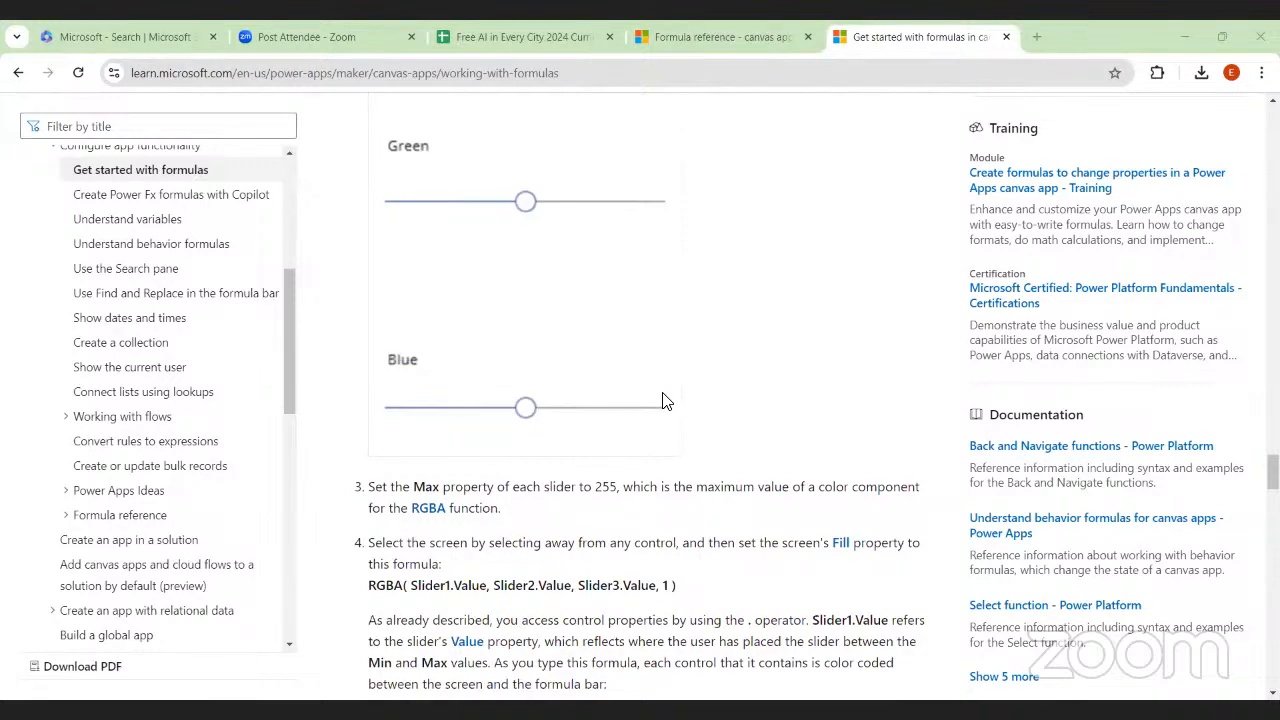
scroll(663, 400, "down", 3)
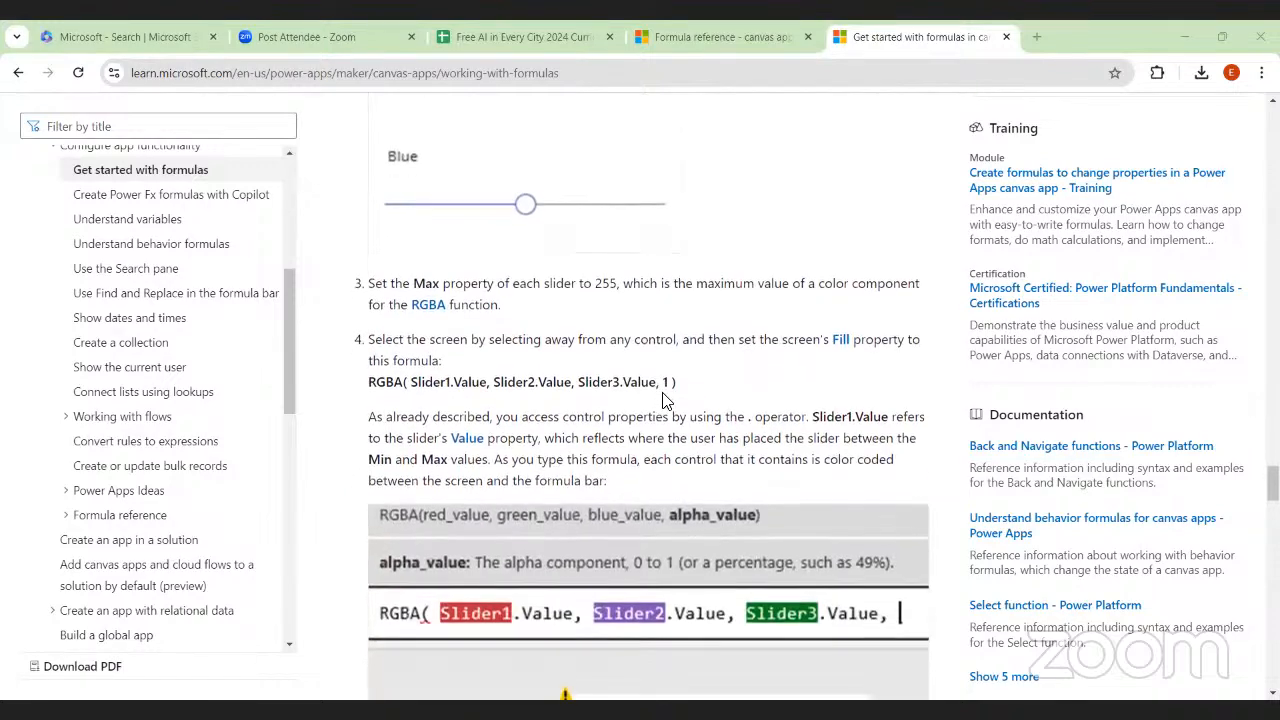
scroll(663, 400, "down", 10)
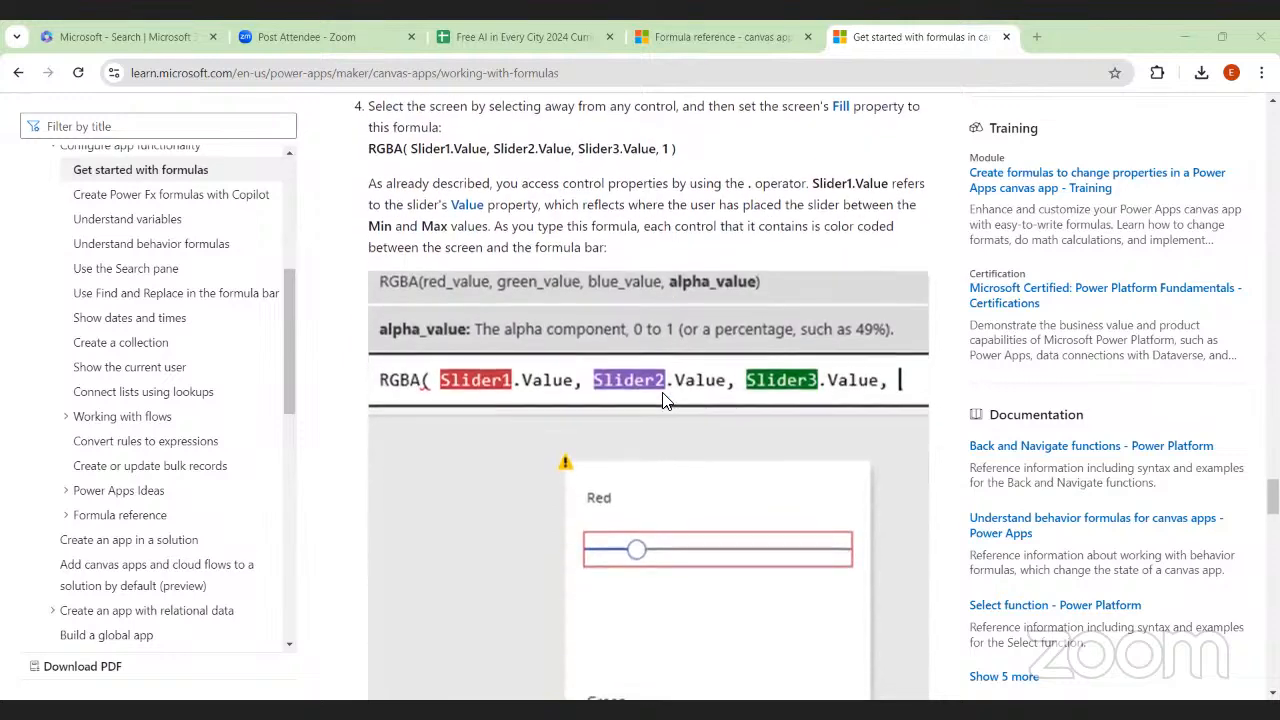
Skim the rest of the article, including the View a list of properties by category section and the Formula syntax color table
scroll(662, 398, "down", 8)
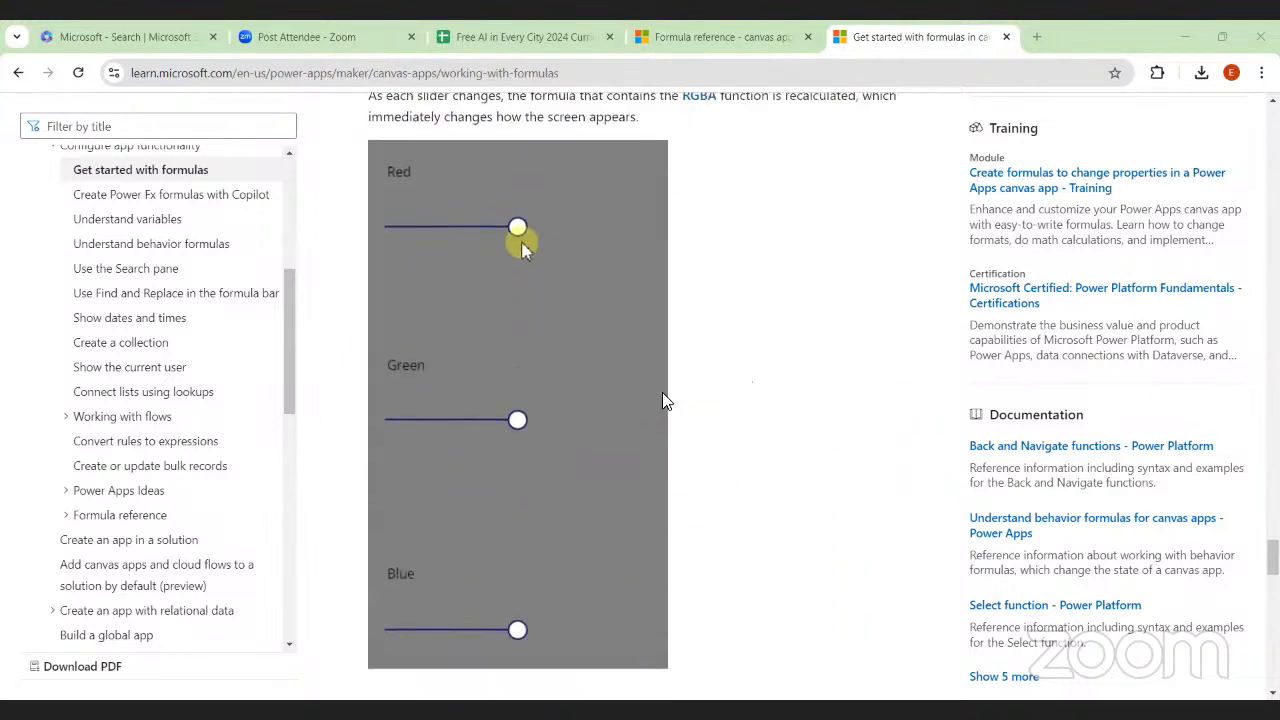
scroll(662, 400, "down", 10)
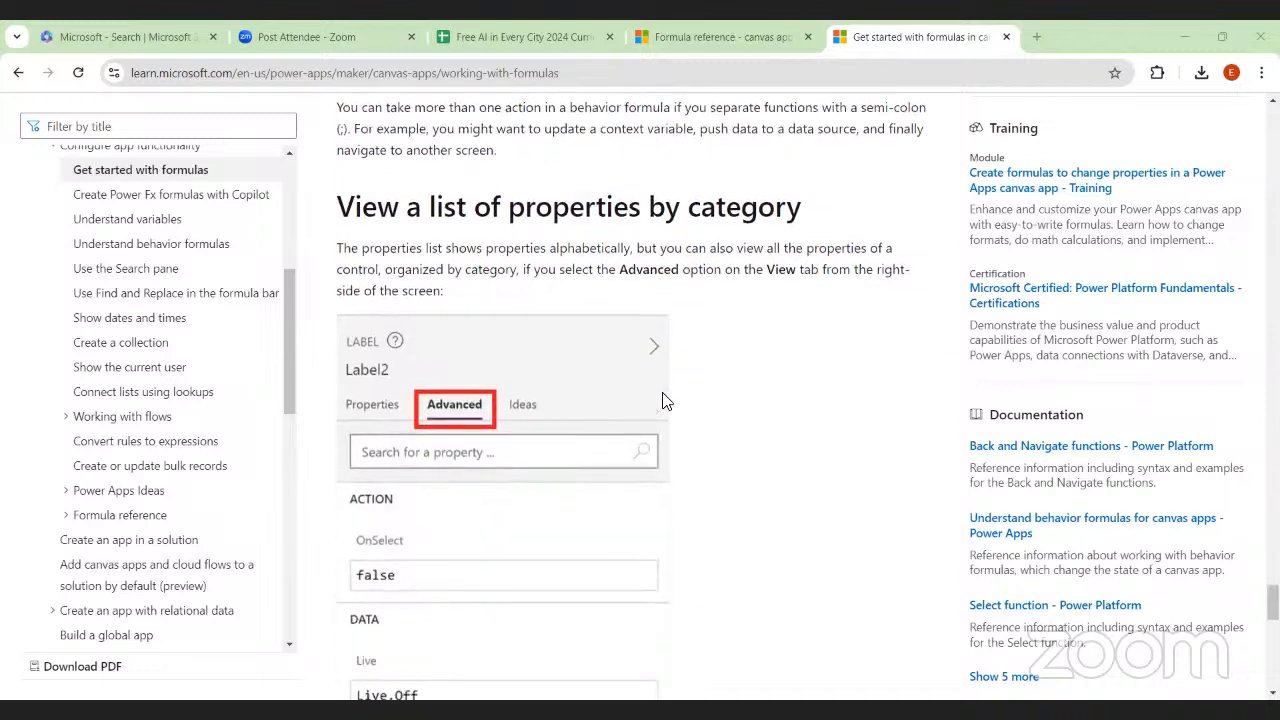
scroll(667, 400, "down", 4)
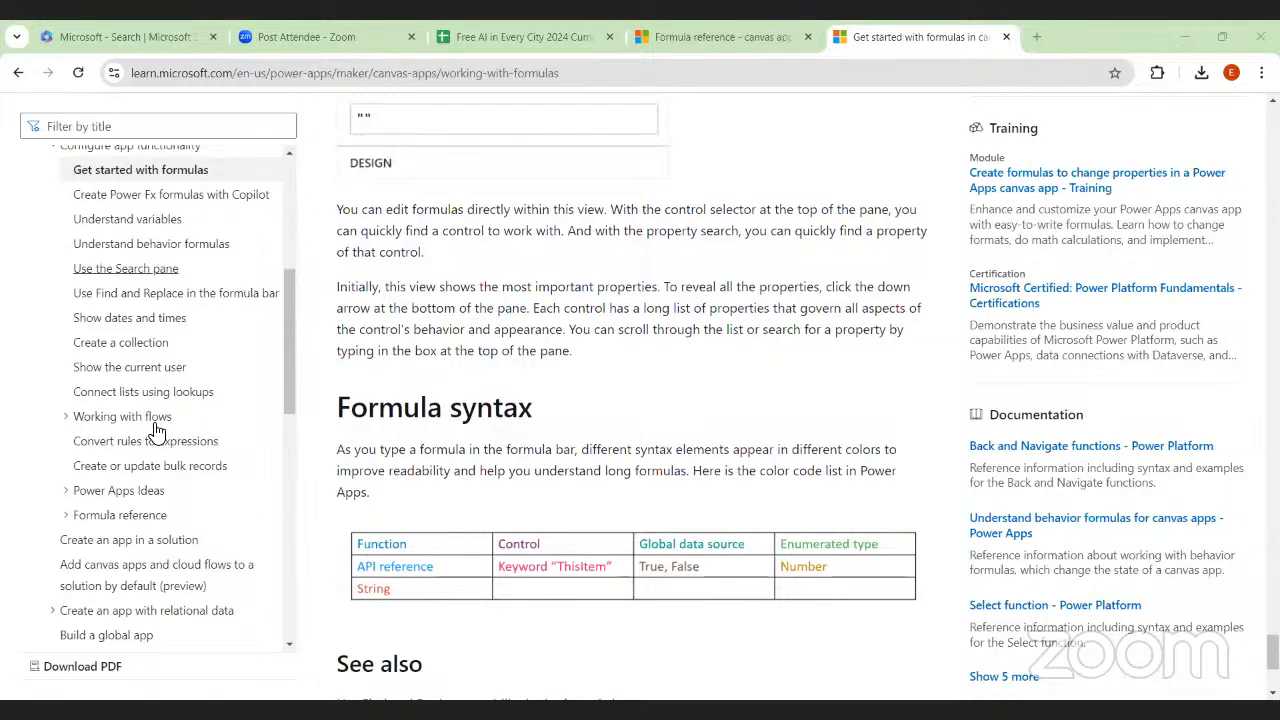
scroll(153, 472, "down", 3)
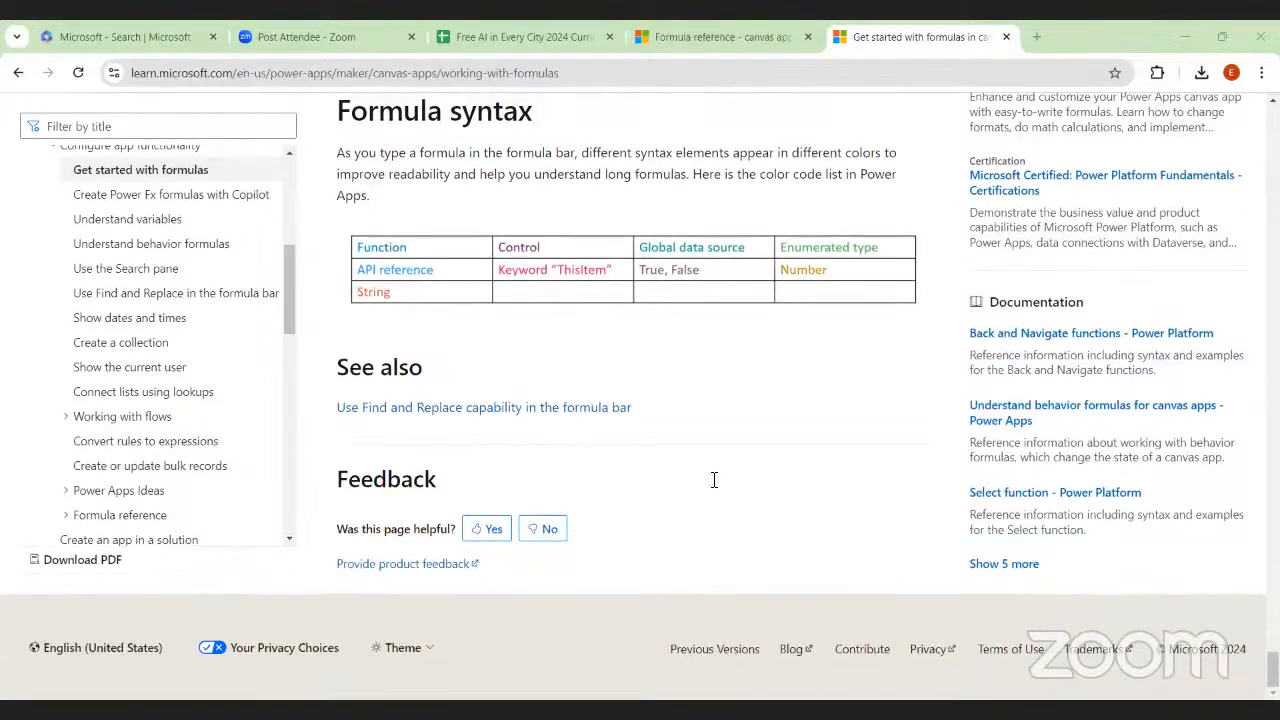
scroll(714, 480, "up", 7)
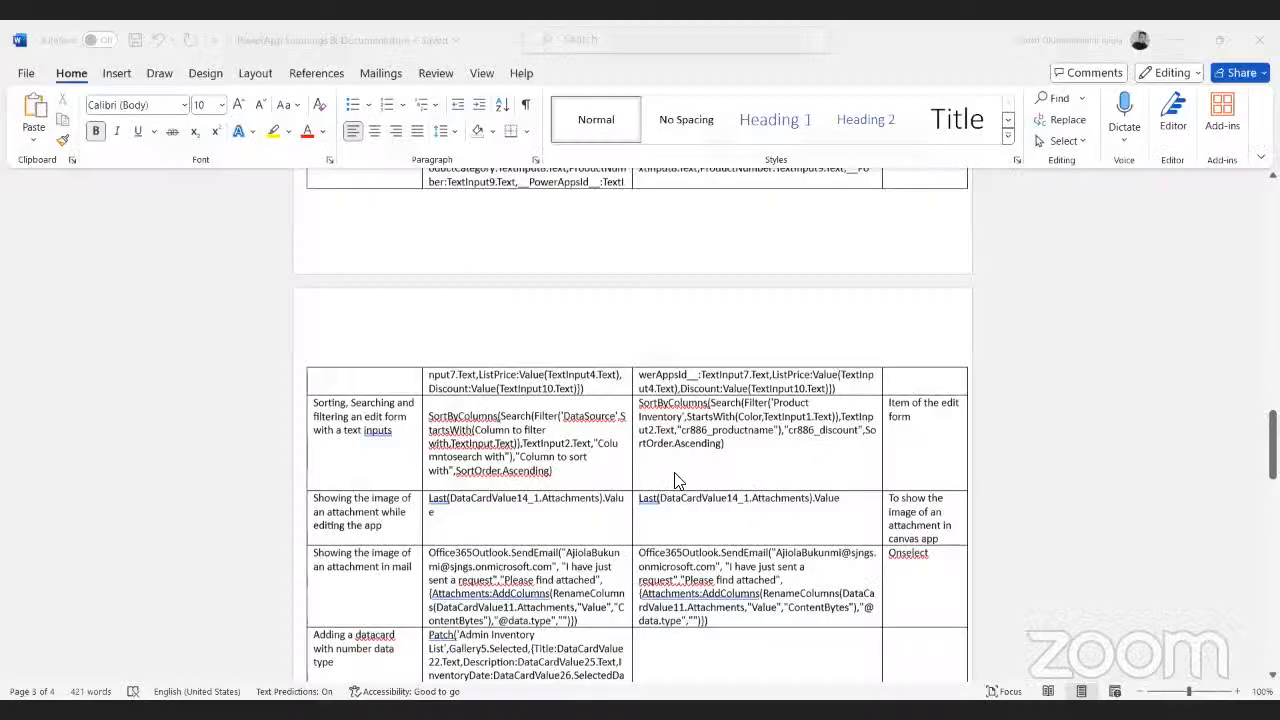
Switch to the PowerApp Learnings & Documentation file in Word and review its Topic and Learning content table and table of content
scroll(675, 480, "up", 15)
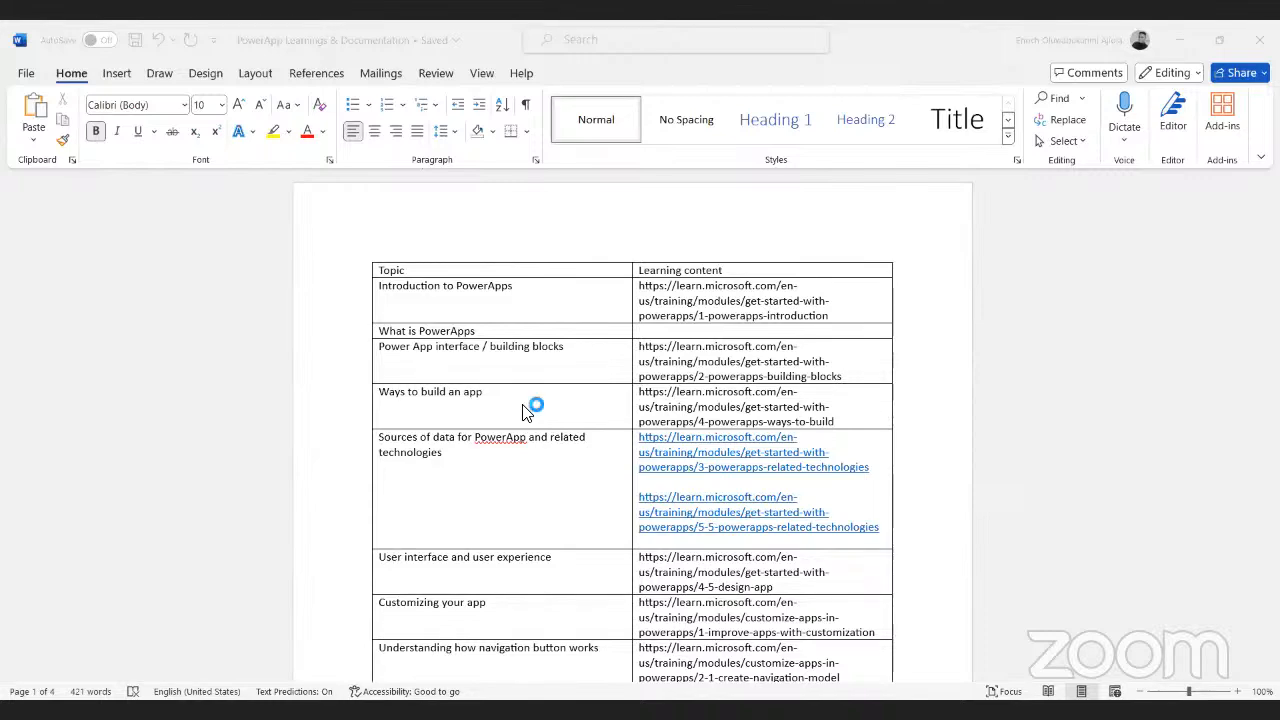
scroll(527, 410, "down", 3)
scroll(527, 410, "down", 4)
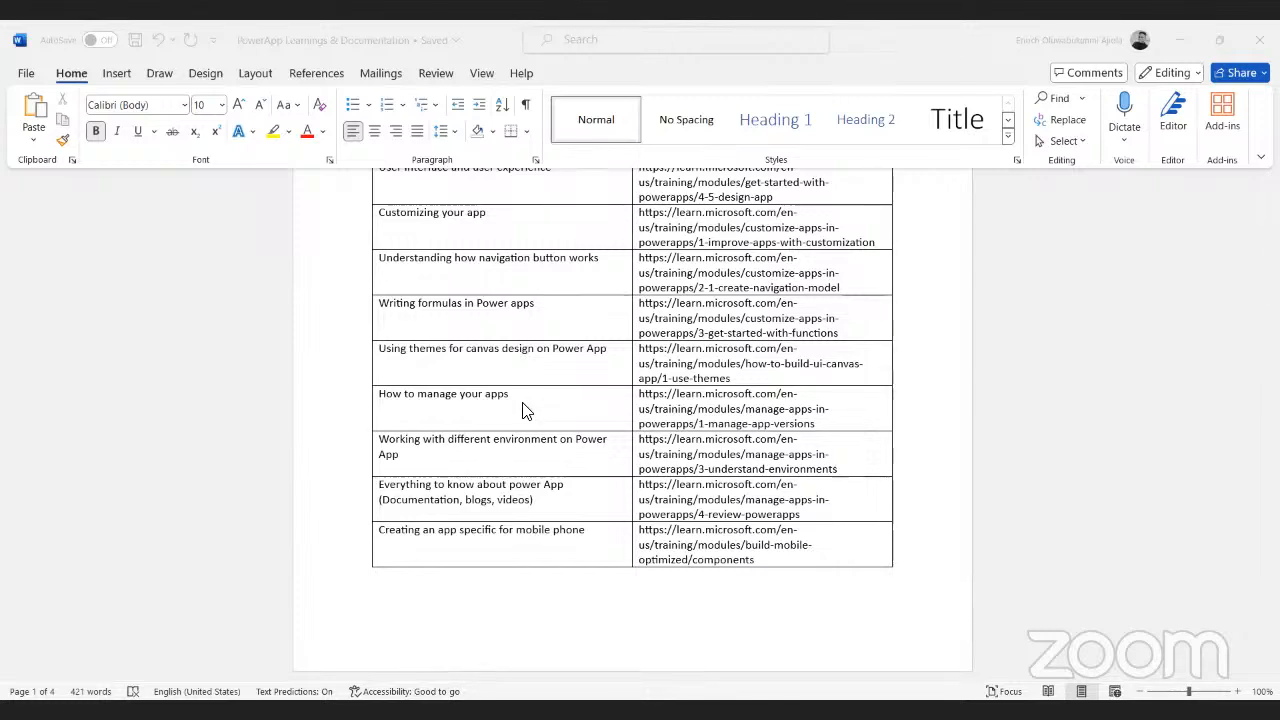
scroll(527, 410, "up", 5)
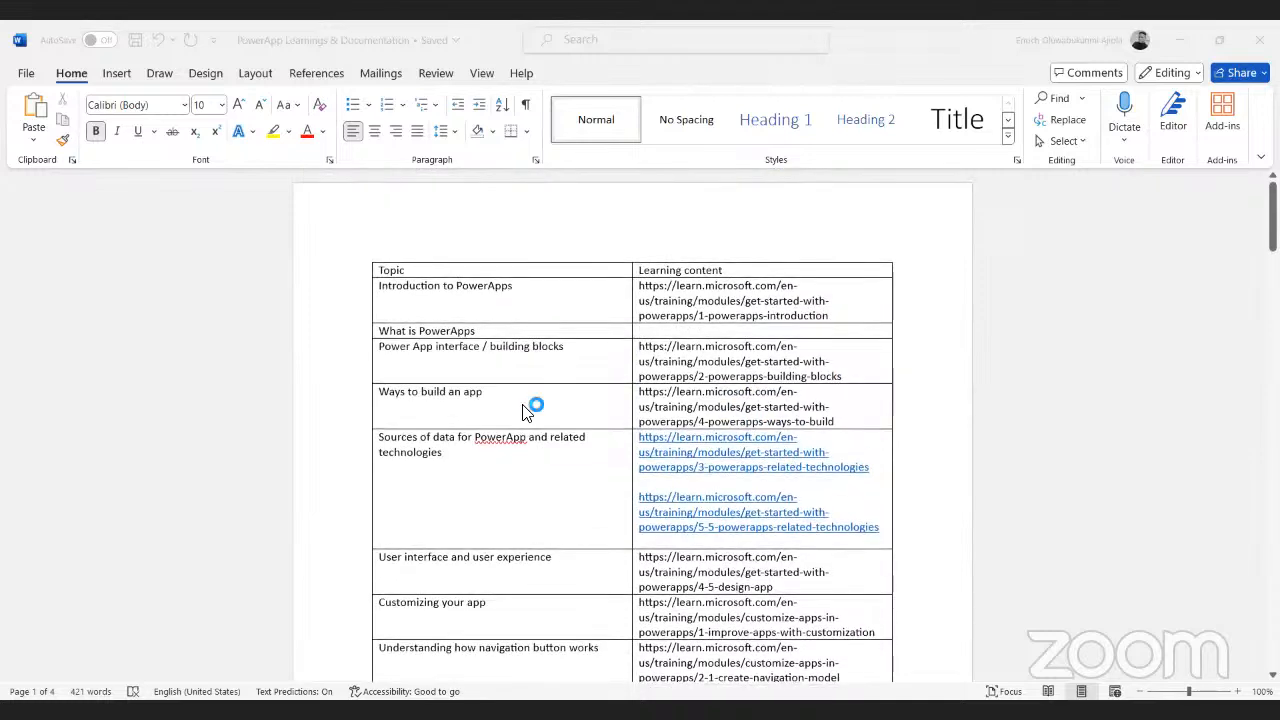
scroll(525, 410, "down", 6)
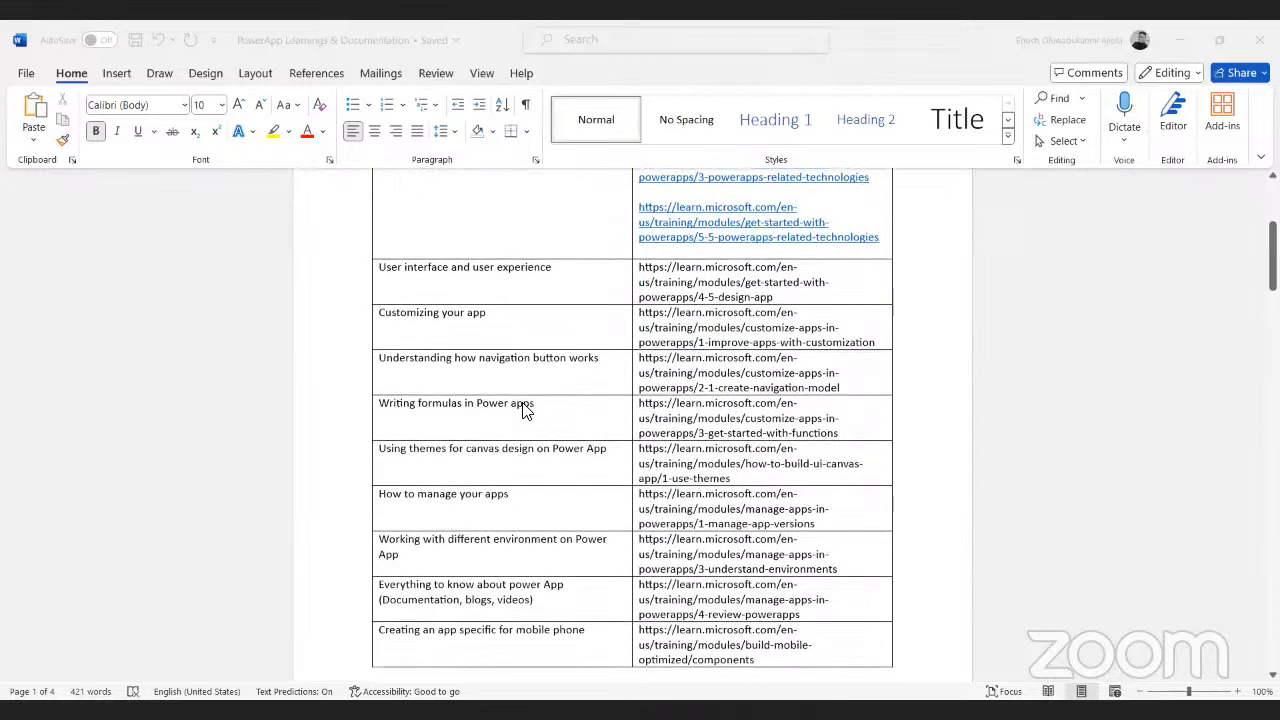
scroll(527, 410, "down", 3)
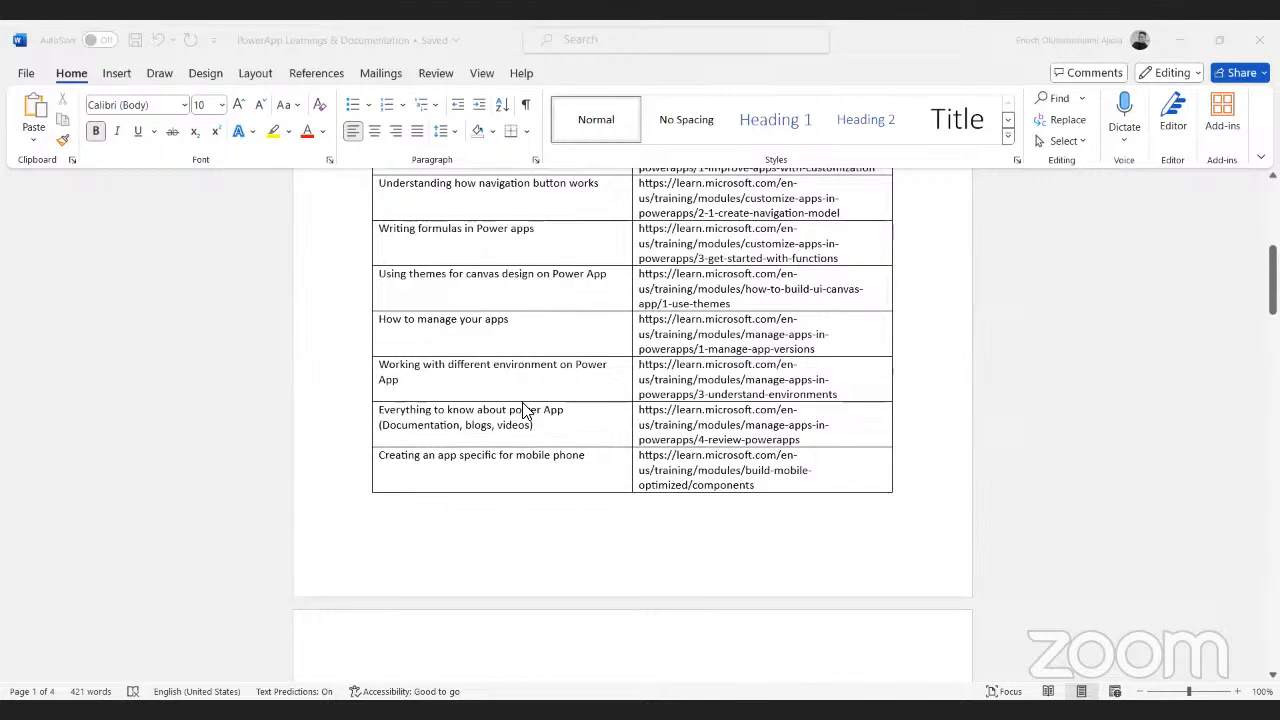
scroll(525, 410, "down", 8)
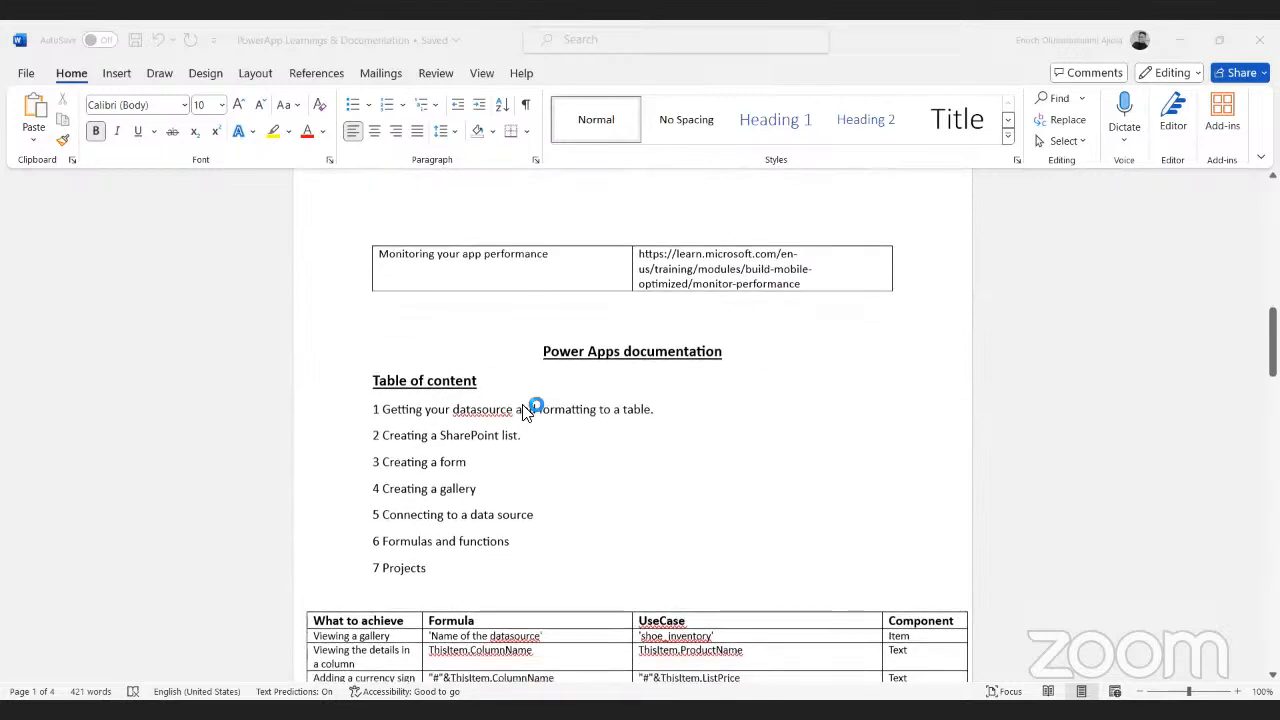
Examine the formula table's first rows, from viewing a gallery through Filter, Collect, Remove, SendEmail and SubmitForm to the Patch function
scroll(527, 410, "down", 5)
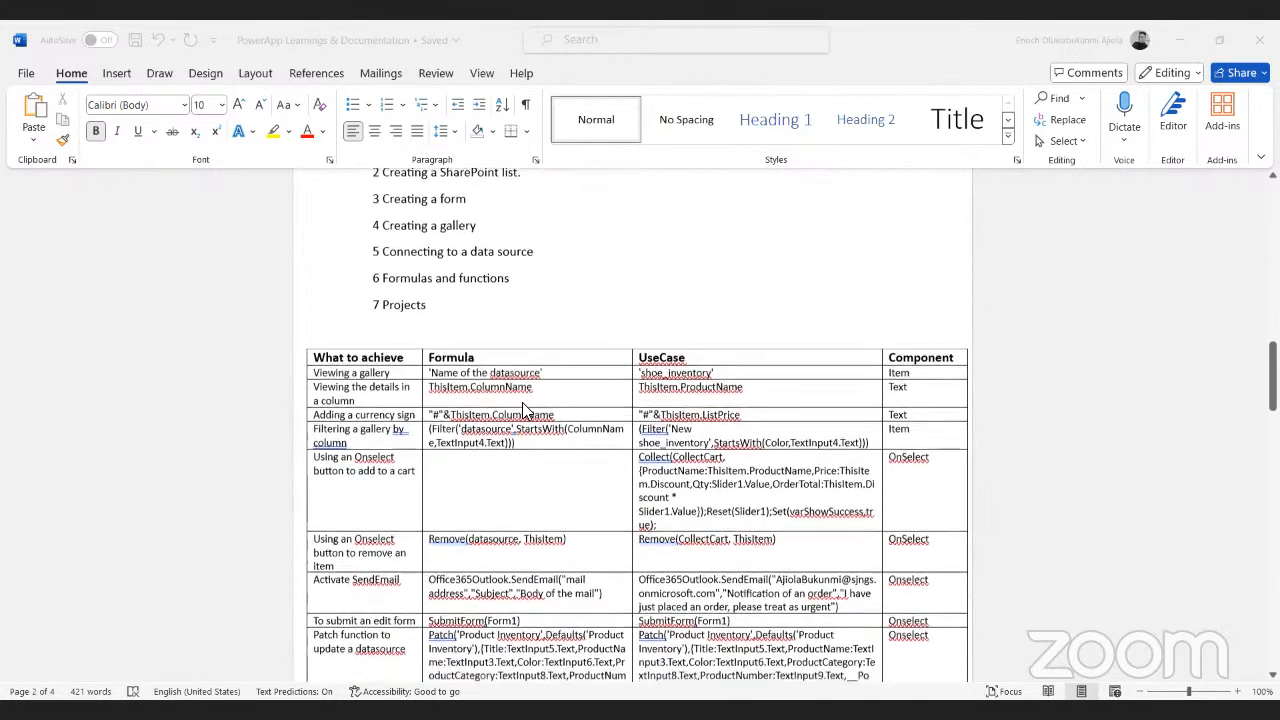
scroll(524, 410, "down", 3)
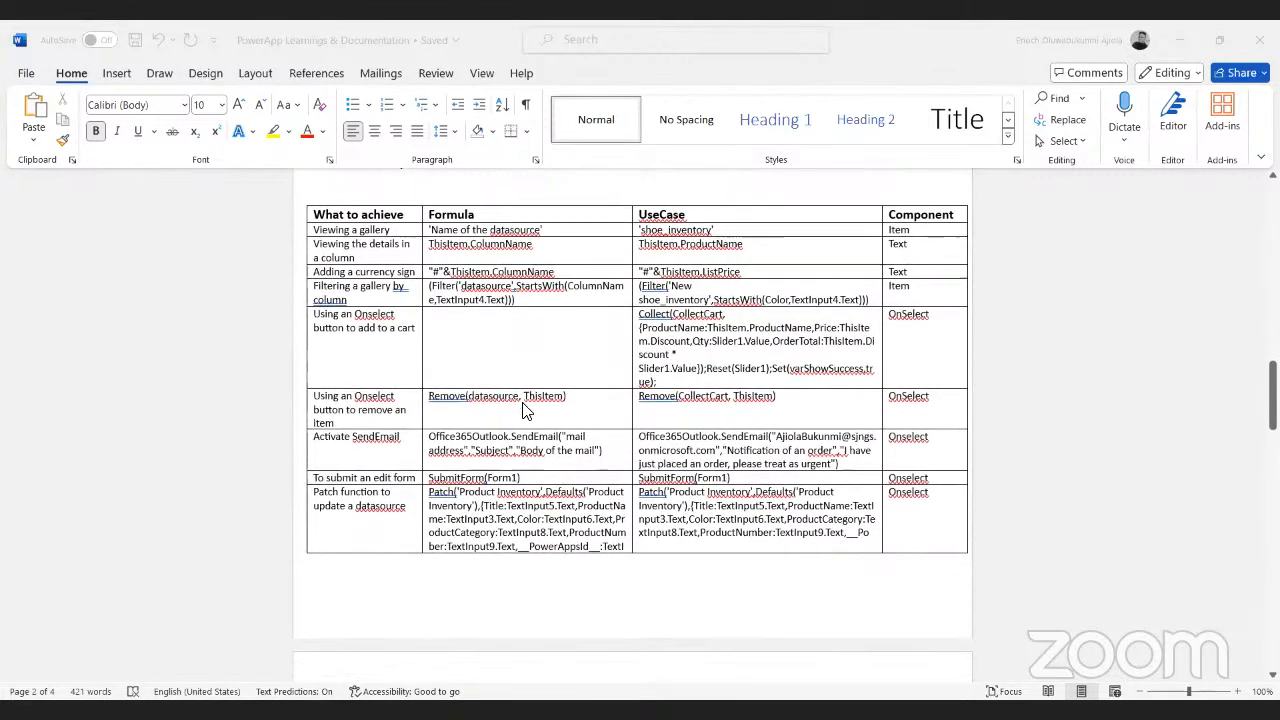
scroll(527, 411, "down", 1)
scroll(527, 411, "up", 1)
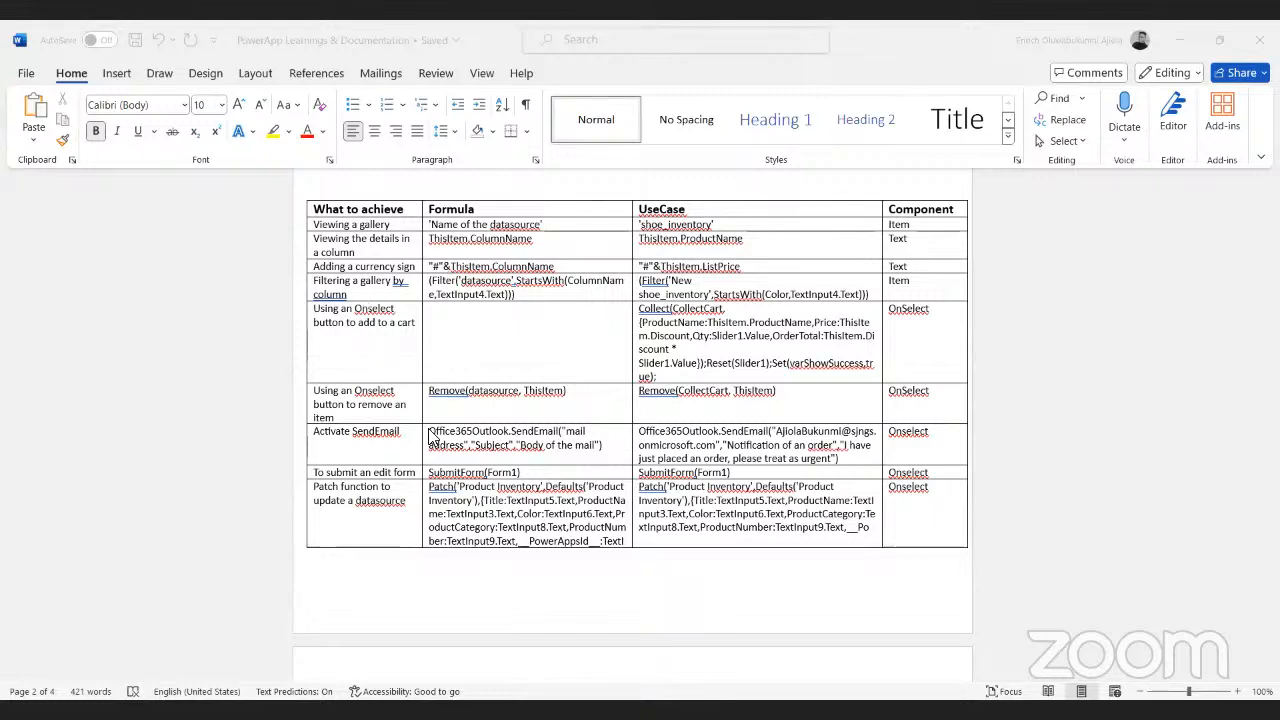
scroll(430, 435, "down", 2)
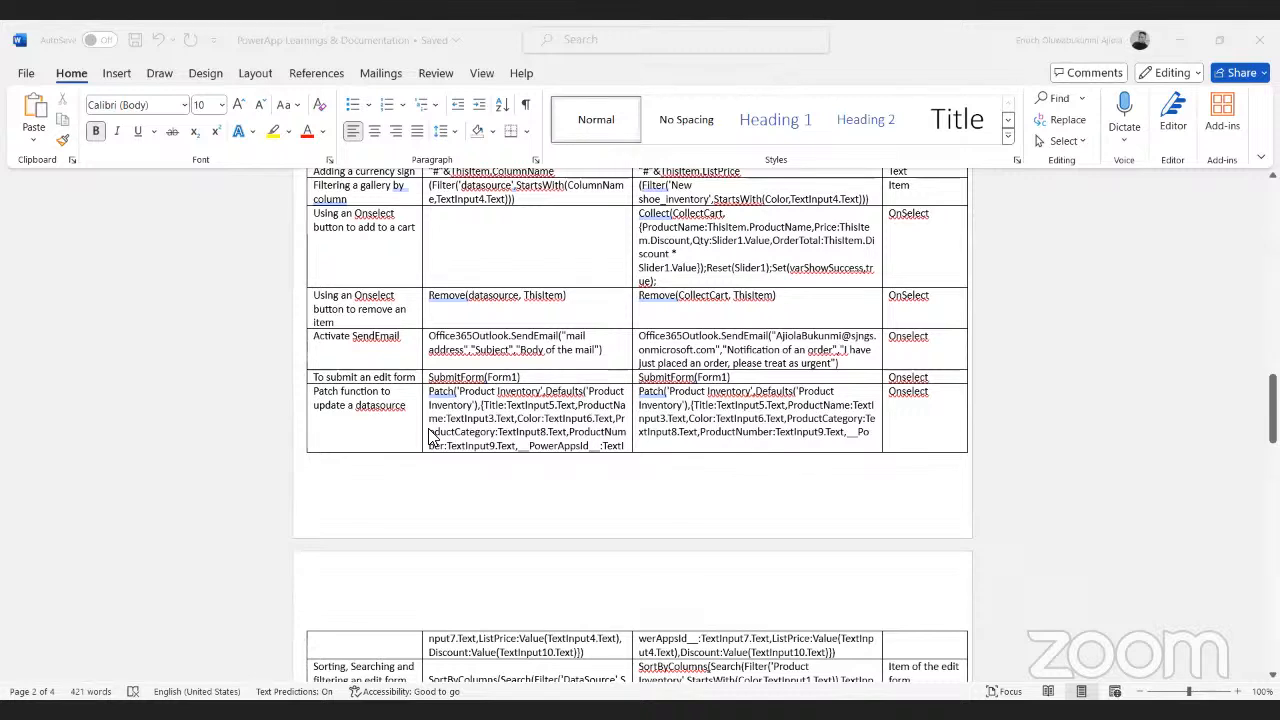
left_click(434, 440)
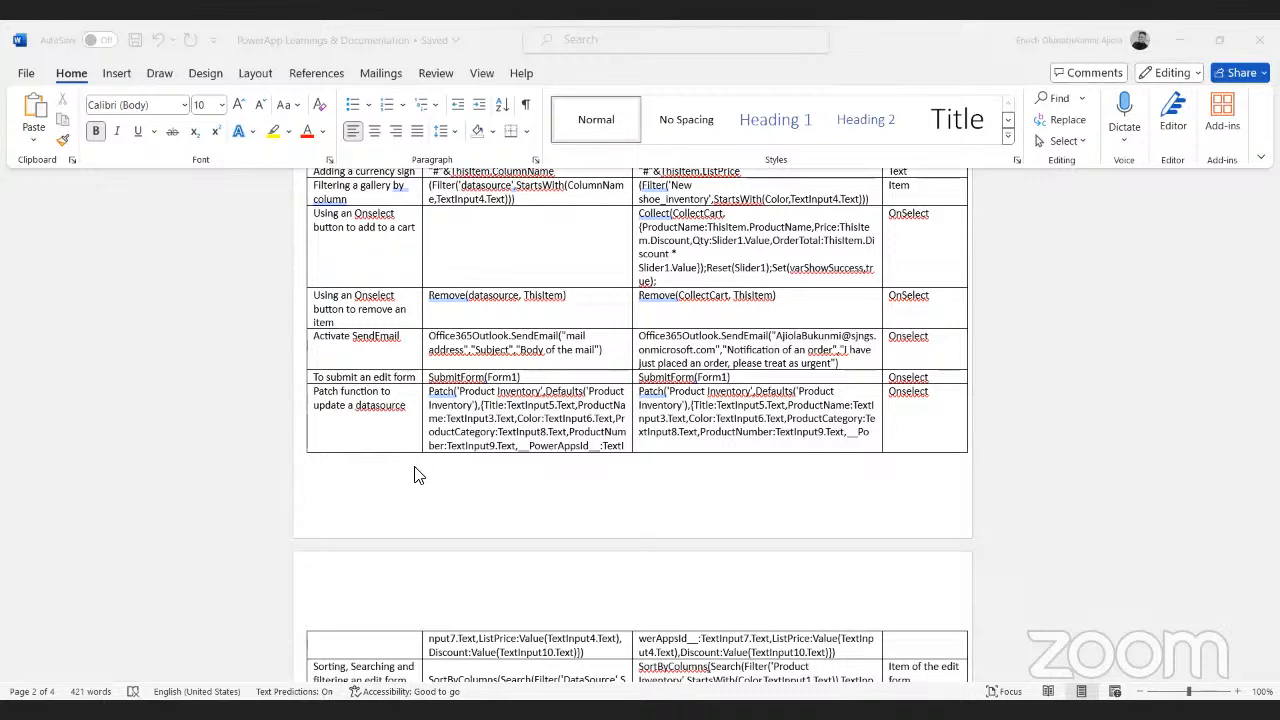
scroll(418, 476, "up", 1)
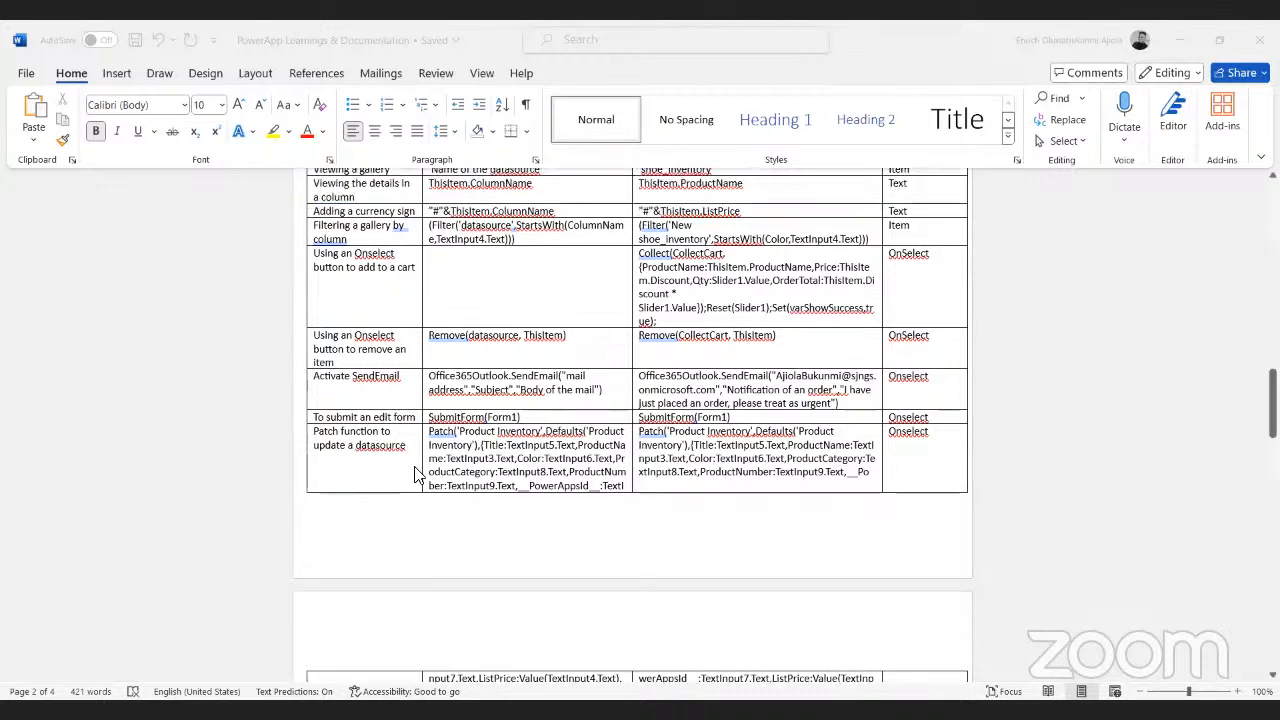
scroll(418, 476, "up", 1)
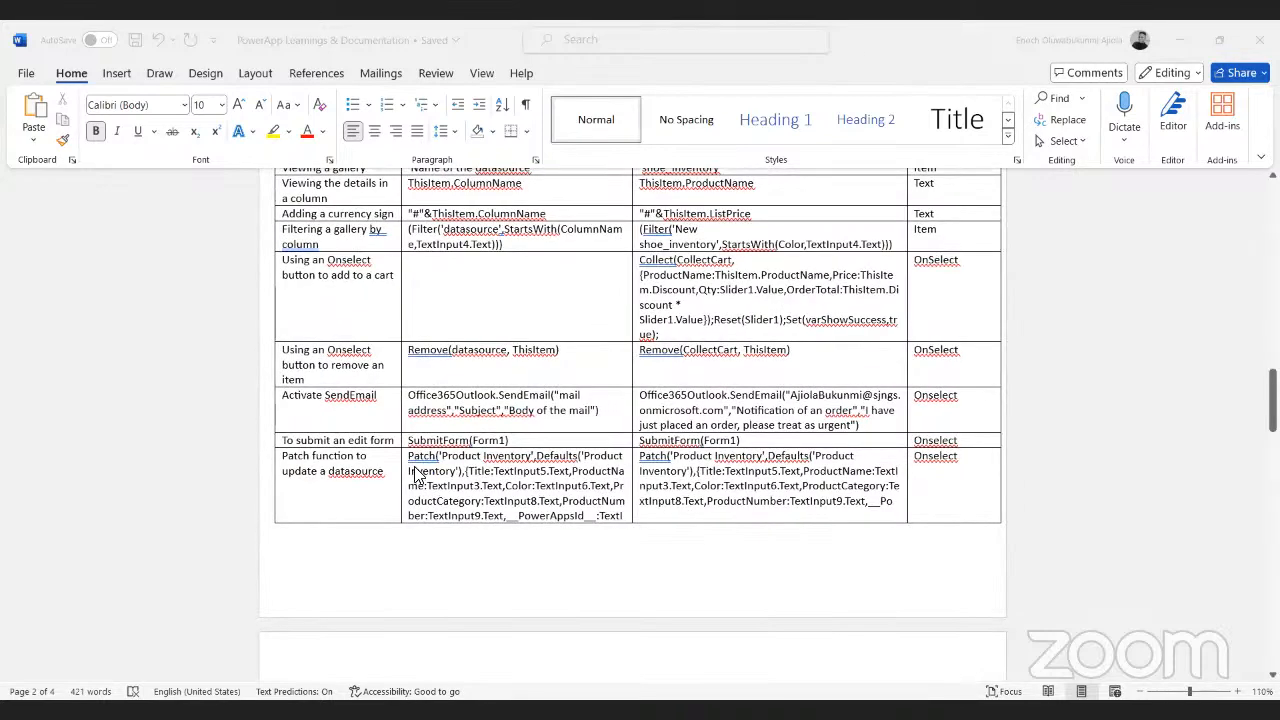
scroll(418, 476, "up", 1)
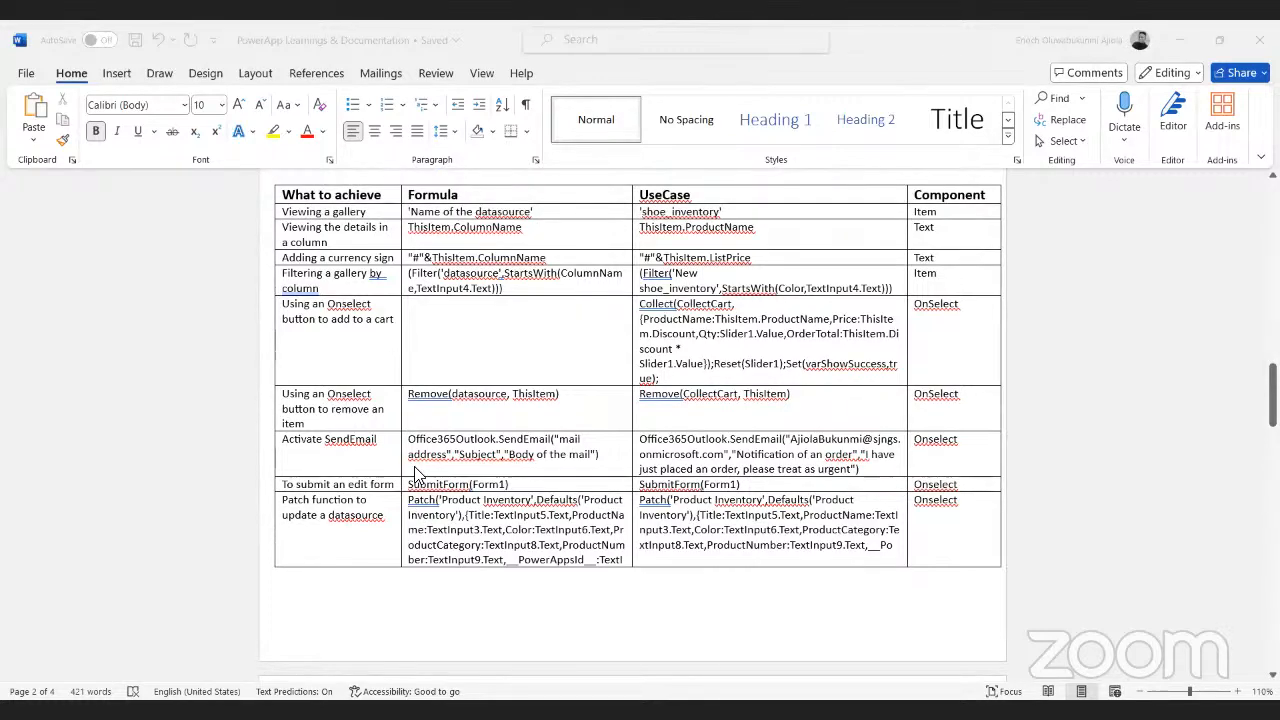
Review the remaining formula table rows, covering SortByColumns, attachments, Notify, the DatePicker filter, auto ID creation and the user profile greeting
scroll(445, 425, "down", 10)
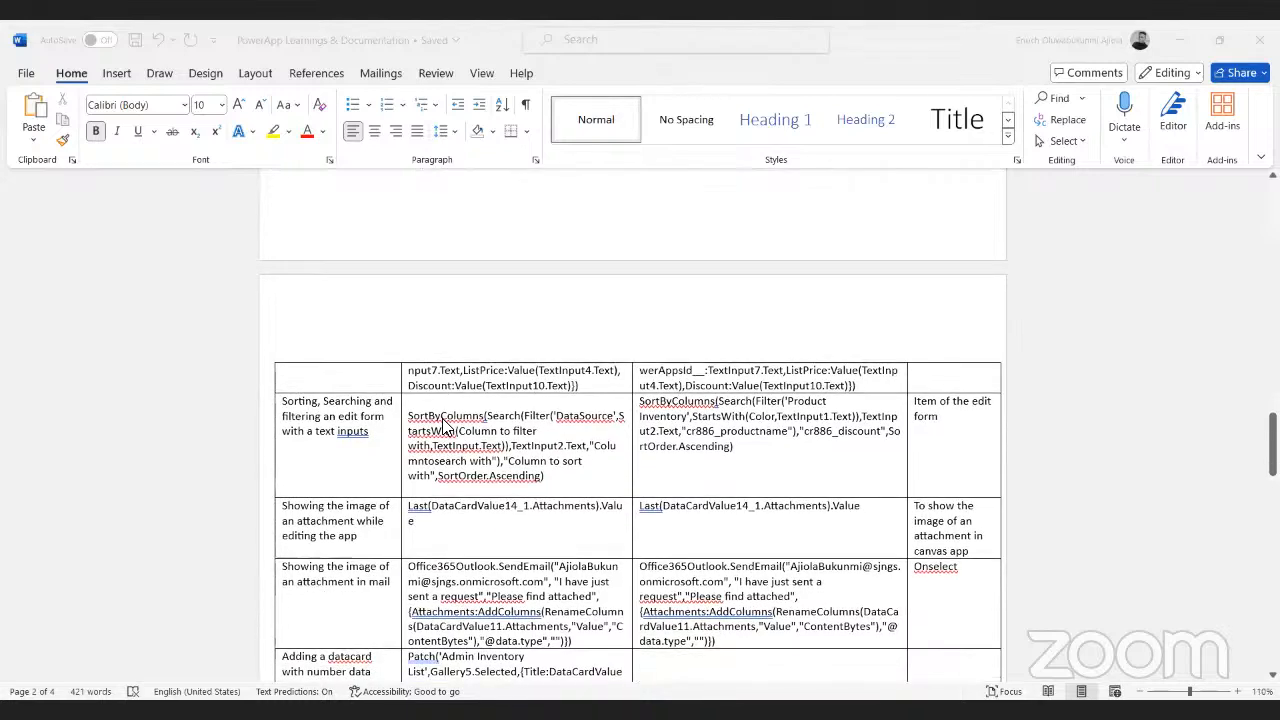
scroll(368, 383, "up", 5)
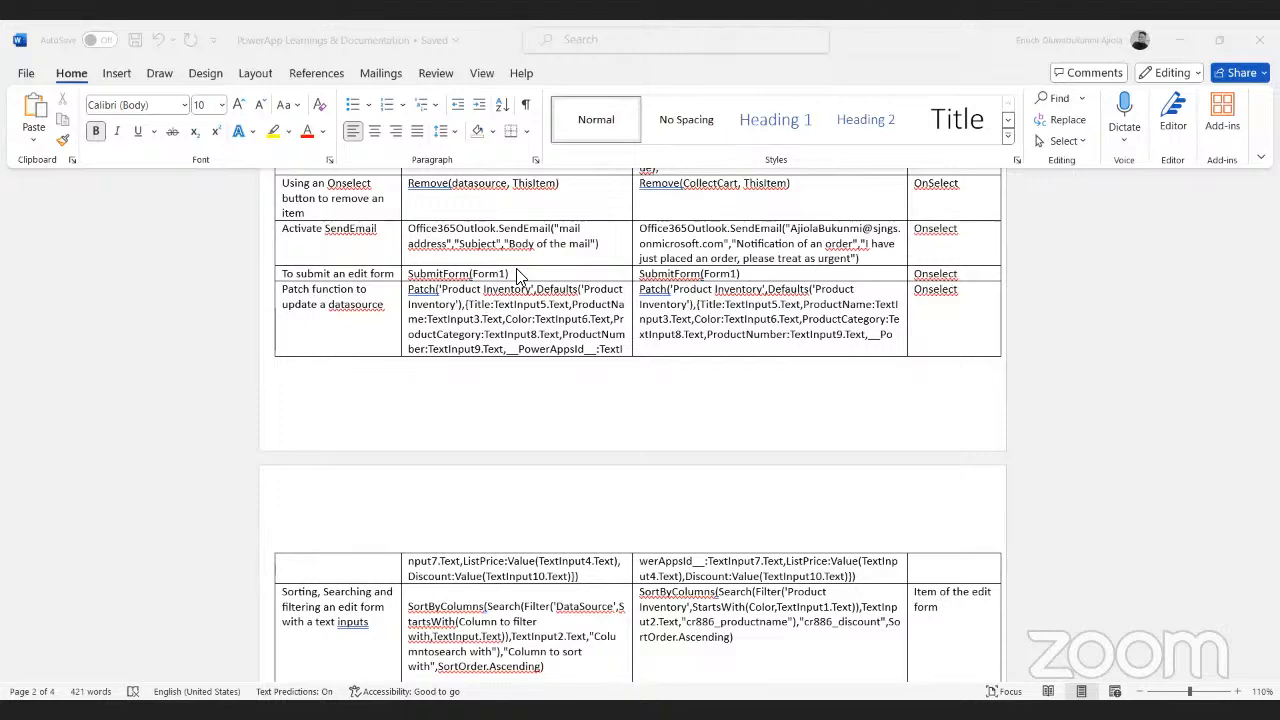
scroll(517, 275, "down", 2)
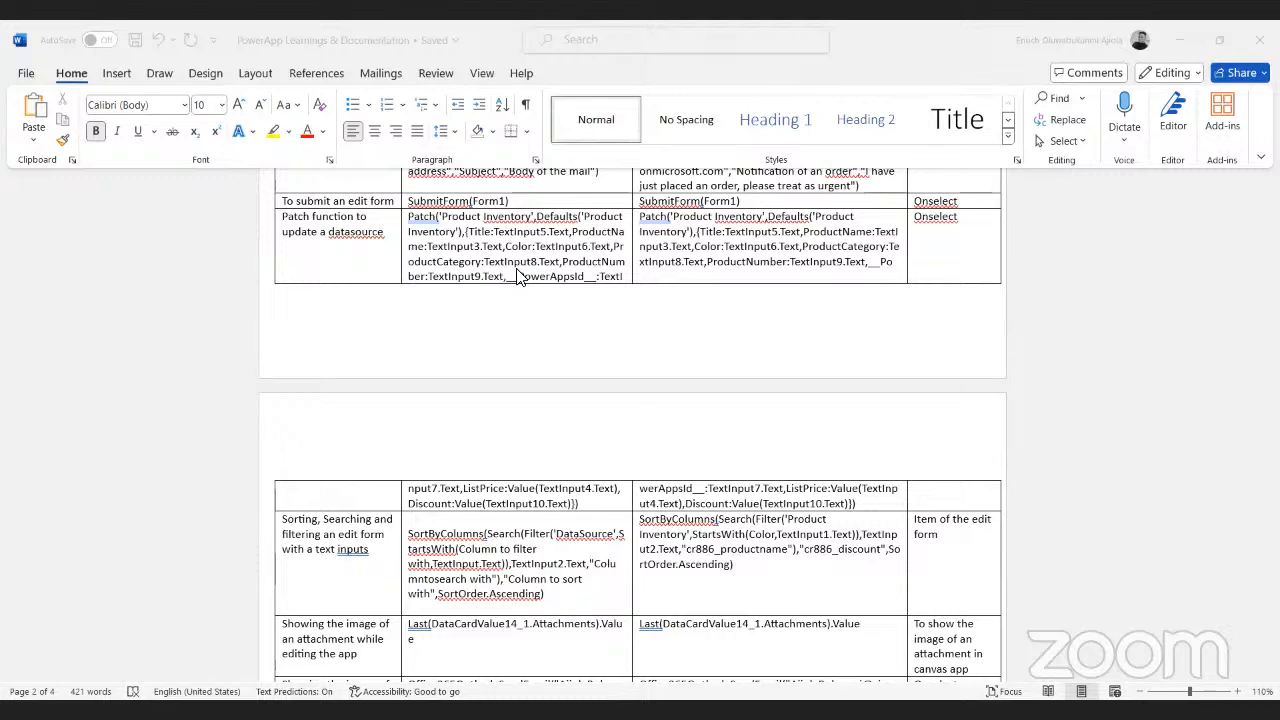
scroll(517, 277, "down", 5)
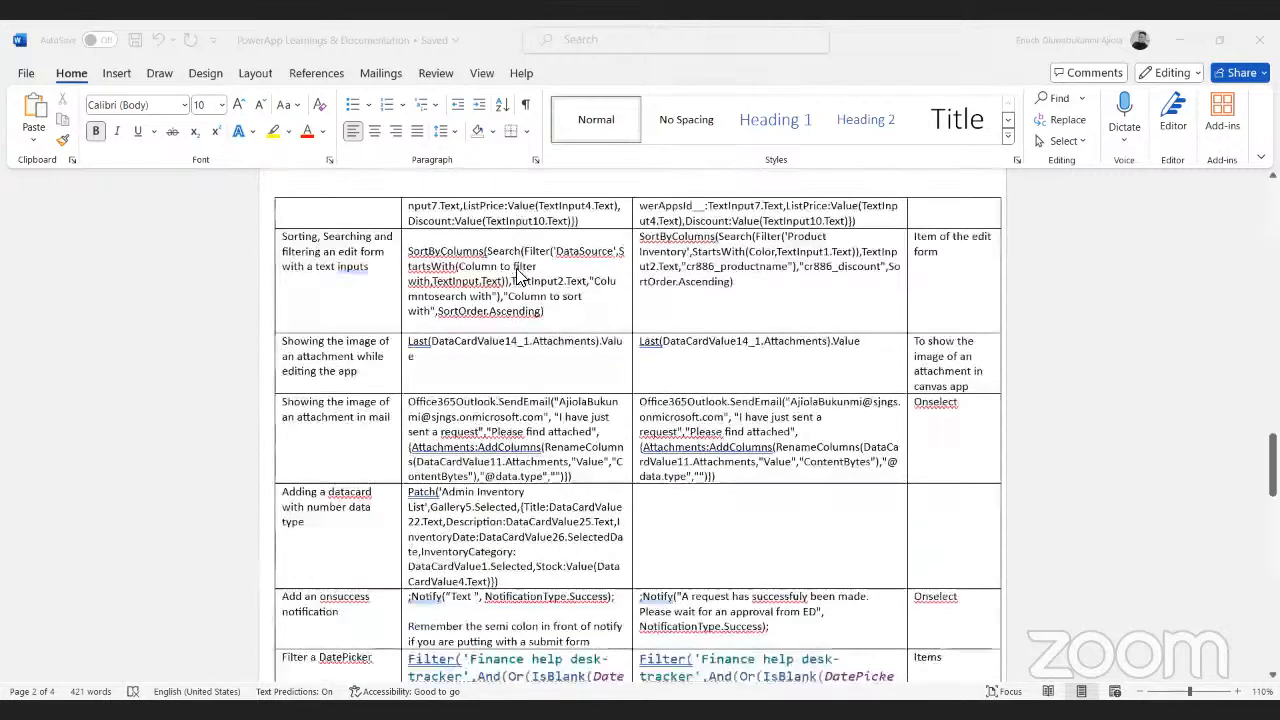
scroll(520, 277, "down", 4)
scroll(520, 277, "up", 2)
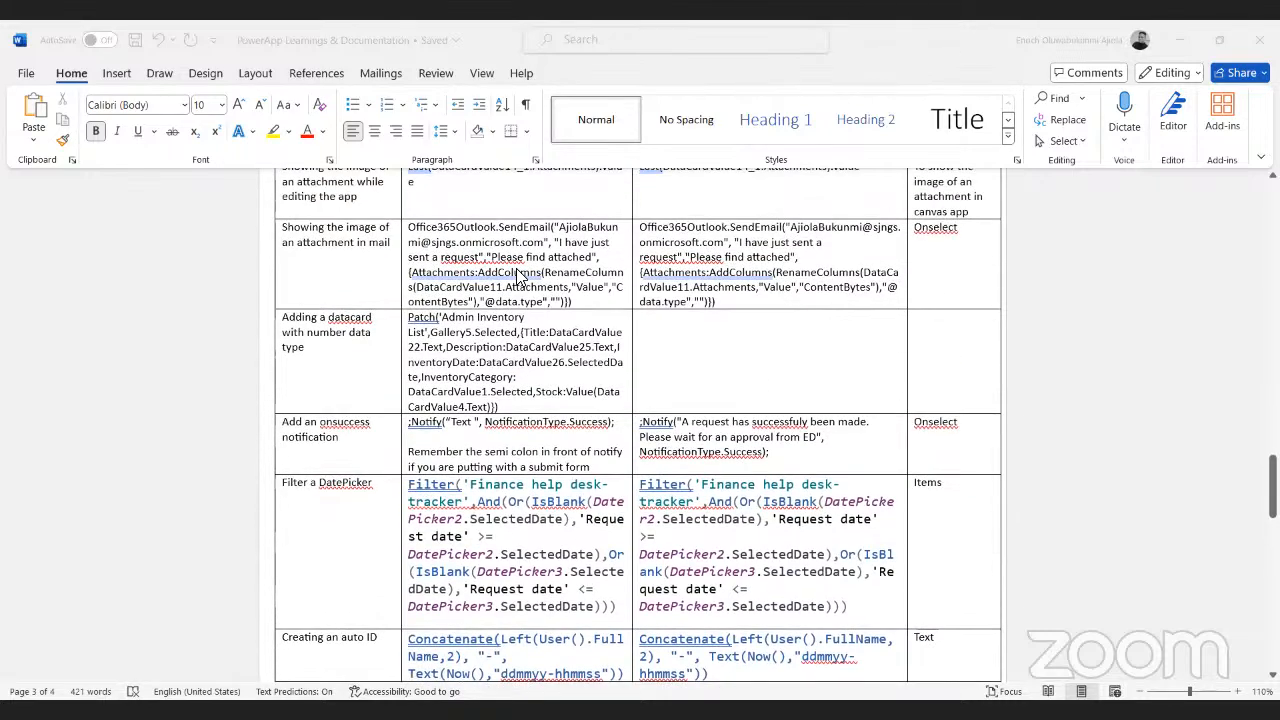
scroll(517, 277, "down", 3)
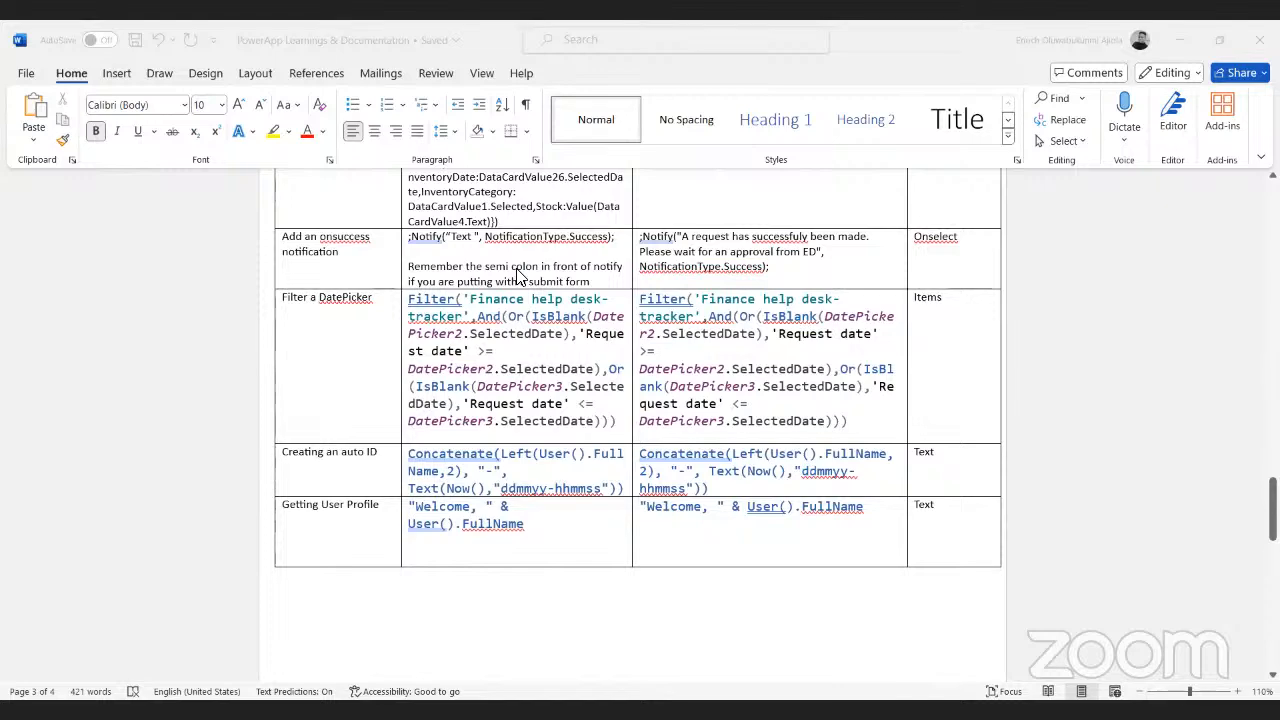
scroll(517, 277, "down", 2)
scroll(517, 277, "down", 2)
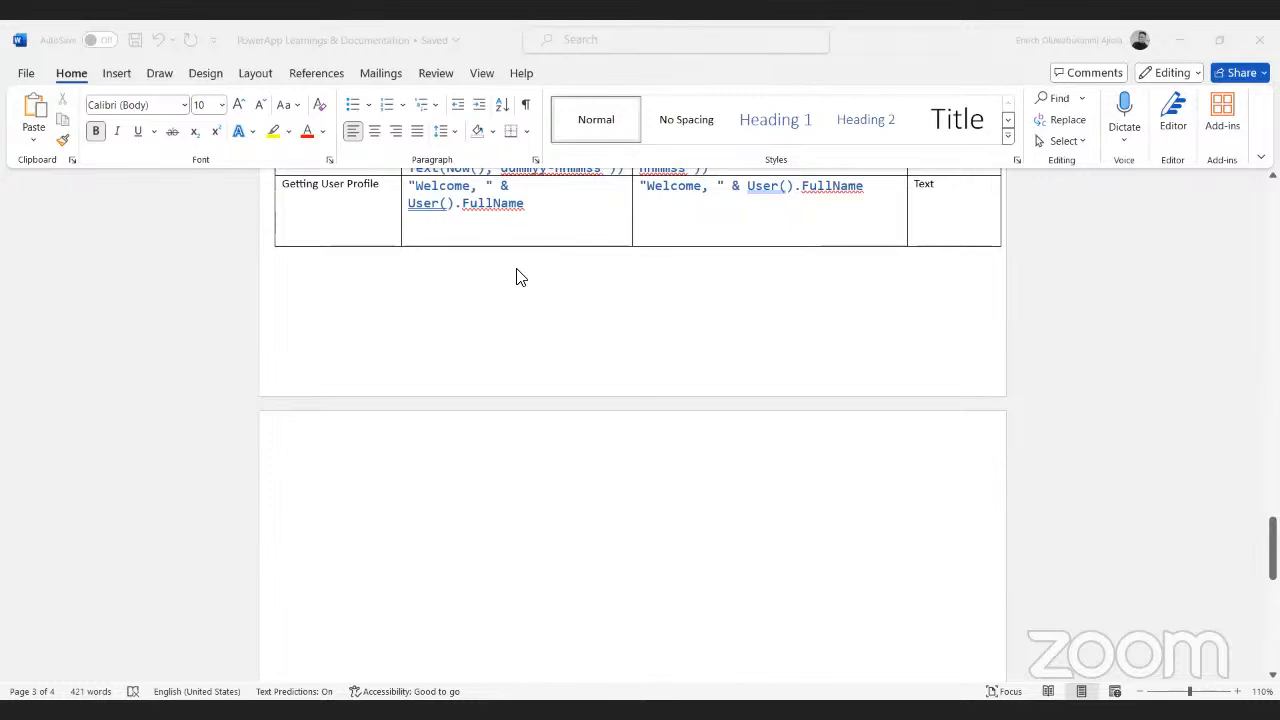
scroll(517, 277, "up", 4)
scroll(517, 277, "up", 3)
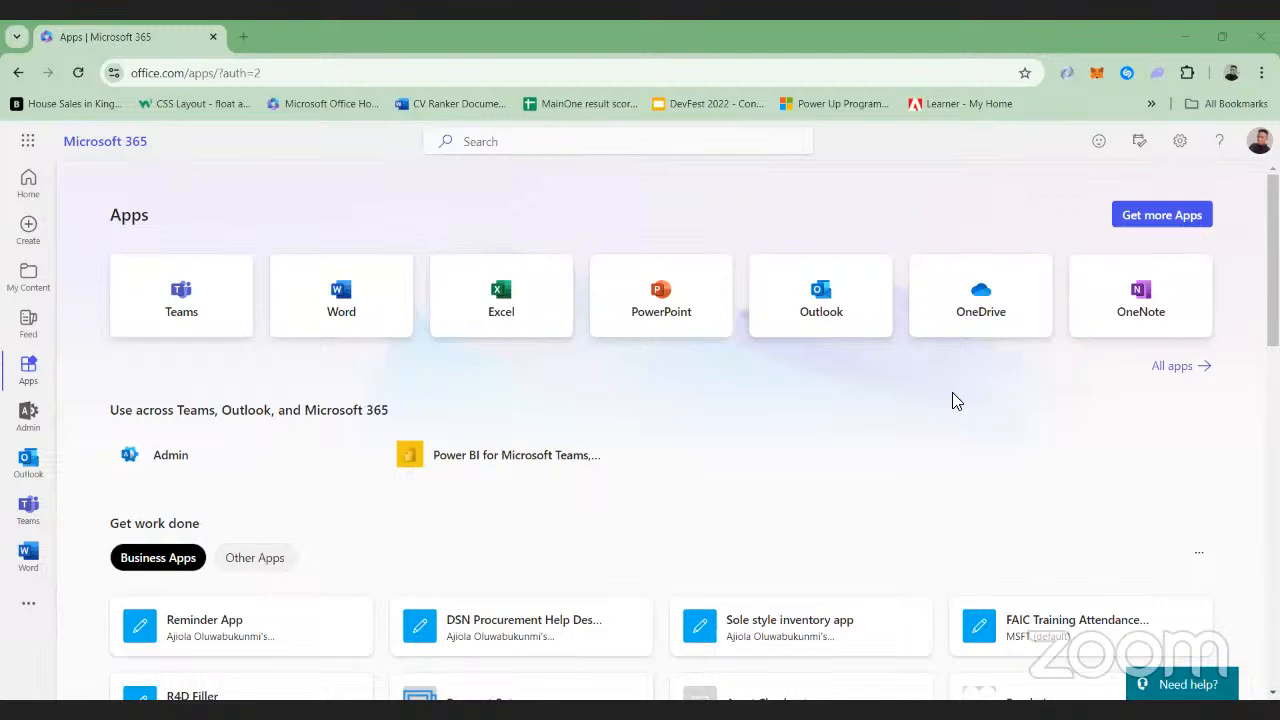
Open the Power Apps home page of the MSFT (default) environment in a new browser tab and look over its sections
left_click(243, 37)
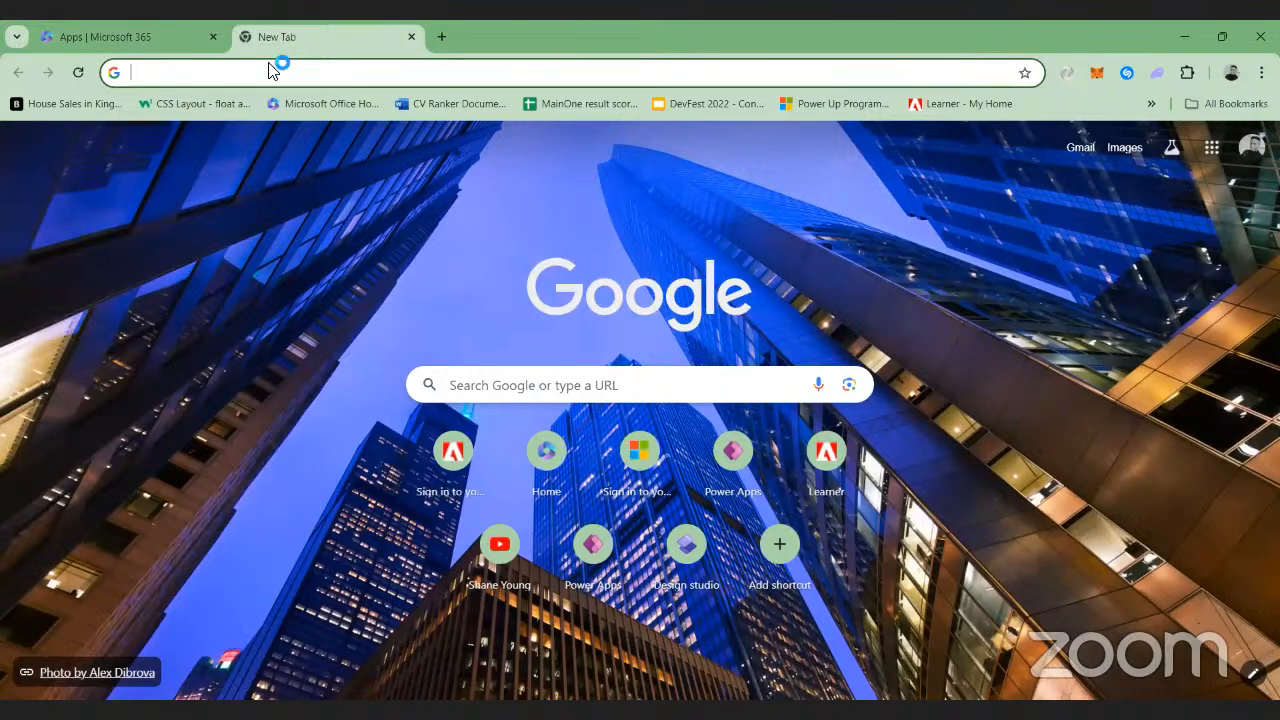
type("po")
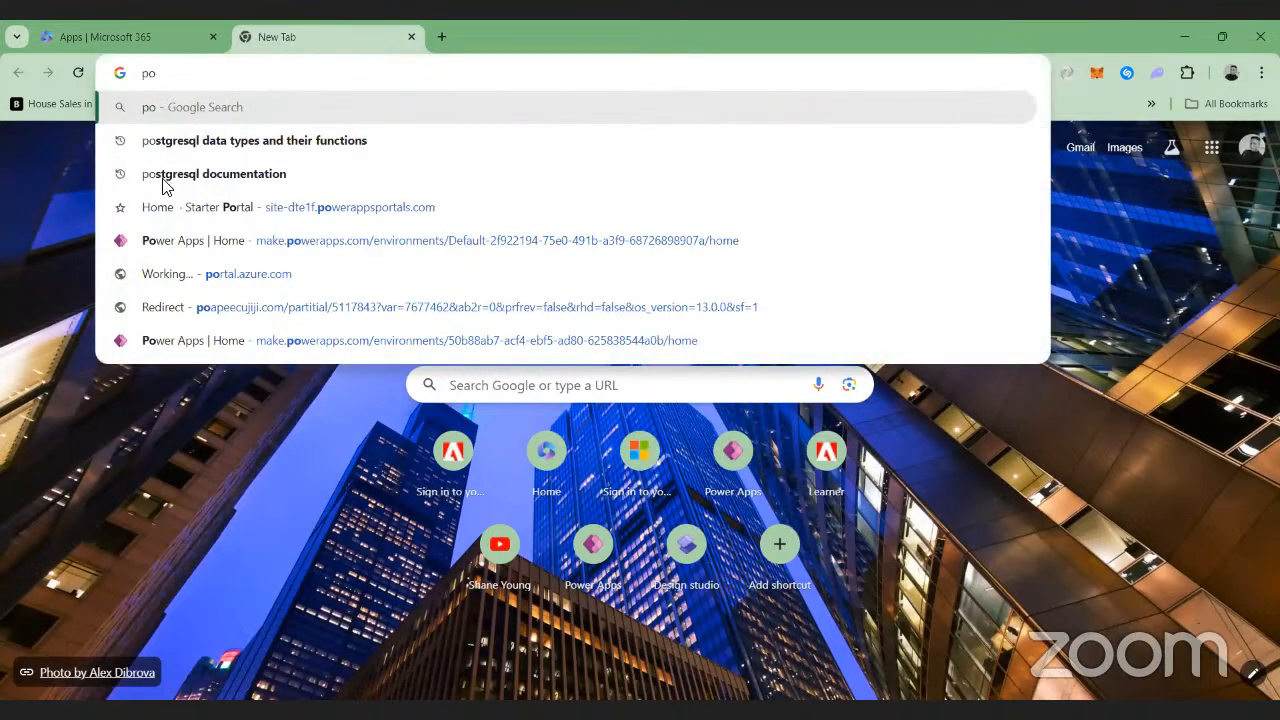
left_click(192, 243)
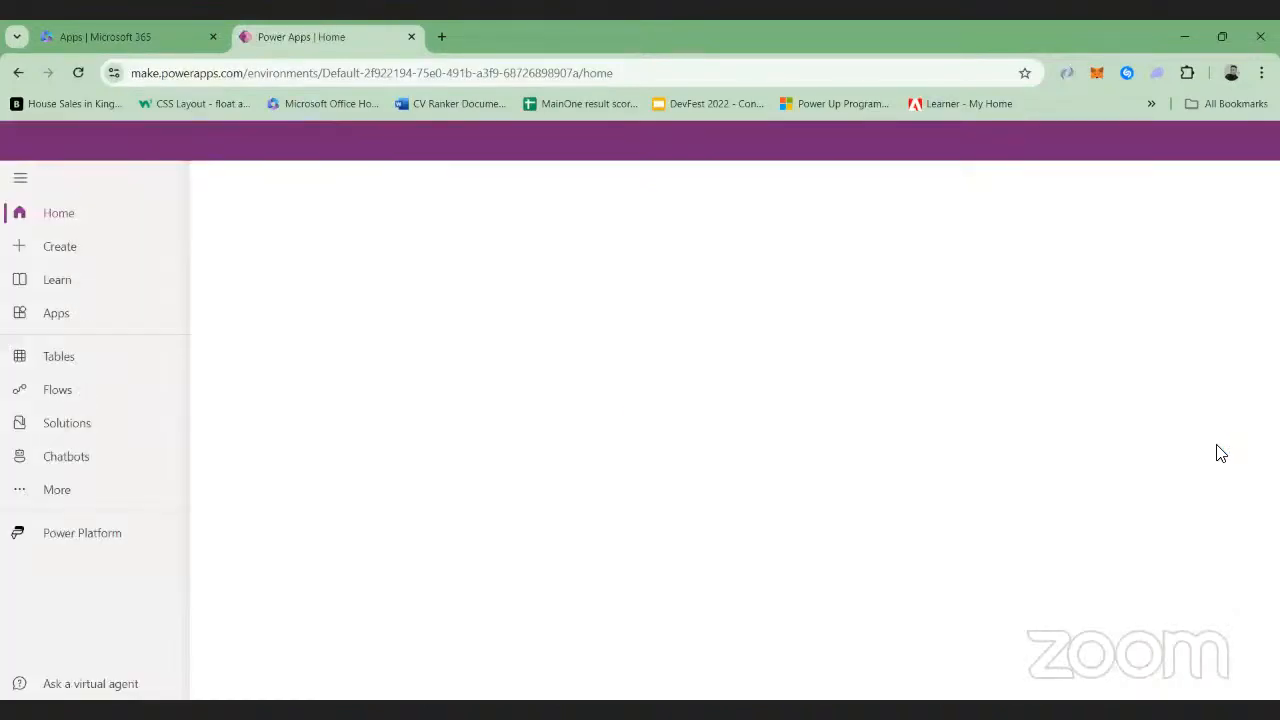
scroll(1218, 453, "down", 3)
scroll(1218, 453, "up", 3)
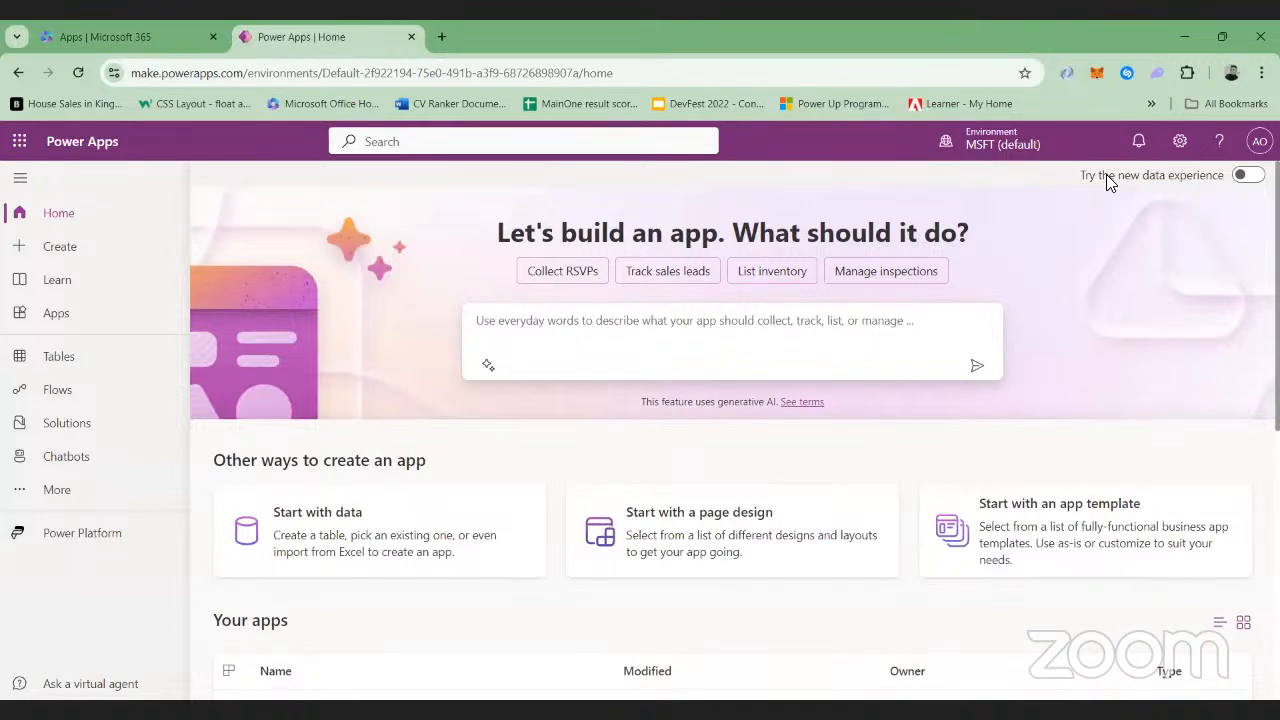
scroll(1175, 234, "down", 2)
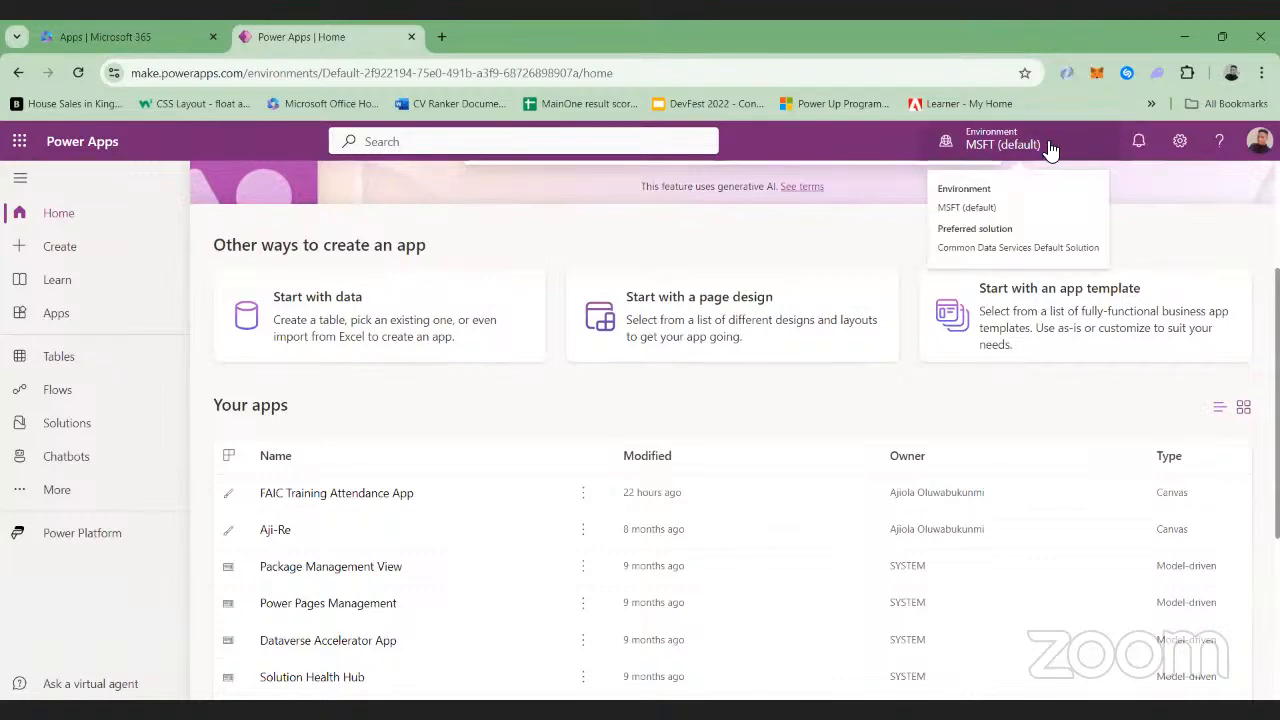
Return to the Microsoft 365 Apps page and review the business apps under Get work done
left_click(180, 36)
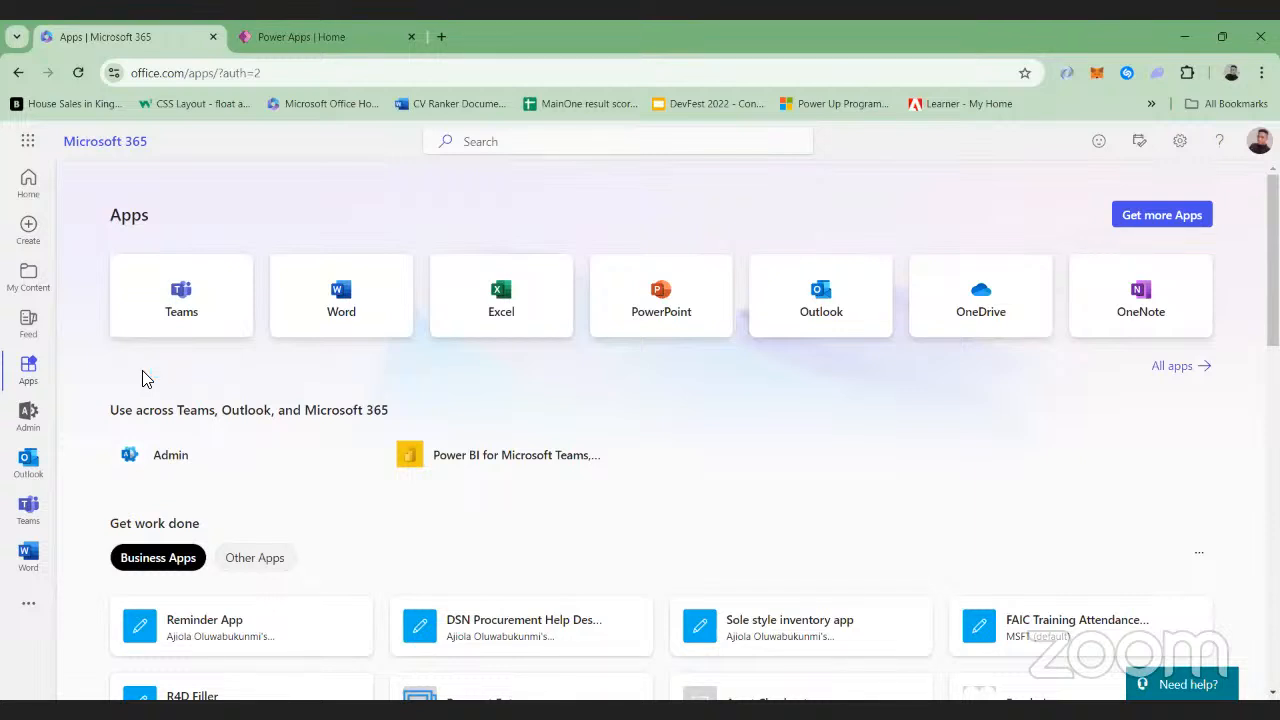
left_click(33, 372)
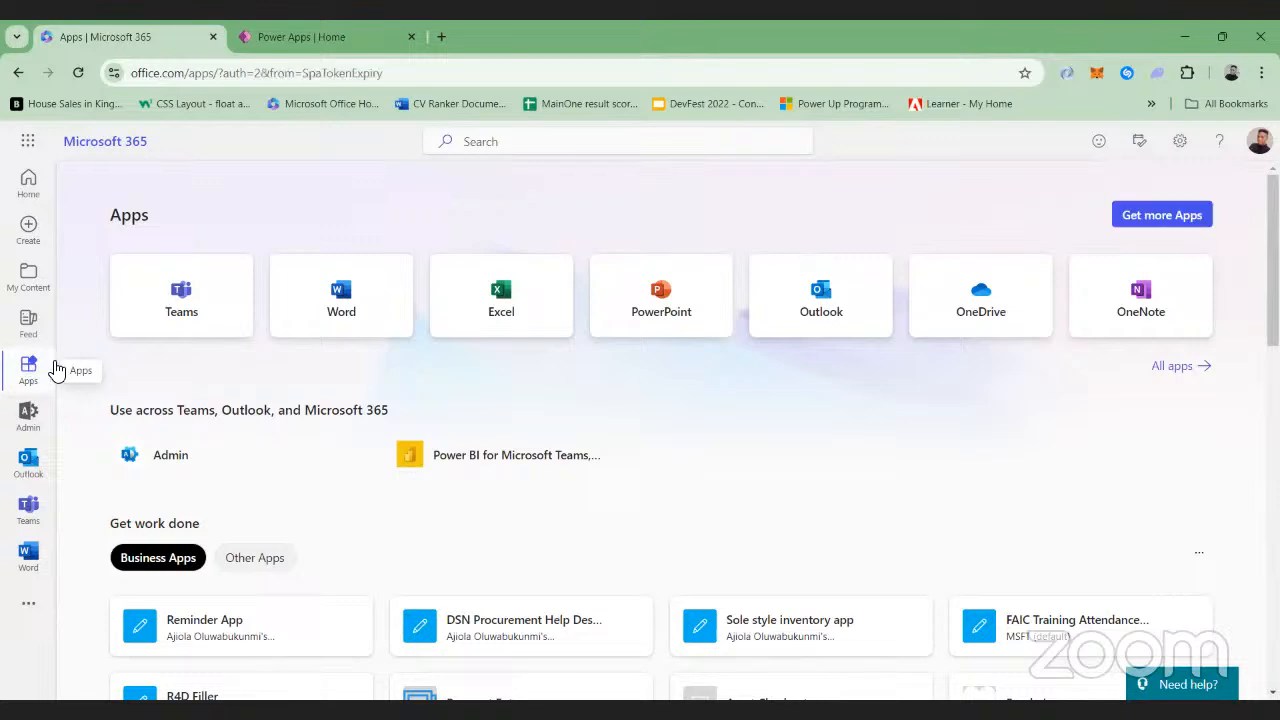
scroll(781, 431, "down", 4)
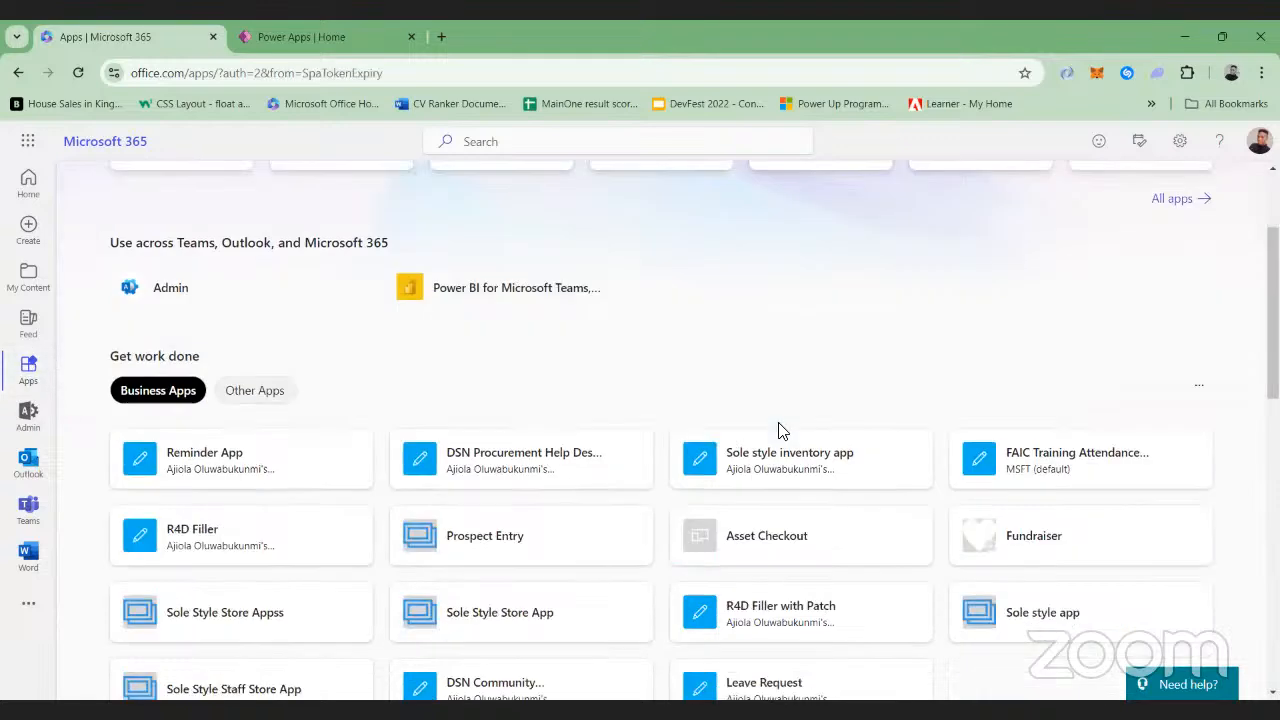
scroll(781, 431, "up", 5)
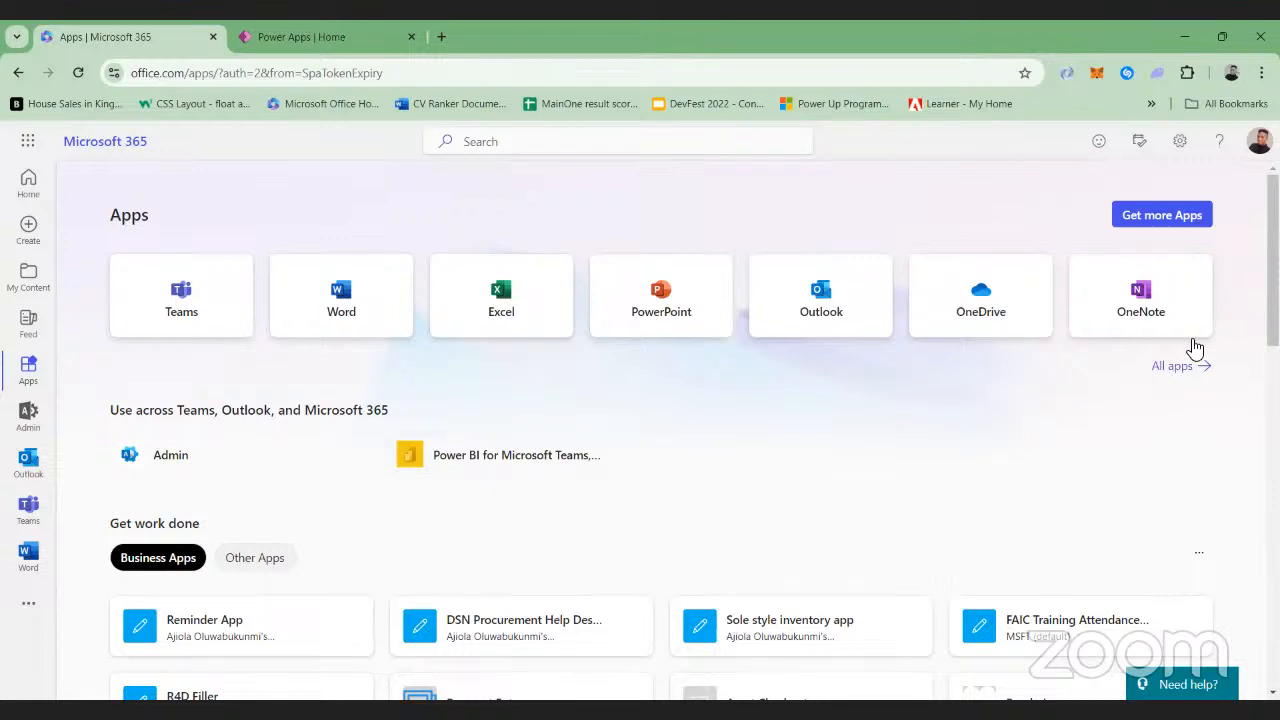
Open the full list of Microsoft 365 apps and browse through it
left_click(1182, 372)
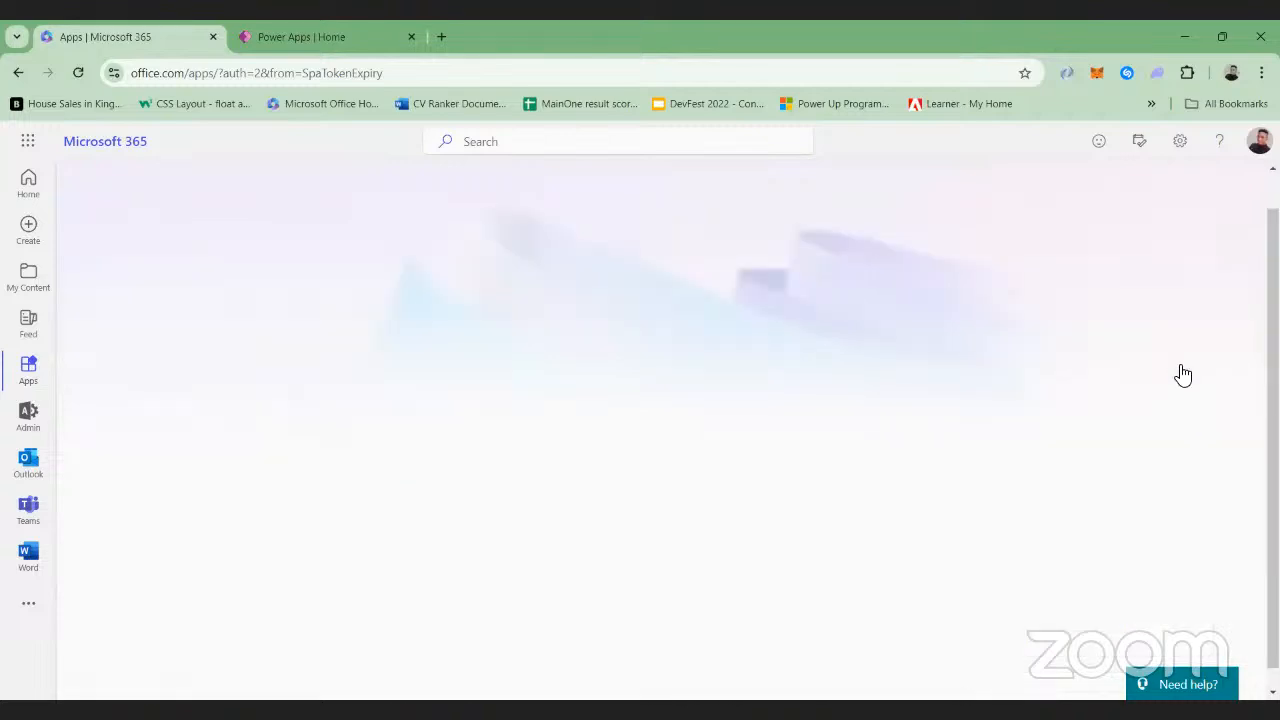
scroll(623, 456, "down", 8)
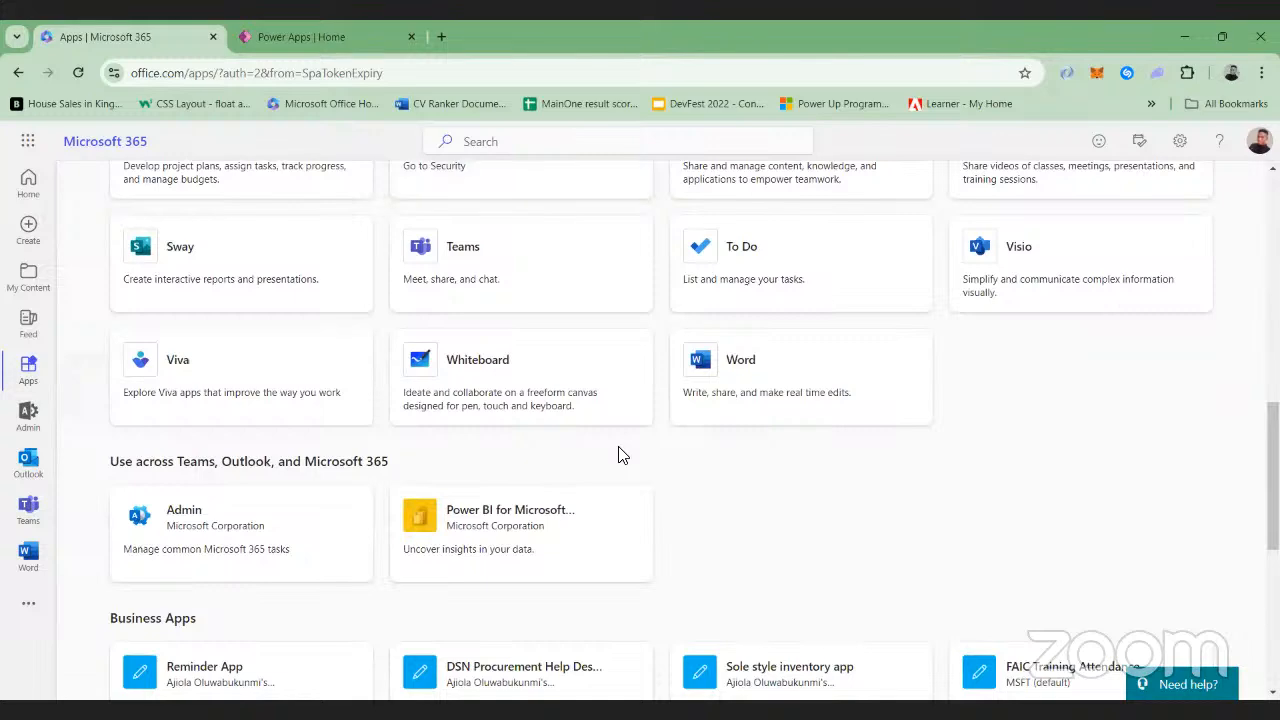
scroll(618, 455, "up", 8)
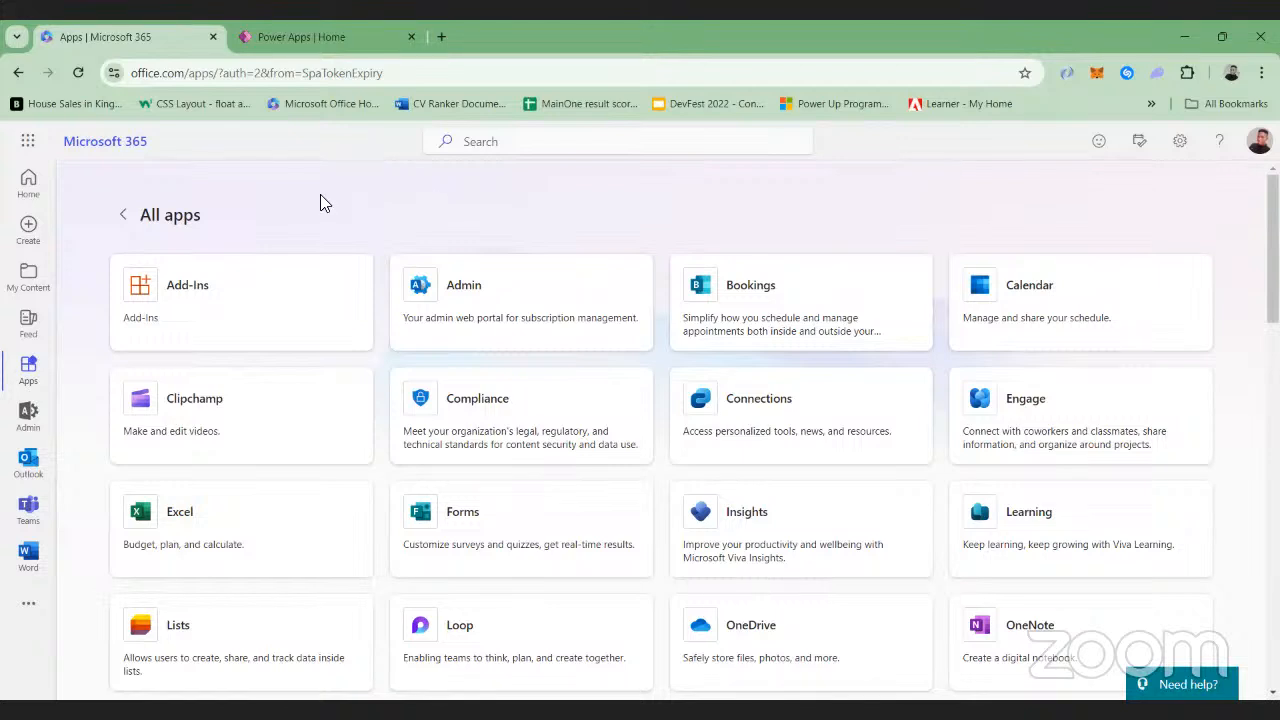
scroll(322, 203, "down", 2)
scroll(322, 205, "up", 2)
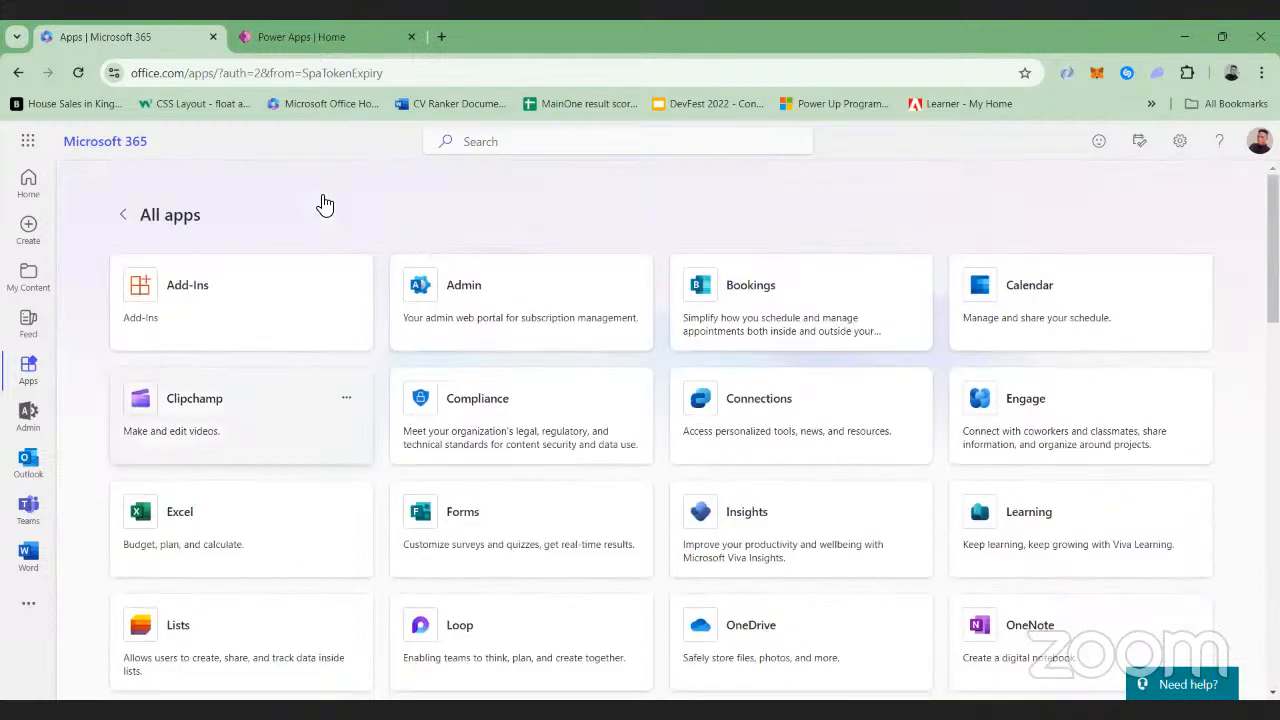
Go back to the Power Apps home page and review the ways to create an app and the Your apps list
left_click(288, 26)
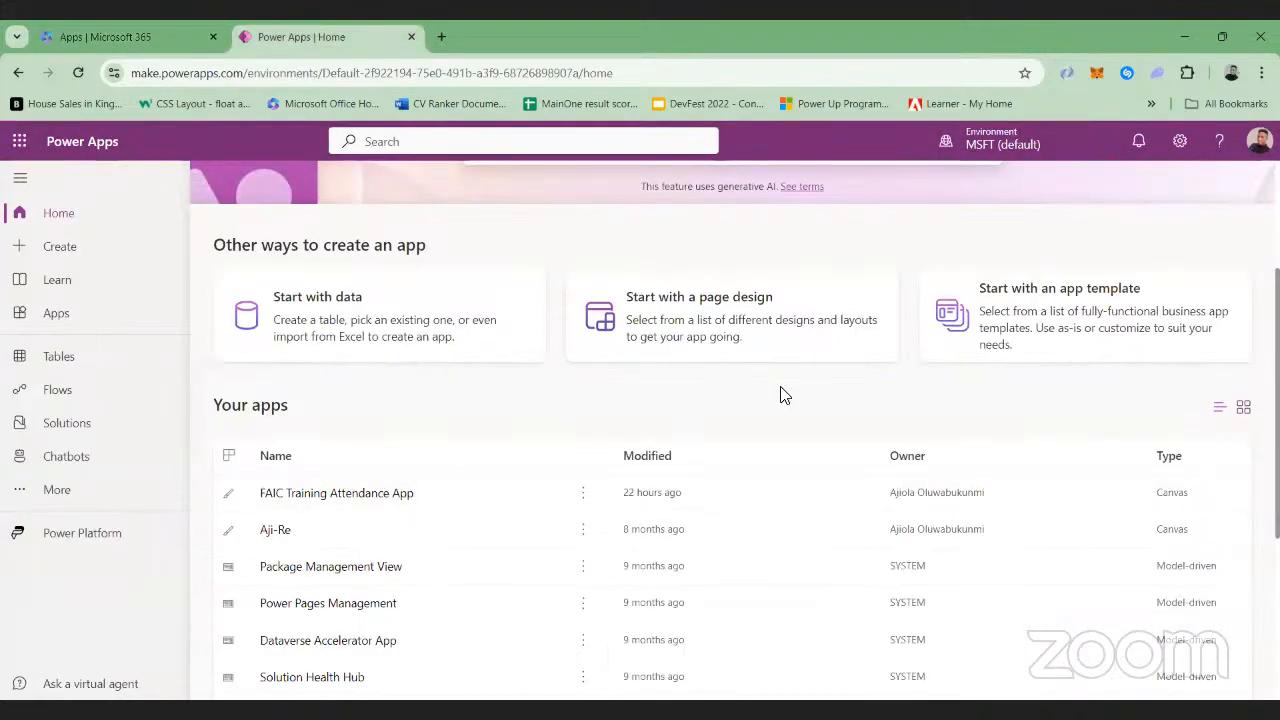
scroll(783, 394, "up", 2)
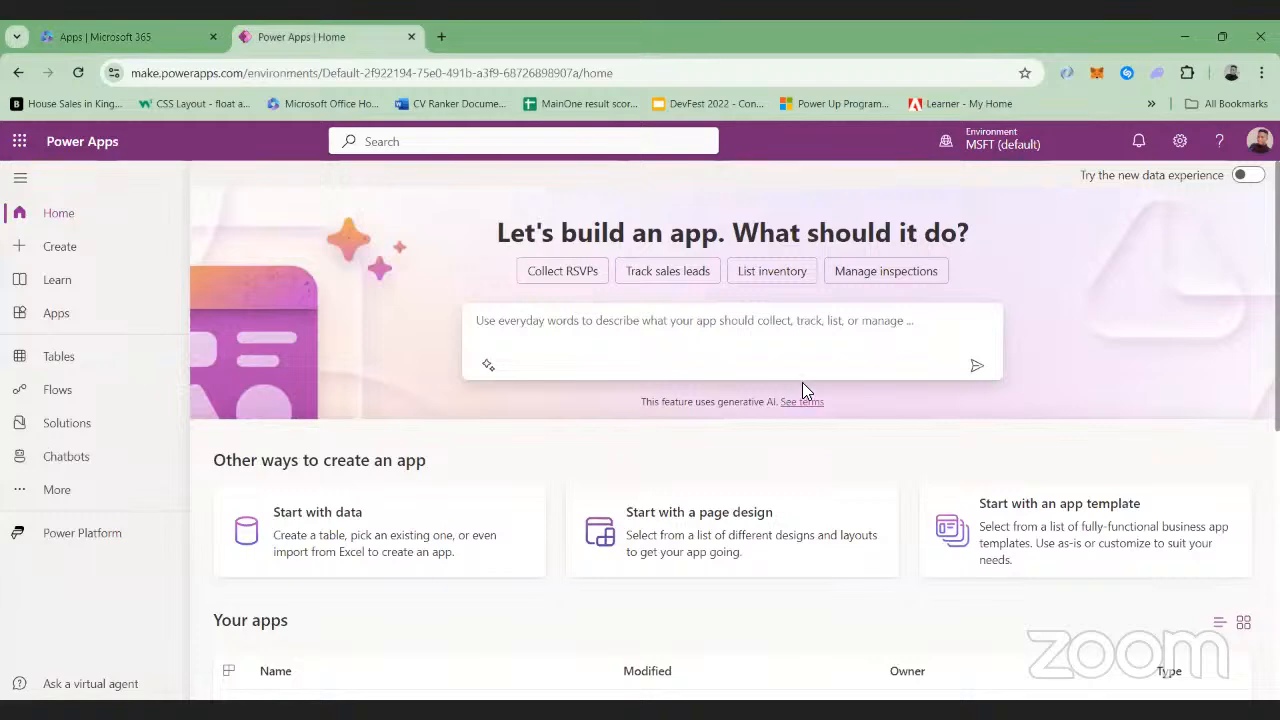
scroll(802, 388, "down", 1)
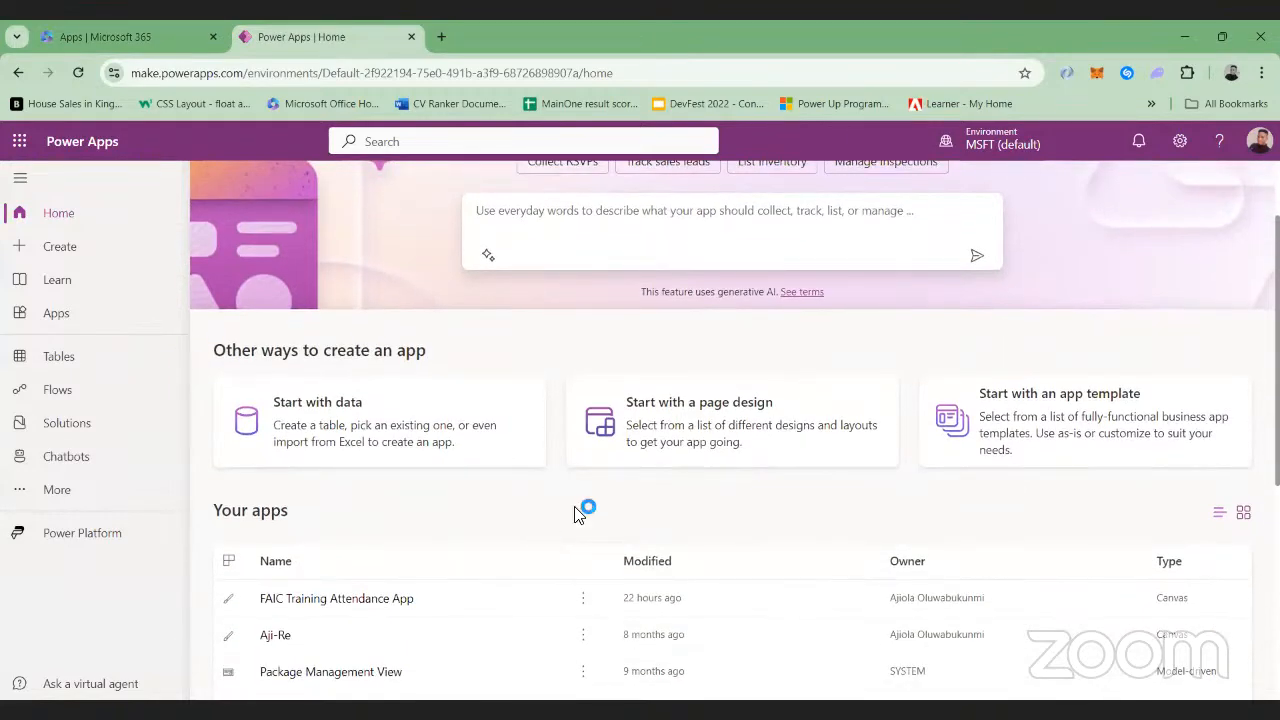
scroll(617, 478, "down", 1)
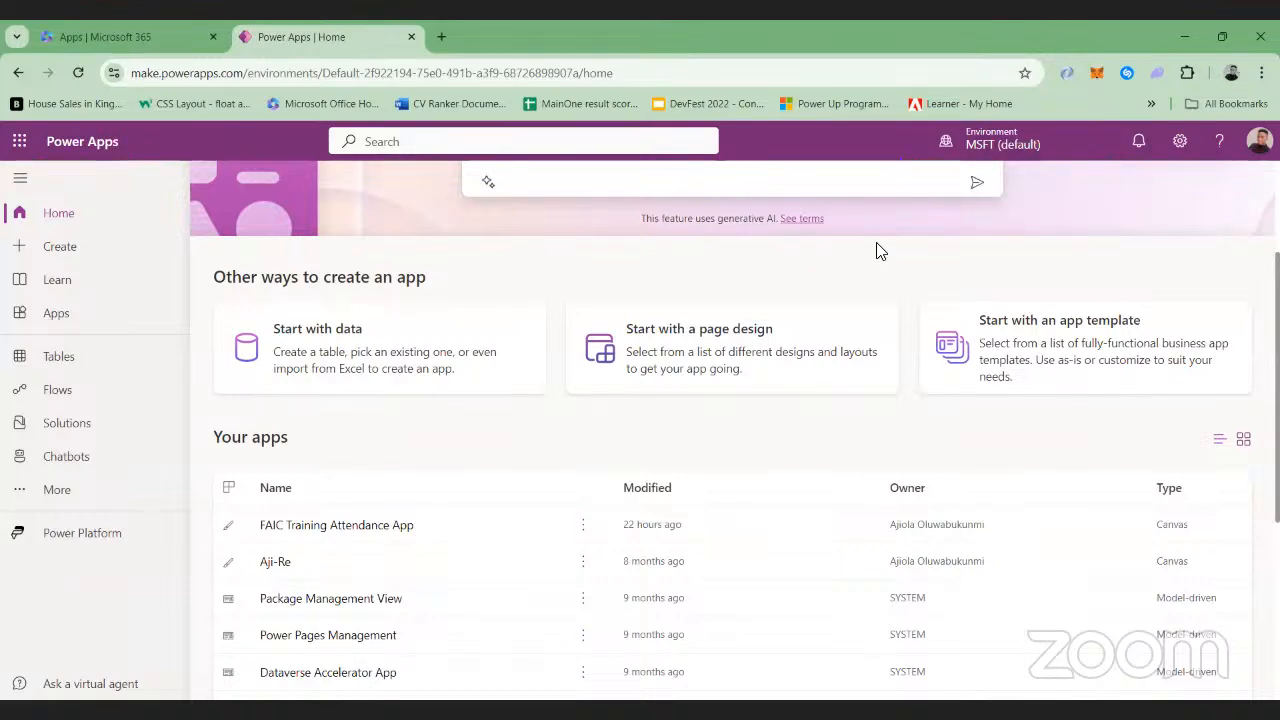
Switch from the MSFT (default) environment to the personal developer environment and review its apps
left_click(1003, 144)
left_click(997, 385)
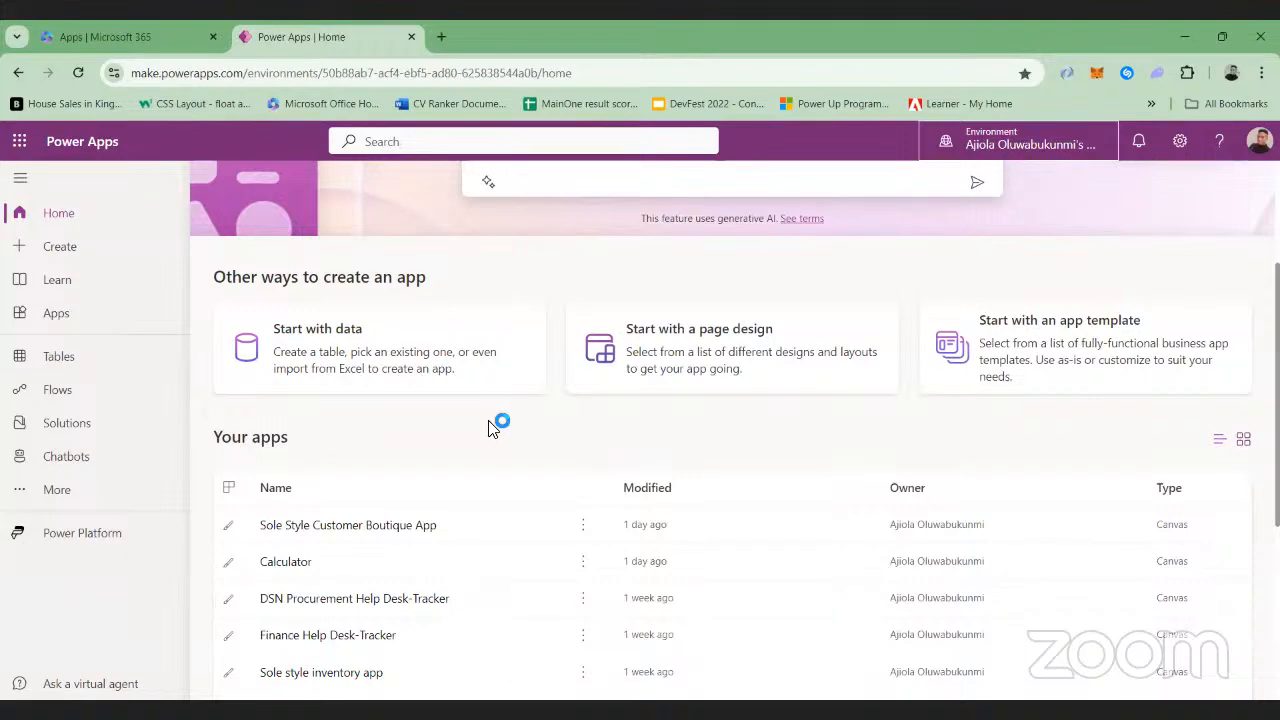
scroll(416, 490, "up", 1)
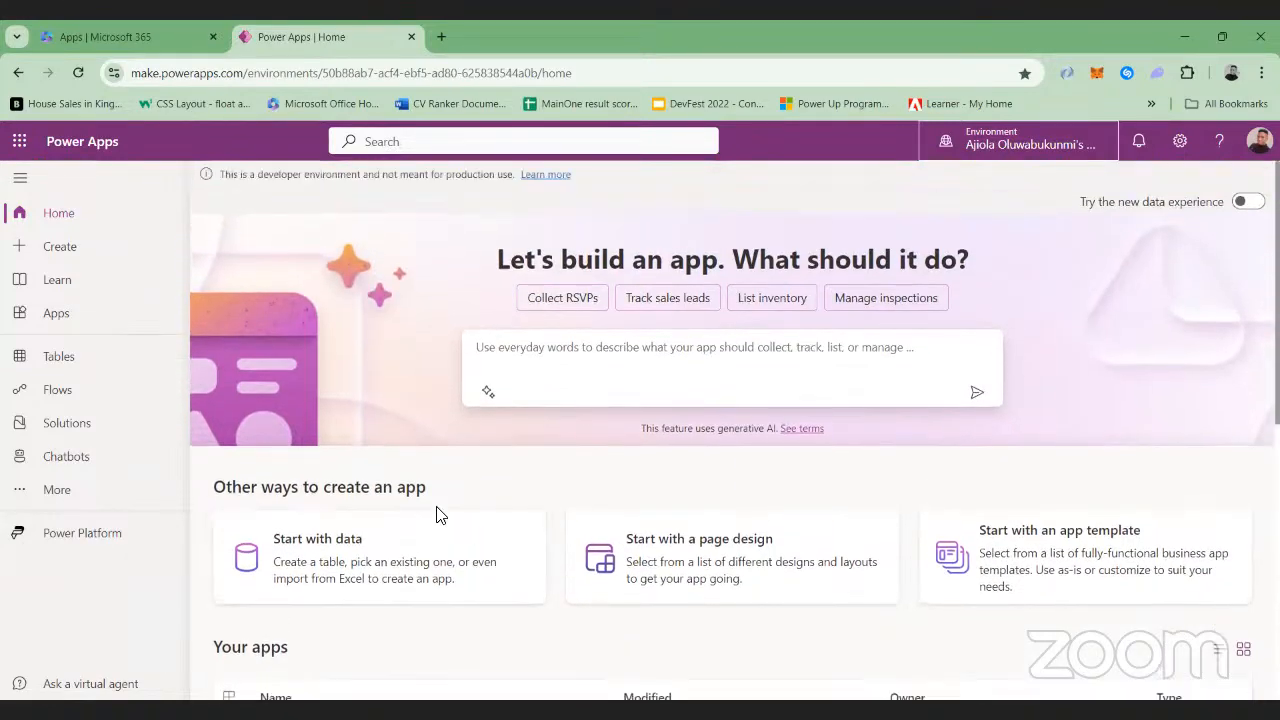
scroll(437, 515, "down", 2)
scroll(440, 515, "down", 1)
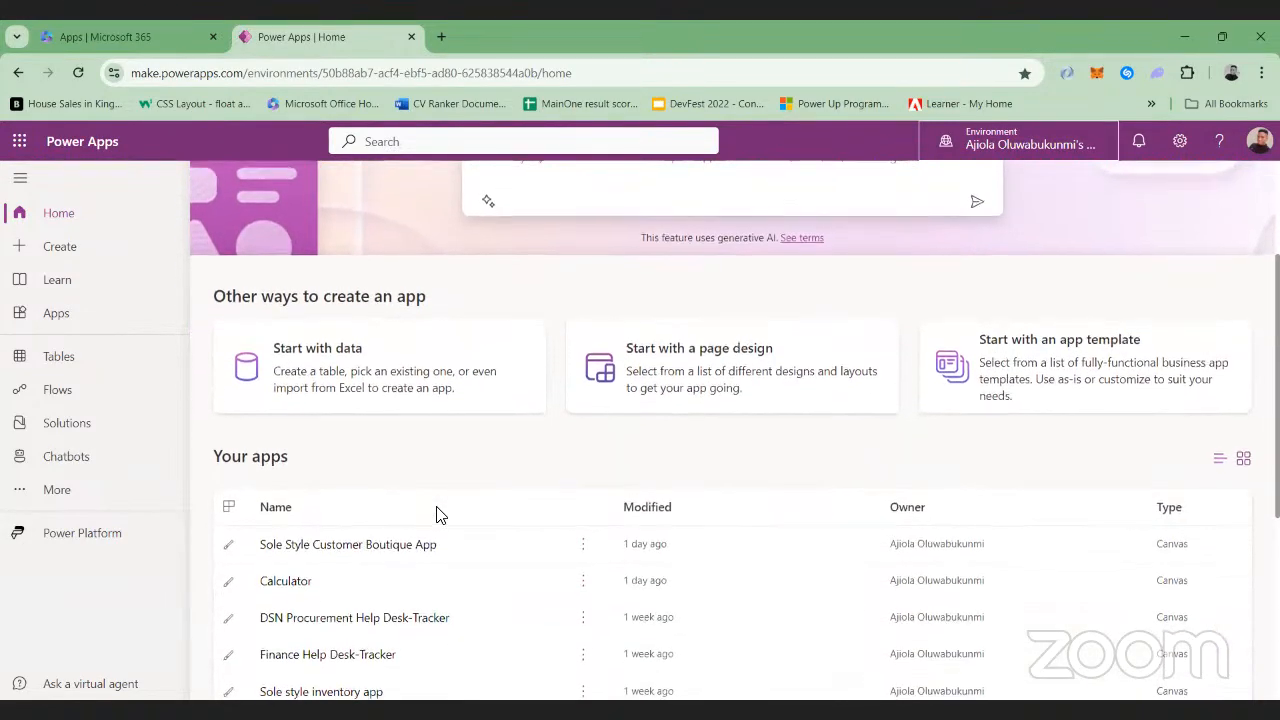
scroll(440, 515, "up", 1)
scroll(443, 515, "down", 2)
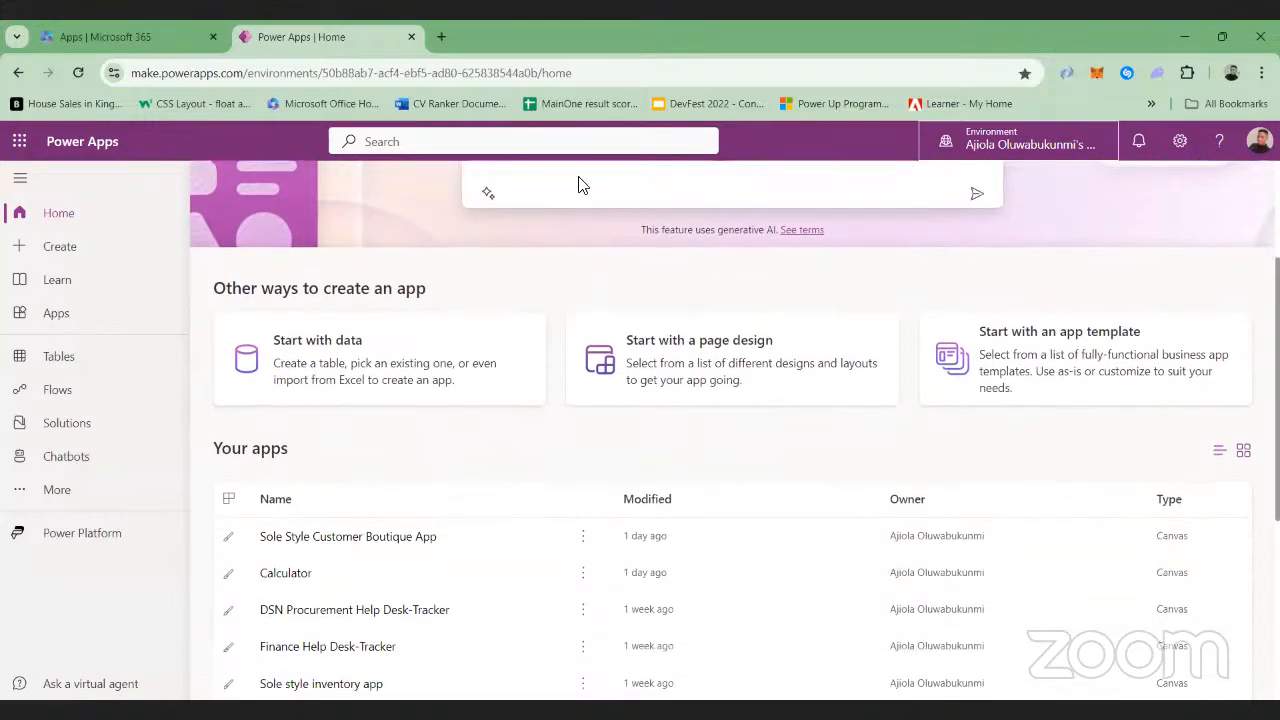
Compare the available environments' details, switching to MSFT (default) and back to the personal developer environment
key("alt+Tab")
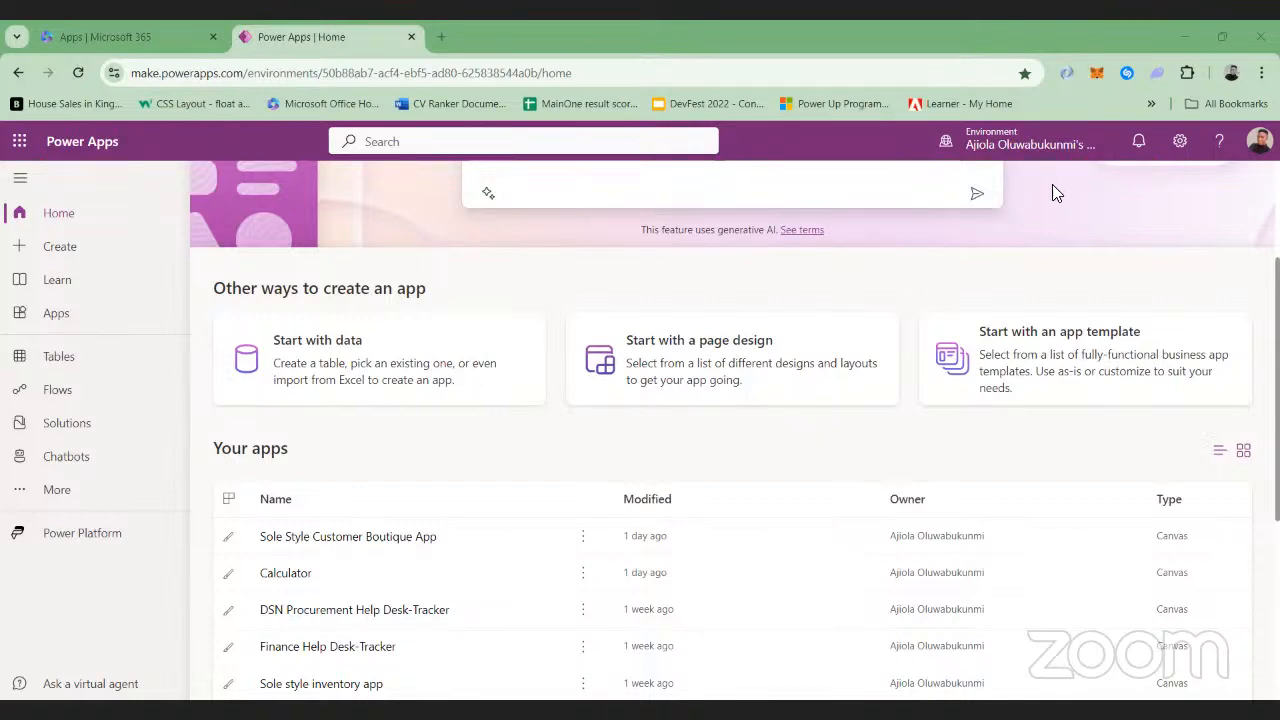
mouse_move(1043, 150)
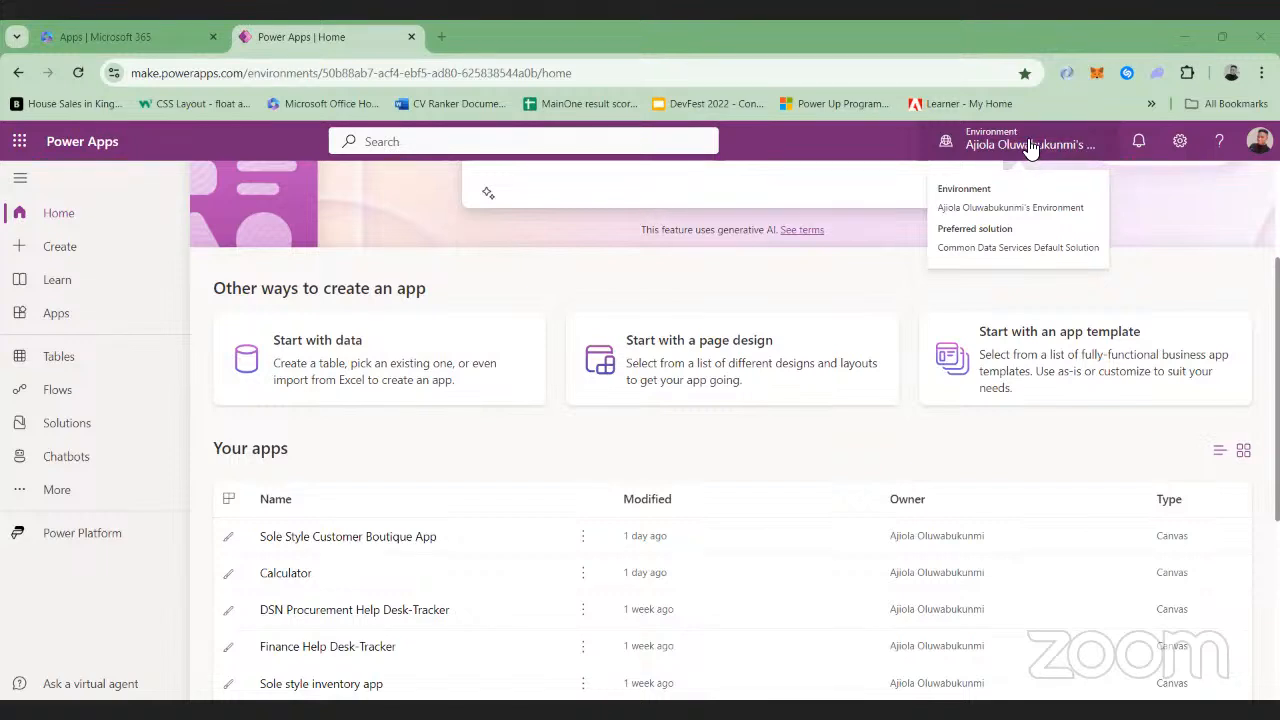
left_click(1030, 147)
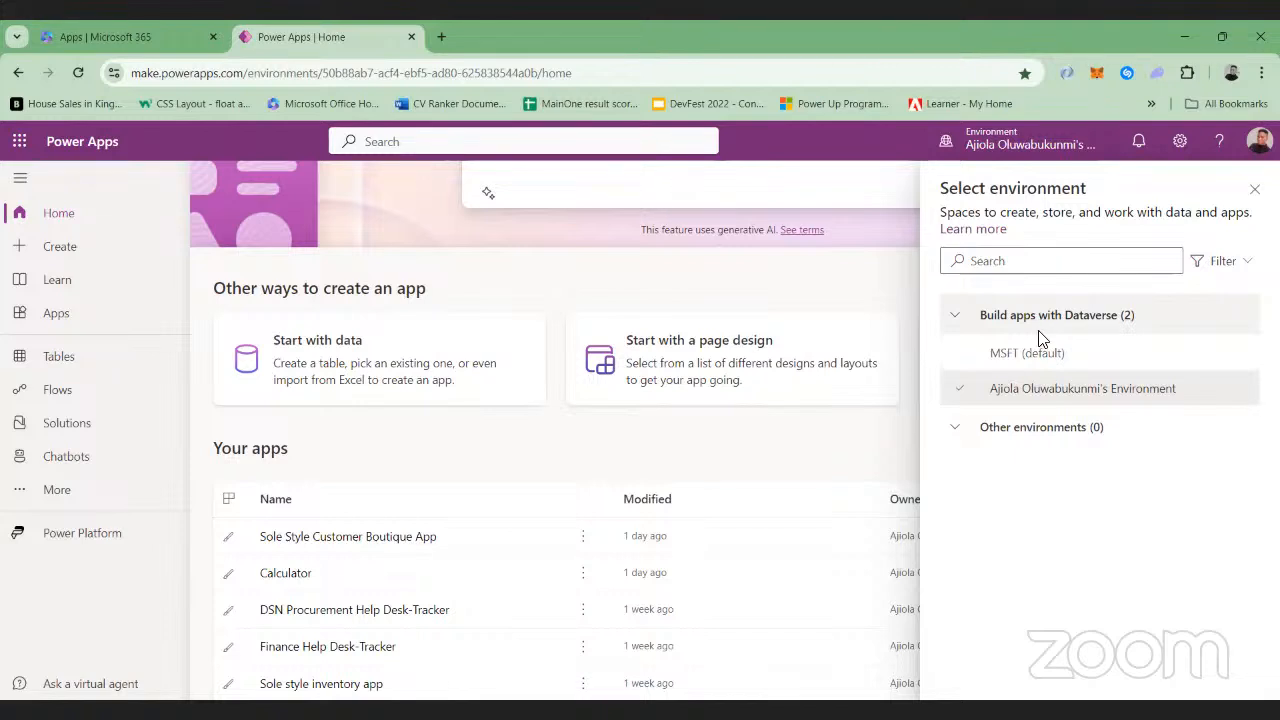
mouse_move(1051, 355)
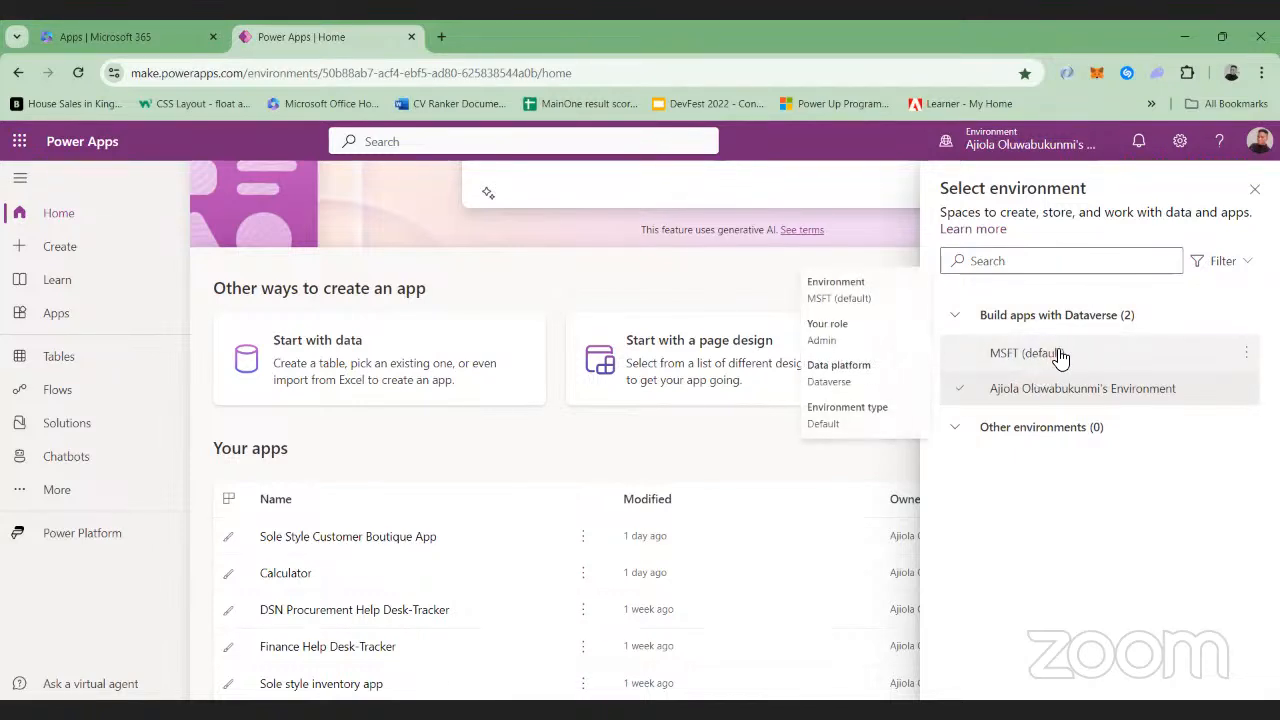
mouse_move(1048, 401)
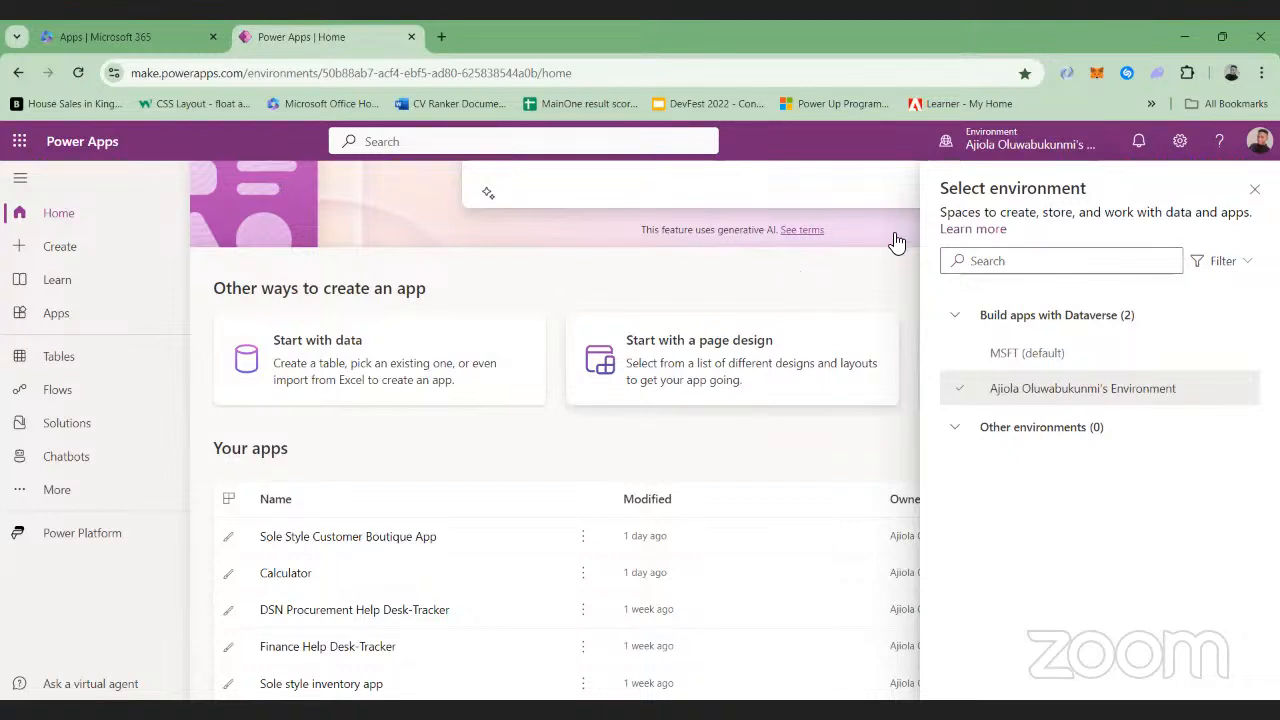
left_click(987, 355)
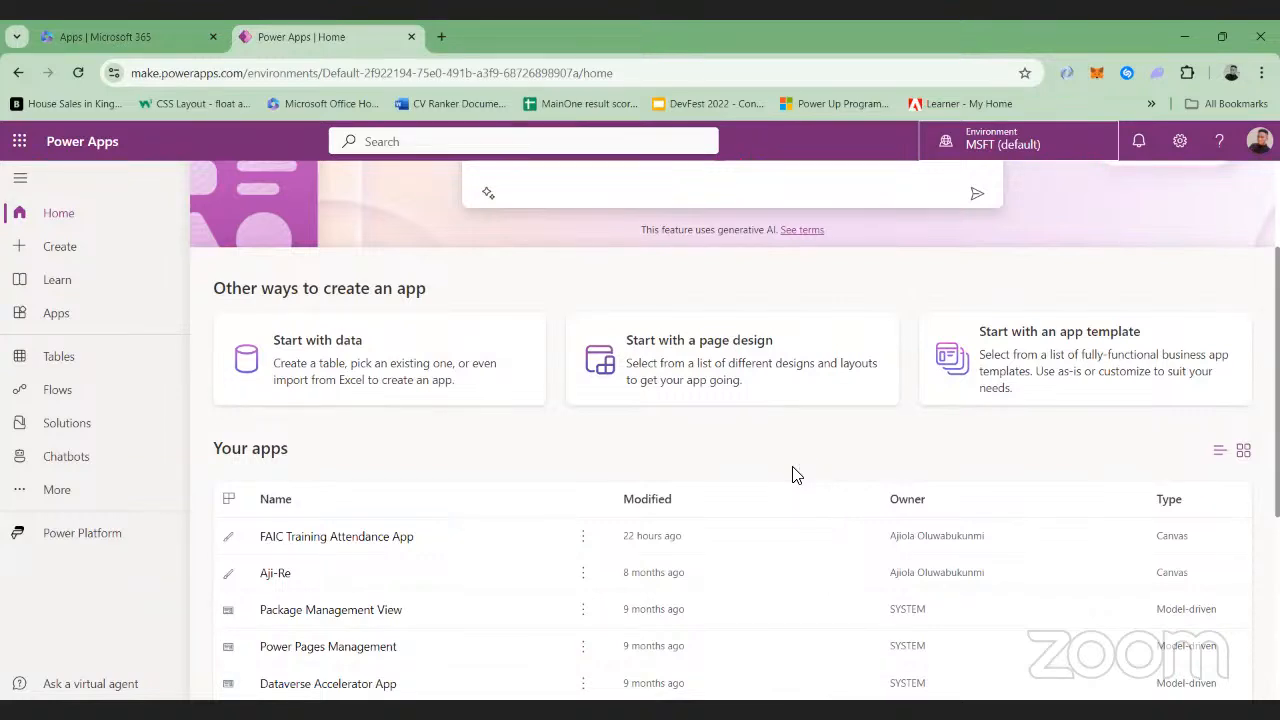
left_click(988, 146)
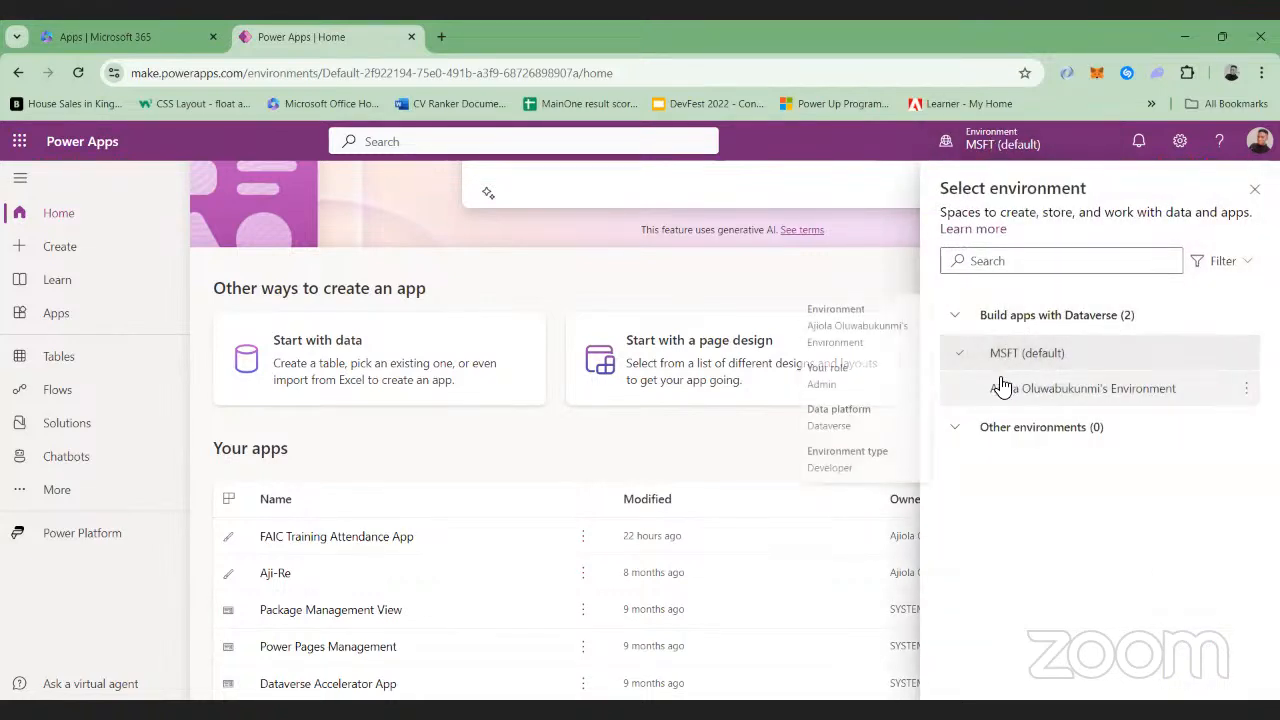
left_click(1003, 386)
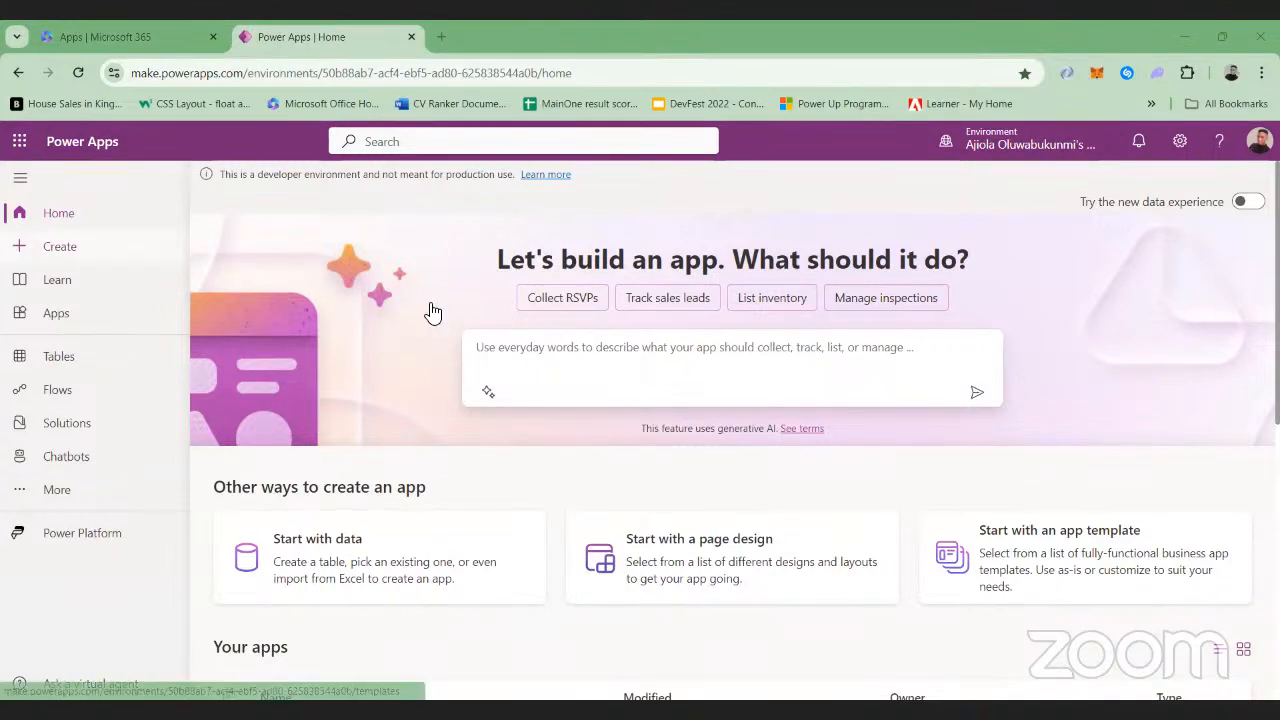
Open the Create page, view the app name and format options for a blank canvas app, and close the dialog without creating one
left_click(131, 252)
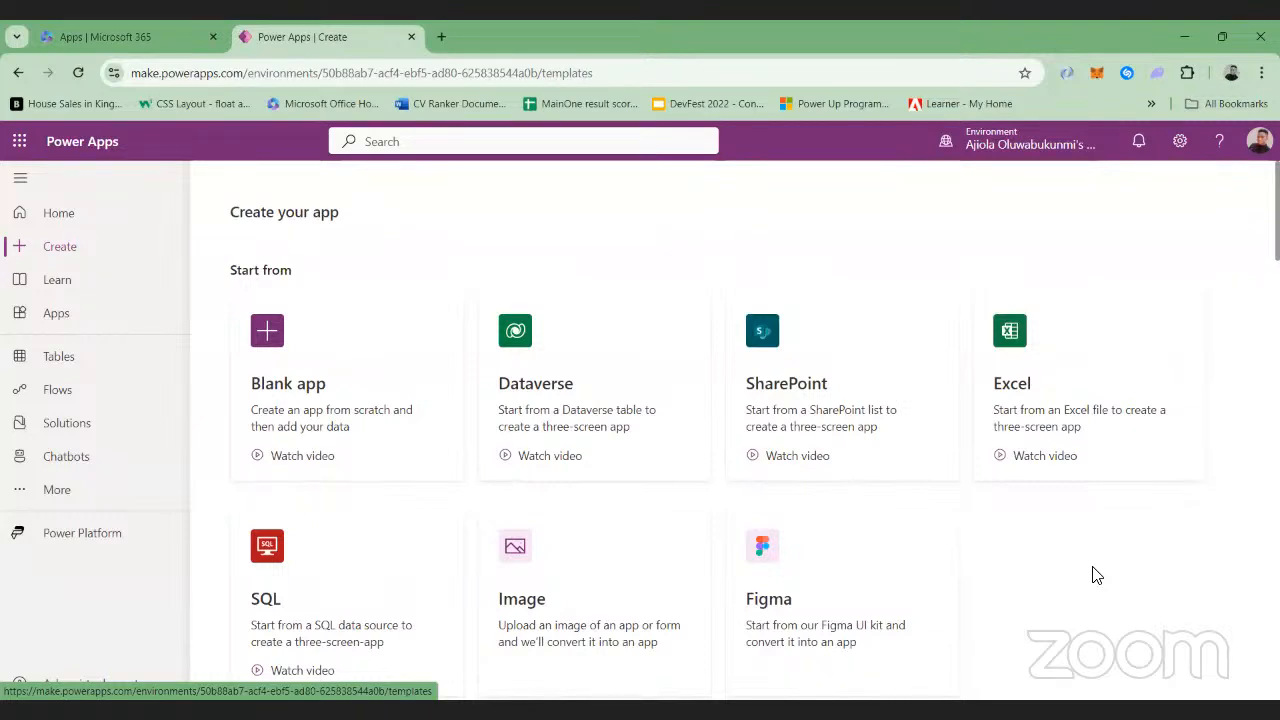
left_click(368, 423)
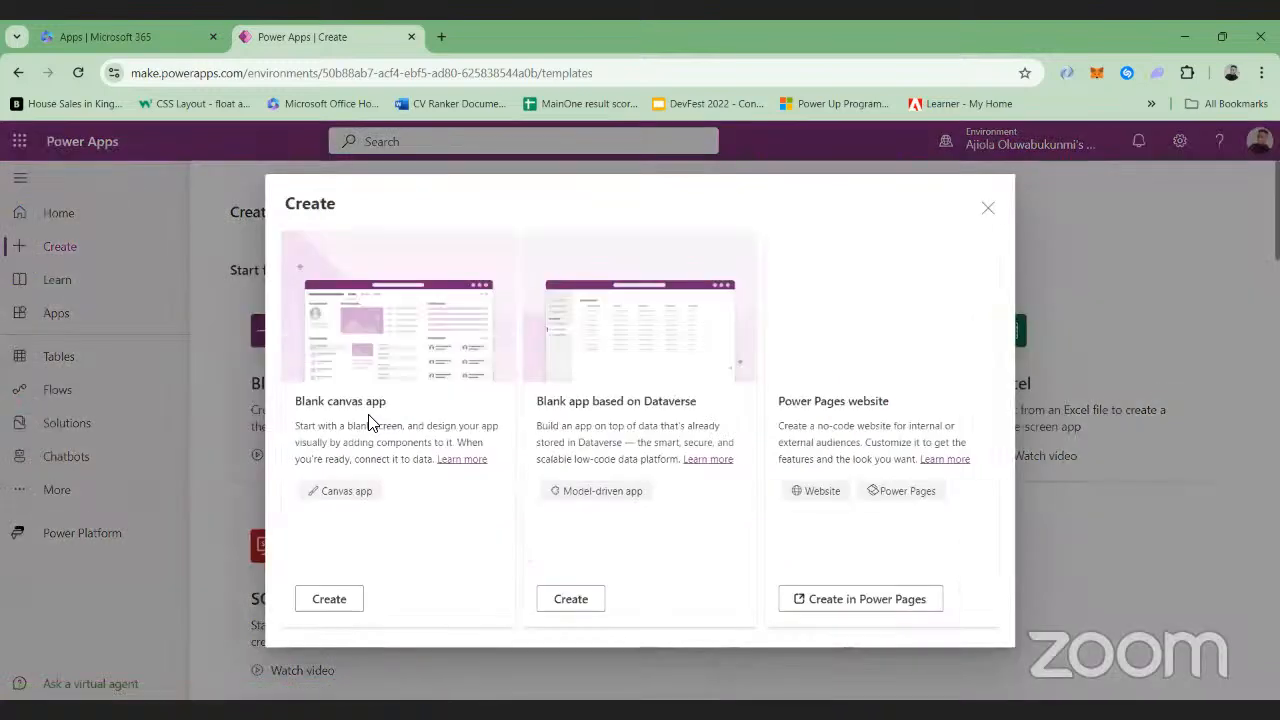
left_click(349, 598)
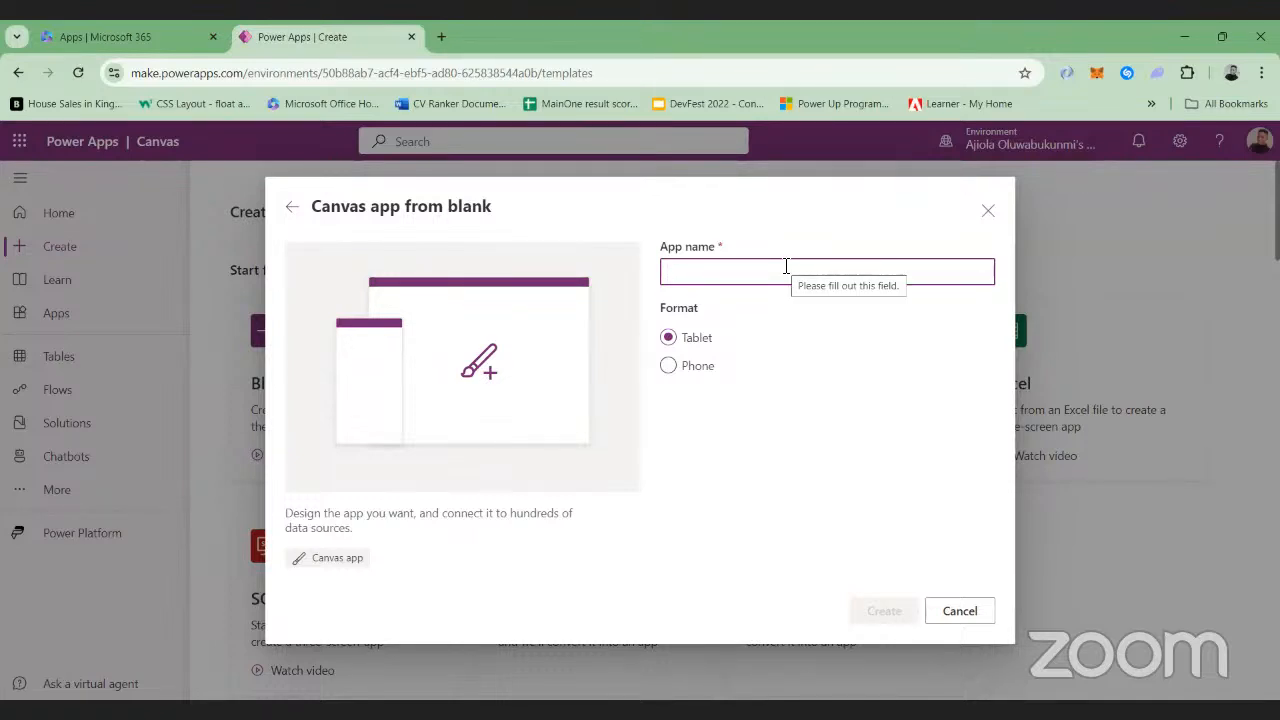
left_click(986, 212)
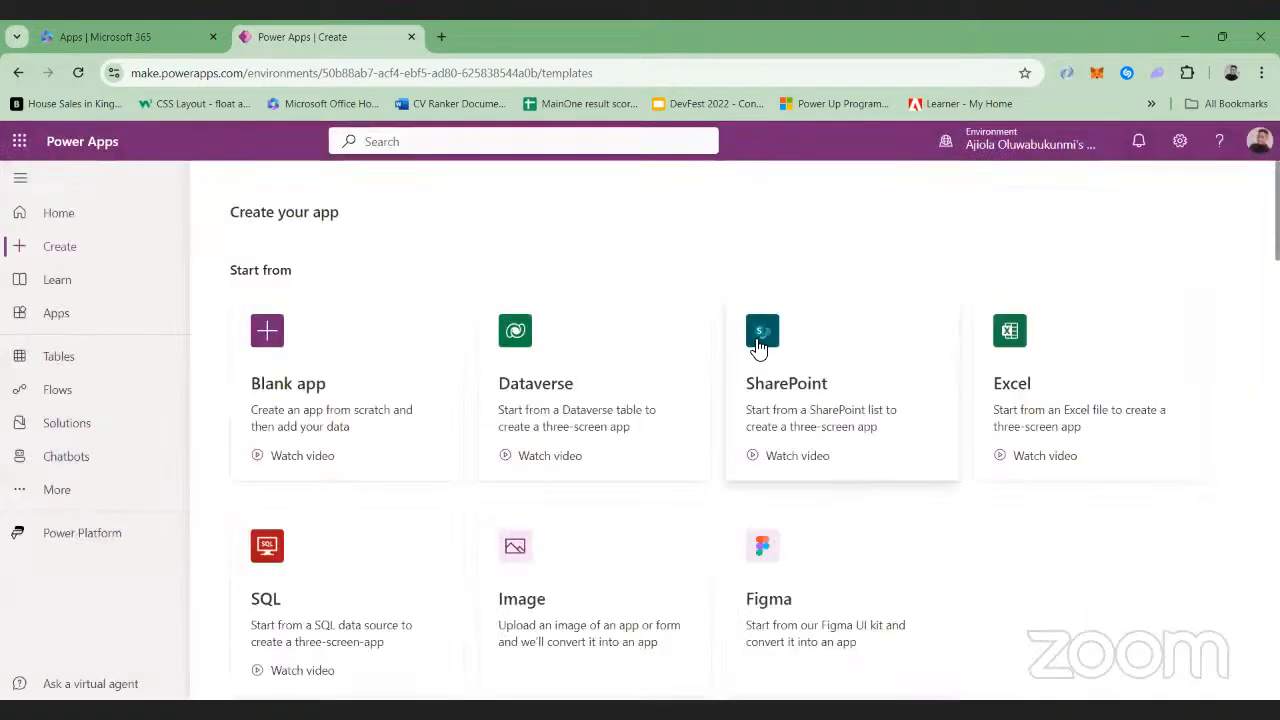
Switch the Create page to the MSFT (default) environment and look over its starting options
left_click(1030, 150)
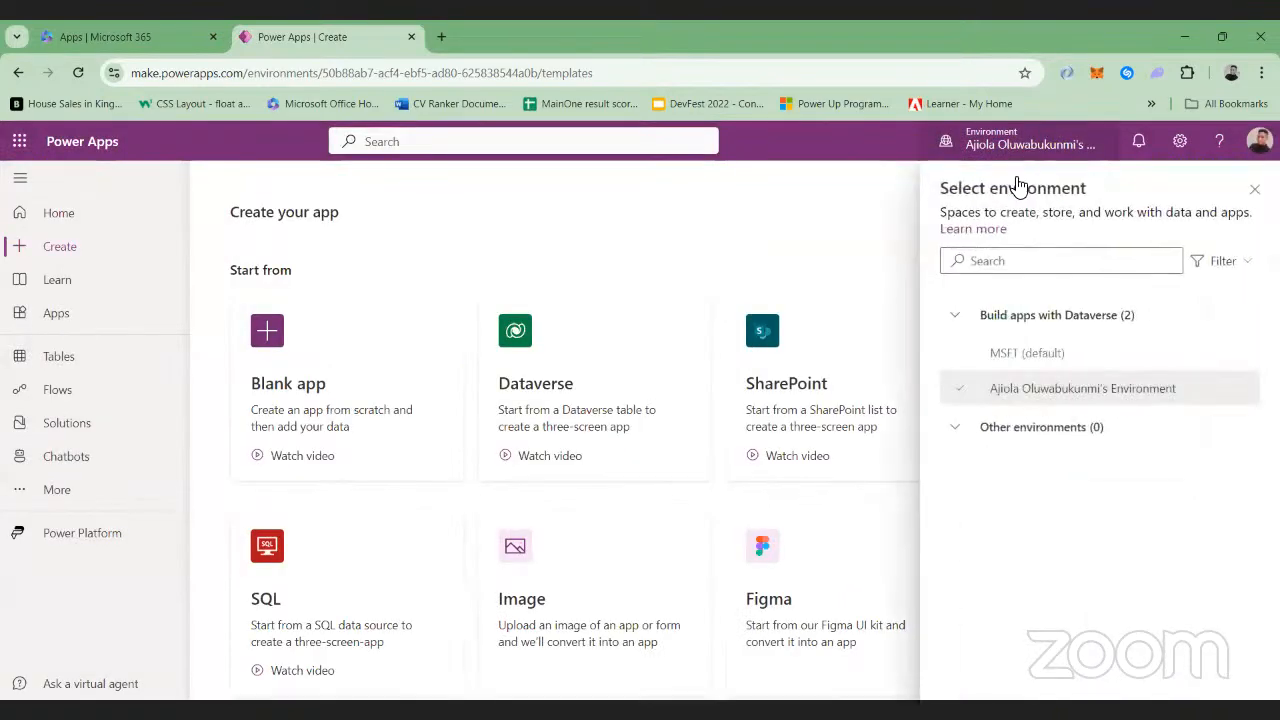
left_click(1016, 360)
scroll(651, 506, "down", 3)
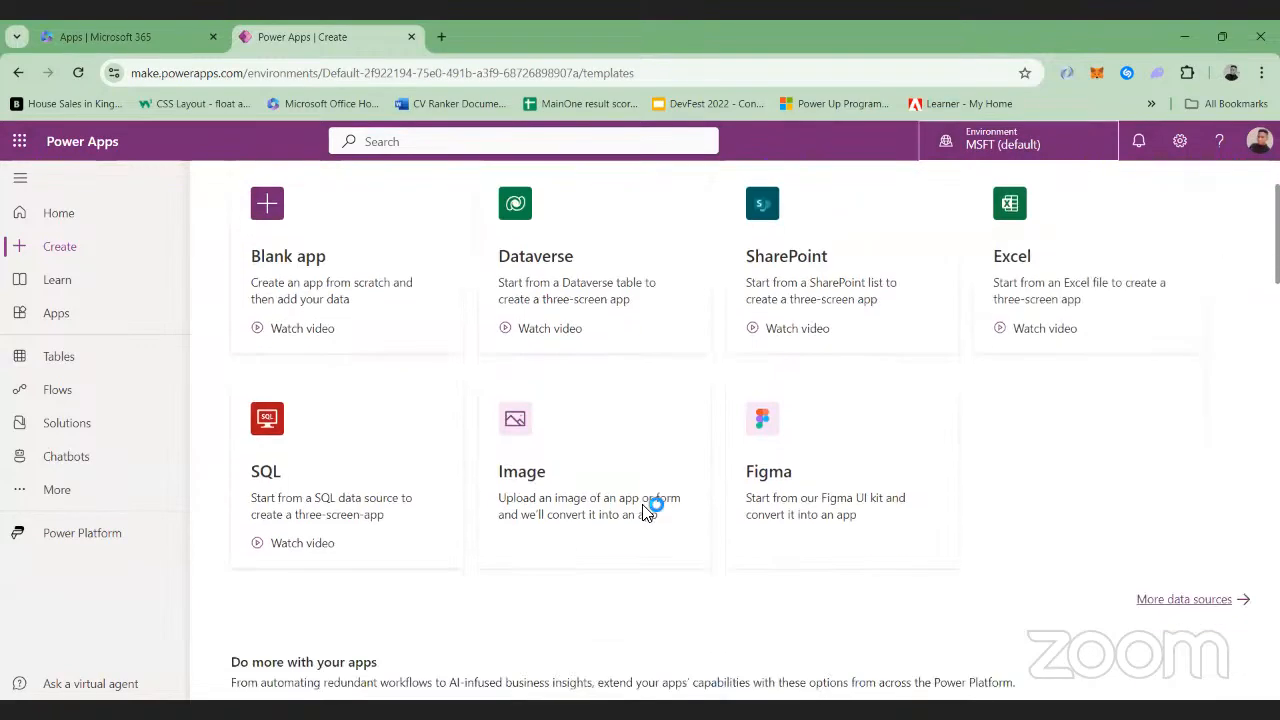
Look over the Create page, go to the Apps list and open the FAIC Training Attendance App for editing
scroll(645, 506, "down", 1)
scroll(643, 512, "up", 4)
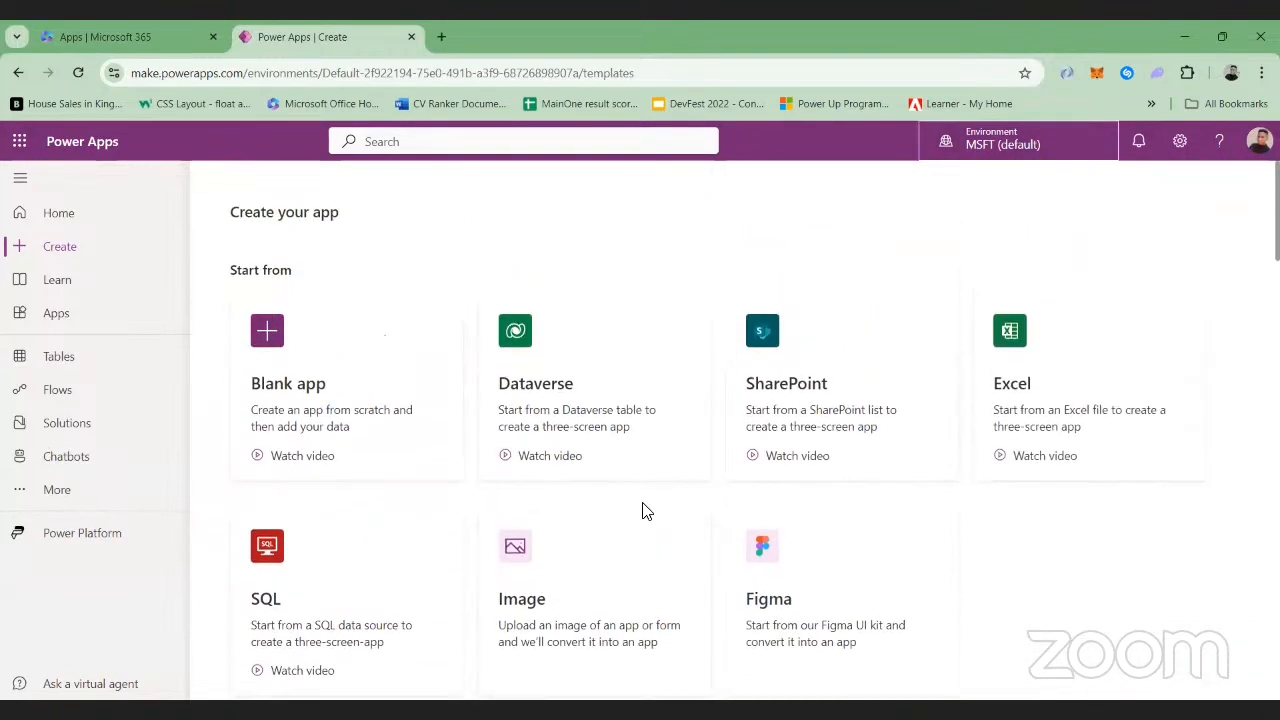
left_click(80, 316)
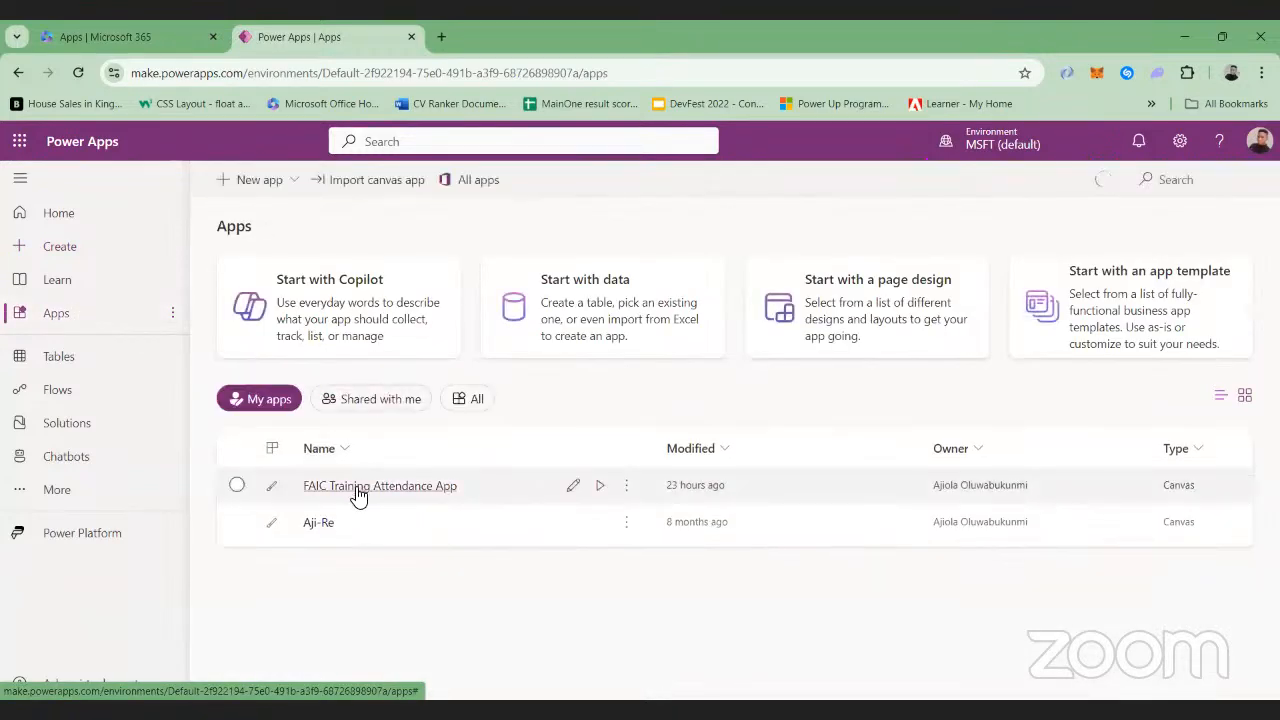
left_click(355, 489)
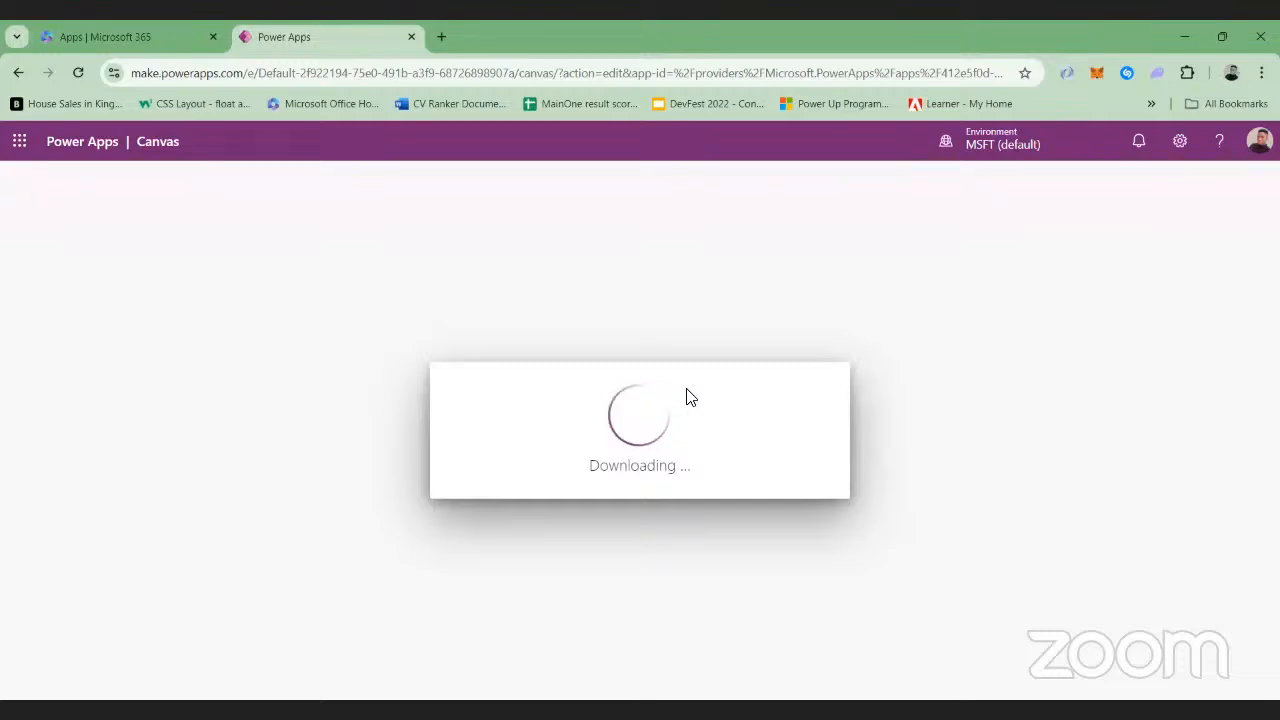
Switch to Microsoft 365 and launch SharePoint from its app list
left_click(110, 24)
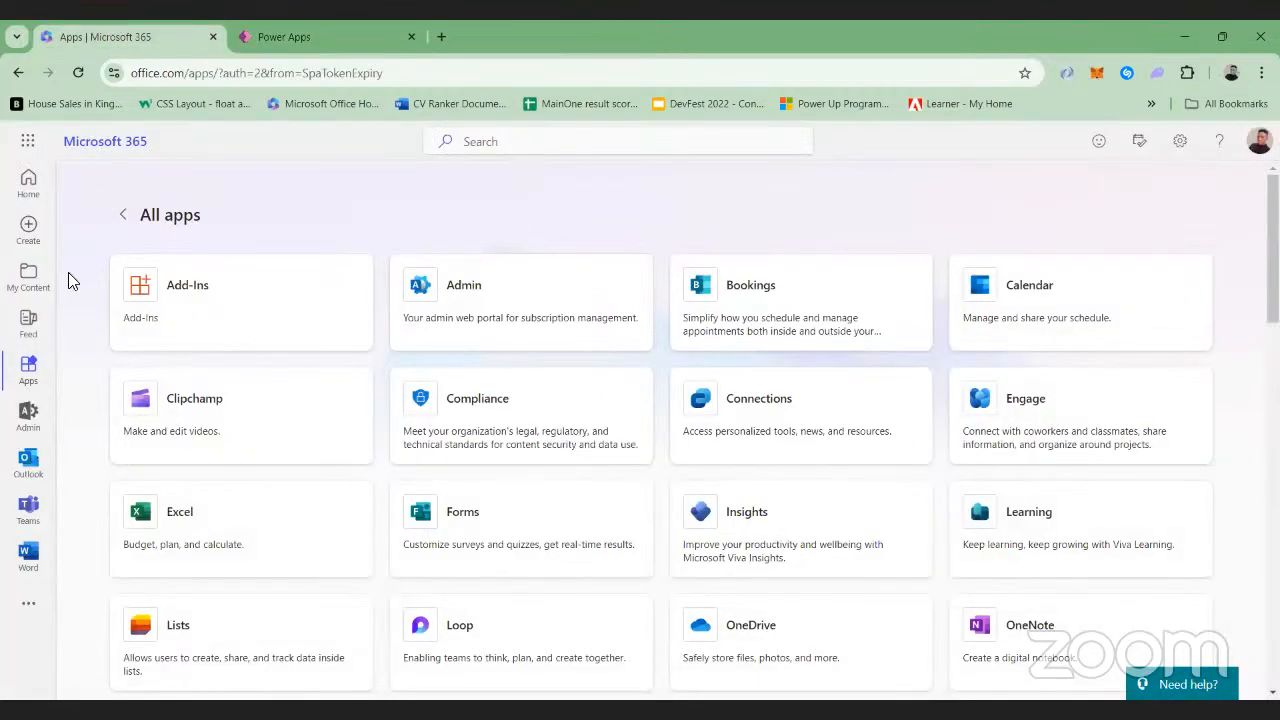
left_click(29, 143)
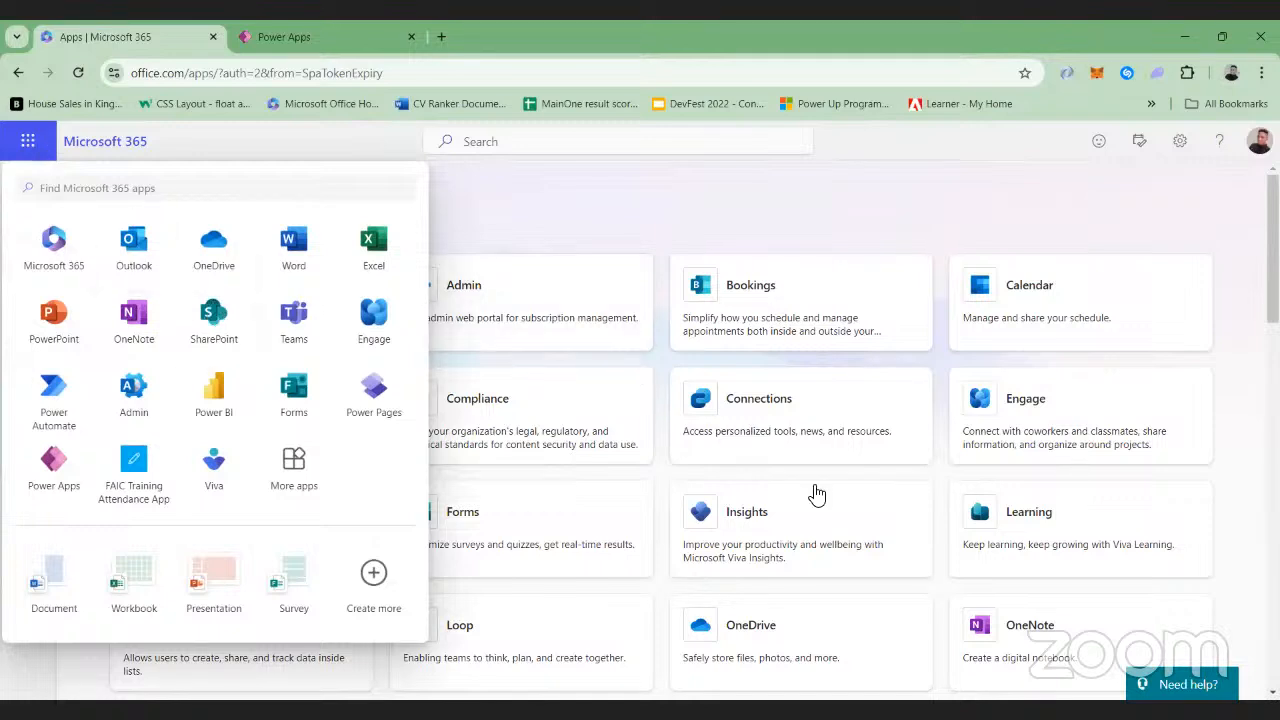
left_click(212, 312)
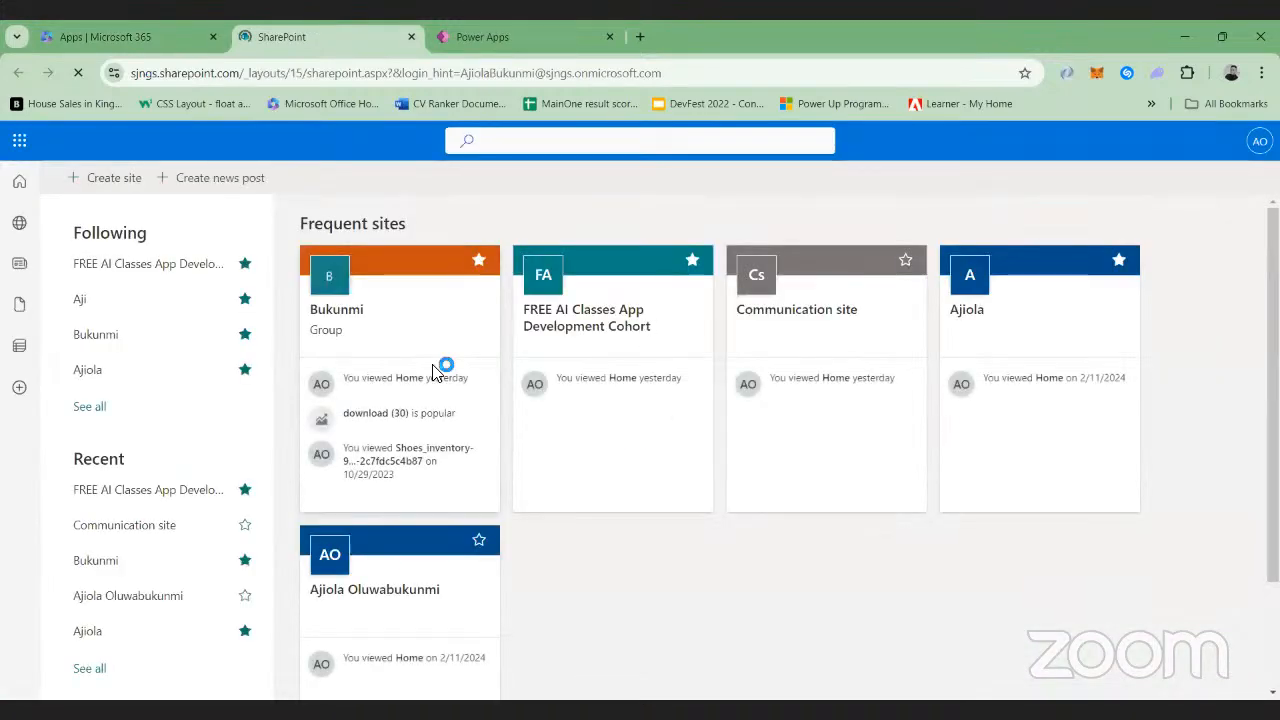
left_click(482, 24)
left_click(310, 28)
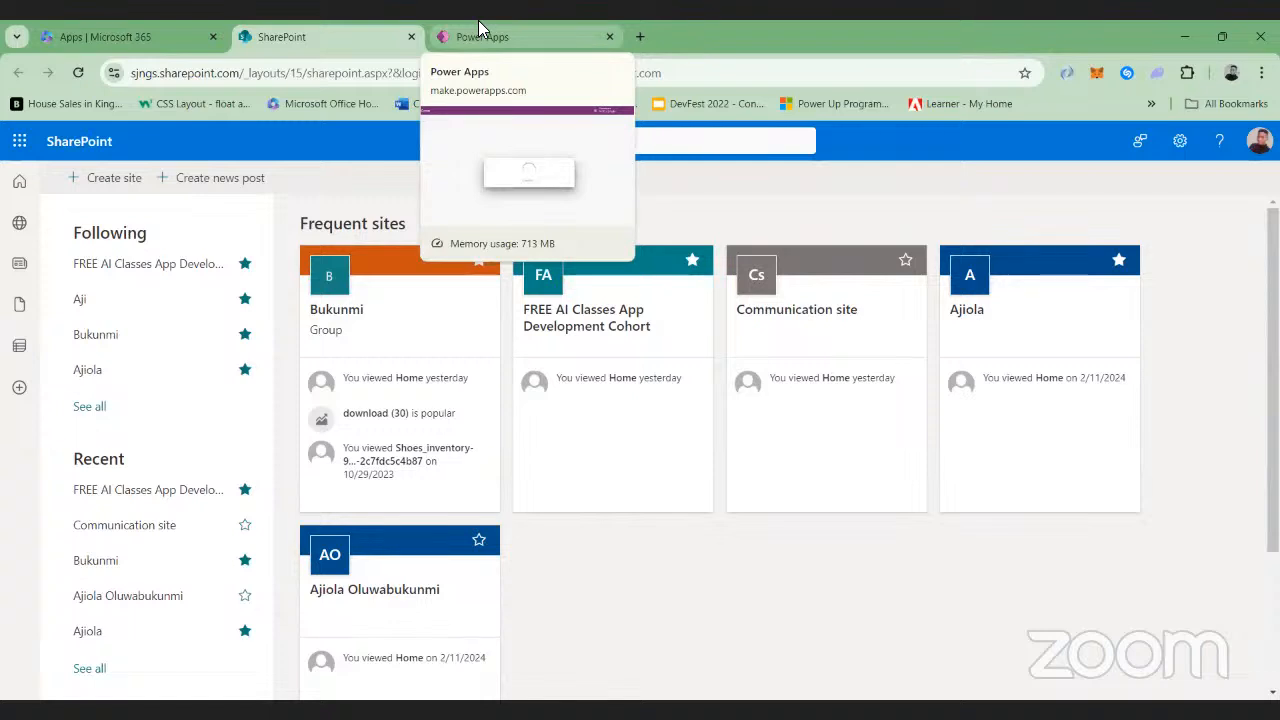
left_click(113, 188)
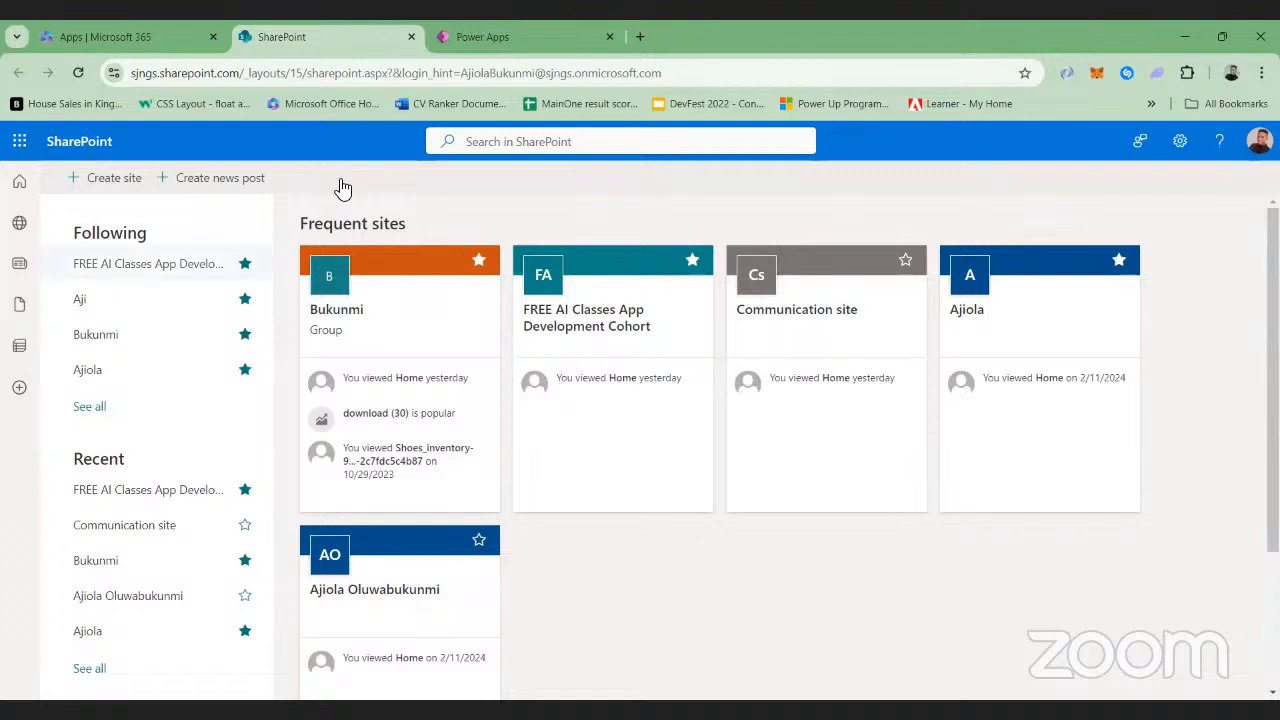
Open the FREE AI Classes App Development Cohort site and start a new list
left_click(120, 268)
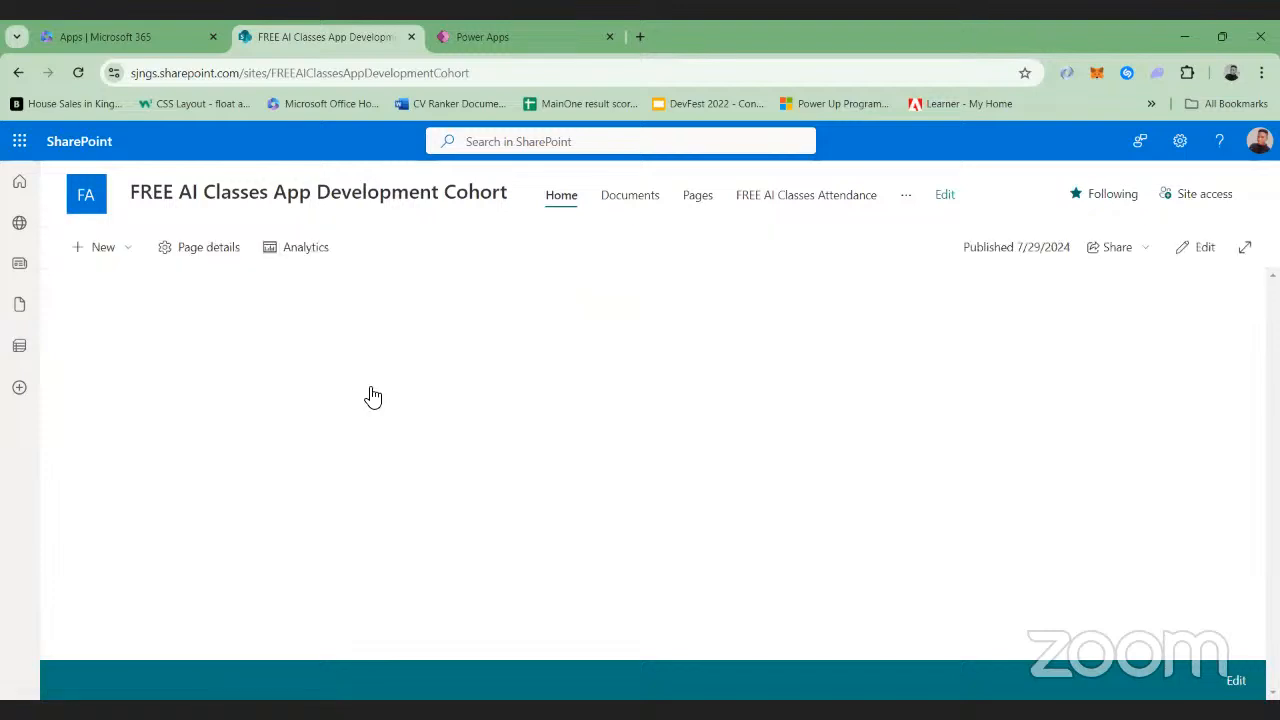
left_click(110, 250)
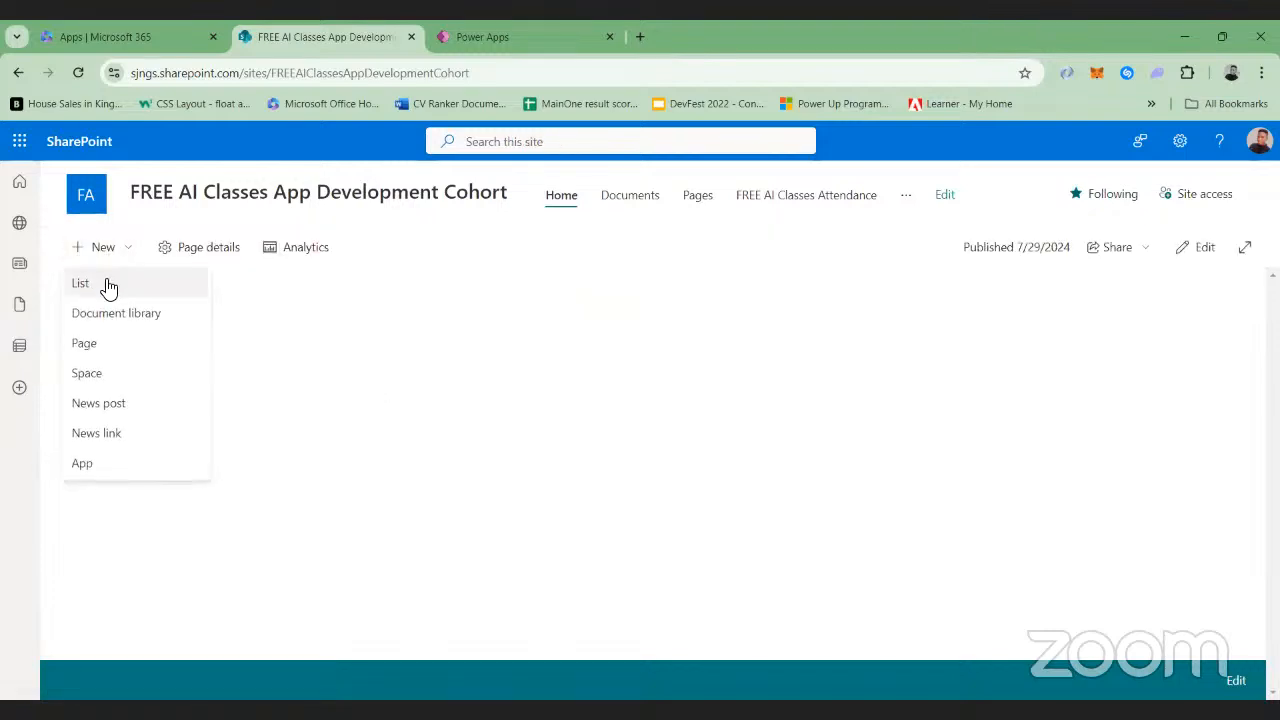
left_click(104, 285)
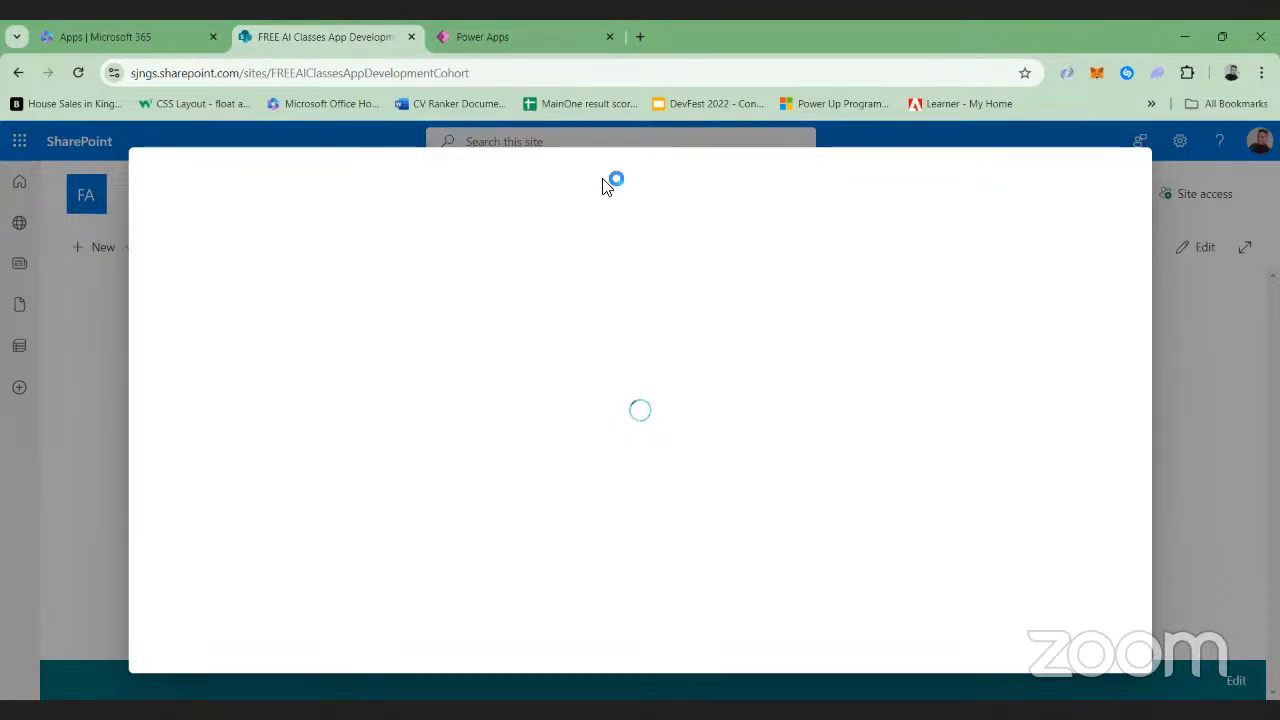
Switch back to Power Apps Studio, skip the welcome message and preview the attendance app on a phone model
left_click(517, 30)
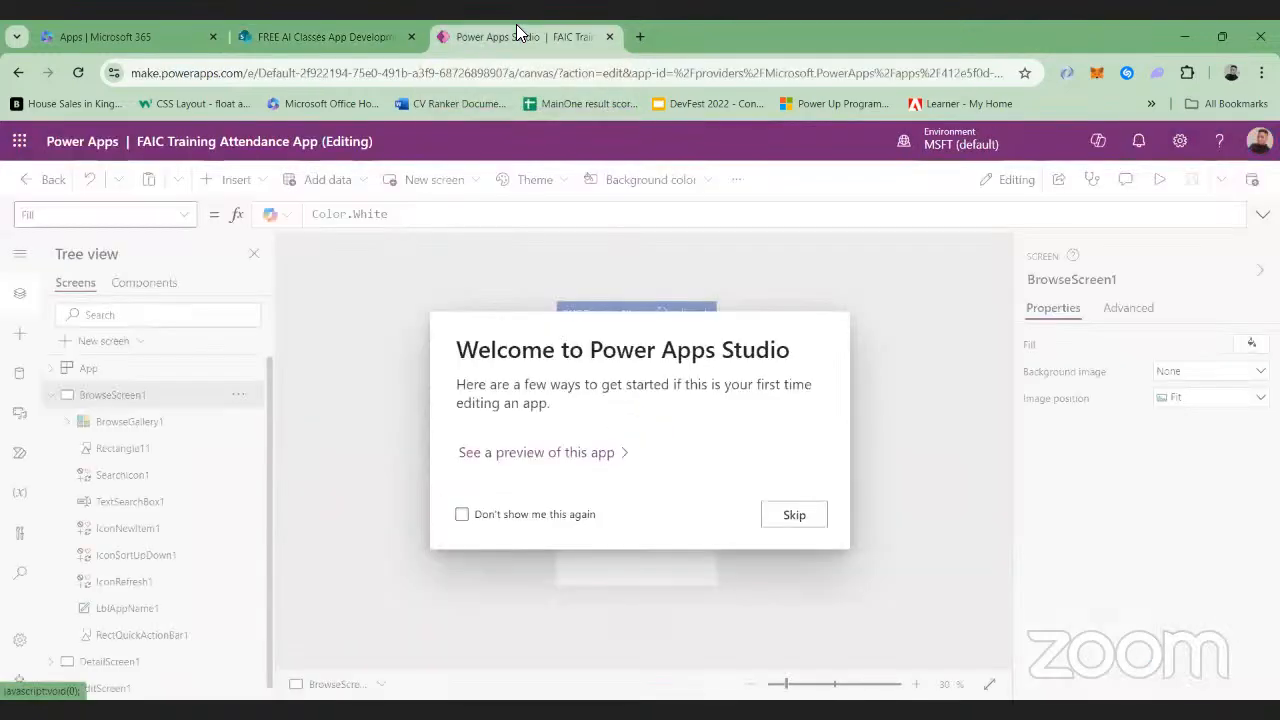
left_click(794, 514)
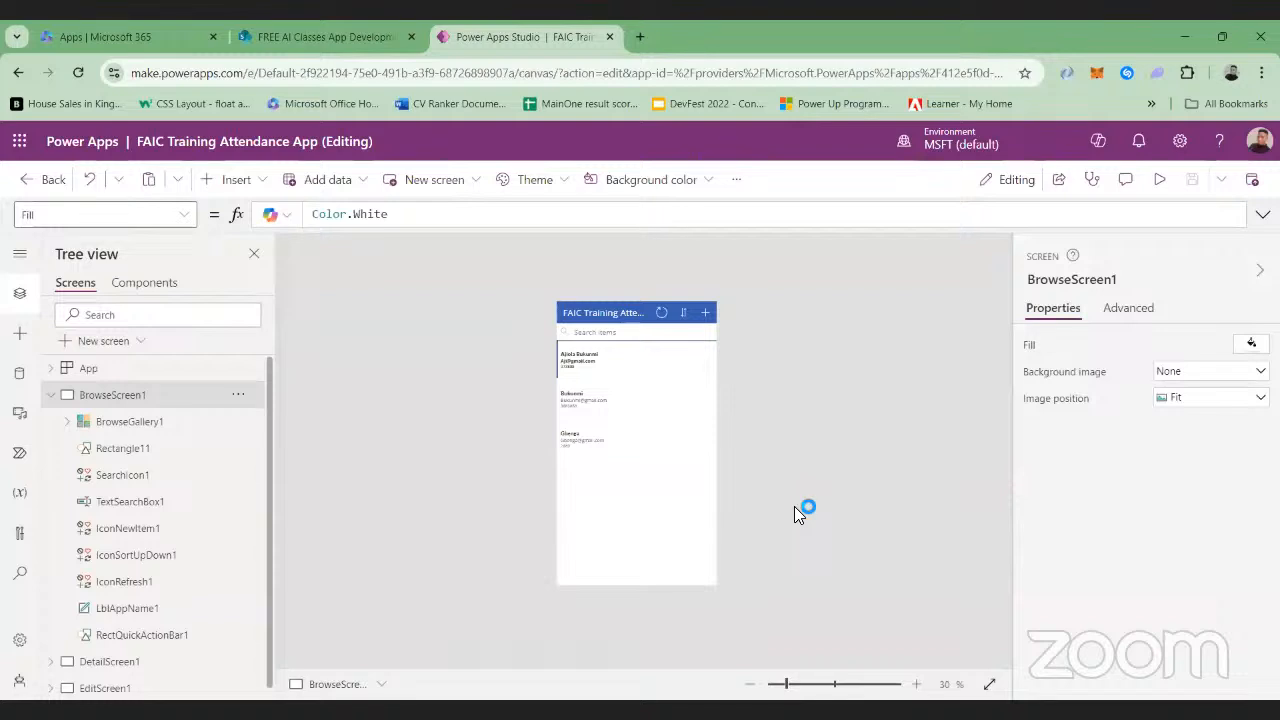
left_click(1158, 182)
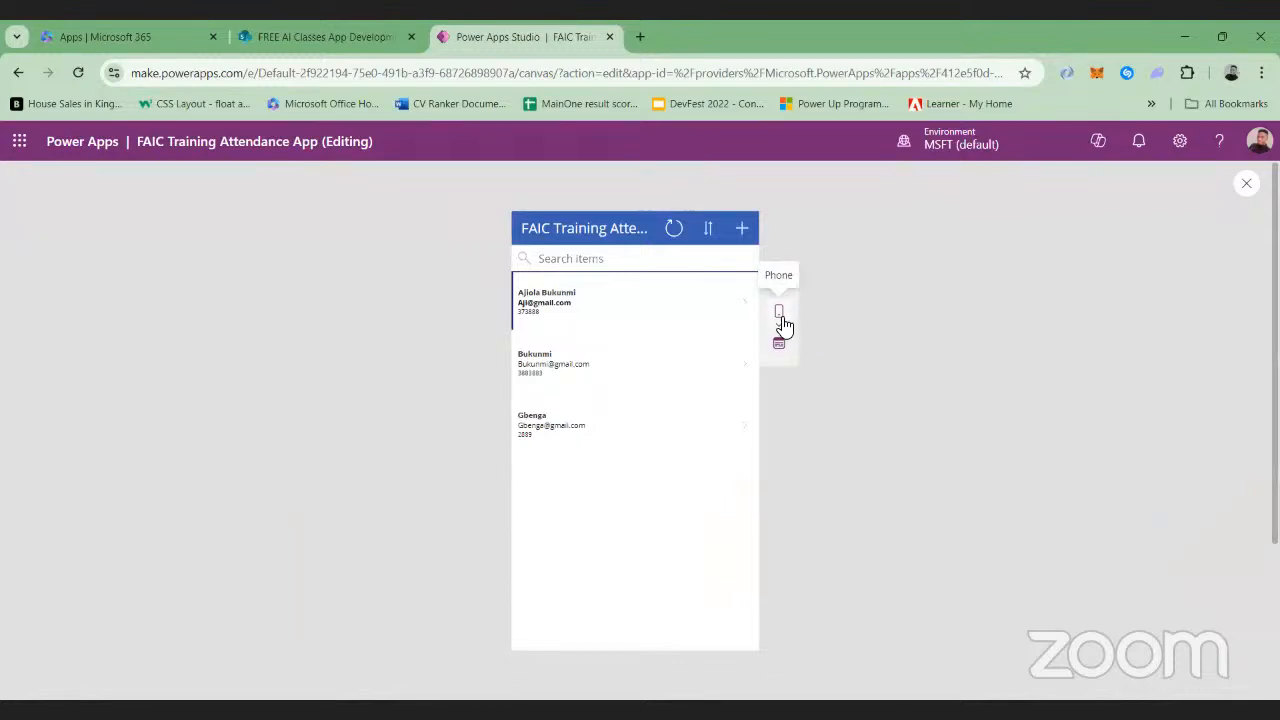
left_click(780, 315)
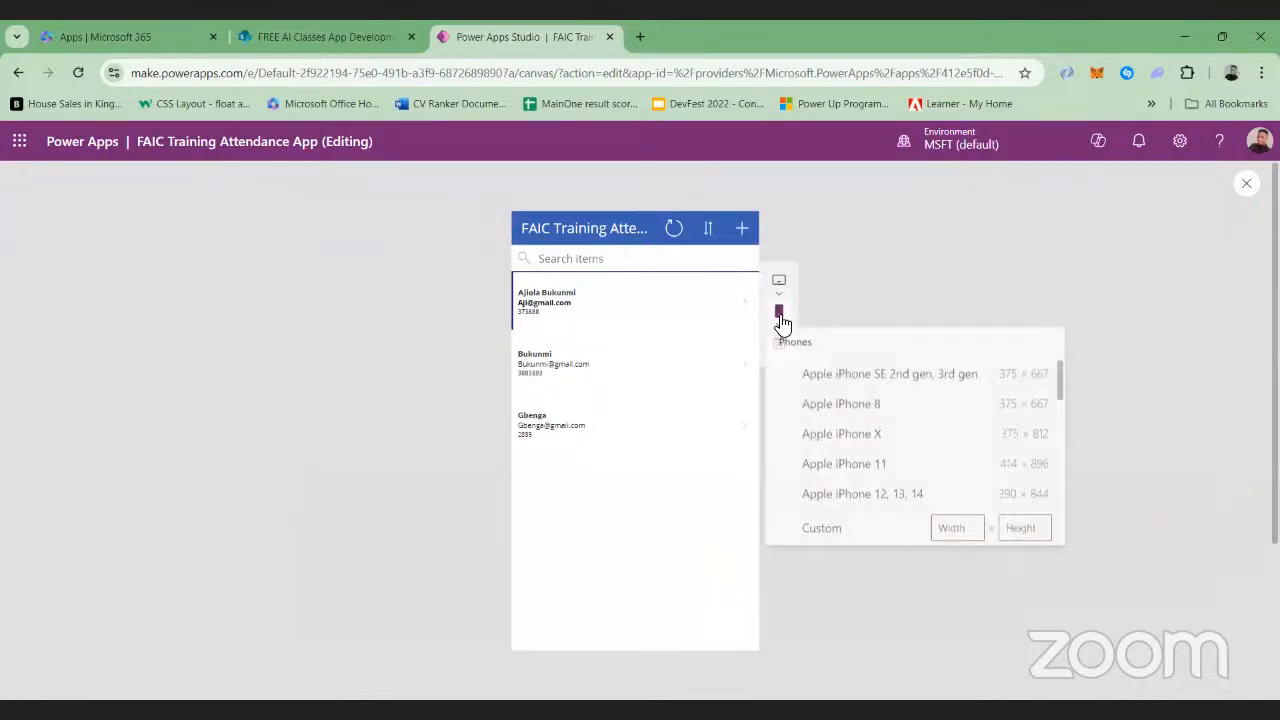
left_click(855, 404)
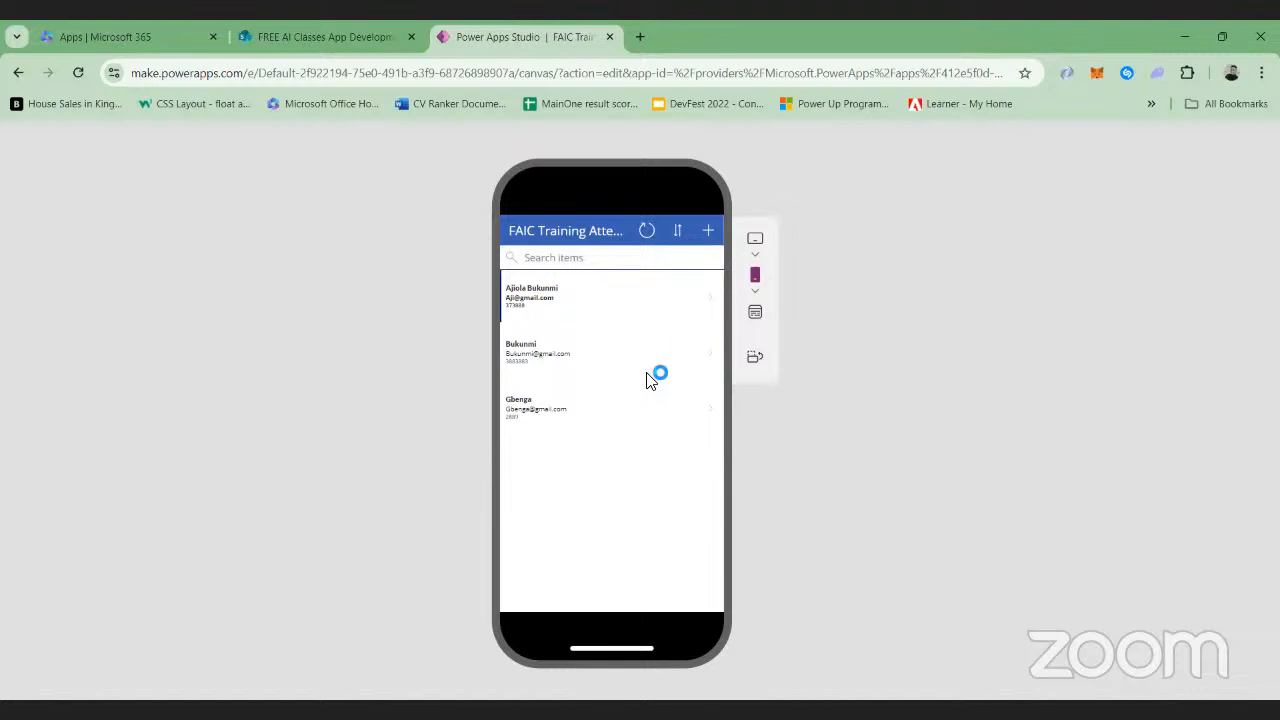
Open the first attendance record in the preview, go to its edit form and look over the form's fields
left_click(714, 304)
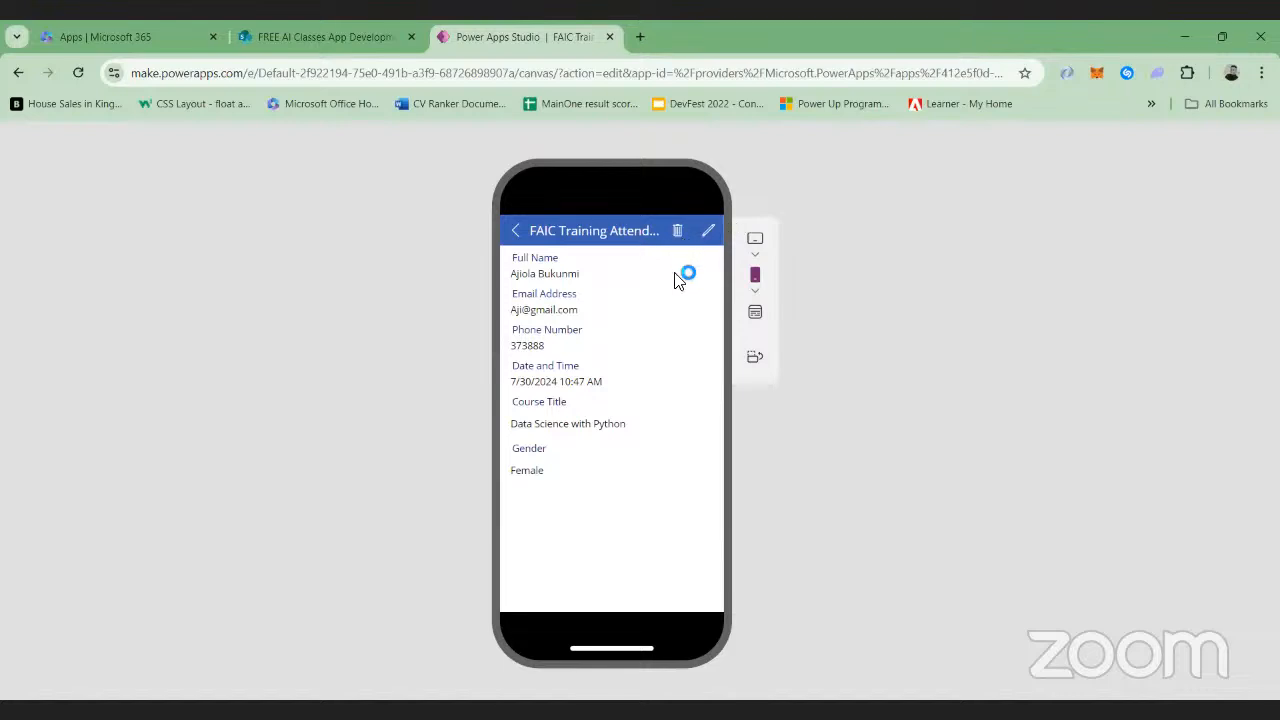
left_click(706, 233)
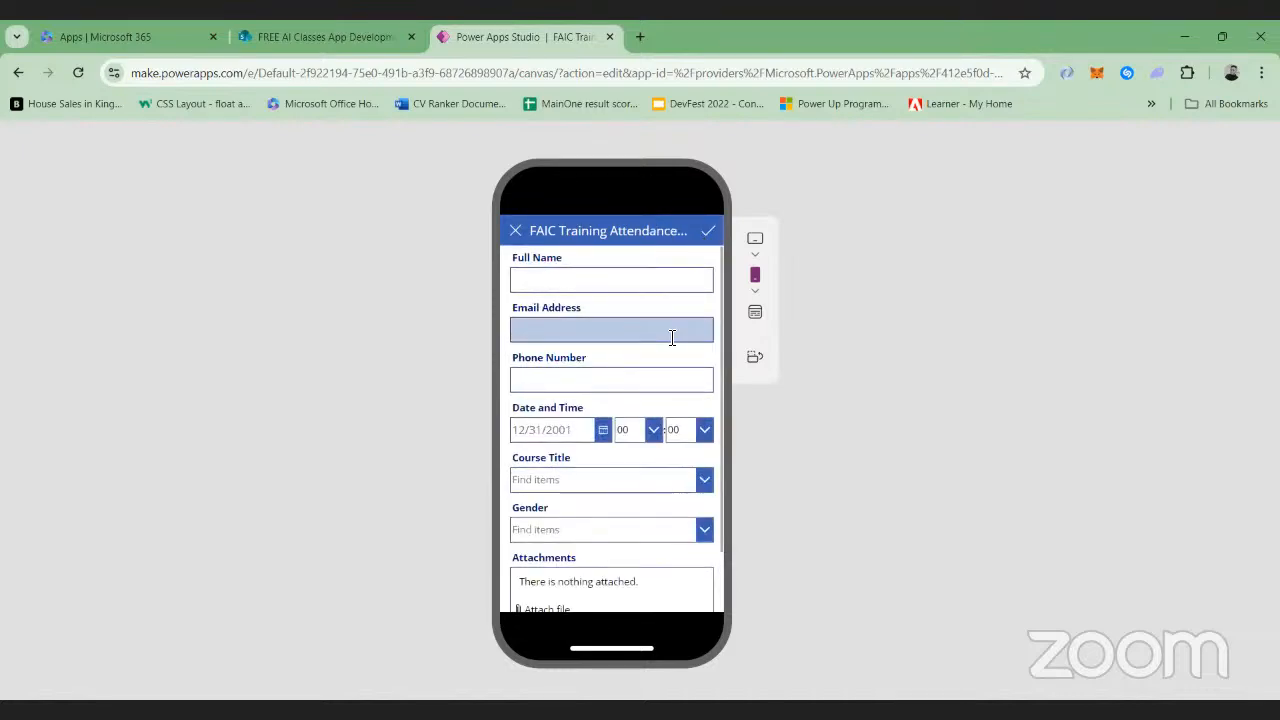
scroll(667, 336, "down", 1)
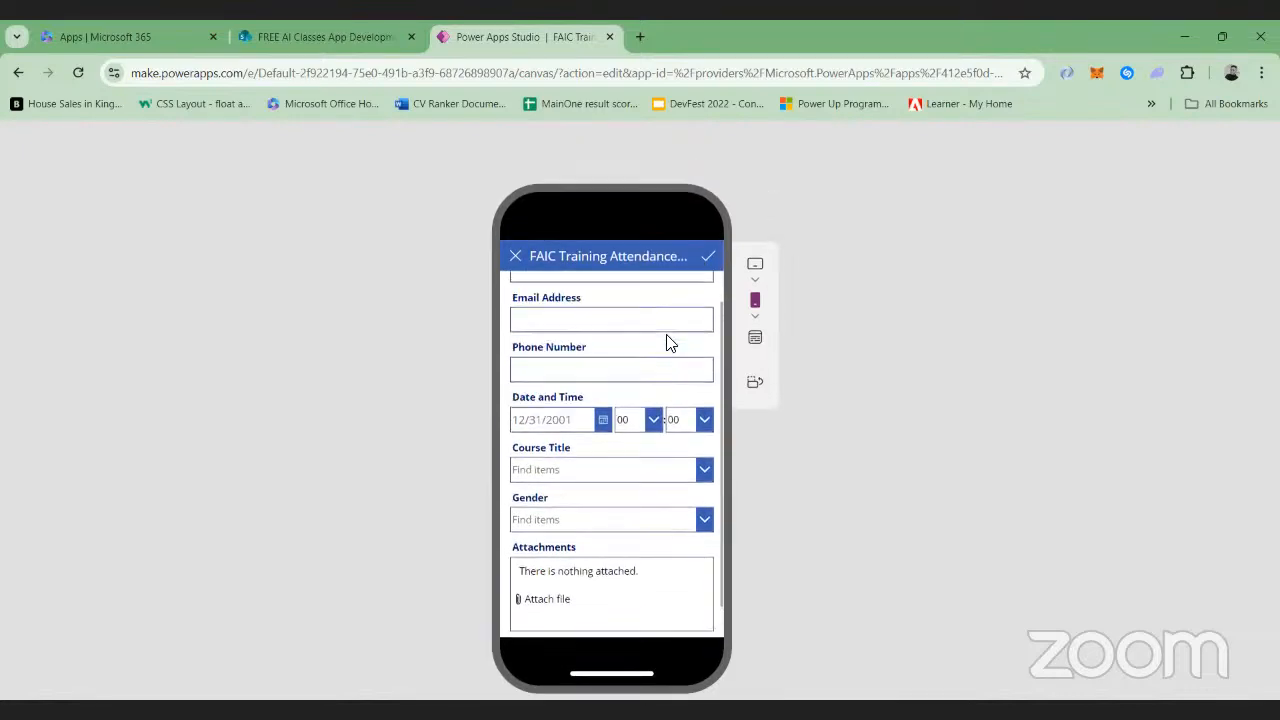
scroll(667, 338, "up", 1)
scroll(669, 344, "up", 1)
scroll(671, 337, "down", 2)
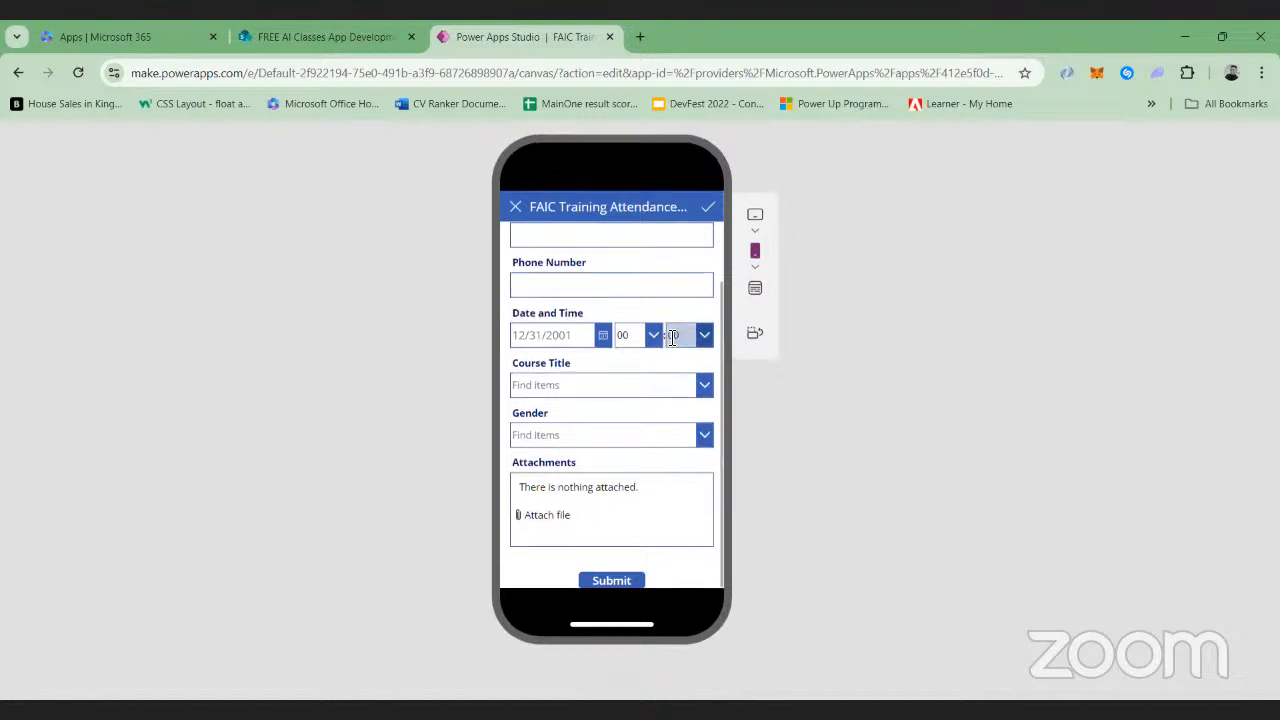
scroll(672, 338, "up", 3)
scroll(672, 338, "up", 1)
scroll(668, 343, "down", 1)
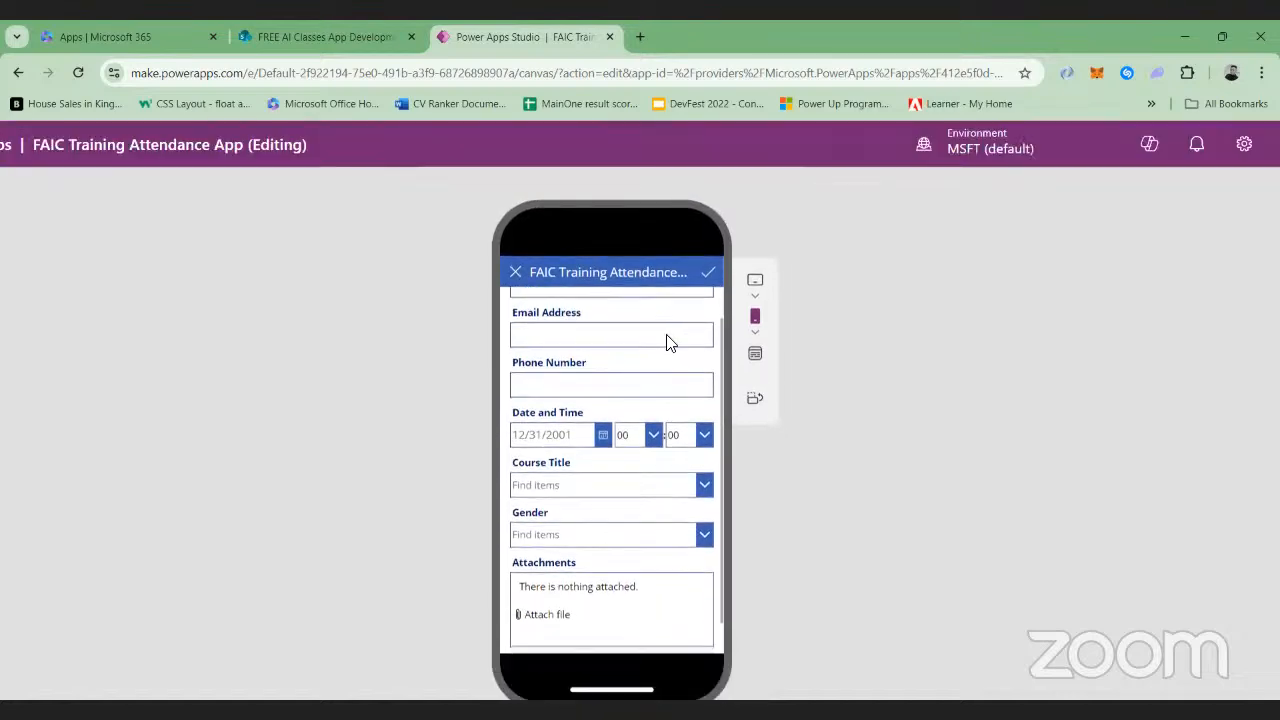
scroll(668, 343, "up", 1)
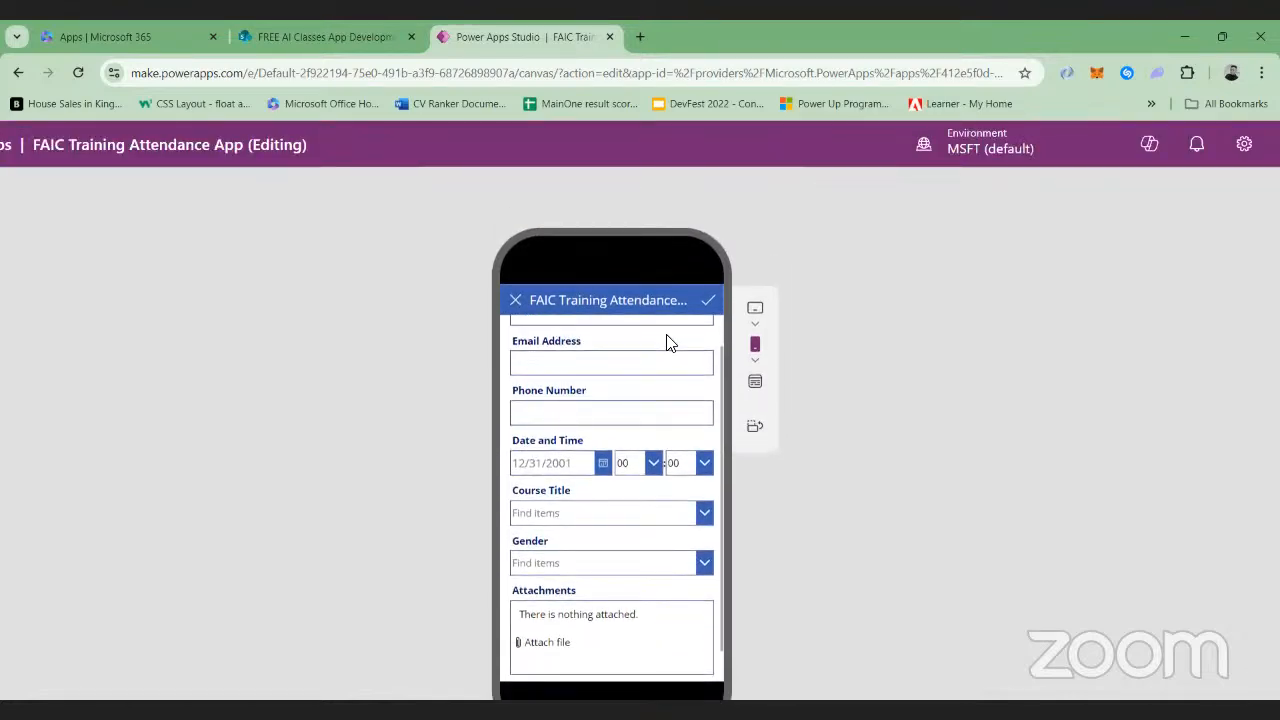
scroll(669, 344, "down", 2)
scroll(649, 331, "up", 2)
scroll(640, 330, "down", 1)
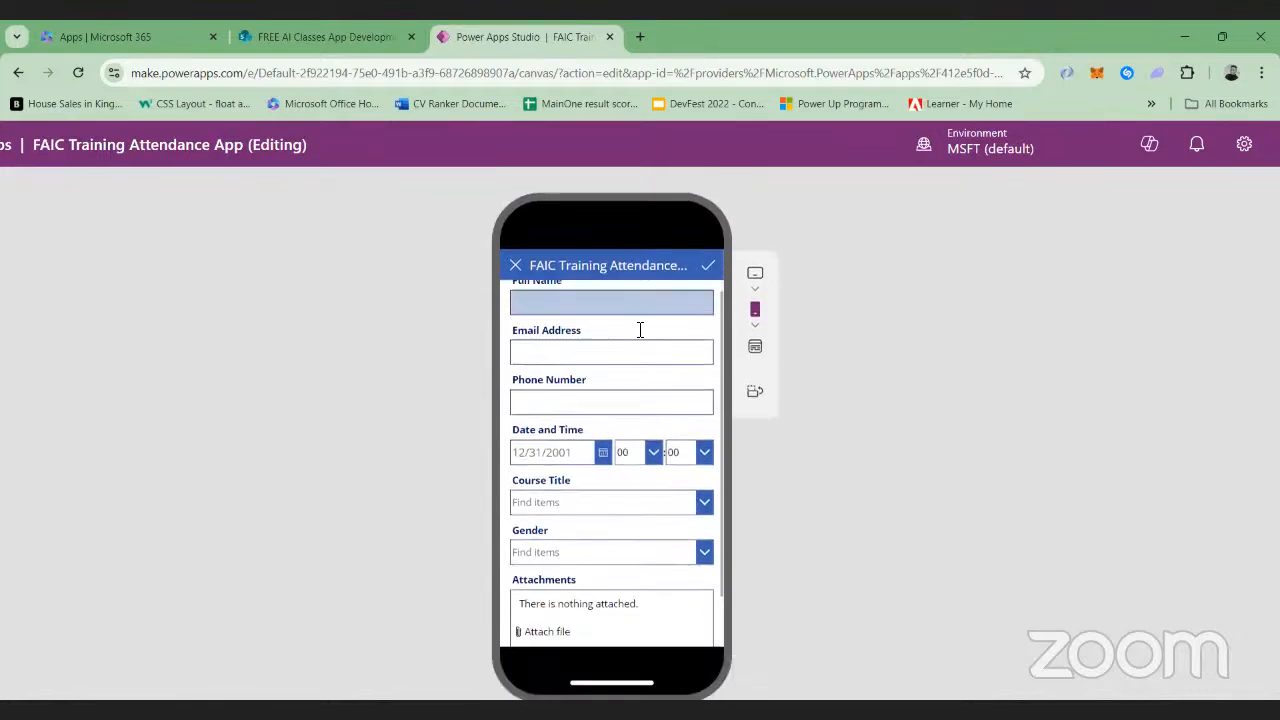
scroll(640, 330, "down", 2)
scroll(640, 333, "up", 1)
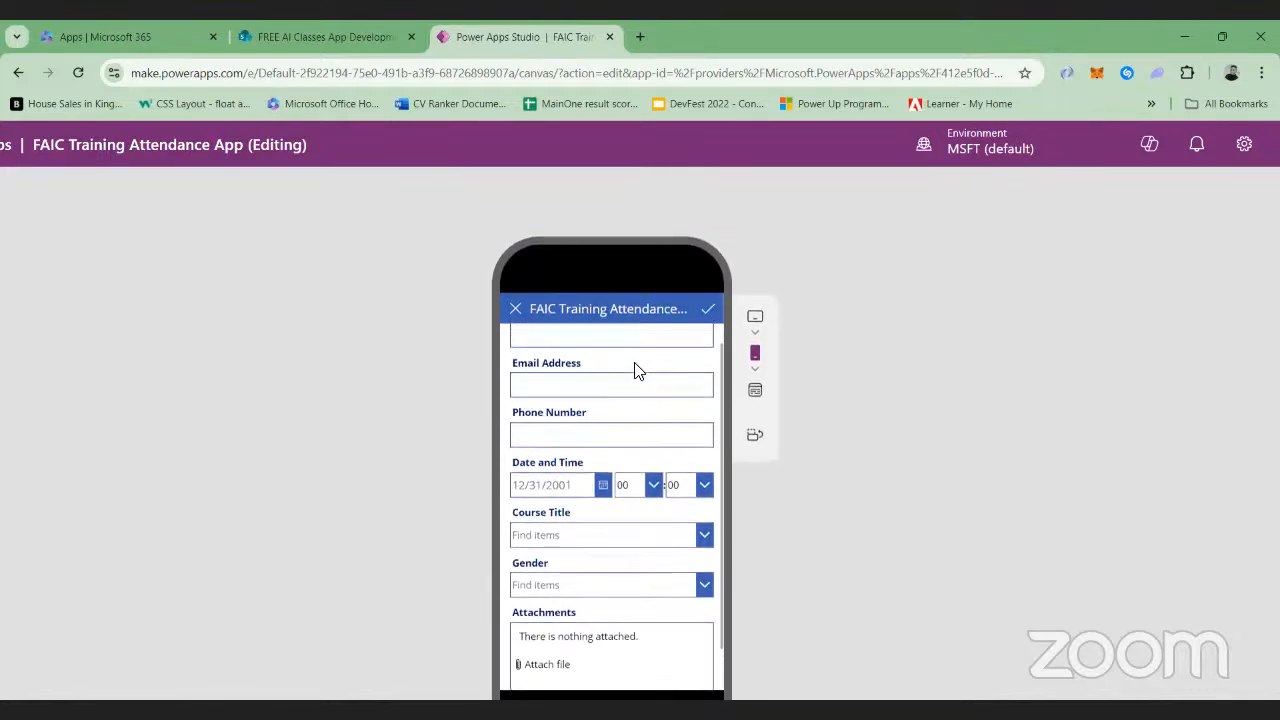
scroll(636, 366, "up", 1)
scroll(636, 394, "down", 2)
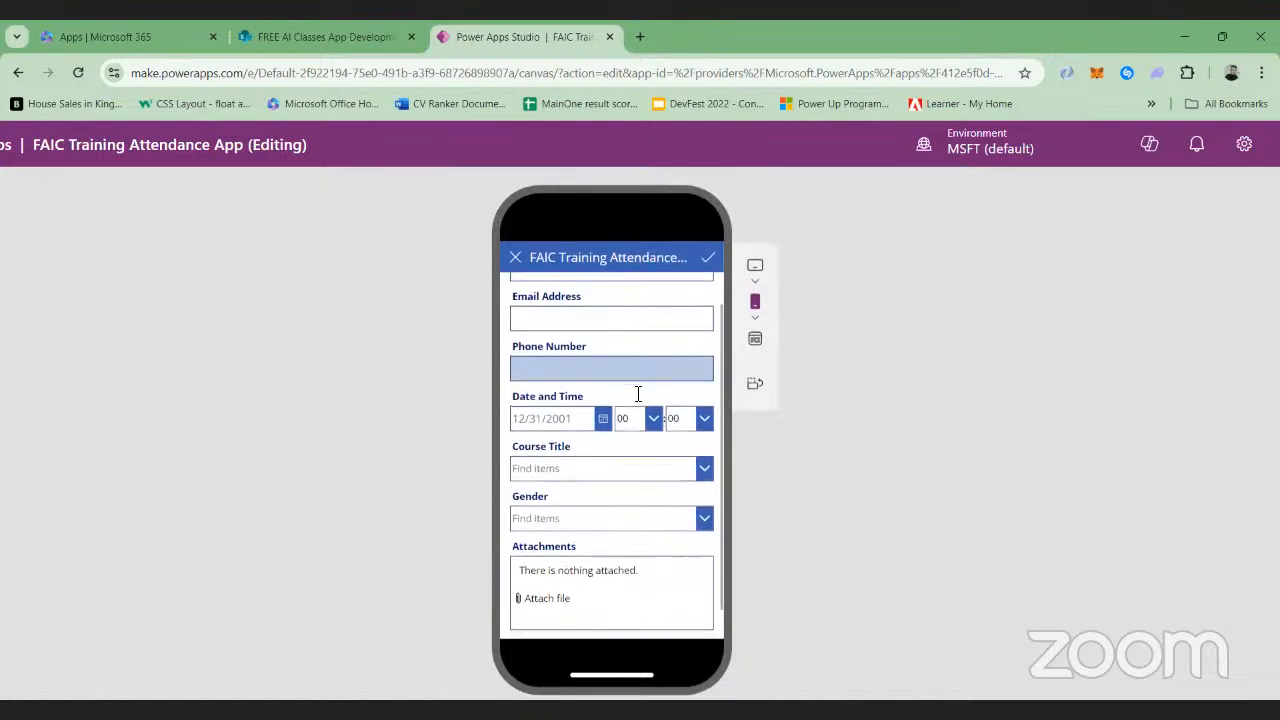
scroll(638, 394, "down", 1)
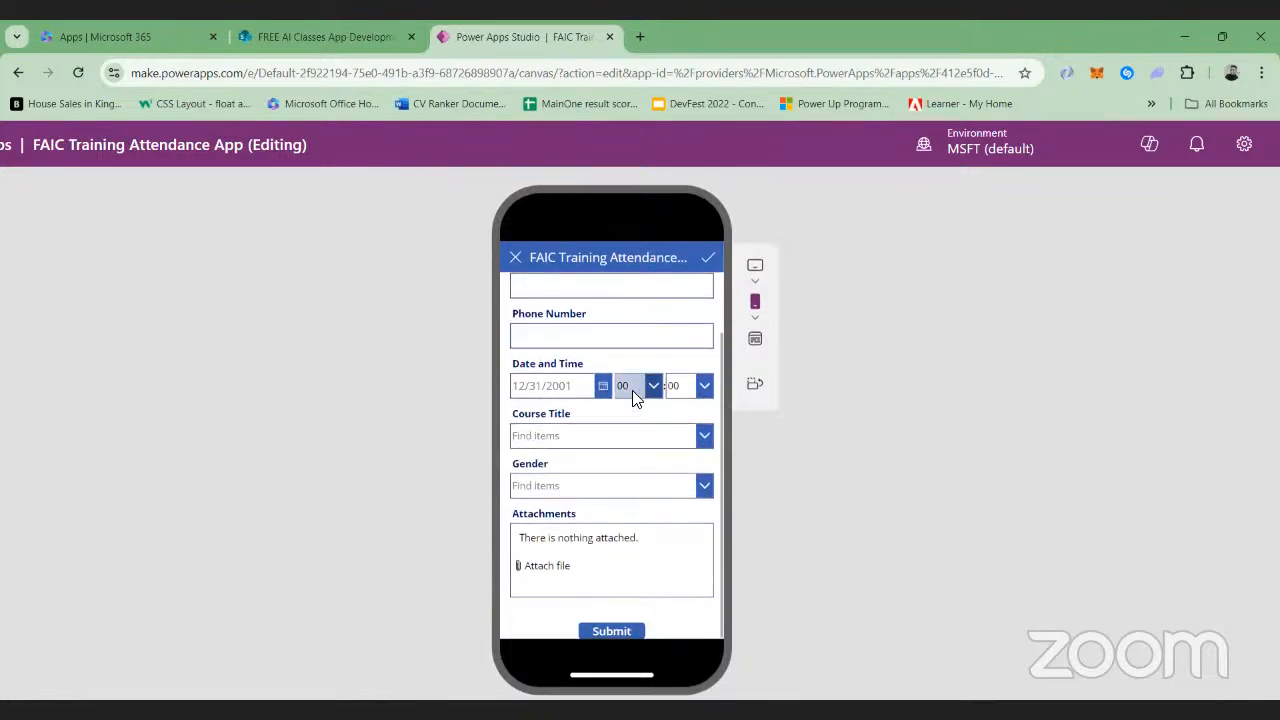
scroll(632, 390, "down", 2)
View the Course Title and Gender choices in the attendance form and check the attachment and submit areas
left_click(705, 368)
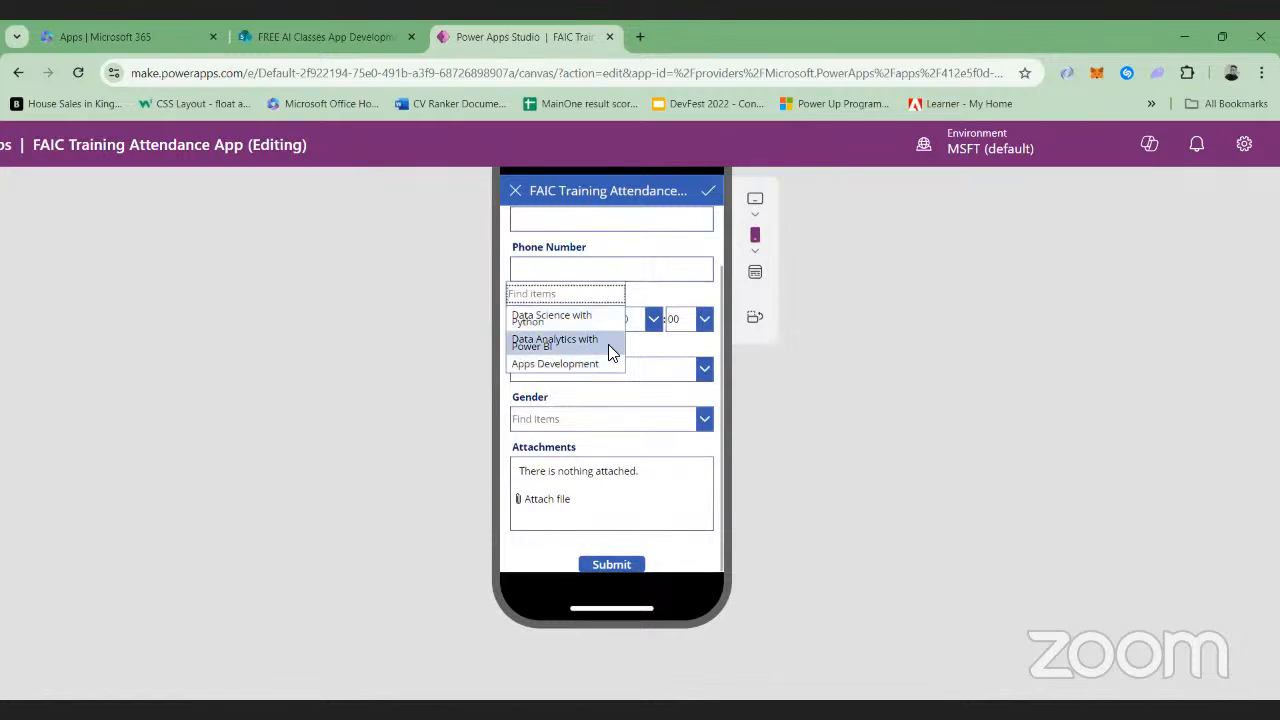
left_click(704, 418)
scroll(703, 420, "down", 1)
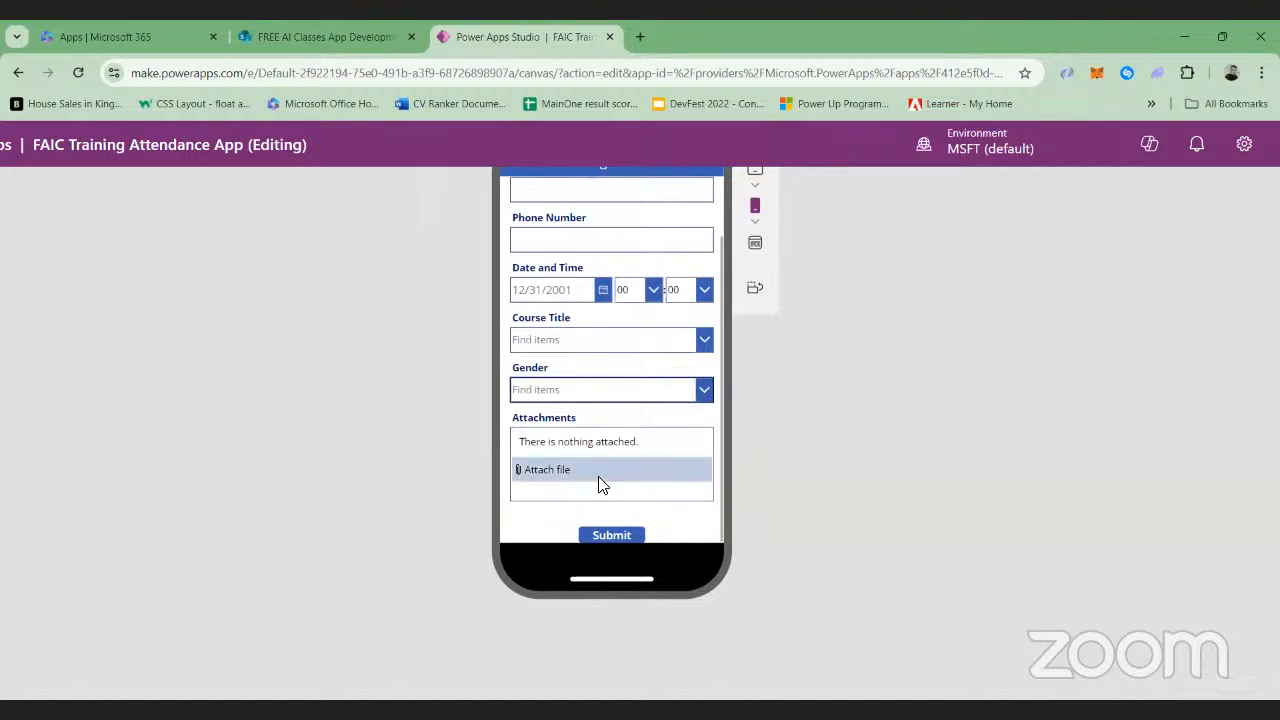
scroll(618, 453, "up", 1)
scroll(618, 453, "up", 1)
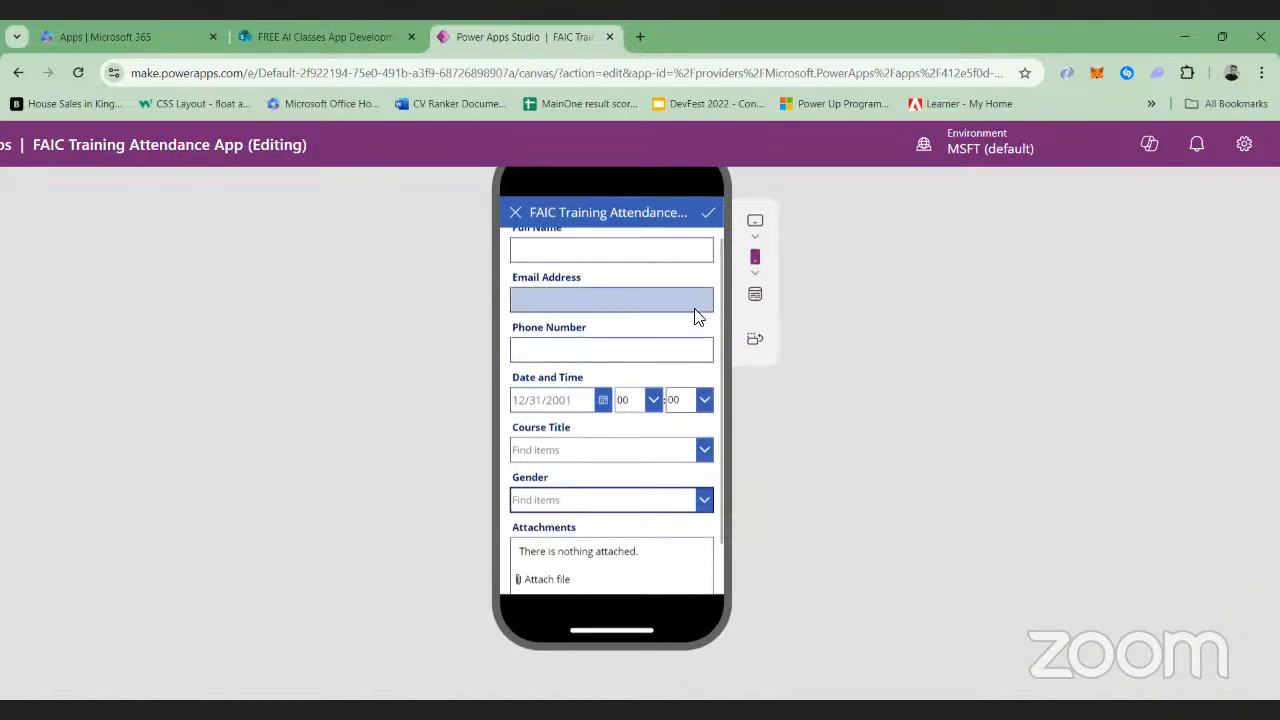
scroll(698, 317, "up", 1)
scroll(698, 317, "down", 2)
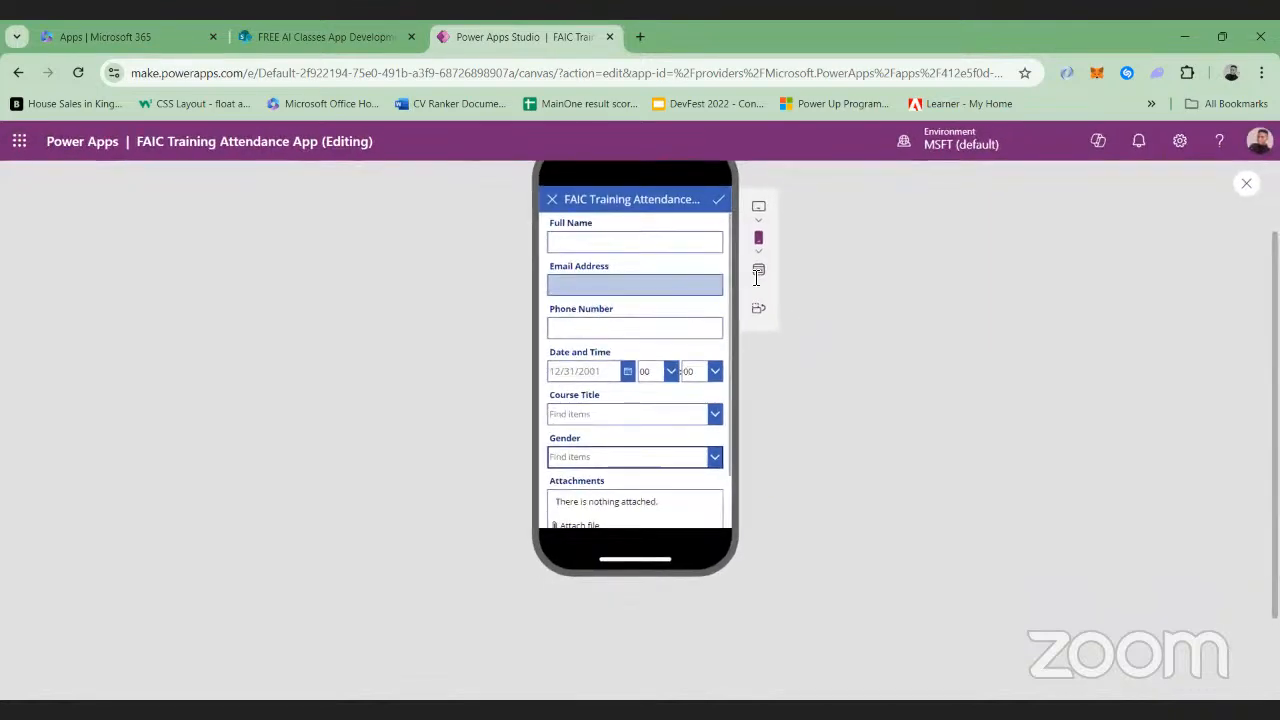
Close the app preview and leave the attendance app's editor
left_click(1248, 188)
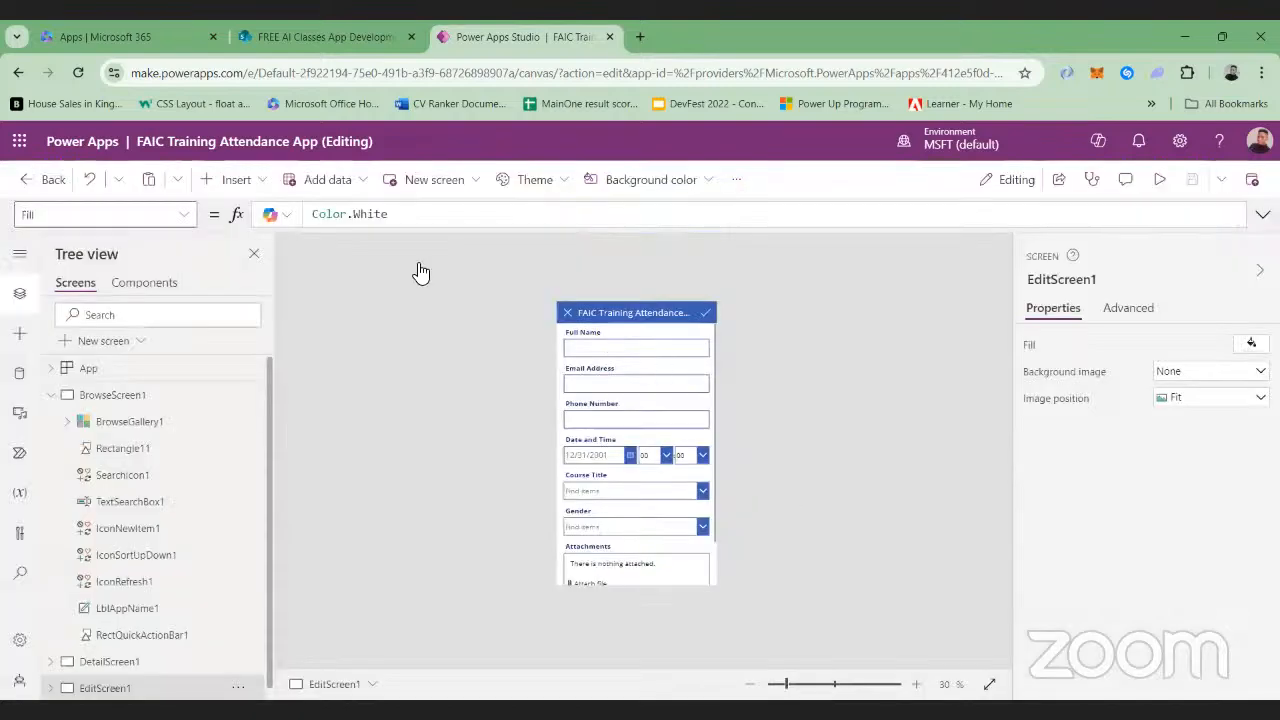
left_click(63, 168)
left_click(695, 481)
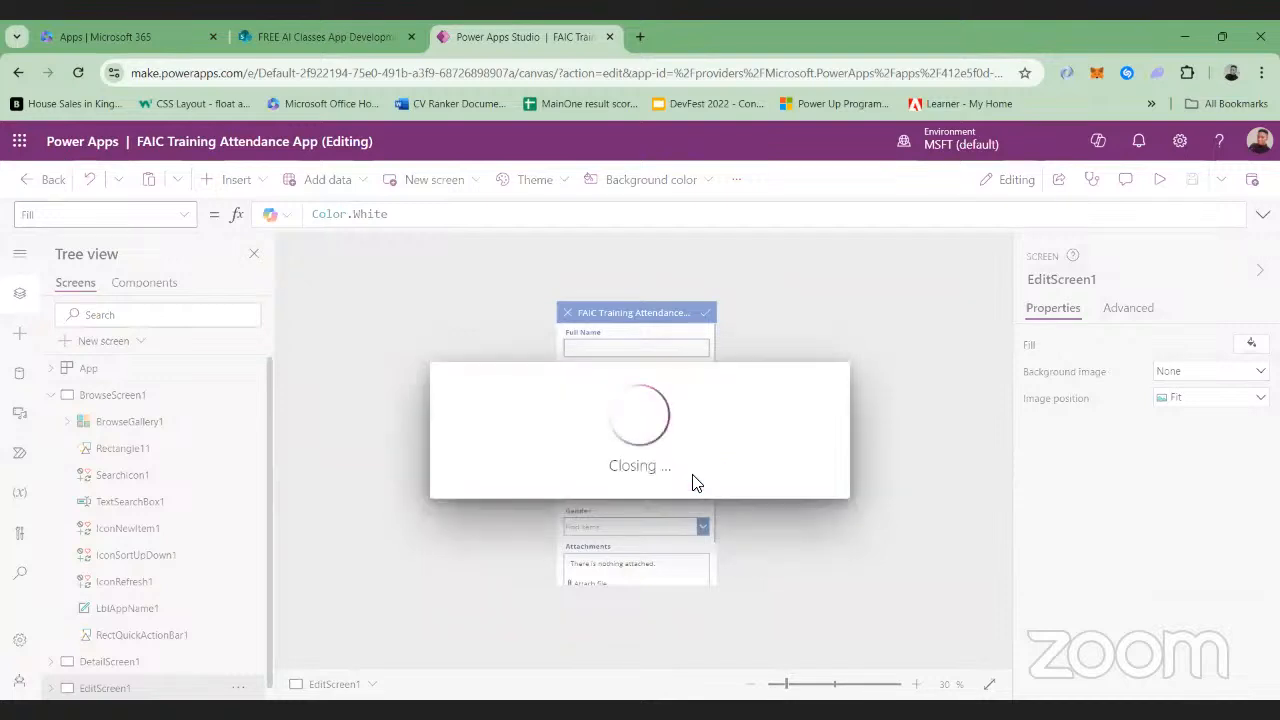
Switch to the SharePoint site and start a blank list named "HR Leave Request Trackers"
left_click(352, 38)
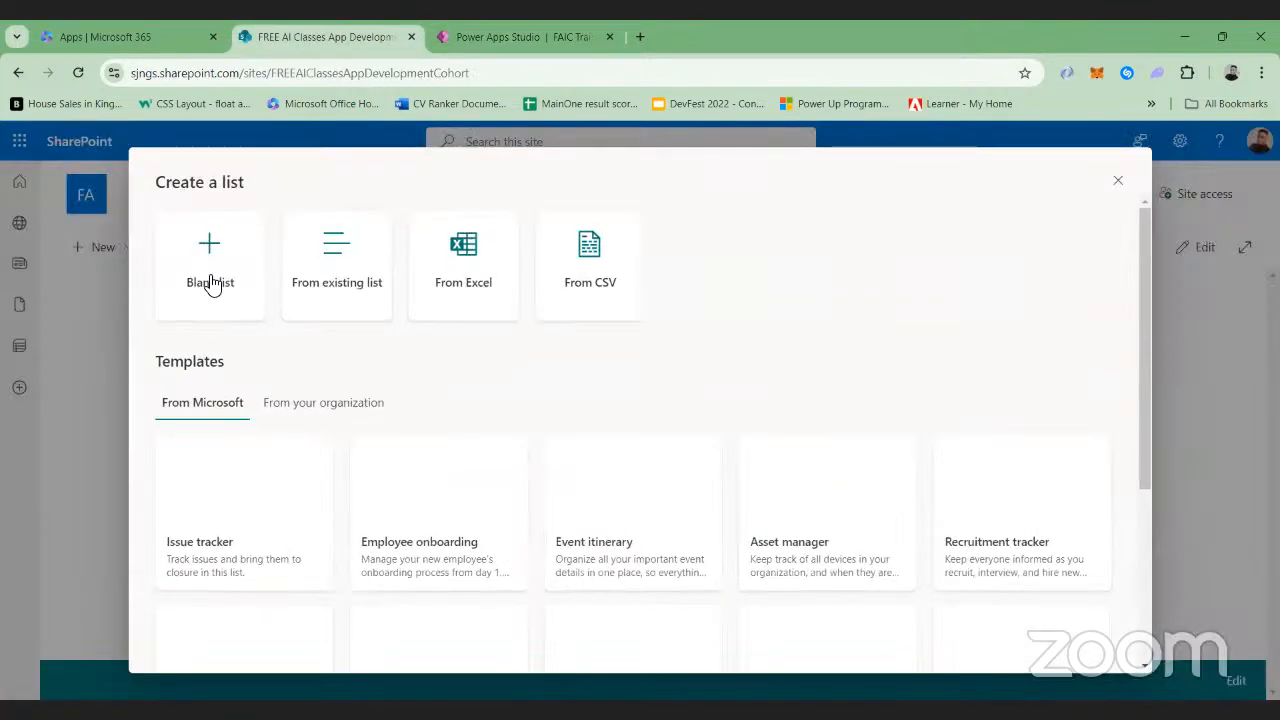
left_click(210, 283)
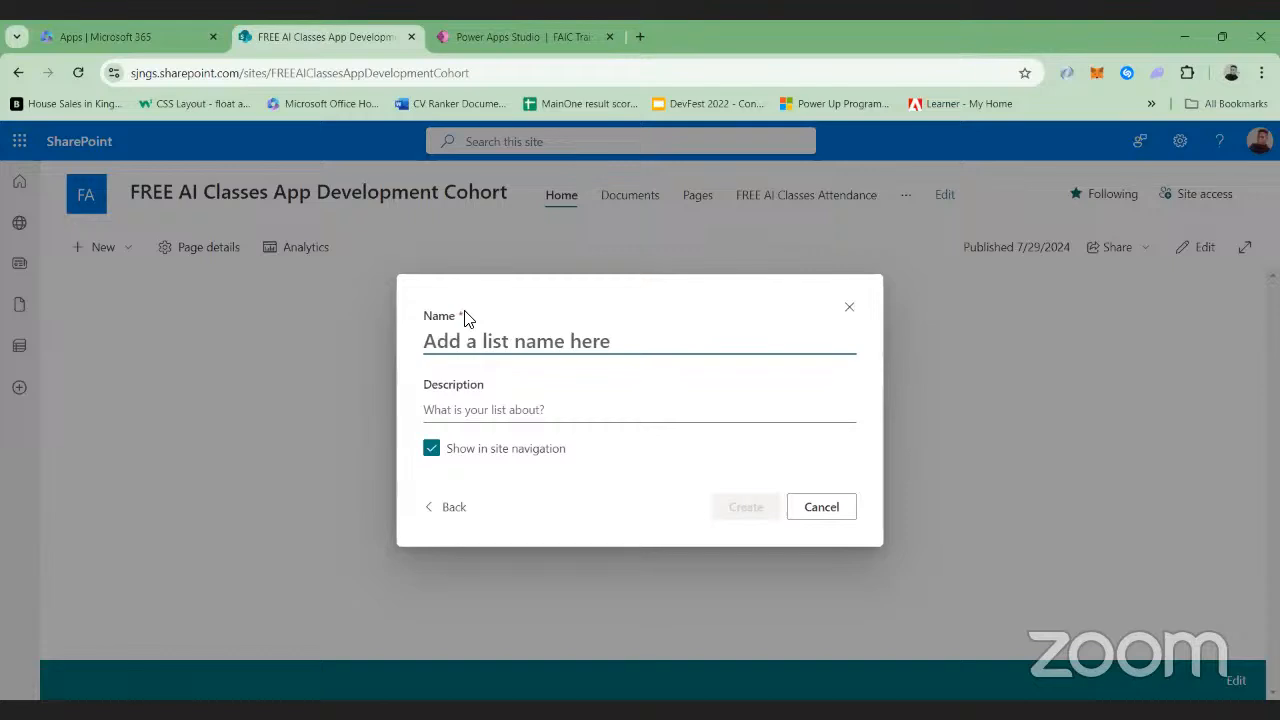
type("HR")
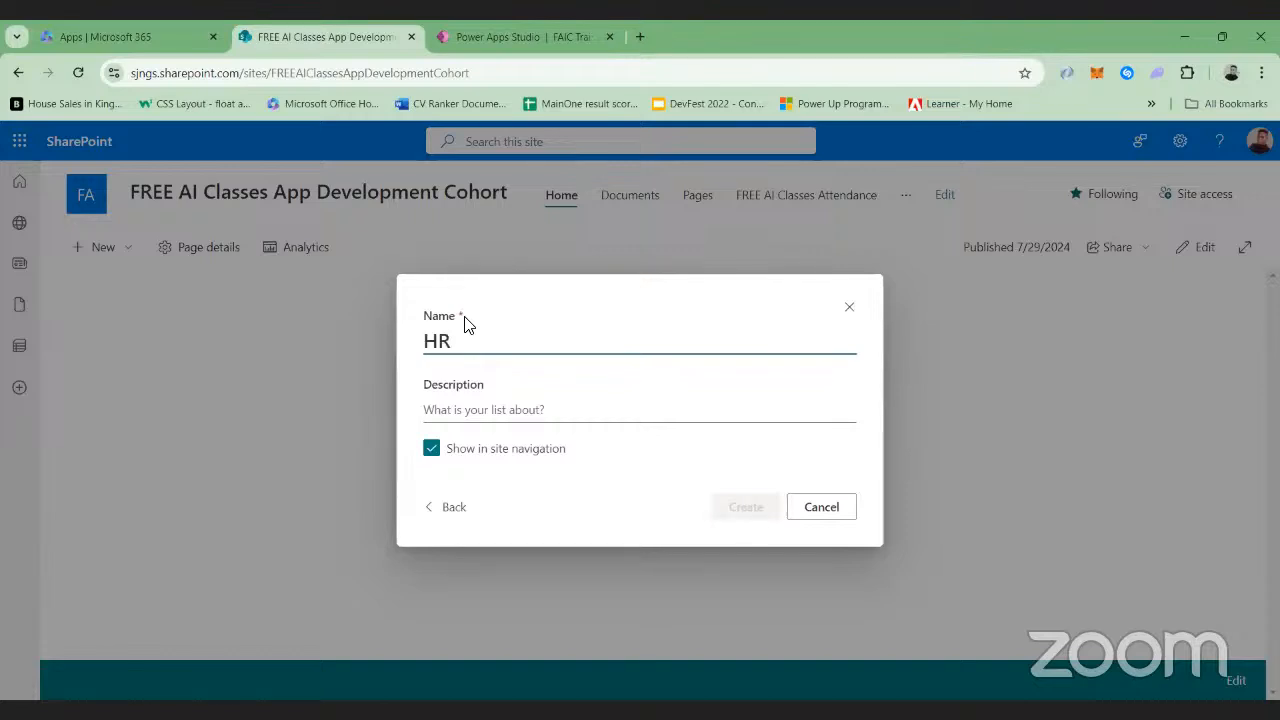
type(" Leave ")
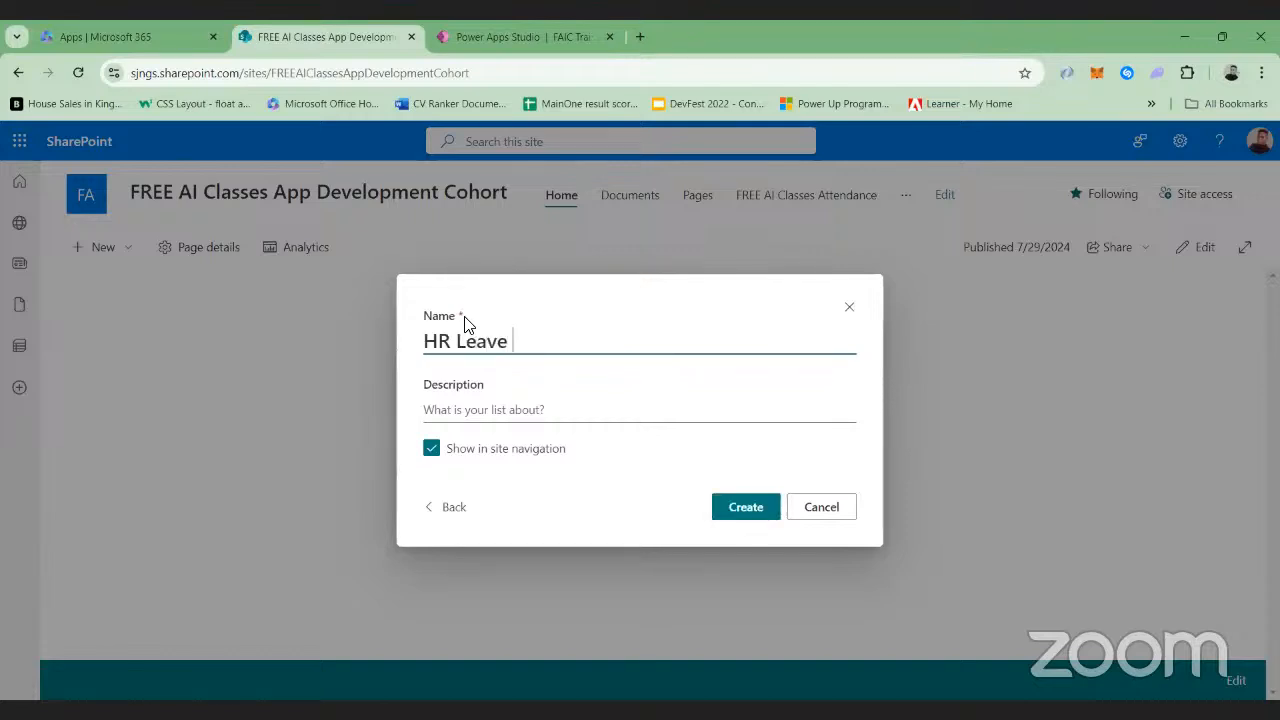
type("Request Tr")
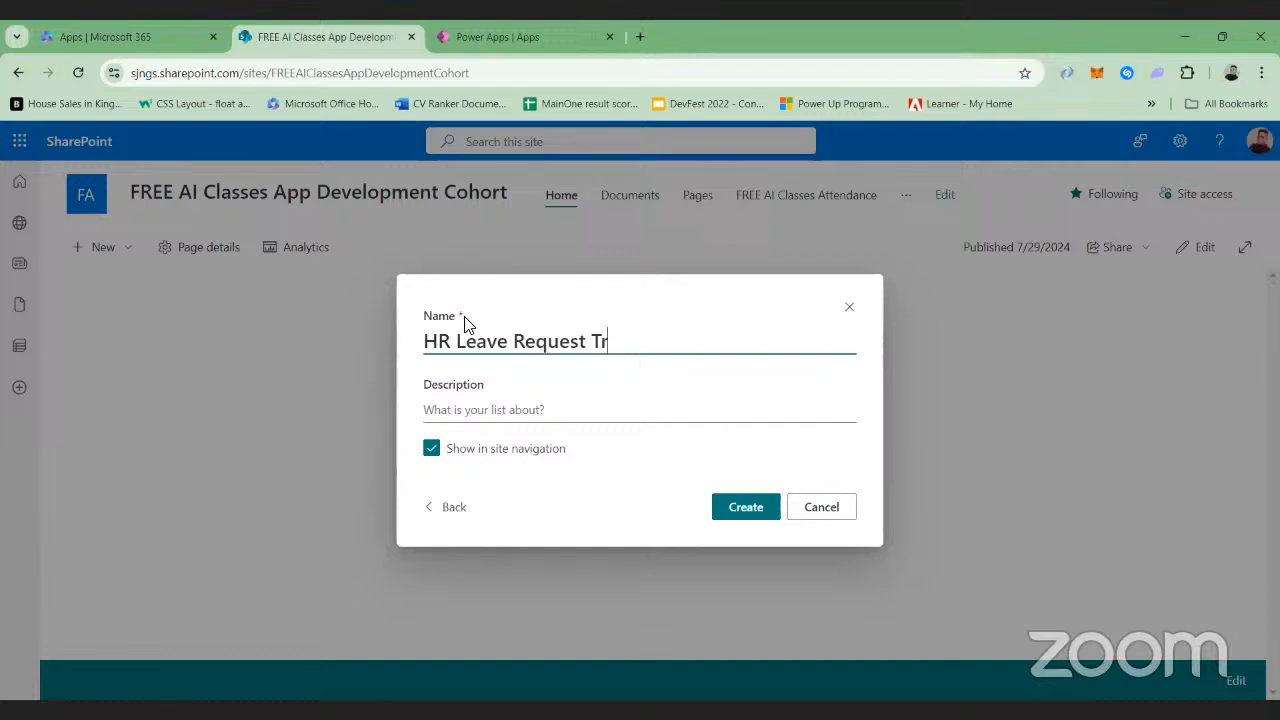
type("ackers")
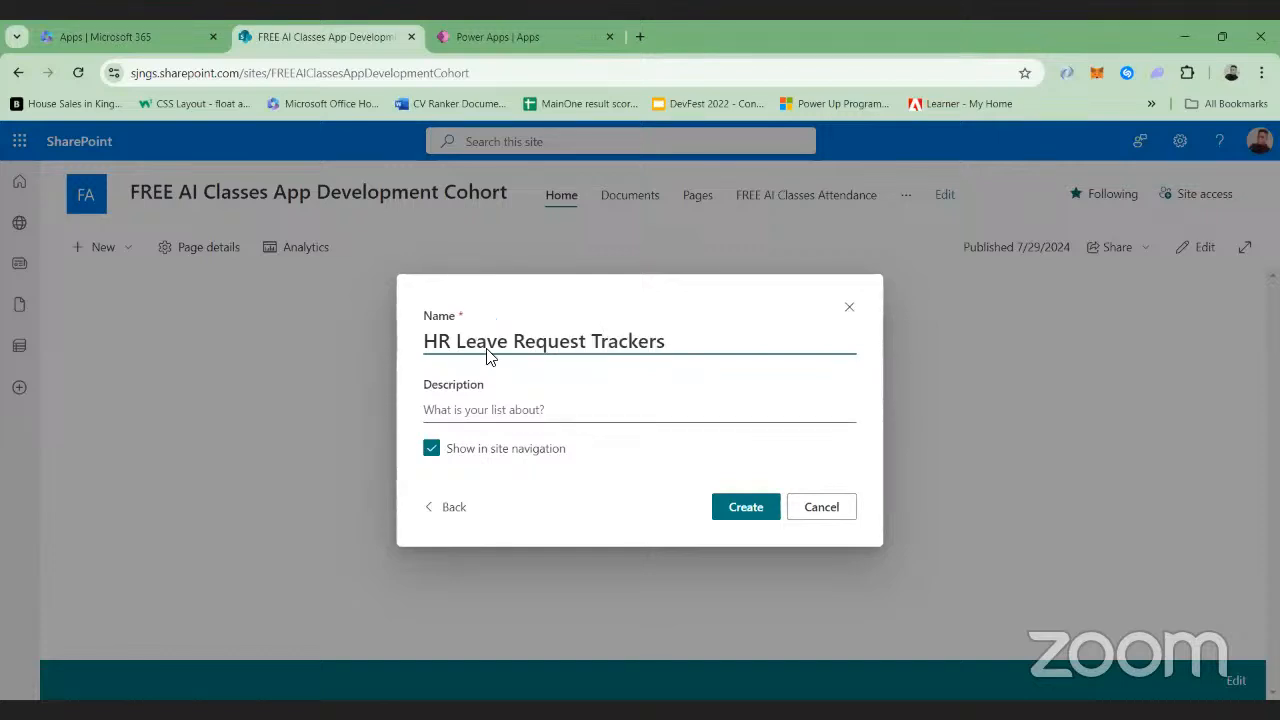
Describe the list as "This application allows a staff to make a request and it will also help the HR to track the leave requests" and create it
key("Tab")
type("Thi")
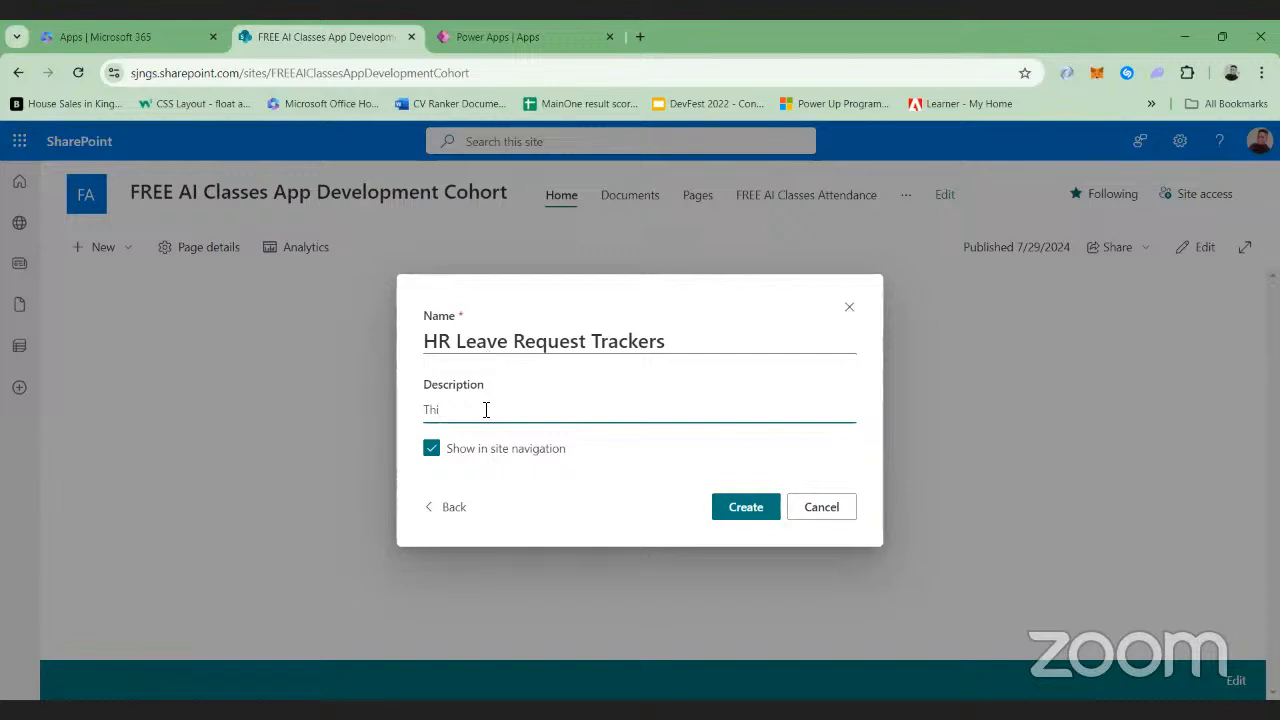
type("s applic")
key("BackSpace")
type("ication allows a staff to make ")
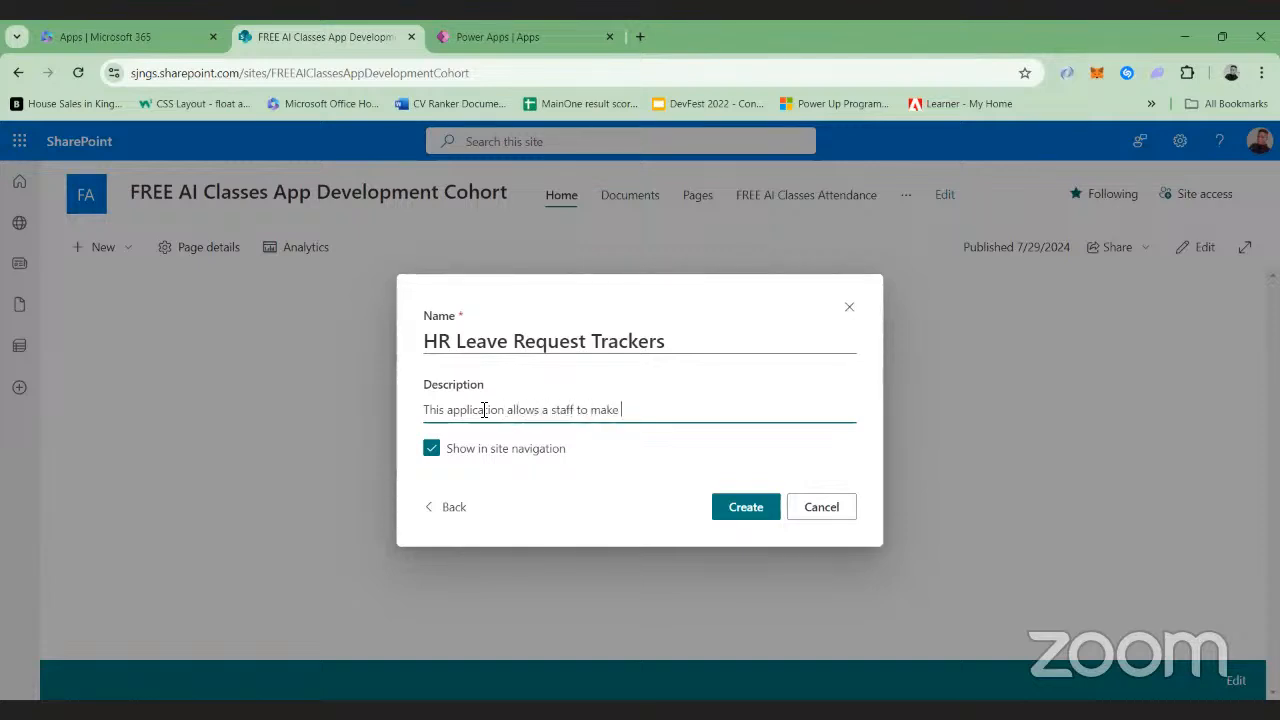
type("a request and it also a")
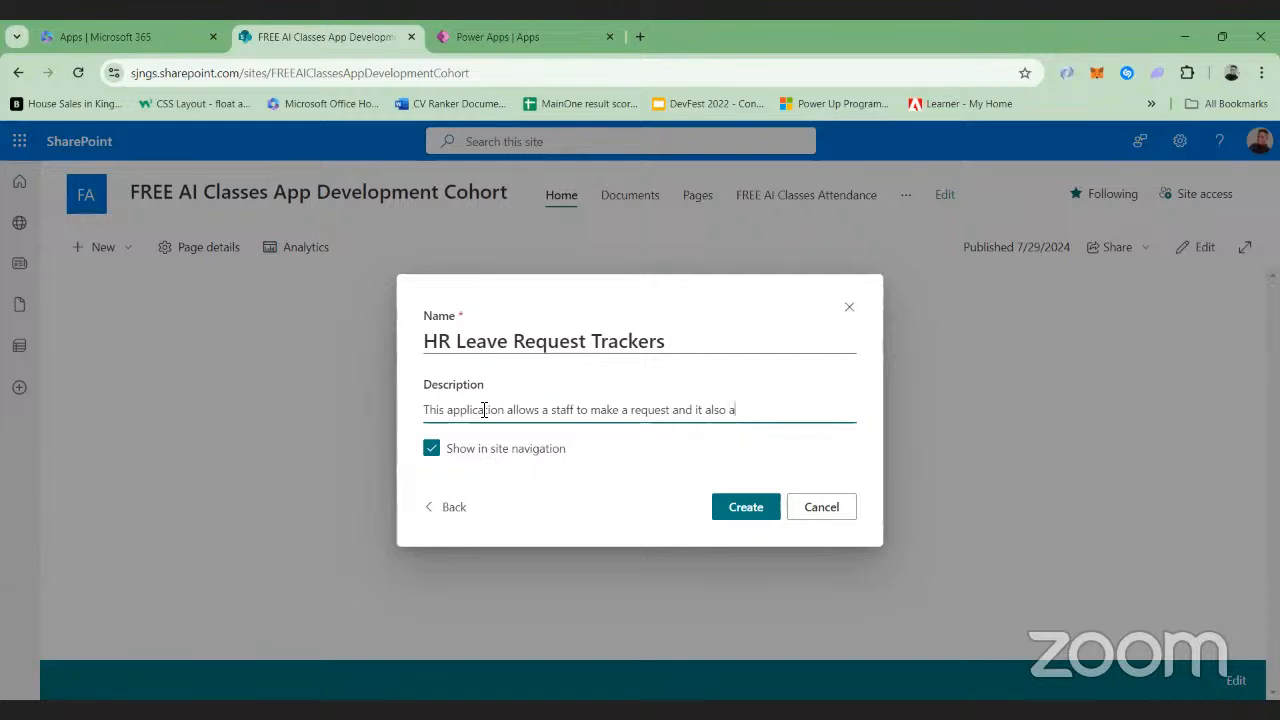
type("l")
key("BackSpace")
key("BackSpace")
key("BackSpace")
key("BackSpace")
key("BackSpace")
type("will also help the ")
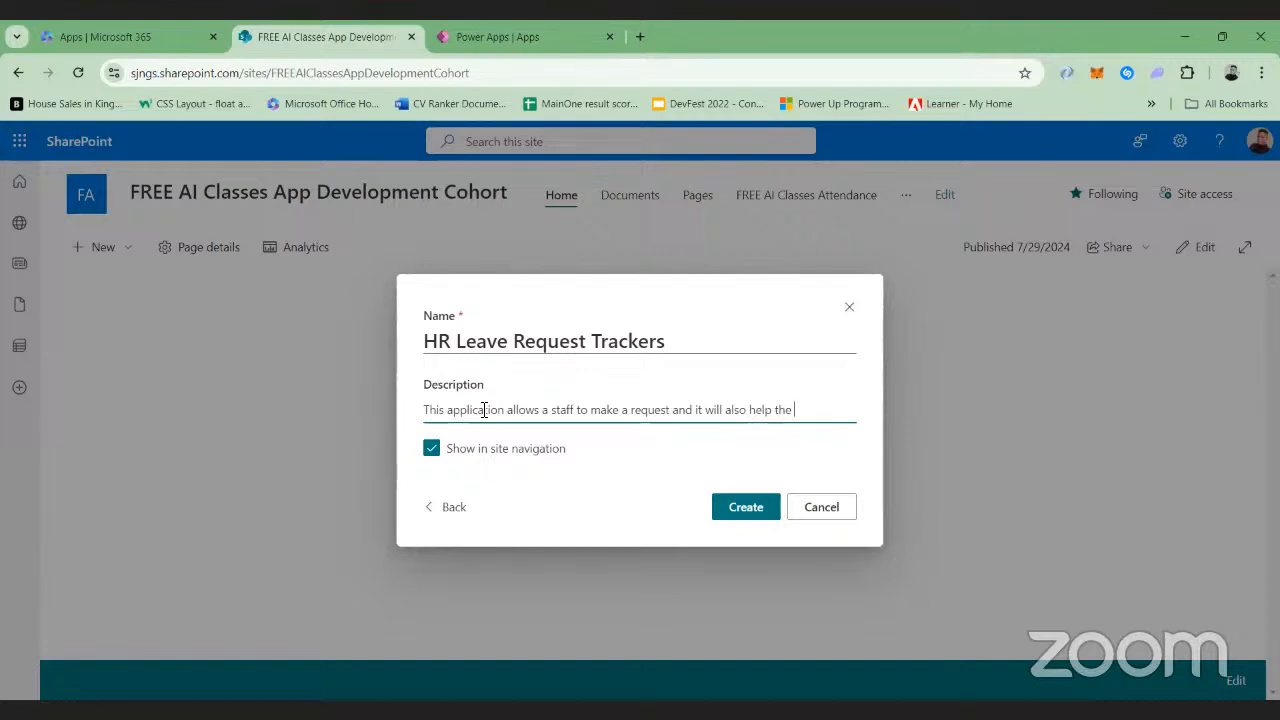
type("HR to tra")
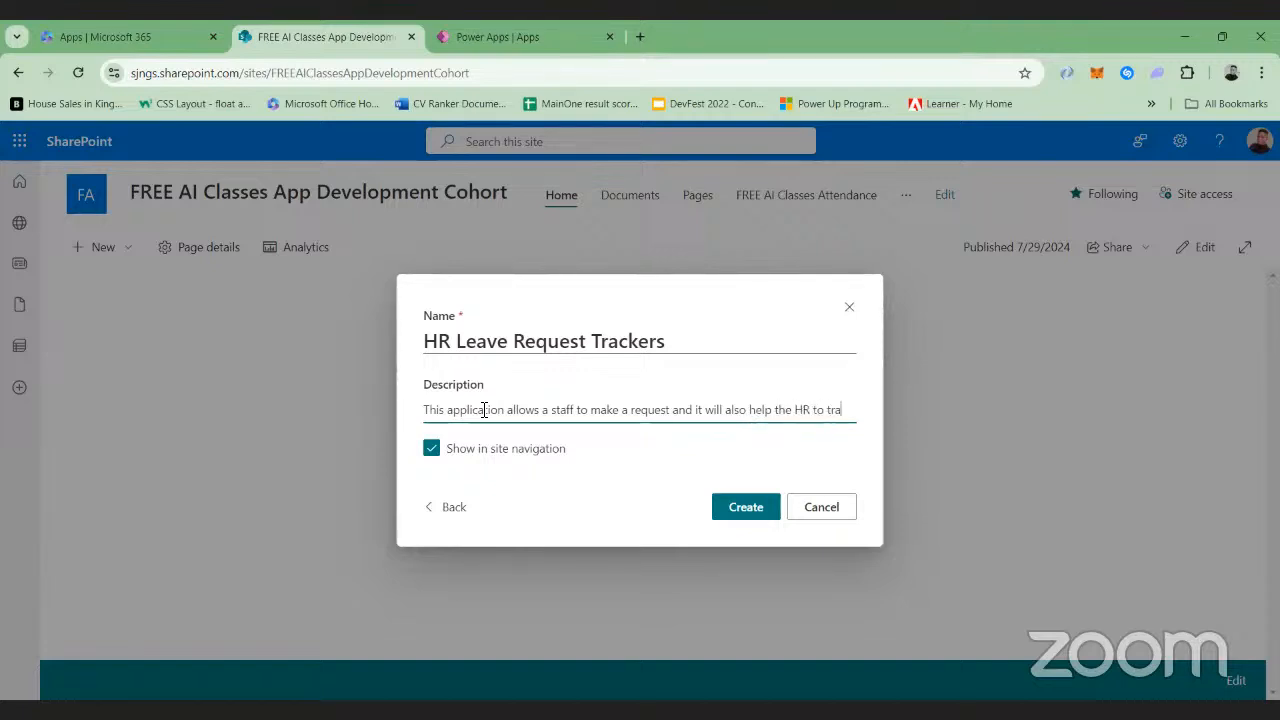
type("ck the")
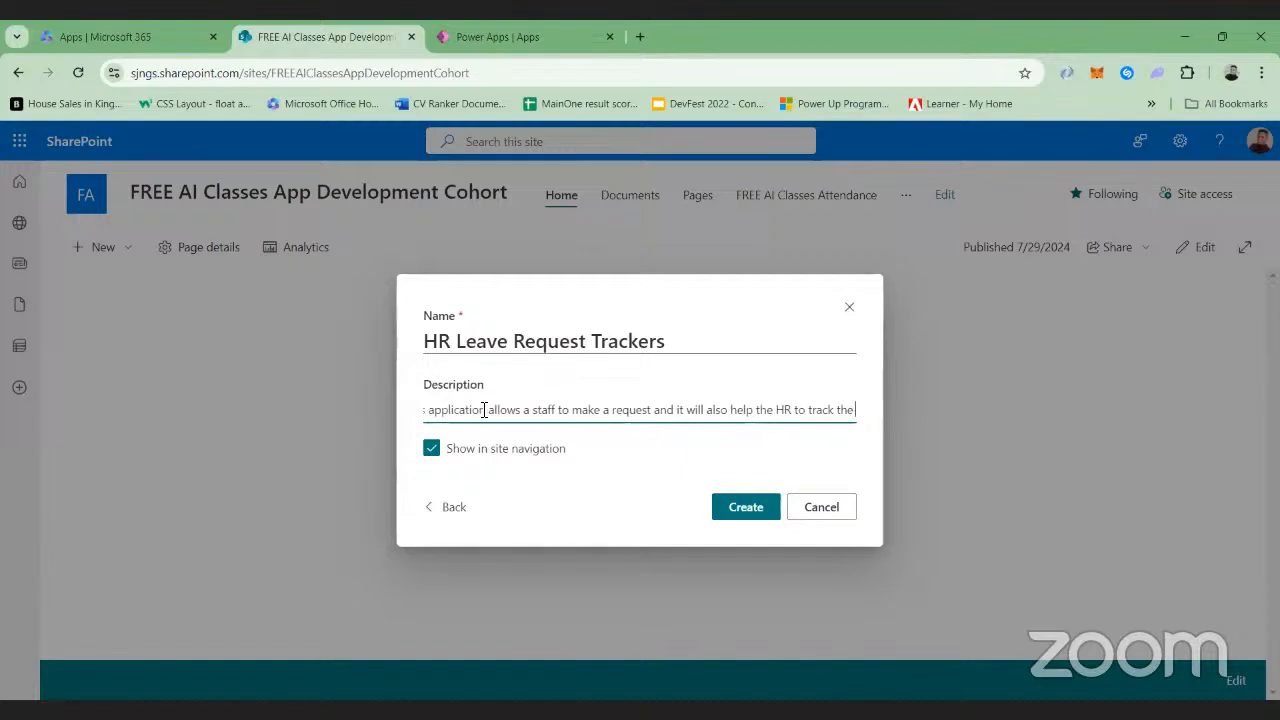
type(" leave requets")
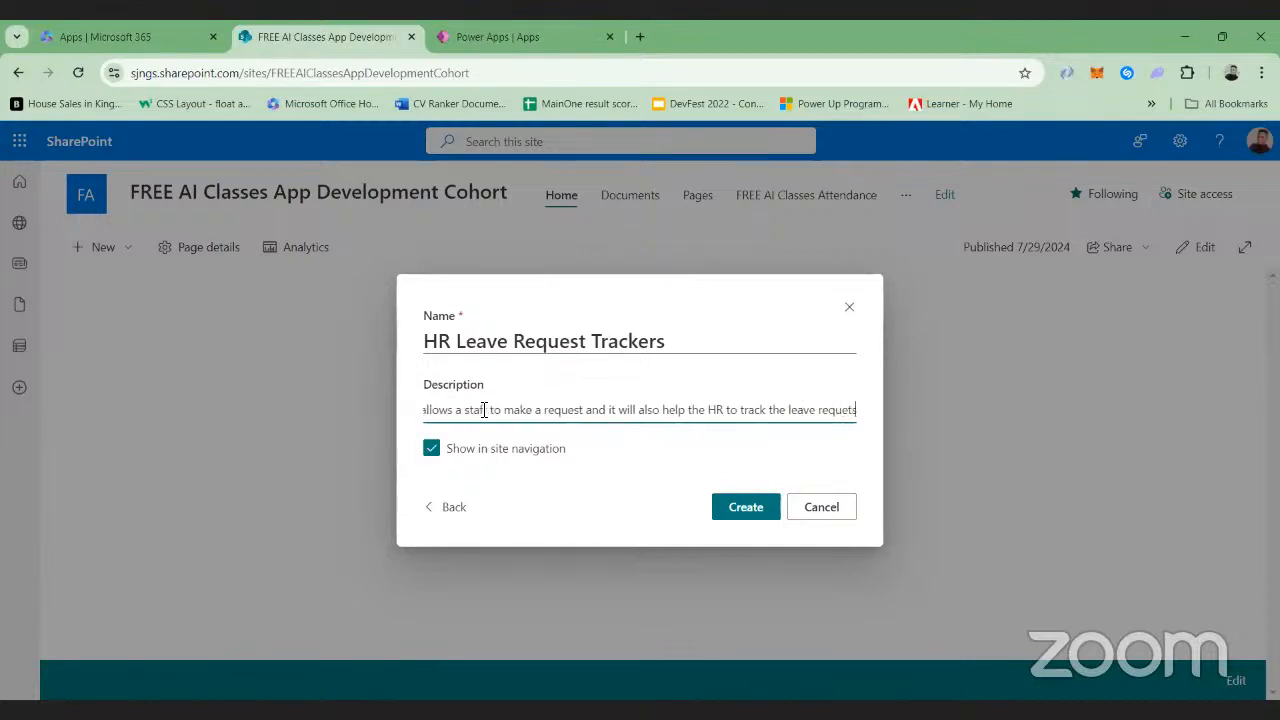
left_click(484, 410)
type("f")
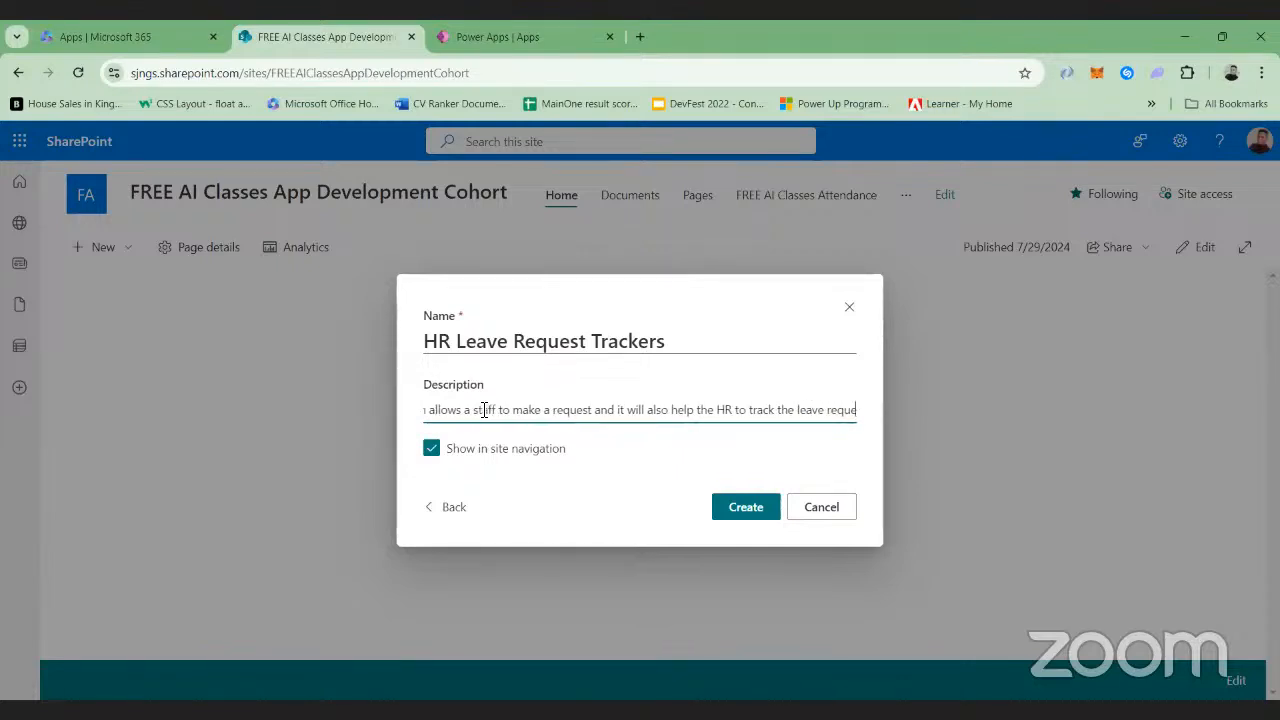
type("st")
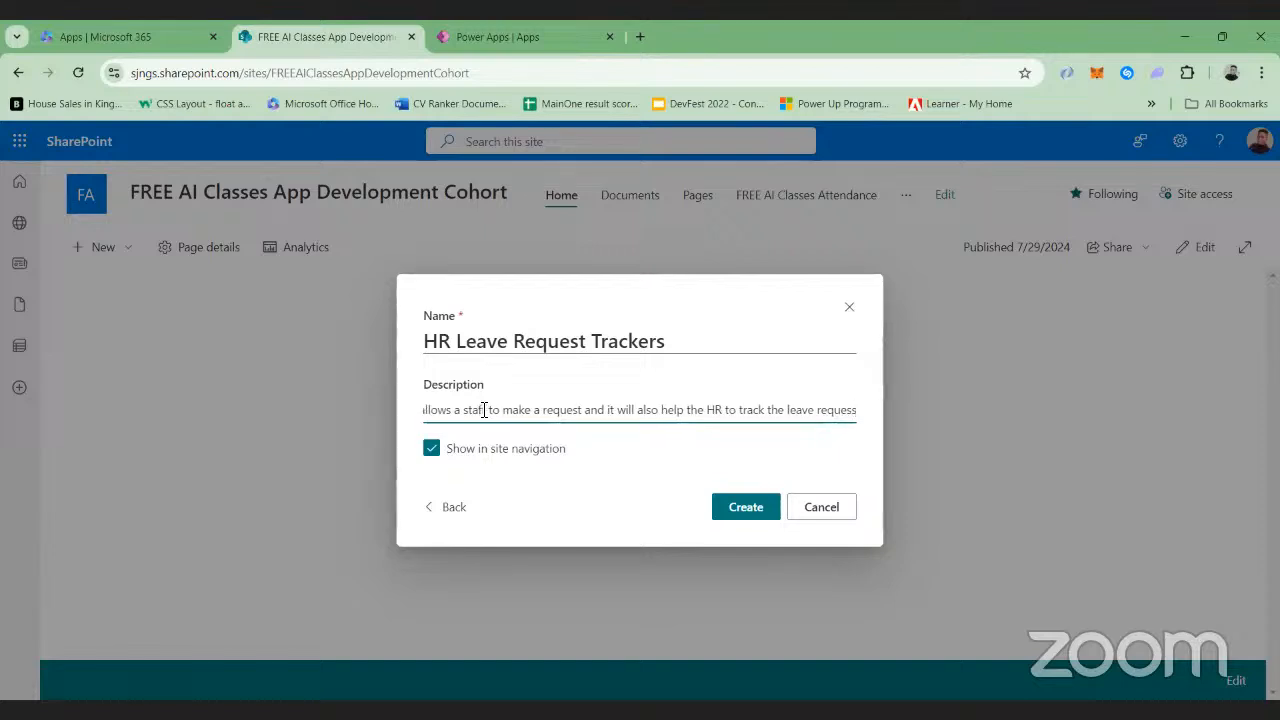
type("s")
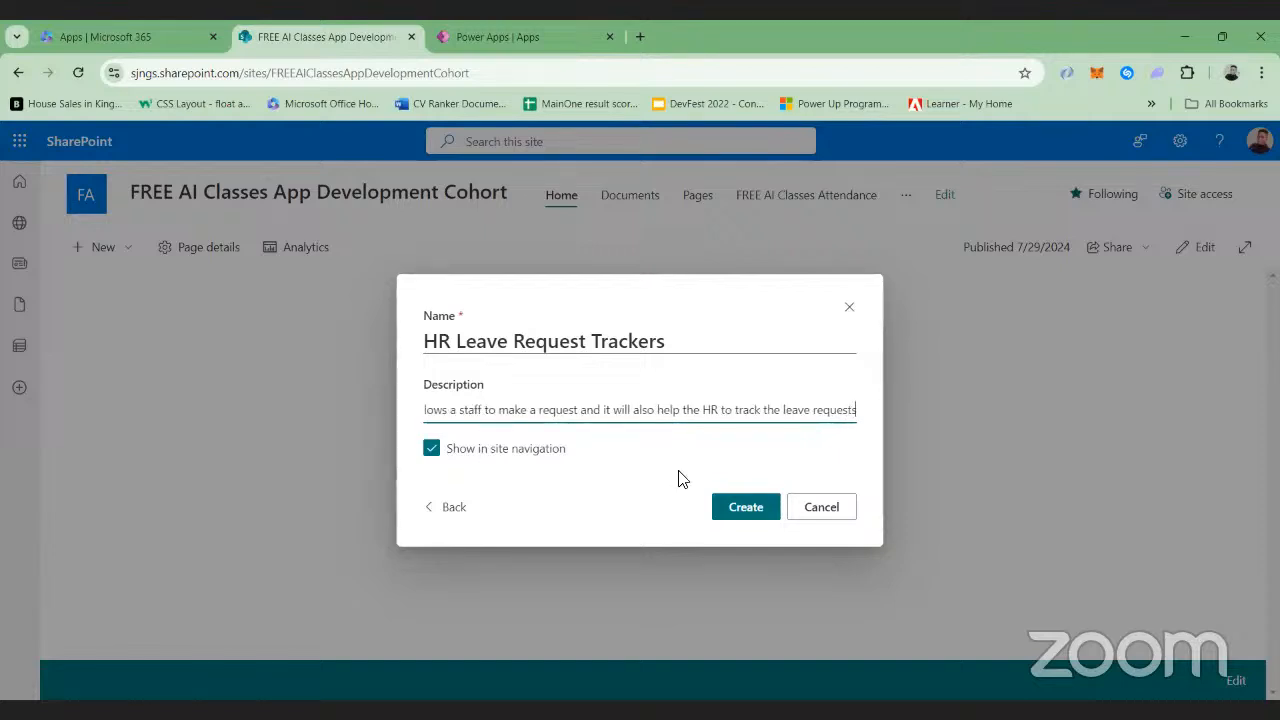
left_click(728, 507)
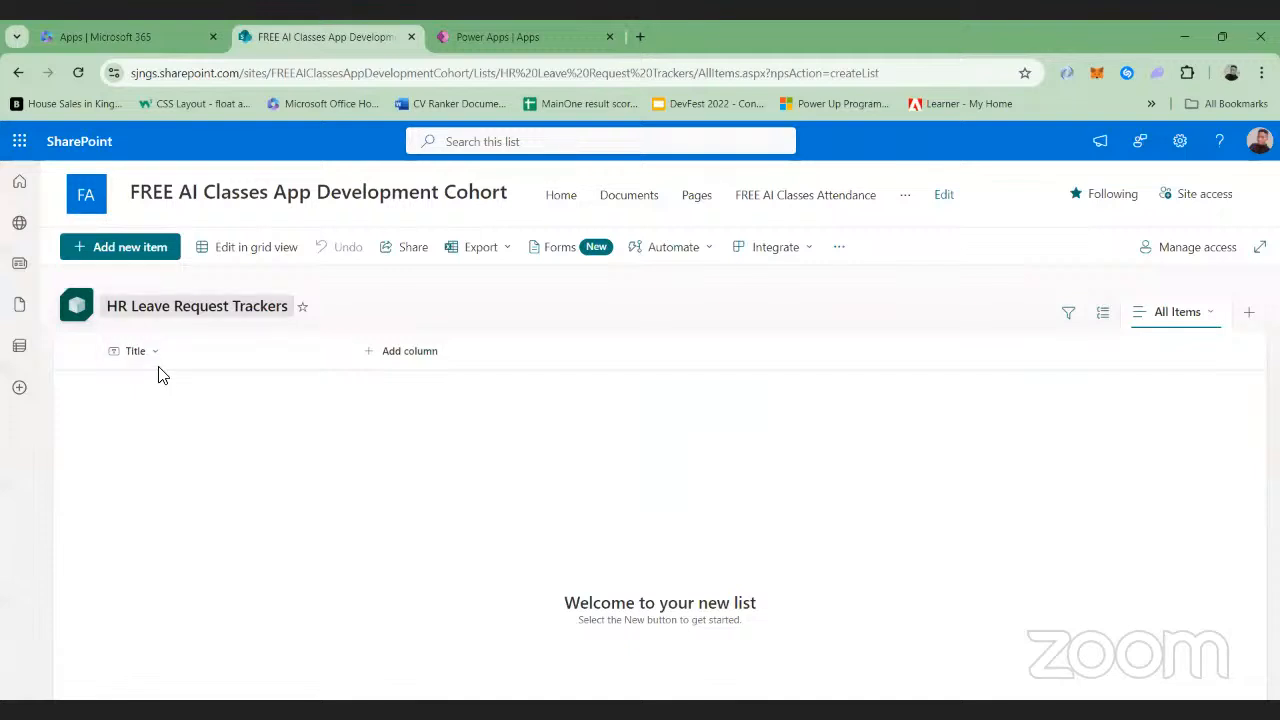
Switch to Power Apps and change the environment to the Dataverse environment named after its owner
left_click(452, 42)
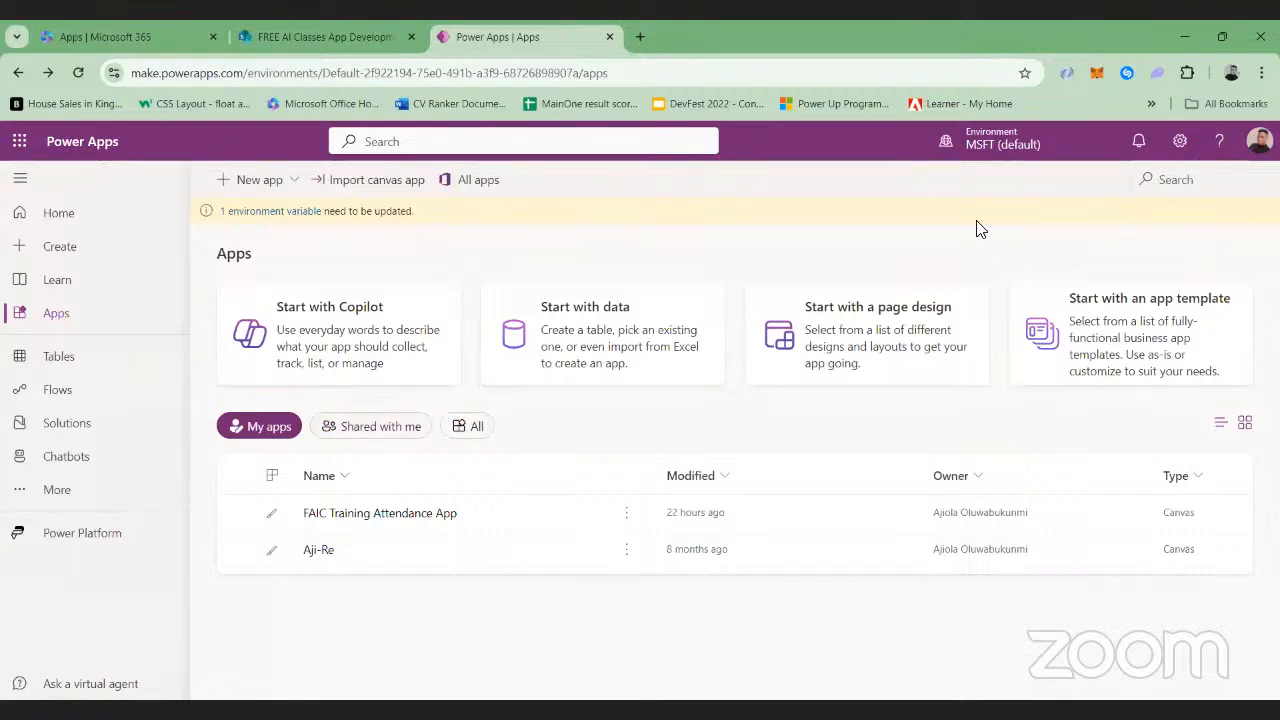
left_click(1022, 143)
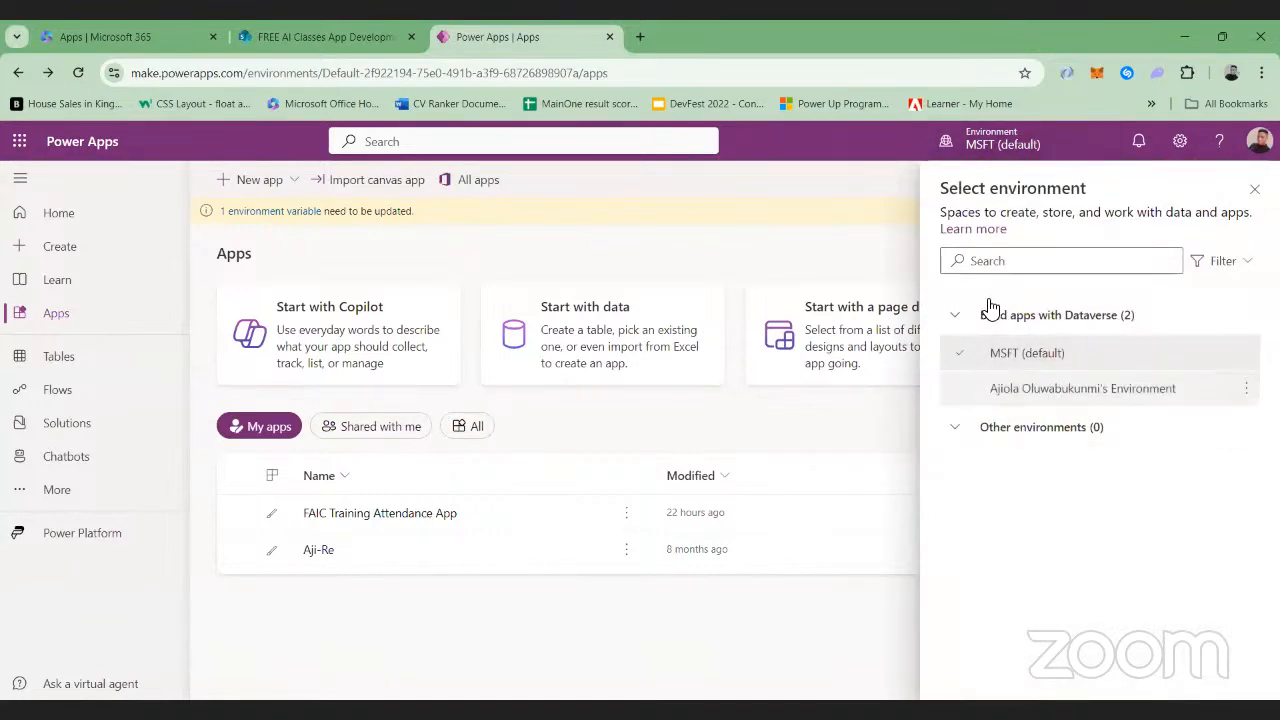
left_click(988, 398)
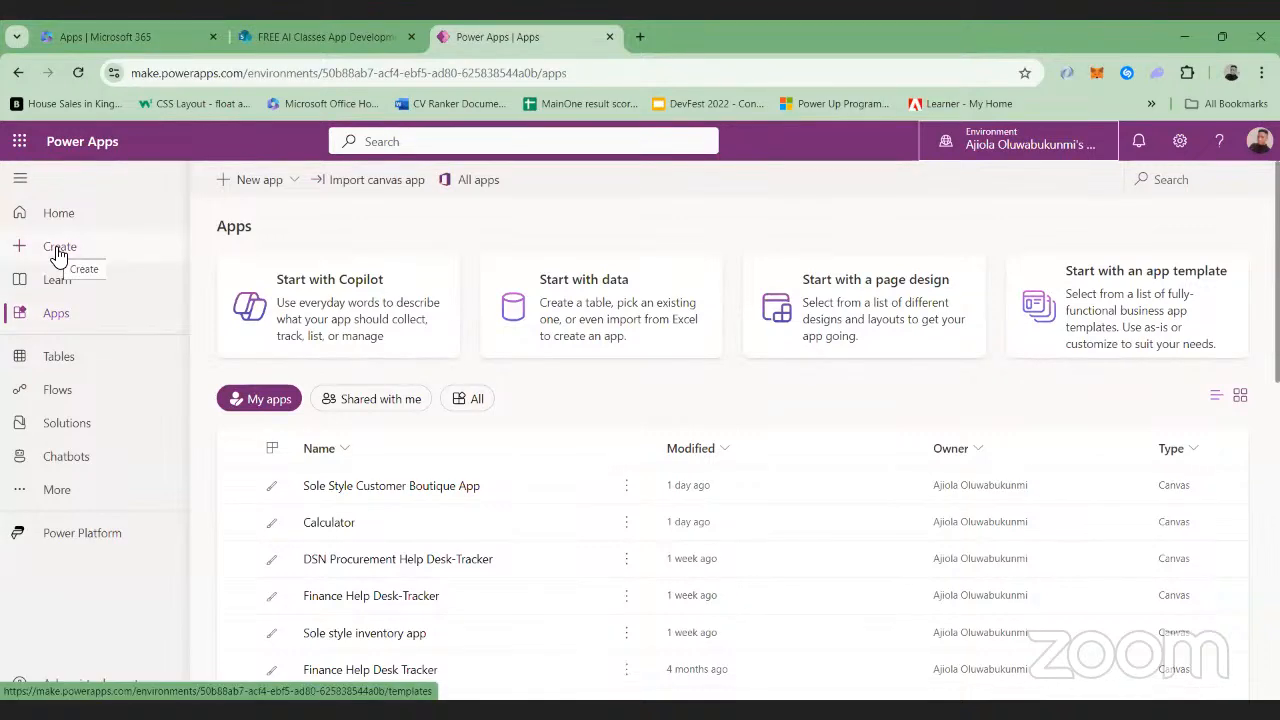
Return to the SharePoint list and rename its Title column as Staff ID
left_click(305, 30)
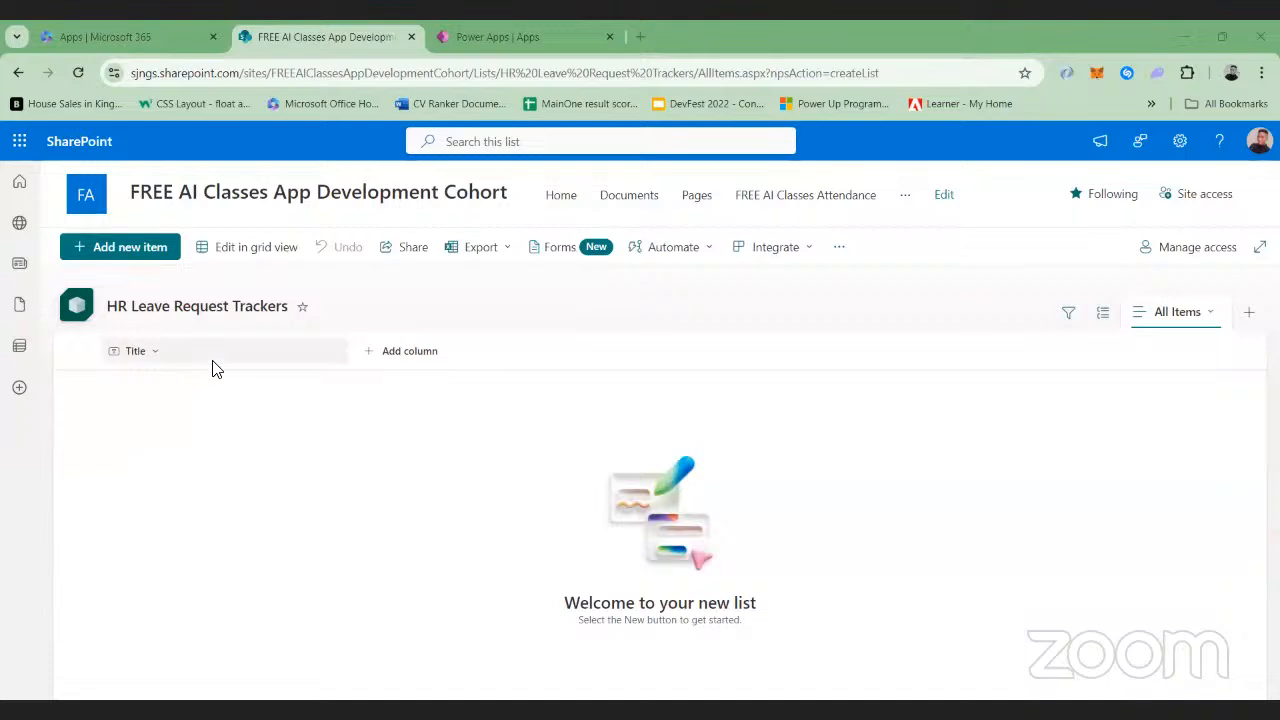
left_click(155, 356)
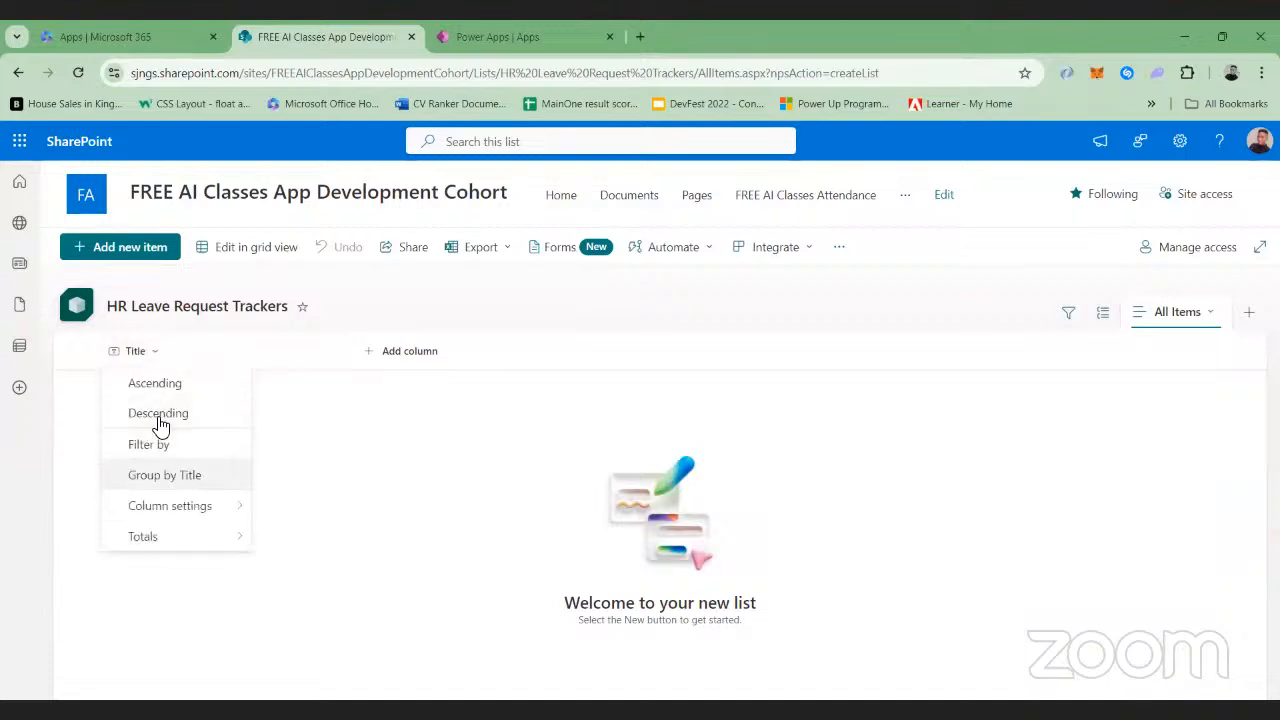
mouse_move(233, 510)
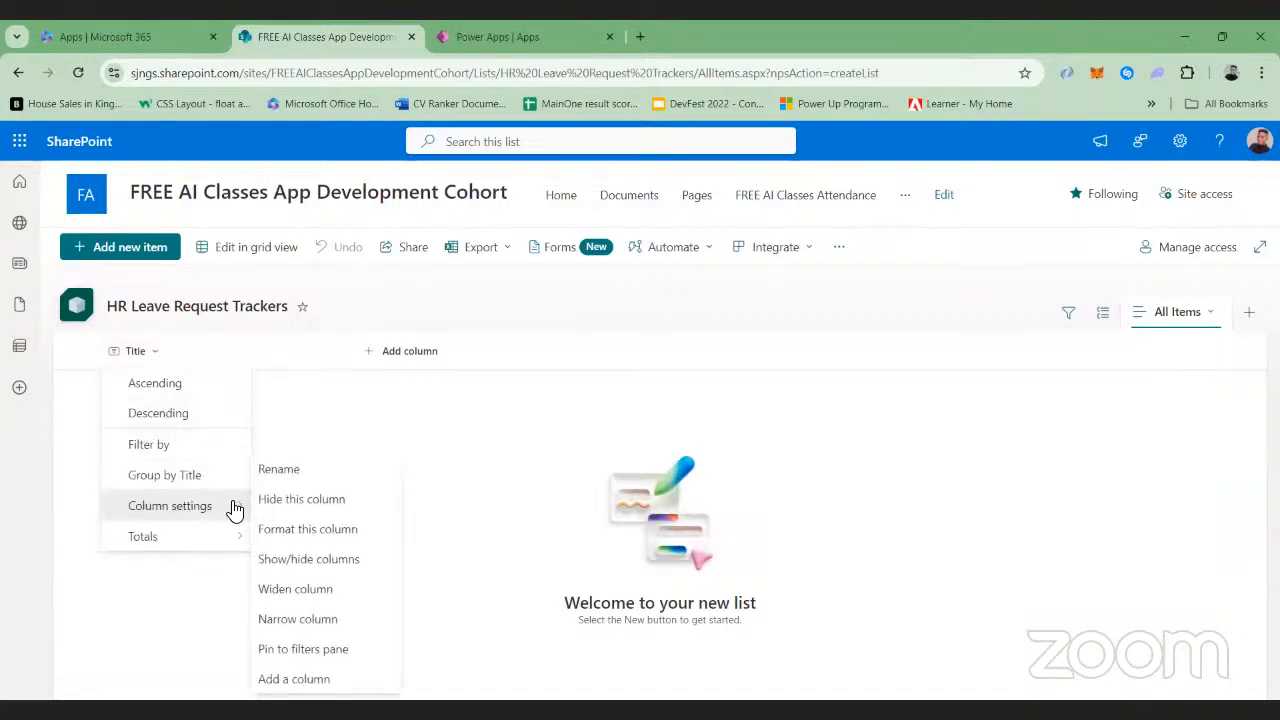
left_click(288, 466)
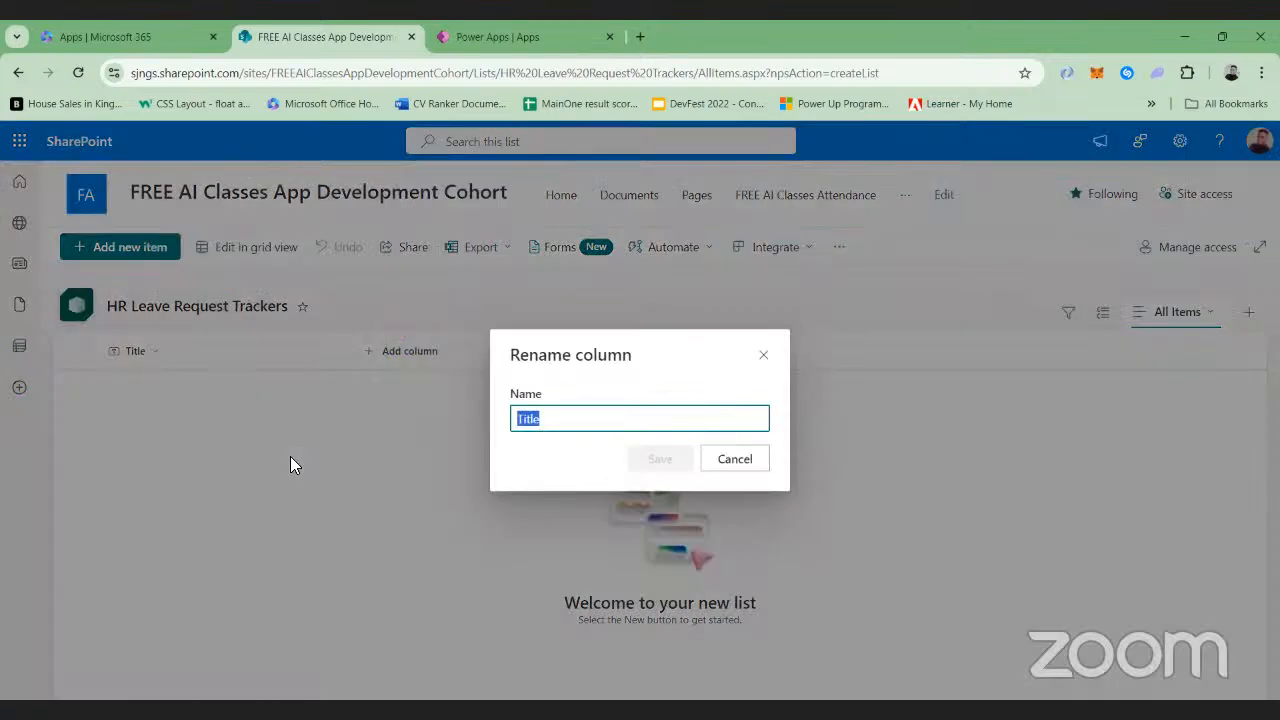
key("BackSpace")
type("Employer")
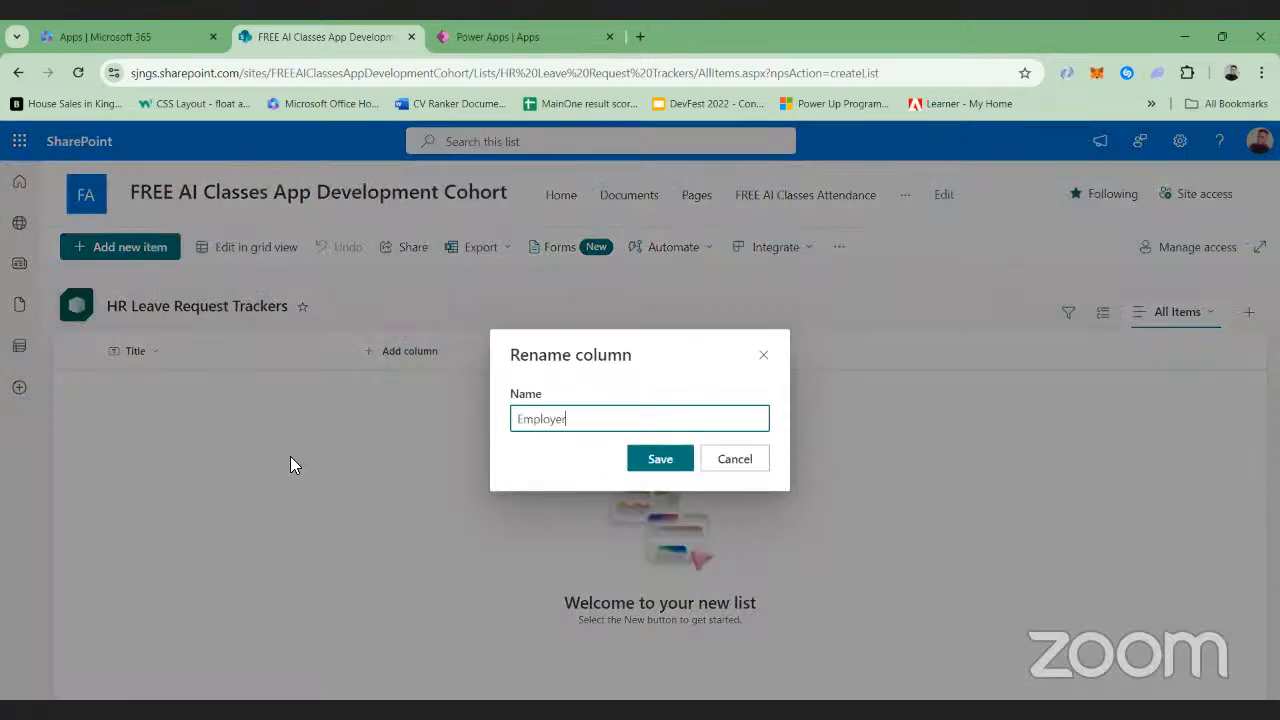
type(" IDe")
key("BackSpace")
key("BackSpace")
key("BackSpace")
key("BackSpace")
key("BackSpace")
key("BackSpace")
key("BackSpace")
key("BackSpace")
key("BackSpace")
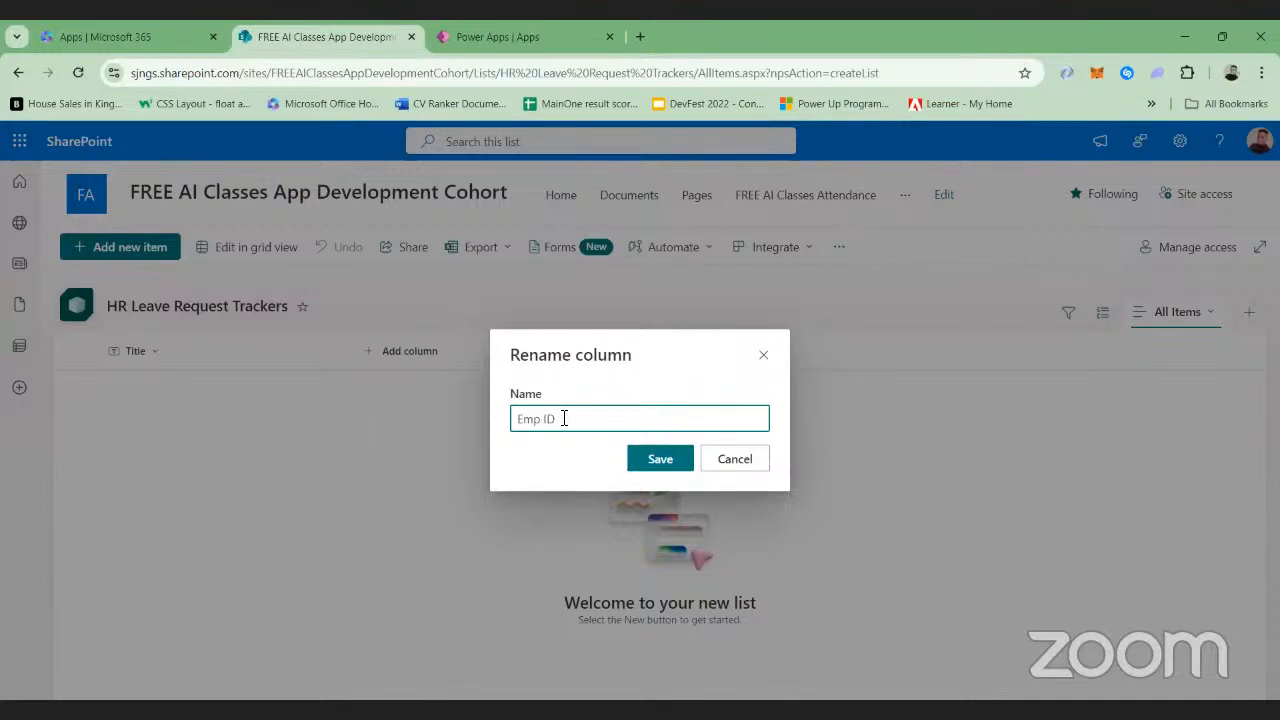
type("Staff")
key("Tab")
left_click(632, 458)
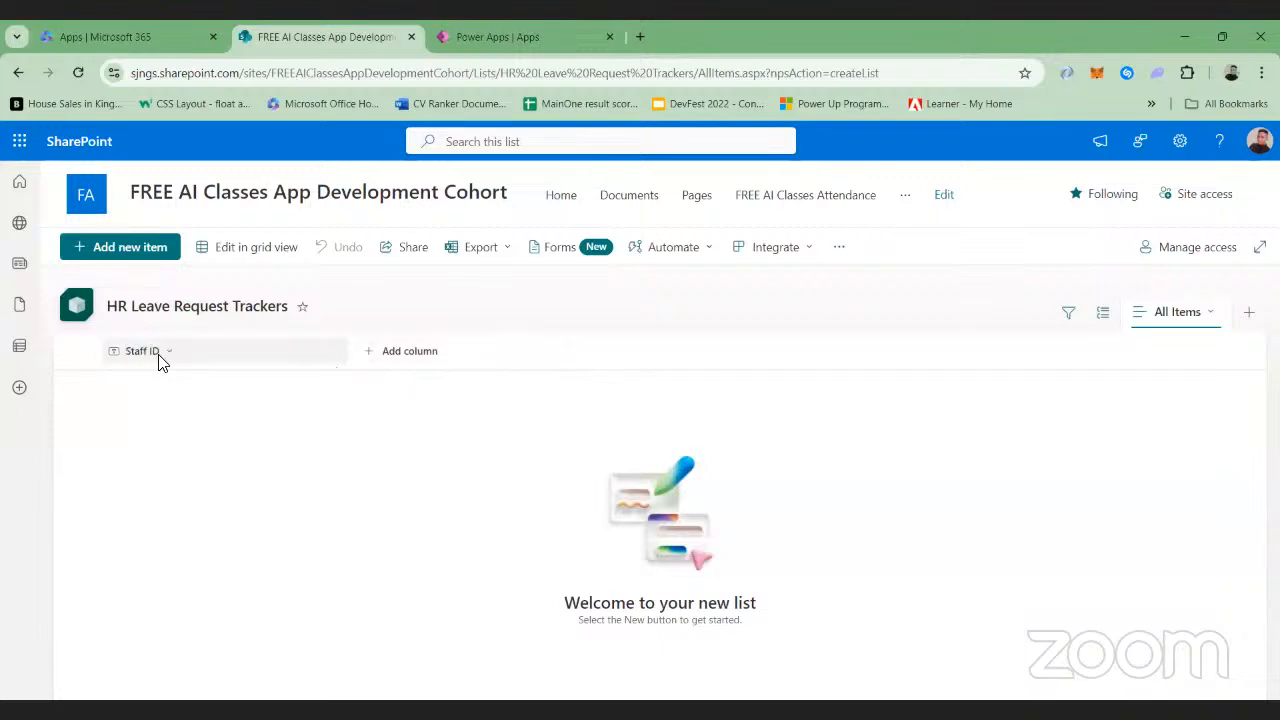
Add a single-line text column named Full Name to the leave request list
left_click(418, 358)
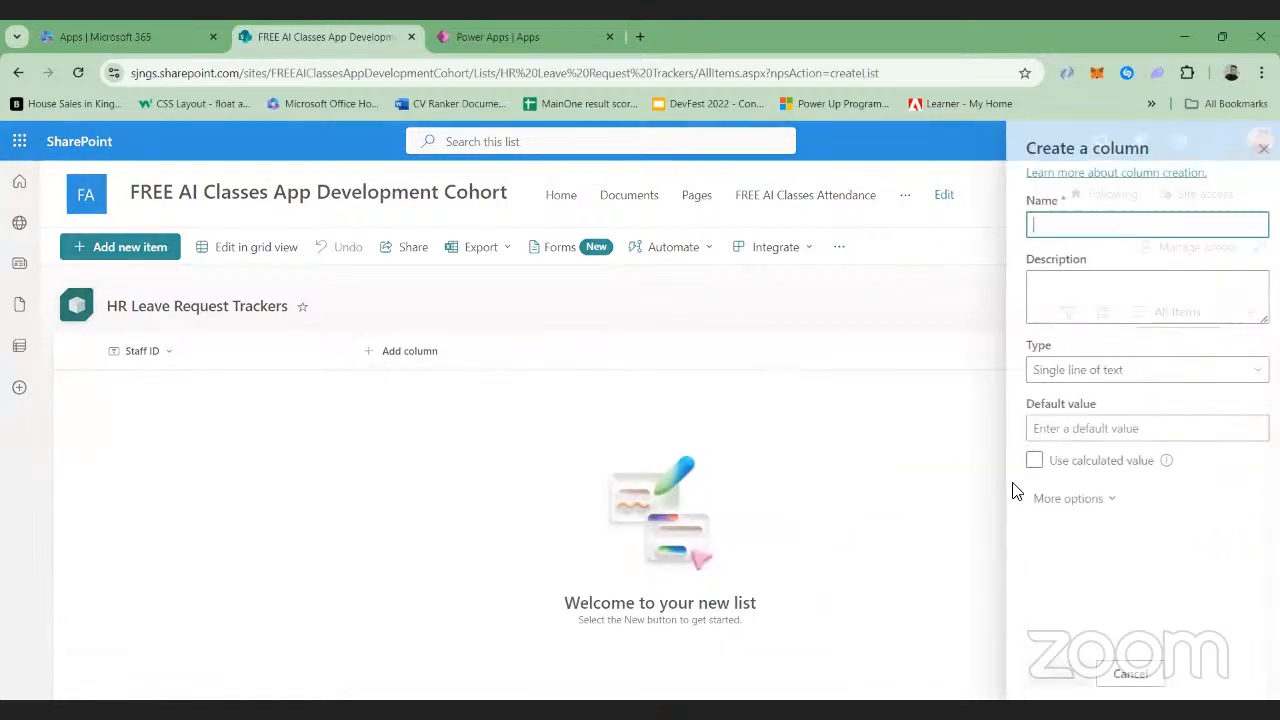
type("Full ")
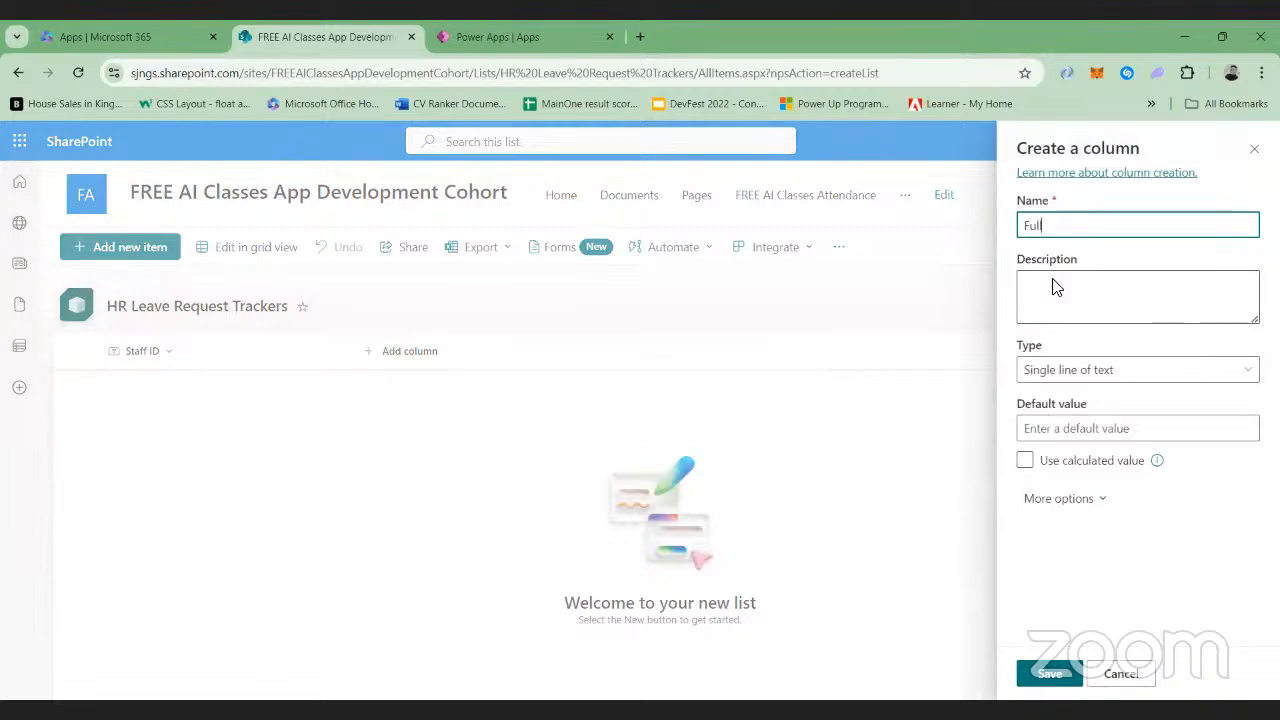
type("Name")
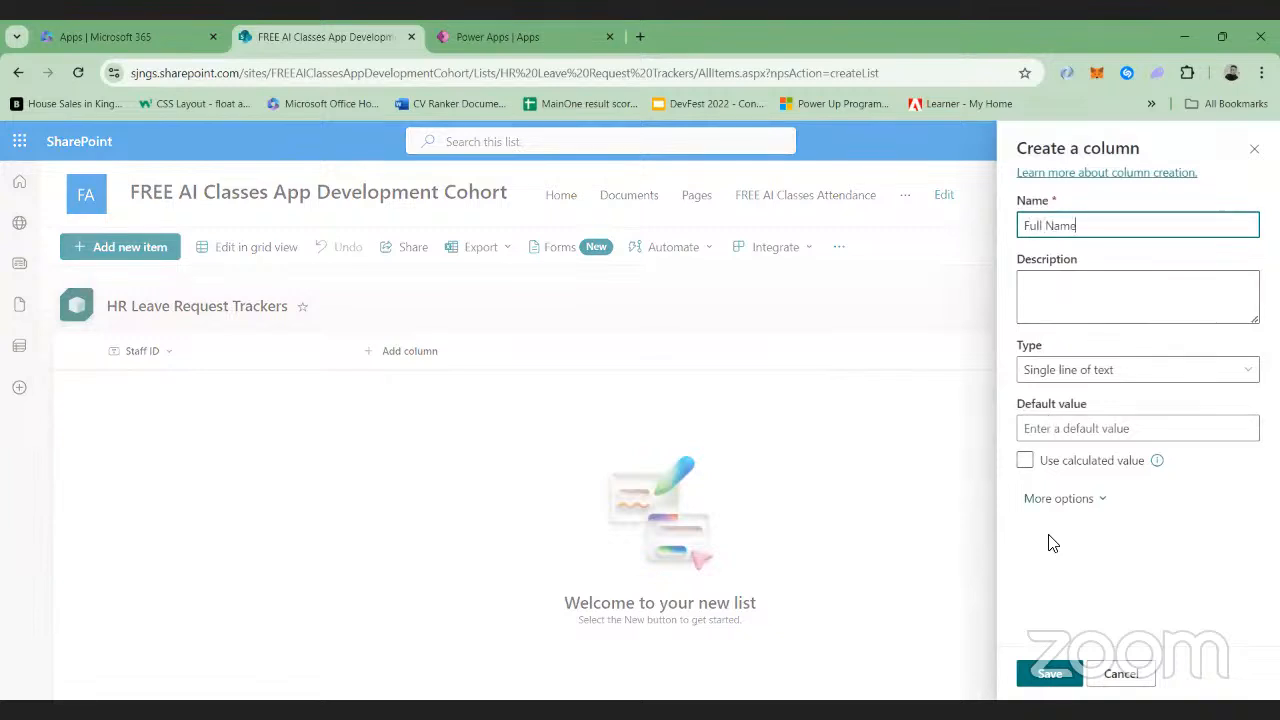
left_click(1064, 684)
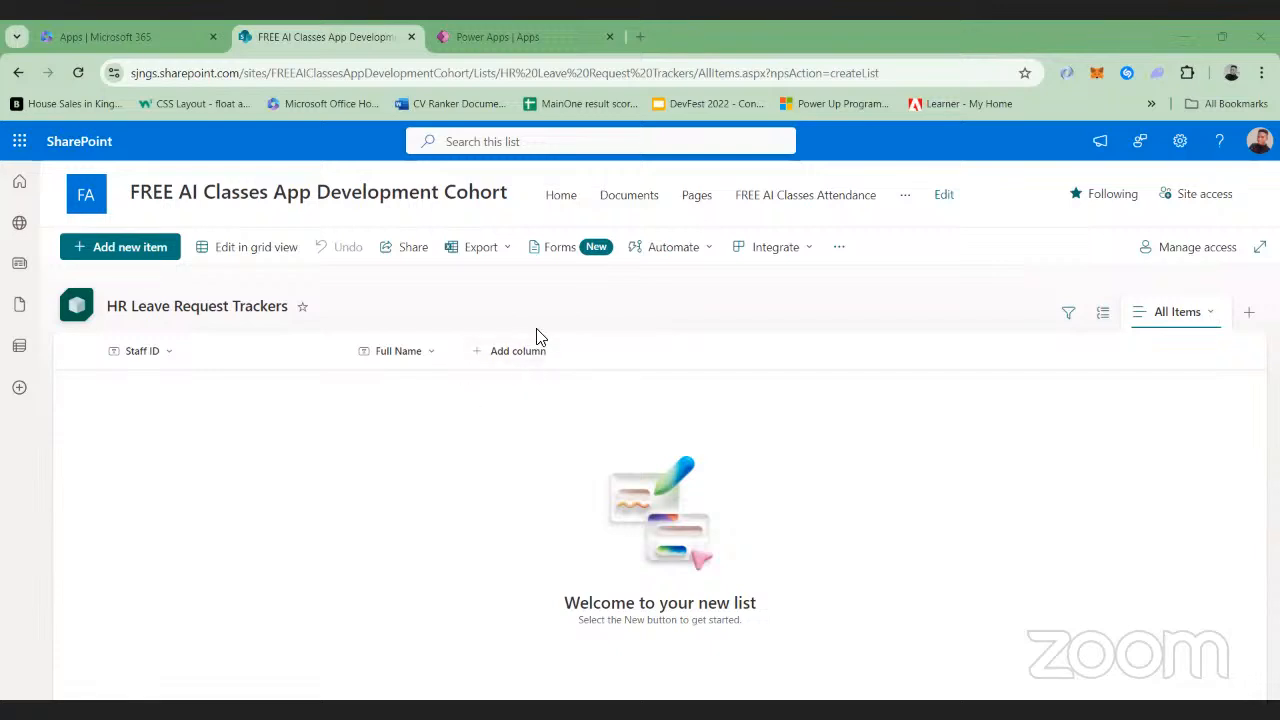
Add a date and time column named Start Date to the leave request list
left_click(514, 358)
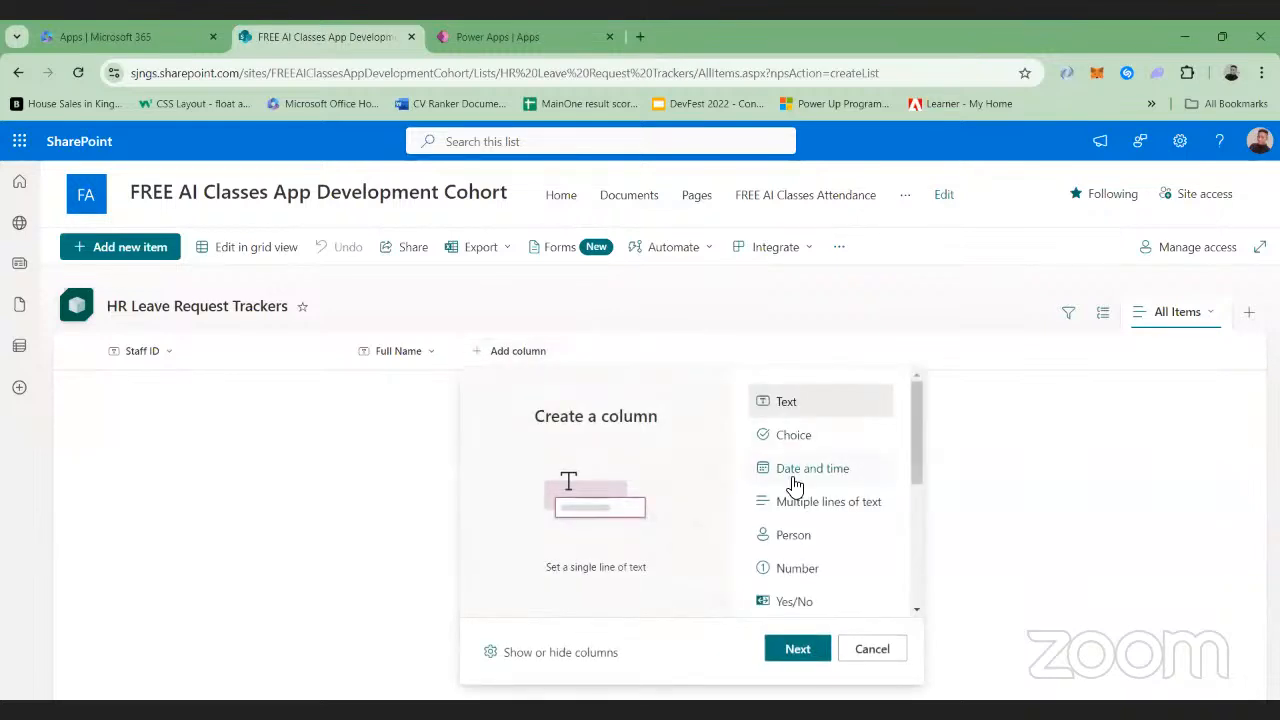
left_click(795, 484)
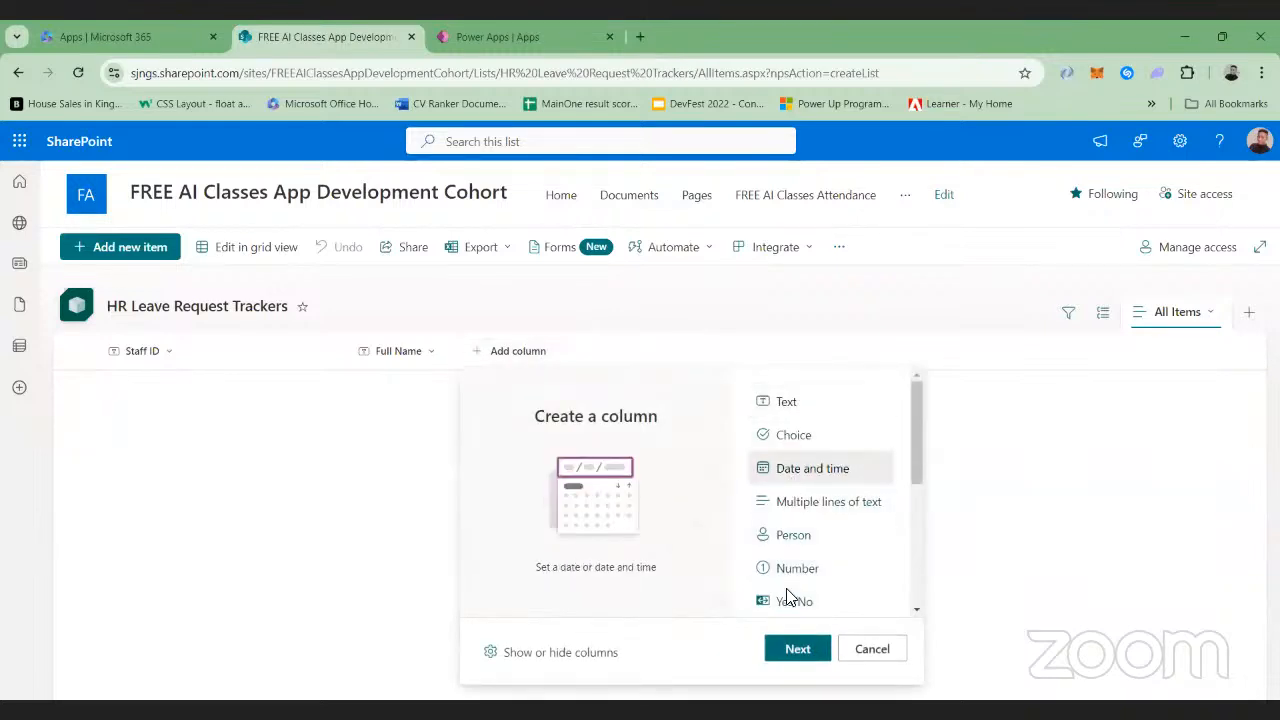
left_click(795, 649)
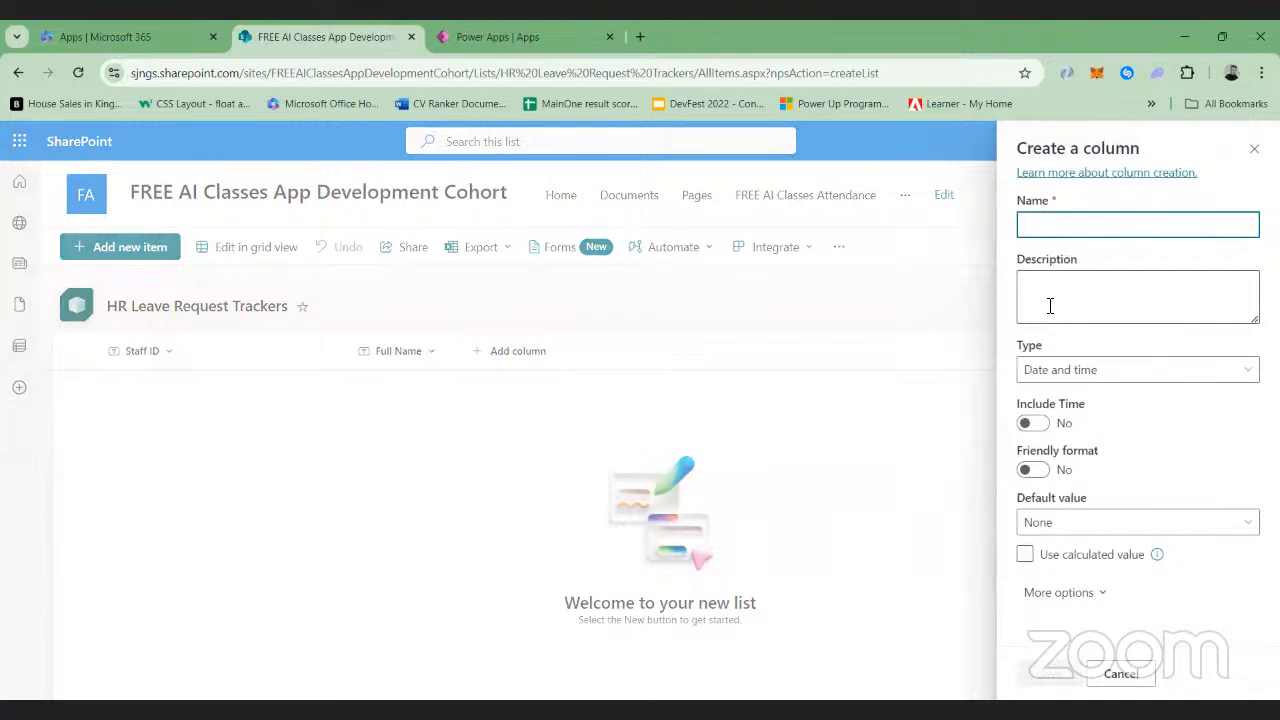
type("Start ")
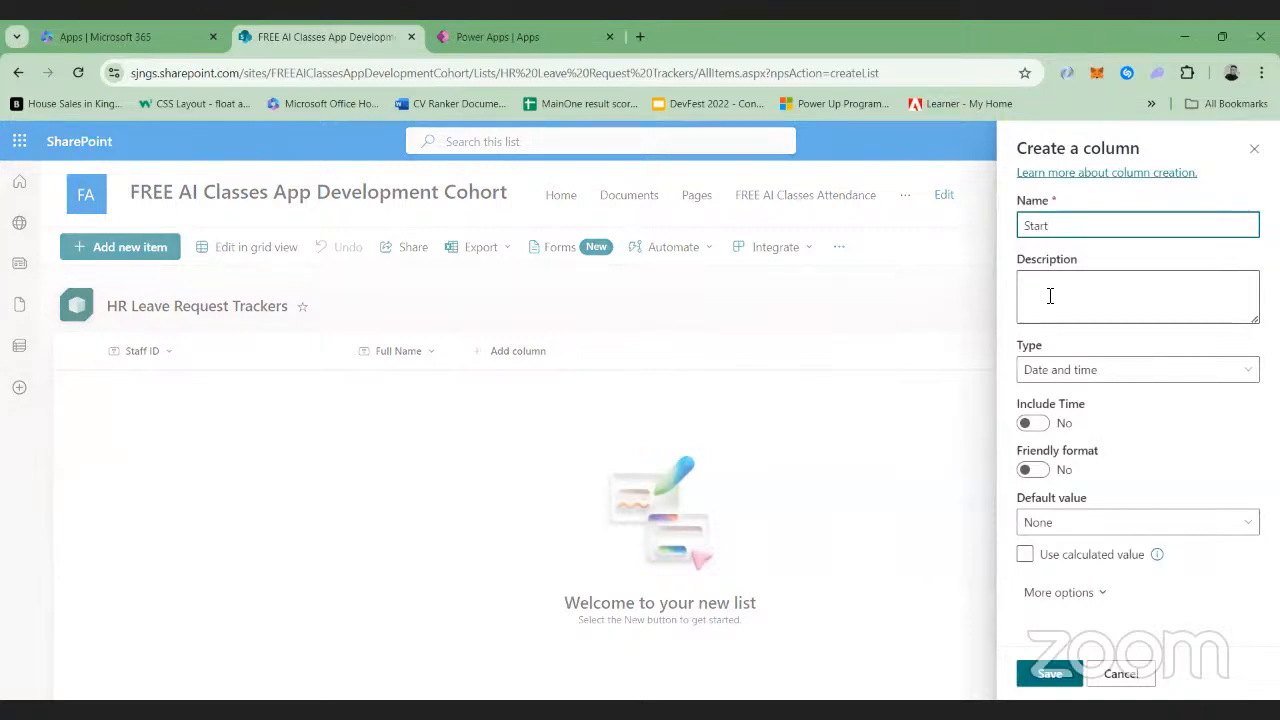
type("Date")
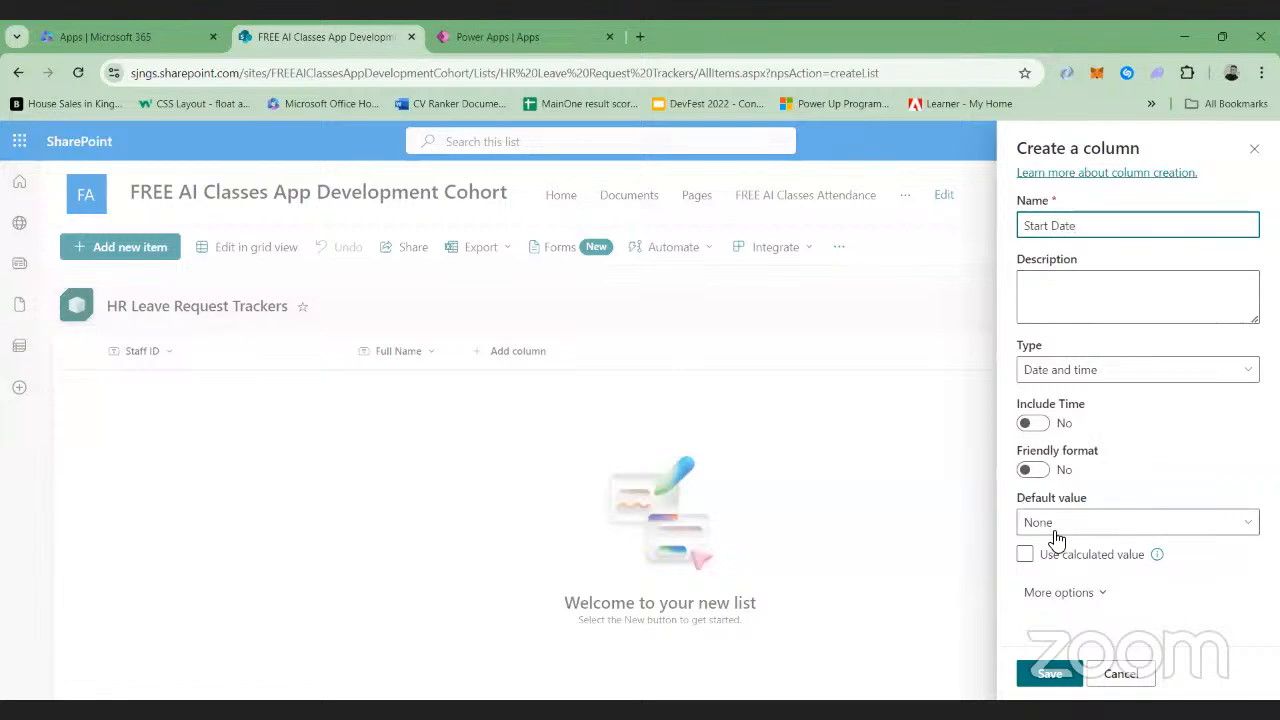
left_click(1035, 677)
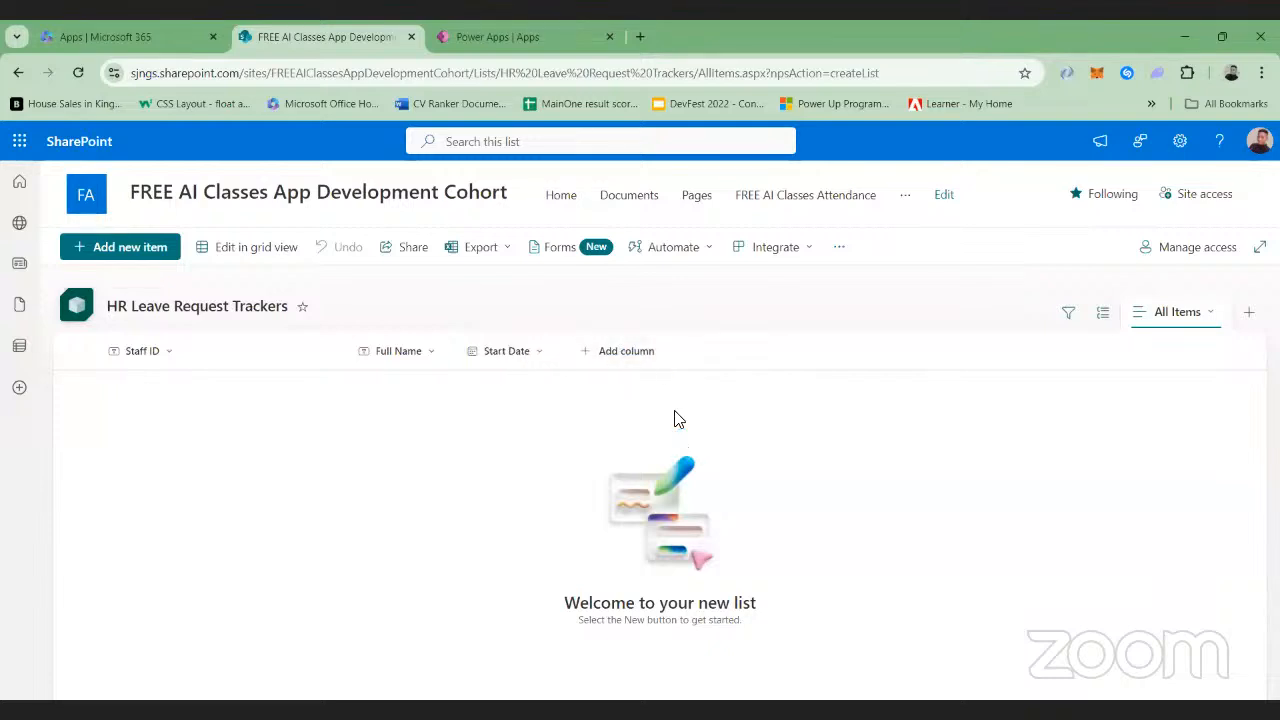
Add a date and time column named End Date to the leave request list
left_click(643, 354)
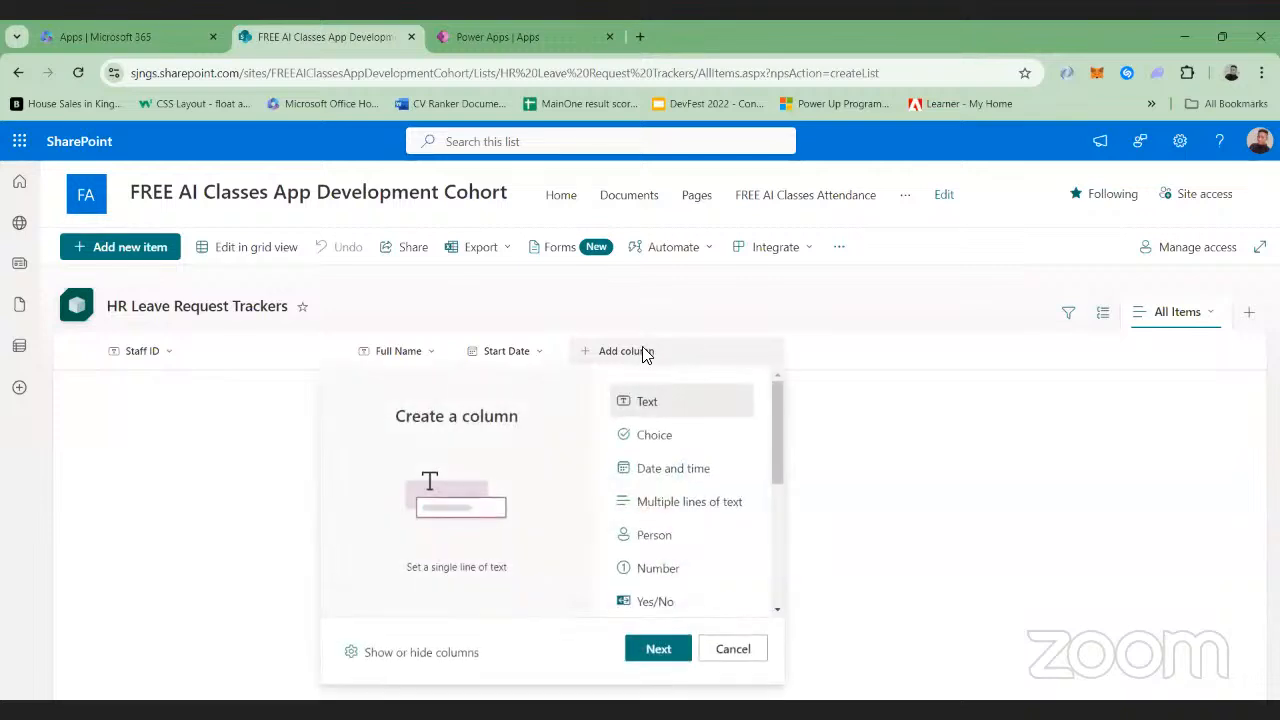
left_click(693, 466)
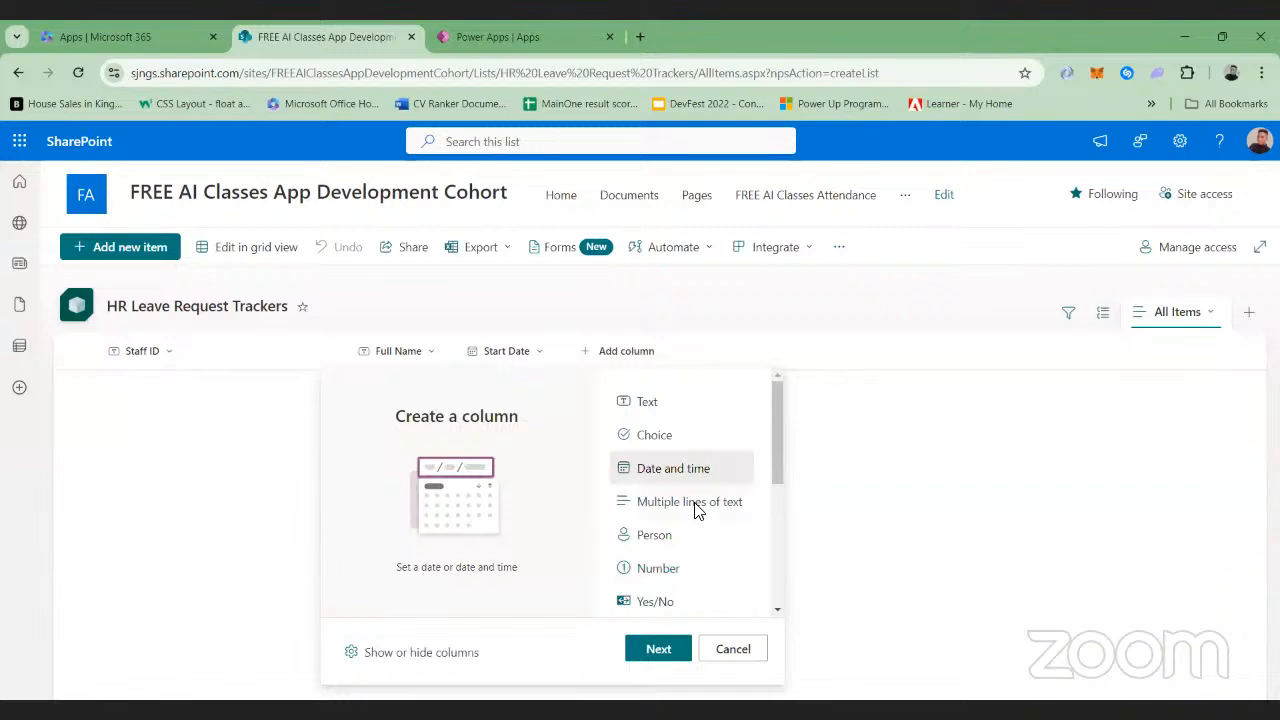
left_click(660, 648)
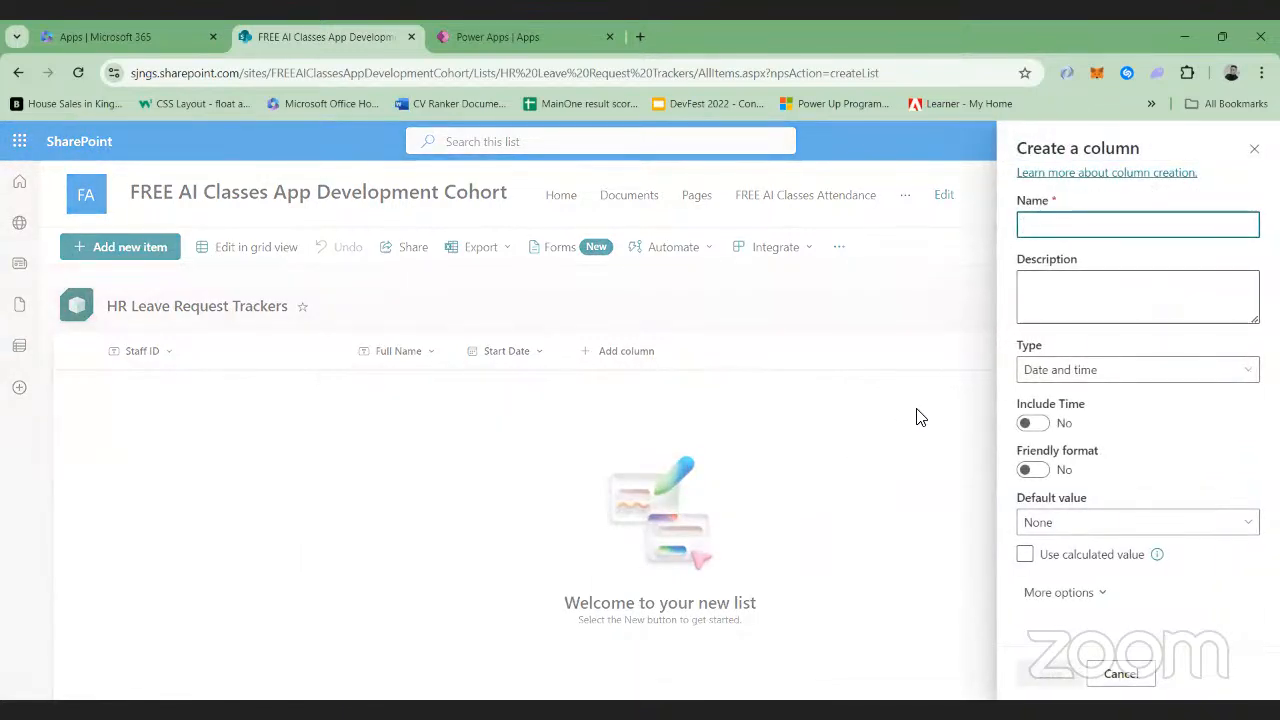
type("End Date")
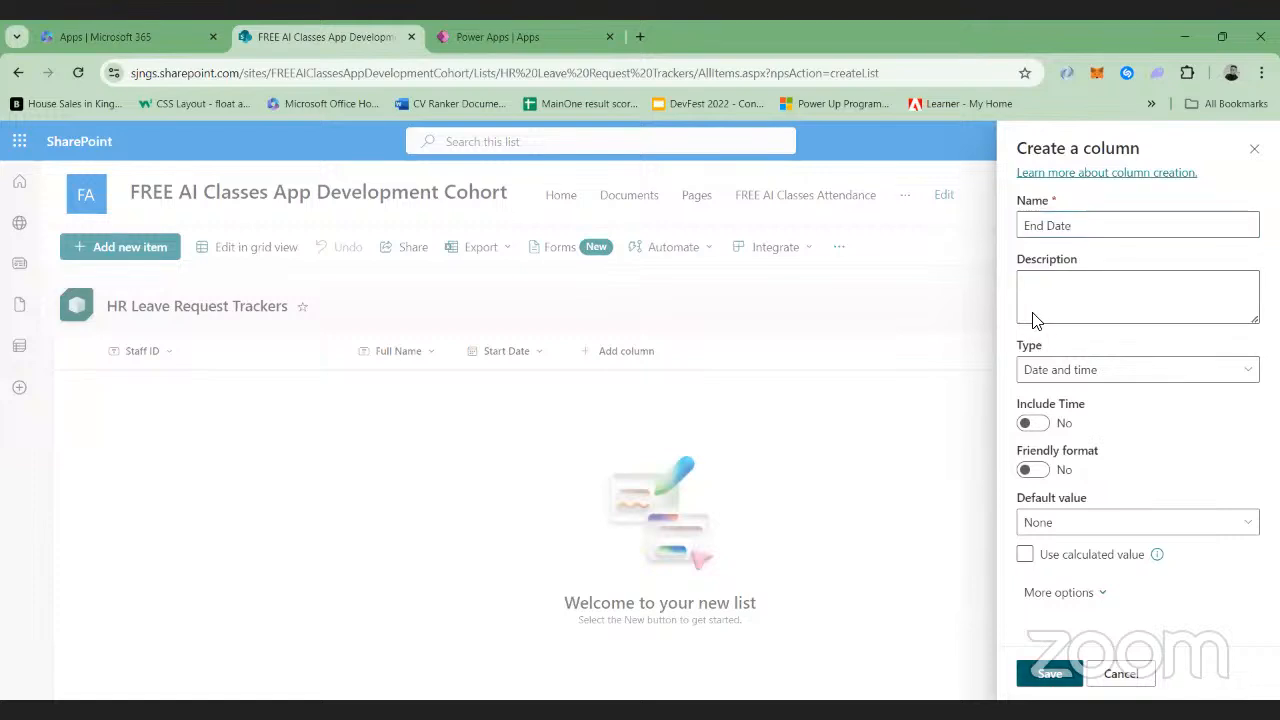
left_click(1042, 674)
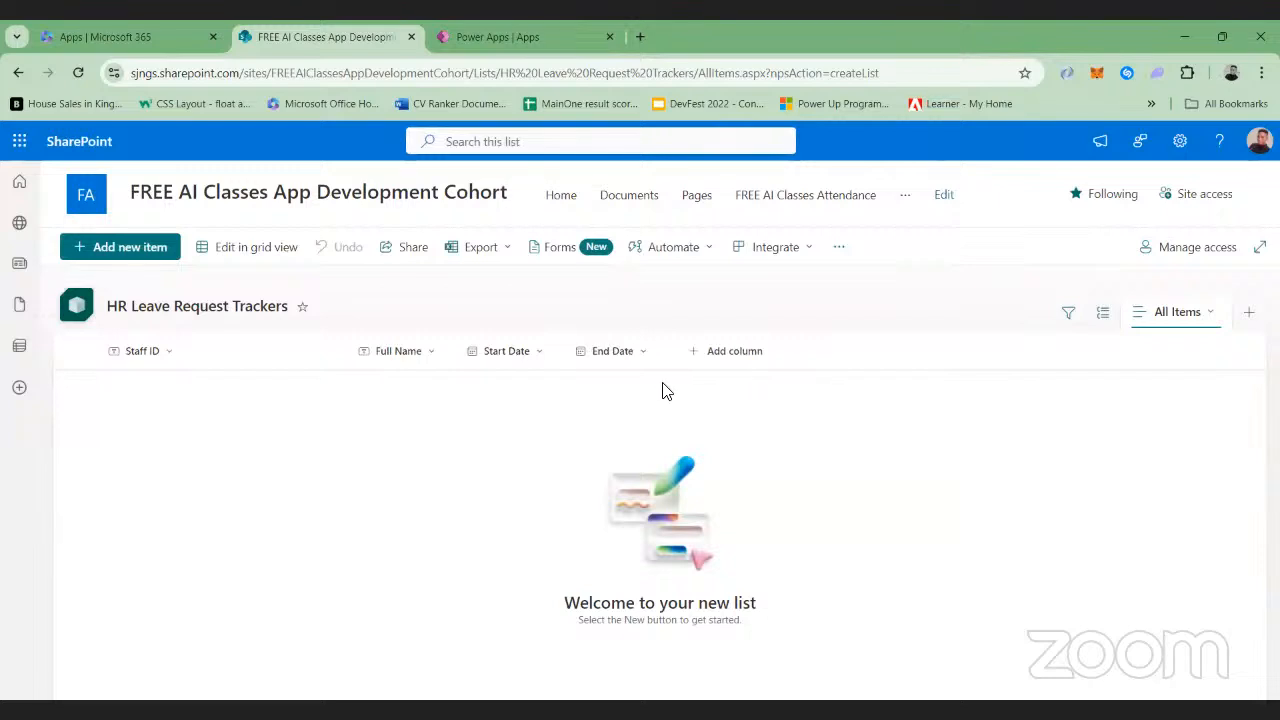
Start creating another column after End Date in the leave request list
left_click(735, 352)
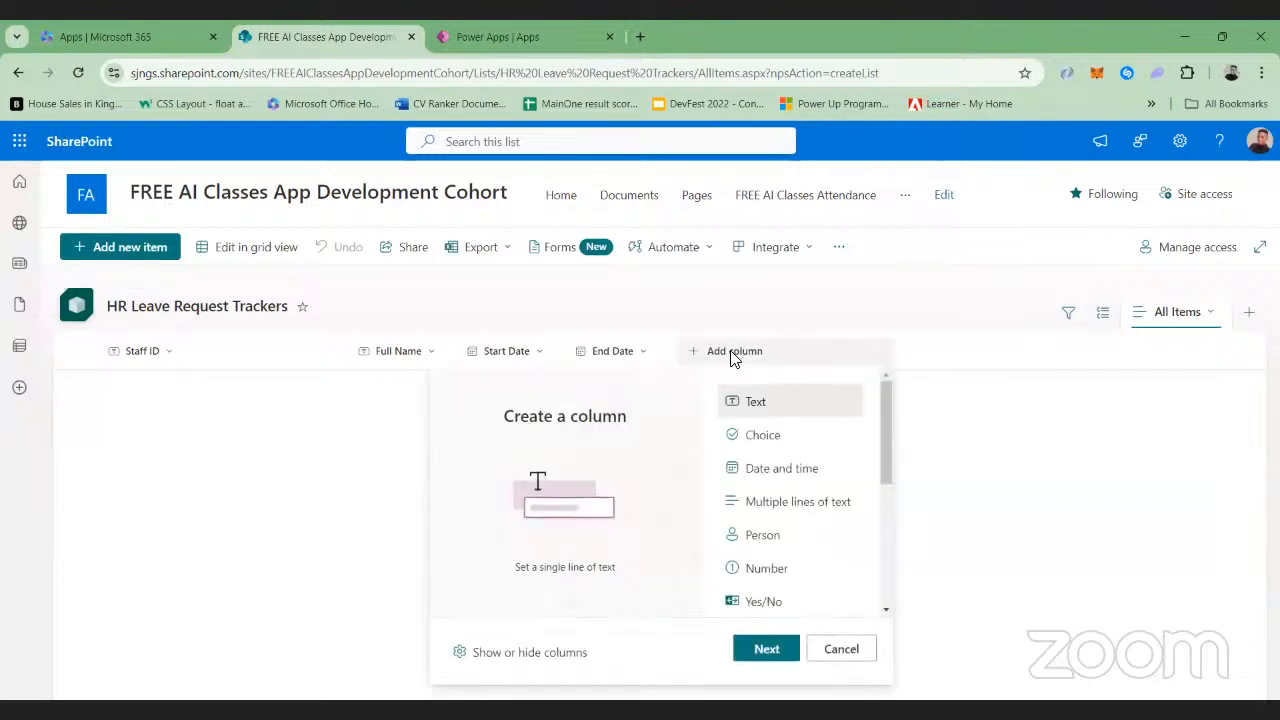
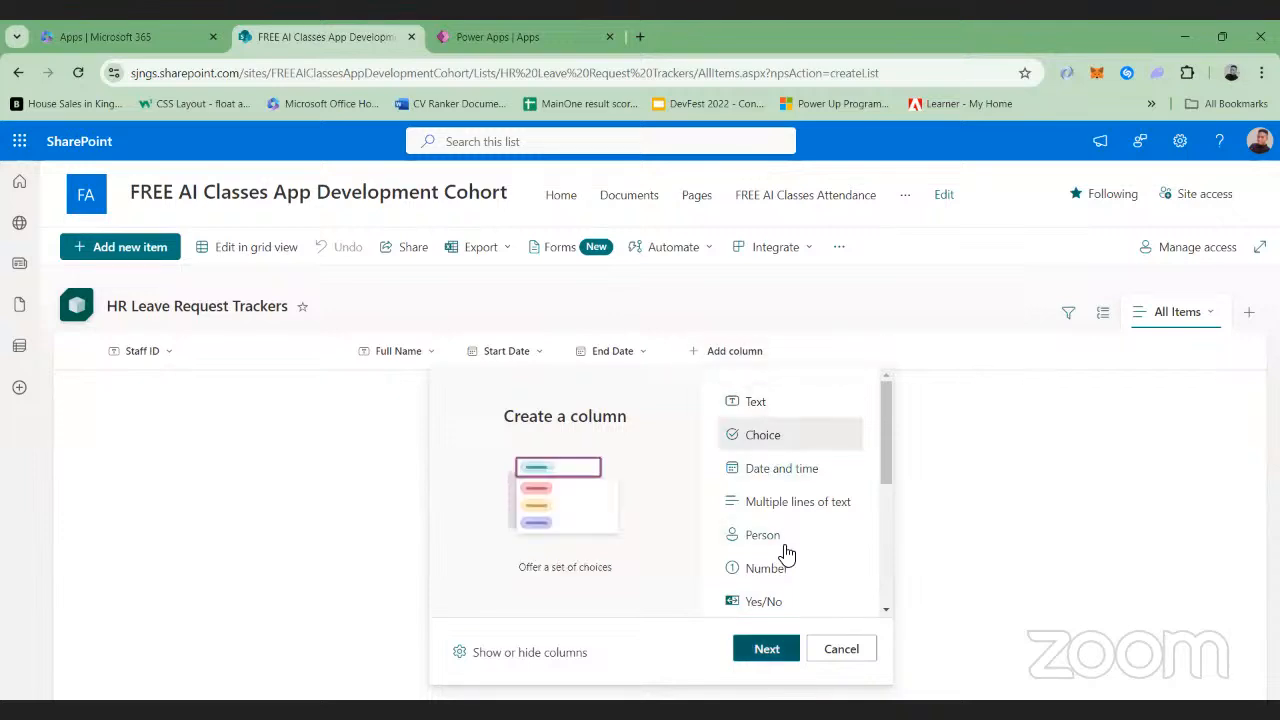
Set up a choice column named Department with Admin and Finance as its first two choices
left_click(768, 649)
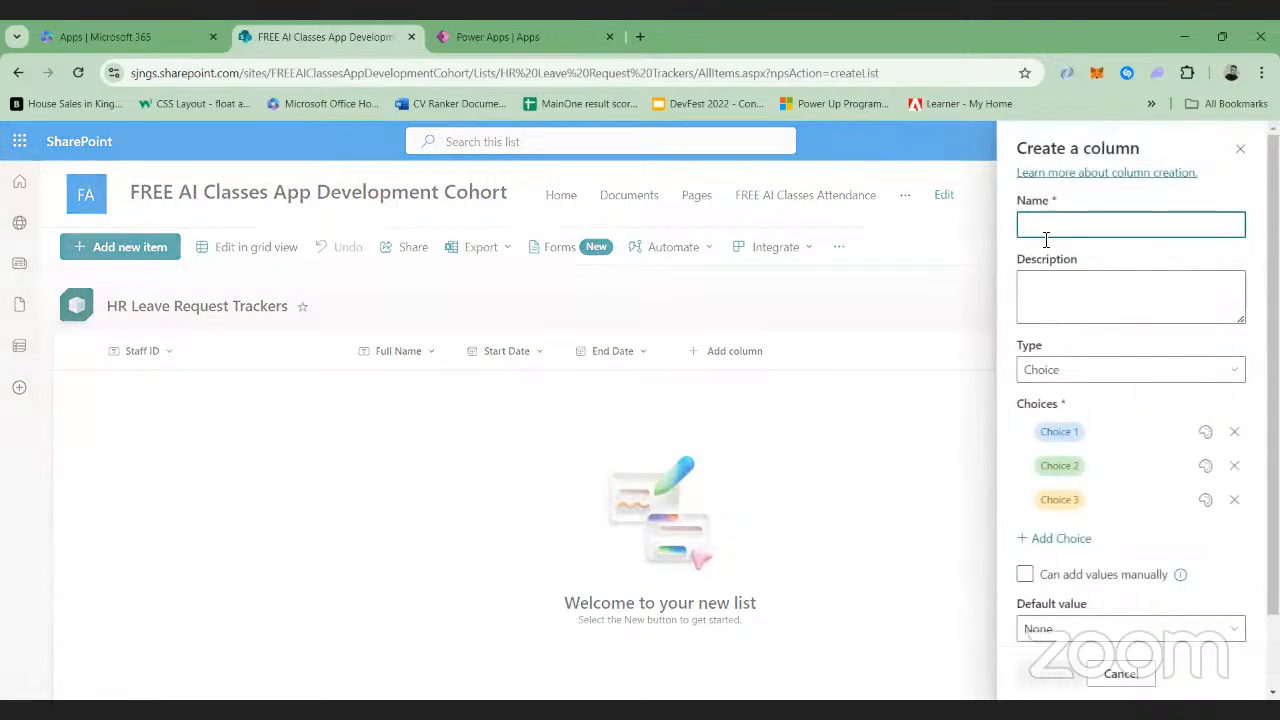
type("Departm")
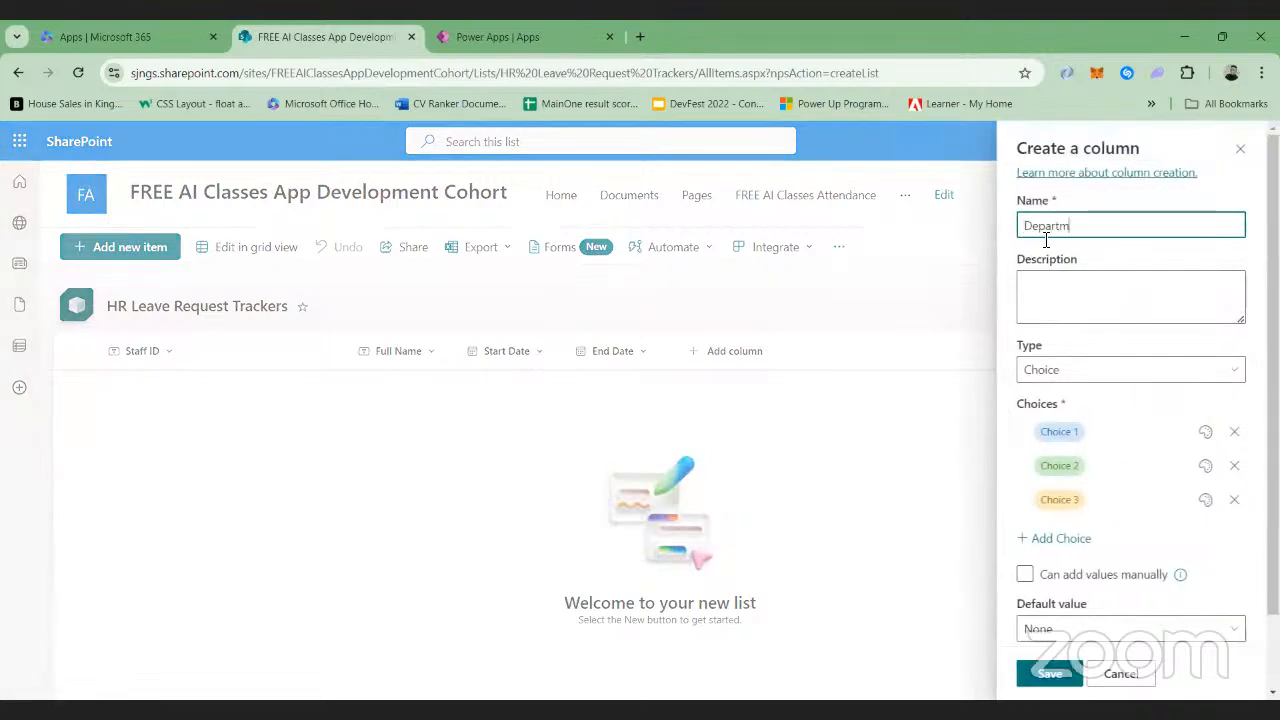
type("ent")
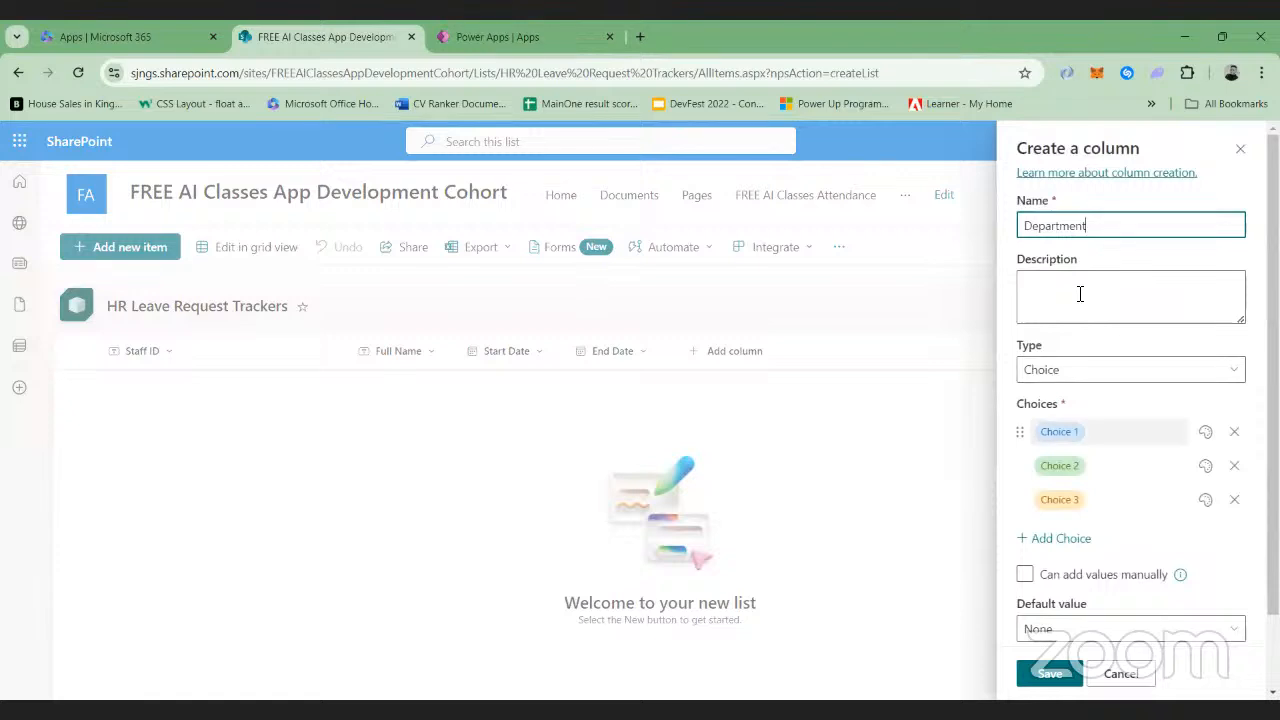
left_click(1088, 428)
key("BackSpace")
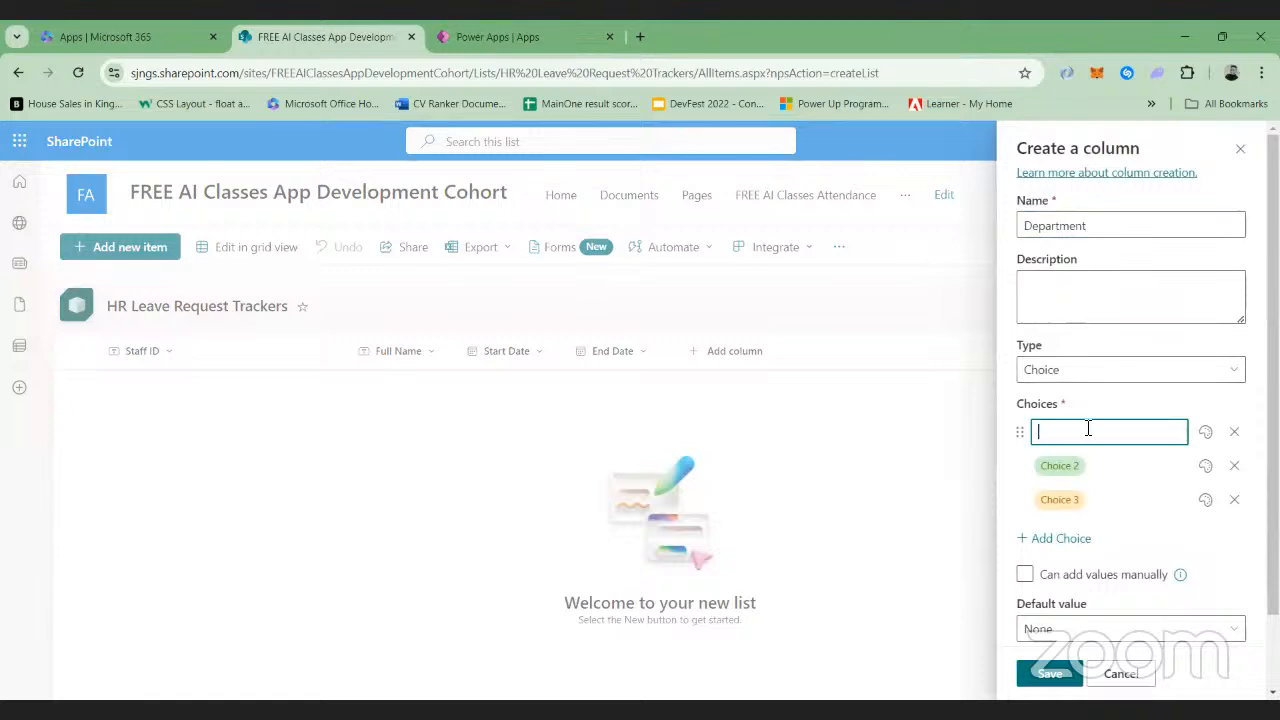
type("Admin")
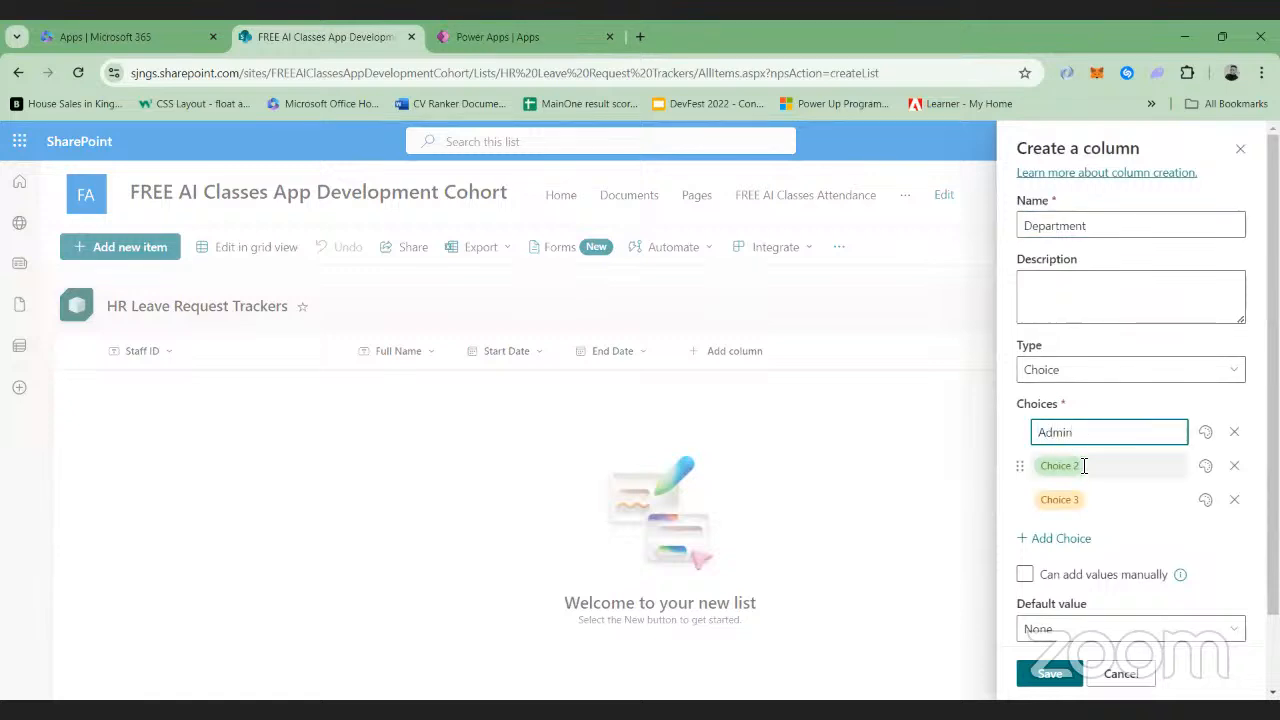
left_click(1084, 465)
key("BackSpace")
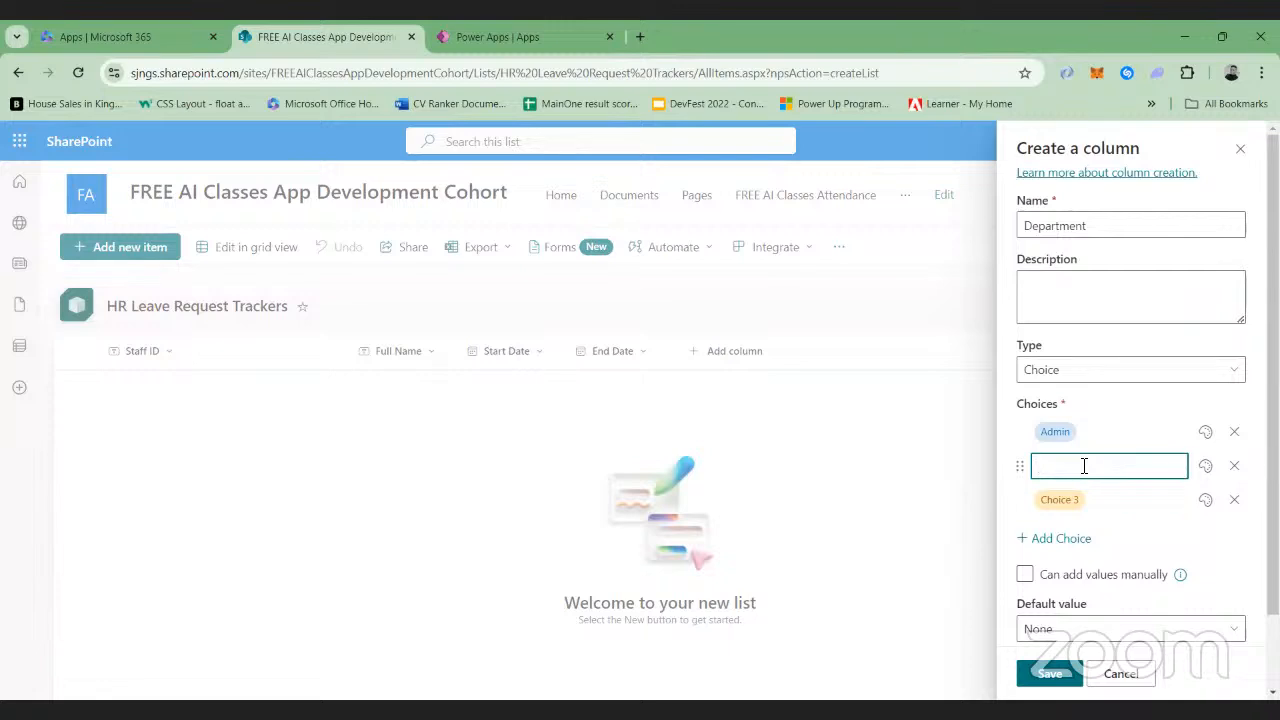
type("Finance")
Set the third Department choice to Technical Delivery and add Social media as a fourth choice
left_click(1092, 500)
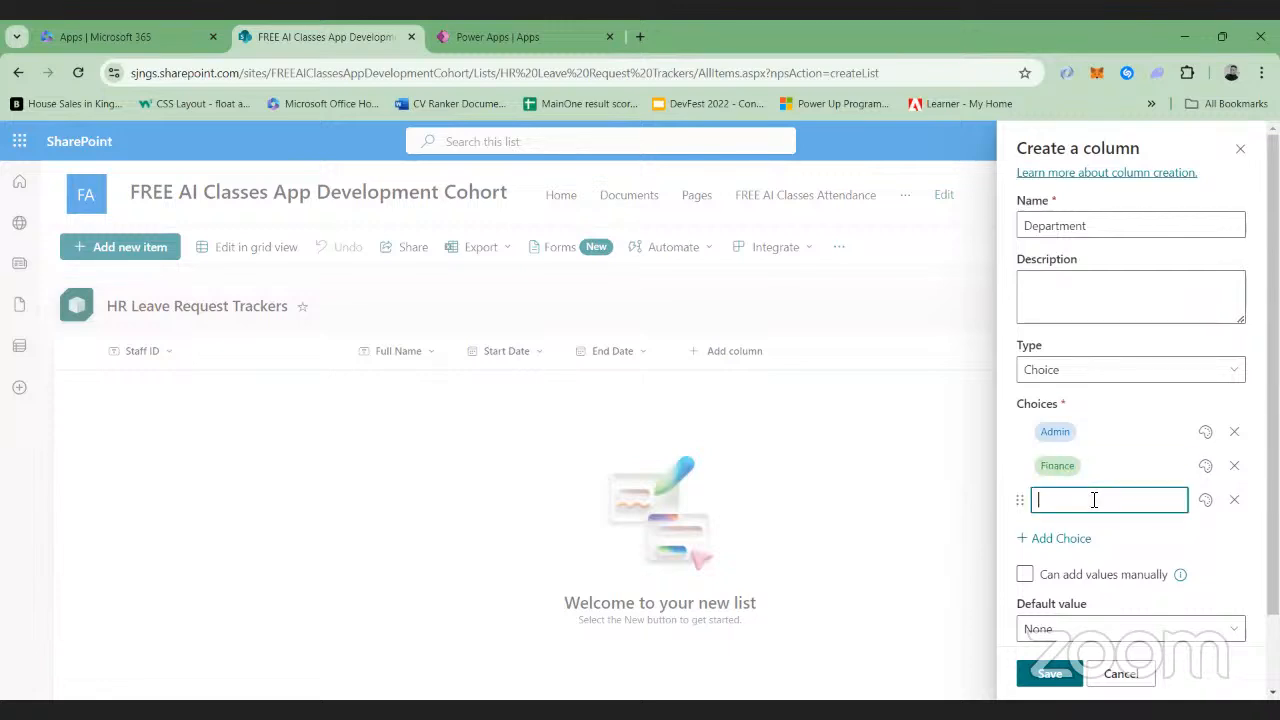
type("Technical Delivery")
left_click(1088, 540)
left_click(1092, 537)
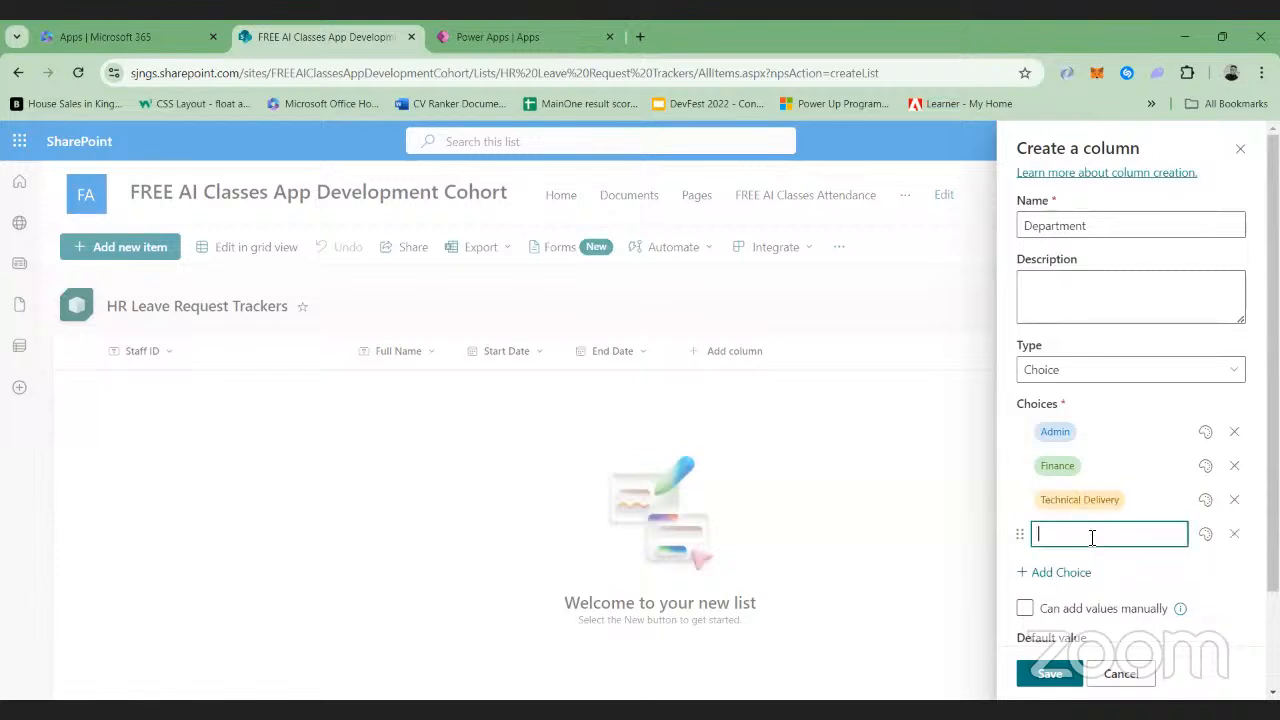
type("Social media")
Add Creative as the fifth Department choice and save the column
left_click(1082, 568)
left_click(1104, 570)
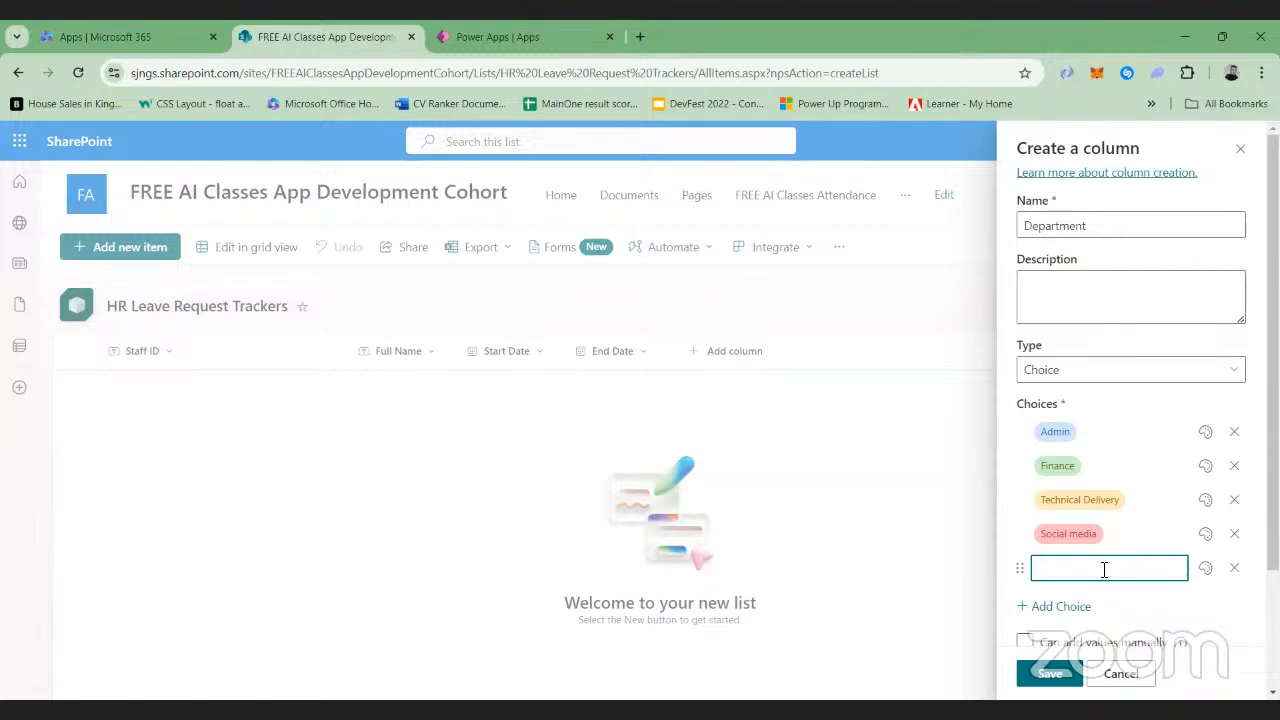
type("Creative")
left_click(1115, 604)
left_click(1050, 676)
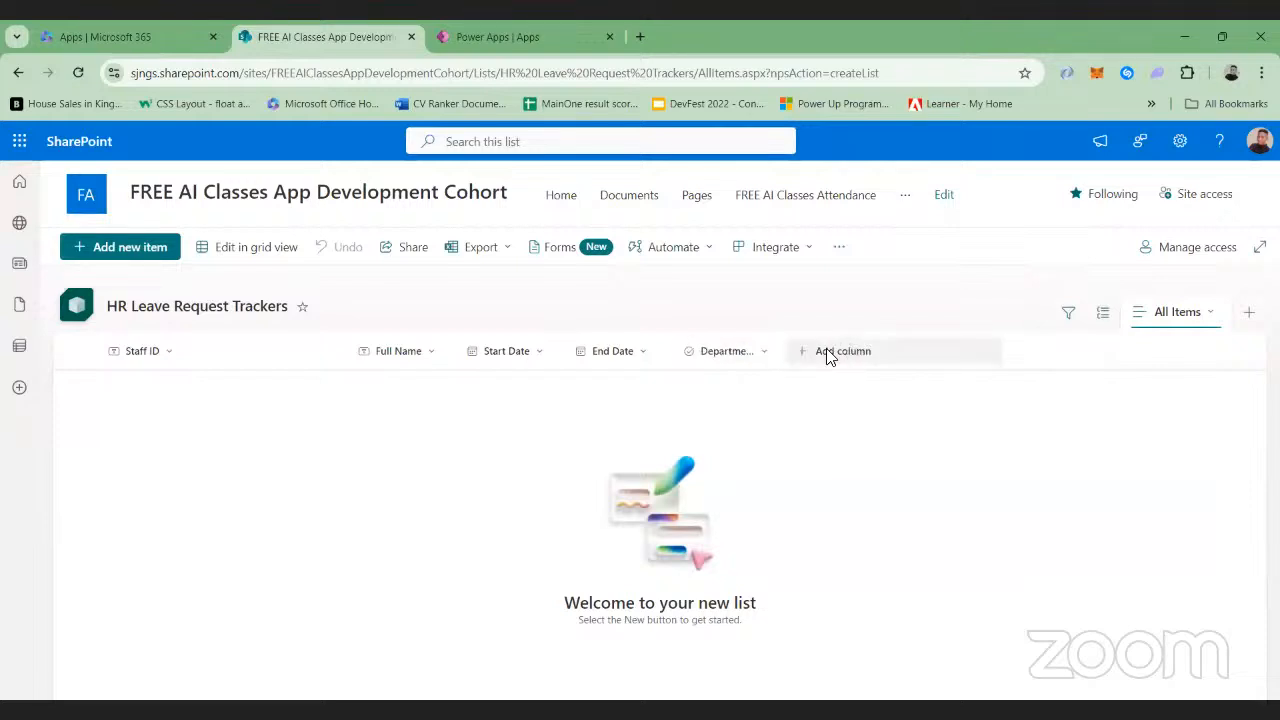
Start a new choice column named Leave Request in the leave request list
left_click(828, 352)
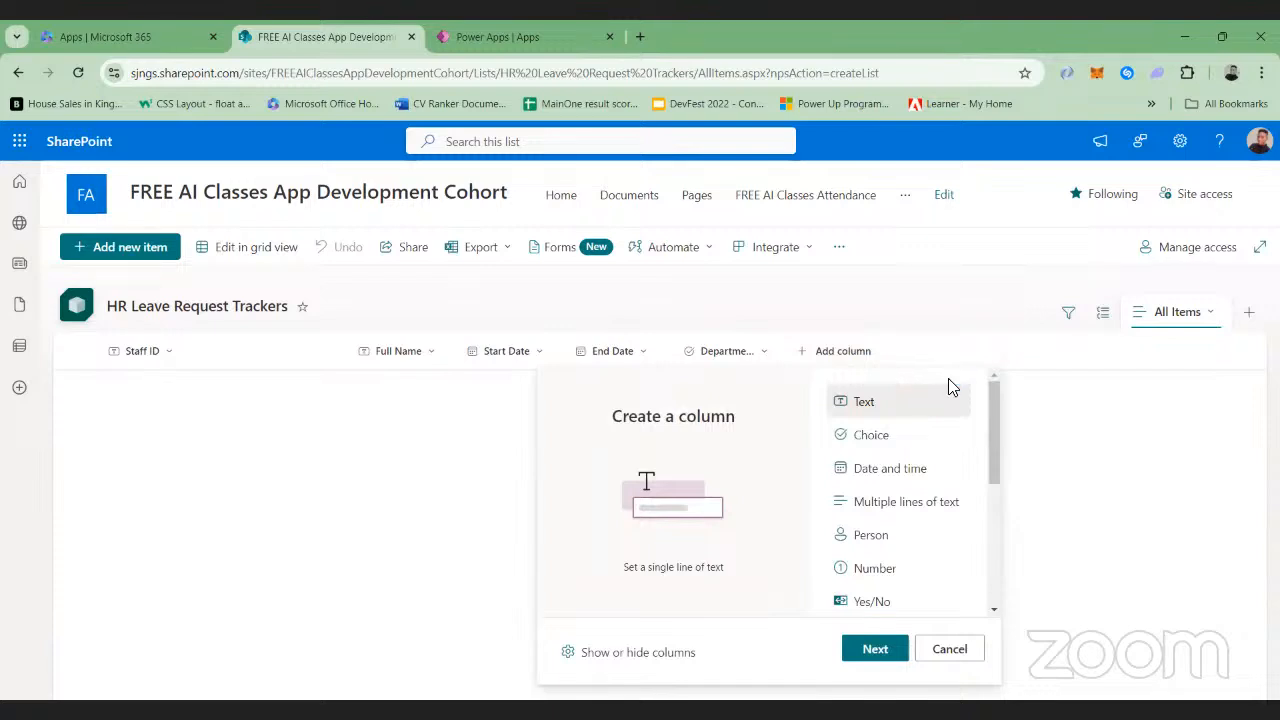
left_click(875, 438)
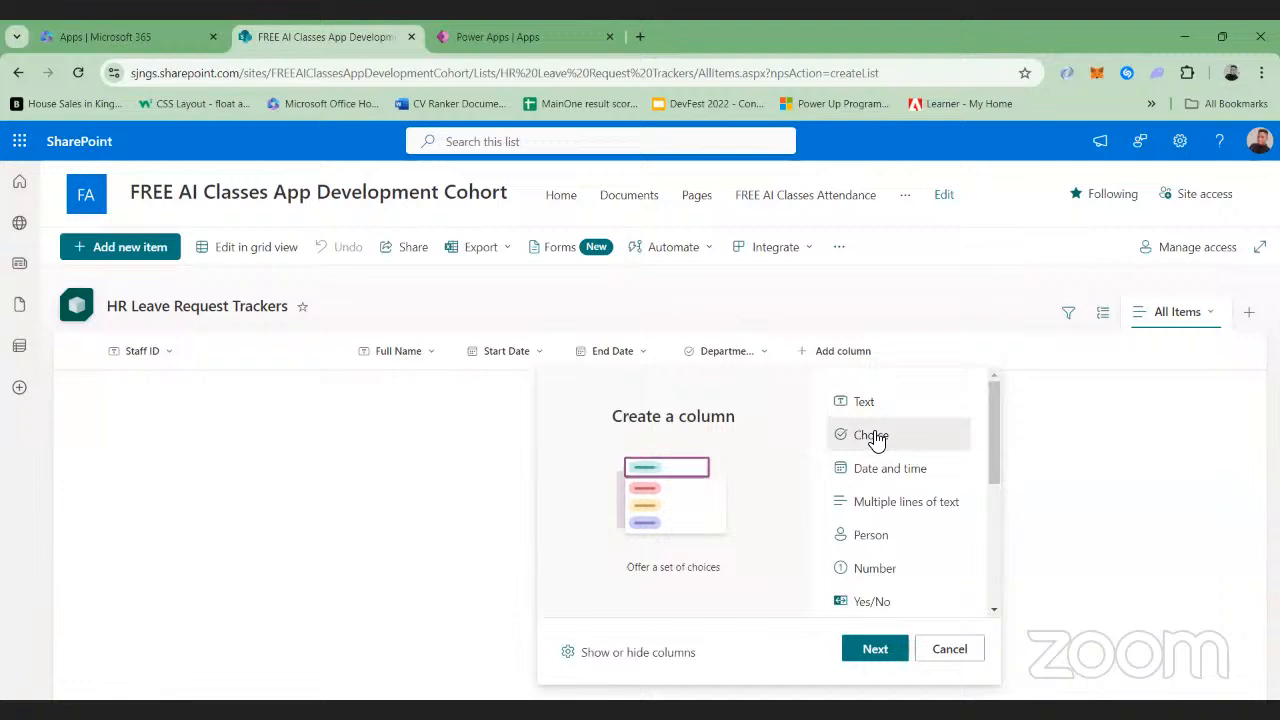
left_click(871, 650)
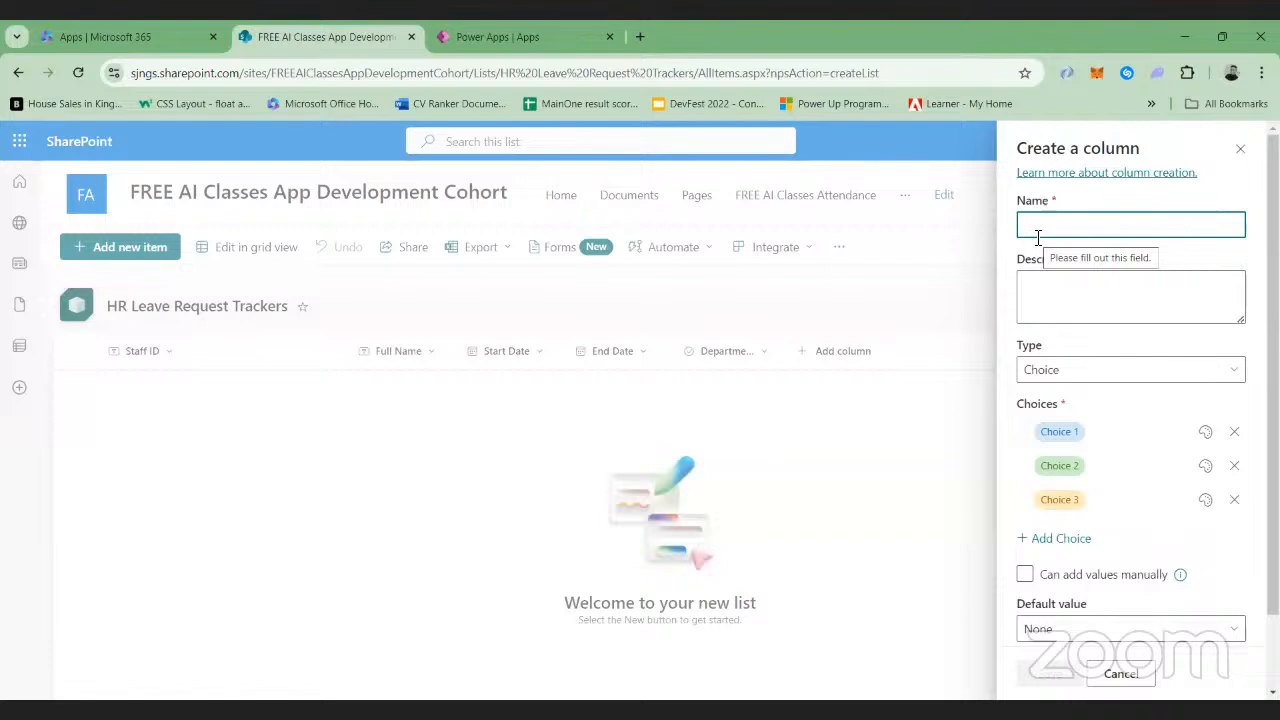
type("Lea")
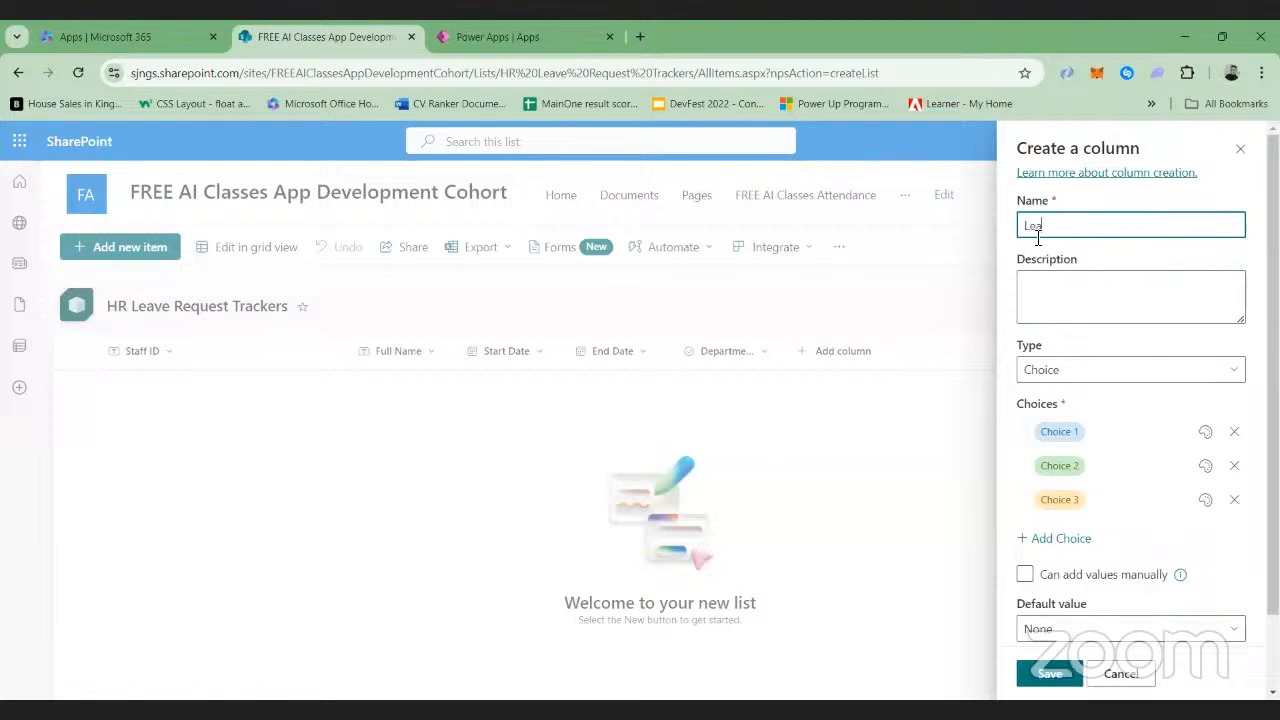
type("ve Request")
Set the first two Leave Request choices to Sick leave and Vacation
left_click(1048, 415)
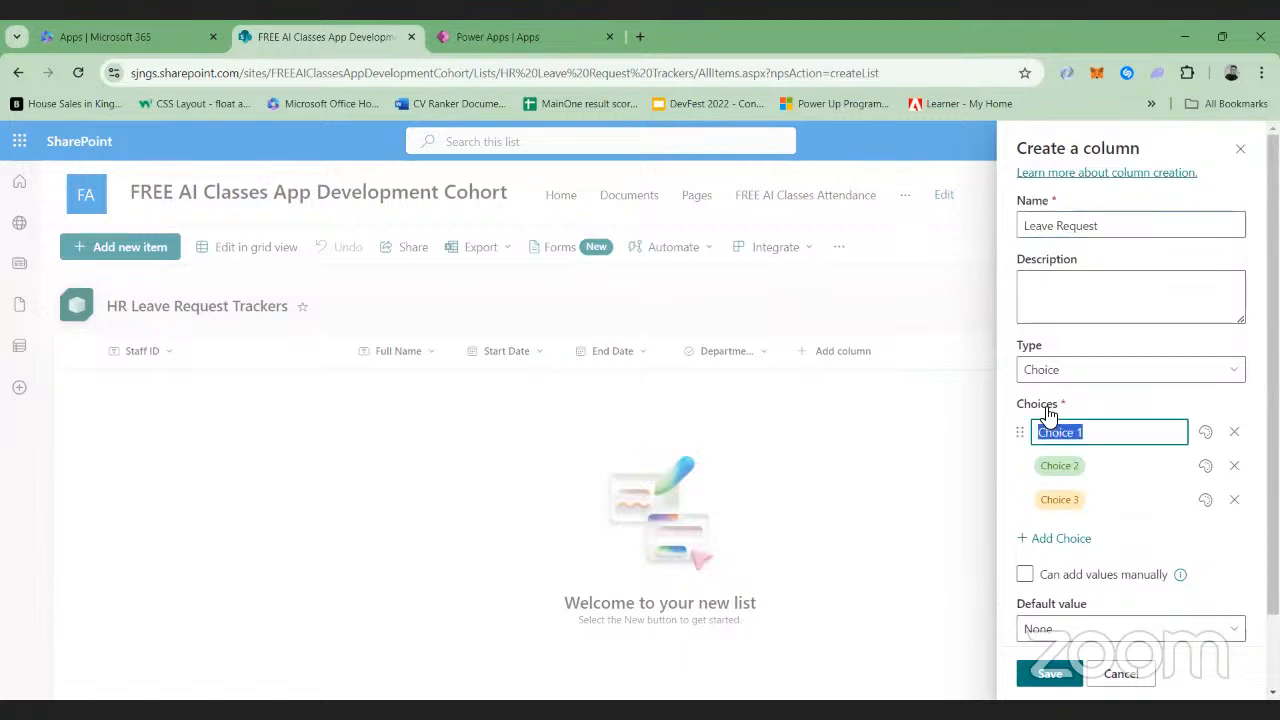
type("Sick leave")
key("Return")
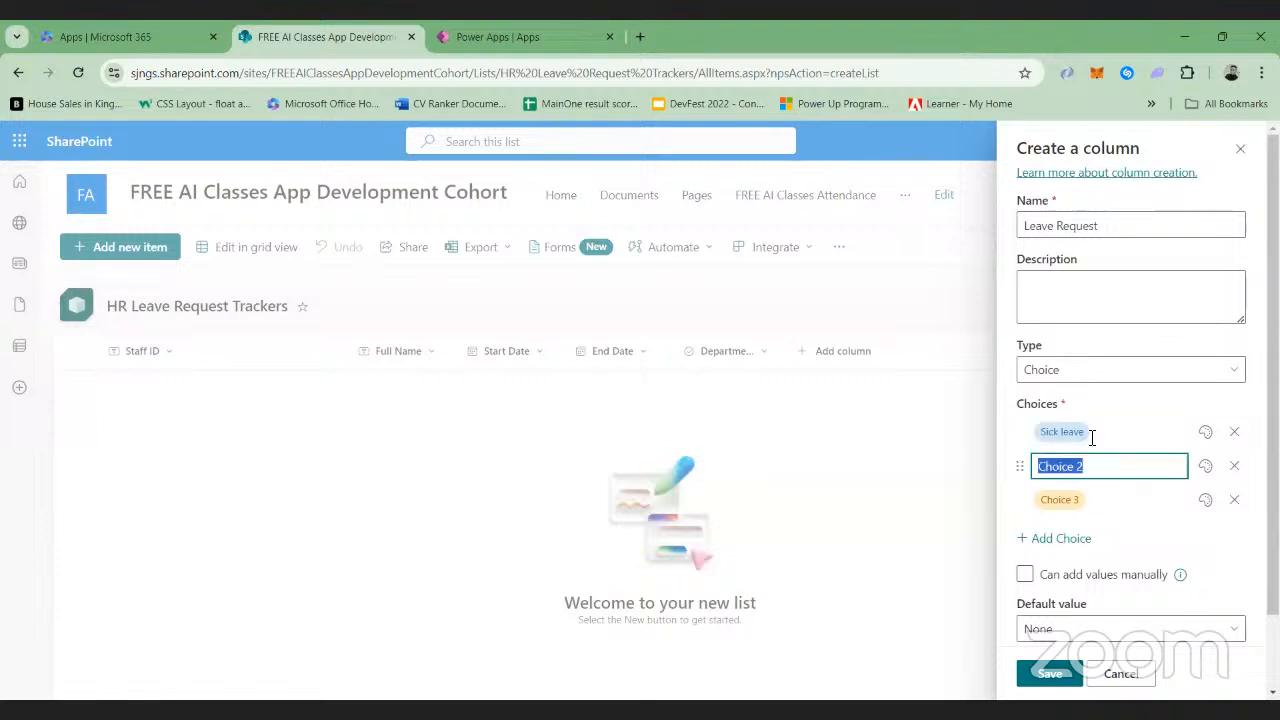
key("BackSpace")
type("VA")
key("BackSpace")
type("acation")
Set the third Leave Request choice to Paternal/Maternal and add a fourth choice entry
left_click(1088, 499)
key("BackSpace")
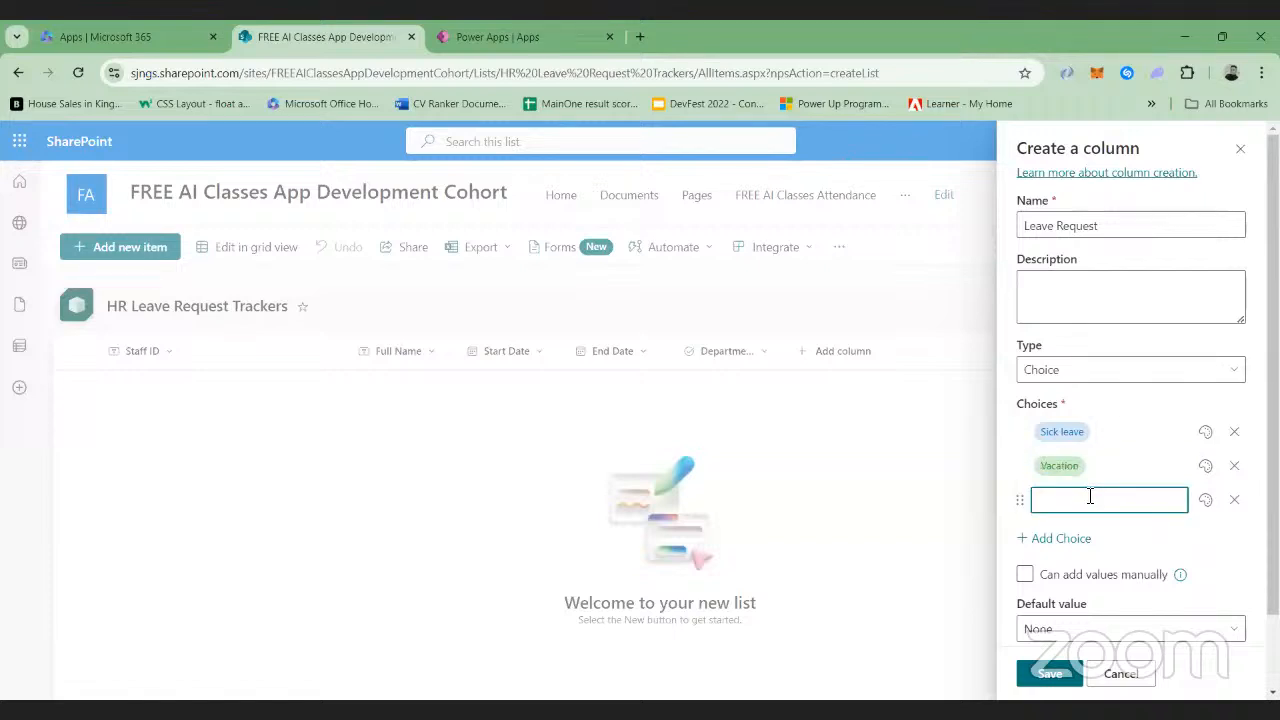
type("M")
key("BackSpace")
type("Paternal/Maternal")
left_click(1076, 539)
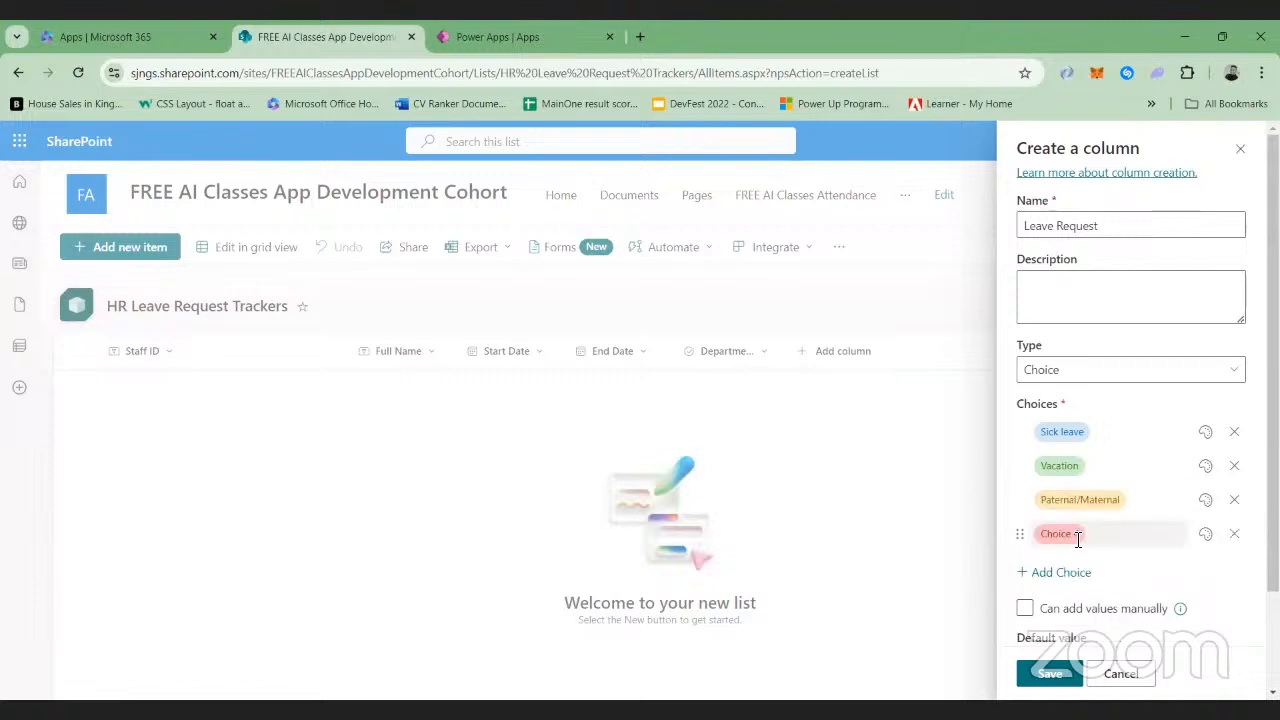
Name the fourth Leave Request choice Emergency
left_click(1092, 536)
key("BackSpace")
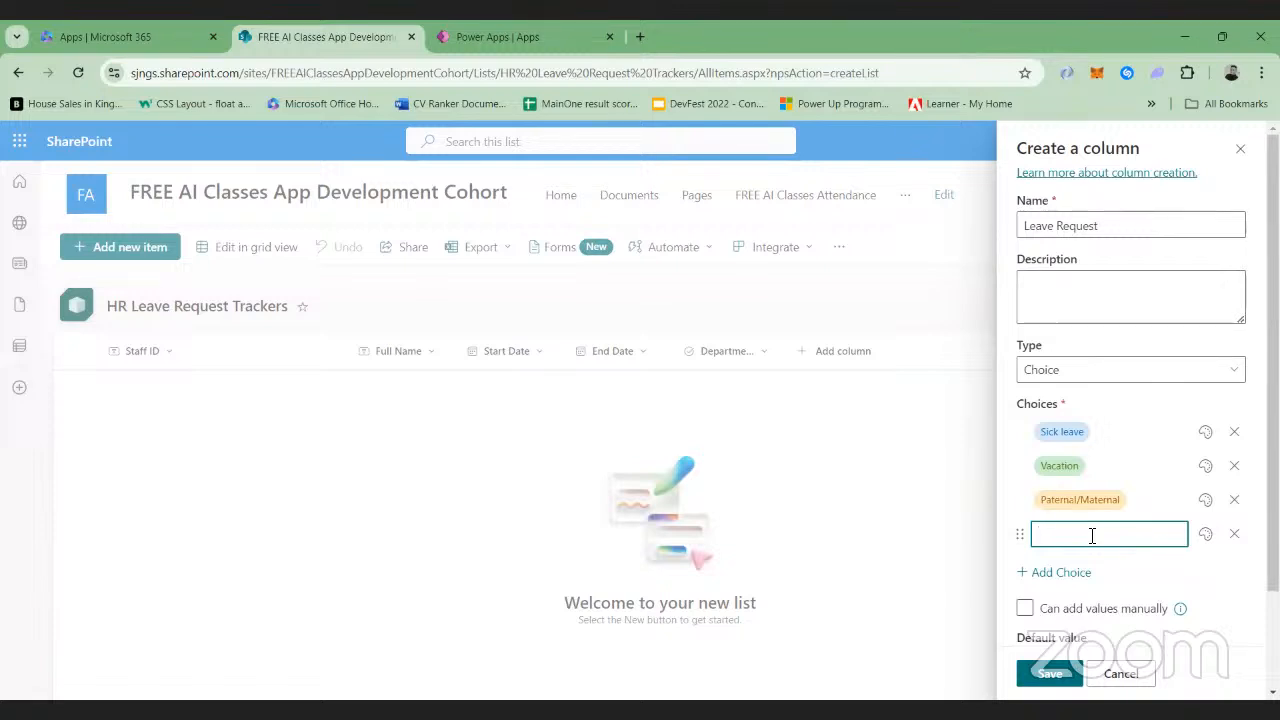
type("Emergency")
left_click(675, 173)
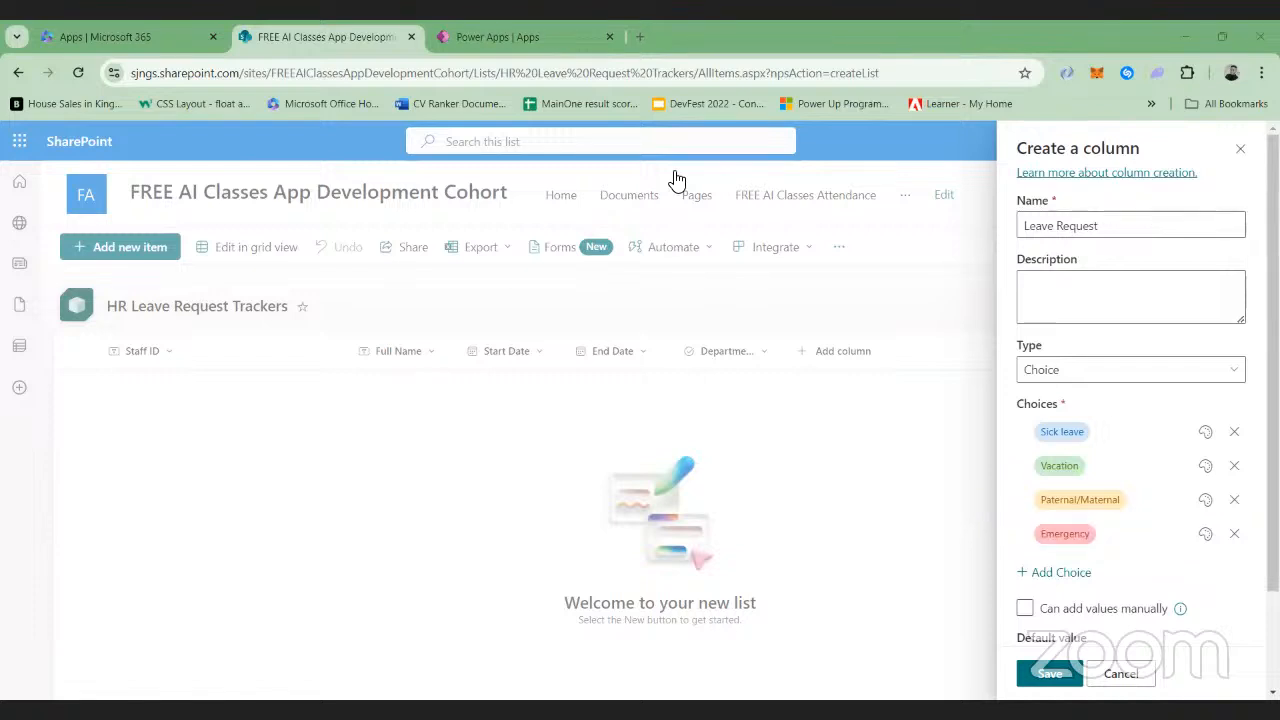
Rename the fourth Leave Request choice to Study
left_click(1109, 535)
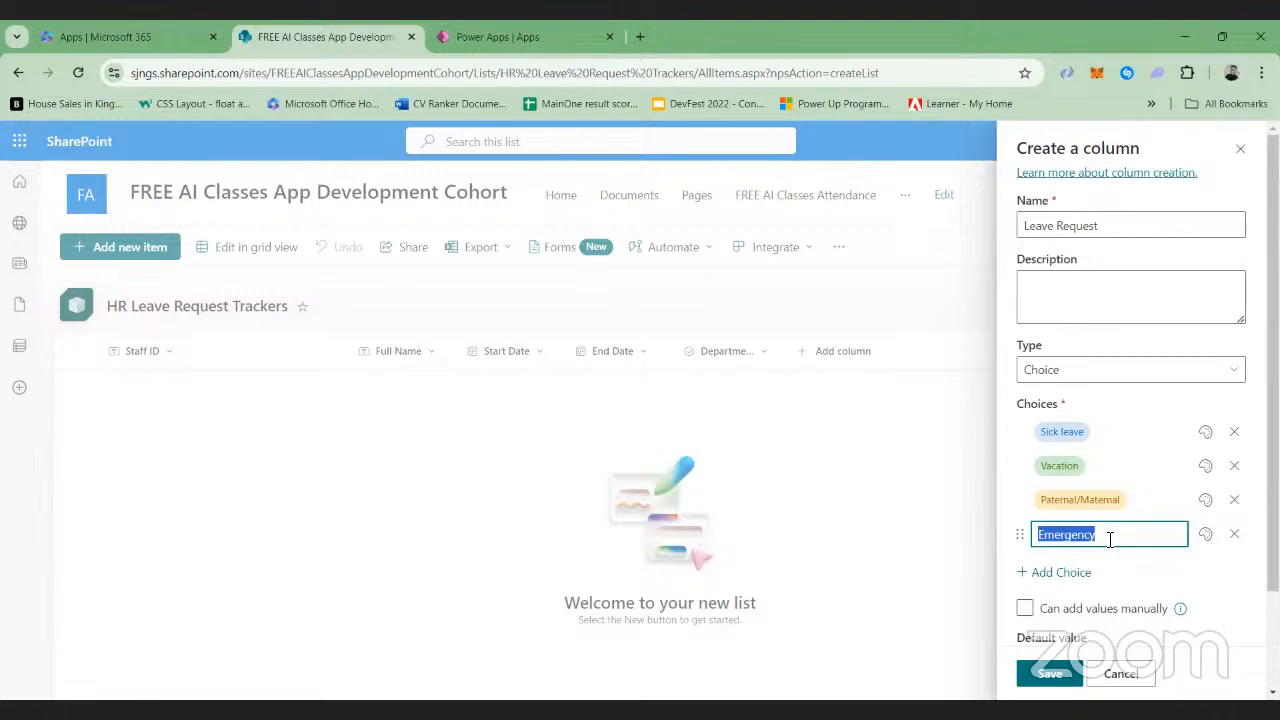
key("BackSpace")
type("Stu")
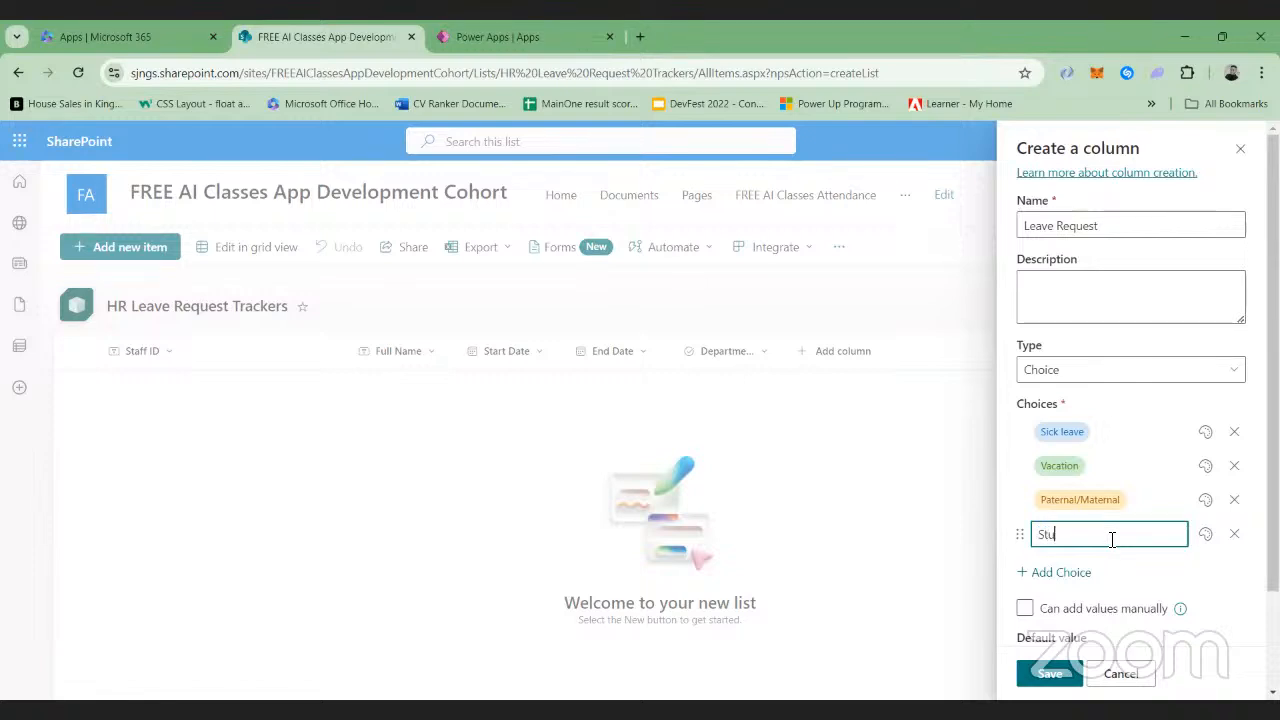
type("dy")
Add Casual as the fifth Leave Request choice and save the column
left_click(1061, 573)
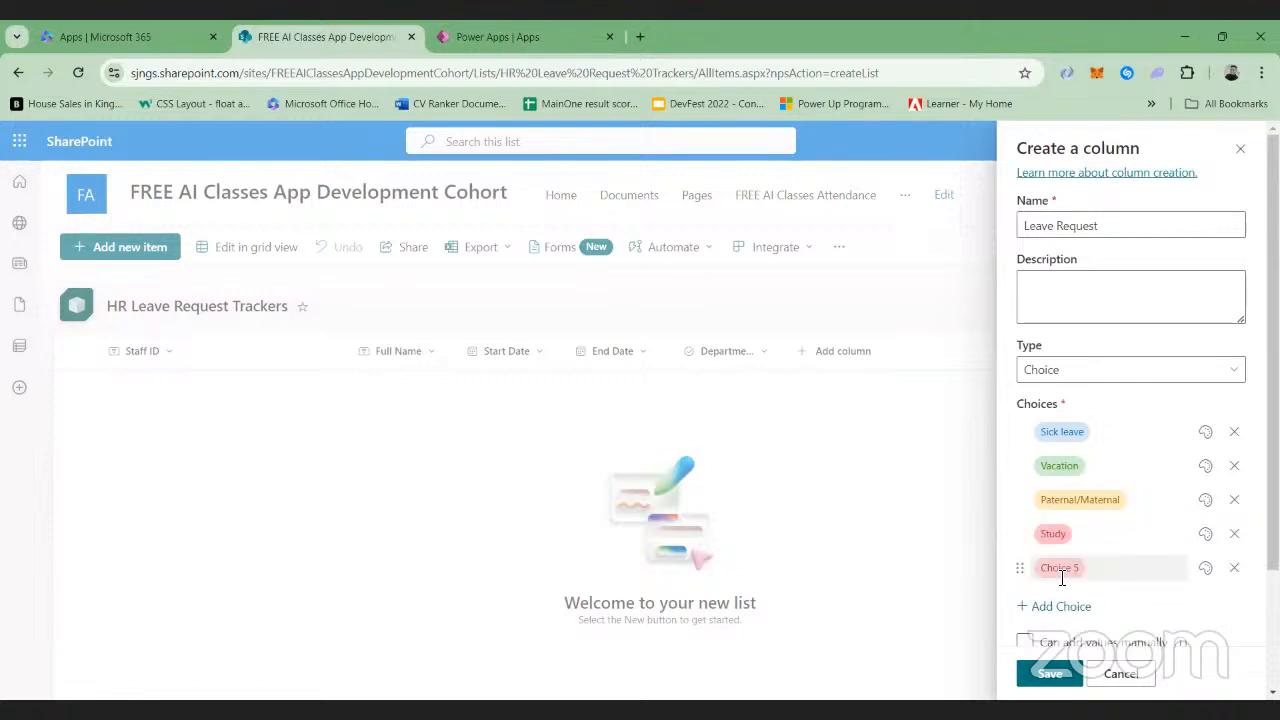
left_click(1082, 568)
key("BackSpace")
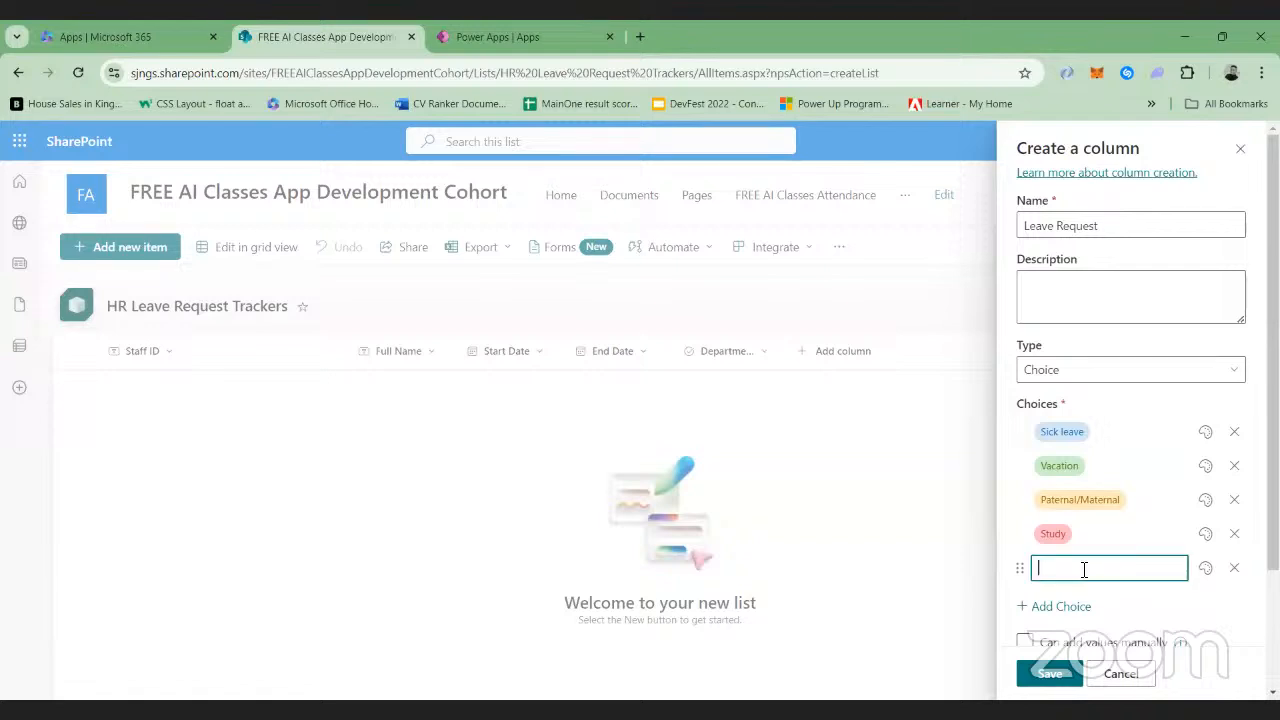
type("Casual")
left_click(1130, 601)
left_click(1050, 673)
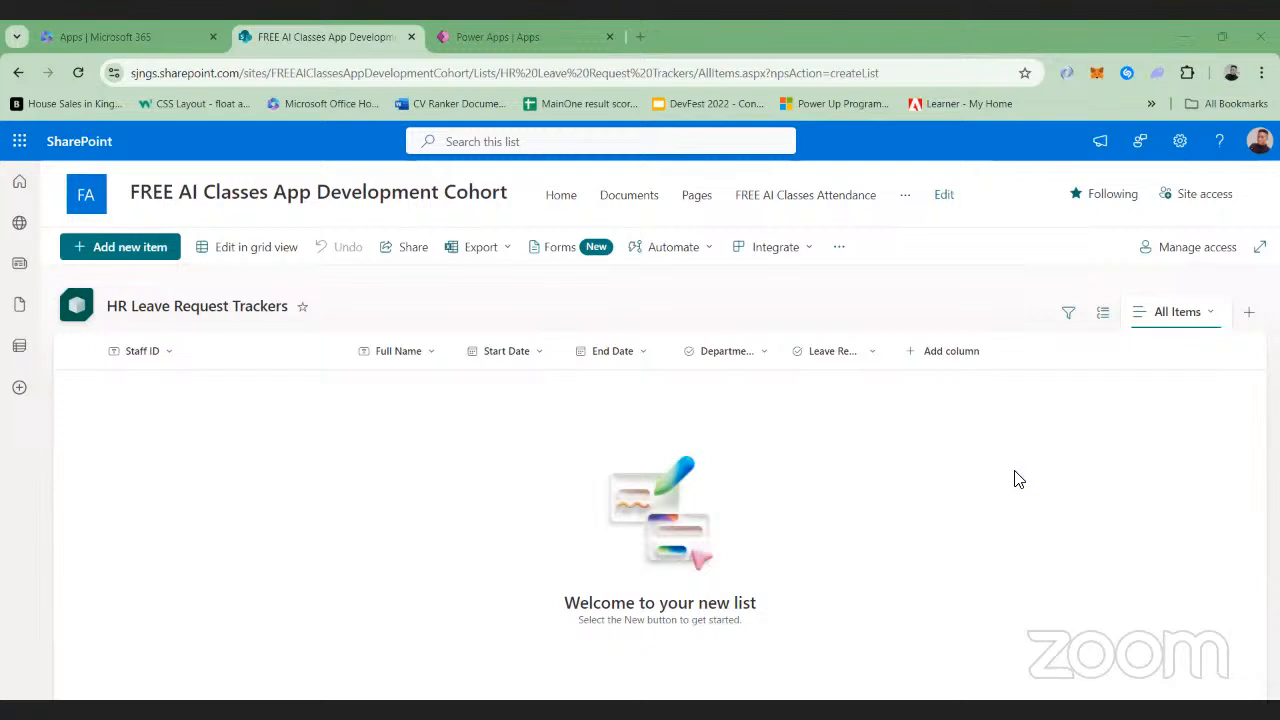
Add a multiple lines of text column named Description to the leave request list
left_click(933, 350)
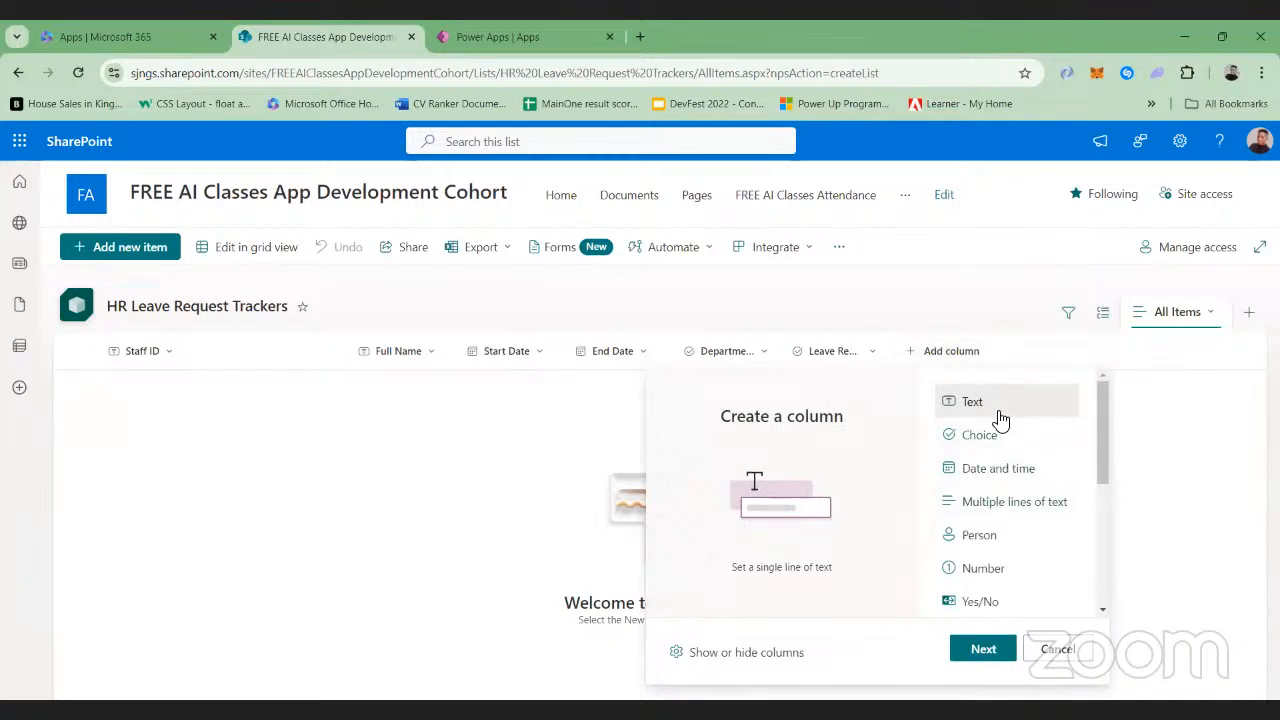
left_click(995, 508)
left_click(980, 655)
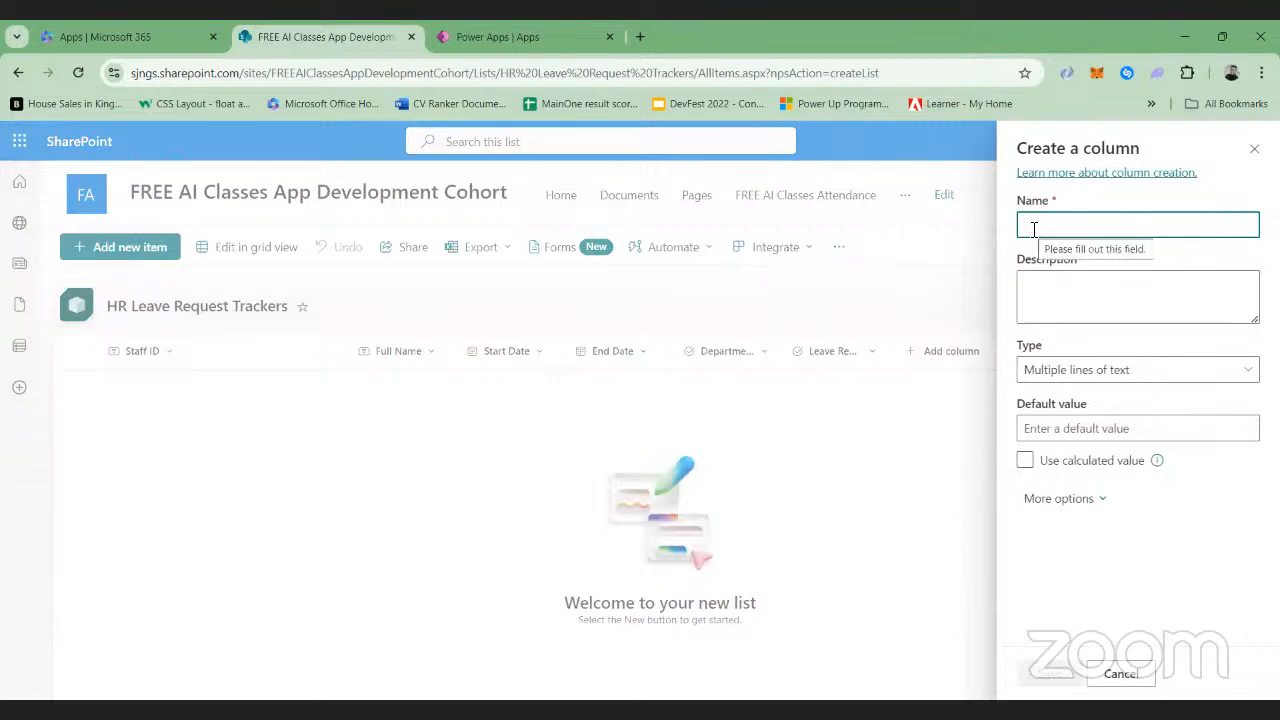
type("Descripti")
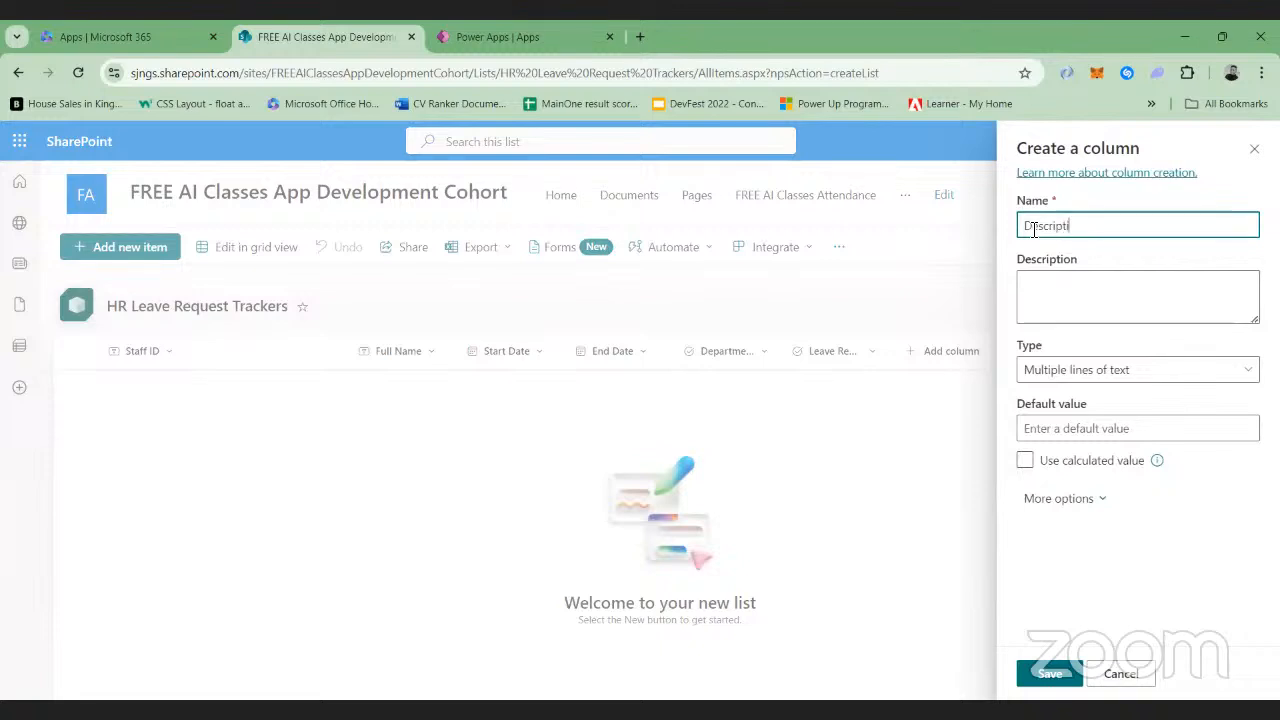
type("on")
left_click(1050, 675)
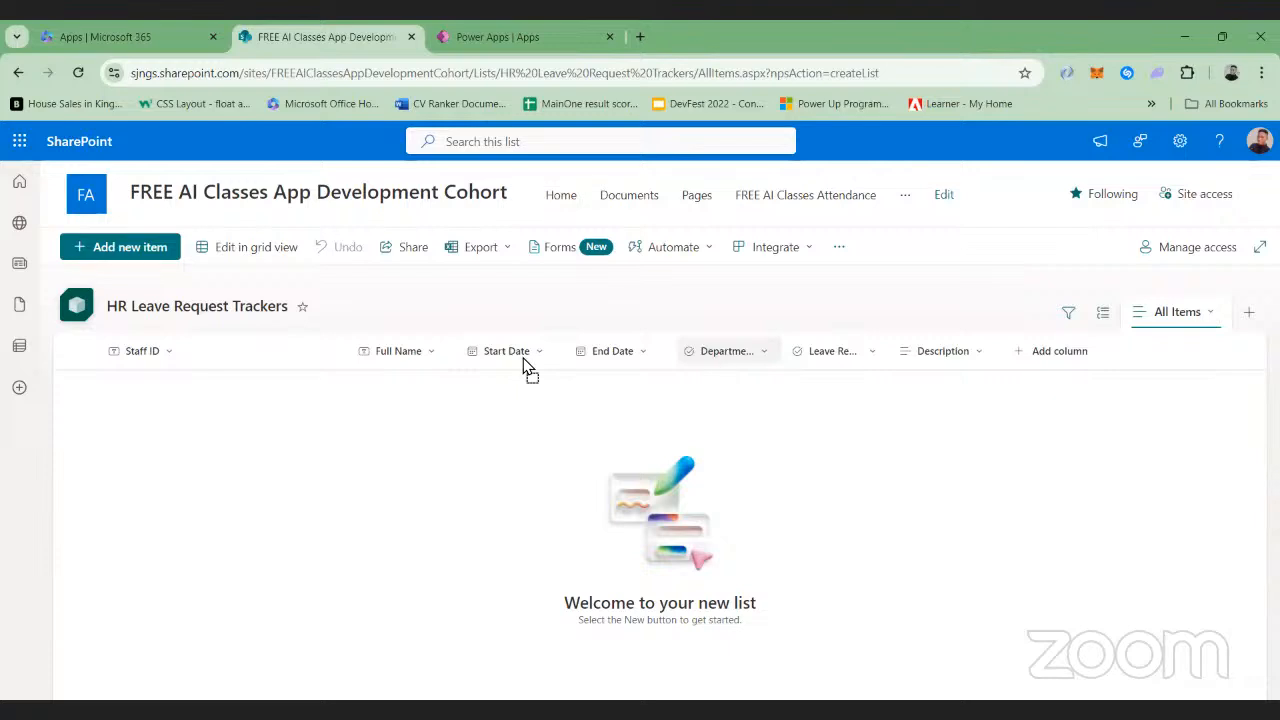
Reorder the list columns so Department and Leave Request sit between Full Name and Start Date
left_click_drag(493, 352, 497, 352)
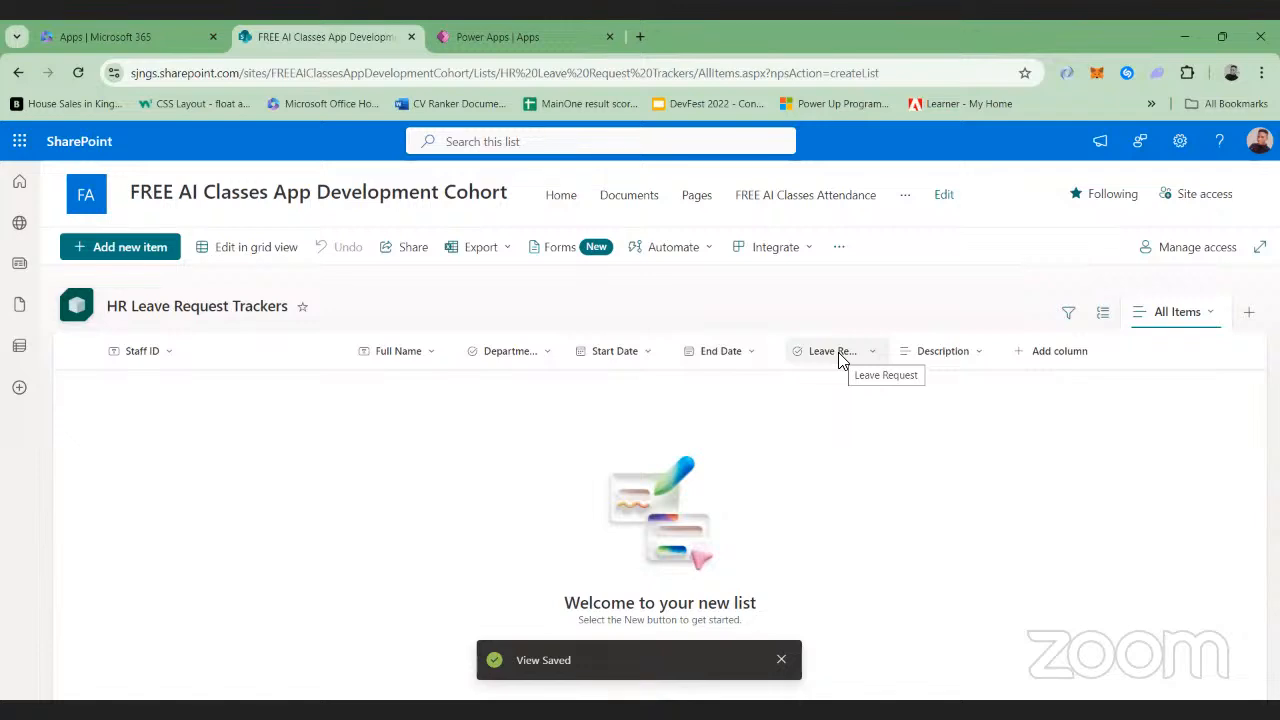
left_click(813, 354)
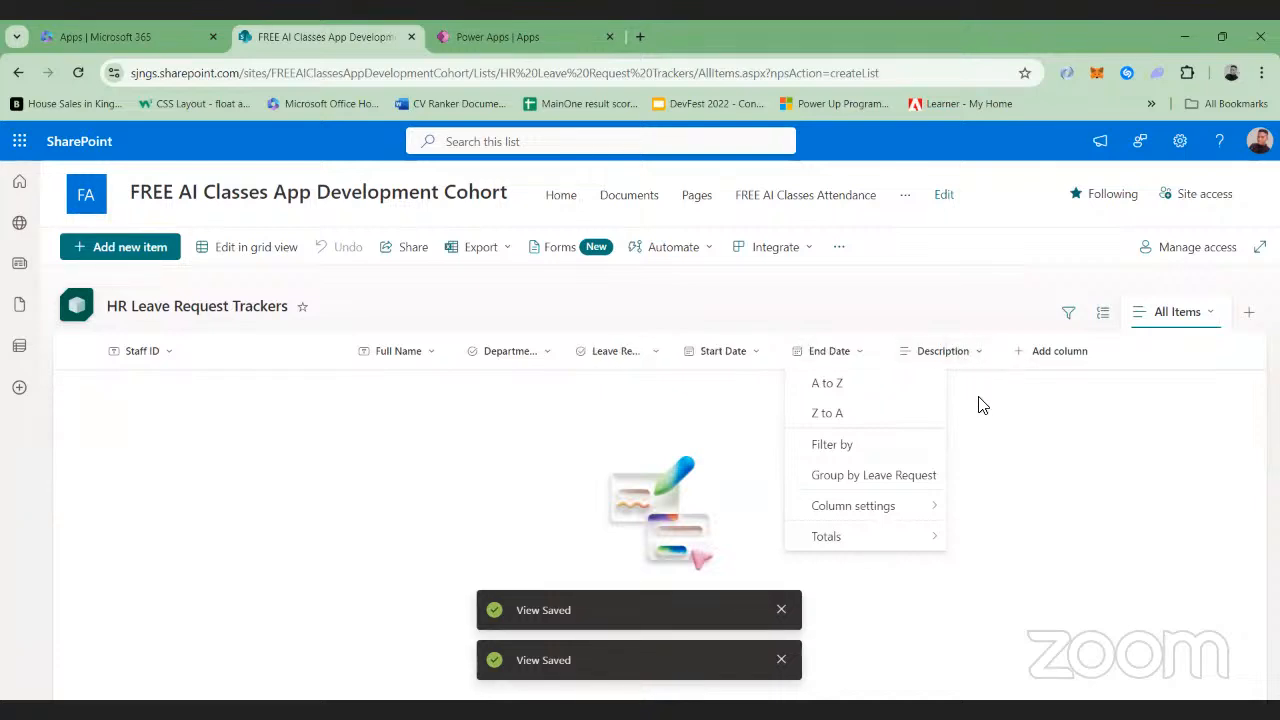
left_click(981, 405)
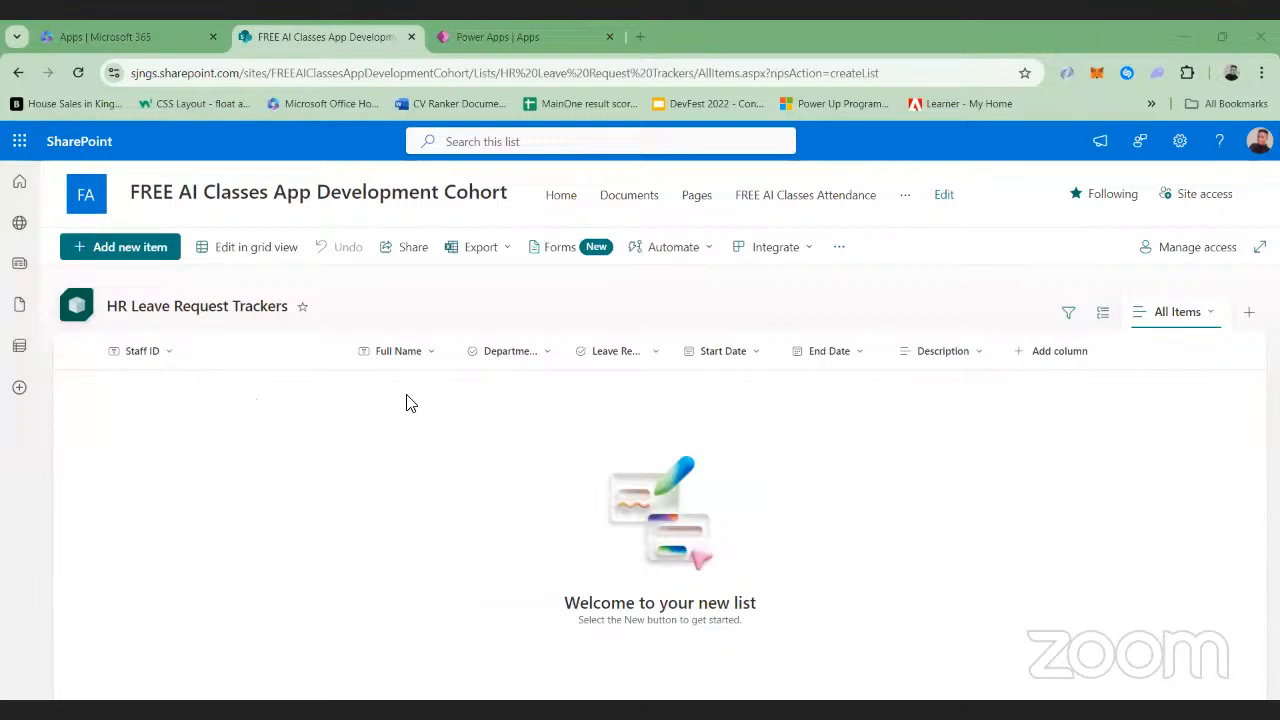
Start a new choice column named Gender in the HR Leave Request Trackers list
left_click(1036, 360)
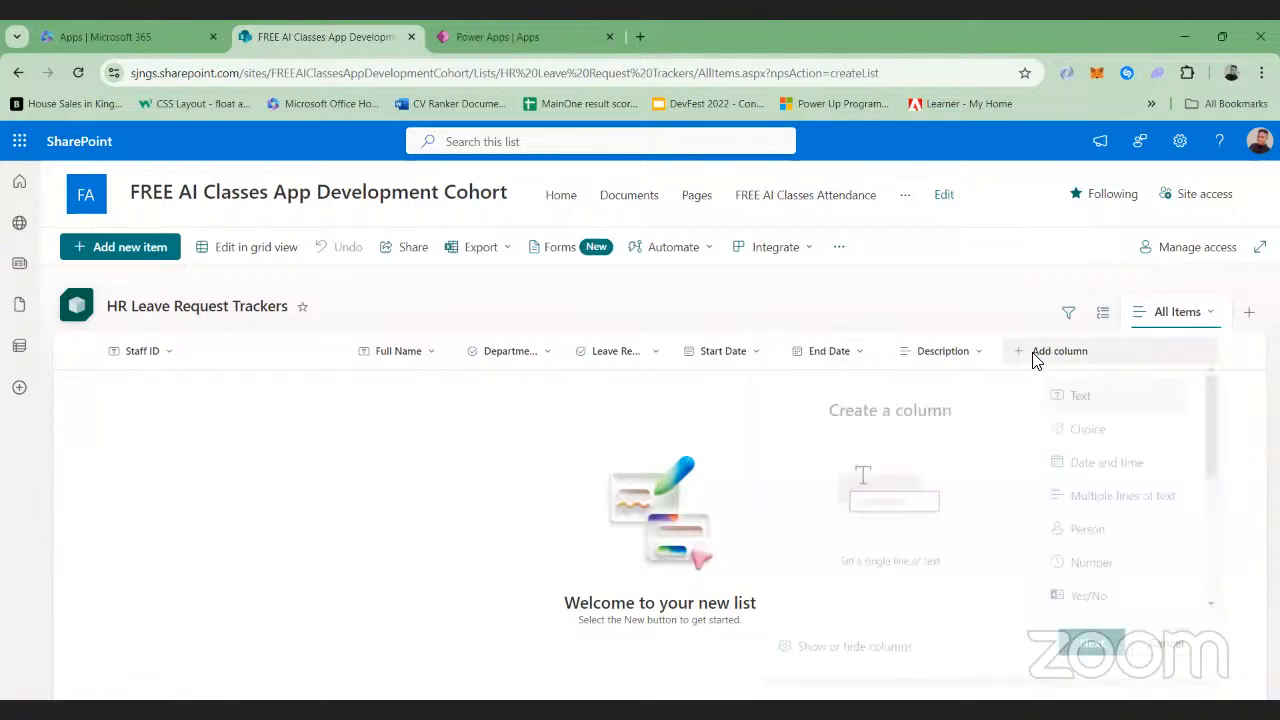
left_click(1085, 428)
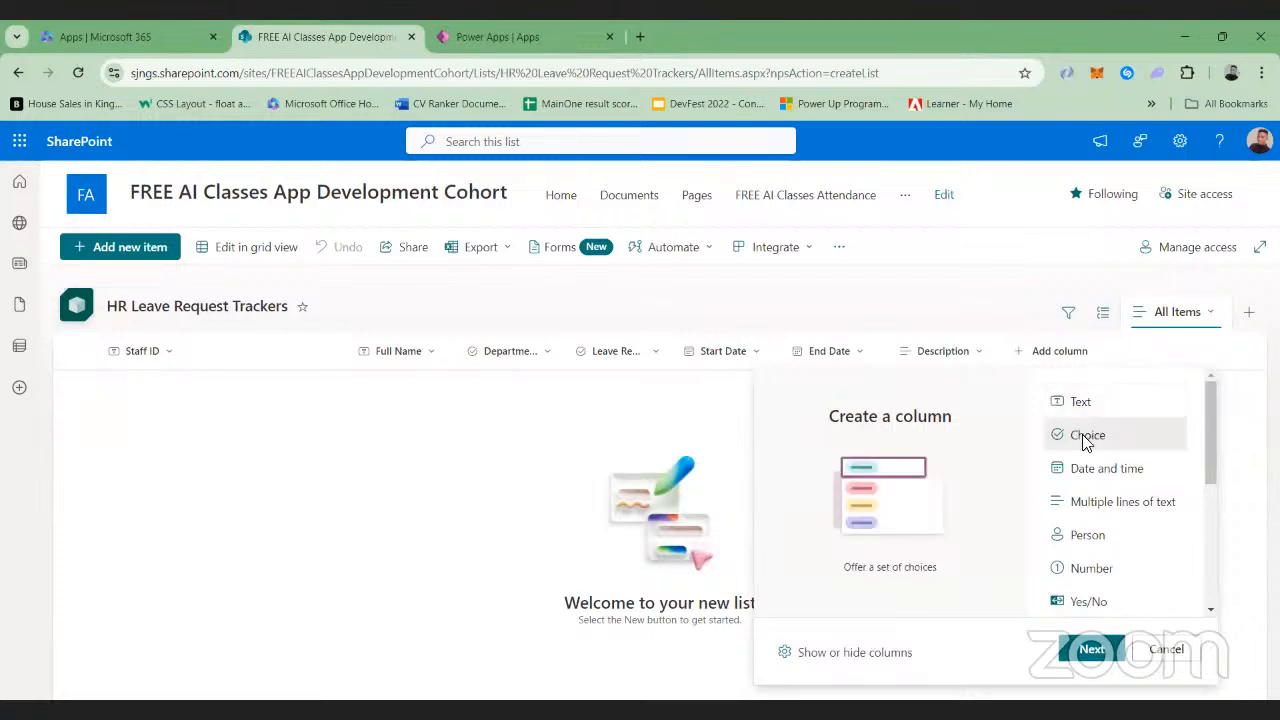
left_click(1078, 652)
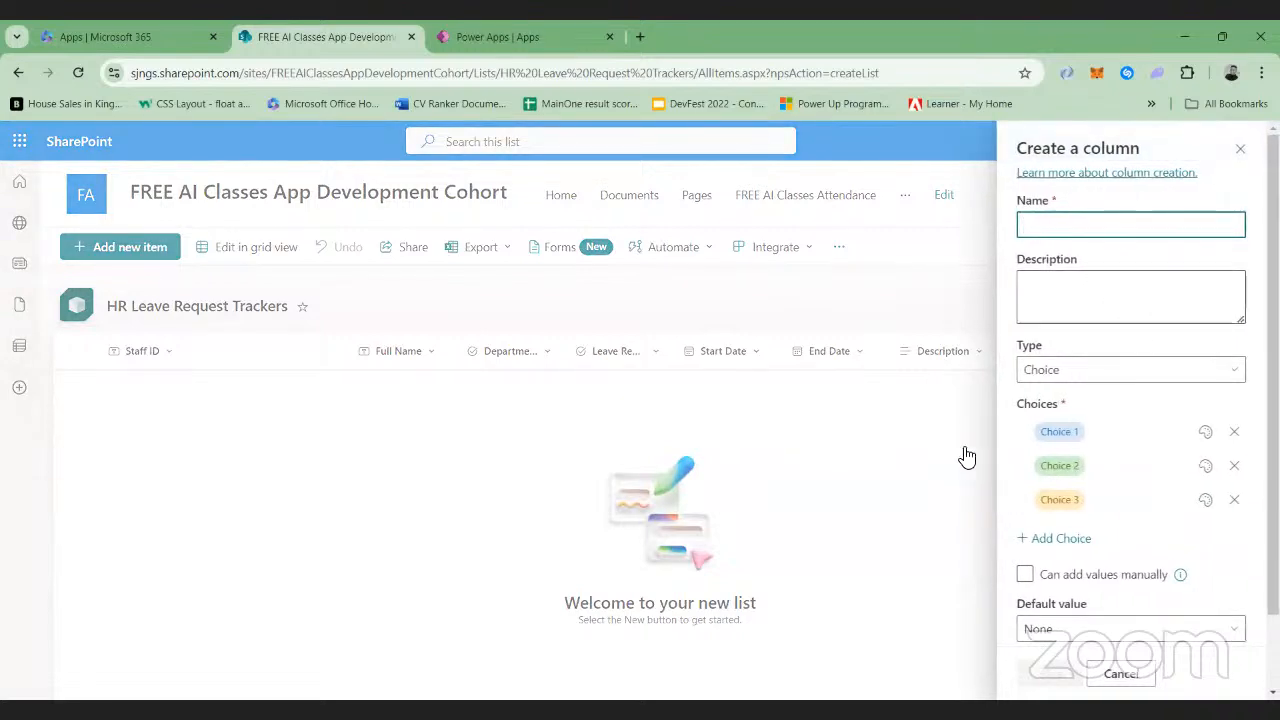
type("Ge")
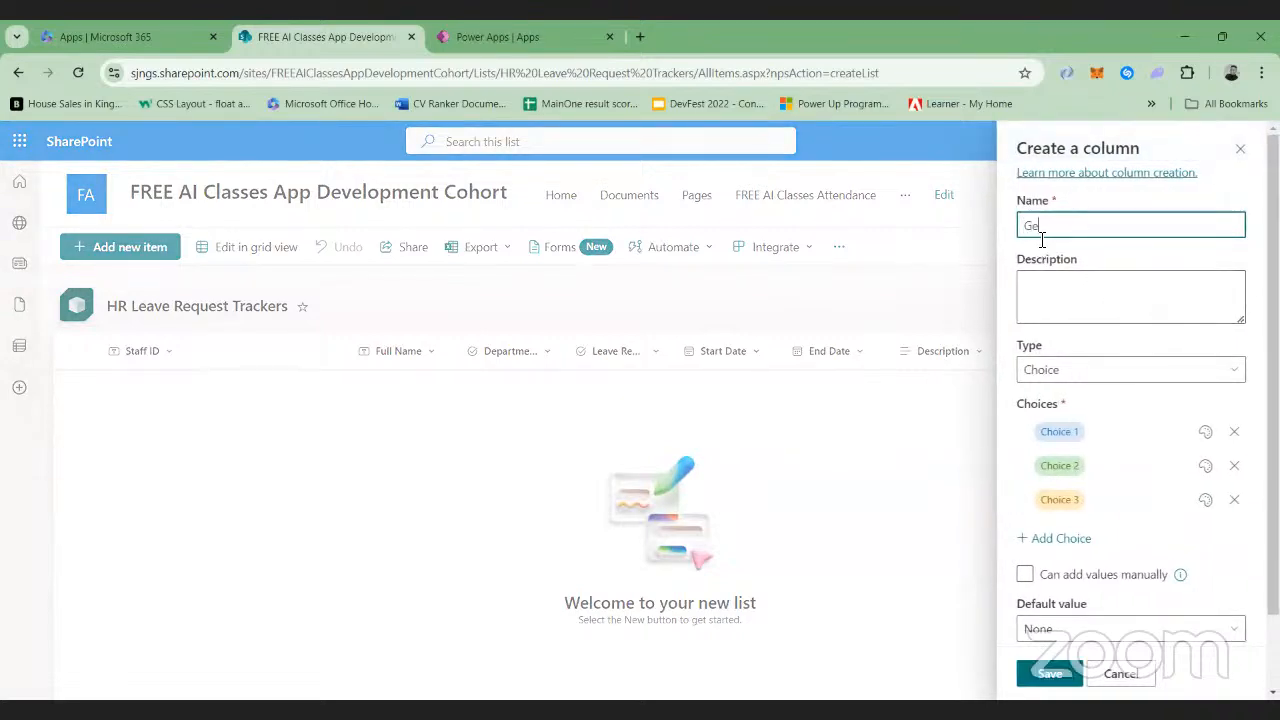
type("nder")
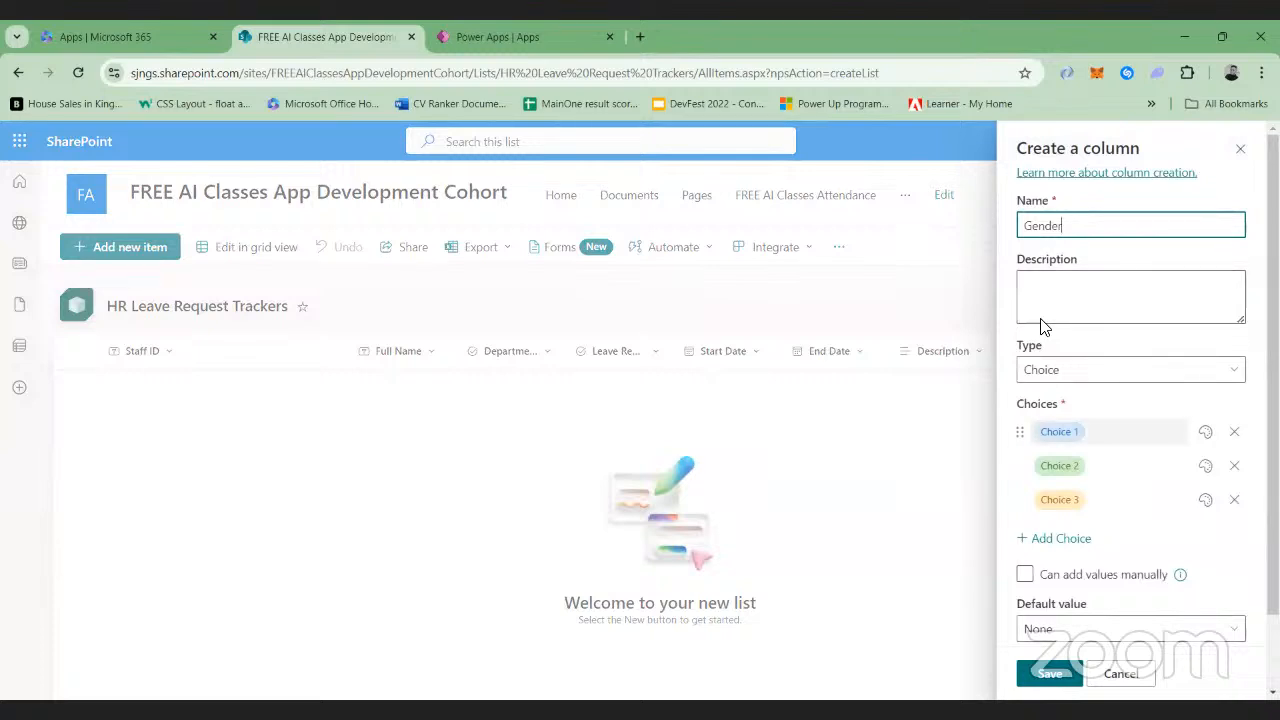
Set the Gender choices to Male and Female, remove the third choice, and save the column
left_click(1100, 431)
key("BackSpace")
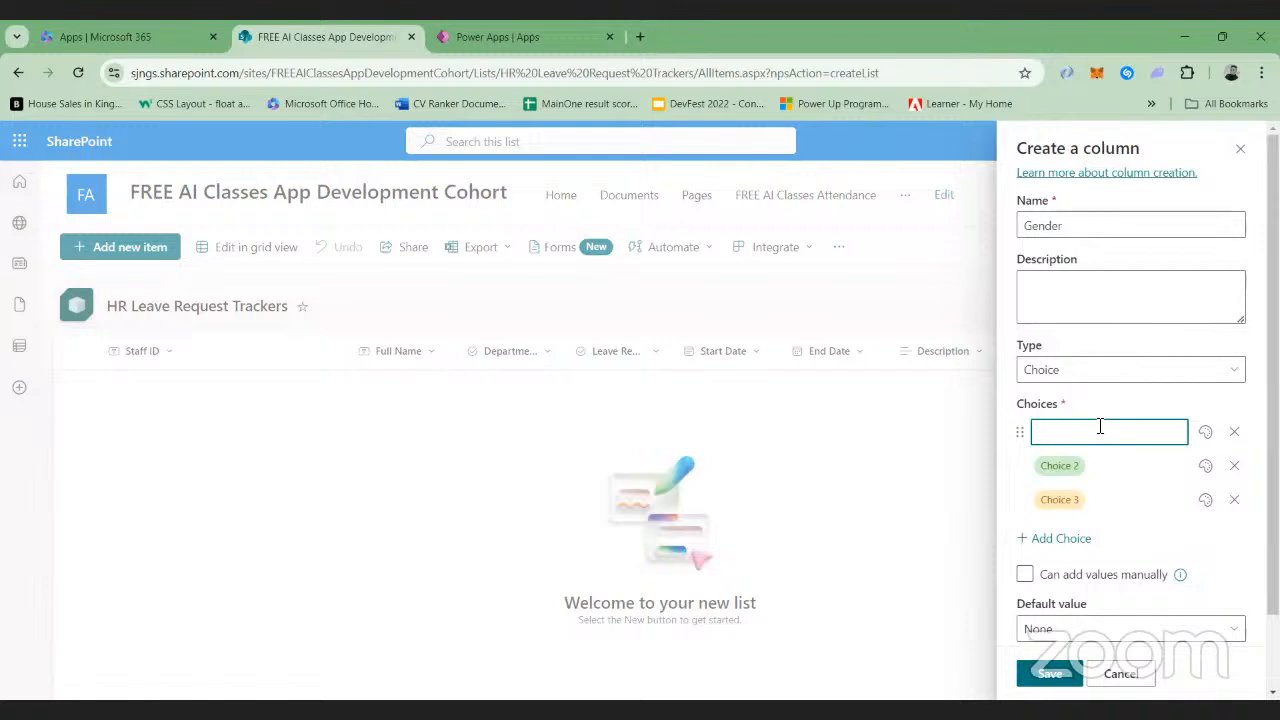
type("Male")
left_click(1100, 455)
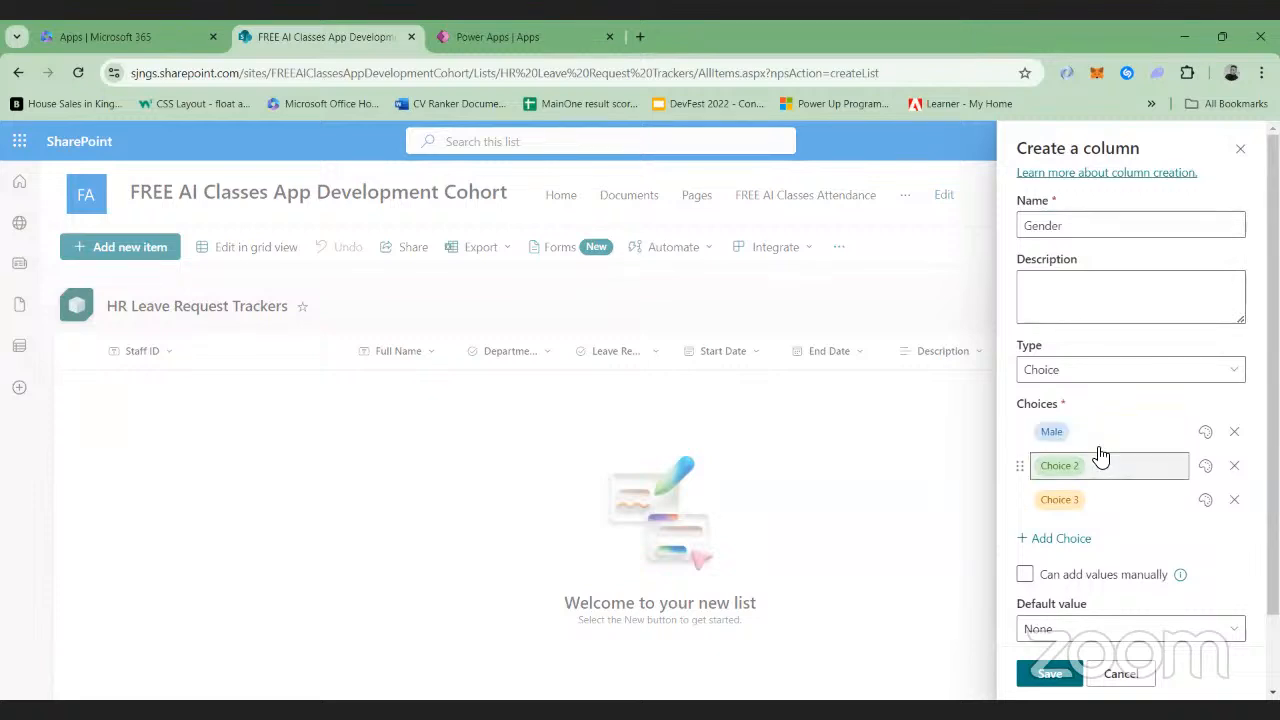
type("Female")
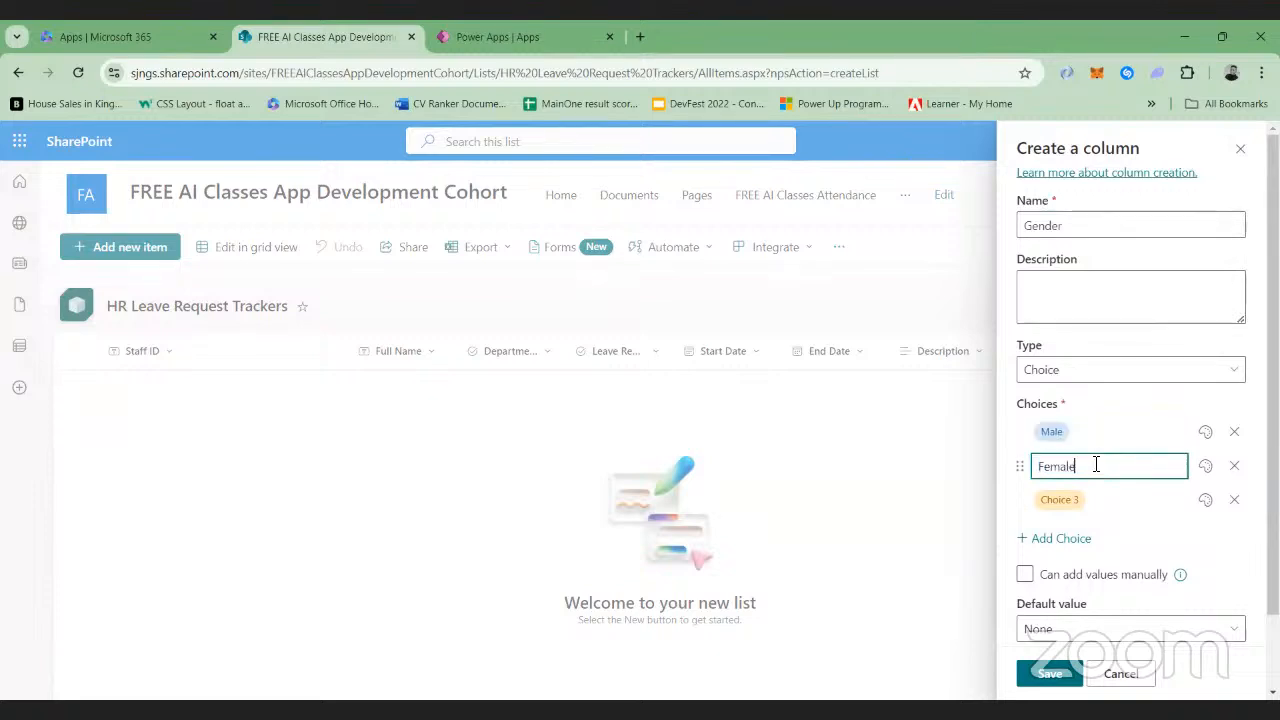
left_click(1234, 499)
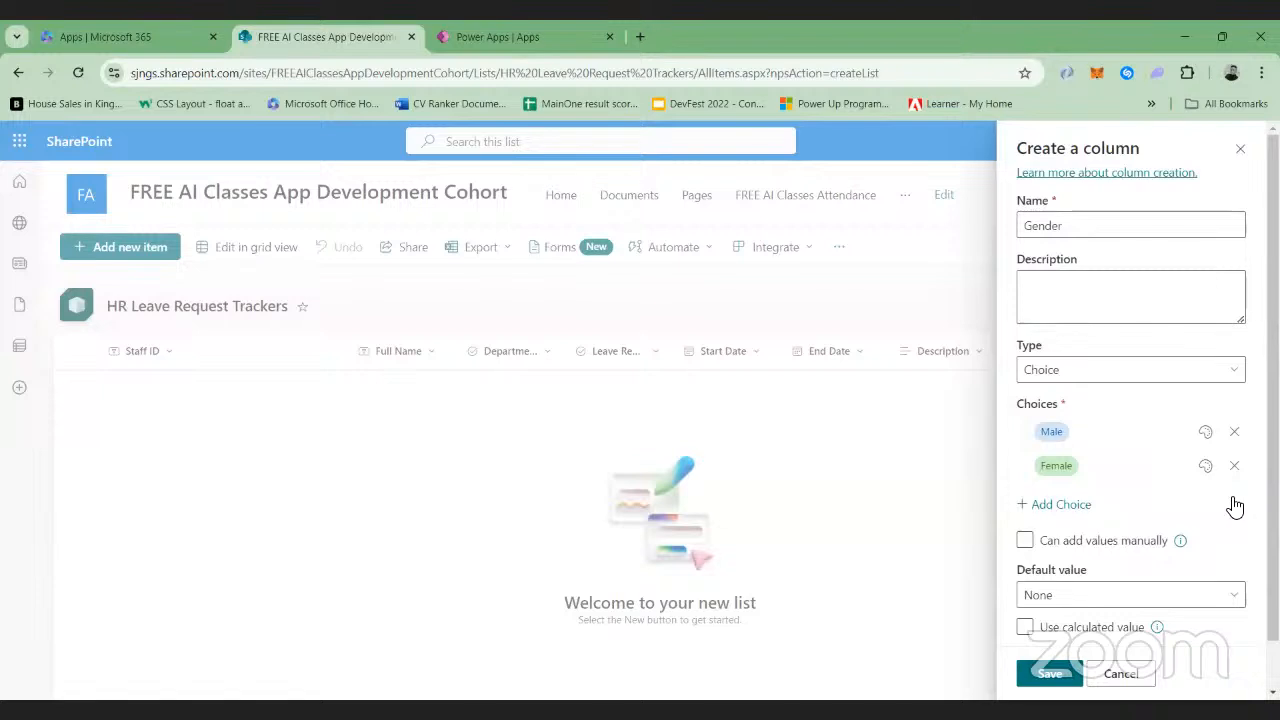
left_click(1050, 676)
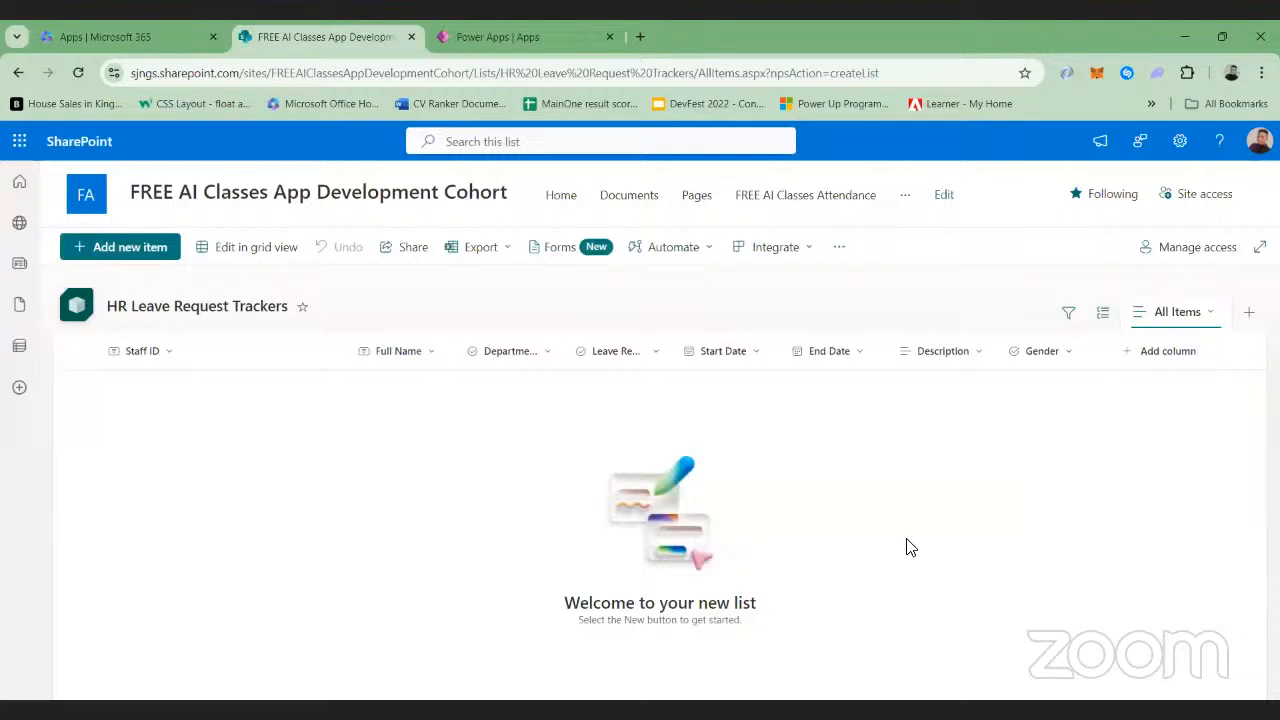
Start another choice column named Approval Status in the leave request list
left_click(1129, 356)
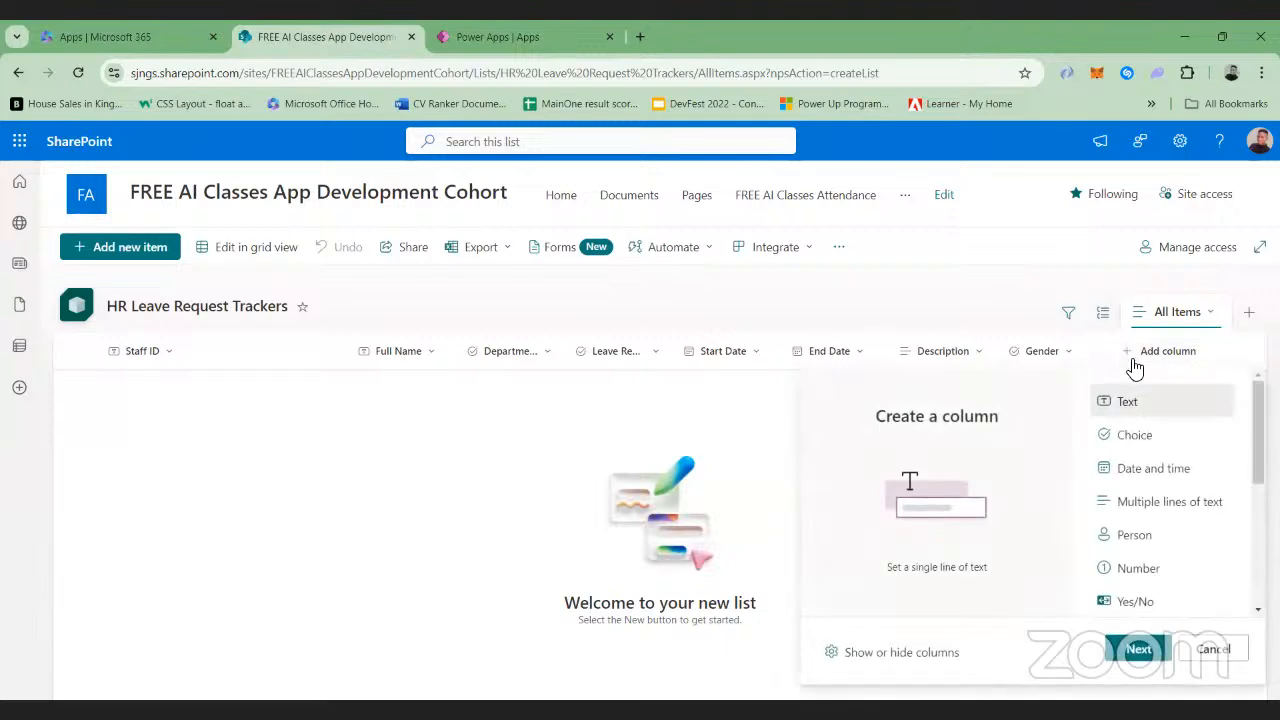
left_click(1130, 442)
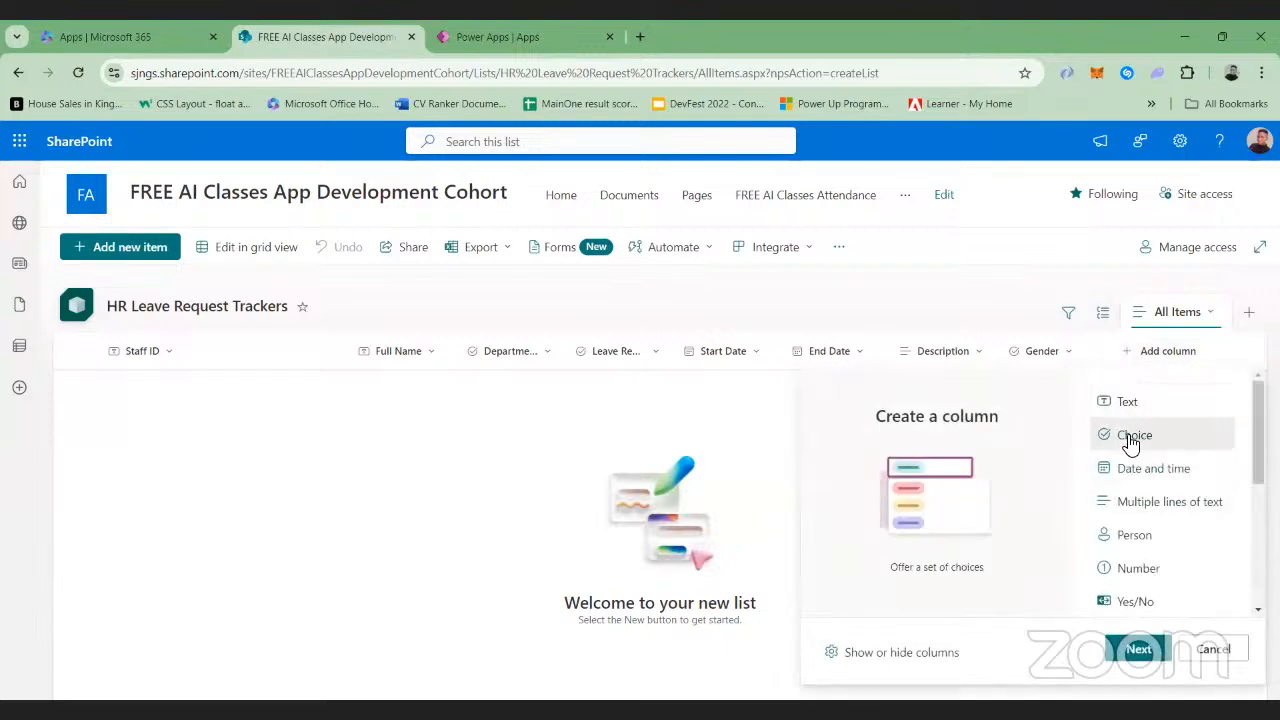
left_click(1137, 650)
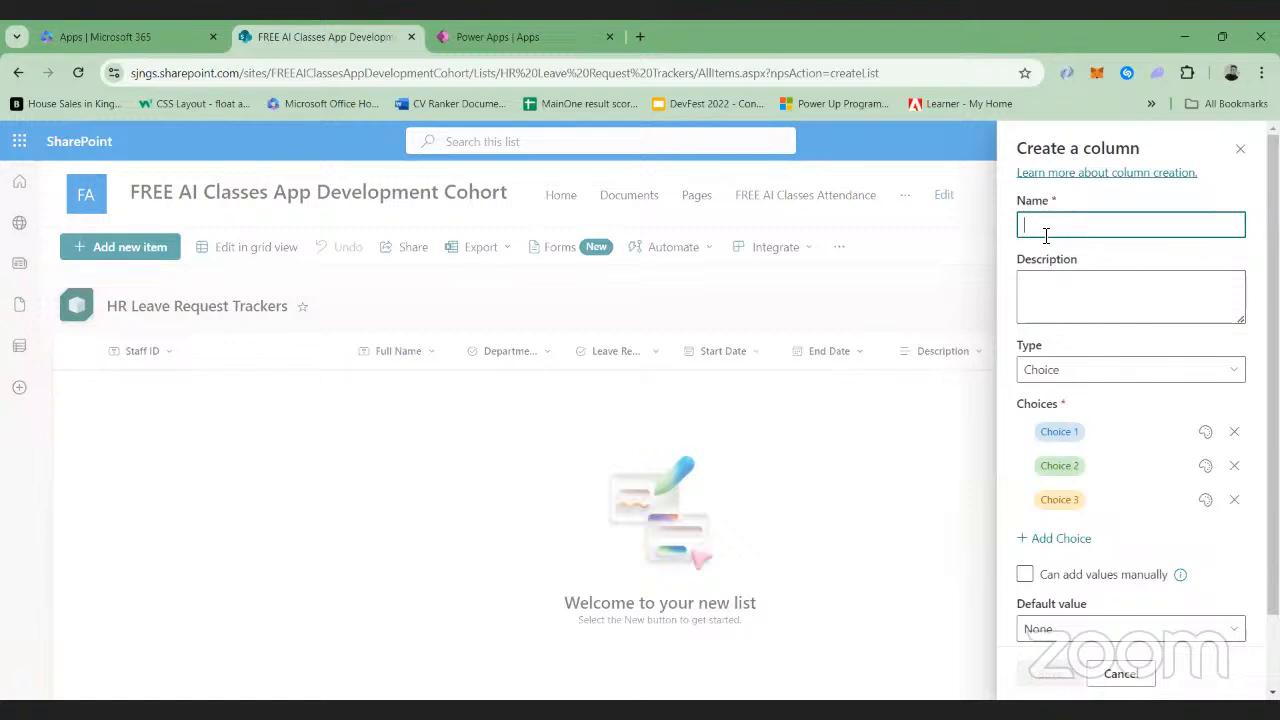
type("Approval")
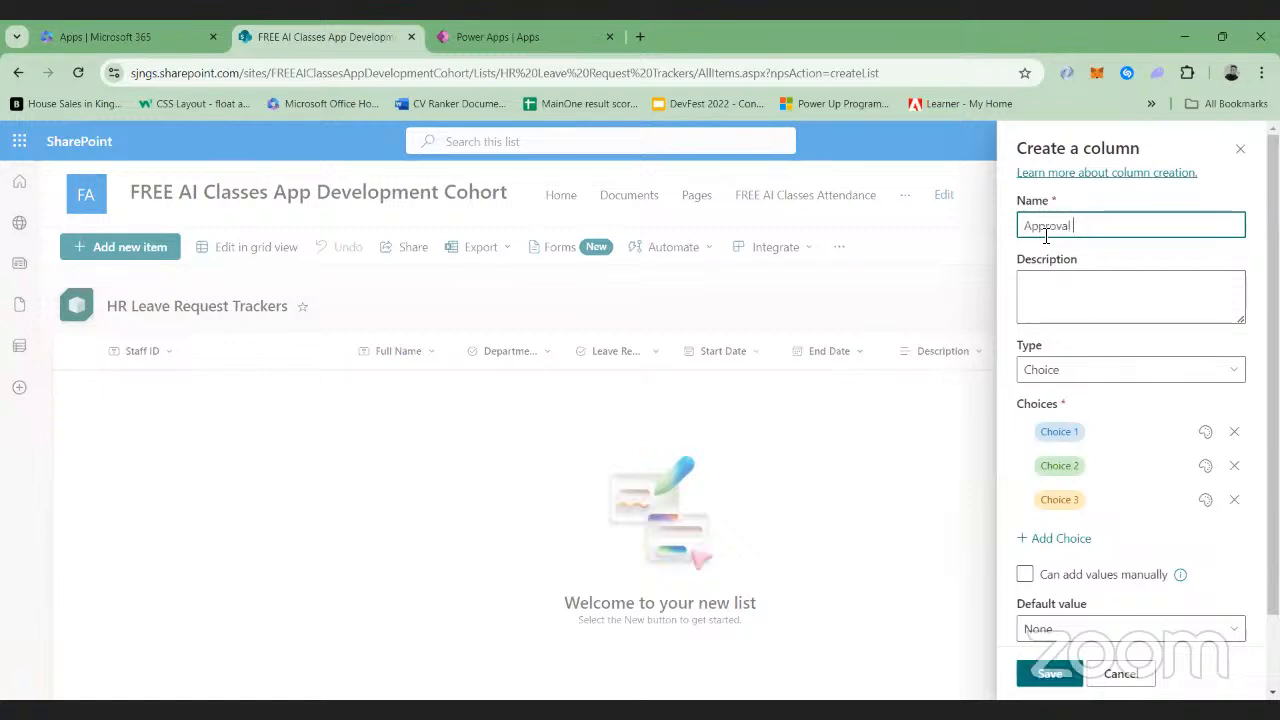
type(" Status")
Rename the first two Approval Status choices to Granted and Not Granted
left_click(1088, 429)
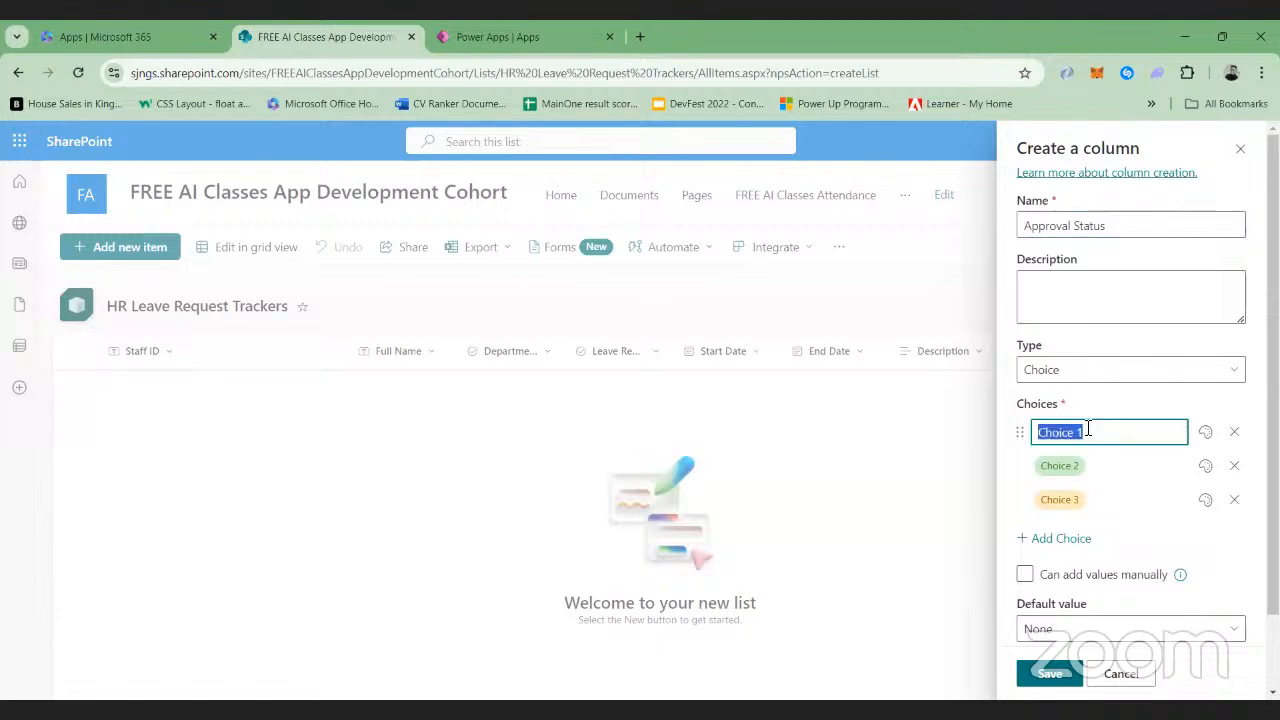
key("BackSpace")
type("Granted")
left_click(1090, 470)
key("BackSpace")
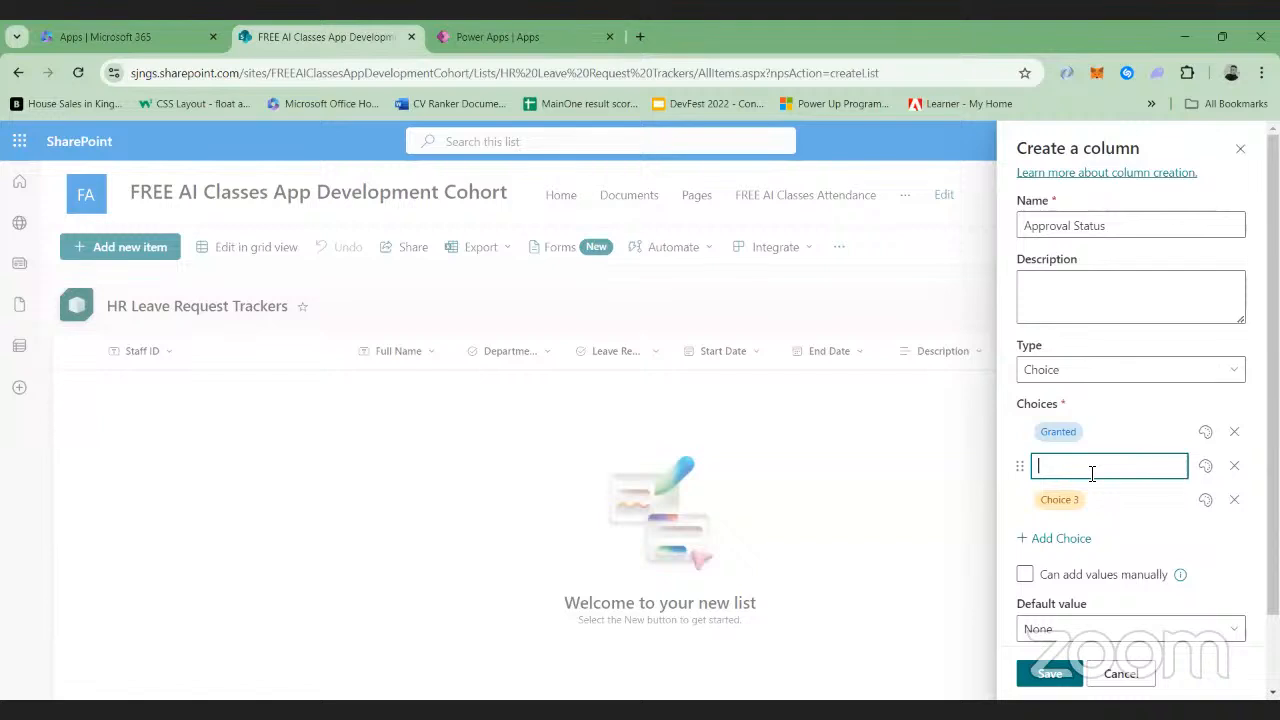
type("Not Granted")
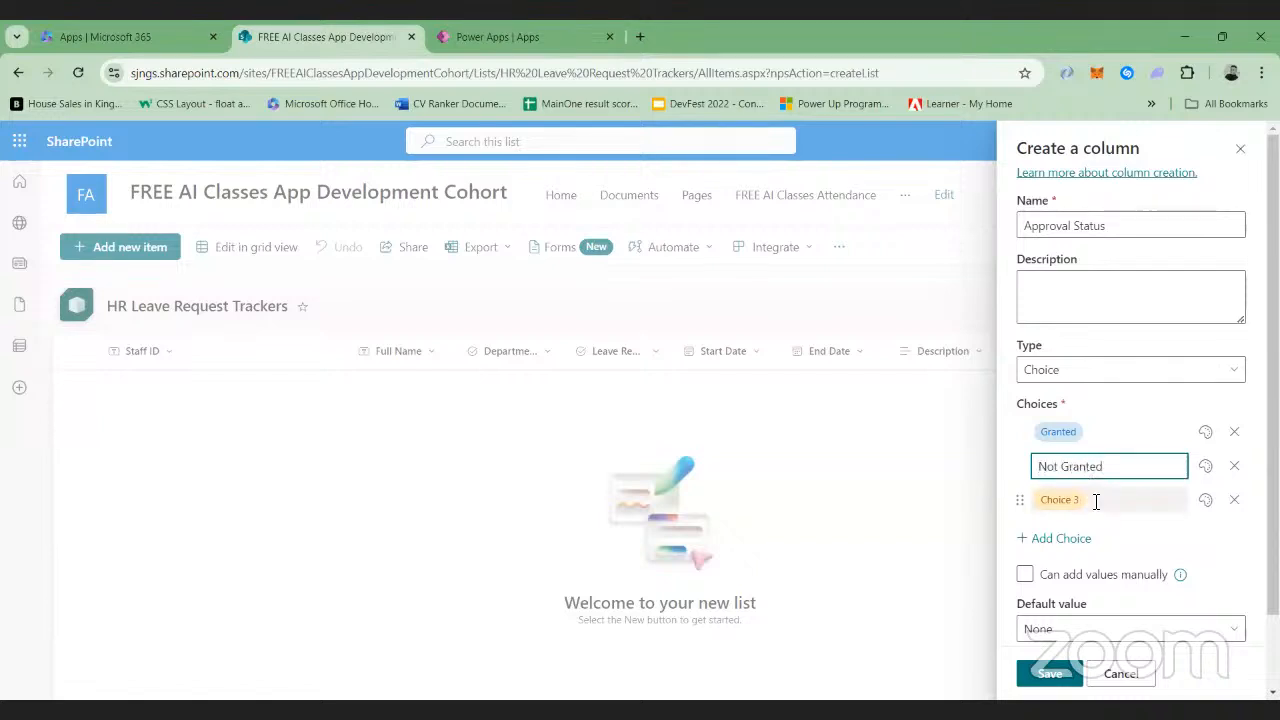
Rename the third Approval Status choice to Pending and save the column
left_click(1096, 502)
key("BackSpace")
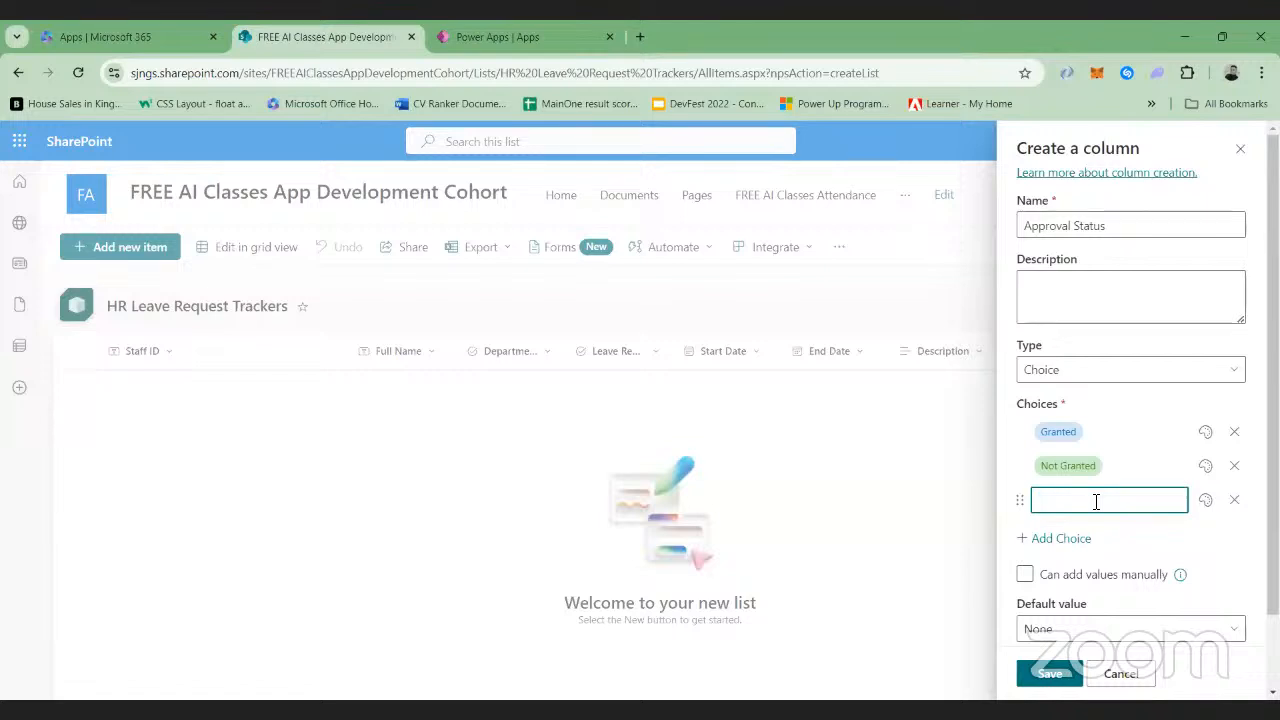
type("Pending")
left_click(1157, 543)
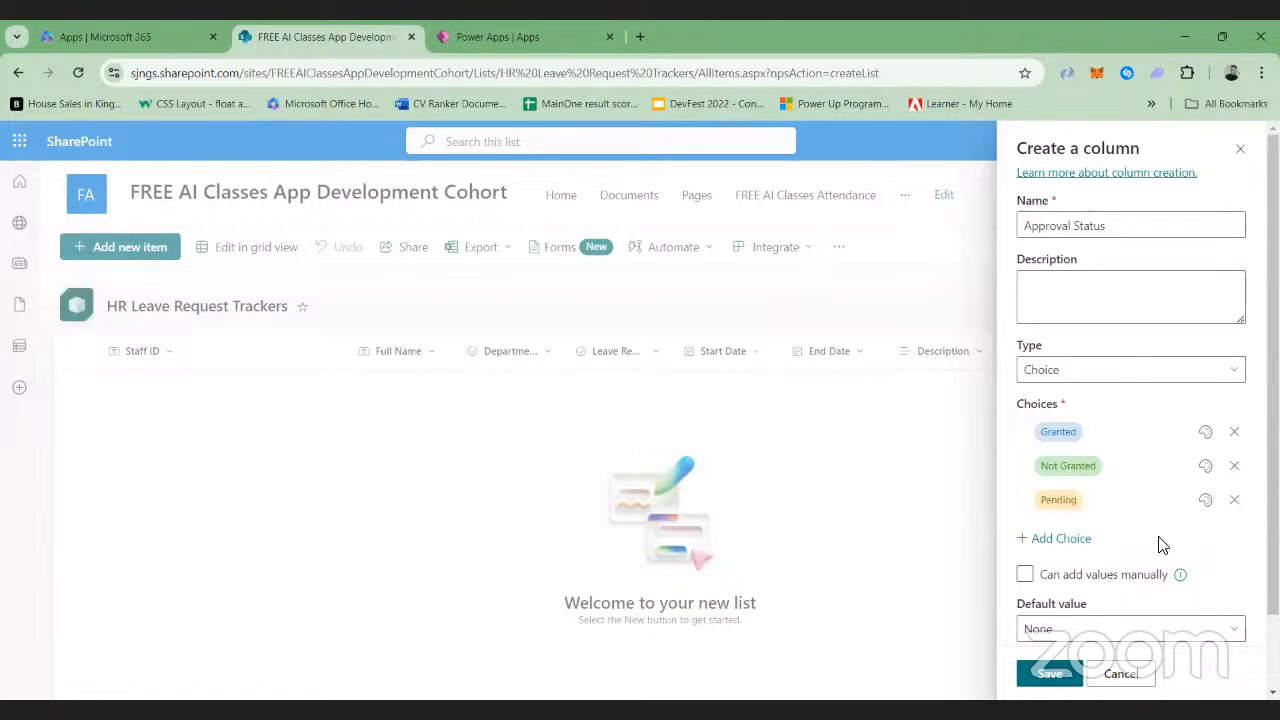
left_click(1040, 674)
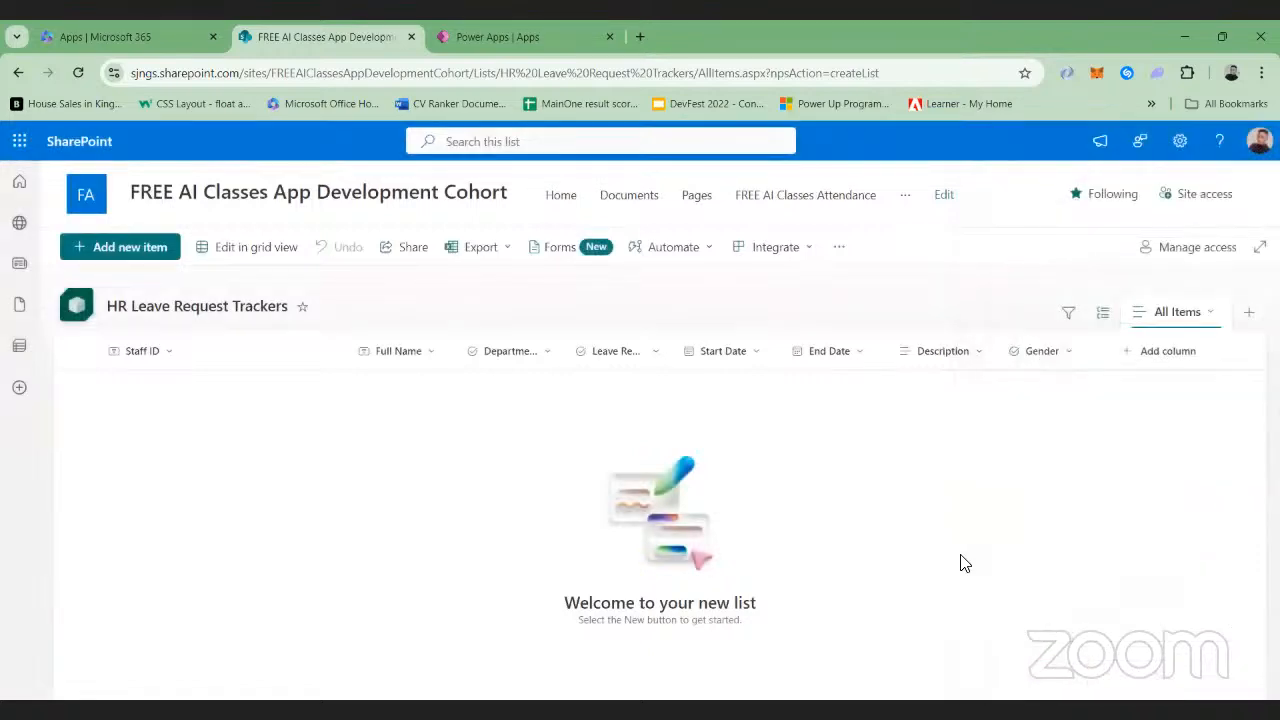
Move the Gender column between Full Name and Department in the list
left_click(1043, 356)
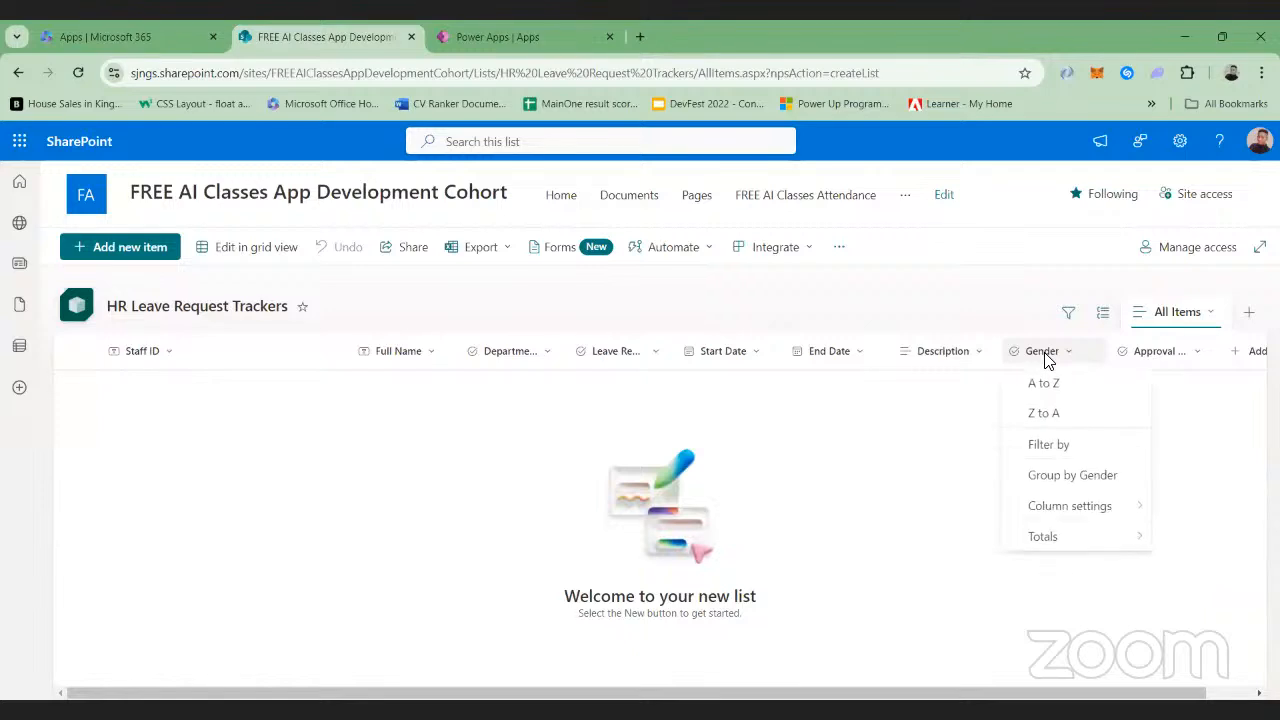
left_click_drag(731, 356, 486, 356)
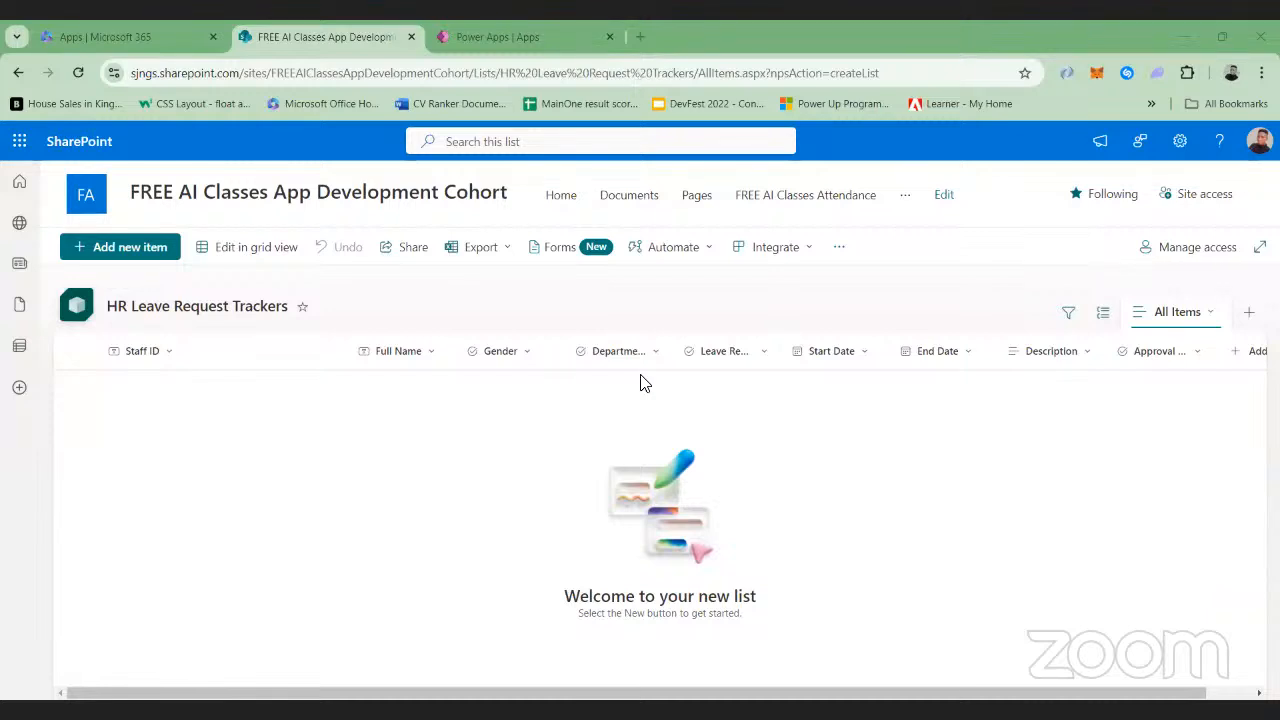
Switch to Power Apps and start a blank canvas app
key("ctrl+Tab")
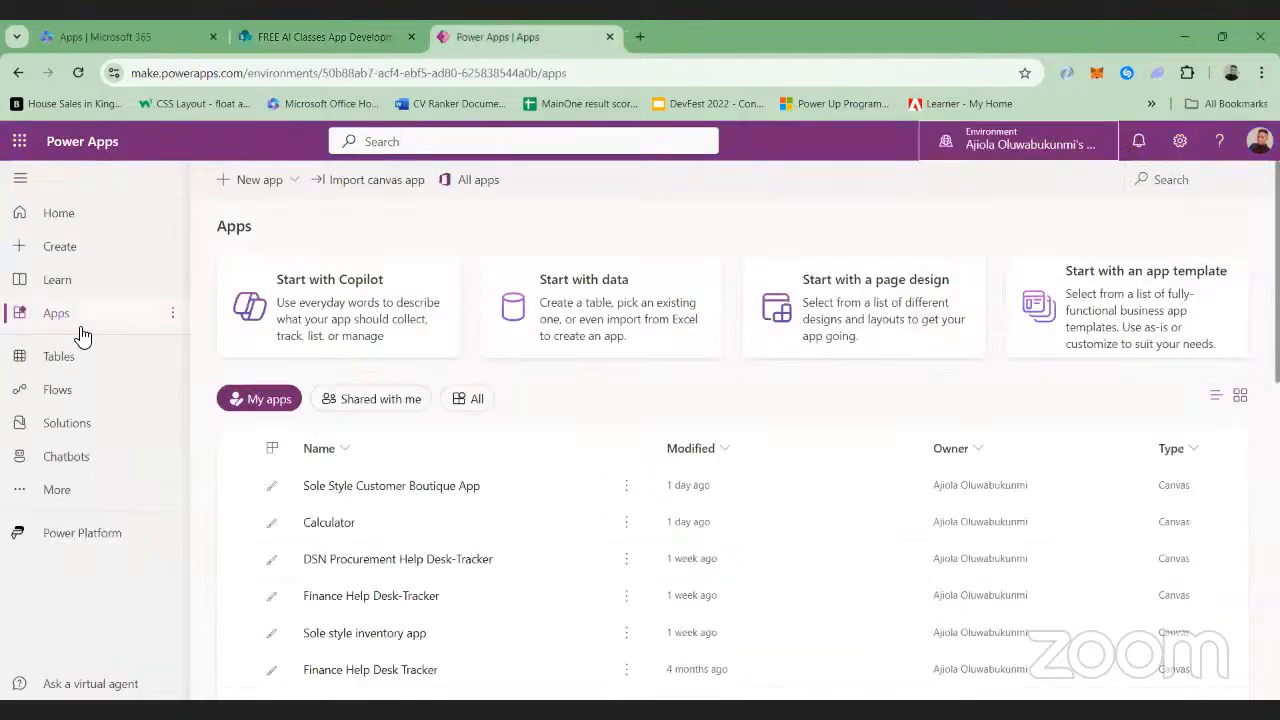
left_click(54, 250)
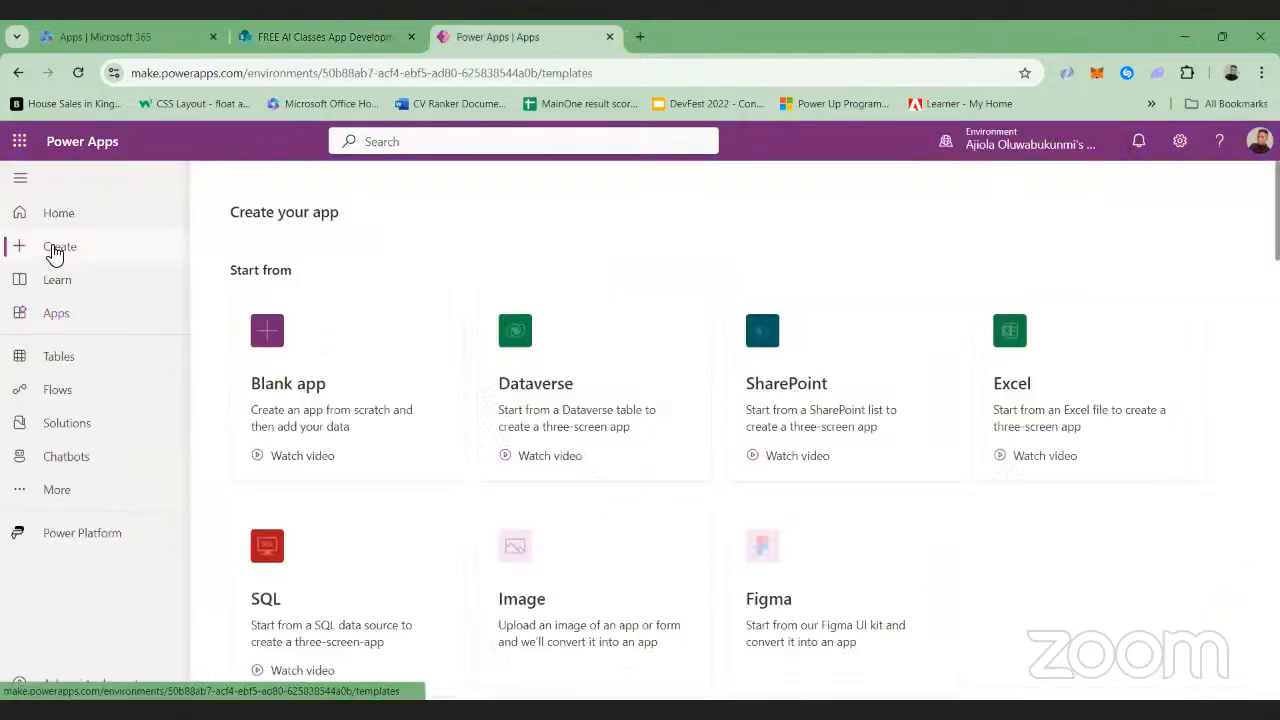
left_click(306, 390)
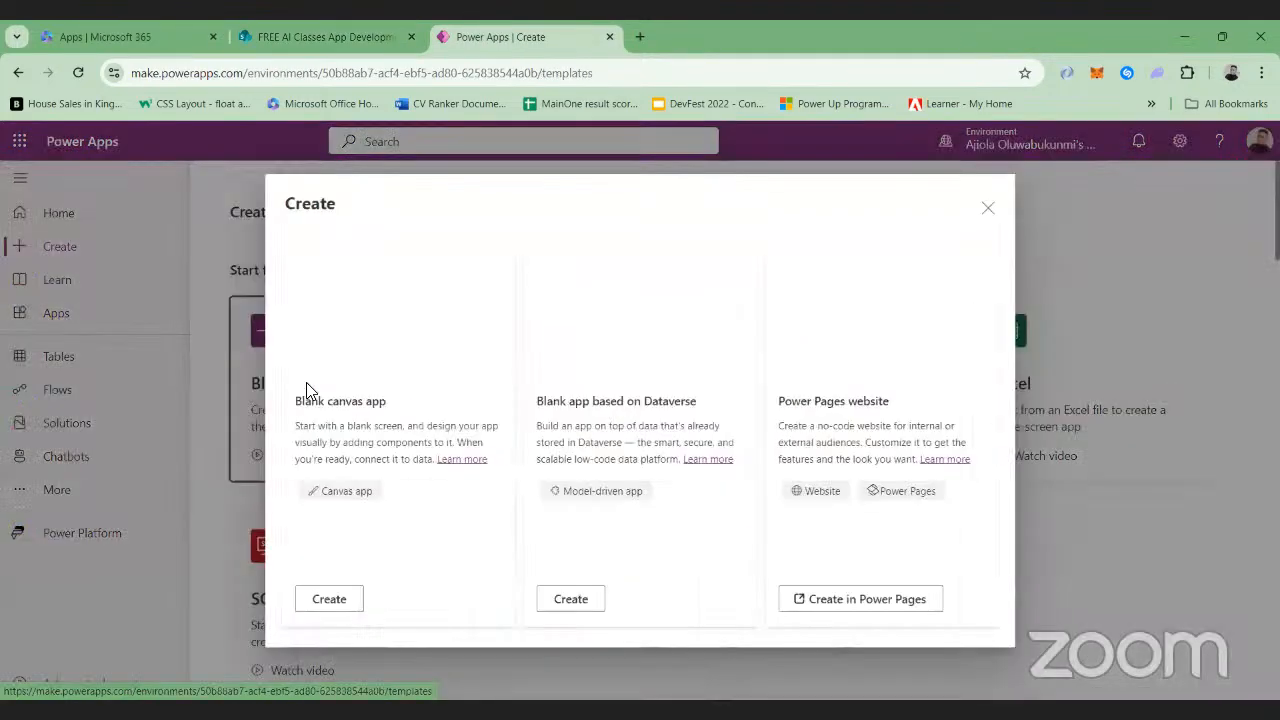
left_click(328, 598)
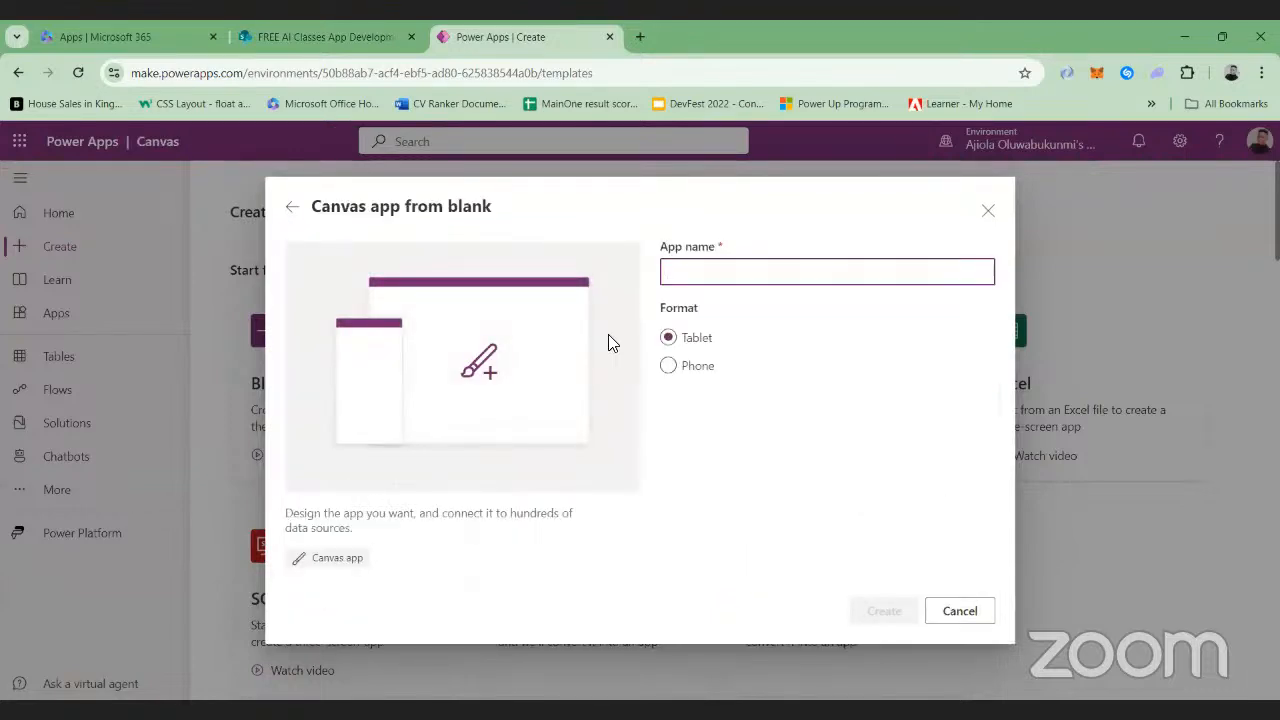
Name the canvas app HR Leave Request-Tracker, choose the Tablet format, and create it
type("HR")
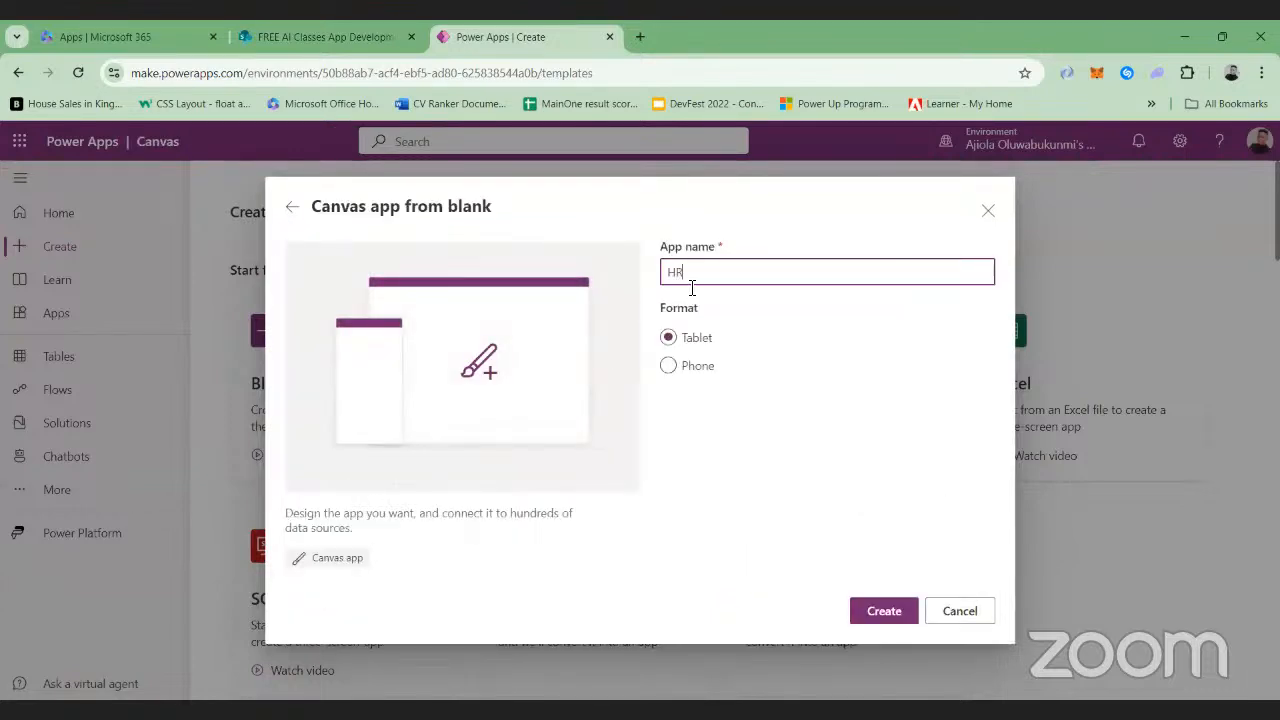
type(" Leave ")
type("Tracker")
key("Left")
type("/Request")
key("BackSpace")
key("BackSpace")
key("BackSpace")
key("BackSpace")
key("BackSpace")
key("BackSpace")
key("BackSpace")
key("BackSpace")
type("Request")
left_click(669, 340)
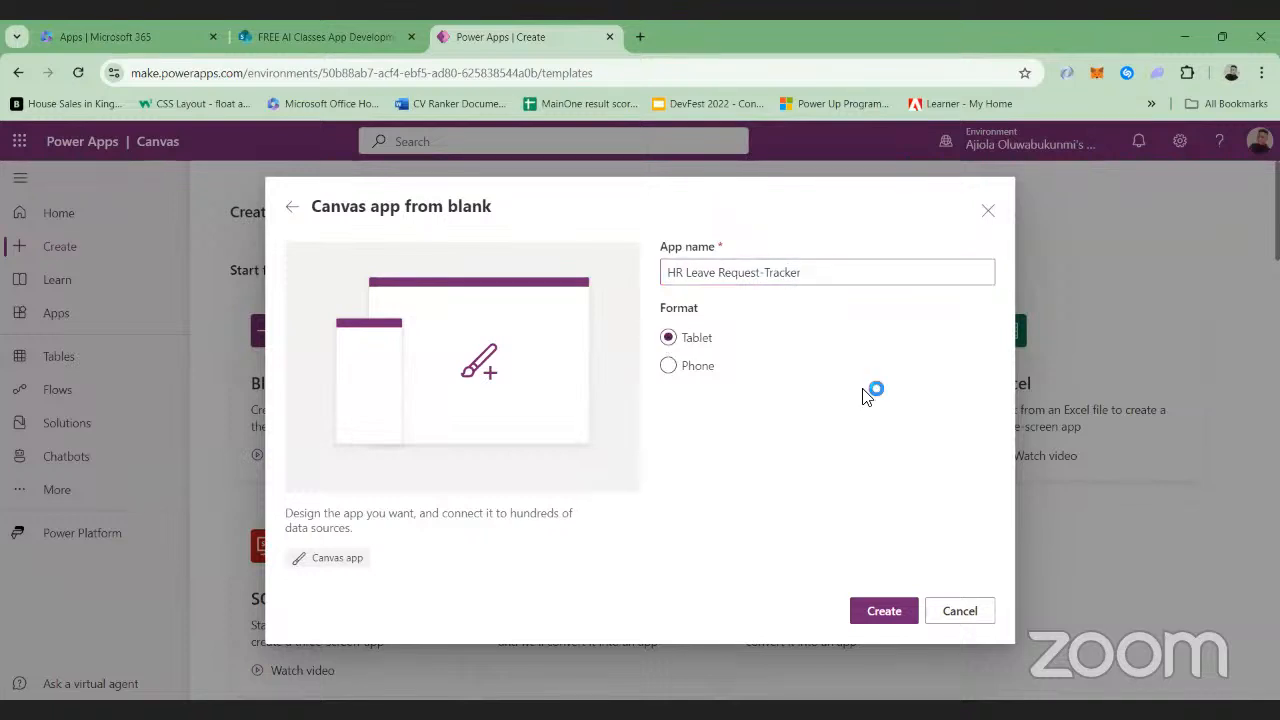
left_click(879, 614)
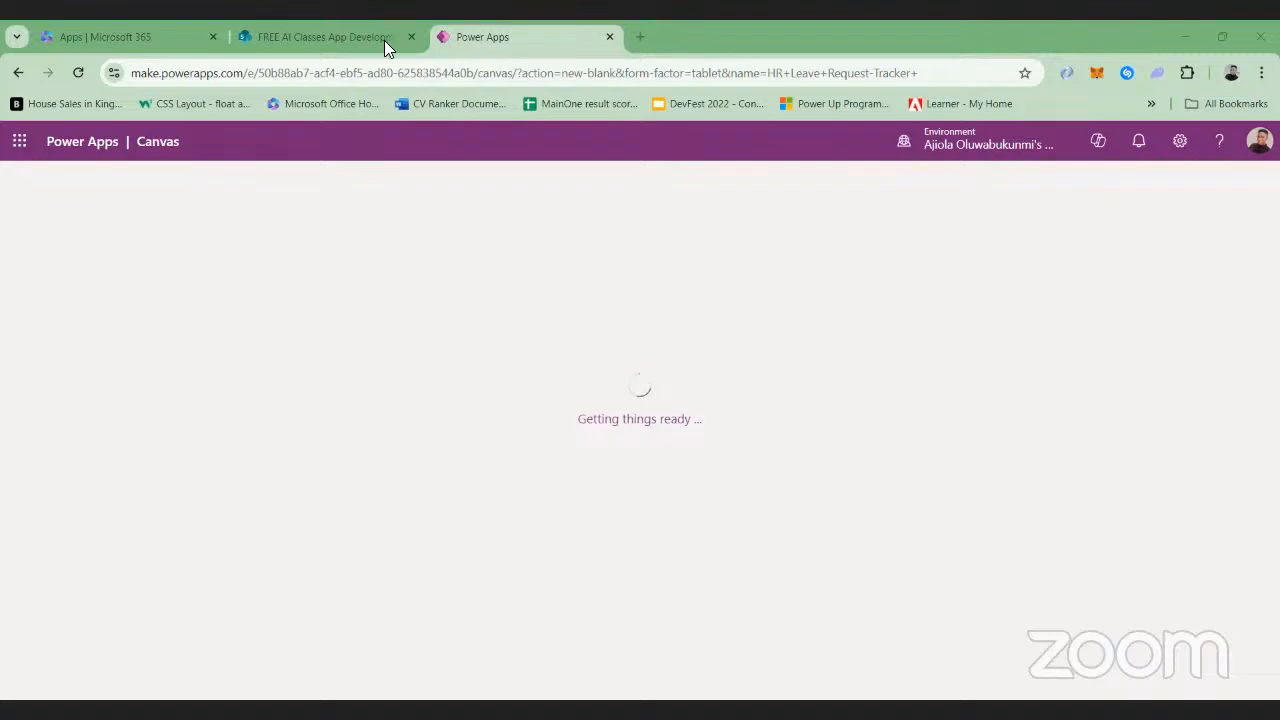
Reload the stalled Power Apps canvas page and skip the Power Apps Studio welcome dialog
left_click(312, 30)
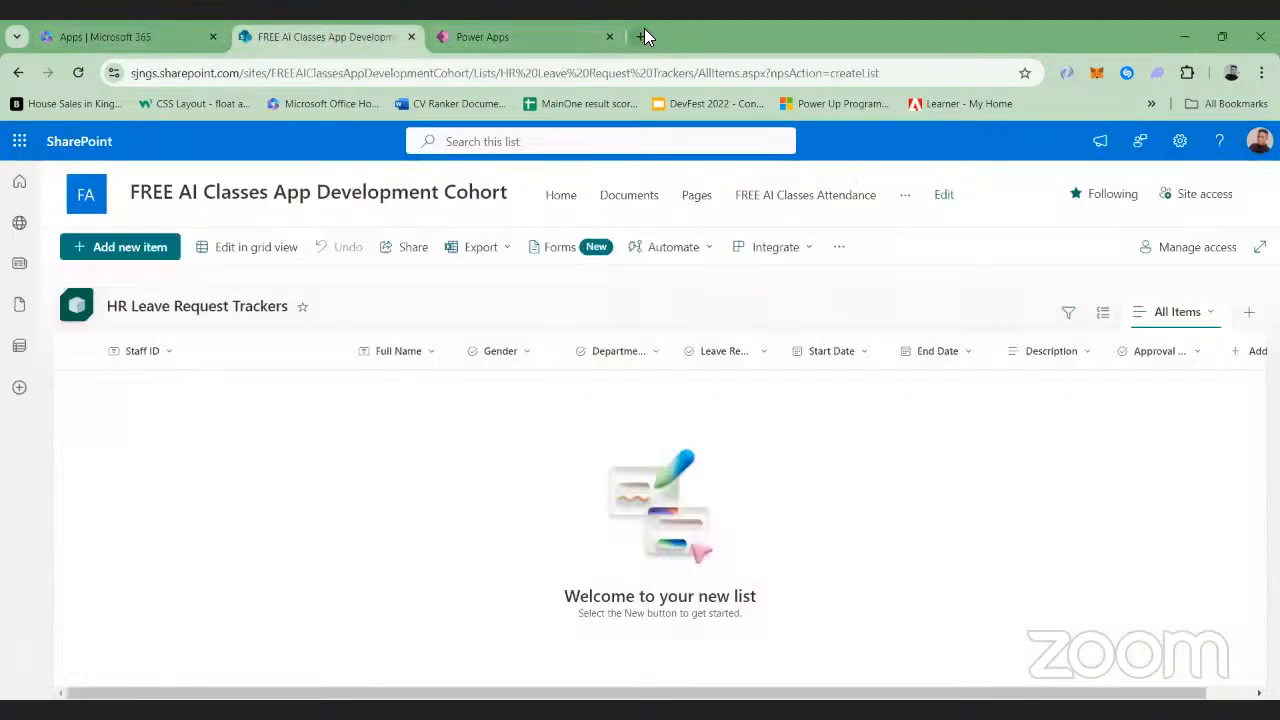
left_click(491, 28)
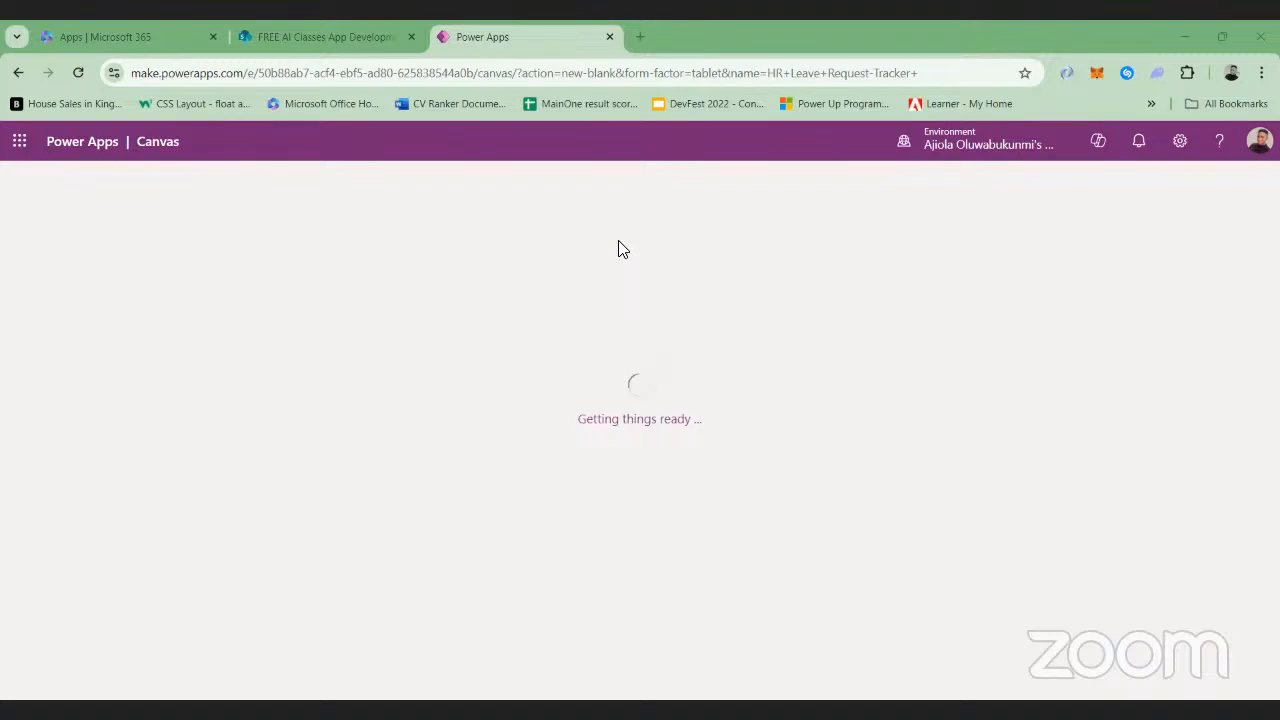
left_click(79, 73)
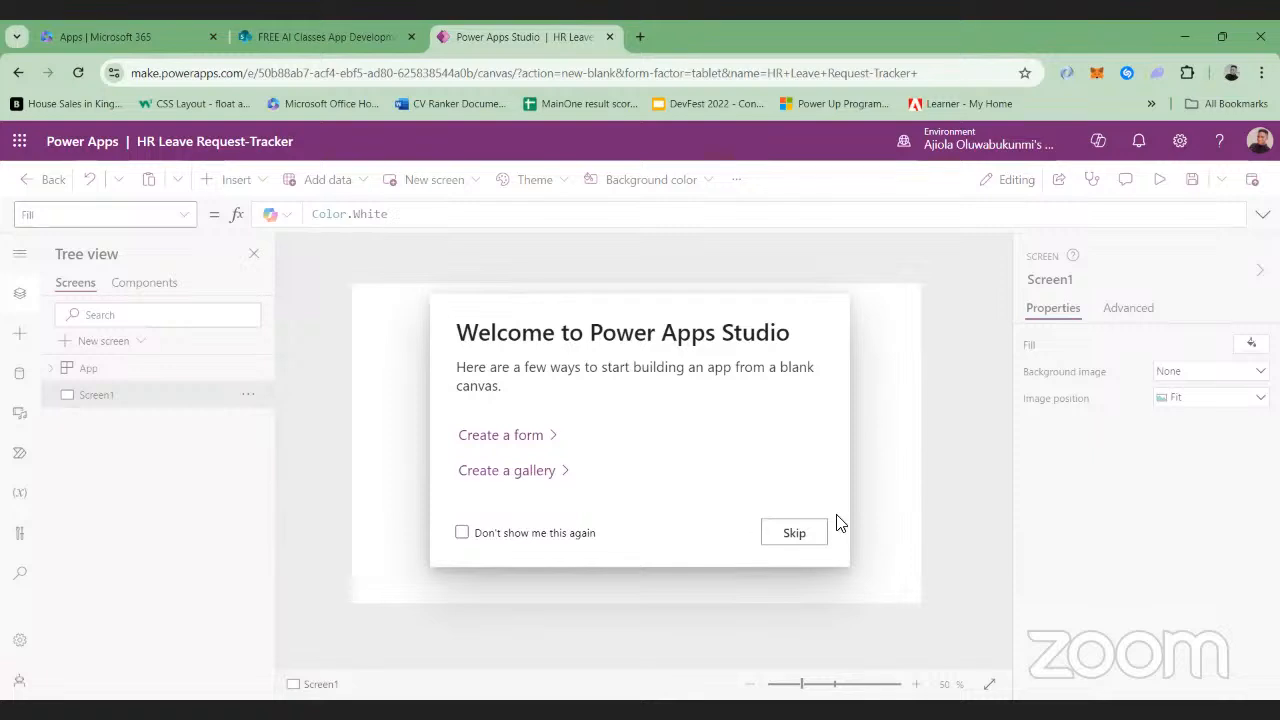
left_click(790, 530)
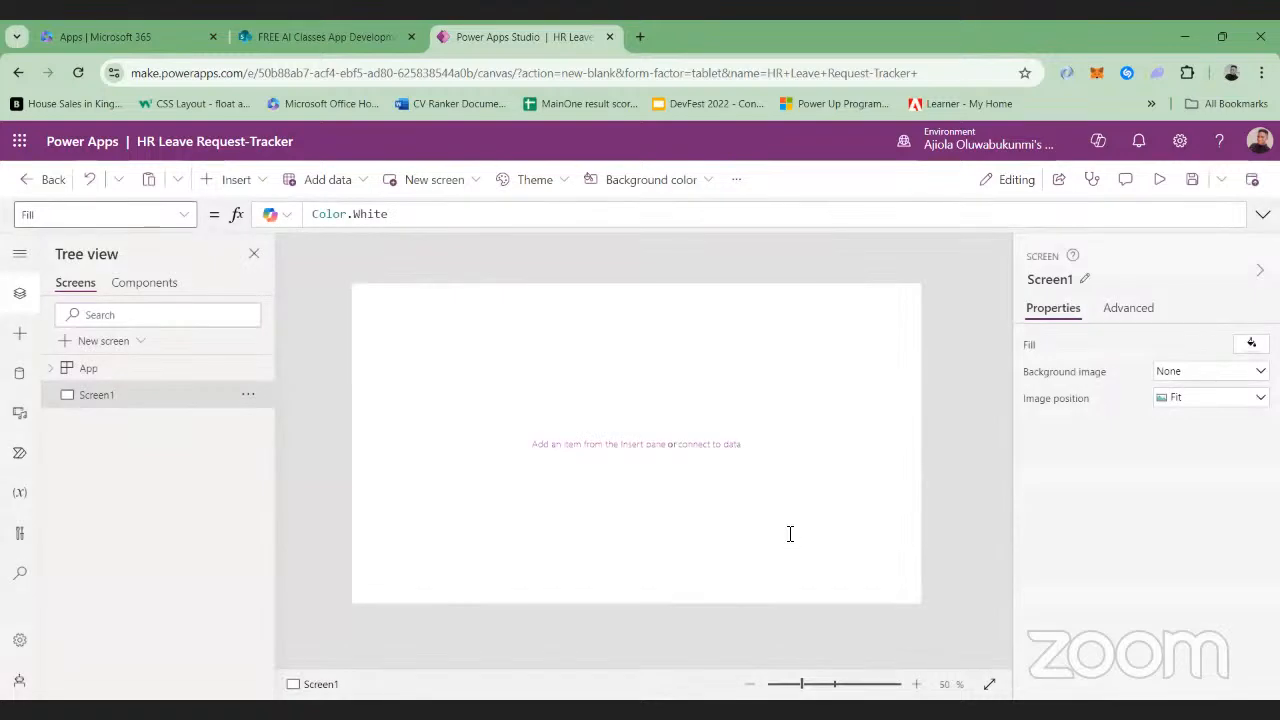
Preview the blank app on the Apple iPad 10.2" and Samsung Galaxy Tab A7 10.4 screen sizes, and return to editing
left_click(1159, 180)
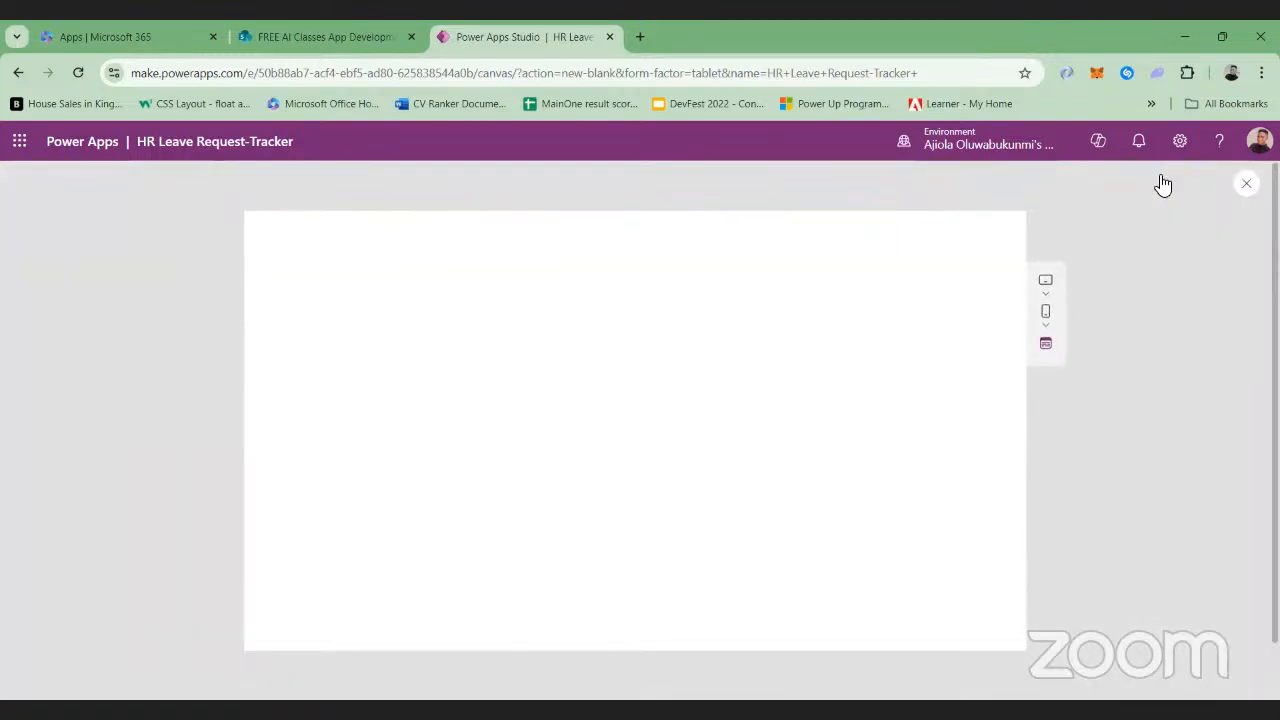
left_click(1045, 343)
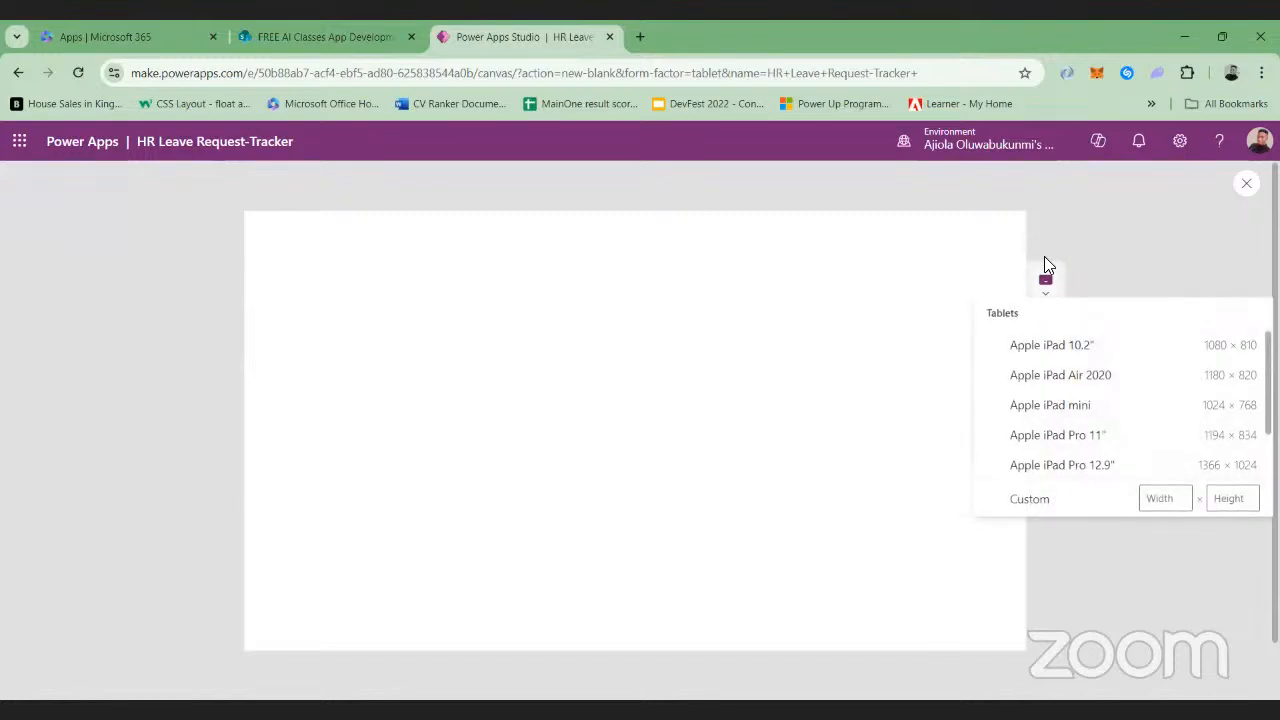
left_click(1020, 345)
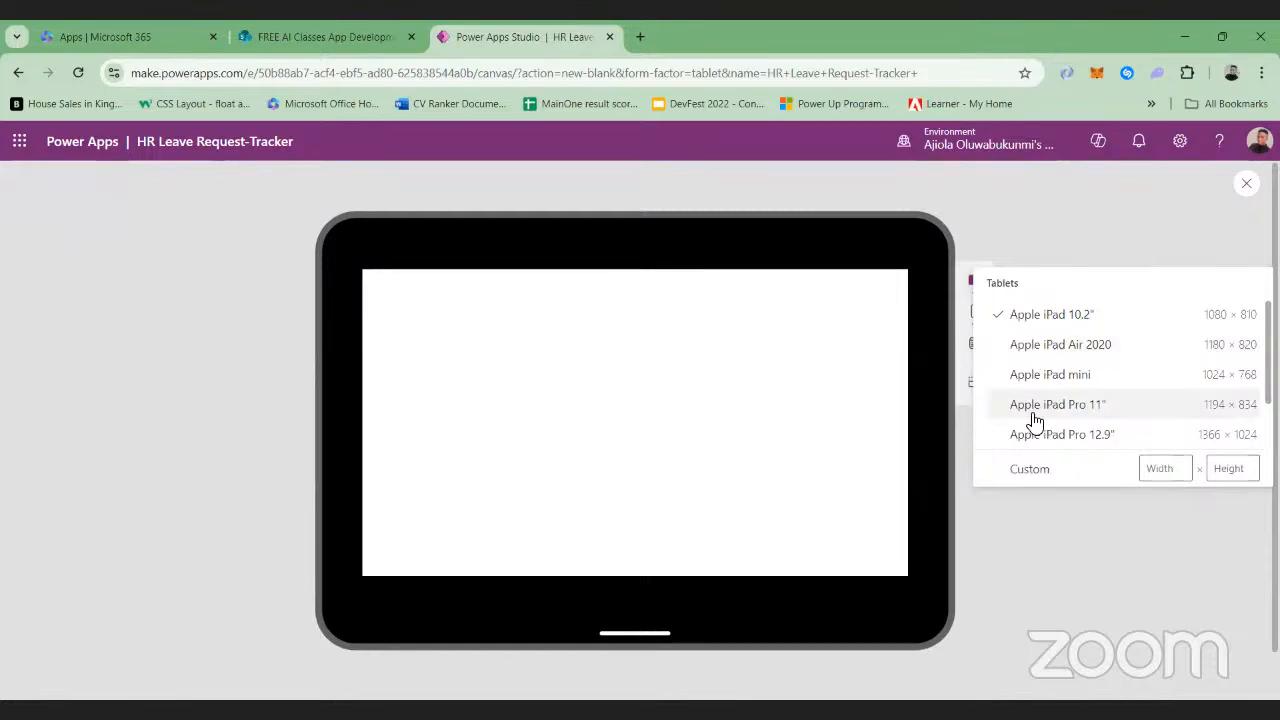
scroll(1040, 415, "down", 2)
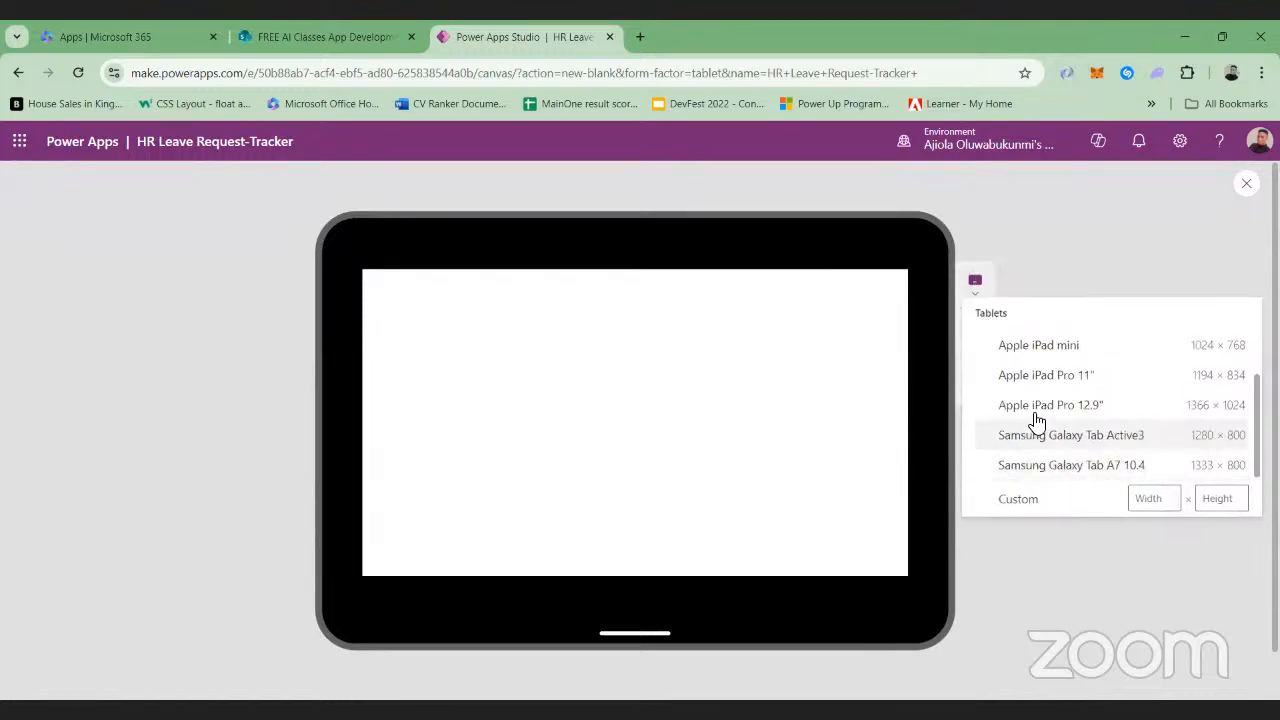
left_click(1055, 467)
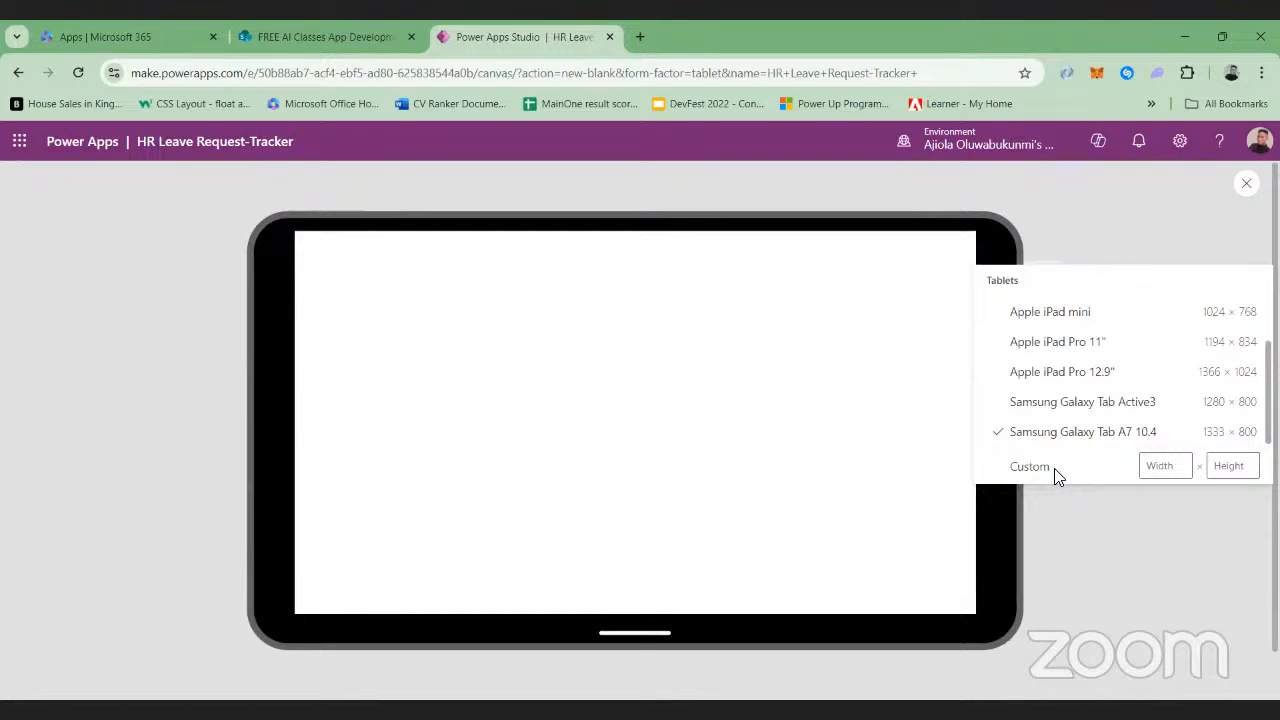
left_click(1248, 179)
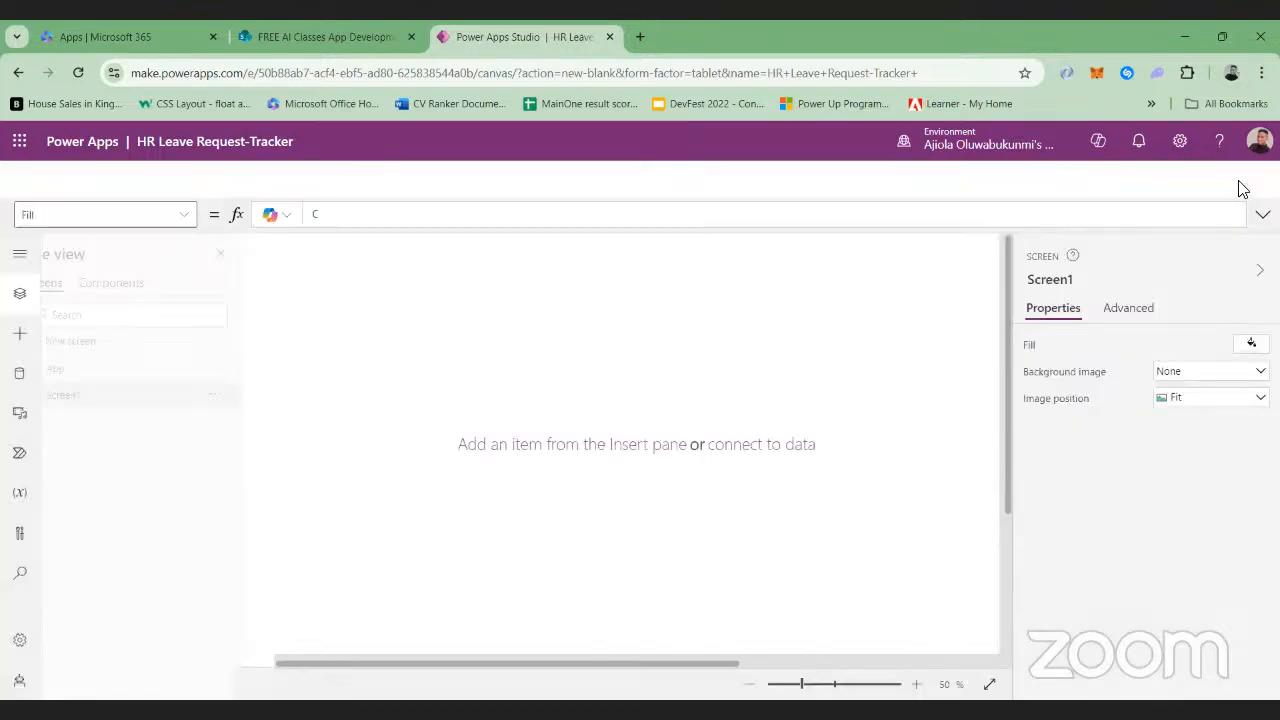
left_click(805, 498)
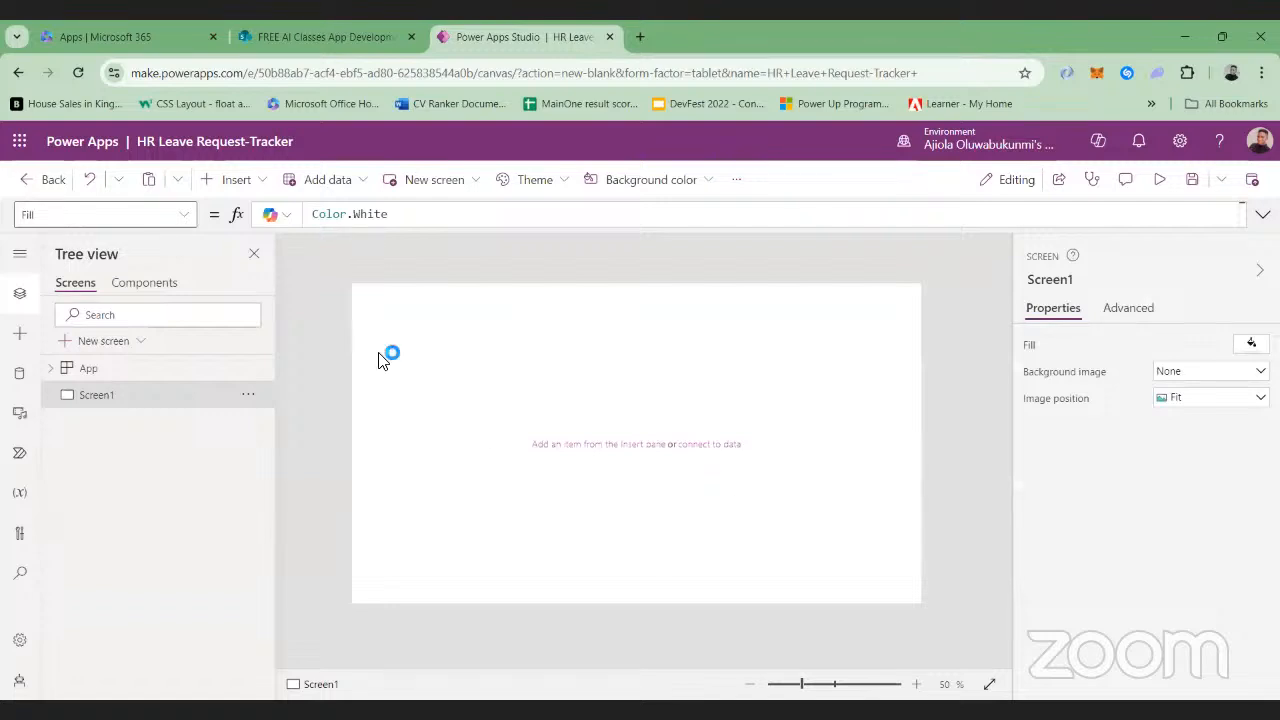
Look for a container element among the insertable controls and components, and search the screens tree for "conta"
left_click(261, 181)
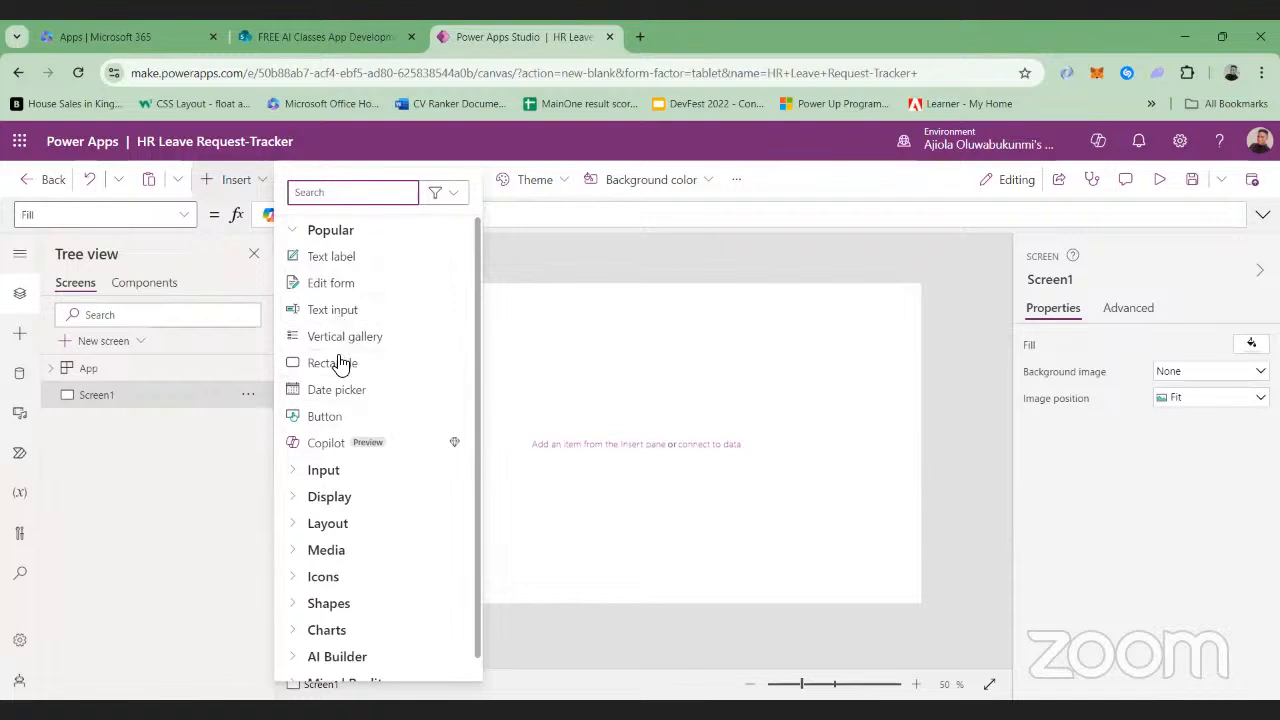
left_click(638, 264)
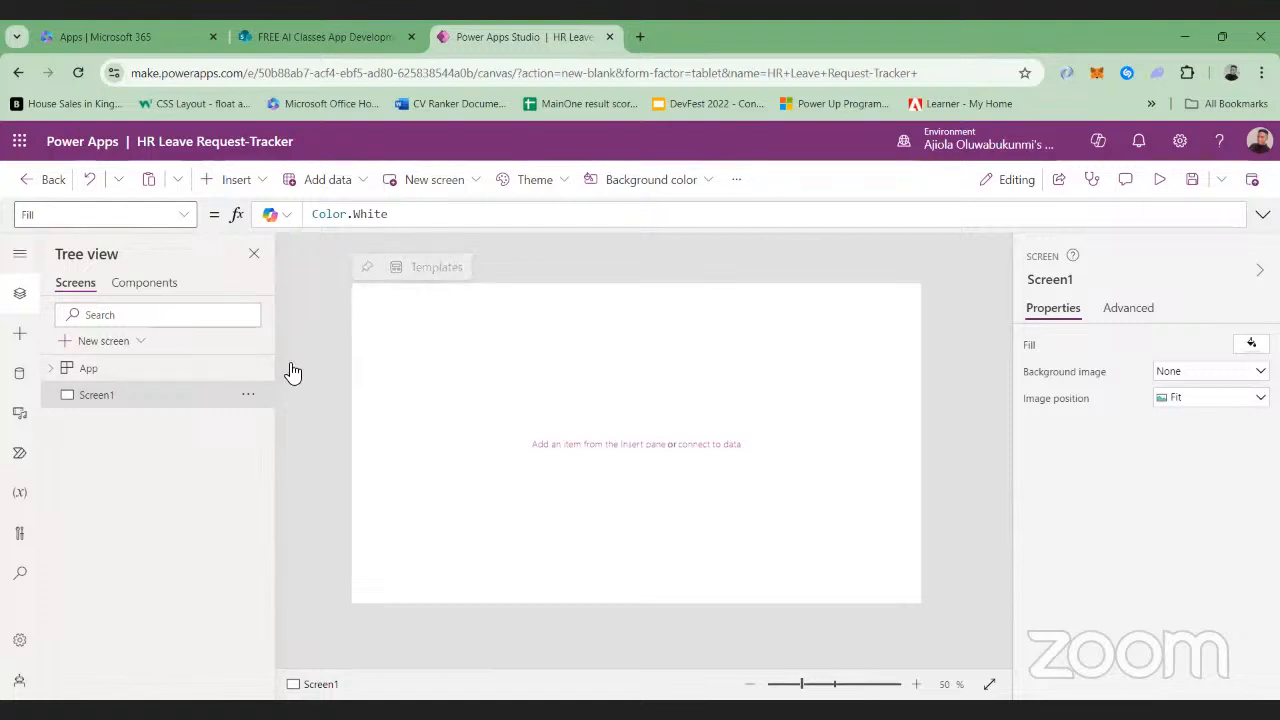
left_click(136, 290)
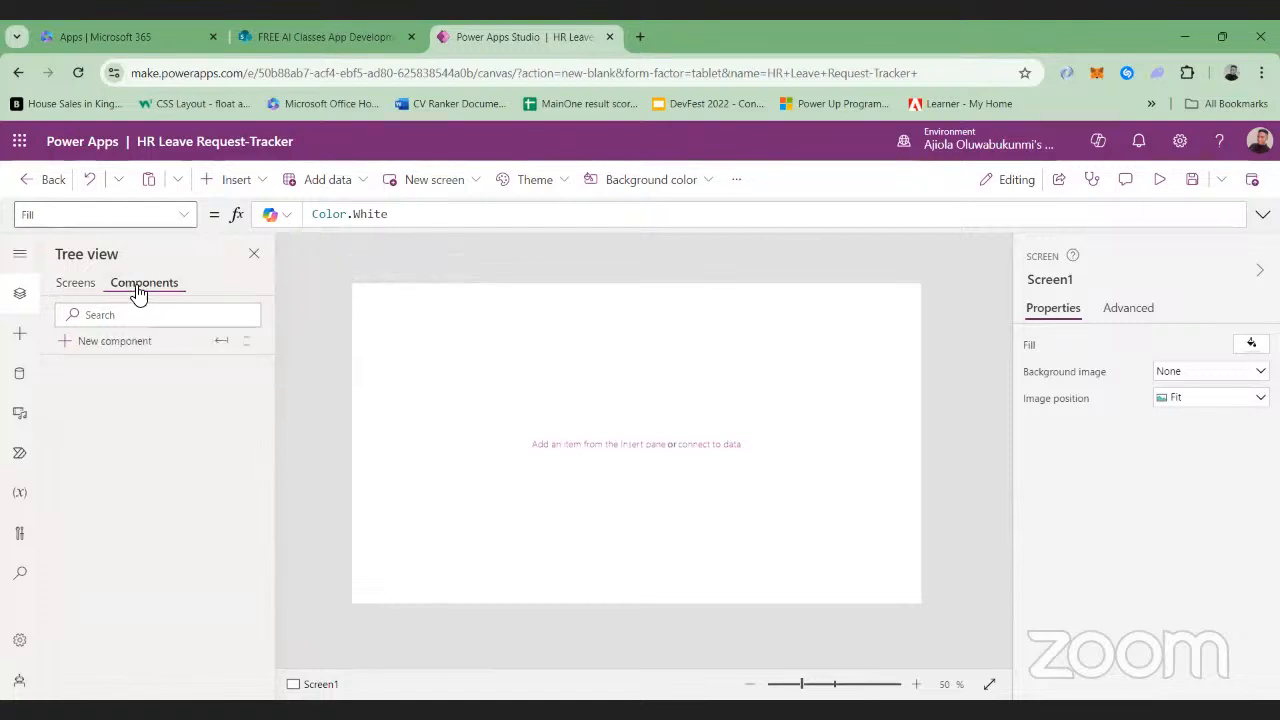
left_click(88, 284)
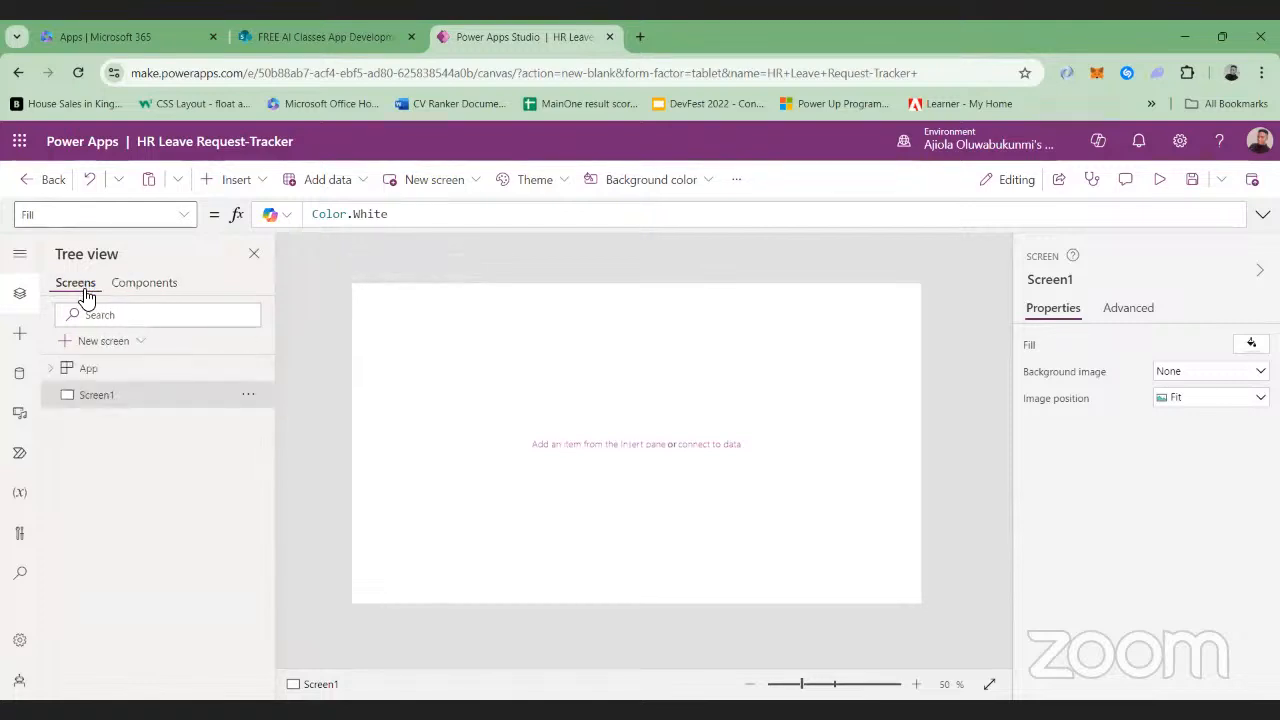
left_click(89, 316)
left_click(100, 314)
type("conta")
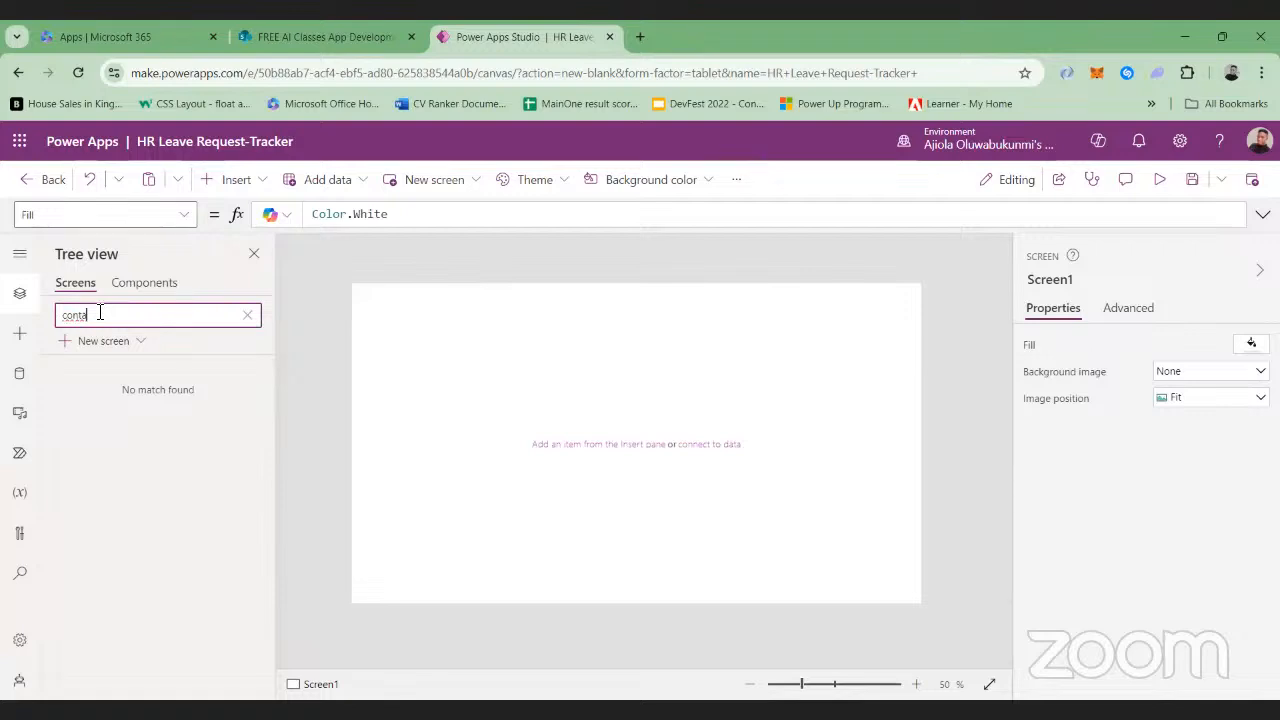
key("BackSpace")
key("BackSpace")
key("BackSpace")
key("BackSpace")
key("BackSpace")
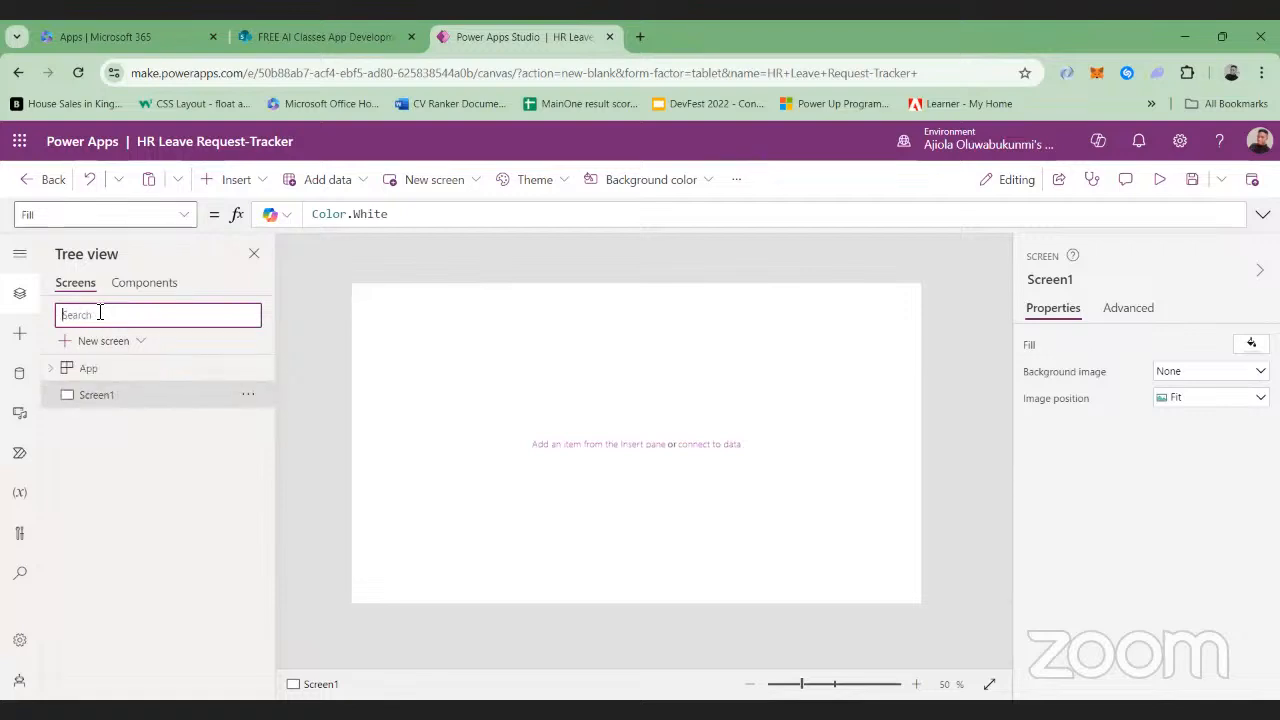
Create a new blank component in the app and return to Screen1
left_click(132, 284)
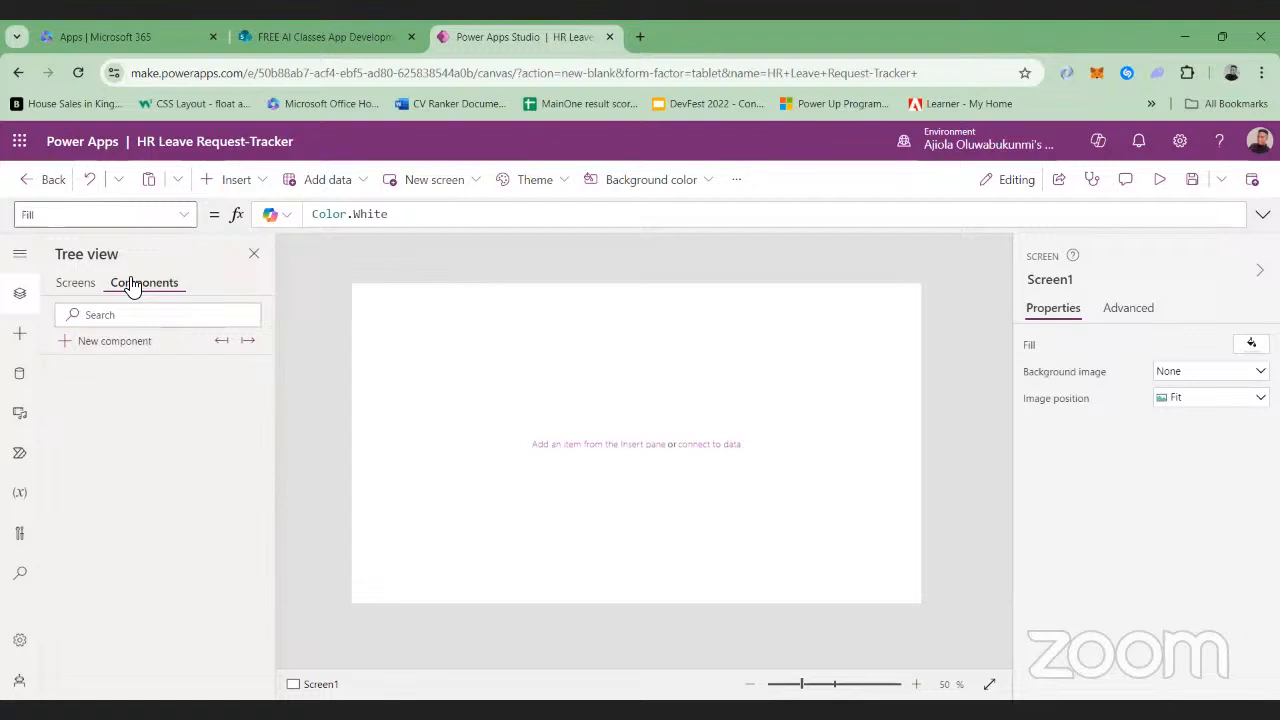
left_click(67, 350)
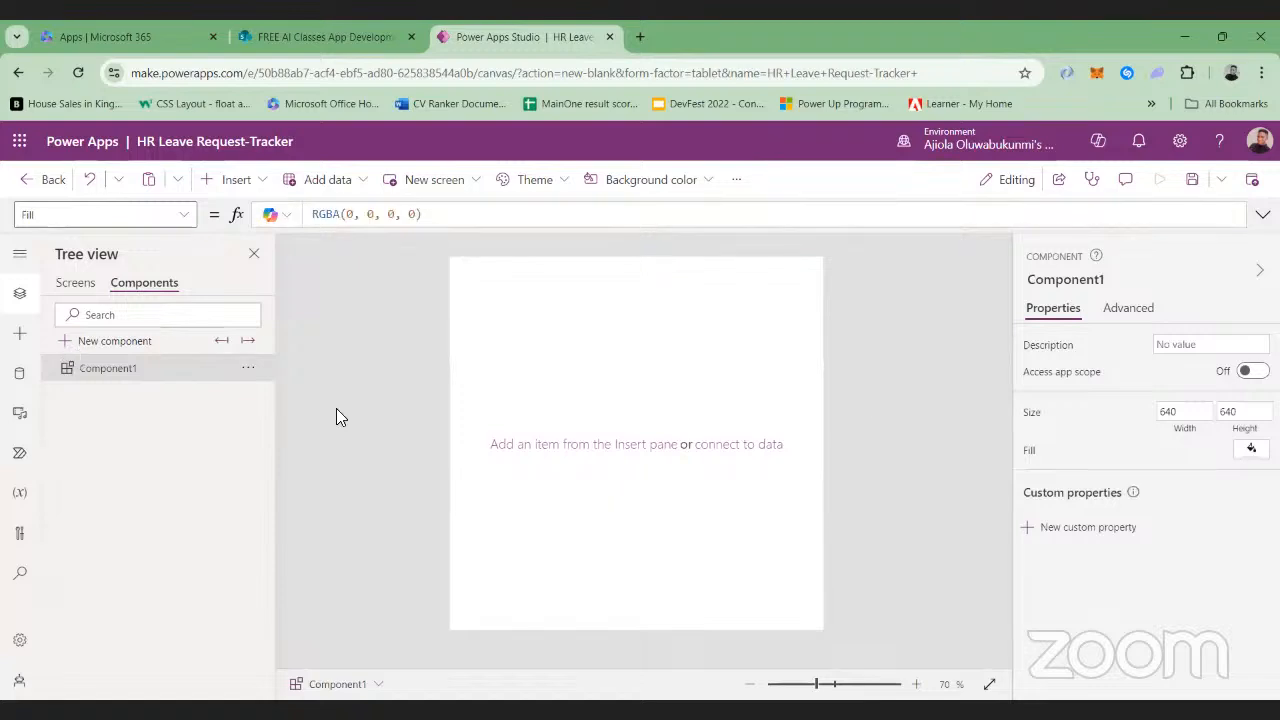
left_click(77, 285)
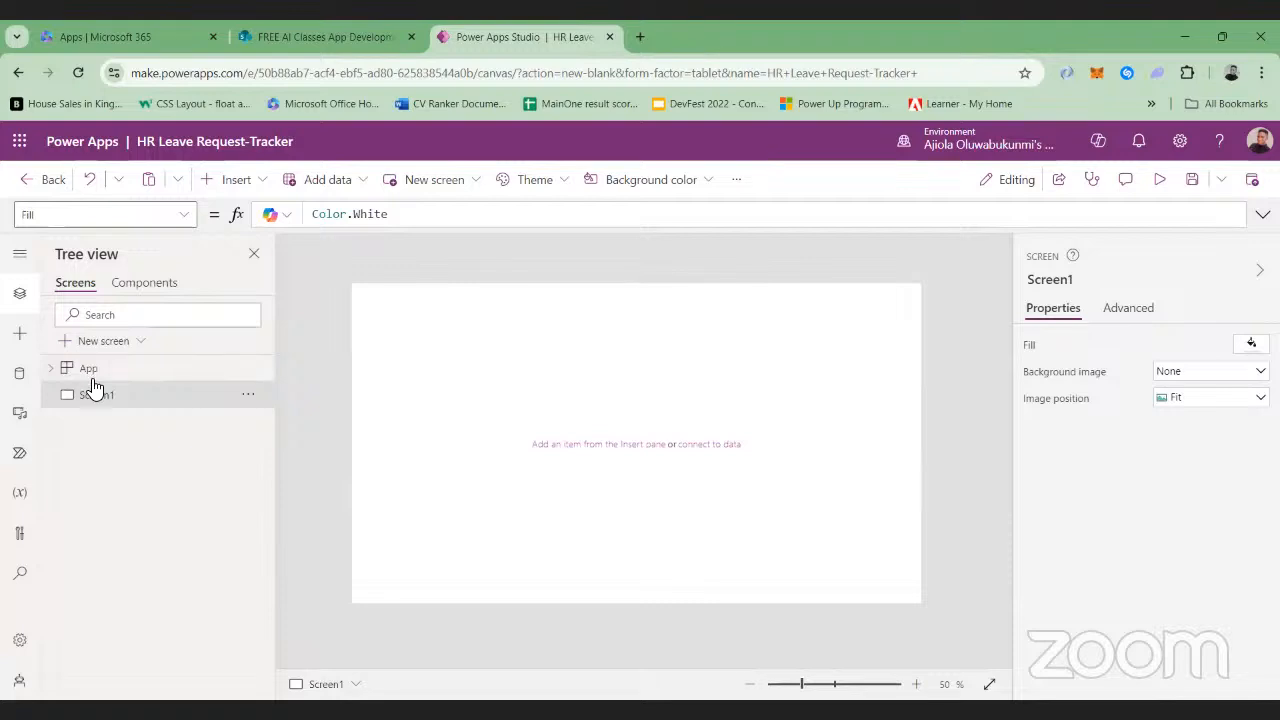
left_click(92, 390)
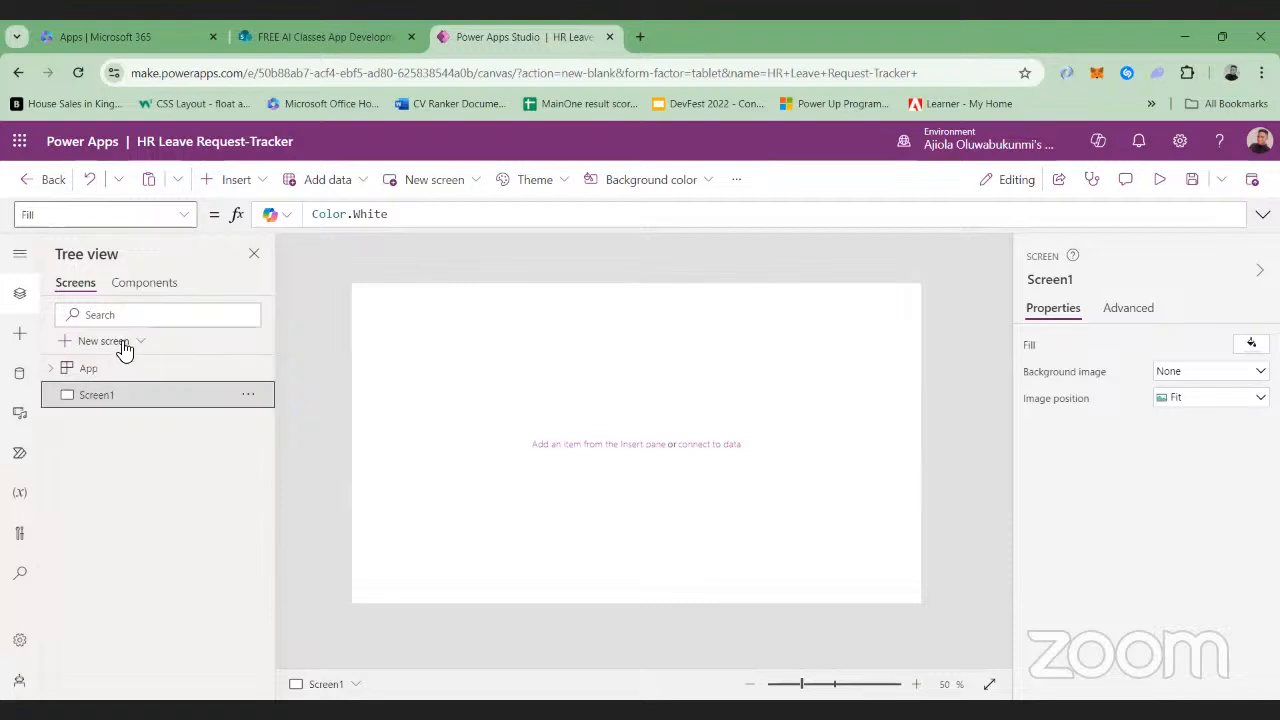
left_click(248, 394)
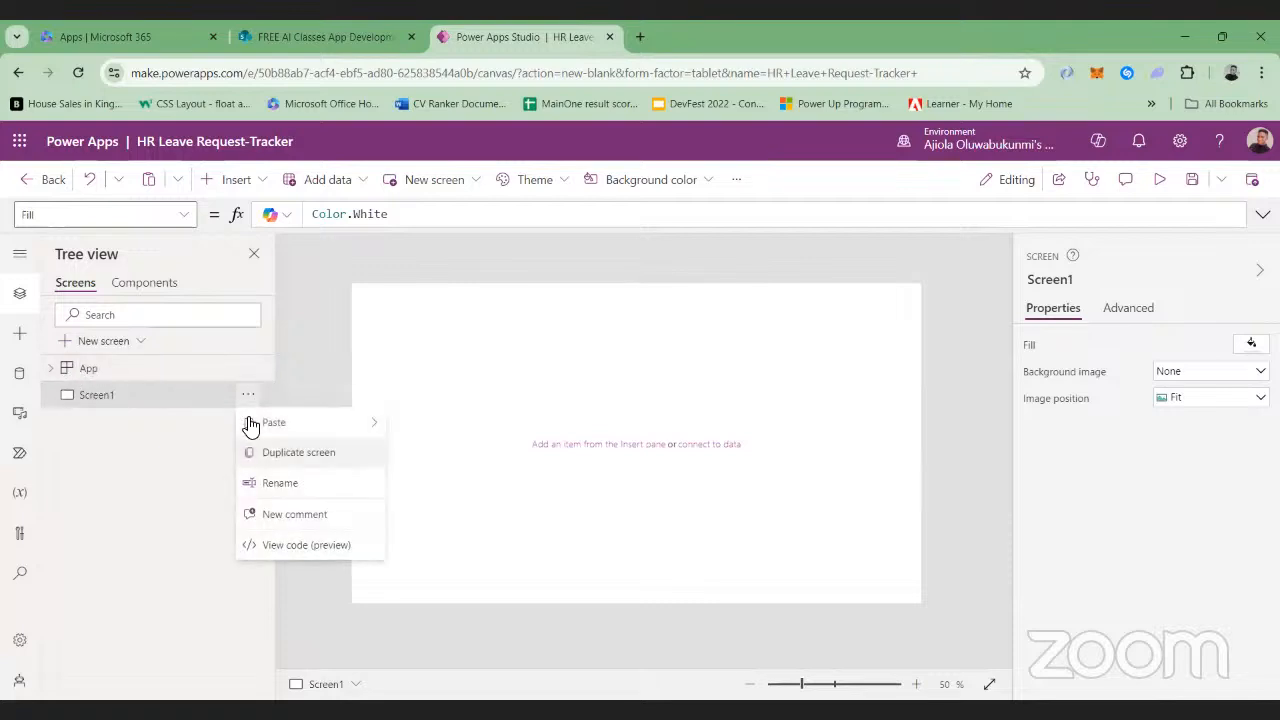
left_click(160, 458)
Search the screens tree for "container" and clear the search text
left_click(80, 316)
type("c")
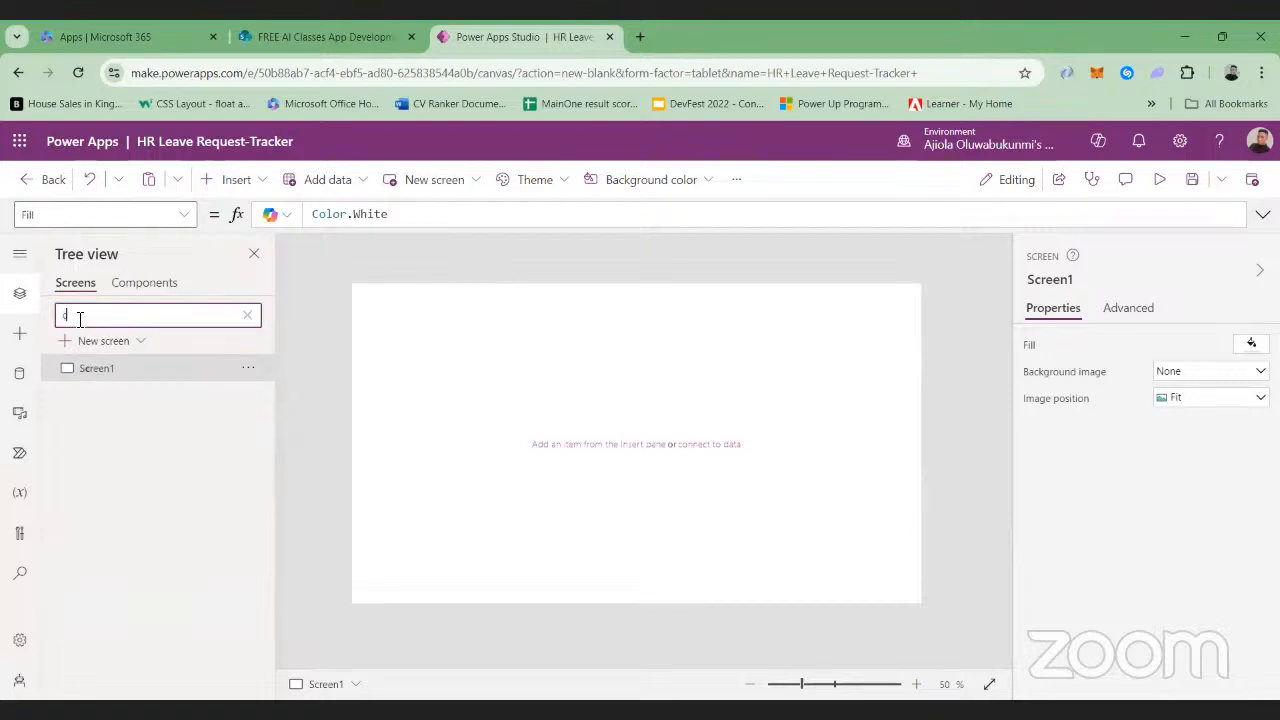
type("ontaine")
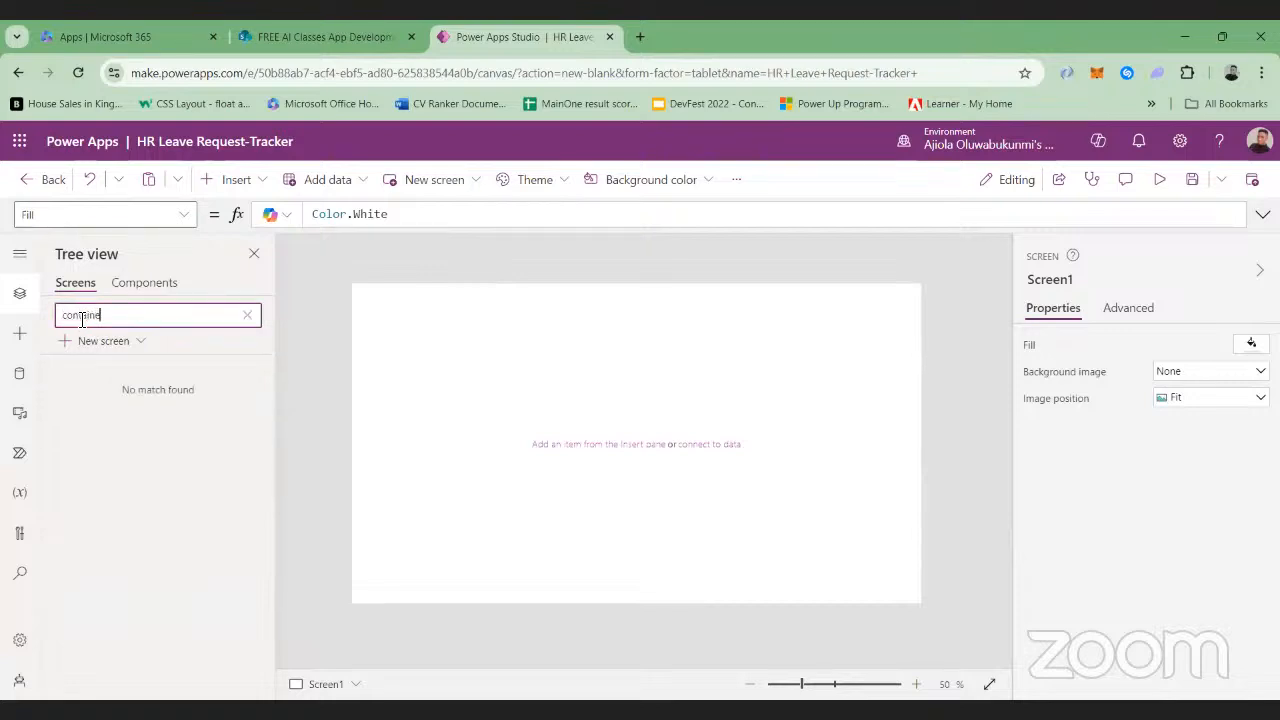
type("r")
key("BackSpace")
key("BackSpace")
key("BackSpace")
key("BackSpace")
key("BackSpace")
key("BackSpace")
key("BackSpace")
key("BackSpace")
key("BackSpace")
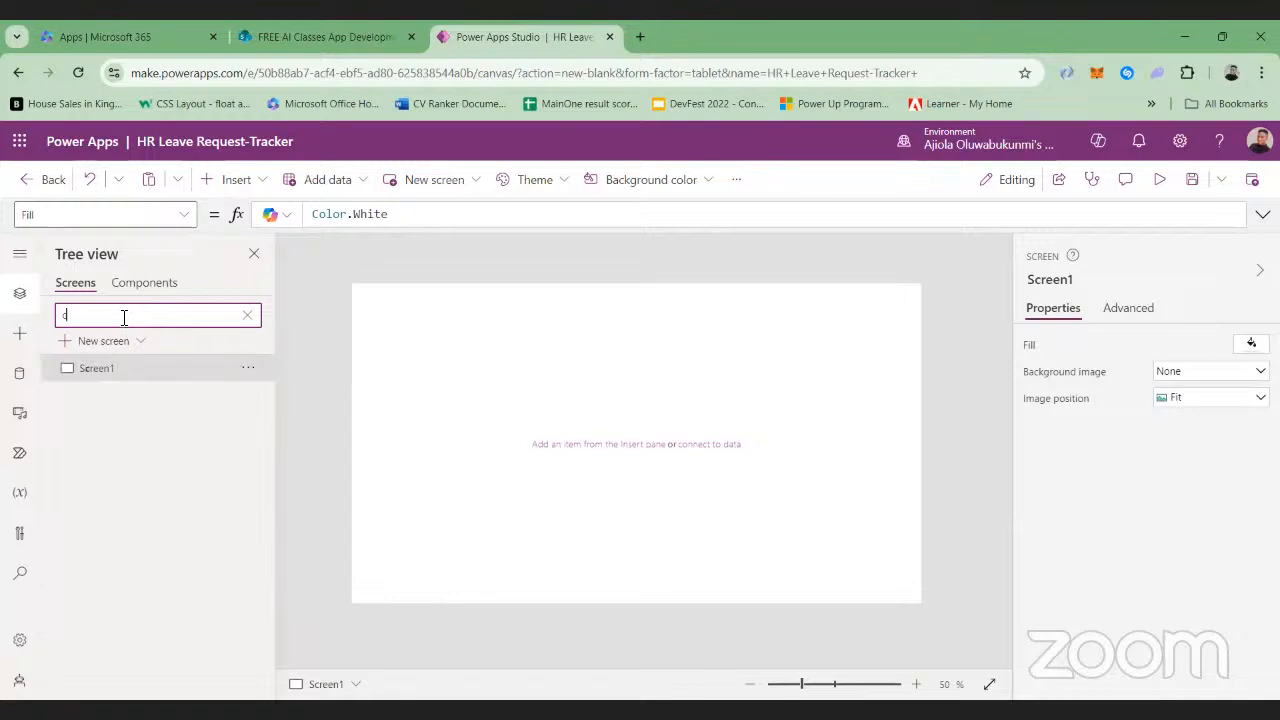
Find the container layouts among the insertable controls and add a vertical container to Screen1
left_click(261, 181)
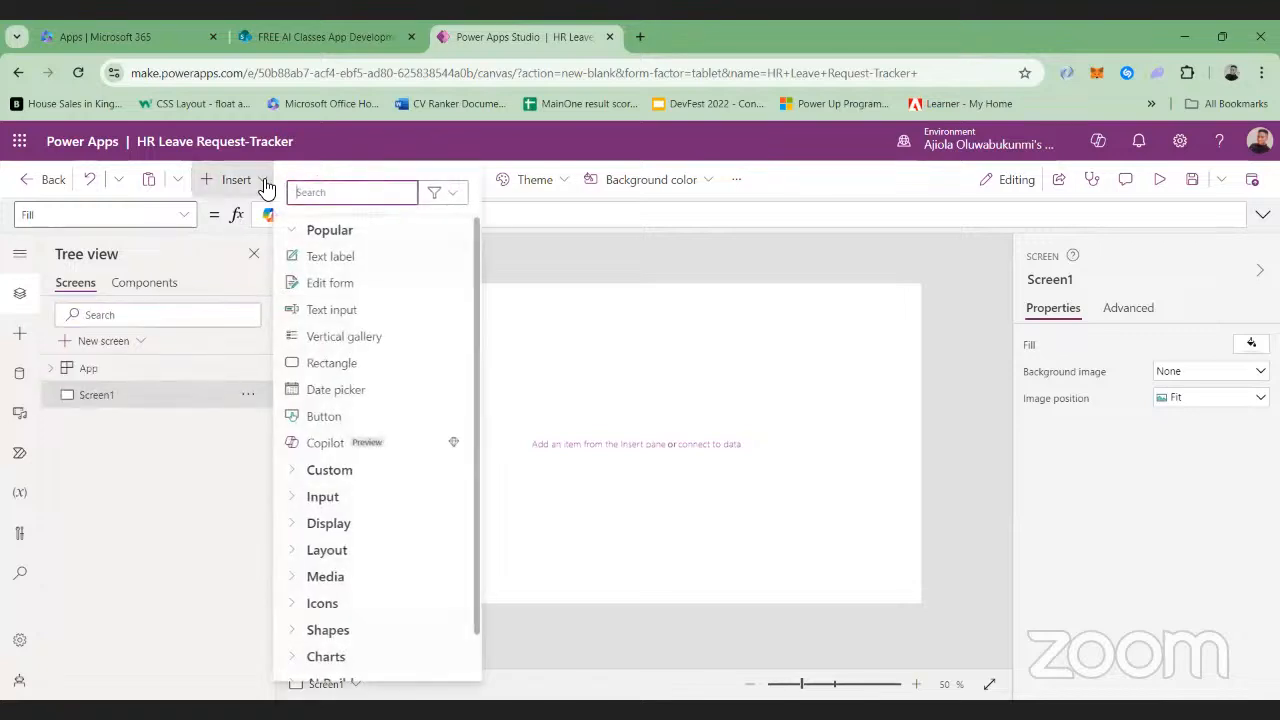
type("con")
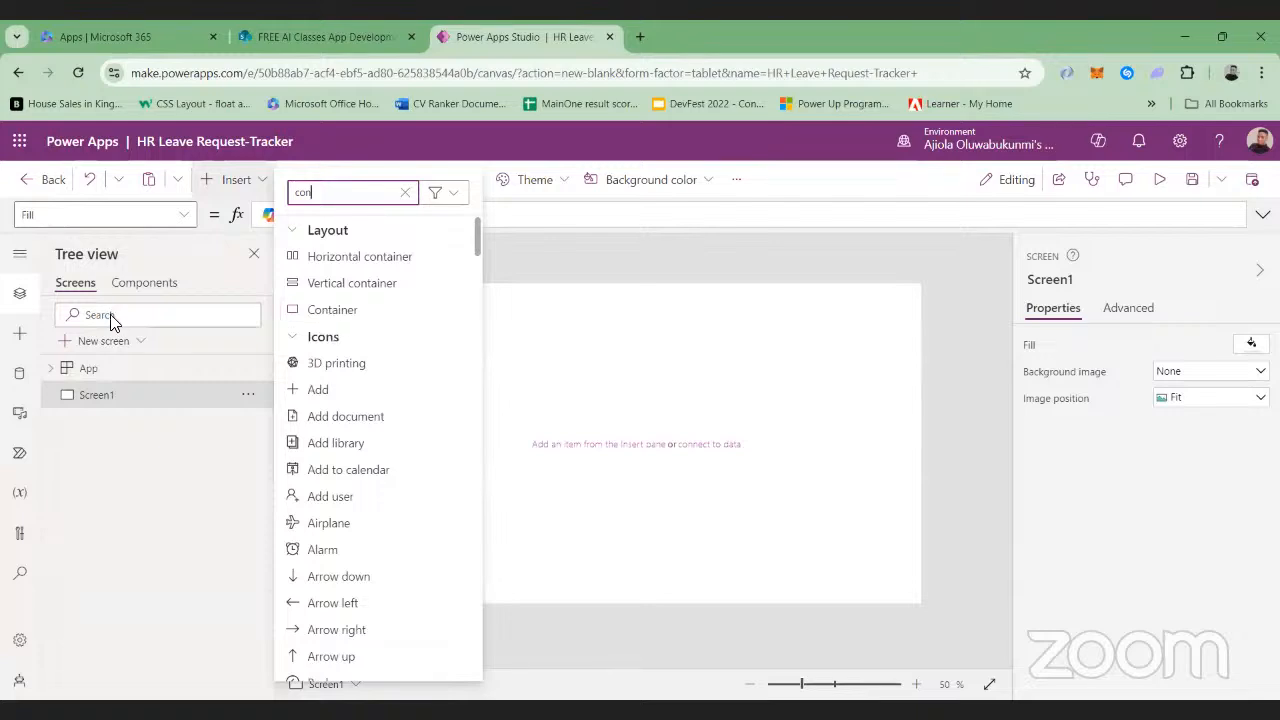
left_click(190, 274)
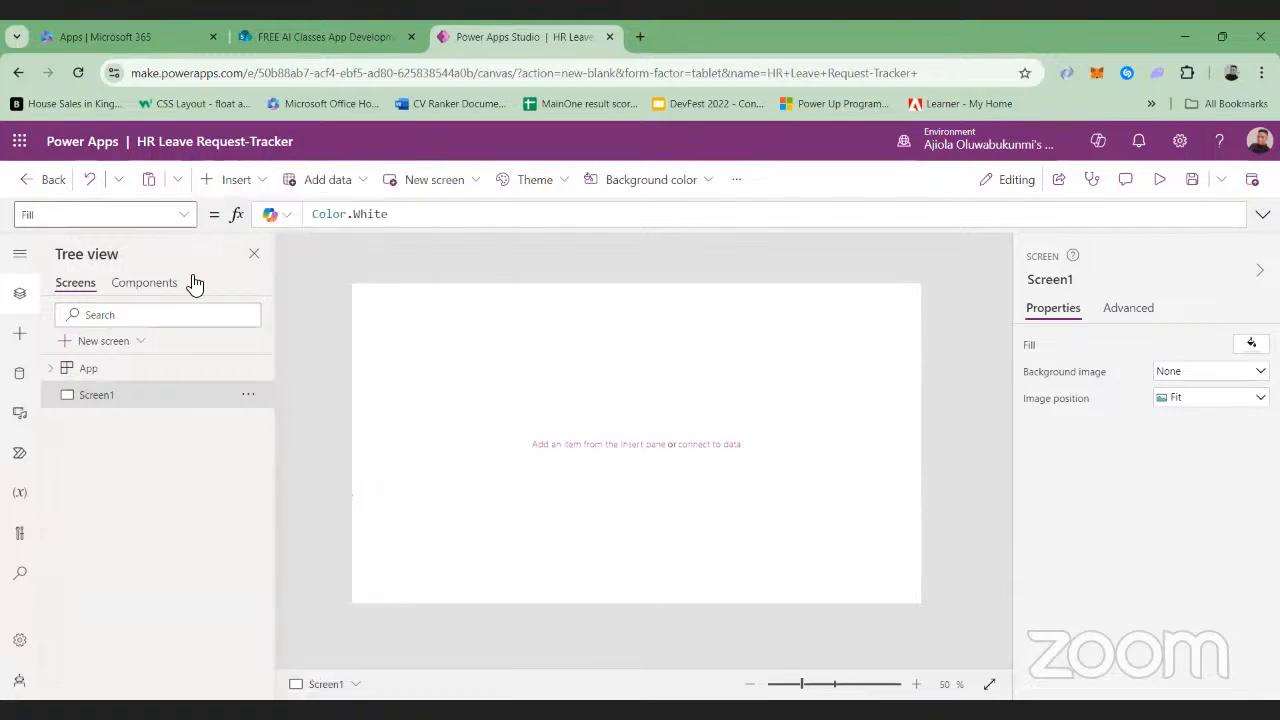
left_click(262, 188)
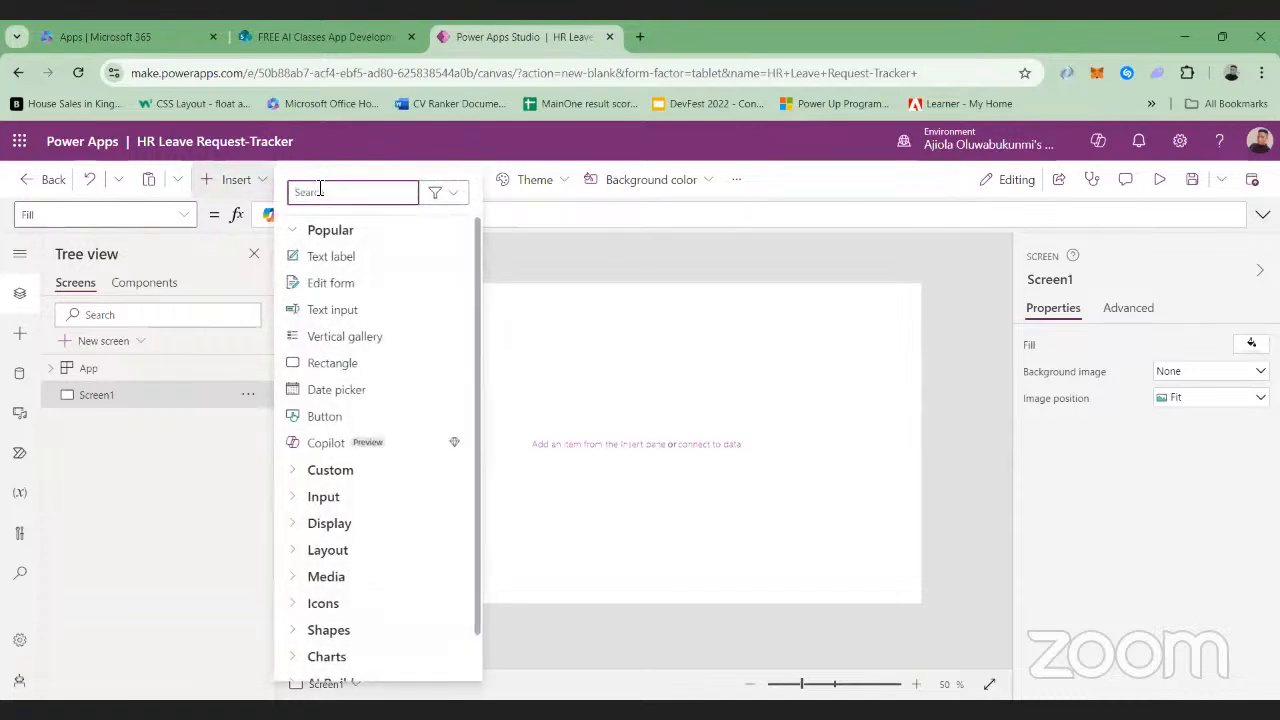
type("conta")
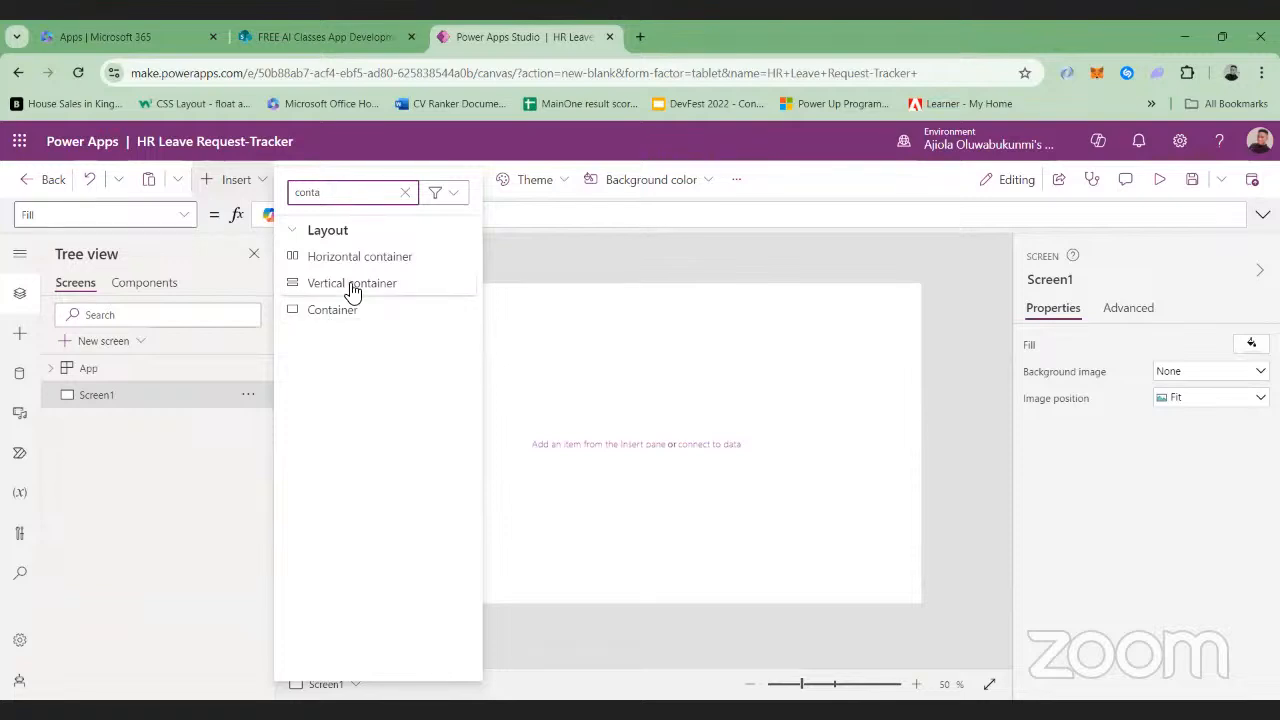
left_click(350, 285)
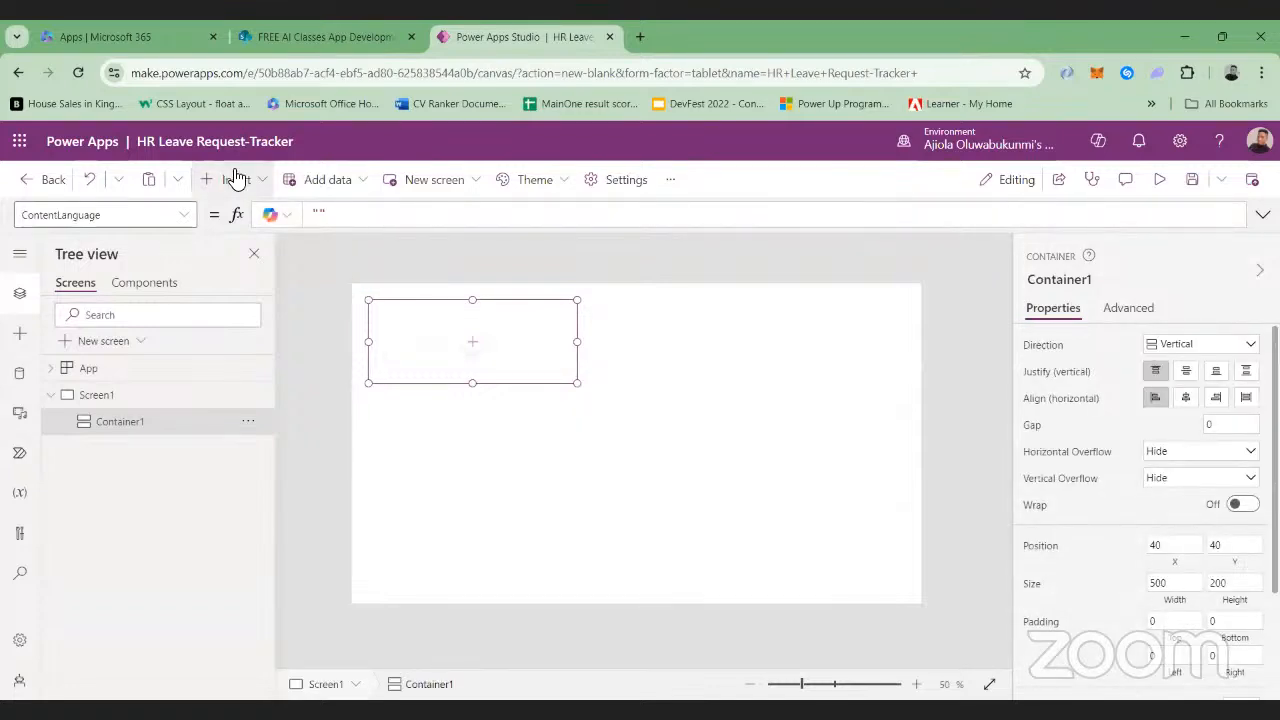
Insert a horizontal container inside the vertical container on Screen1
left_click(236, 177)
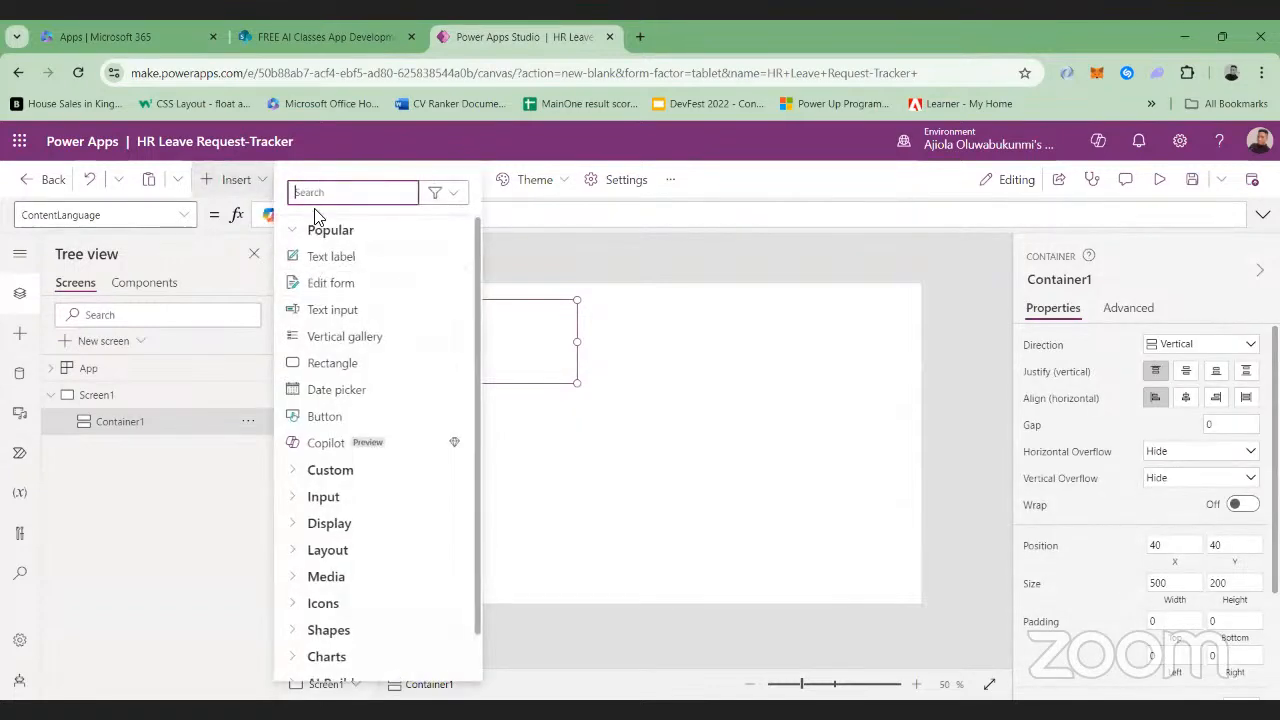
type("container")
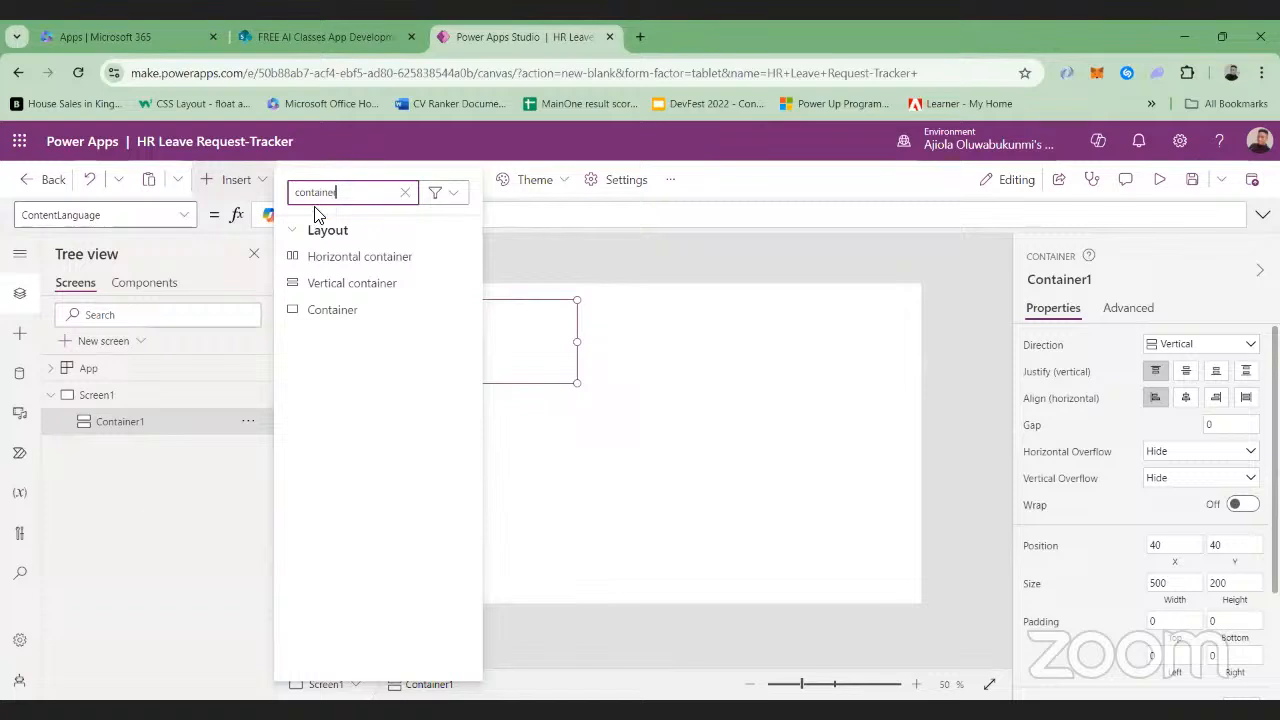
left_click(332, 261)
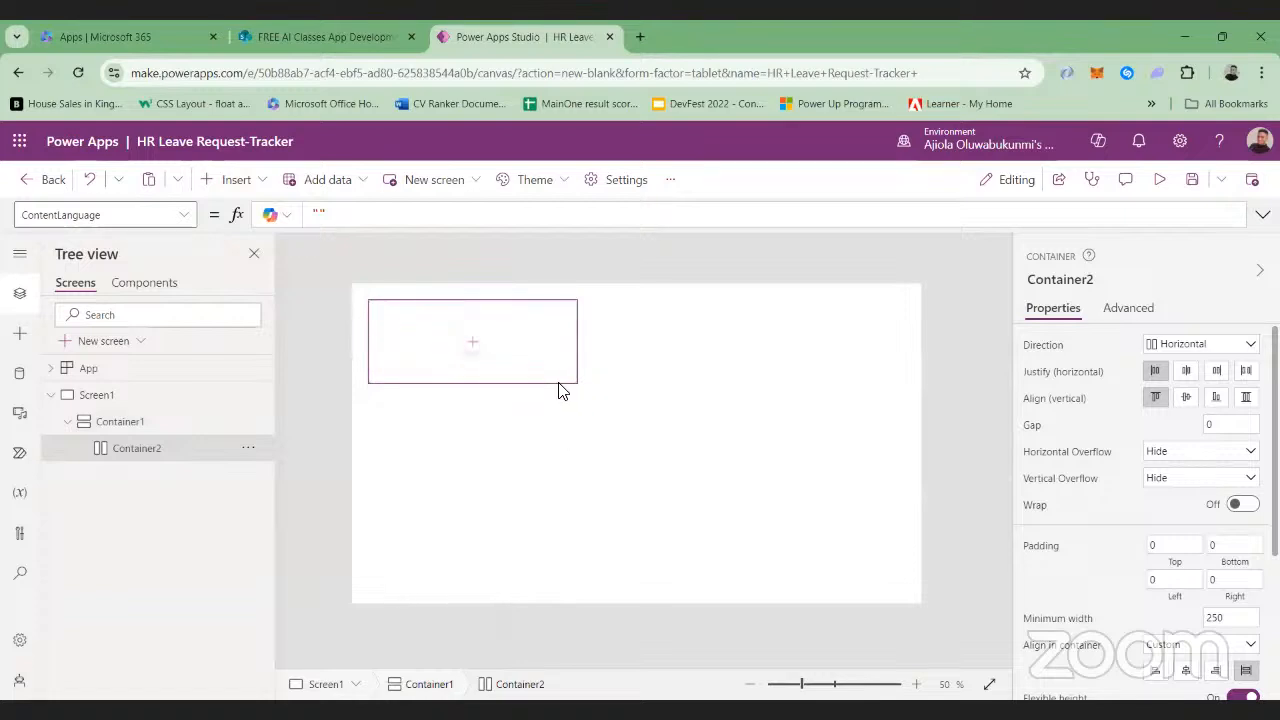
left_click(526, 411)
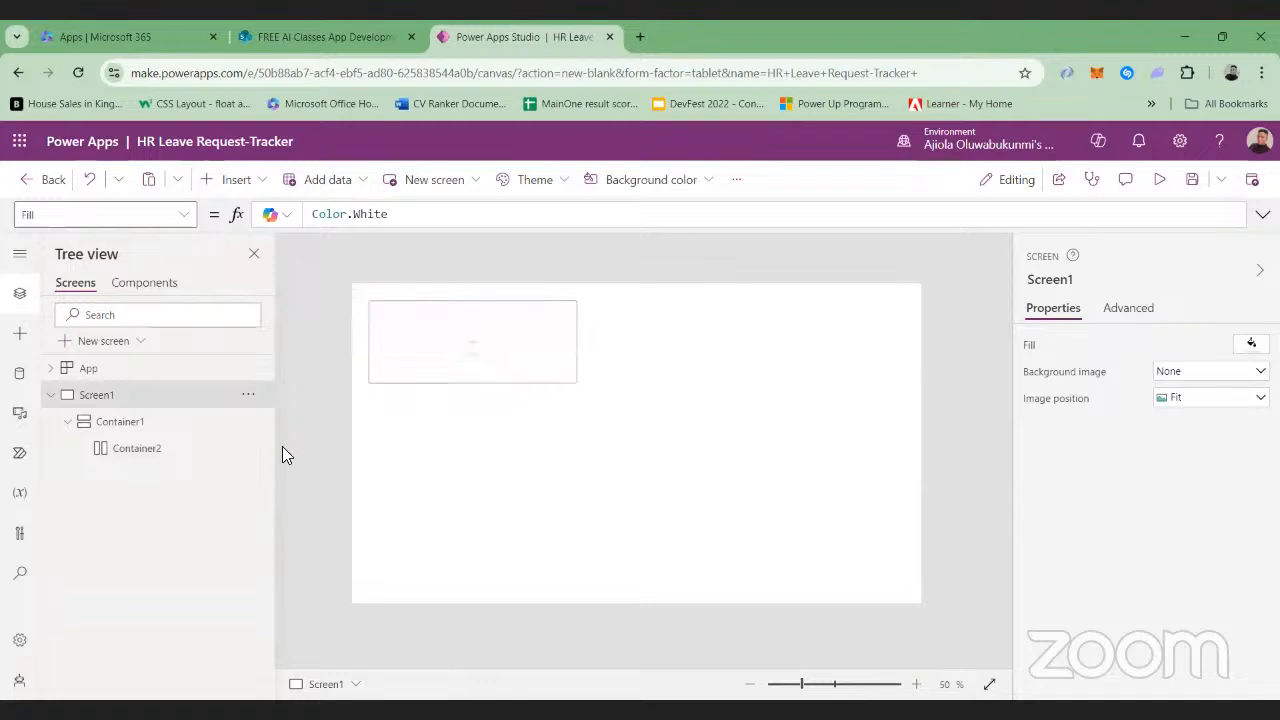
Delete the horizontal container nested inside Container1, keeping the vertical container
left_click(140, 450)
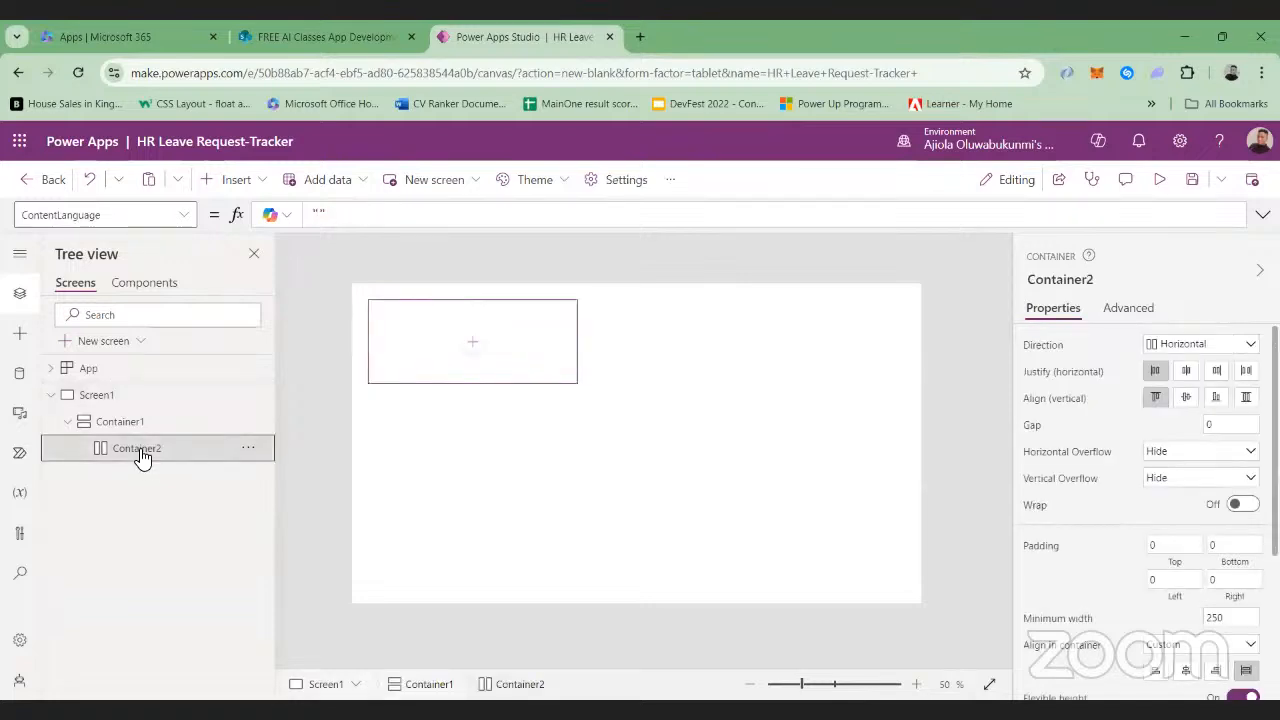
left_click(114, 422)
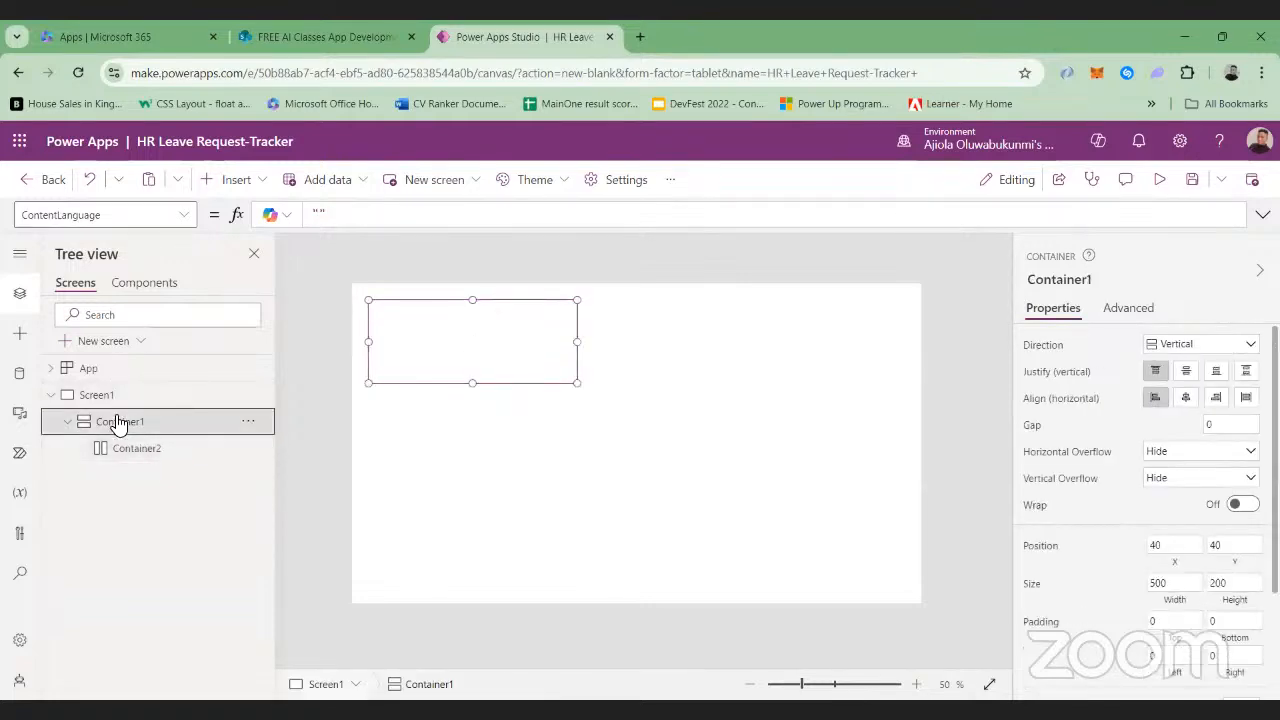
left_click(248, 449)
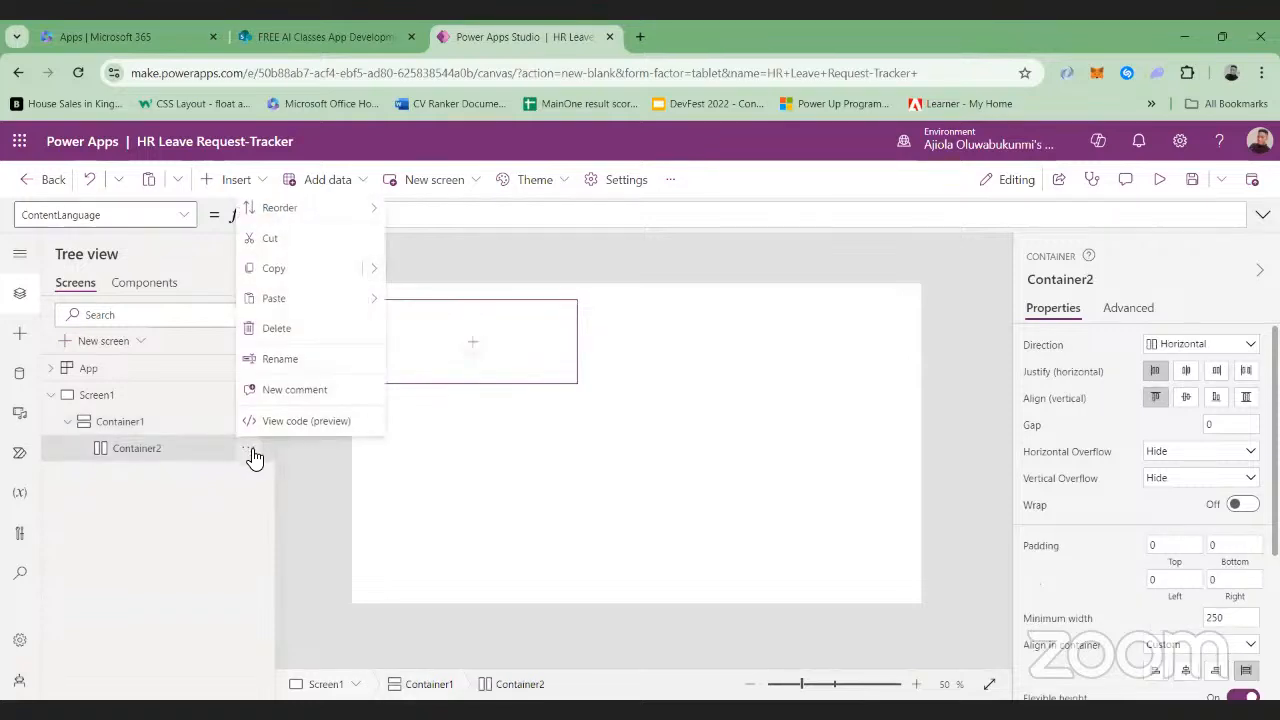
left_click(283, 329)
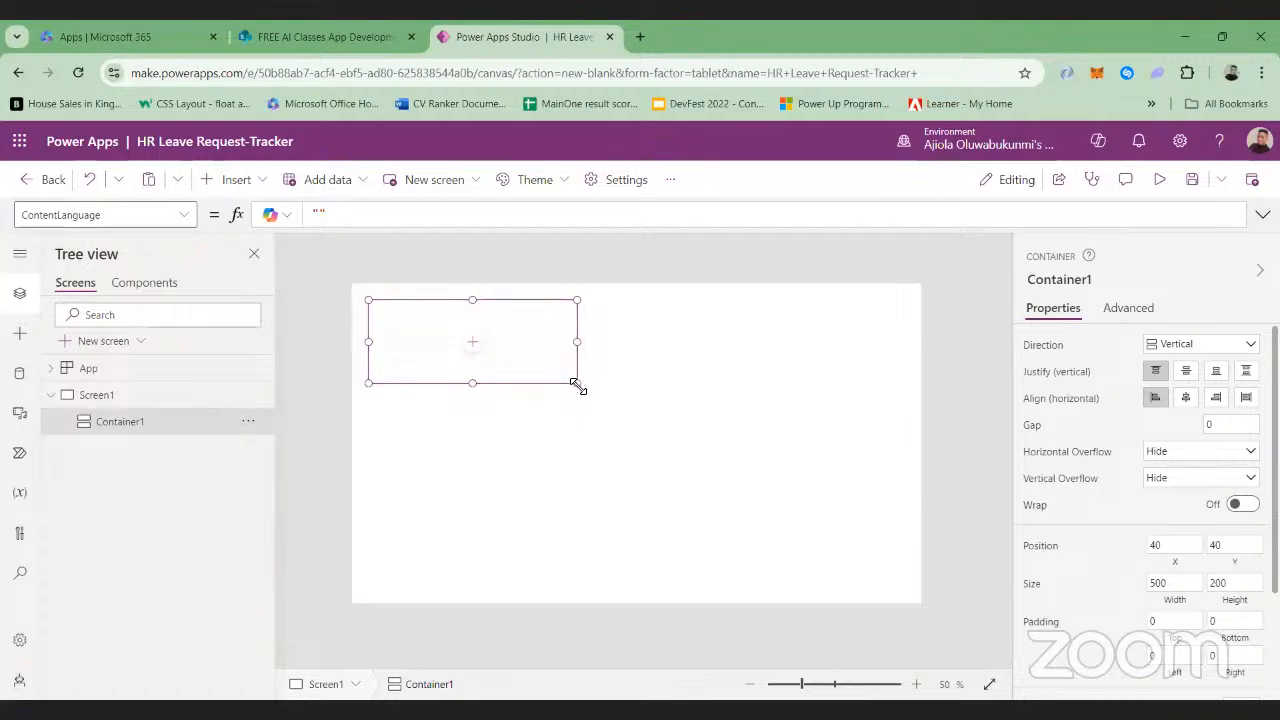
Enlarge Container1 to about 1312 by 716 so it nearly fills Screen1, and preview the app
left_click_drag(577, 385, 909, 594)
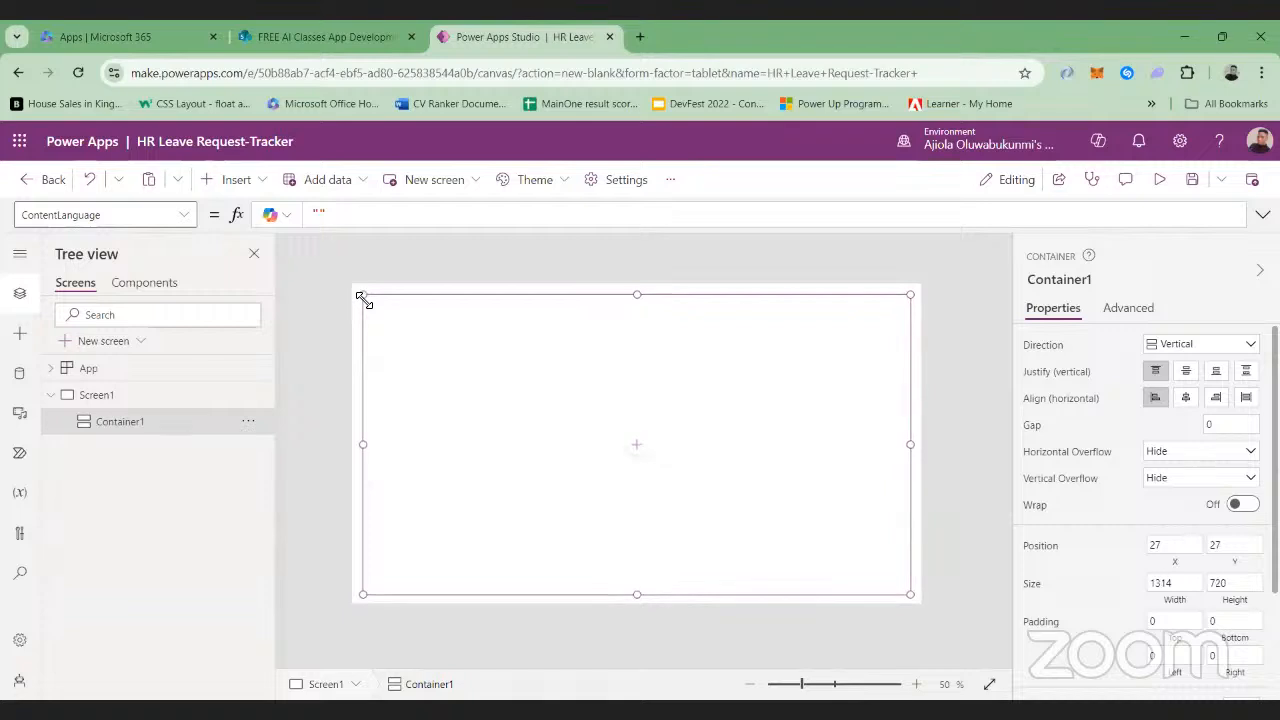
left_click_drag(363, 296, 364, 299)
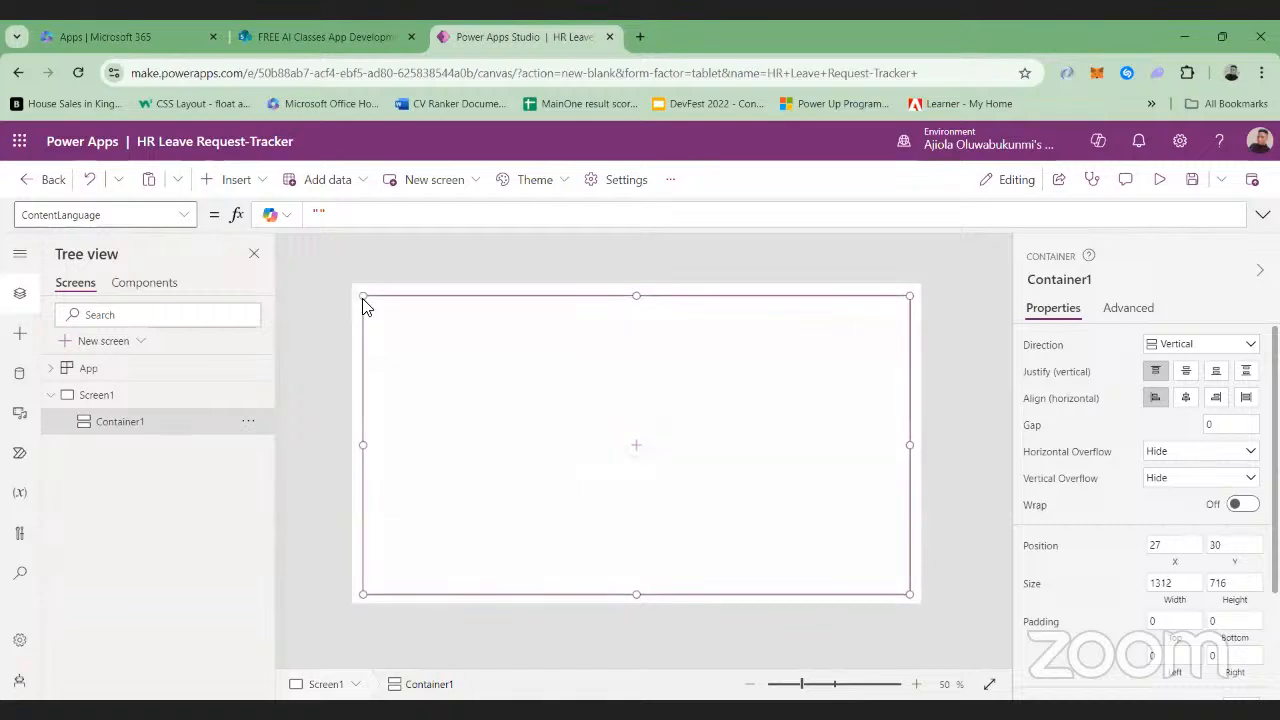
left_click(1160, 179)
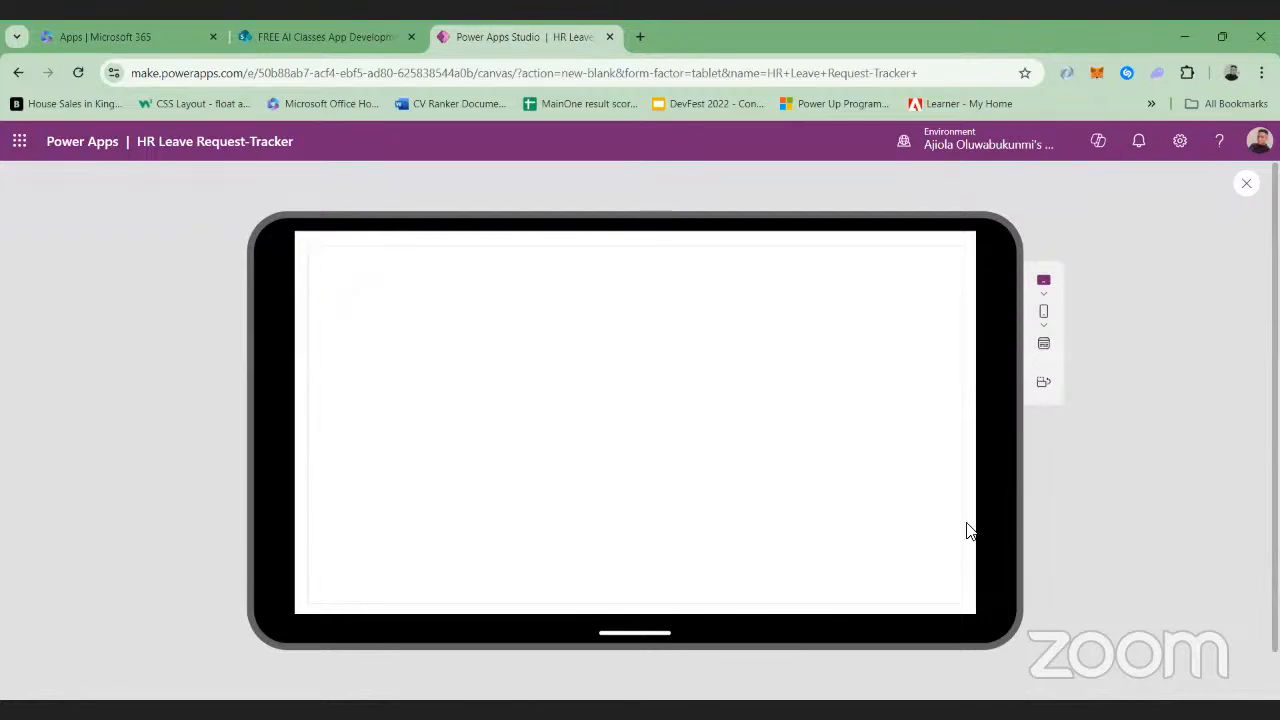
left_click(1249, 184)
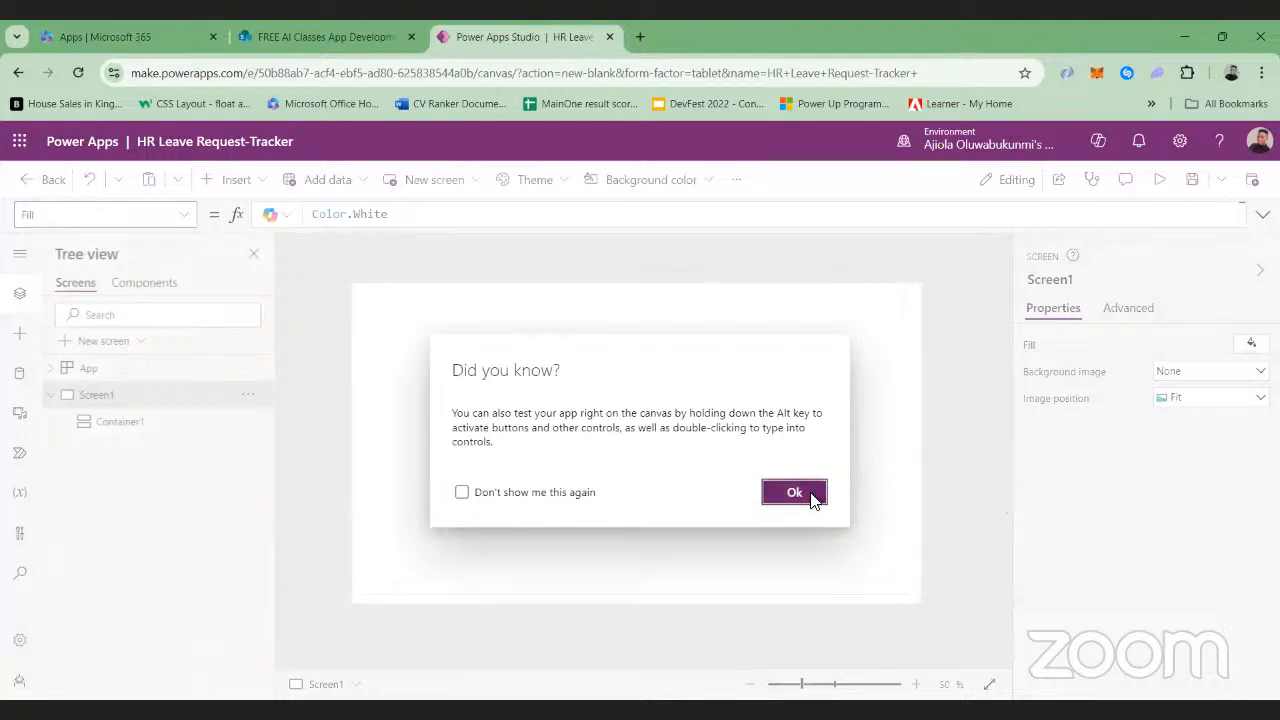
key("Escape")
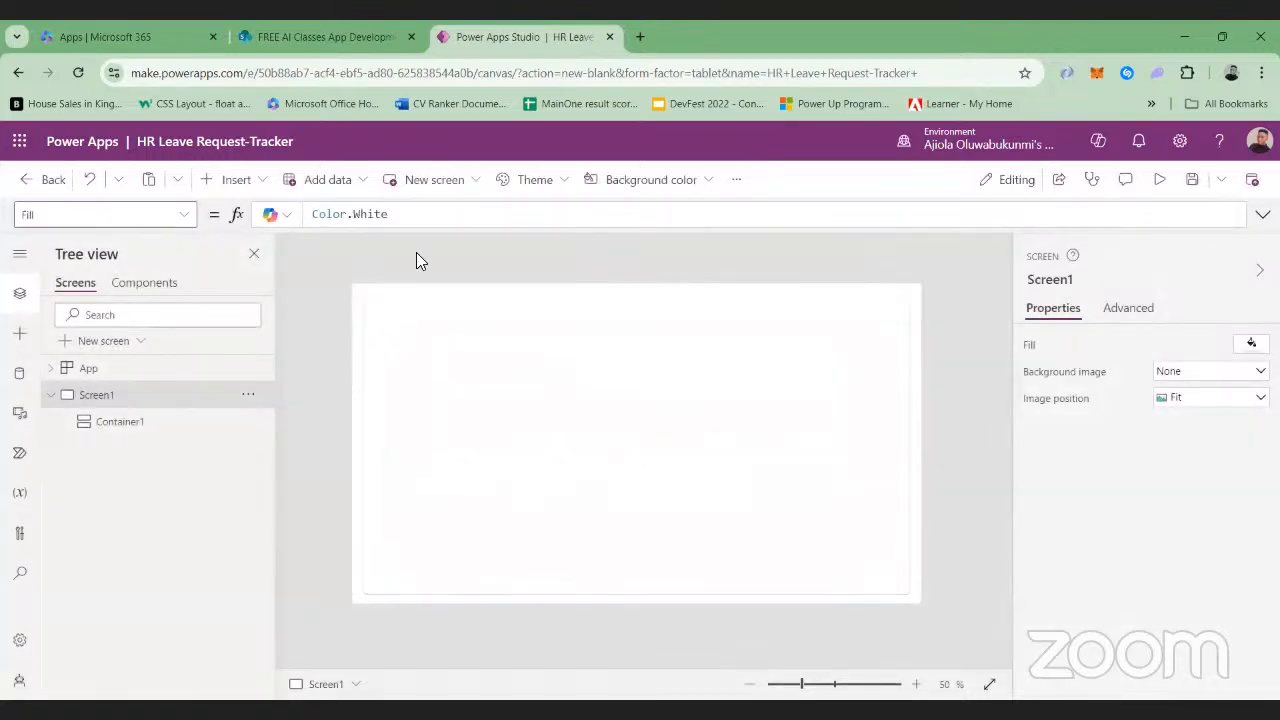
Insert a text label on Screen1 and place it in the upper-right corner of the container, at about X 1131, Y 42
left_click(234, 182)
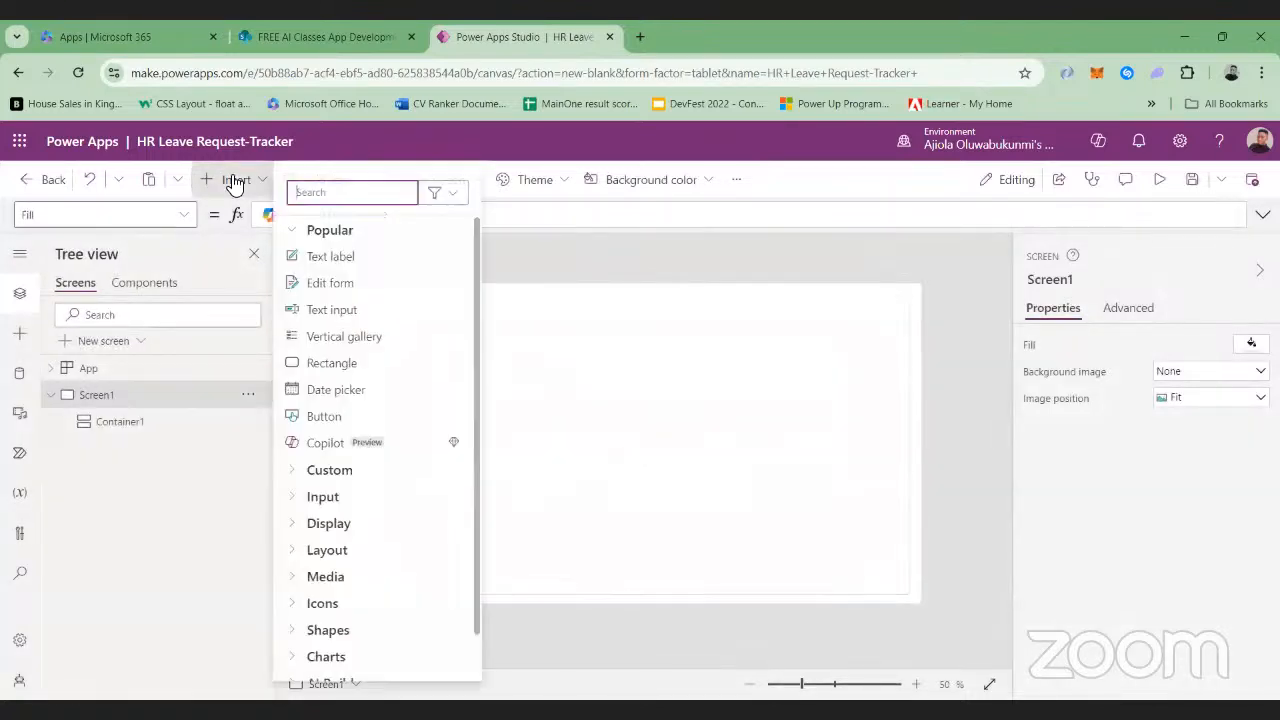
left_click(328, 258)
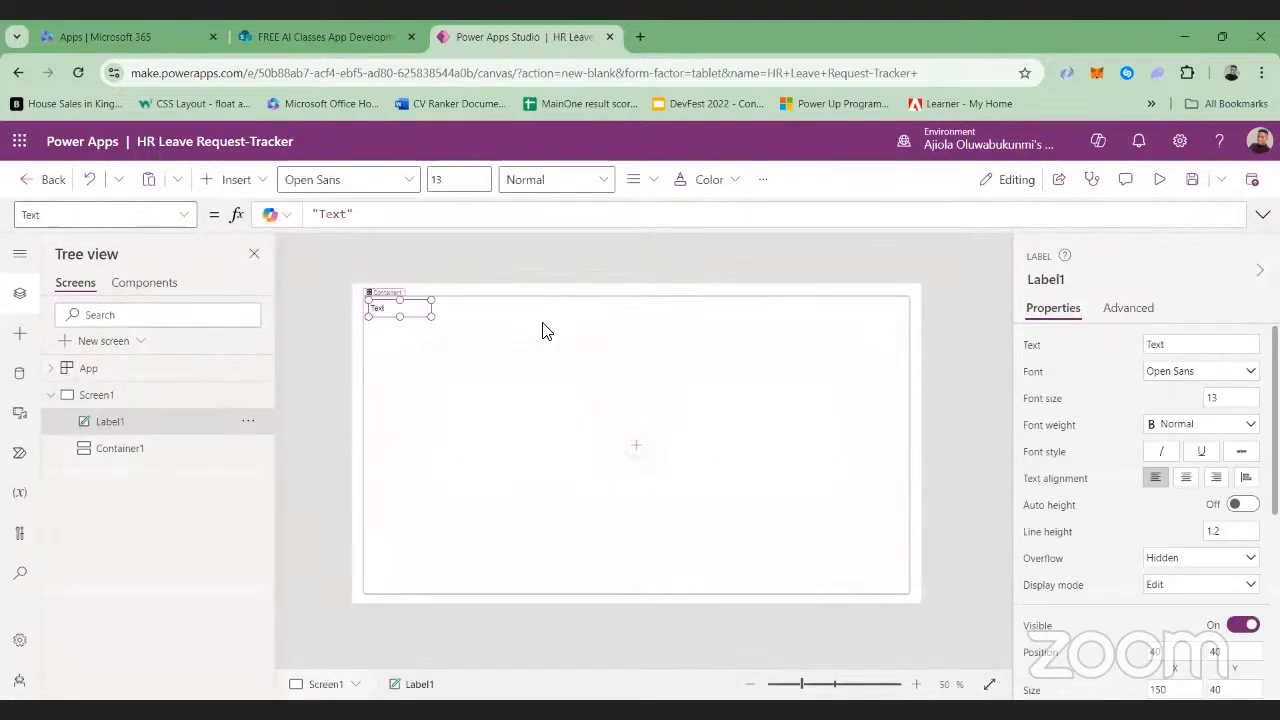
left_click_drag(403, 311, 854, 314)
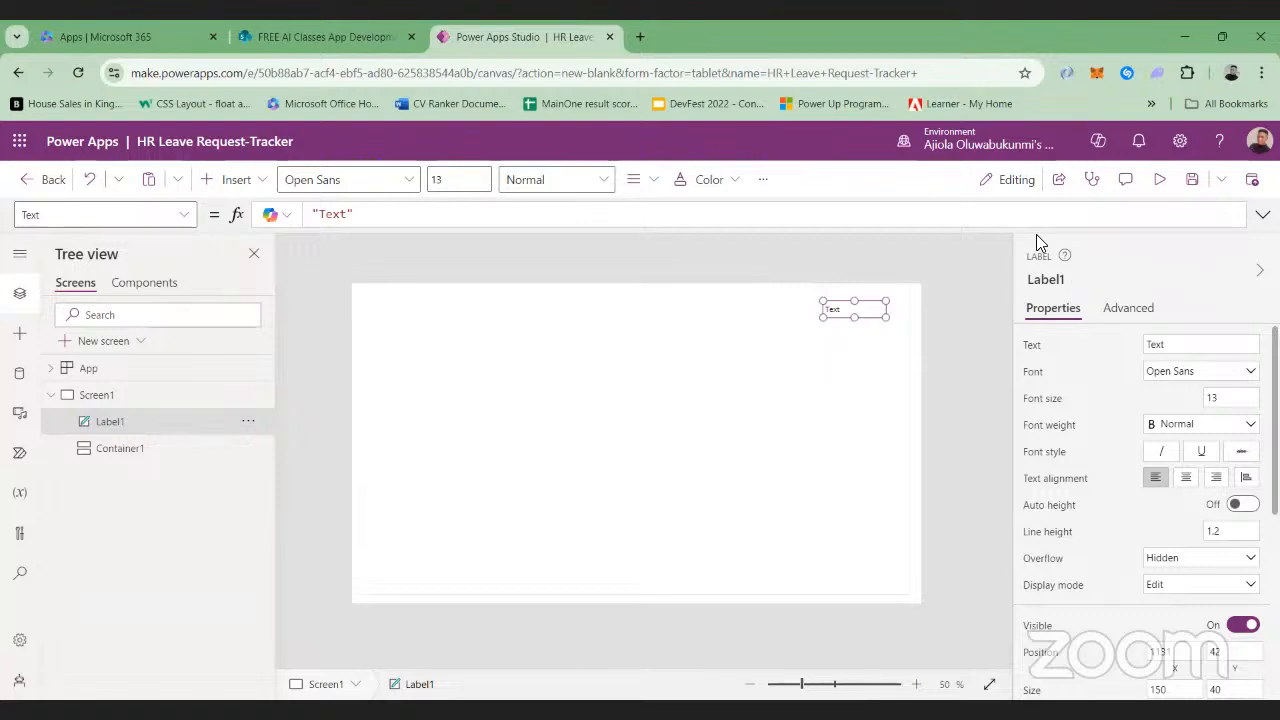
Replace the label's default text with the formula User().FullName
left_click(369, 215)
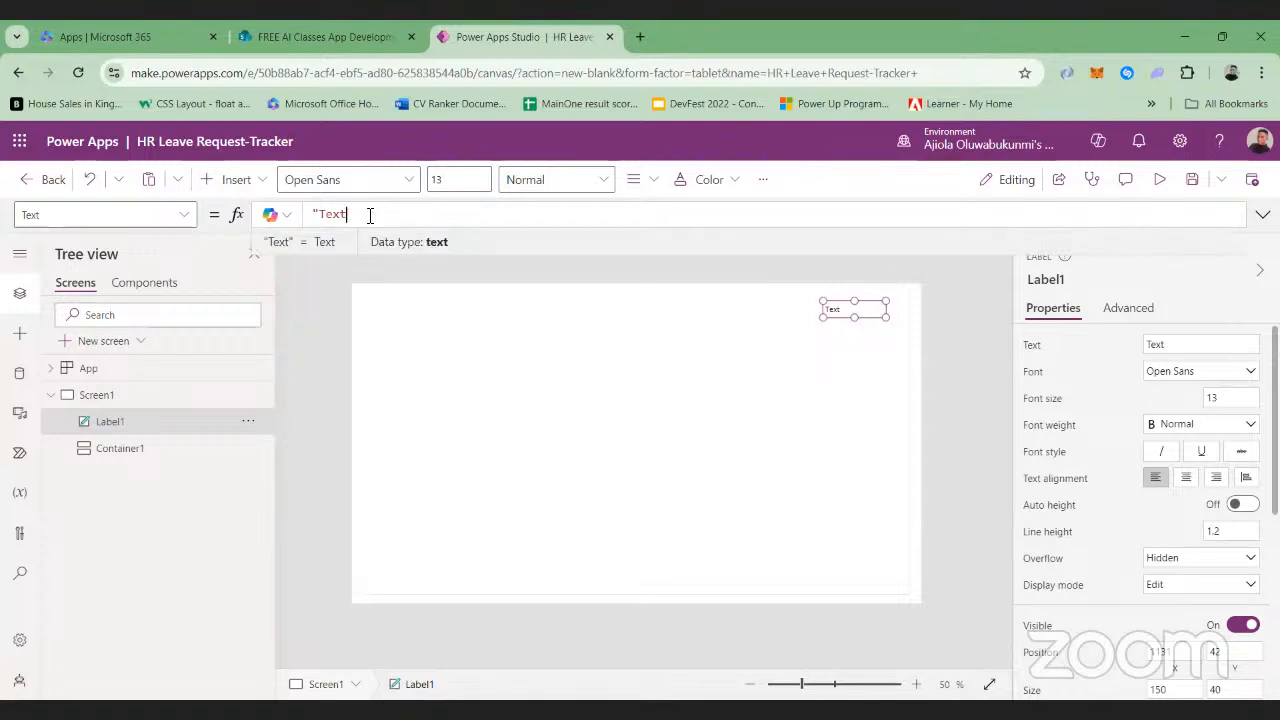
key("BackSpace")
key("BackSpace")
key("BackSpace")
key("BackSpace")
key("BackSpace")
key("BackSpace")
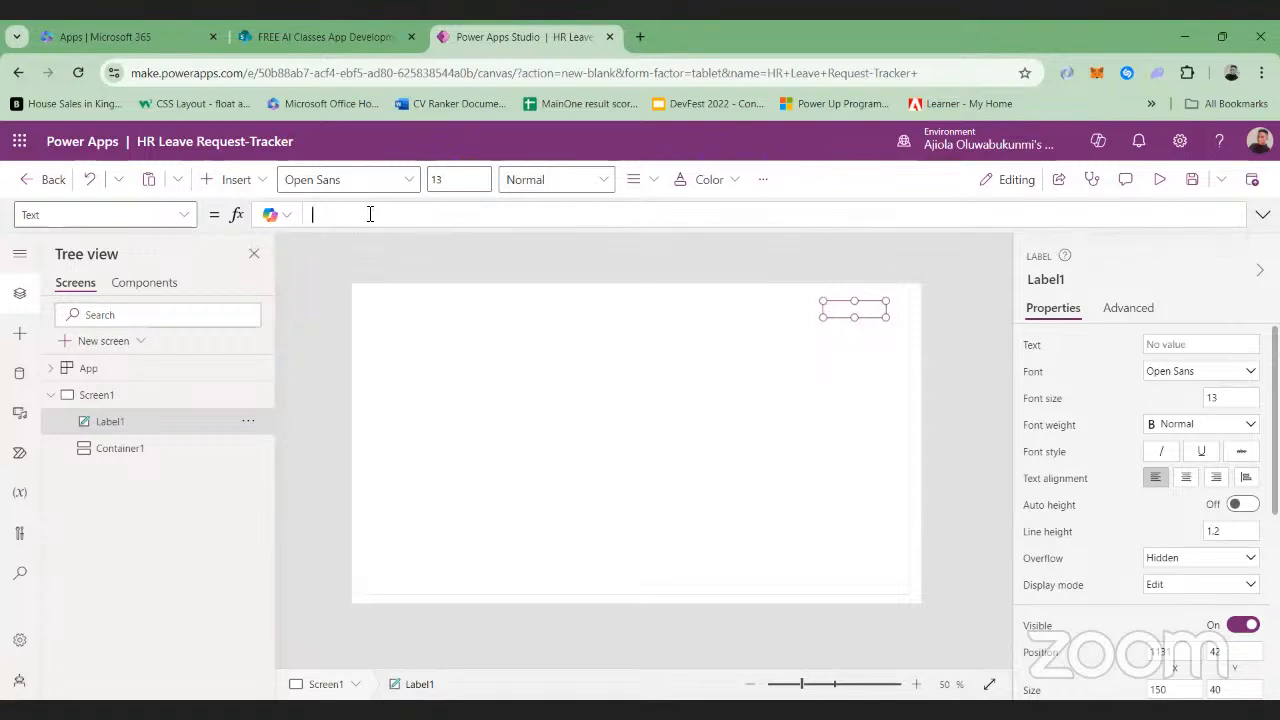
key("BackSpace")
type("User().")
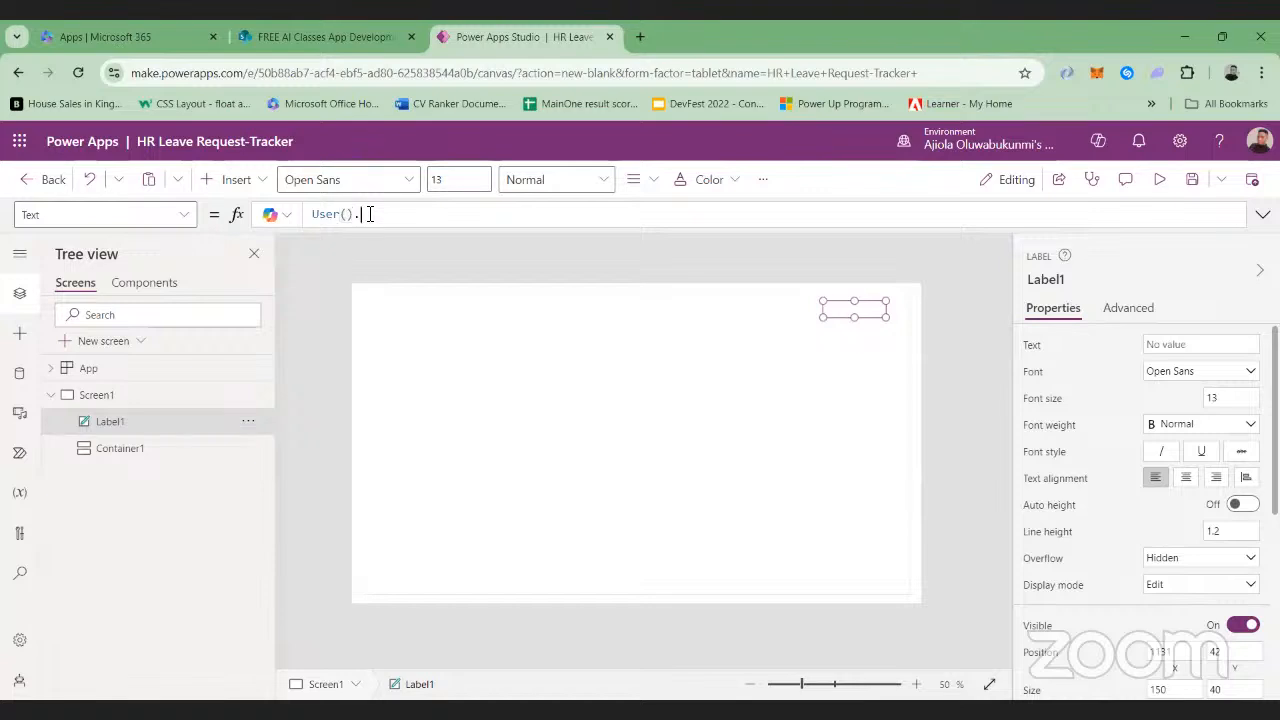
type("FullName")
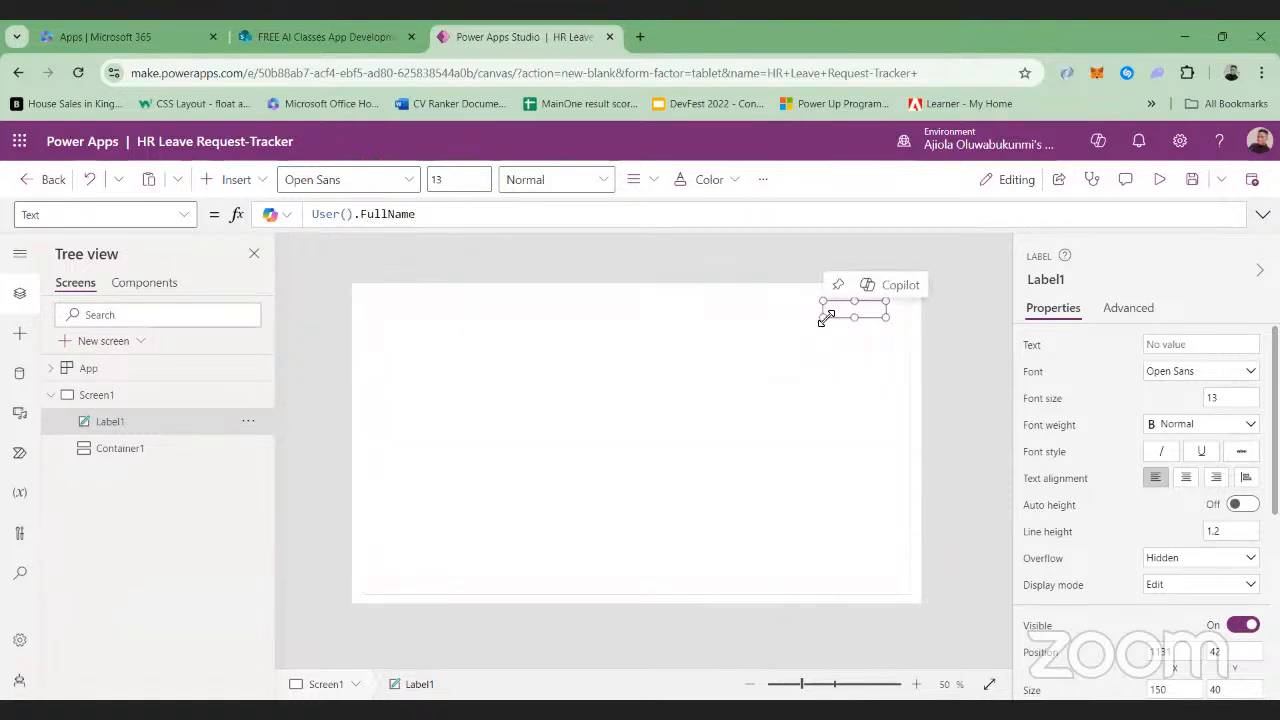
Enlarge the text label to about 224 by 48
left_click_drag(818, 318, 793, 325)
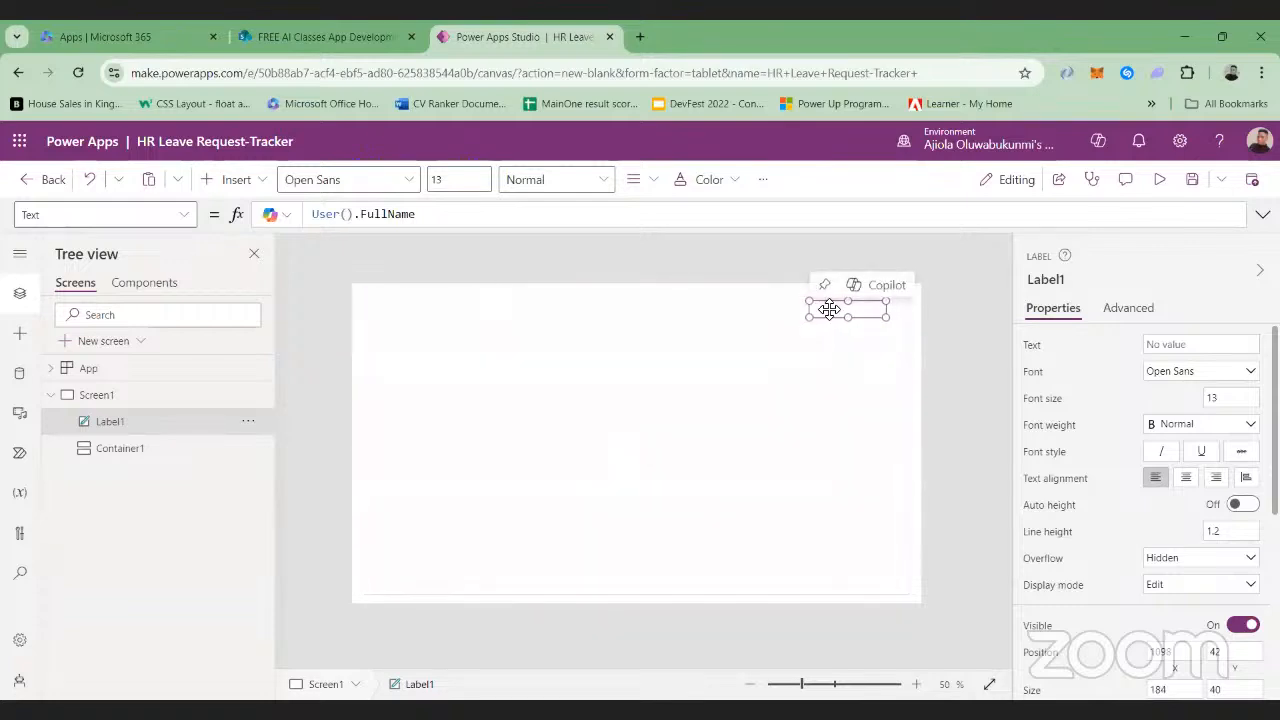
left_click(362, 214)
type("F")
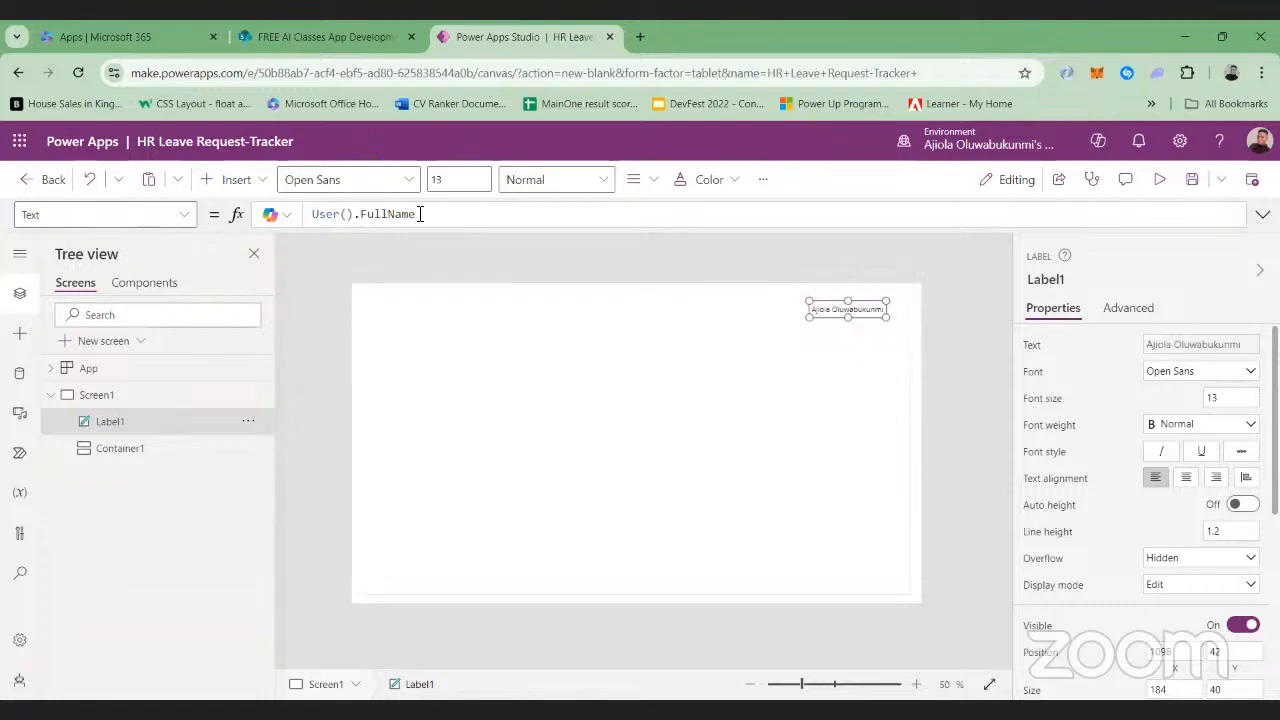
Wrap the label's User().FullName formula in double quotes to turn it into literal text
double_click(420, 214)
left_click(420, 214)
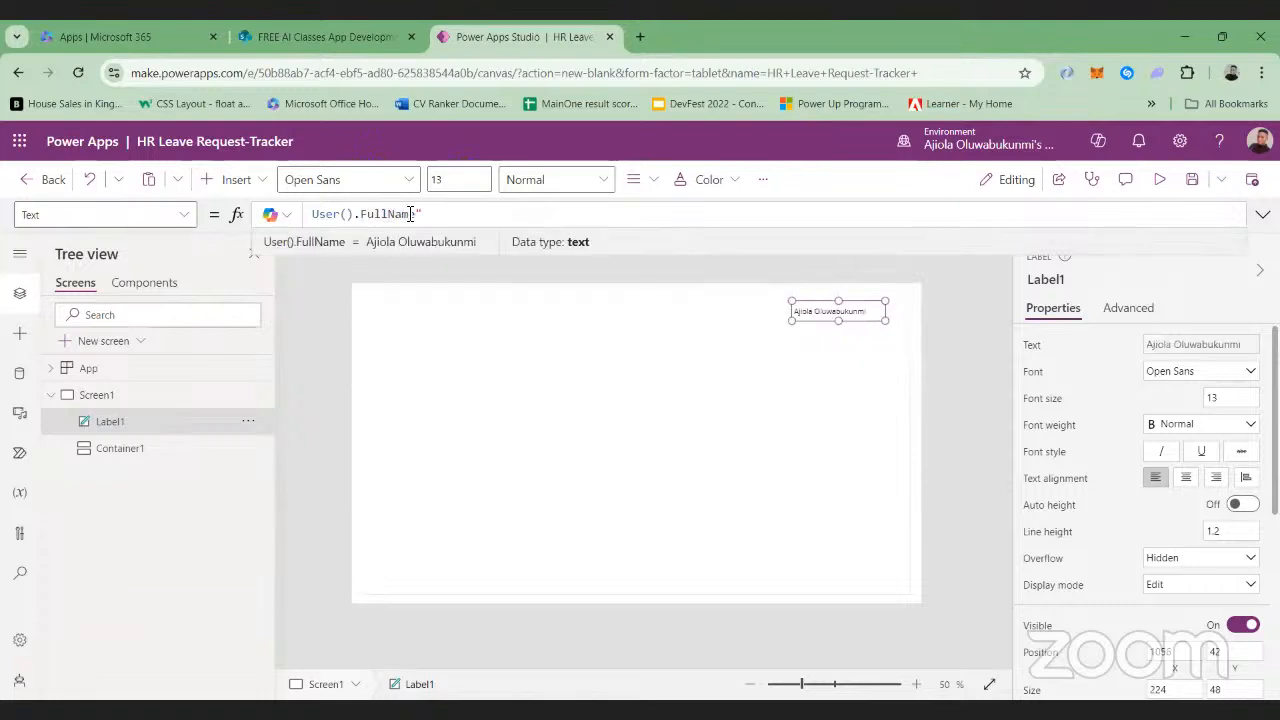
type("\"")
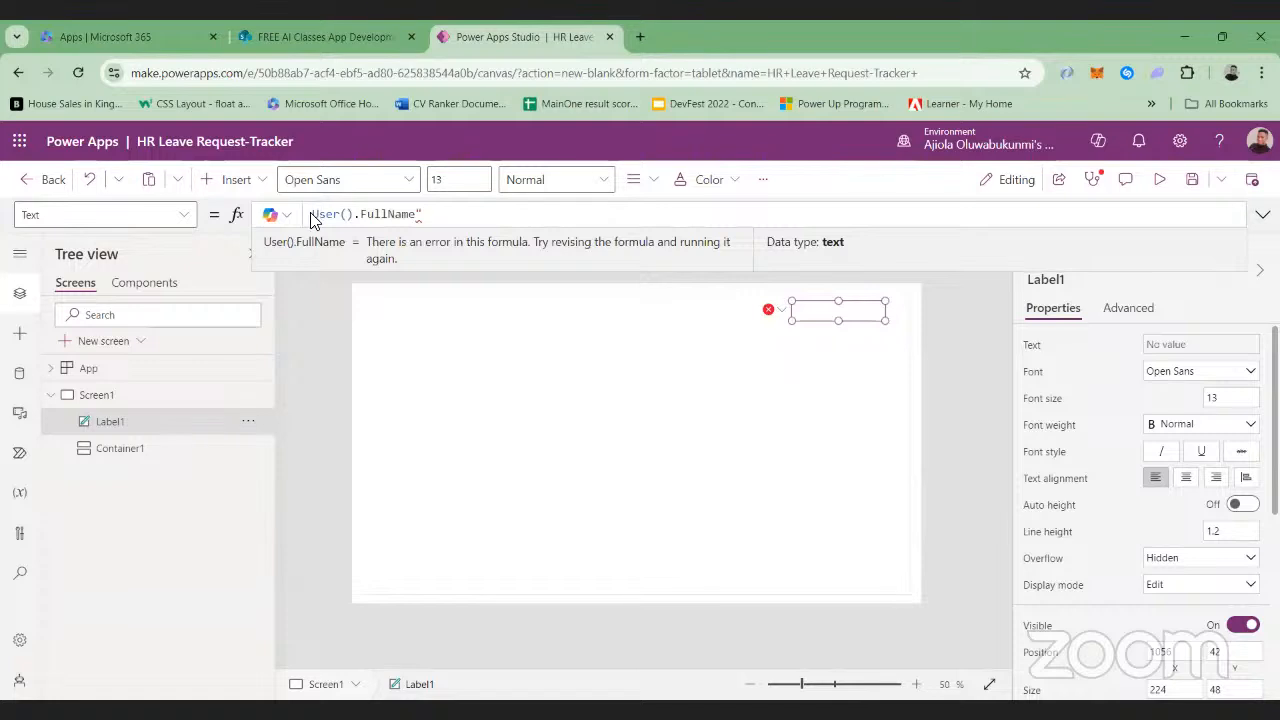
left_click(316, 214)
type("\"")
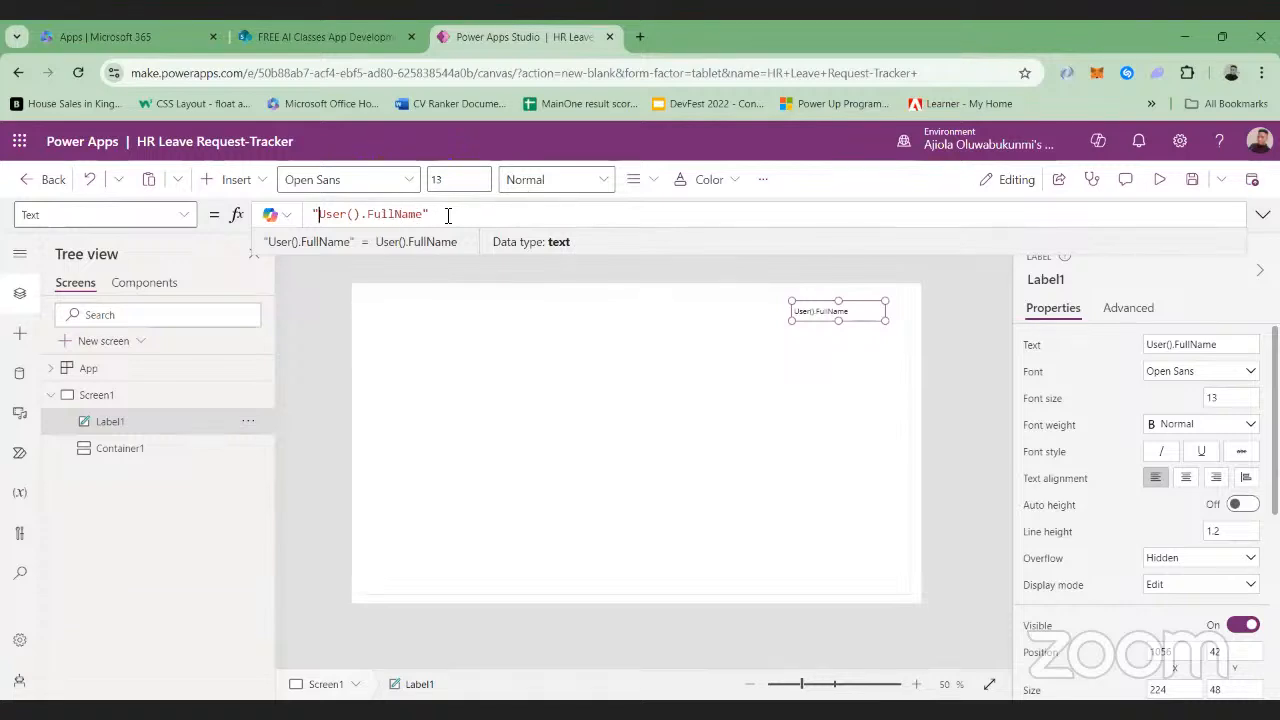
Delete the quoted formula to empty the label's Text property
key("BackSpace")
key("BackSpace")
key("BackSpace")
key("BackSpace")
key("BackSpace")
key("BackSpace")
key("BackSpace")
key("BackSpace")
key("BackSpace")
key("BackSpace")
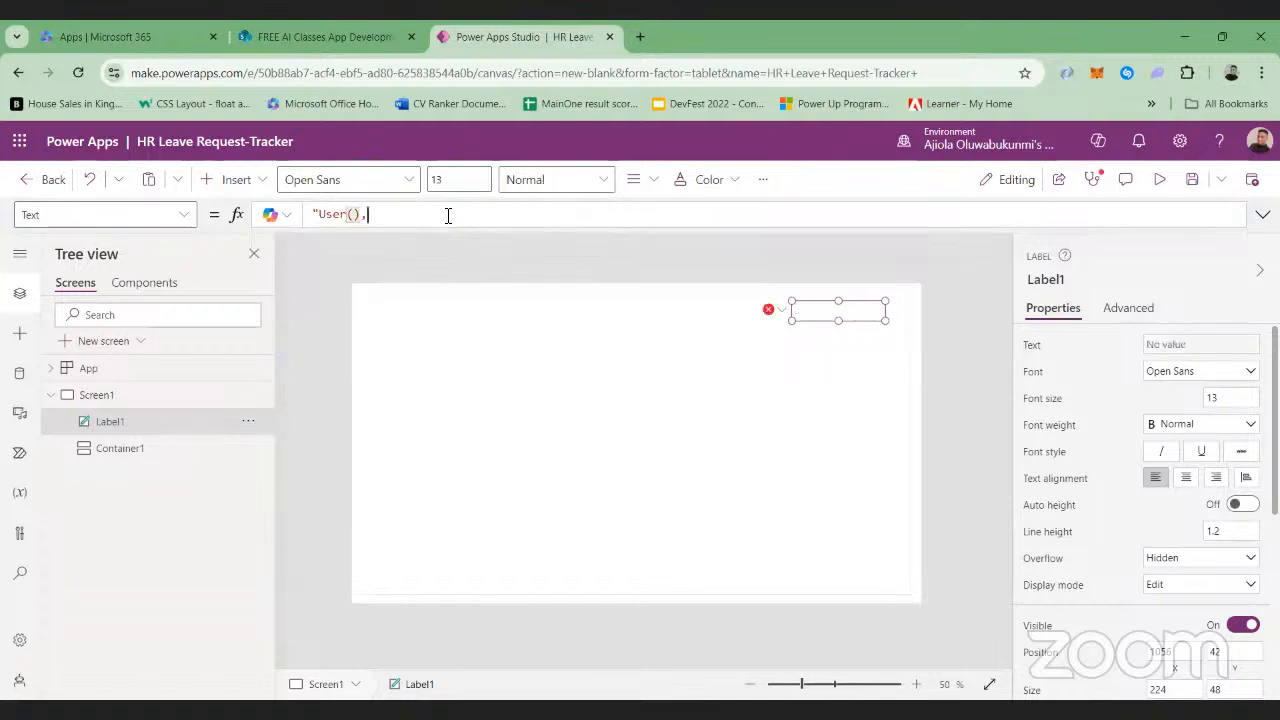
type(".F")
key("BackSpace")
key("BackSpace")
key("BackSpace")
key("BackSpace")
key("BackSpace")
key("BackSpace")
key("BackSpace")
key("BackSpace")
key("BackSpace")
Enter User().FullName without quotes as the label's Text formula, using the suggested FullName field
left_click(839, 315)
left_click(336, 219)
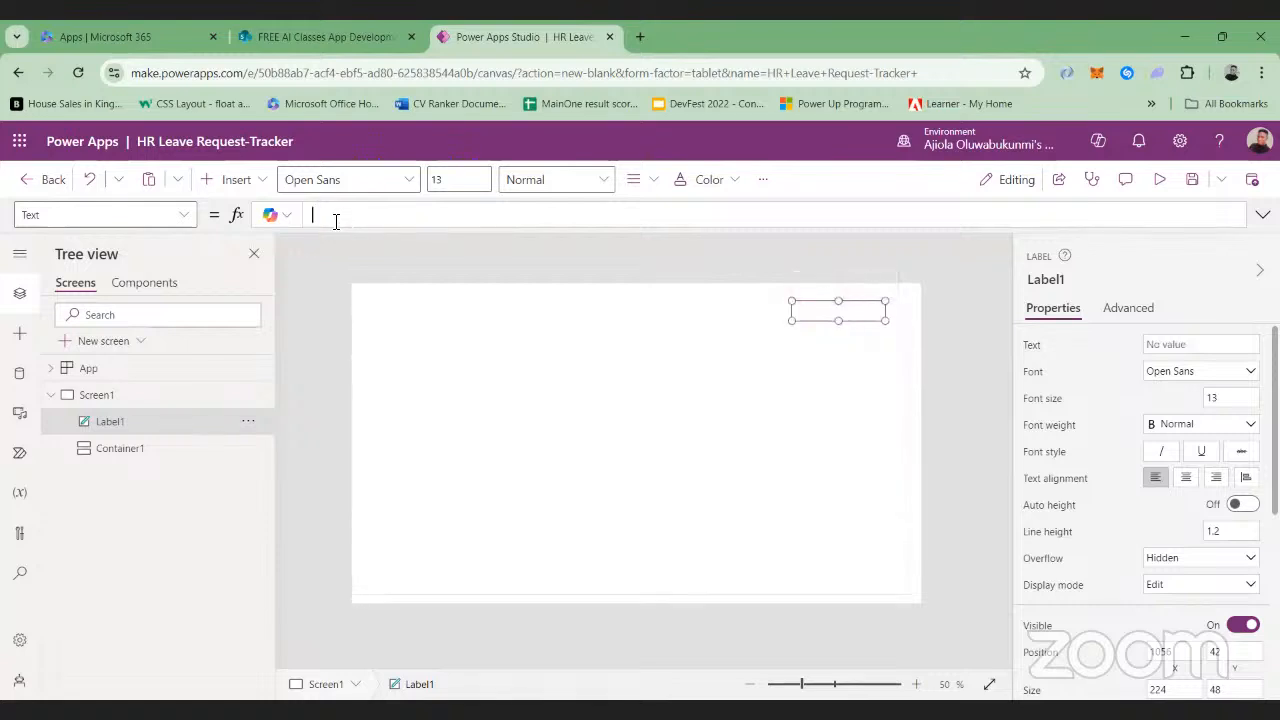
type("u")
key("BackSpace")
type("User()")
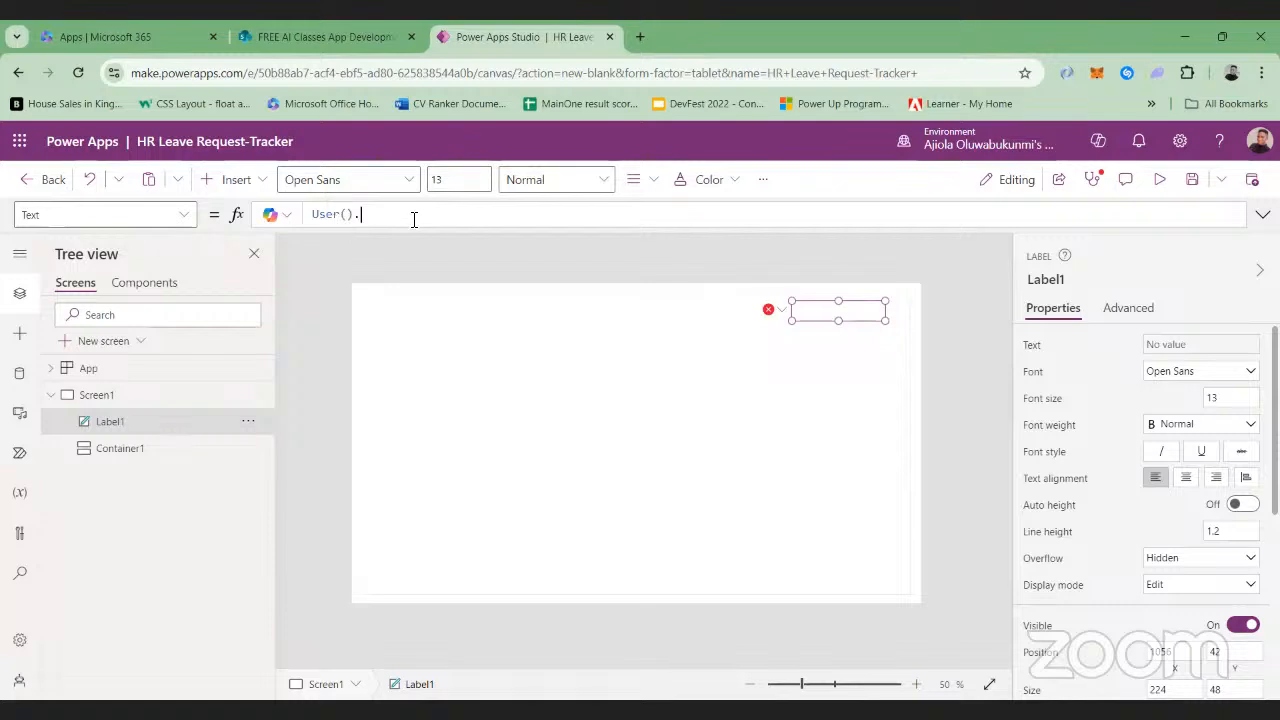
type(".F")
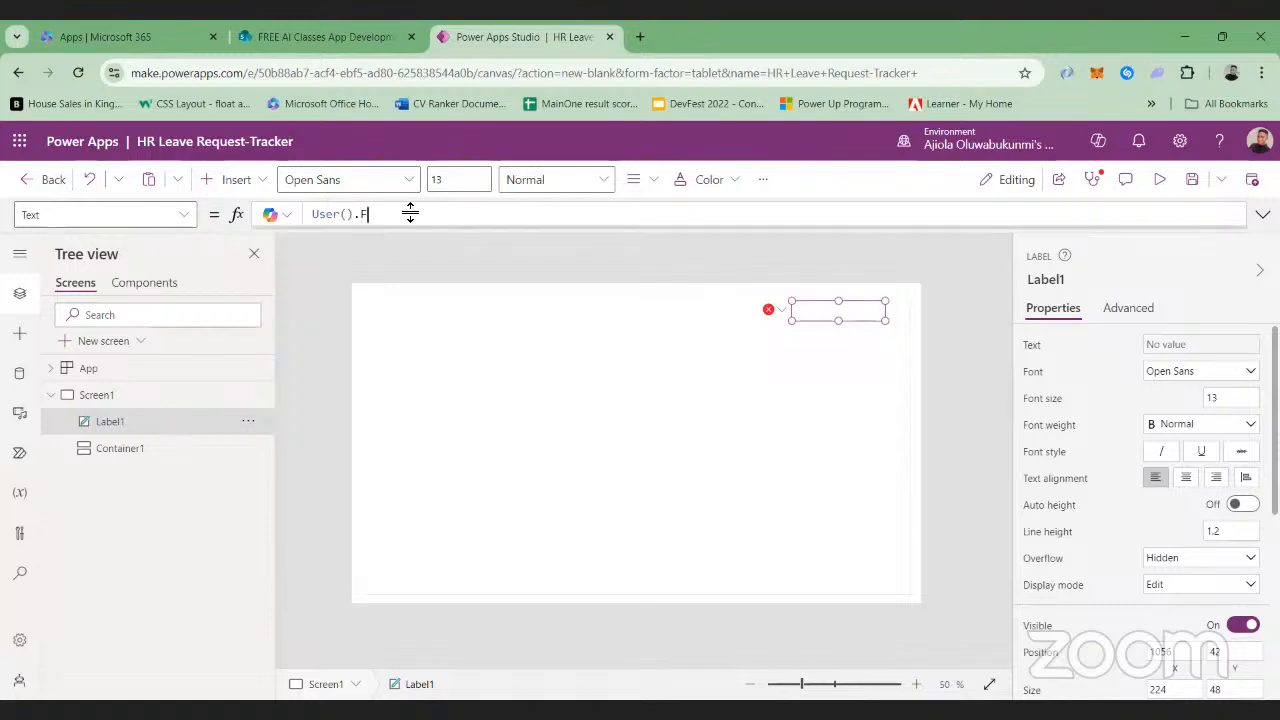
type("ull")
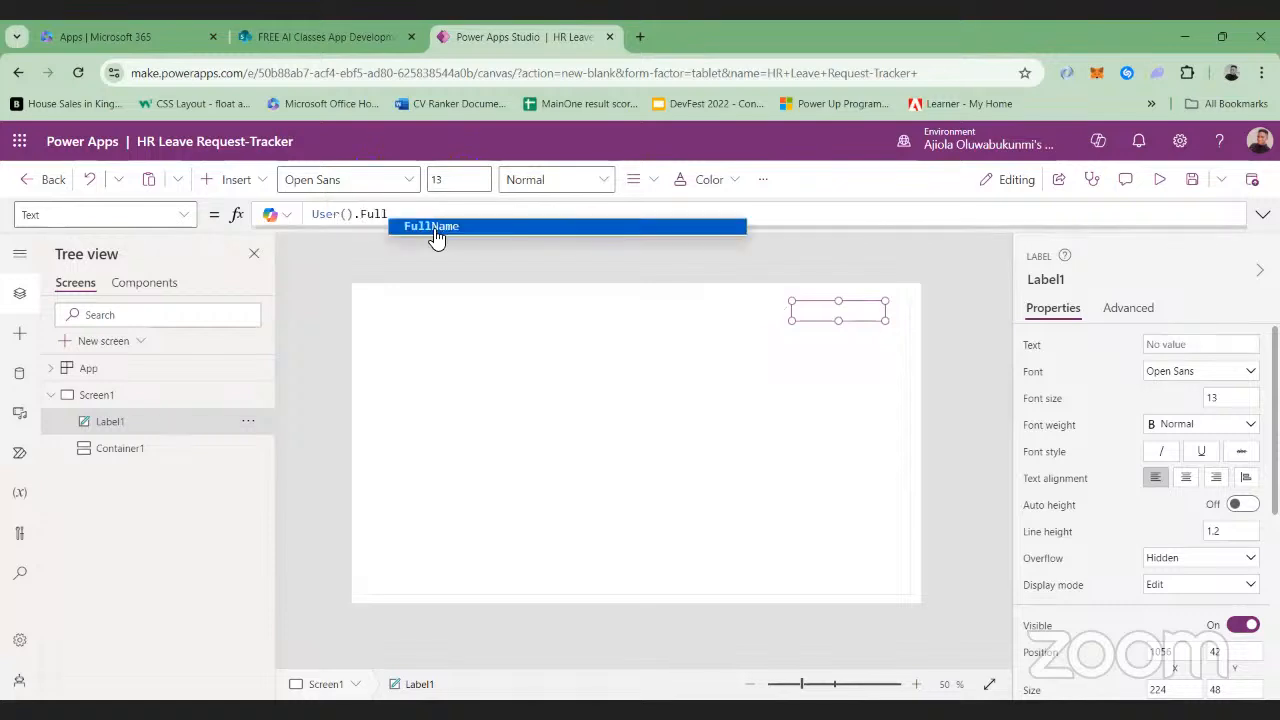
left_click(434, 232)
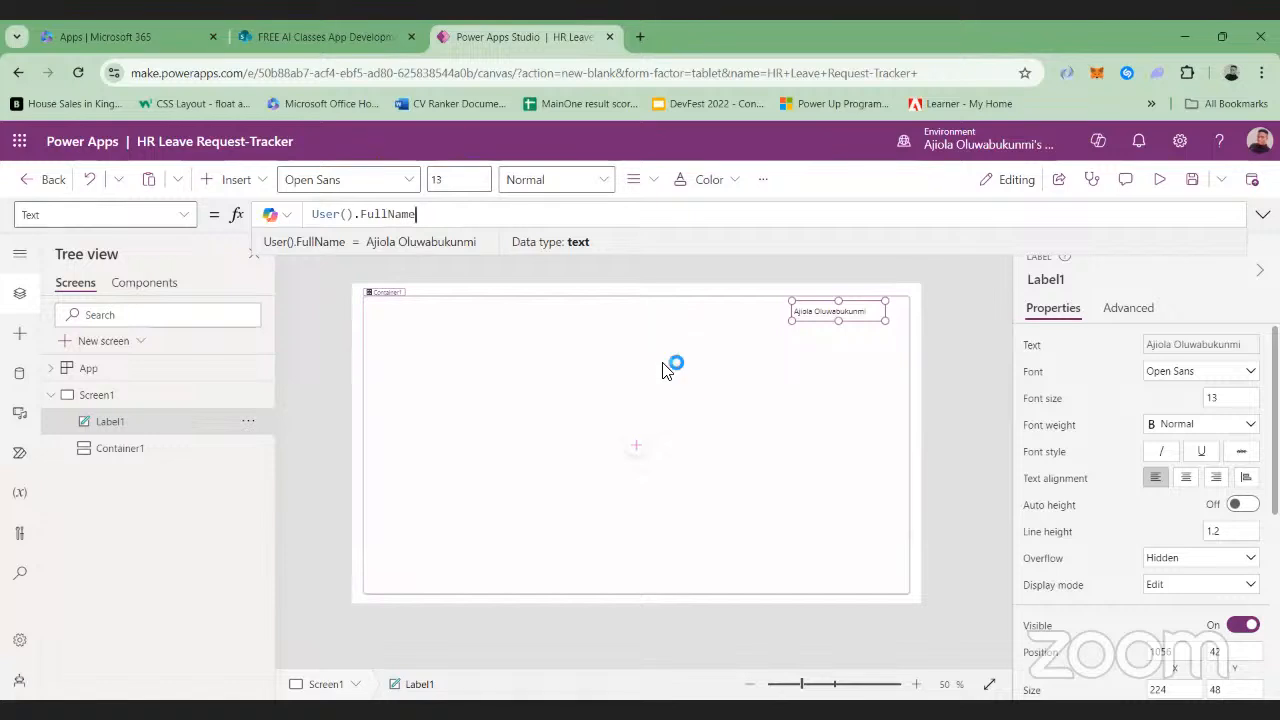
Change the label's Text formula to User().Email
scroll(667, 371, "up", 5)
scroll(667, 371, "down", 5)
left_click(815, 684)
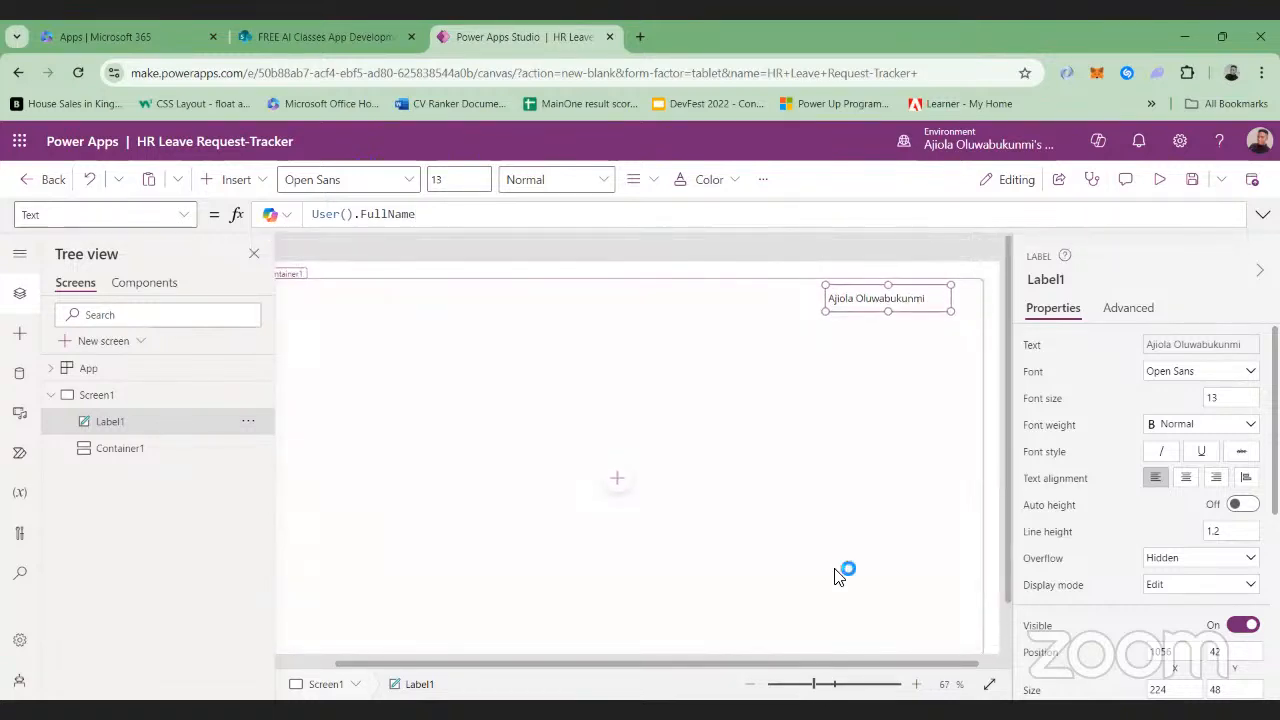
left_click(458, 224)
key("BackSpace")
key("BackSpace")
key("BackSpace")
key("BackSpace")
key("BackSpace")
key("BackSpace")
key("BackSpace")
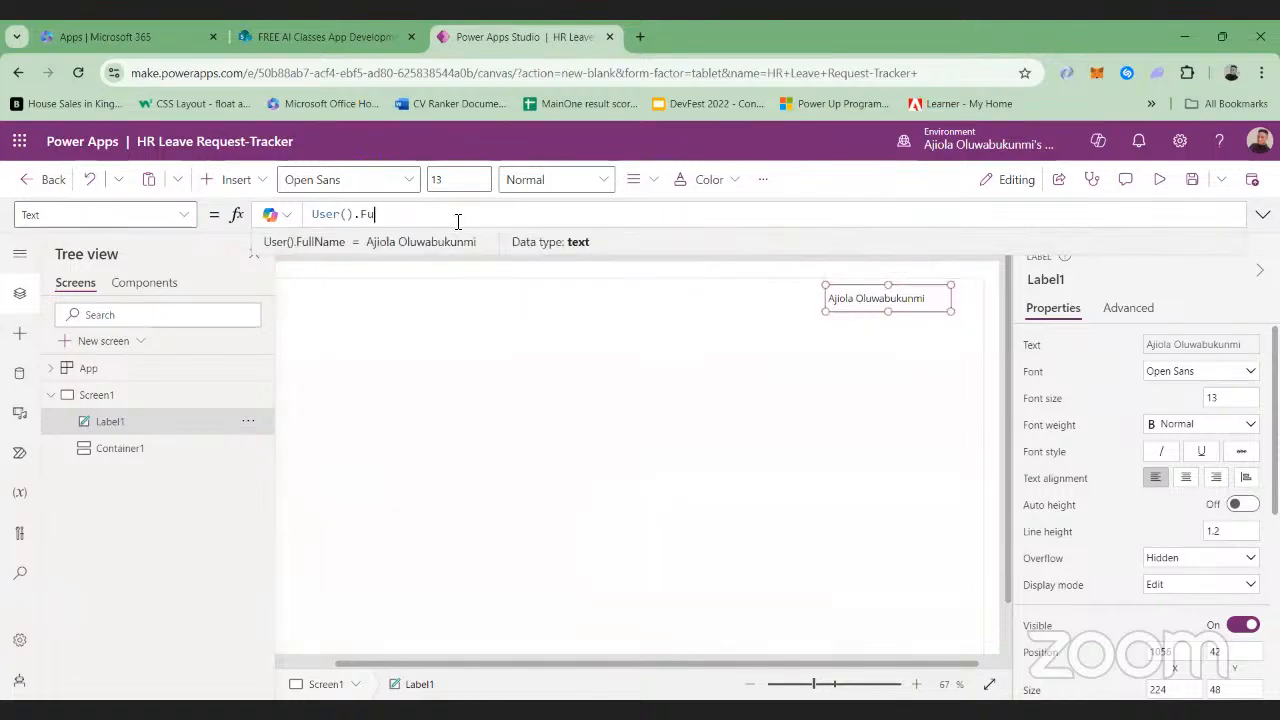
key("BackSpace")
type("Email")
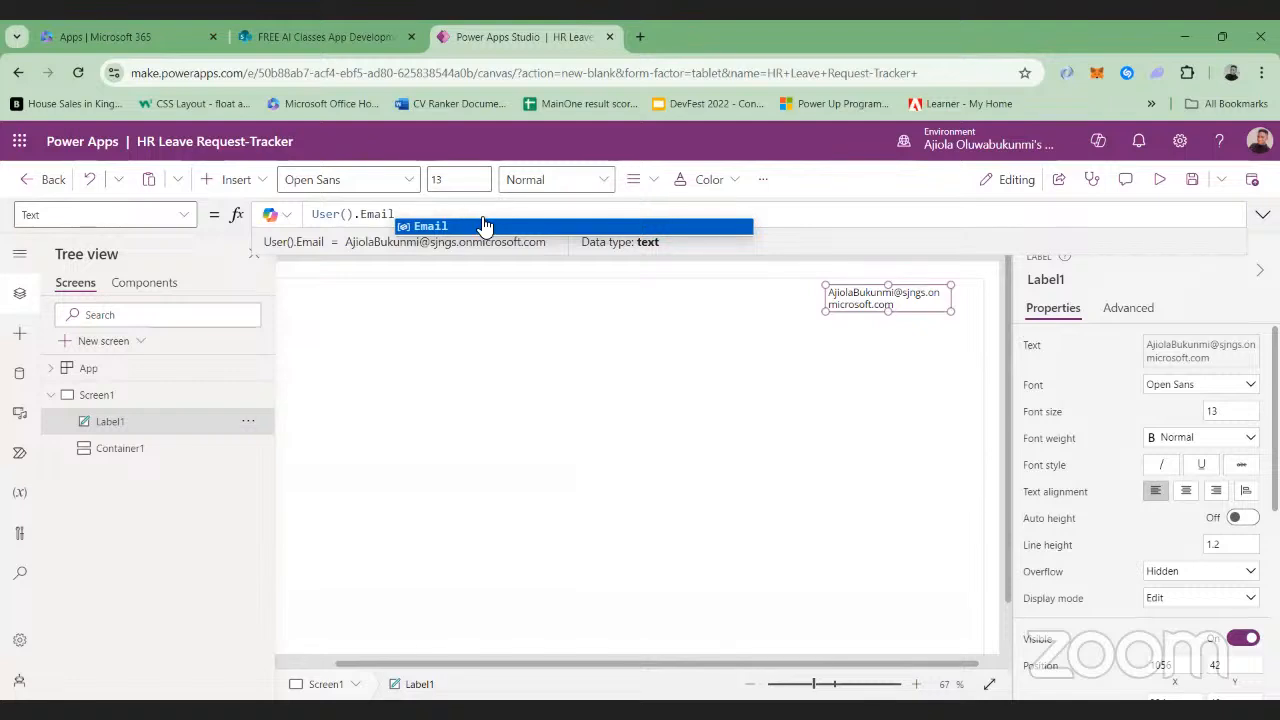
Replace the label's formula with the literal text "Welcome"
key("BackSpace")
key("BackSpace")
key("BackSpace")
key("BackSpace")
key("BackSpace")
key("BackSpace")
key("BackSpace")
key("BackSpace")
key("BackSpace")
key("BackSpace")
key("BackSpace")
key("BackSpace")
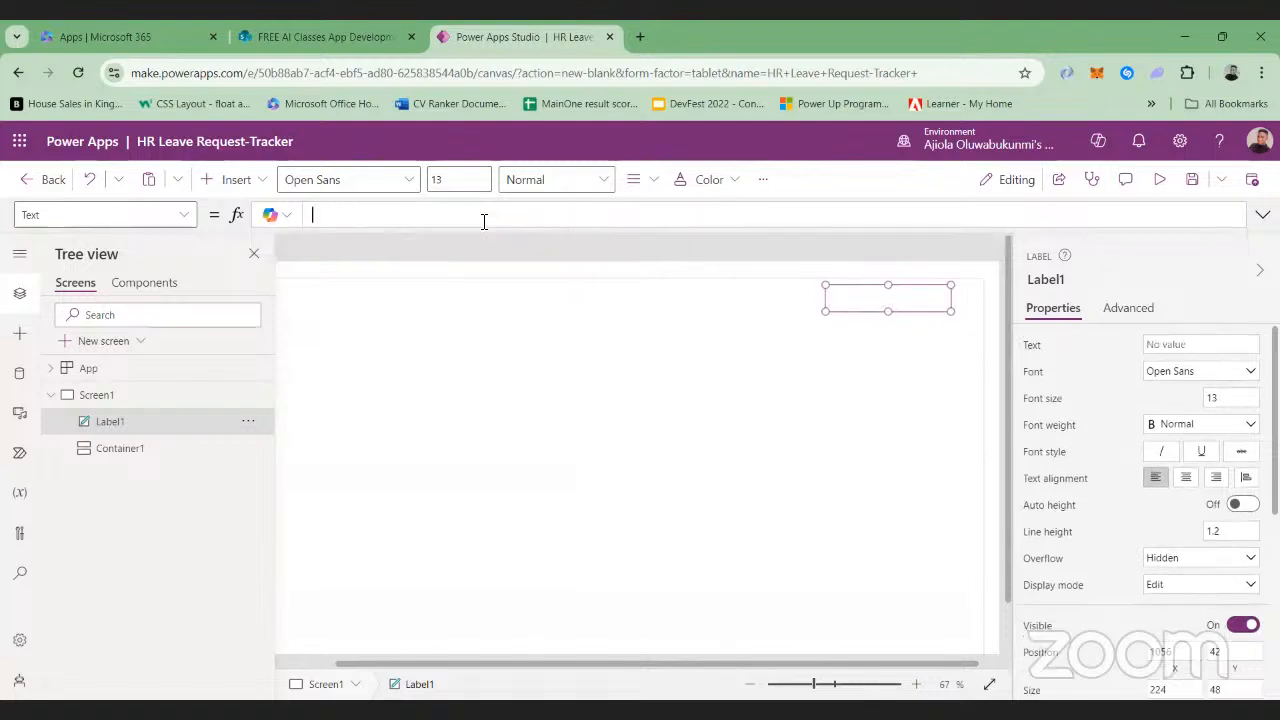
type("\"")
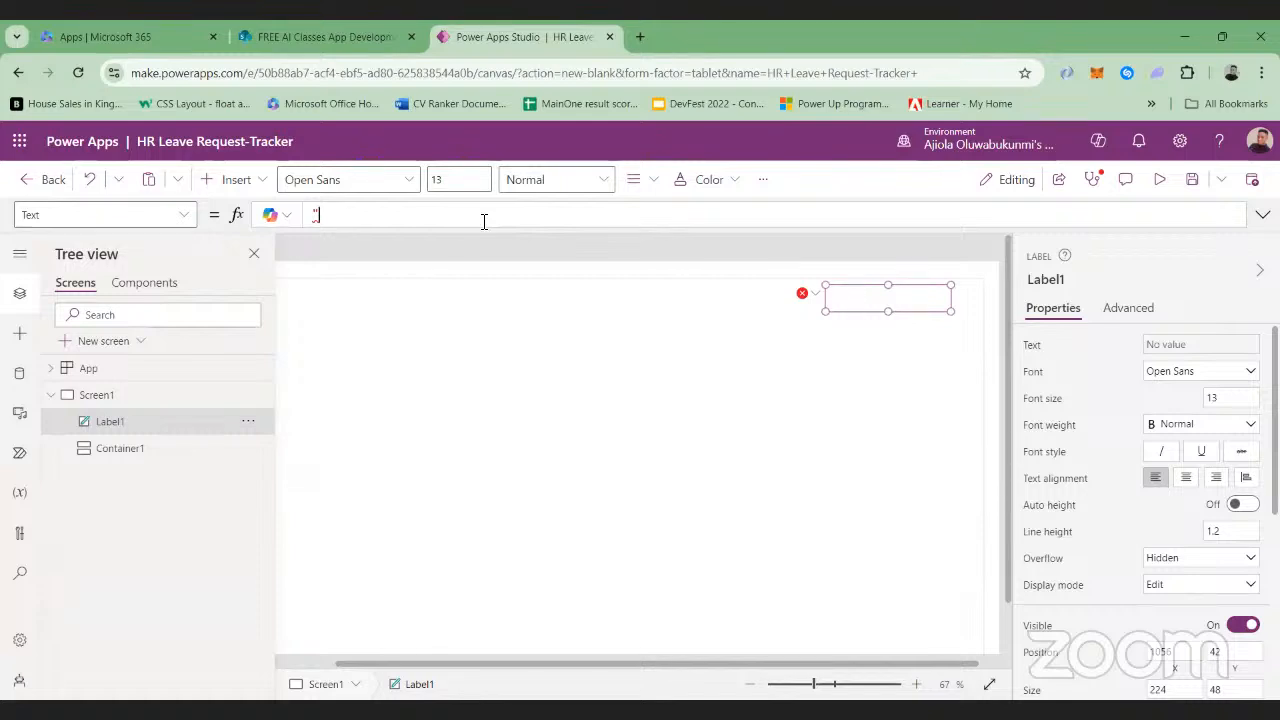
type("Welcome\"")
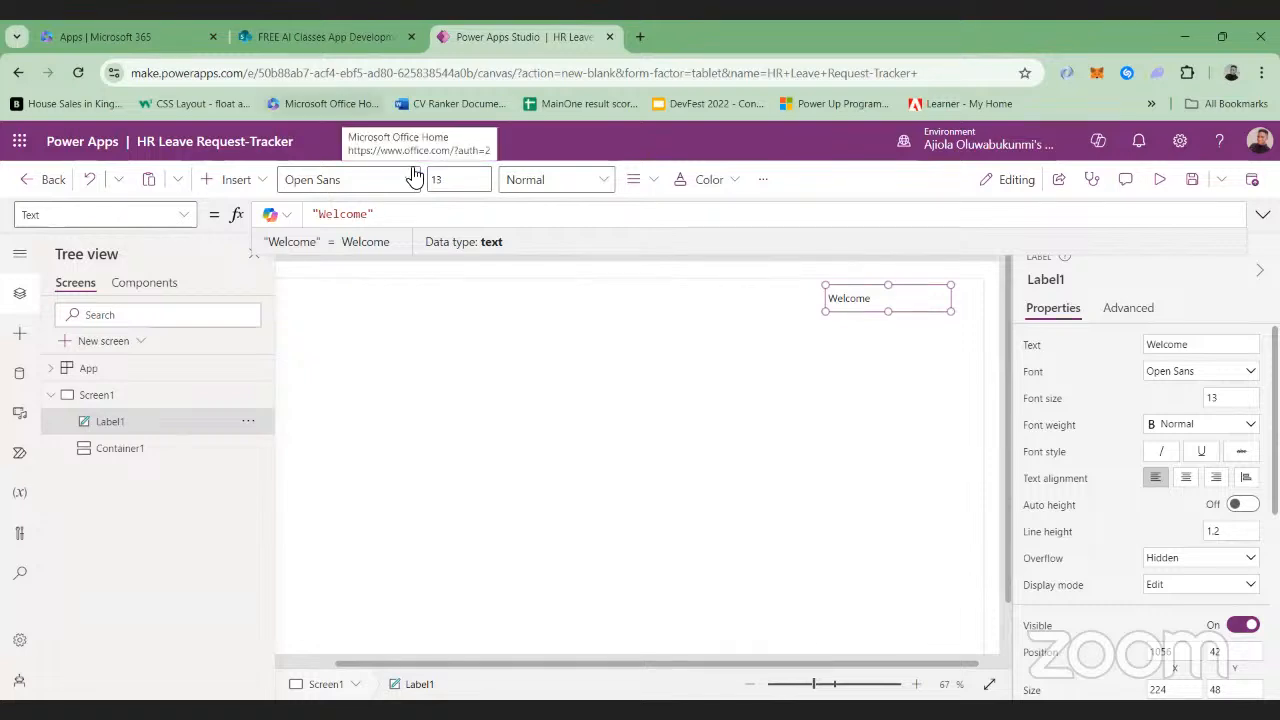
Change the label's quoted text to "25"
key("BackSpace")
key("BackSpace")
key("BackSpace")
key("BackSpace")
key("BackSpace")
key("BackSpace")
key("BackSpace")
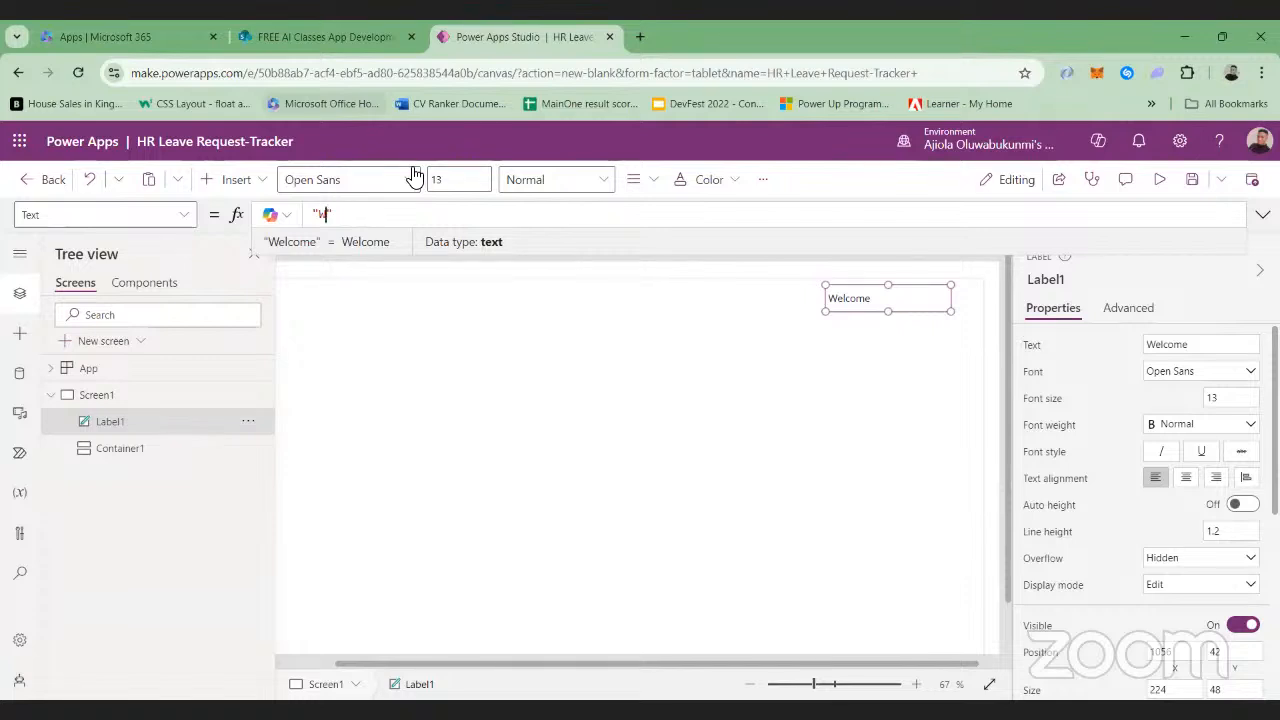
type("25")
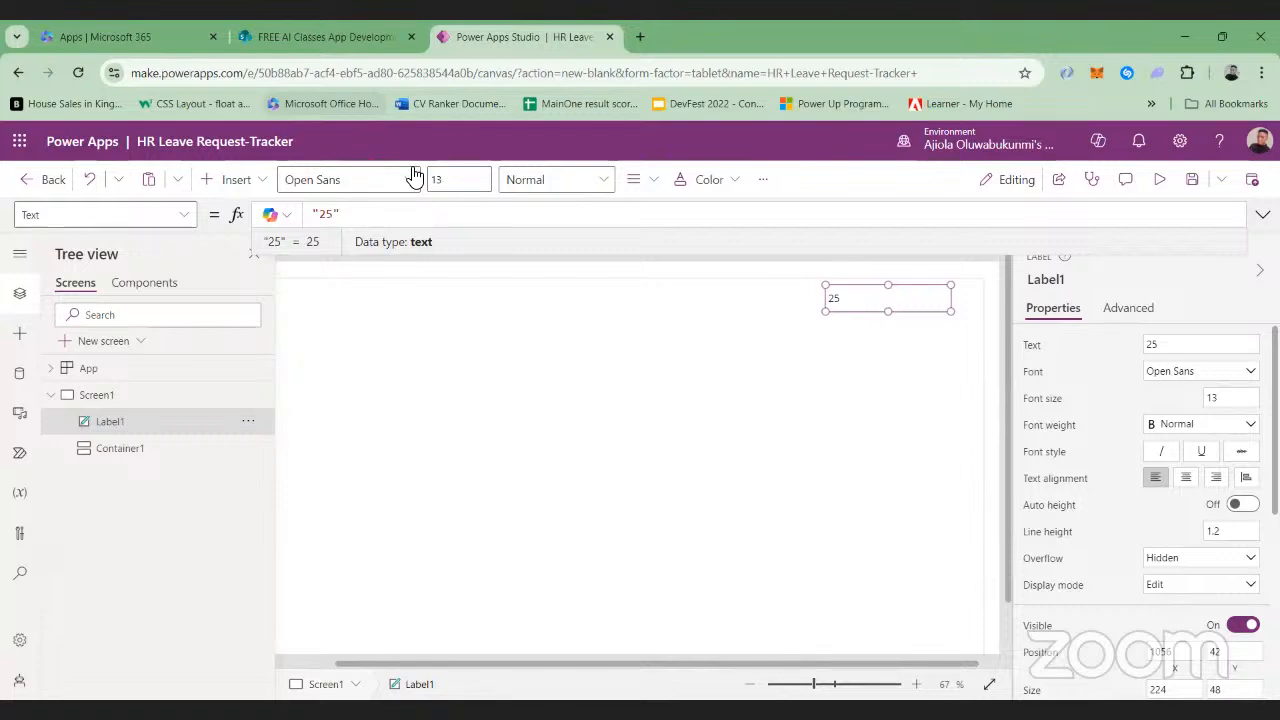
Replace the label's quoted text with the formula User().FullName, using the suggested FullName field
key("BackSpace")
key("BackSpace")
key("BackSpace")
type("er()")
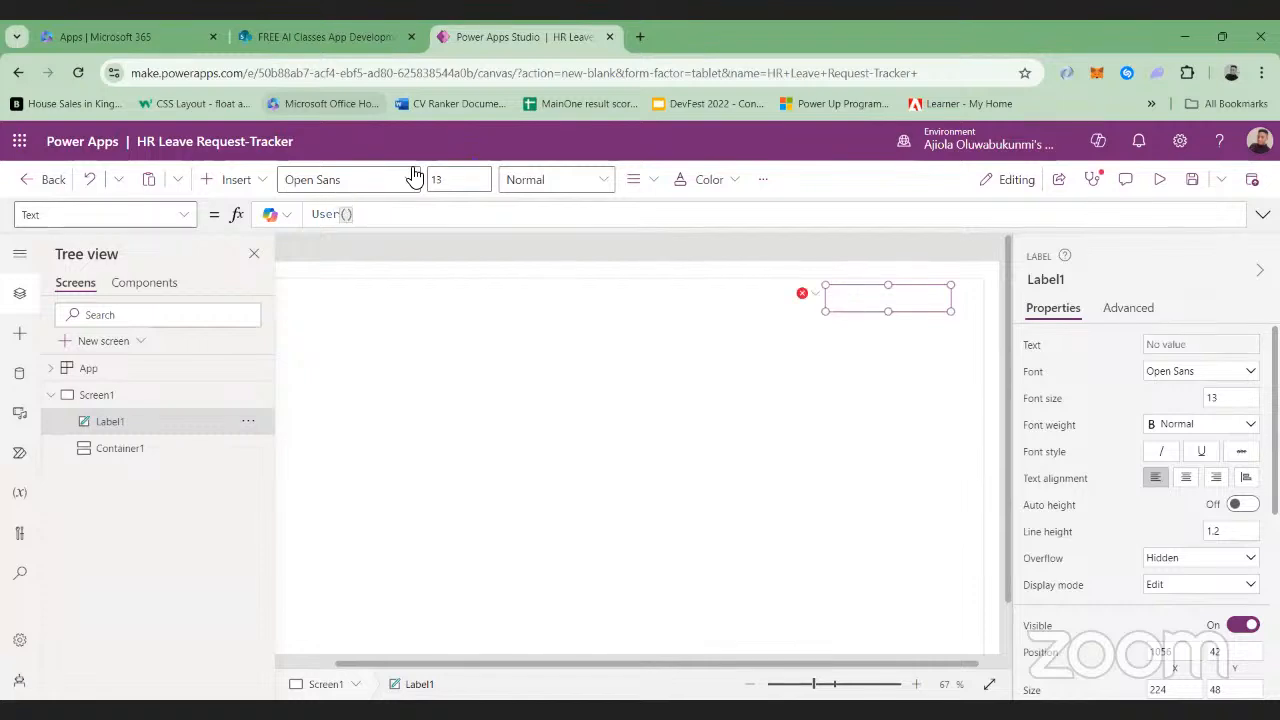
type(".")
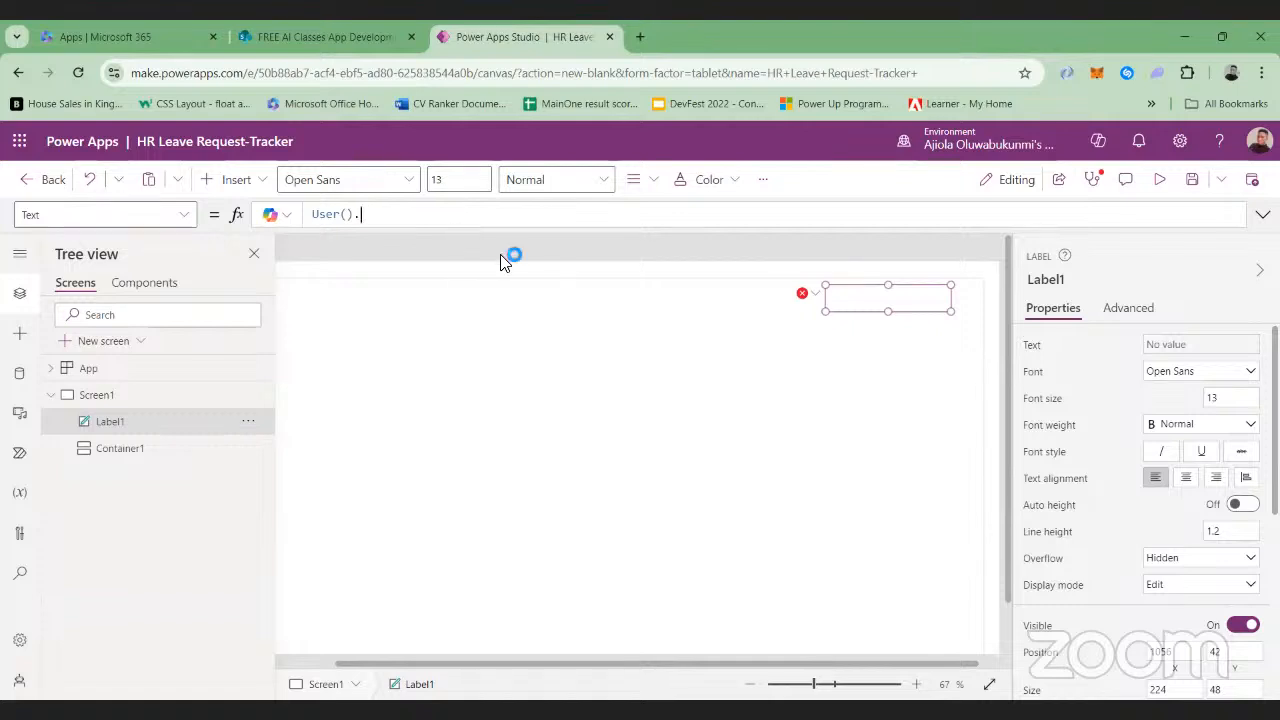
type("F")
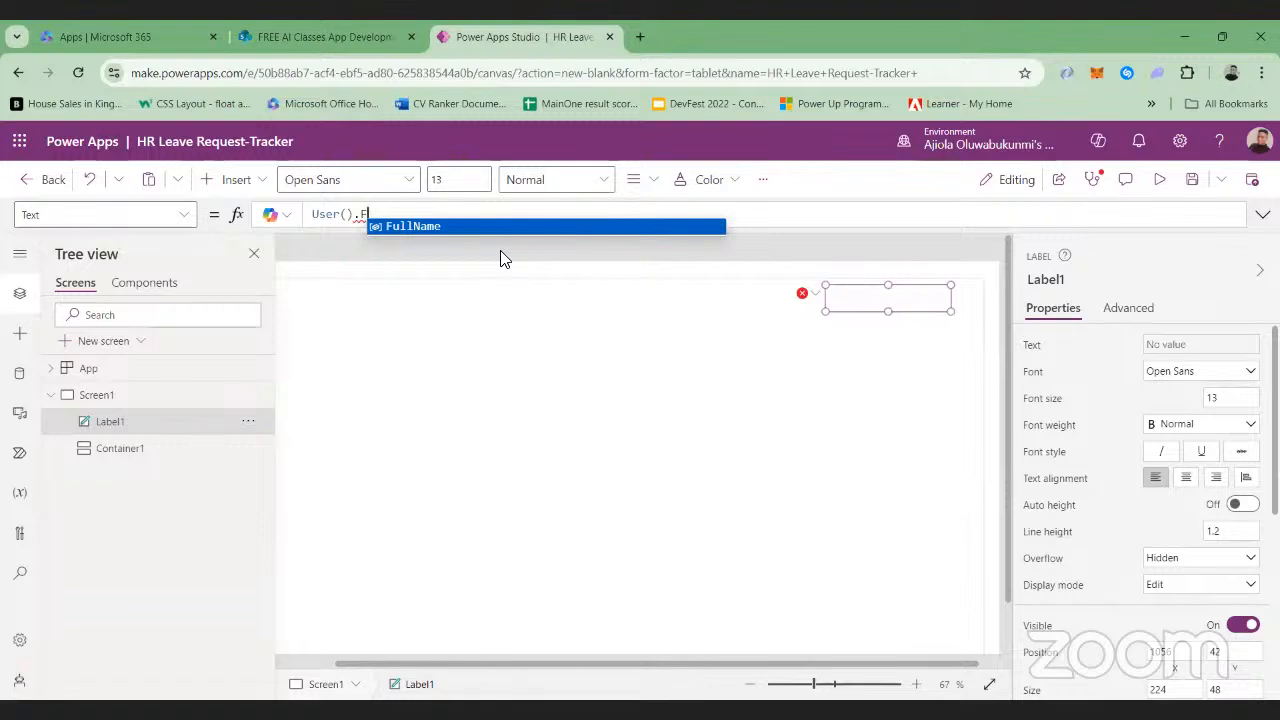
left_click(452, 226)
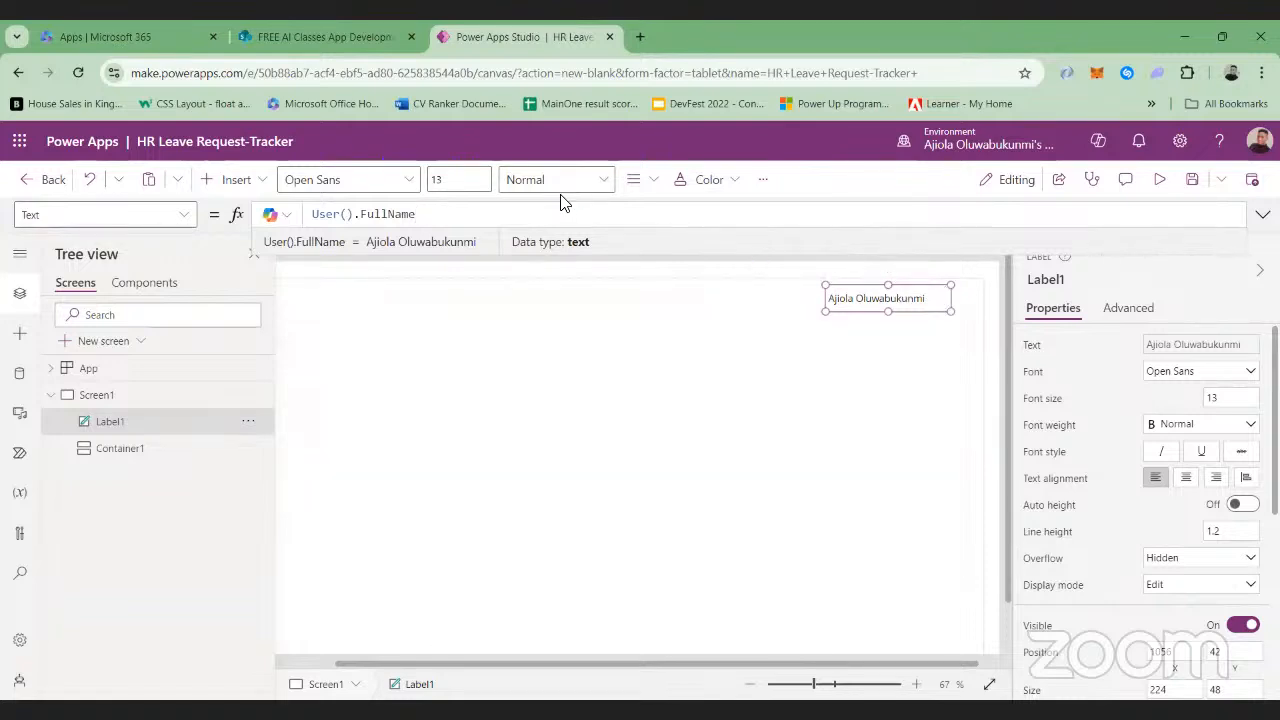
key("alt")
key("shift+Return")
type("U")
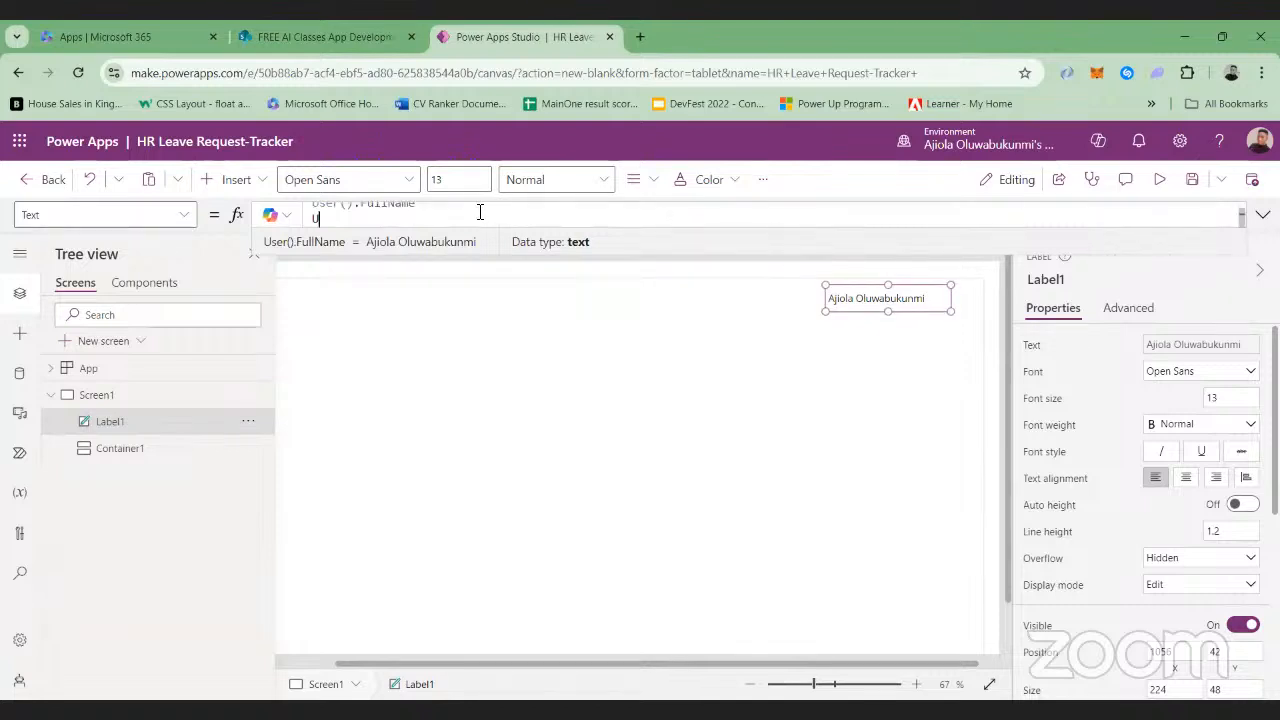
type("ser")
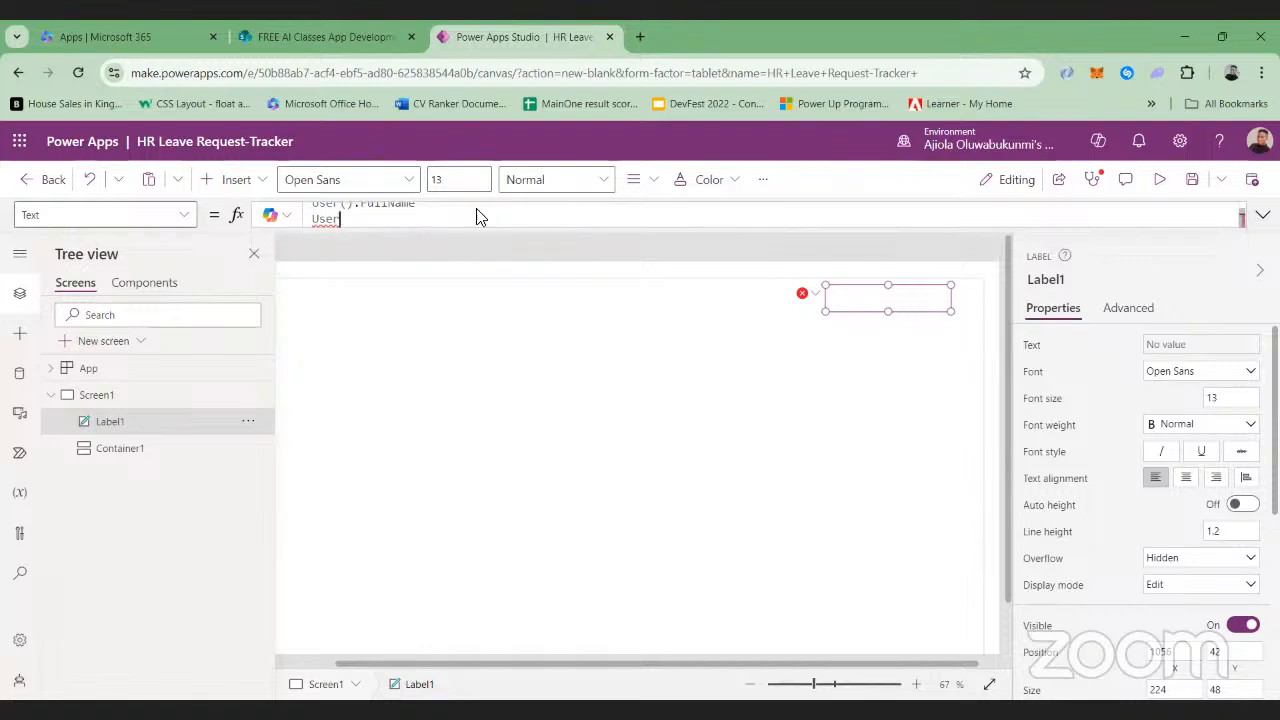
key("BackSpace")
key("BackSpace")
key("BackSpace")
key("BackSpace")
key("BackSpace")
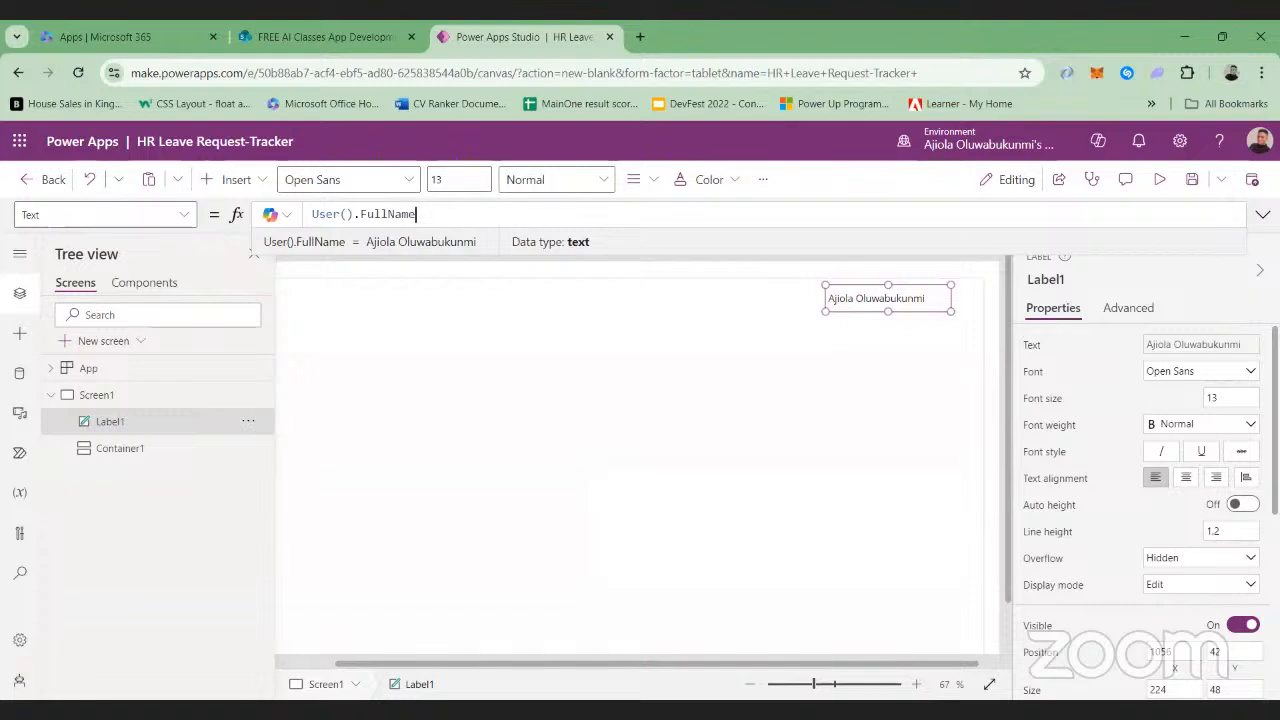
Replace the label's Text formula with "Welcome, " & User().FullName and widen the label leftward to about X 987
key("alt+Tab")
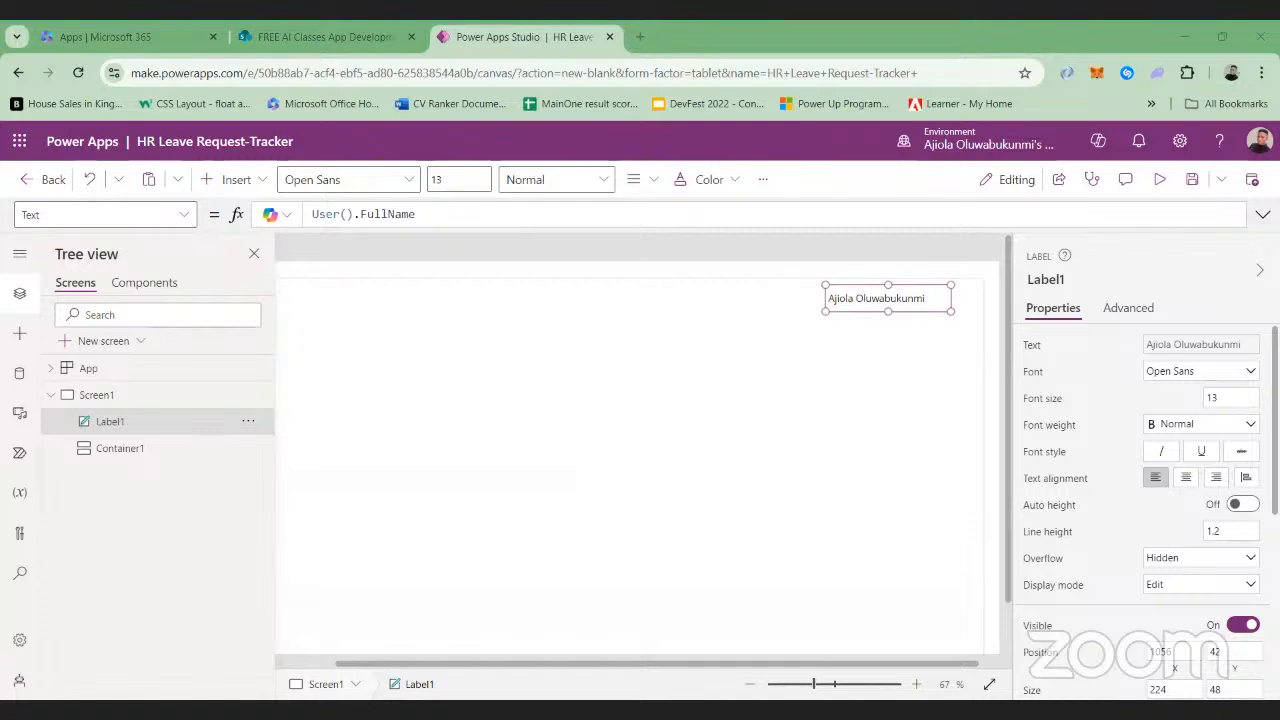
key("alt+Tab")
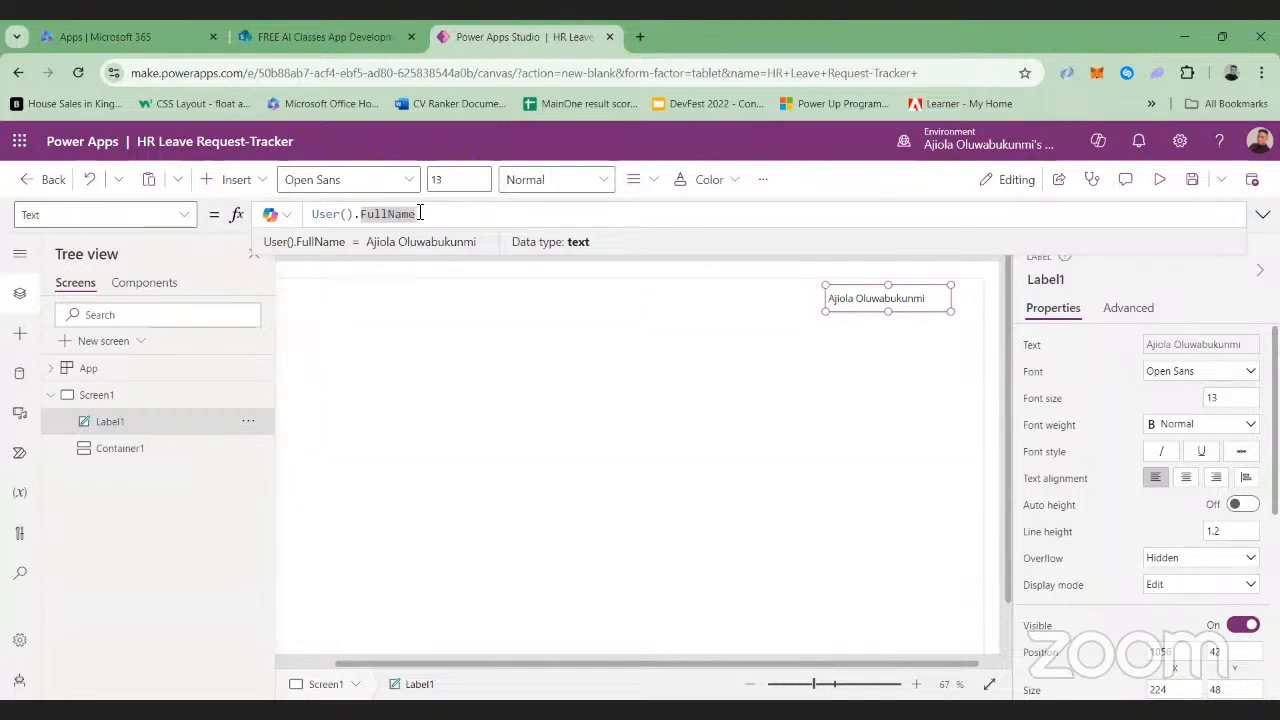
key("ctrl+a")
key("BackSpace")
type("\"Welcome, \" & User().FullName")
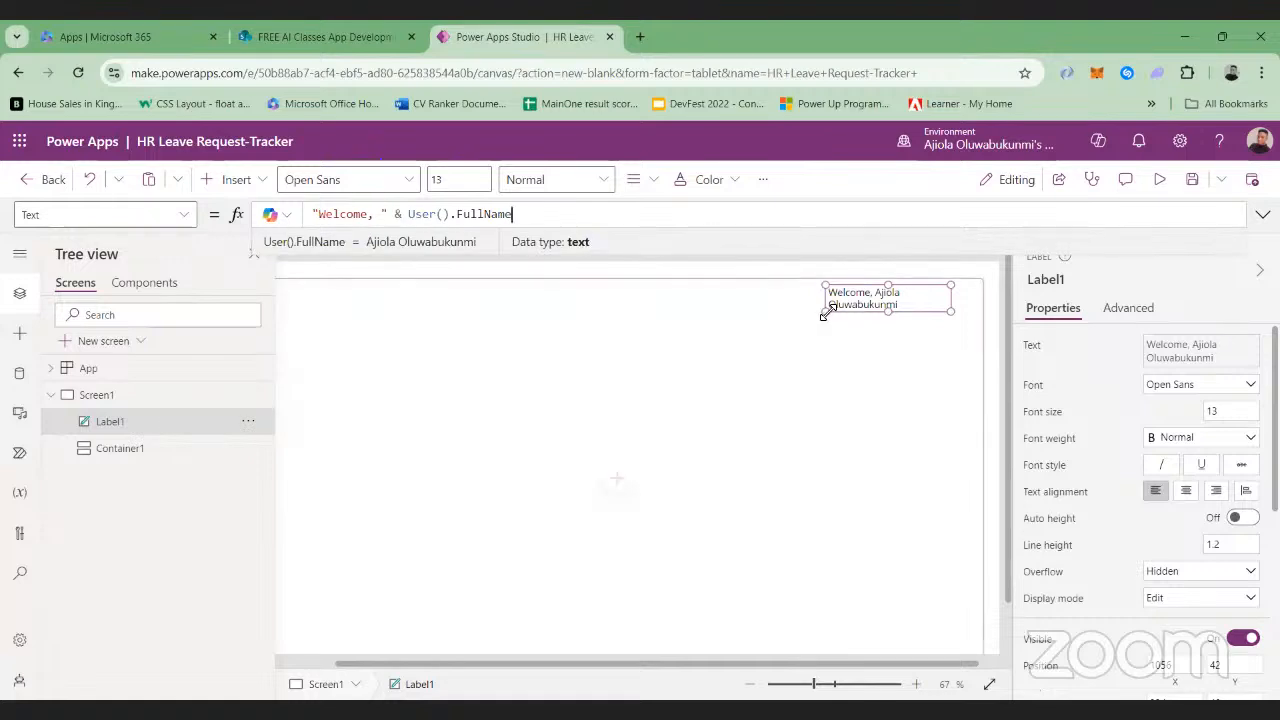
left_click_drag(825, 311, 786, 316)
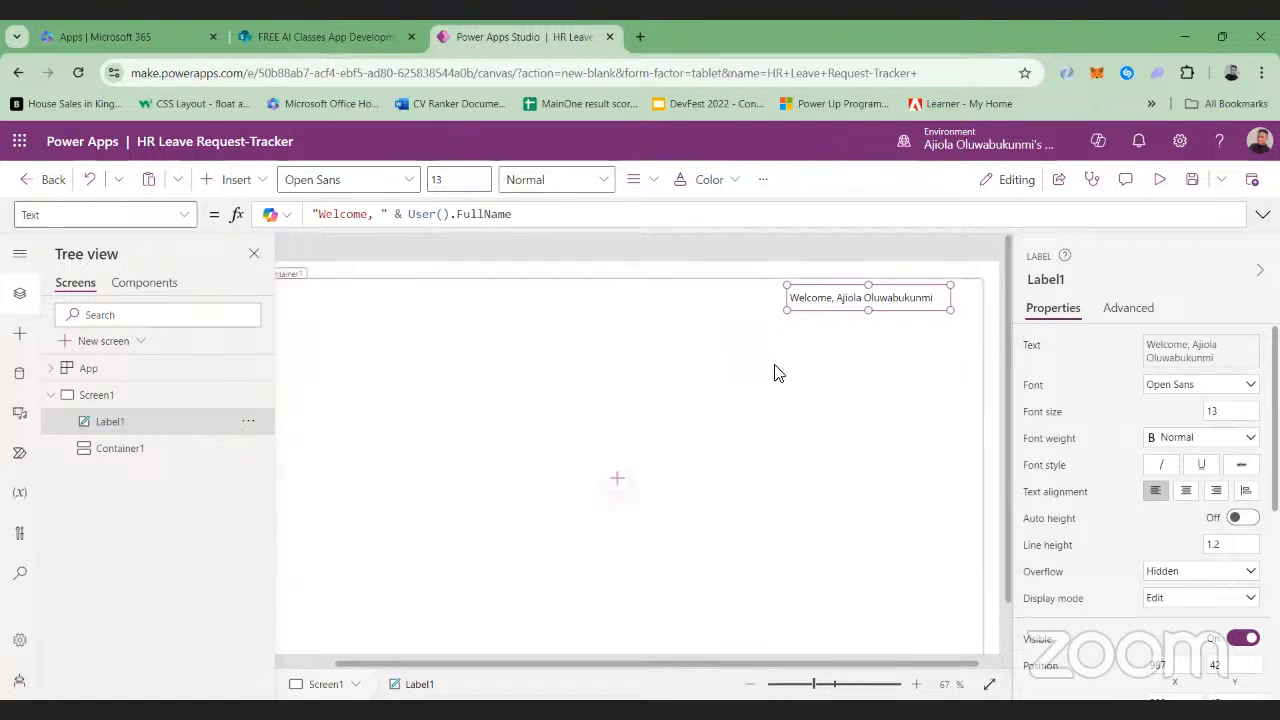
Set the welcome label's font weight to Bold
left_click(803, 688)
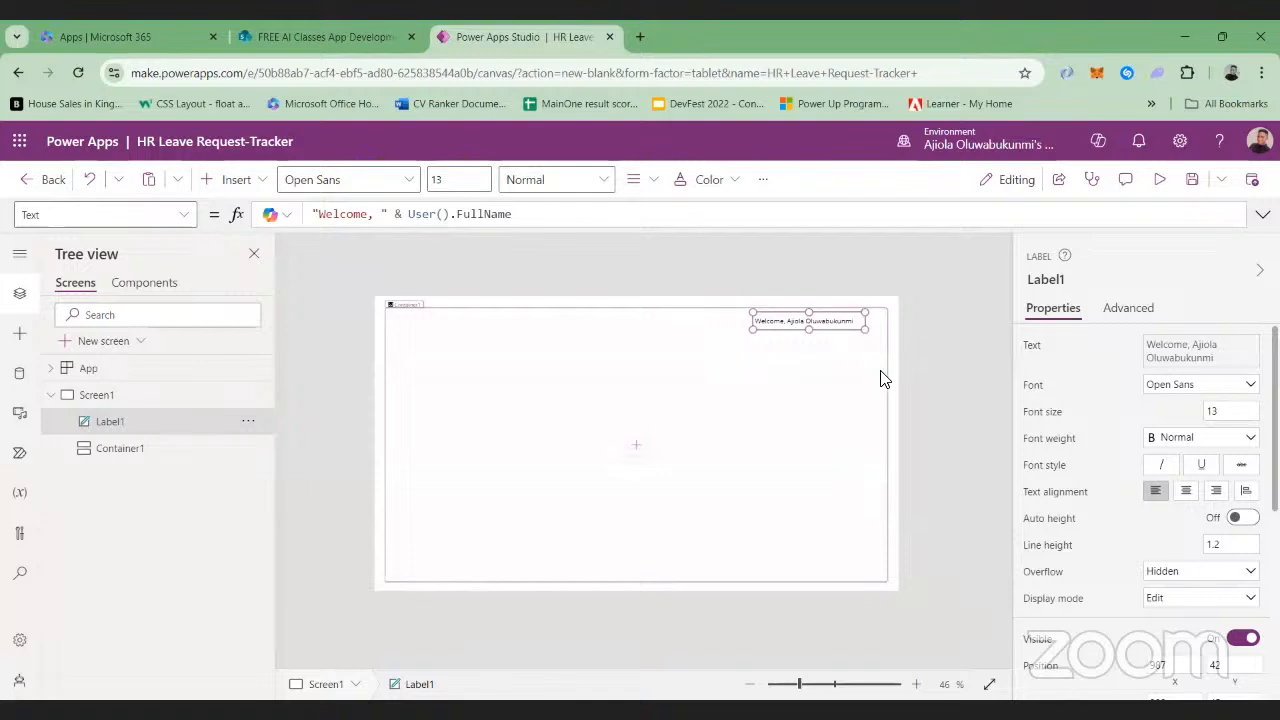
left_click(839, 325)
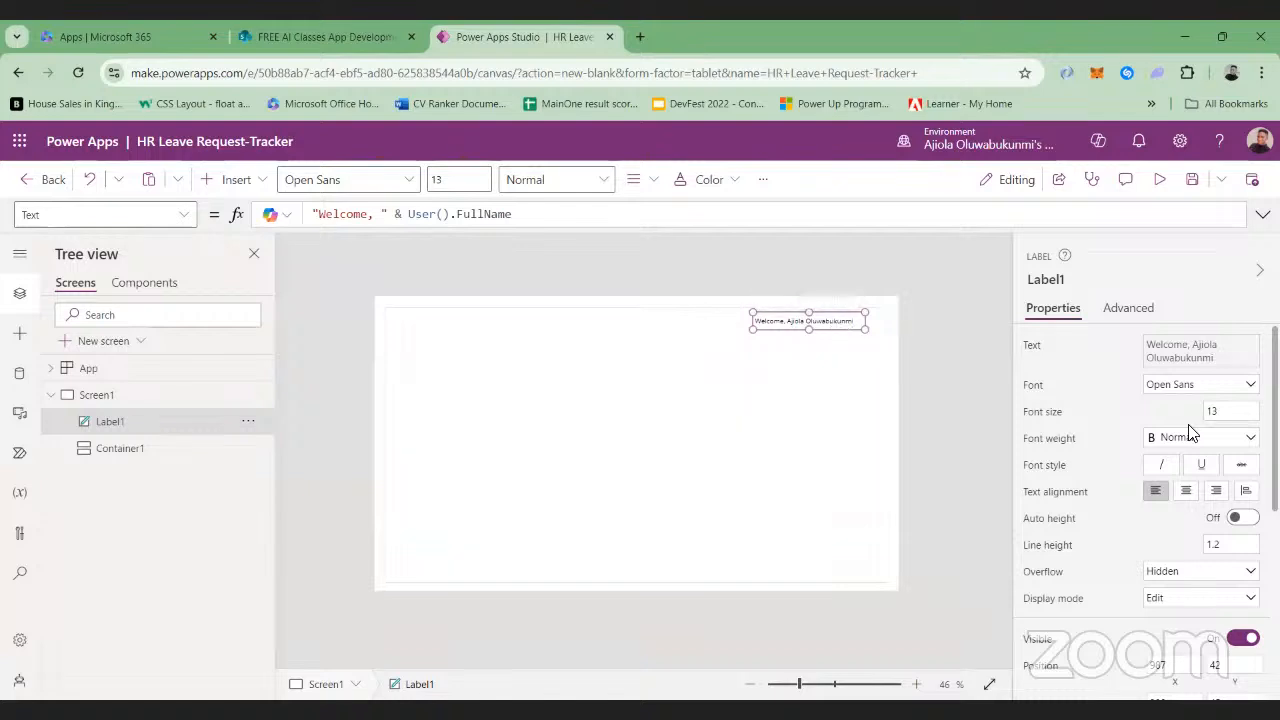
left_click(1256, 448)
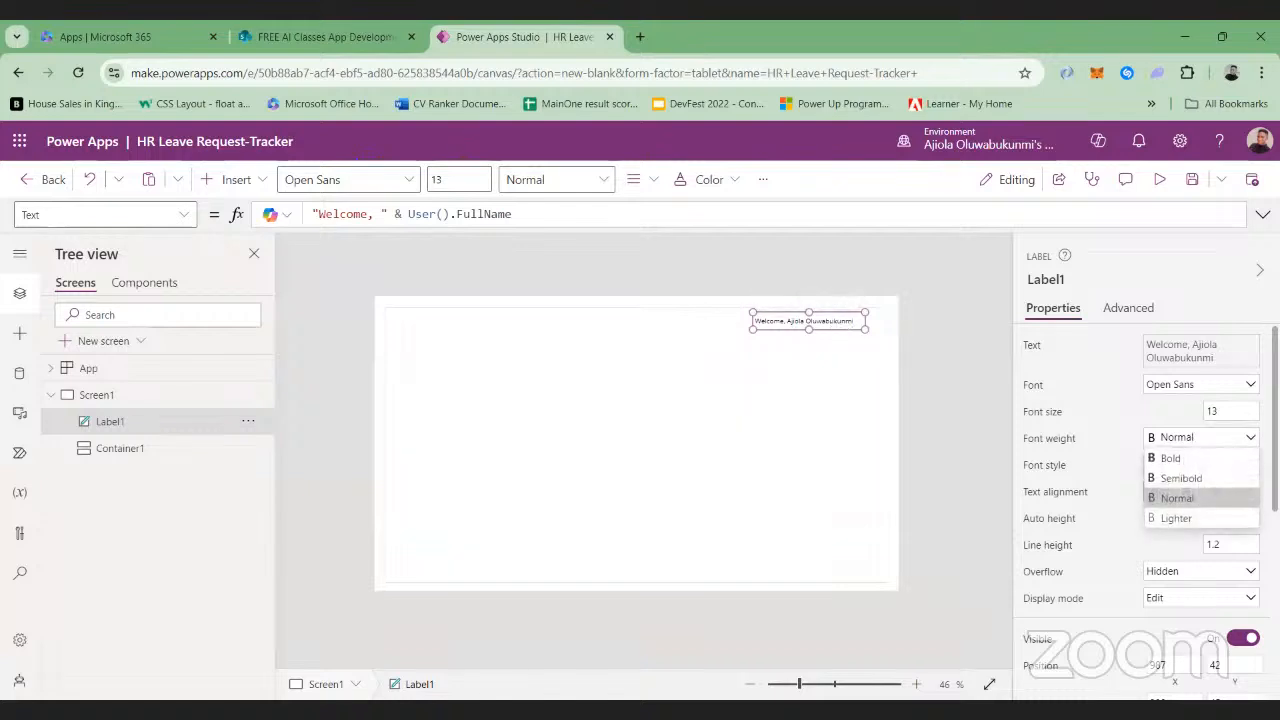
left_click(1184, 462)
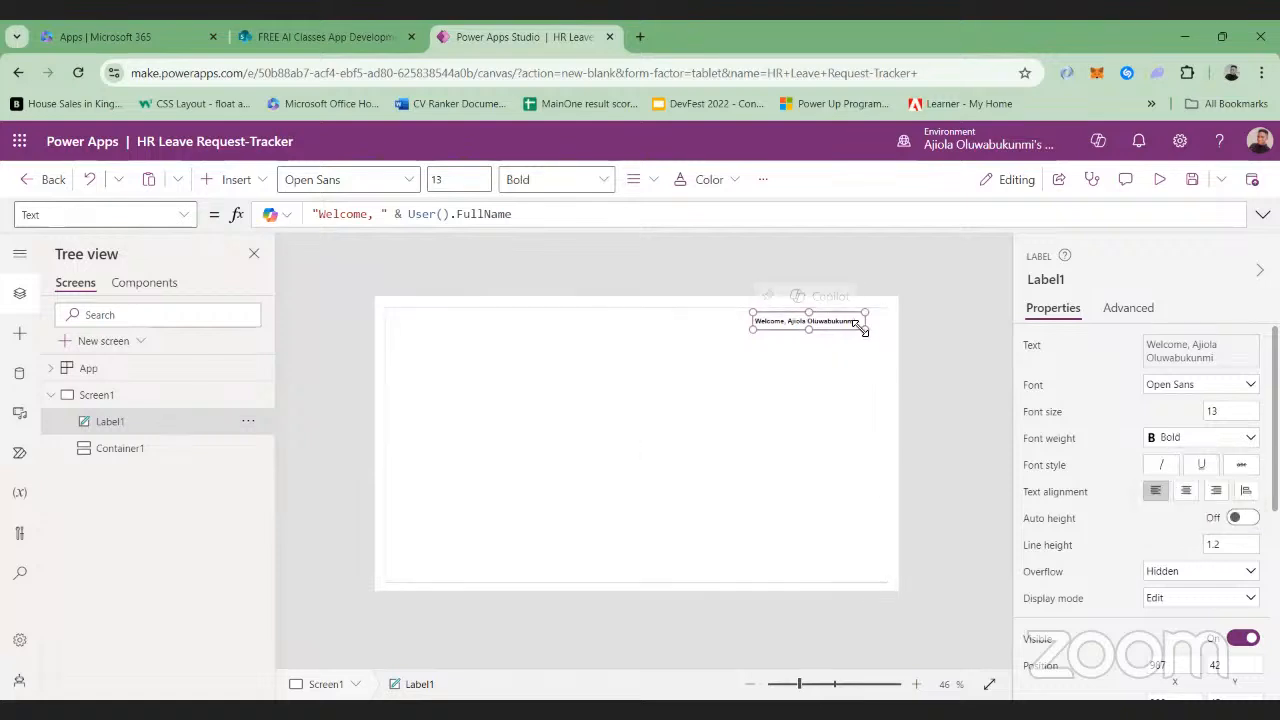
Set the welcome label's font size to 15 and widen the label leftward to about X 954
left_click(1236, 413)
key("BackSpace")
type("5")
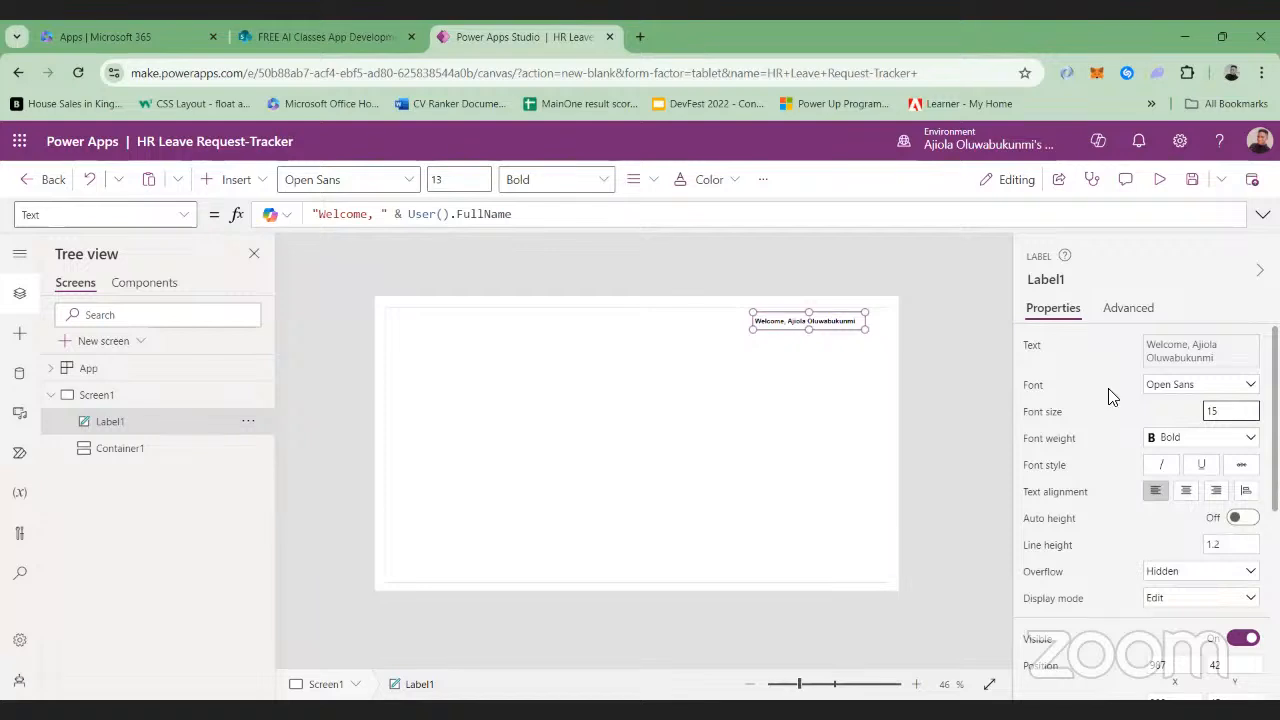
left_click(1110, 396)
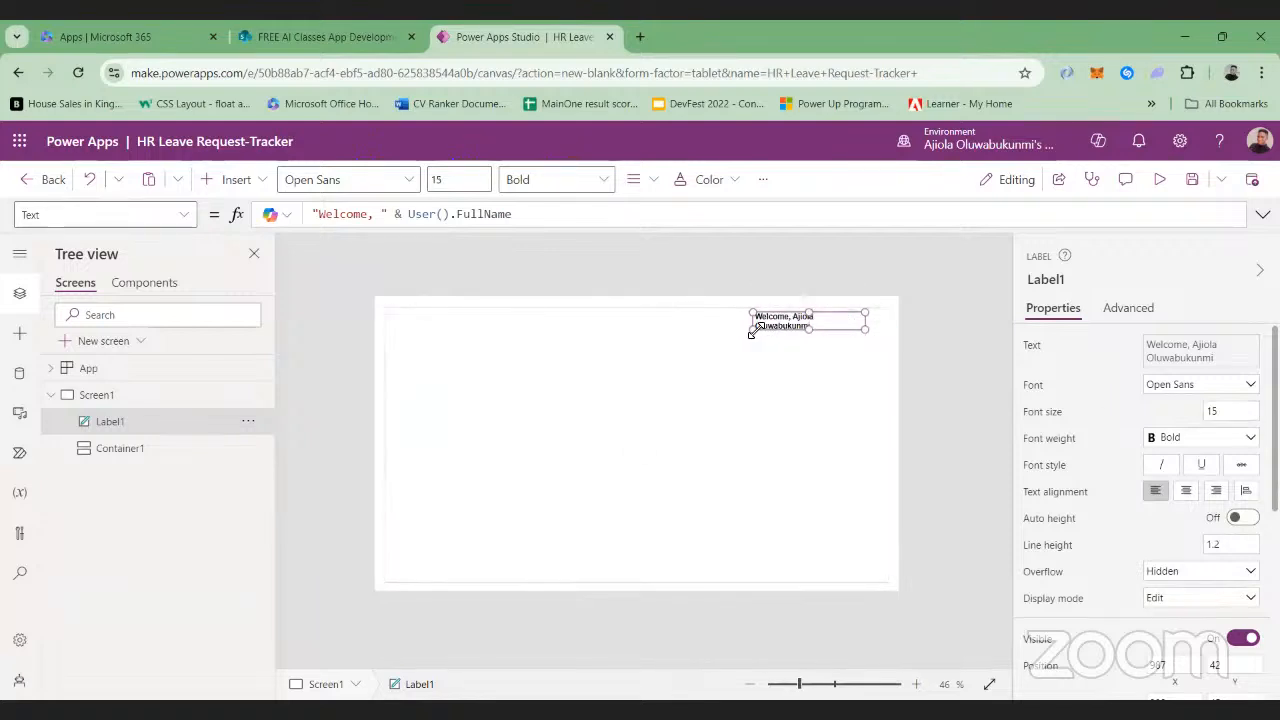
left_click_drag(751, 333, 738, 331)
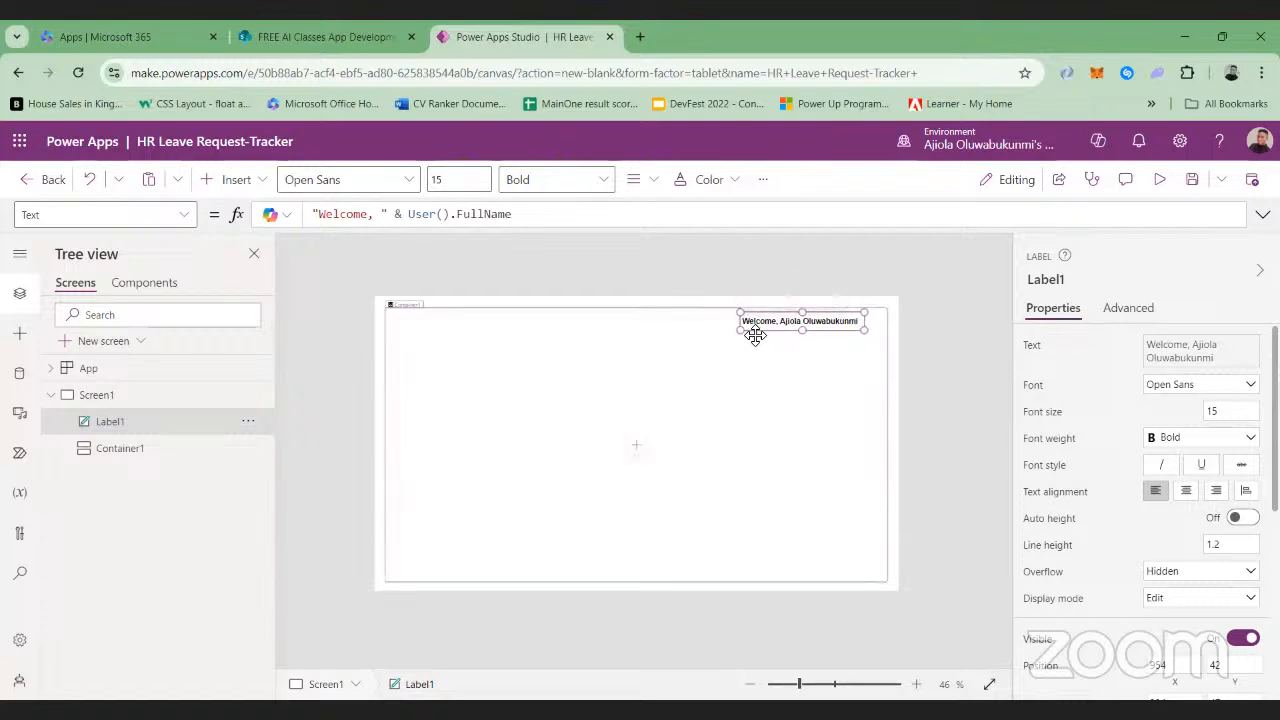
Insert an Image media control inside Container1
left_click(755, 336)
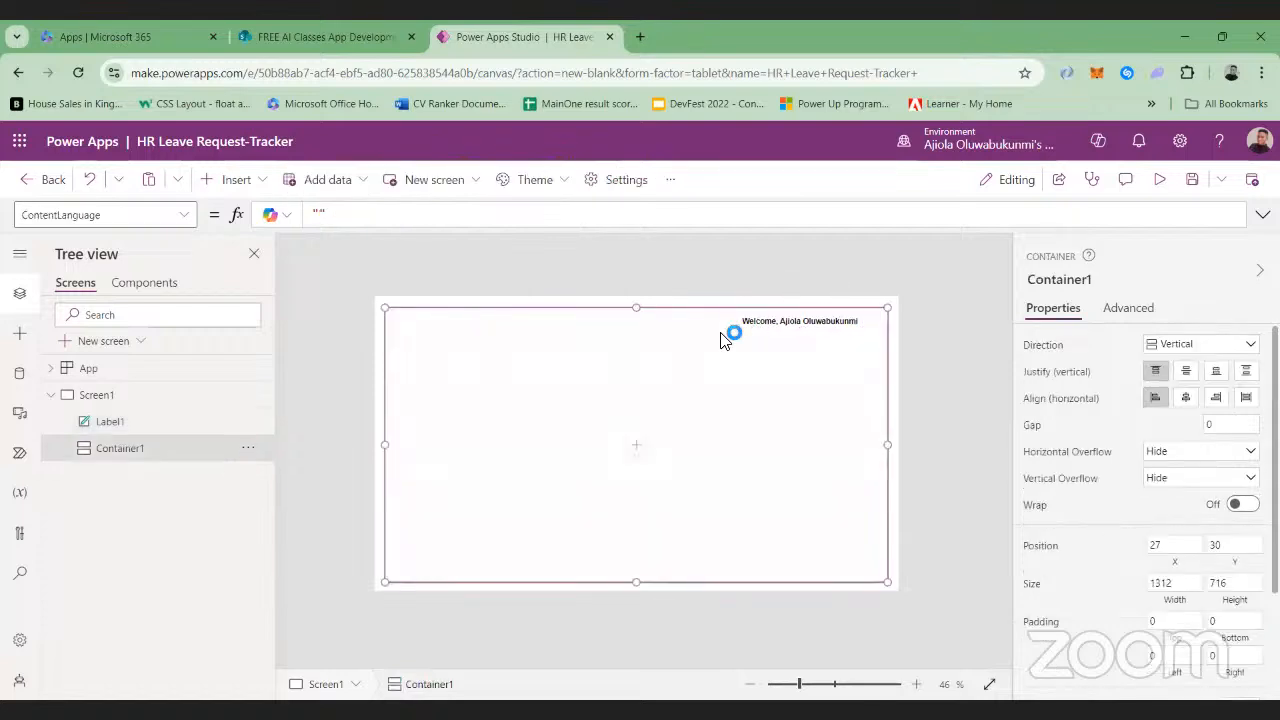
left_click(258, 185)
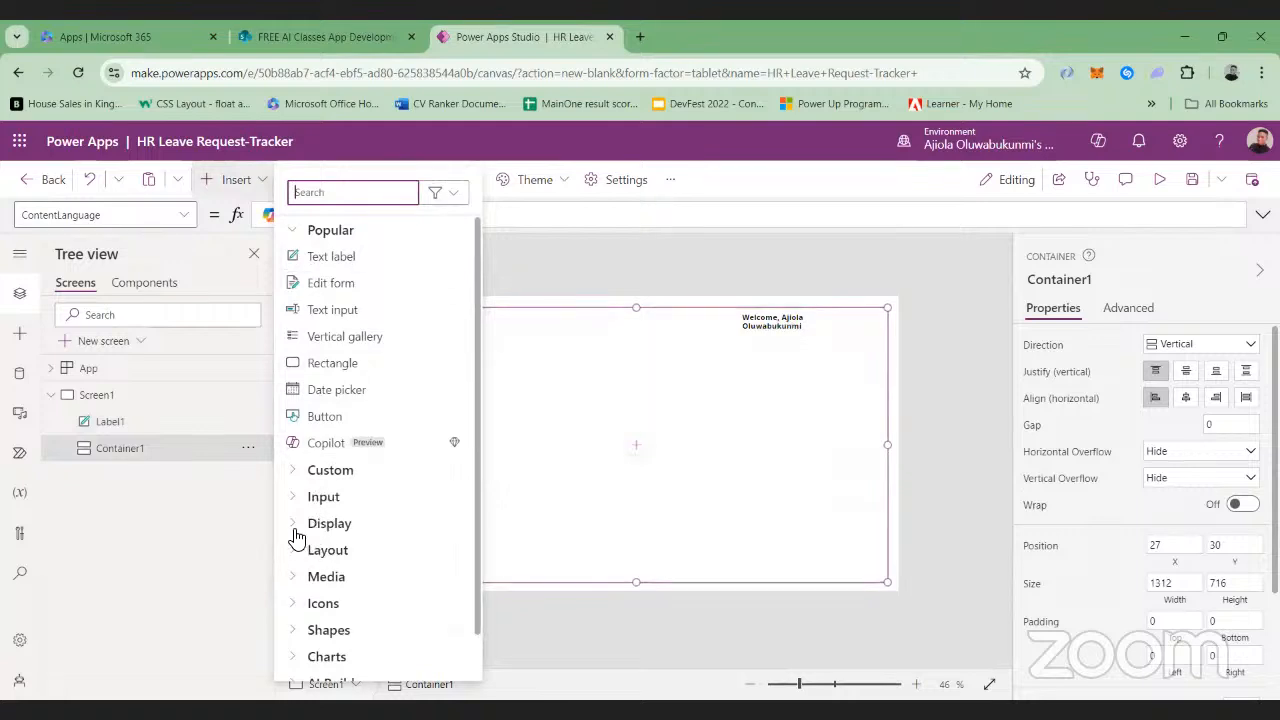
left_click(298, 579)
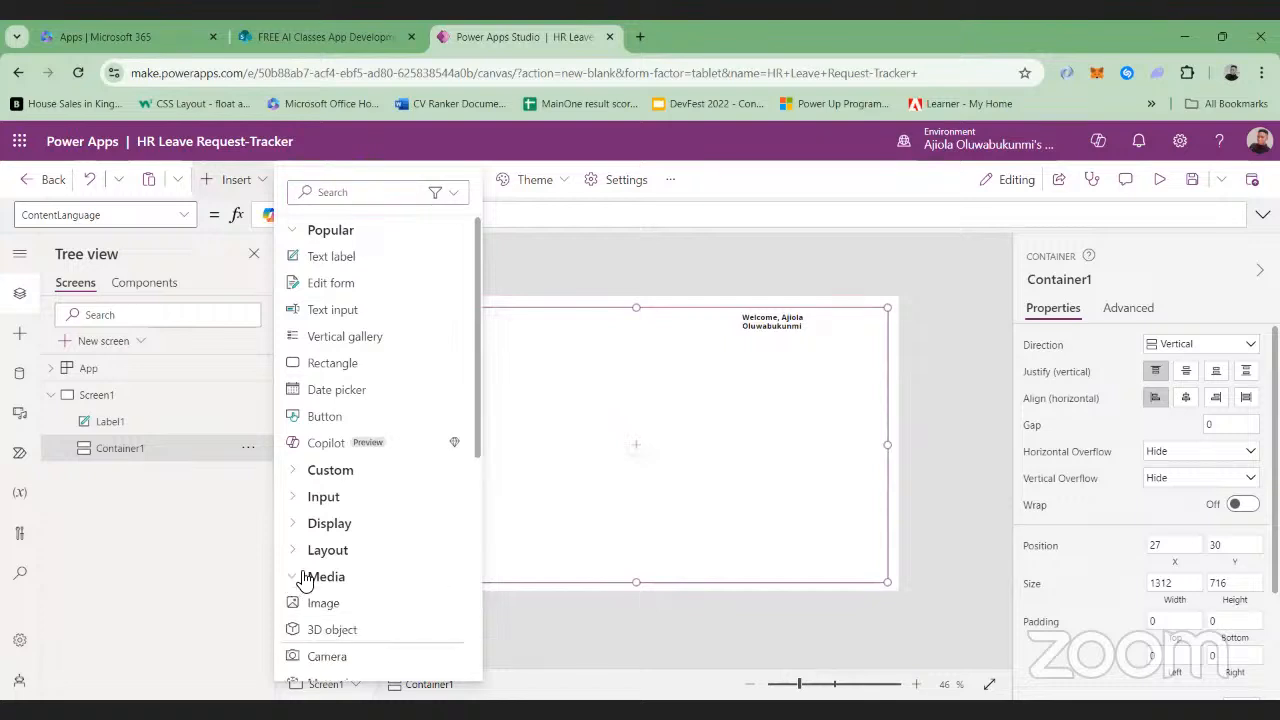
left_click(320, 604)
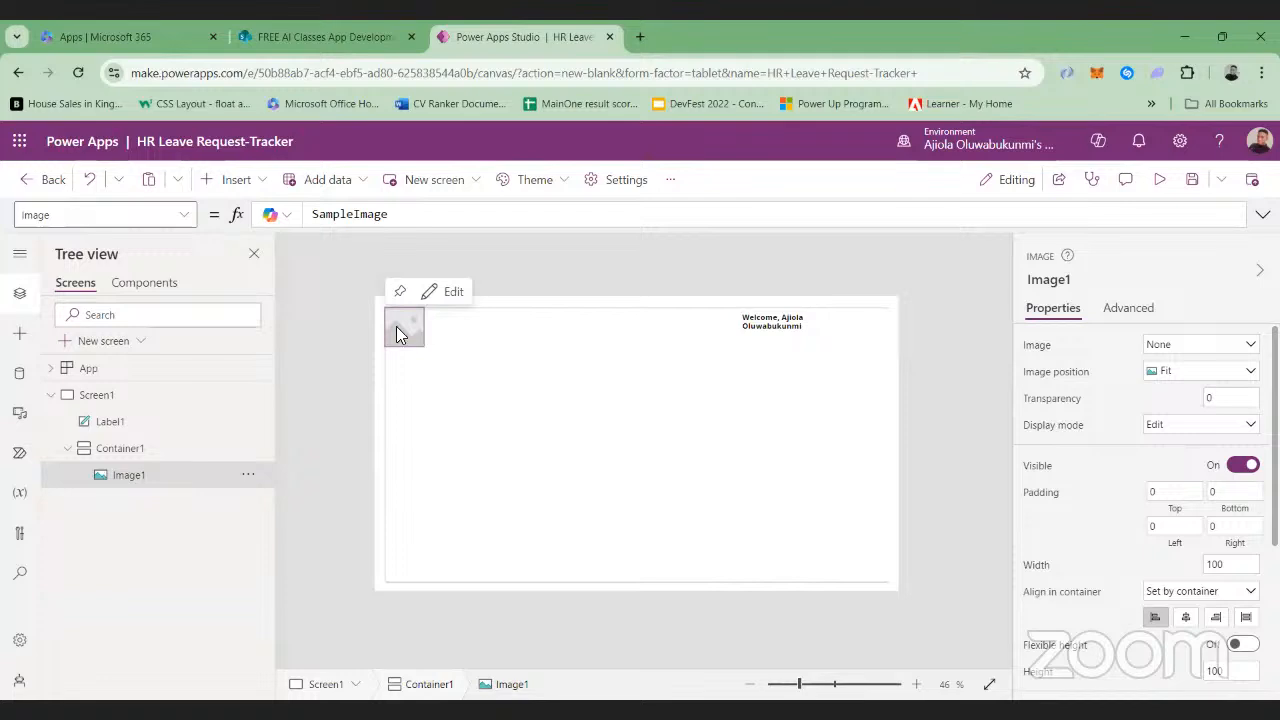
Try to move the image away from the container's upper-left corner, toward the welcome label
left_click(691, 323)
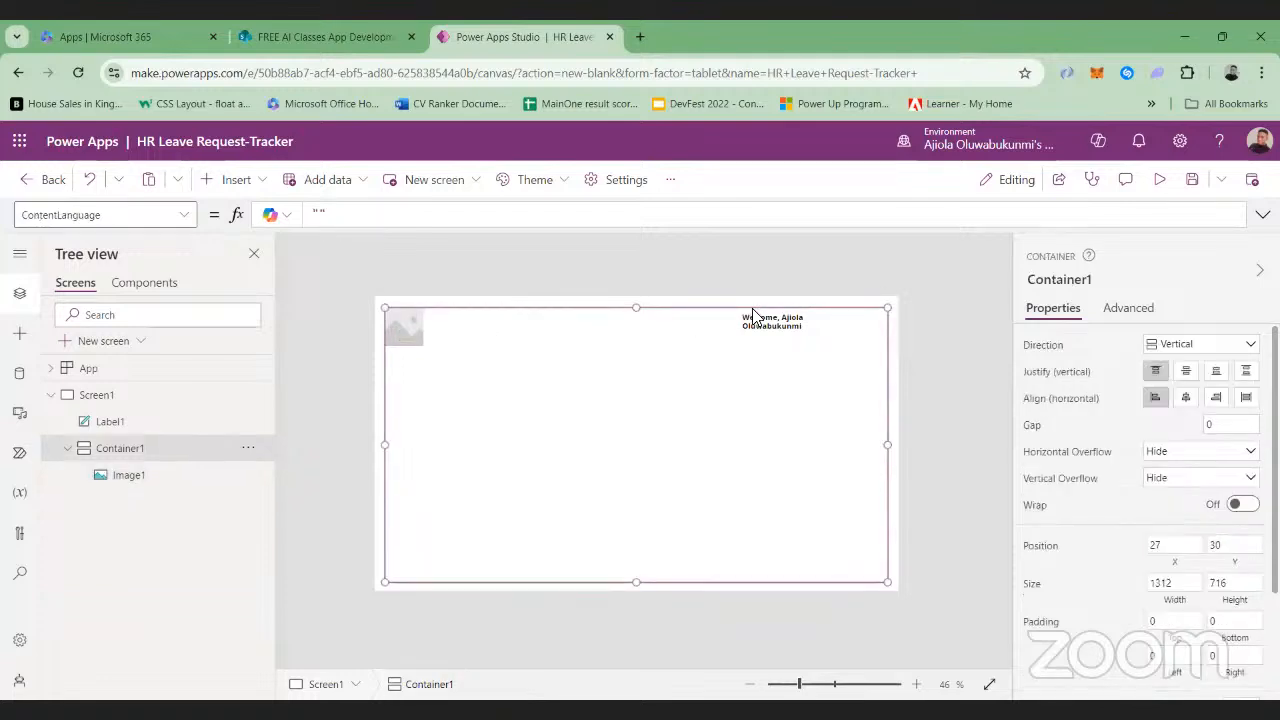
left_click(400, 328)
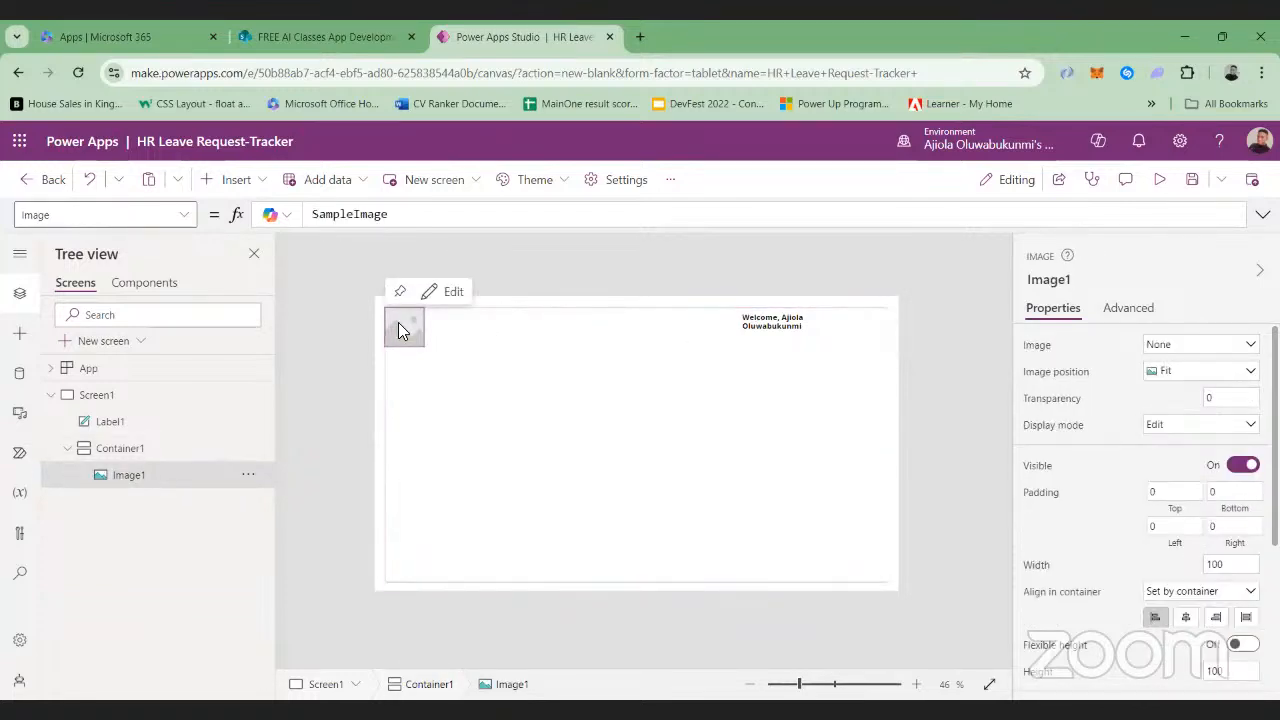
left_click(716, 342)
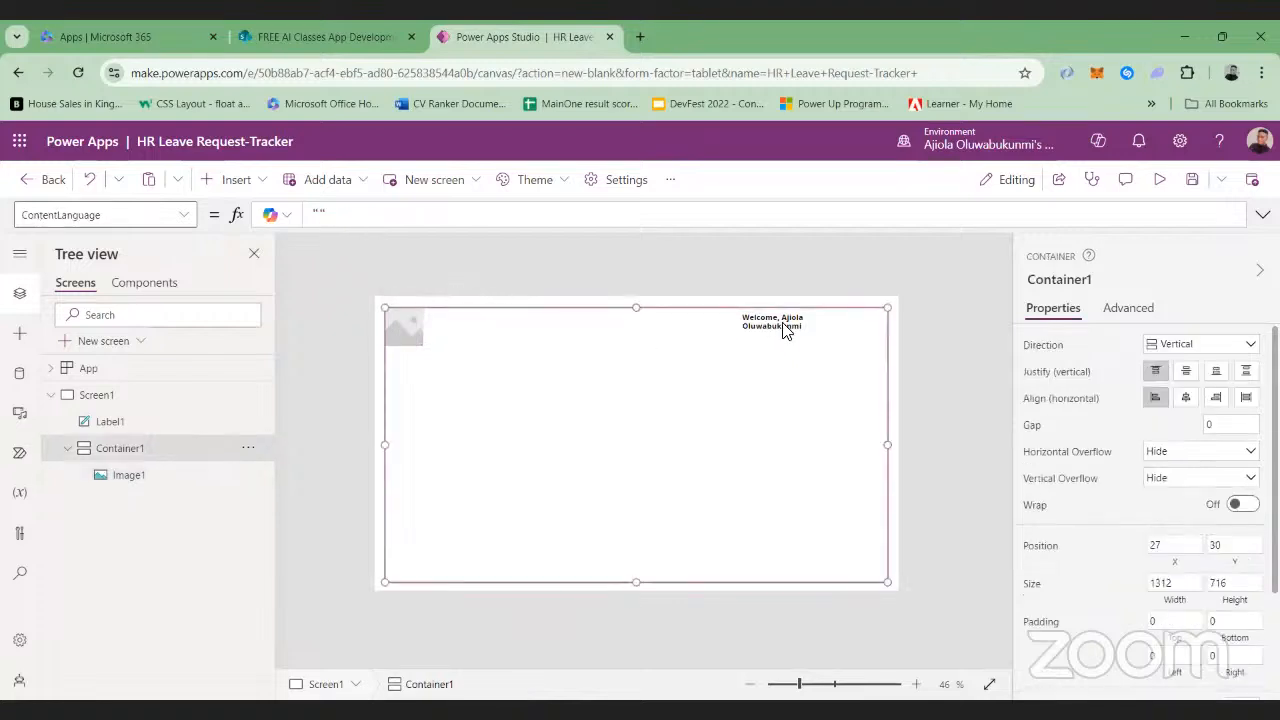
left_click(903, 320)
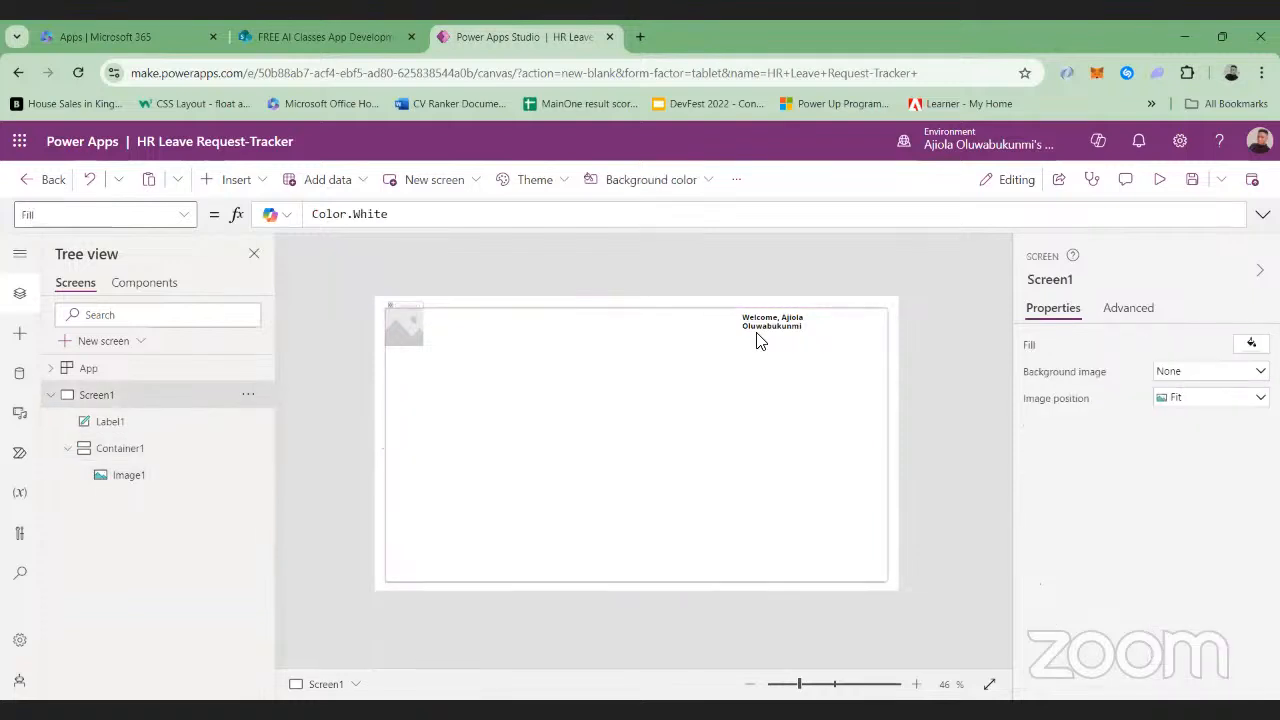
left_click(390, 340)
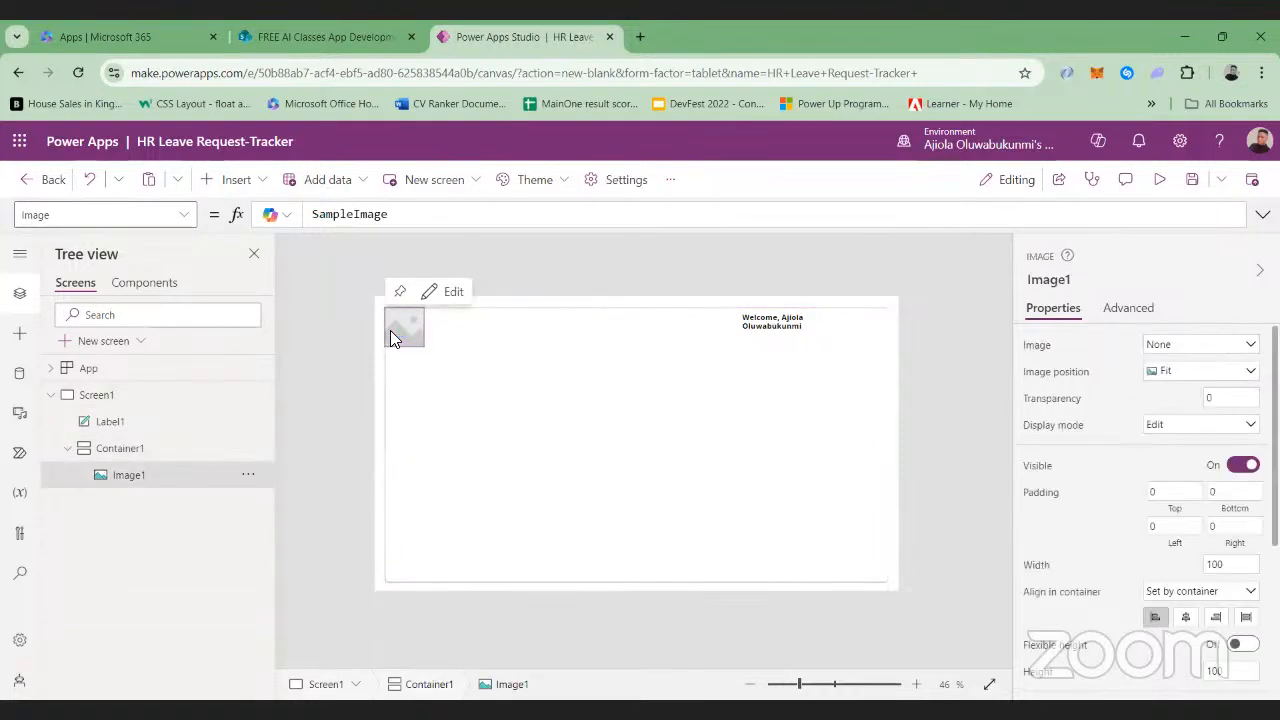
left_click_drag(390, 340, 474, 371)
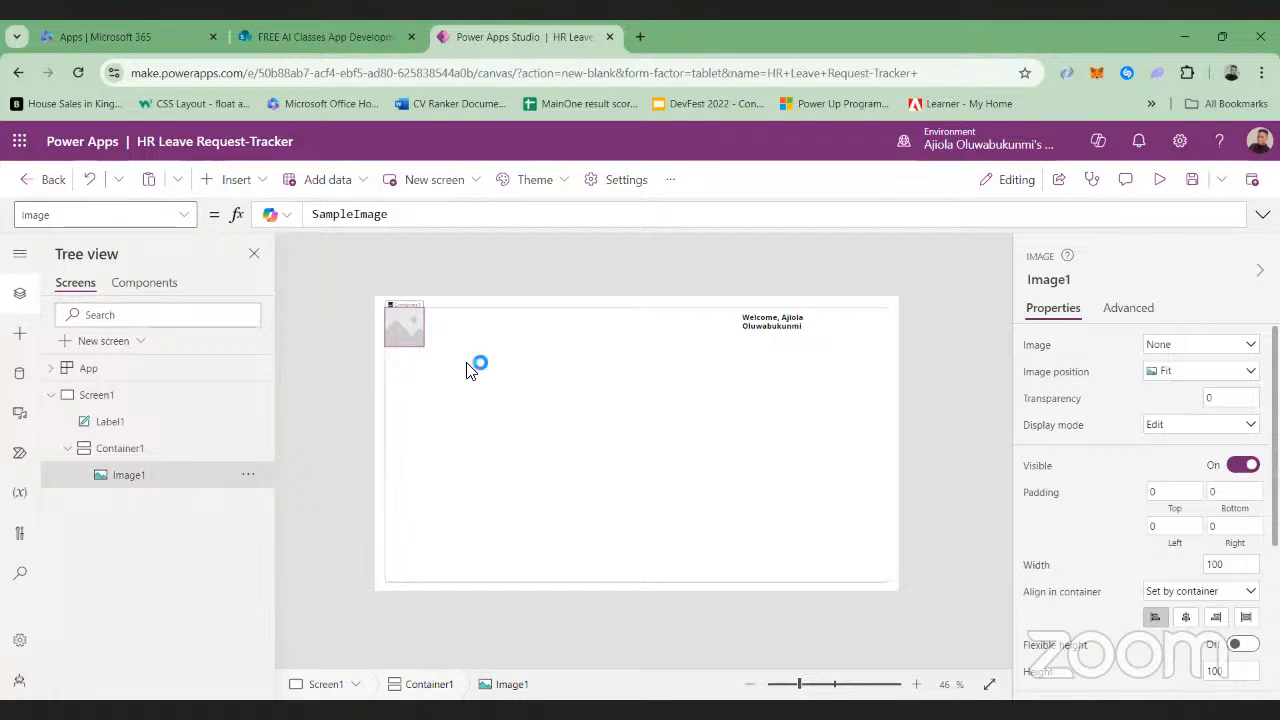
left_click(496, 320)
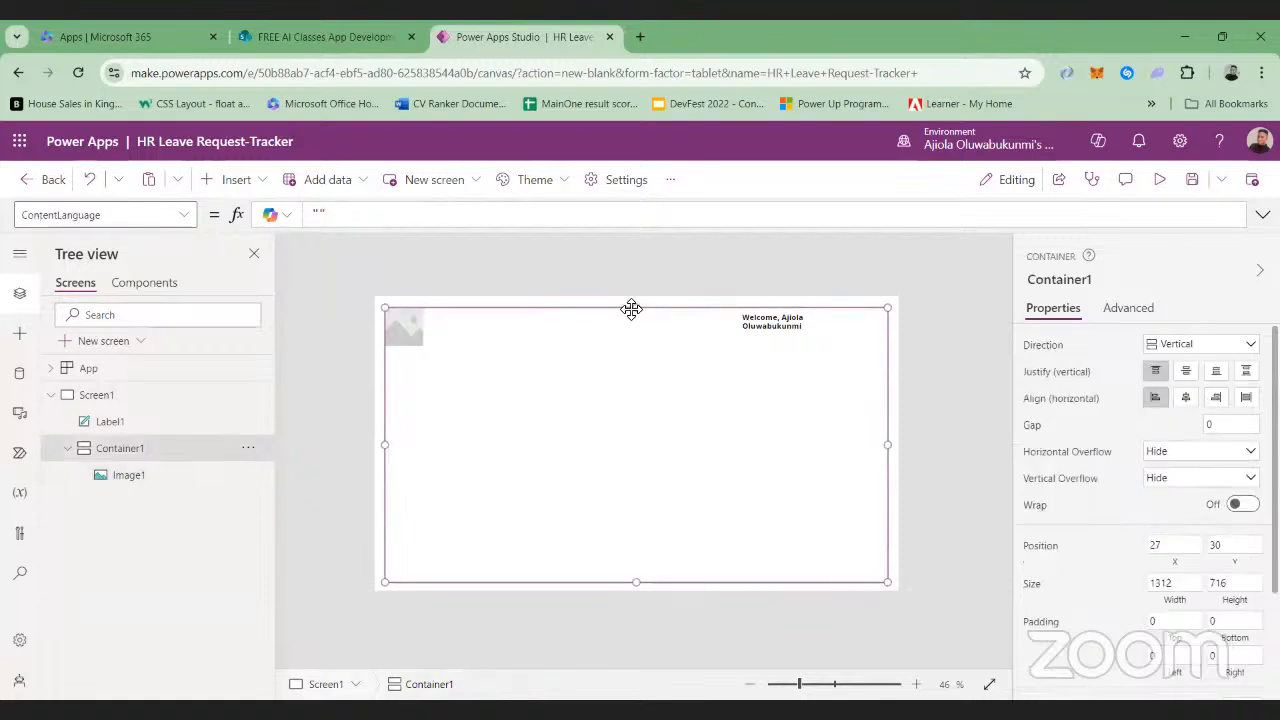
Lower Container1's upper edge to about Y 160, reducing its height to about 585
left_click_drag(634, 309, 636, 349)
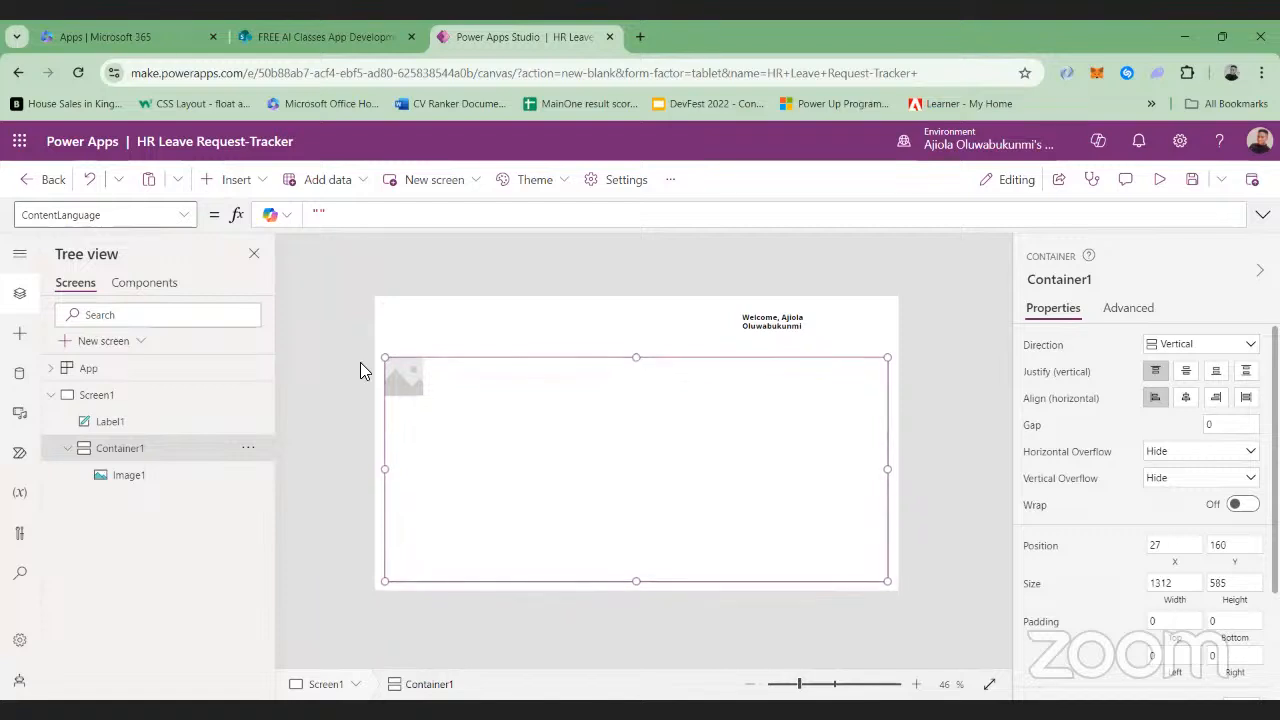
left_click(366, 363)
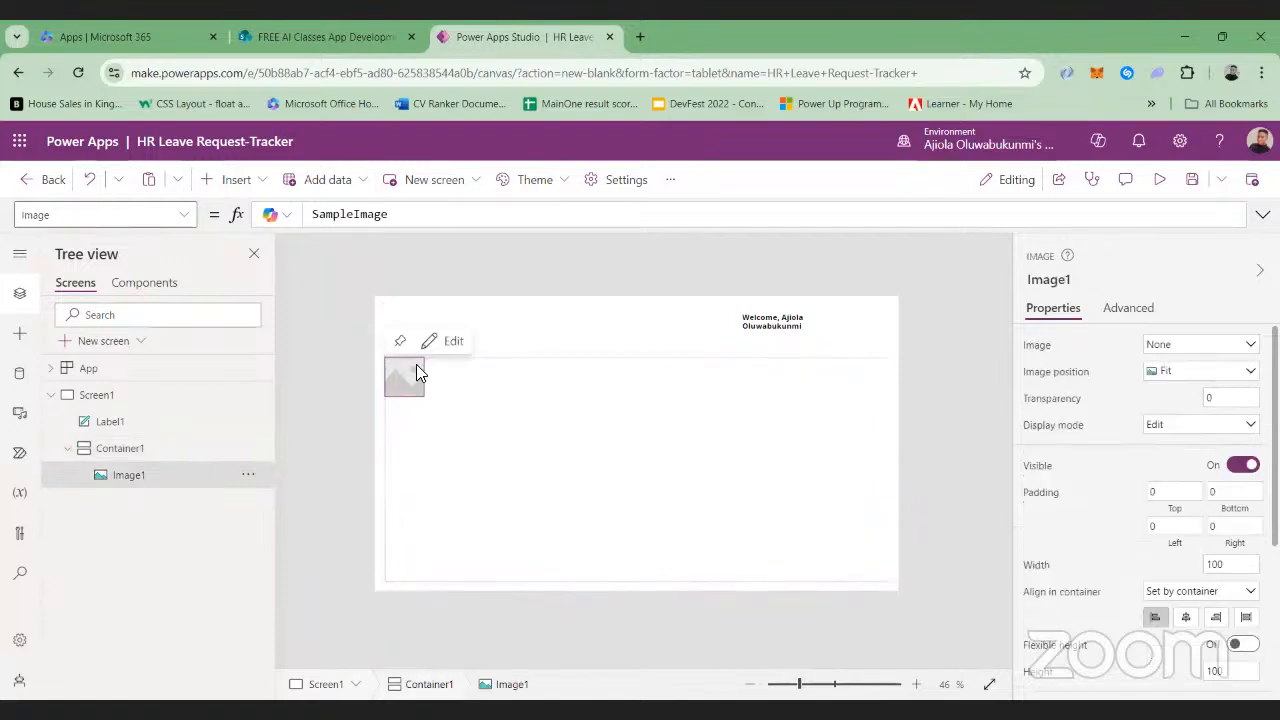
left_click(596, 362)
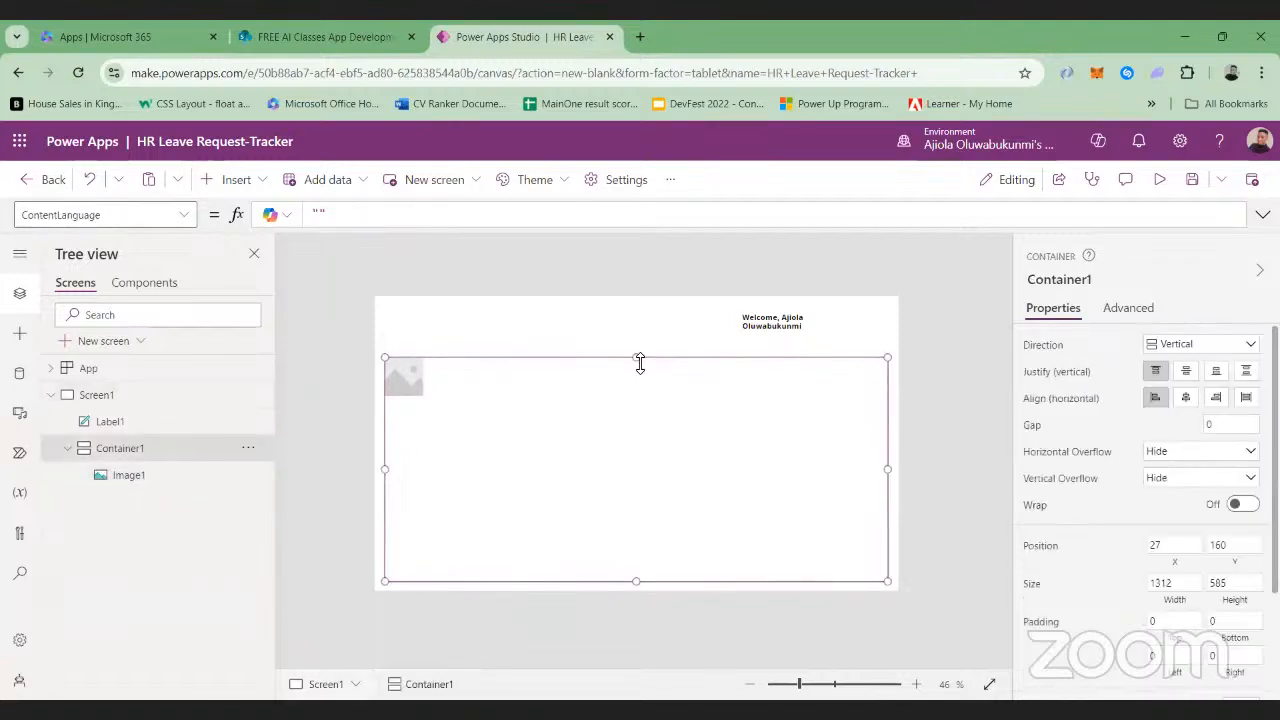
Raise Container1's upper edge to about Y 18, extending its height to about 726
left_click_drag(638, 357, 632, 302)
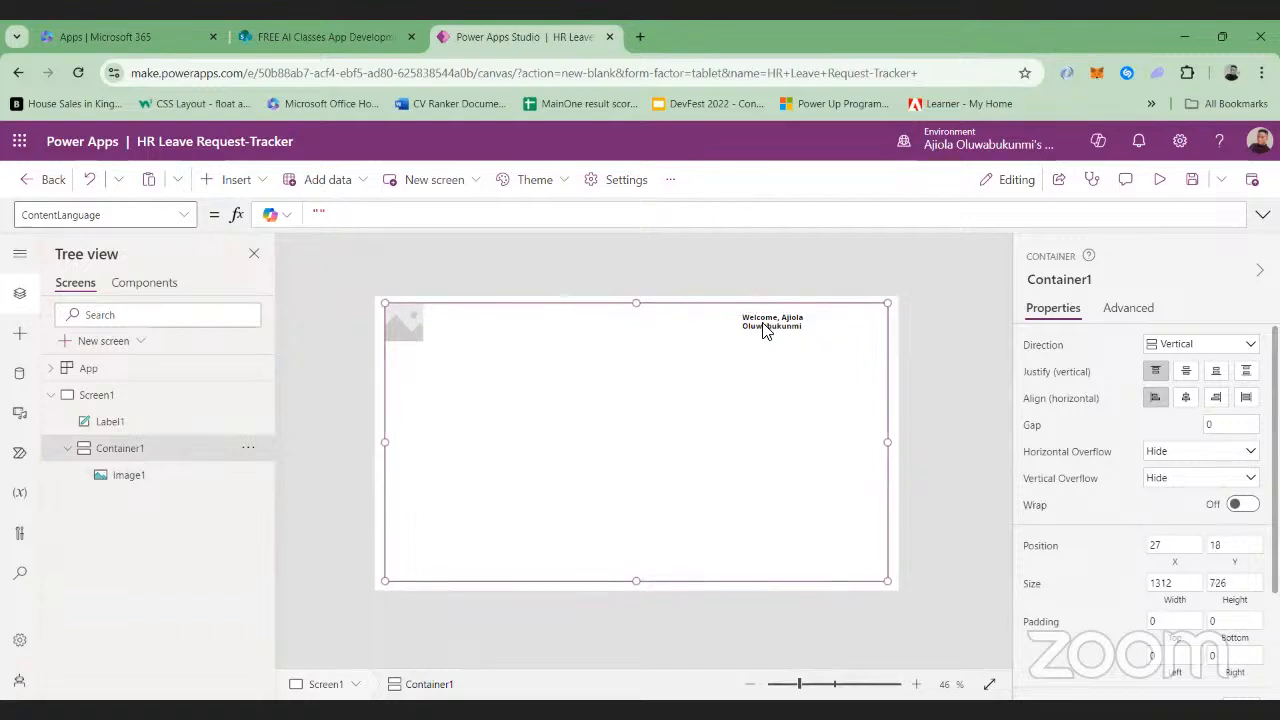
left_click(414, 322)
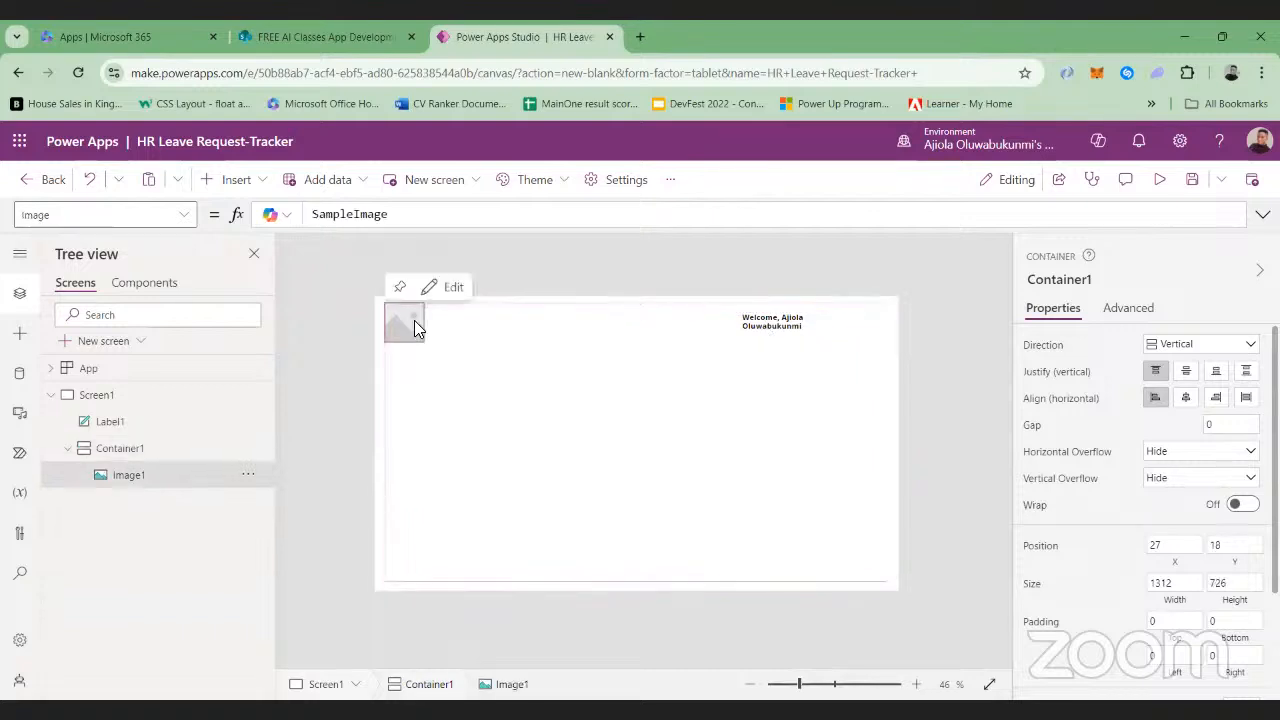
left_click(780, 325)
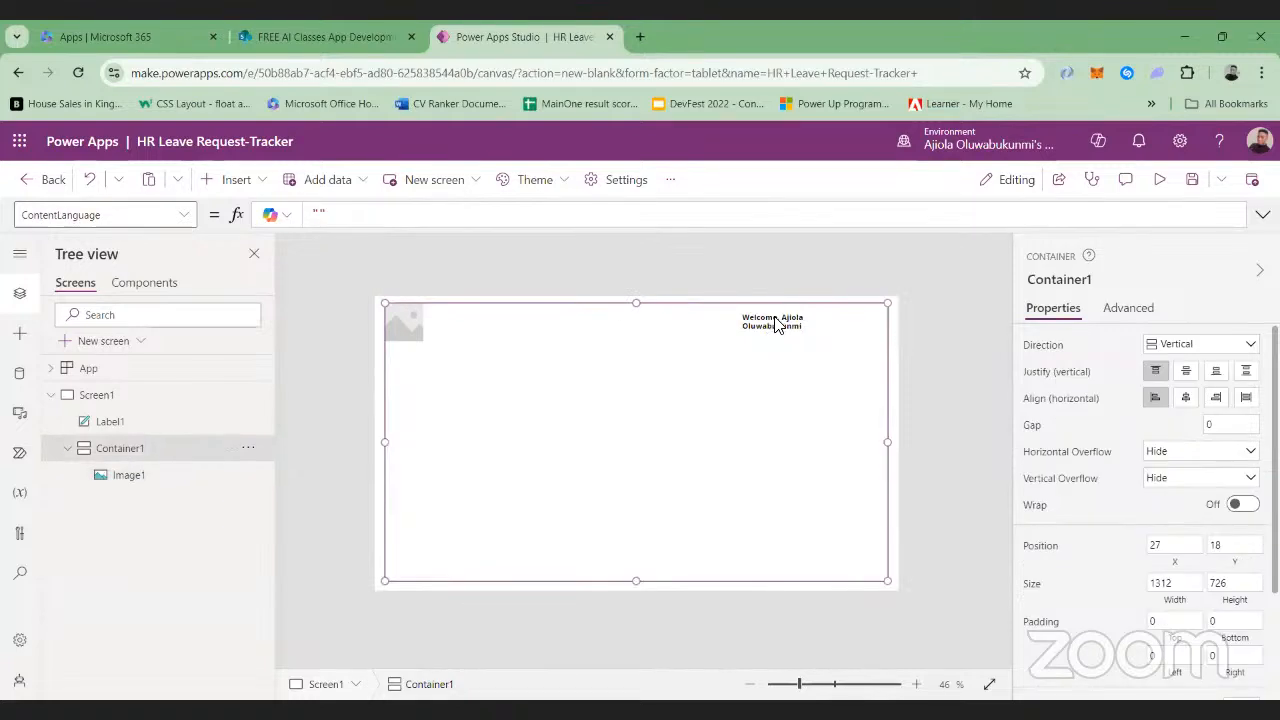
Move the welcome label beside the image at about X 164, Y 46, and widen it to fit its text on one line
left_click(115, 425)
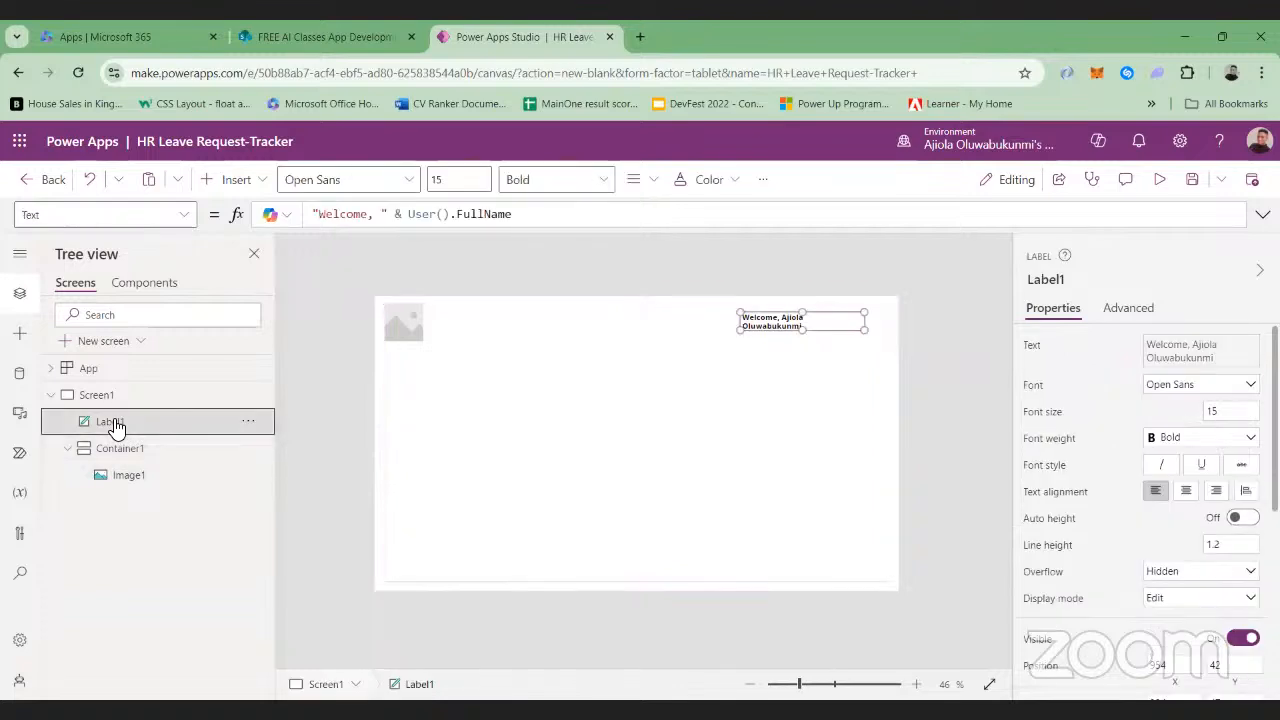
left_click_drag(786, 320, 483, 320)
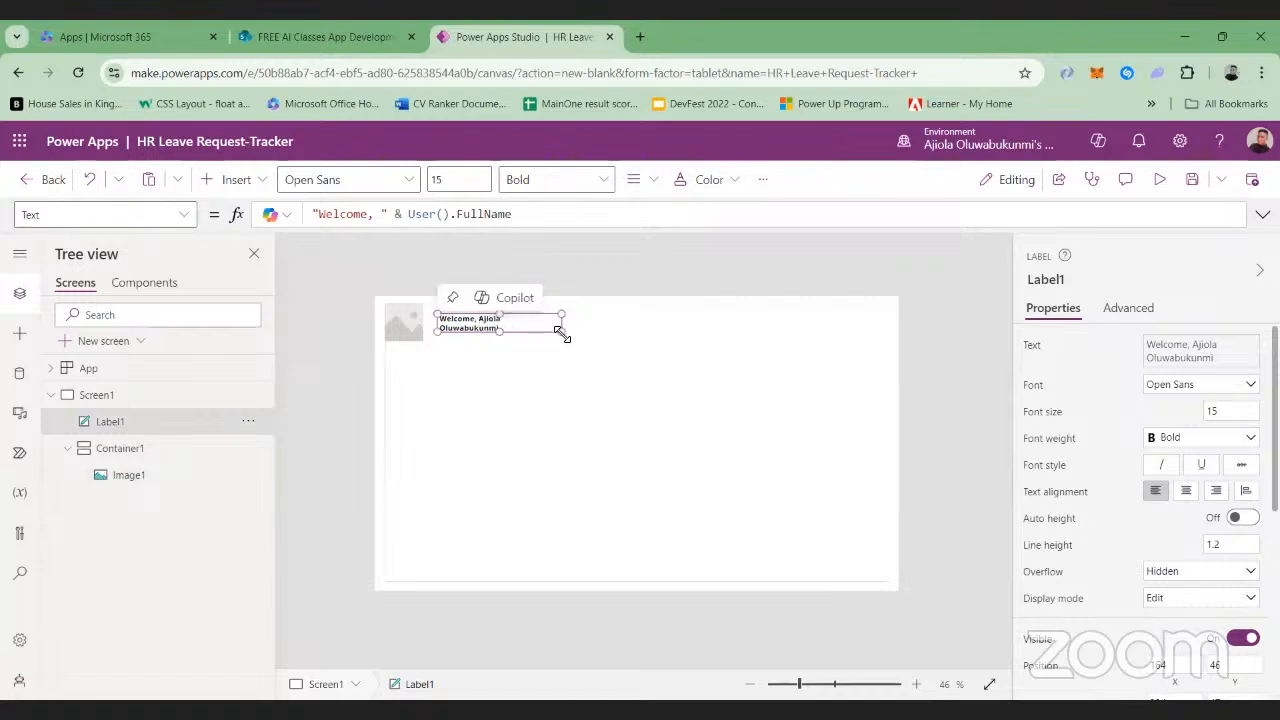
left_click_drag(560, 333, 585, 331)
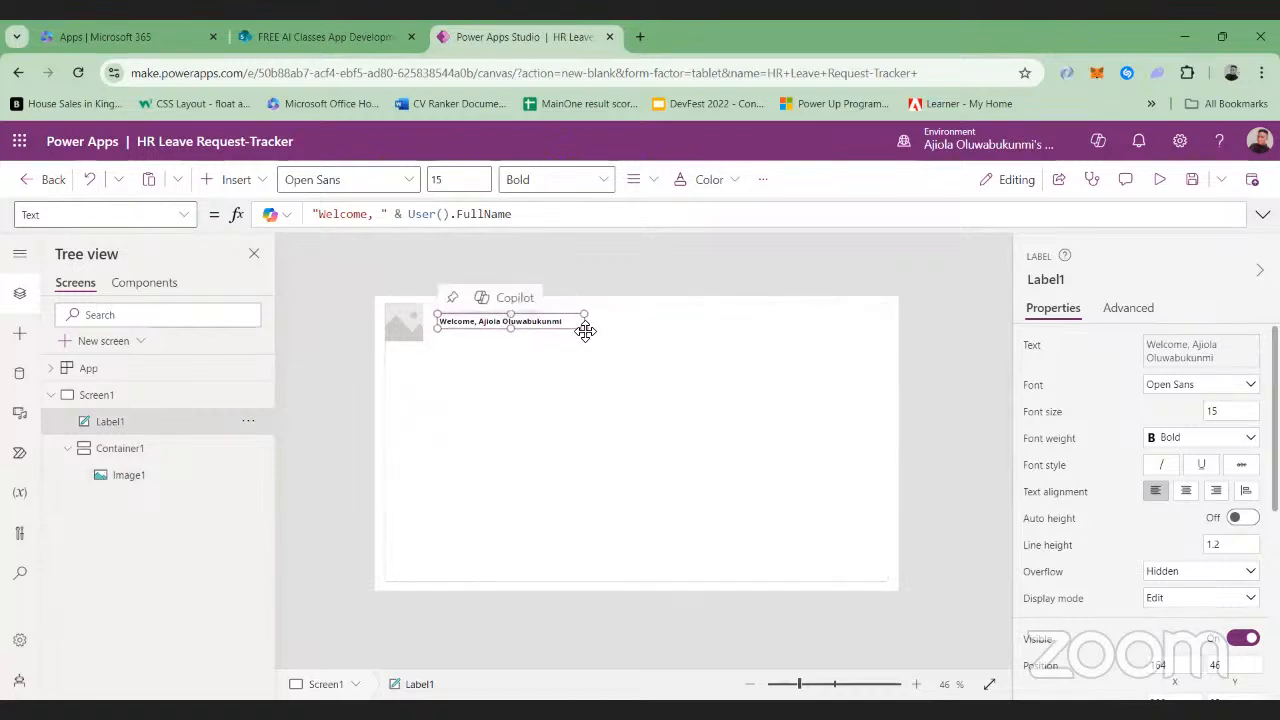
Set Image1's Image property to the formula User().Image to display the signed-in user's profile picture
left_click(406, 328)
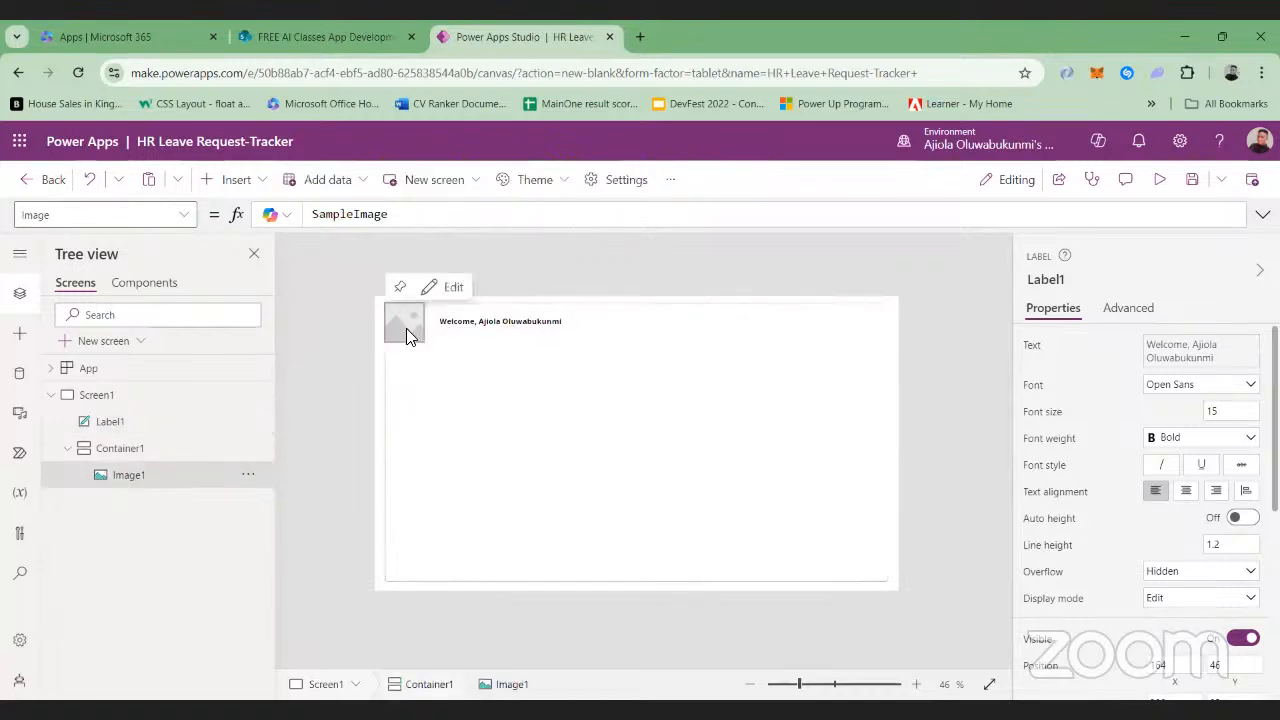
left_click(426, 214)
key("BackSpace")
key("BackSpace")
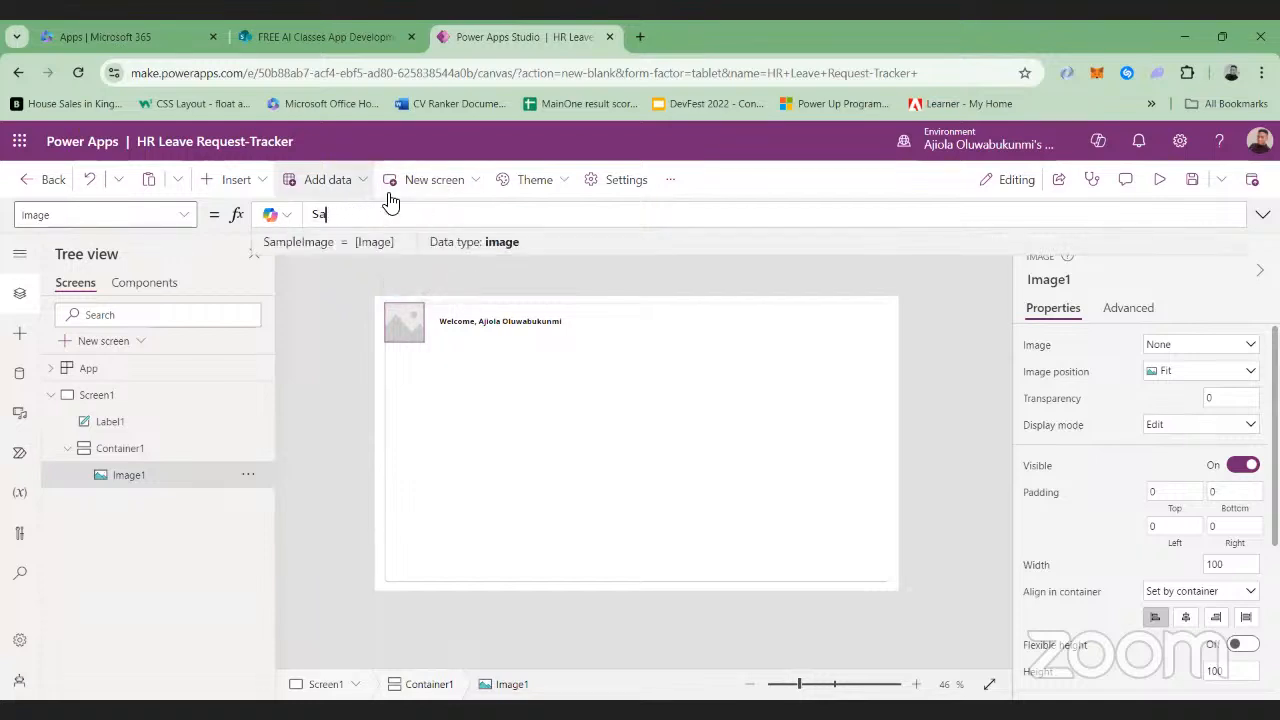
key("BackSpace")
key("BackSpace")
type("Us")
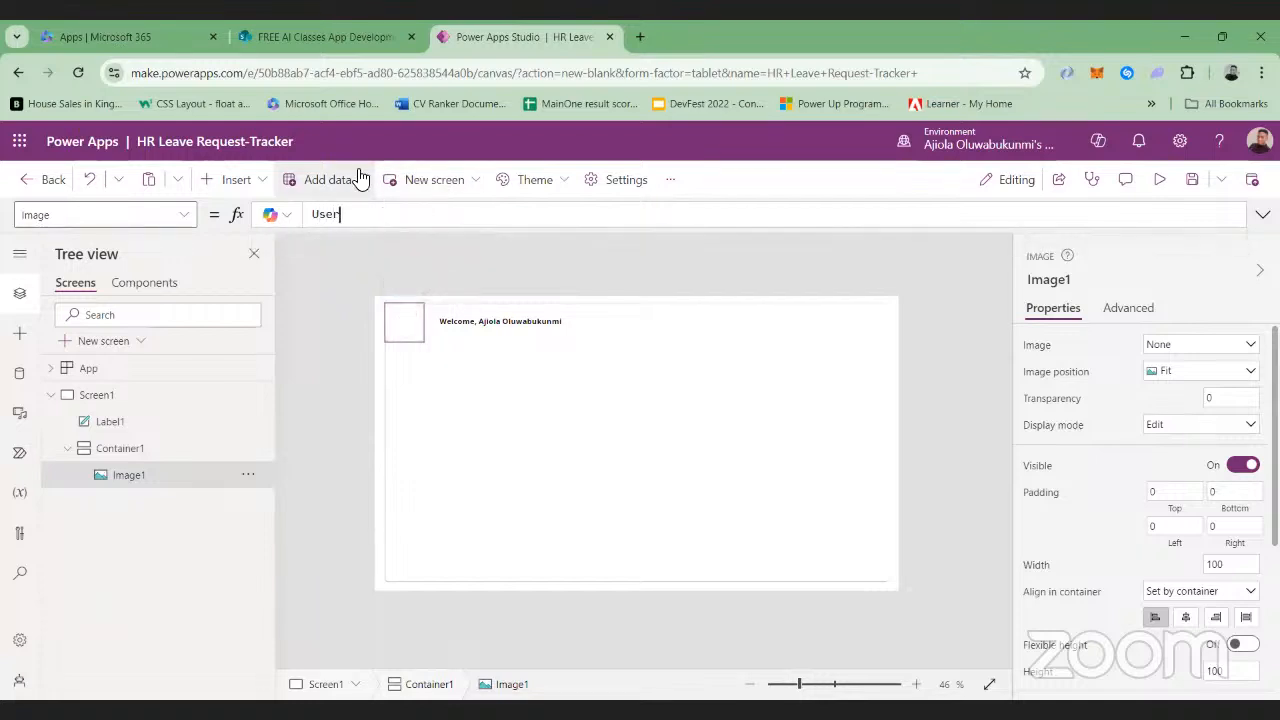
type("er().")
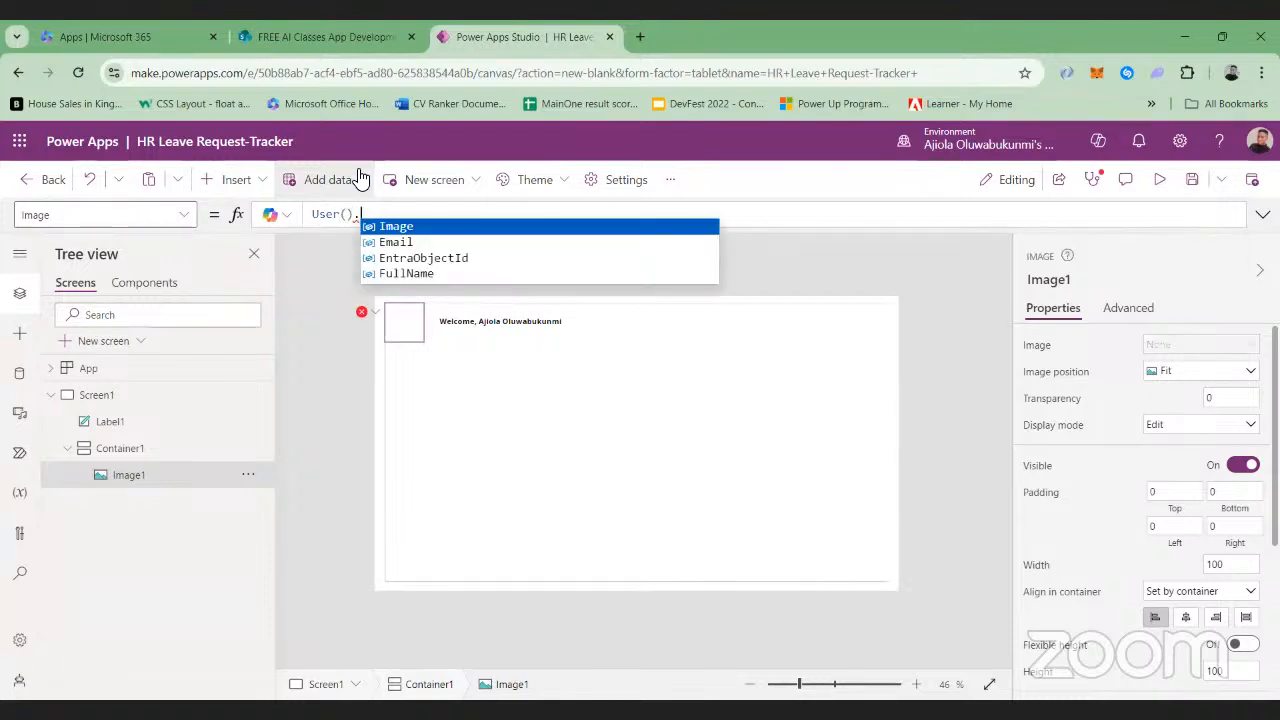
left_click(405, 226)
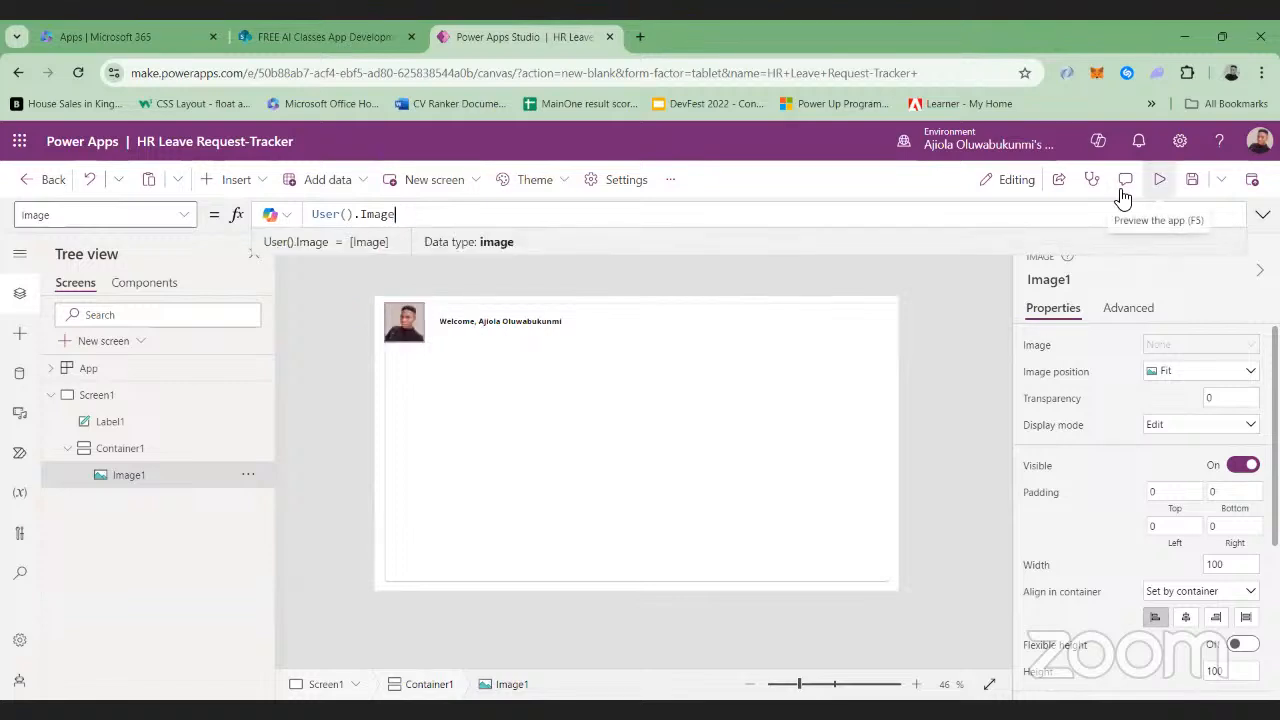
Preview the app with its profile picture and welcome label, return to editing and save the app
left_click(1158, 180)
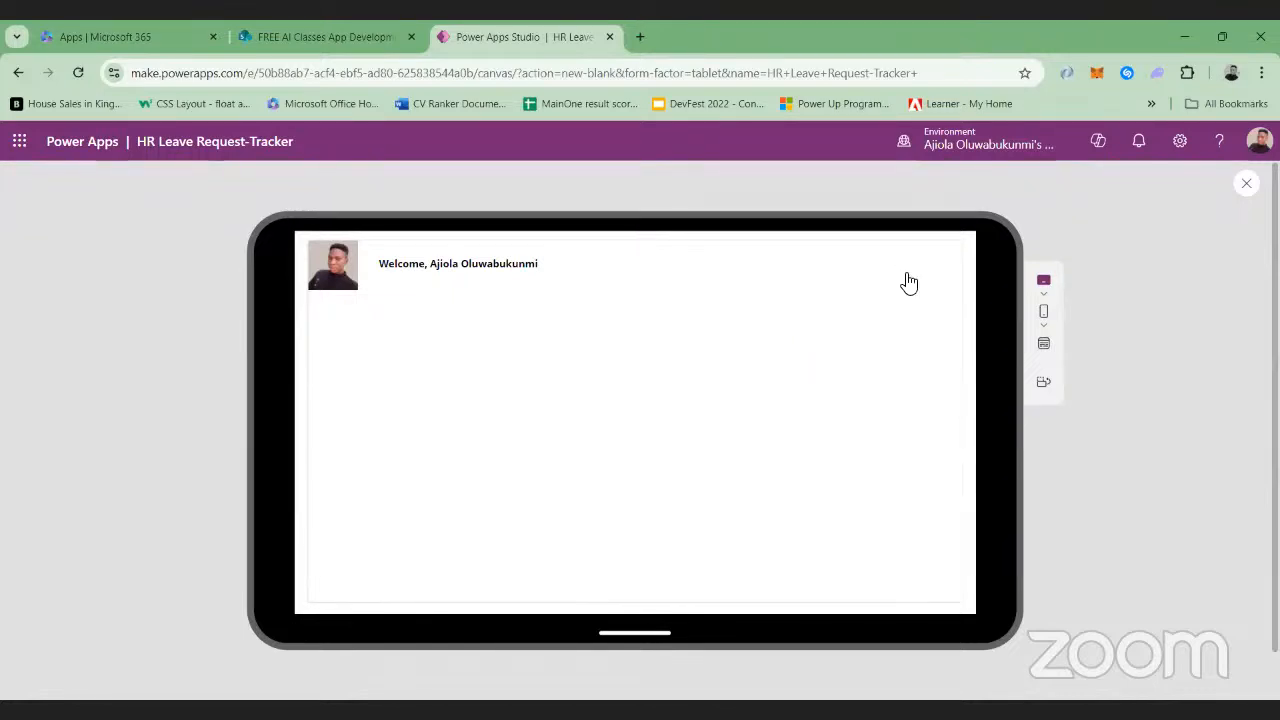
left_click(1246, 187)
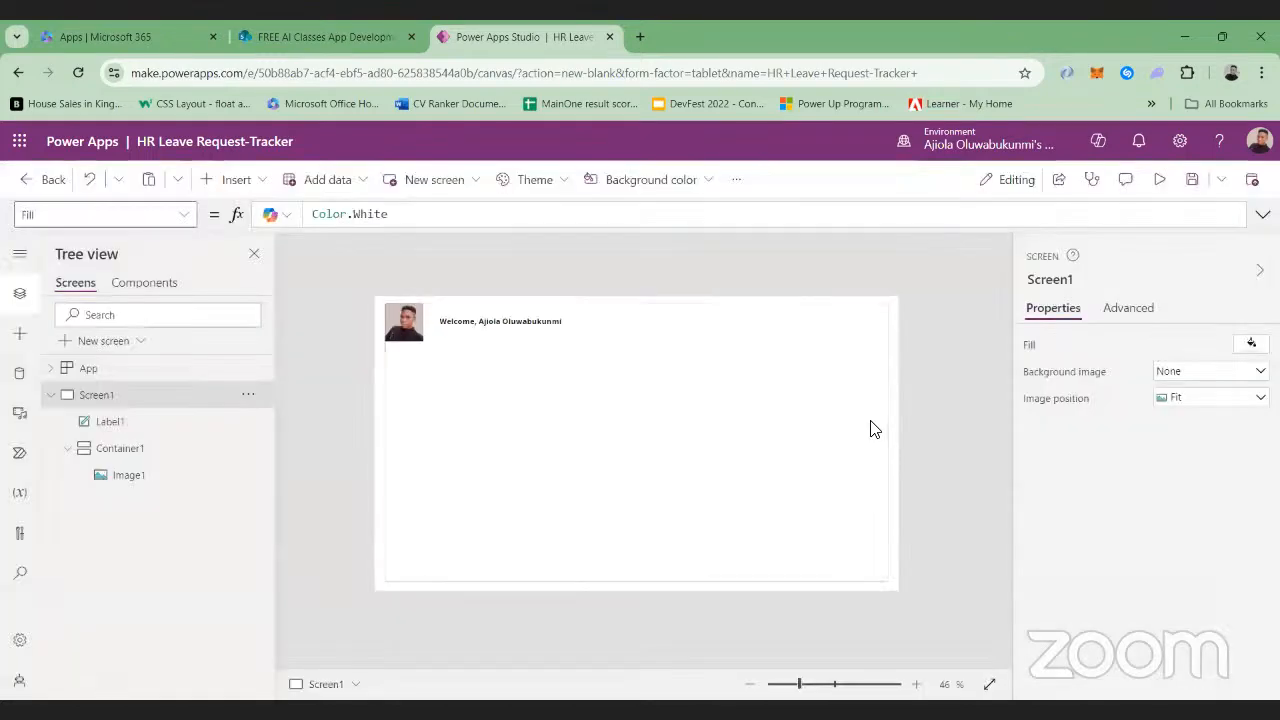
left_click(1199, 177)
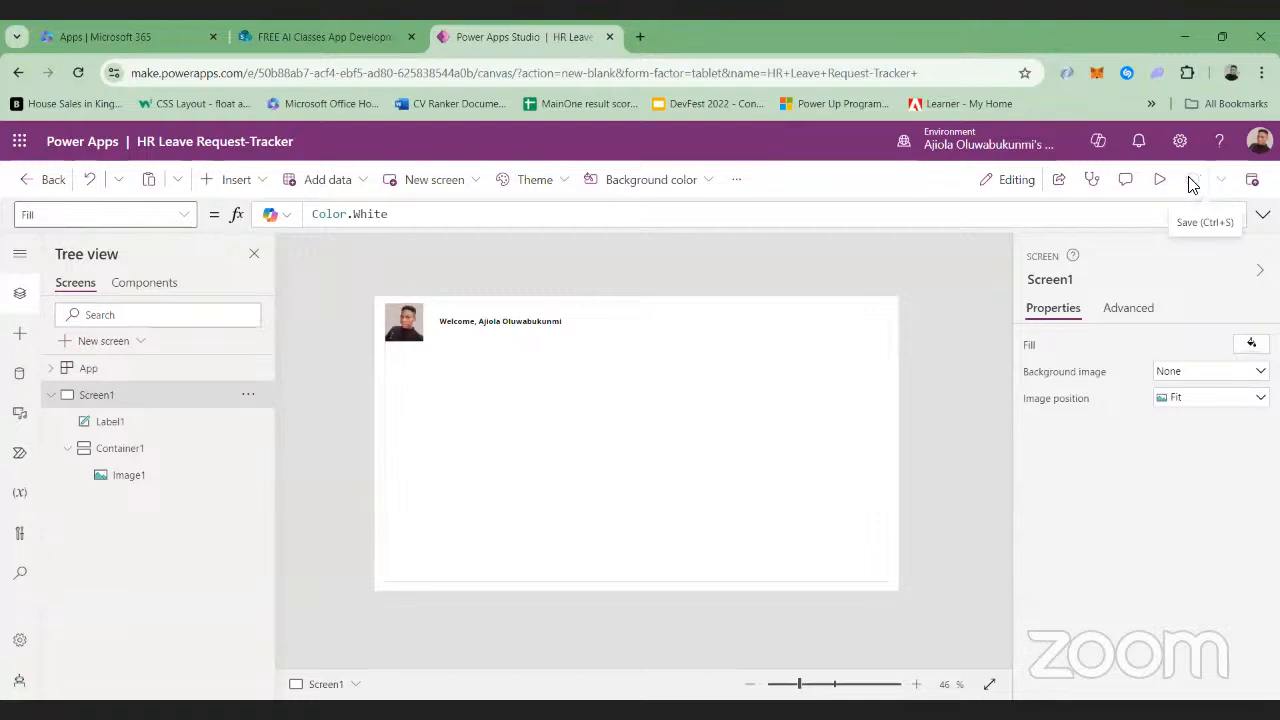
Open a new browser tab and search Google Images for "HR Leave request"
left_click(640, 36)
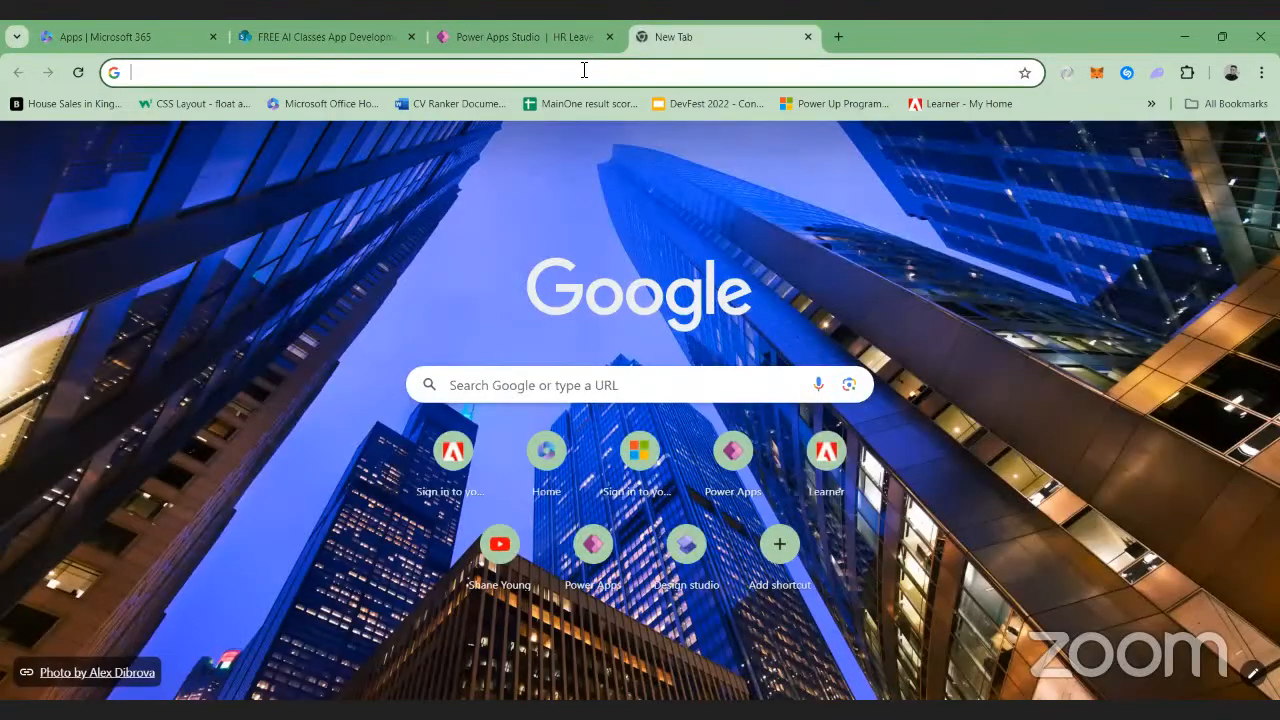
left_click(576, 72)
type("H")
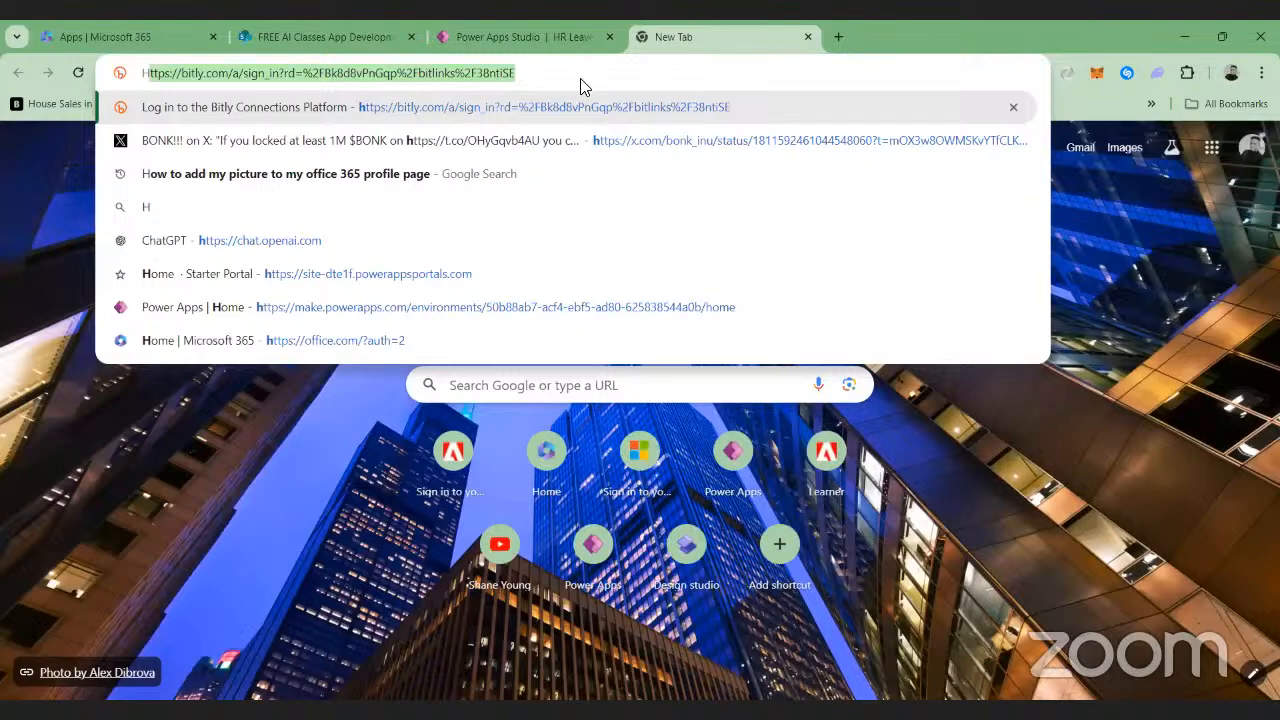
type("R Leave request")
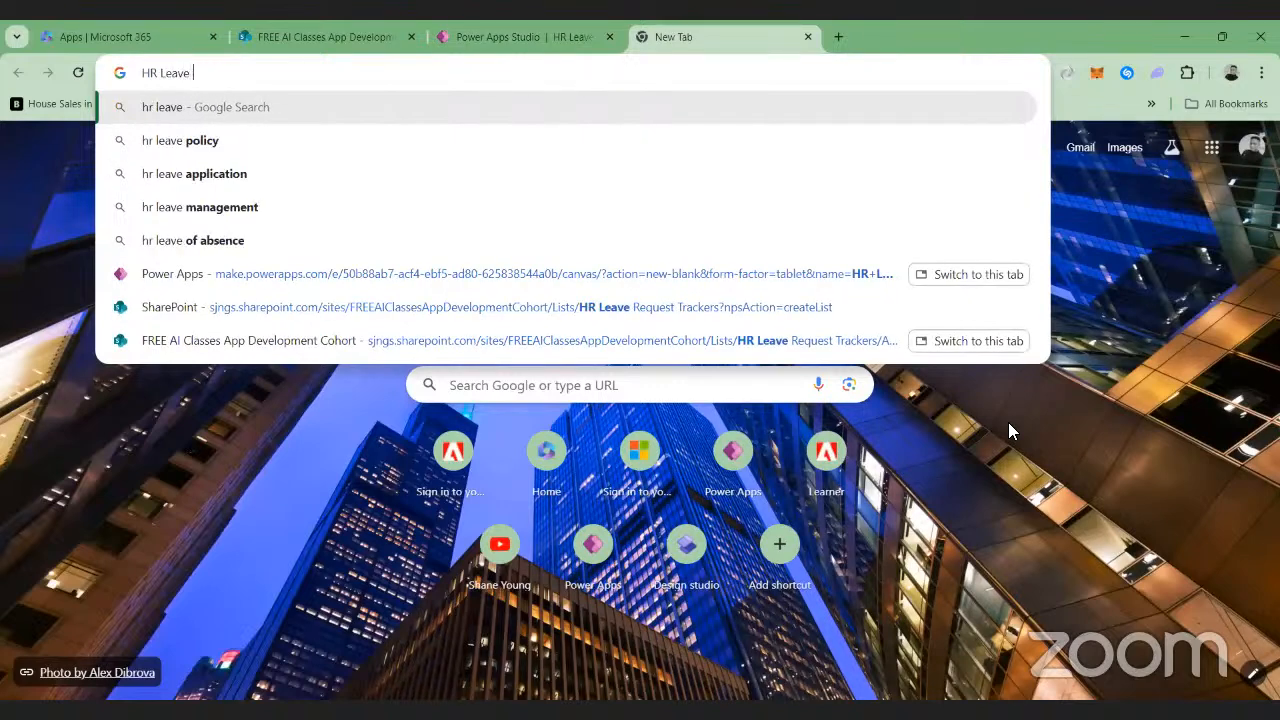
key("BackSpace")
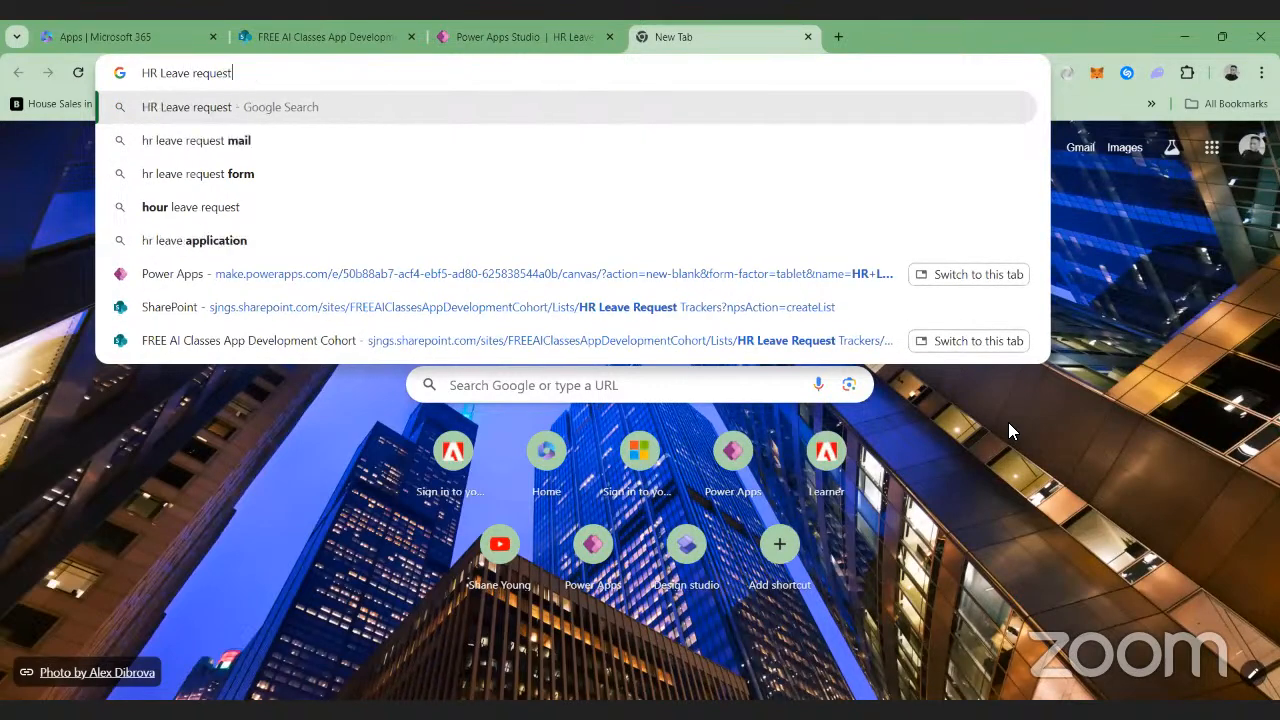
key("Return")
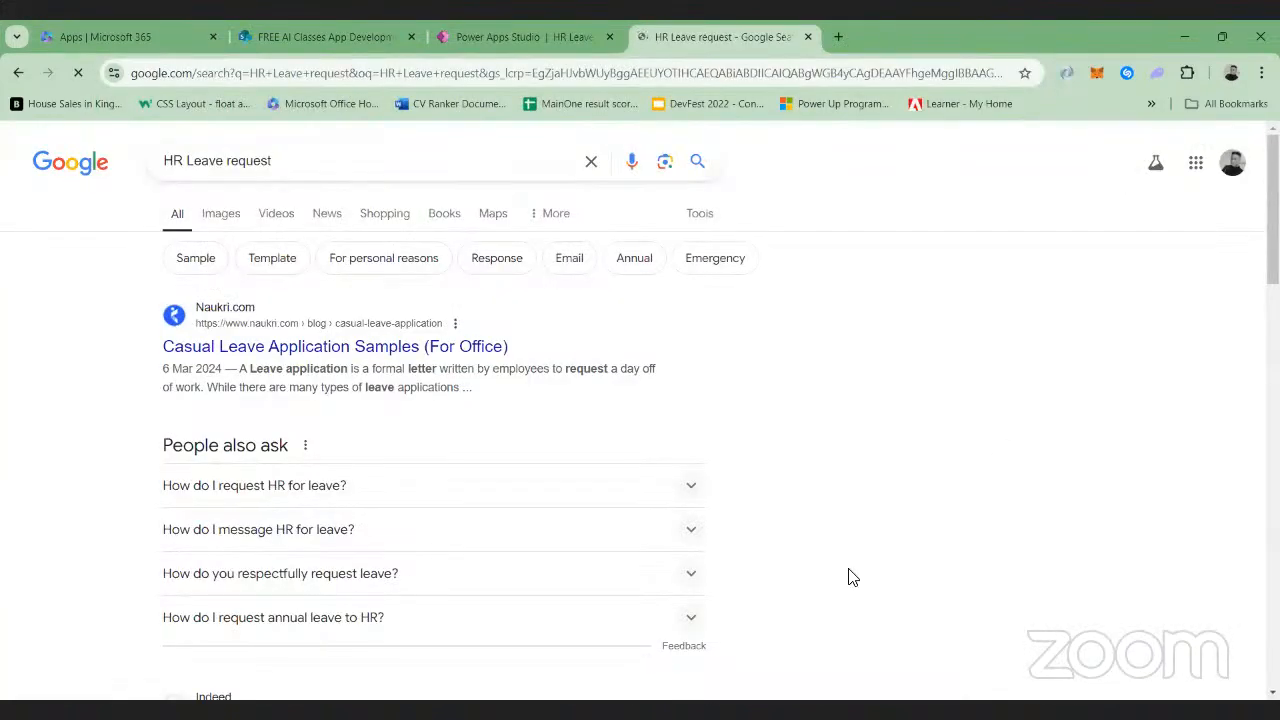
left_click(224, 215)
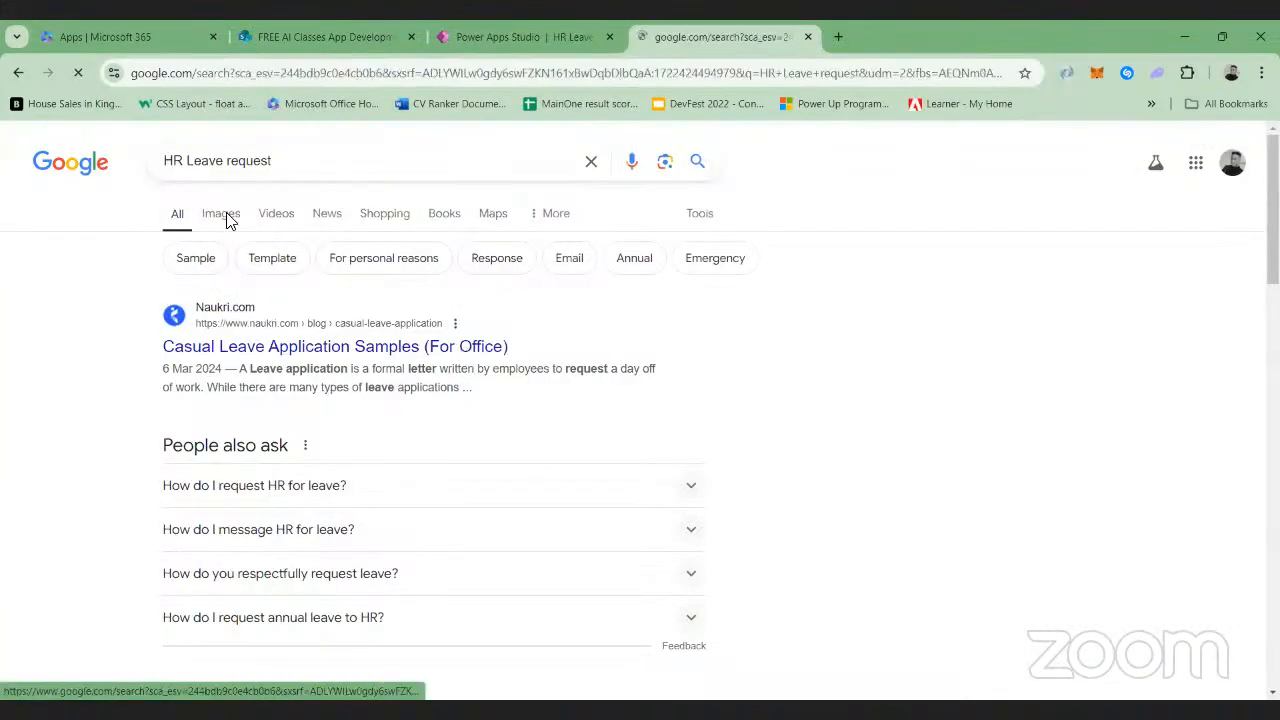
Browse the HR leave image results and inspect Frevvo's "Types of PTO" illustration in the enlarged preview
scroll(395, 460, "down", 6)
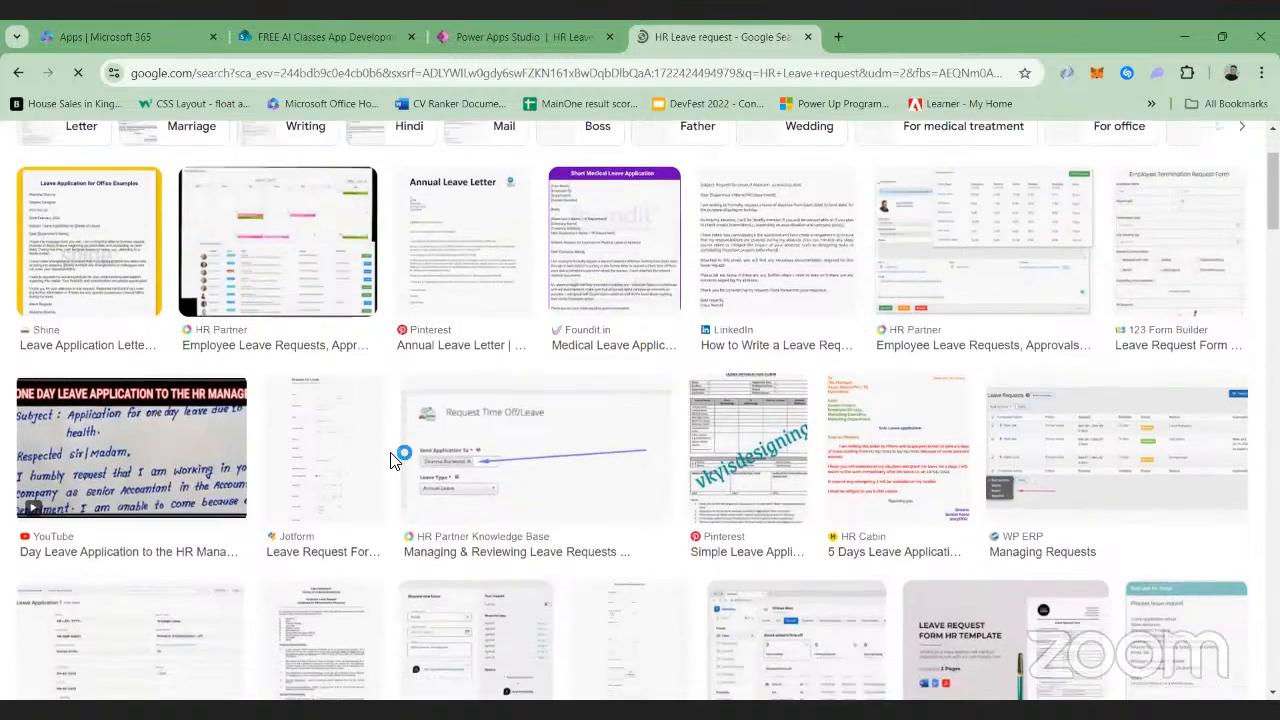
scroll(395, 460, "down", 3)
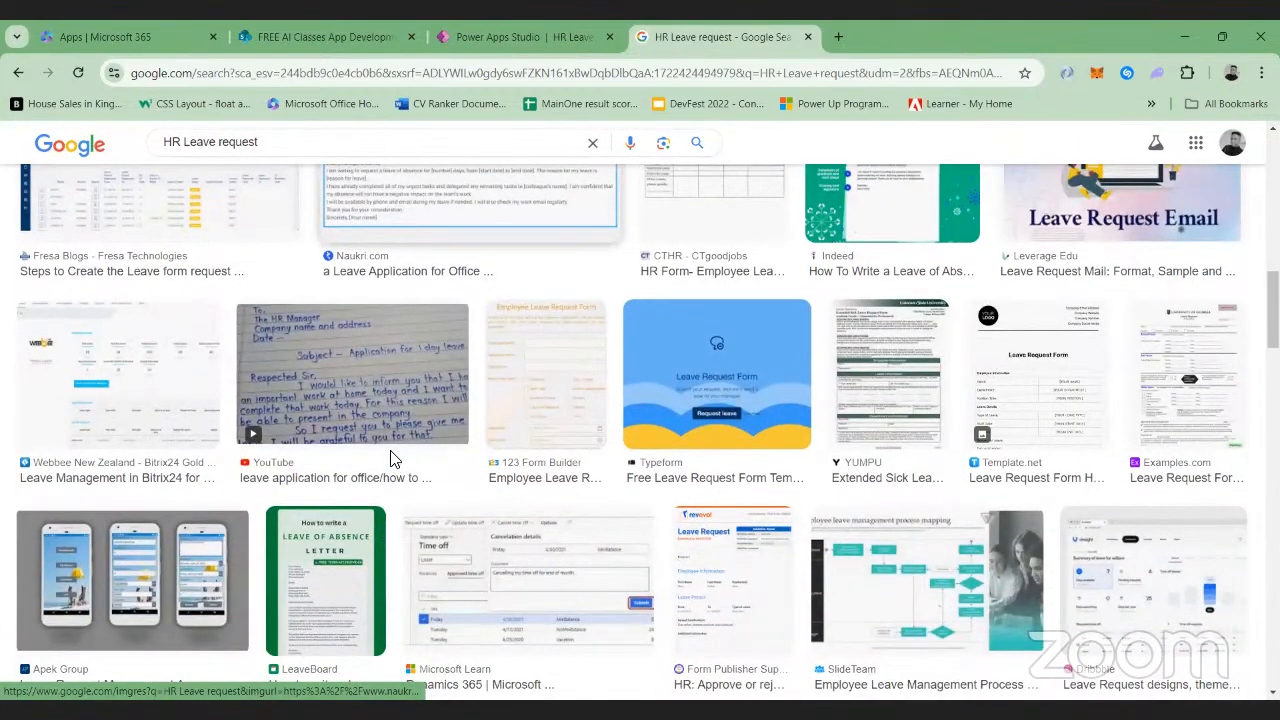
scroll(392, 459, "down", 6)
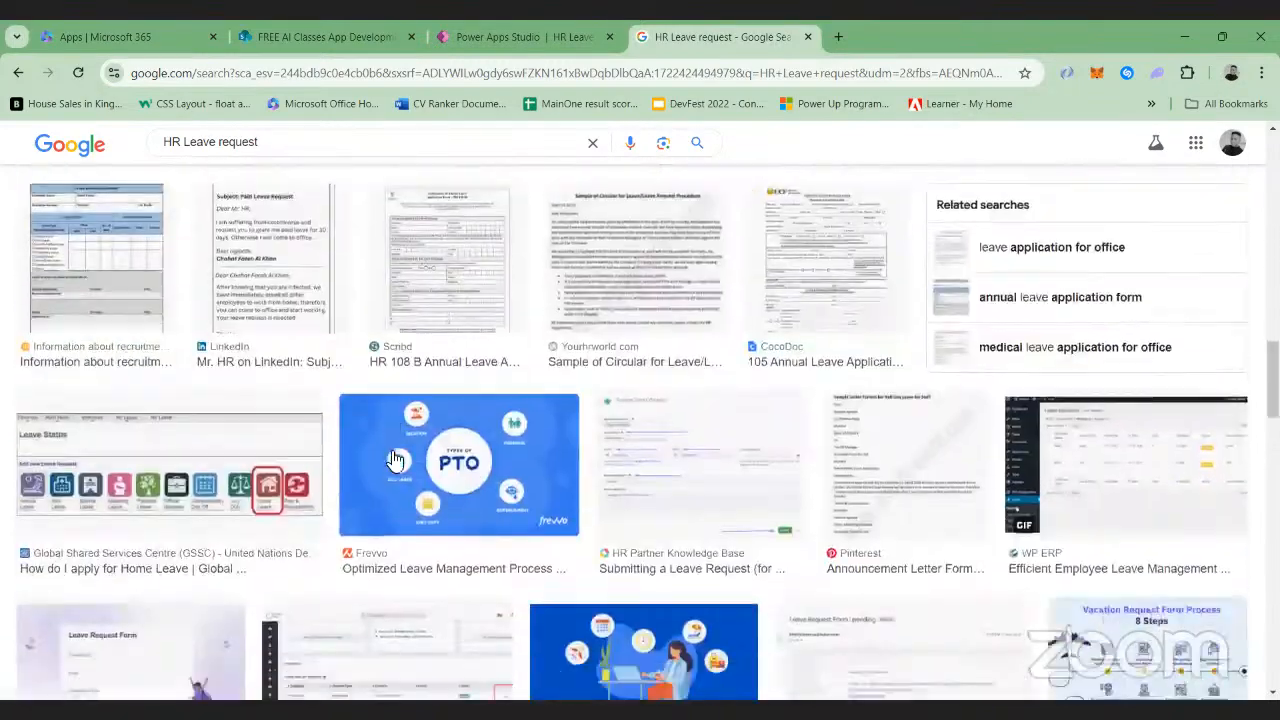
scroll(395, 460, "down", 2)
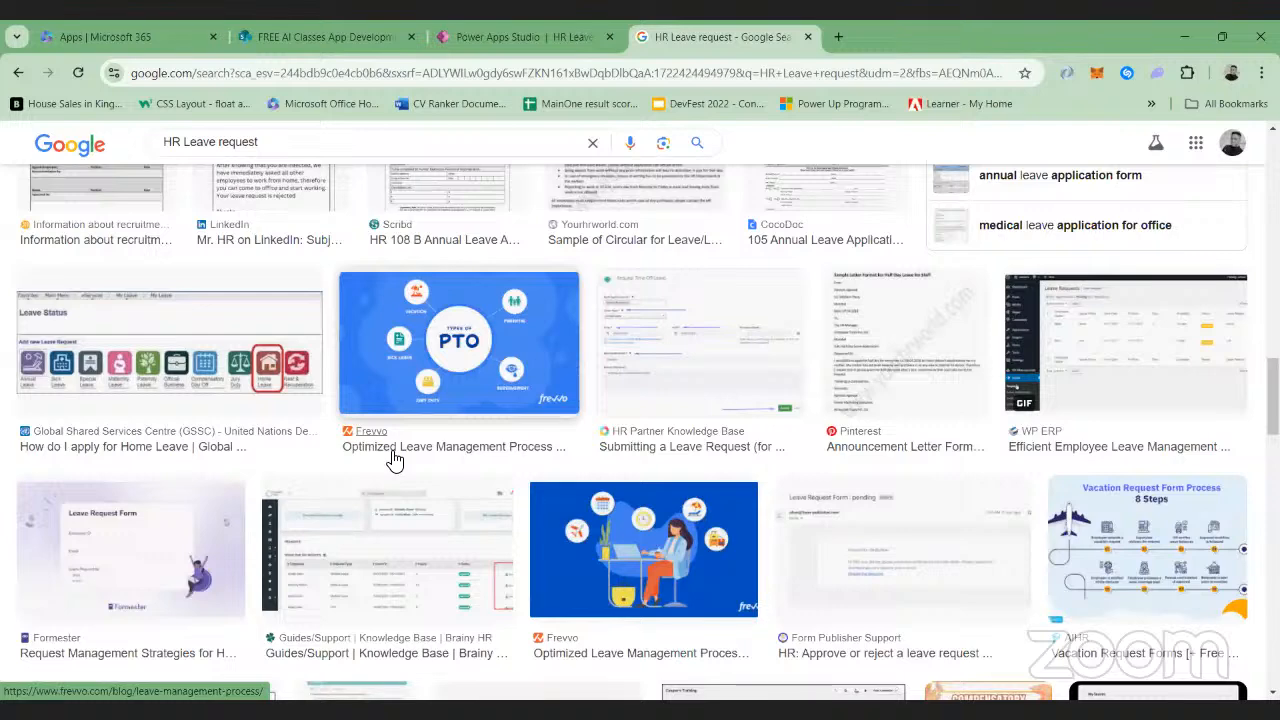
scroll(520, 370, "down", 1)
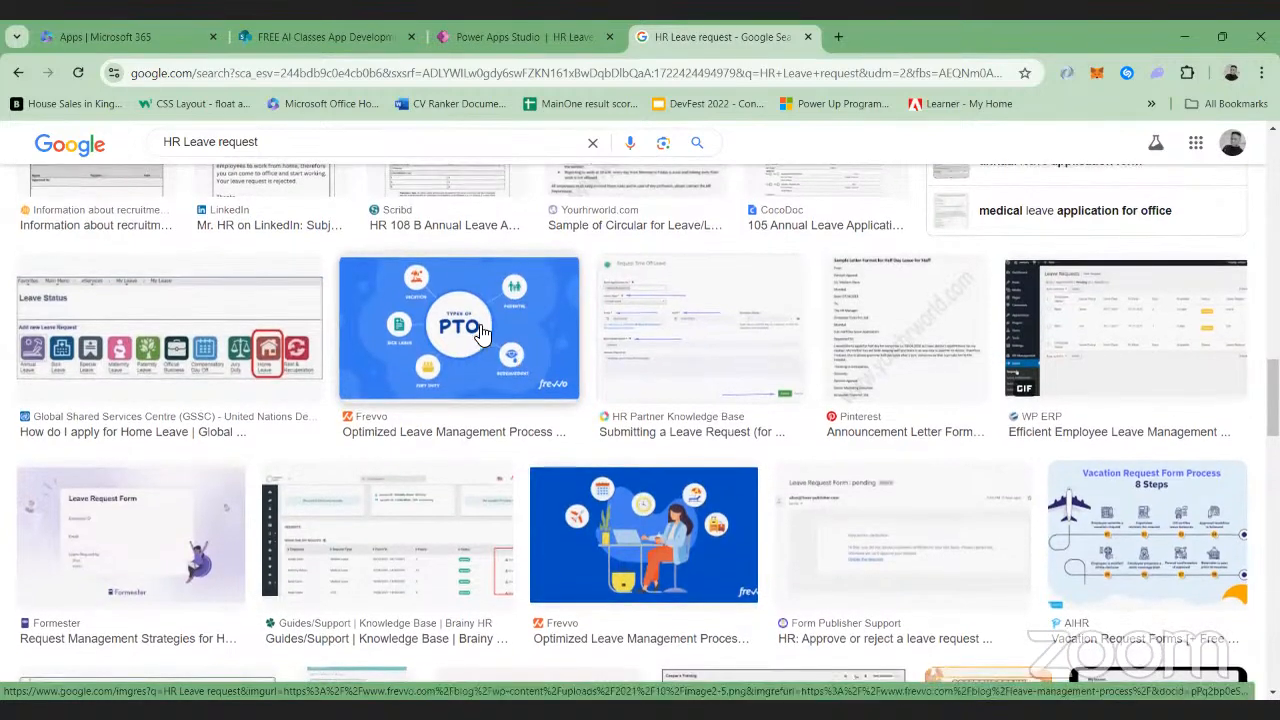
left_click(481, 332)
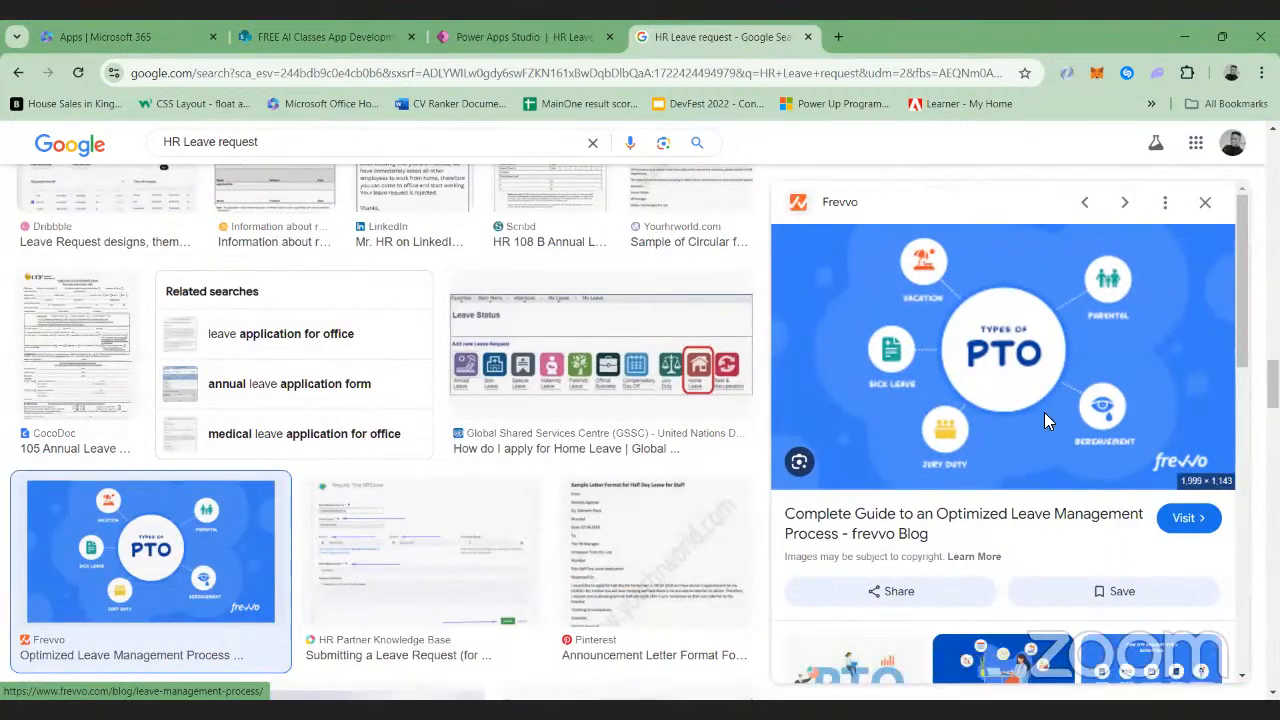
left_click(1207, 204)
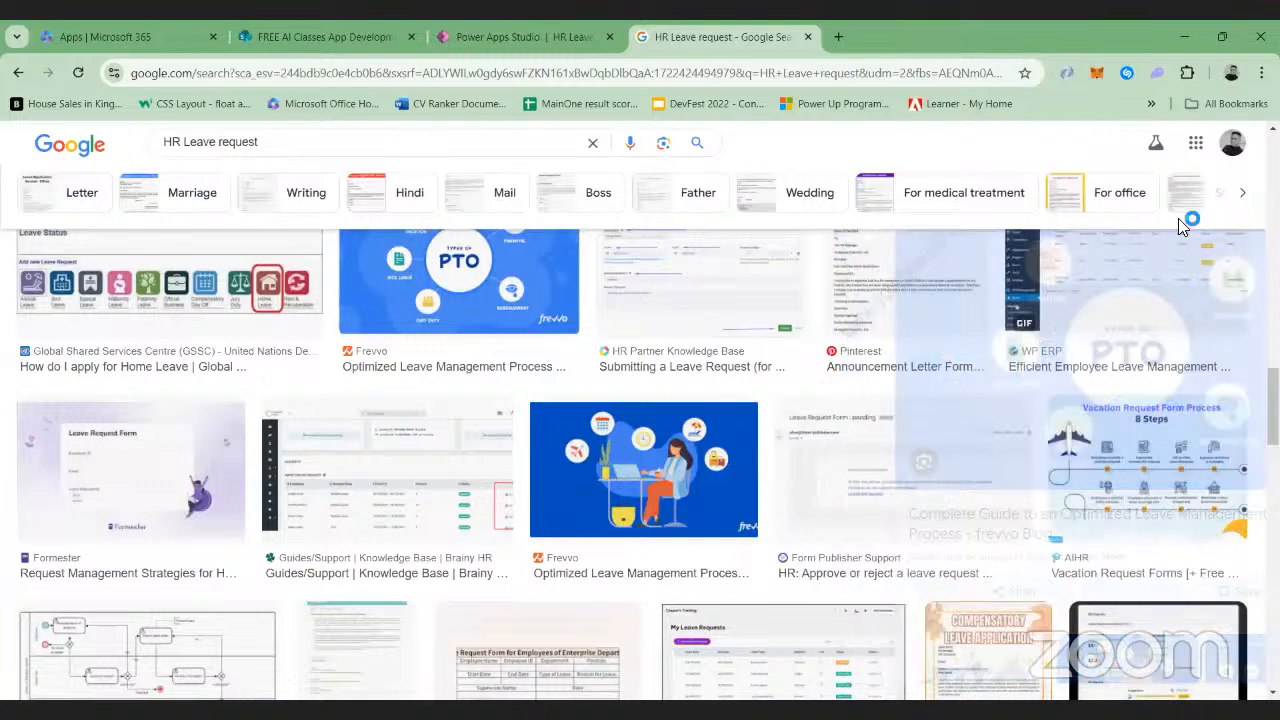
Browse further through the HR leave request image results for a suitable leave-themed picture
scroll(787, 437, "down", 1)
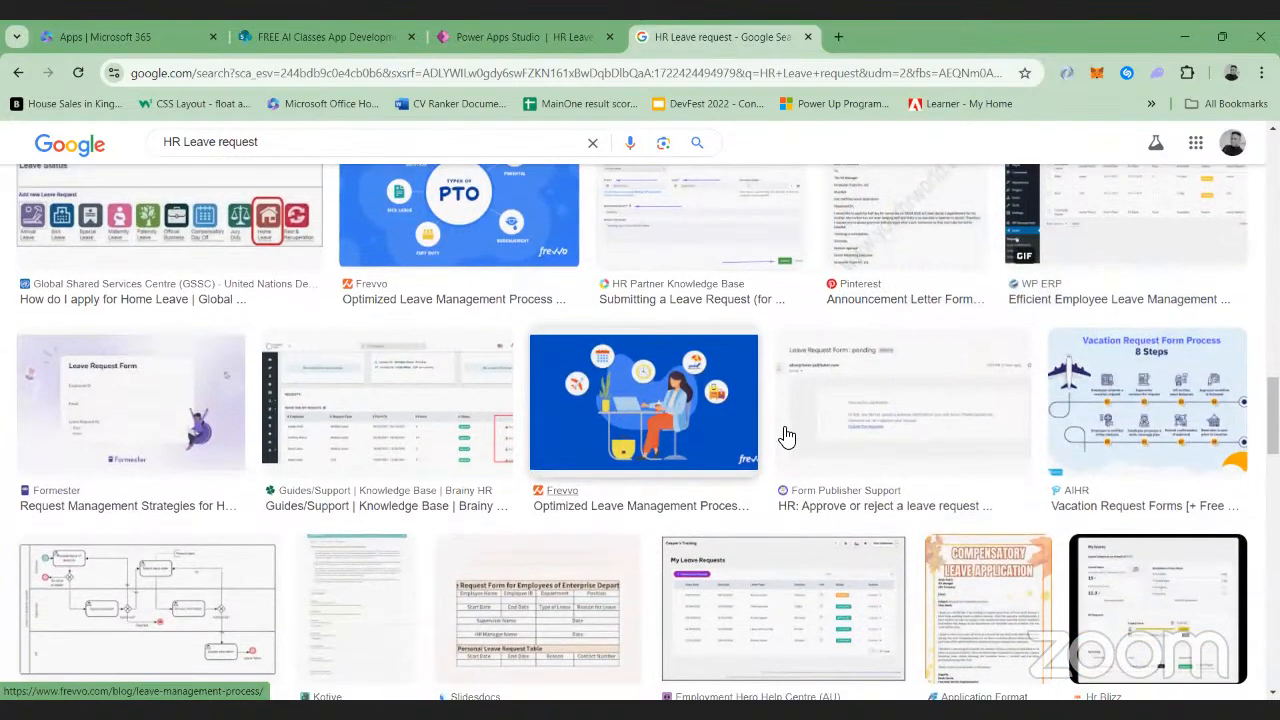
scroll(665, 487, "down", 4)
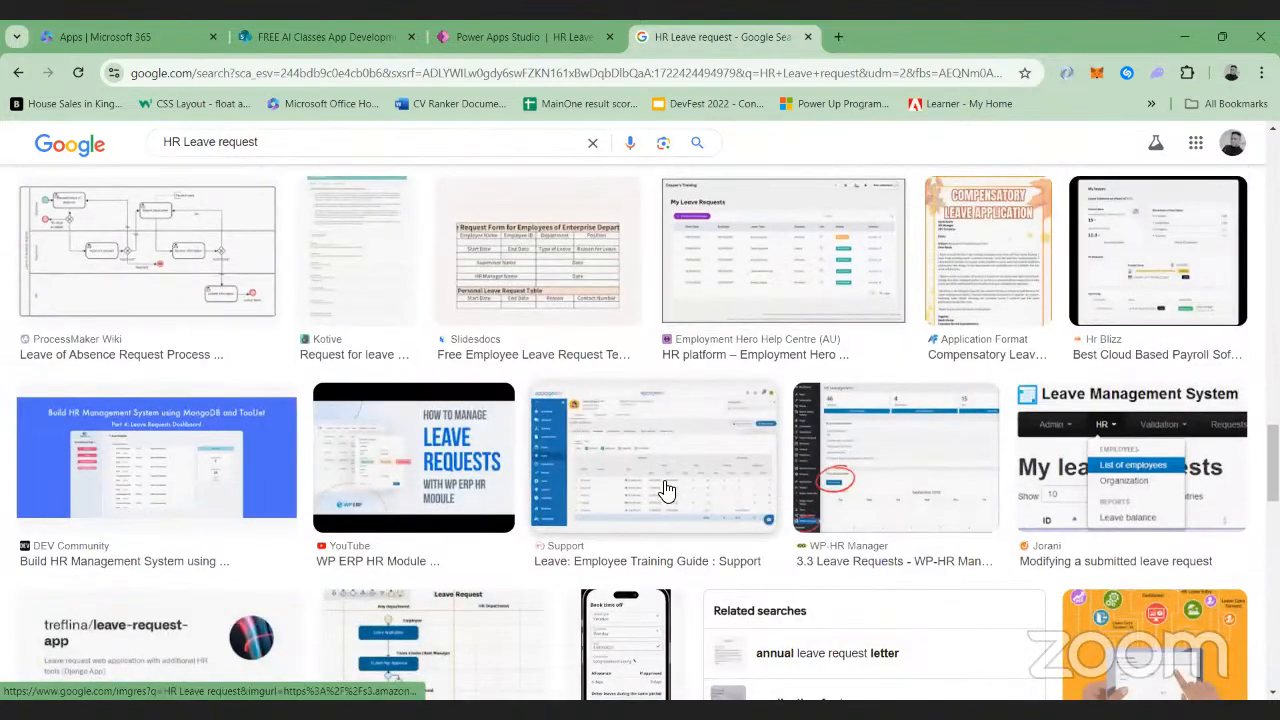
scroll(665, 490, "down", 3)
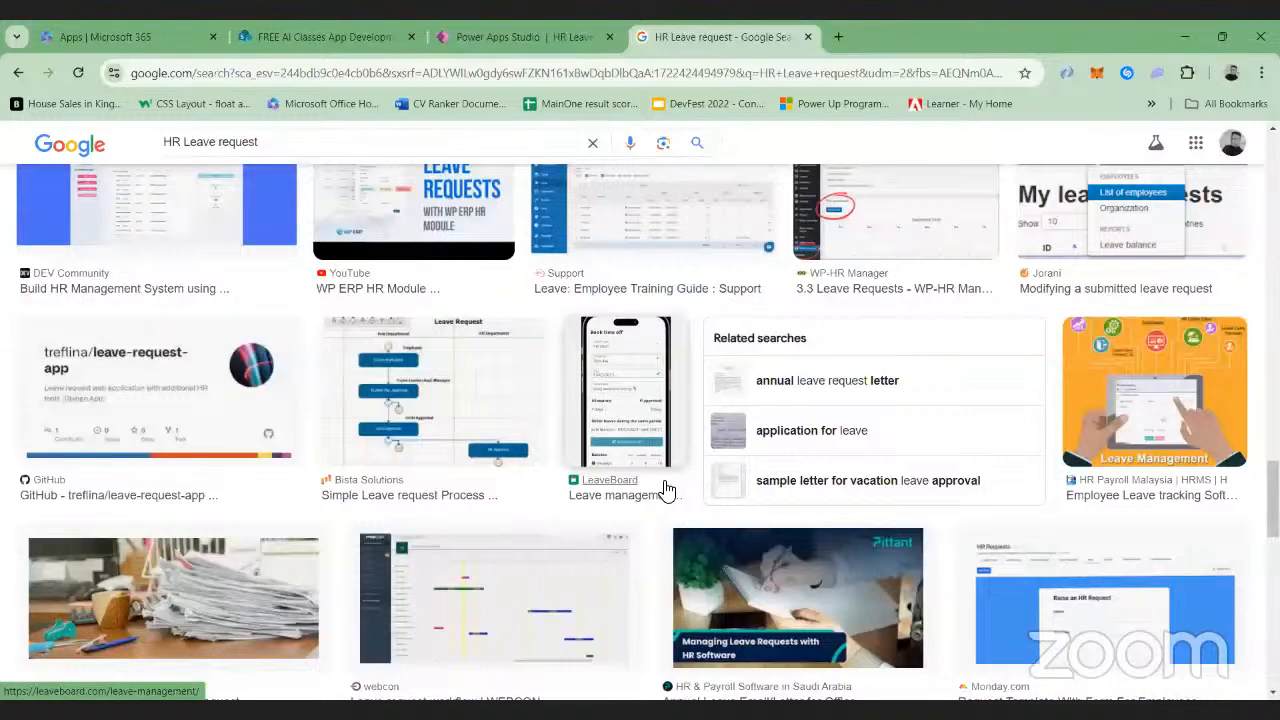
scroll(665, 487, "down", 5)
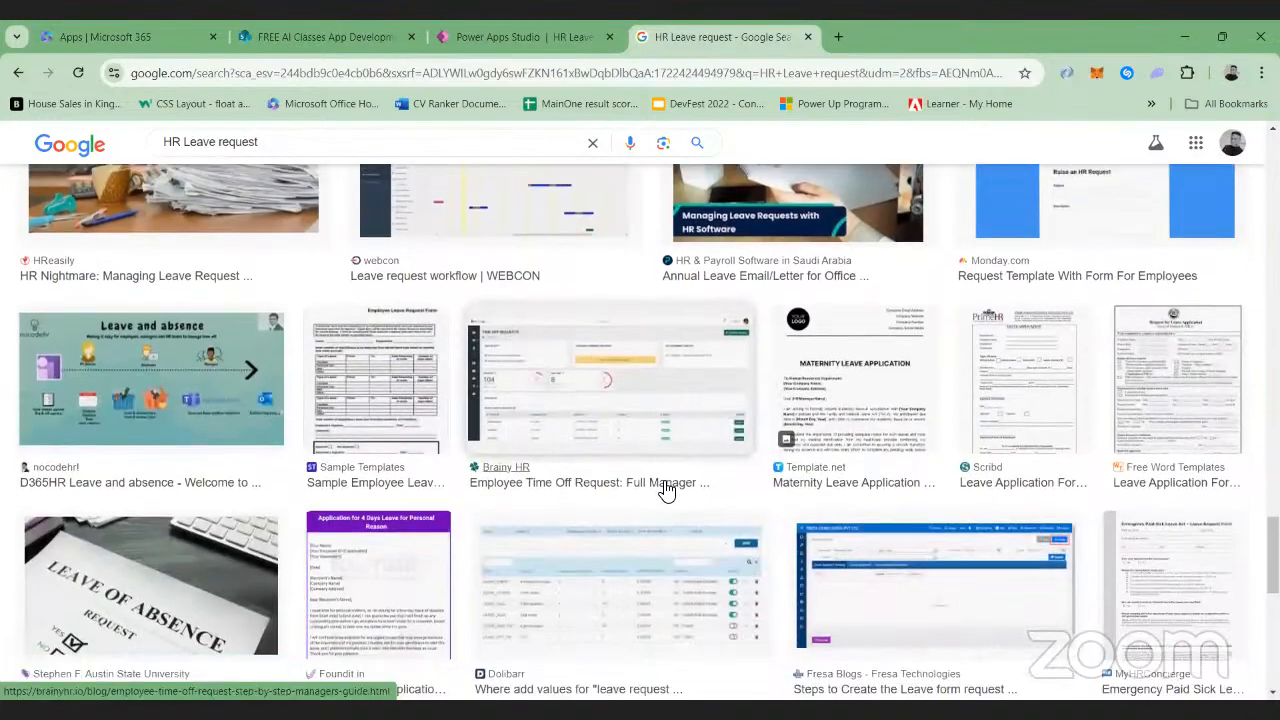
scroll(667, 490, "down", 3)
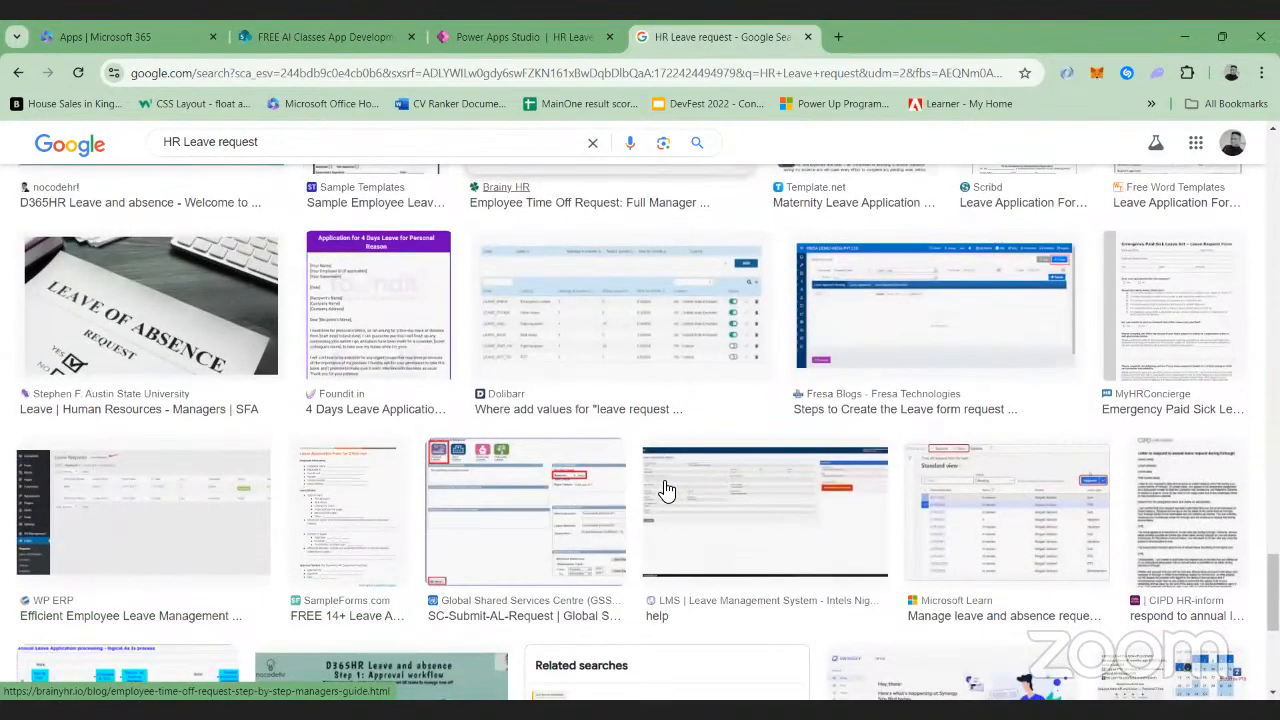
scroll(667, 490, "down", 5)
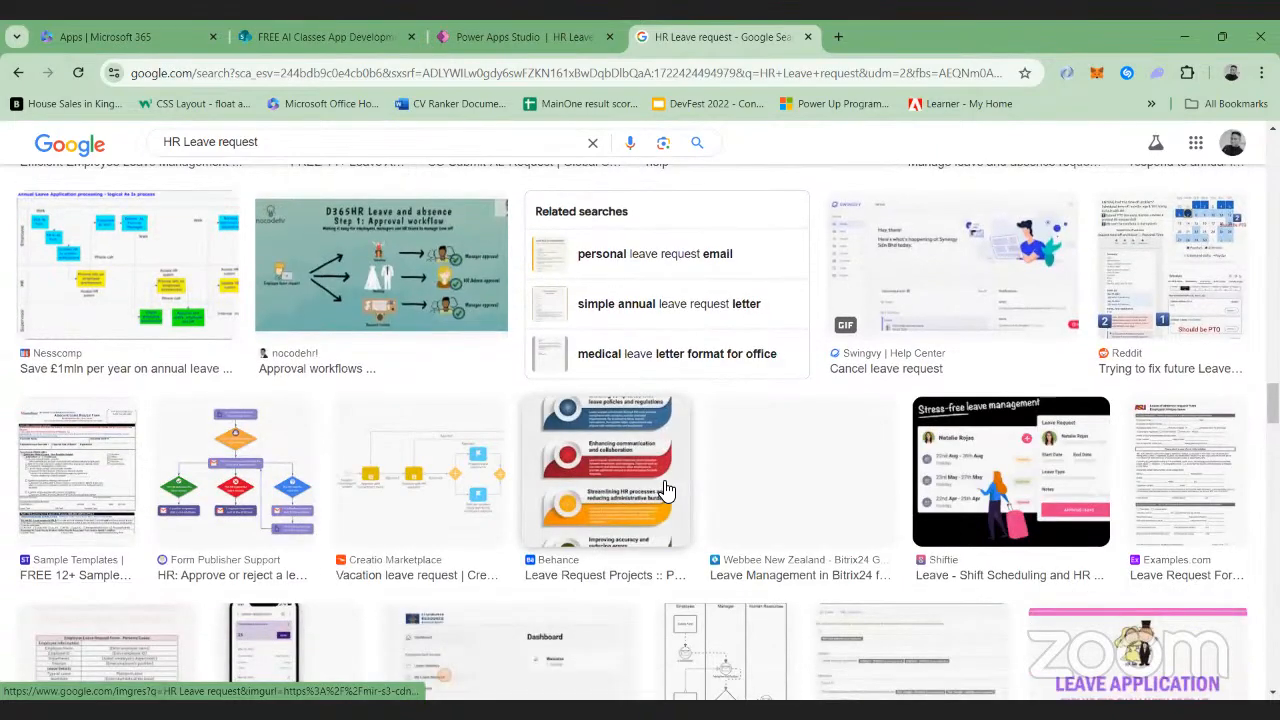
scroll(667, 490, "down", 7)
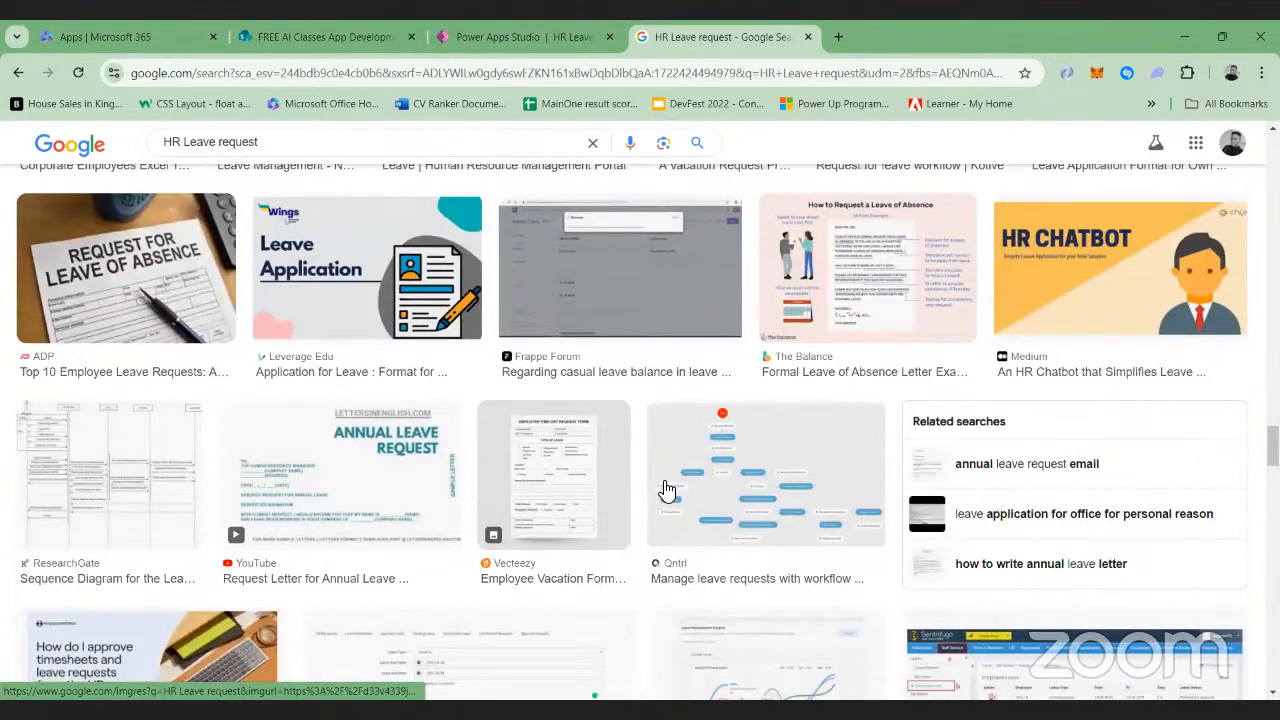
scroll(667, 490, "up", 1)
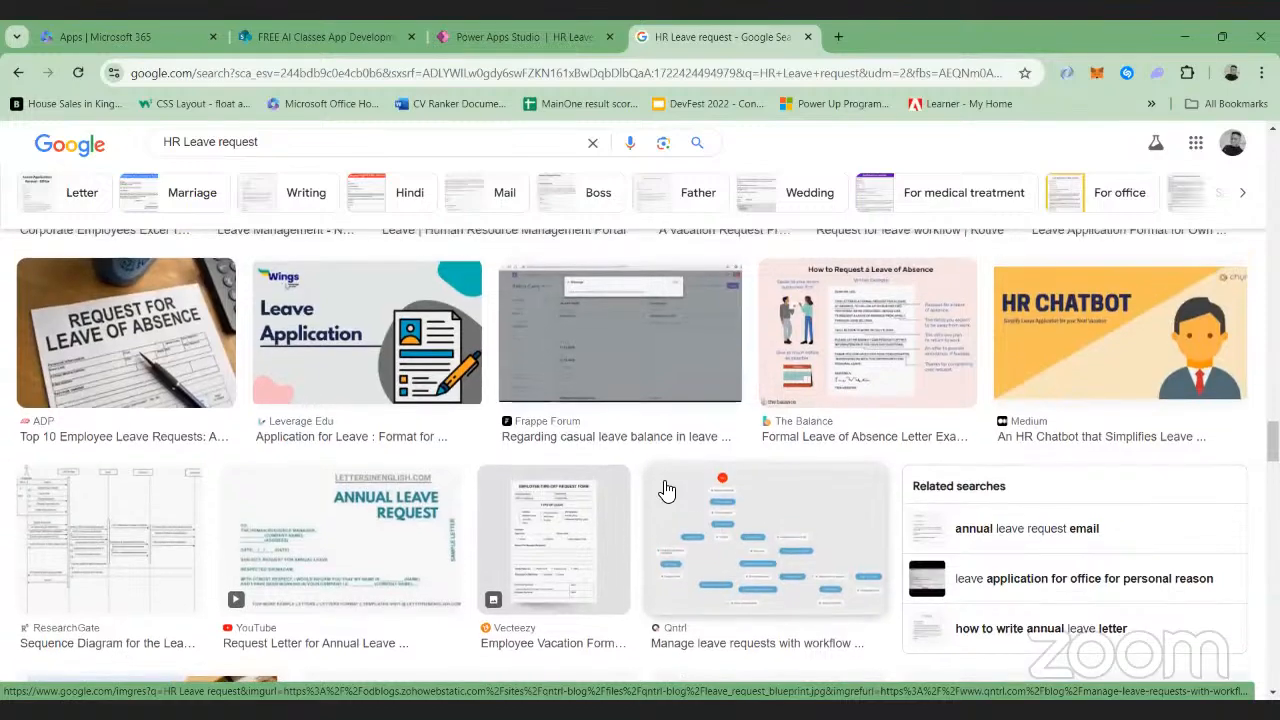
scroll(667, 490, "down", 2)
scroll(667, 490, "up", 1)
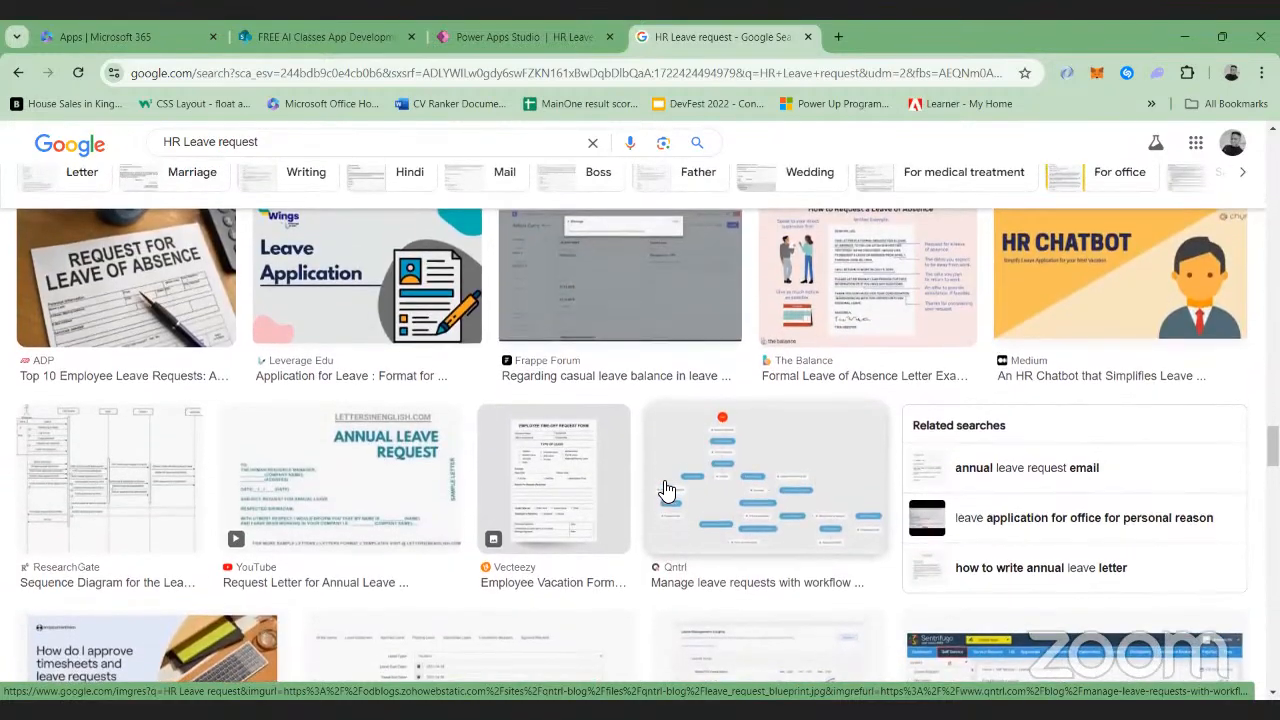
scroll(667, 490, "down", 5)
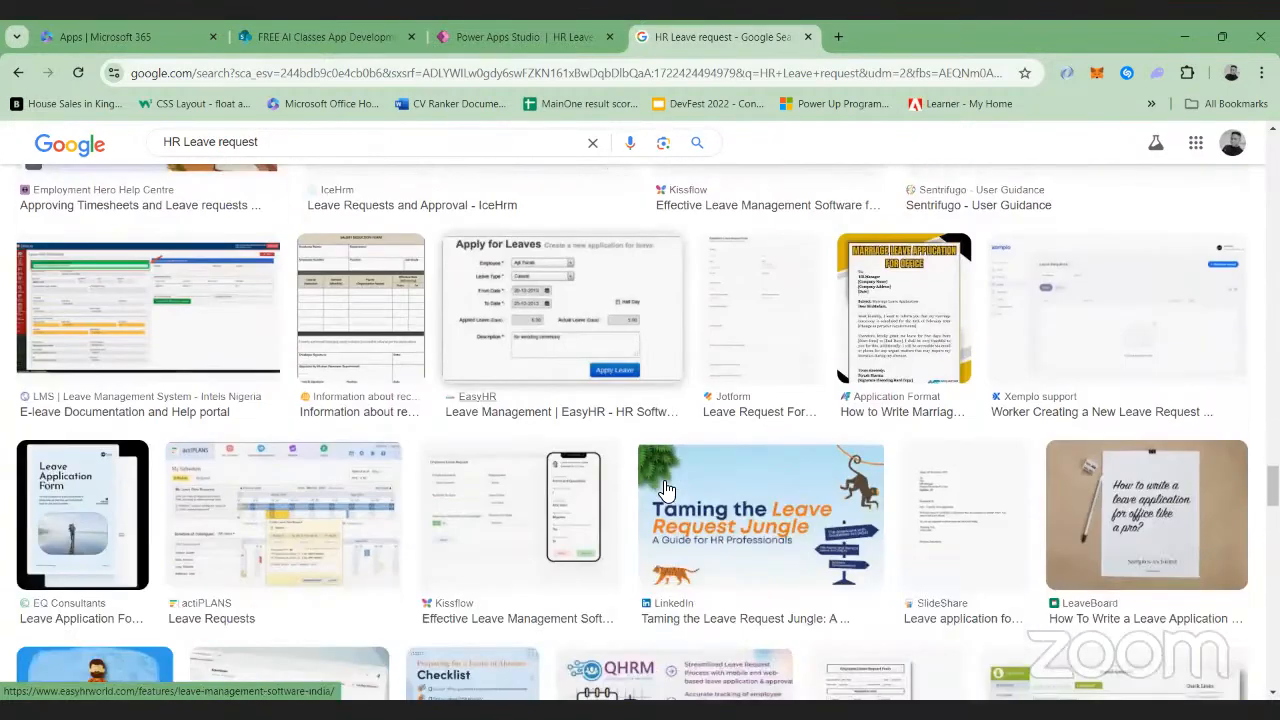
scroll(667, 490, "down", 4)
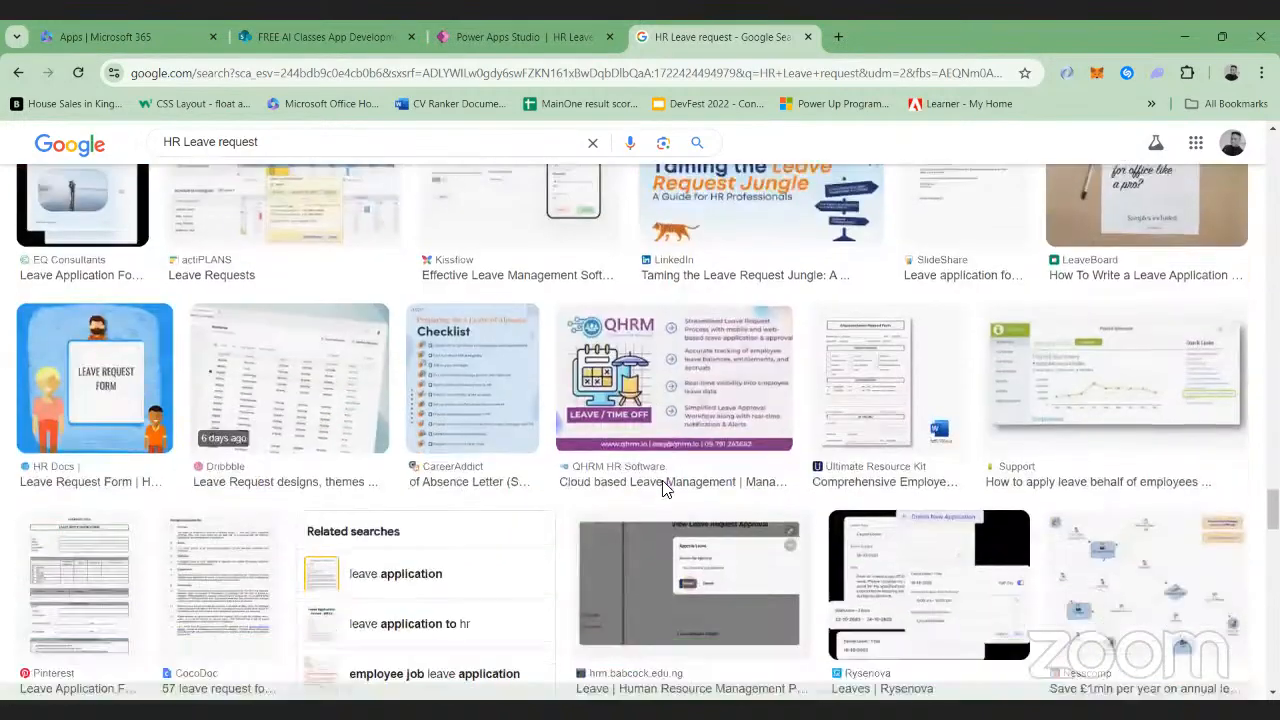
scroll(662, 480, "down", 5)
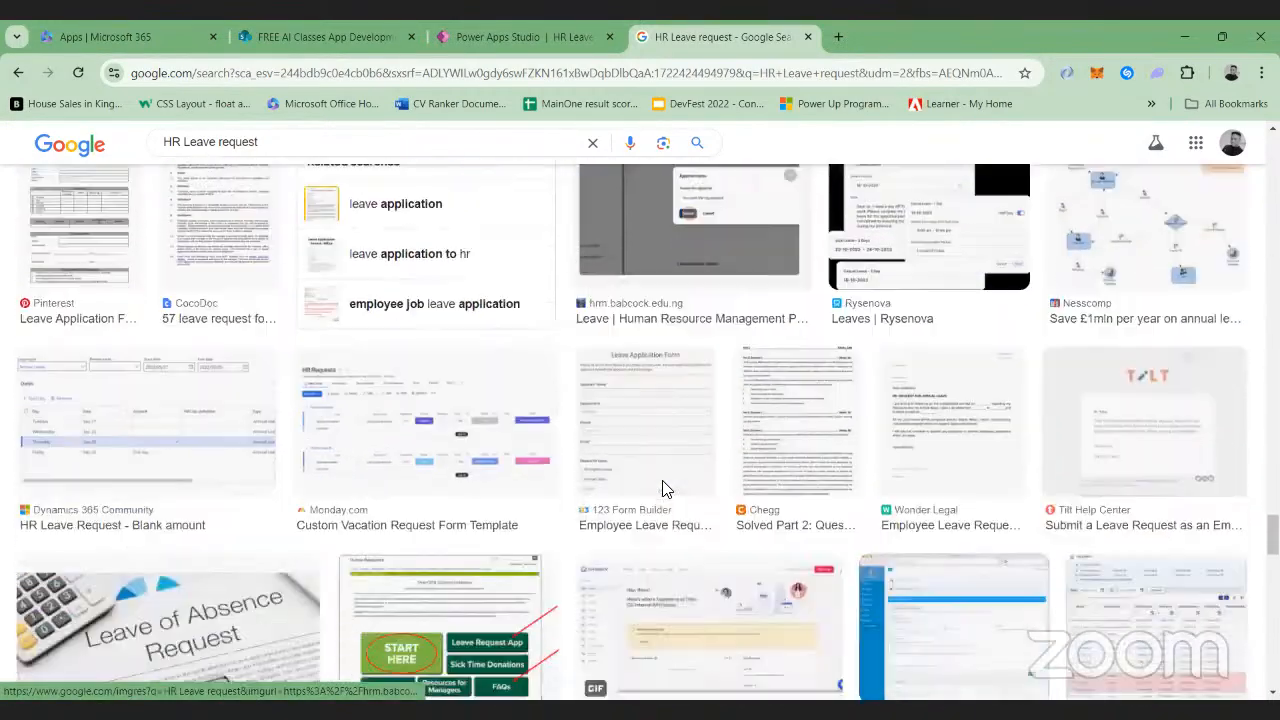
scroll(667, 490, "down", 4)
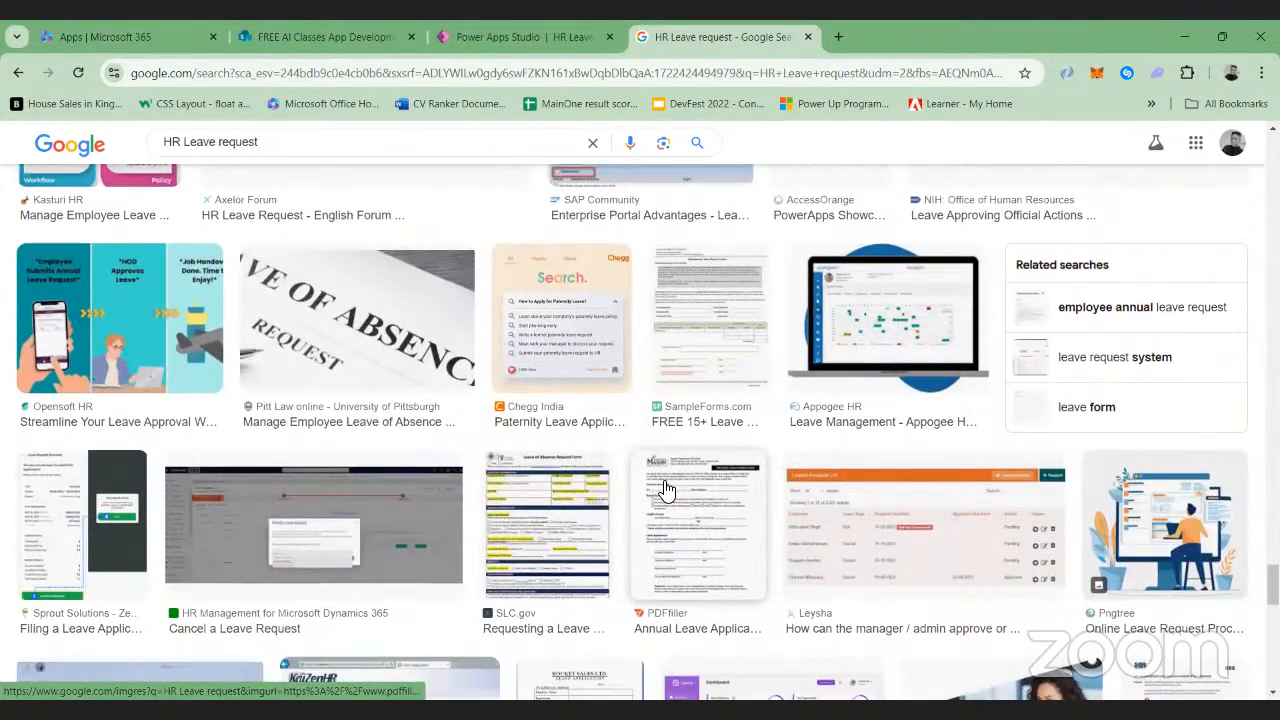
scroll(667, 490, "down", 10)
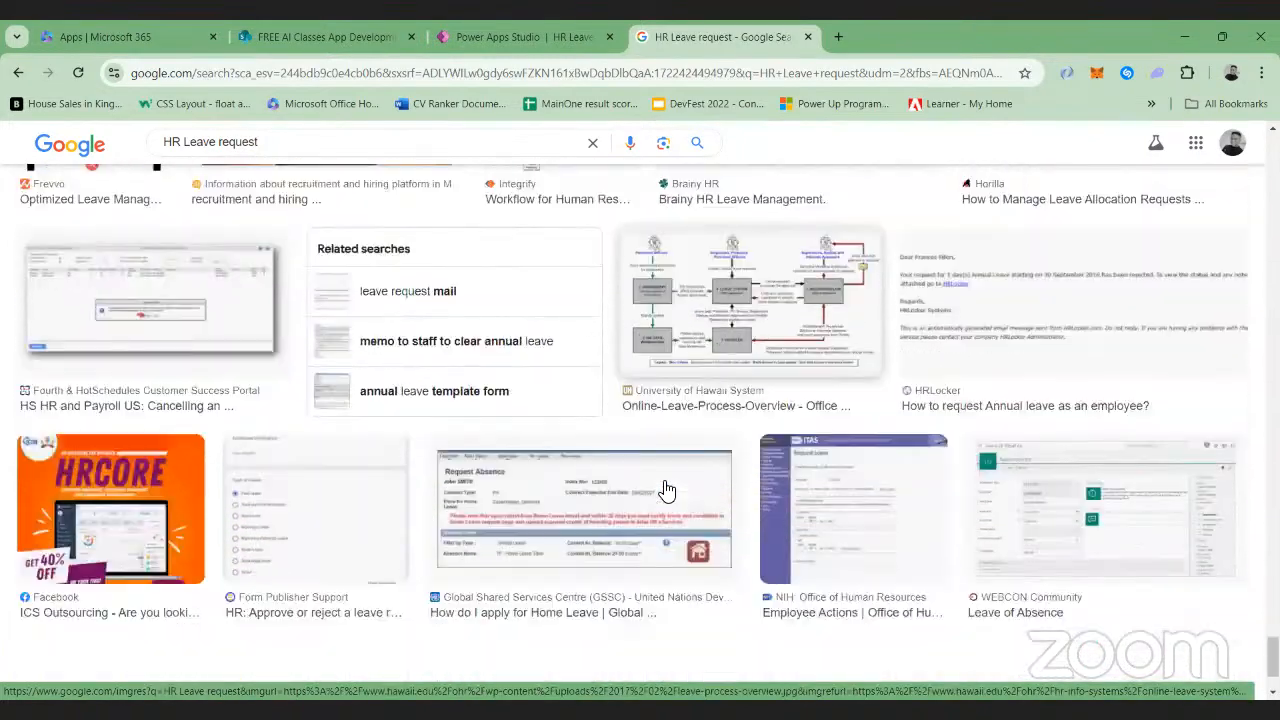
scroll(667, 490, "down", 8)
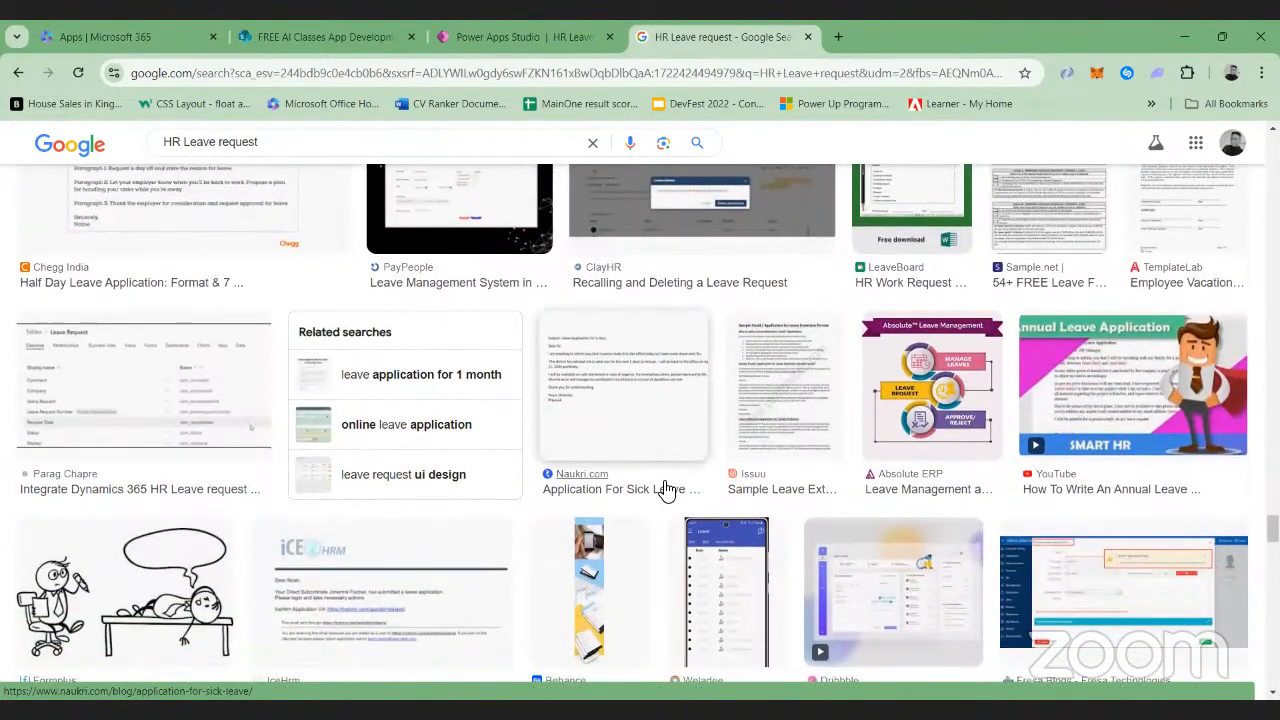
scroll(667, 490, "down", 8)
scroll(667, 490, "up", 1)
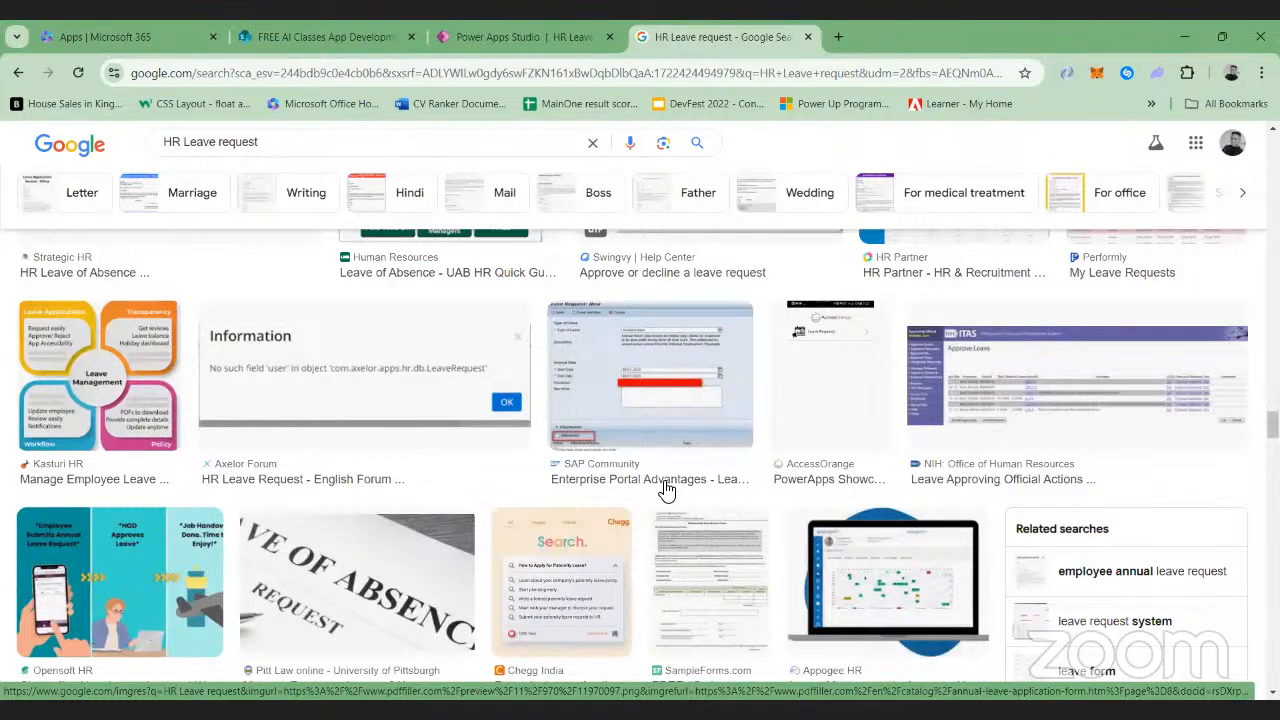
scroll(205, 460, "up", 3)
Save Strategic HR's "Leave of Absence Request" image to the Downloads folder as the WEBP file IMAGE-Leave-of-Absence-Request-October-2023
left_click(205, 460)
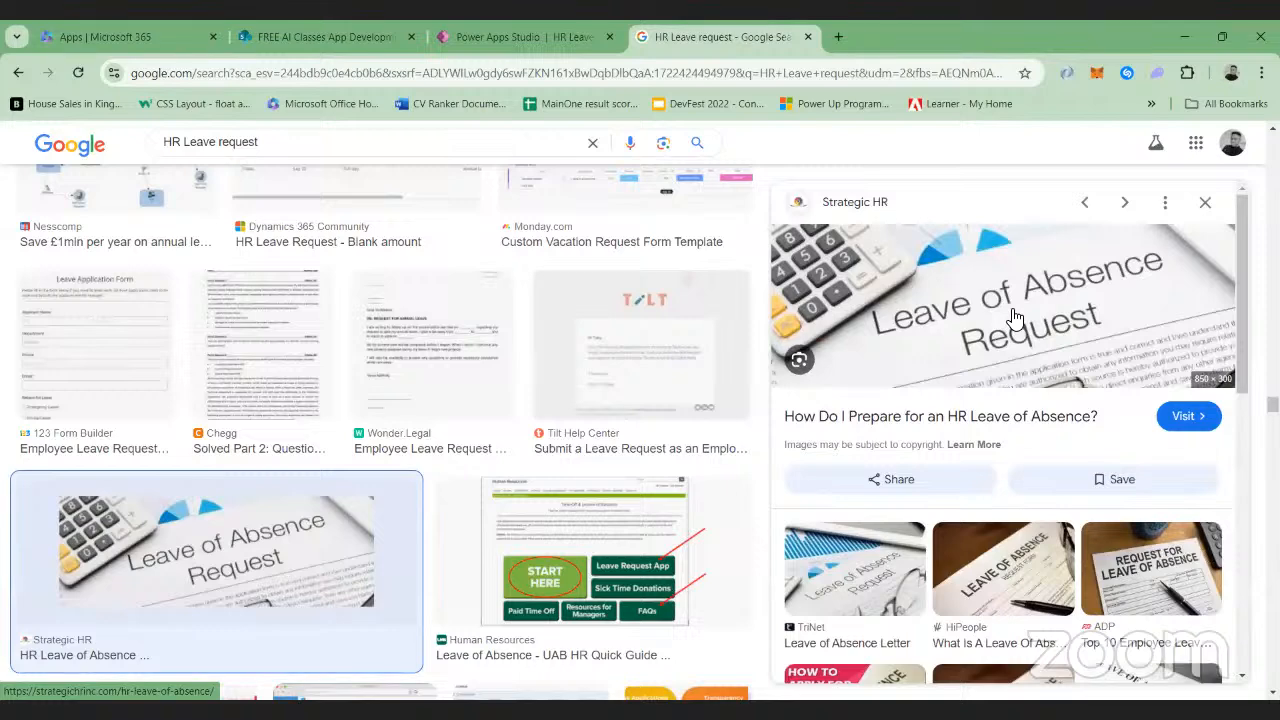
right_click(1012, 316)
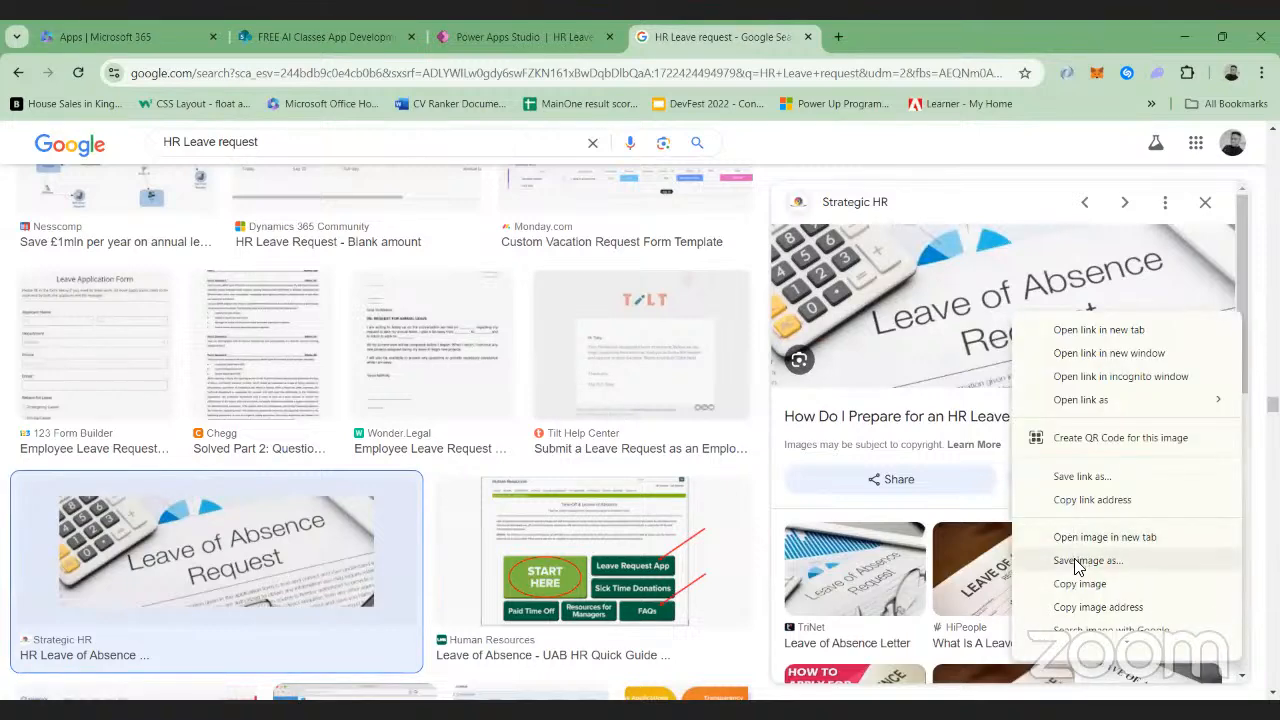
left_click(1077, 562)
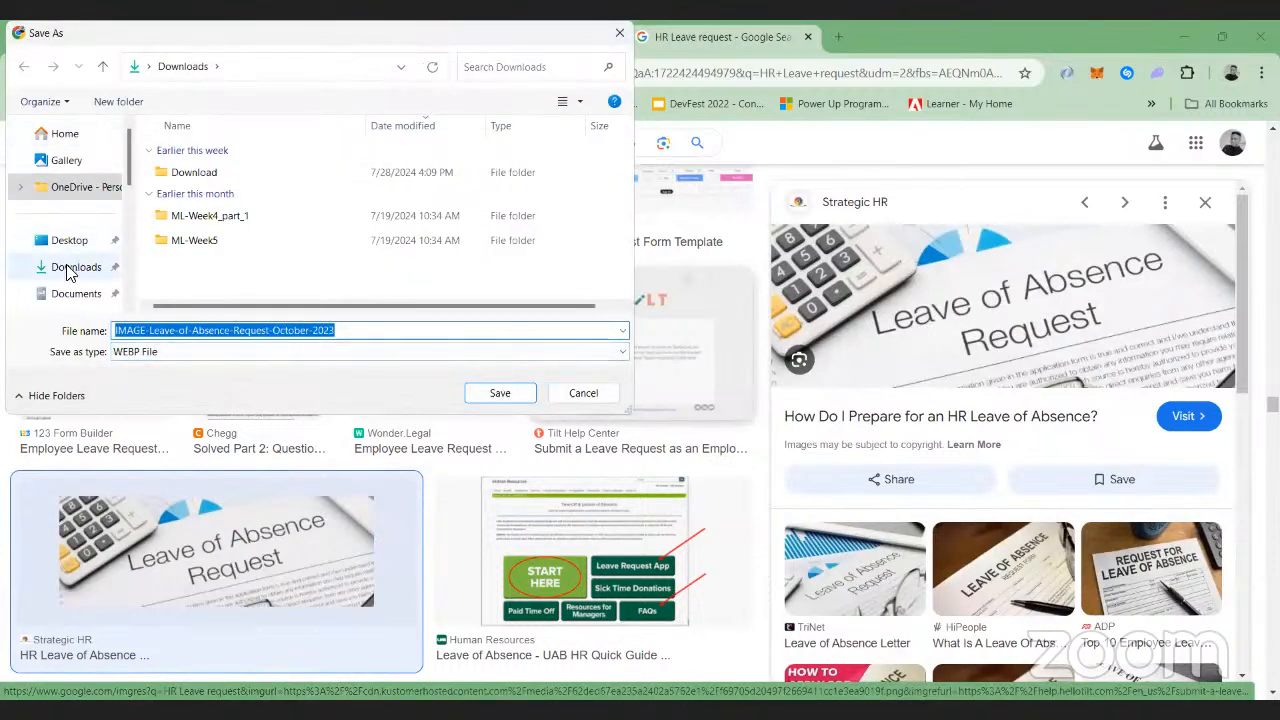
left_click(68, 270)
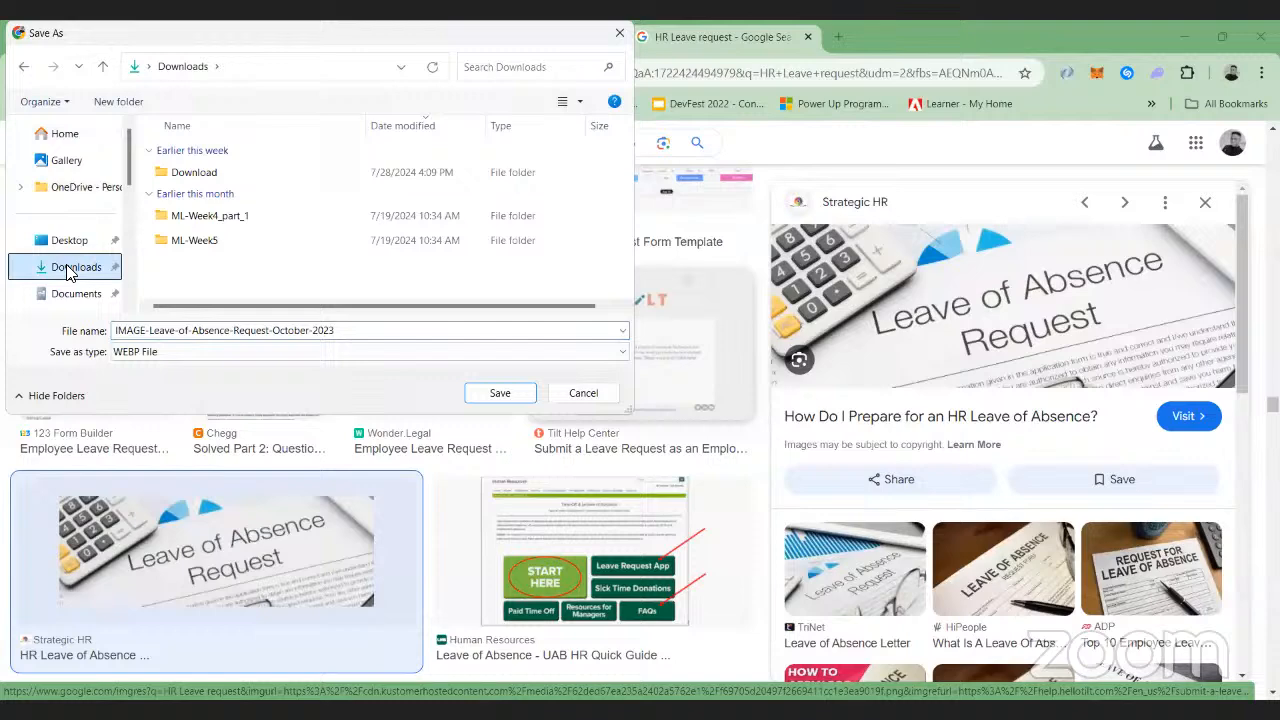
left_click(496, 393)
Switch back to Power Apps Studio and insert a second image control into Container1 on Screen1
left_click(490, 30)
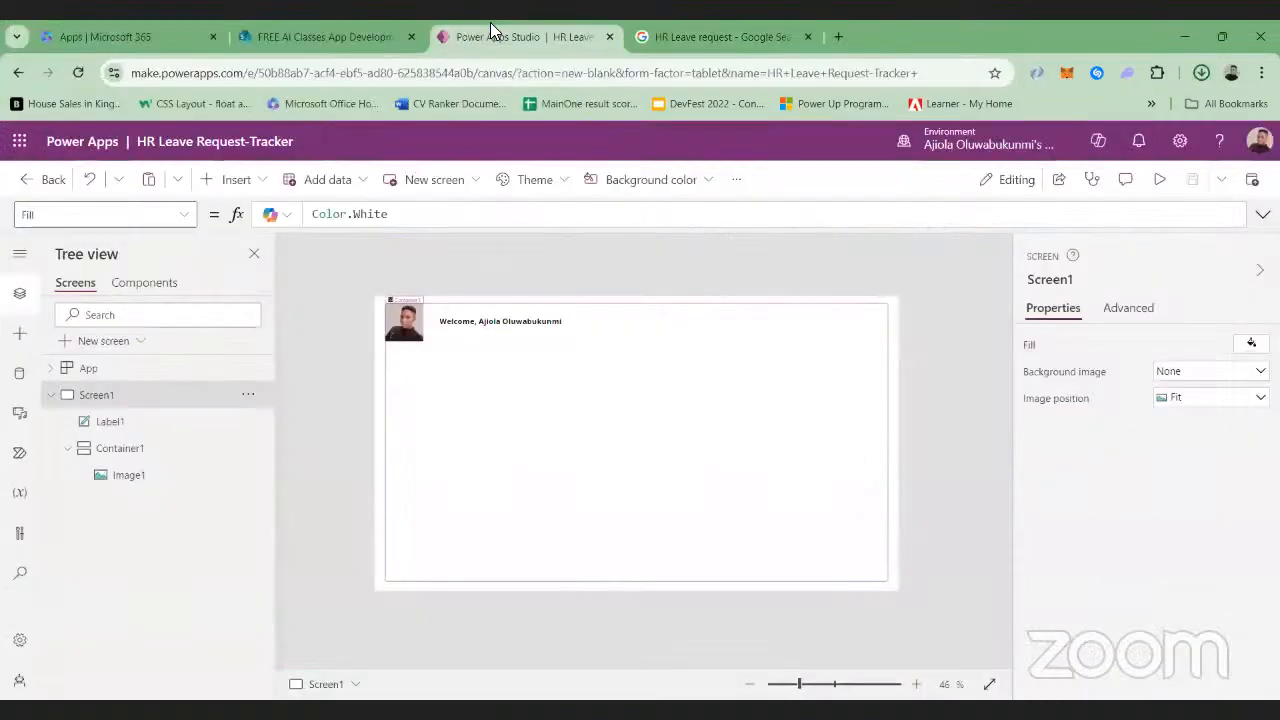
left_click(120, 448)
left_click(236, 179)
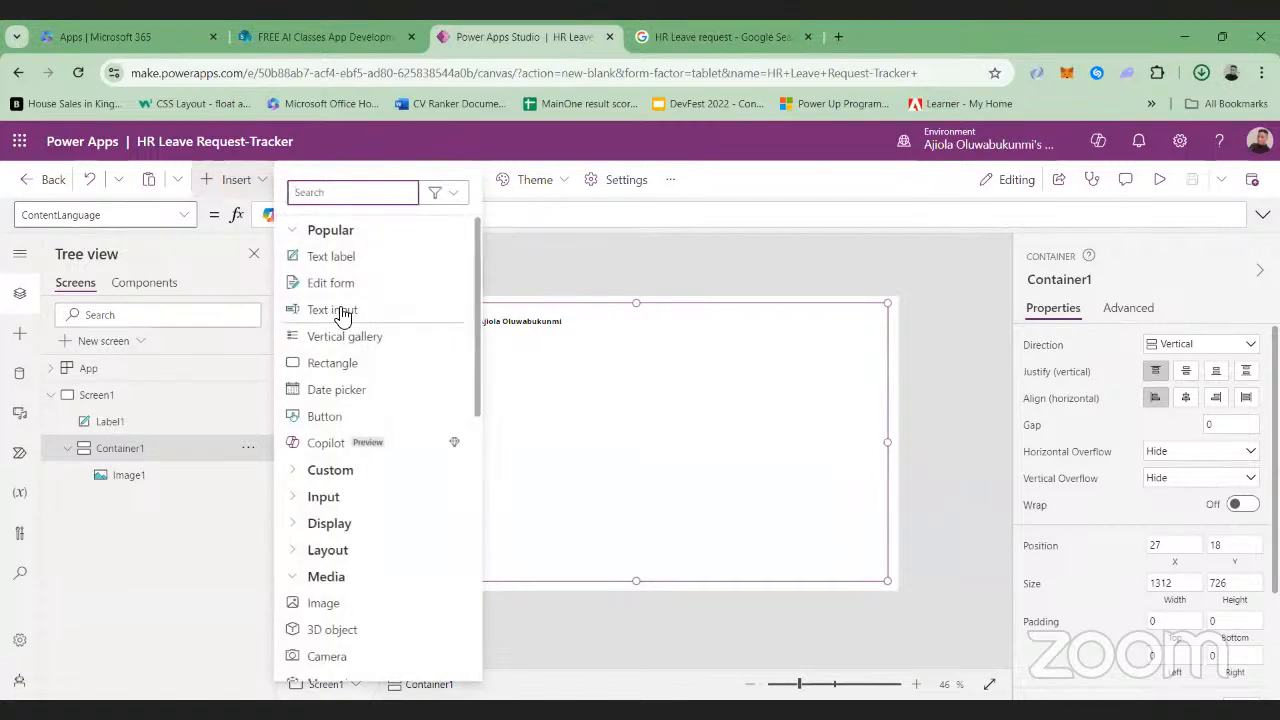
left_click(300, 524)
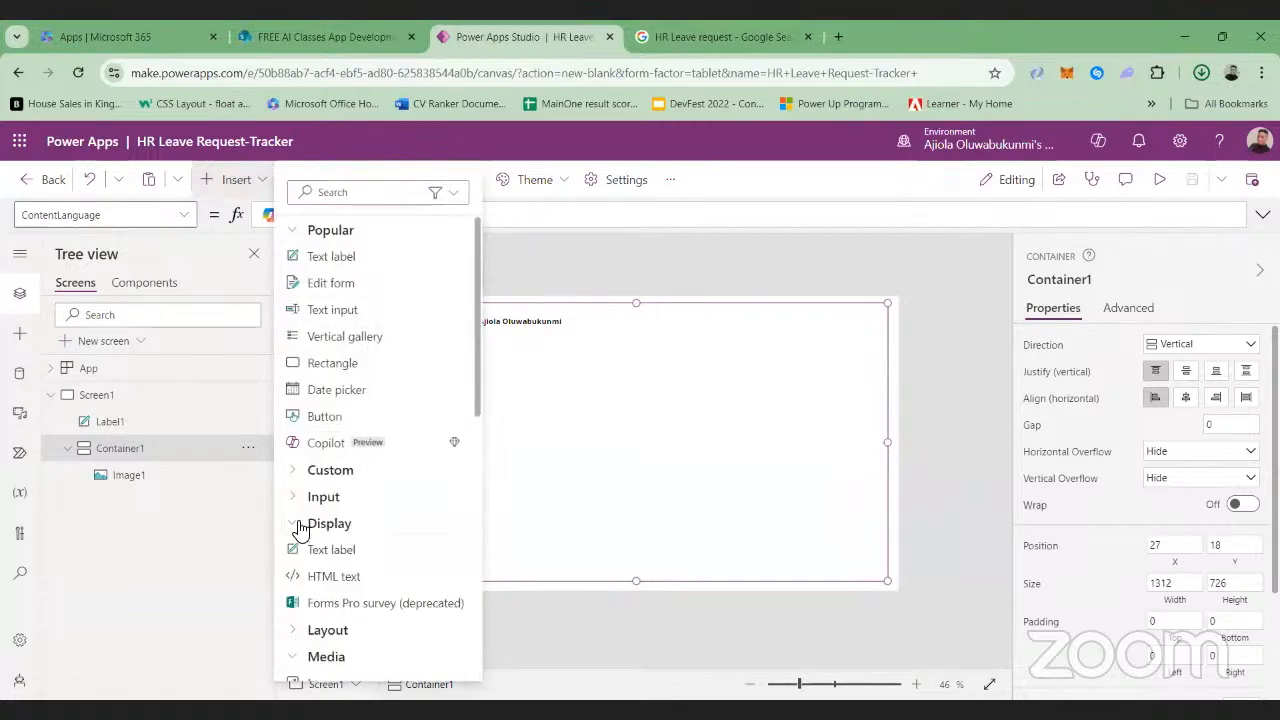
left_click(296, 525)
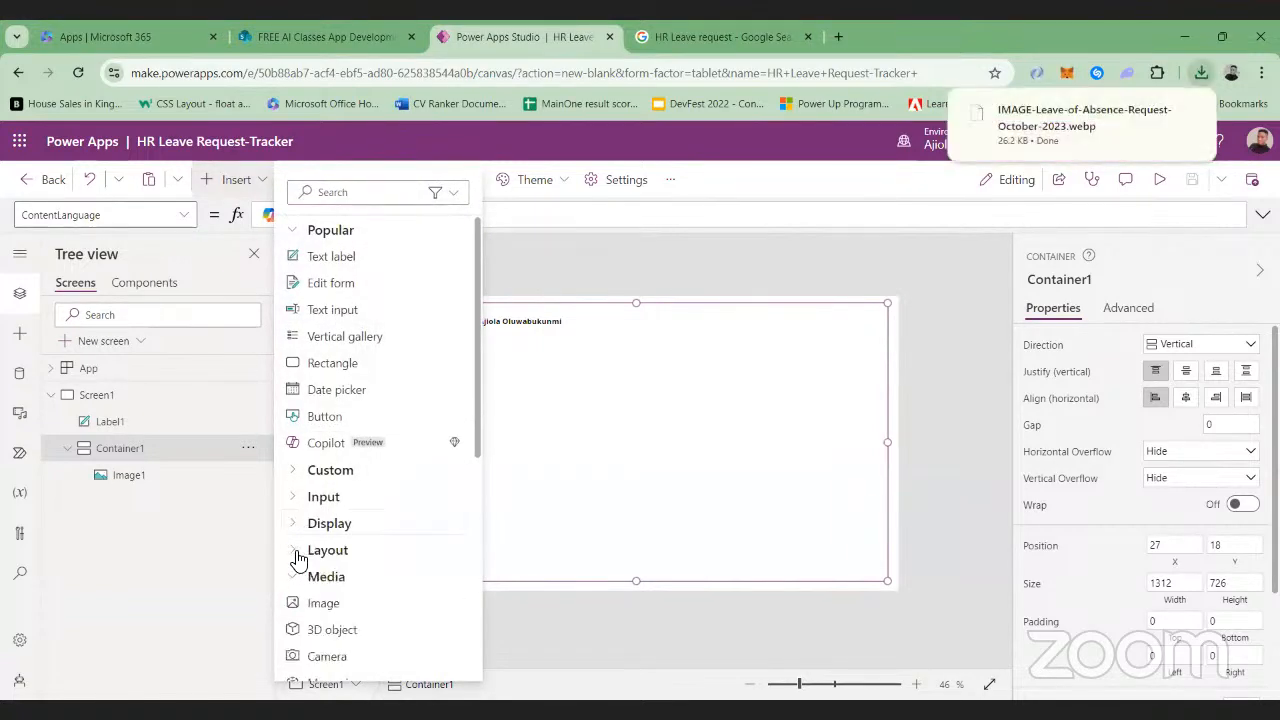
left_click(296, 578)
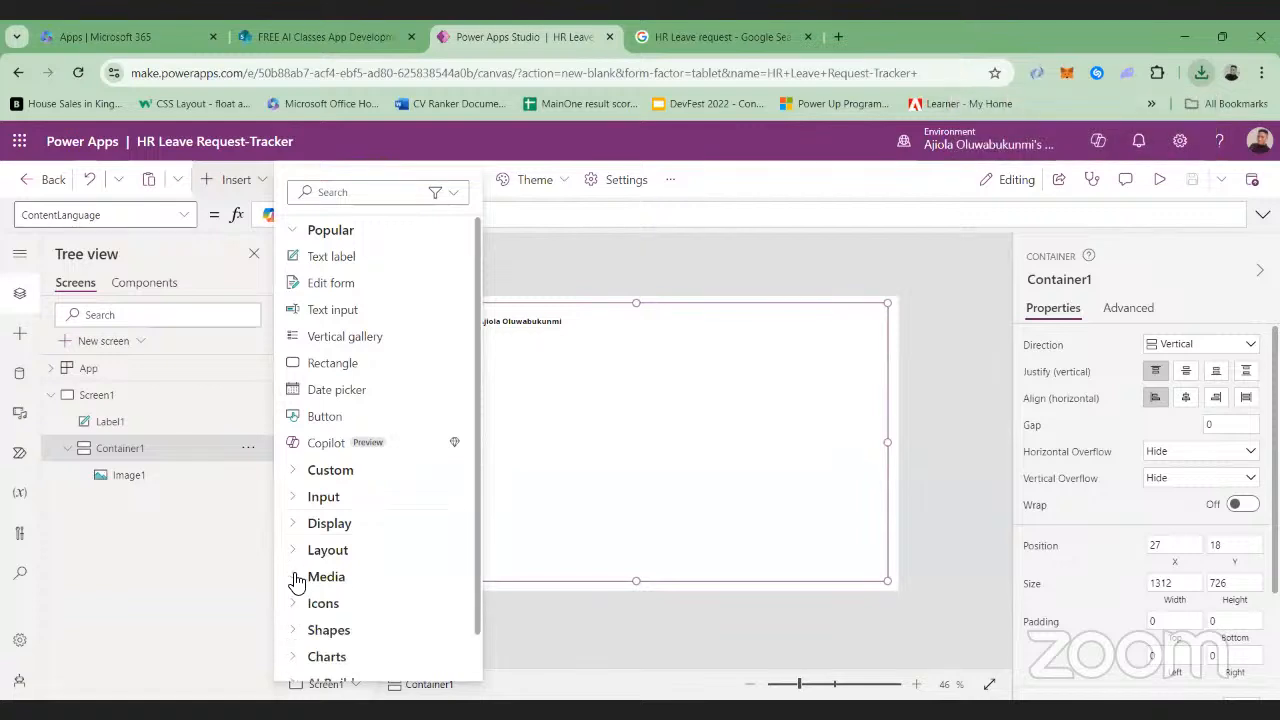
scroll(316, 600, "down", 1)
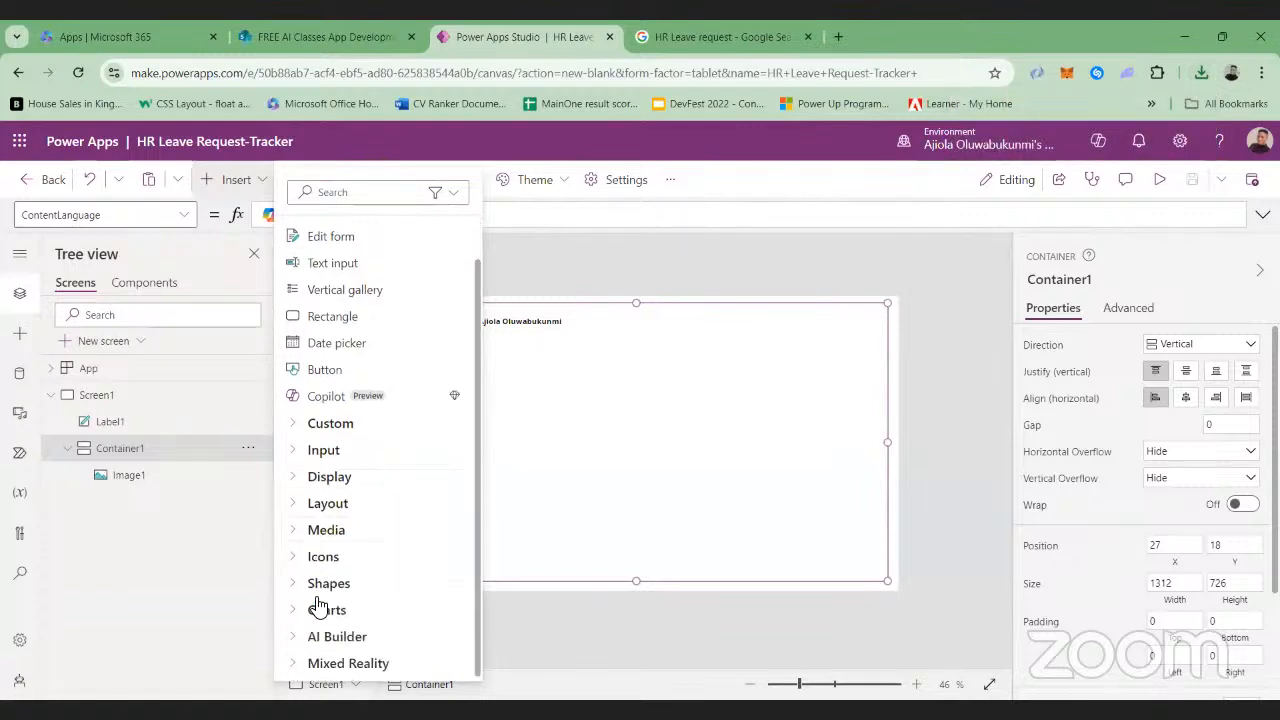
left_click(288, 480)
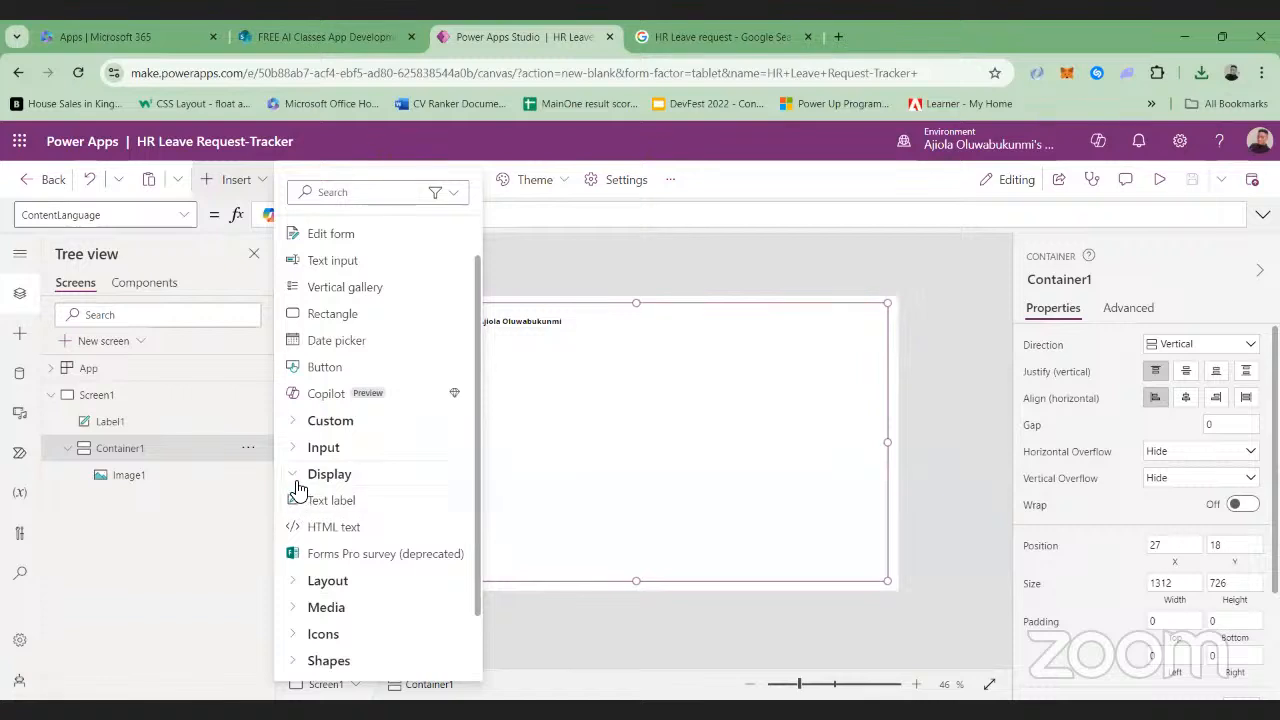
left_click(297, 478)
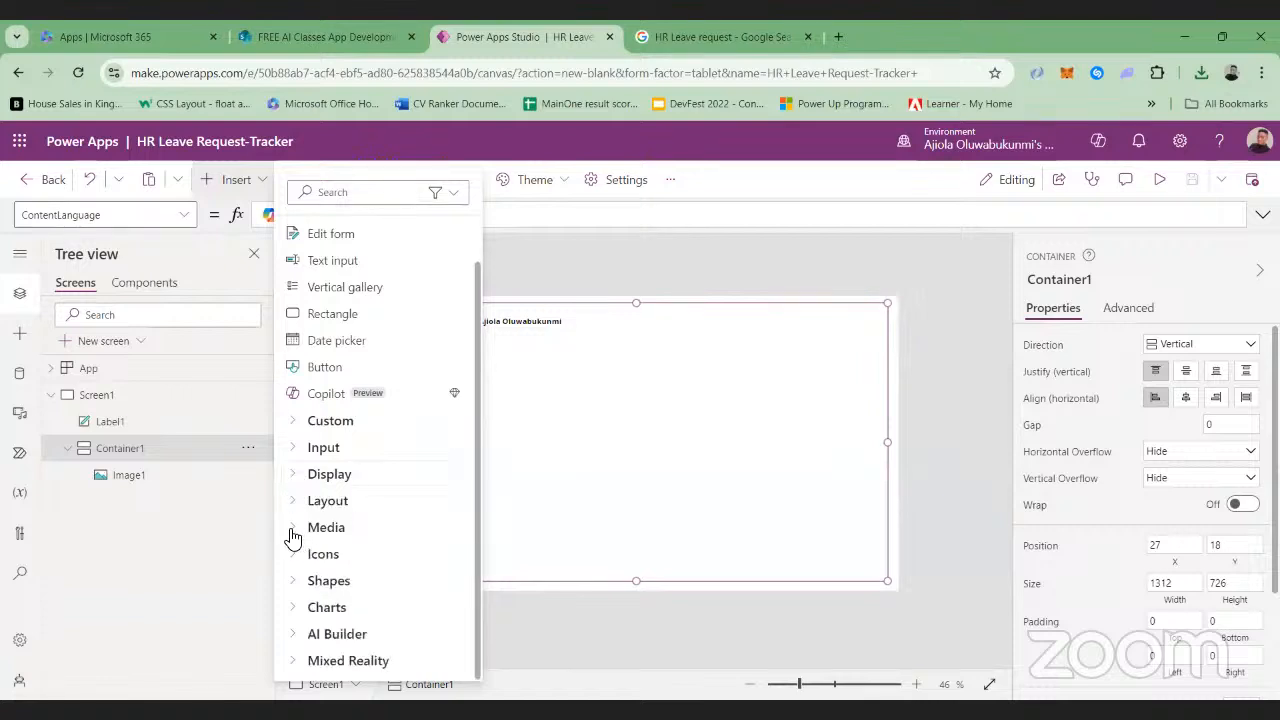
left_click(295, 530)
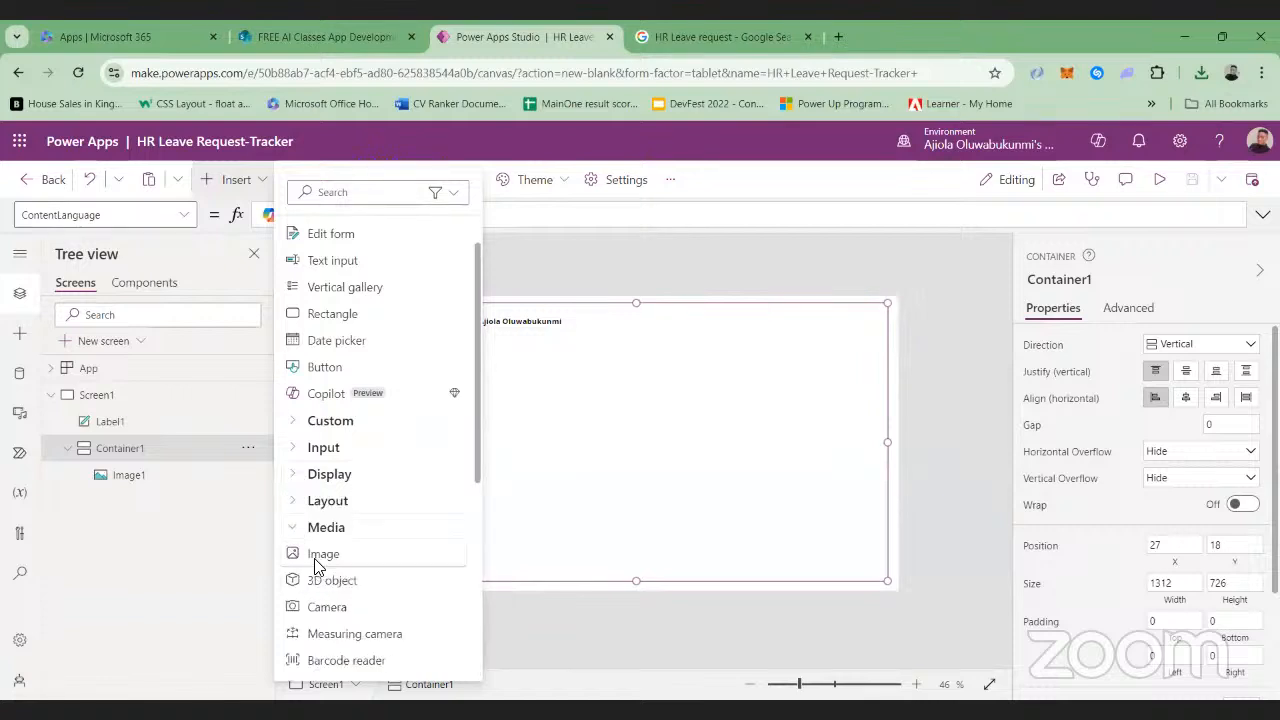
left_click(305, 558)
mouse_move(420, 382)
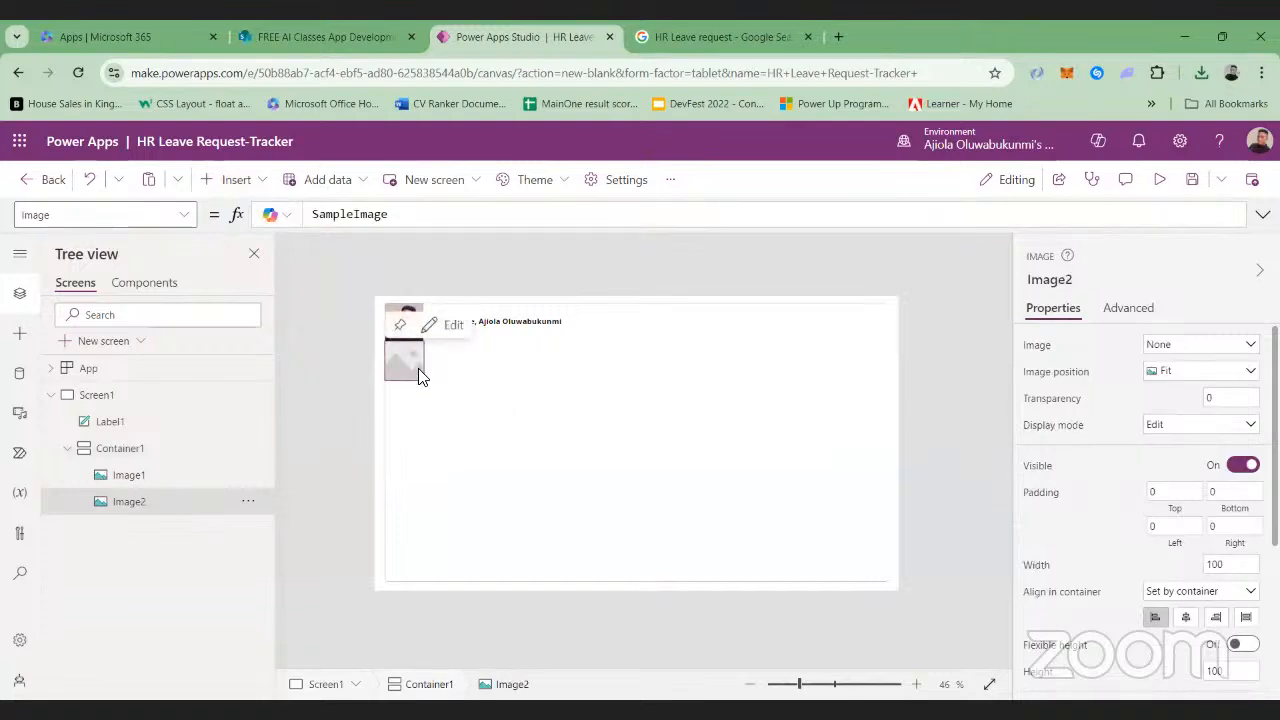
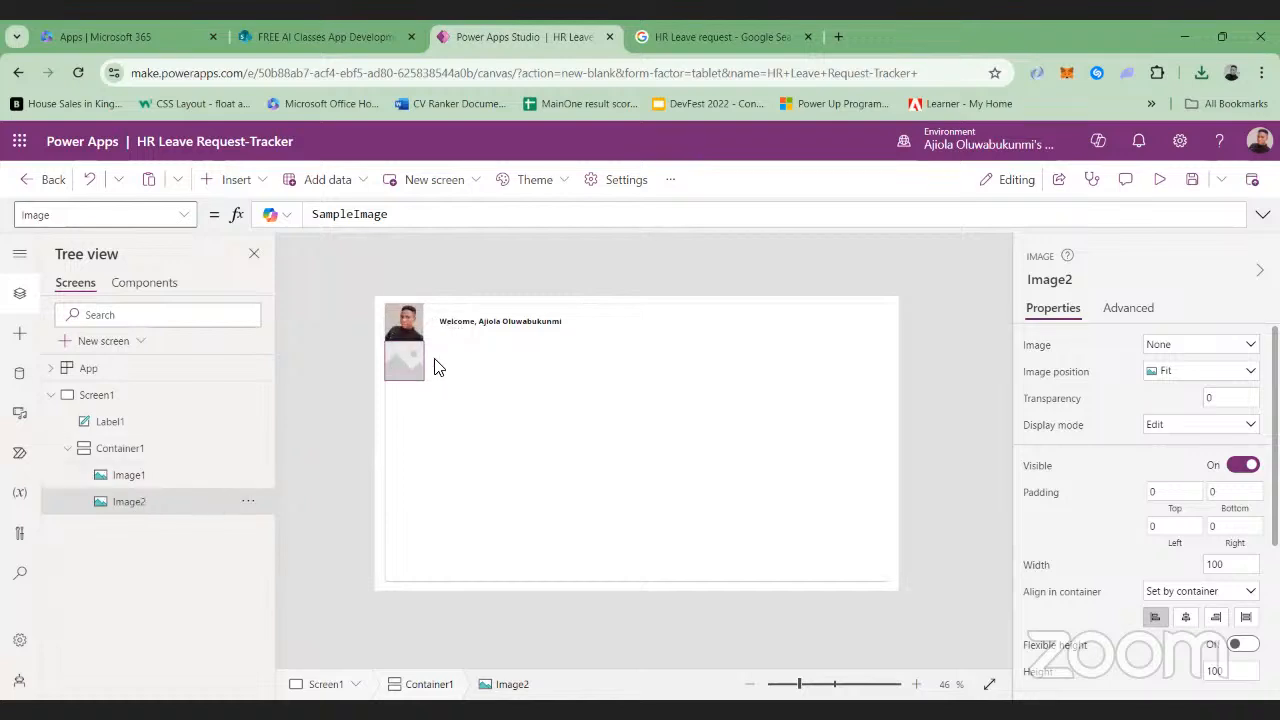
left_click(400, 370)
left_click(430, 328)
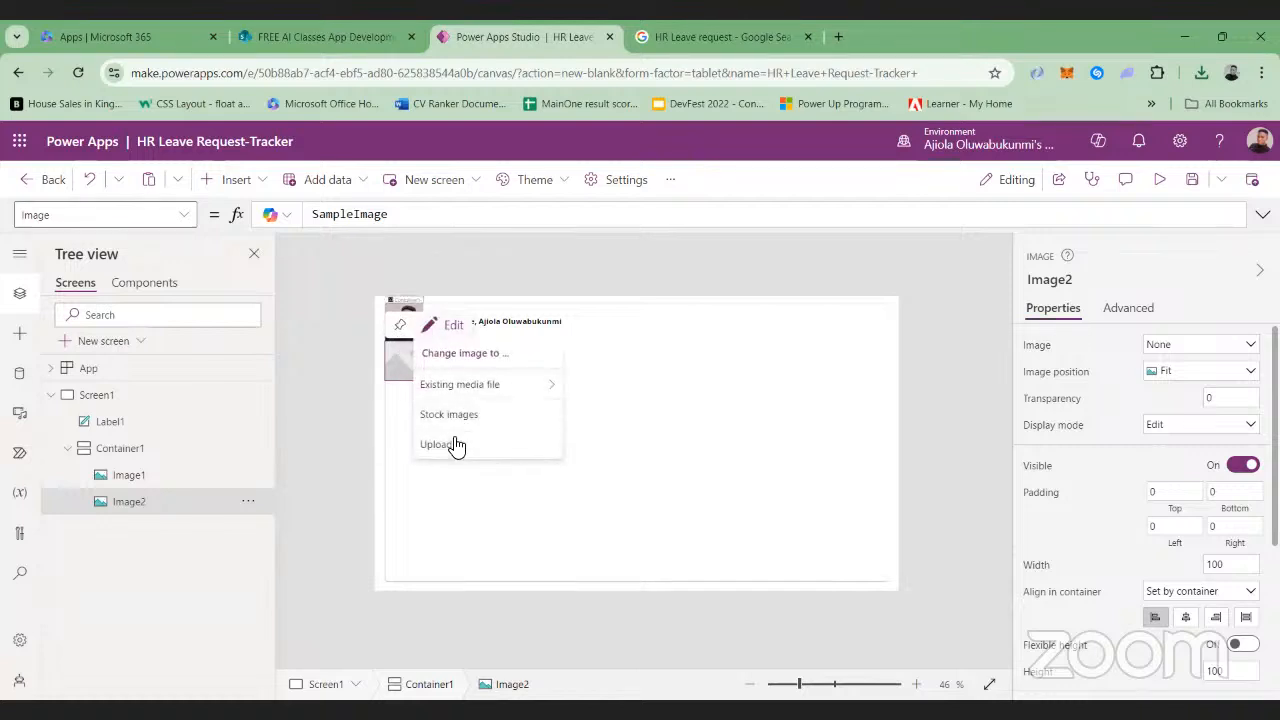
left_click(394, 348)
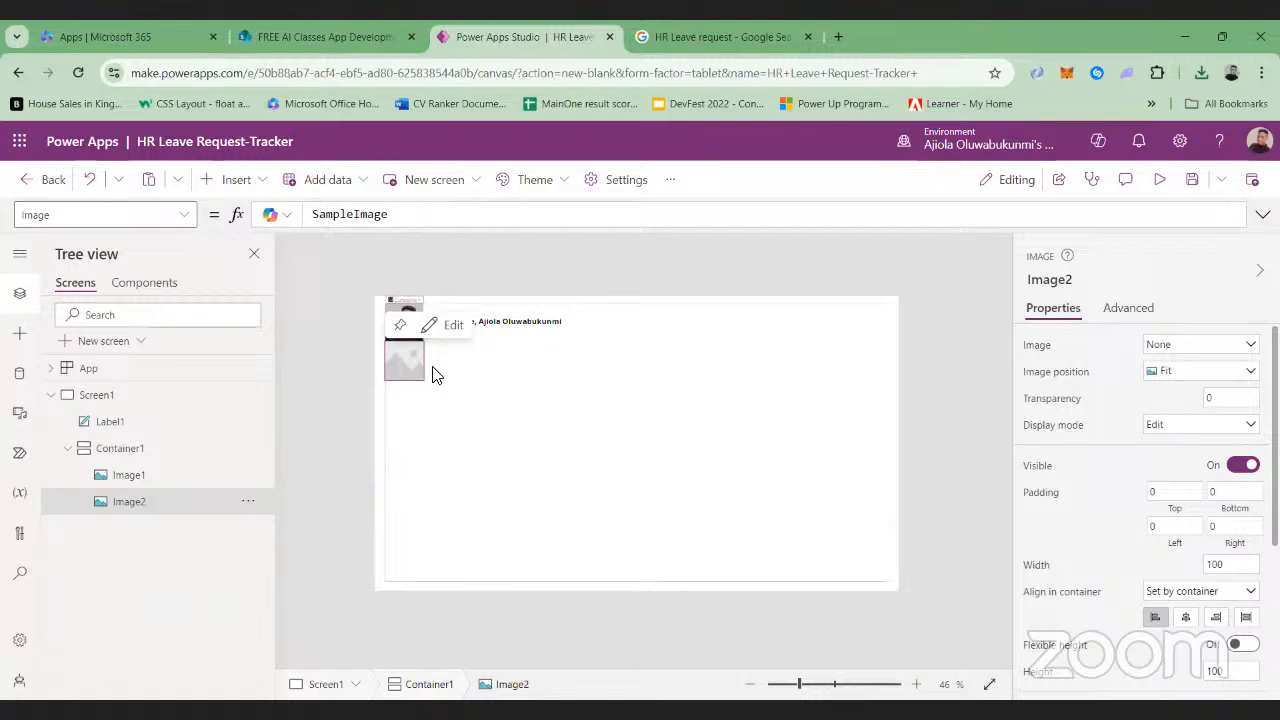
Shrink Container1 on Screen1 by lowering its upper edge below the welcome label
left_click(628, 307)
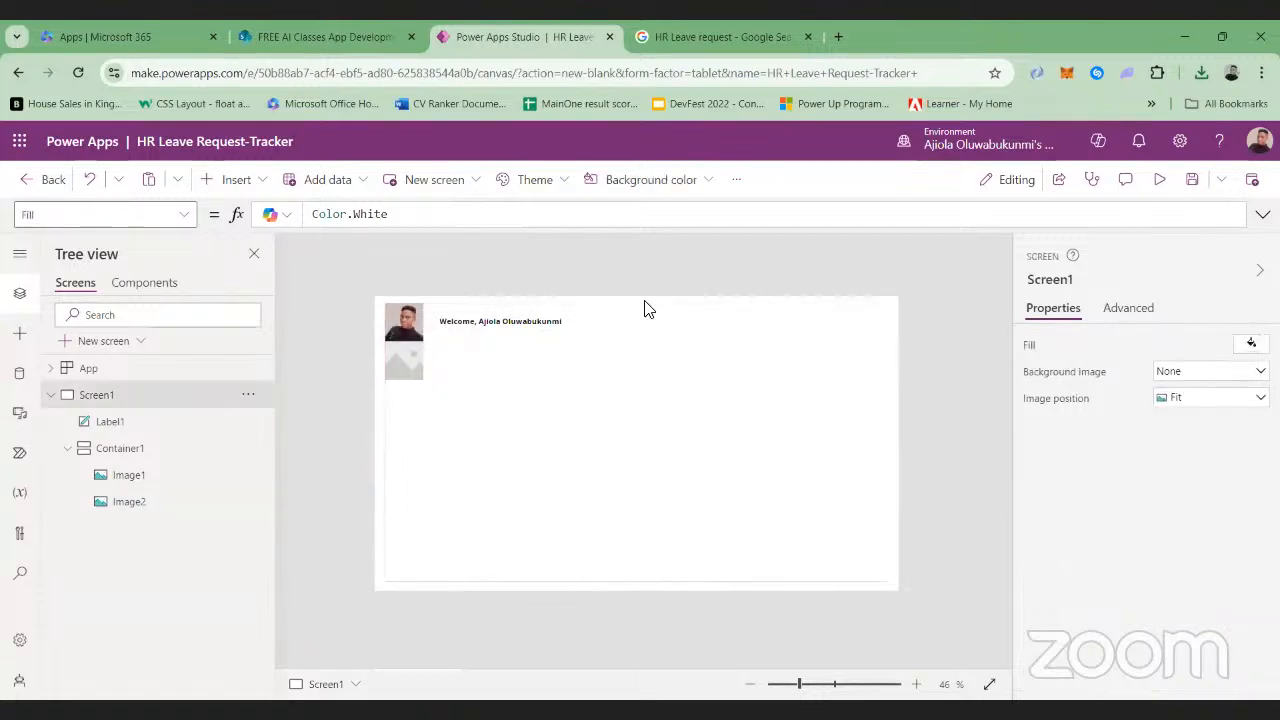
left_click(622, 311)
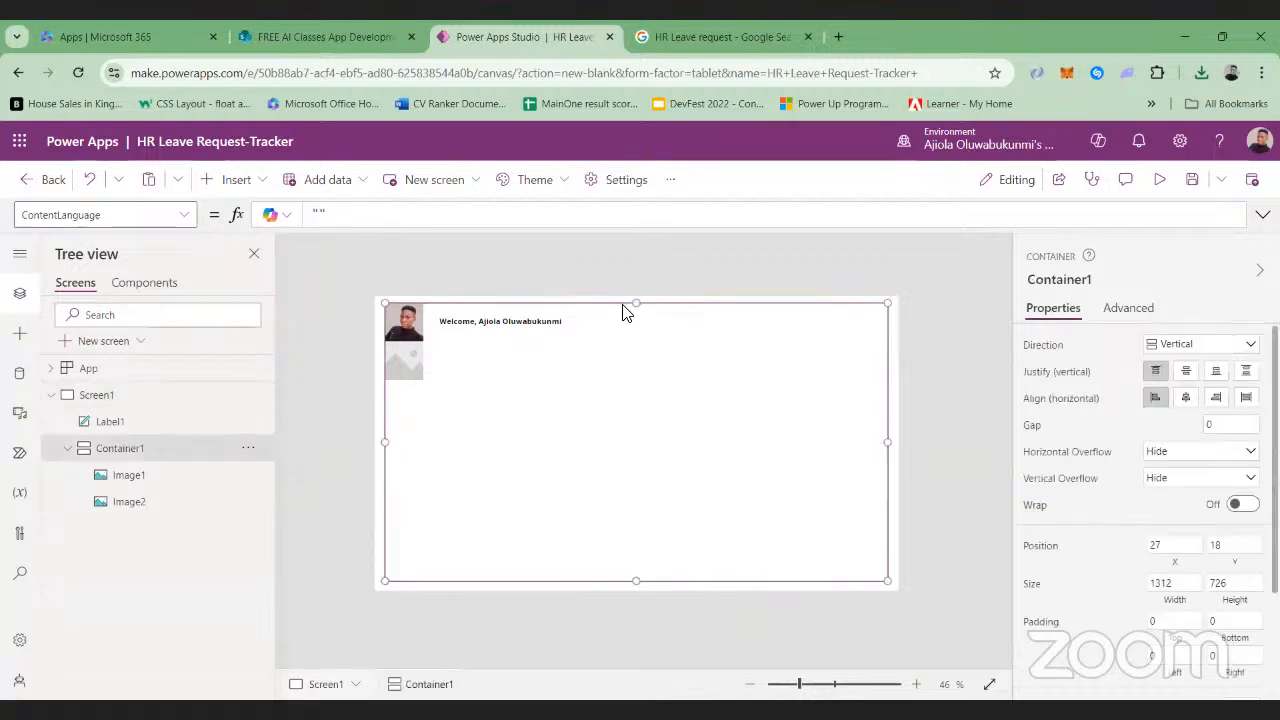
left_click_drag(642, 334, 648, 388)
left_click(404, 452)
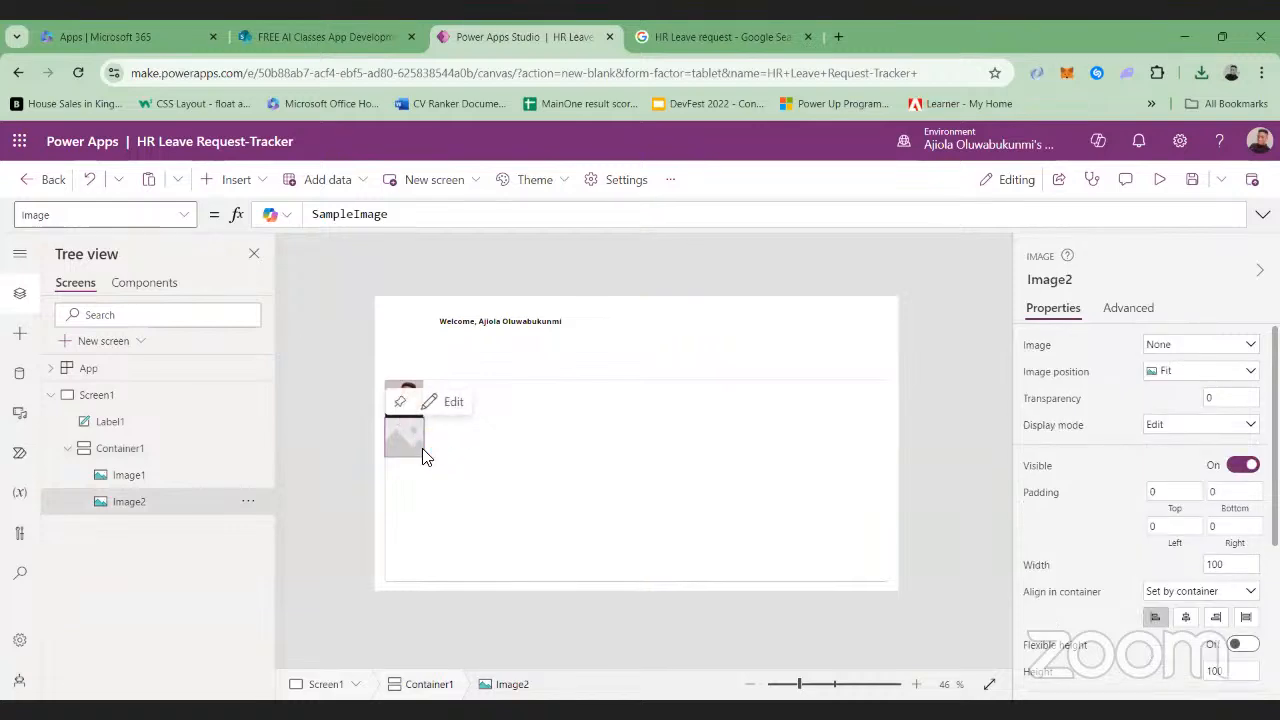
Delete Container1 together with its two image controls from Screen1
left_click(706, 386)
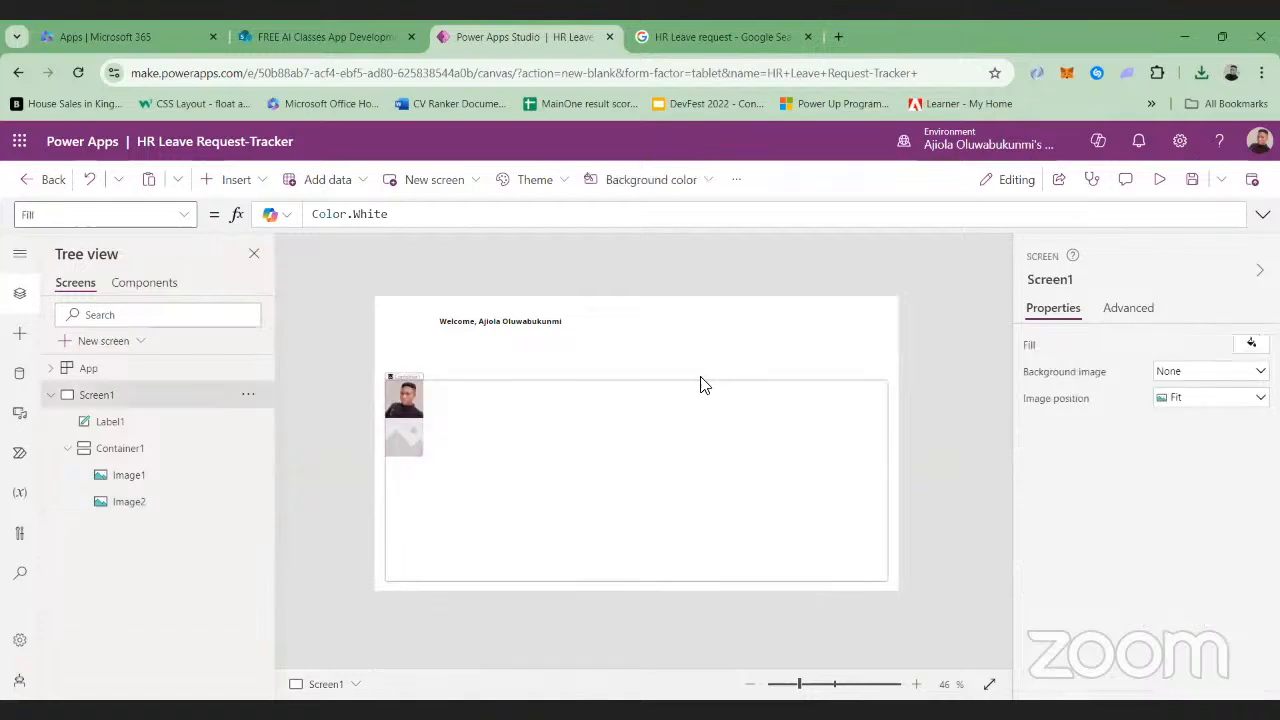
left_click(692, 377)
key("Delete")
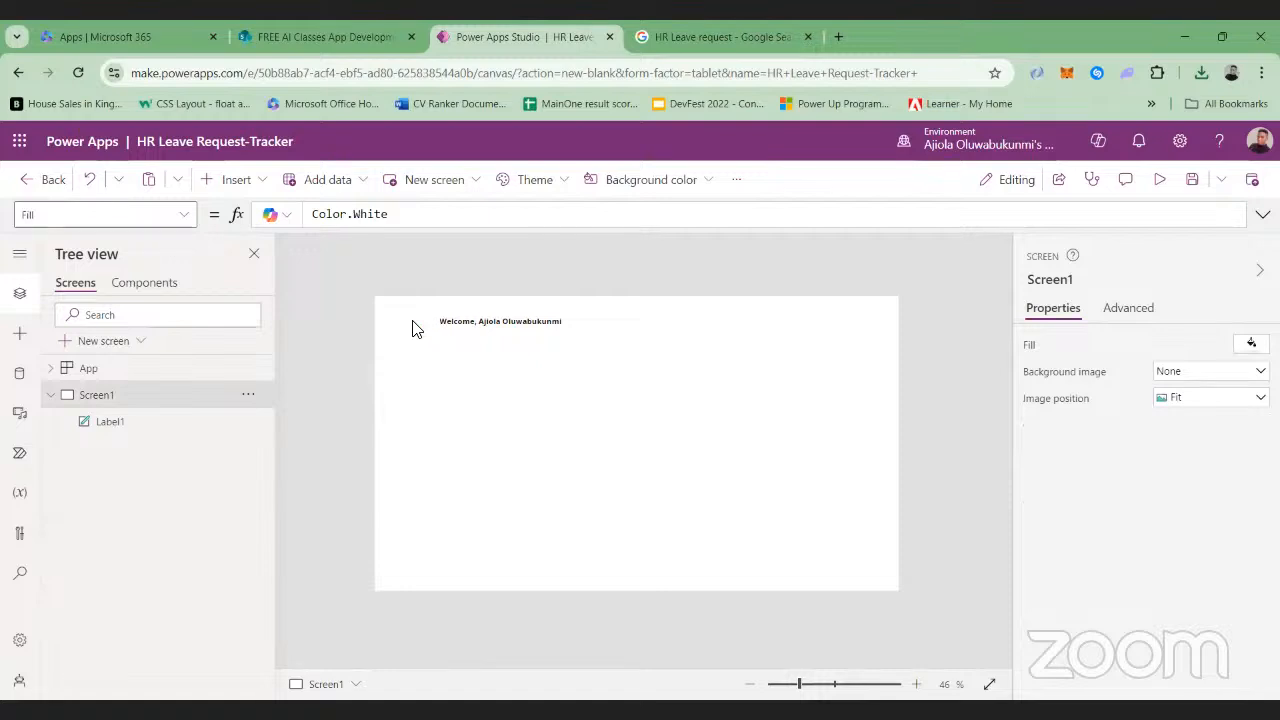
Insert a new image control directly on Screen1, outside any container
left_click(238, 179)
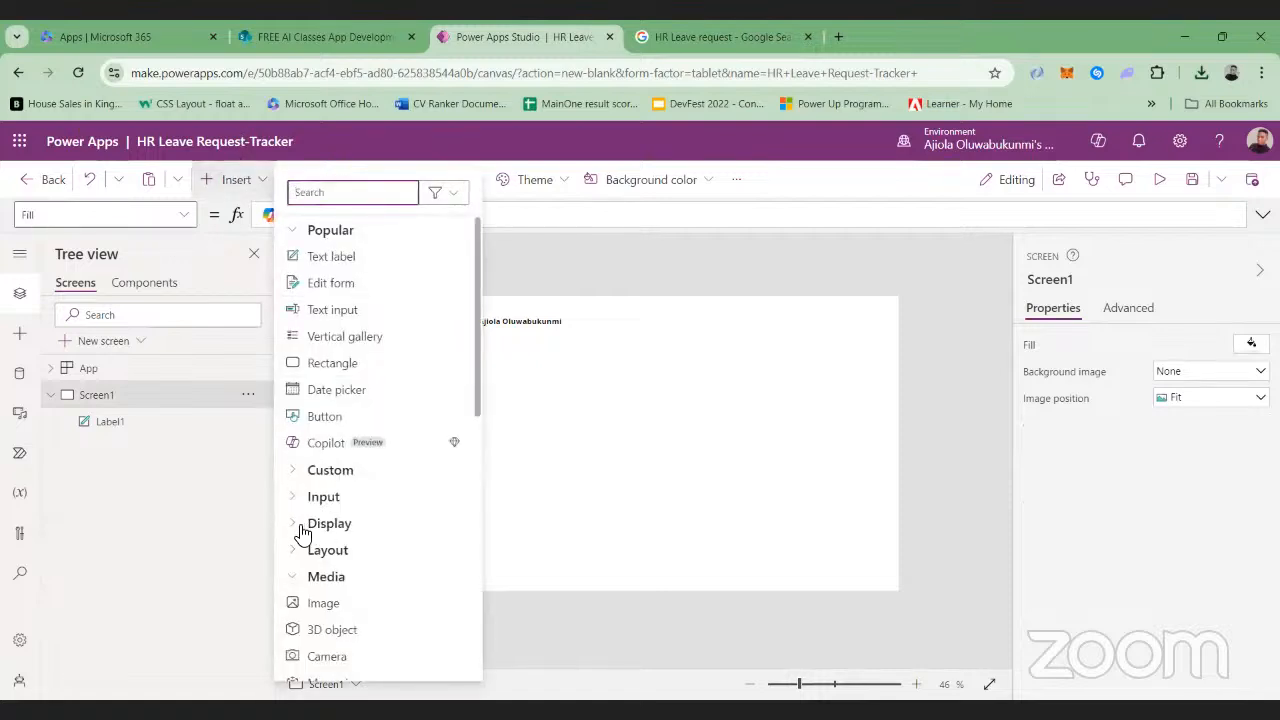
left_click(296, 604)
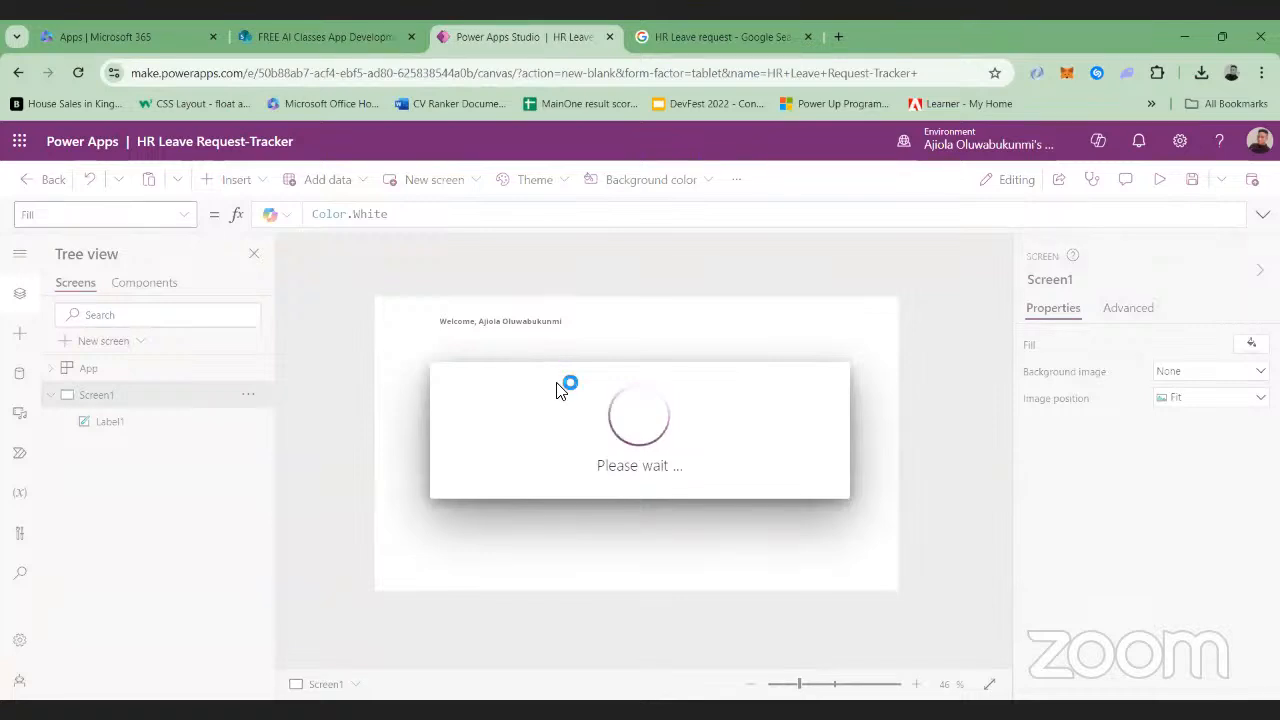
mouse_move(421, 328)
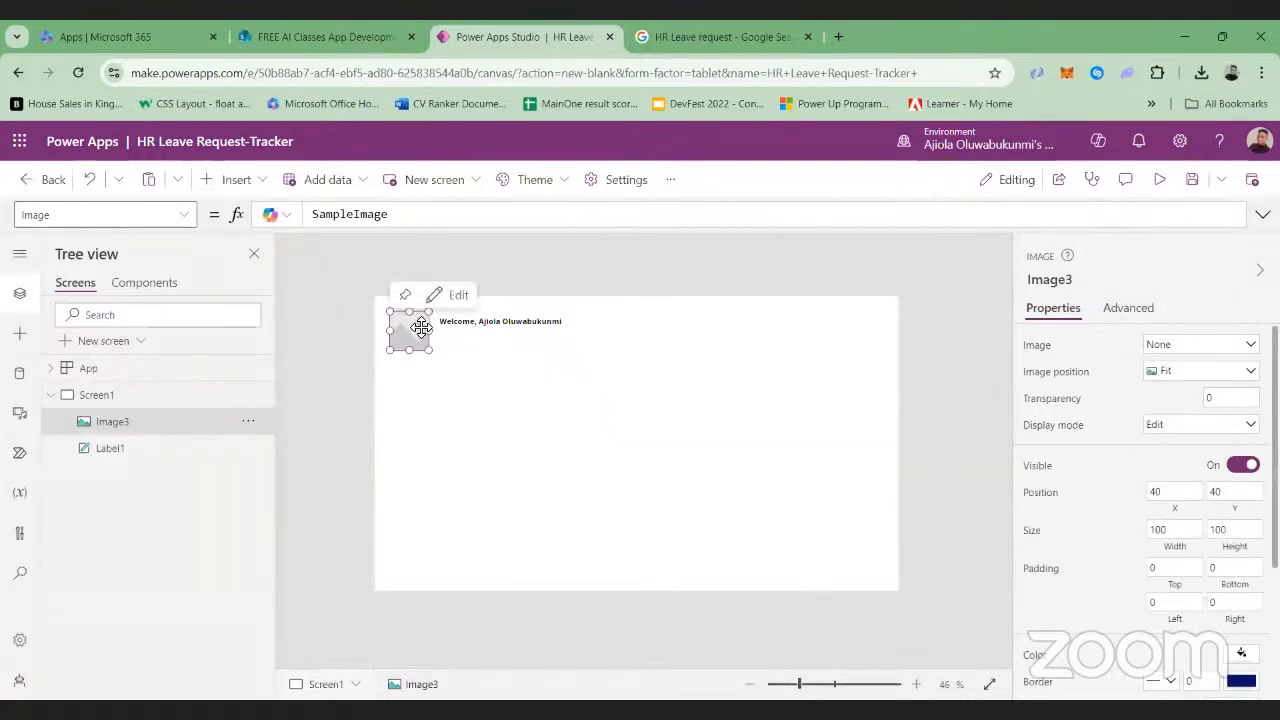
Replace the new image control's Image formula with User().Image to use the signed-in user's profile picture
left_click(418, 218)
key("BackSpace")
key("BackSpace")
key("BackSpace")
key("BackSpace")
key("BackSpace")
key("BackSpace")
key("BackSpace")
key("BackSpace")
key("BackSpace")
key("BackSpace")
key("BackSpace")
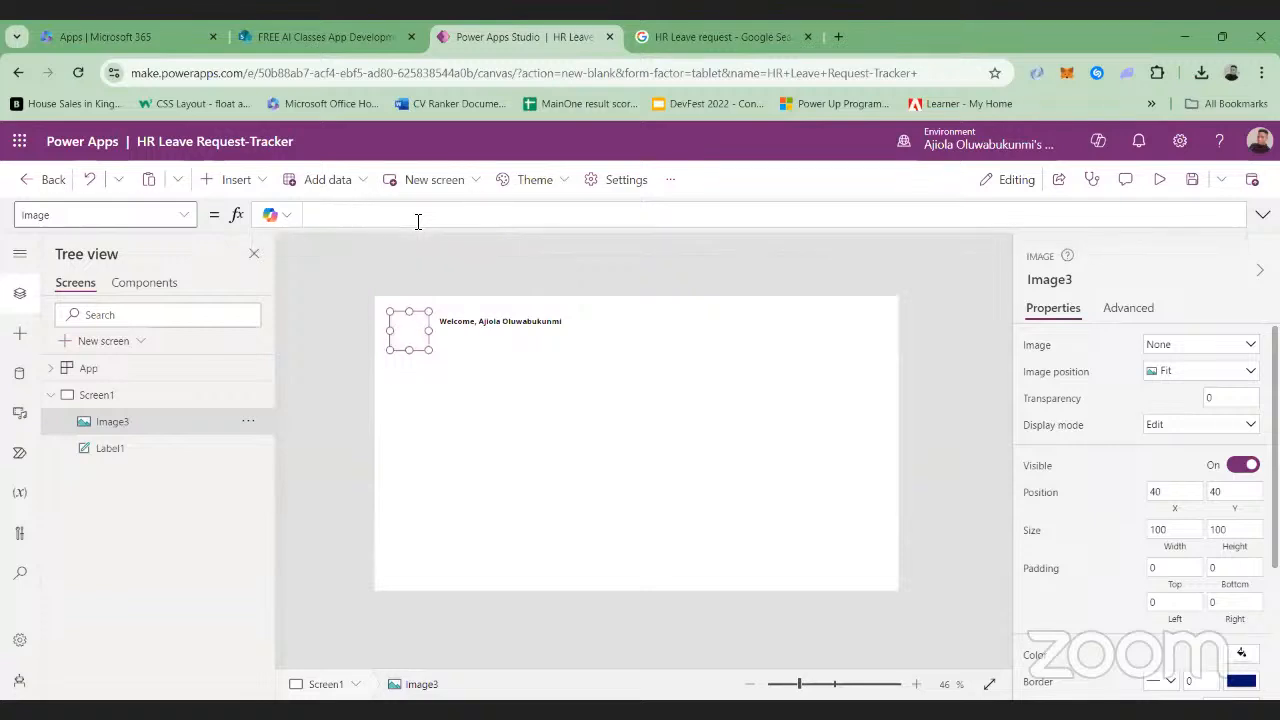
type("User().Ima")
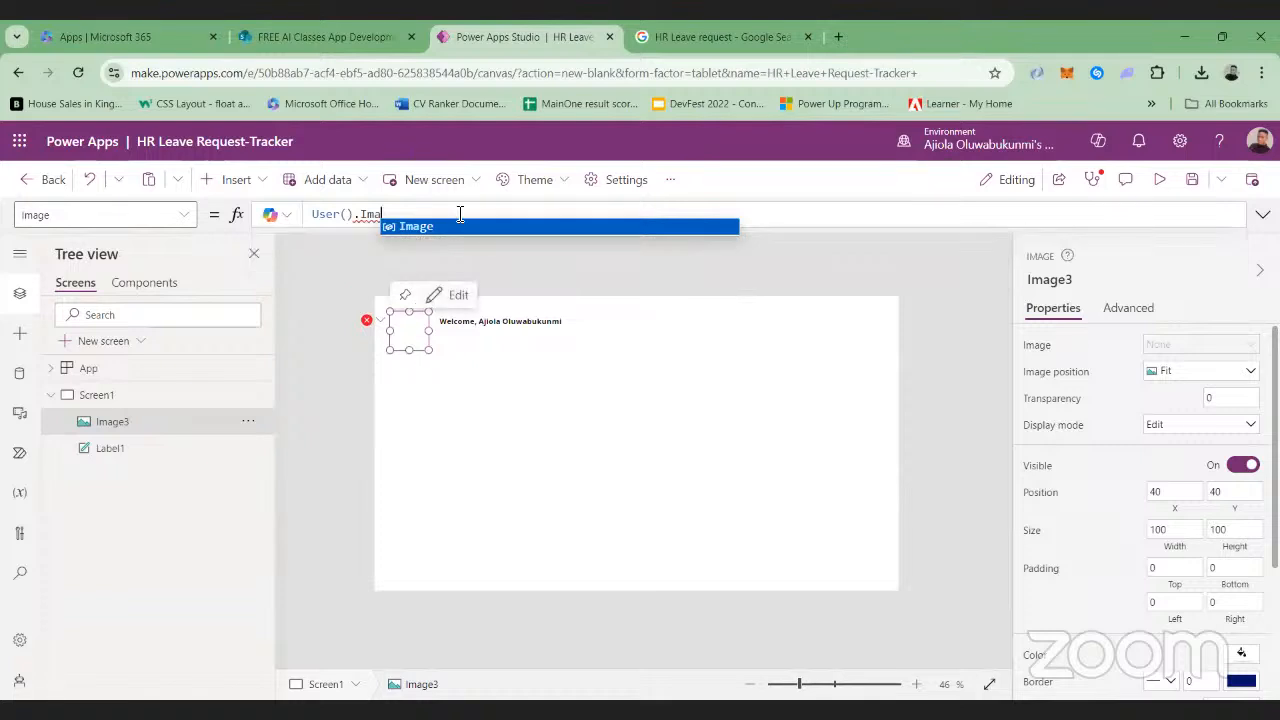
left_click(445, 226)
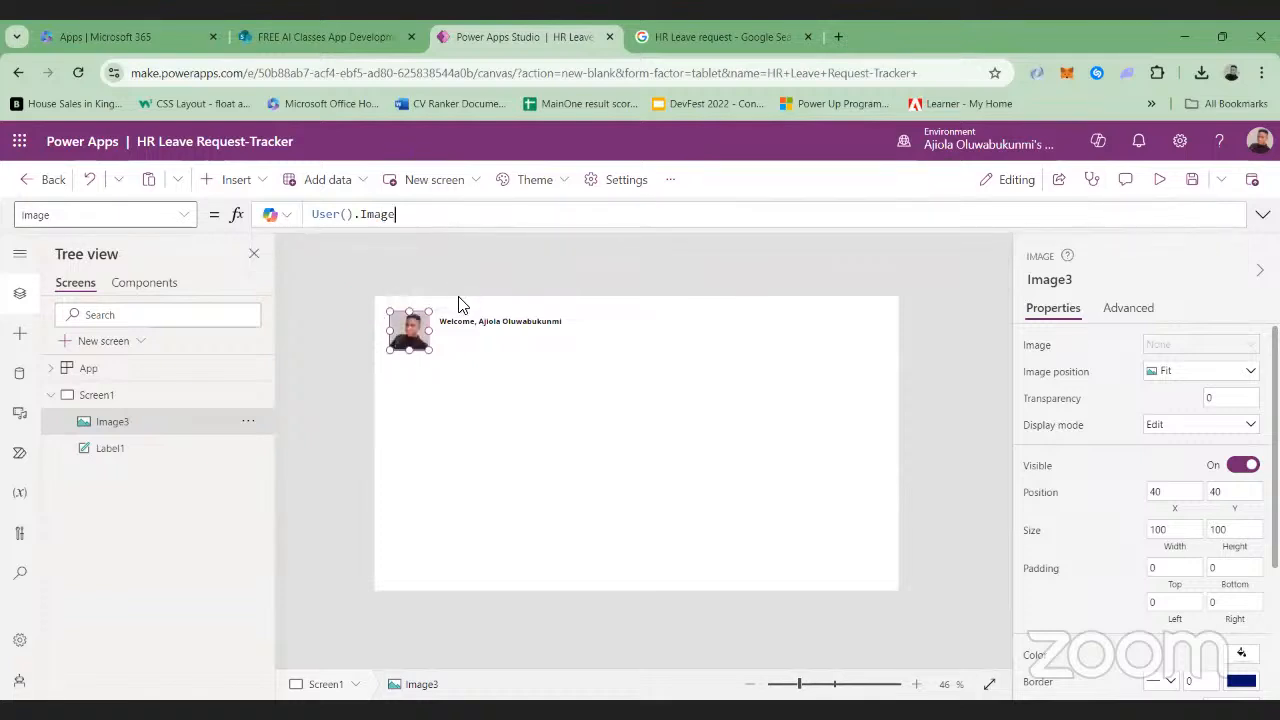
Move the profile picture to Screen1's upper-right corner and place the welcome label immediately to its left
left_click(494, 325)
left_click_drag(491, 320, 754, 323)
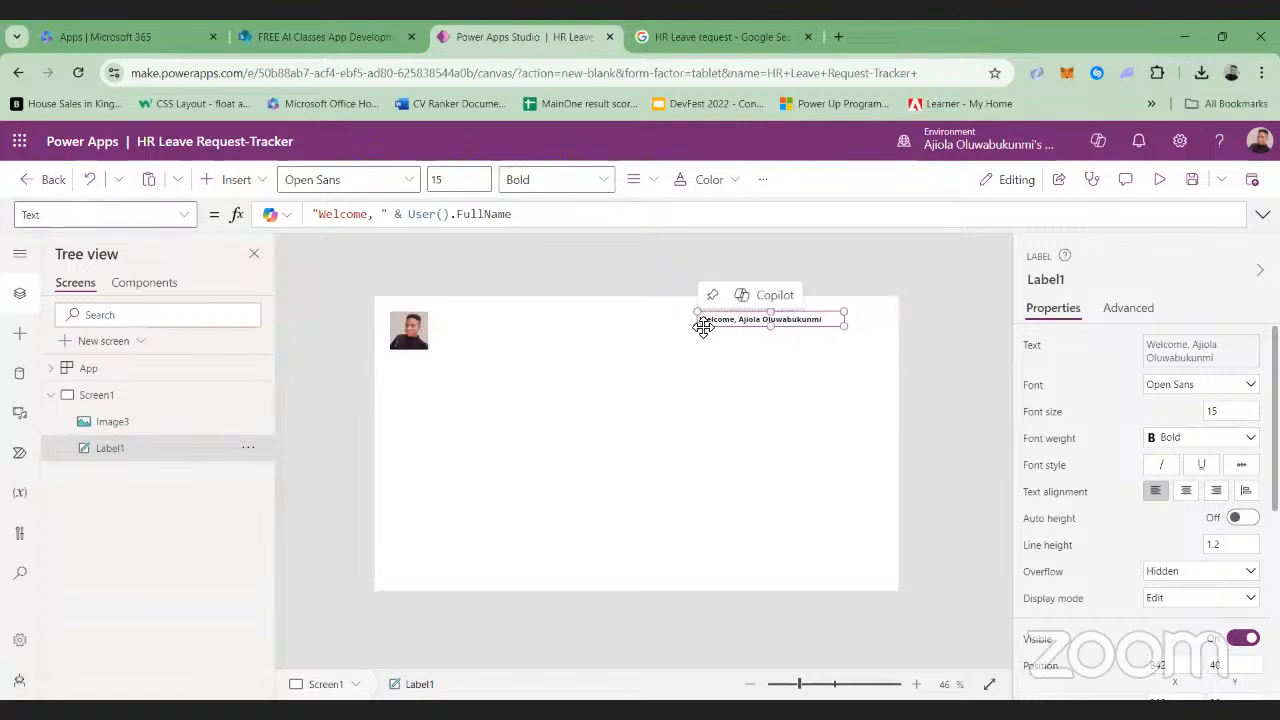
left_click(403, 328)
left_click_drag(405, 331, 872, 325)
left_click(772, 318)
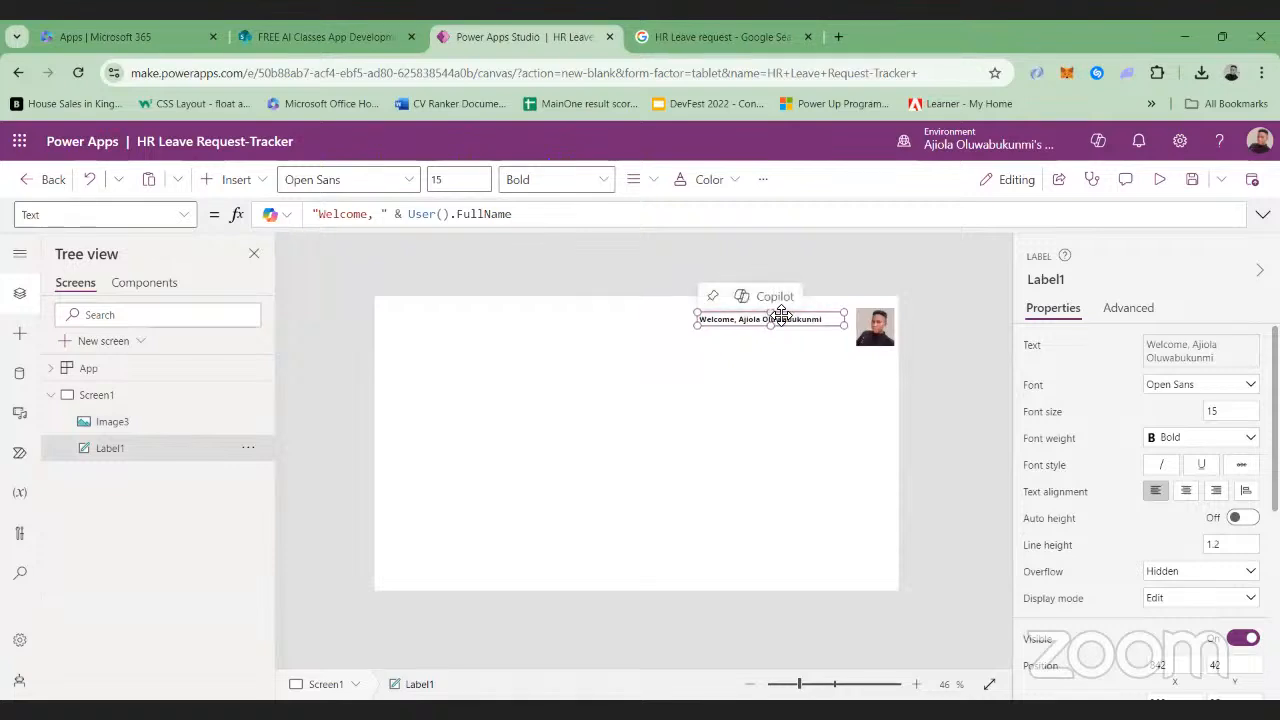
left_click_drag(767, 322, 767, 330)
left_click_drag(763, 318, 773, 317)
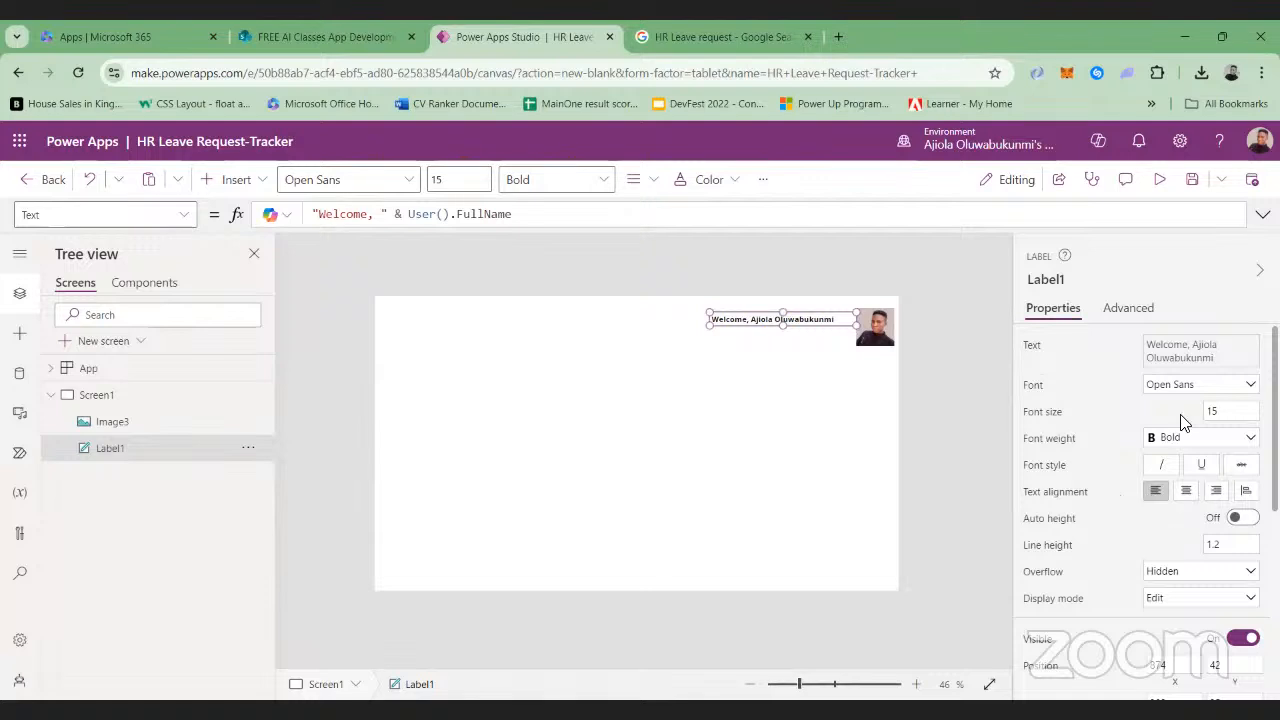
Right-align the text of the welcome label
left_click(1183, 492)
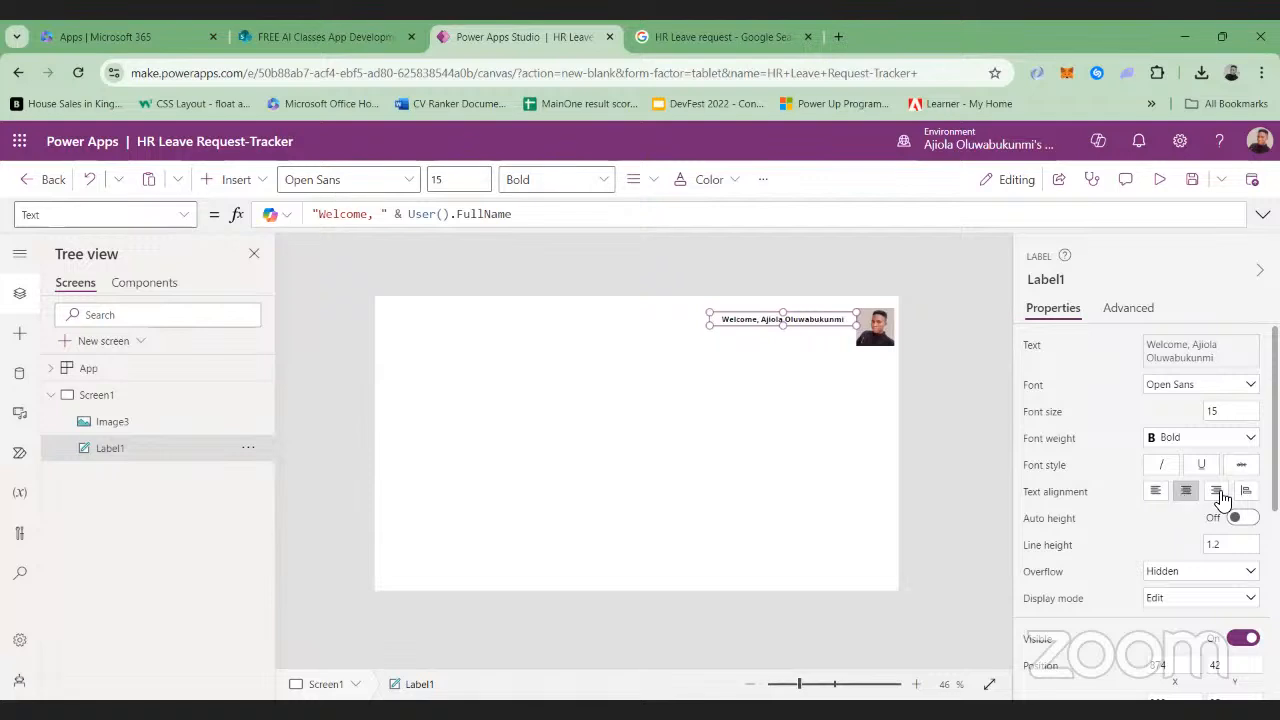
left_click(1219, 494)
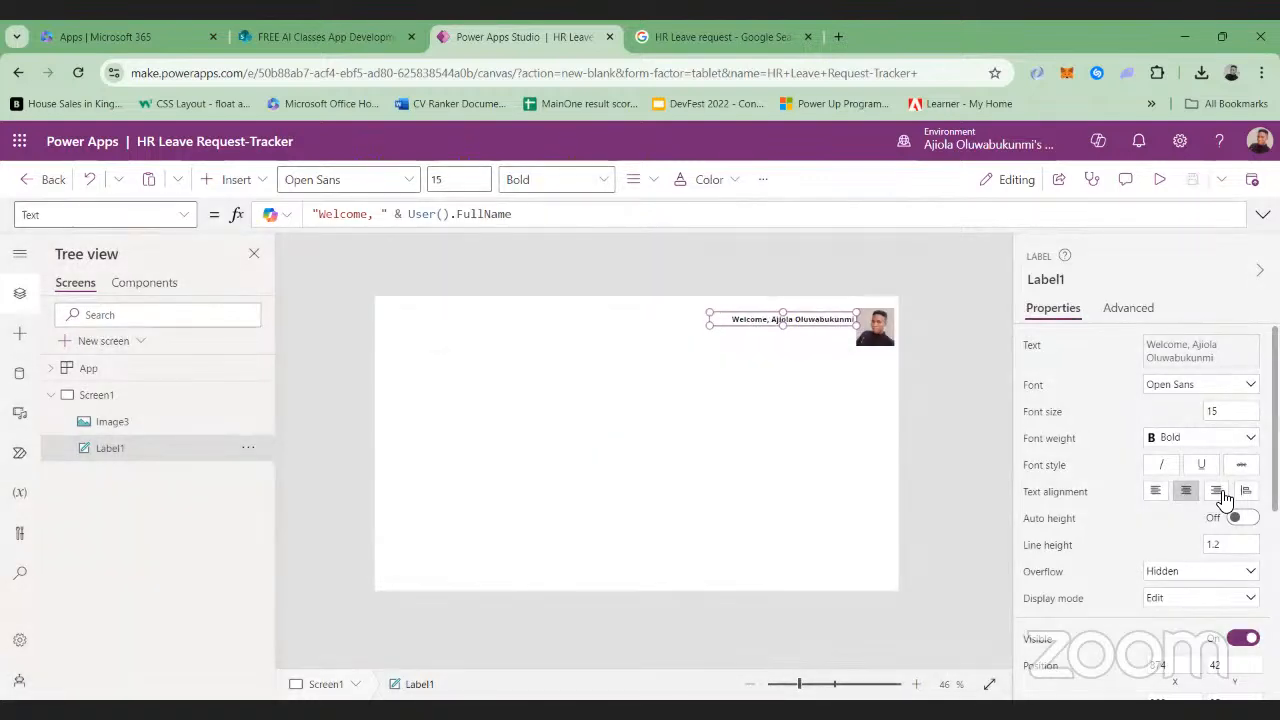
left_click(956, 432)
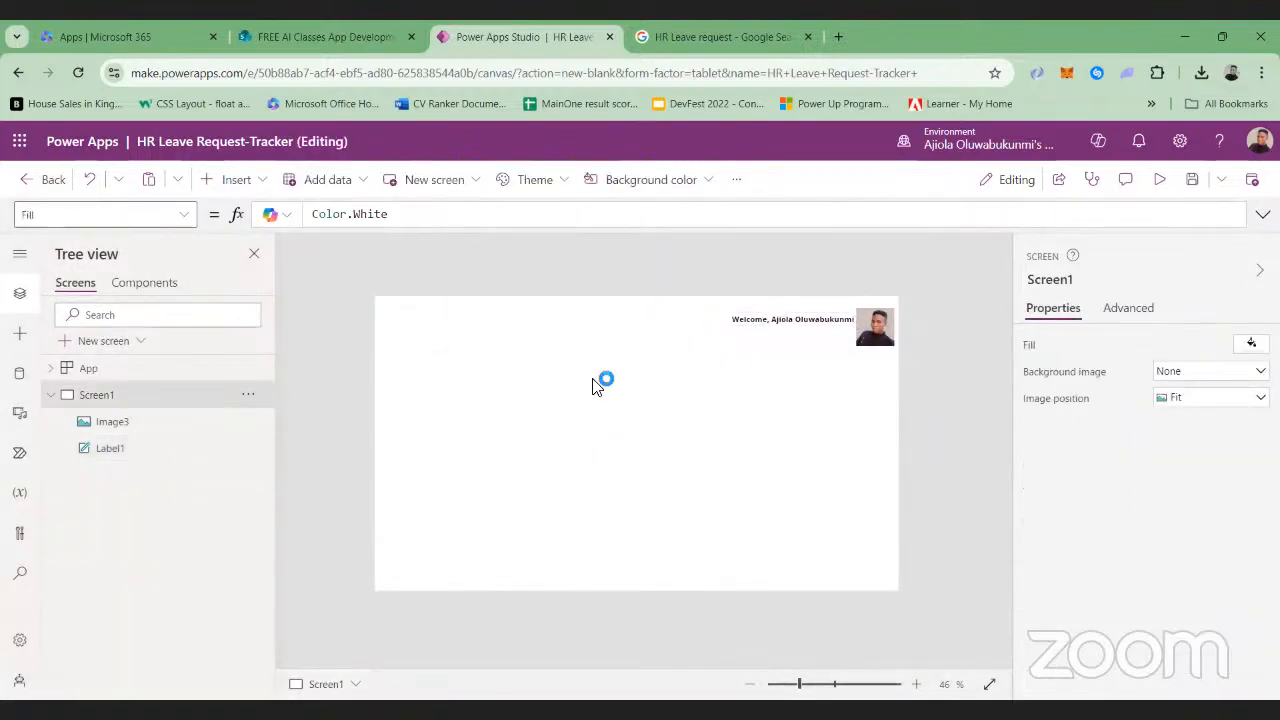
Insert another image control on Screen1, enlarge it to about 786 × 504 and place it near X 12, Y 150
left_click(240, 180)
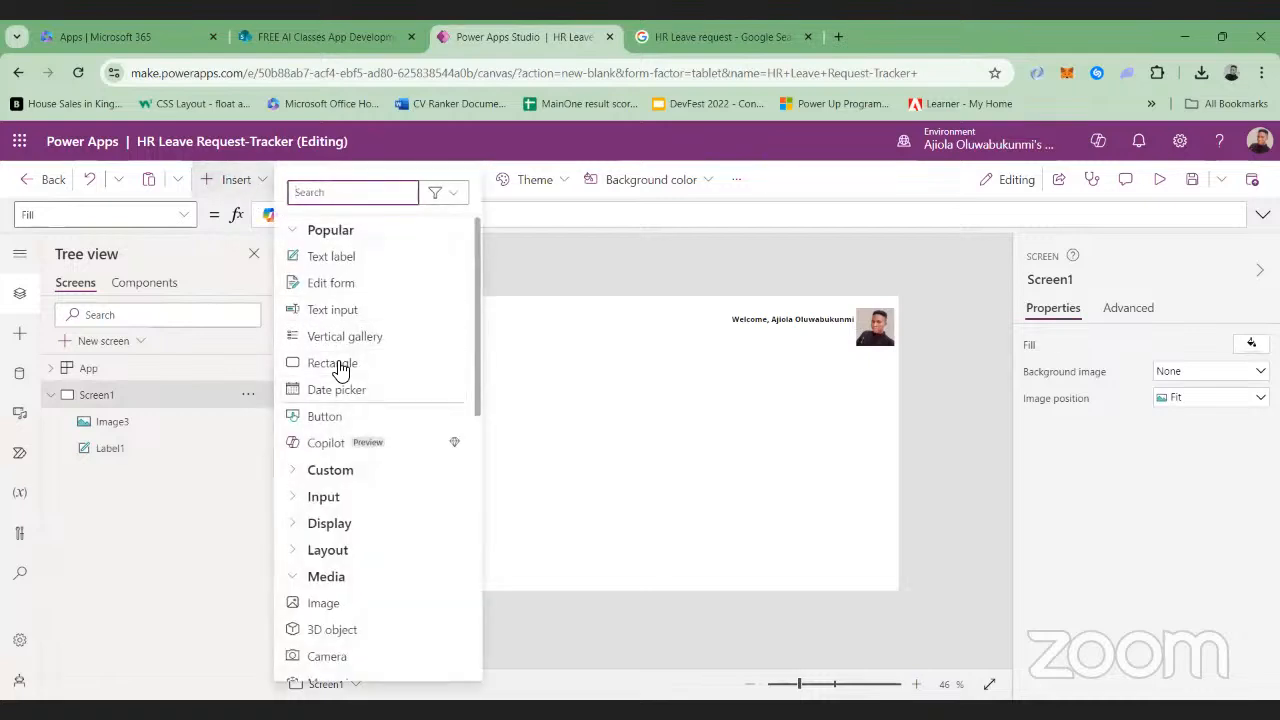
left_click(304, 608)
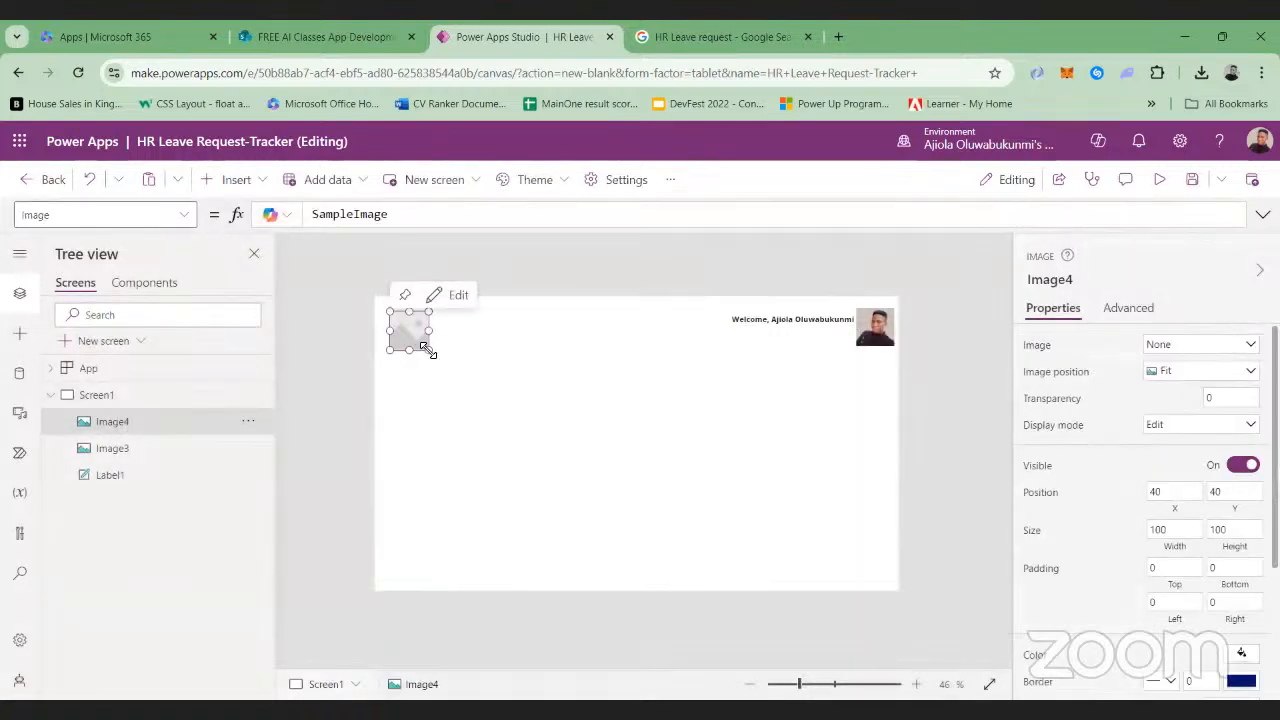
left_click_drag(426, 348, 691, 505)
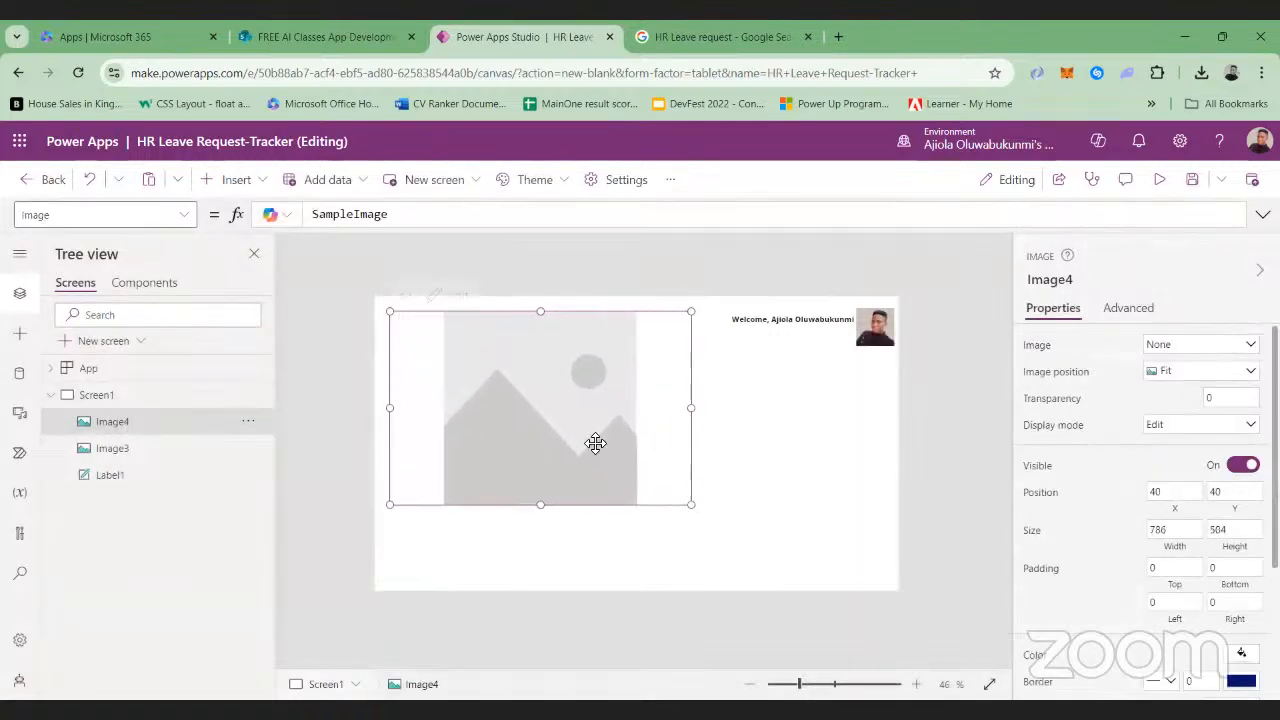
left_click_drag(594, 443, 580, 477)
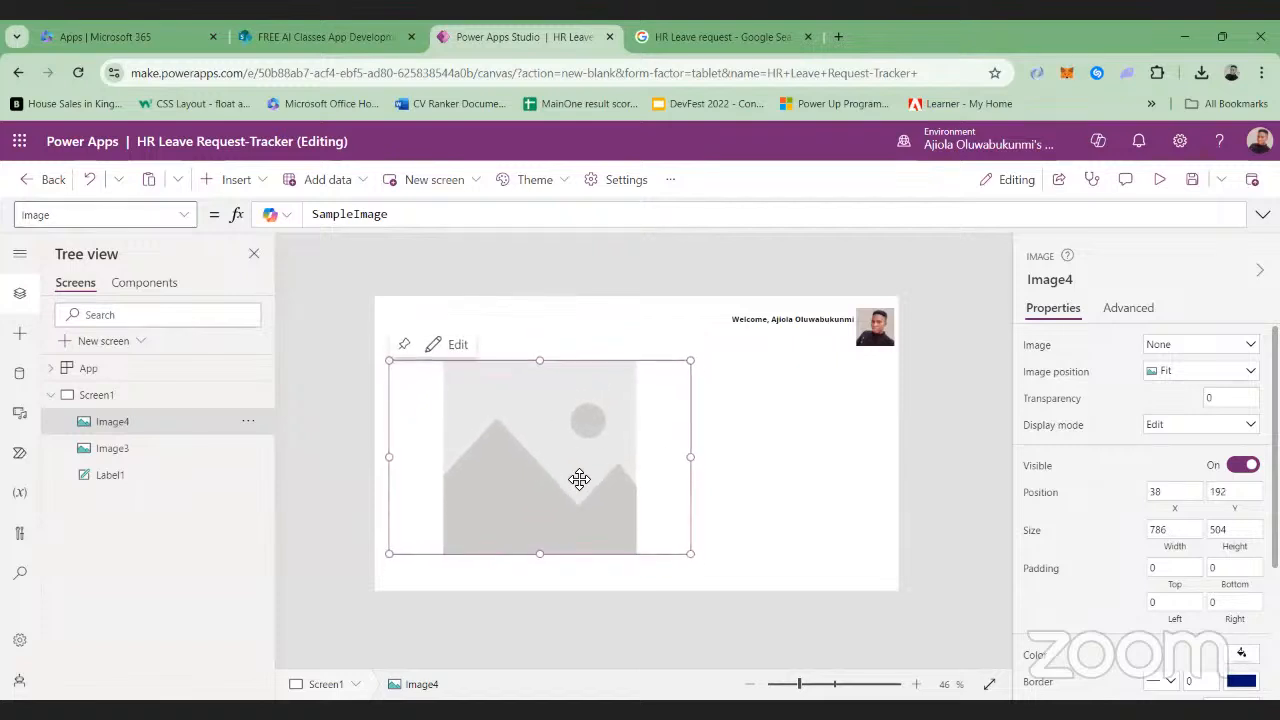
left_click_drag(511, 451, 501, 444)
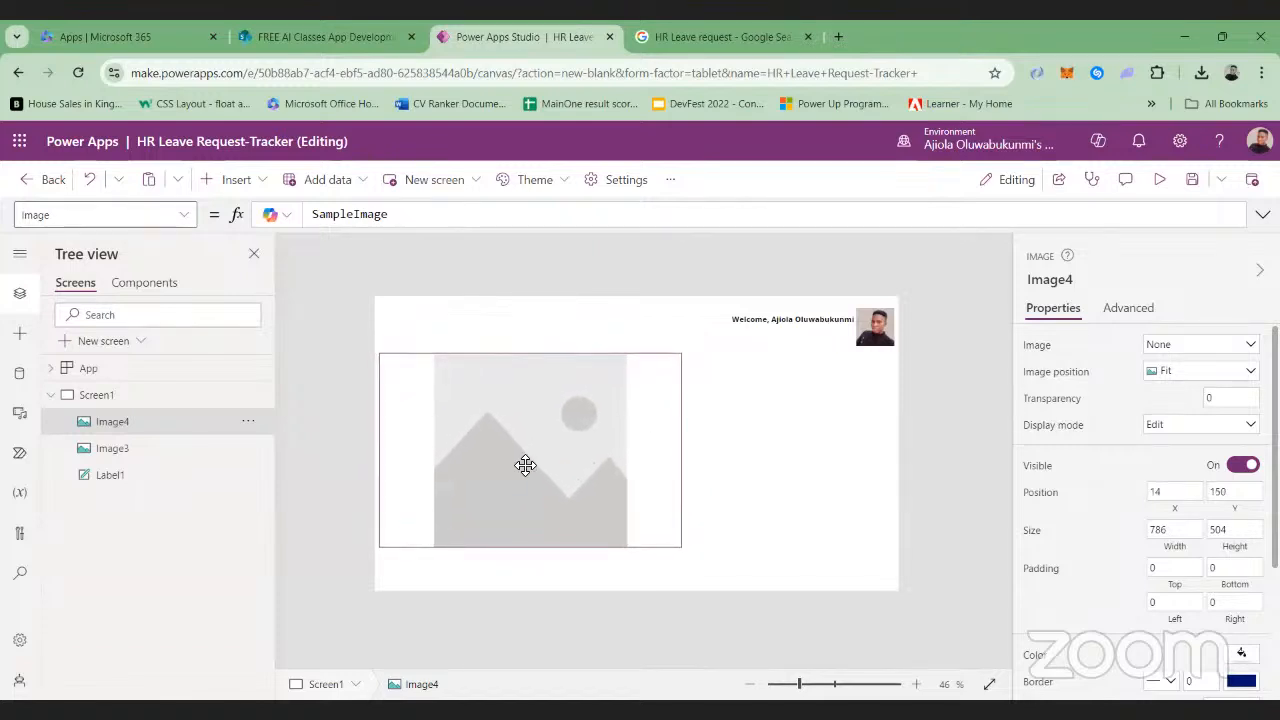
left_click(887, 338)
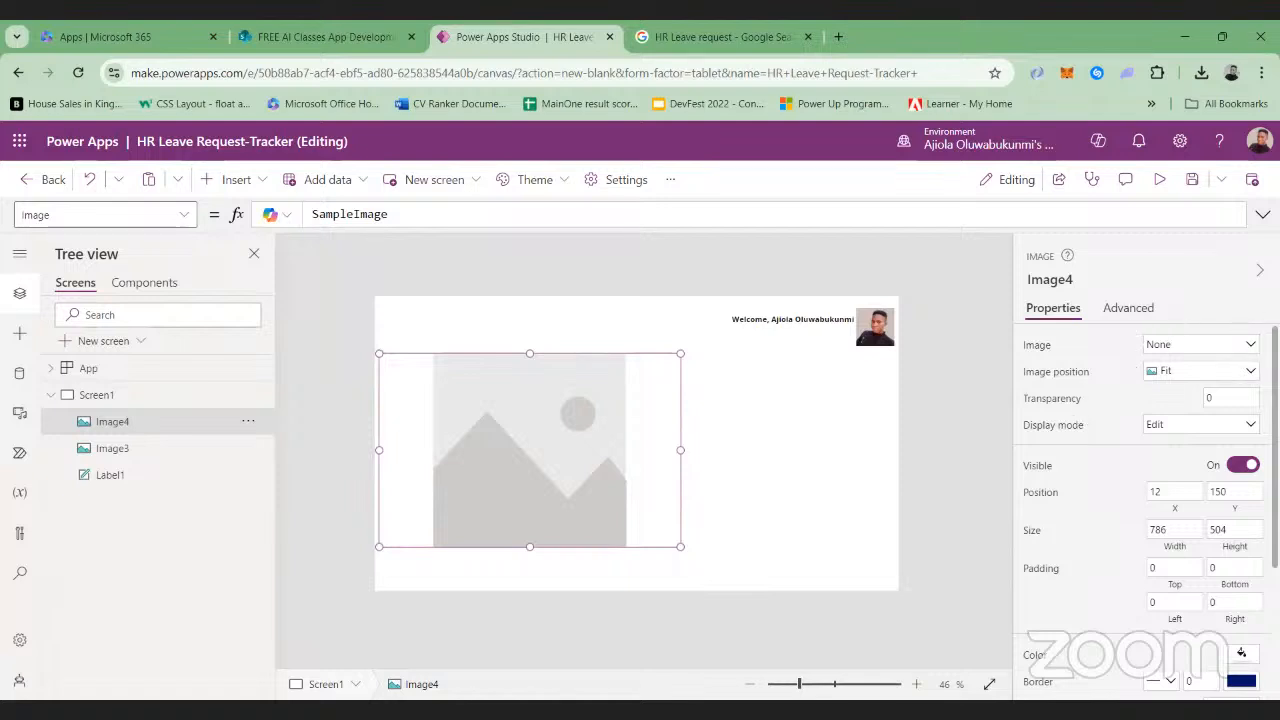
Search the Downloads folder for the saved leave image to upload into the large image control, and close the file picker
left_click(1252, 344)
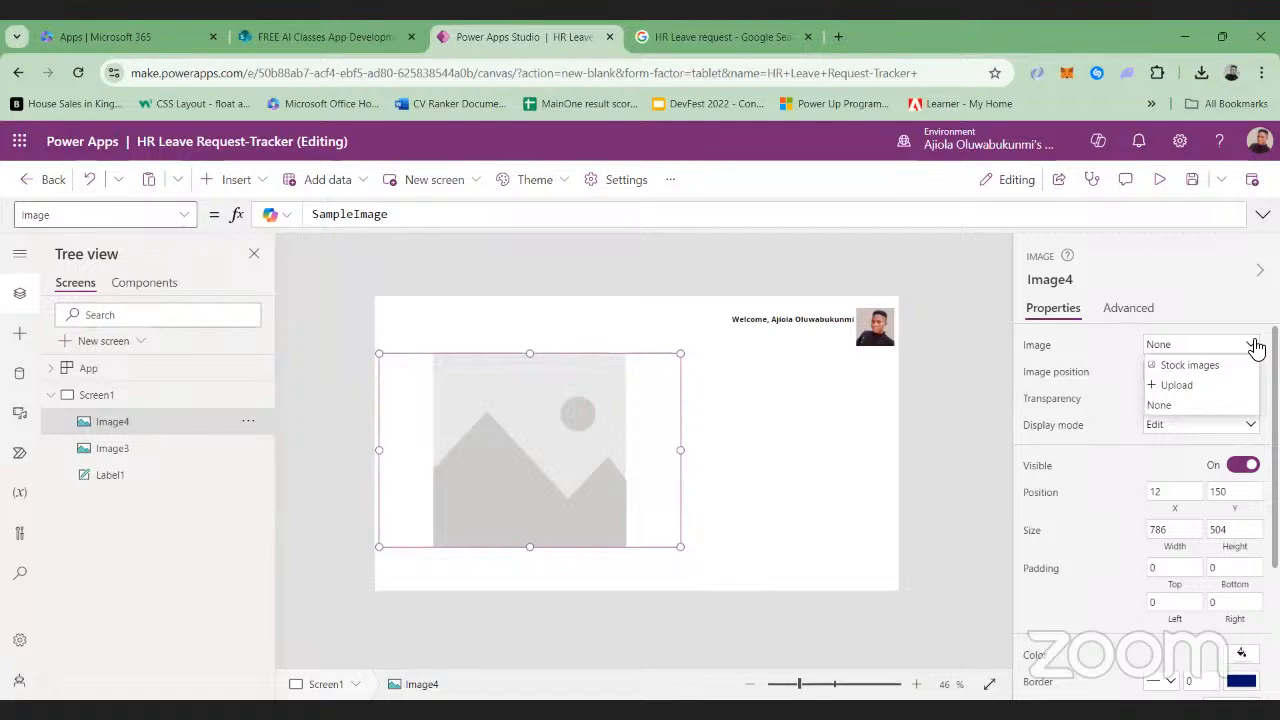
left_click(1168, 388)
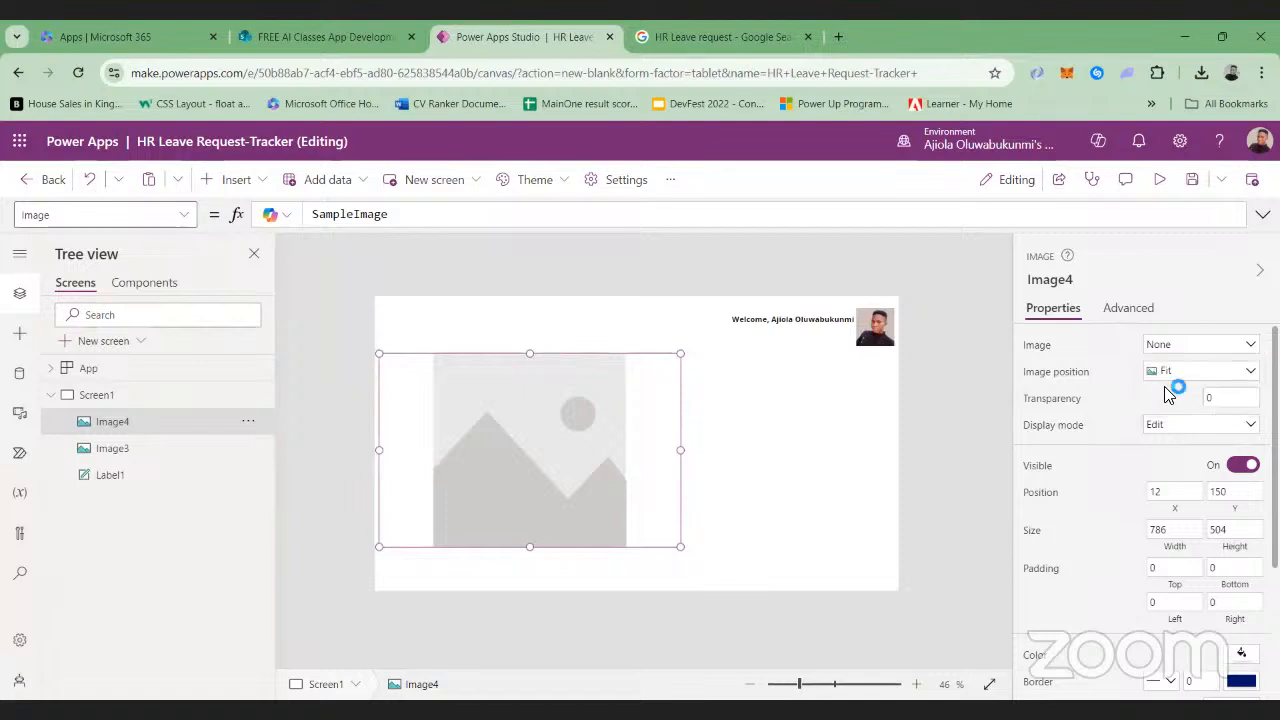
left_click(40, 162)
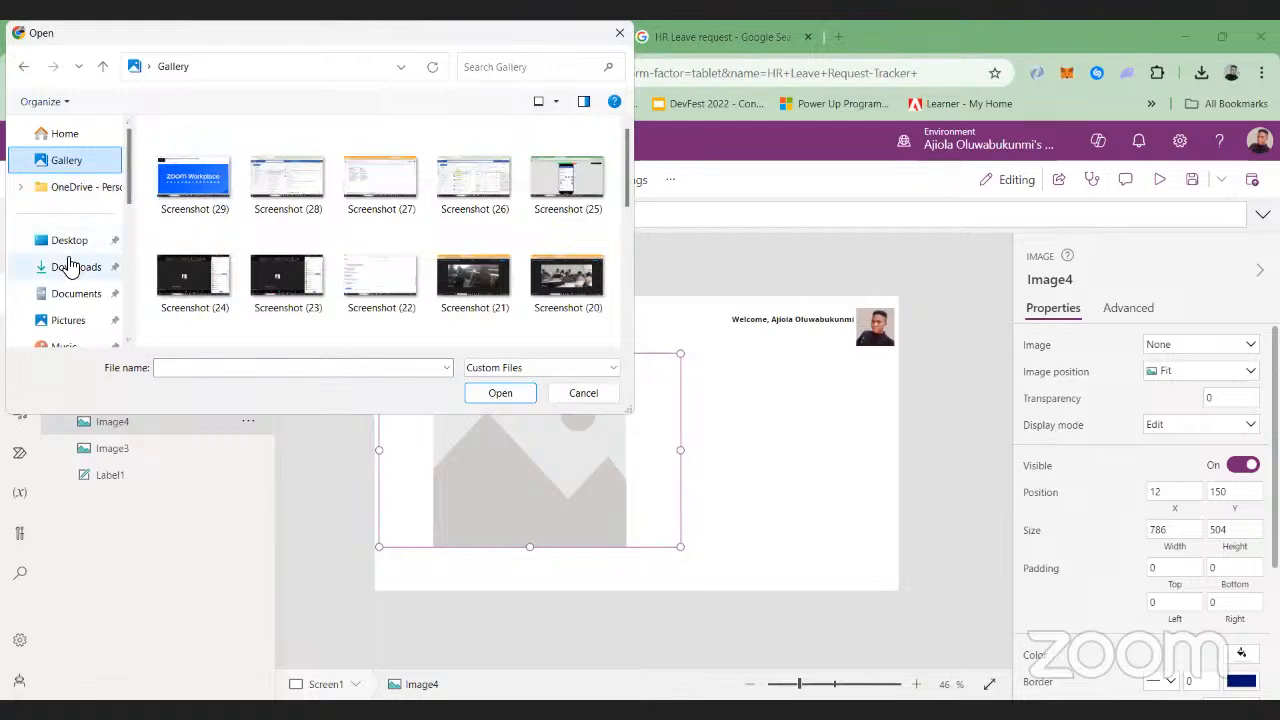
left_click(70, 265)
scroll(213, 177, "down", 2)
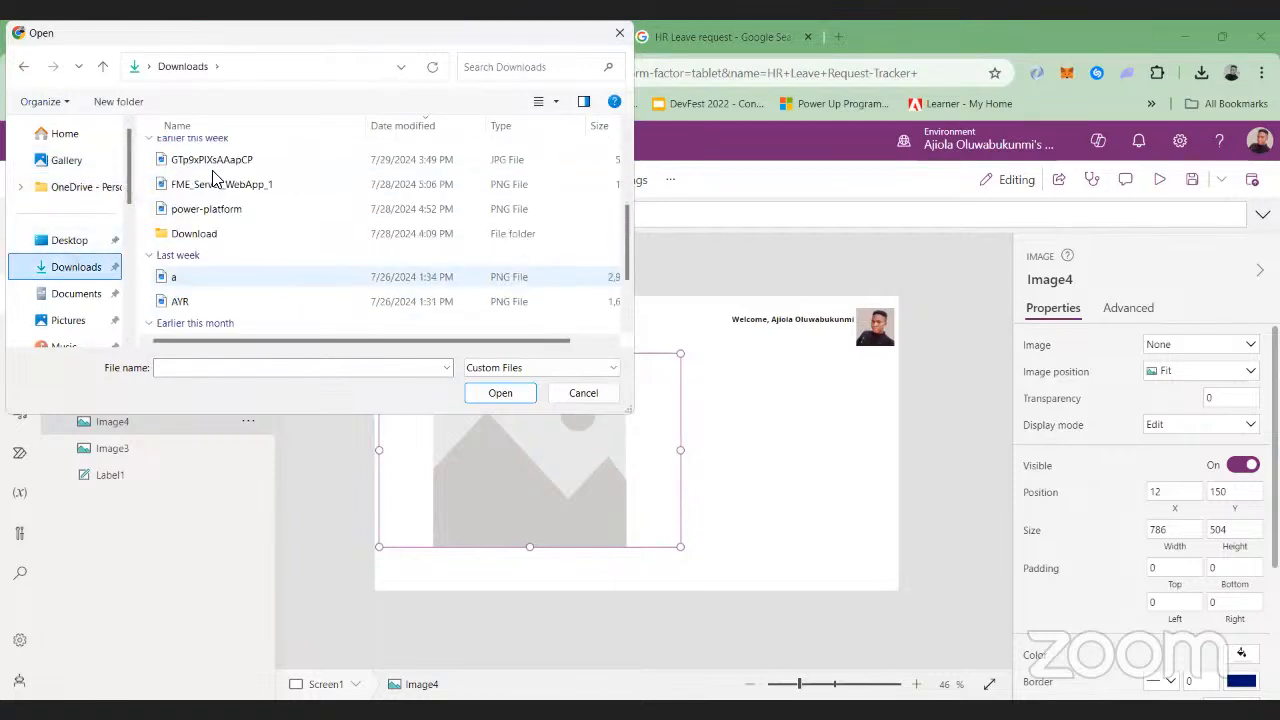
scroll(183, 287, "up", 1)
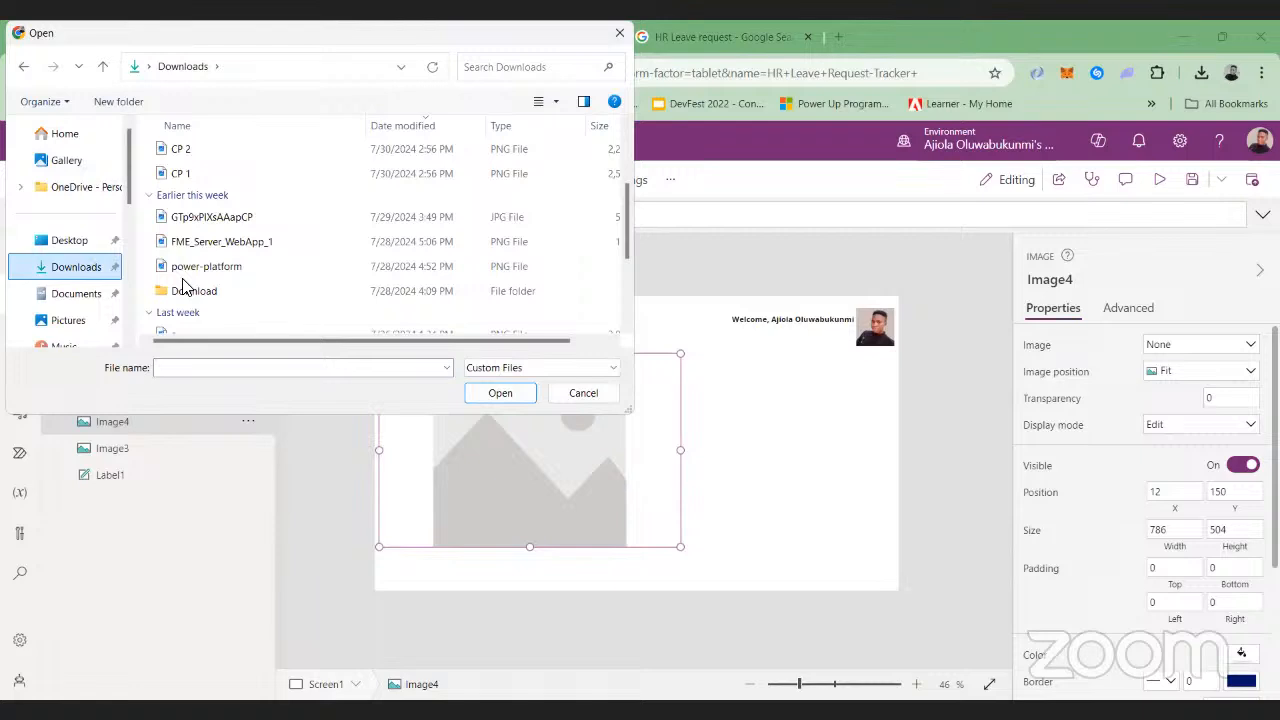
scroll(183, 287, "up", 3)
scroll(262, 164, "down", 3)
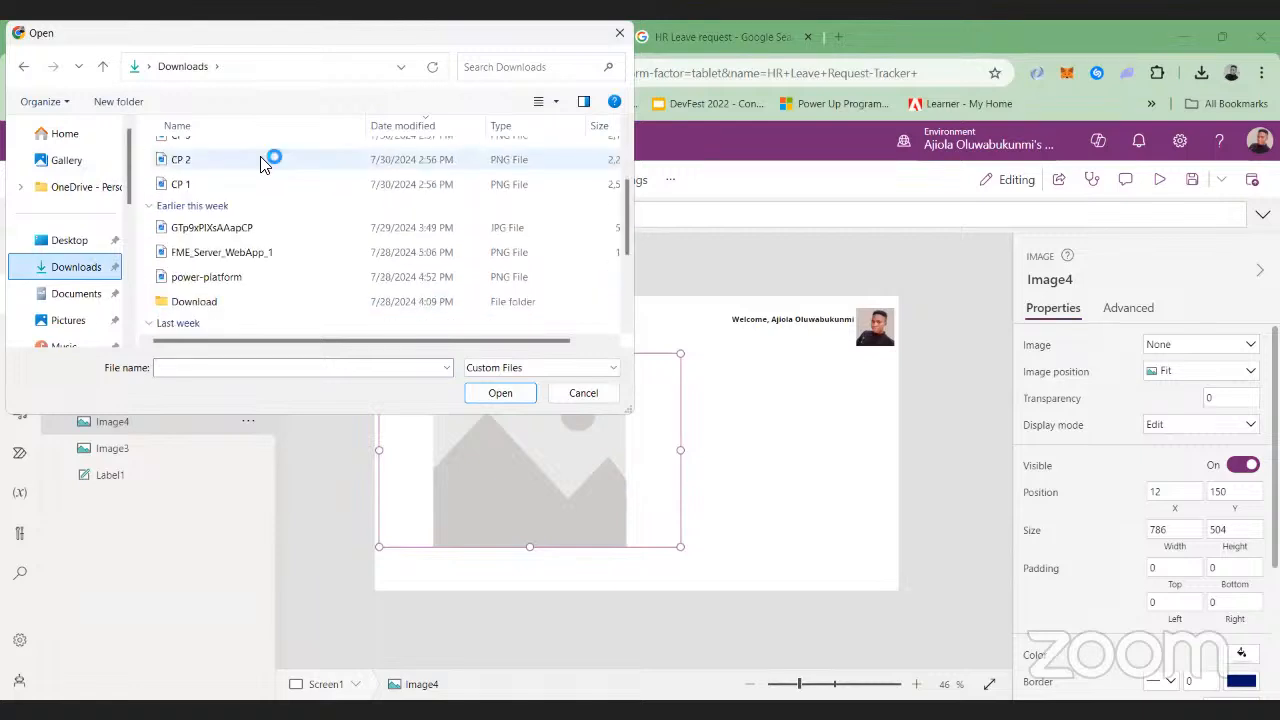
scroll(262, 164, "down", 3)
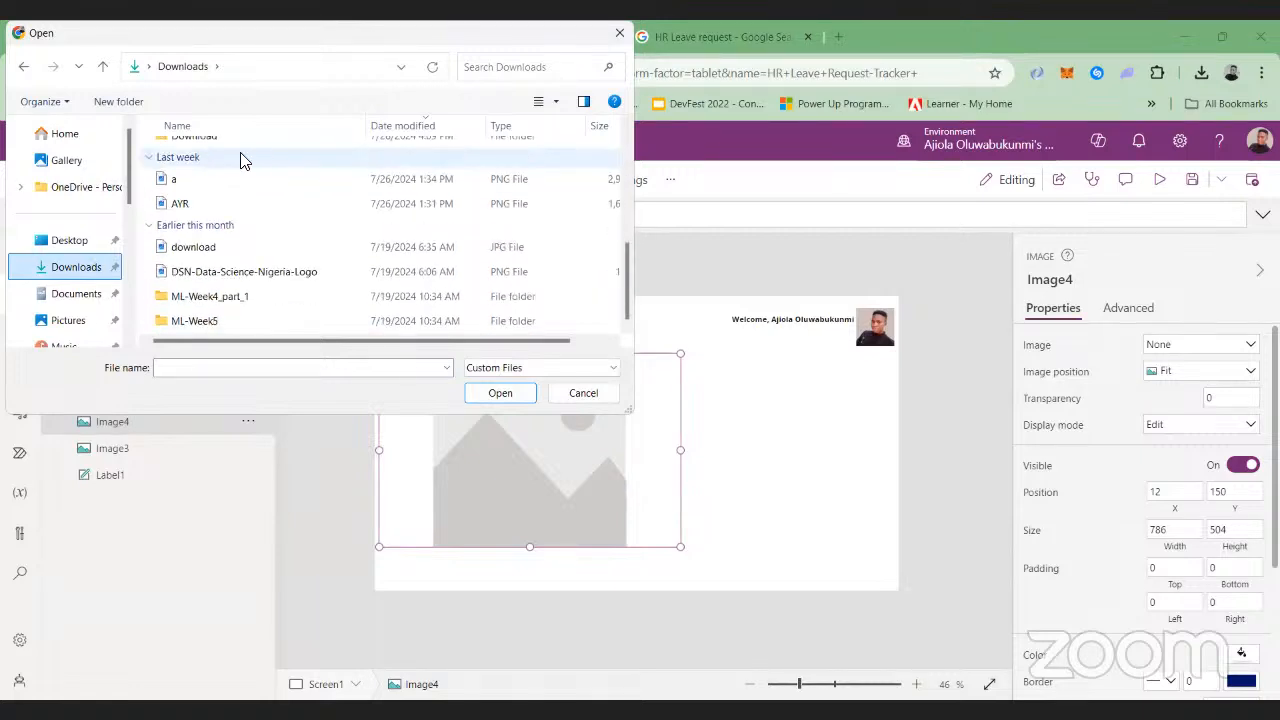
left_click(619, 36)
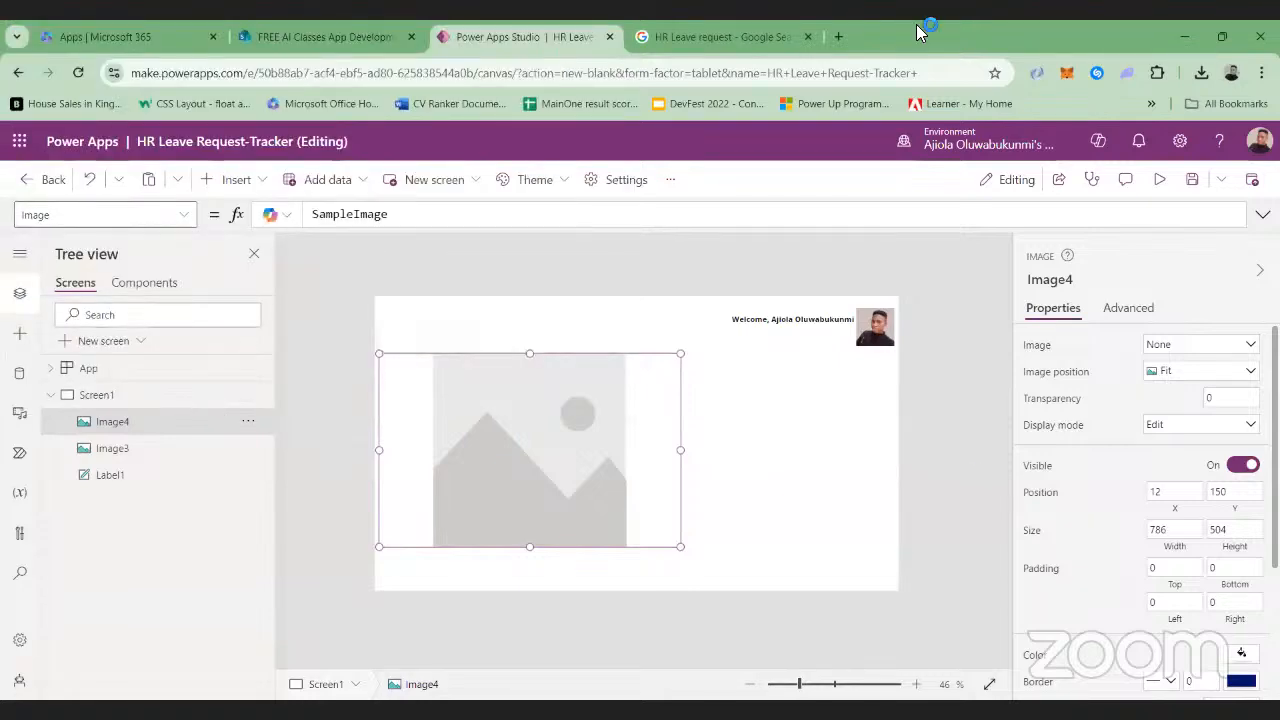
Look through the Gallery and the Desktop's Power apps folder for an image to upload into the large image control
left_click(780, 33)
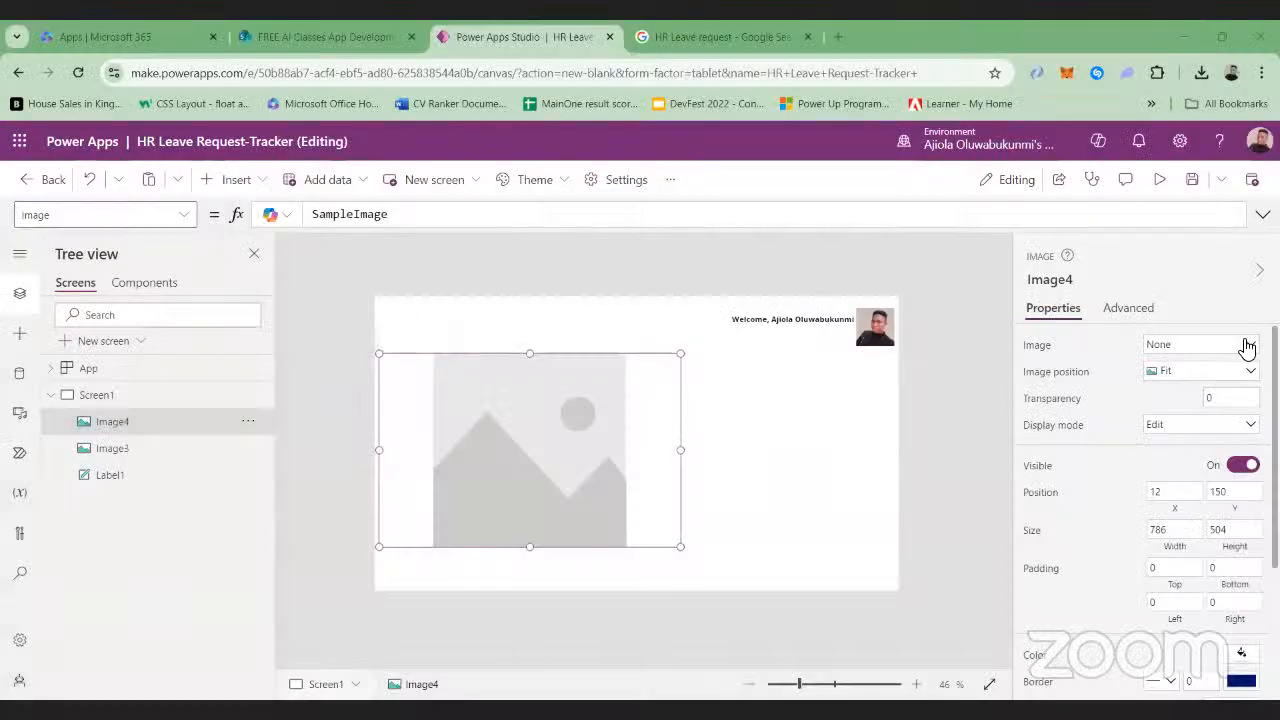
left_click(1249, 349)
left_click(1185, 387)
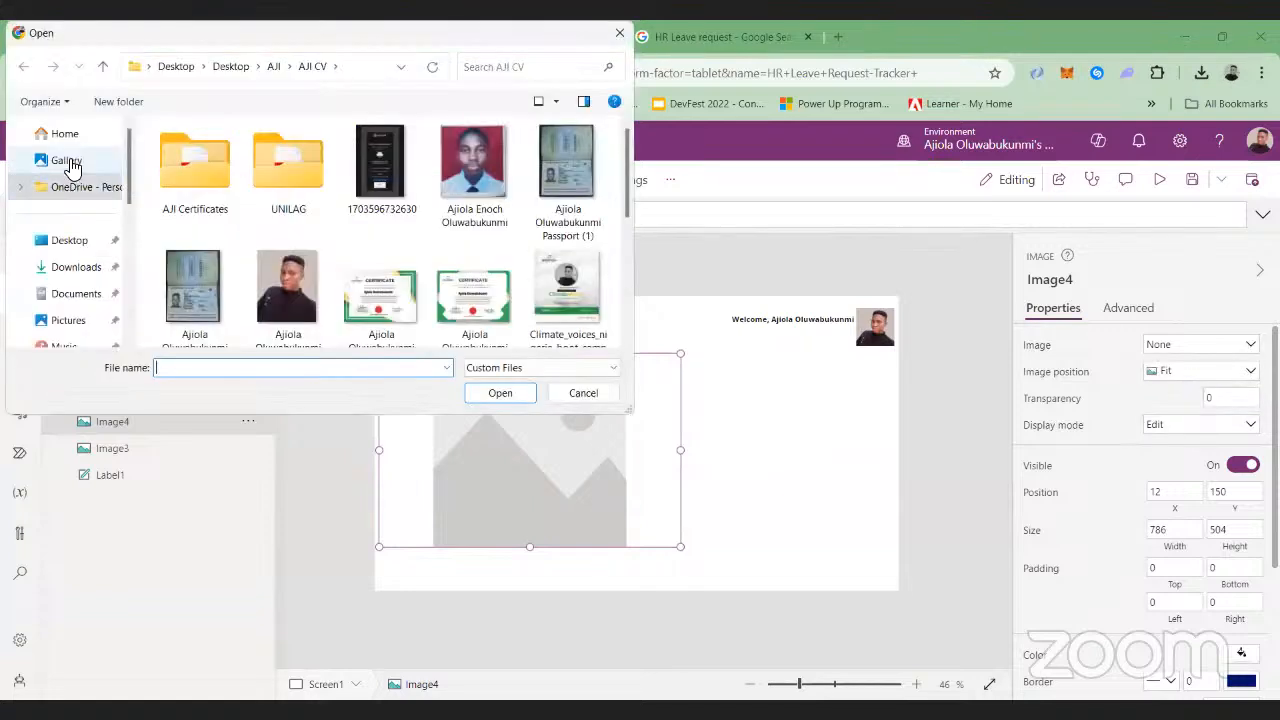
left_click(64, 160)
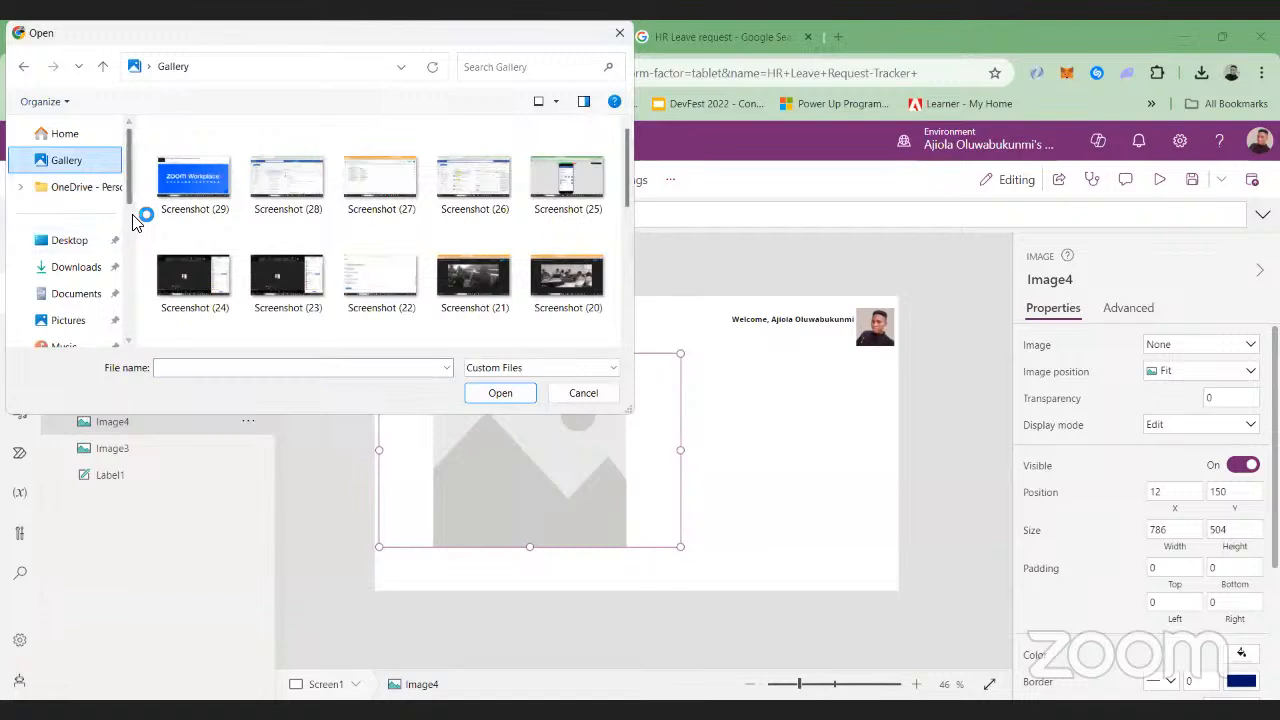
left_click(66, 241)
double_click(197, 225)
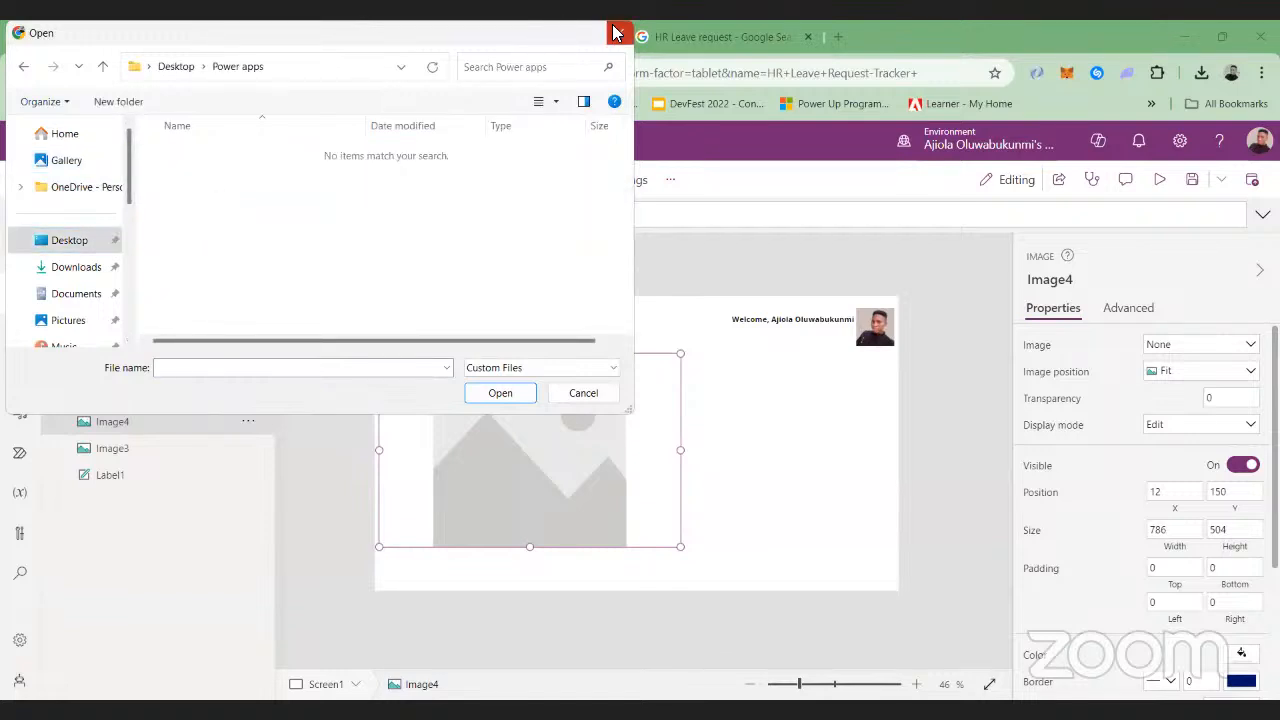
Switch to the Google image results for HR Leave request and look through them for another leave-themed picture
left_click(680, 30)
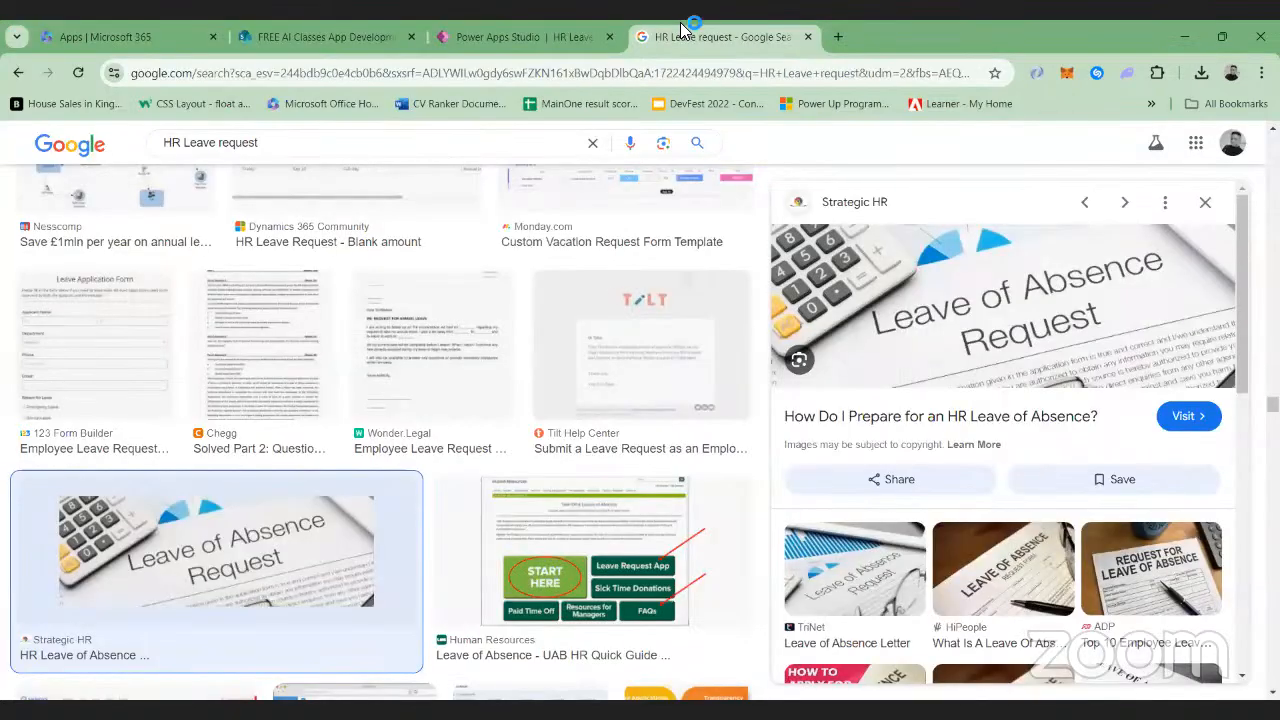
scroll(755, 330, "down", 4)
scroll(755, 330, "down", 1)
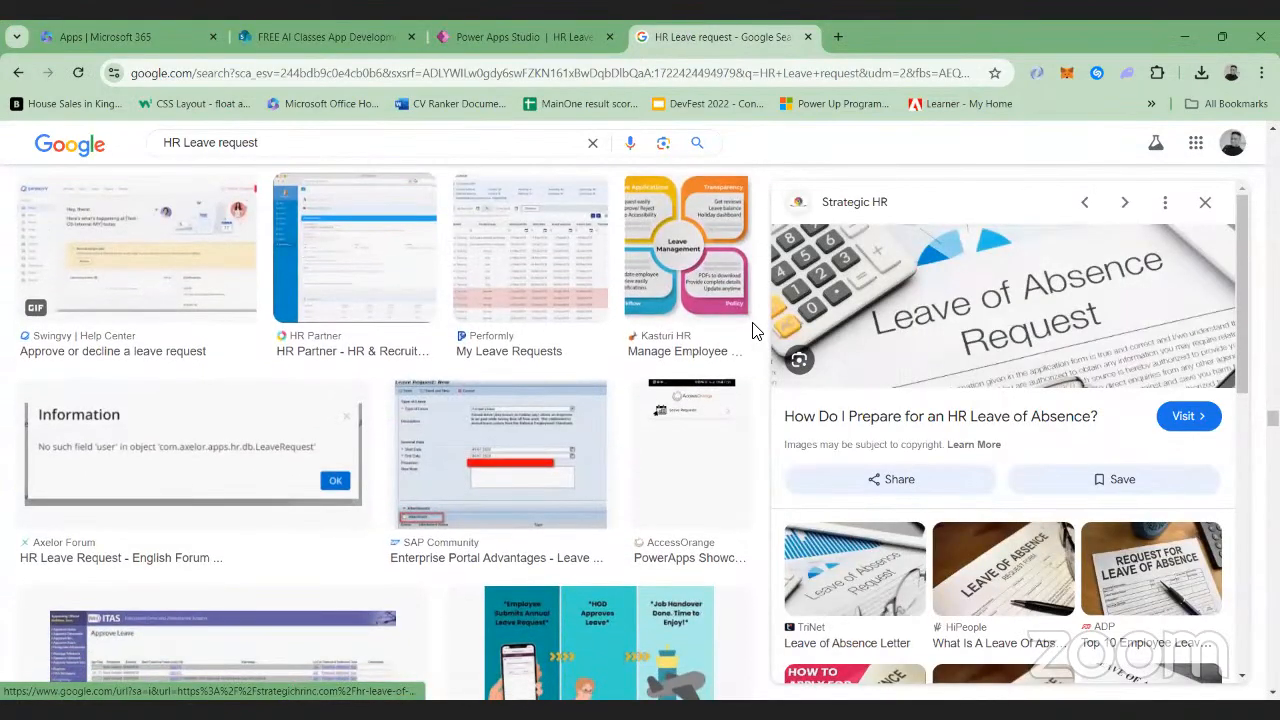
scroll(755, 330, "down", 10)
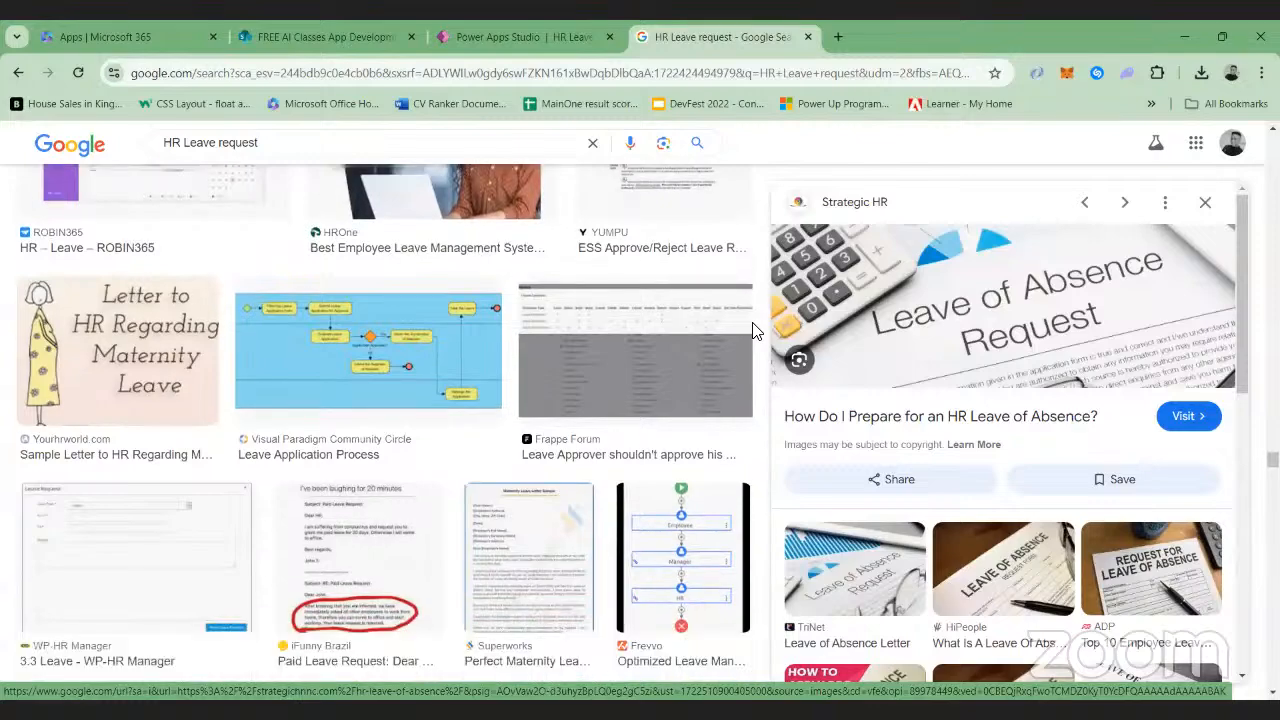
scroll(755, 330, "up", 2)
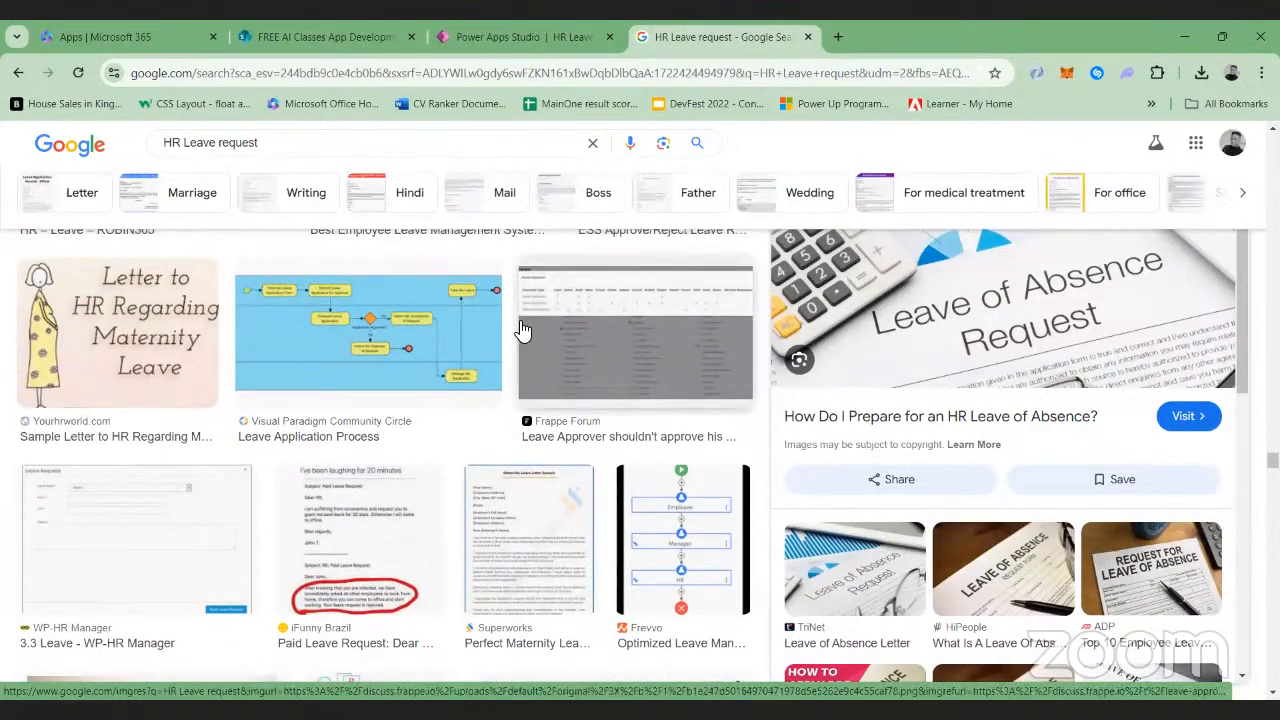
scroll(522, 330, "down", 5)
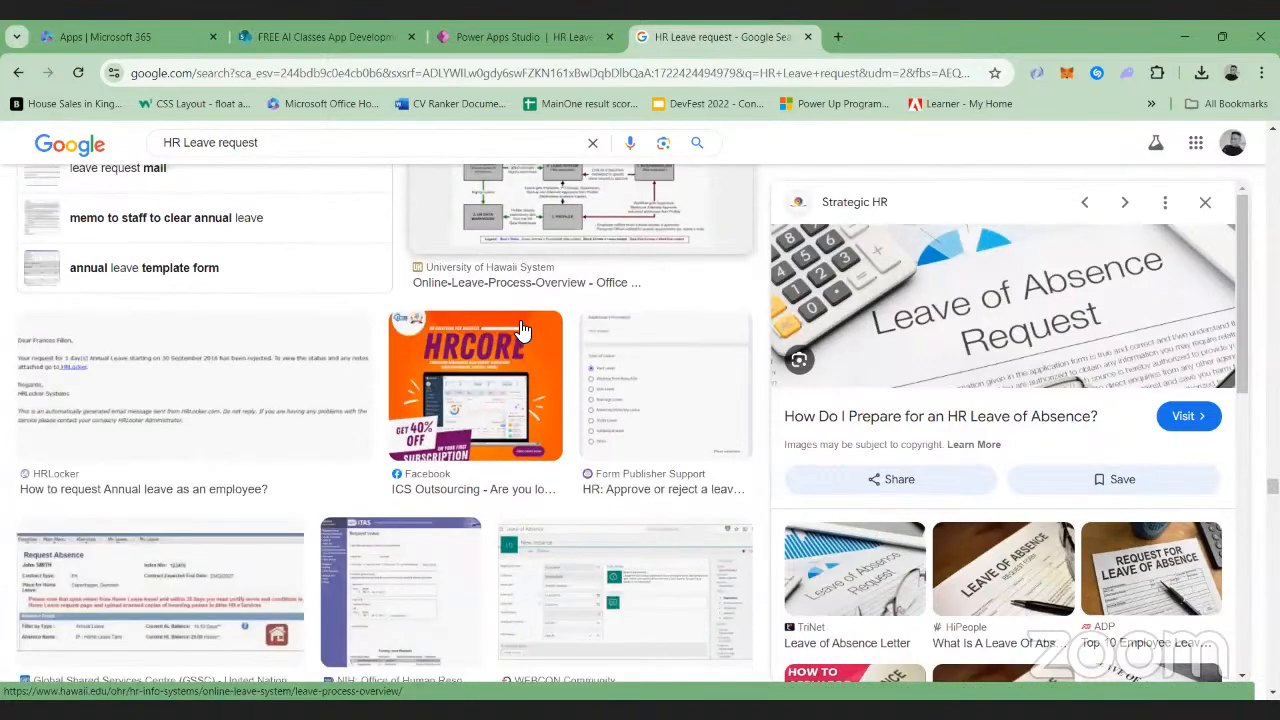
scroll(520, 330, "down", 8)
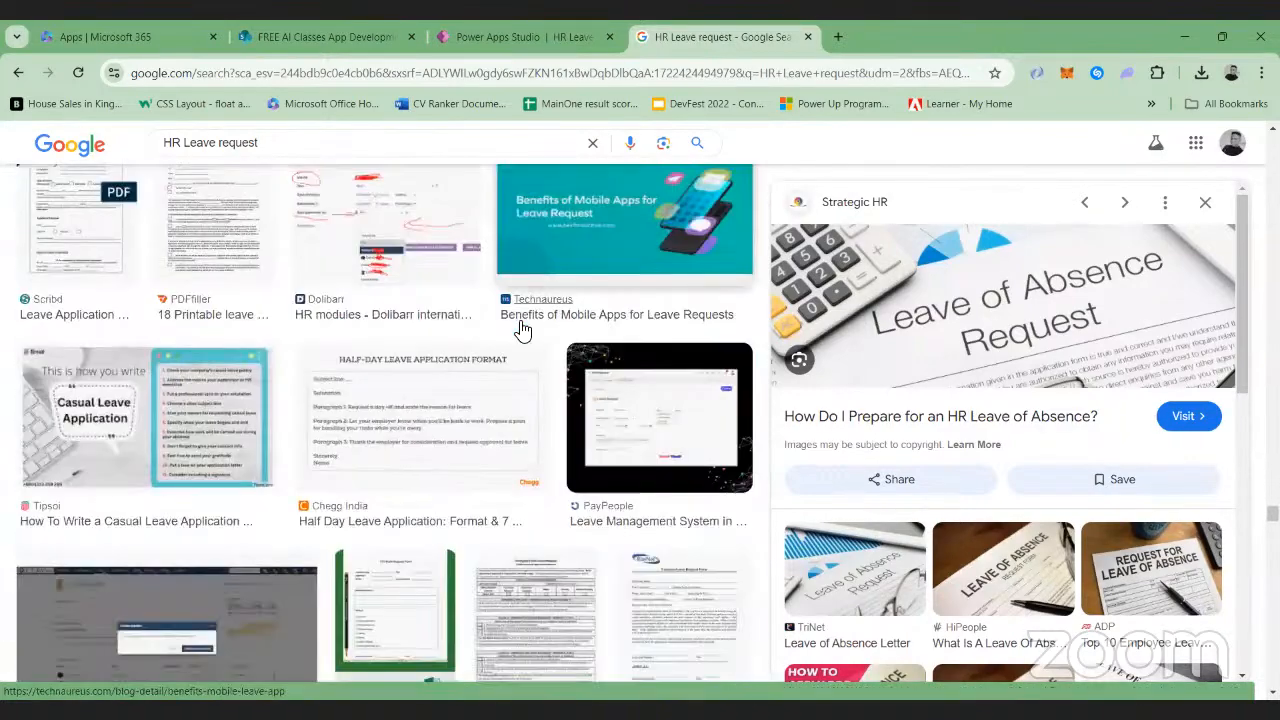
scroll(522, 330, "up", 6)
scroll(522, 330, "down", 4)
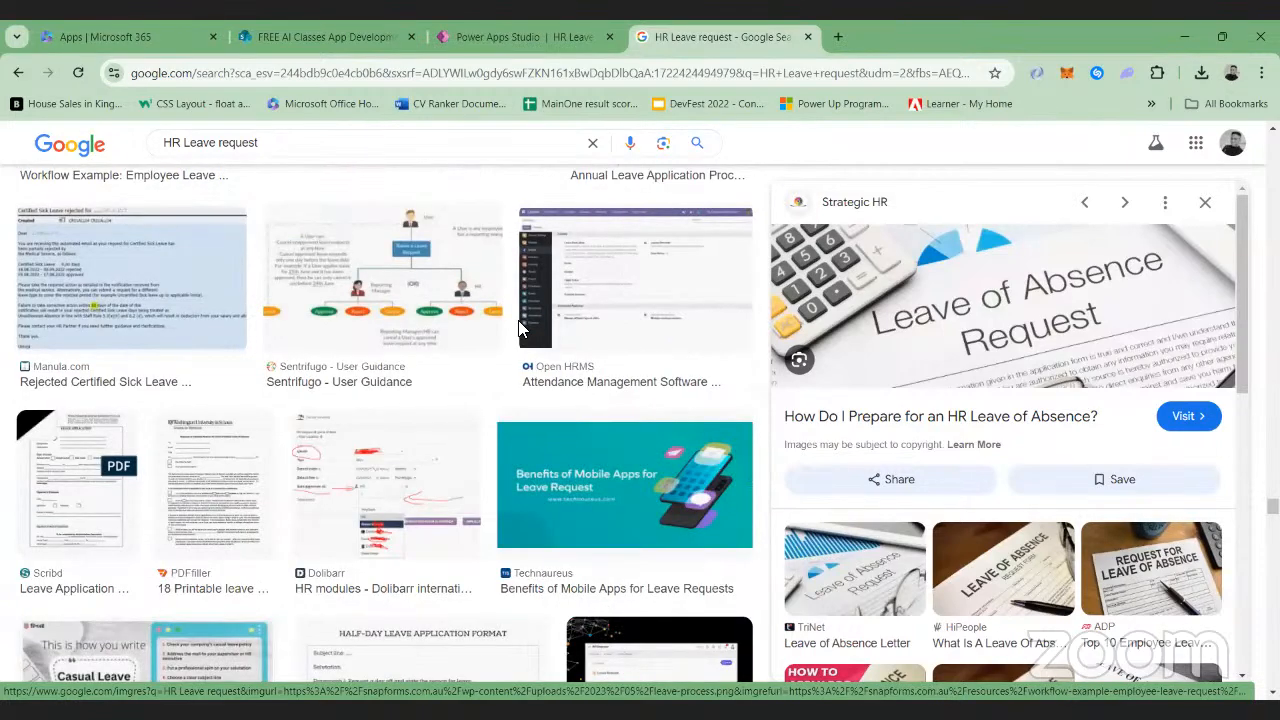
scroll(520, 330, "up", 5)
scroll(522, 325, "down", 3)
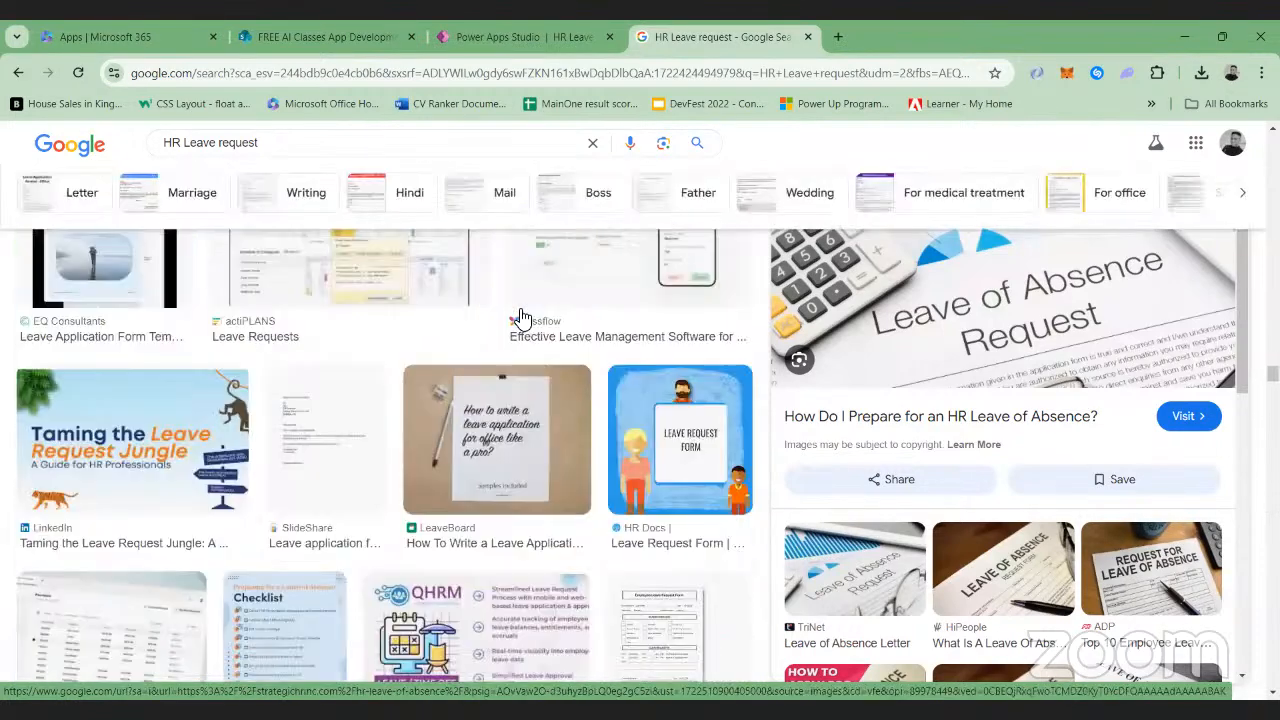
Search Google Images for "HR Leave"
left_click(292, 136)
key("BackSpace")
key("BackSpace")
key("BackSpace")
key("BackSpace")
key("BackSpace")
key("BackSpace")
key("BackSpace")
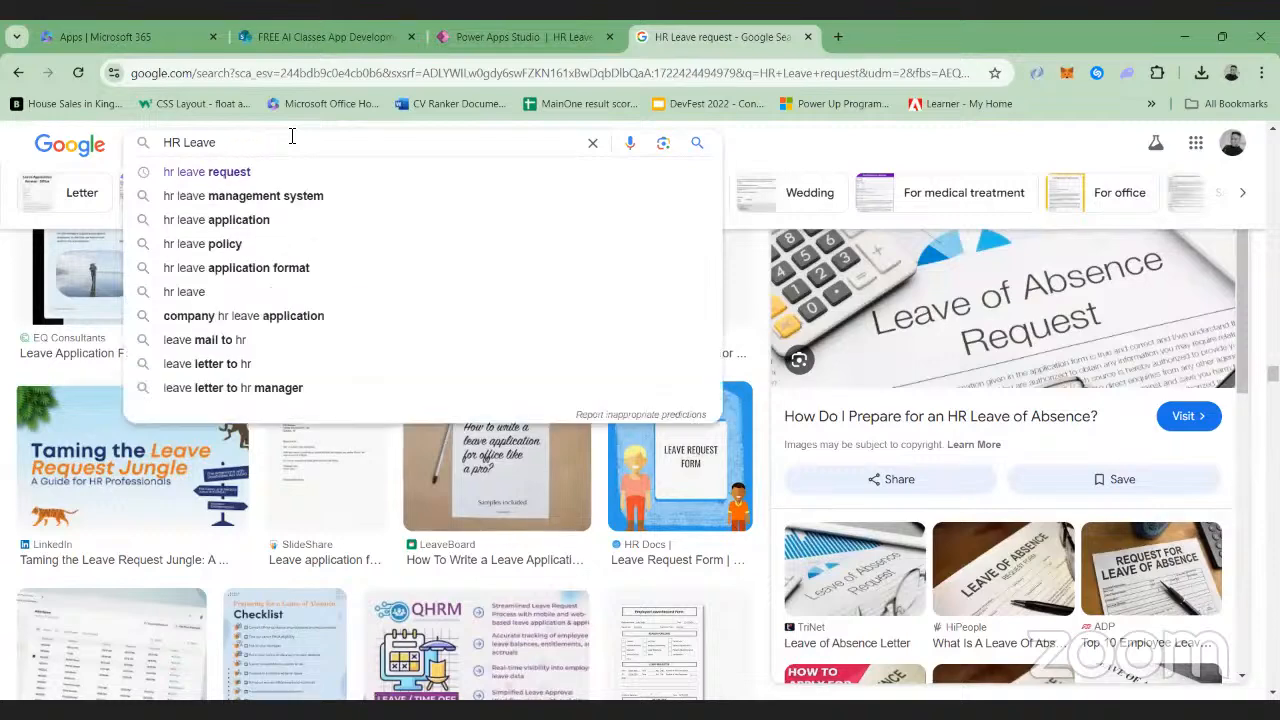
key("Return")
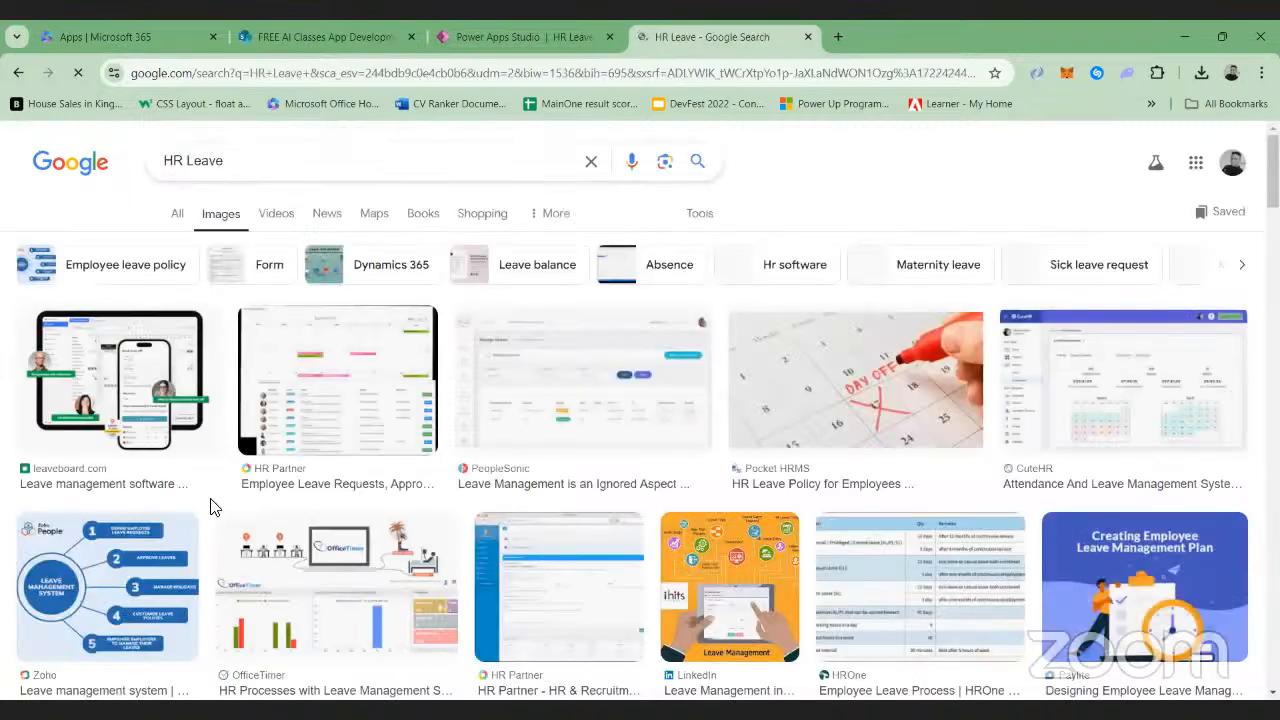
Save the Paylite "Creating Employee Leave Management Plan" image as the JPEG download (1) in the Desktop's Power apps folder
scroll(204, 513, "down", 1)
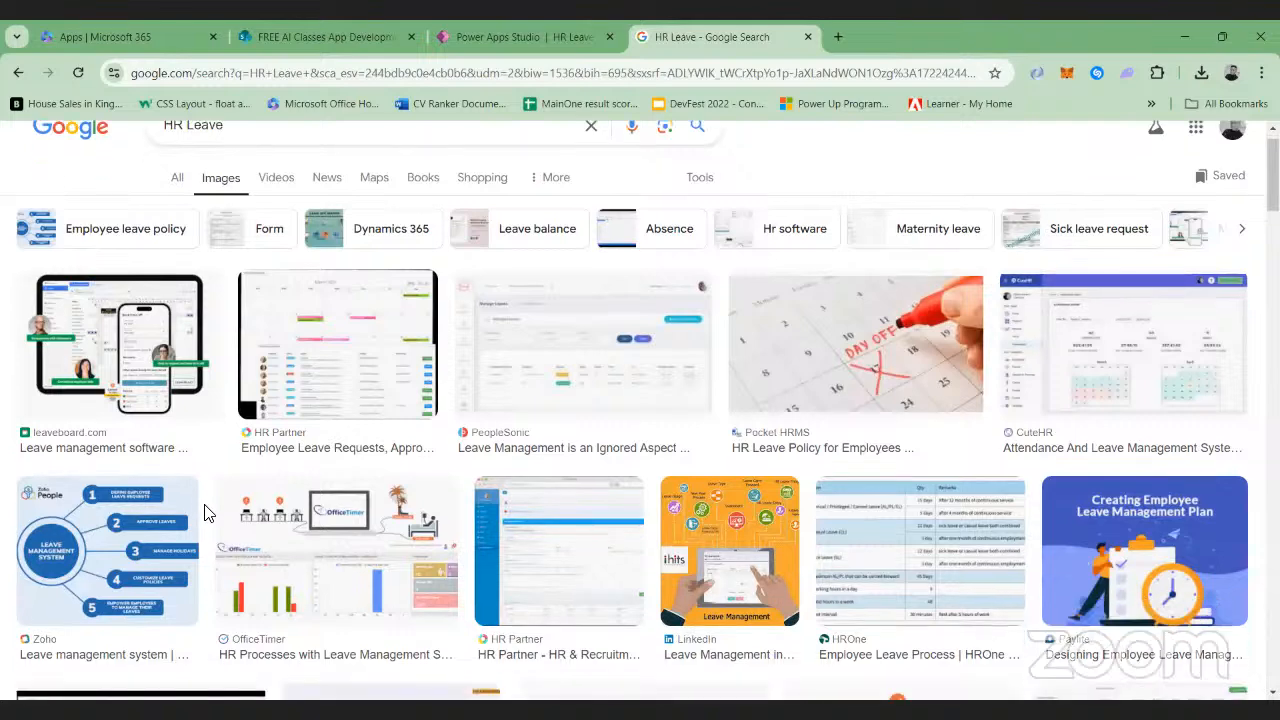
scroll(204, 513, "down", 1)
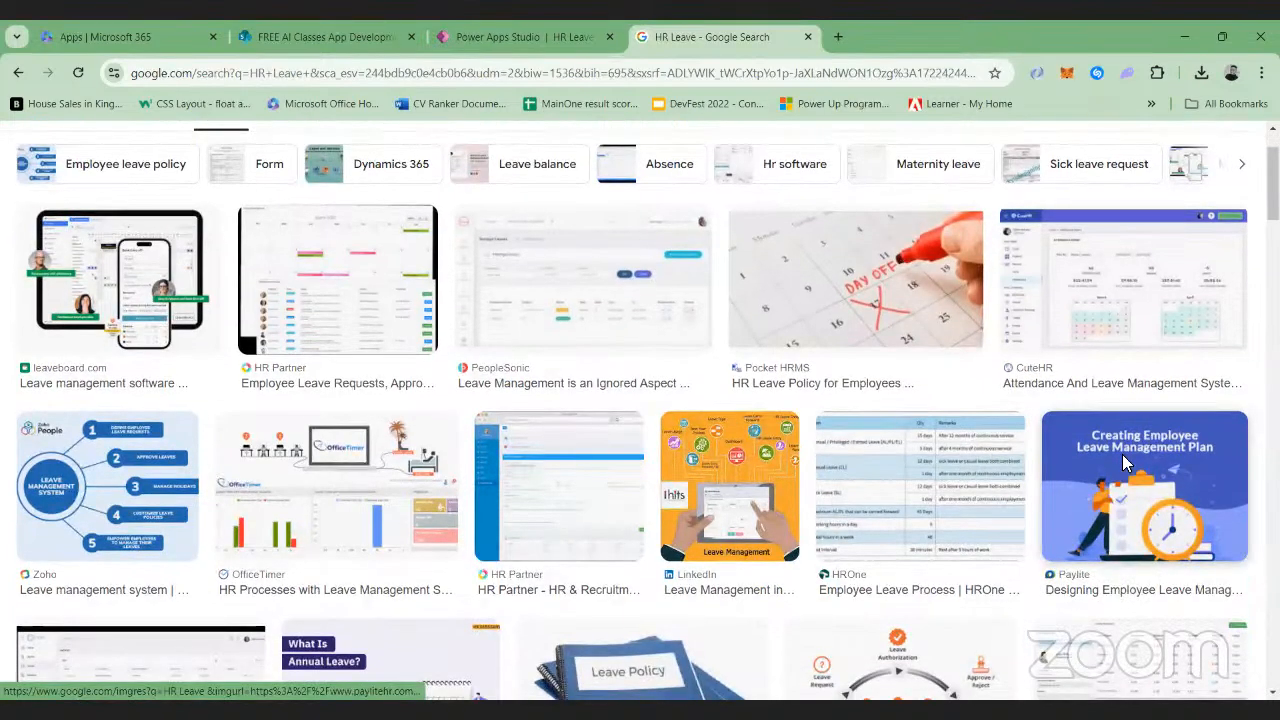
right_click(1124, 462)
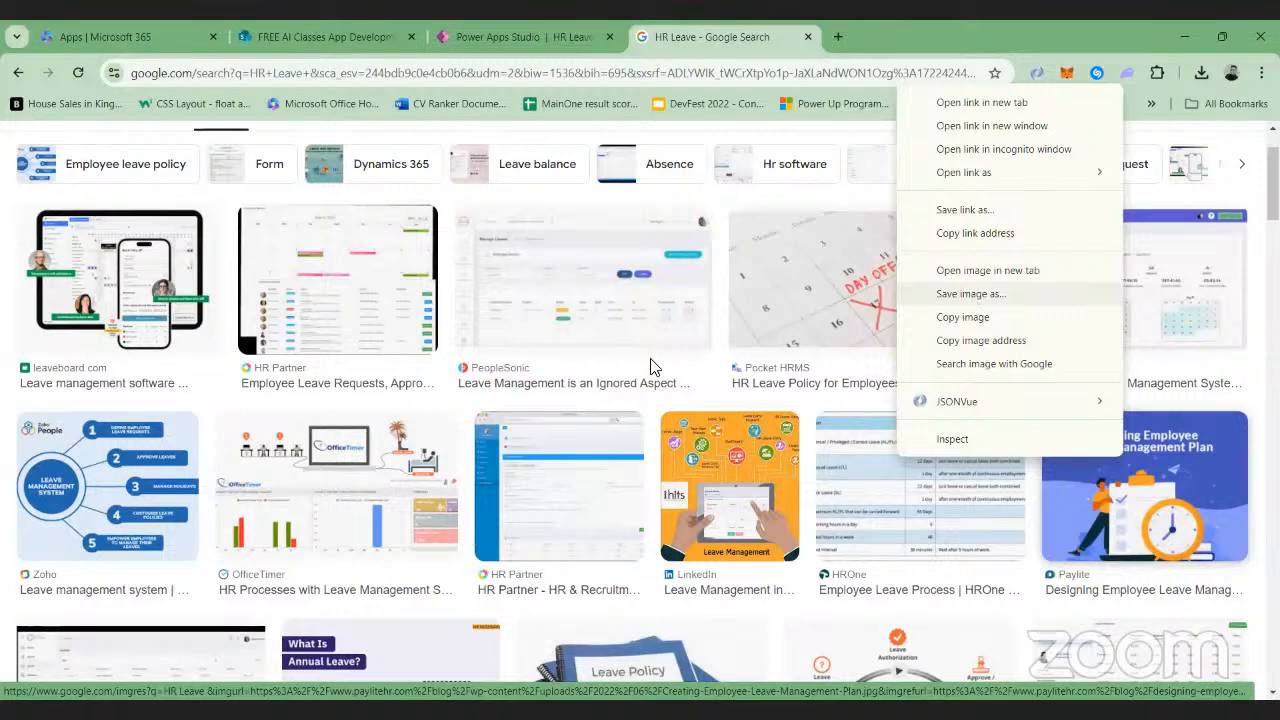
left_click(970, 297)
left_click(68, 242)
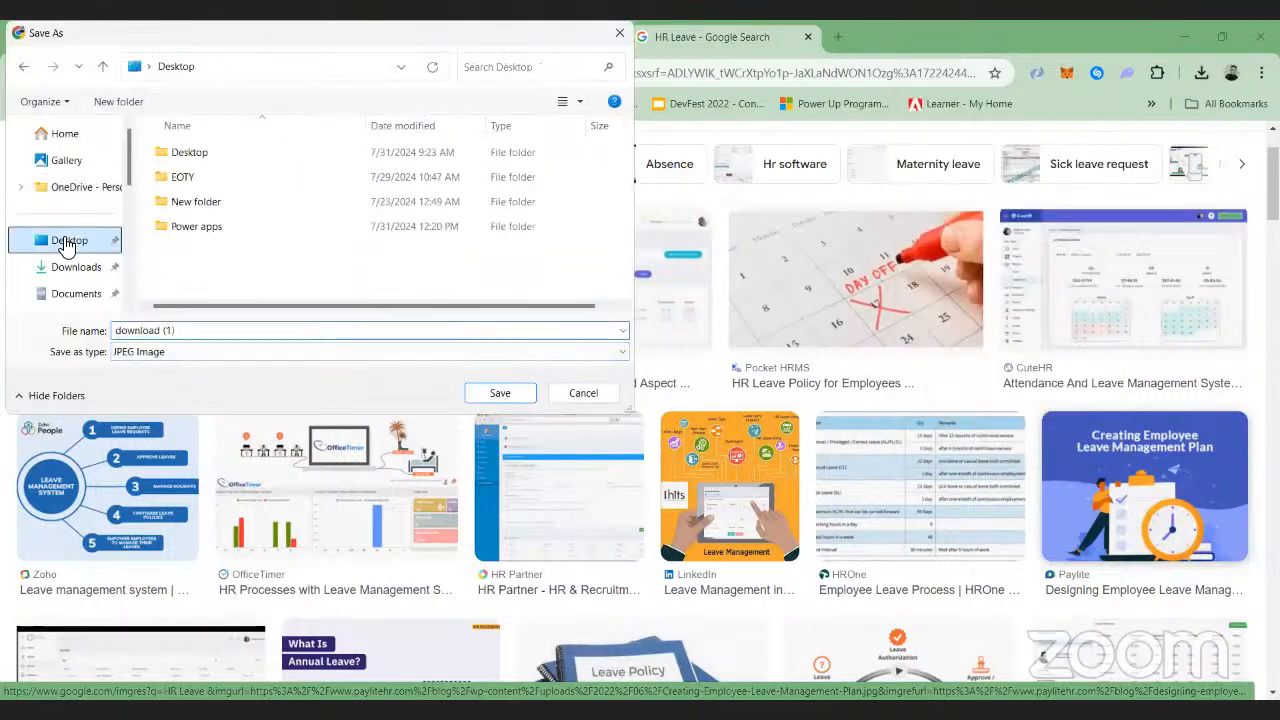
double_click(197, 227)
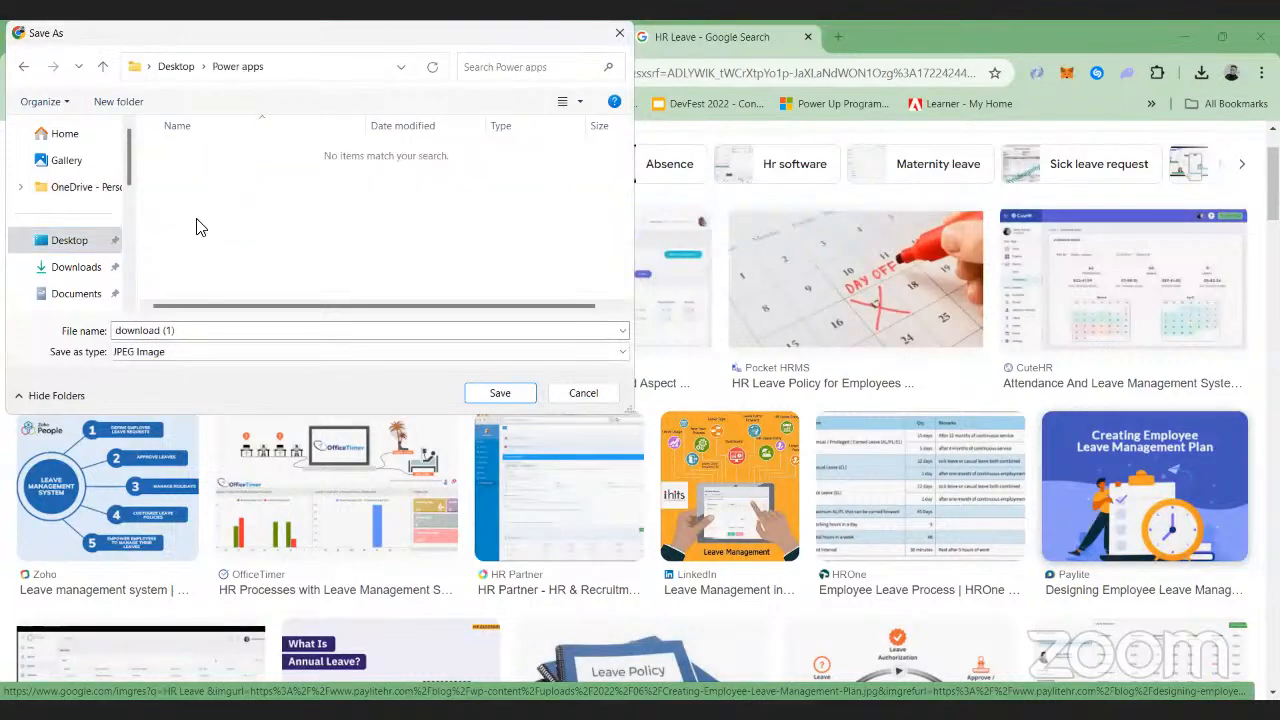
left_click(498, 395)
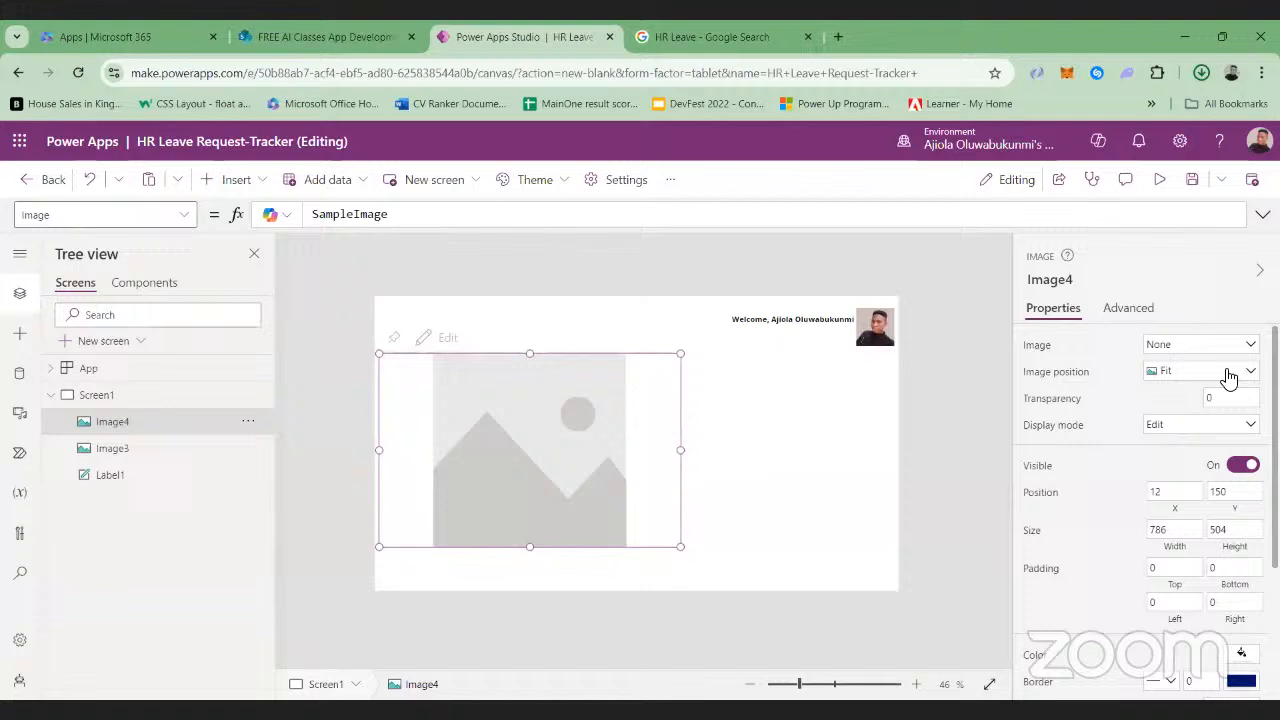
Back in Power Apps Studio, upload download (1) from the Desktop's Power apps folder into the large image control
left_click(1246, 345)
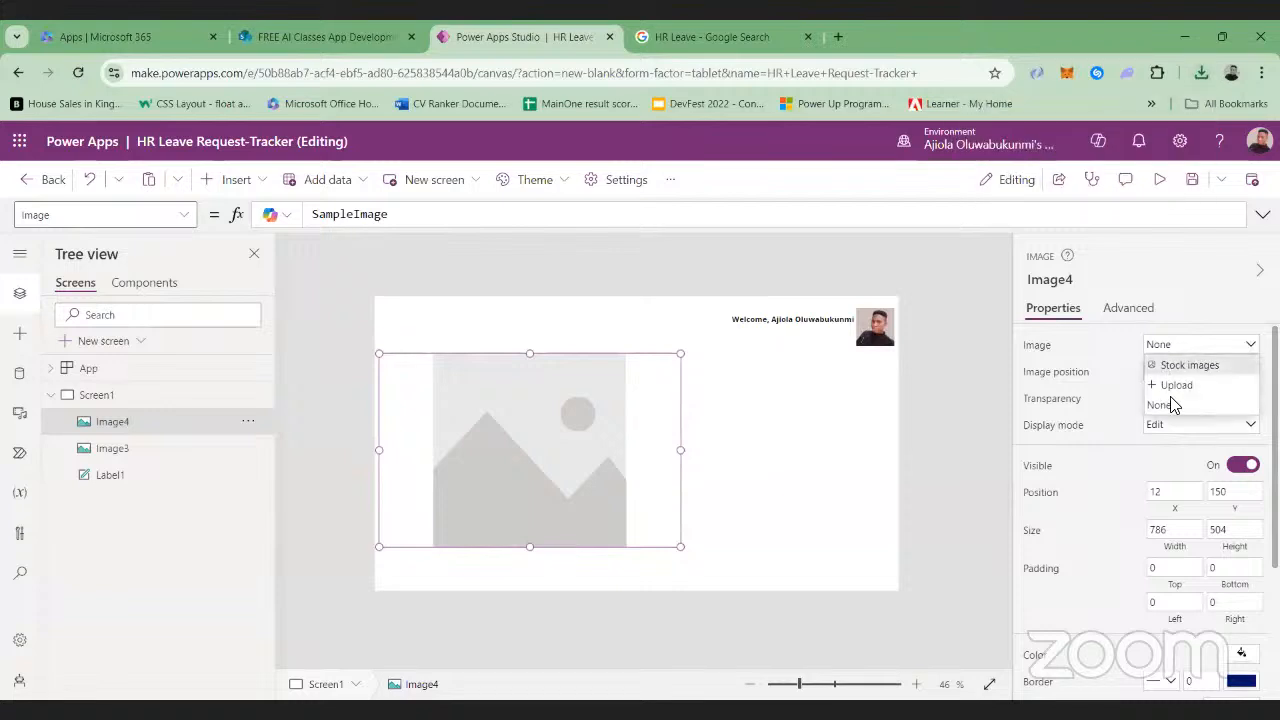
left_click(1171, 390)
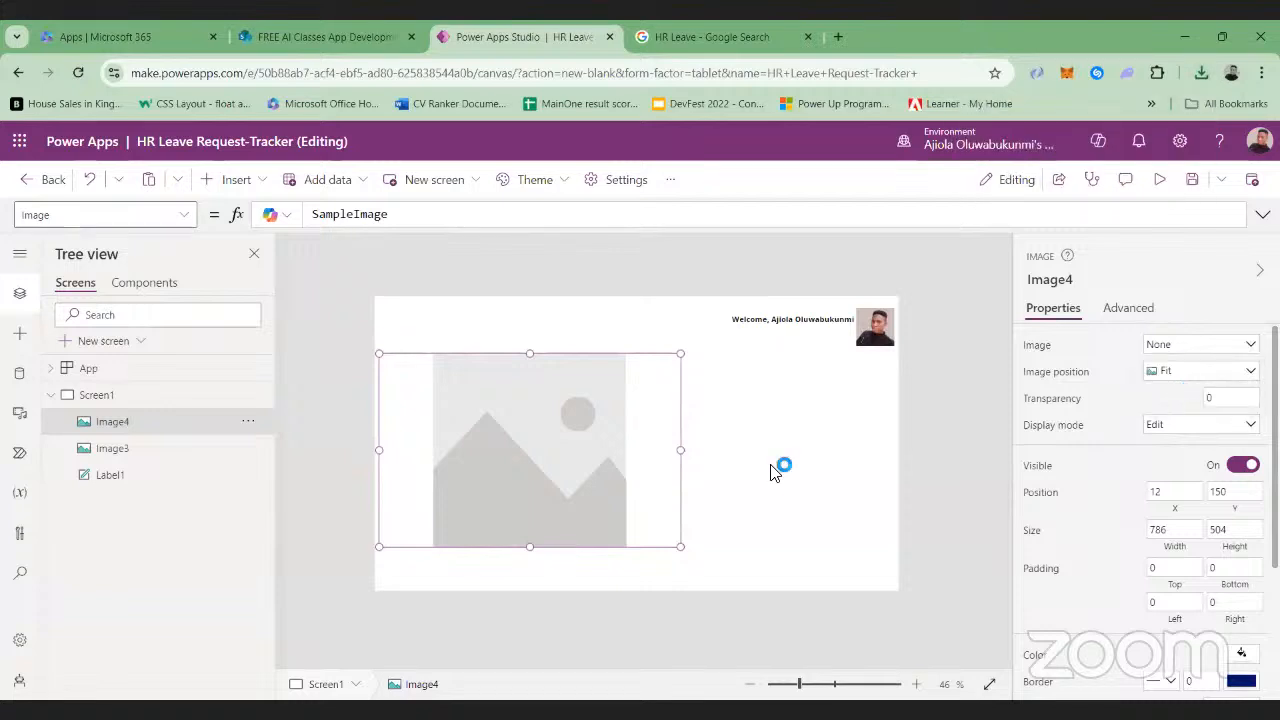
left_click(88, 245)
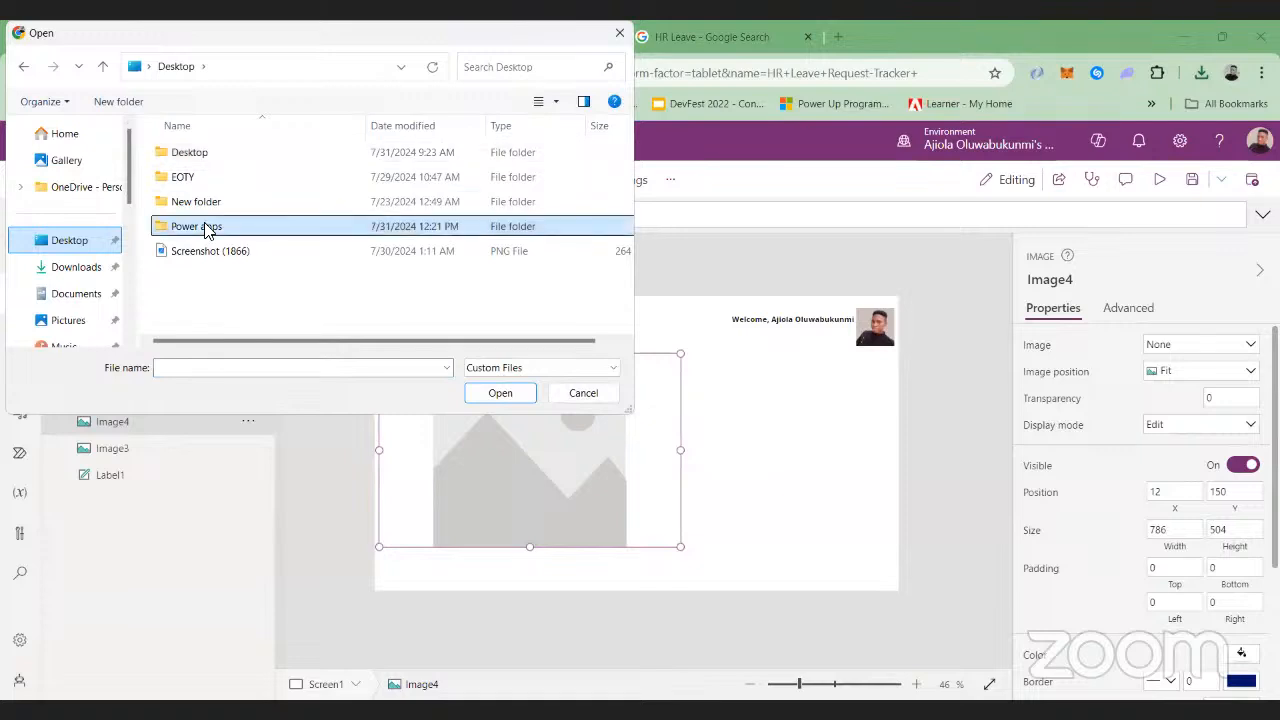
double_click(206, 228)
left_click(220, 189)
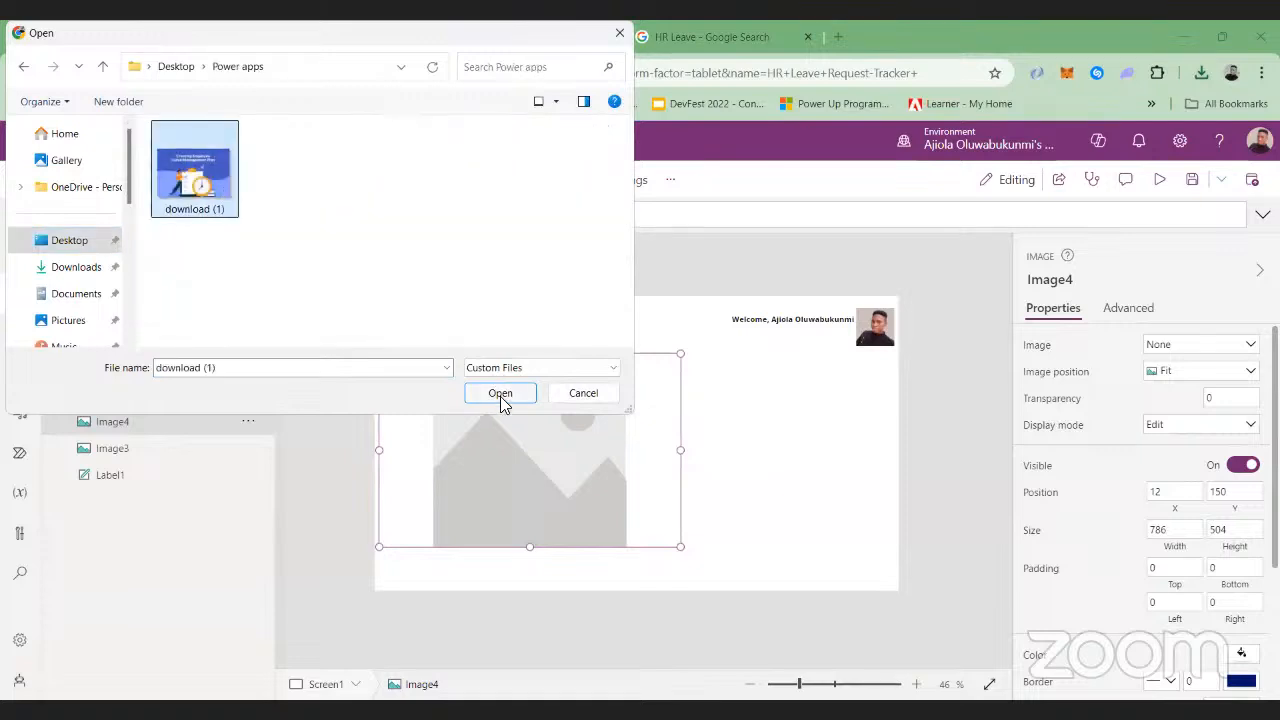
left_click(500, 396)
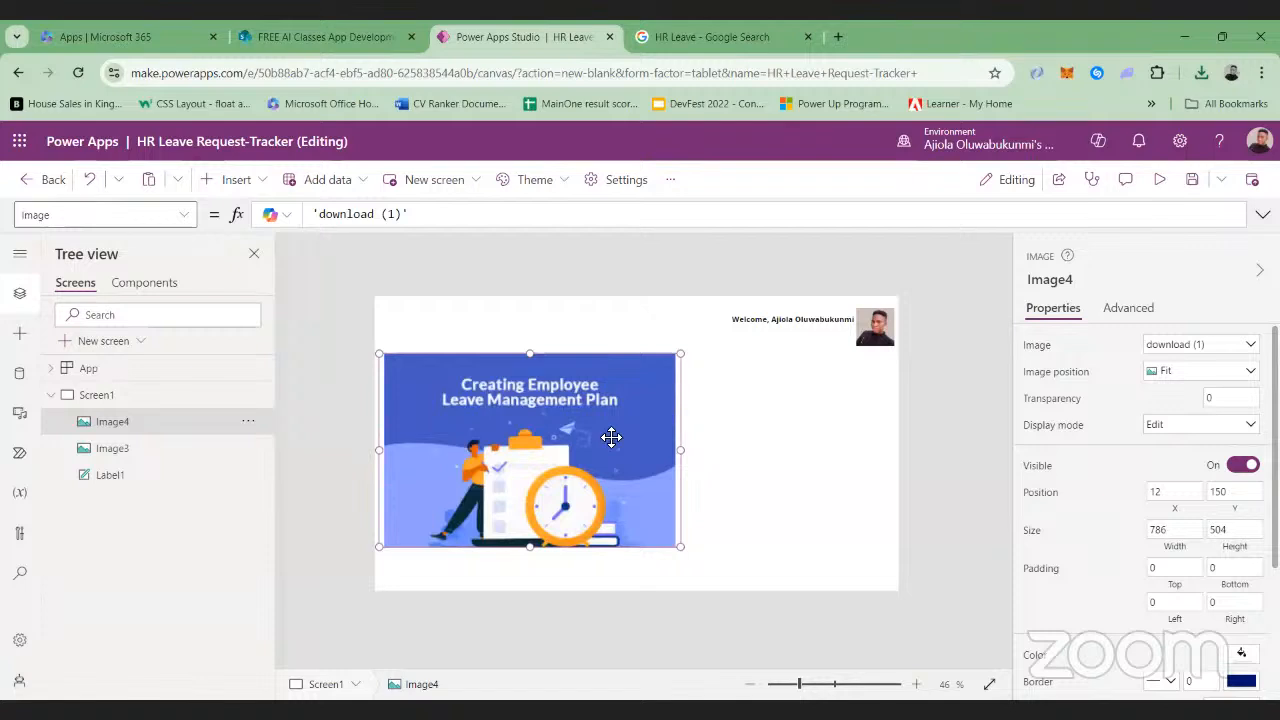
Adjust the leave image's position near Screen1's left edge and enlarge it slightly
left_click_drag(611, 441, 605, 443)
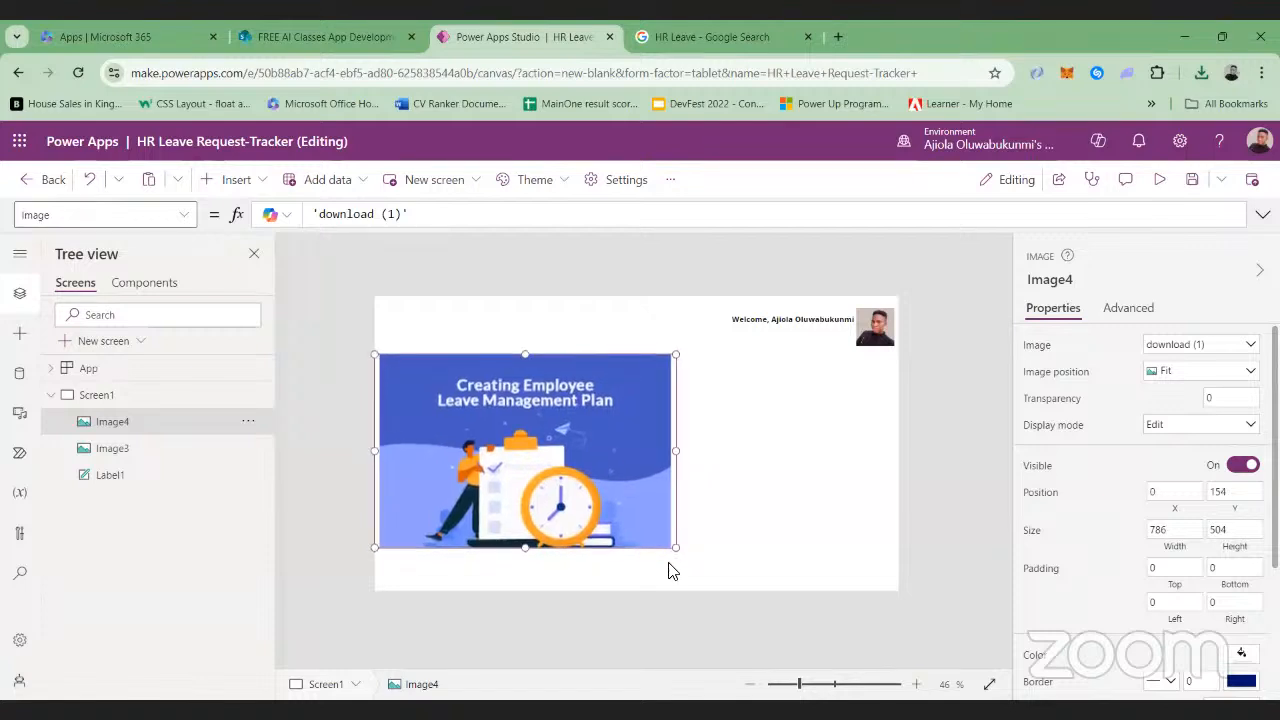
mouse_move(676, 552)
left_mouse_down()
mouse_move(708, 573)
mouse_move(690, 557)
left_mouse_up()
left_click(705, 549)
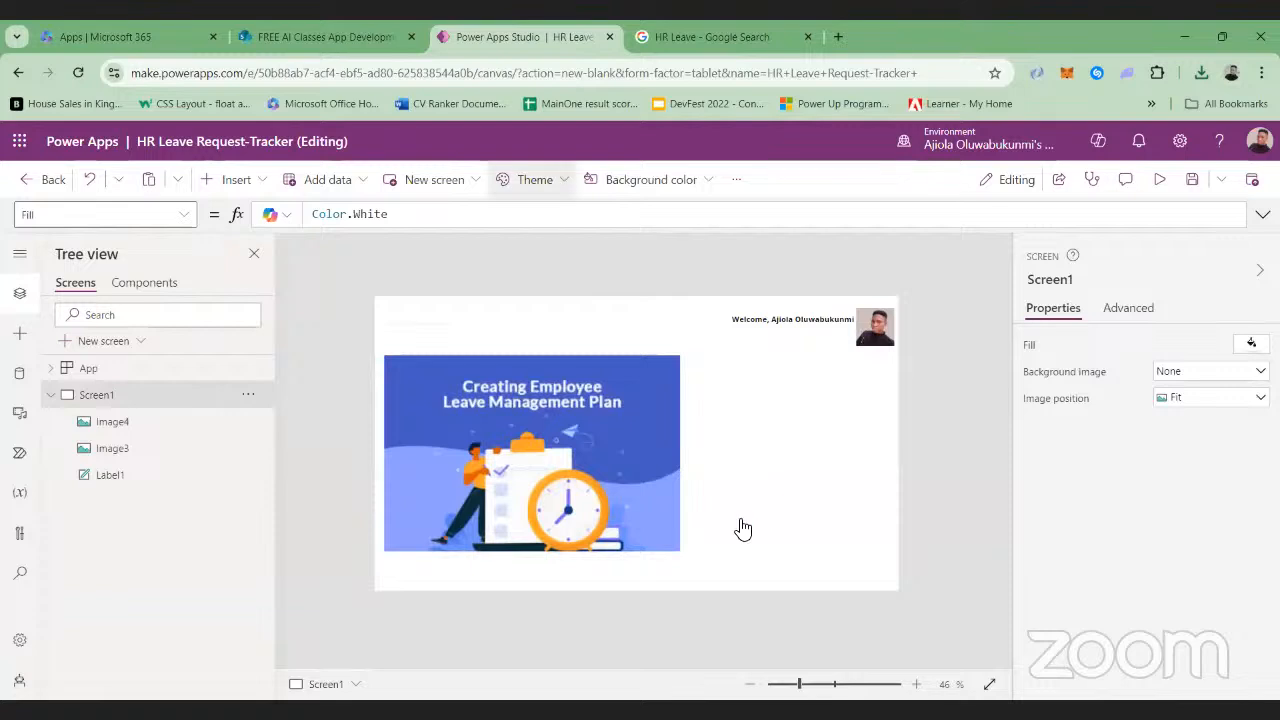
Insert two buttons to the right of the leave image, one at about X 959, Y 300 and the other directly below it
left_click(240, 182)
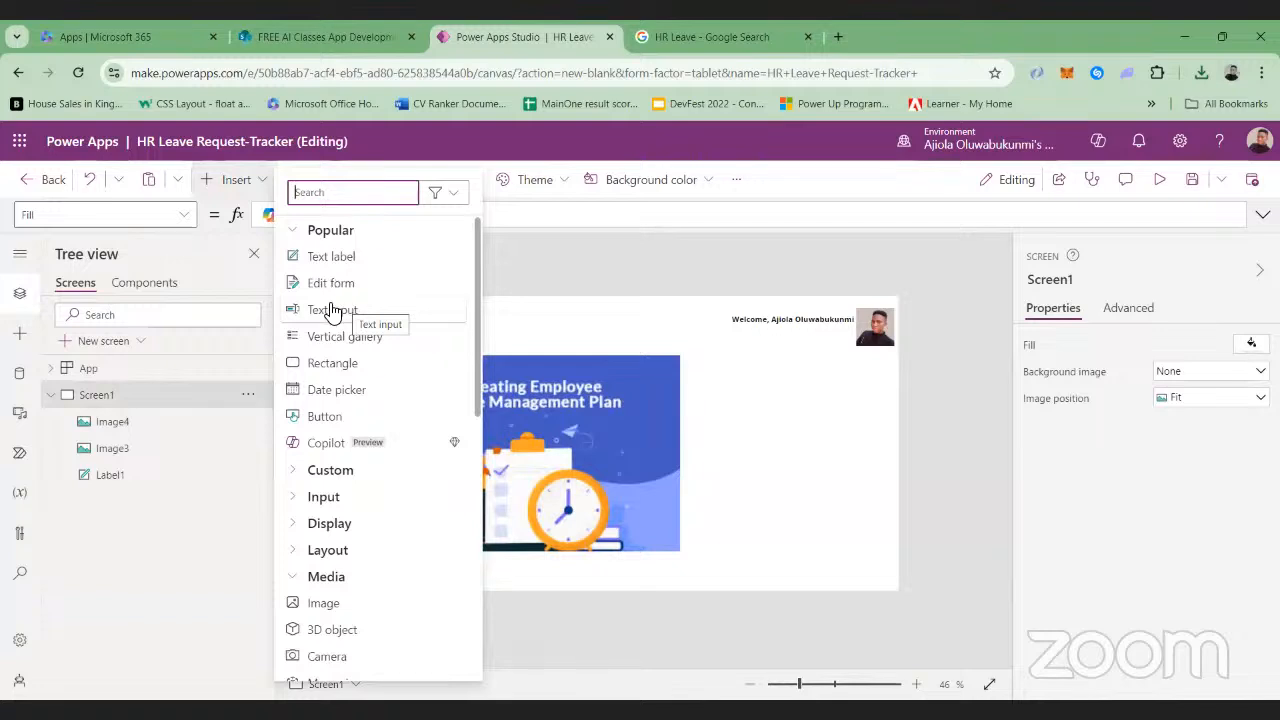
left_click(325, 417)
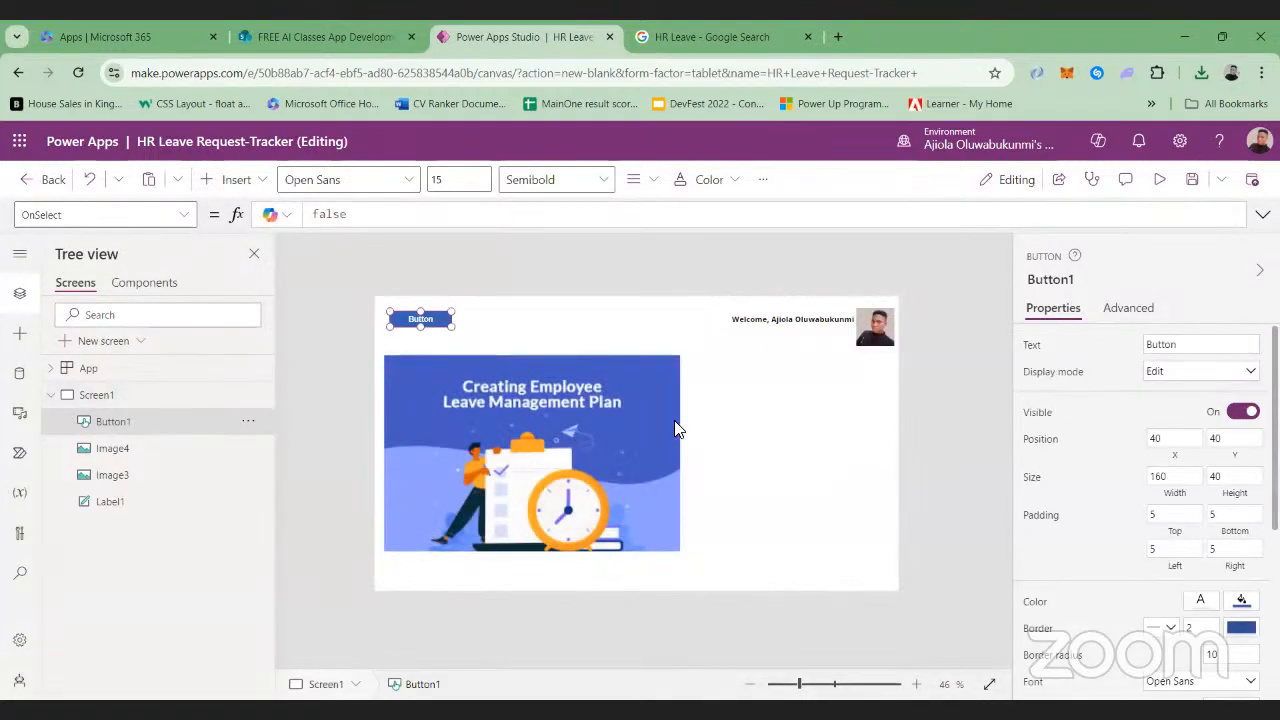
left_click_drag(416, 316, 765, 416)
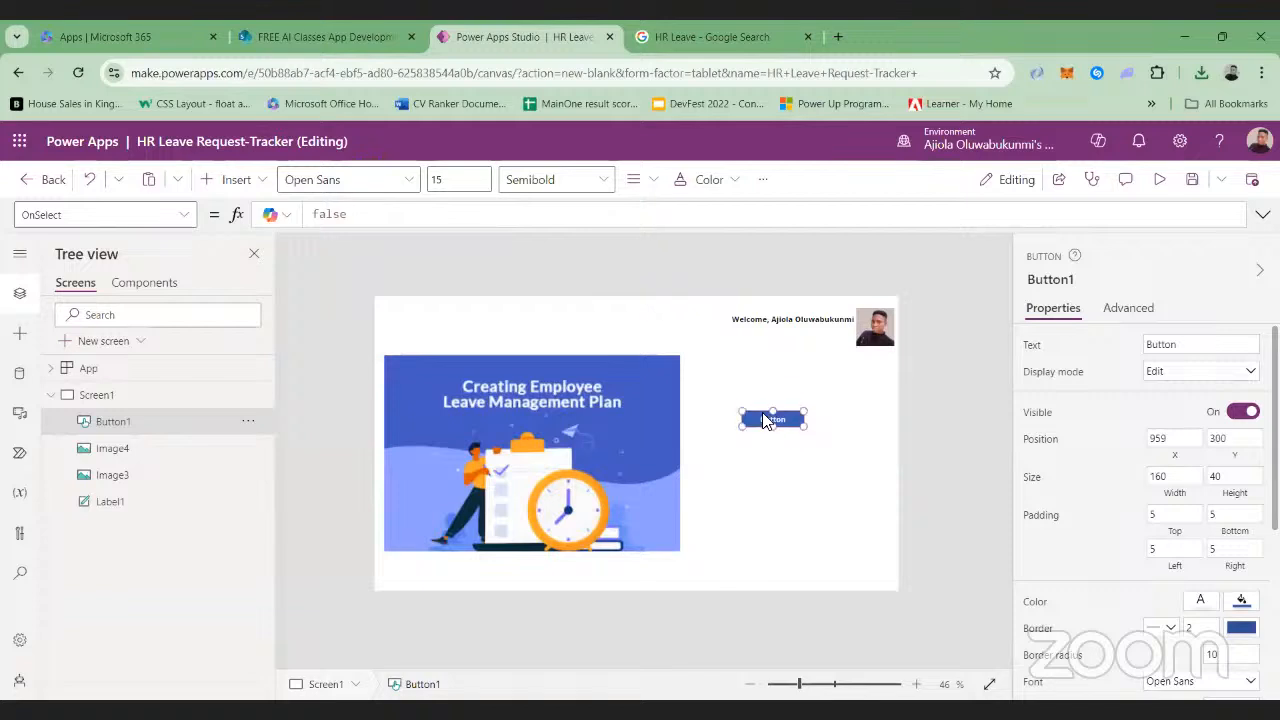
left_click(234, 181)
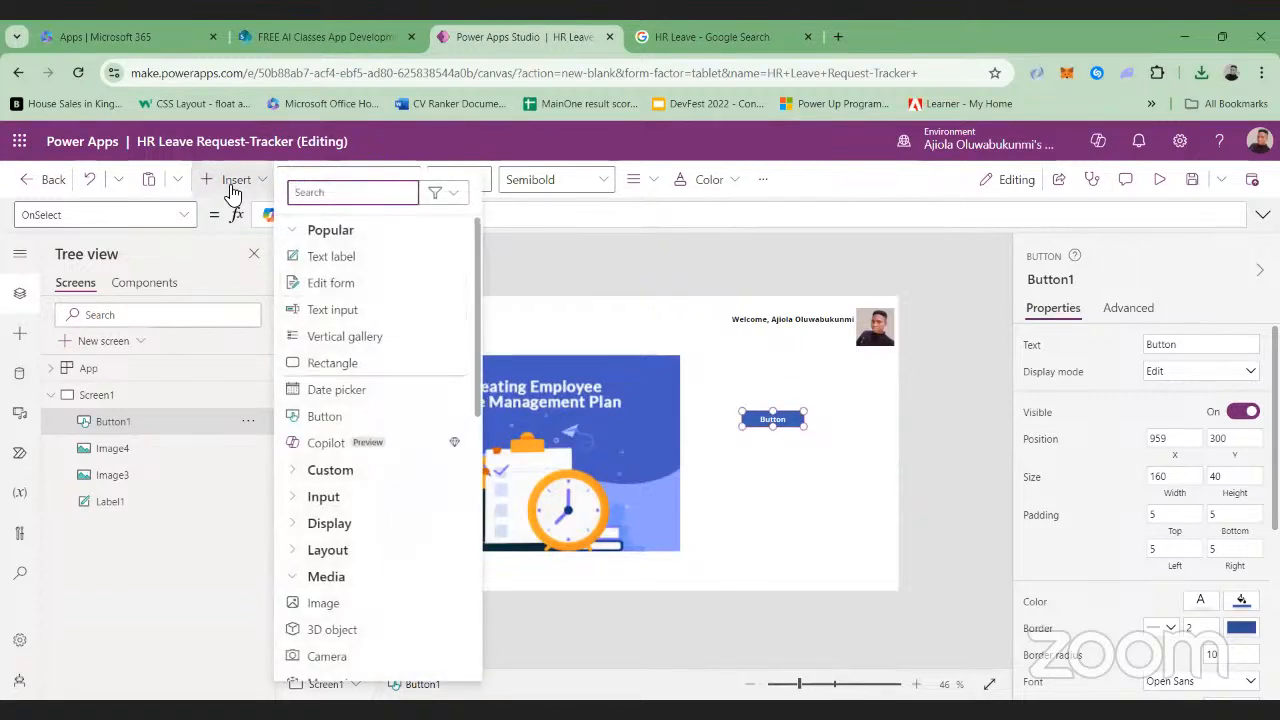
left_click(325, 416)
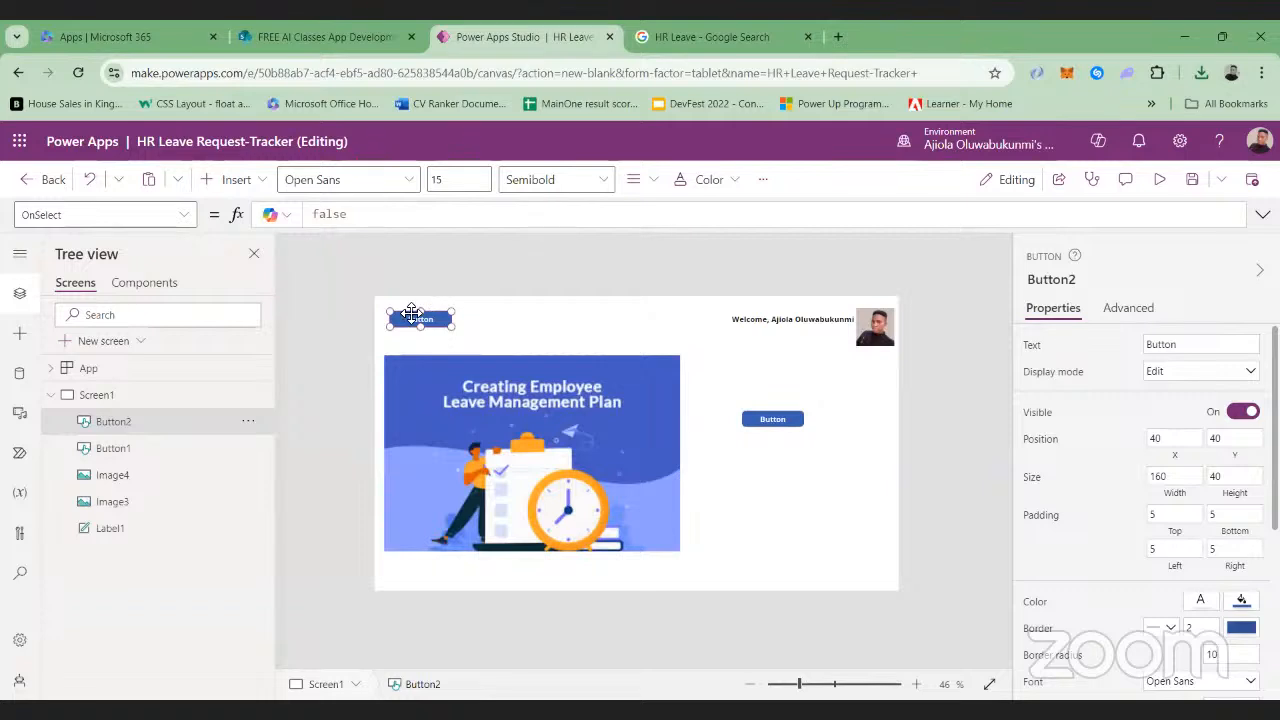
left_click_drag(412, 314, 763, 486)
Set the upper button's text to "Staff Request"
left_click(776, 422)
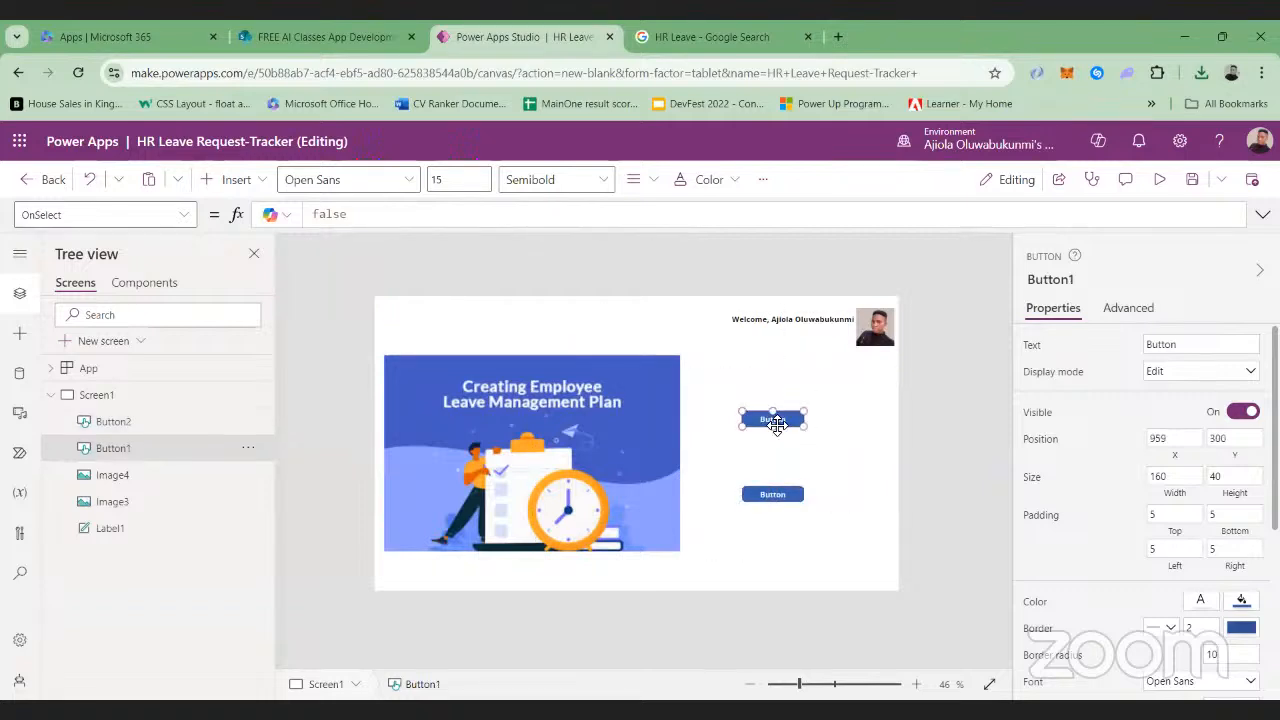
left_click(1200, 343)
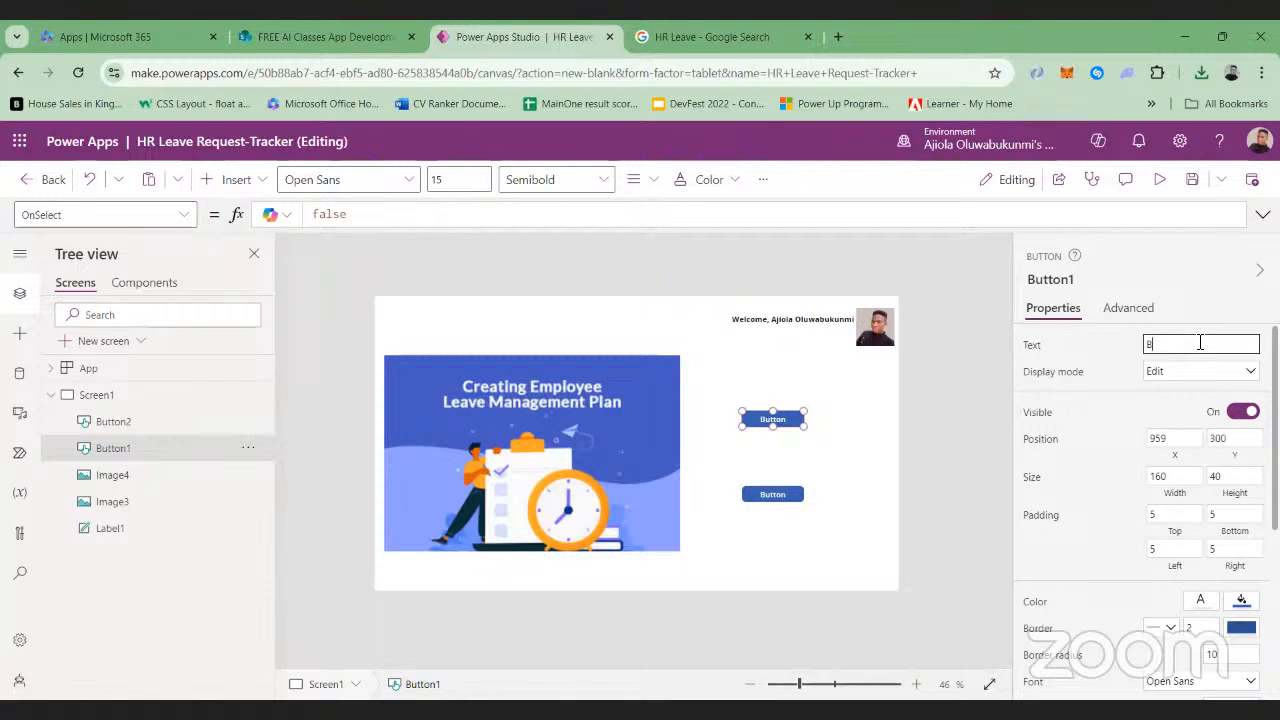
key("BackSpace")
type("Staff Request")
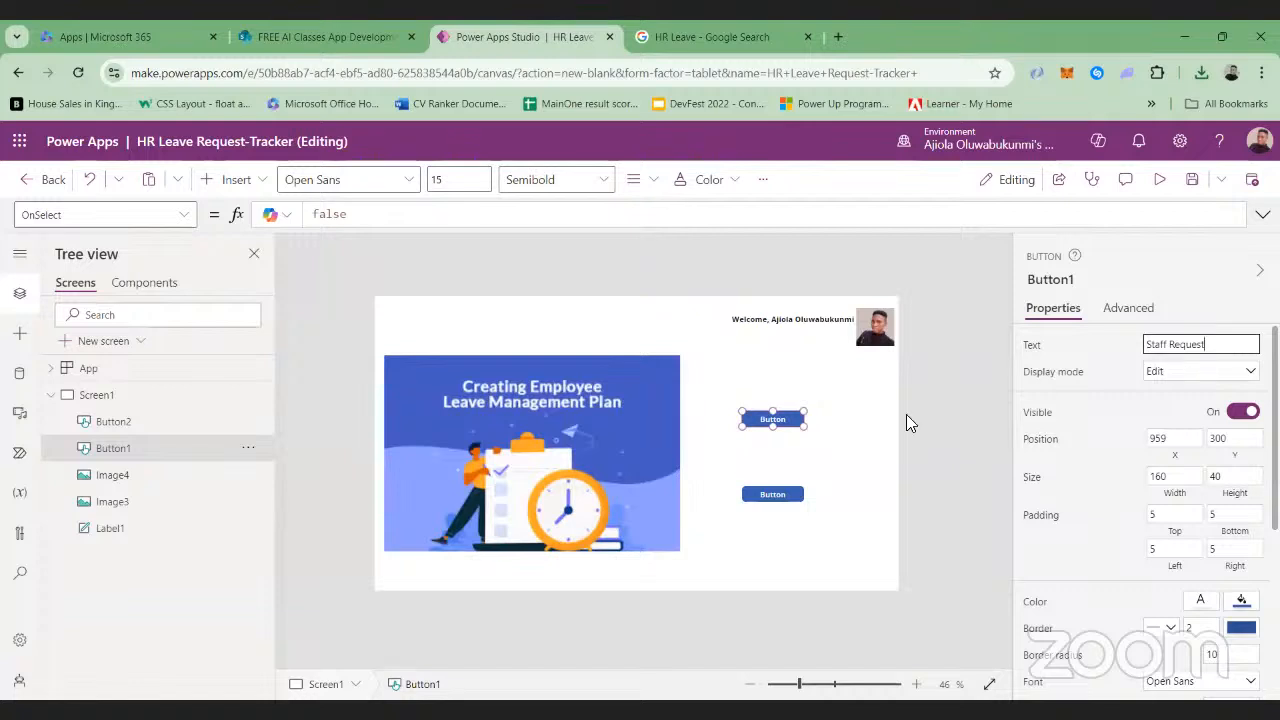
Set the lower button's text to "Leave Tracker"
left_click(776, 498)
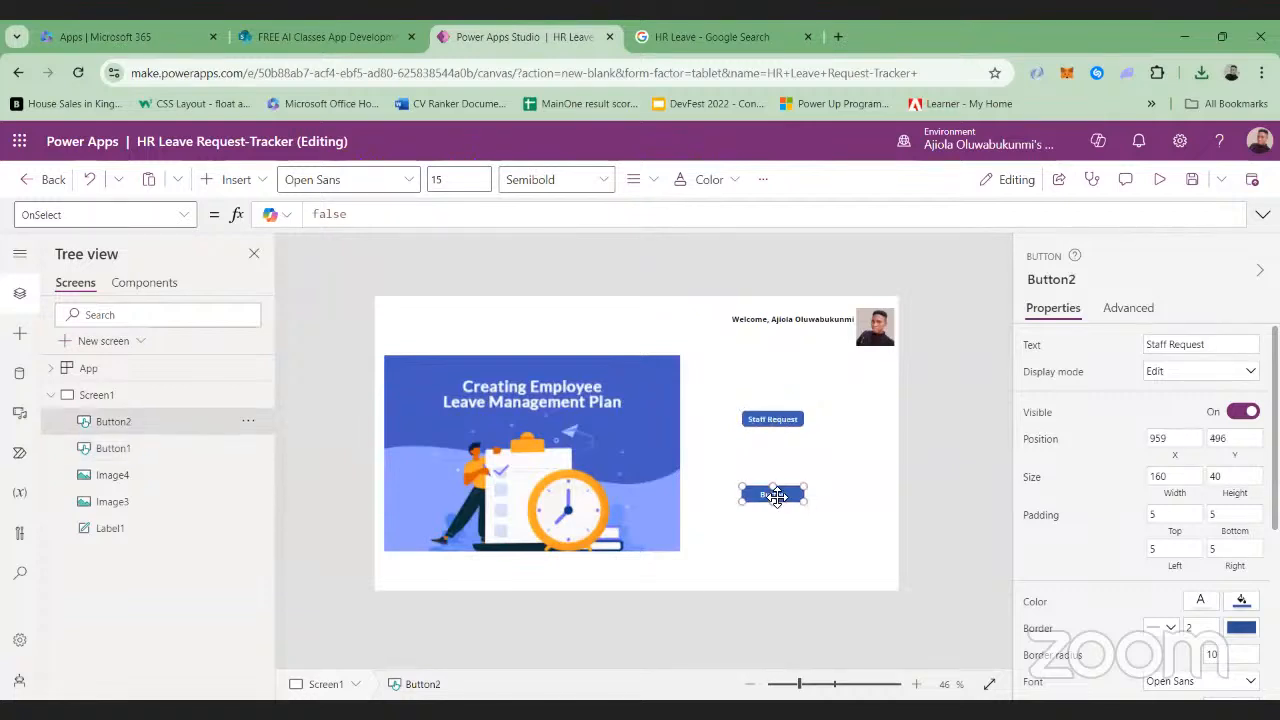
left_click(1226, 345)
key("BackSpace")
key("BackSpace")
key("BackSpace")
key("BackSpace")
key("BackSpace")
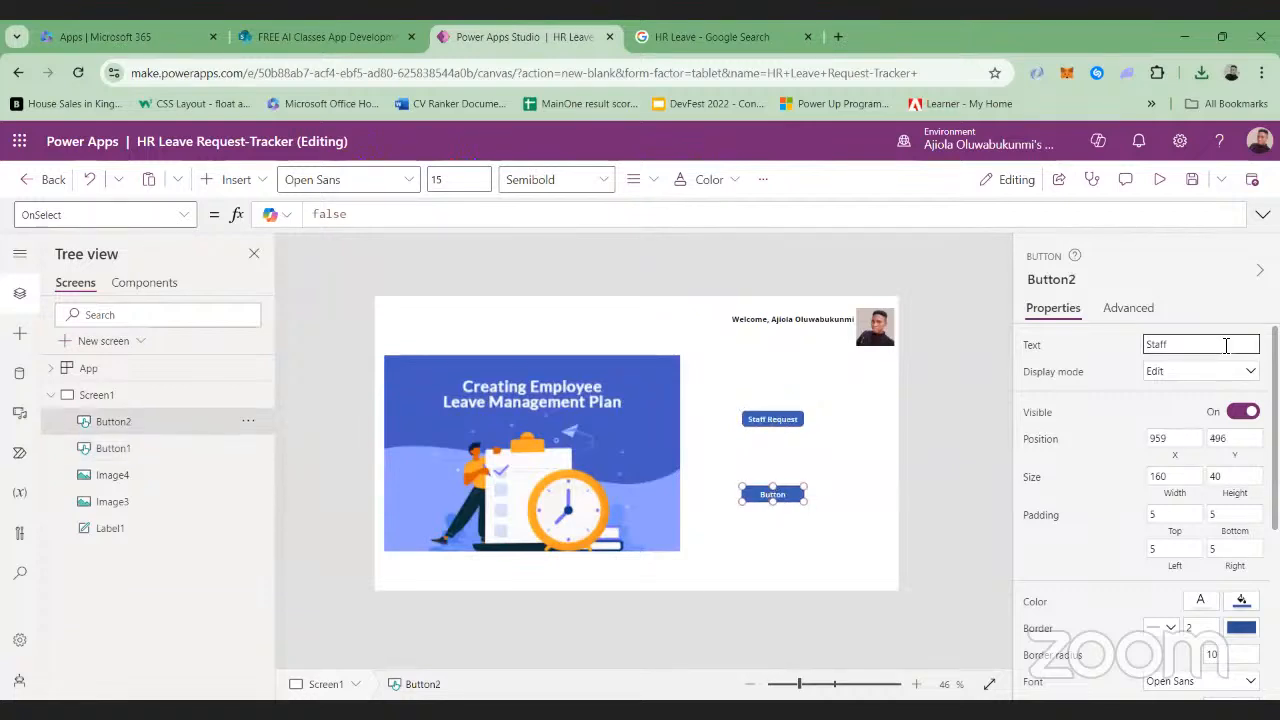
key("BackSpace")
key("BackSpace")
key("BackSpace")
key("BackSpace")
type("HR T")
type("Leave ")
type("Tracker")
left_click(944, 430)
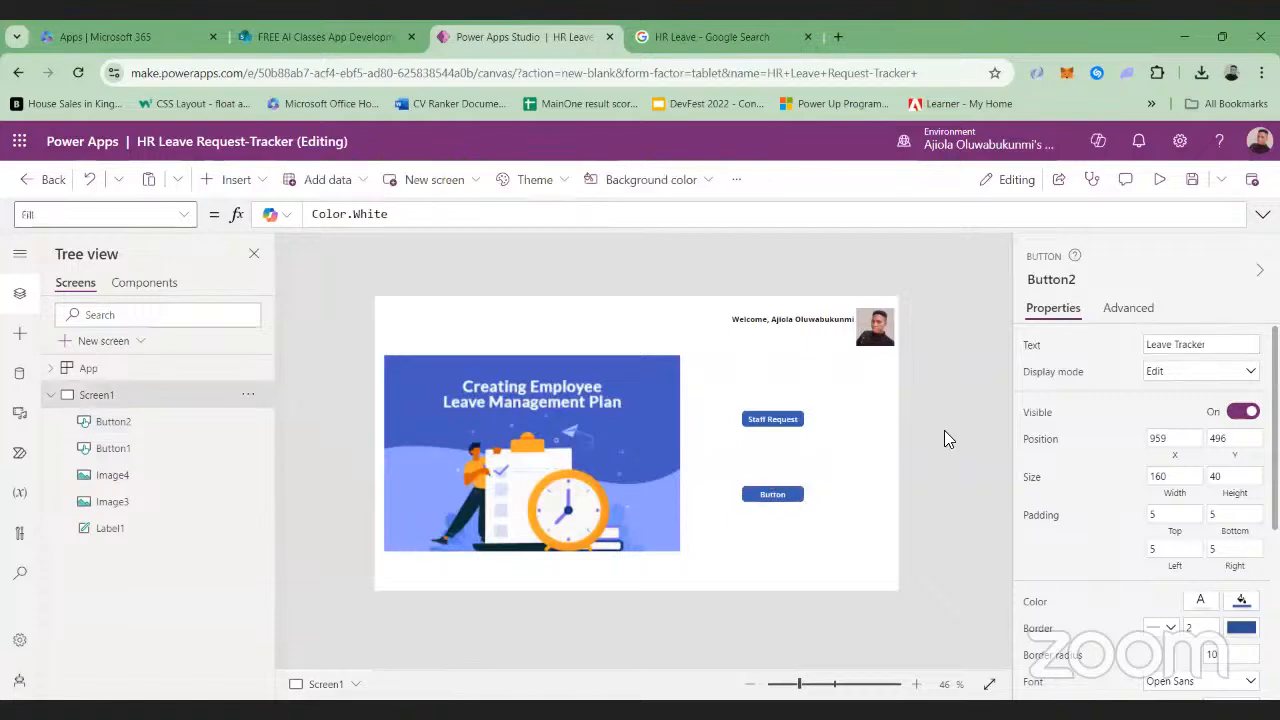
Make the Staff Request button's text bold at size 16 and enlarge the button to about 183 wide by 48 high
left_click(772, 421)
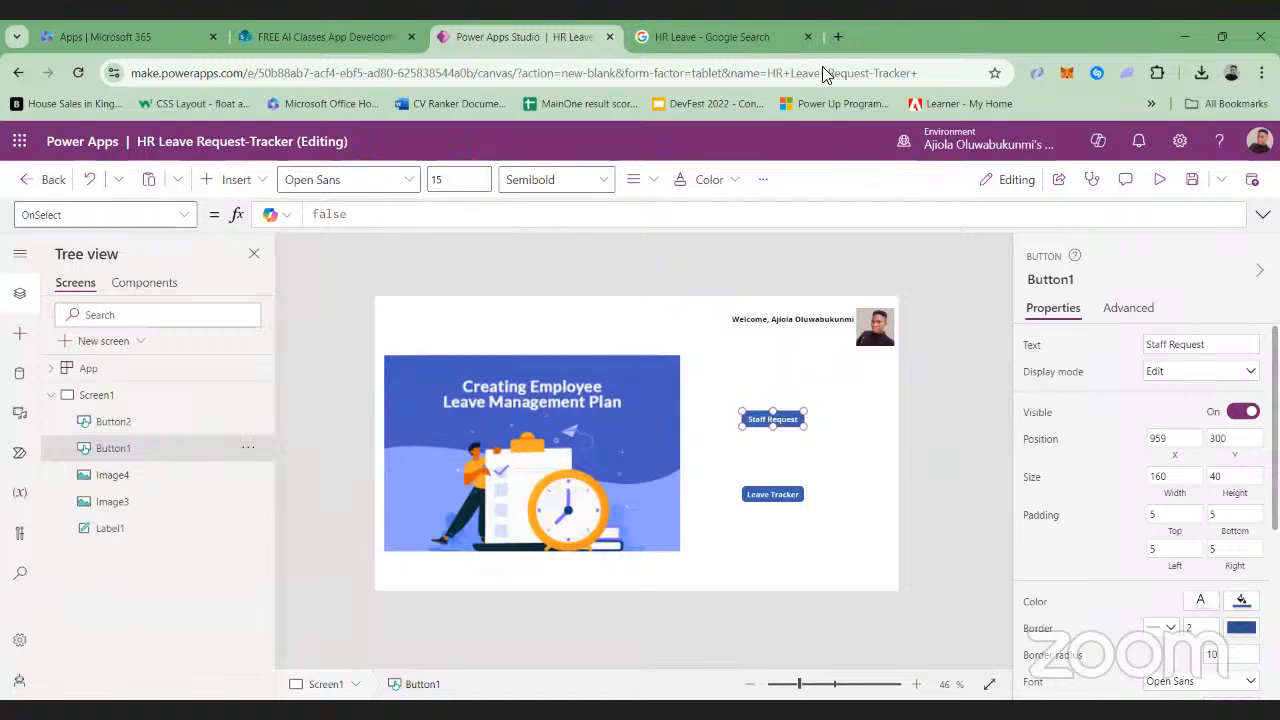
left_click(603, 190)
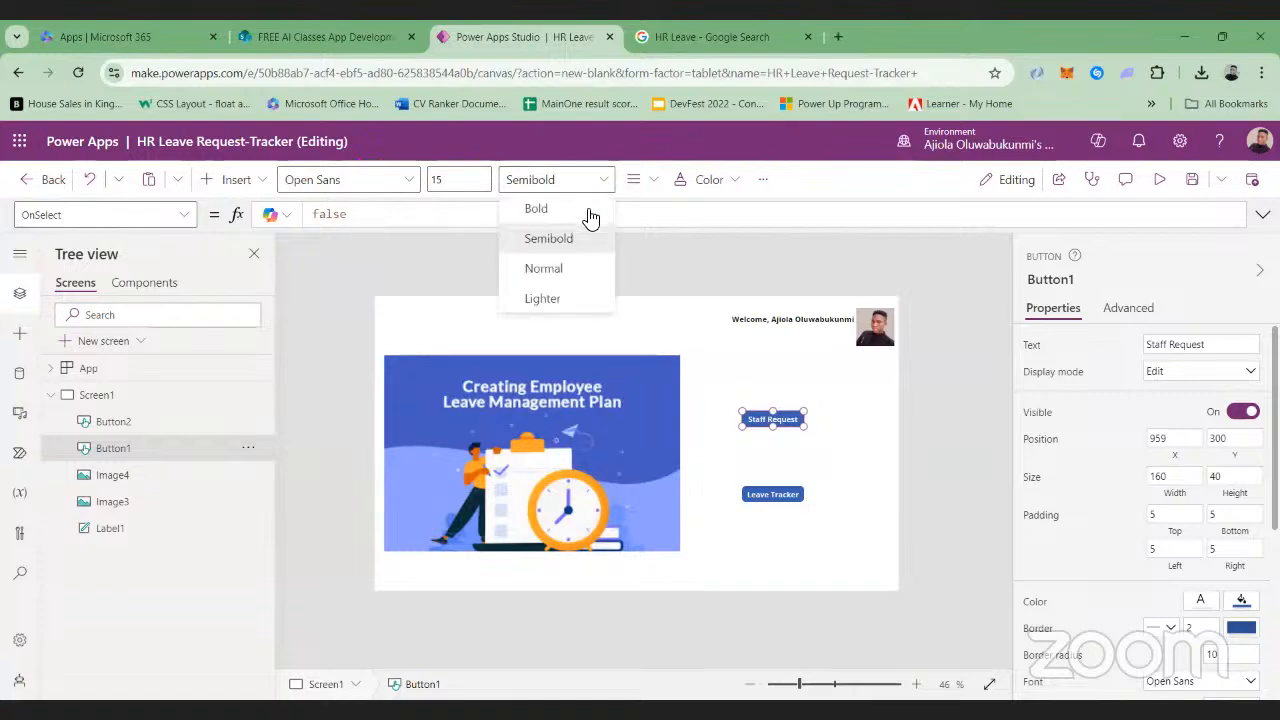
left_click(535, 206)
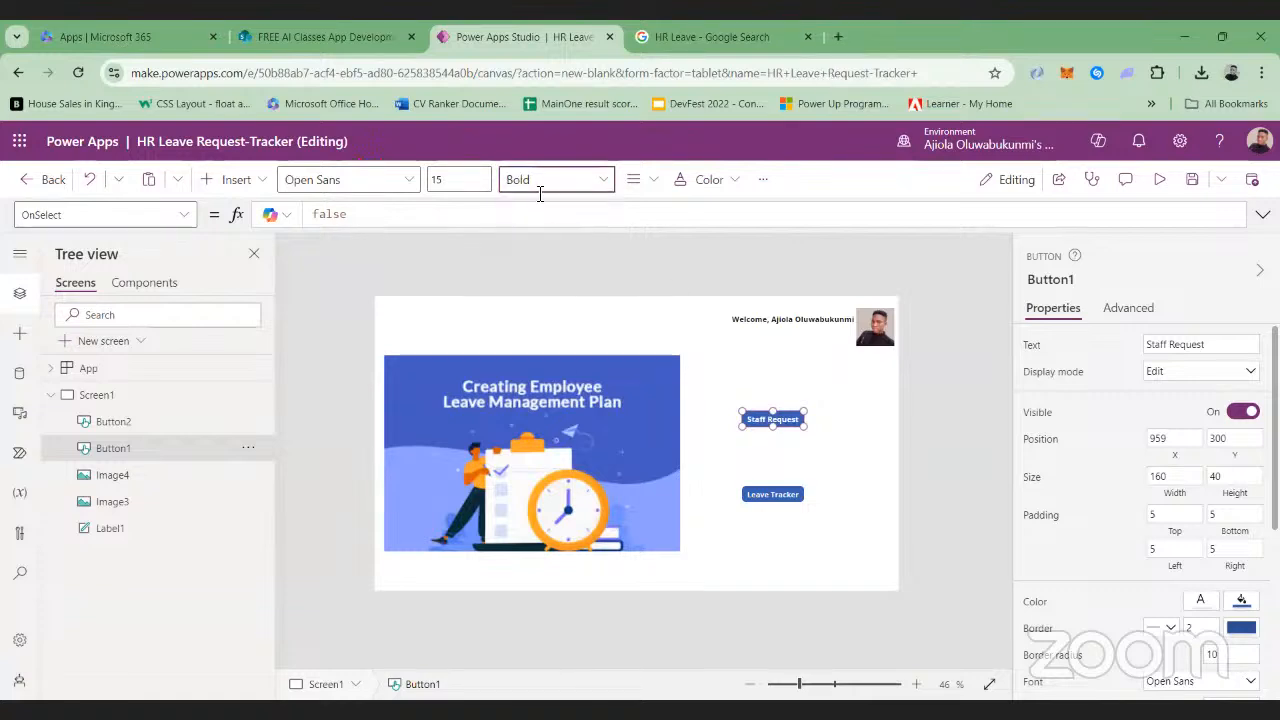
left_click(464, 178)
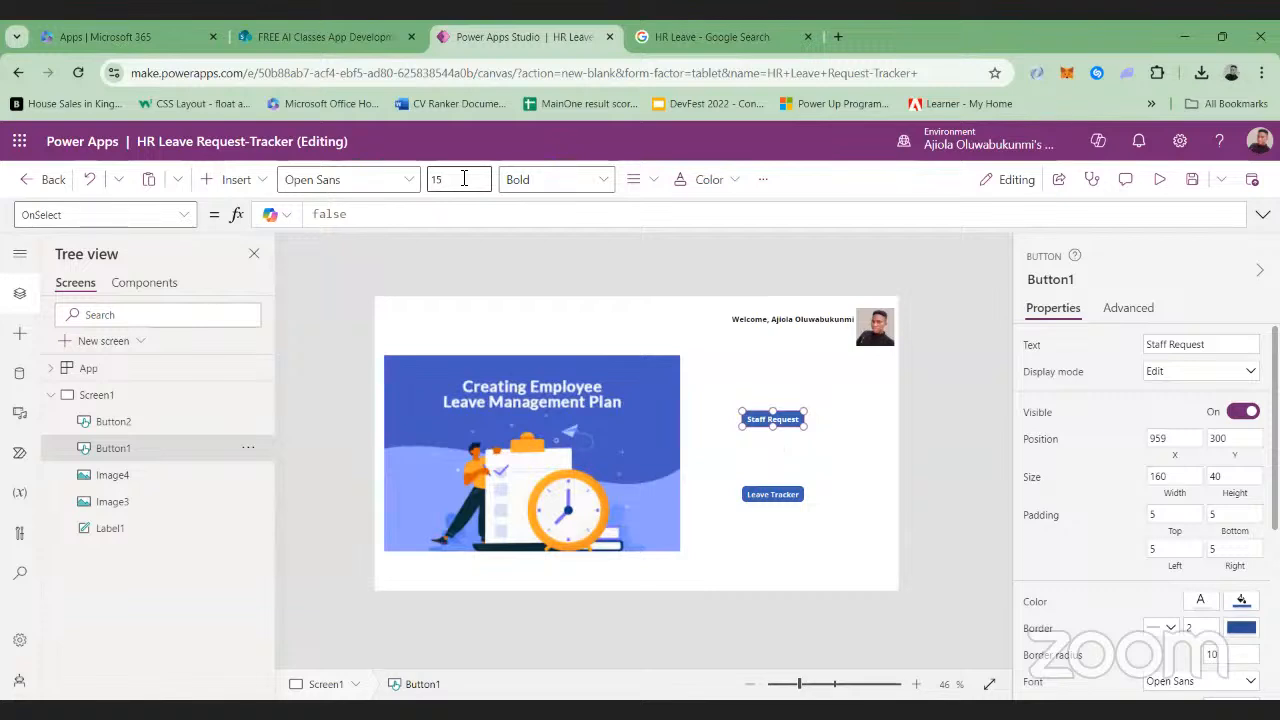
left_click(780, 373)
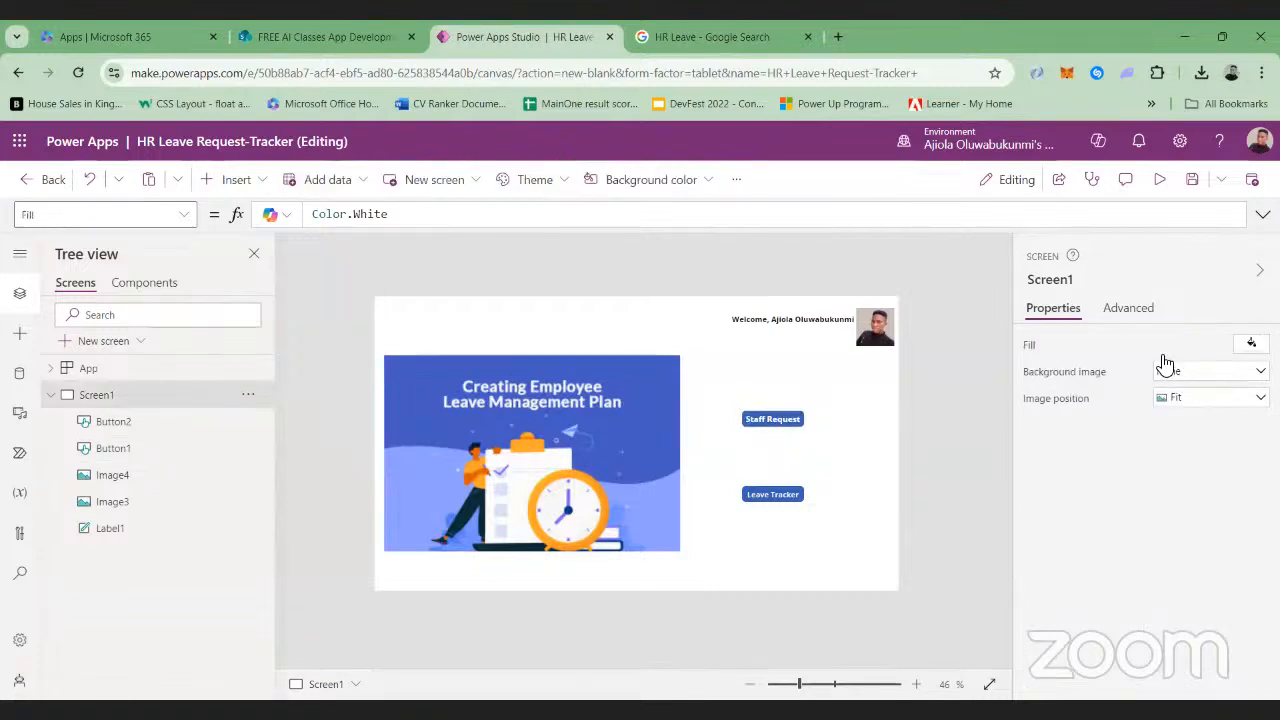
left_click(778, 420)
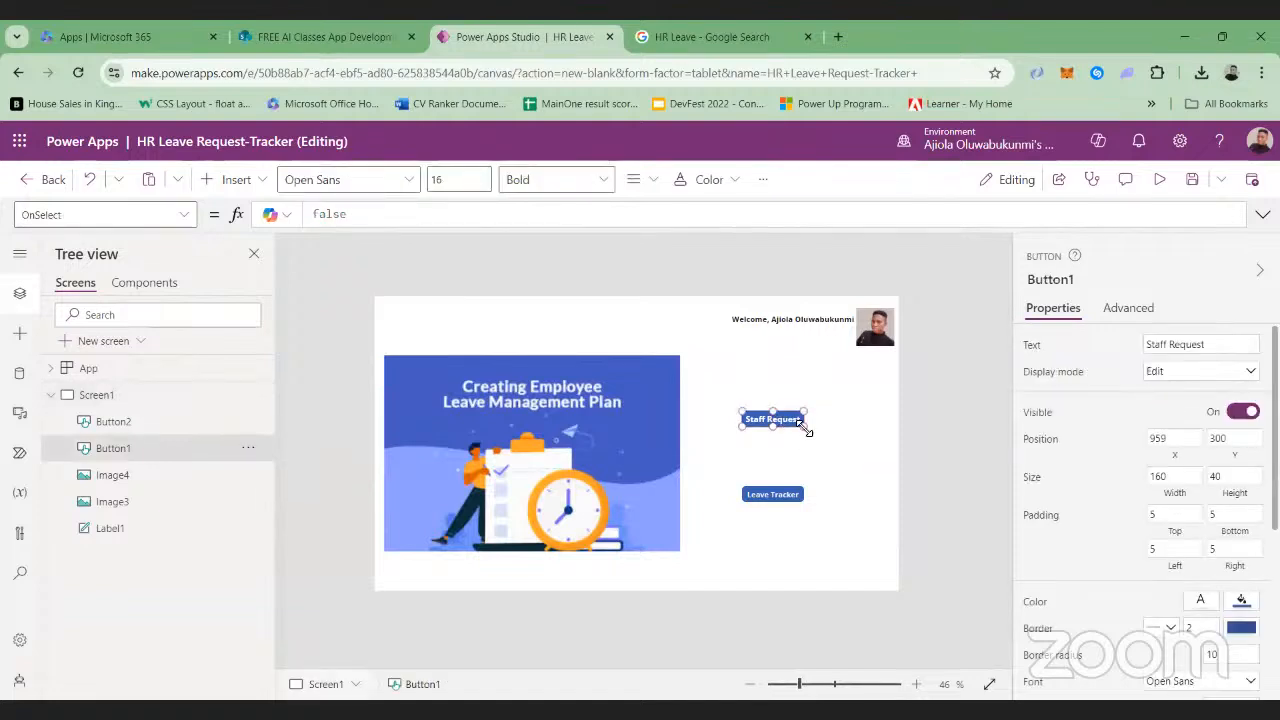
left_click_drag(806, 429, 816, 432)
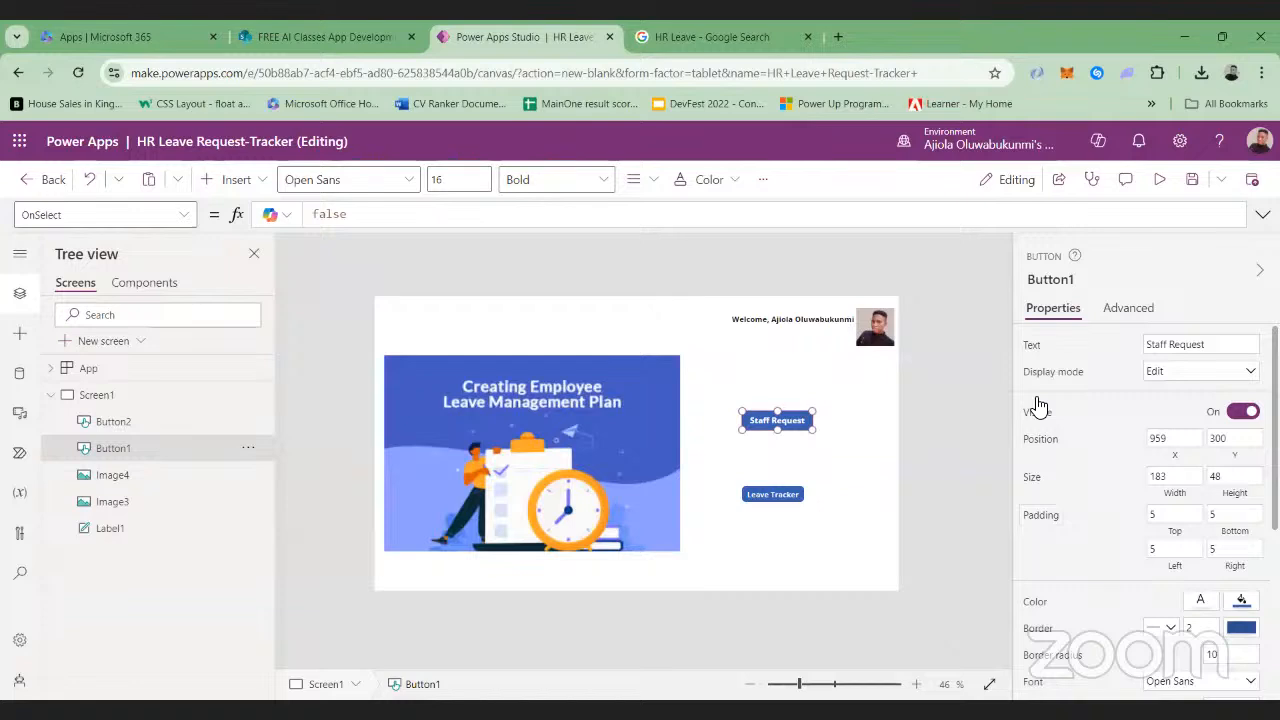
Set the Staff Request button's border radius to 15
scroll(1040, 420, "down", 3)
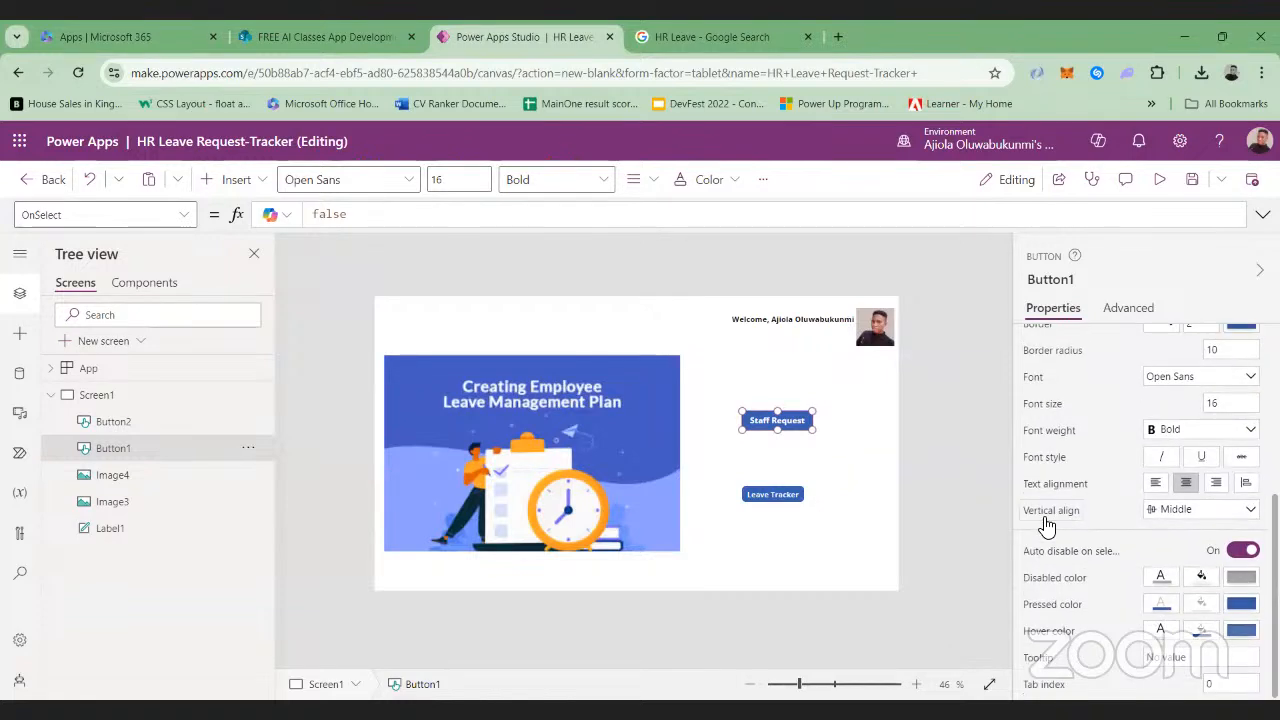
left_click(785, 497)
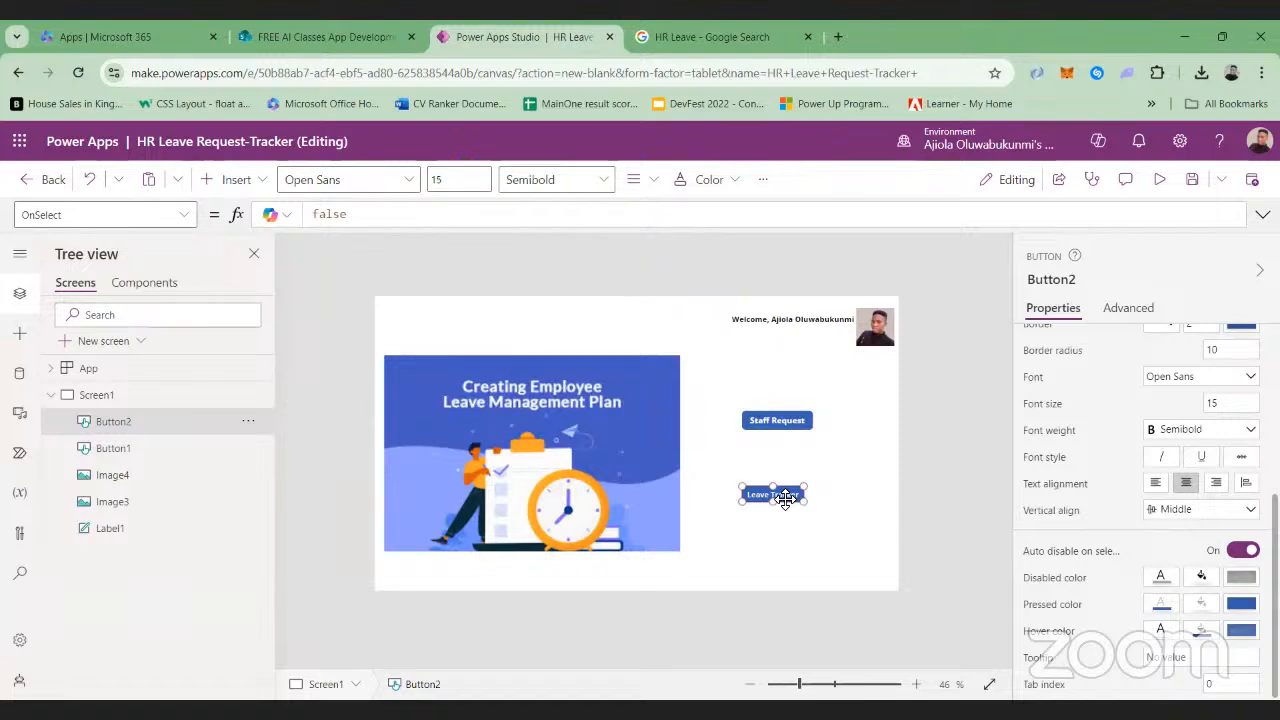
left_click(795, 424)
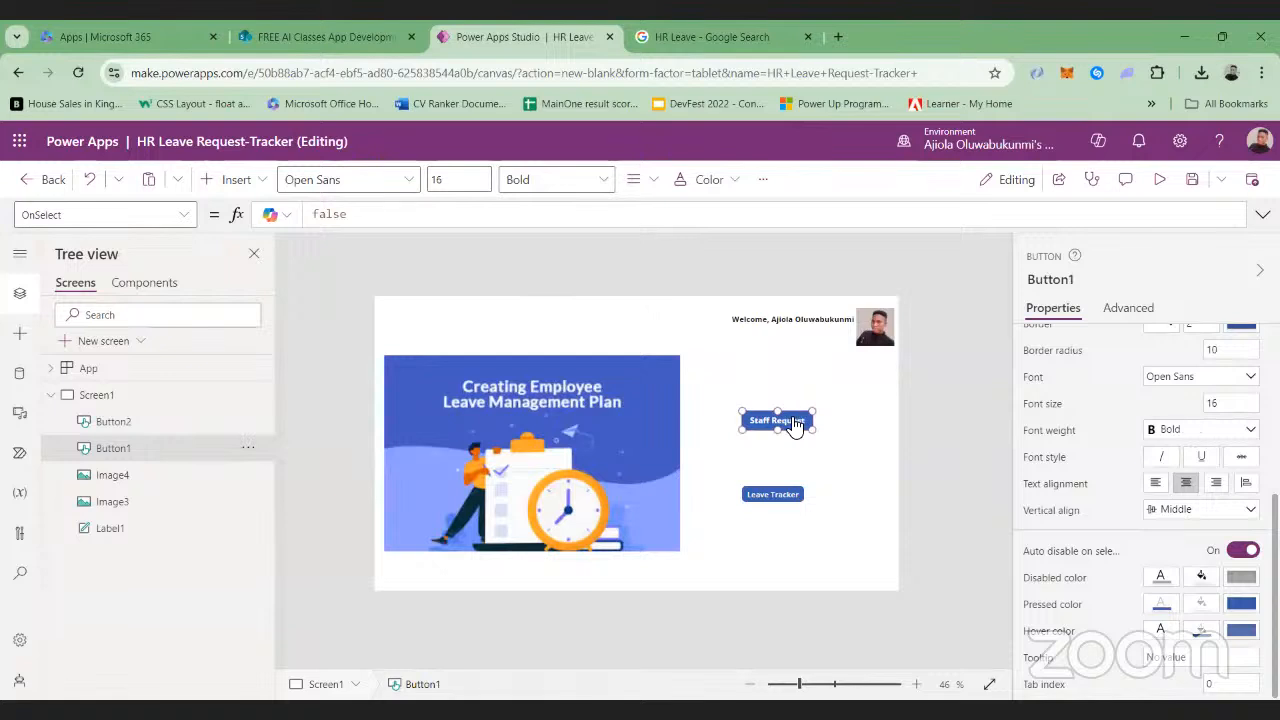
scroll(1157, 500, "up", 2)
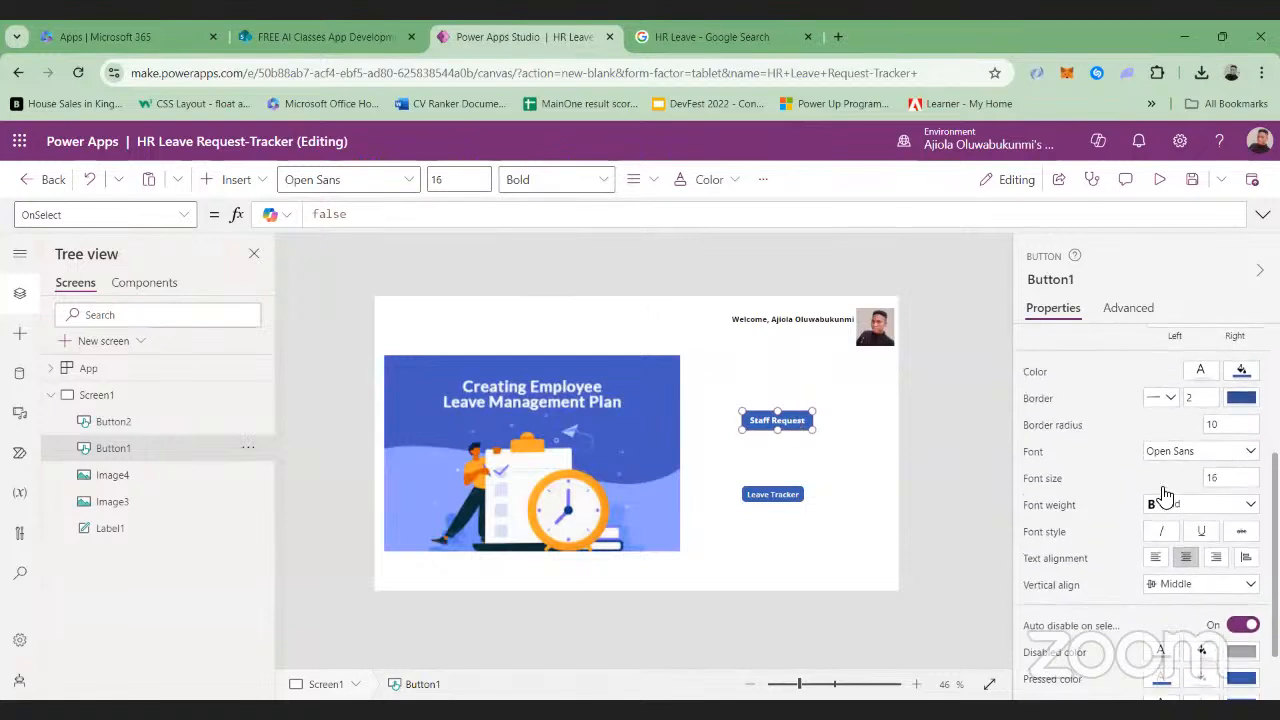
left_click(1232, 429)
key("BackSpace")
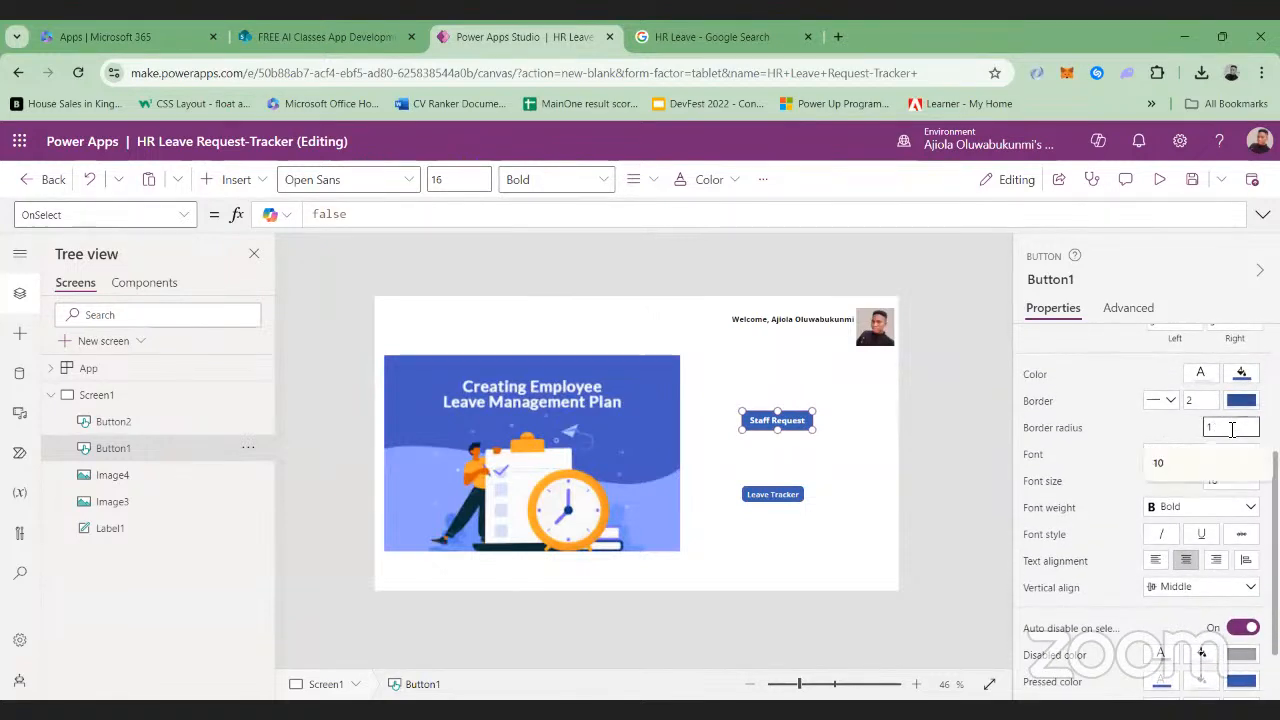
type("5")
key("Return")
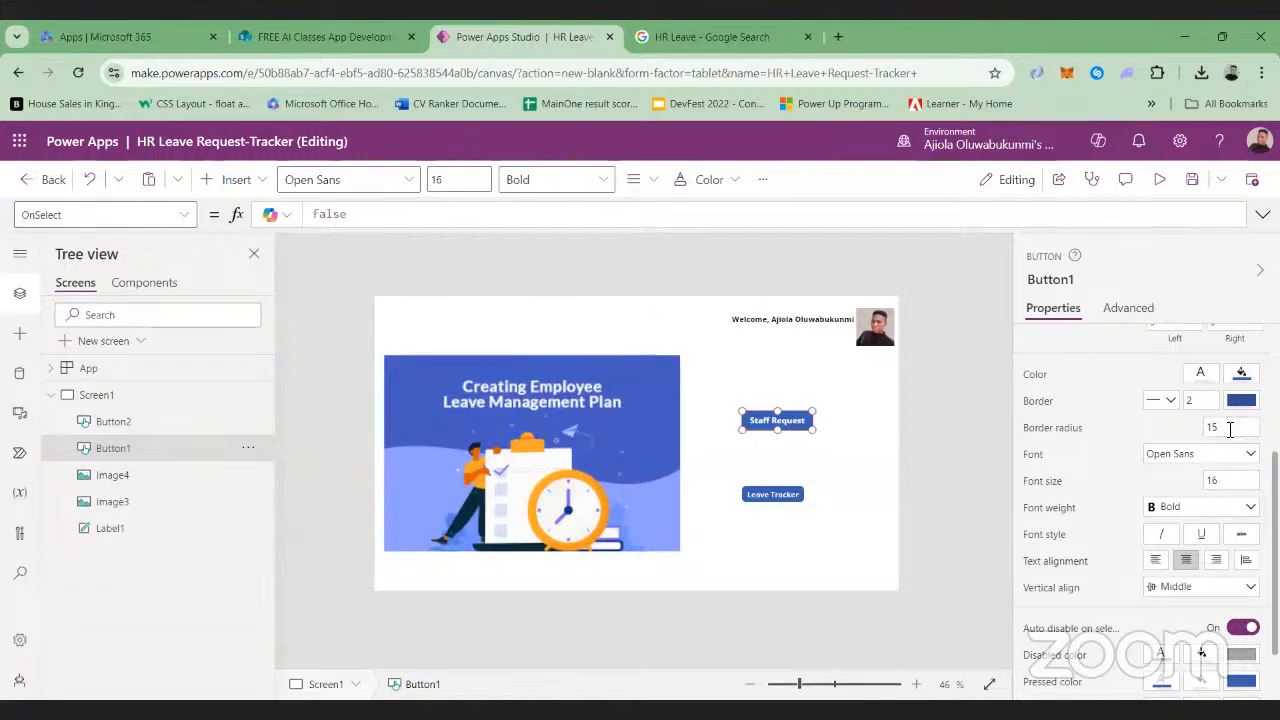
left_click(982, 466)
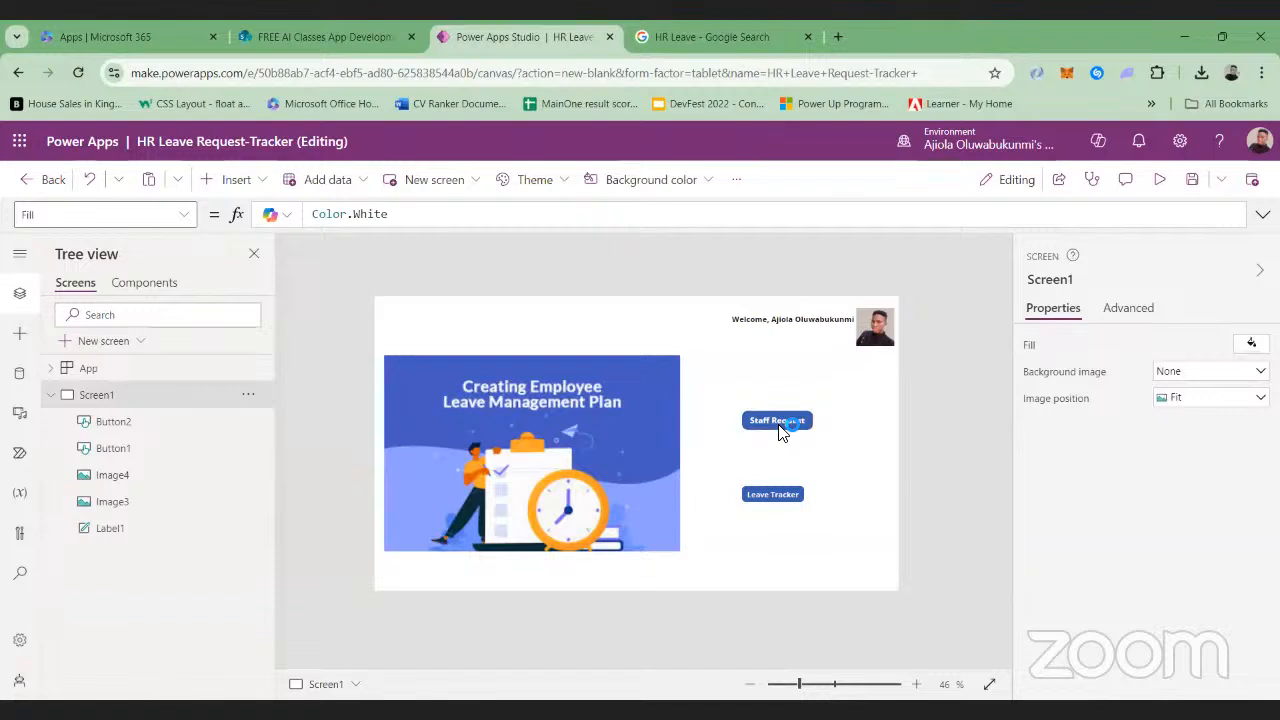
Increase the rounding of the Staff Request button's corners to a border radius of 20
left_click(768, 495)
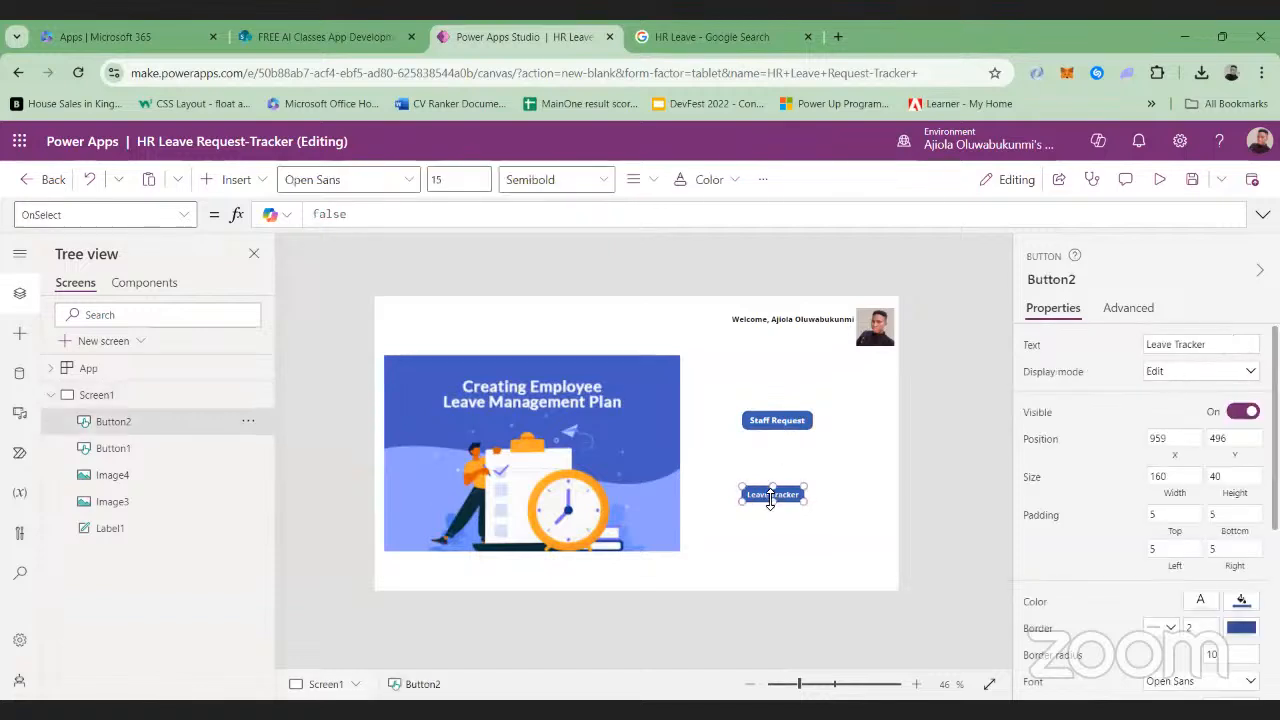
left_click(800, 424)
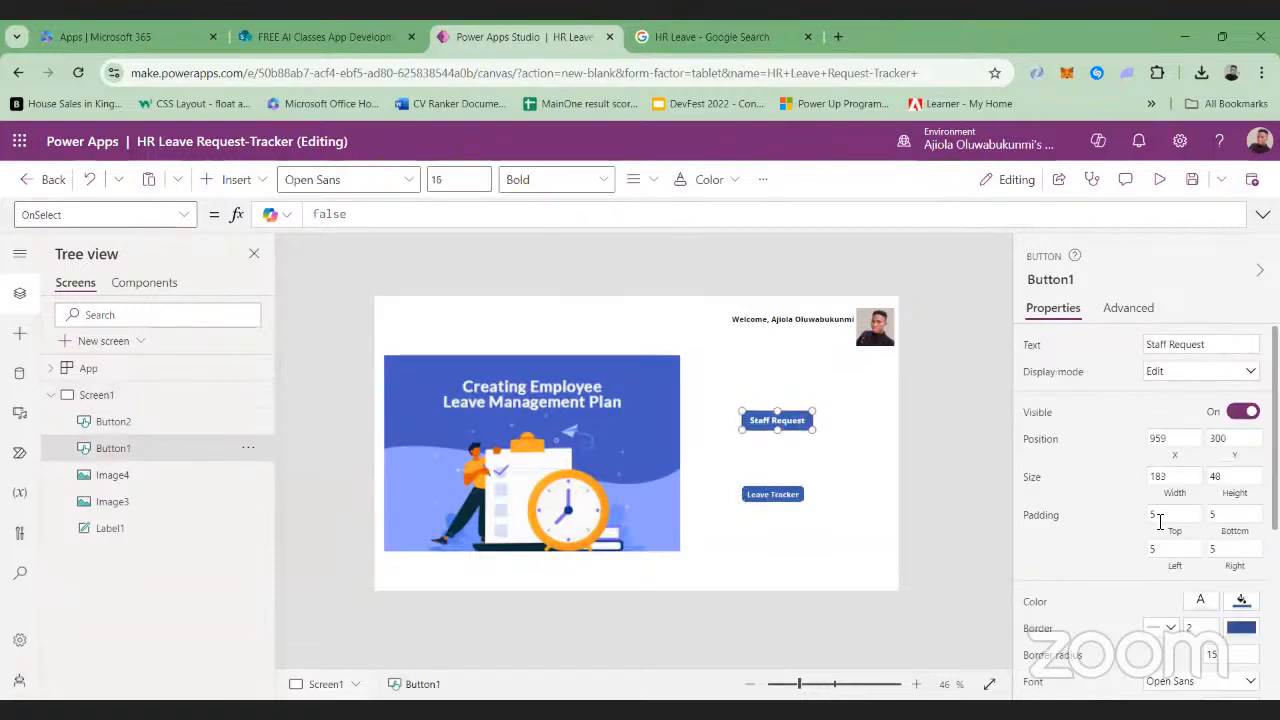
scroll(1160, 527, "down", 1)
double_click(1219, 570)
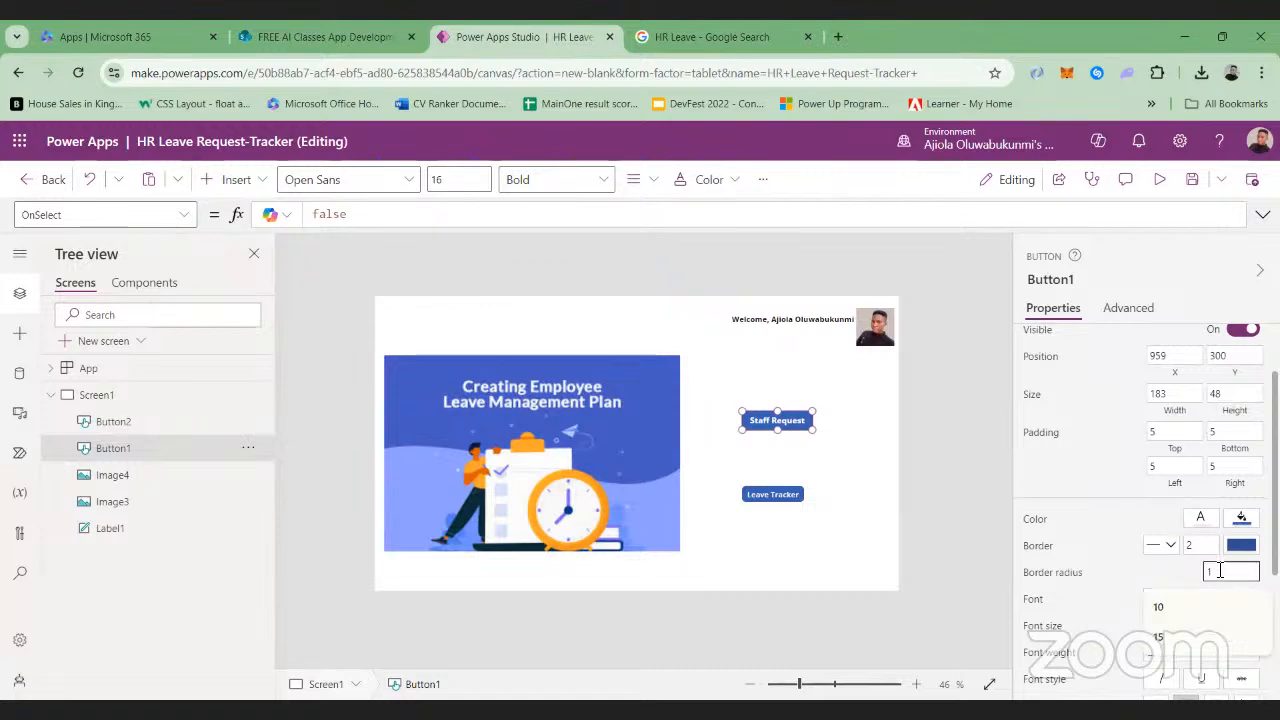
type("20")
left_click(1085, 492)
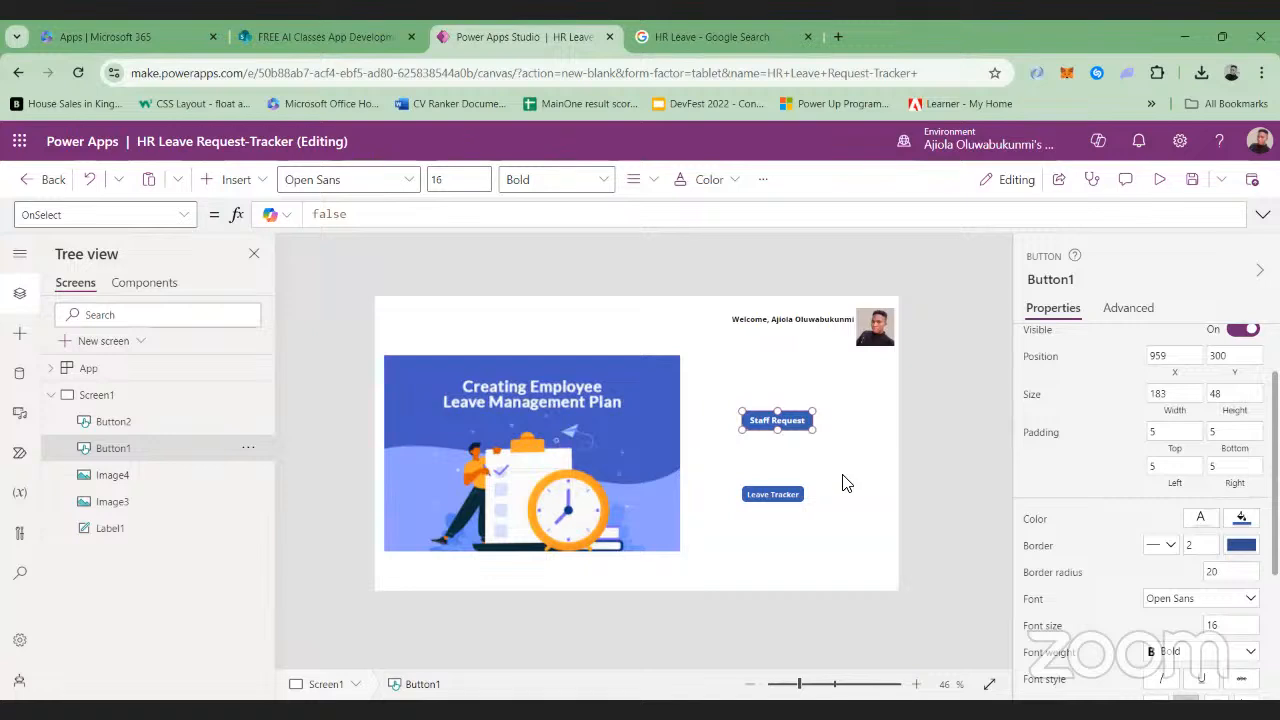
left_click(857, 449)
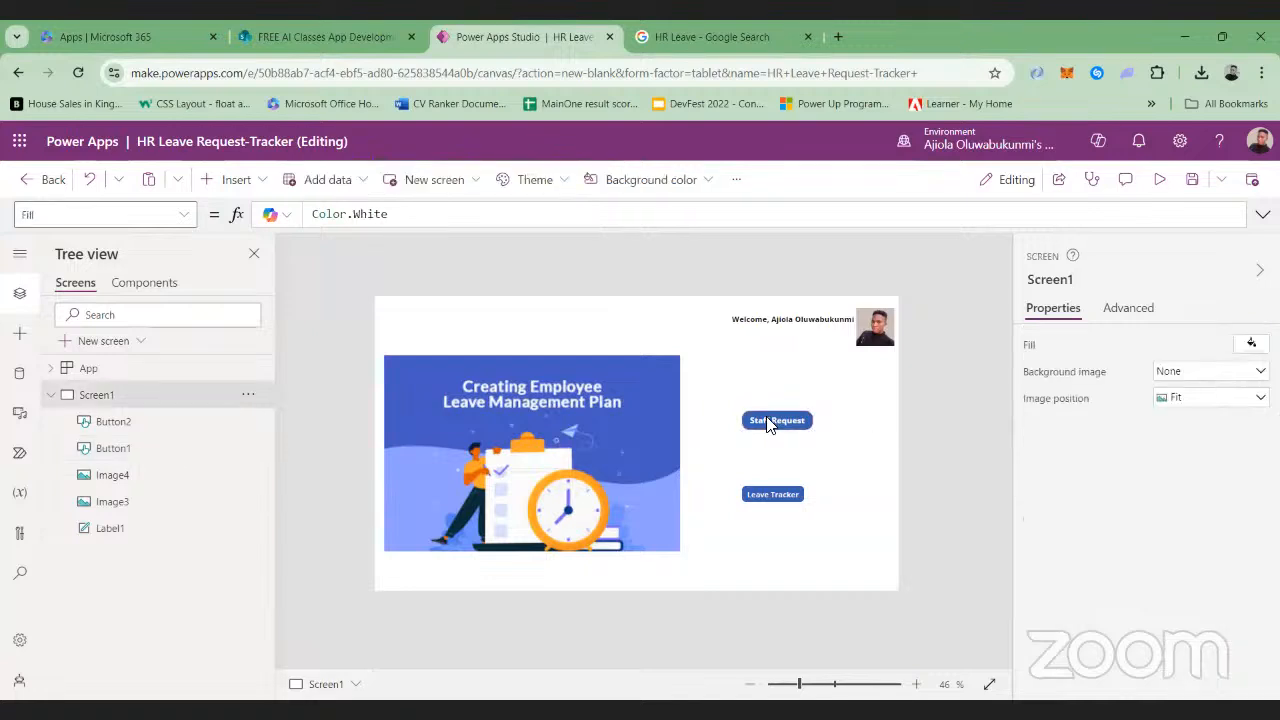
Set the Leave Tracker button's text to font size 16 and Bold weight
left_click(766, 495)
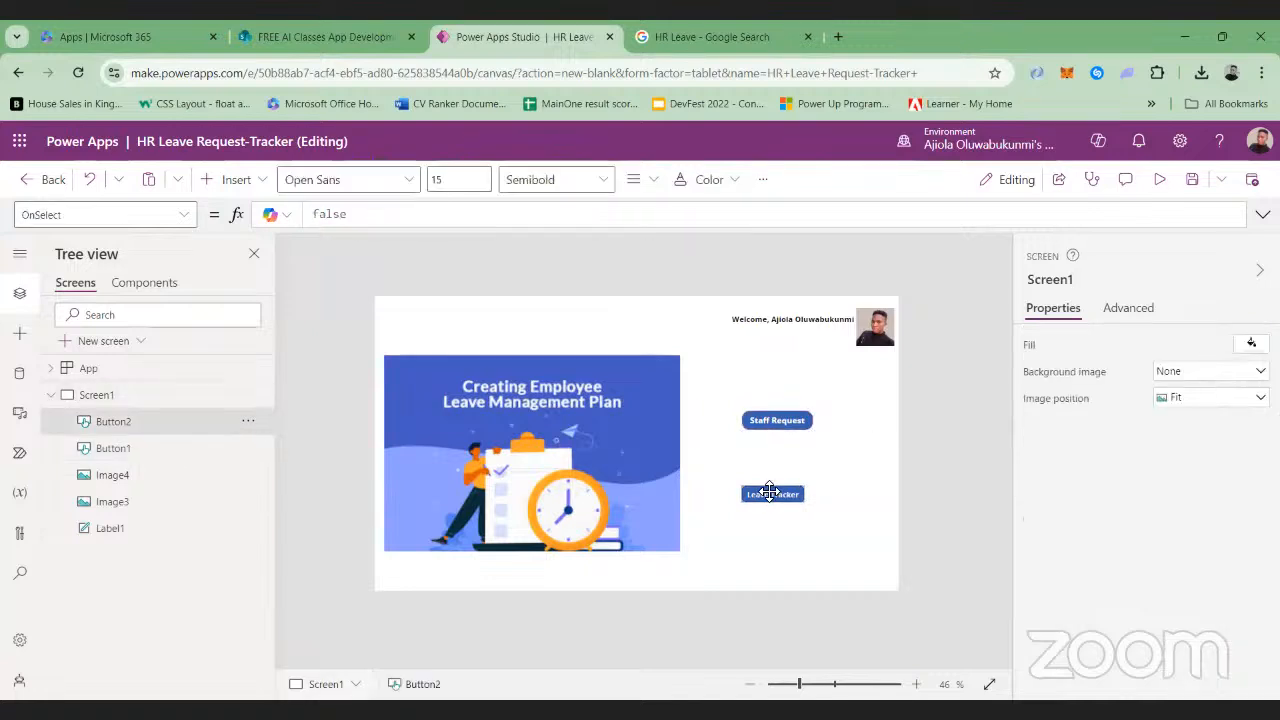
left_click(777, 421)
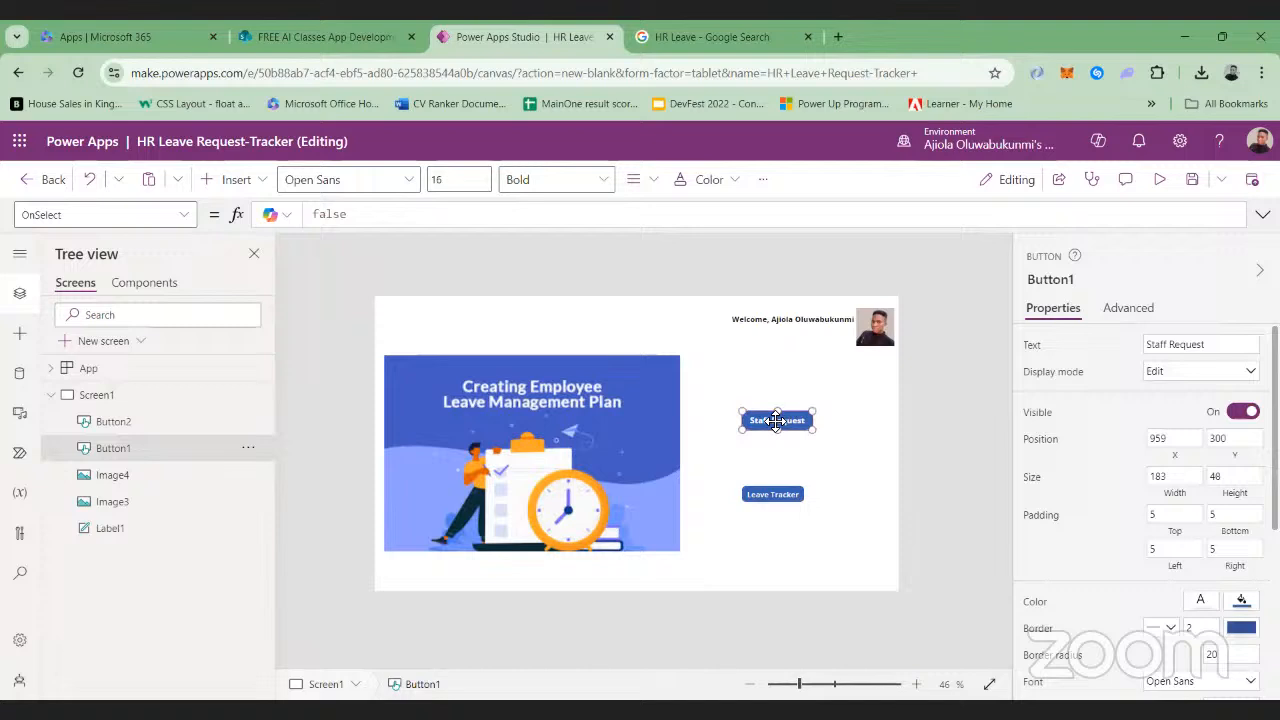
left_click(766, 496)
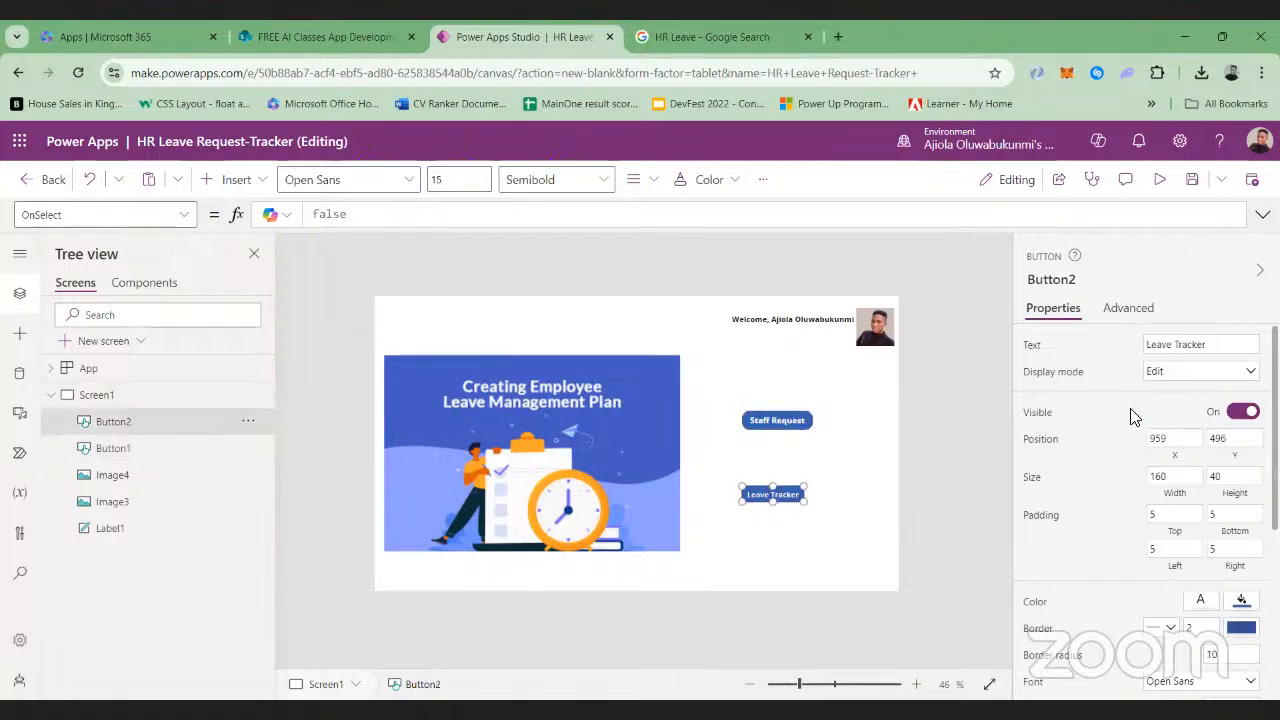
left_click(476, 180)
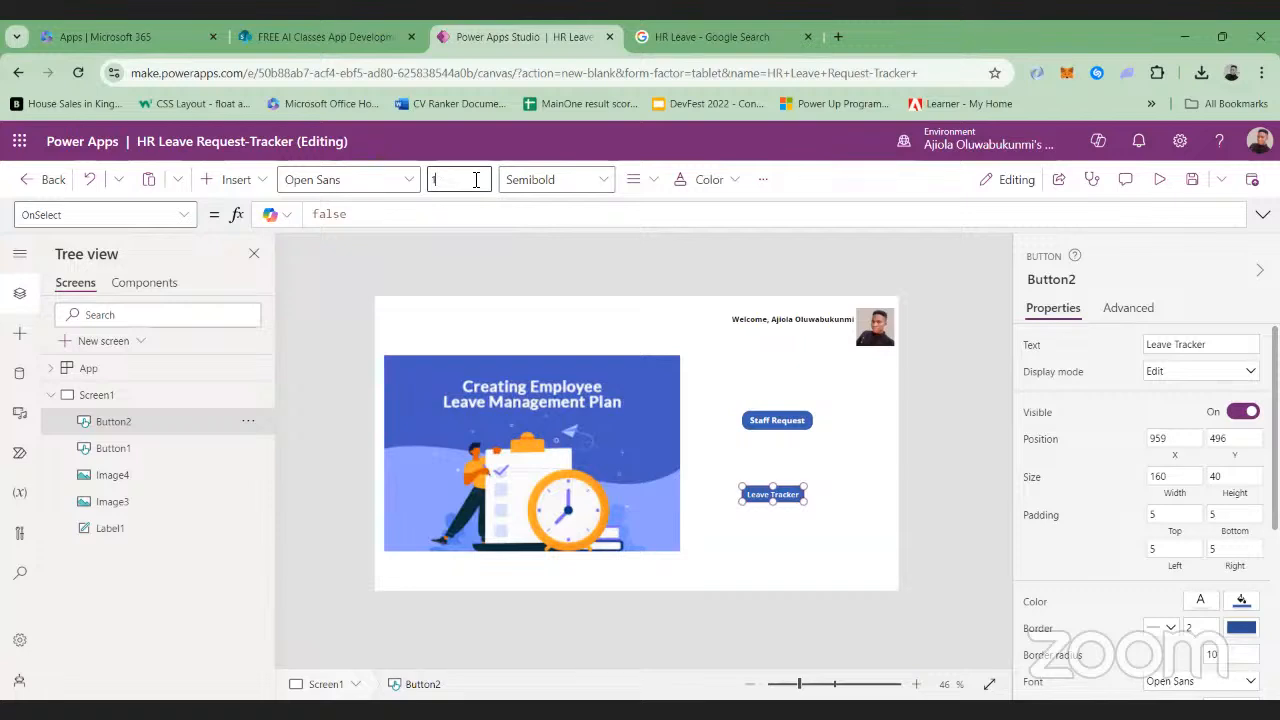
left_click(608, 182)
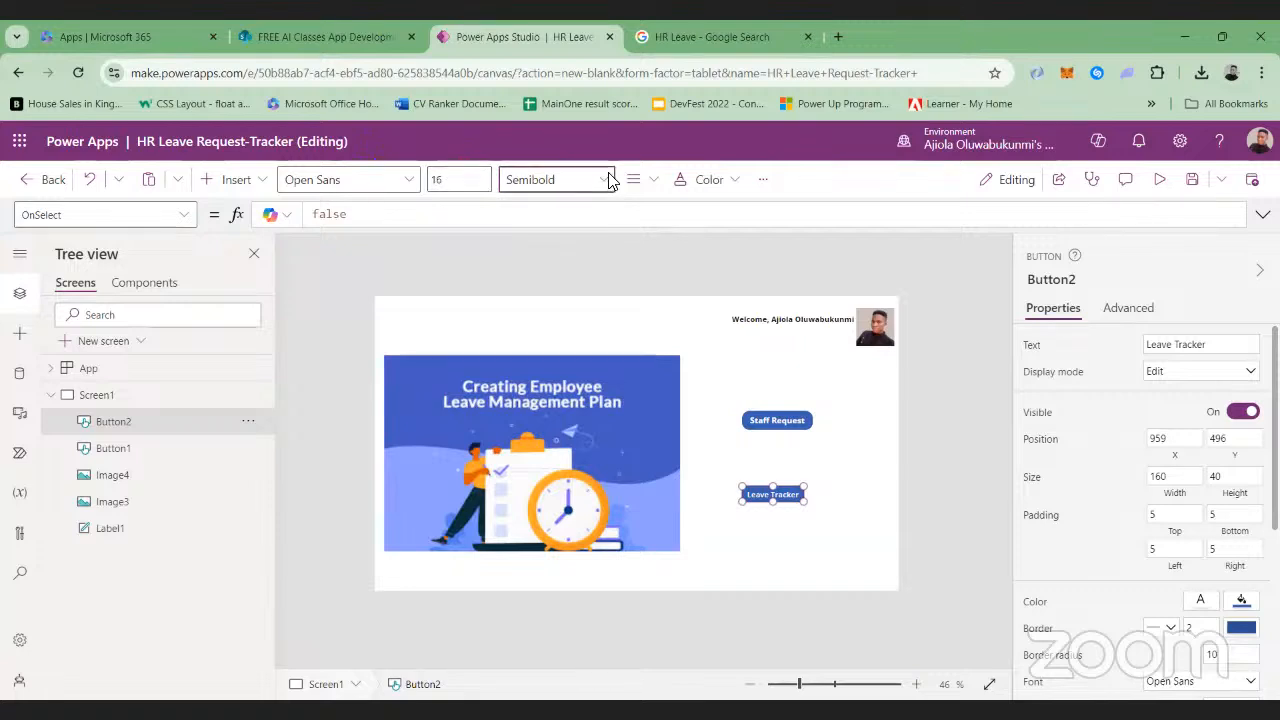
left_click(603, 179)
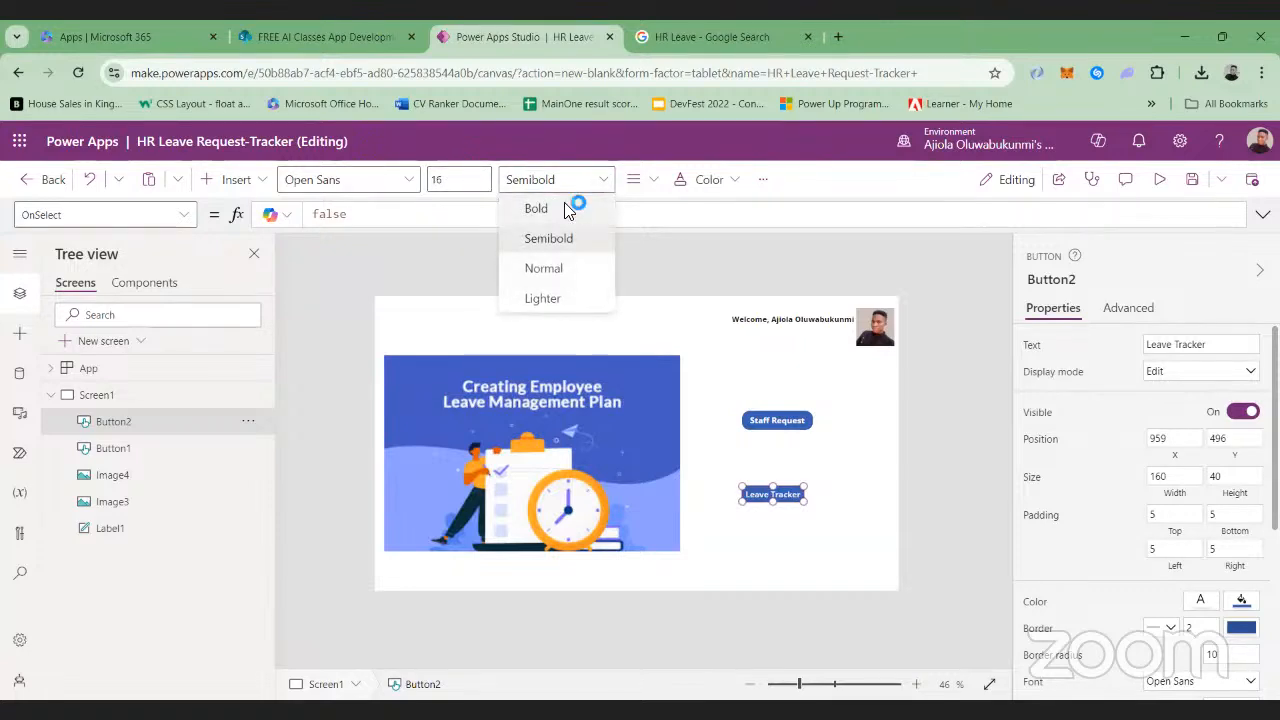
left_click(574, 207)
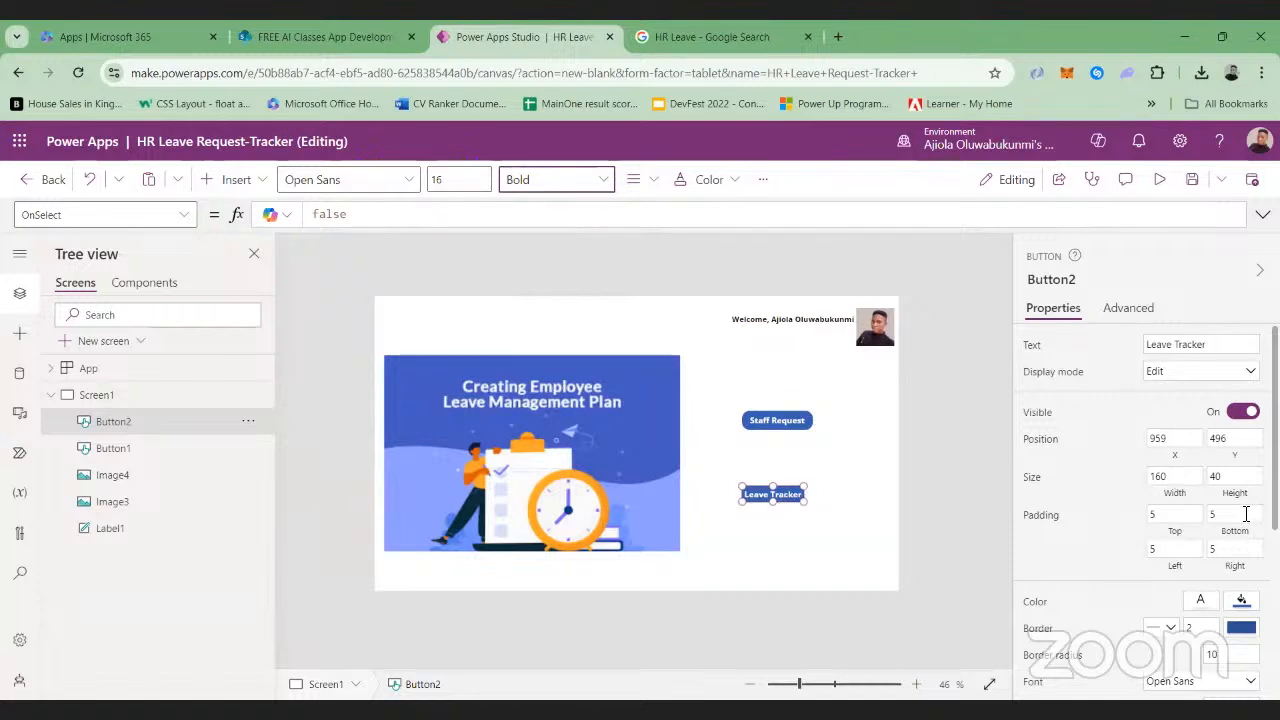
Set the Leave Tracker button's border radius to 20
scroll(1234, 491, "down", 1)
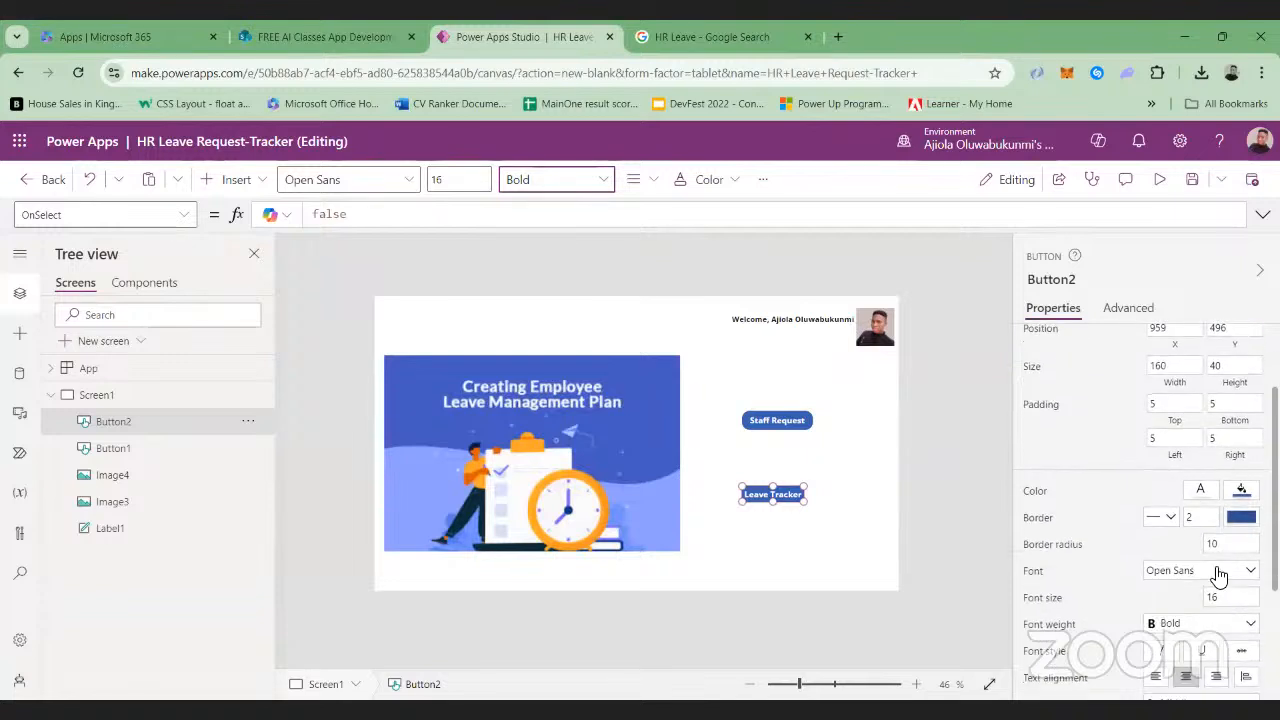
left_click(1222, 545)
type("20")
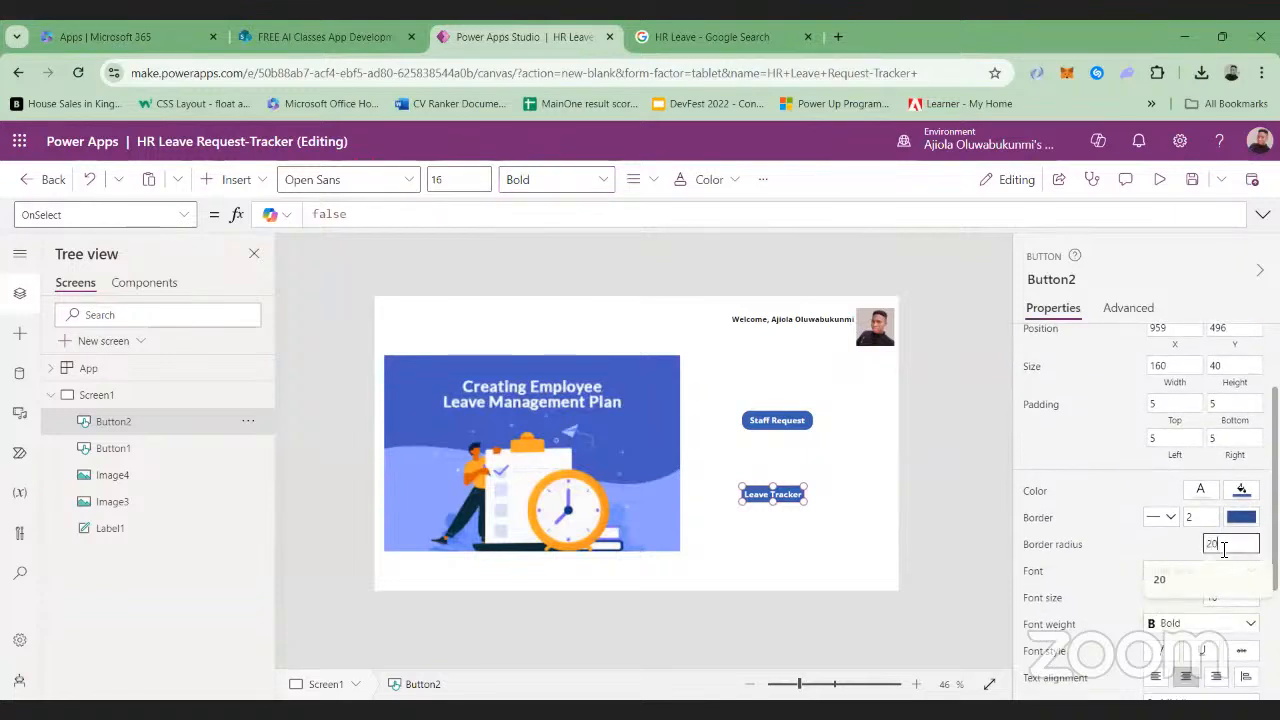
key("Return")
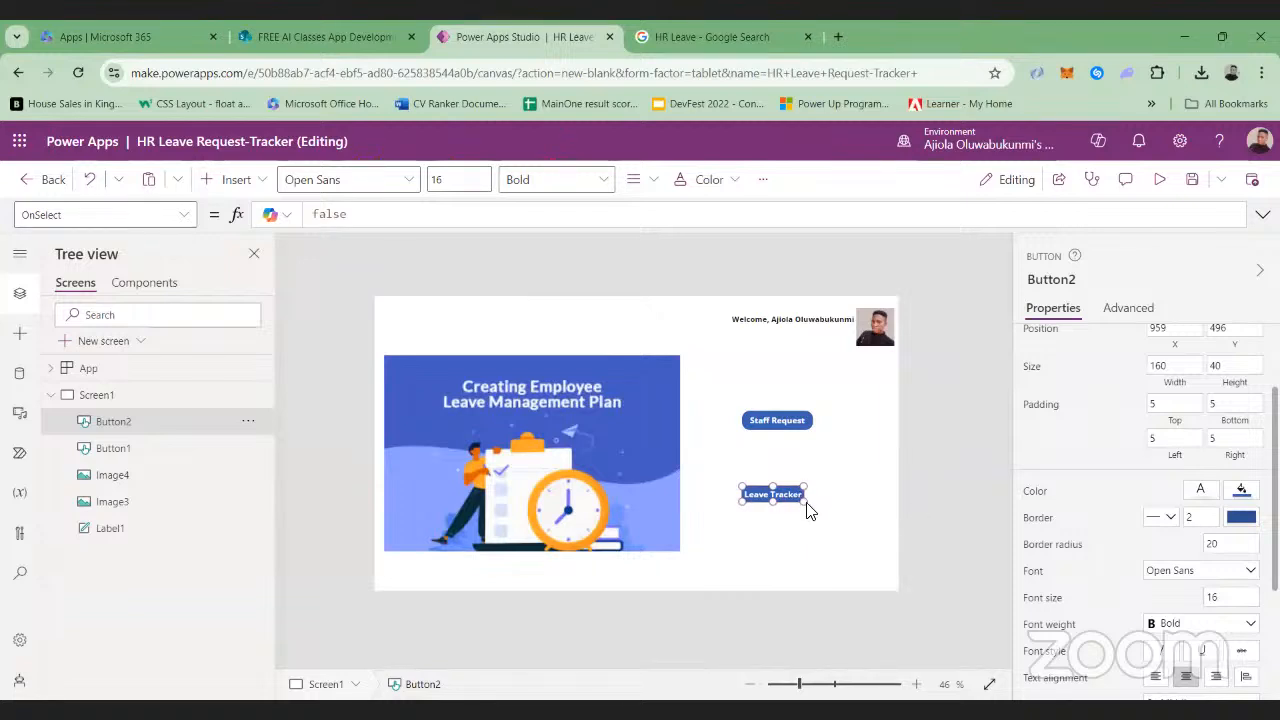
left_click(874, 523)
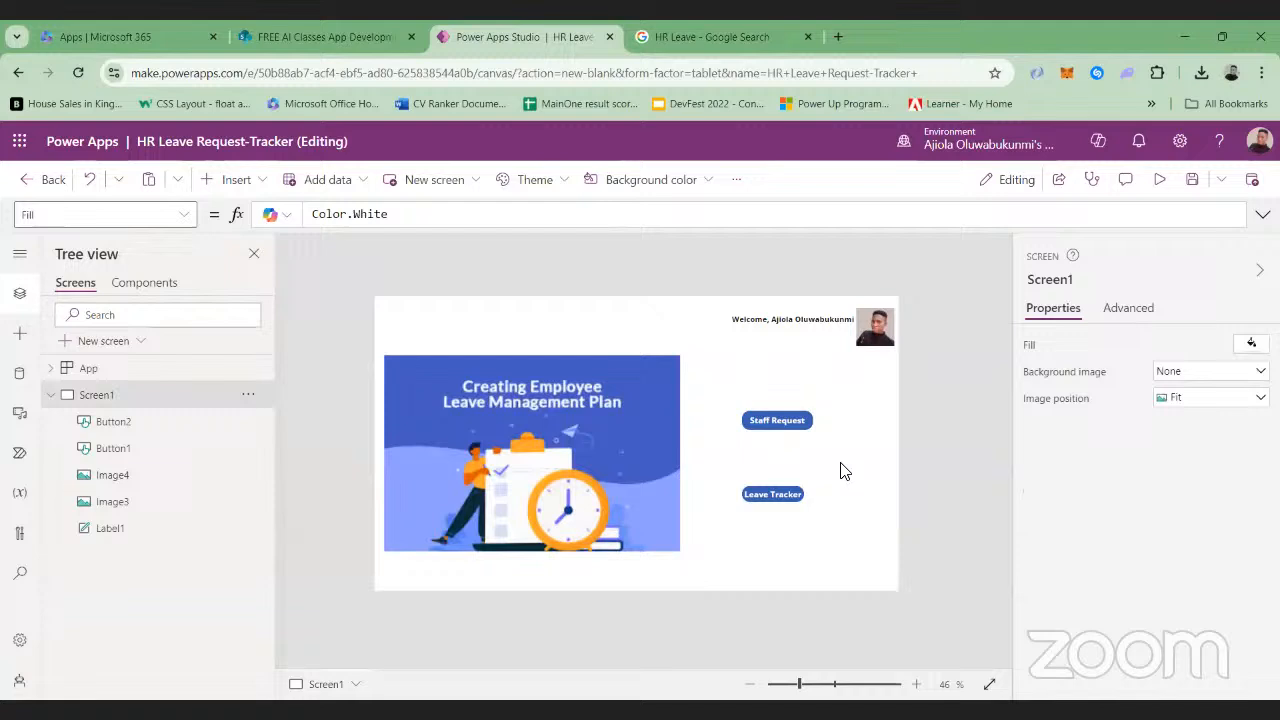
Resize the Leave Tracker button to 183 wide and 48 high to match the Staff Request button
left_click(785, 420)
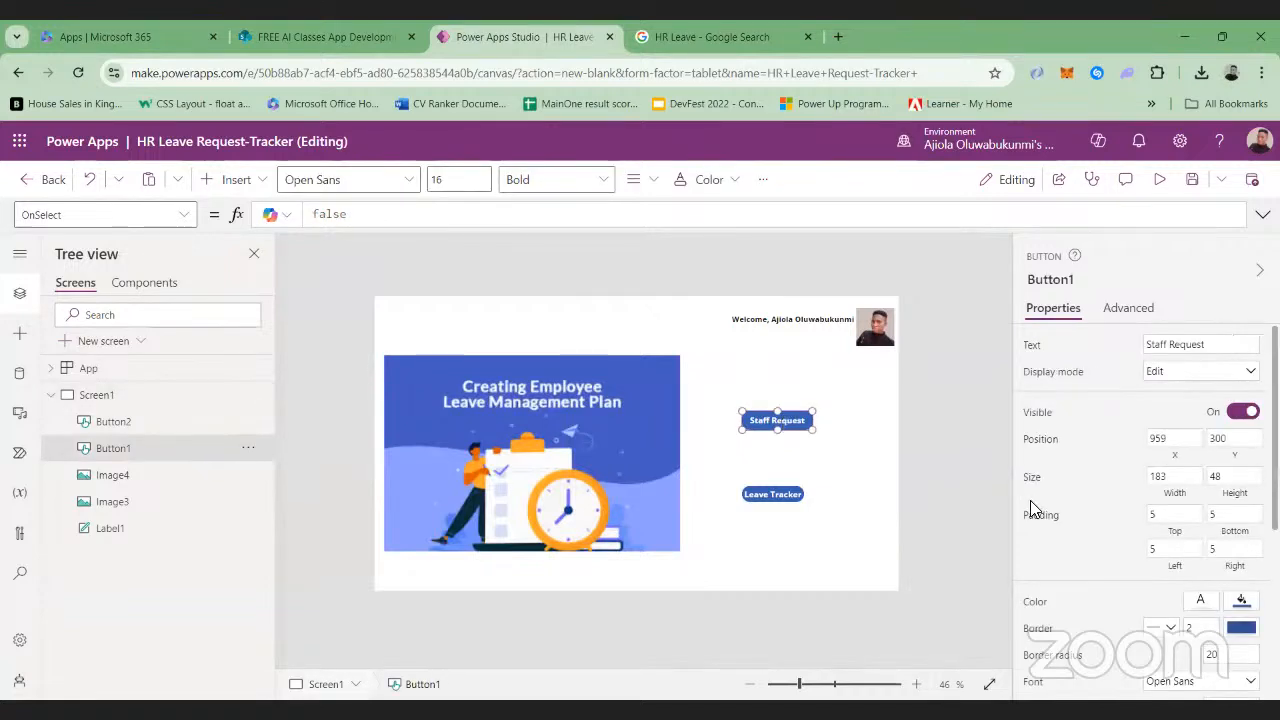
left_click(783, 496)
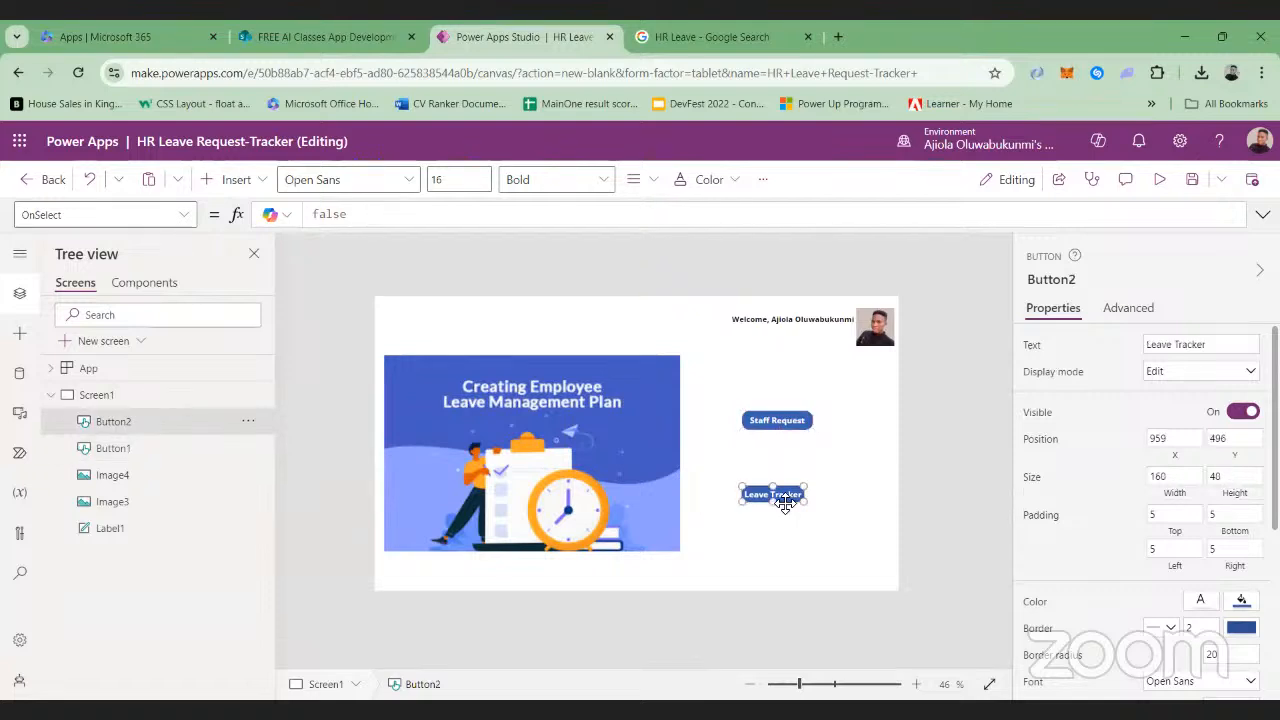
left_click(1183, 479)
type("183")
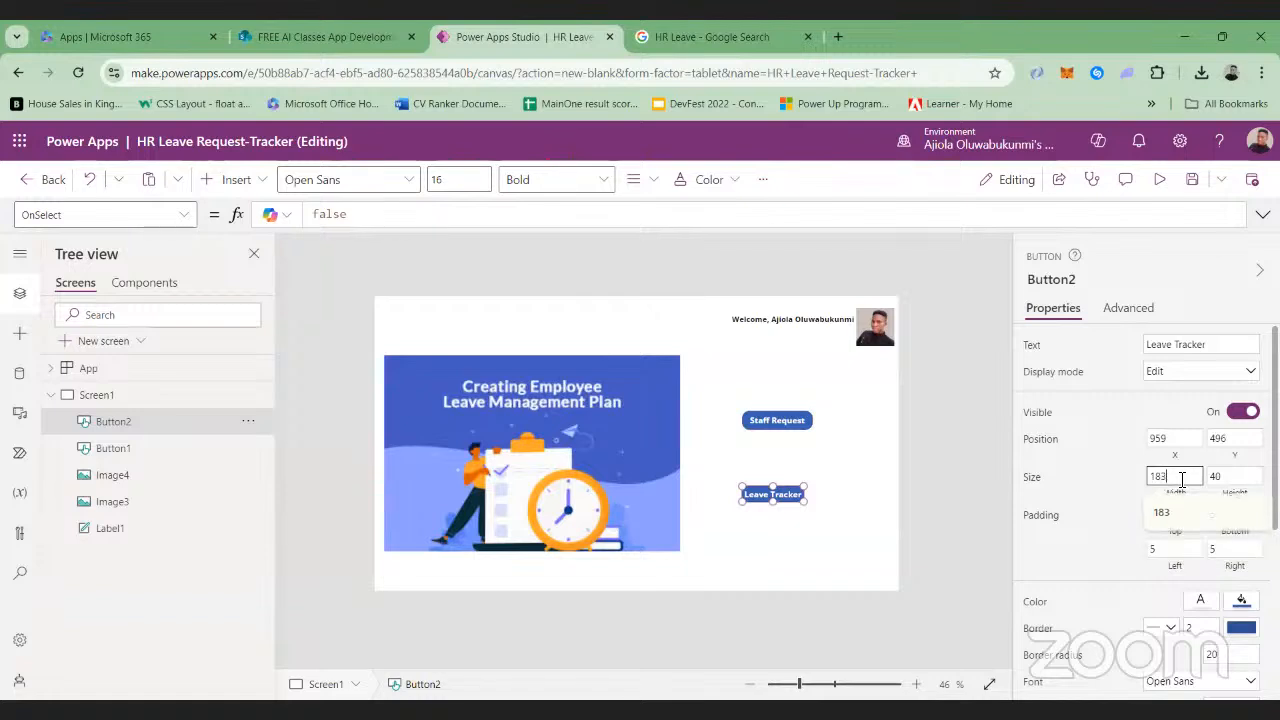
left_click(1237, 481)
key("BackSpace")
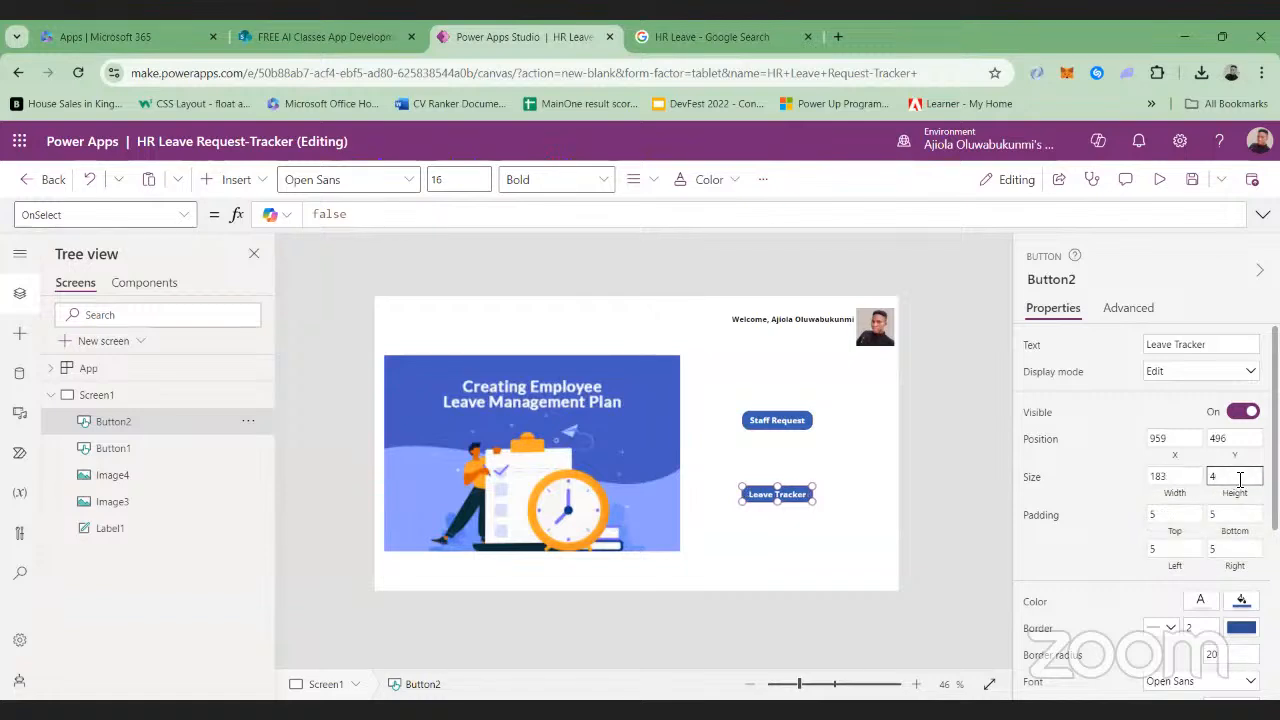
type("8")
left_click(1118, 488)
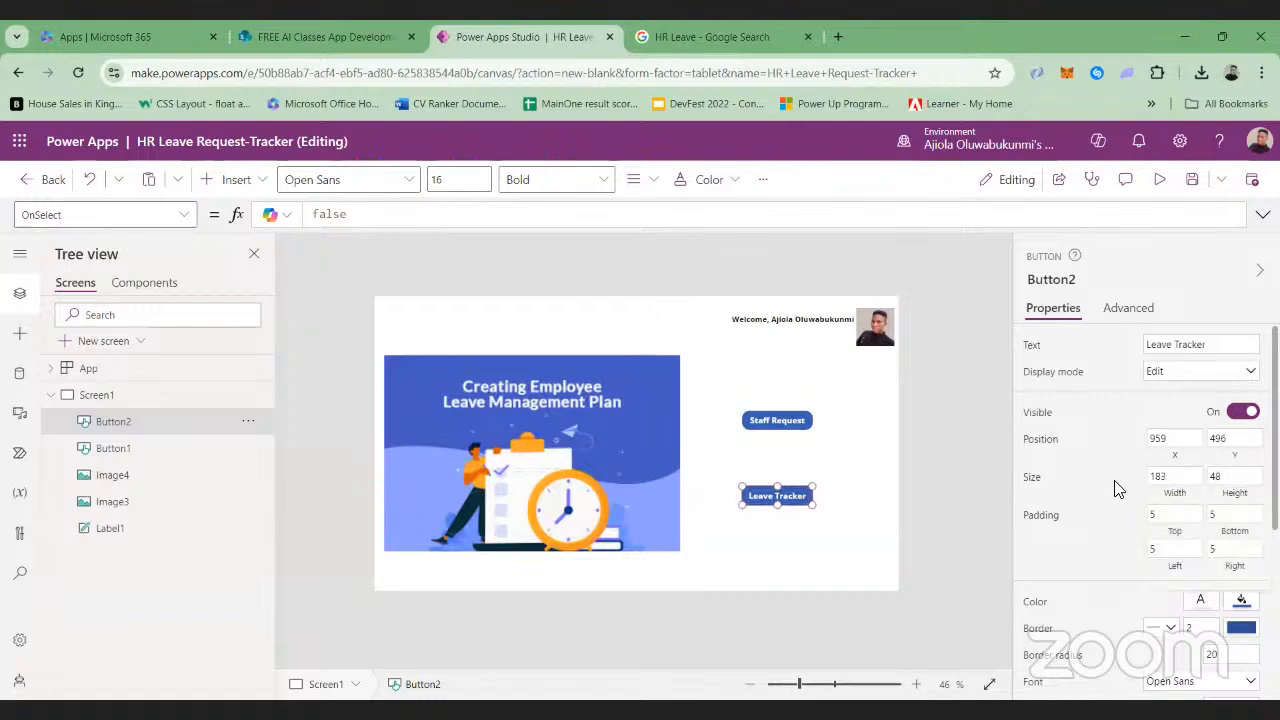
Zoom in on the canvas to 57% and compare the position and size of the Staff Request and Leave Tracker buttons
left_click(800, 427)
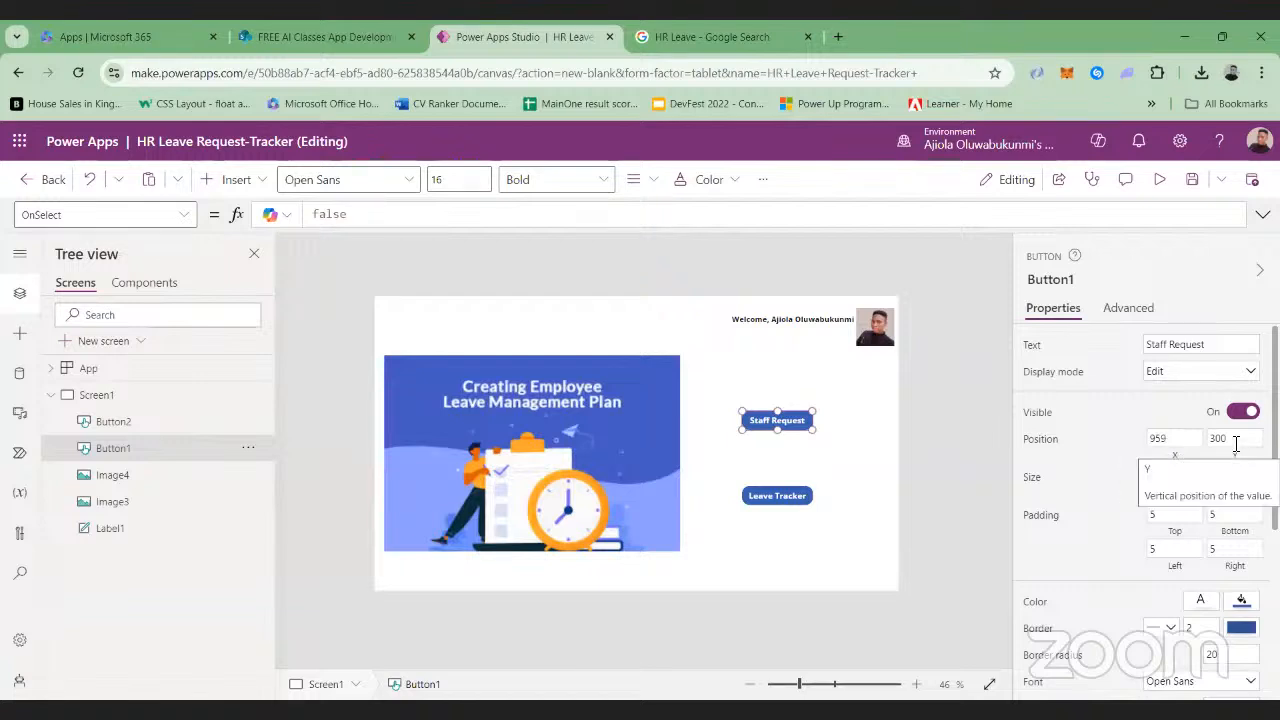
left_click(808, 688)
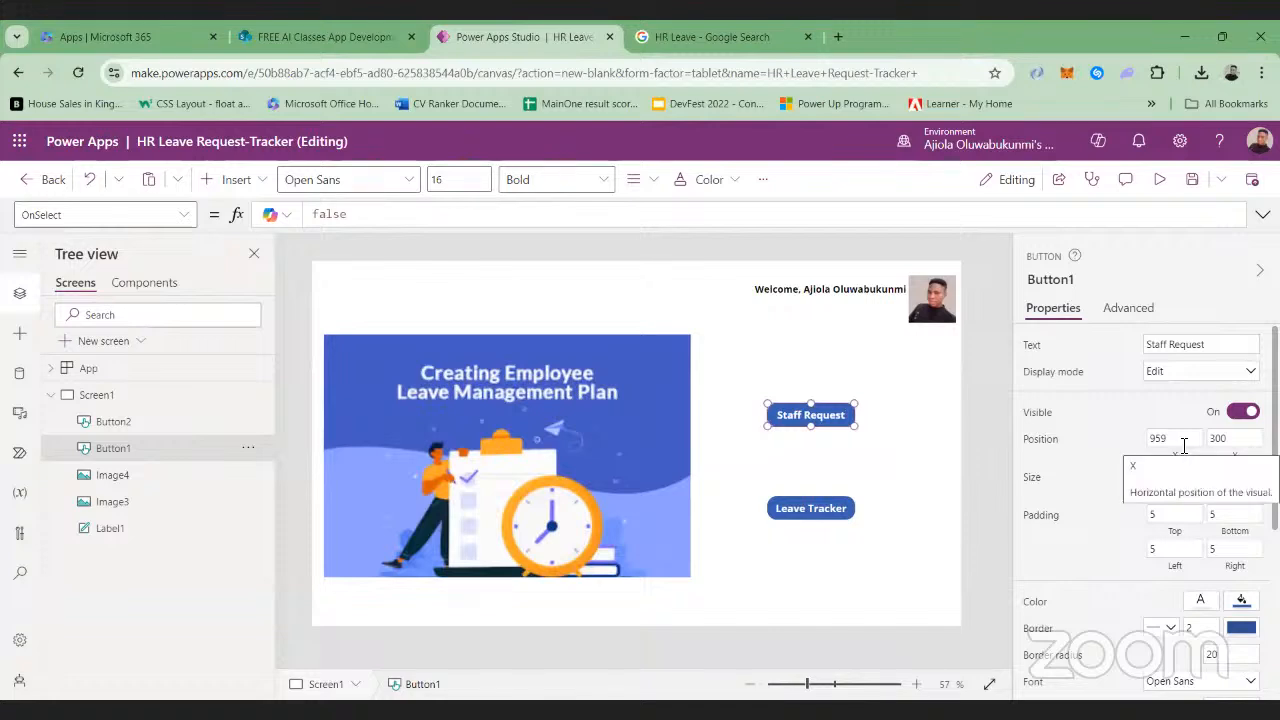
left_click(818, 518)
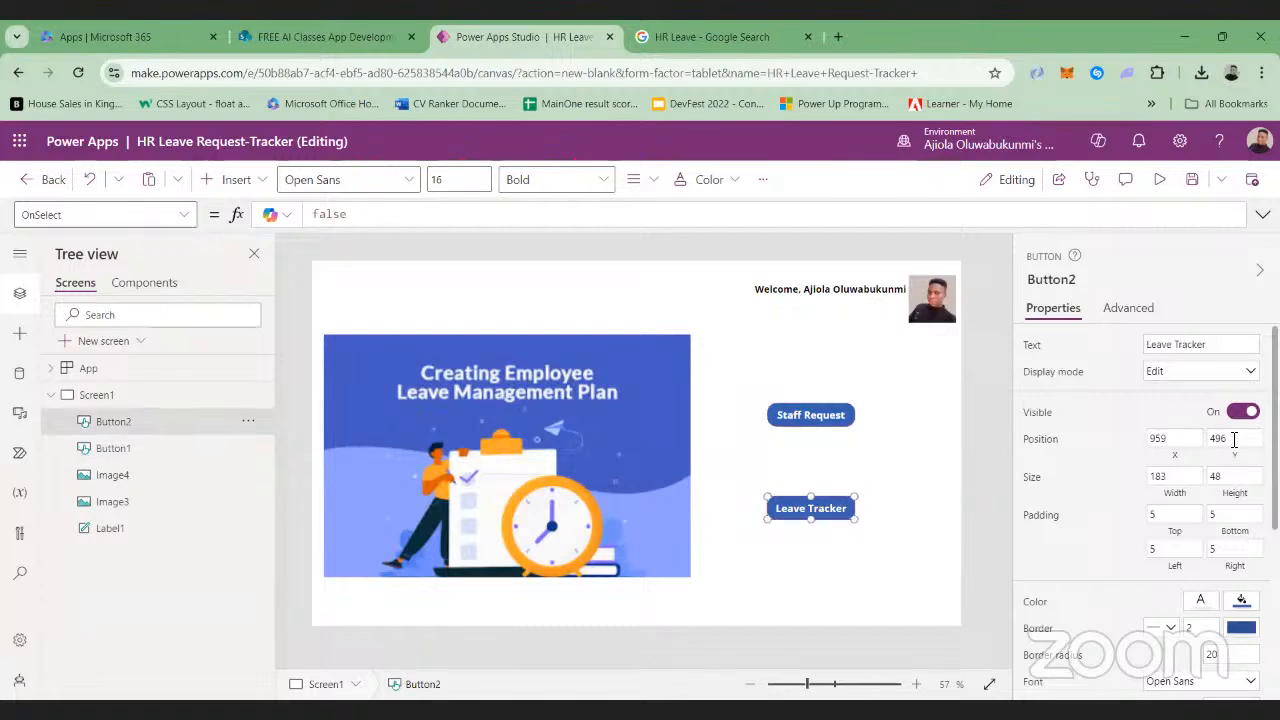
left_click(964, 486)
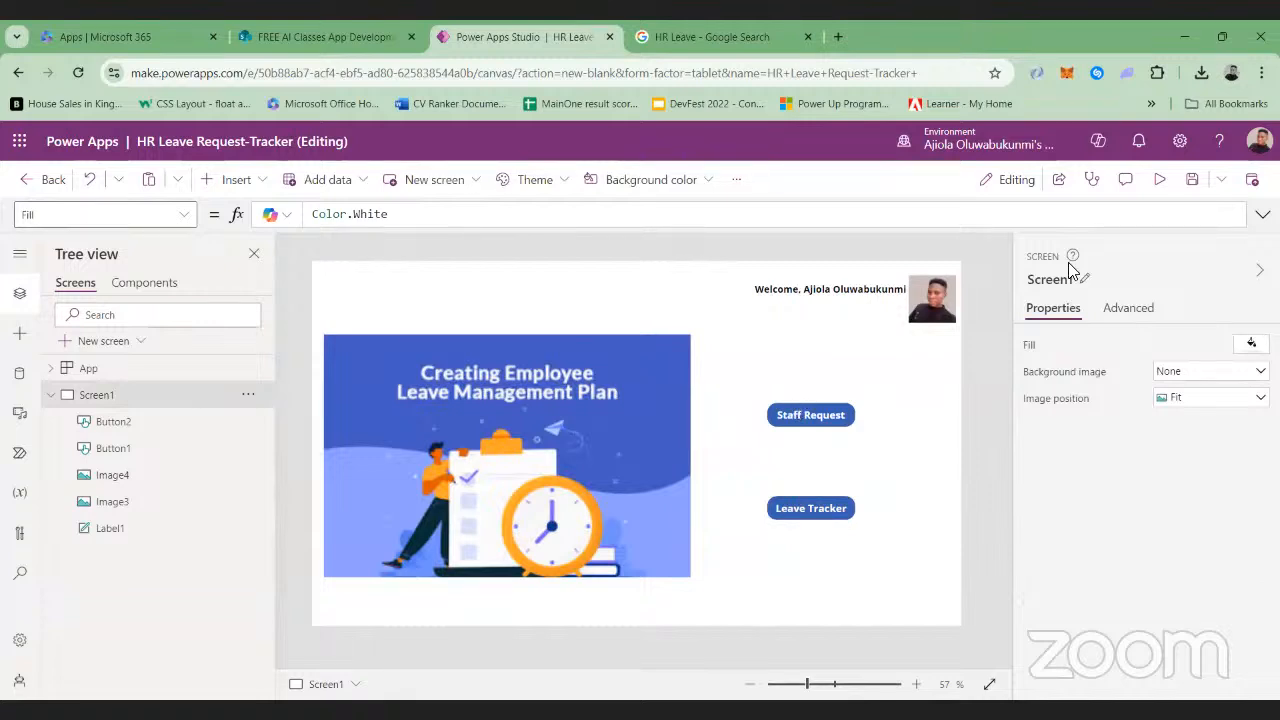
Preview the app to check the screen layout and return to editing
left_click(1159, 180)
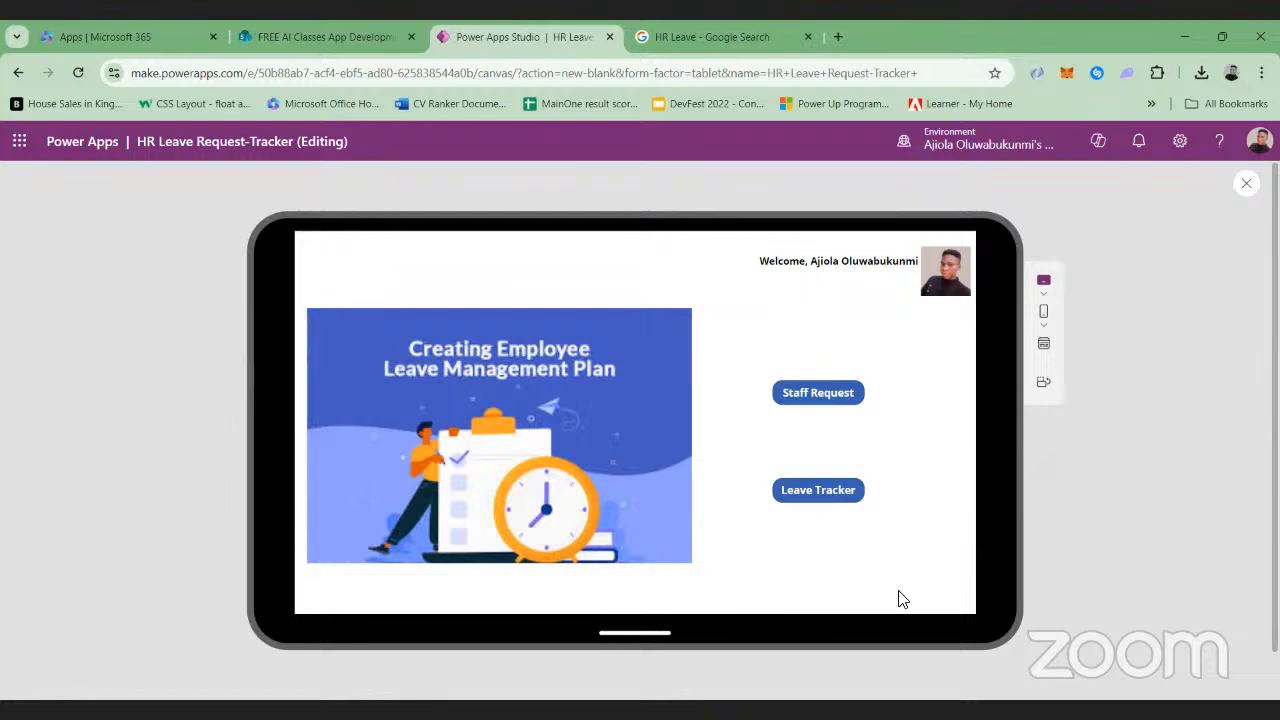
left_click(1246, 183)
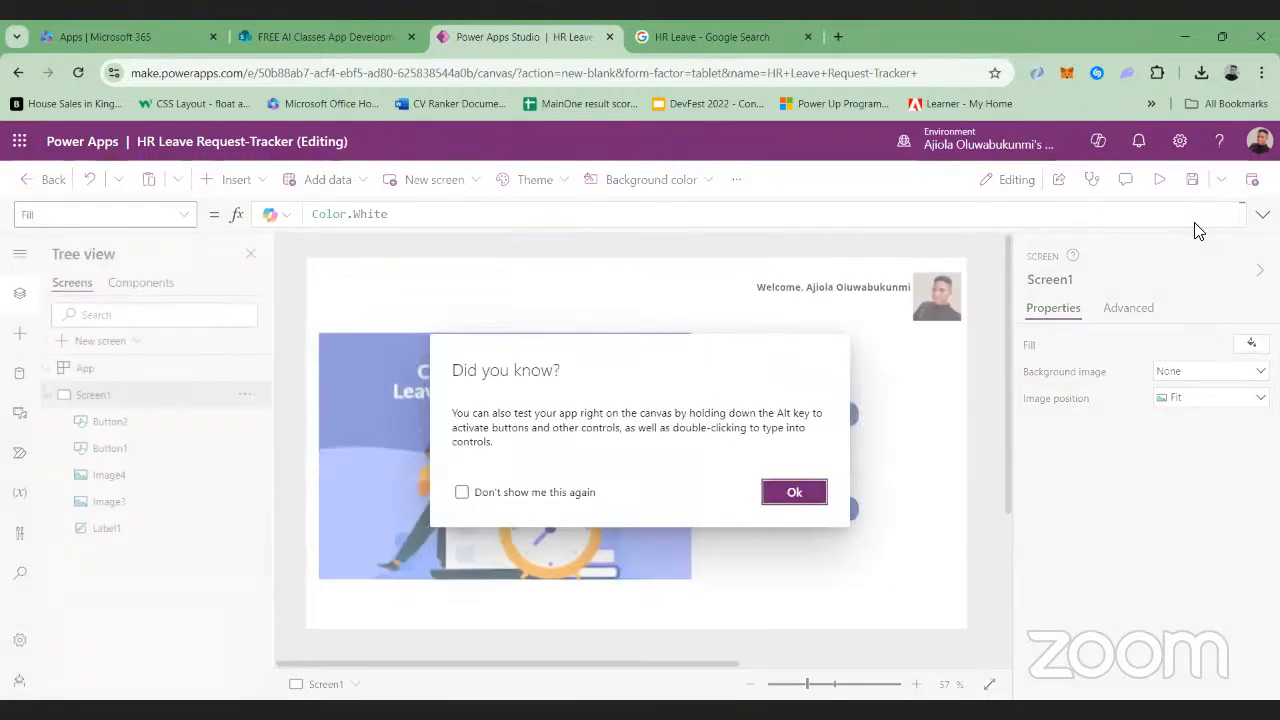
left_click(796, 494)
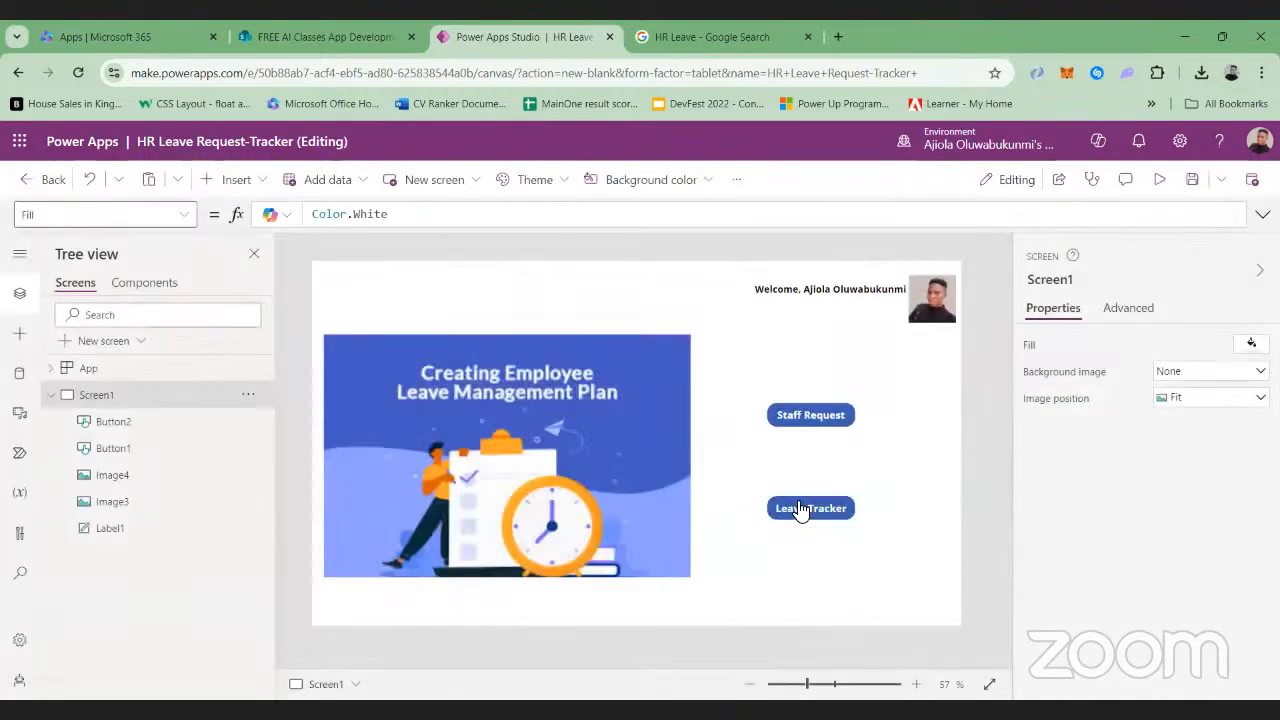
Insert a text label on Screen1 and set its text to "HR Leave-Tracker App"
left_click(216, 179)
left_click(312, 266)
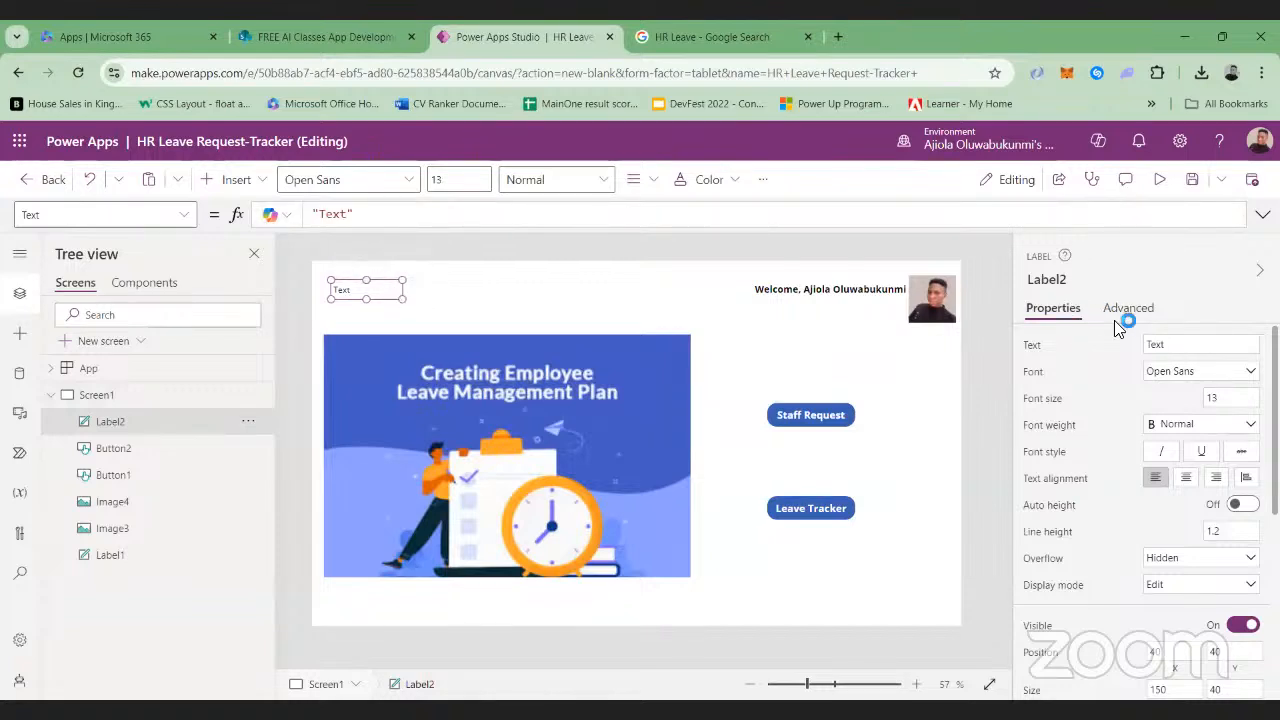
left_click(1188, 347)
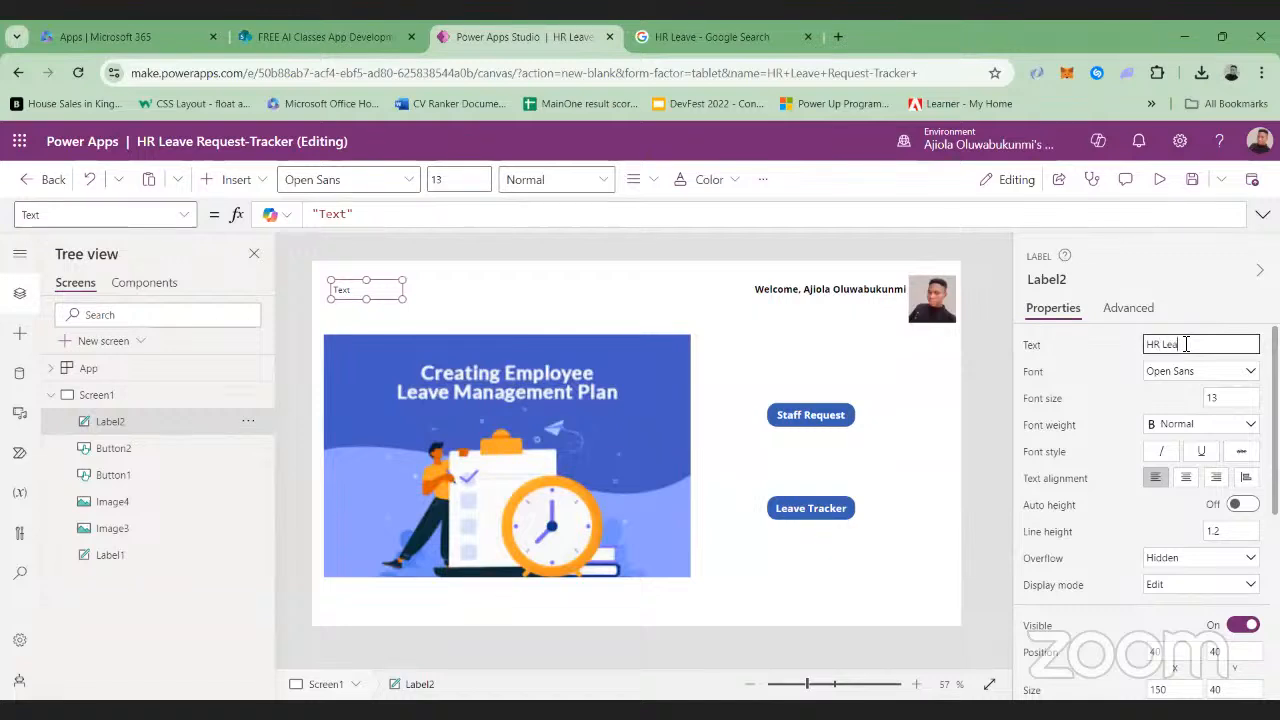
type("ve")
type(" T")
Format the title label's text with font size 25 and Bold weight
left_click(454, 181)
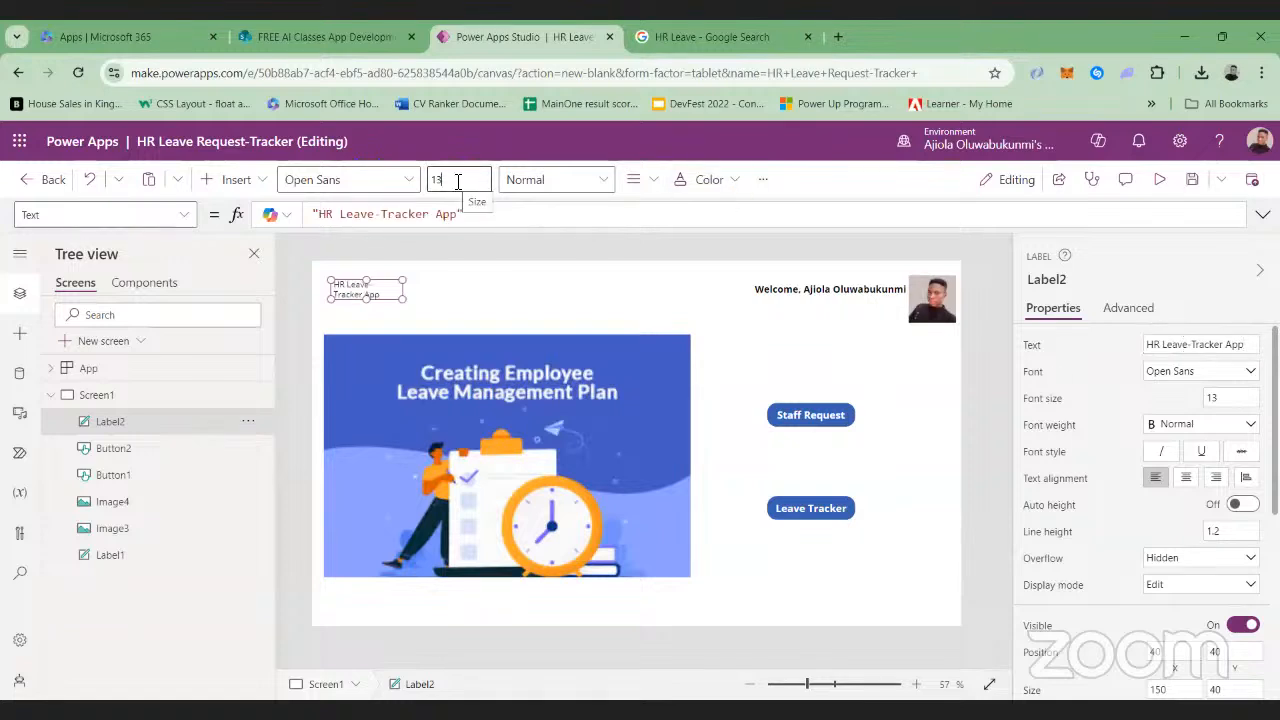
key("BackSpace")
key("Tab")
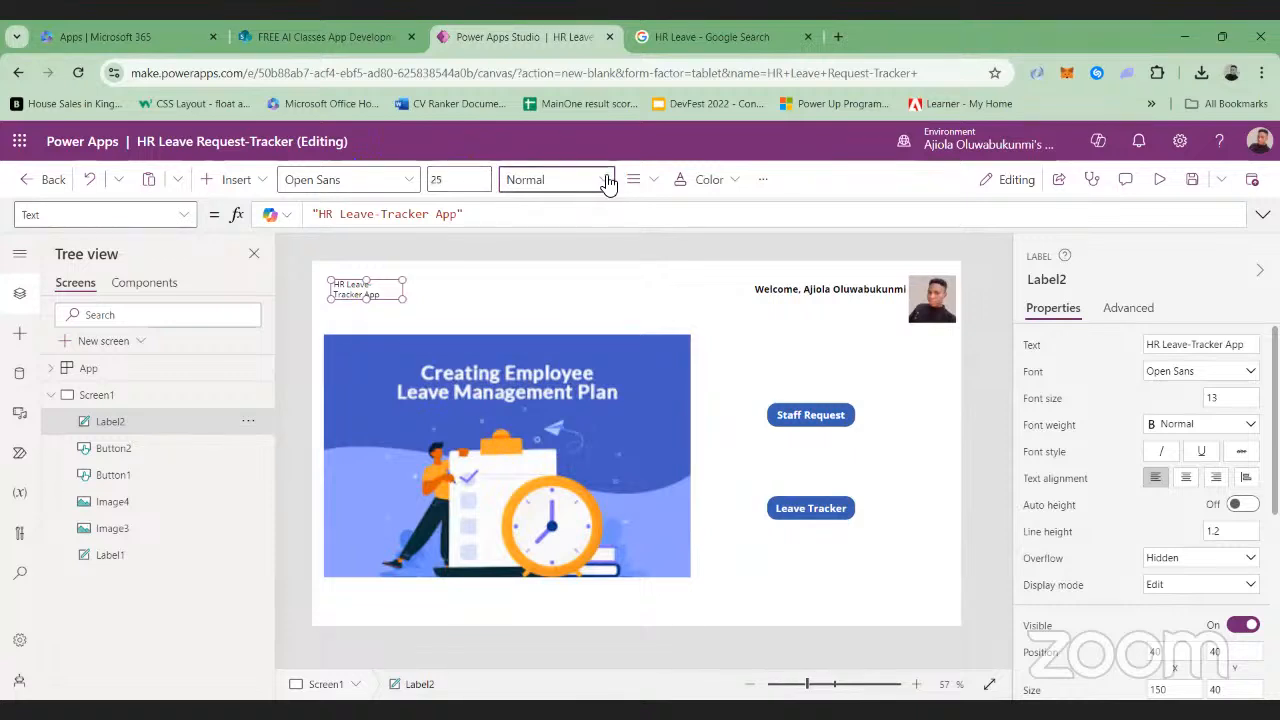
left_click(601, 181)
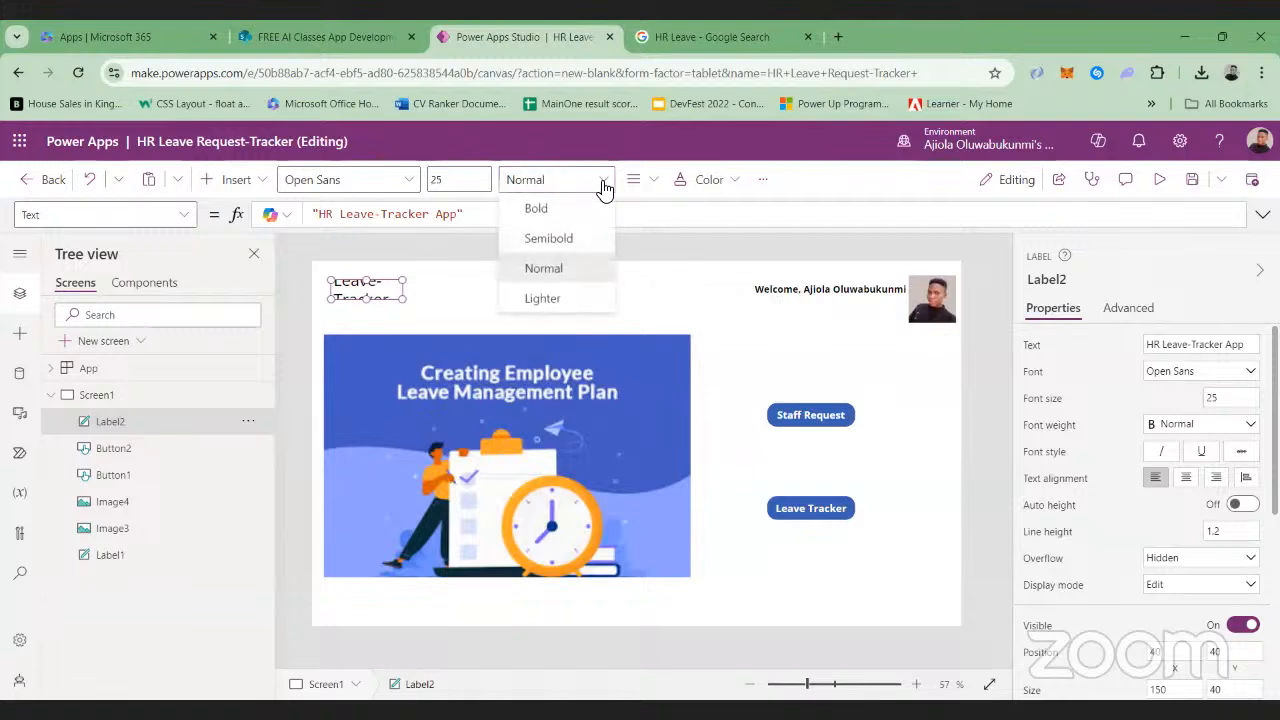
left_click(538, 209)
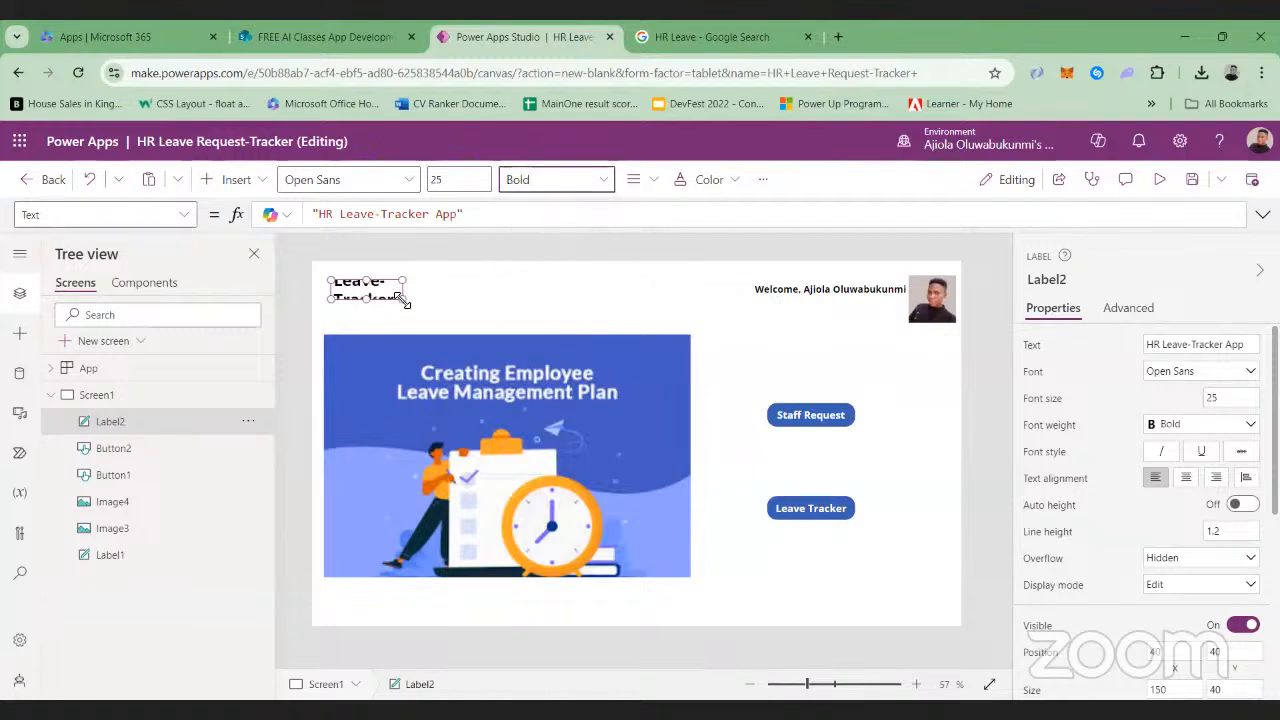
Enlarge the title label to about 611 wide and 51 high so its text fits on one line
left_click_drag(400, 299, 617, 300)
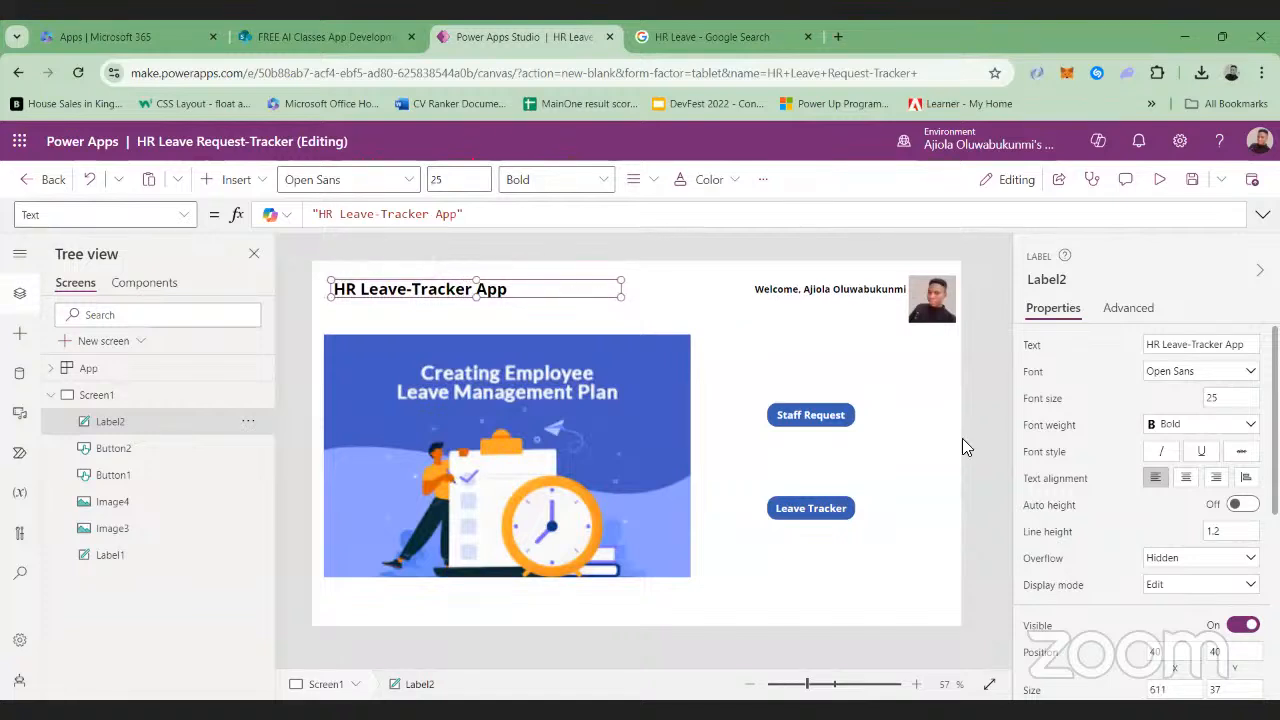
left_click(962, 438)
left_click(448, 295)
left_click_drag(474, 305, 486, 312)
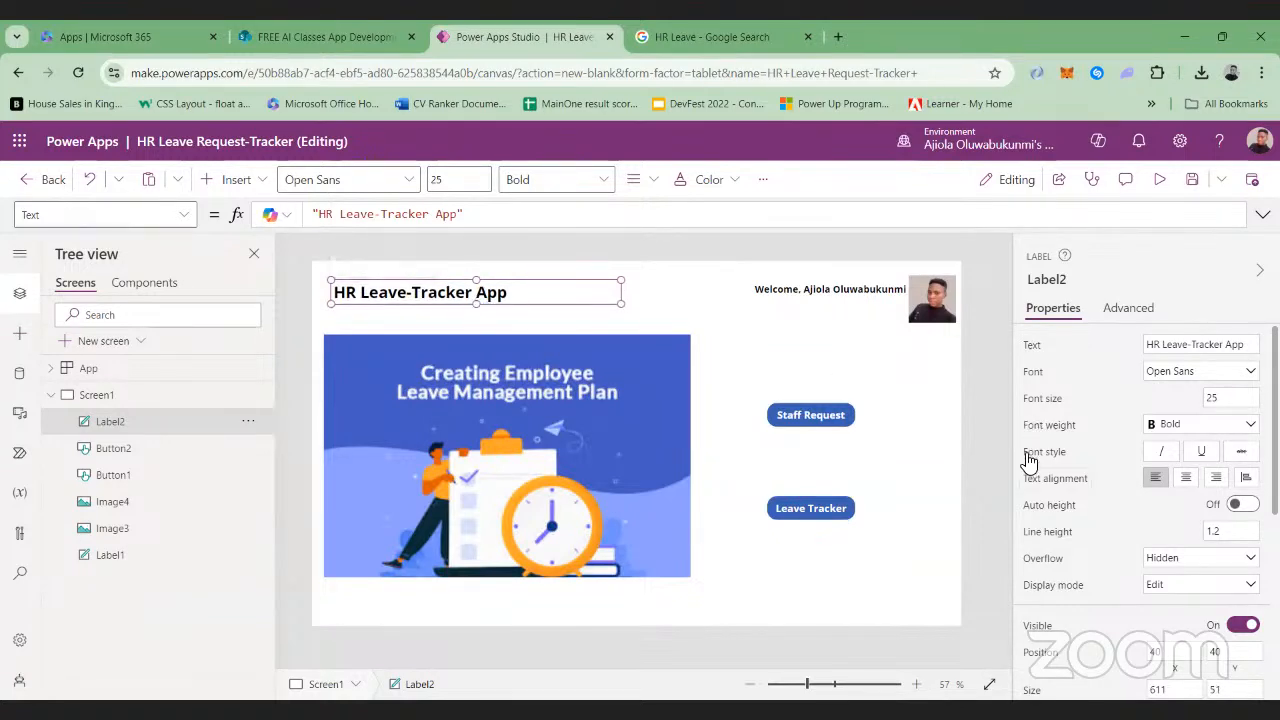
Set the title label's text color to the standard blue, RGBA(39, 113, 194, 1)
scroll(1029, 460, "down", 5)
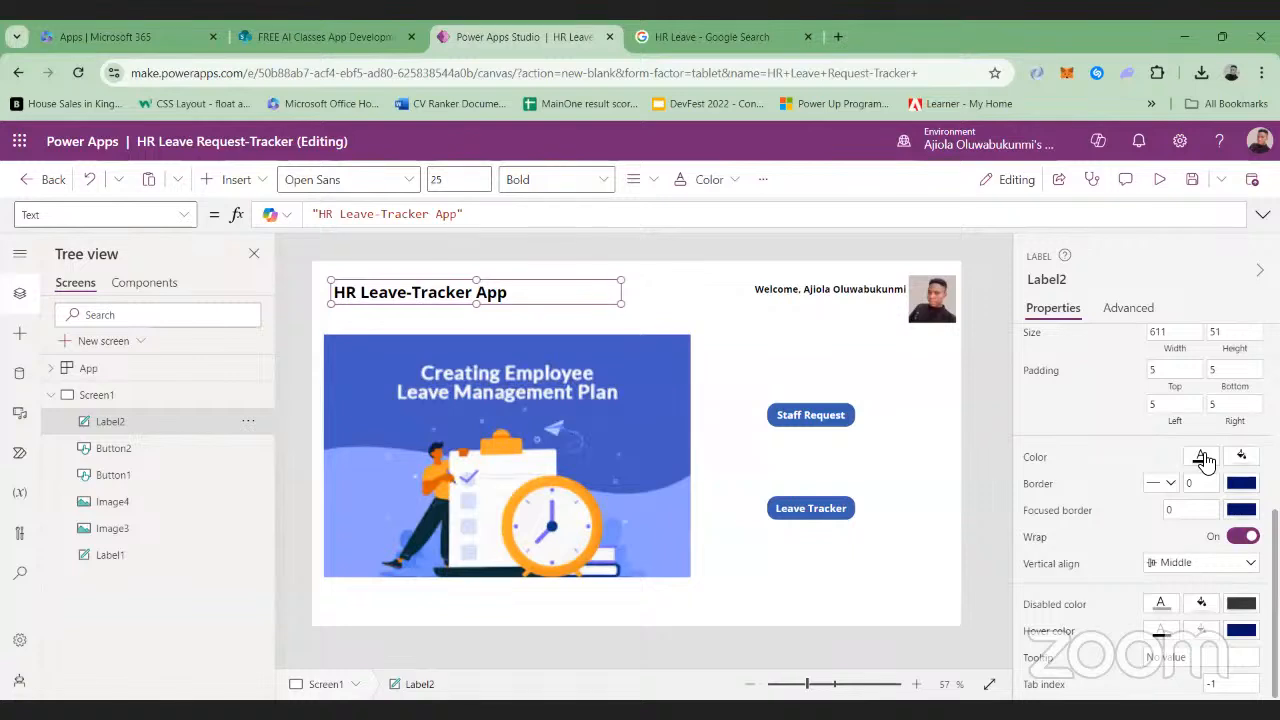
left_click(1203, 457)
left_click(1089, 555)
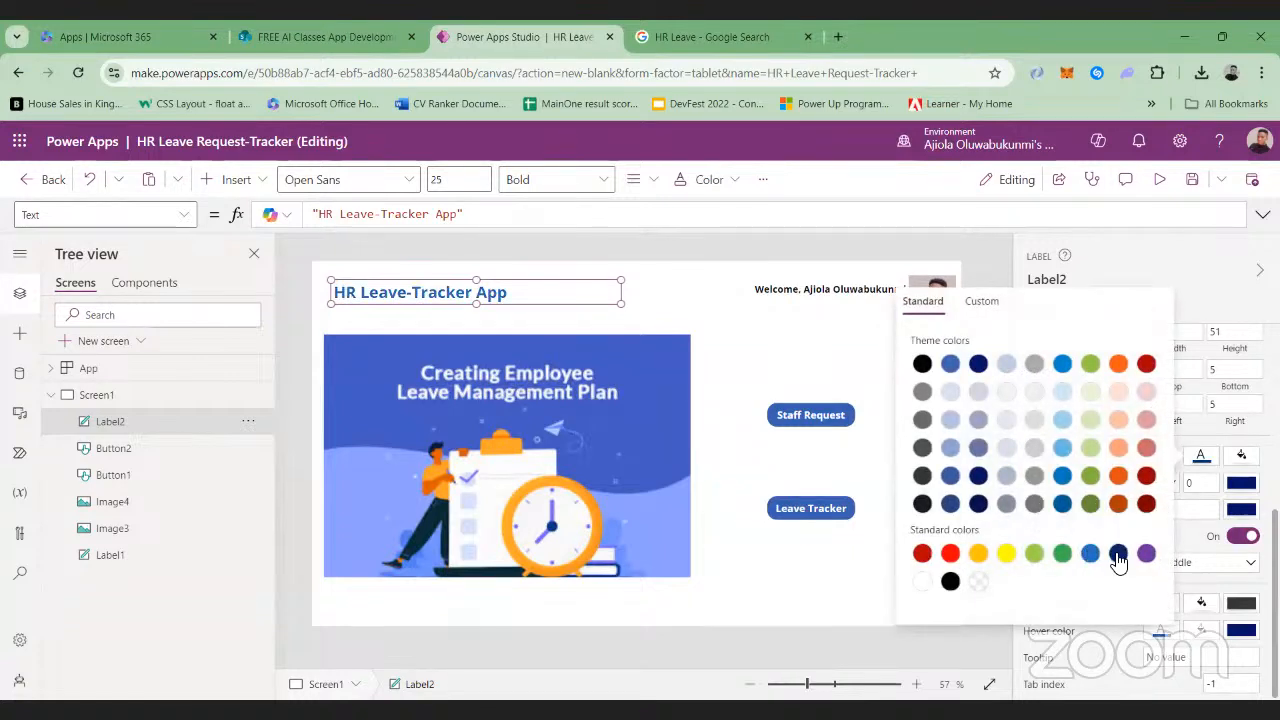
left_click(1118, 555)
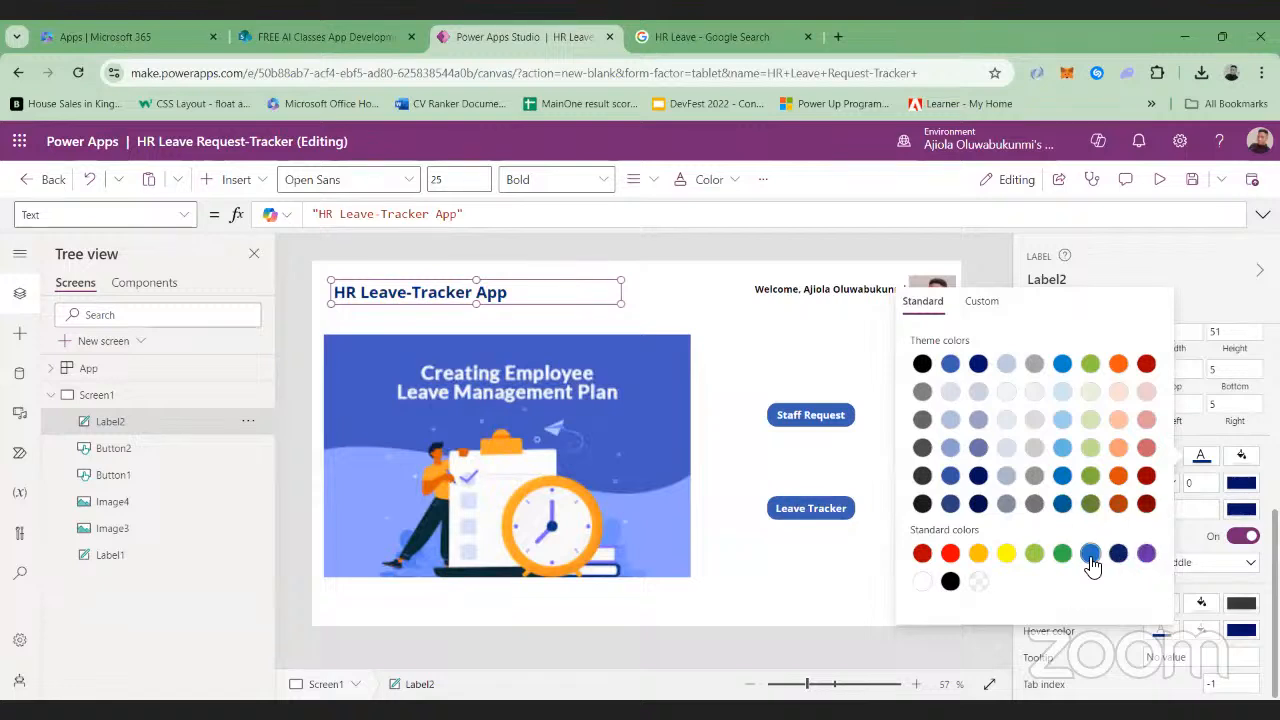
left_click(1091, 555)
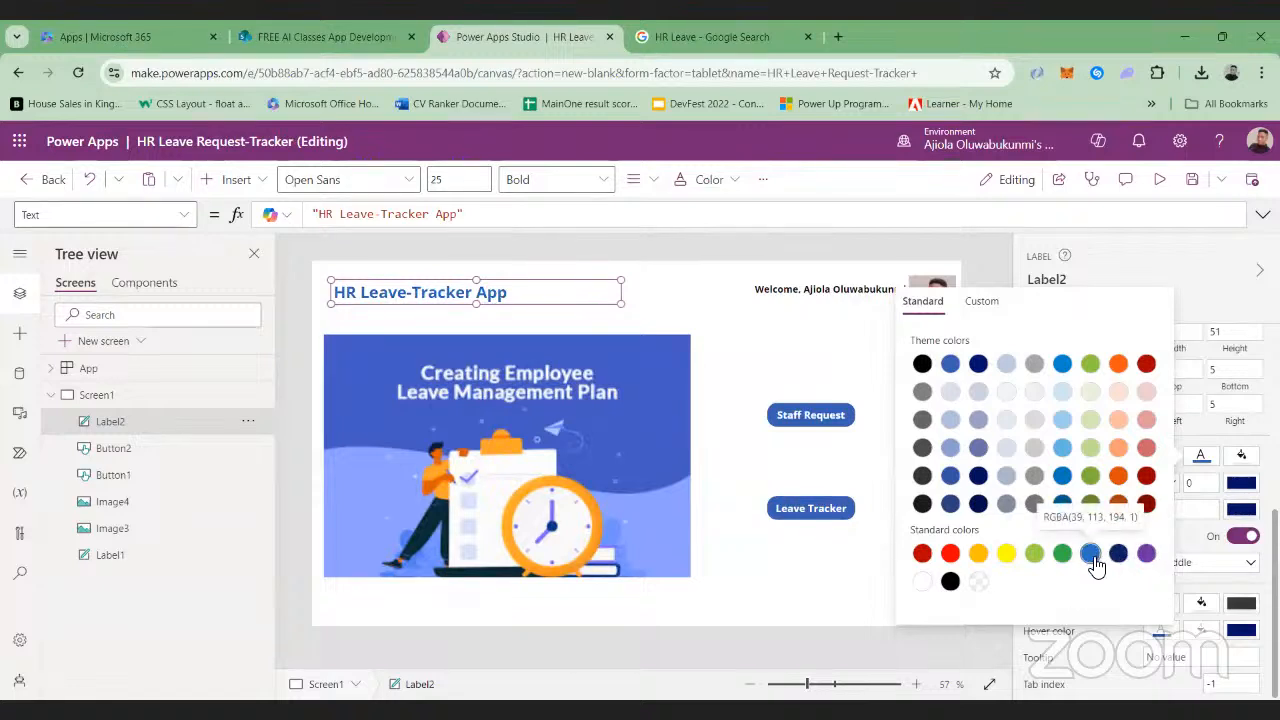
Try black and light blue fills on the title label, settle on a white fill, and deselect the label
left_click(1242, 458)
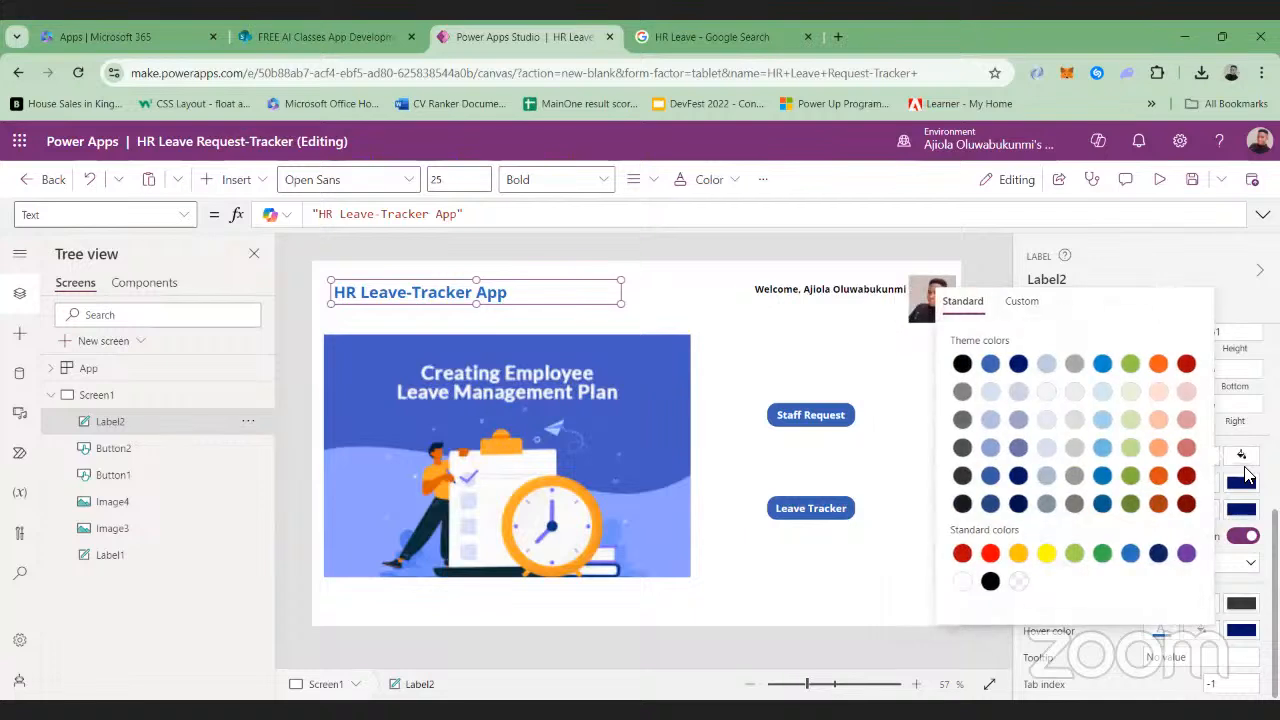
left_click(990, 581)
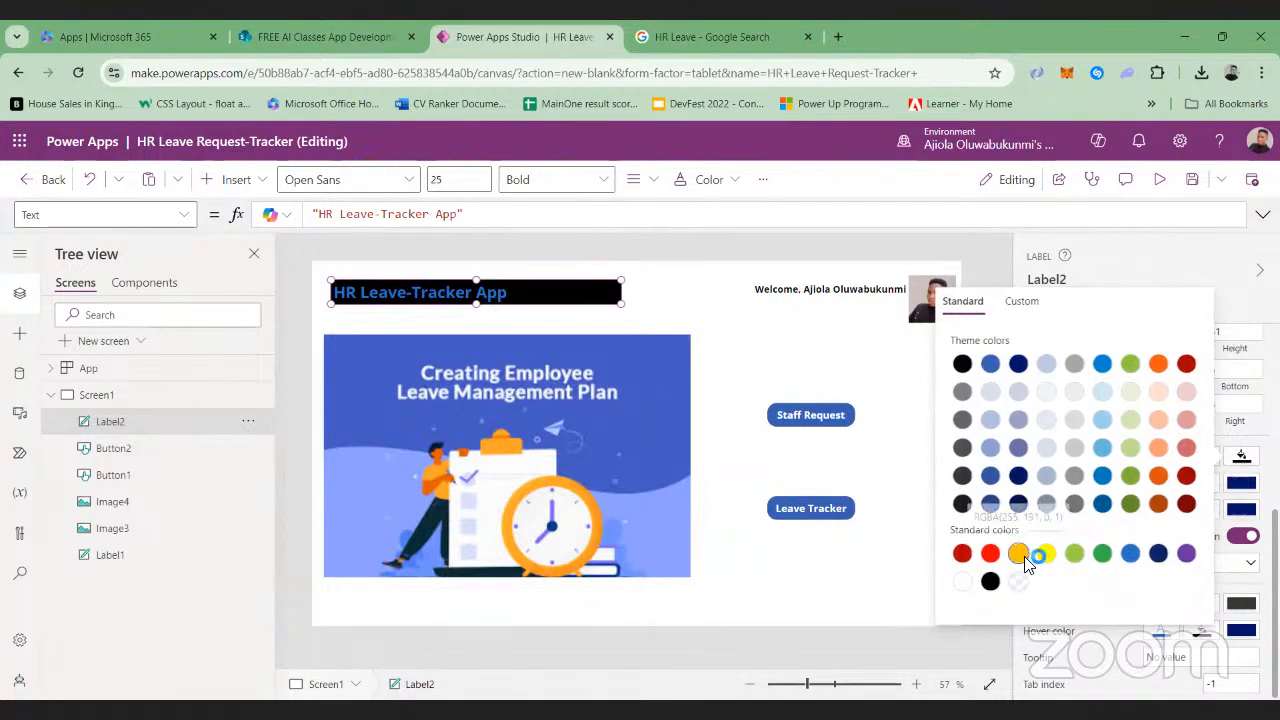
left_click(1102, 423)
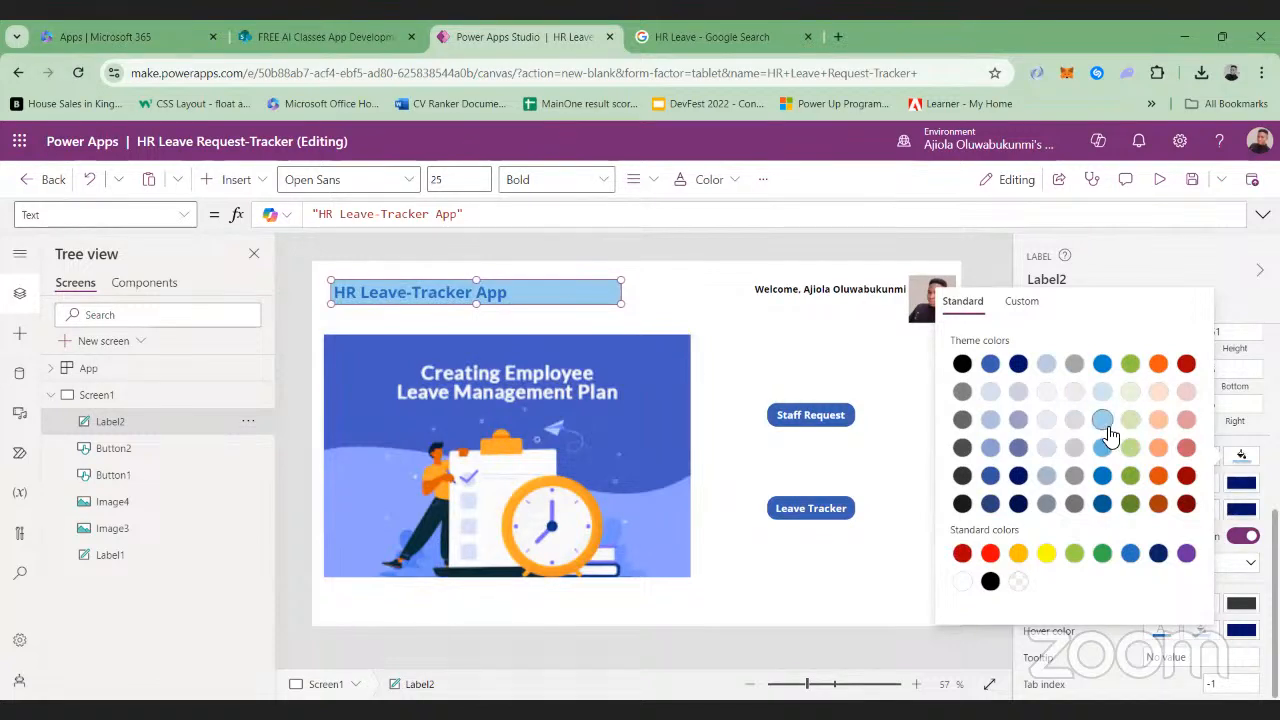
left_click(1104, 396)
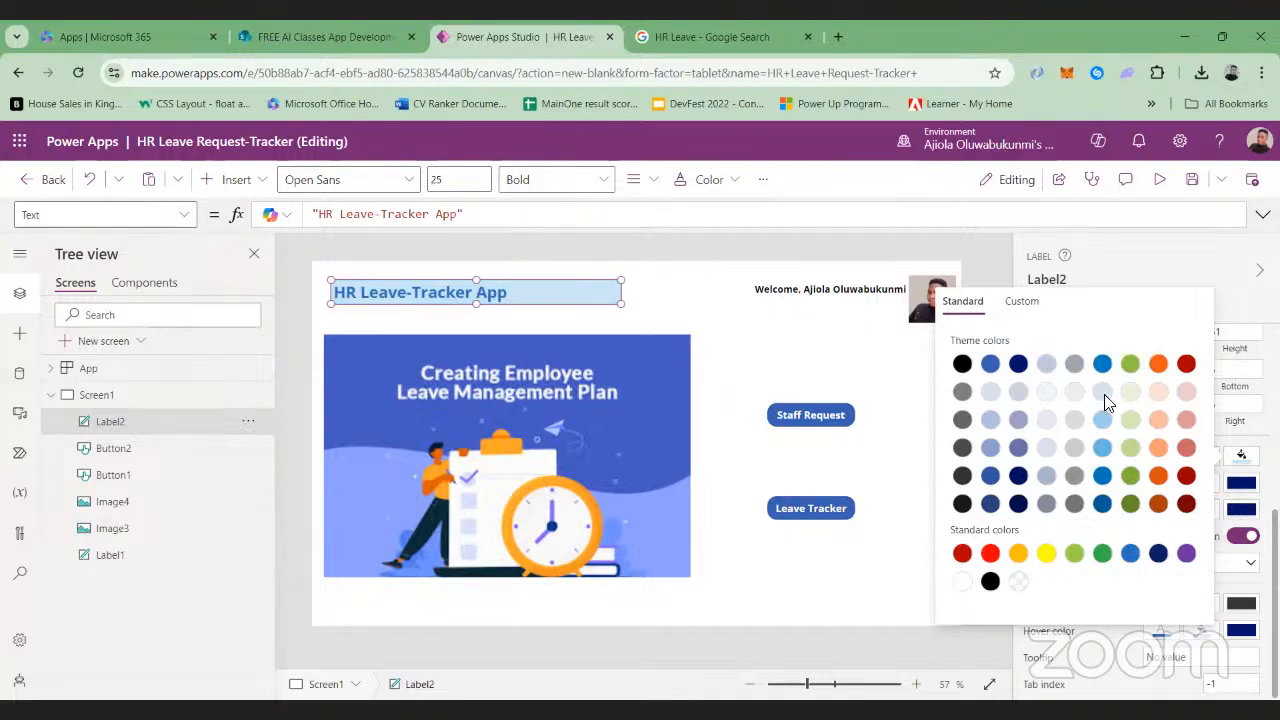
left_click(960, 580)
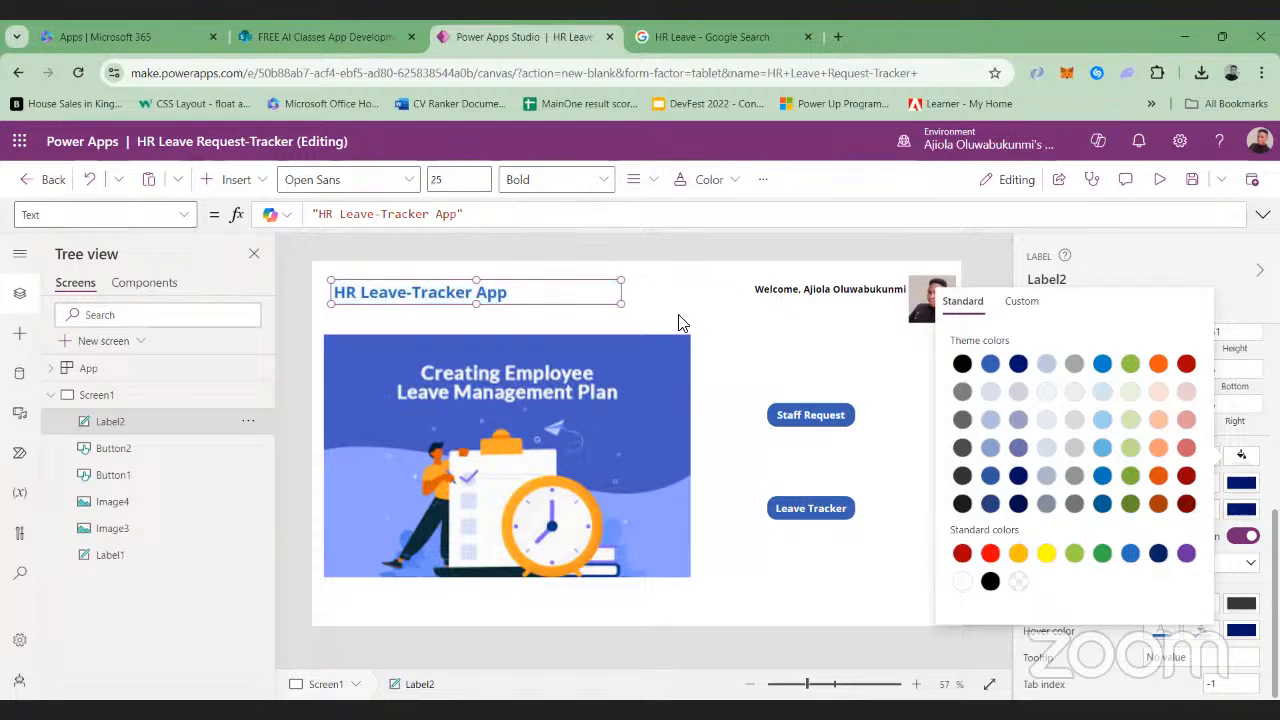
left_click(678, 322)
left_click(678, 322)
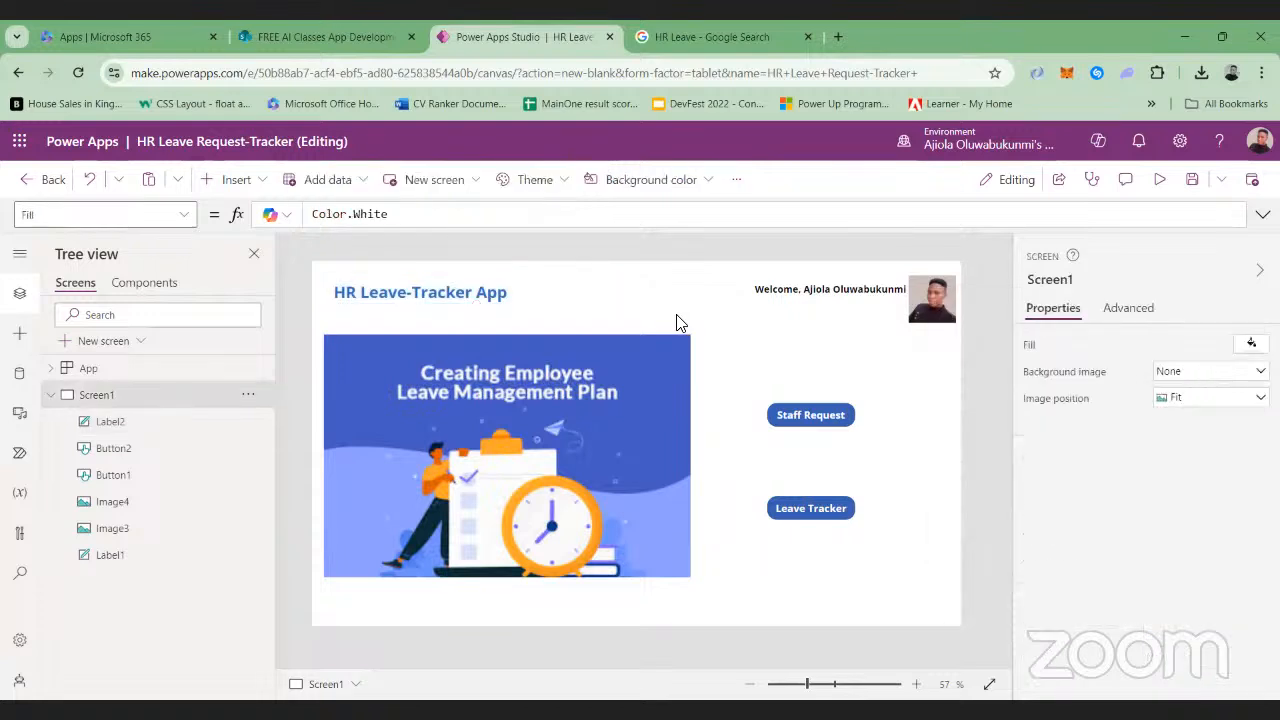
Move the title label slightly upward and check the screen in the app preview
left_click(452, 294)
left_click_drag(453, 291, 454, 289)
left_click(721, 280)
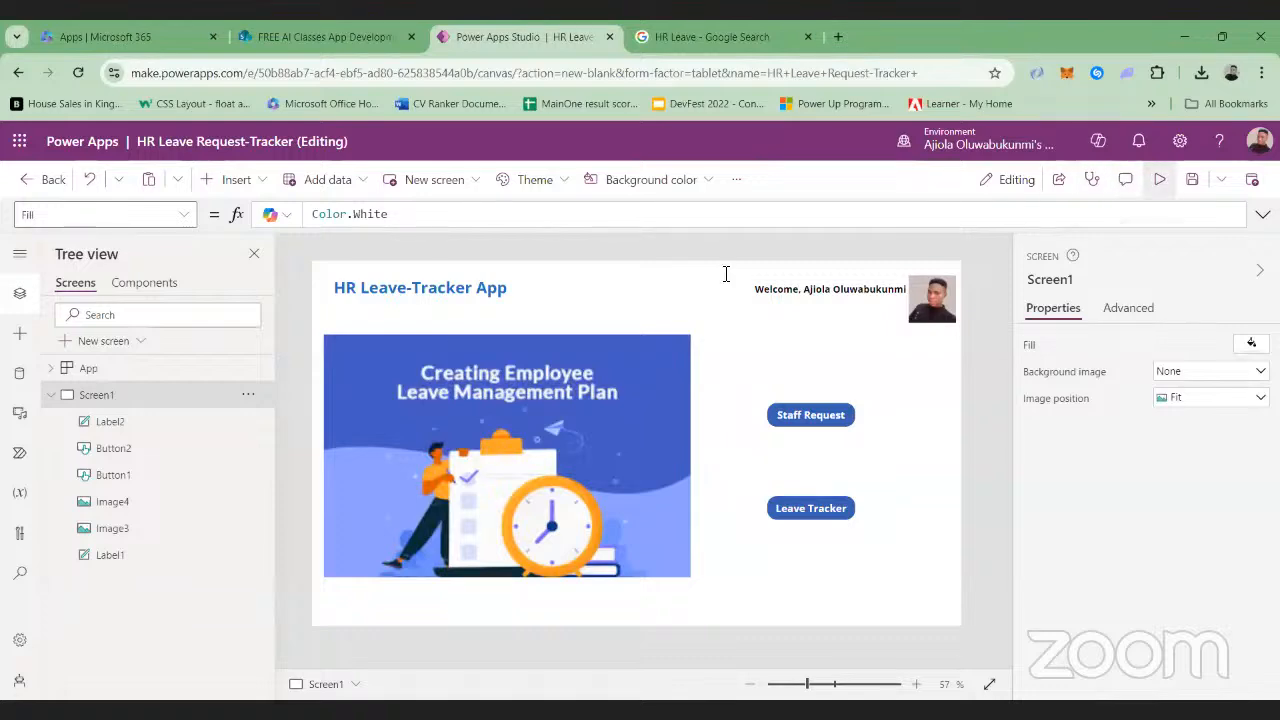
left_click(1158, 182)
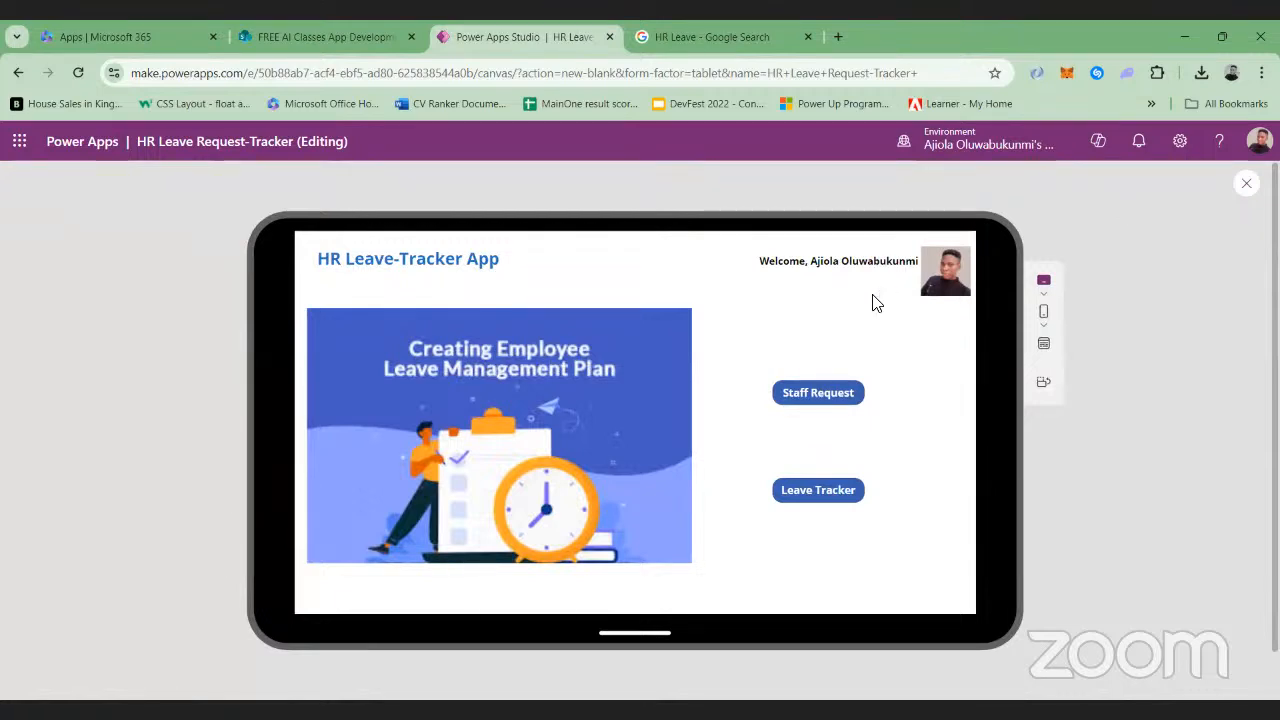
left_click(1243, 193)
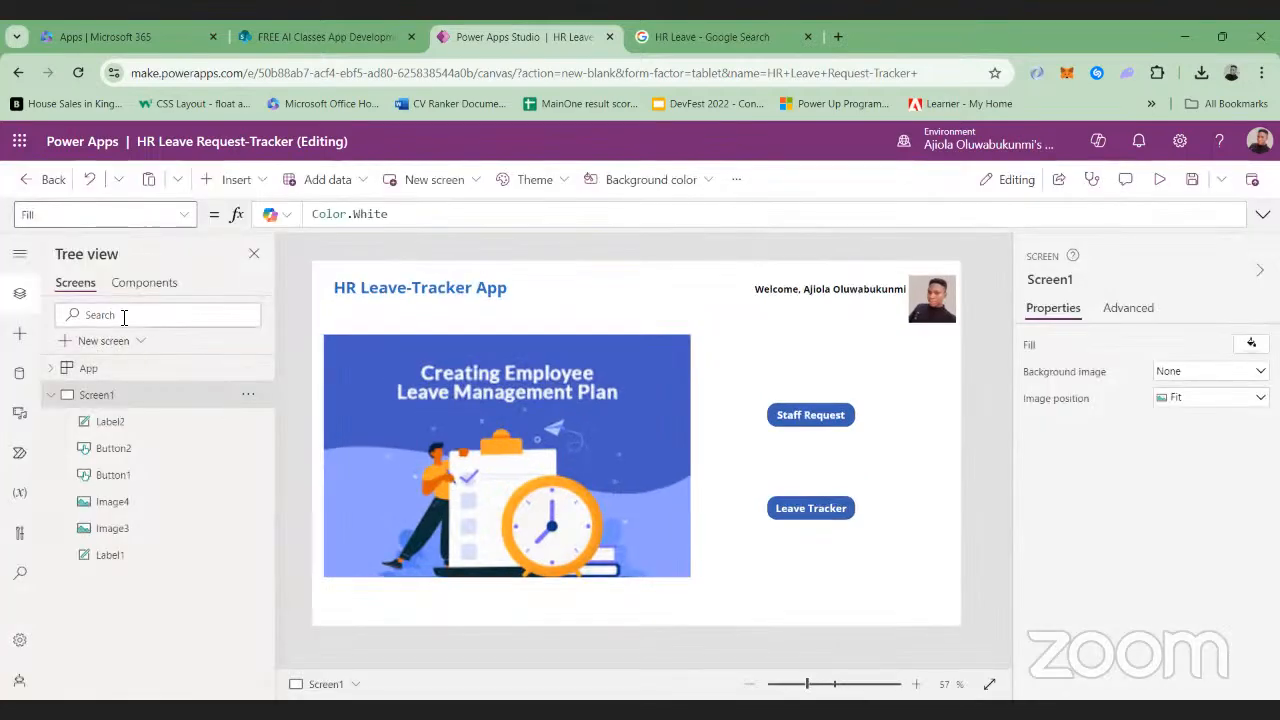
Find the container layouts and insert a vertical container on Screen1
left_click(268, 186)
type("con")
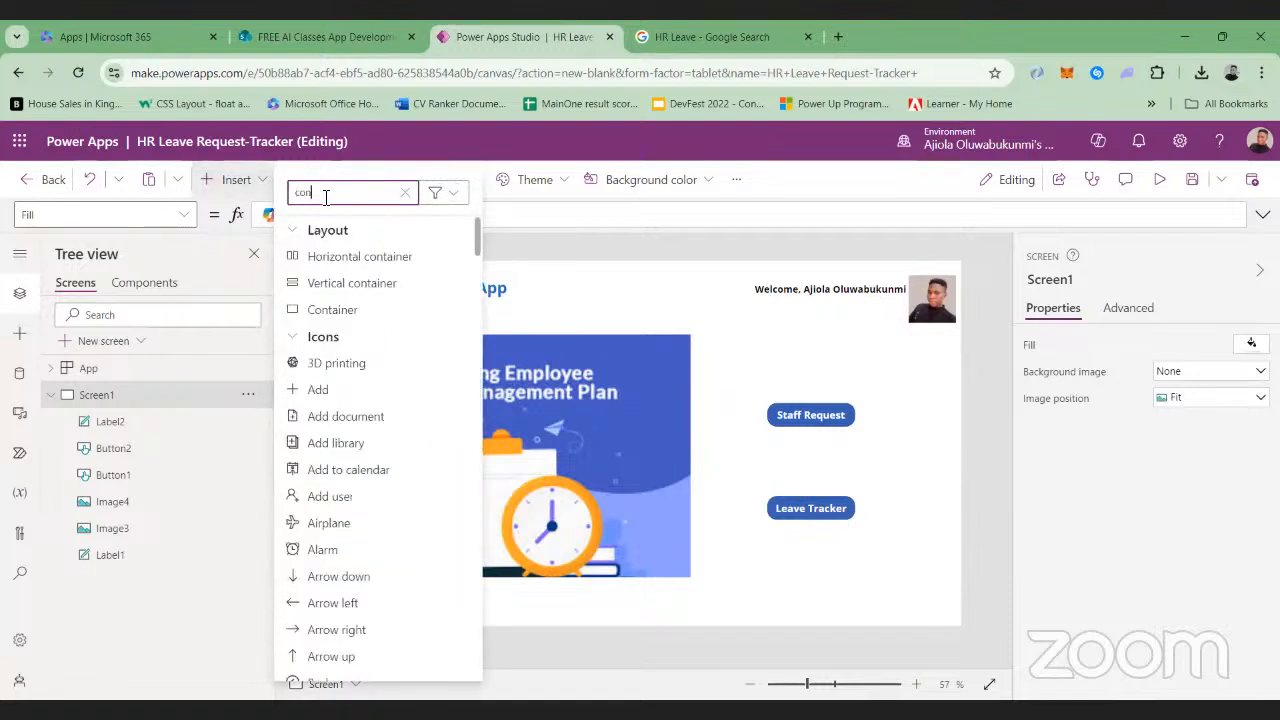
type("tainer")
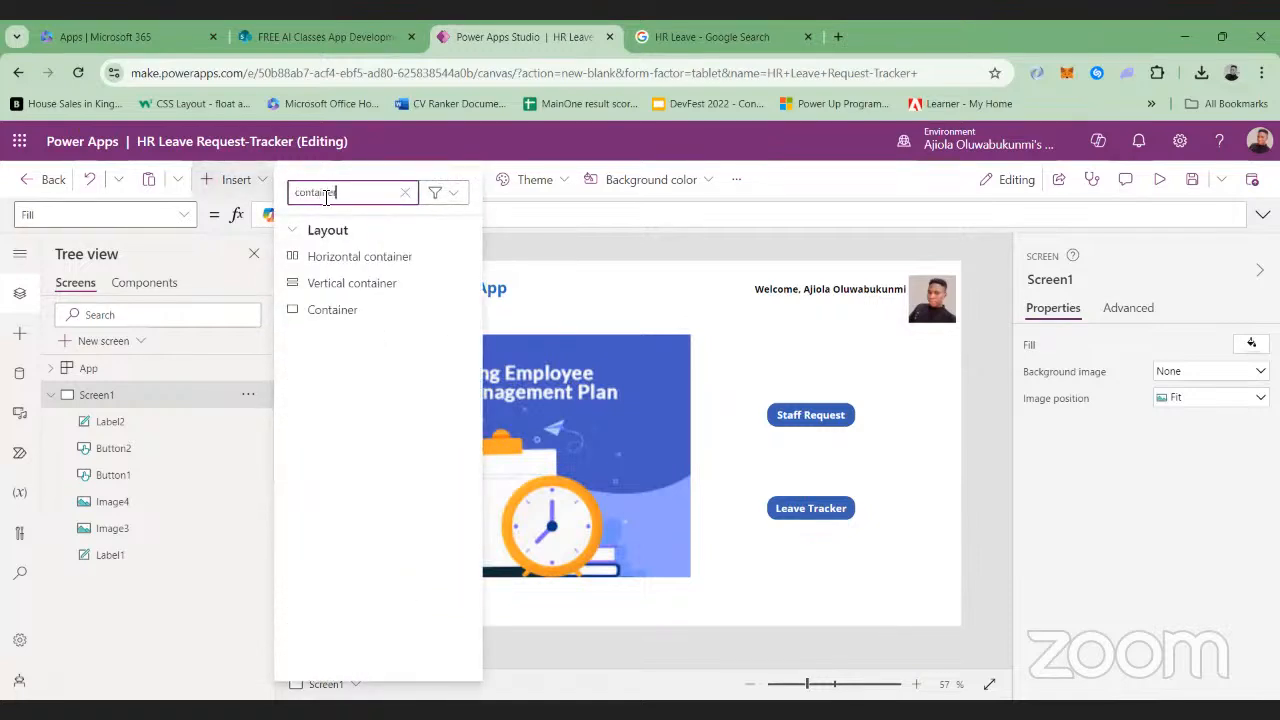
left_click(331, 284)
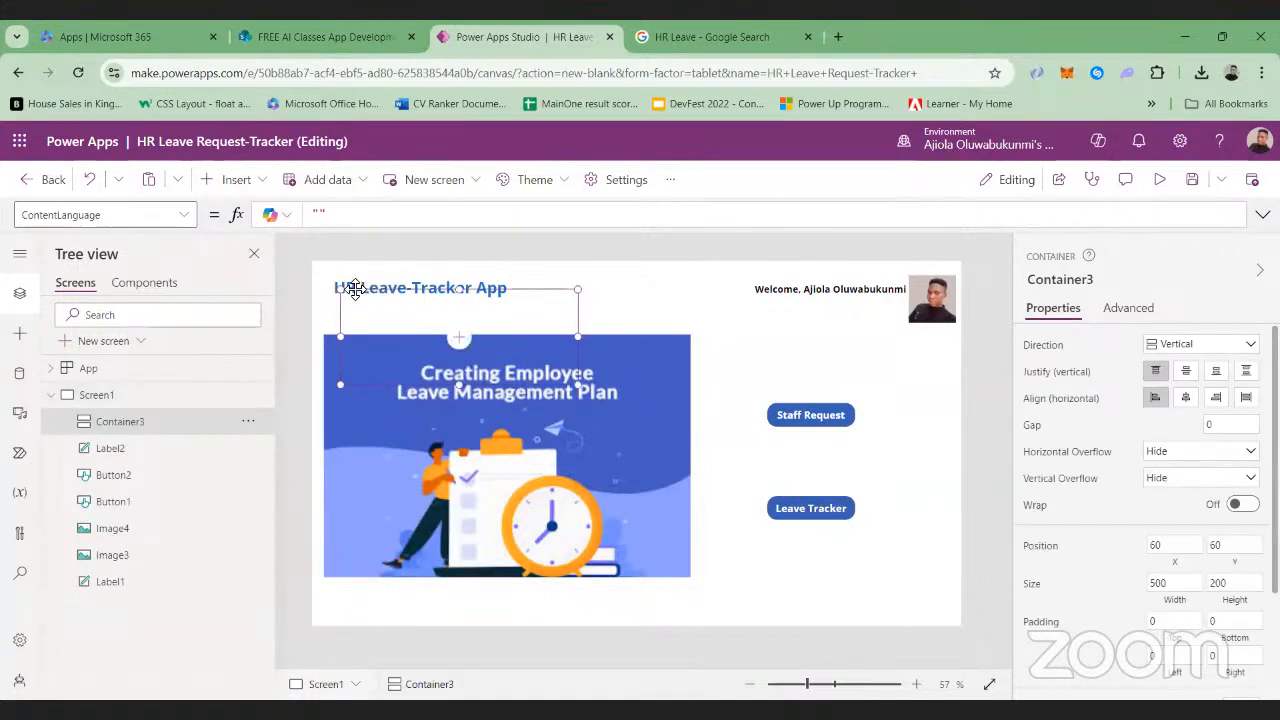
Enlarge the new container to about 1336 wide and 722 high at about X 18, Y 30, framing the screen content
mouse_move(341, 289)
left_mouse_down()
mouse_move(329, 272)
mouse_move(331, 283)
left_mouse_up()
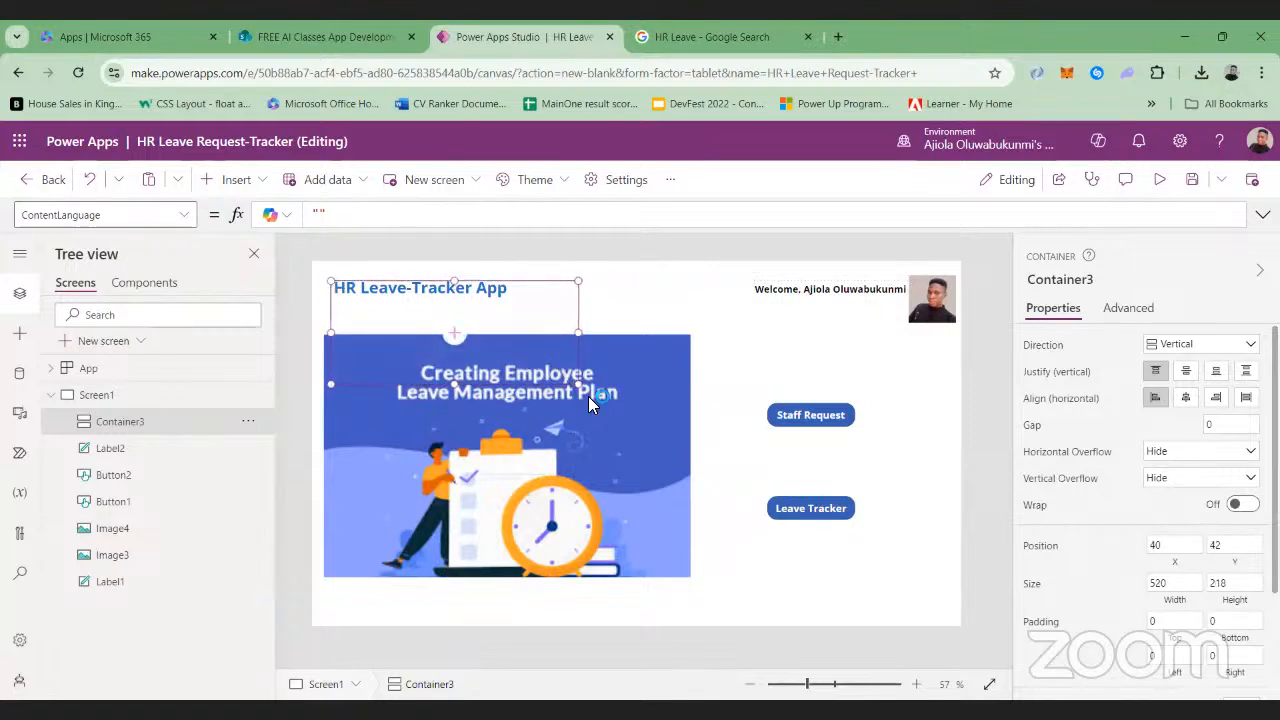
left_click_drag(585, 388, 956, 619)
left_click_drag(333, 450, 323, 448)
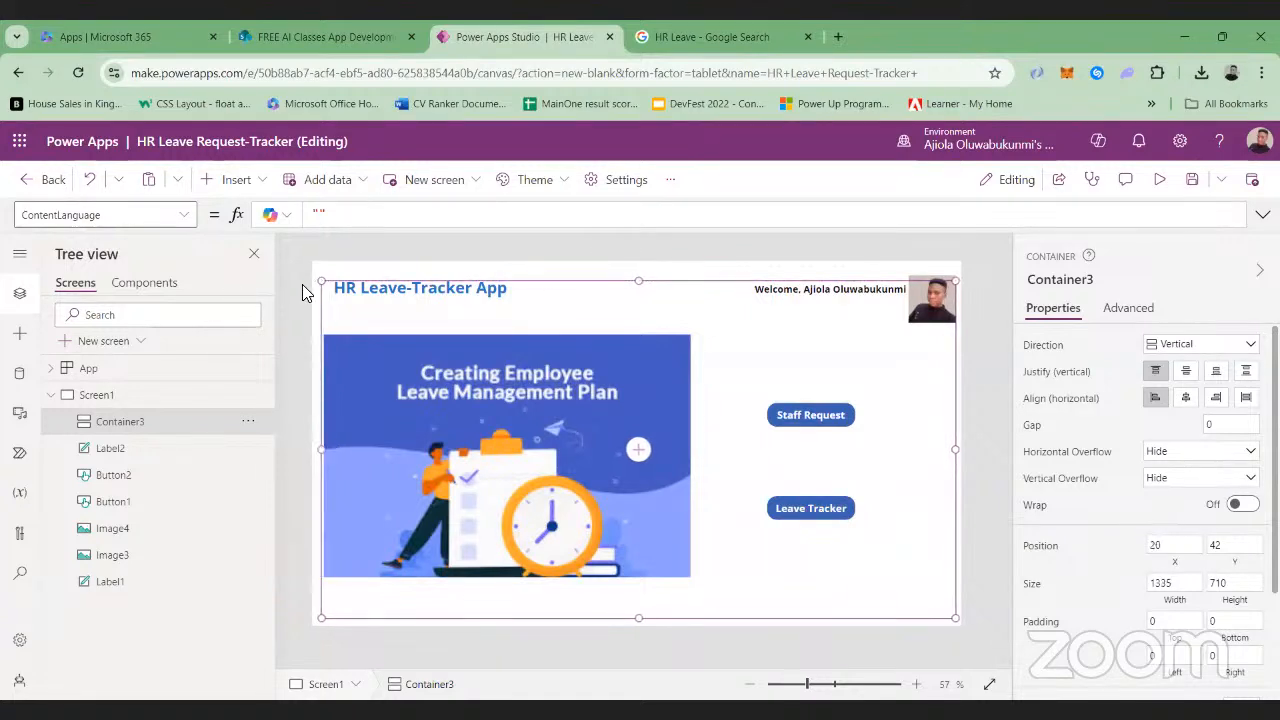
left_click_drag(310, 286, 319, 275)
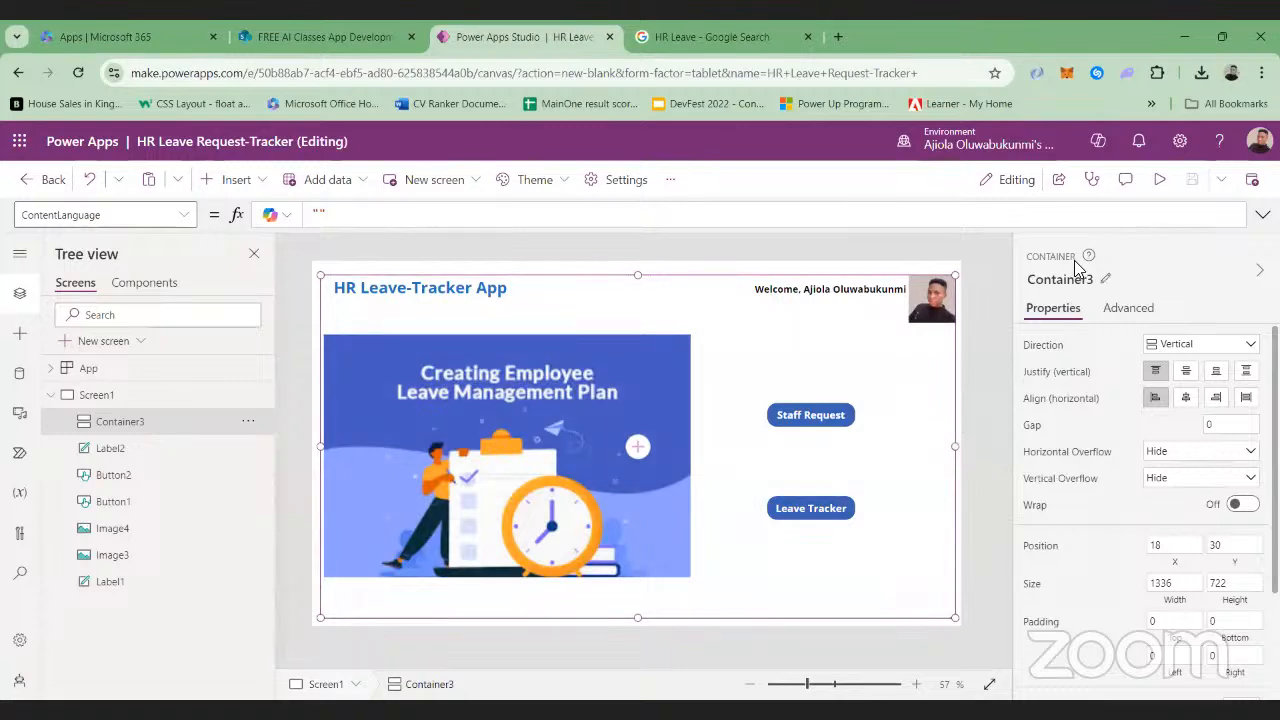
Check Screen1 with its container in the app preview and return to editing
left_click(1159, 179)
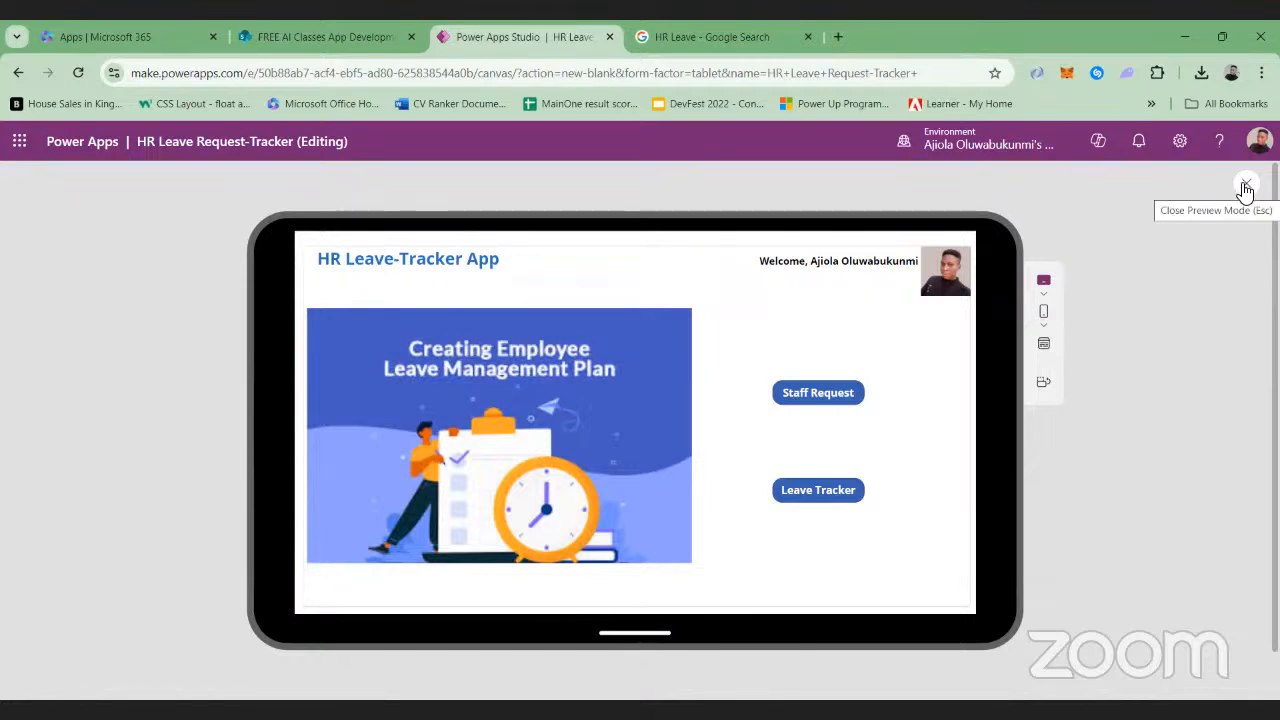
left_click(1245, 189)
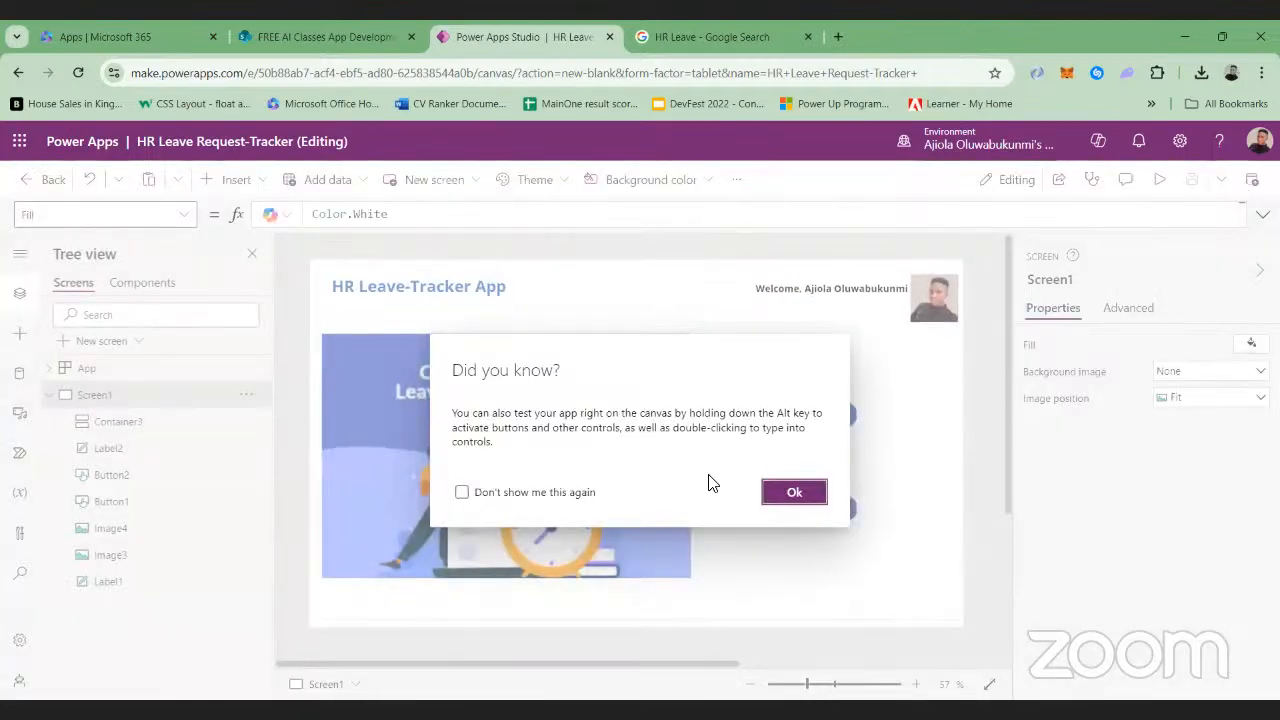
left_click(790, 492)
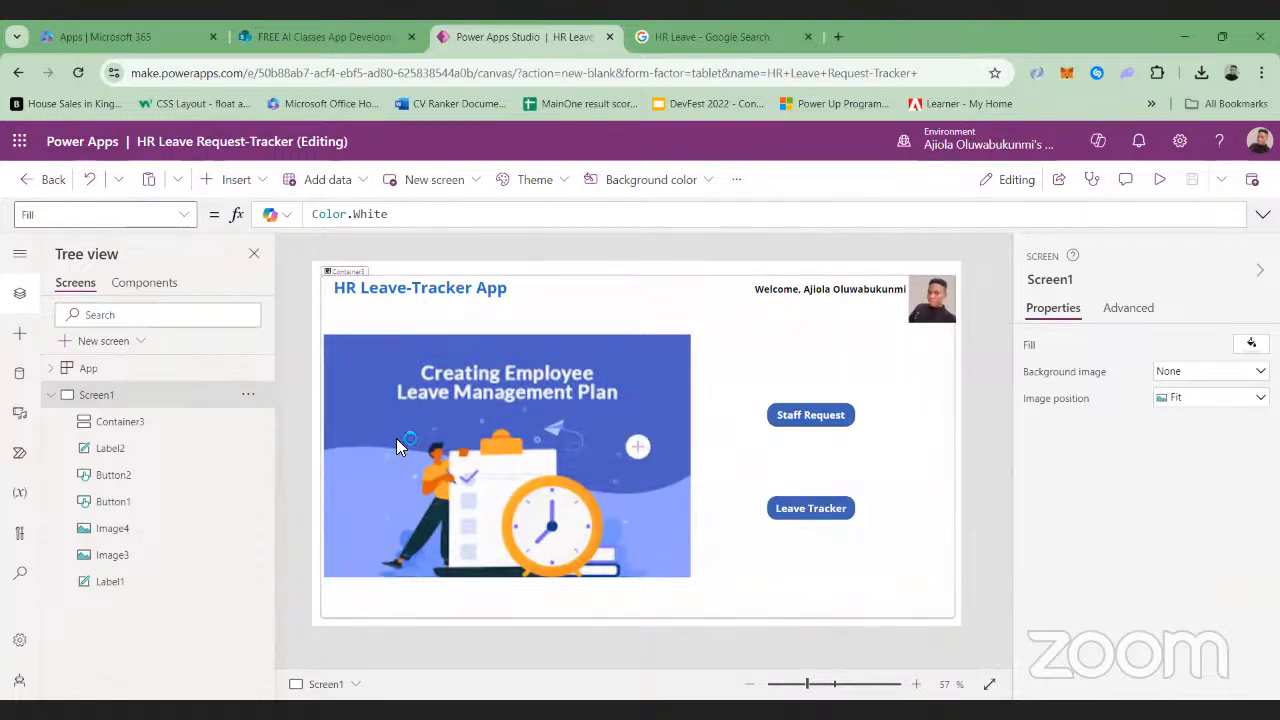
Add a new blank screen to the app and fit it in view
left_click(124, 342)
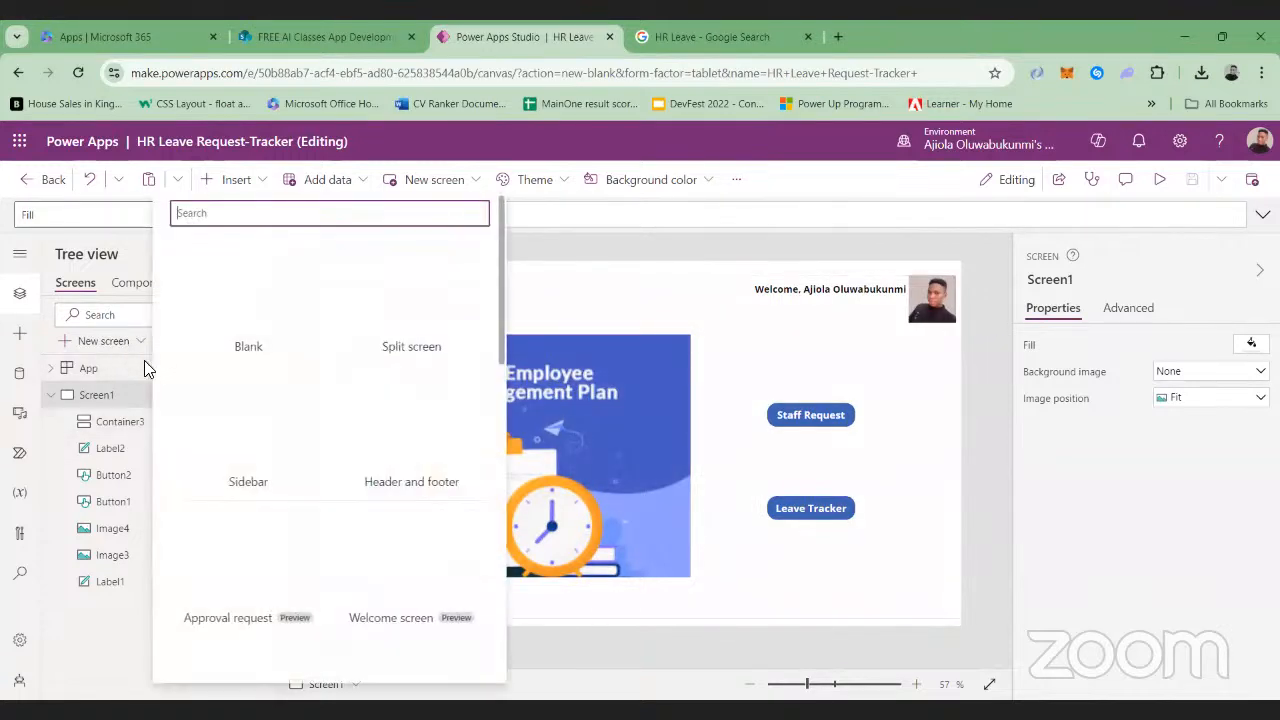
left_click(247, 350)
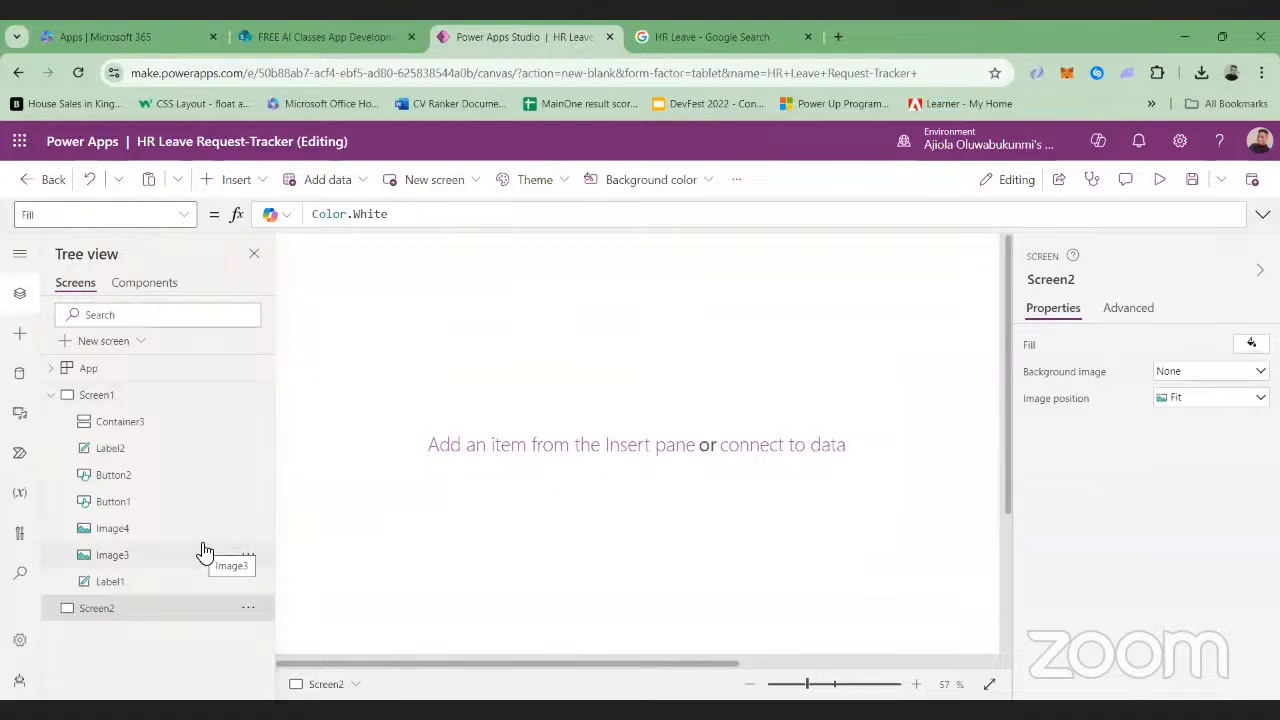
left_click(798, 686)
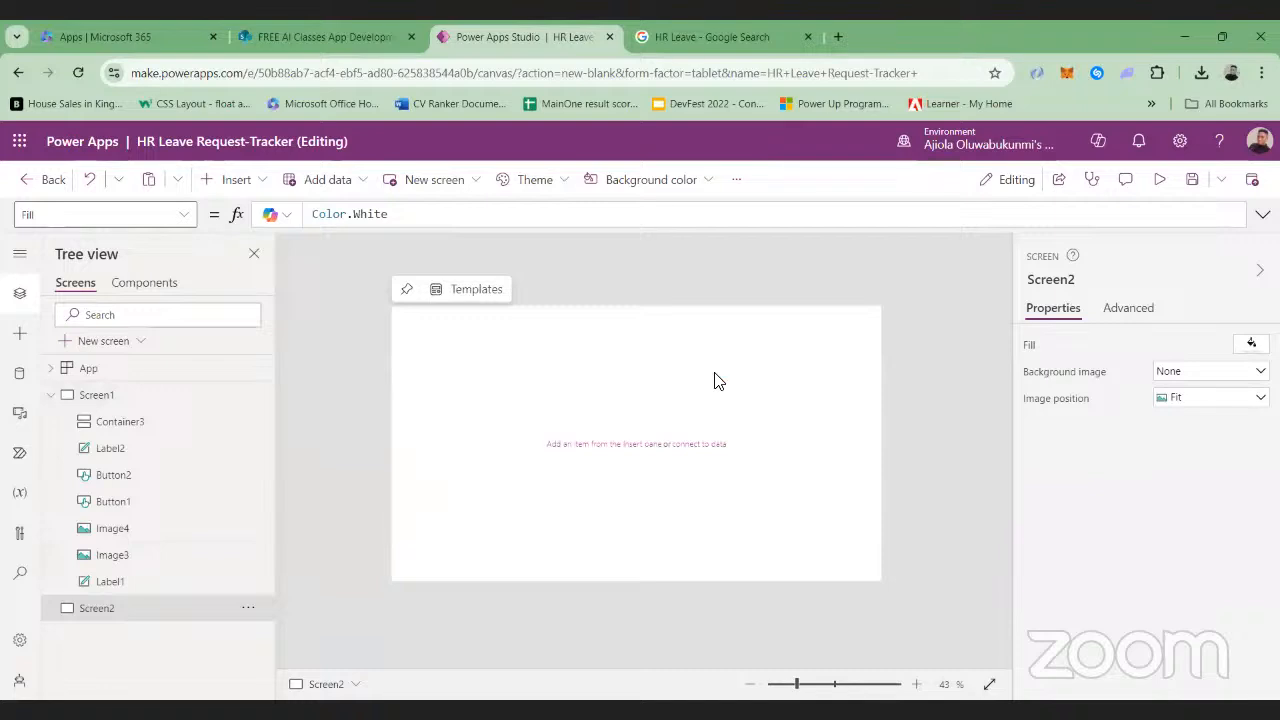
Insert an edit form on Screen2, leaving its data source unset
left_click(266, 181)
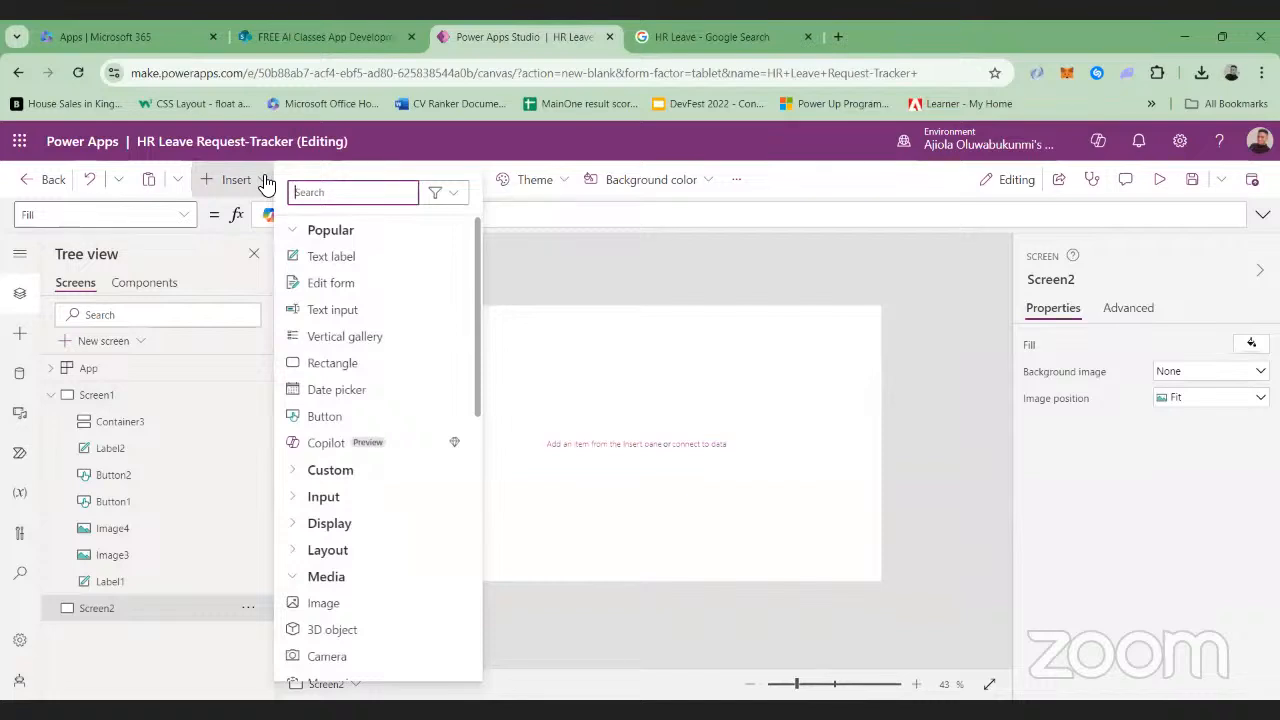
left_click(329, 285)
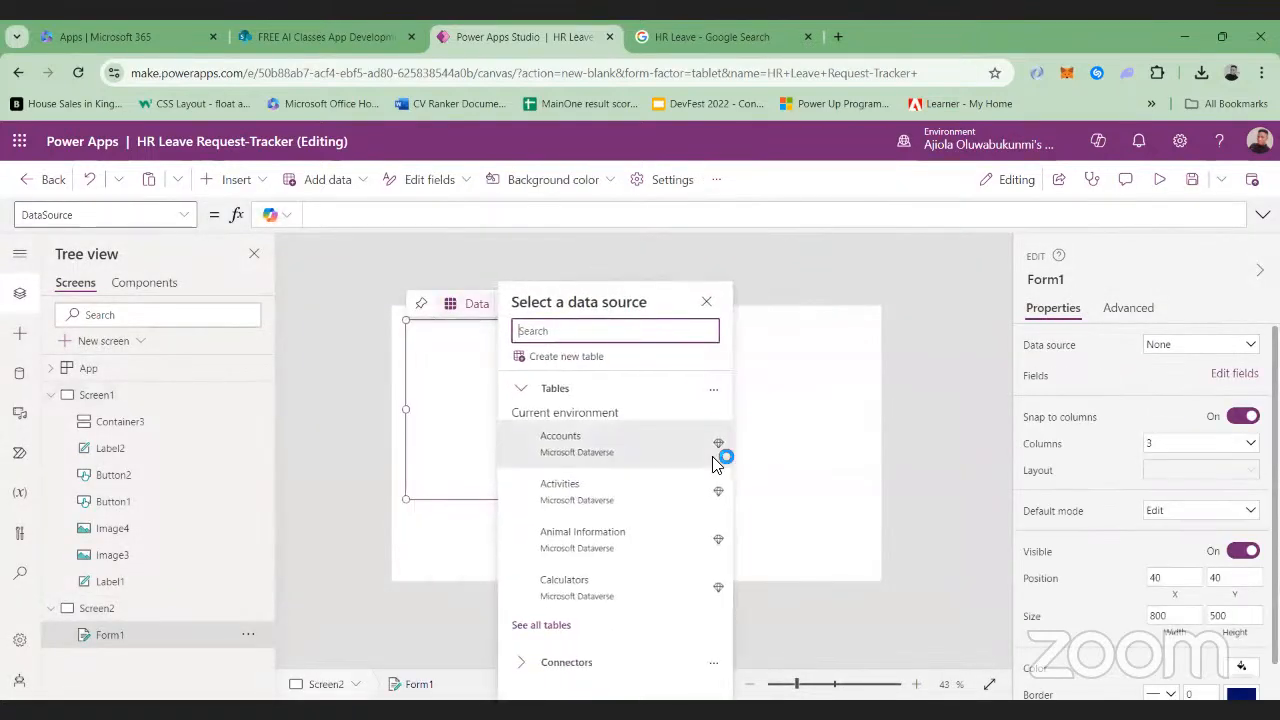
mouse_move(714, 462)
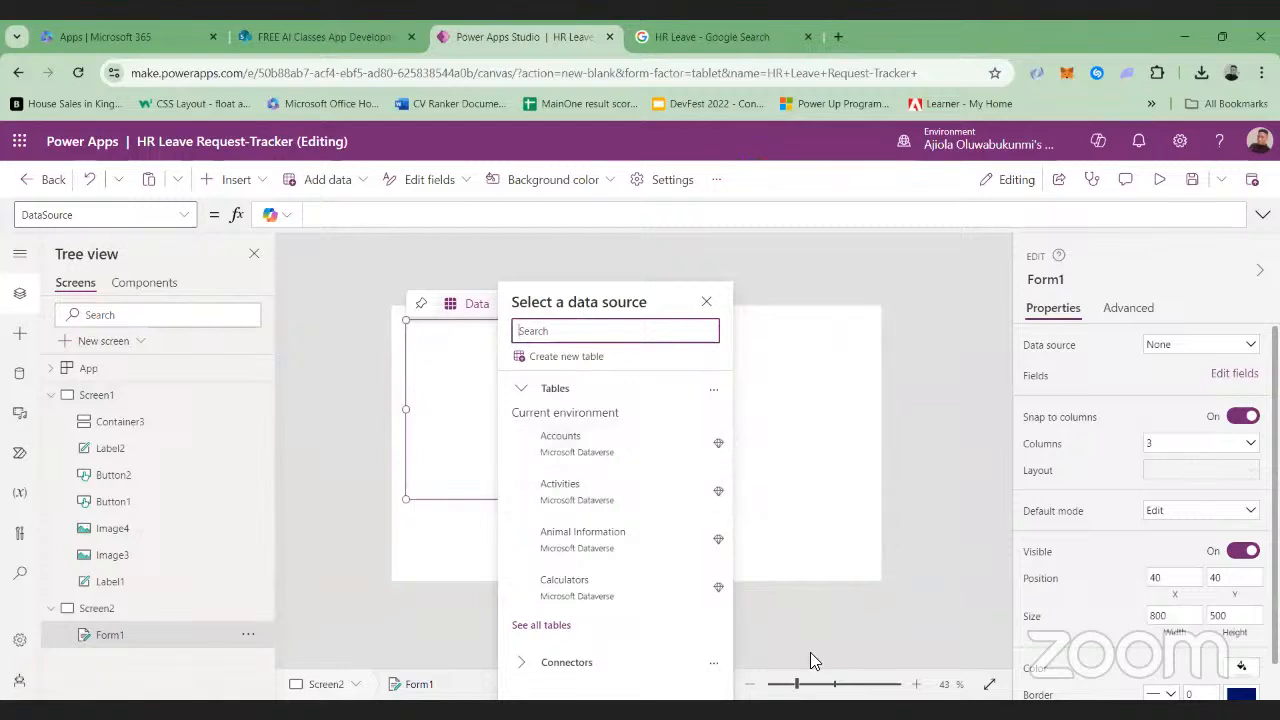
left_click(804, 684)
left_click(557, 437)
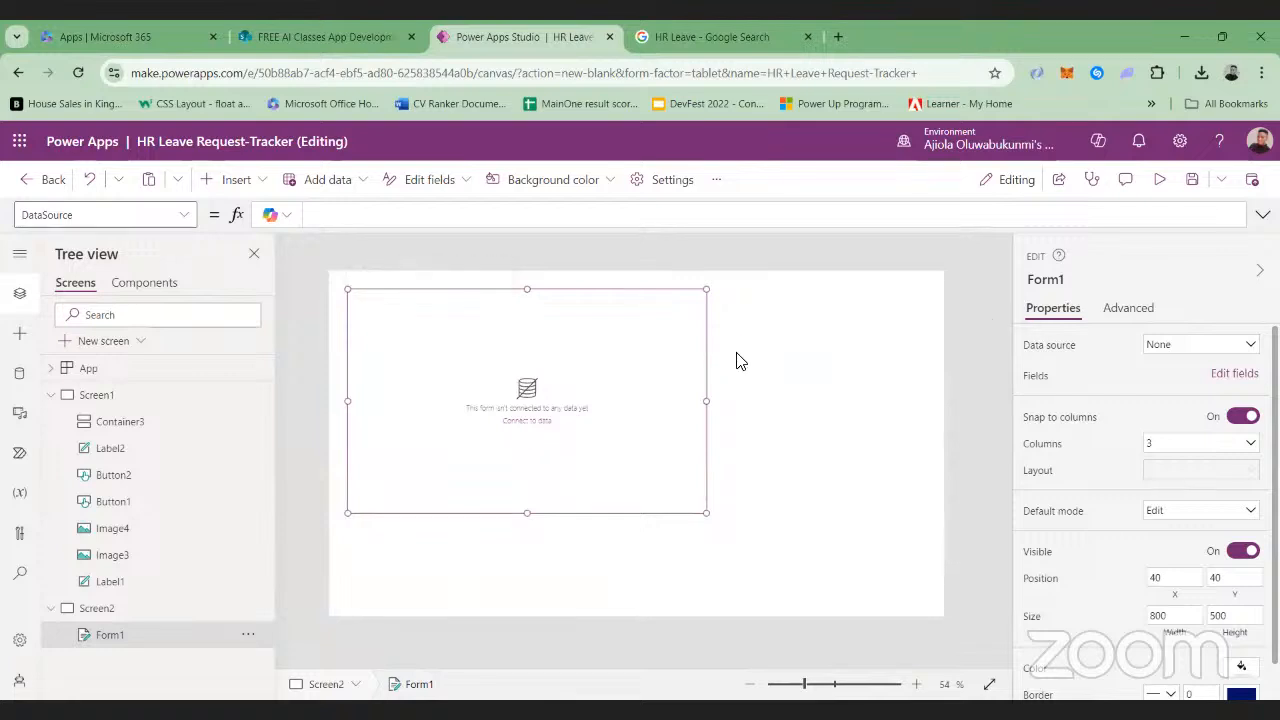
Explore the form's available data sources by searching for "share" and "onedr", clearing each search
left_click(1256, 345)
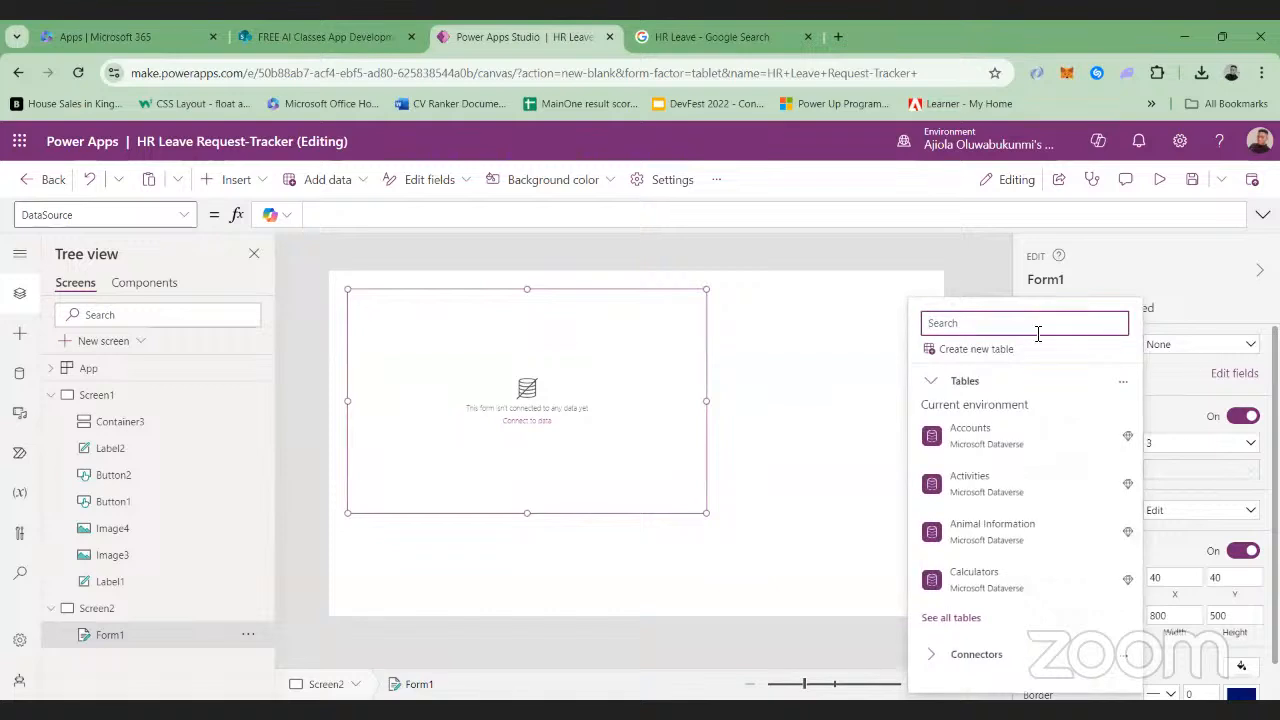
type("share")
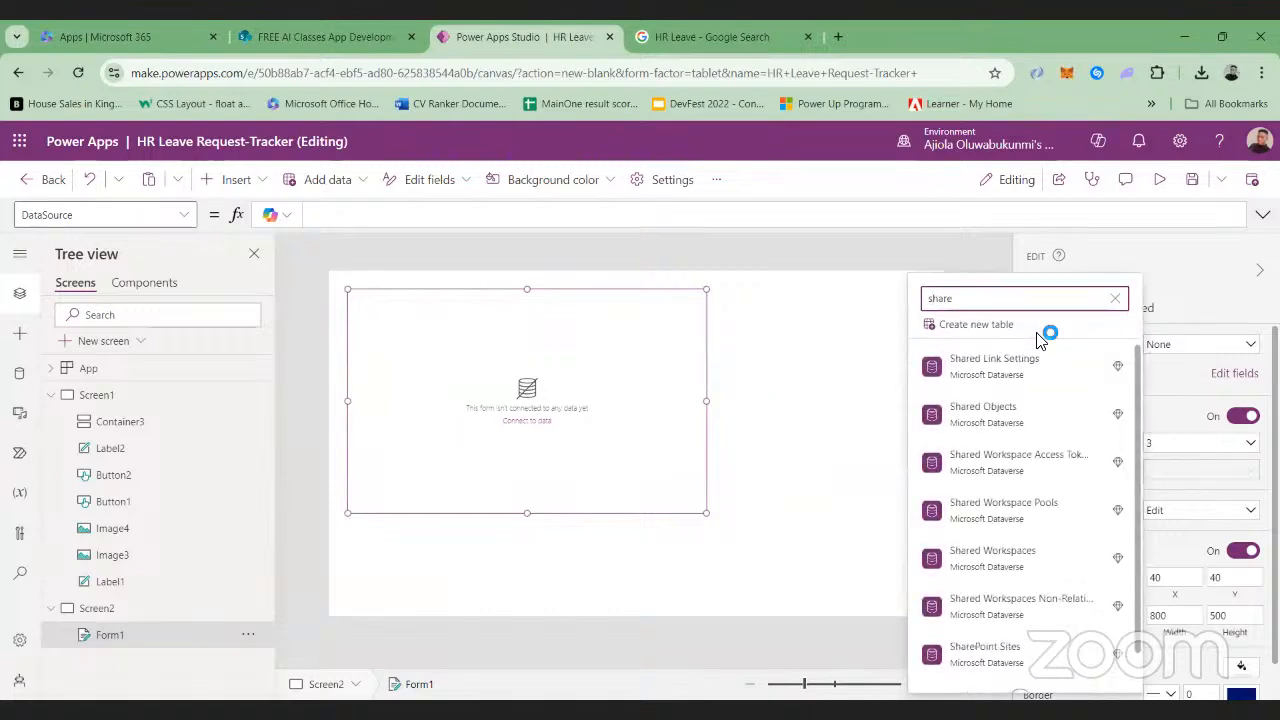
key("BackSpace")
key("BackSpace")
key("BackSpace")
key("BackSpace")
key("BackSpace")
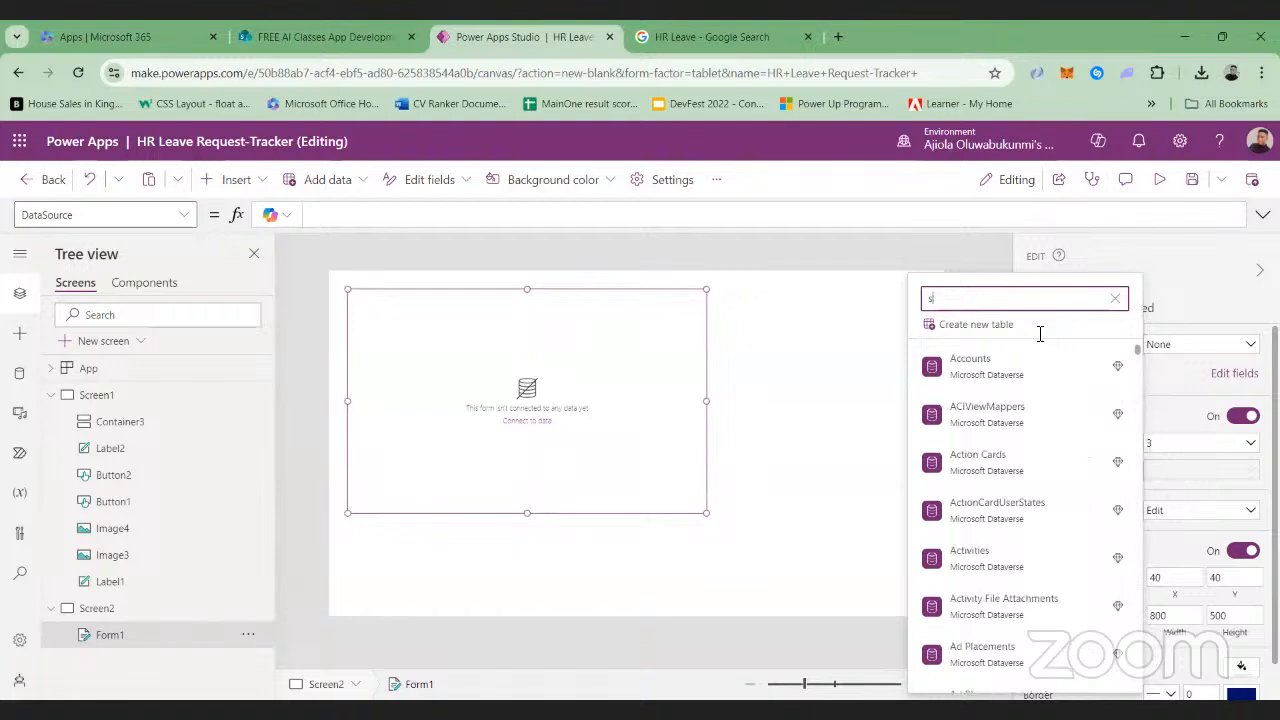
type("onedr")
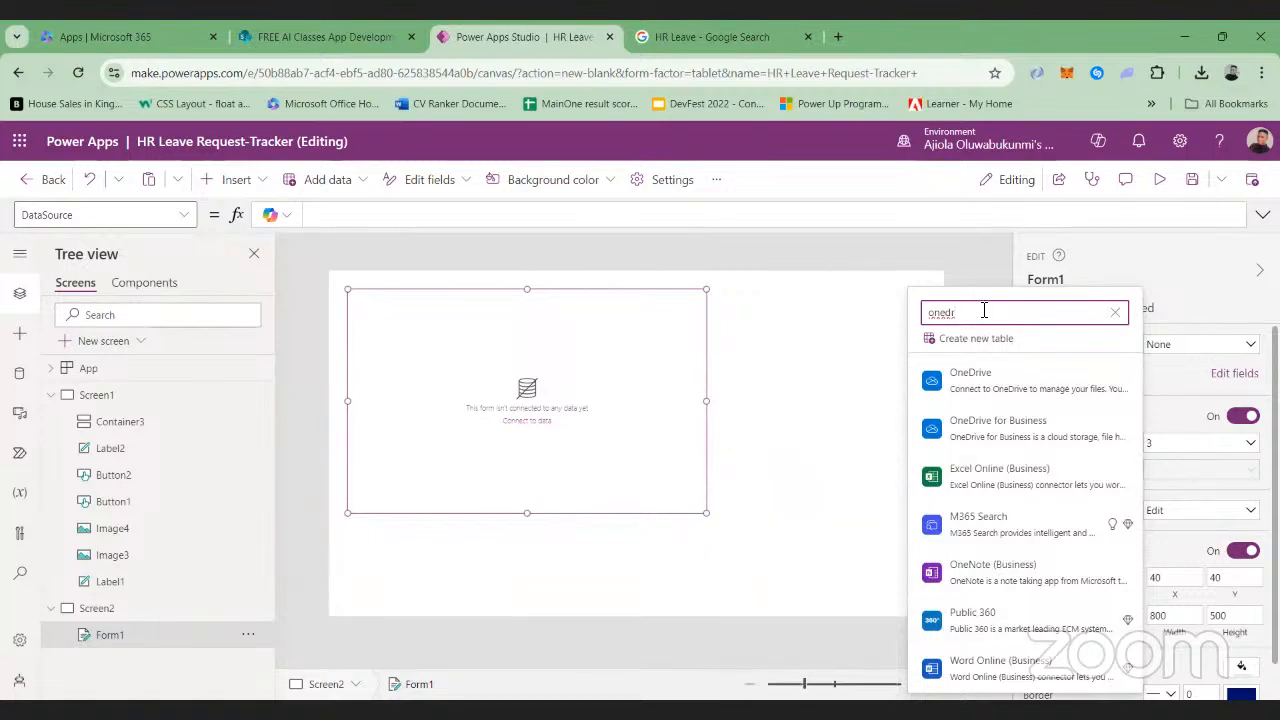
key("BackSpace")
key("BackSpace")
key("BackSpace")
key("BackSpace")
key("BackSpace")
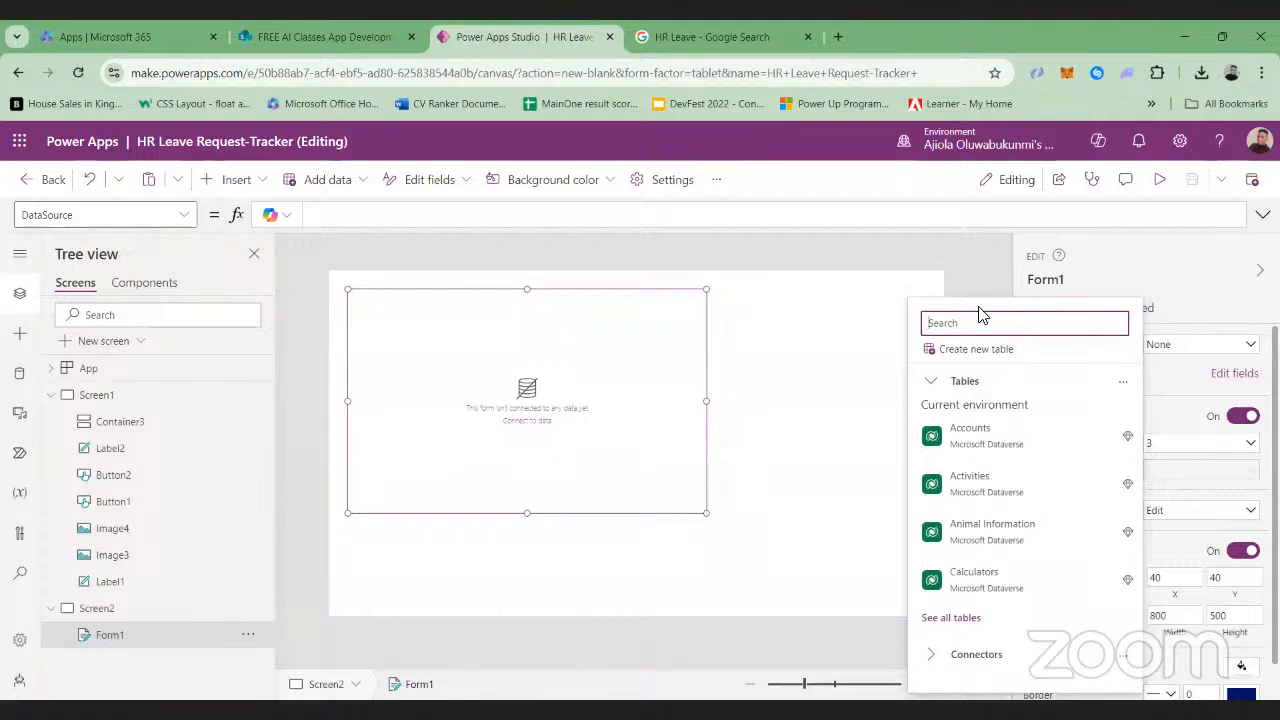
Find the SharePoint connector, use its existing connection, and choose the FREE AI Classes App Development Cohort site
type("sharepoint")
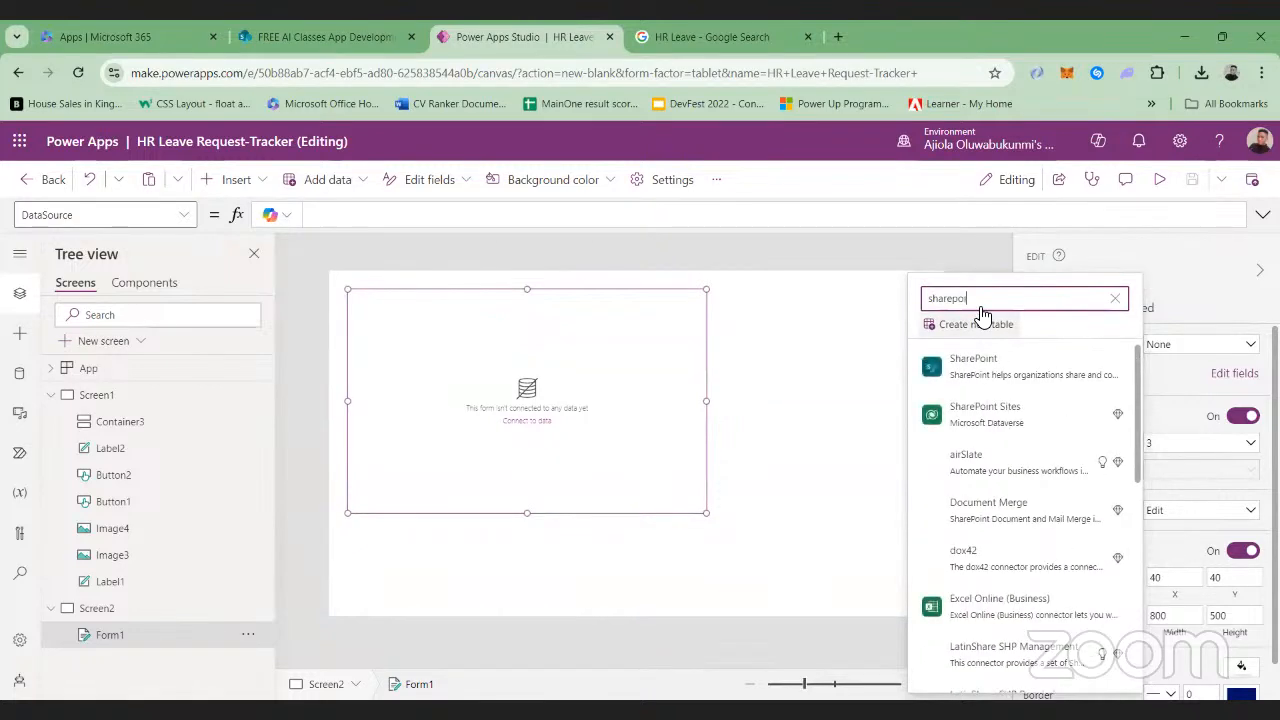
mouse_move(981, 375)
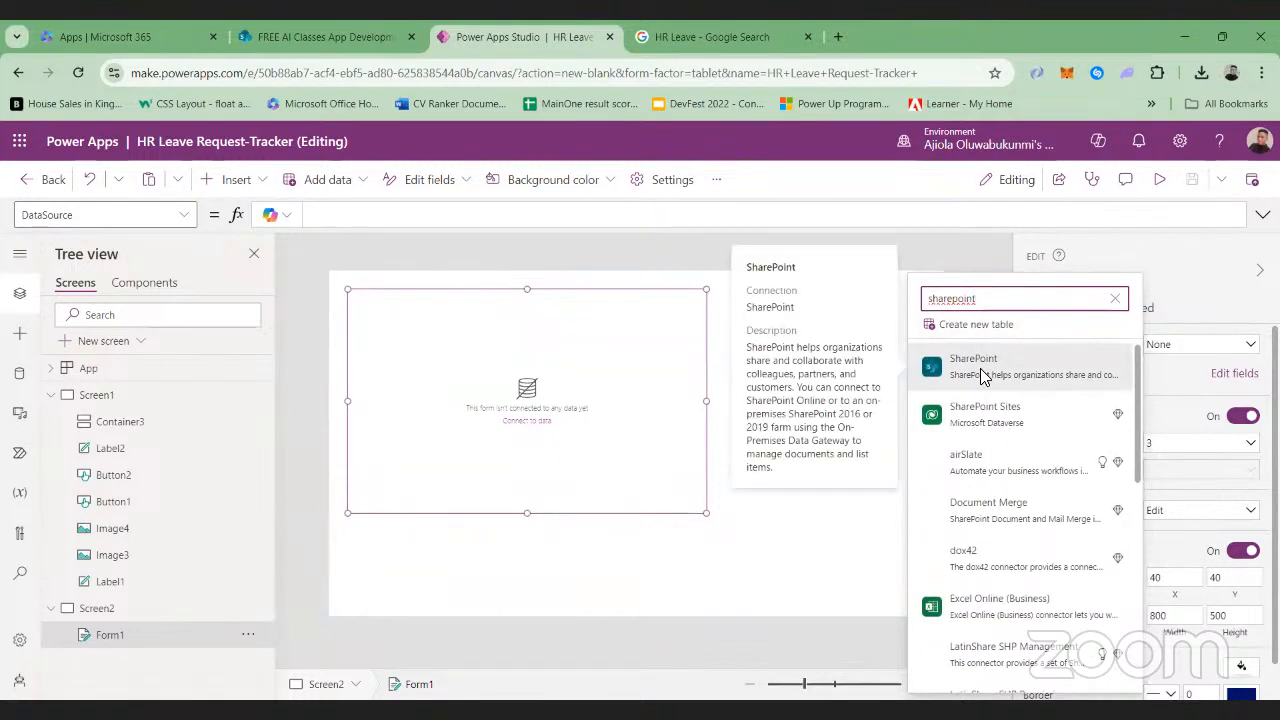
left_click(981, 375)
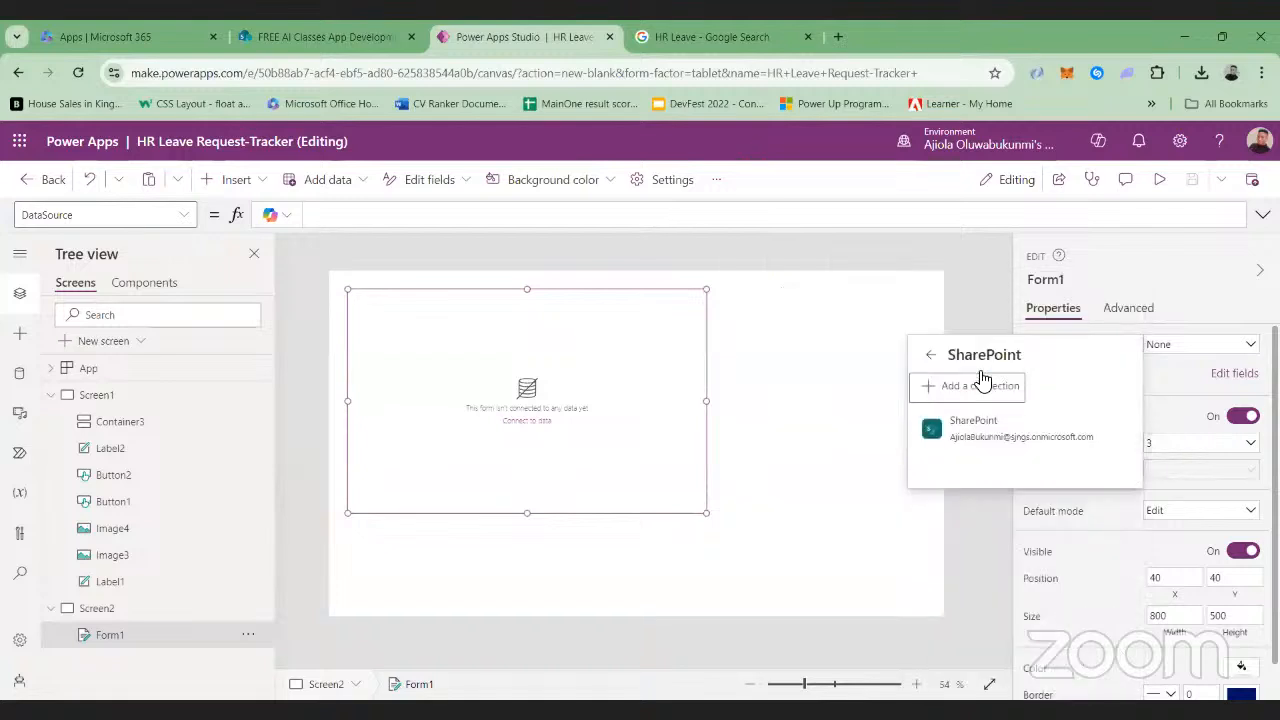
left_click(1016, 440)
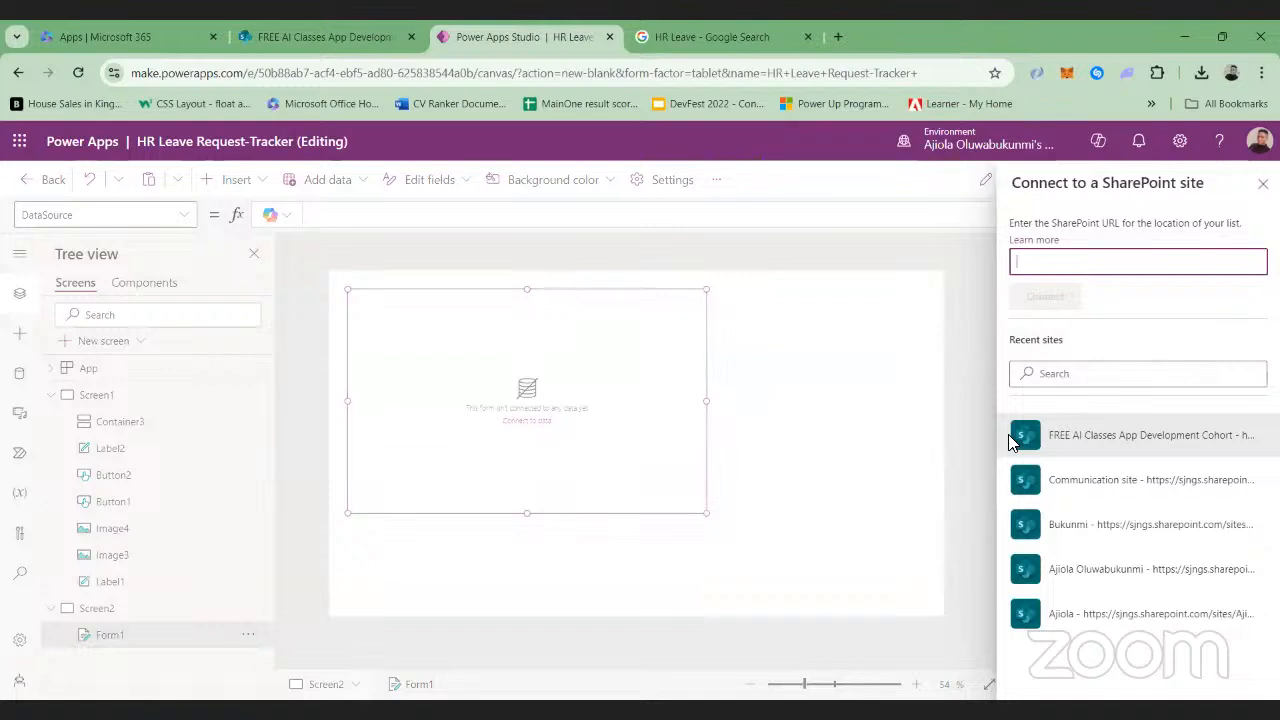
left_click(1126, 445)
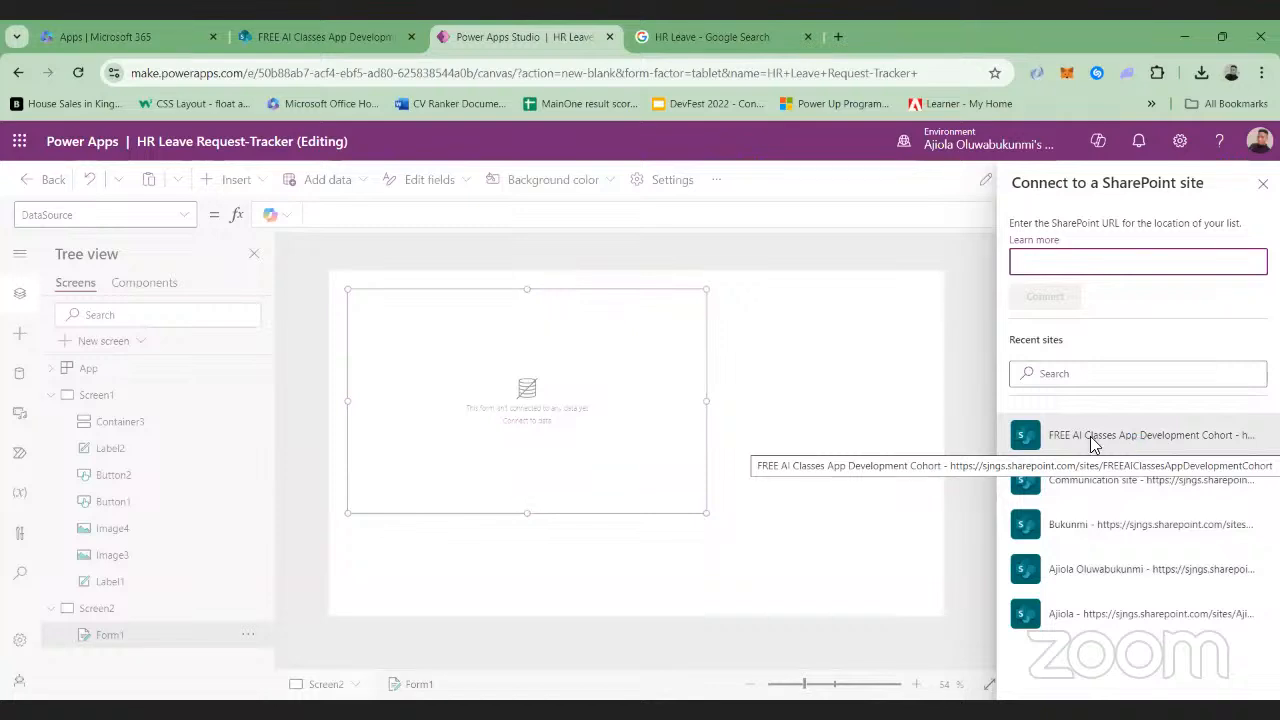
left_click(1090, 440)
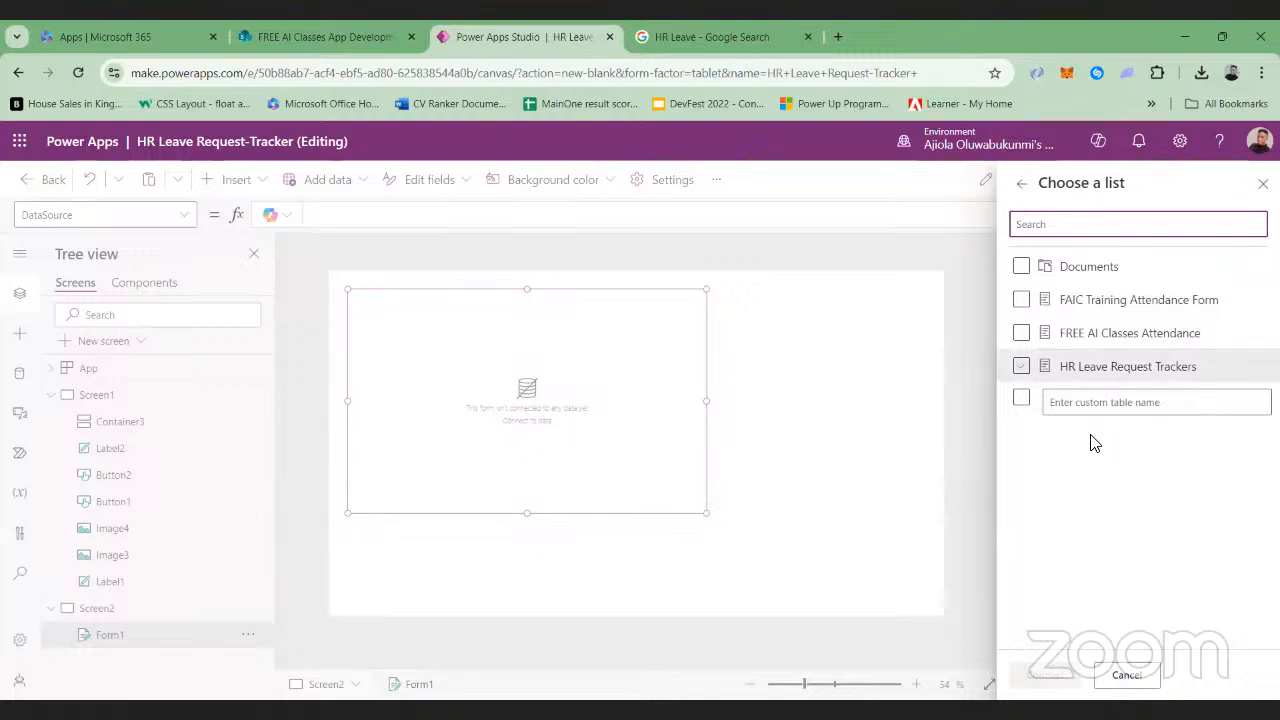
Connect the HR Leave Request Trackers list and set it as the form's data source
left_click(1021, 366)
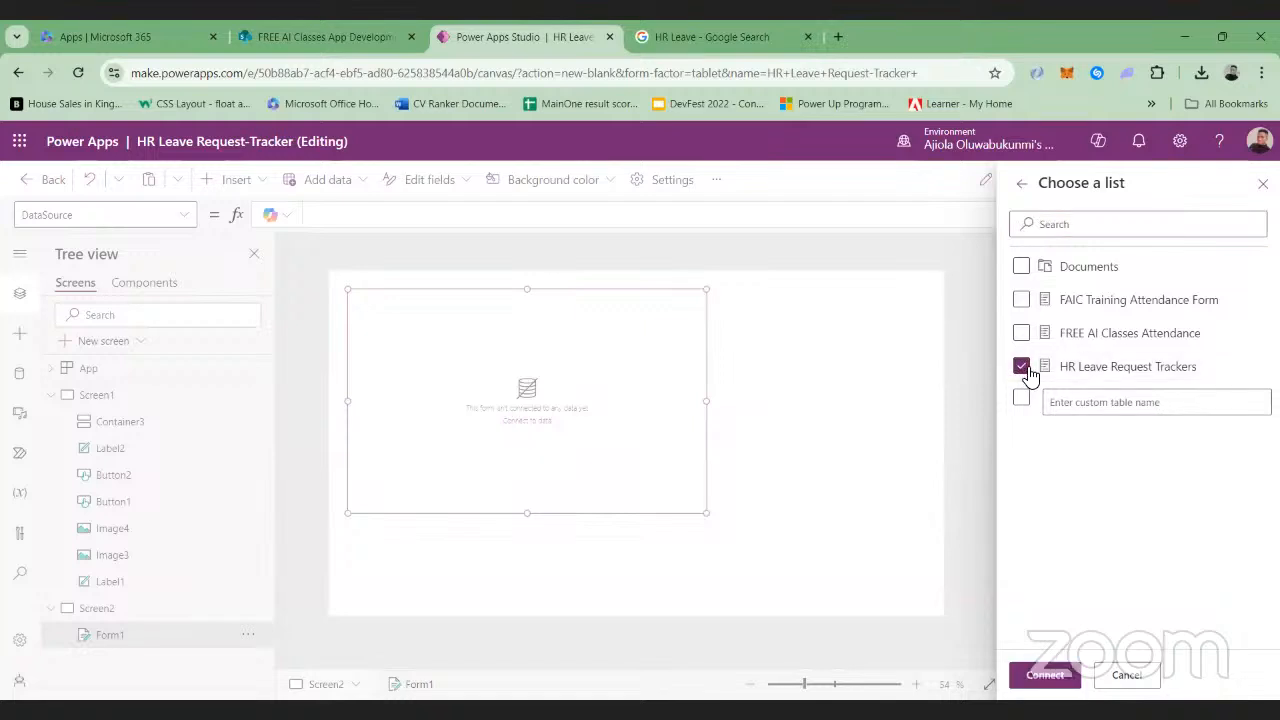
left_click(1045, 676)
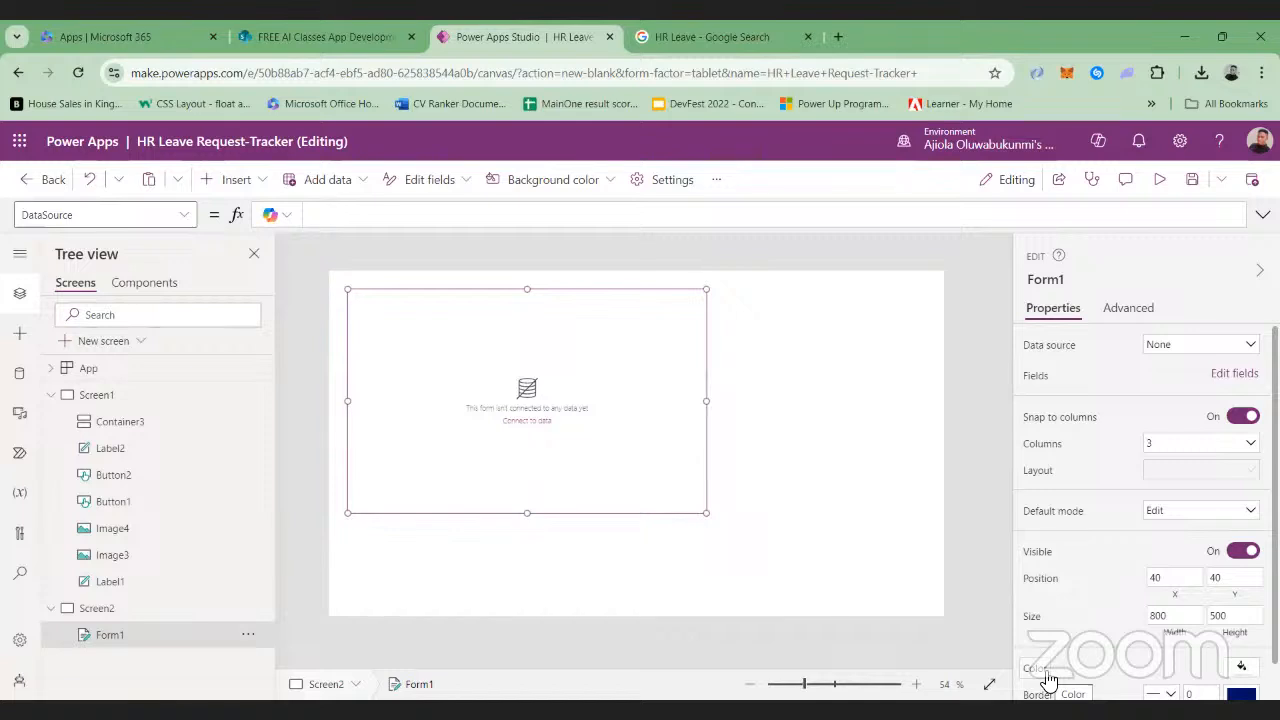
left_click(1252, 346)
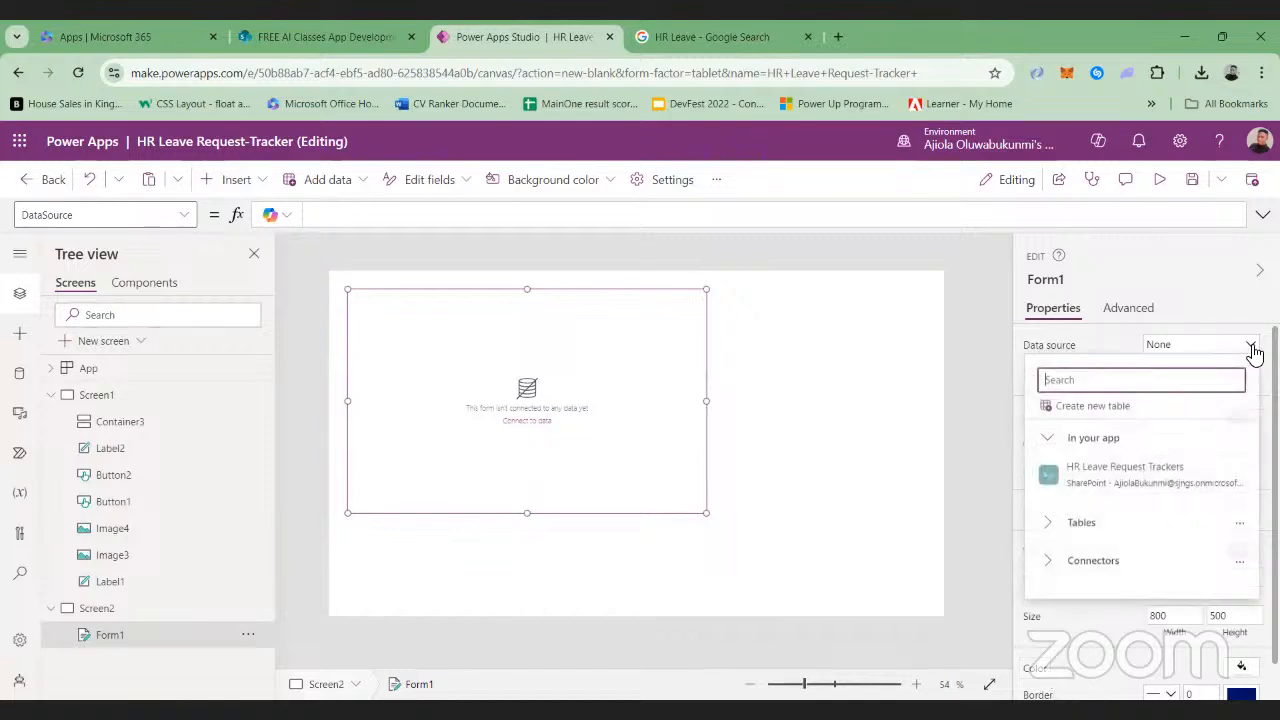
left_click(1116, 479)
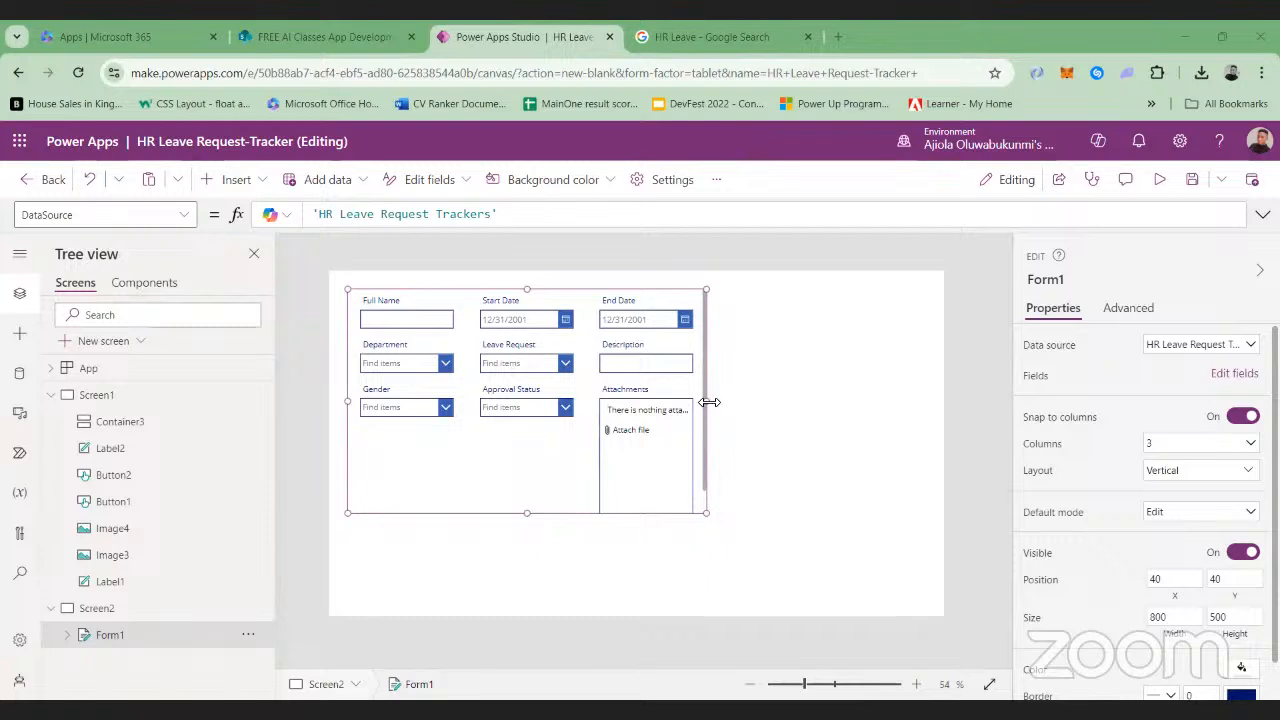
Widen the form to about 1214 and move it to about X 69, Y 77 on Screen2
left_click_drag(709, 402, 859, 399)
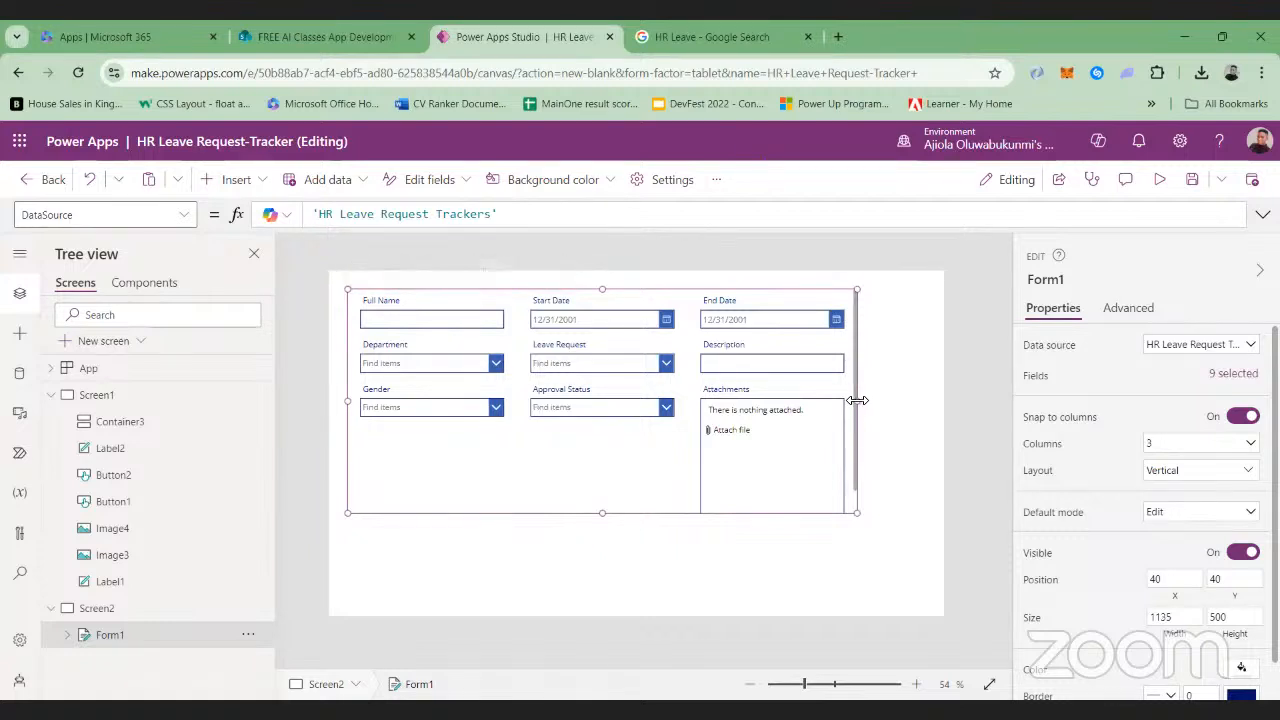
left_click_drag(859, 400, 892, 400)
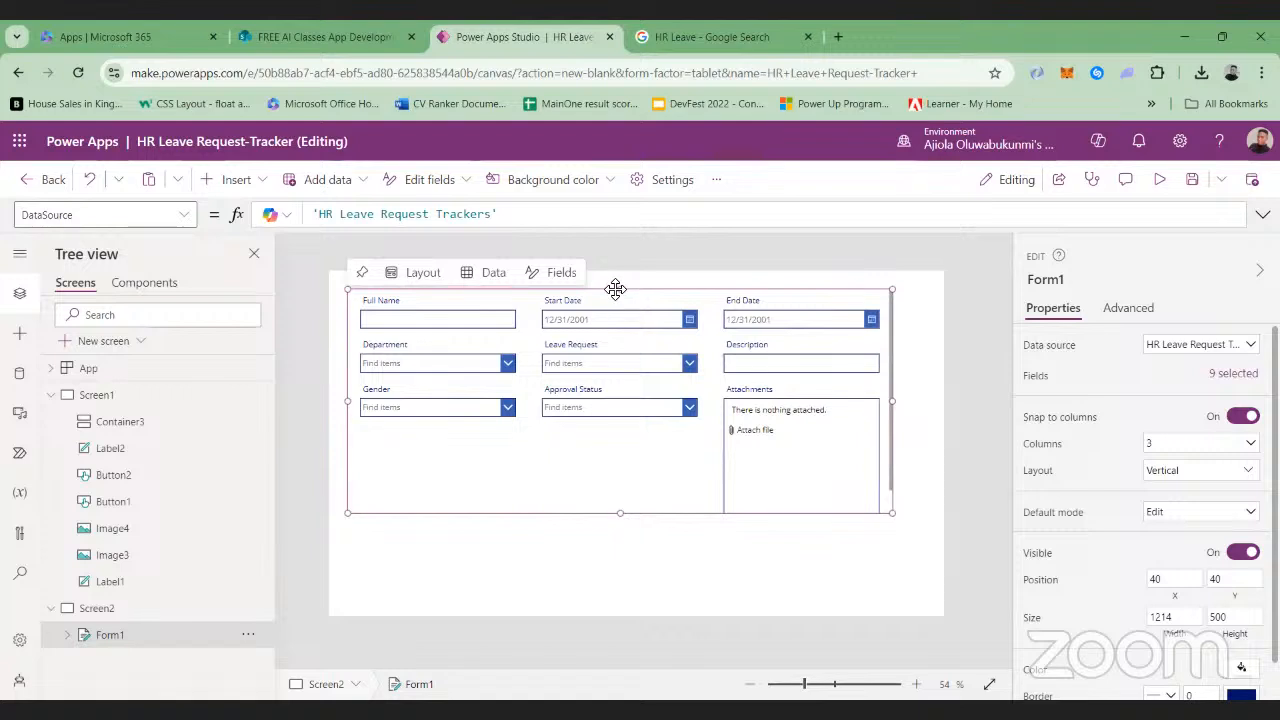
left_click_drag(615, 292, 629, 305)
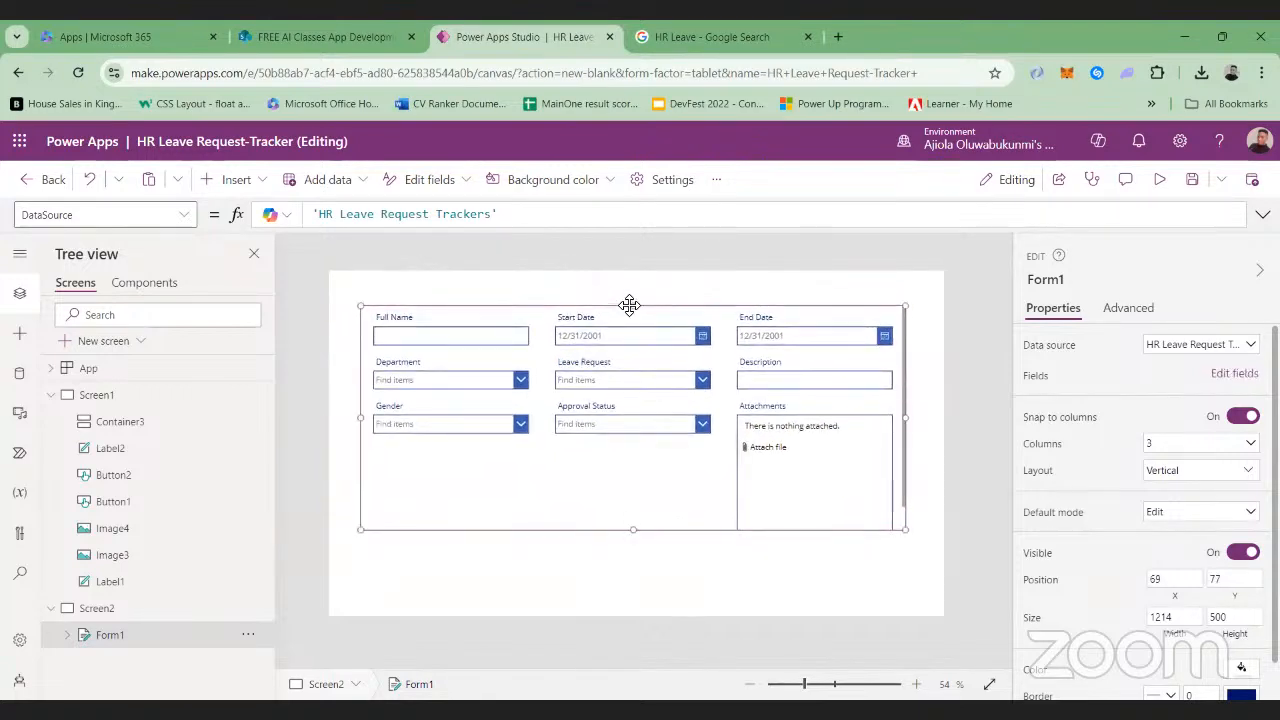
Delete the Approval Status card from the form and check the remaining fields against the SharePoint list's columns
left_click(659, 428)
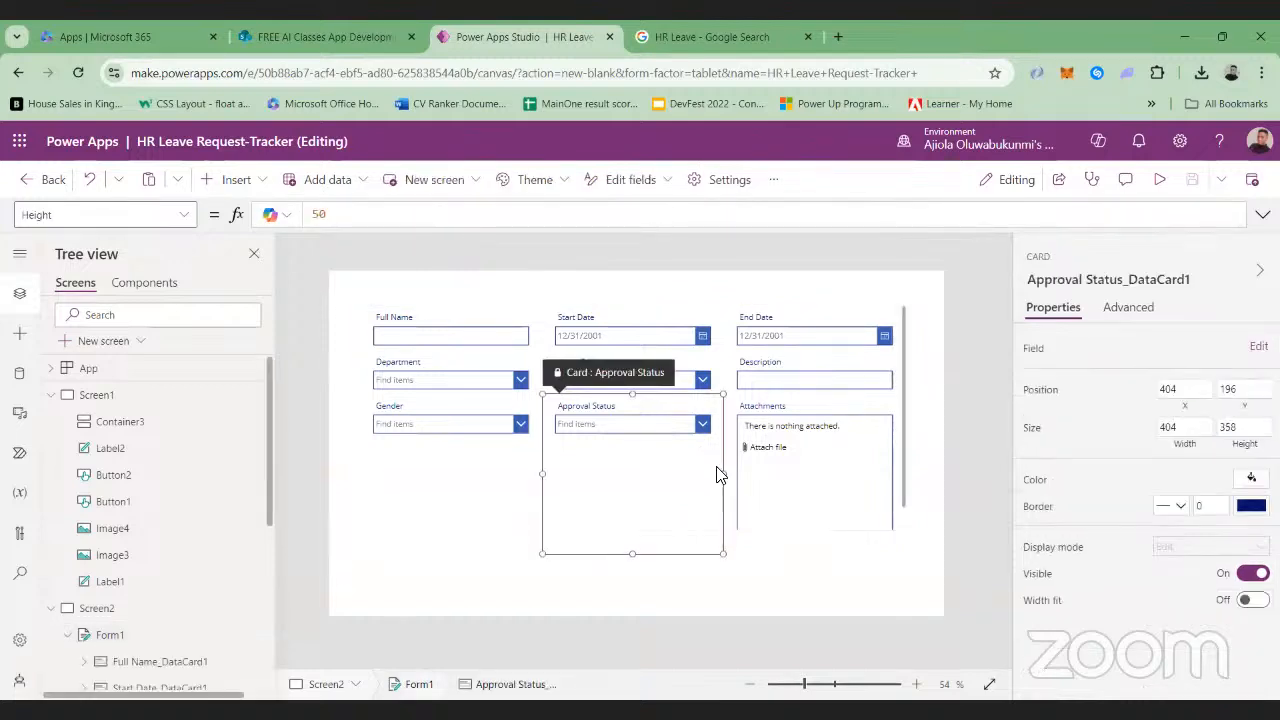
key("Delete")
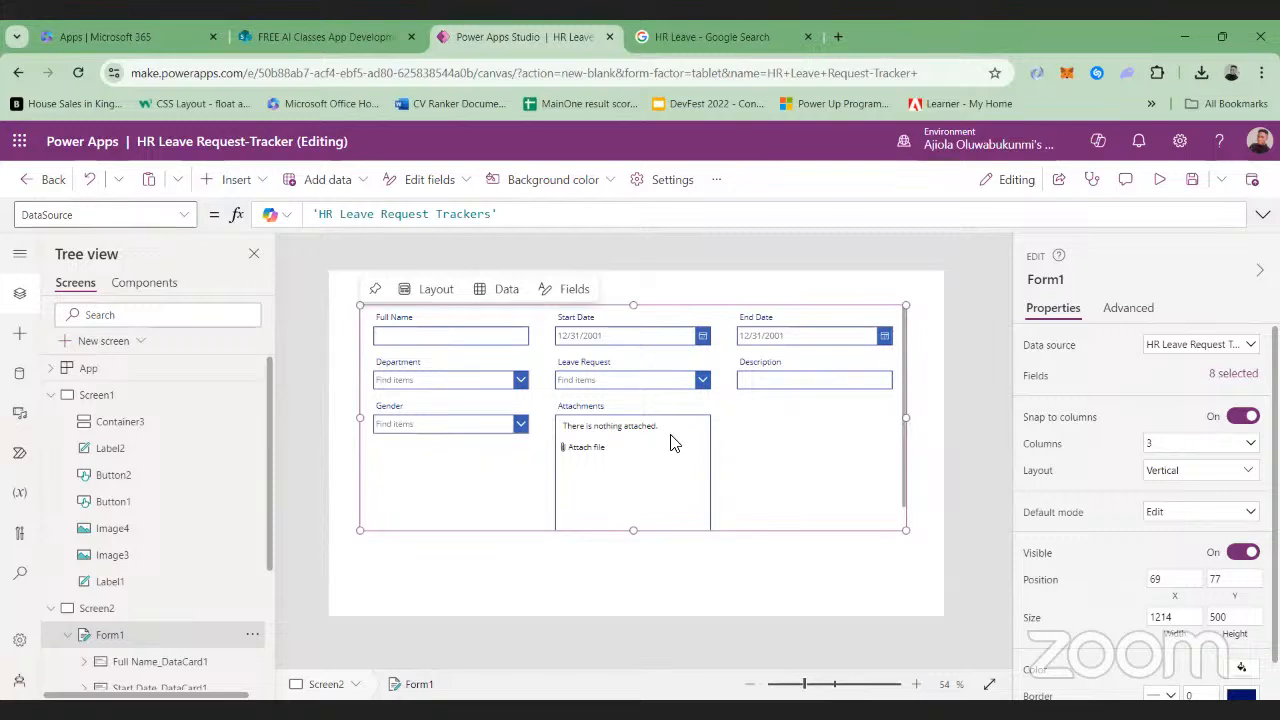
left_click(274, 32)
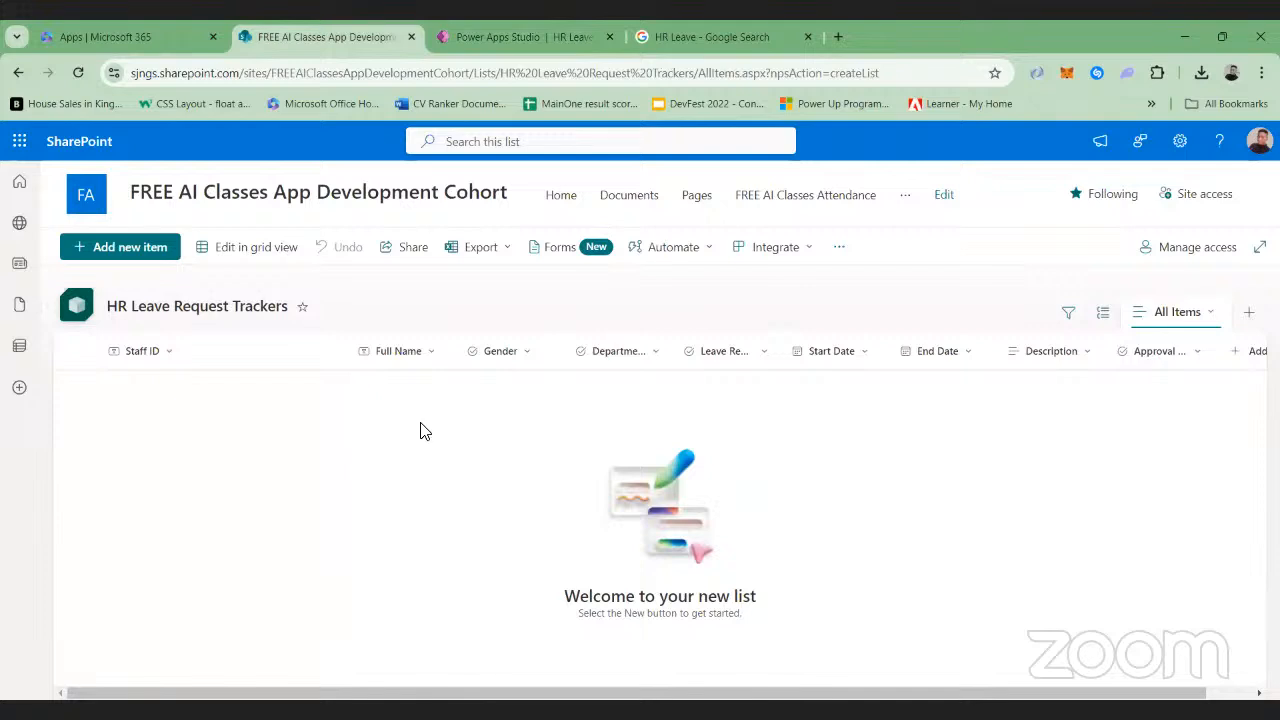
left_click(590, 36)
scroll(573, 495, "down", 1)
scroll(580, 510, "down", 1)
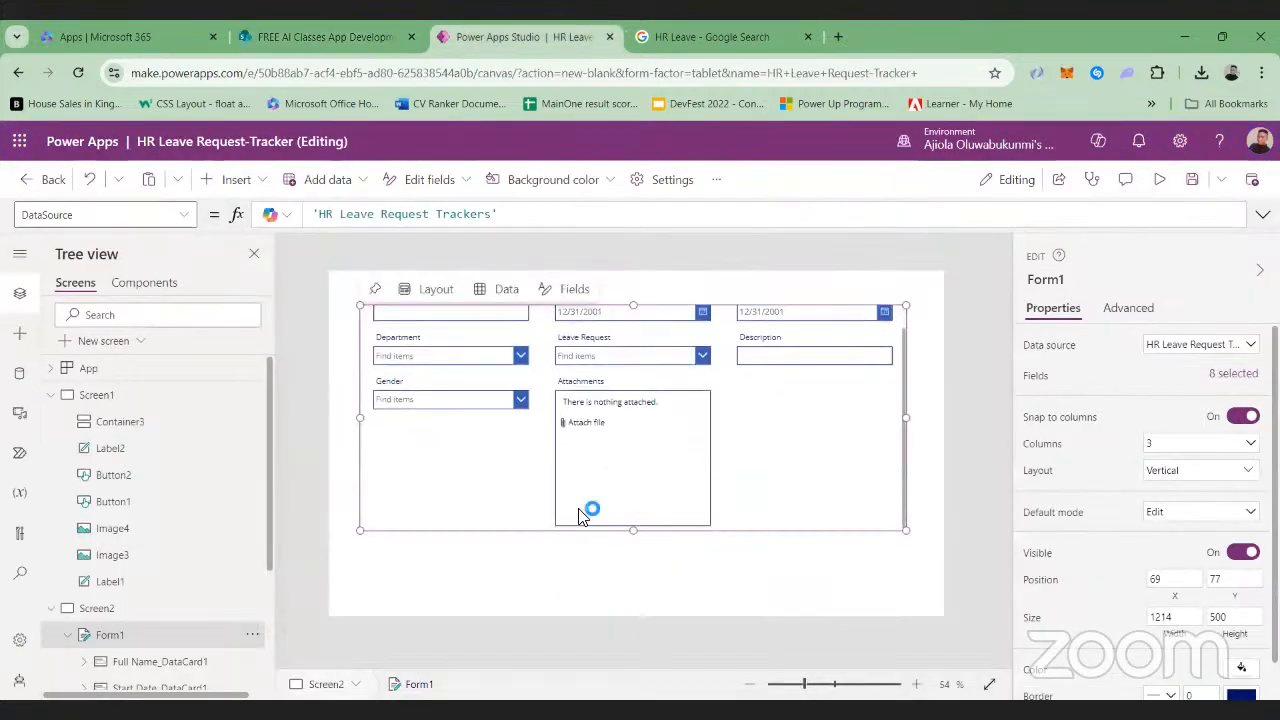
scroll(580, 505, "up", 1)
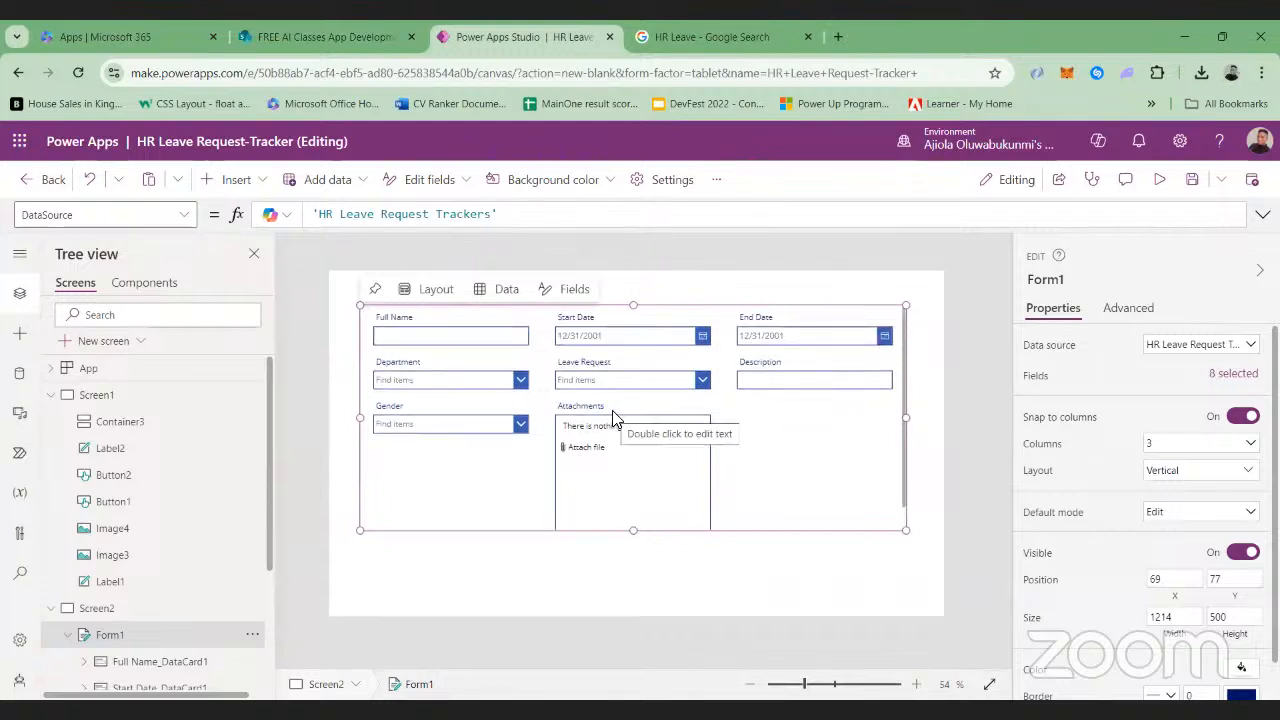
Add the Title field from the list to the leave request form
left_click(1233, 374)
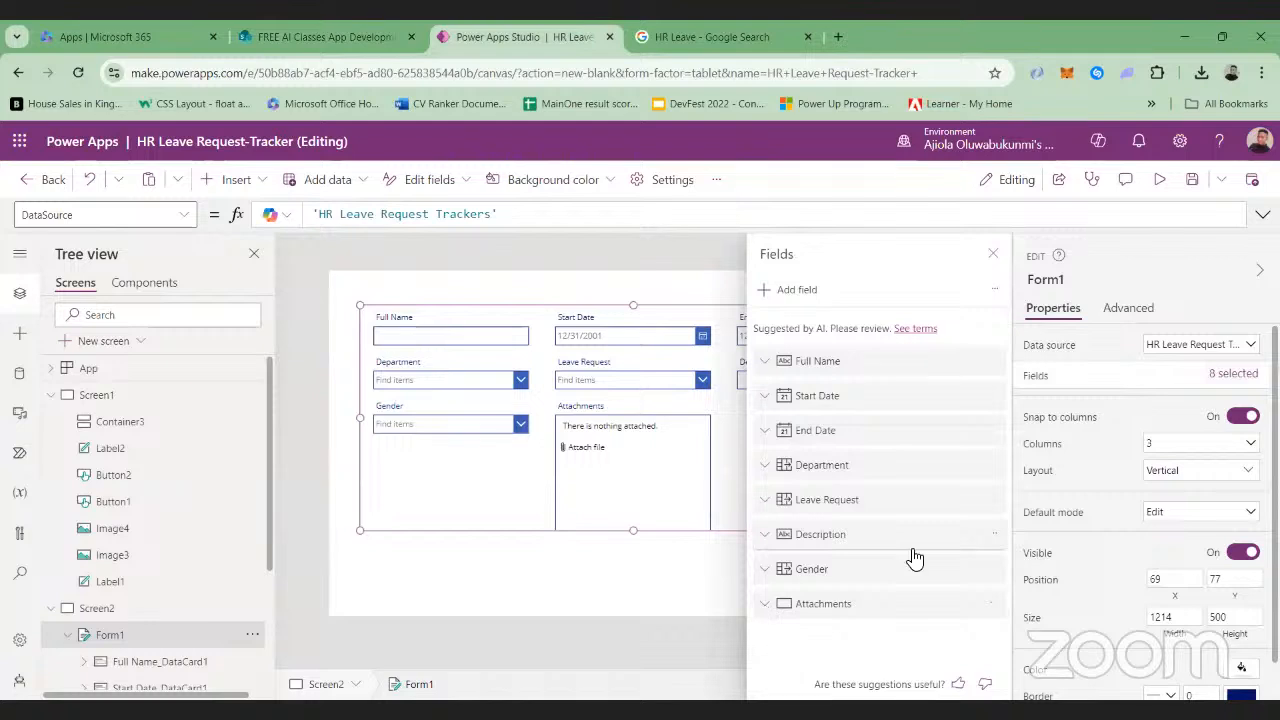
left_click(767, 607)
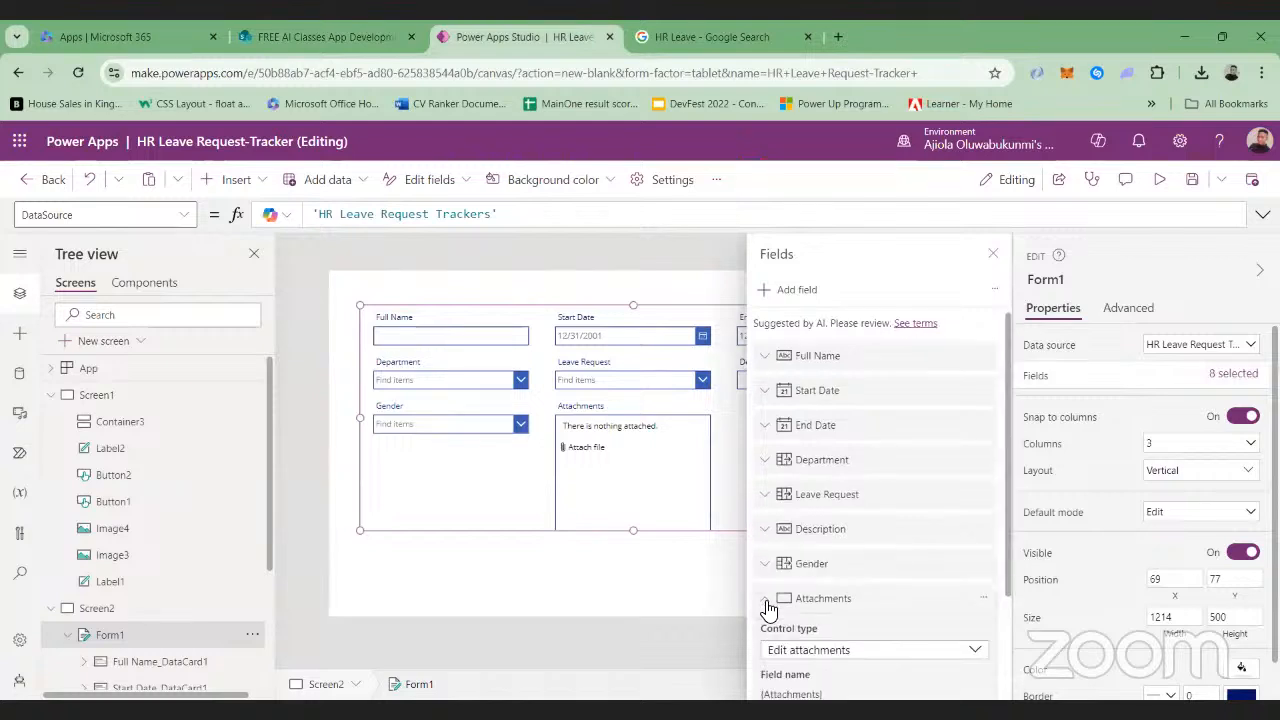
left_click(767, 578)
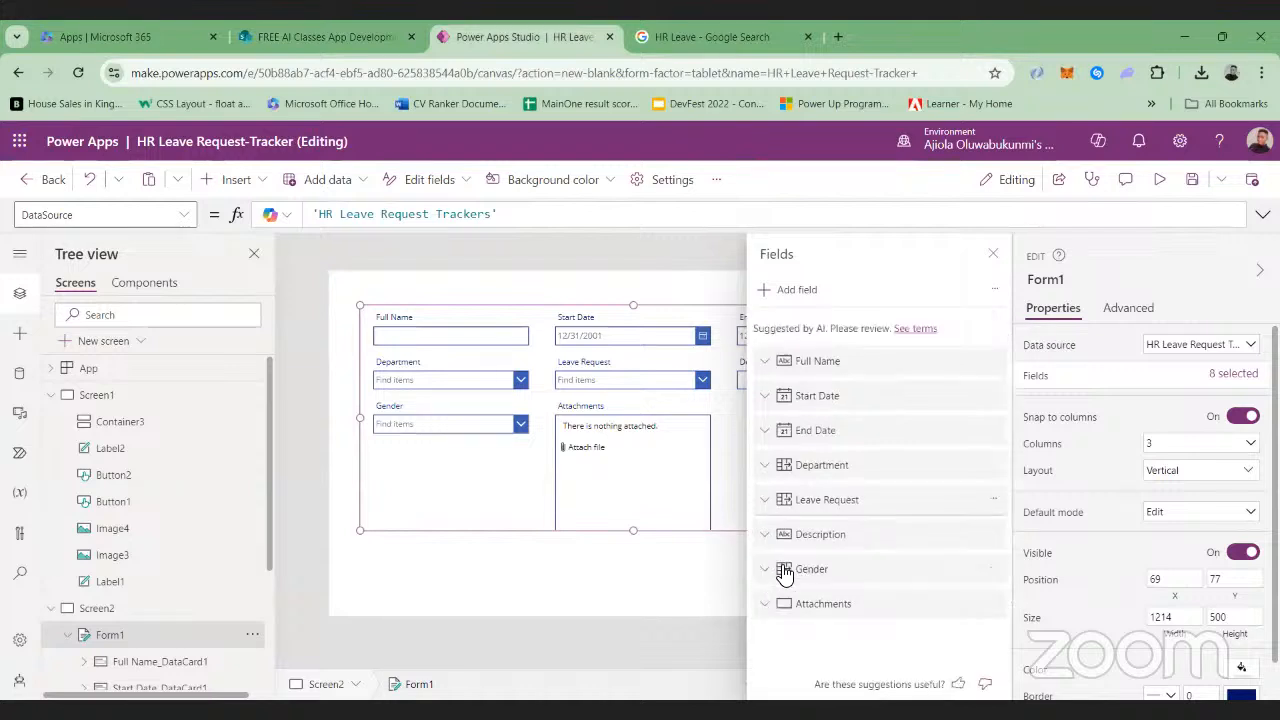
left_click(779, 296)
scroll(928, 445, "down", 3)
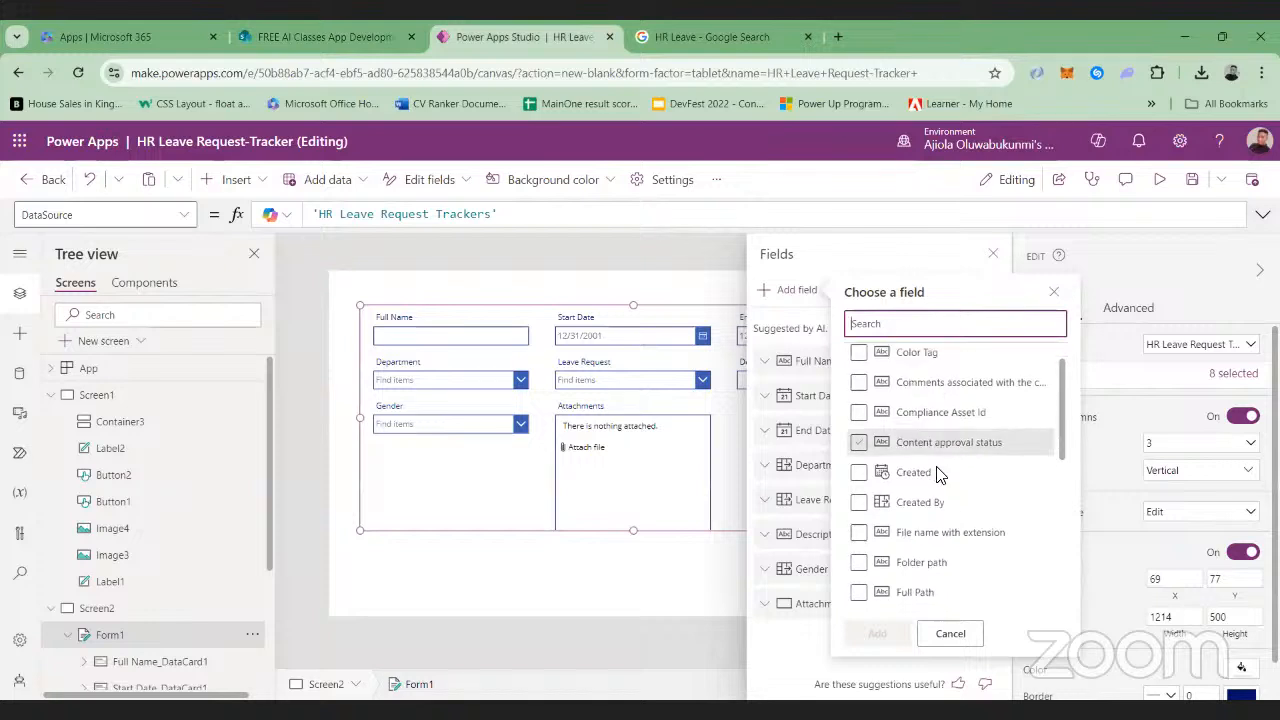
scroll(940, 475, "down", 5)
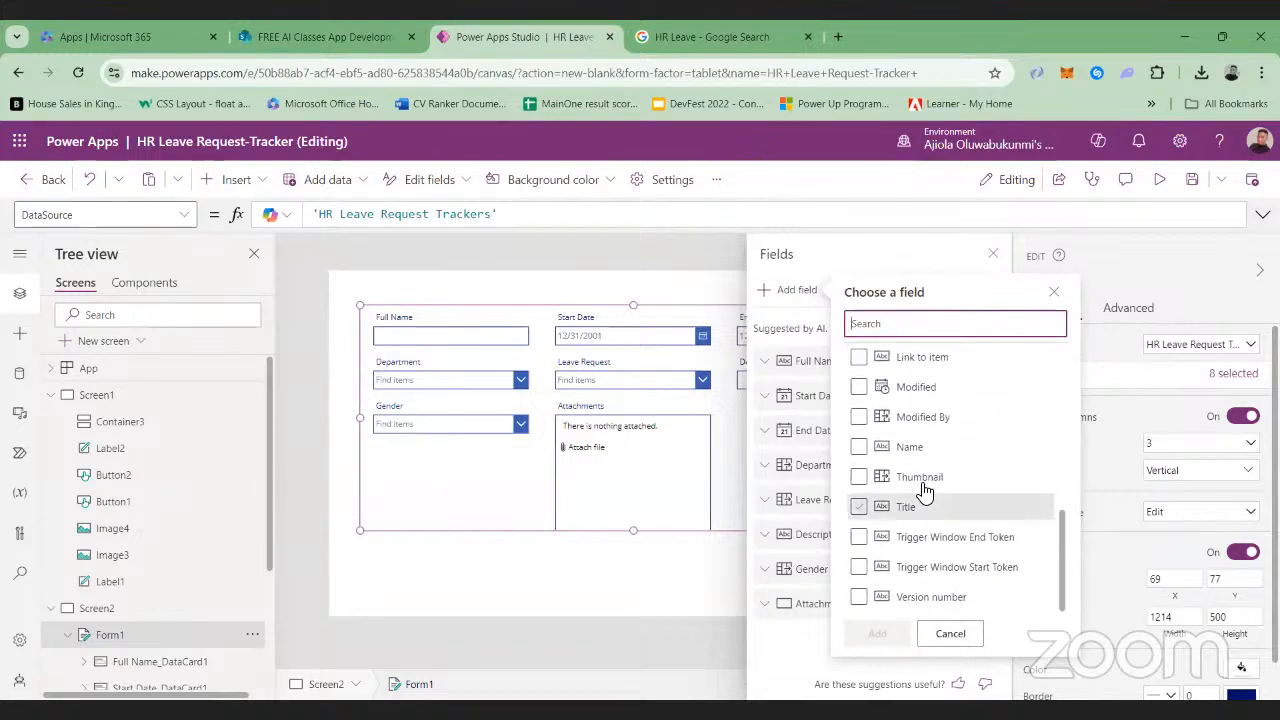
left_click(858, 507)
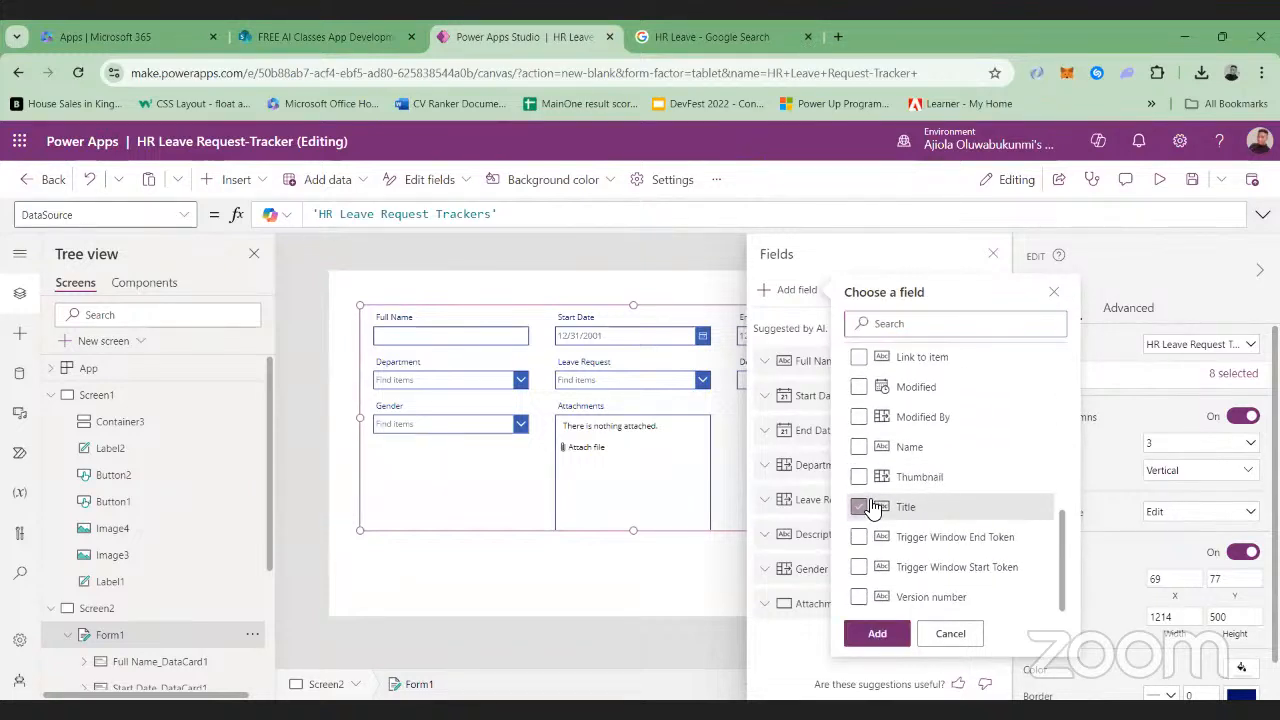
left_click(870, 622)
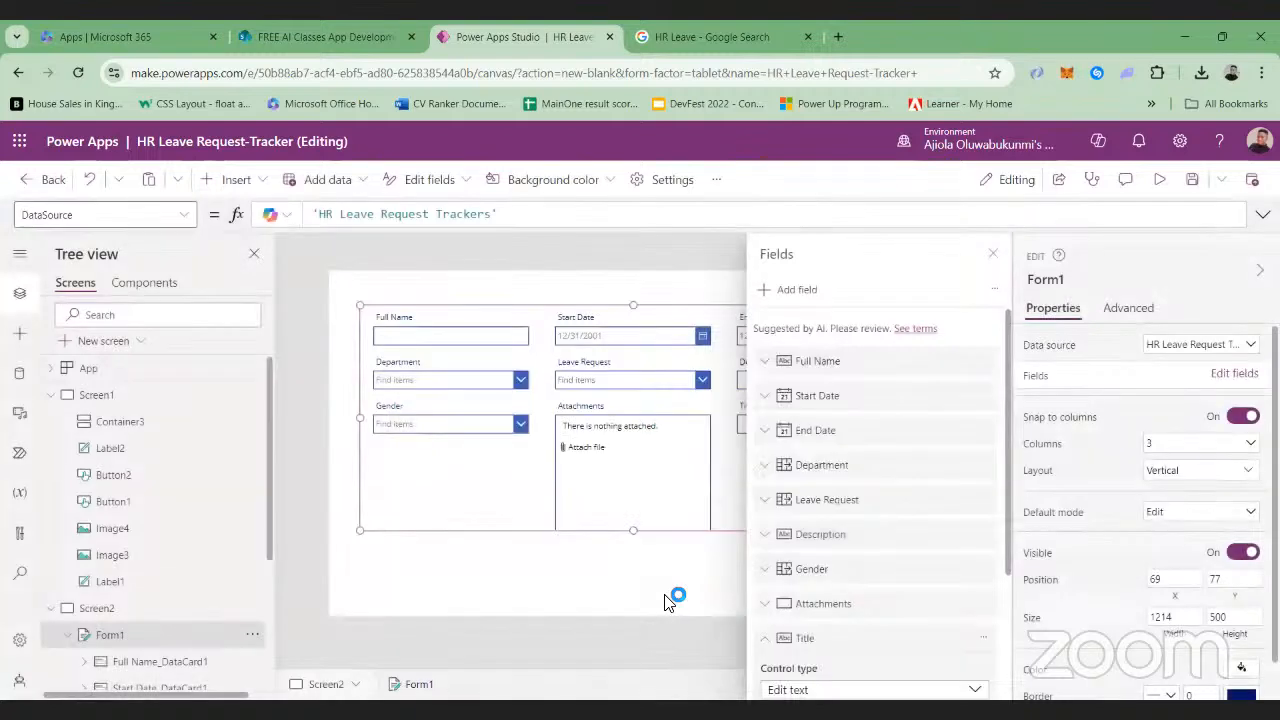
left_click(523, 537)
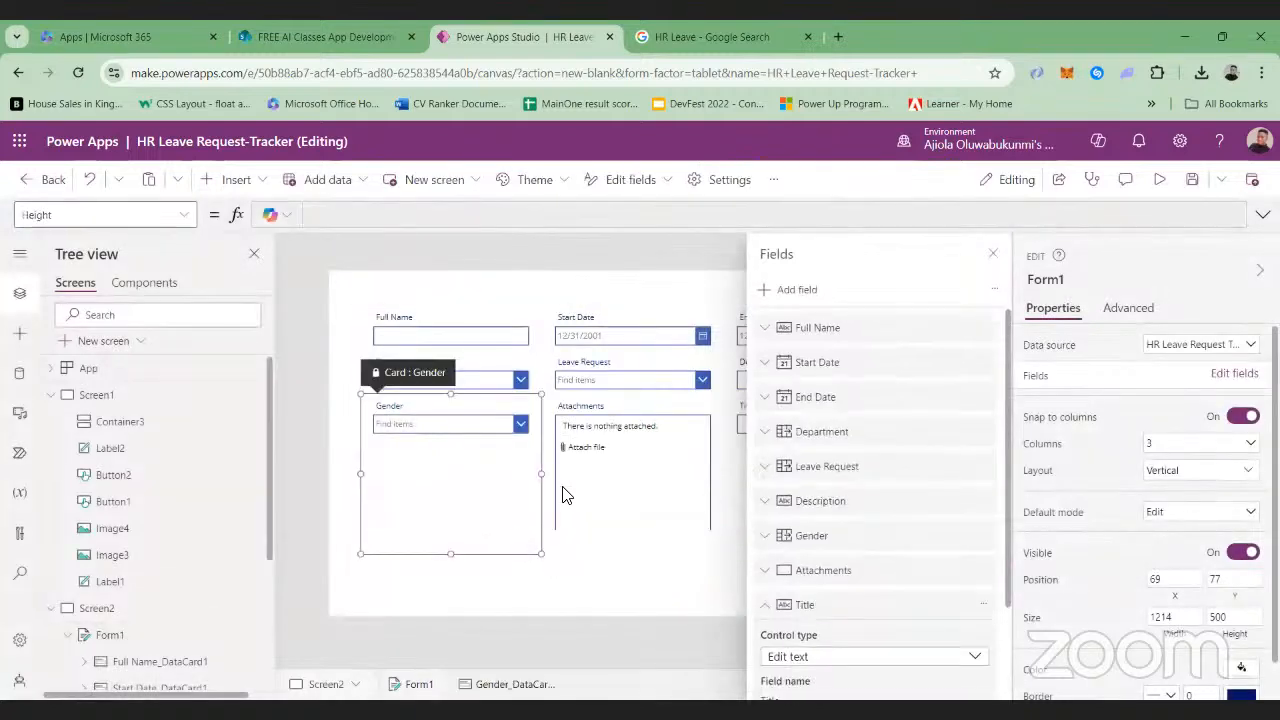
left_click(992, 253)
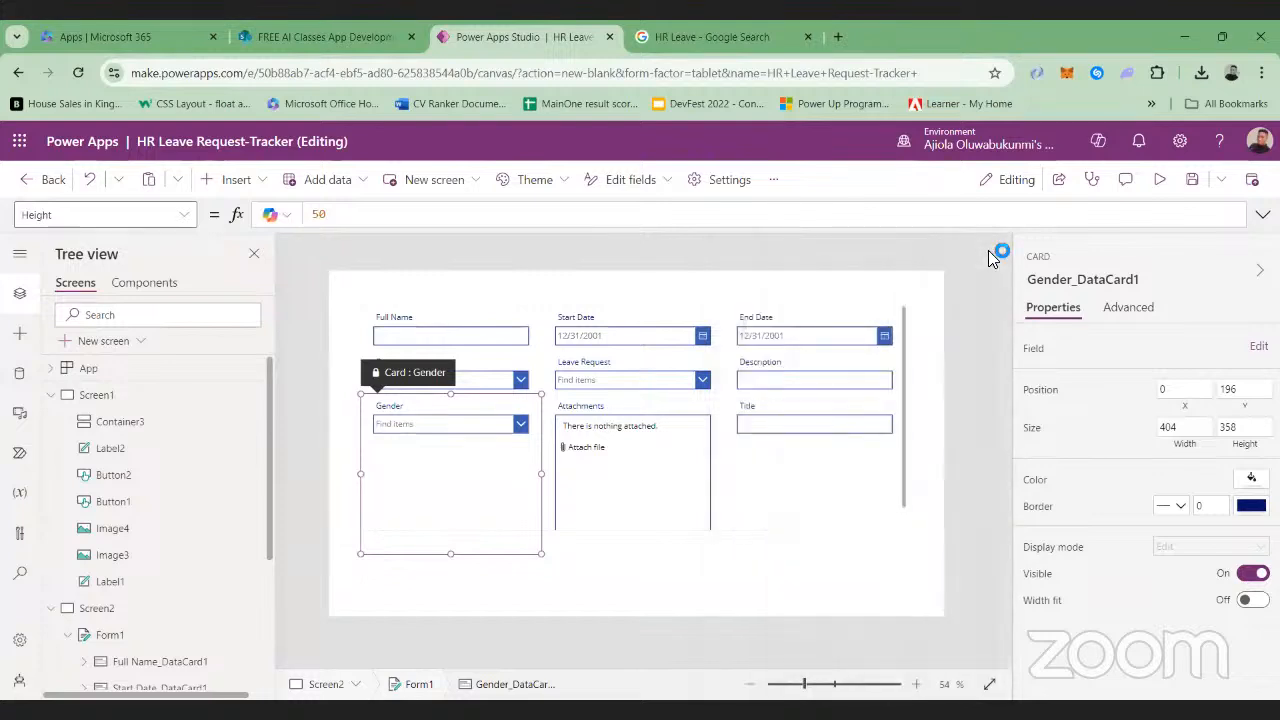
Shorten the form's Attachments box to a height of about 146
left_click(806, 434)
left_click(816, 412)
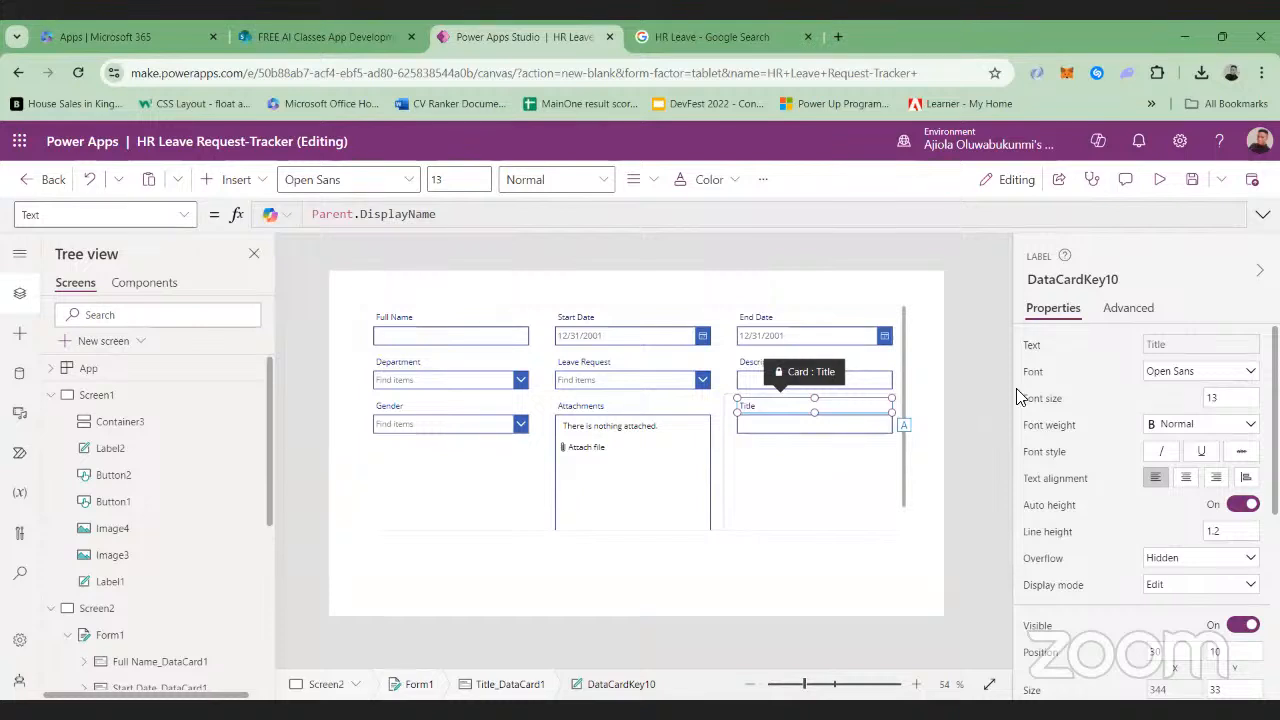
left_click(724, 538)
left_click(702, 530)
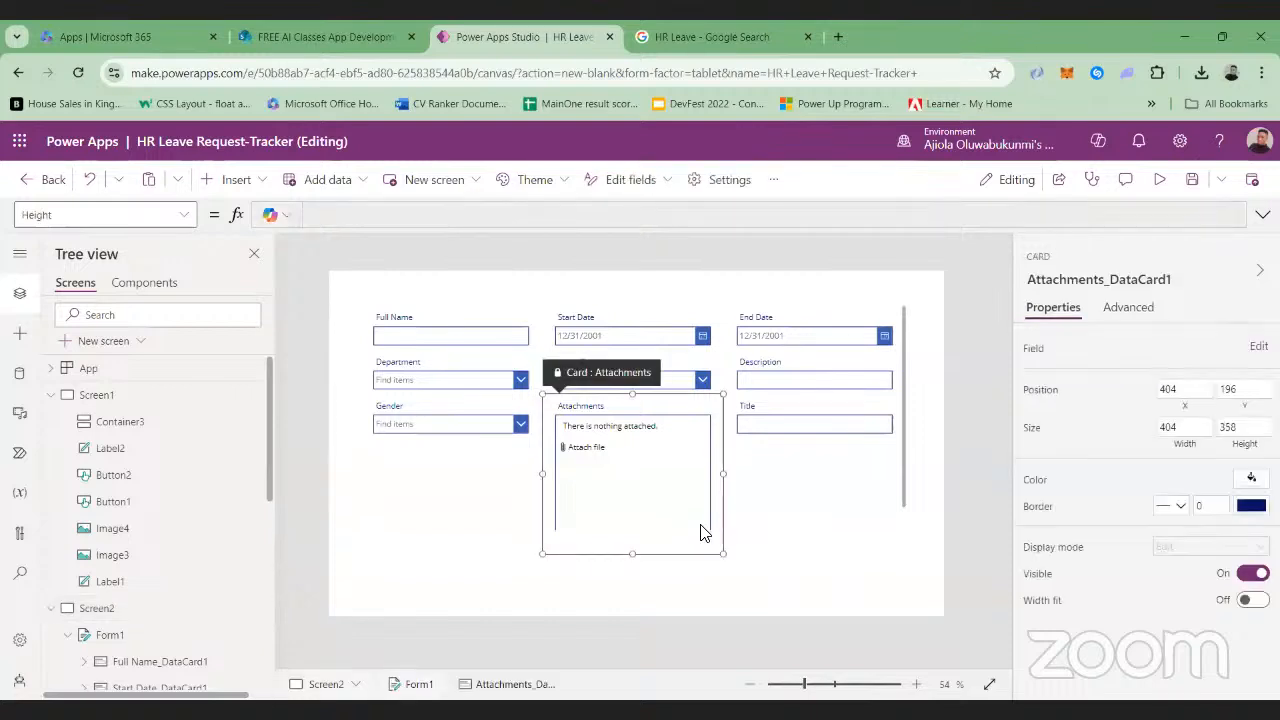
left_click(704, 524)
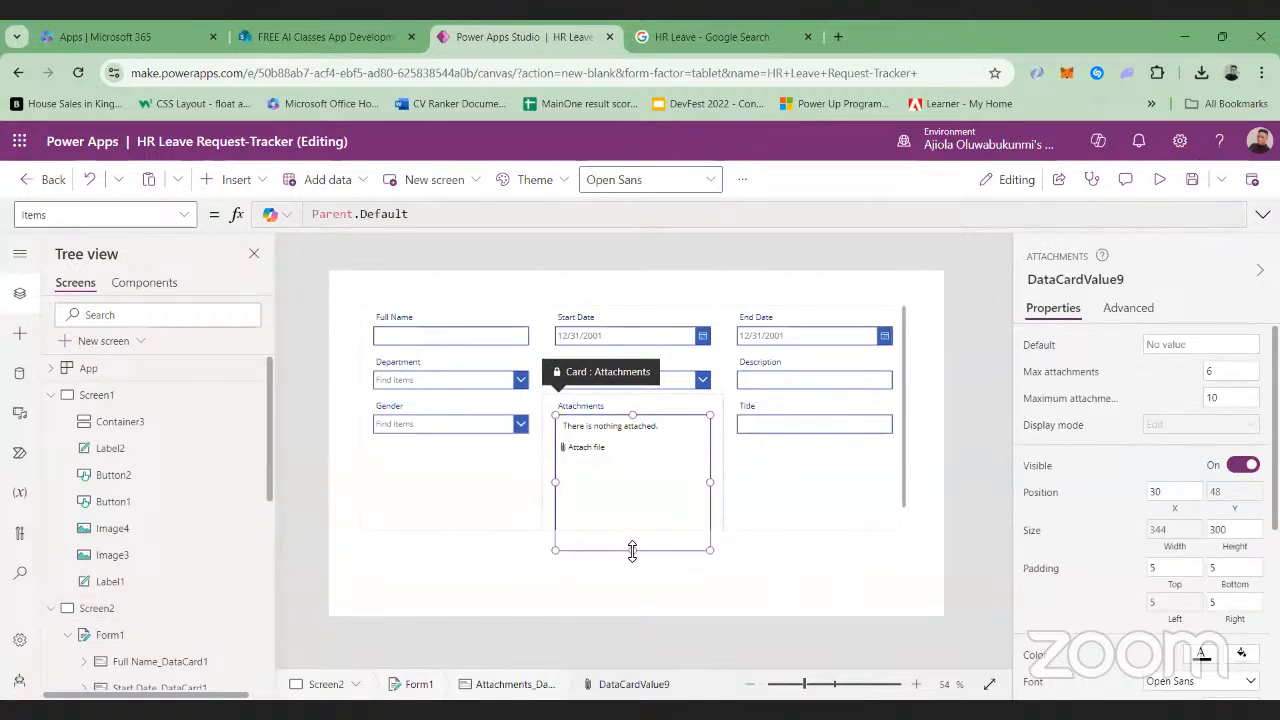
left_click_drag(632, 551, 630, 481)
left_click(712, 565)
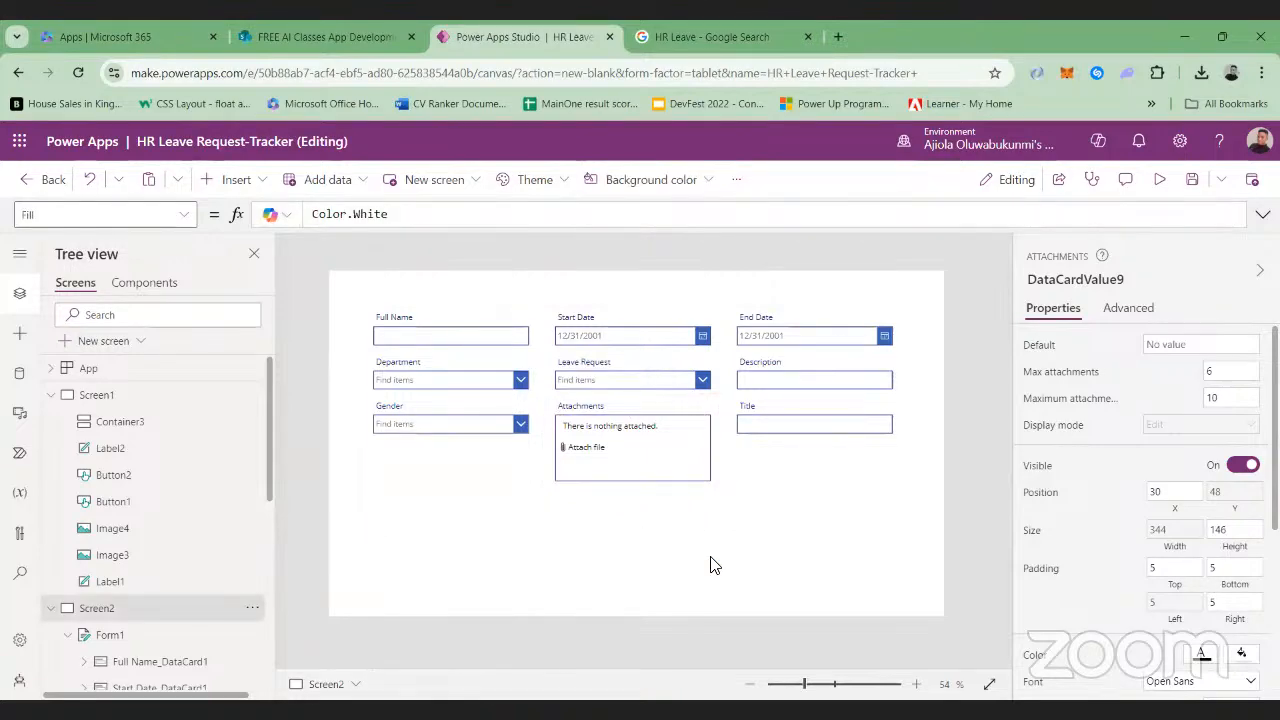
Check the column order in the SharePoint list and move Title to be the form's first field
left_click(366, 32)
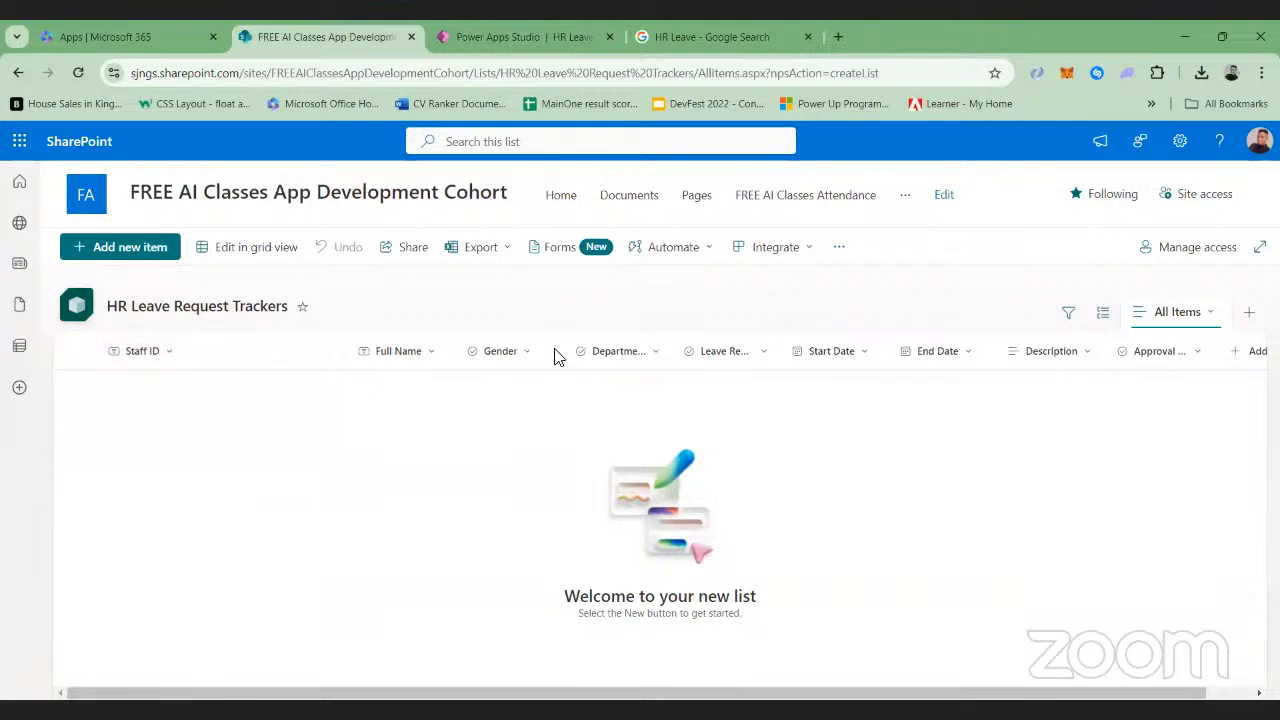
left_click(560, 36)
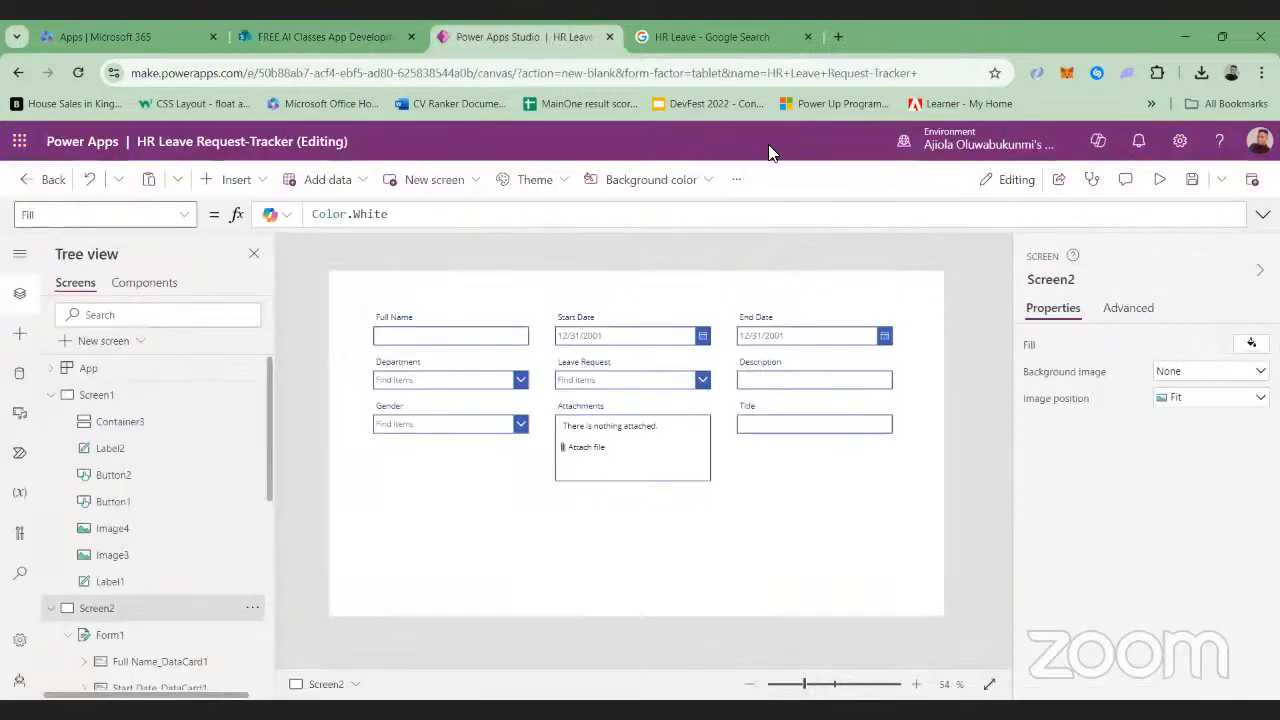
left_click(897, 407)
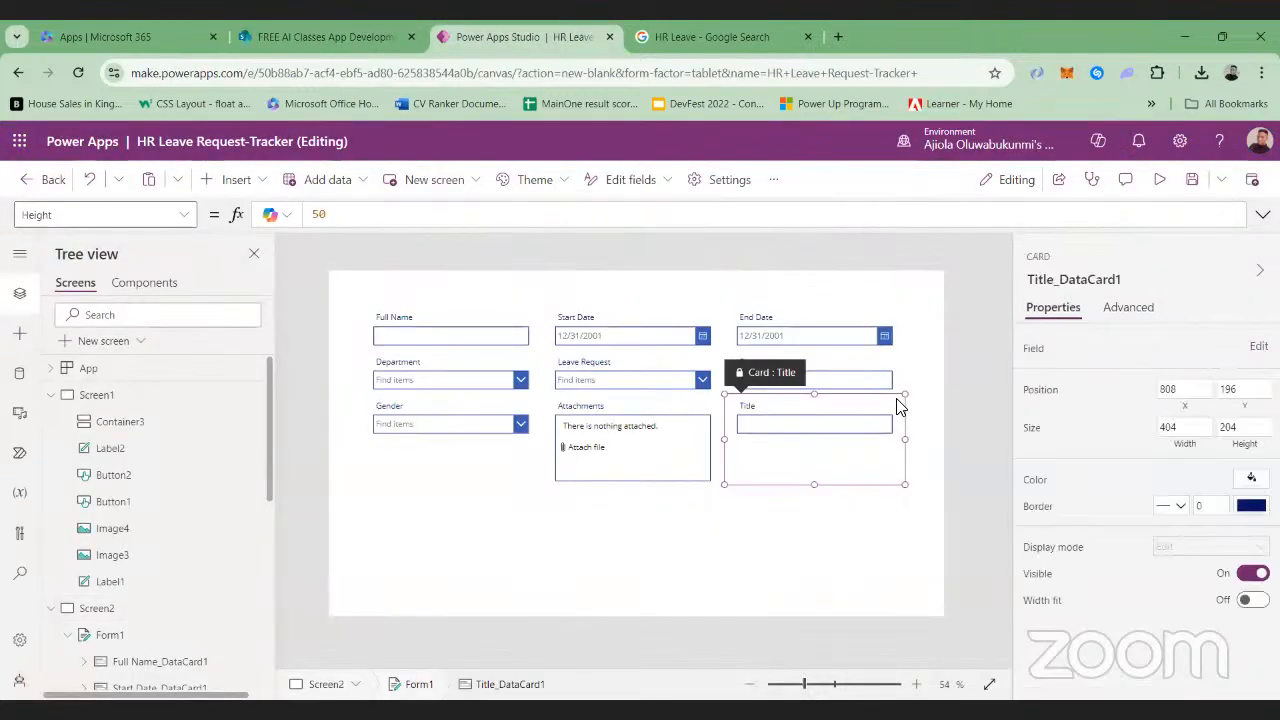
left_click(648, 524)
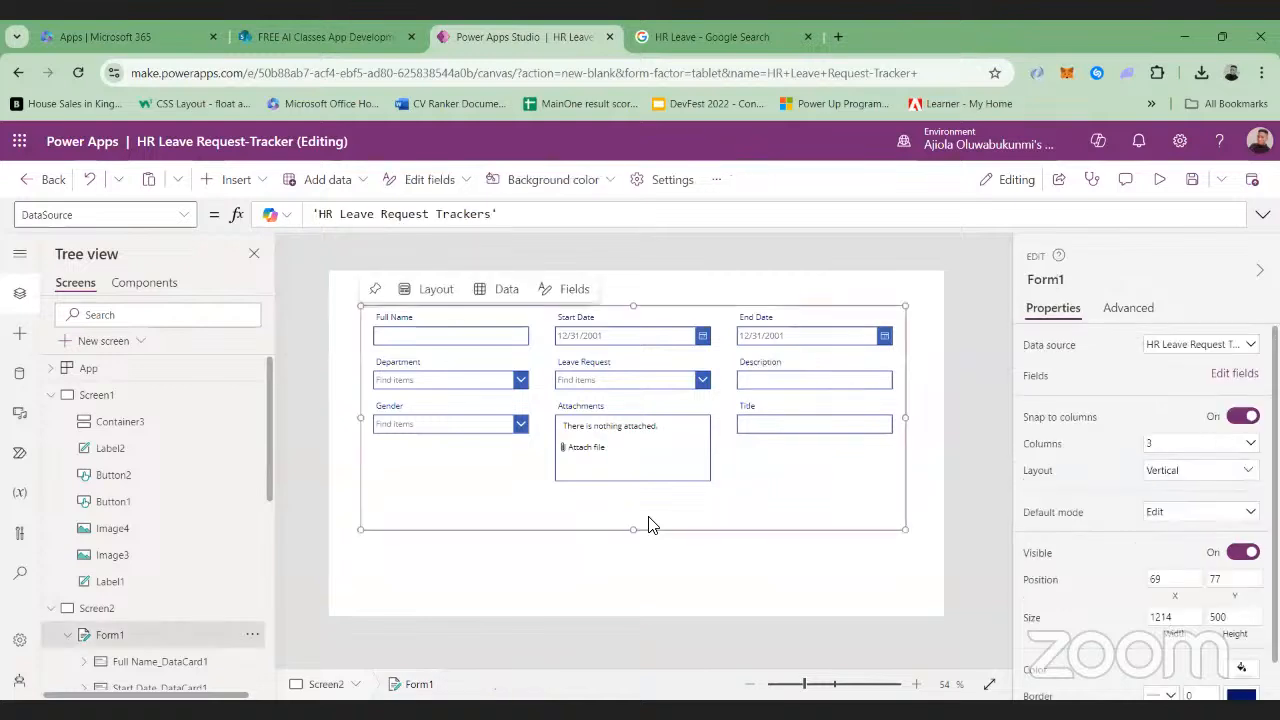
left_click(812, 688)
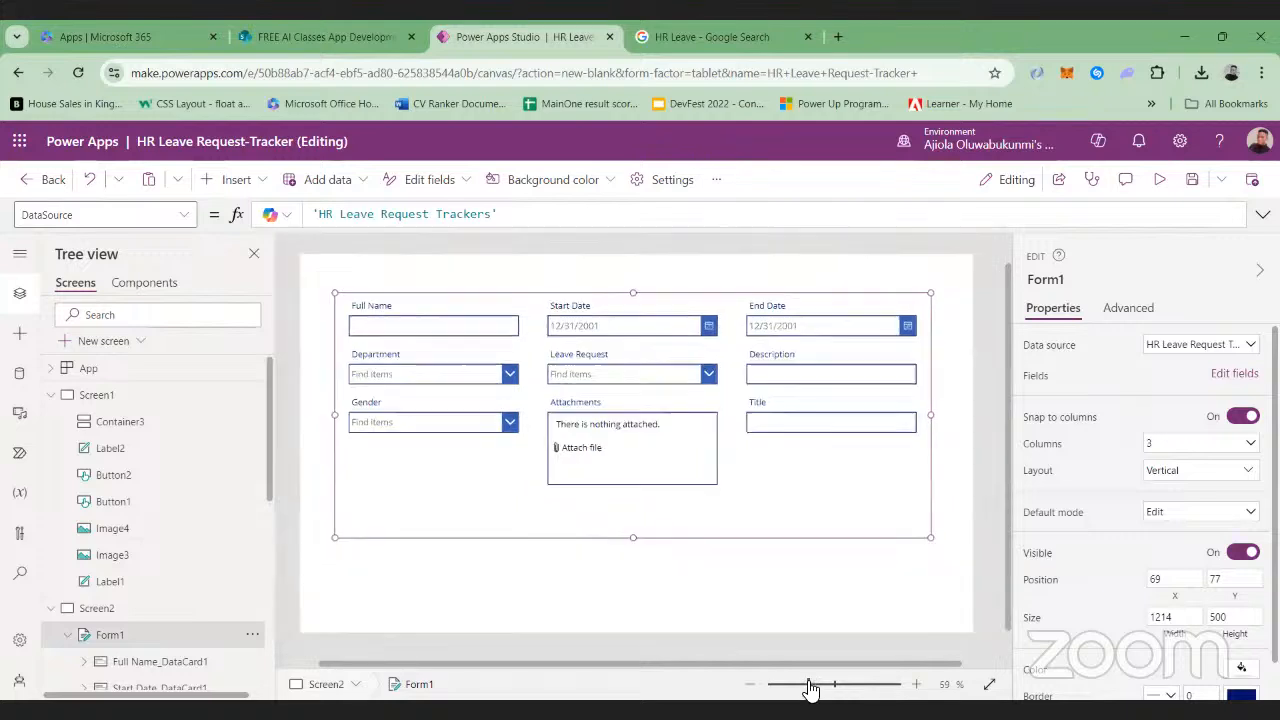
left_click(810, 690)
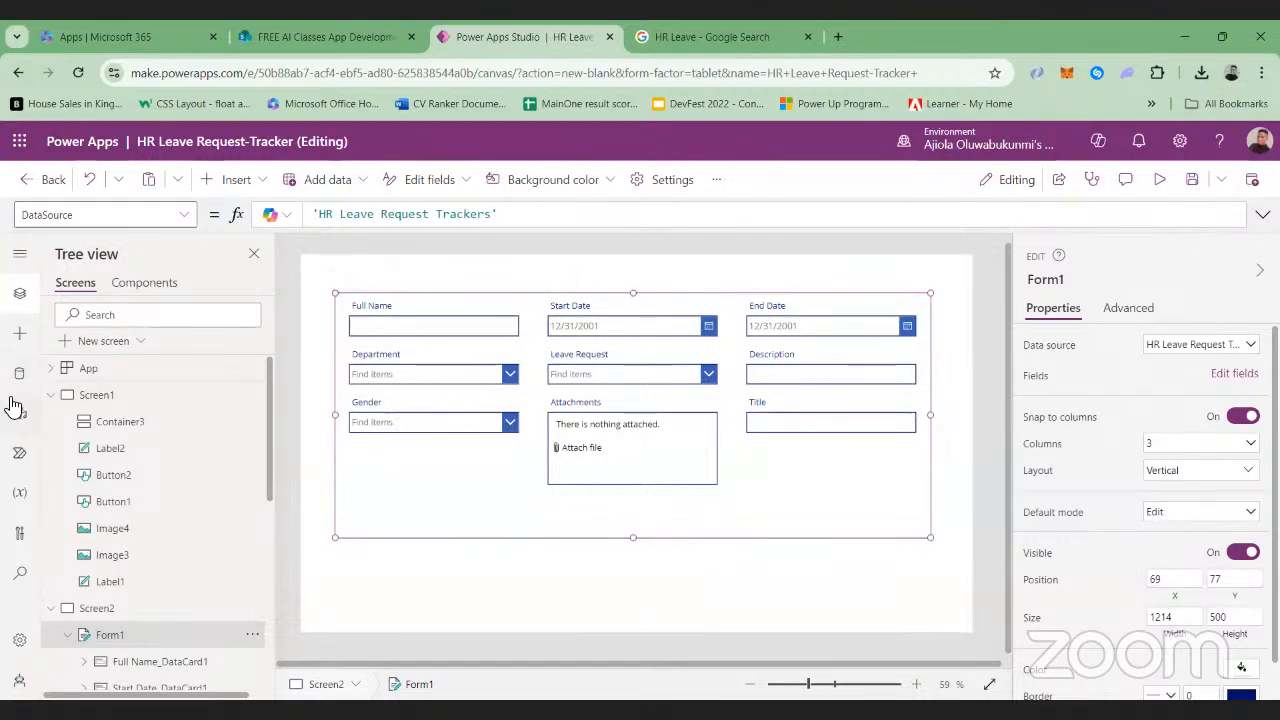
left_click(18, 374)
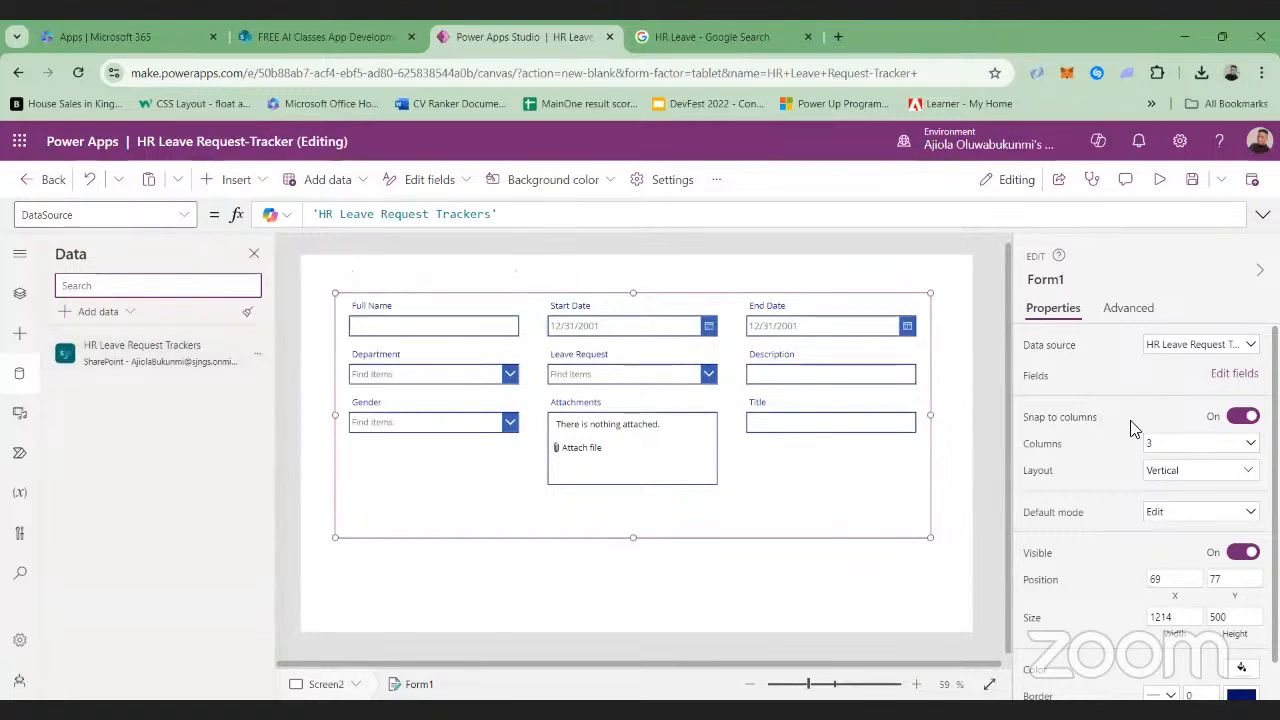
left_click(1230, 373)
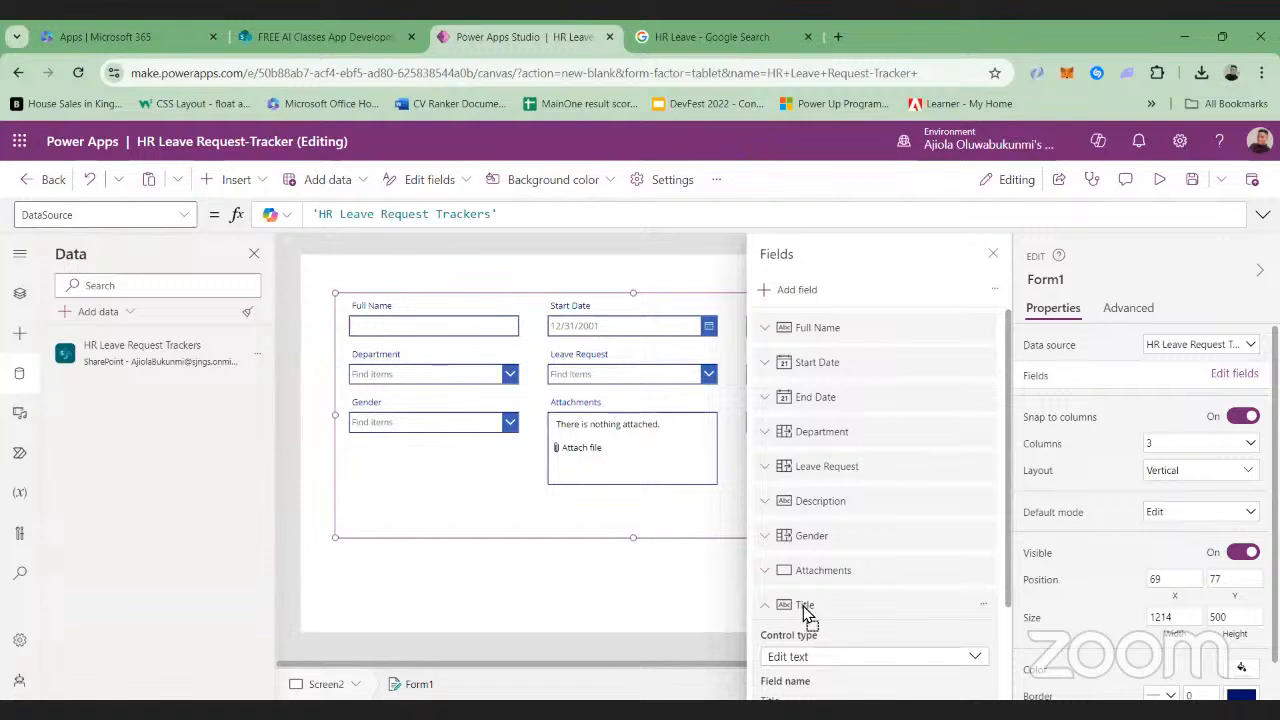
left_click_drag(805, 360, 806, 326)
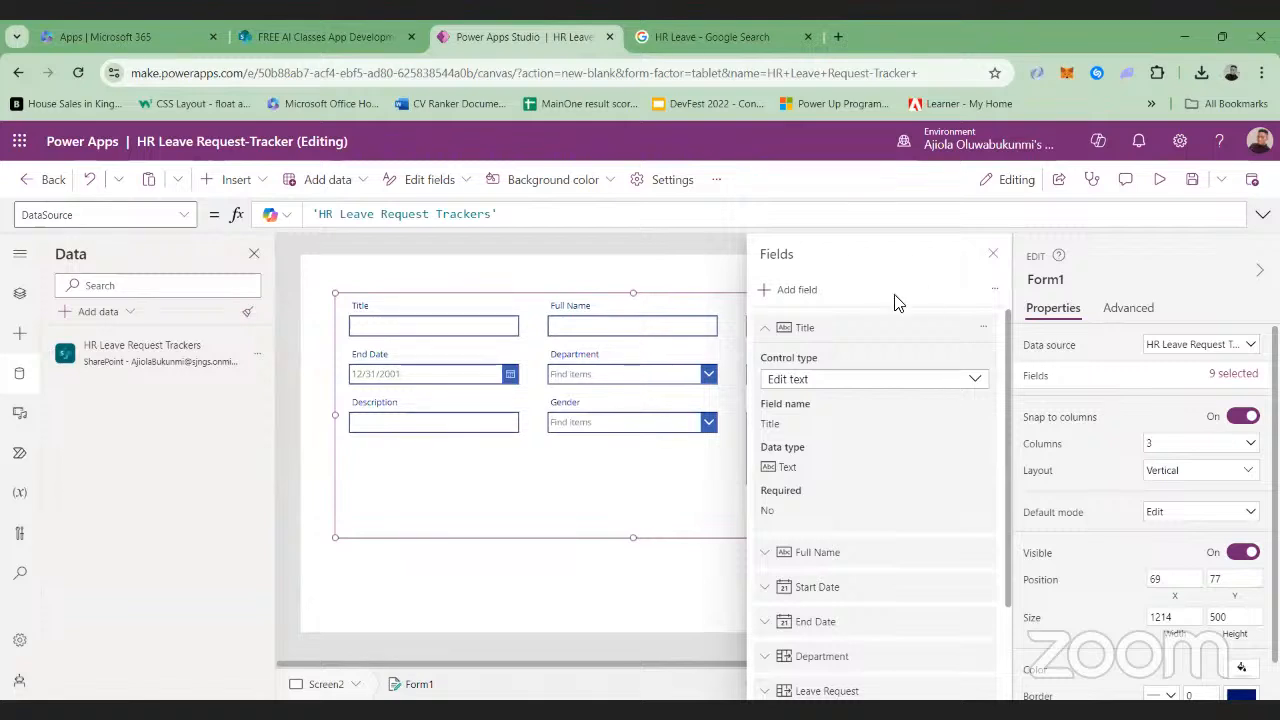
left_click(768, 332)
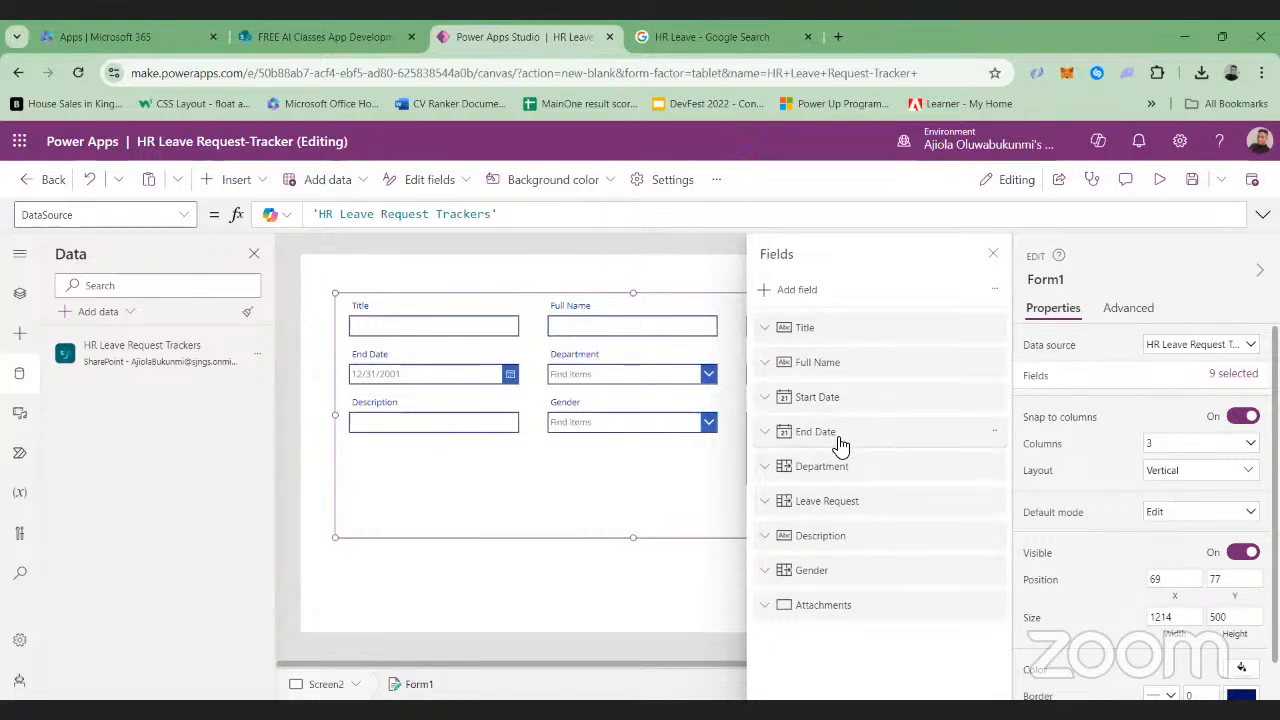
left_click(993, 253)
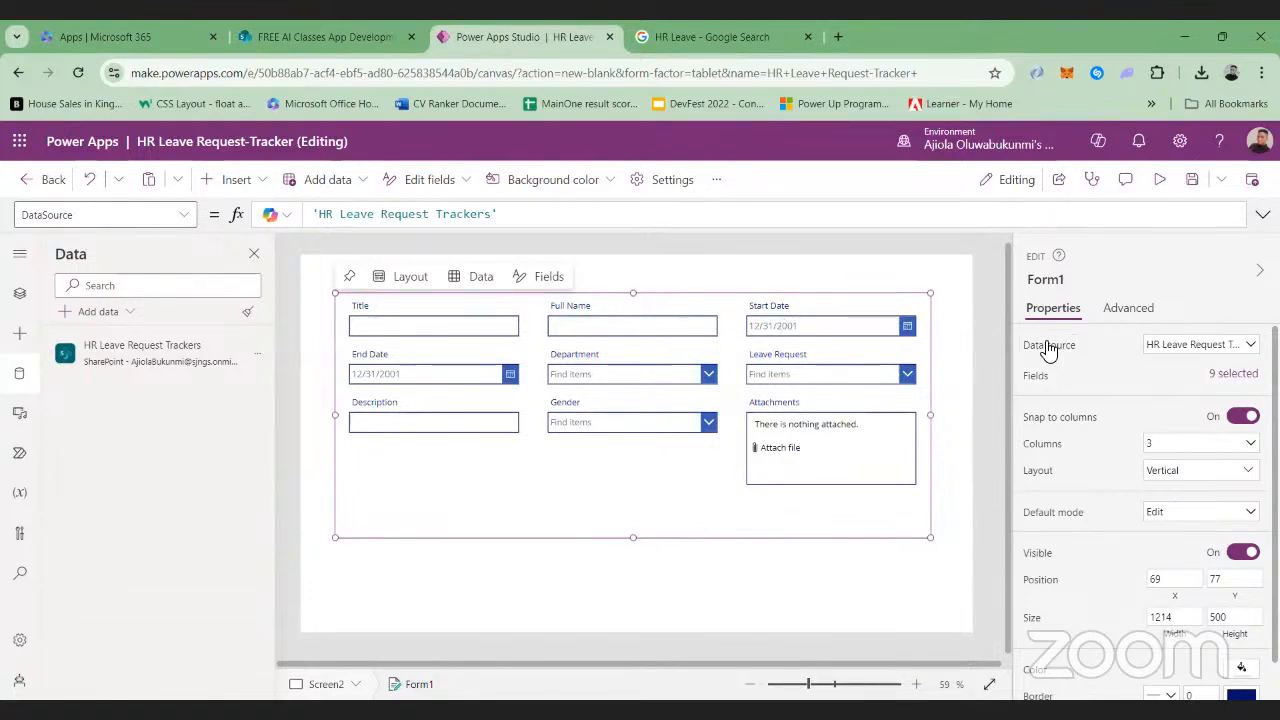
Reorder the form's fields so Gender follows Full Name and Department comes directly after Gender
left_click(1236, 376)
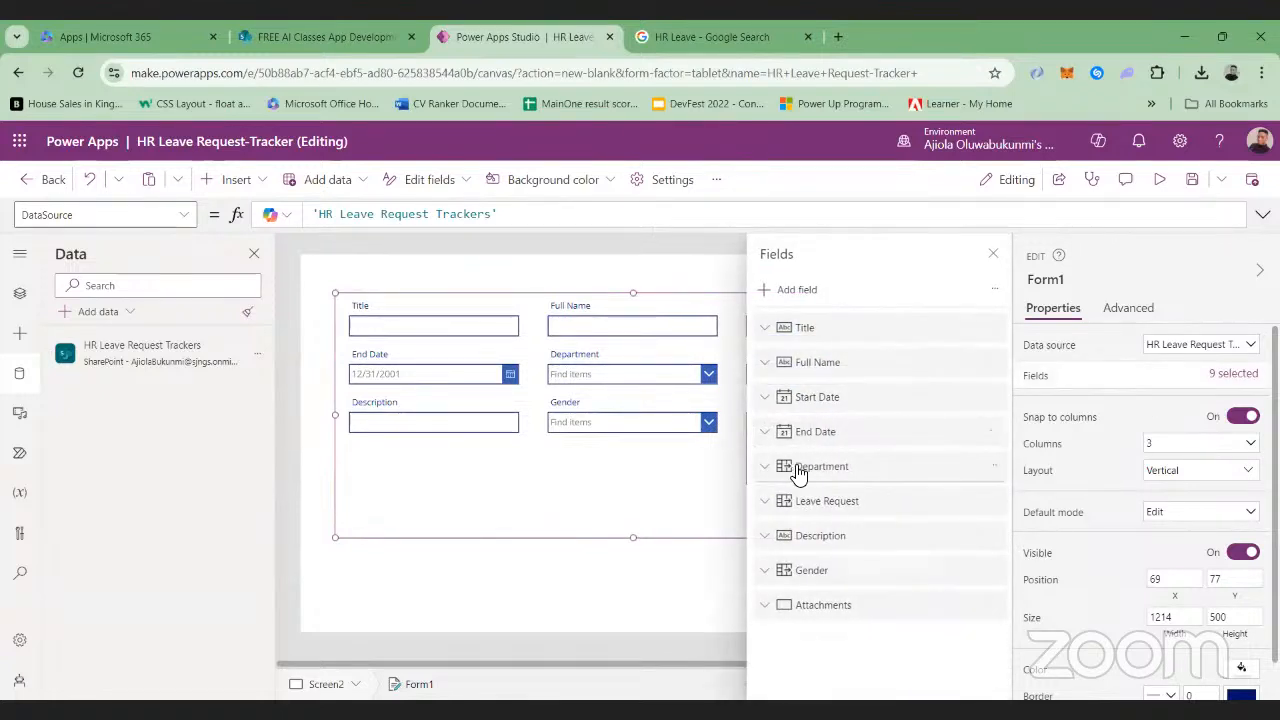
left_click_drag(813, 474, 813, 573)
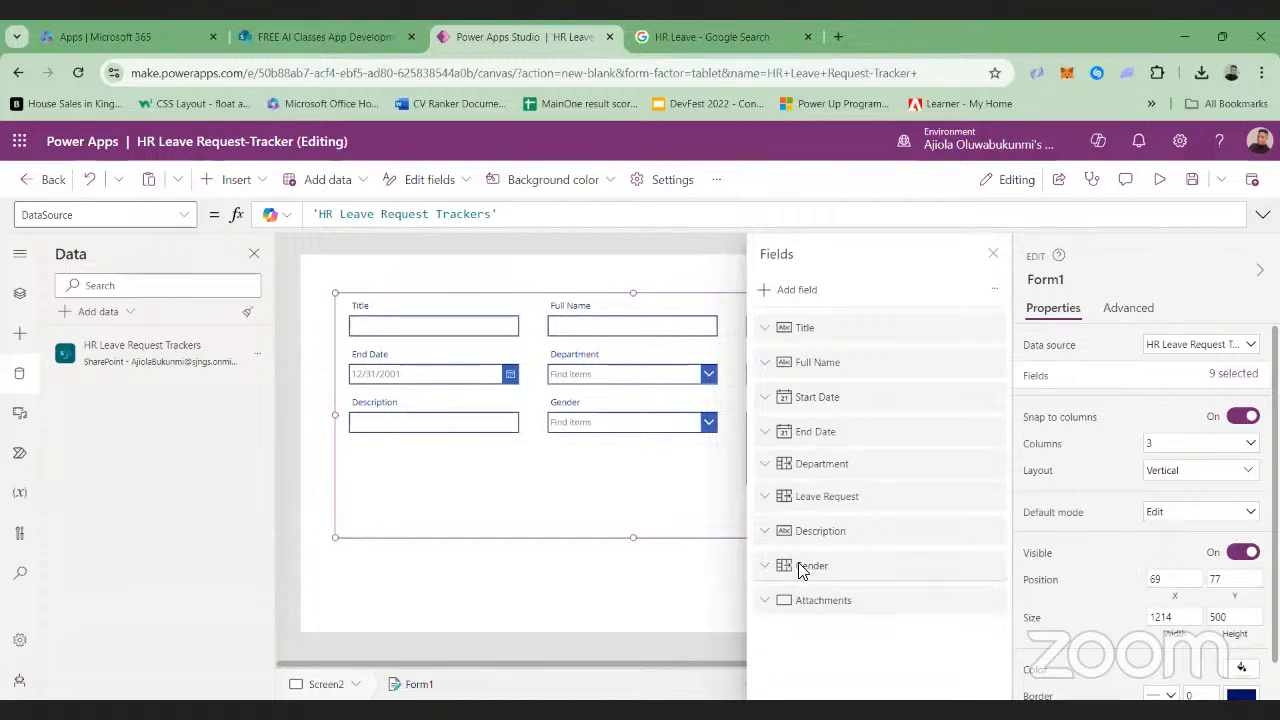
left_click_drag(805, 570, 806, 400)
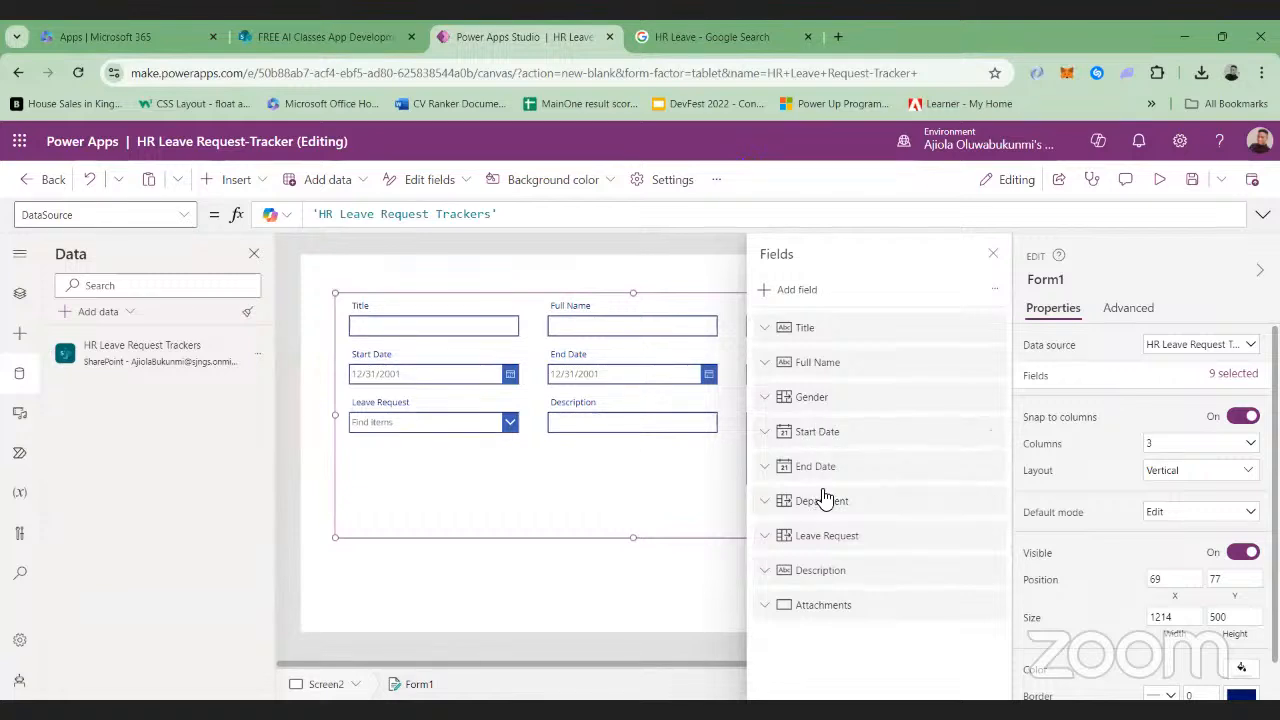
left_click_drag(825, 507, 826, 431)
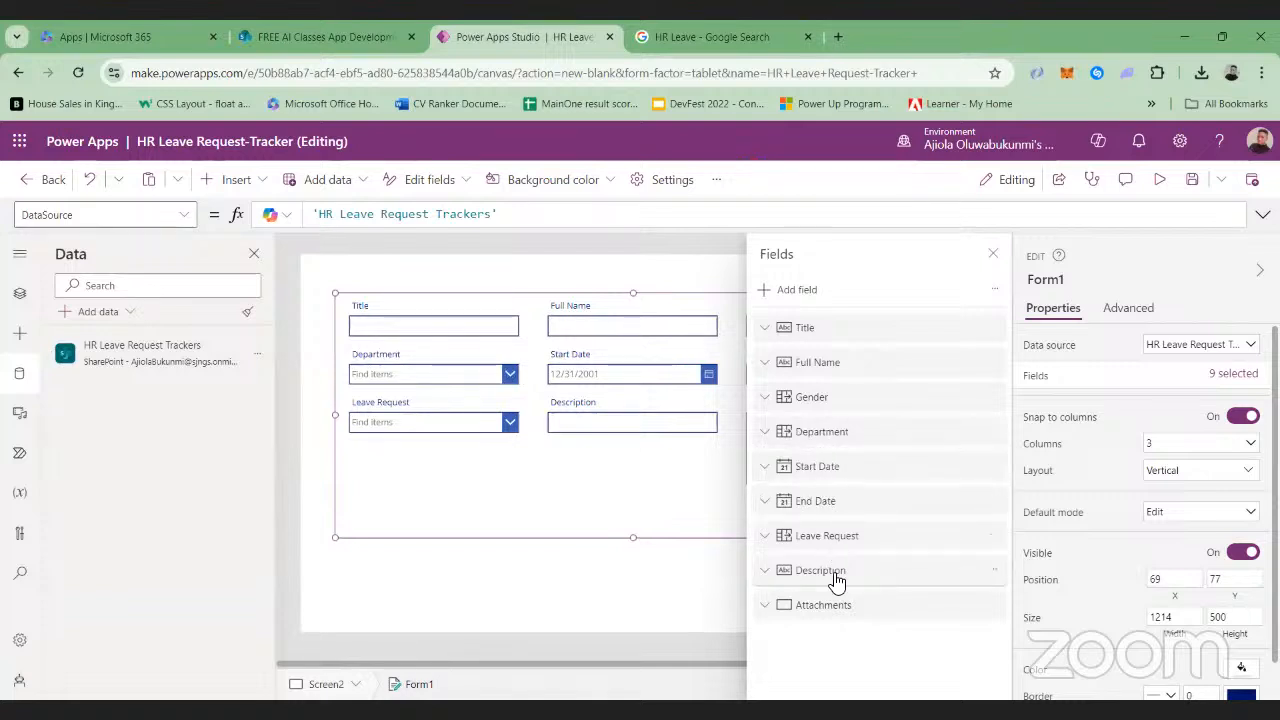
left_click(993, 253)
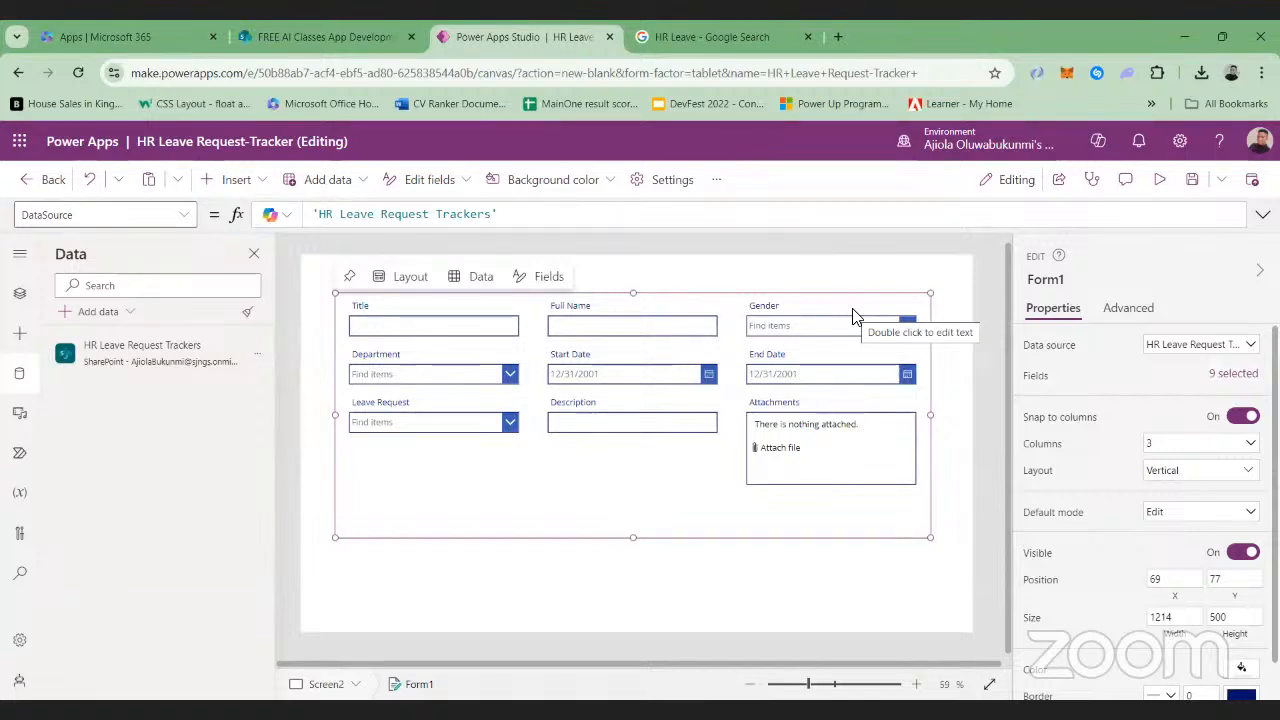
Look through the list fields still available to add to the form, filtering them by "st"
left_click(1222, 373)
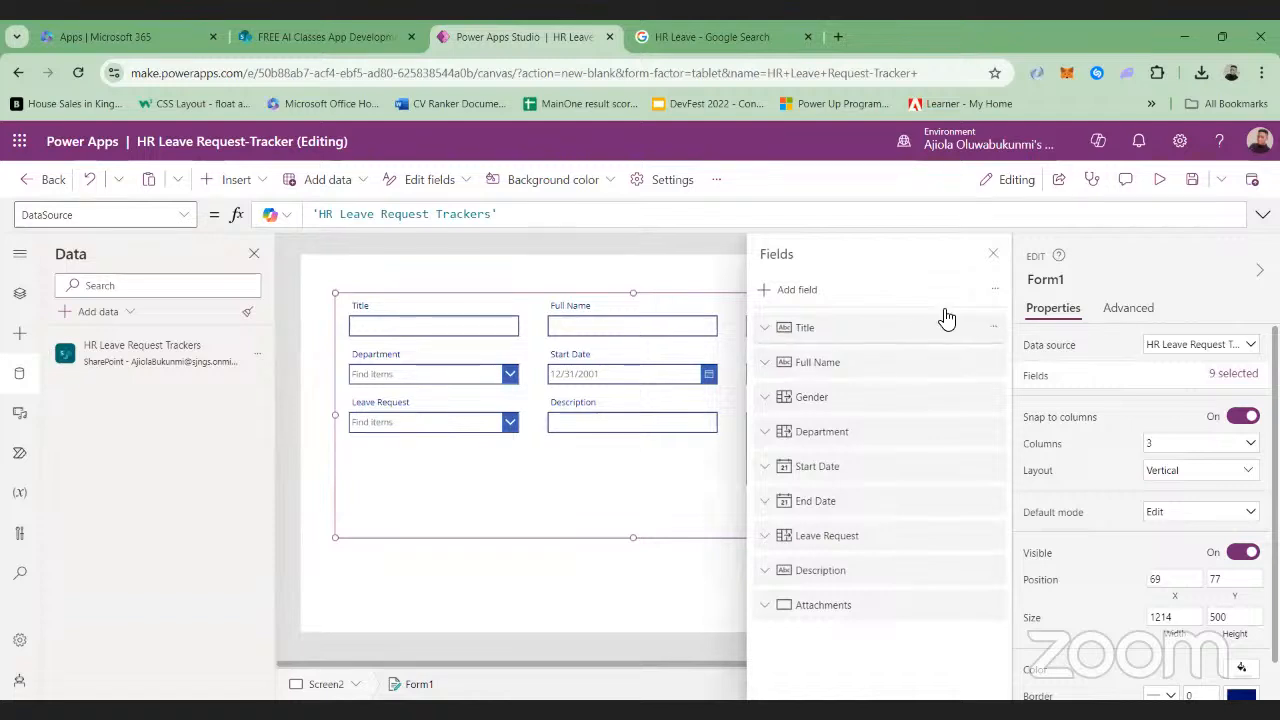
left_click(766, 293)
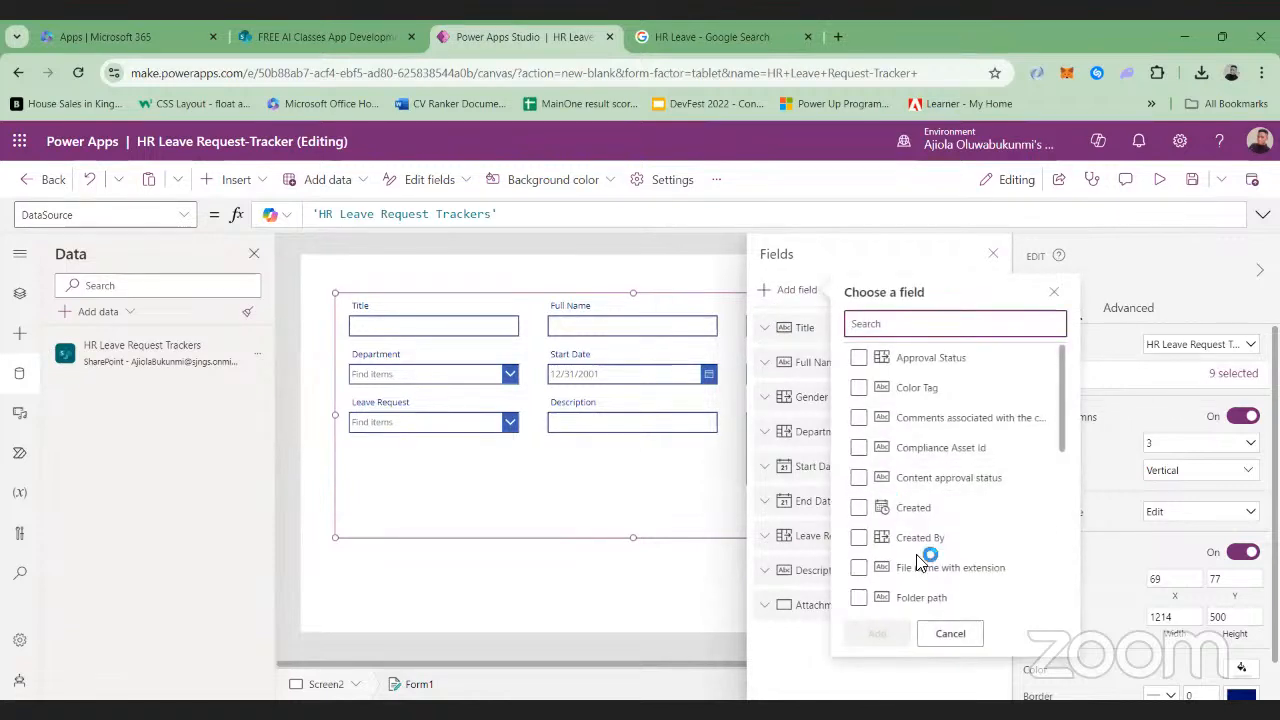
scroll(918, 560, "down", 5)
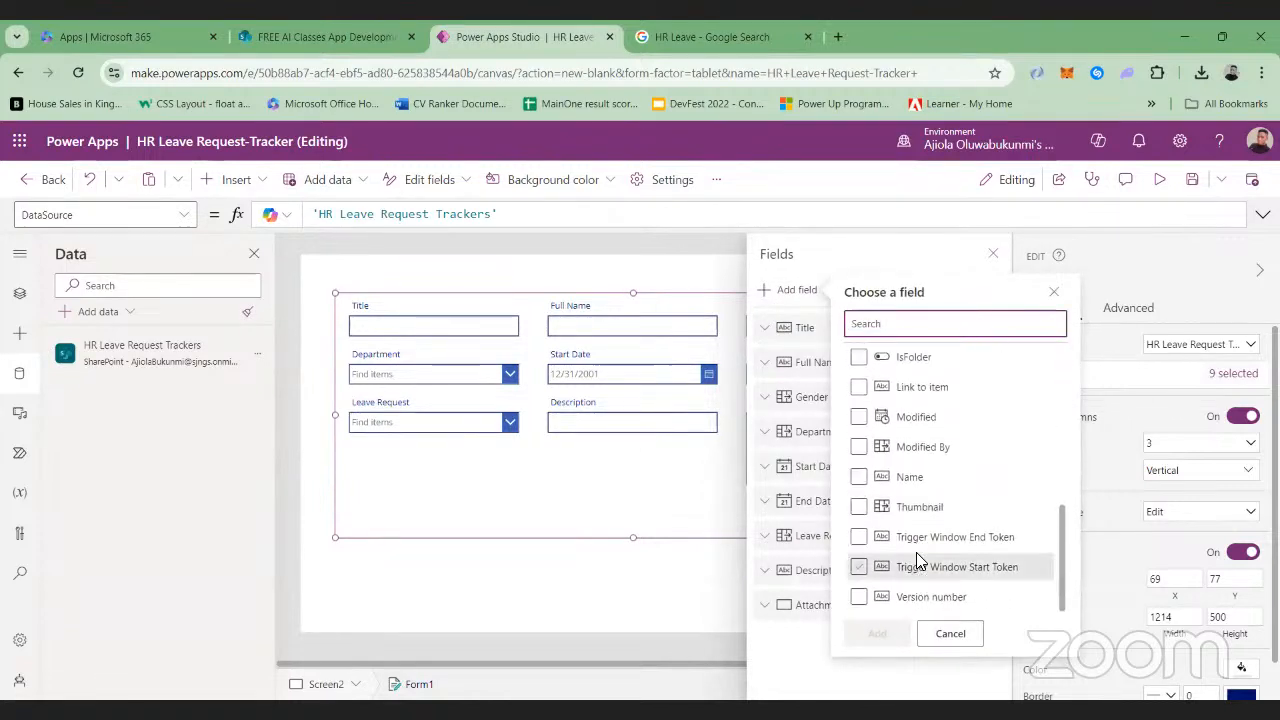
scroll(918, 560, "up", 2)
scroll(920, 560, "up", 3)
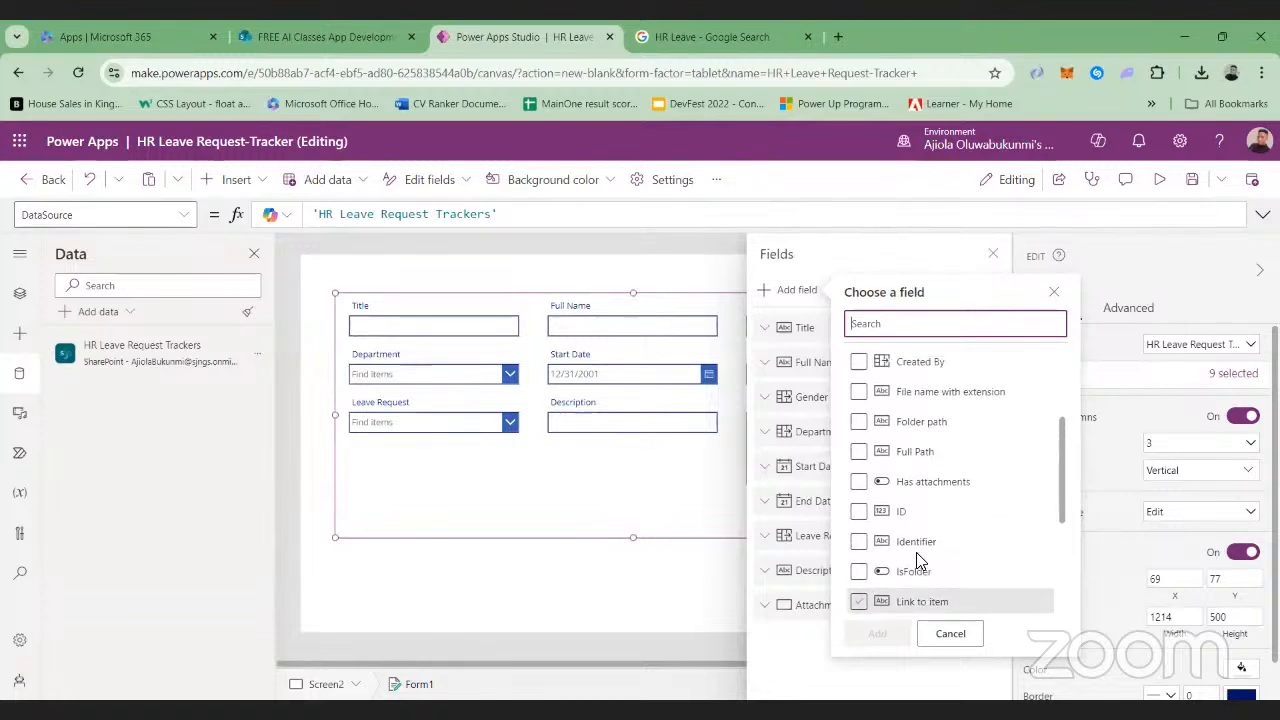
scroll(920, 562, "up", 1)
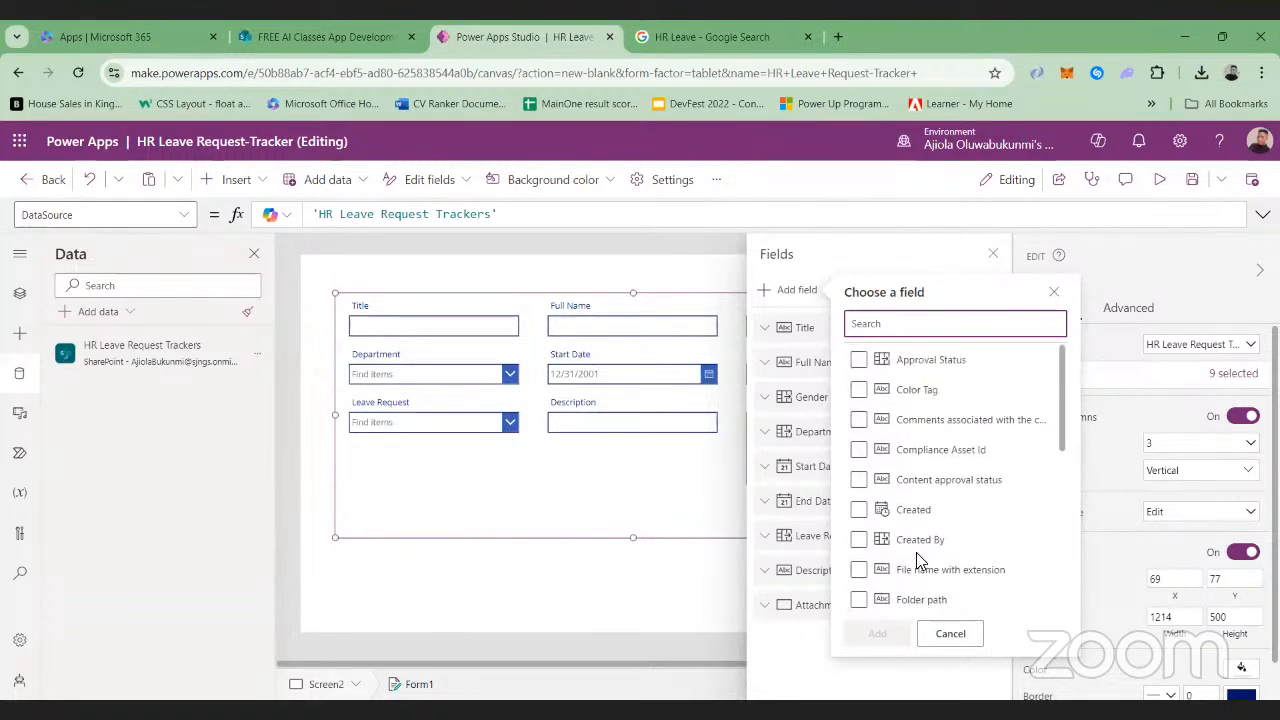
type("st")
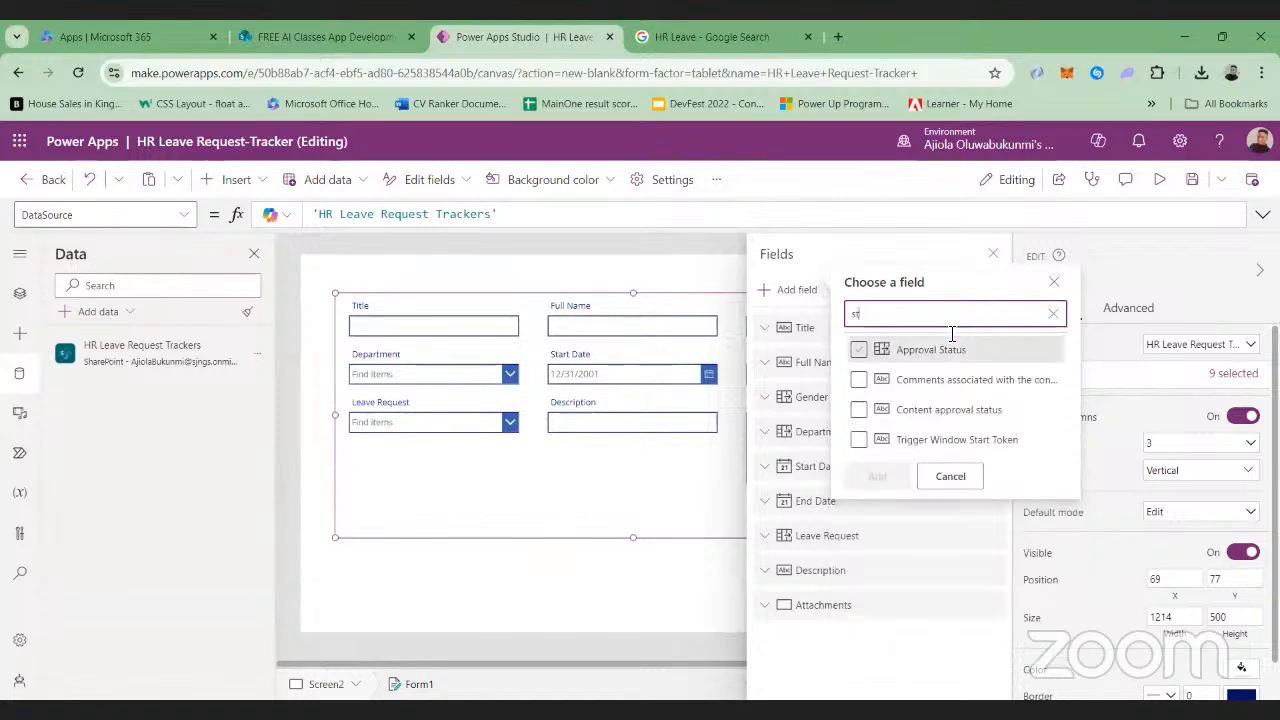
key("BackSpace")
key("BackSpace")
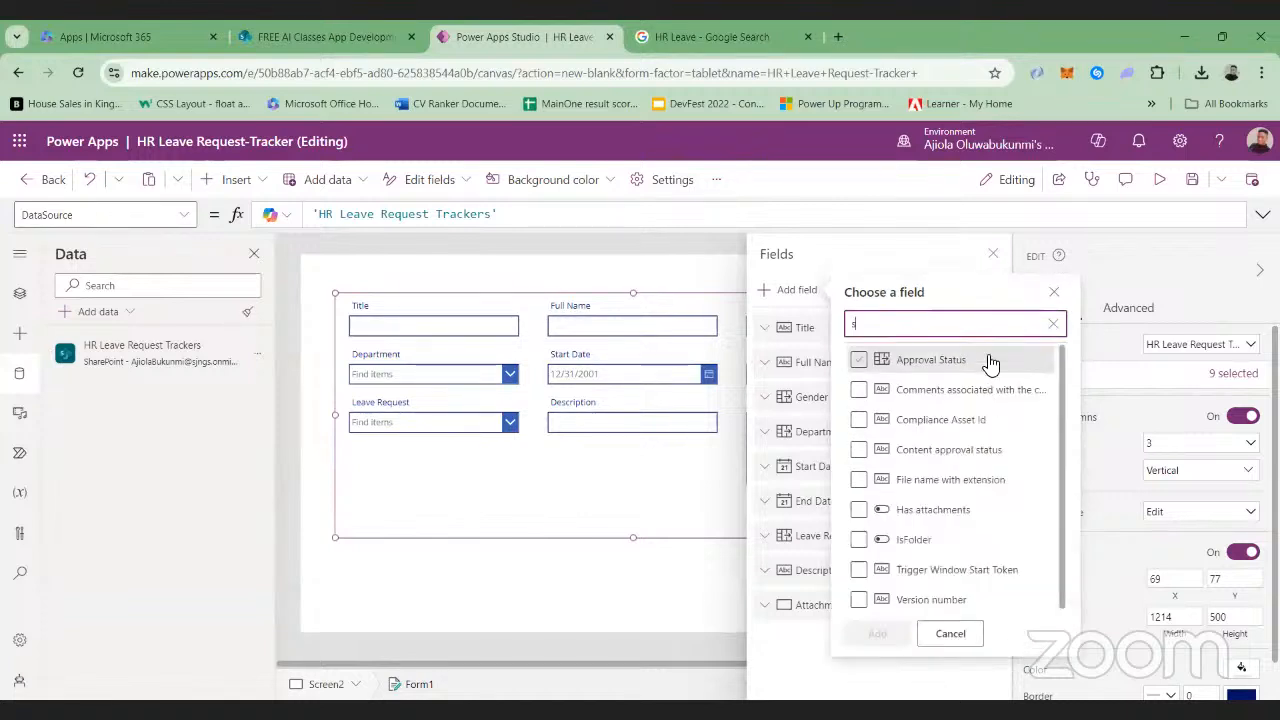
left_click(1054, 291)
left_click(993, 256)
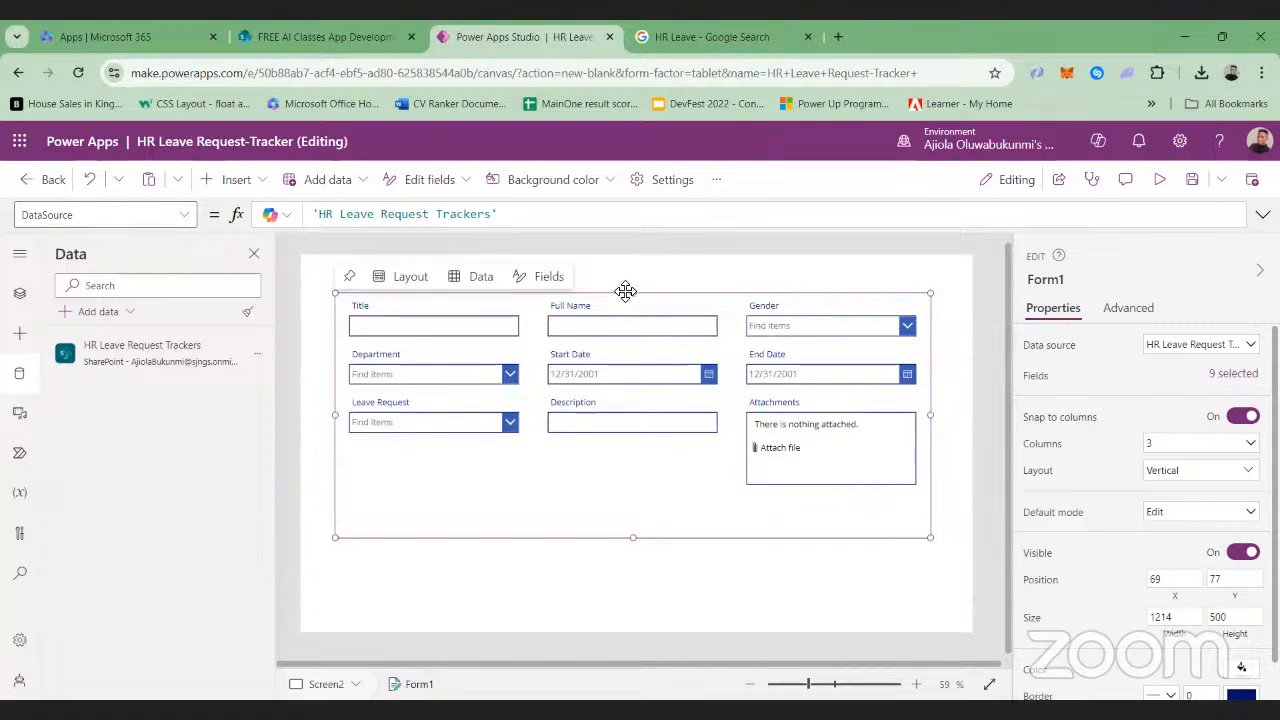
Move the form down to about Y 124 and insert a text label above it reading "Staff Request"
left_click_drag(622, 310, 623, 312)
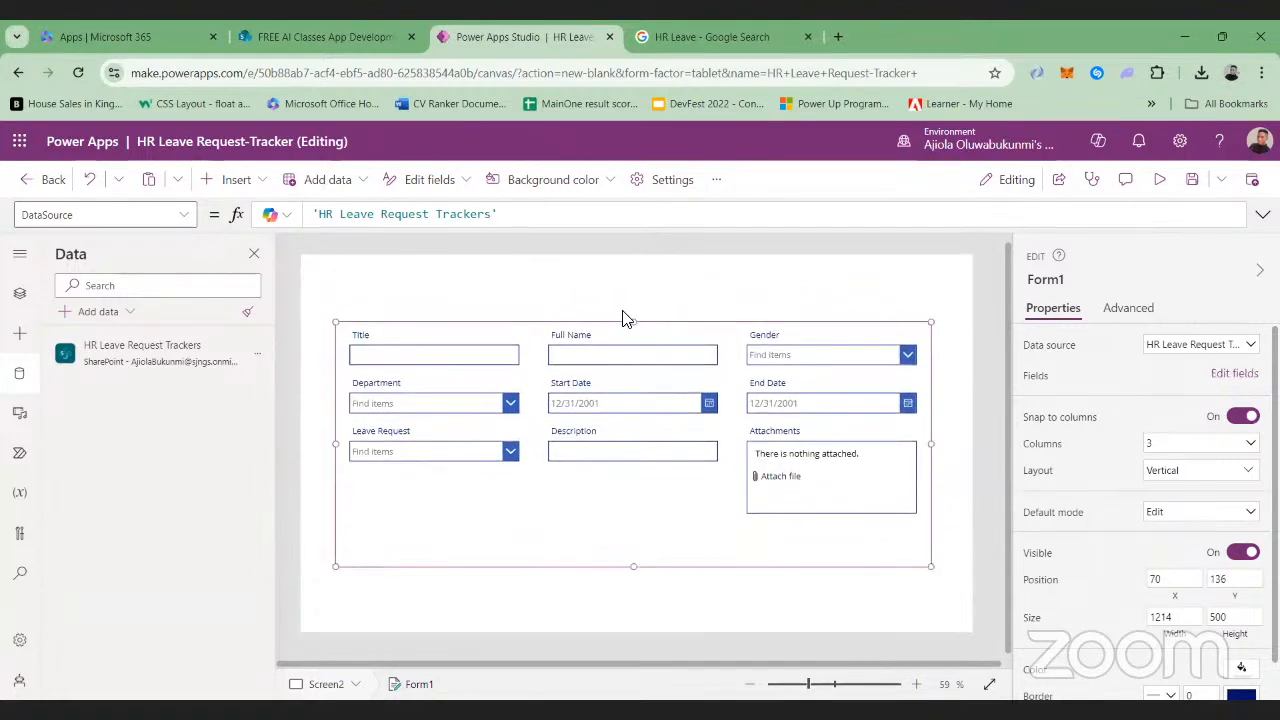
left_click(238, 180)
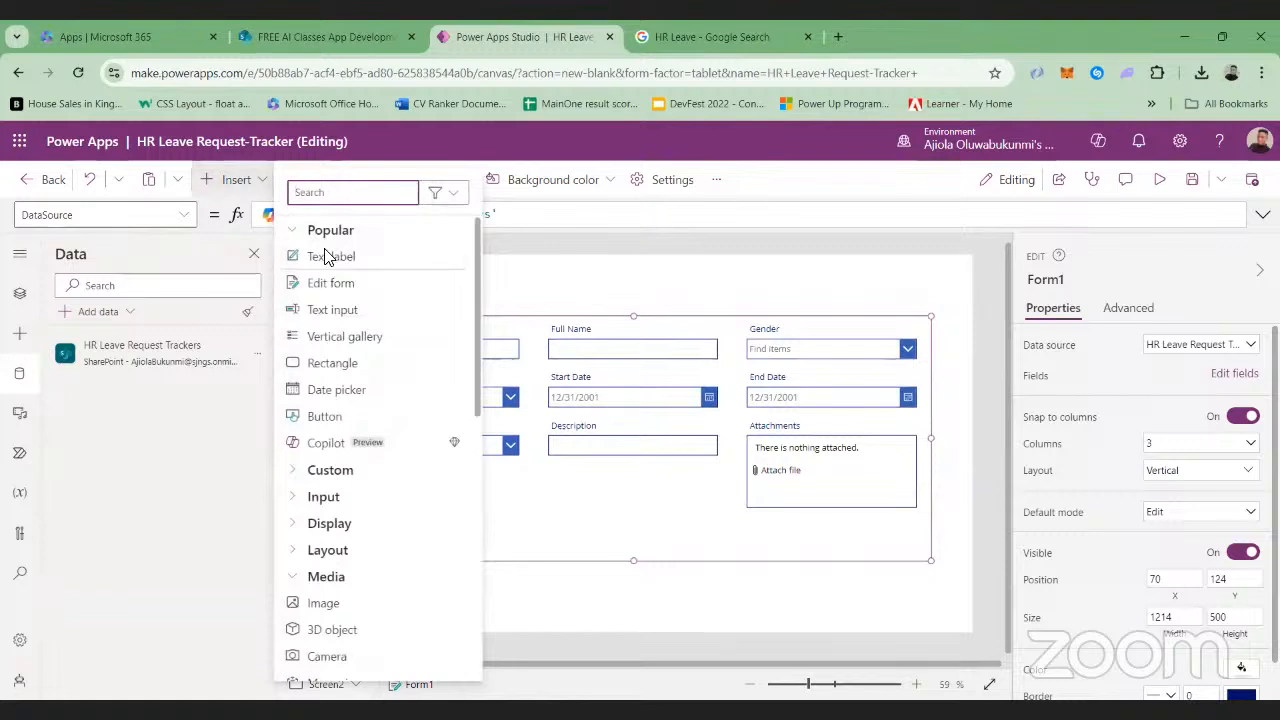
left_click(303, 252)
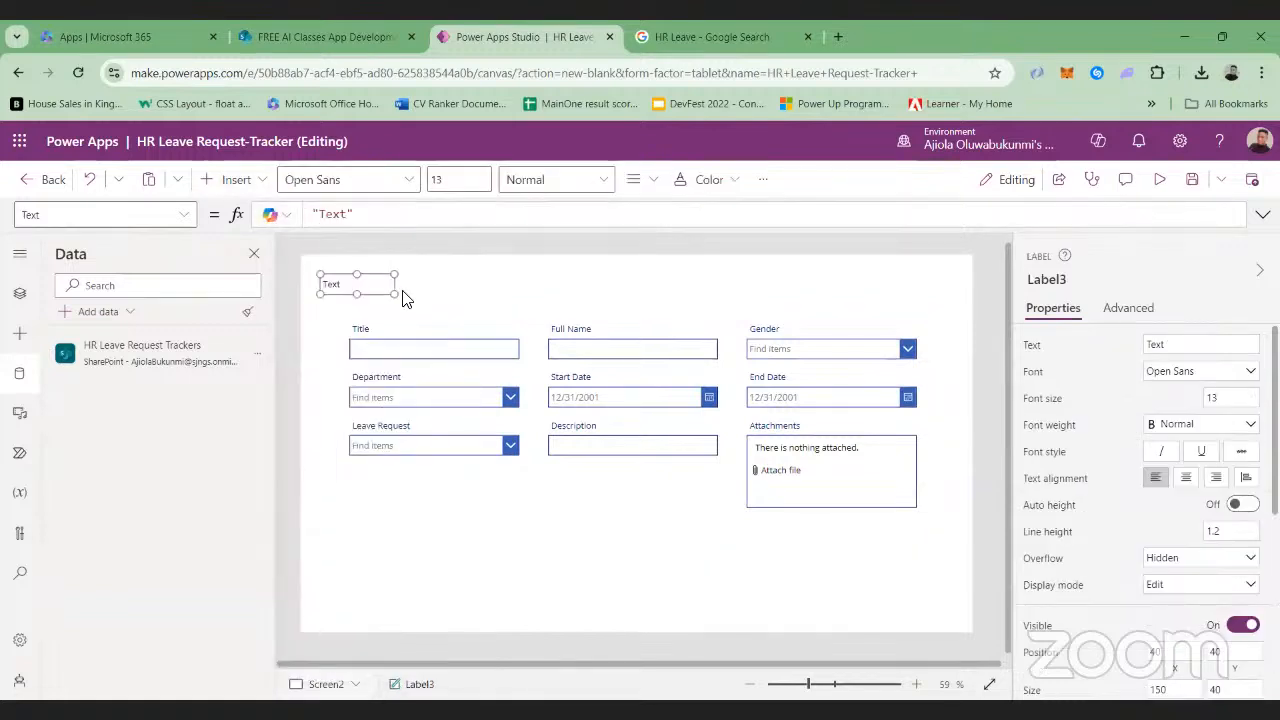
left_click(1214, 338)
key("BackSpace")
key("BackSpace")
key("BackSpace")
key("BackSpace")
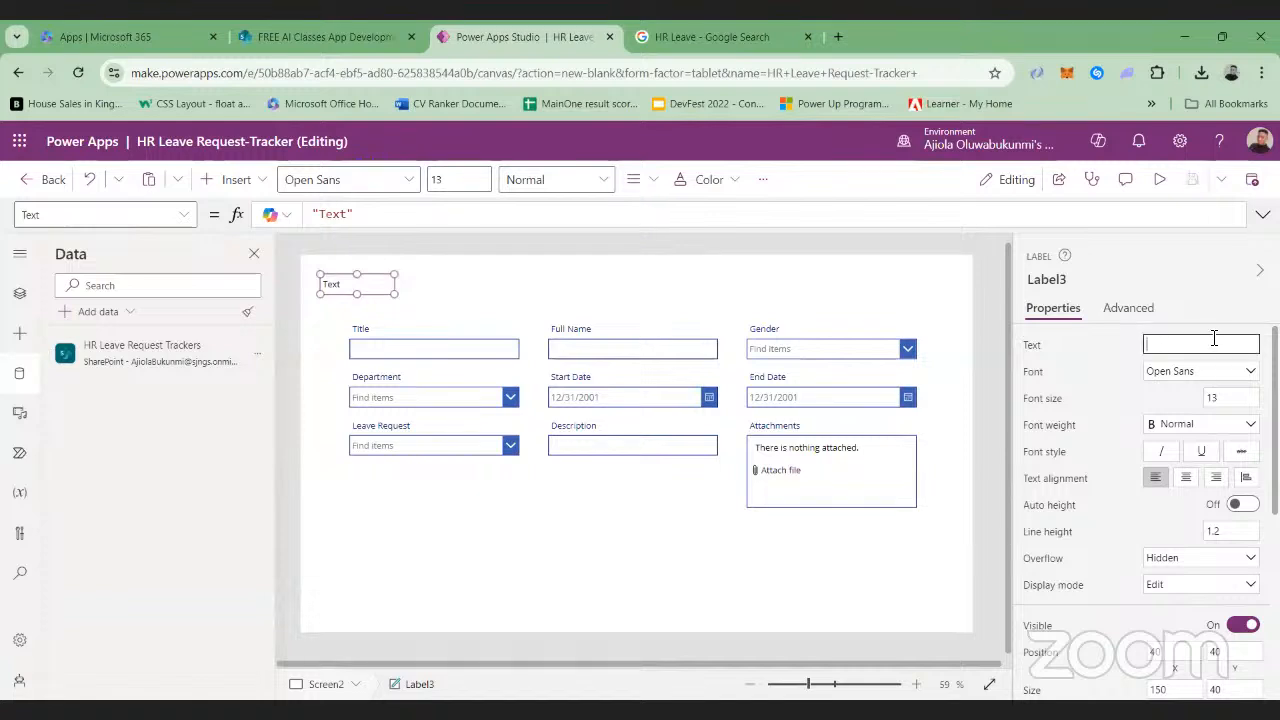
type("Staff Request")
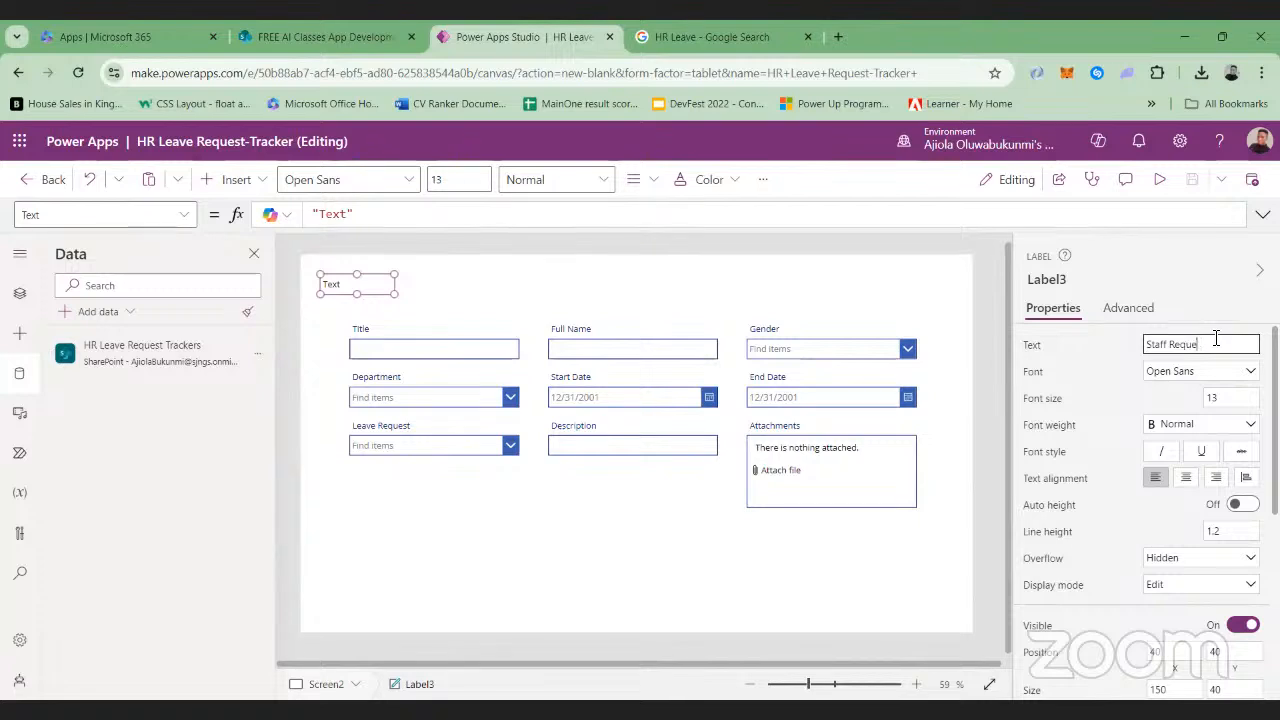
Set the Staff Request label's font size to 25 and its weight to Bold
left_click(1233, 400)
type("25")
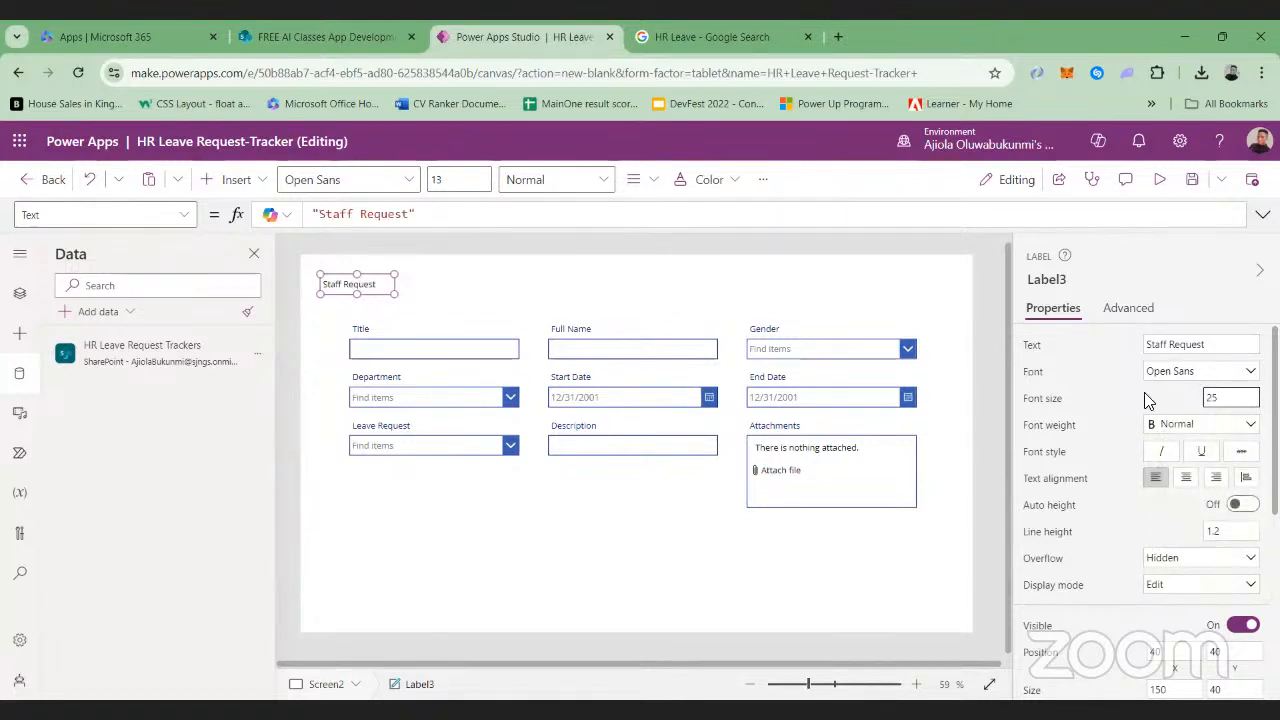
left_click(1251, 425)
left_click(1174, 442)
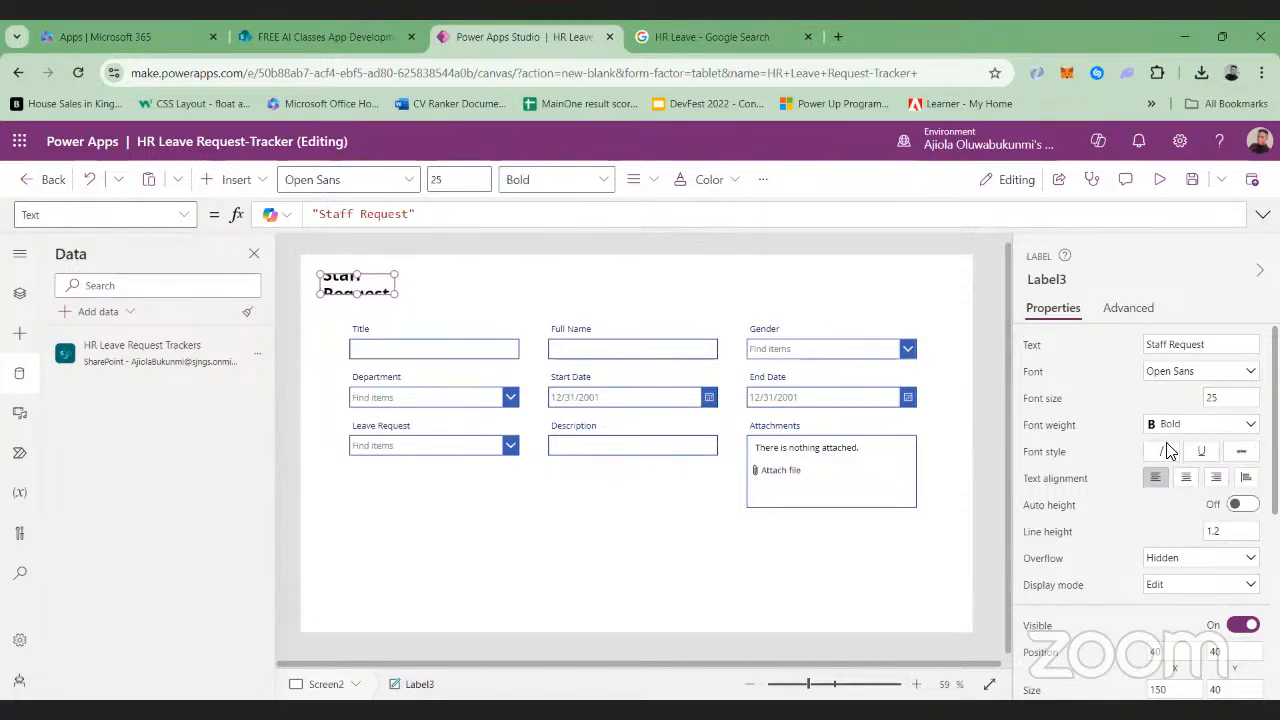
Set the Staff Request label's text color to the standard blue
scroll(1166, 450, "down", 4)
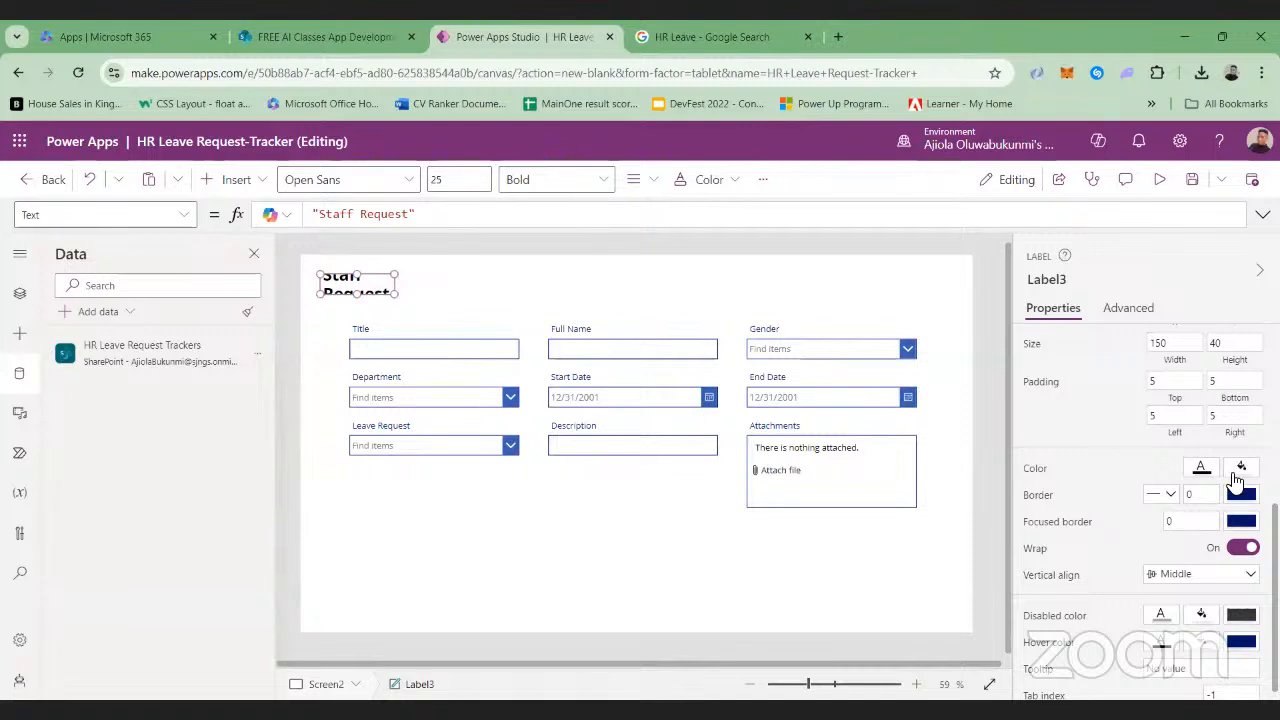
left_click(1239, 471)
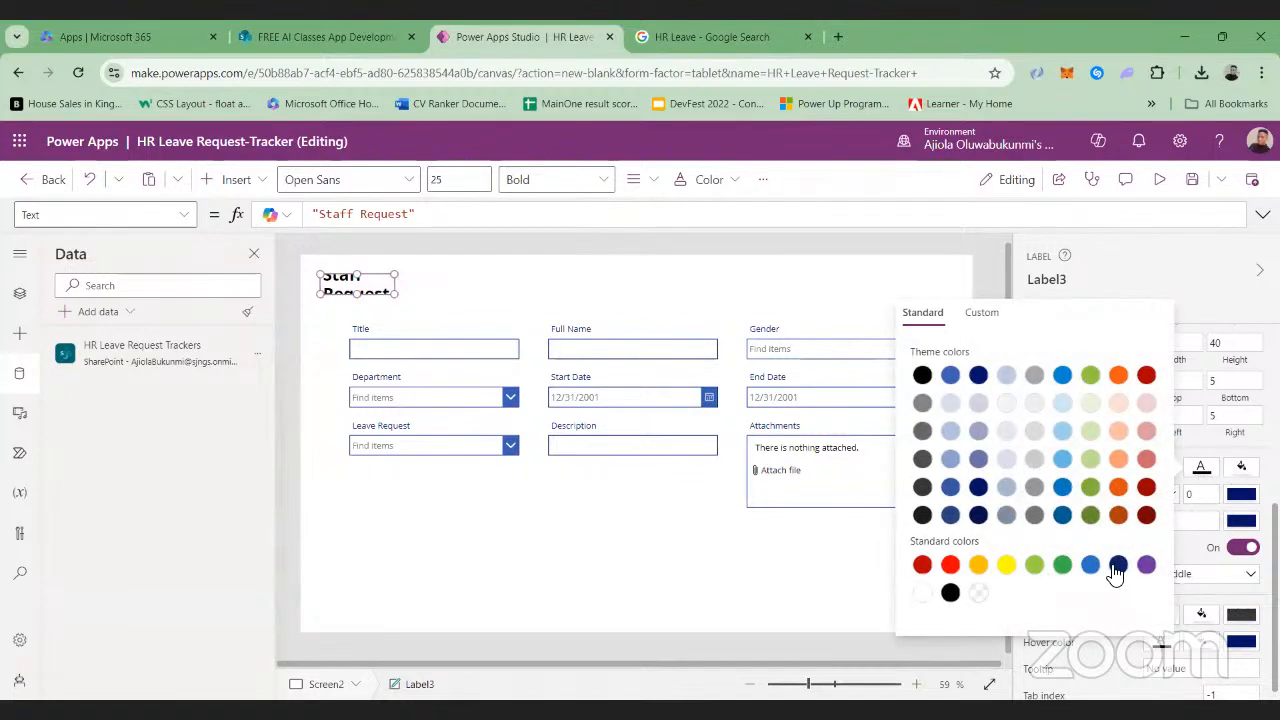
left_click(1090, 565)
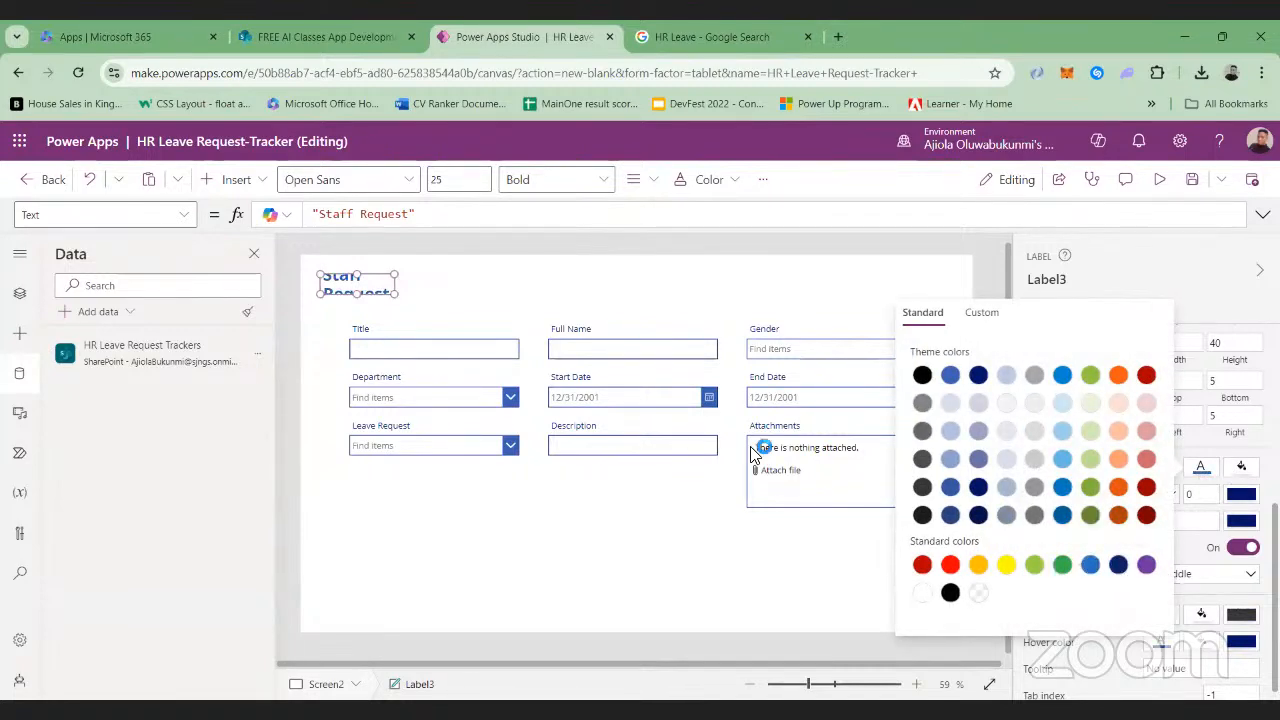
Enlarge the Staff Request label to about 1194 by 58 and give it a standard blue fill
left_click_drag(395, 291, 909, 302)
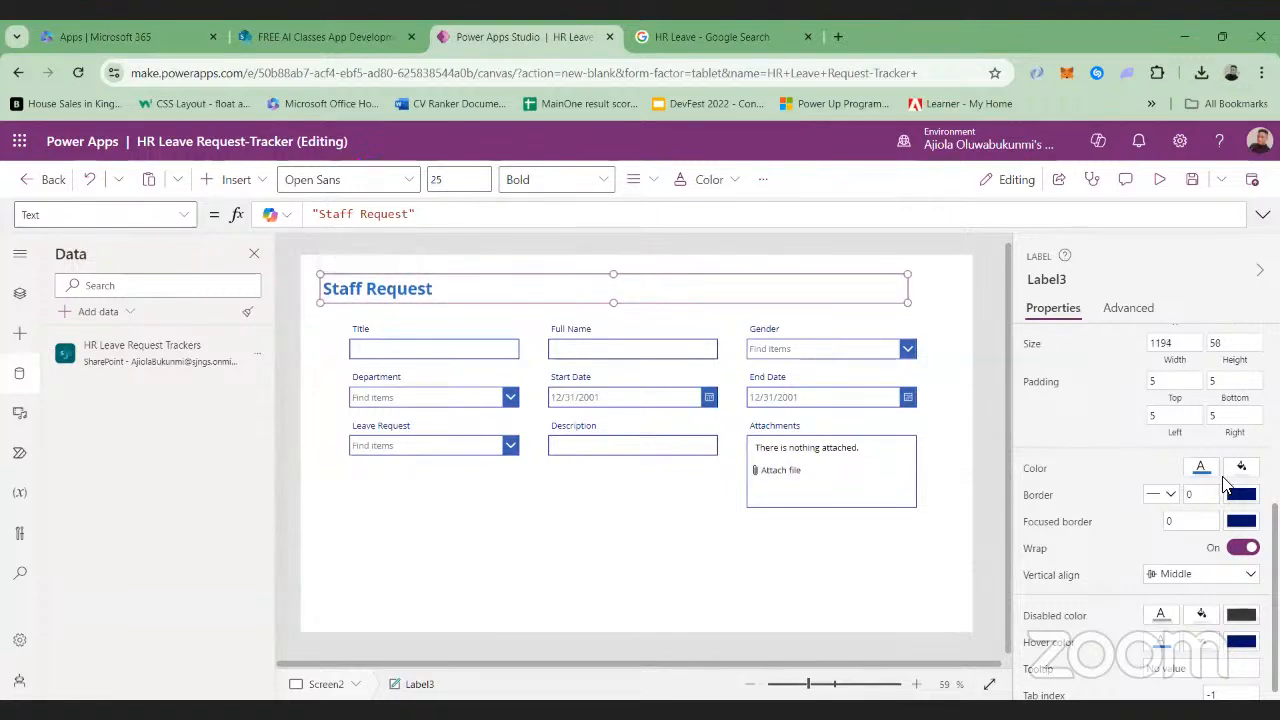
left_click(1240, 471)
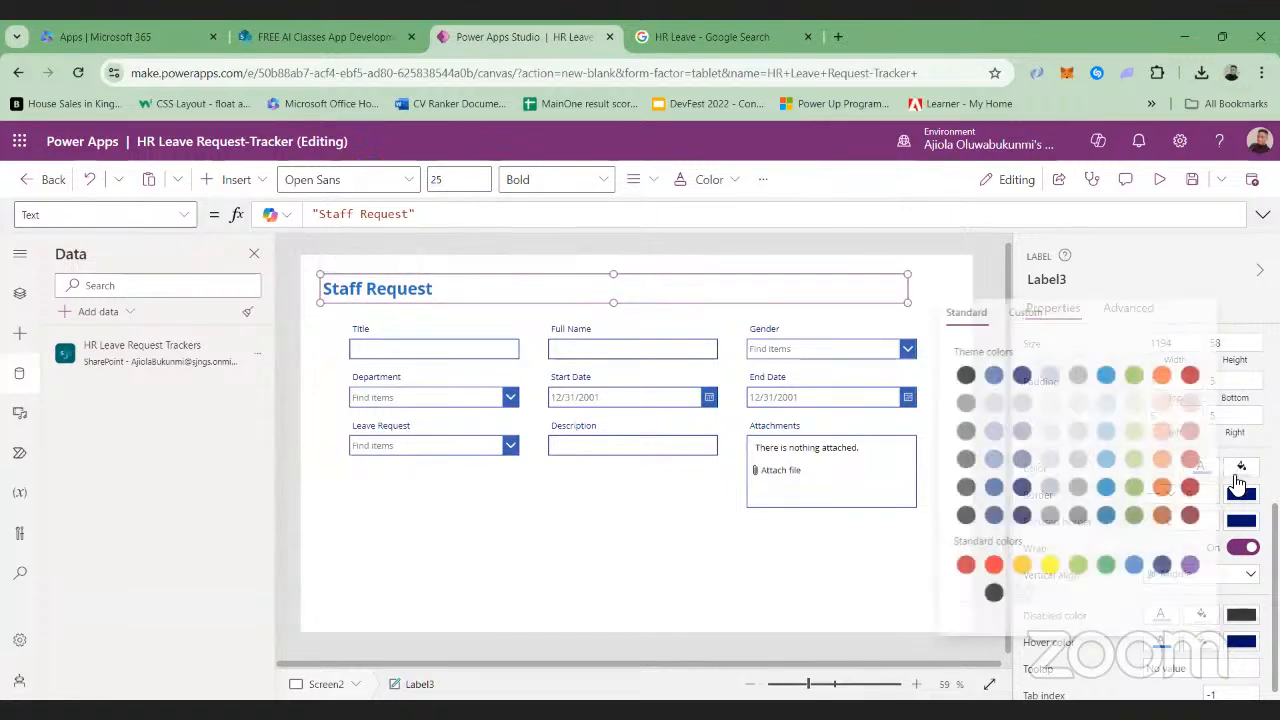
left_click(1131, 566)
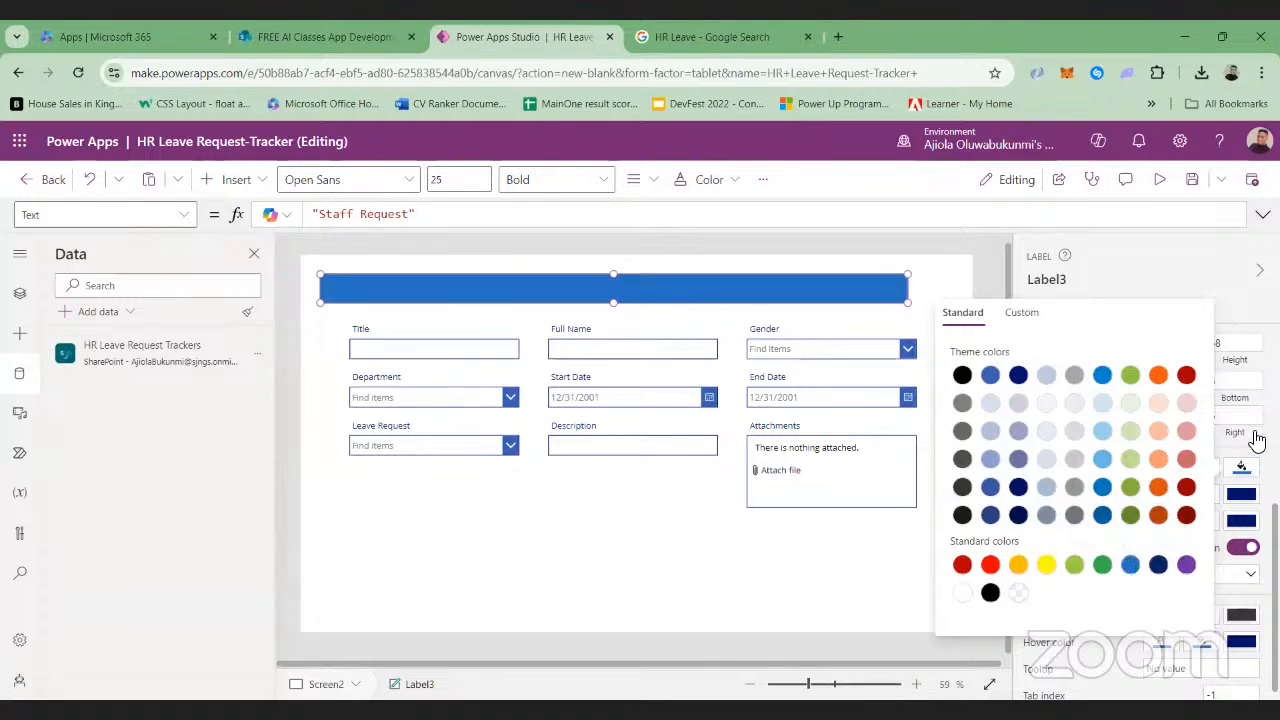
Set the Staff Request label's text color to white
scroll(1236, 510, "up", 4)
scroll(1196, 458, "down", 5)
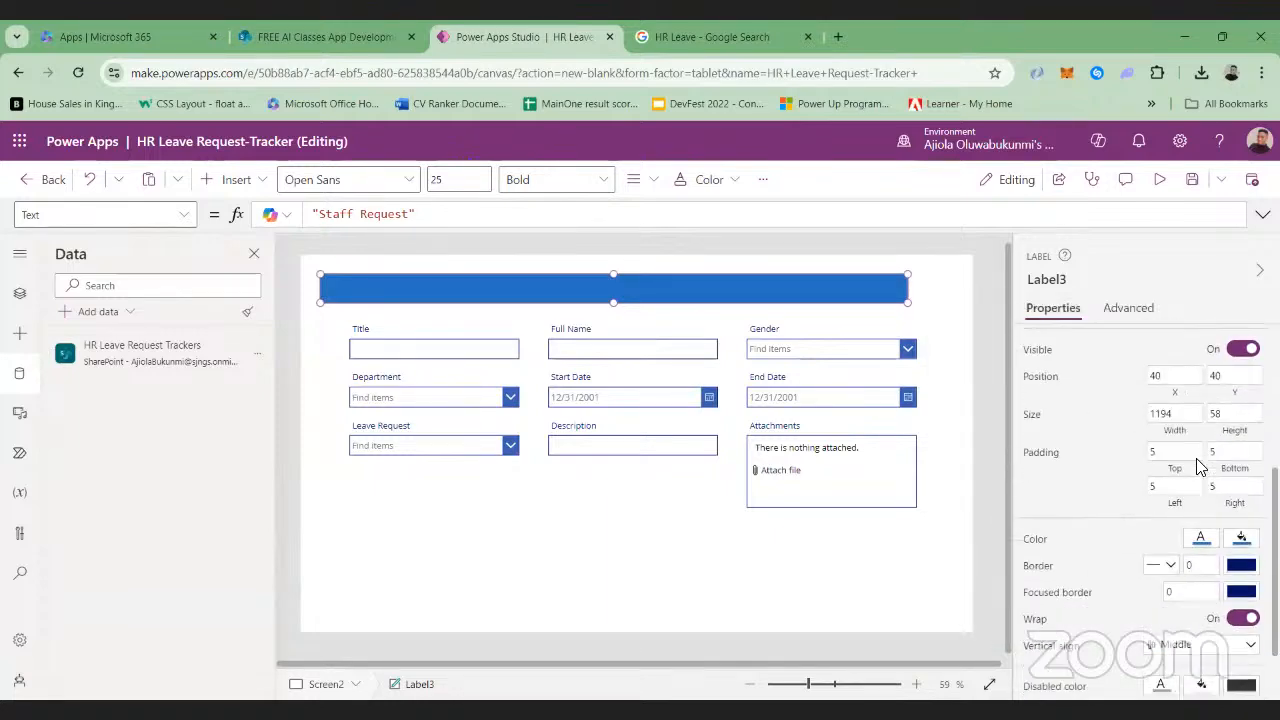
left_click(1200, 458)
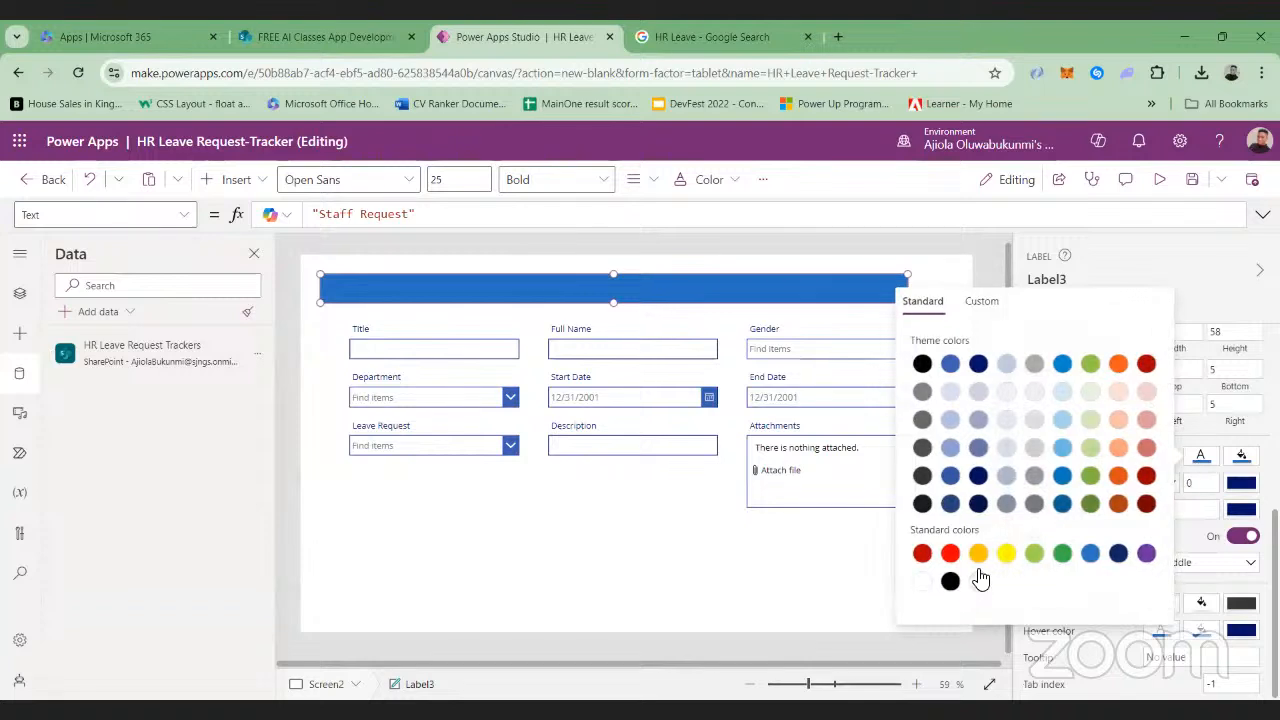
left_click(924, 582)
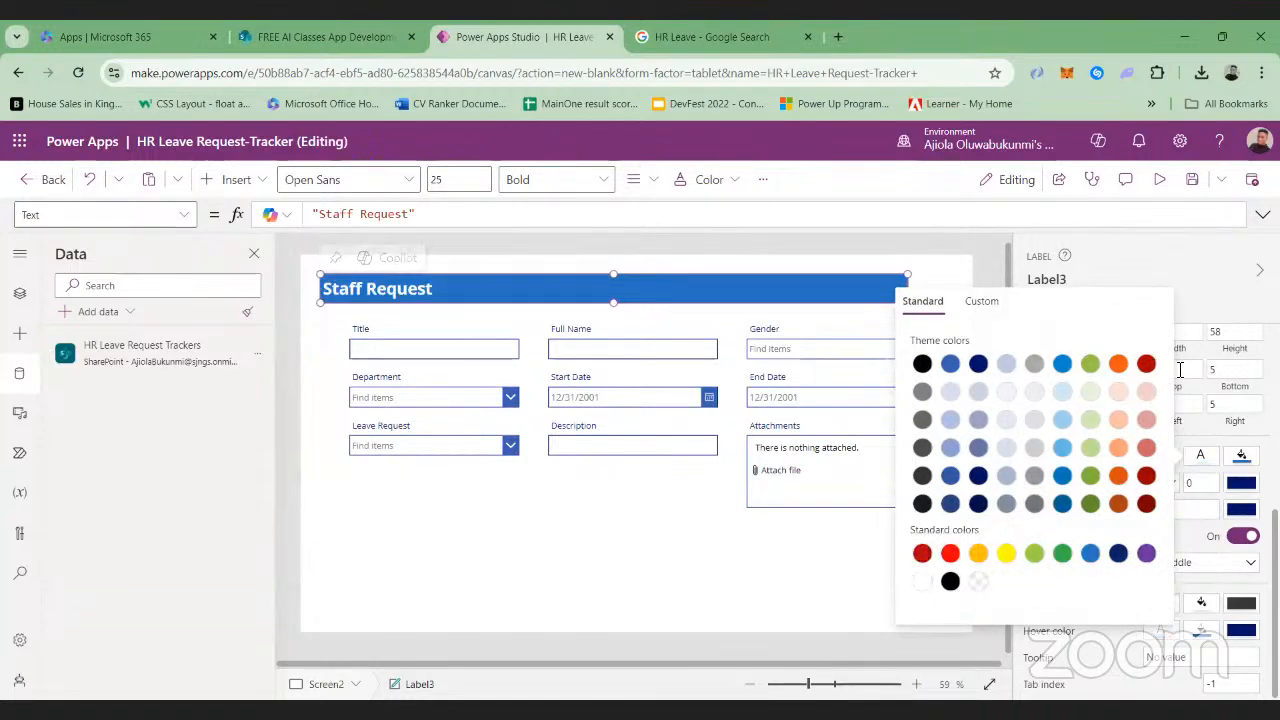
left_click(1236, 284)
Center the text in the Staff Request label and move the label to about X 90, Y 34
scroll(1212, 414, "up", 3)
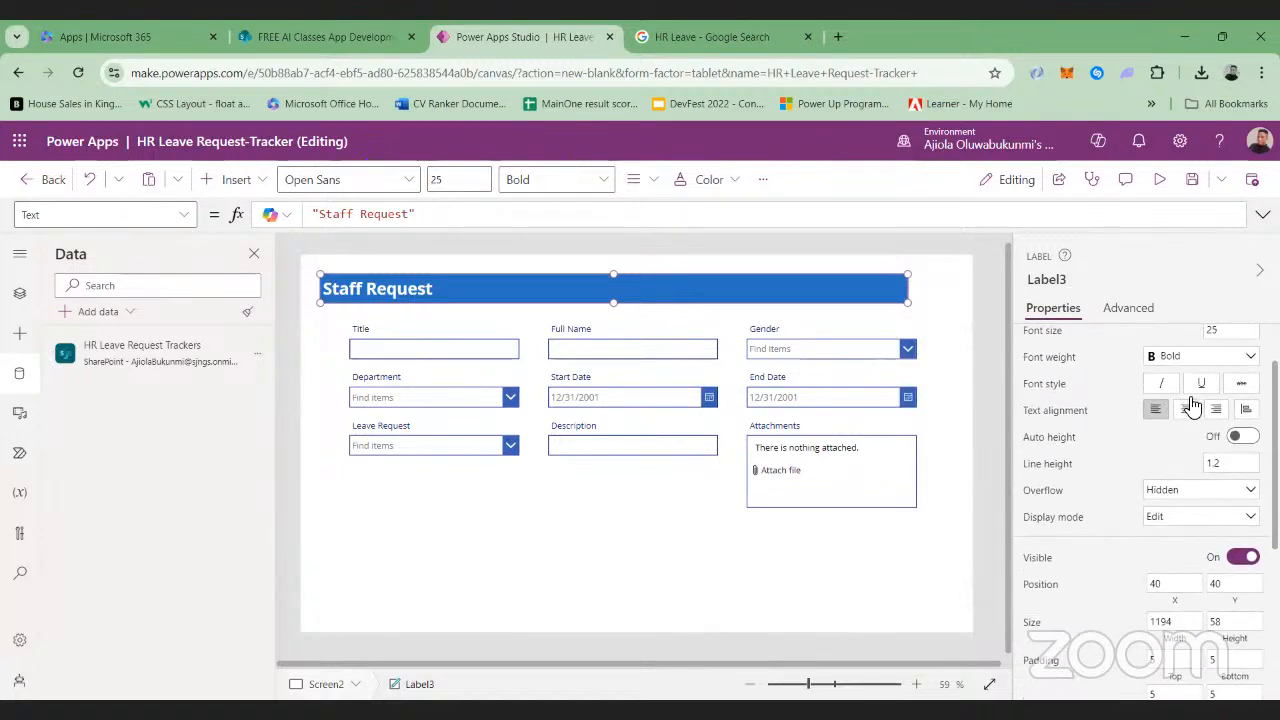
left_click(1188, 408)
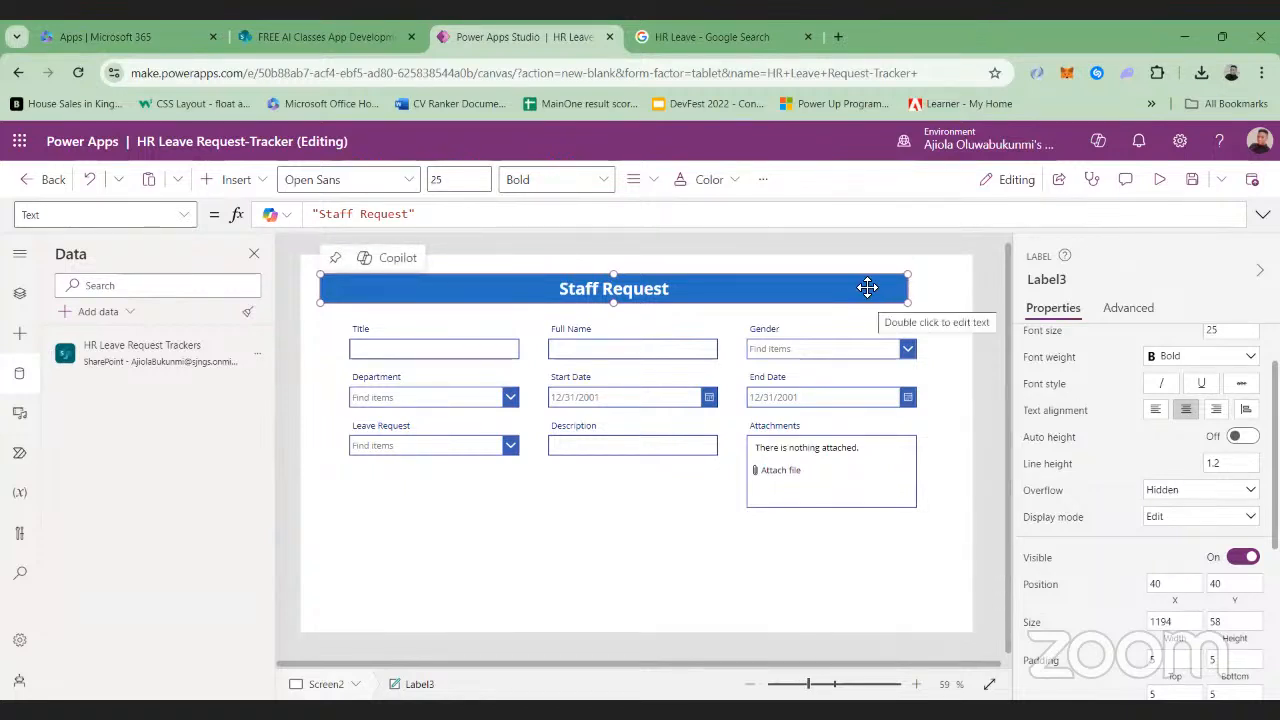
left_click_drag(833, 291, 859, 289)
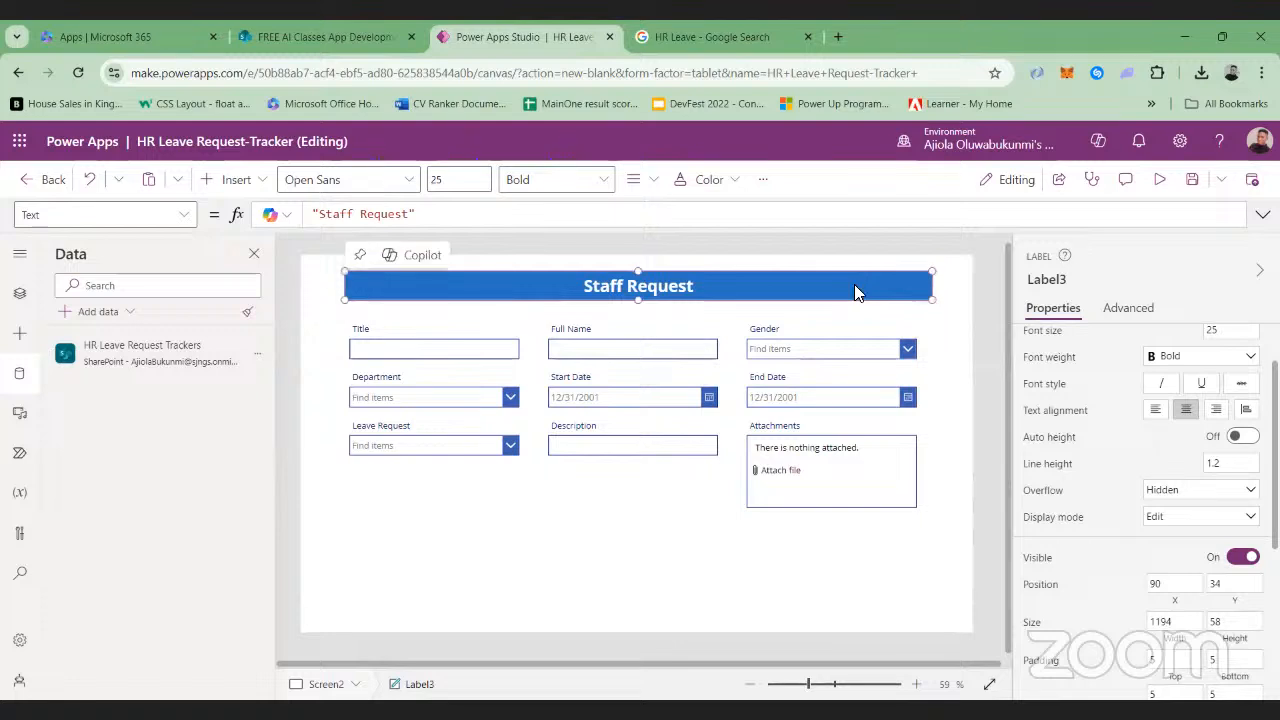
Preview the app on the leave request form screen
key("Tab")
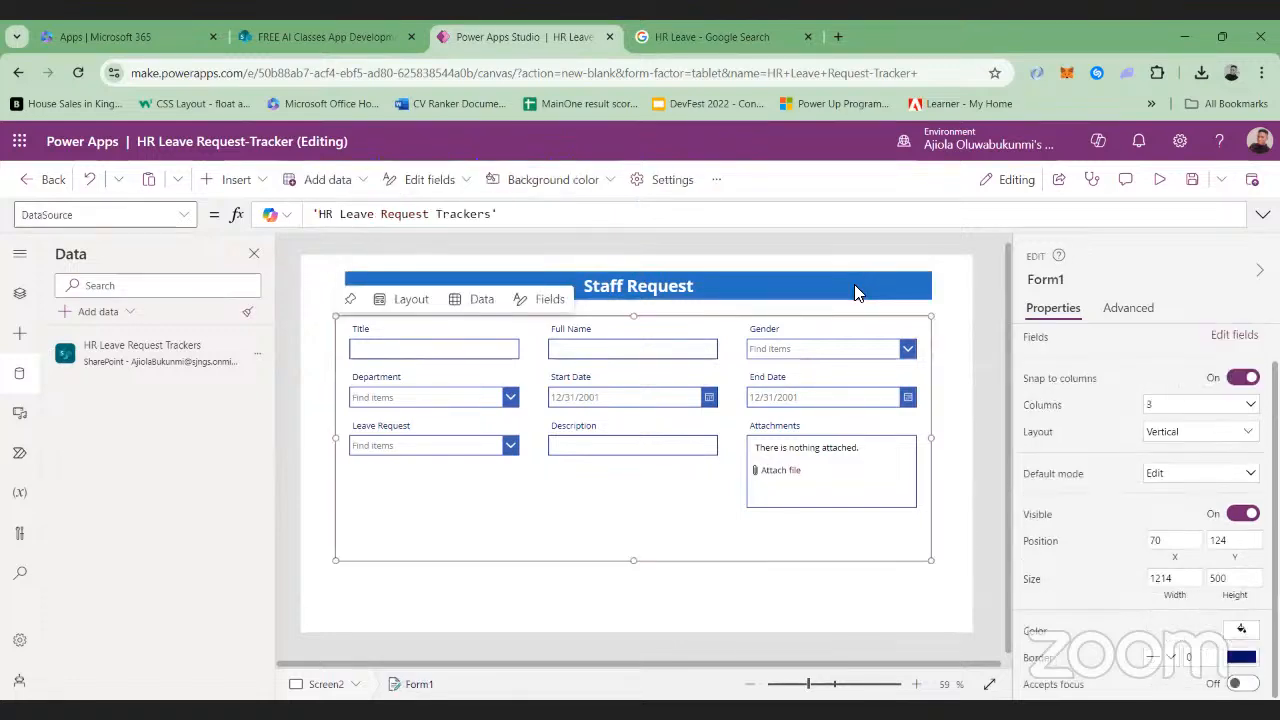
left_click(940, 470)
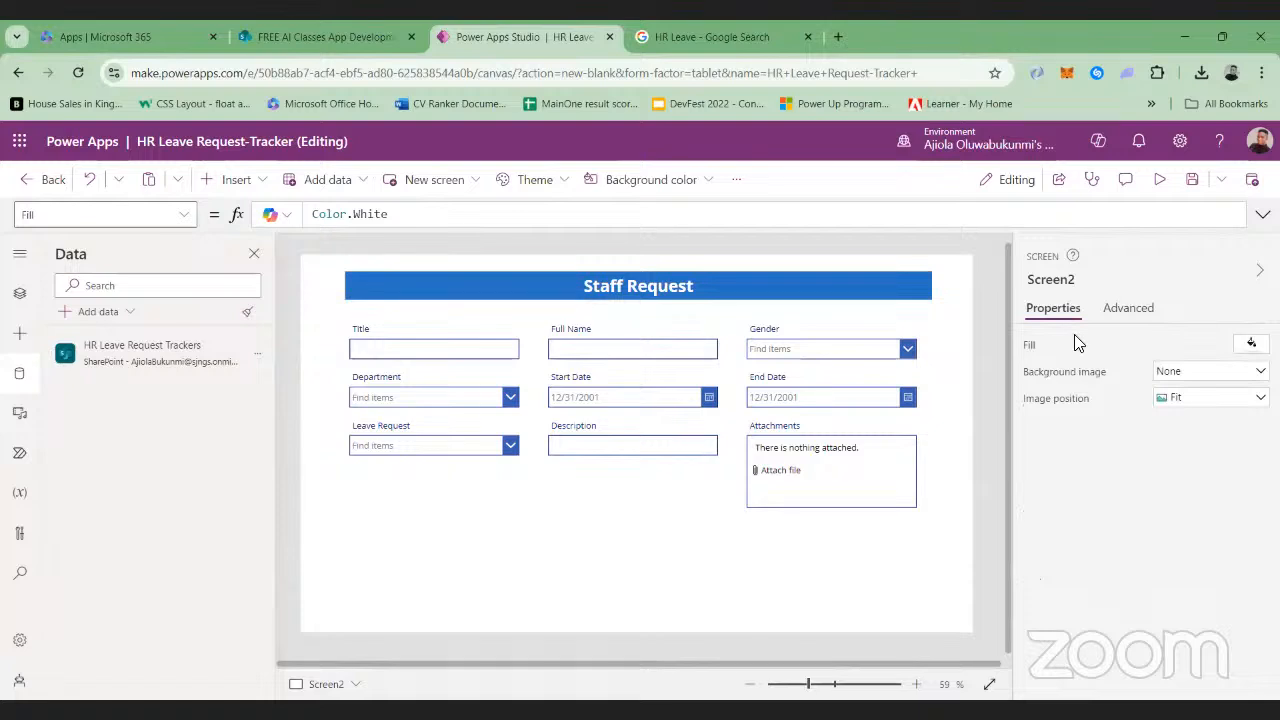
left_click(1160, 182)
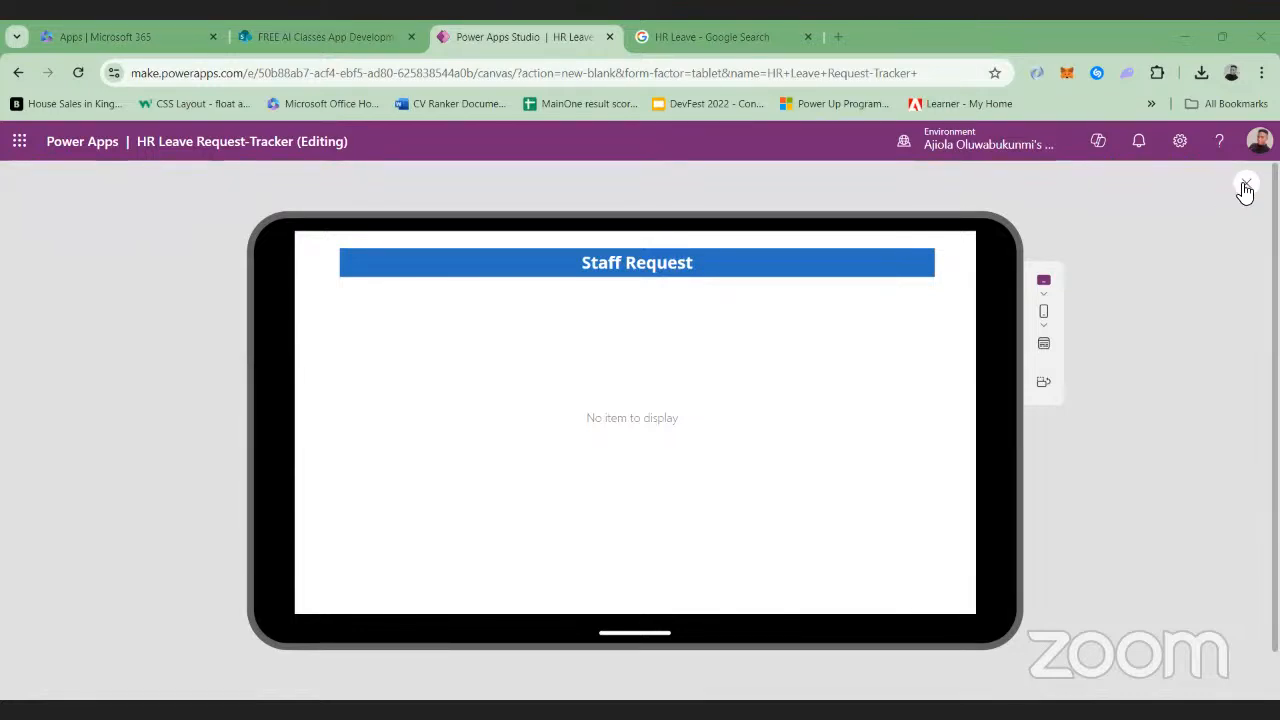
Exit the preview and select the leave request form Form1 under Screen2 in the app's control tree
key("Escape")
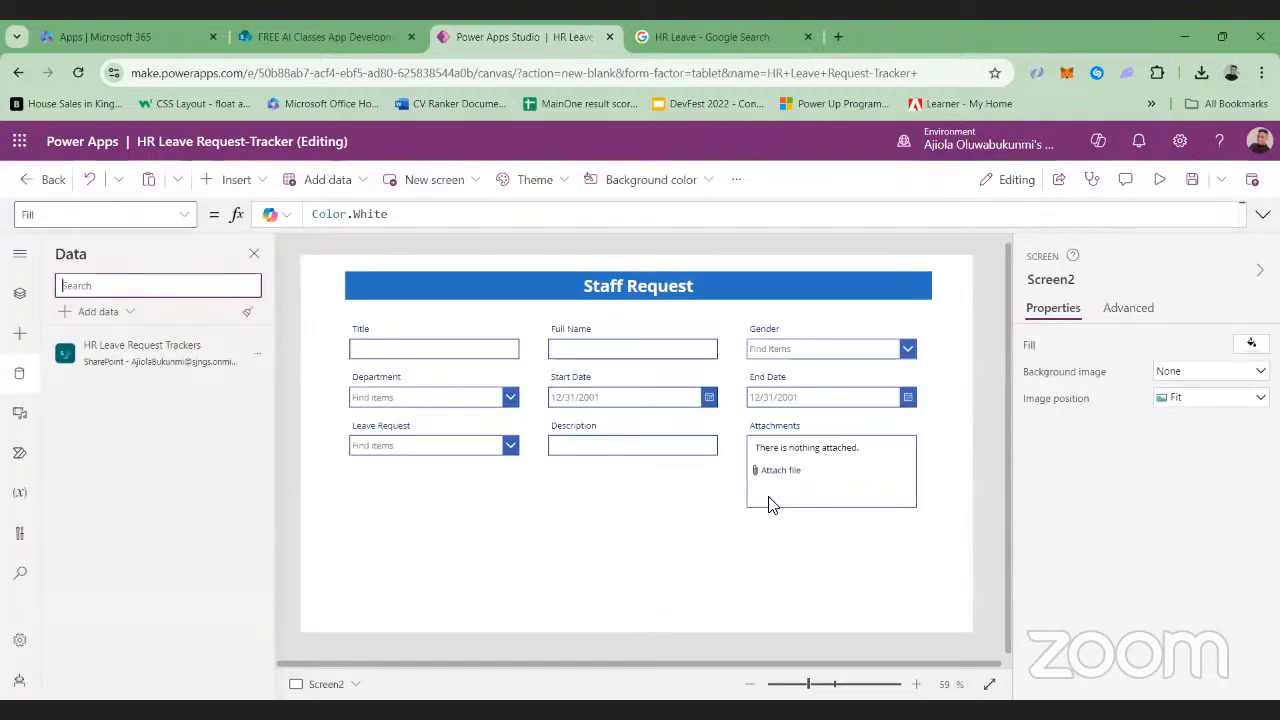
left_click(707, 502)
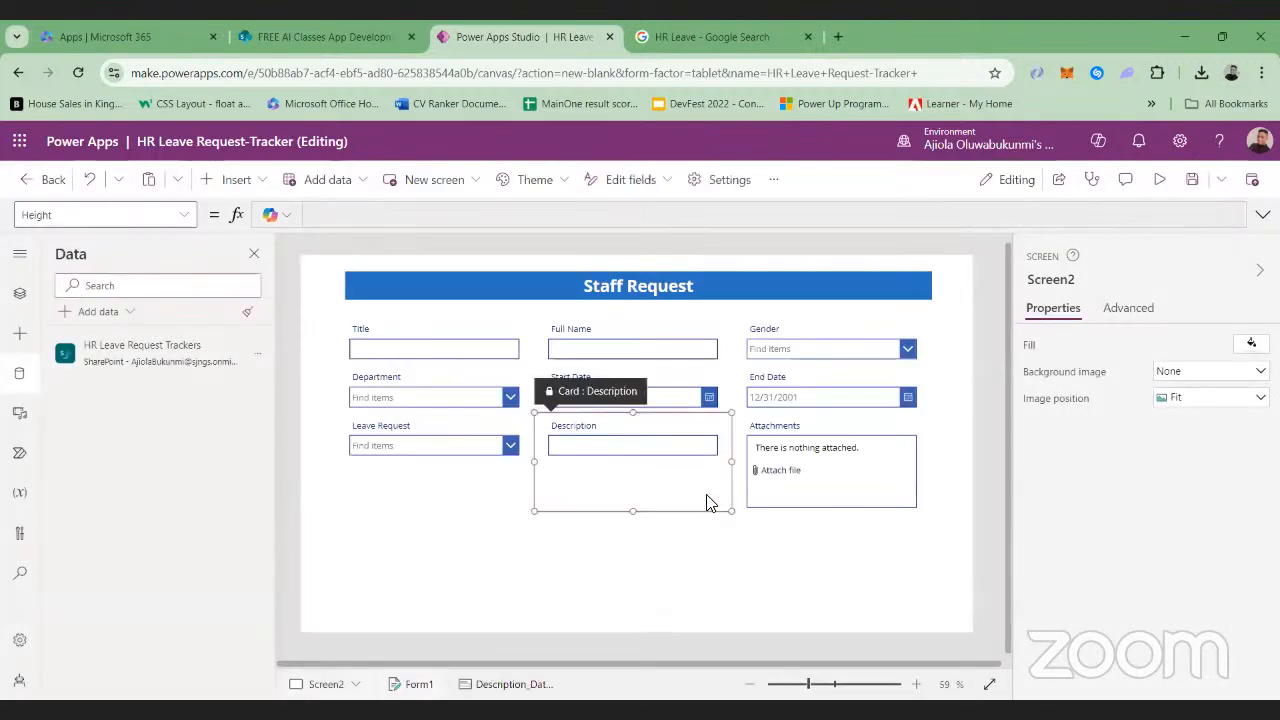
left_click(518, 502)
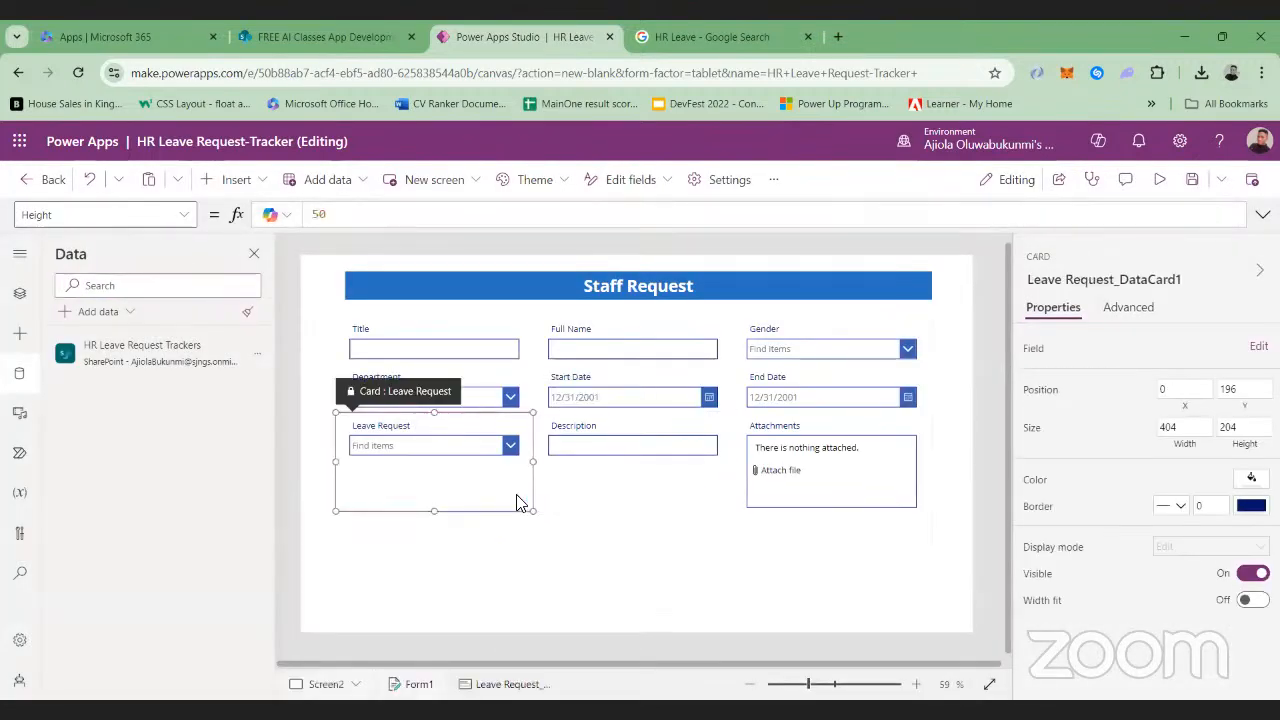
left_click(541, 565)
left_click(550, 562)
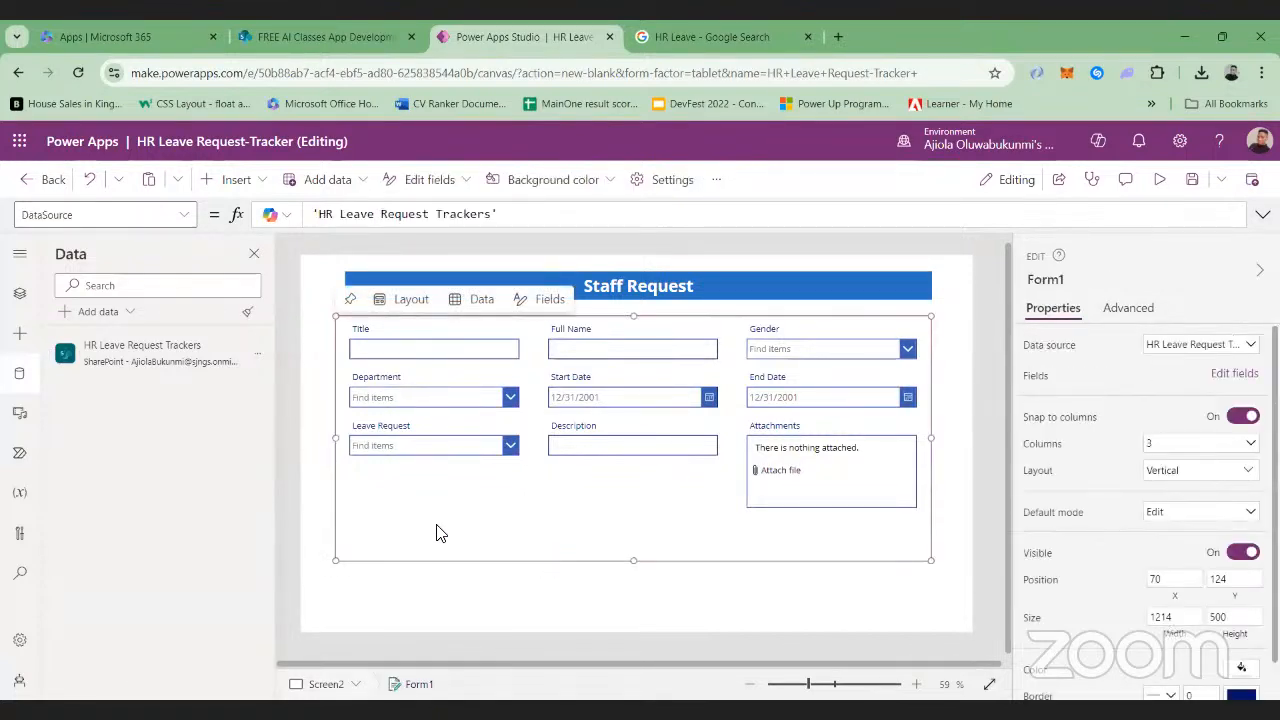
left_click(20, 293)
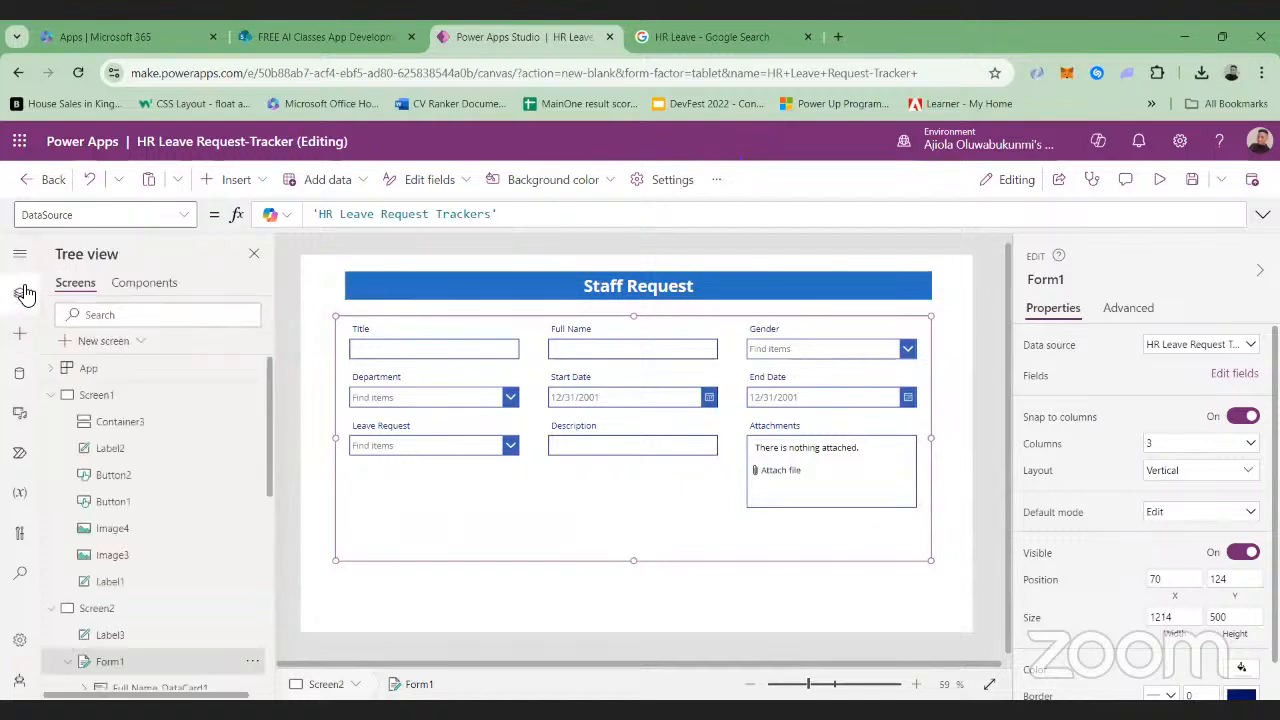
scroll(147, 565, "down", 3)
scroll(147, 563, "down", 1)
scroll(158, 414, "up", 1)
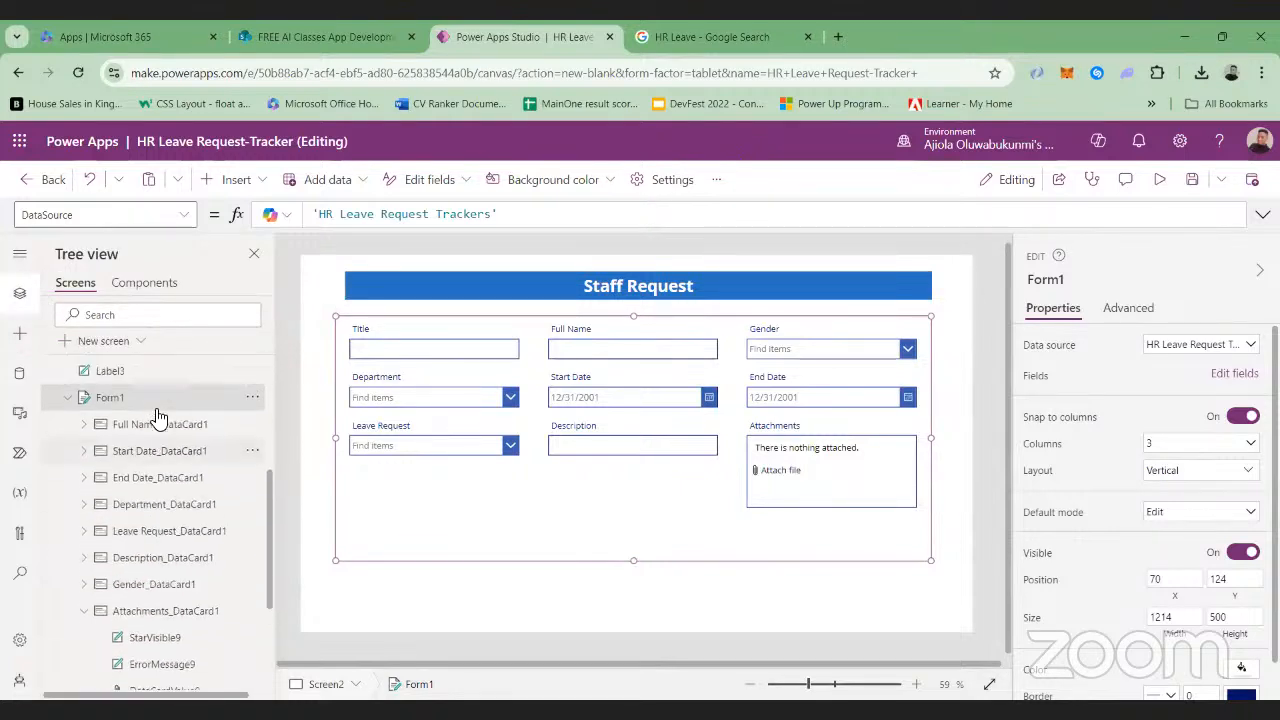
left_click(112, 396)
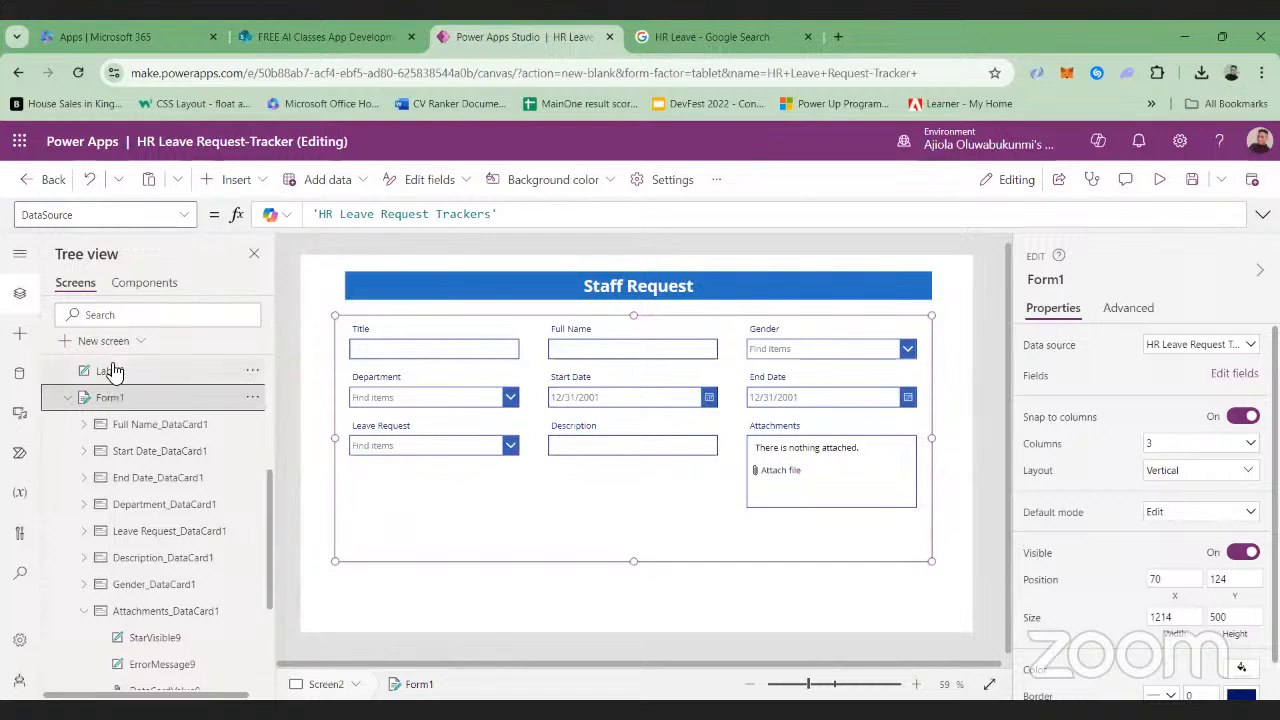
left_click(110, 371)
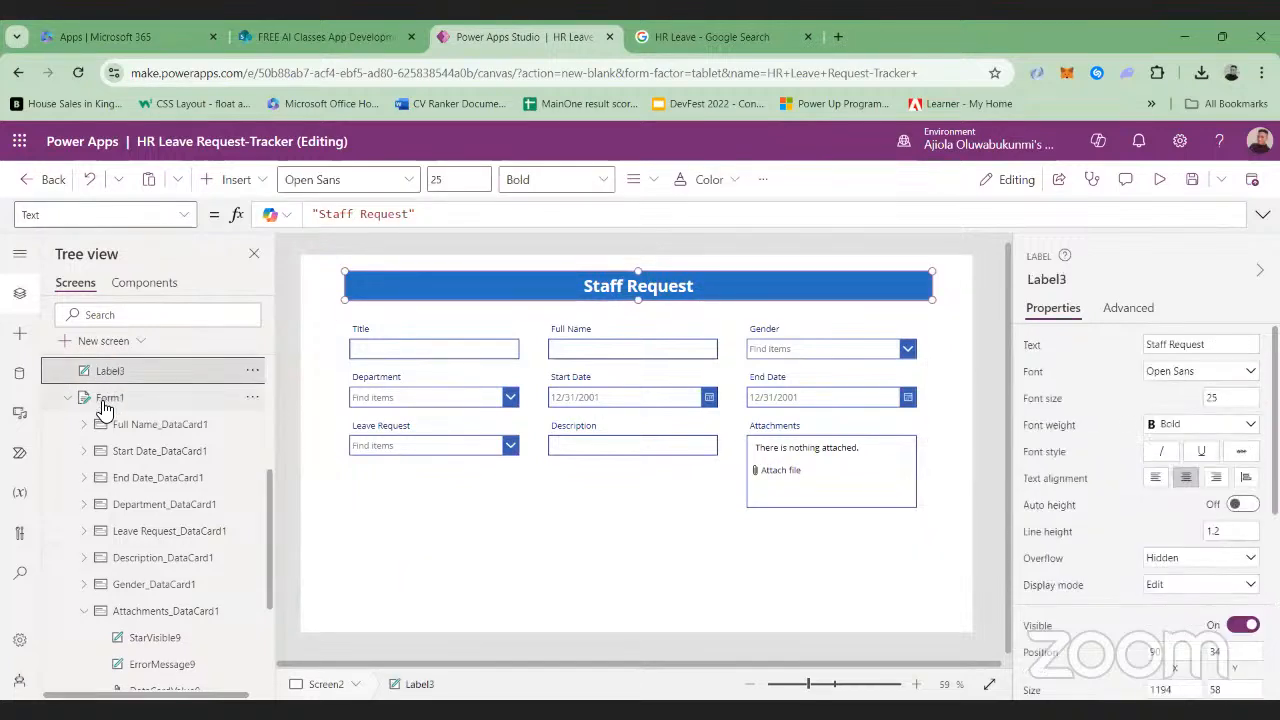
left_click(104, 398)
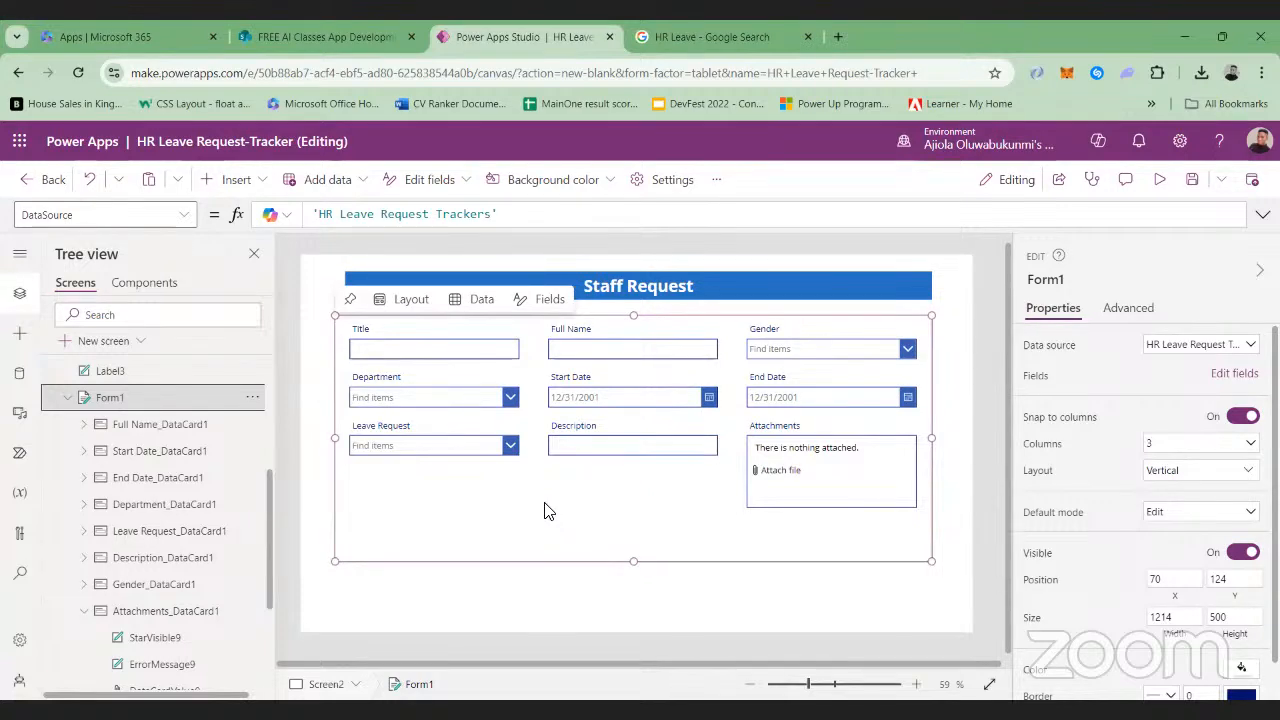
Set the form's Item property to Defaults('HR Leave Request Trackers') and preview the Staff Request screen
left_click(182, 220)
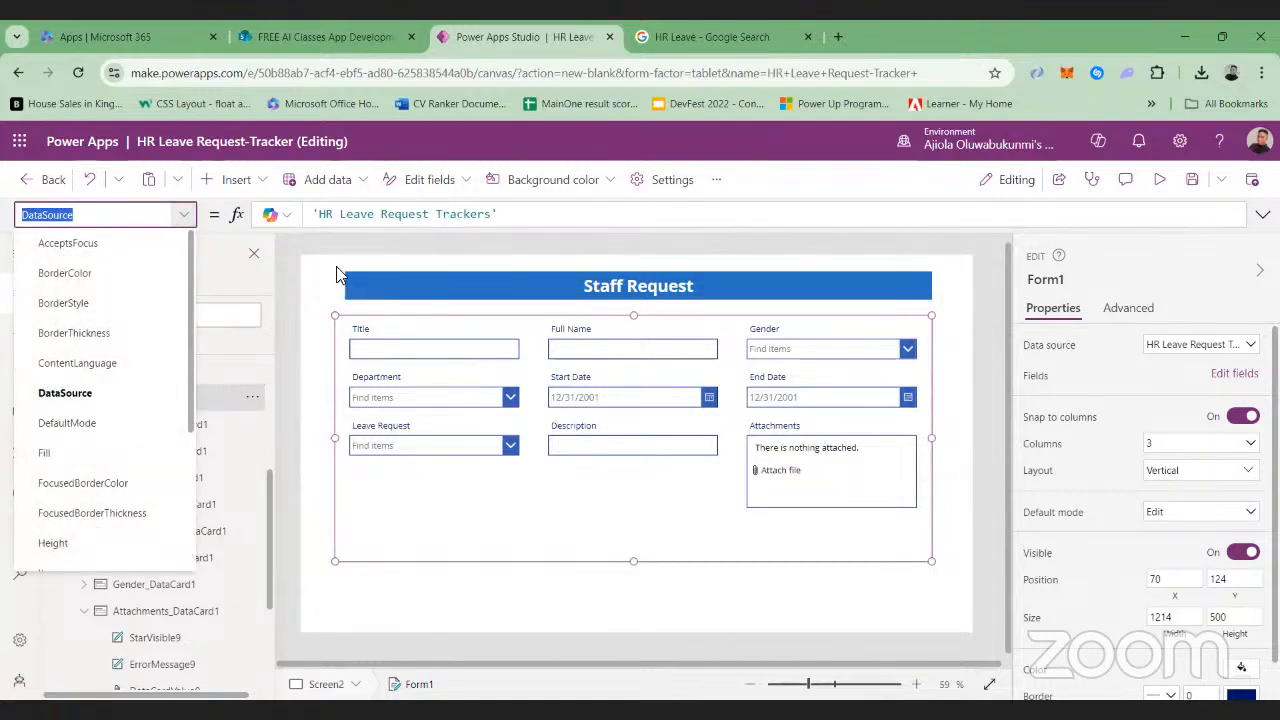
scroll(190, 314, "down", 3)
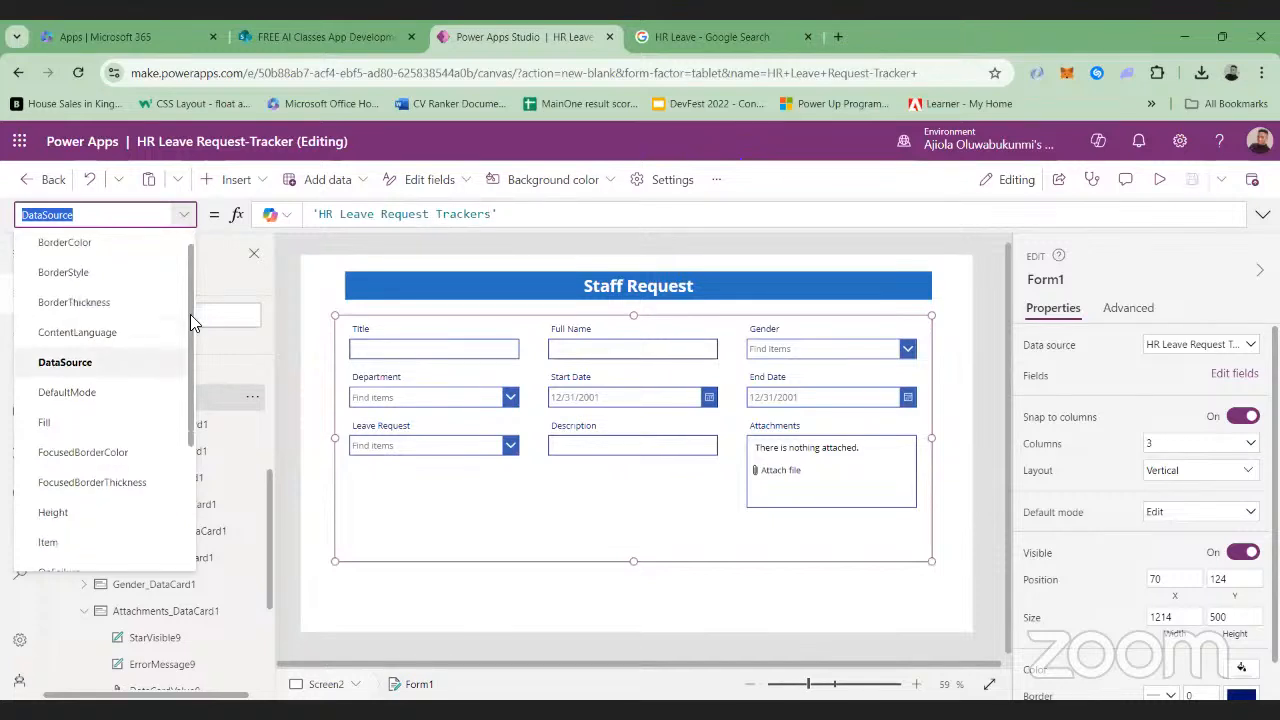
left_click(80, 350)
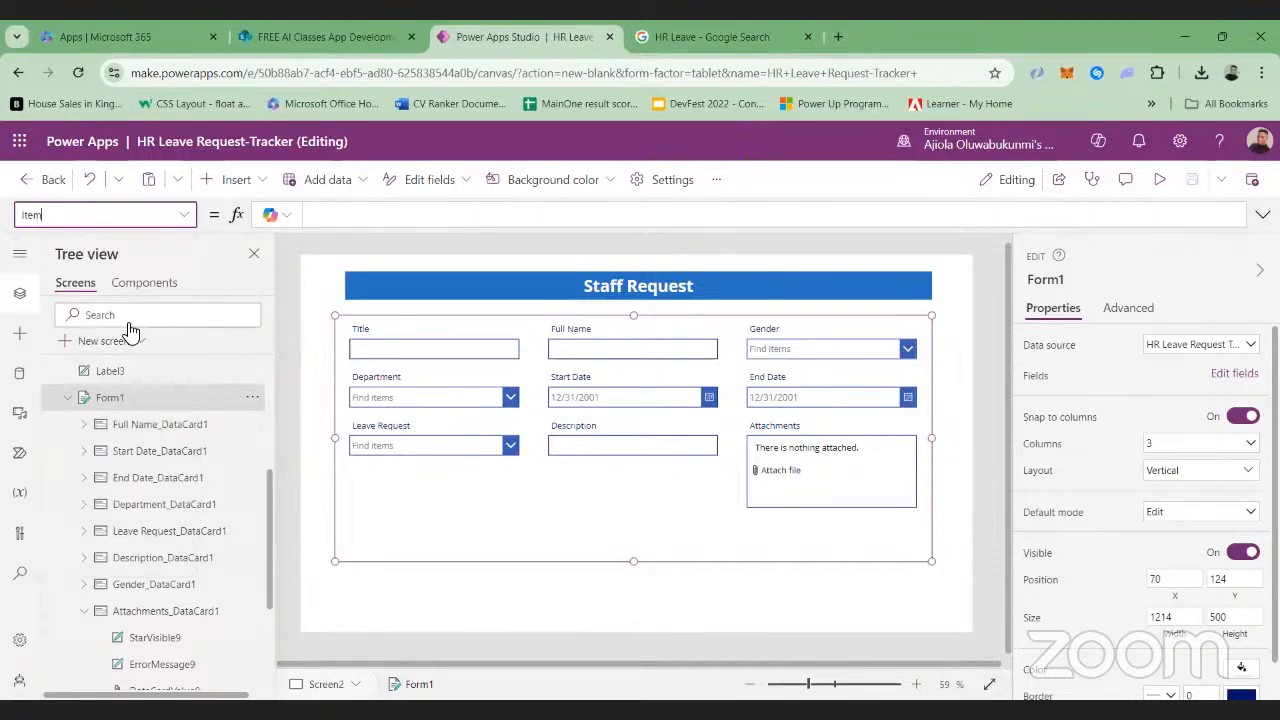
left_click(382, 219)
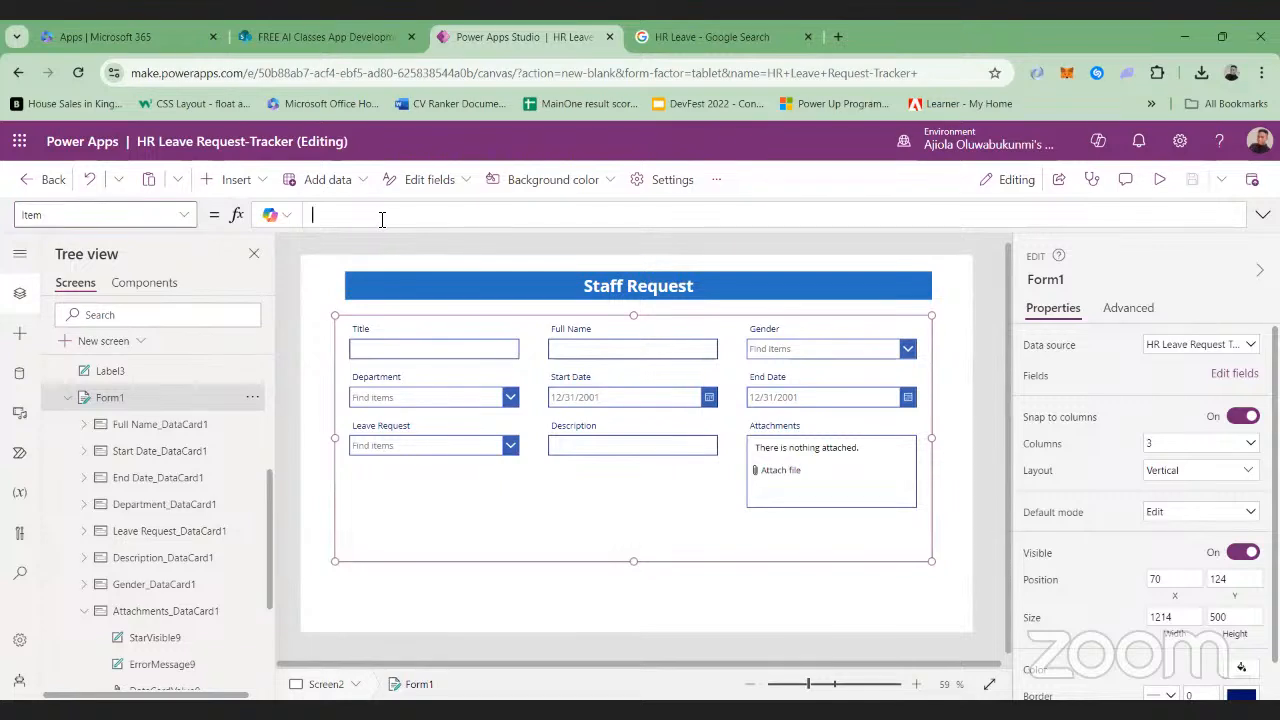
type("Defaults(")
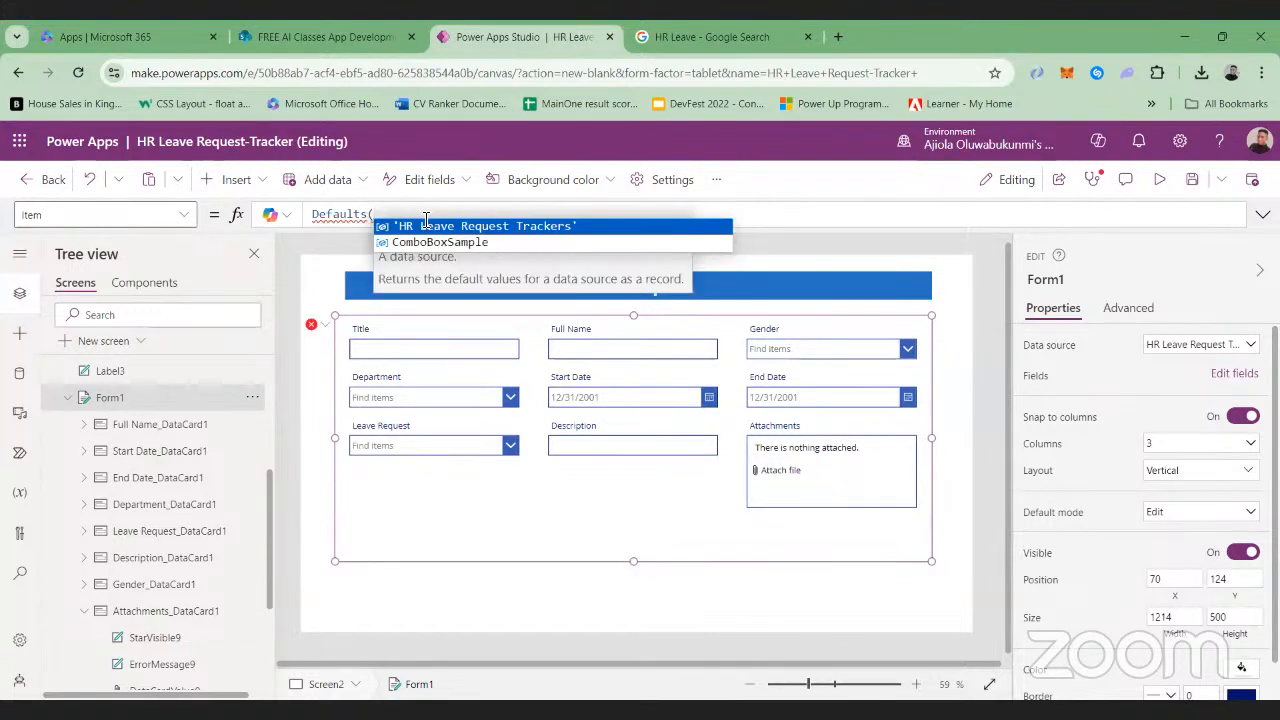
left_click(478, 230)
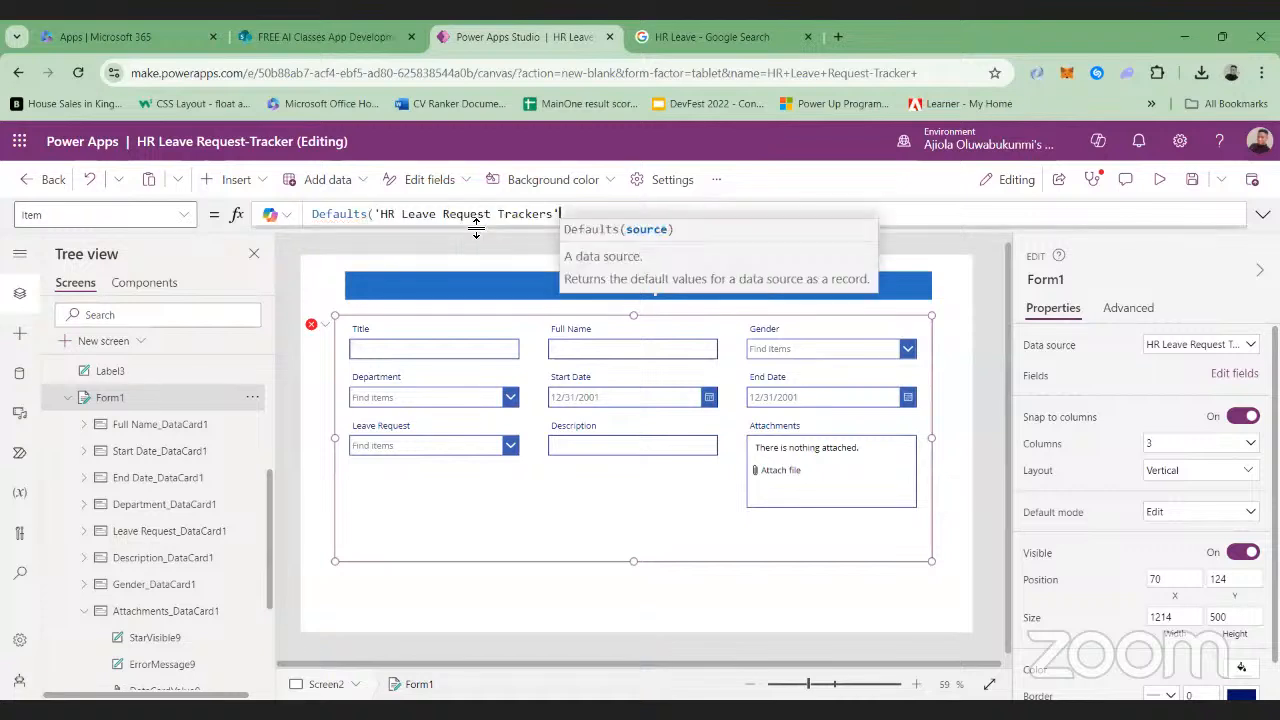
type(")")
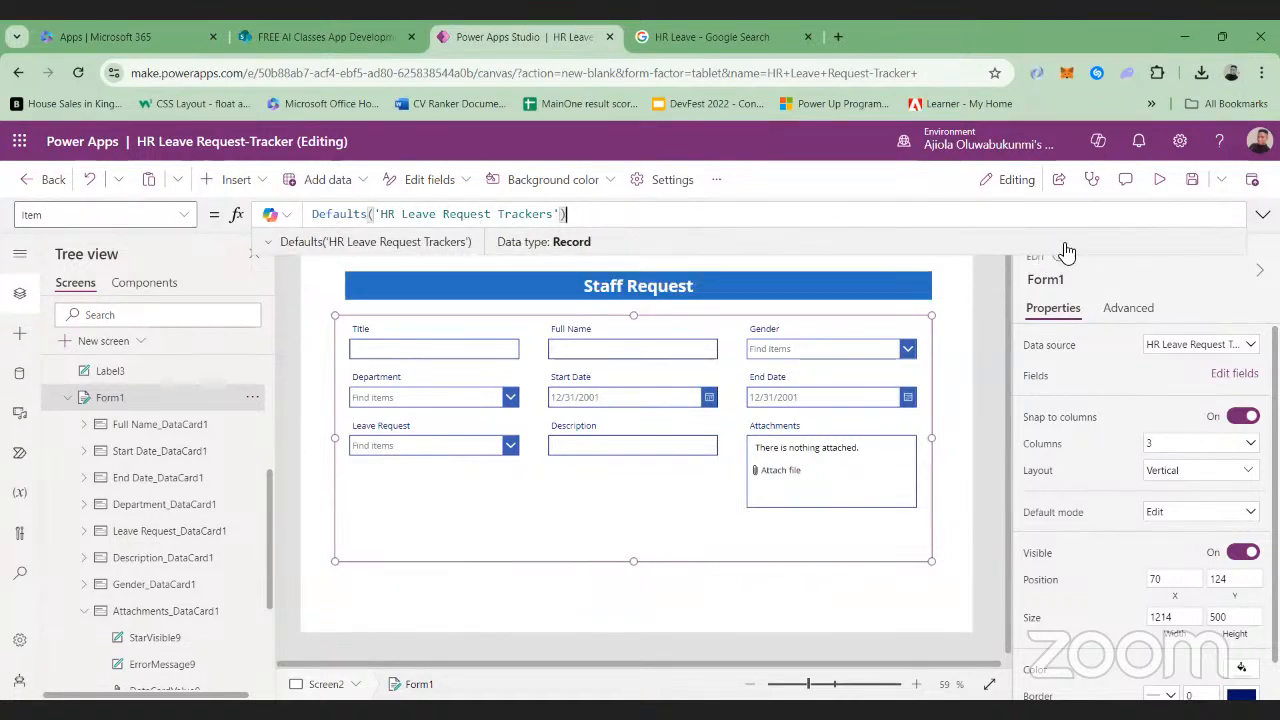
key("F5")
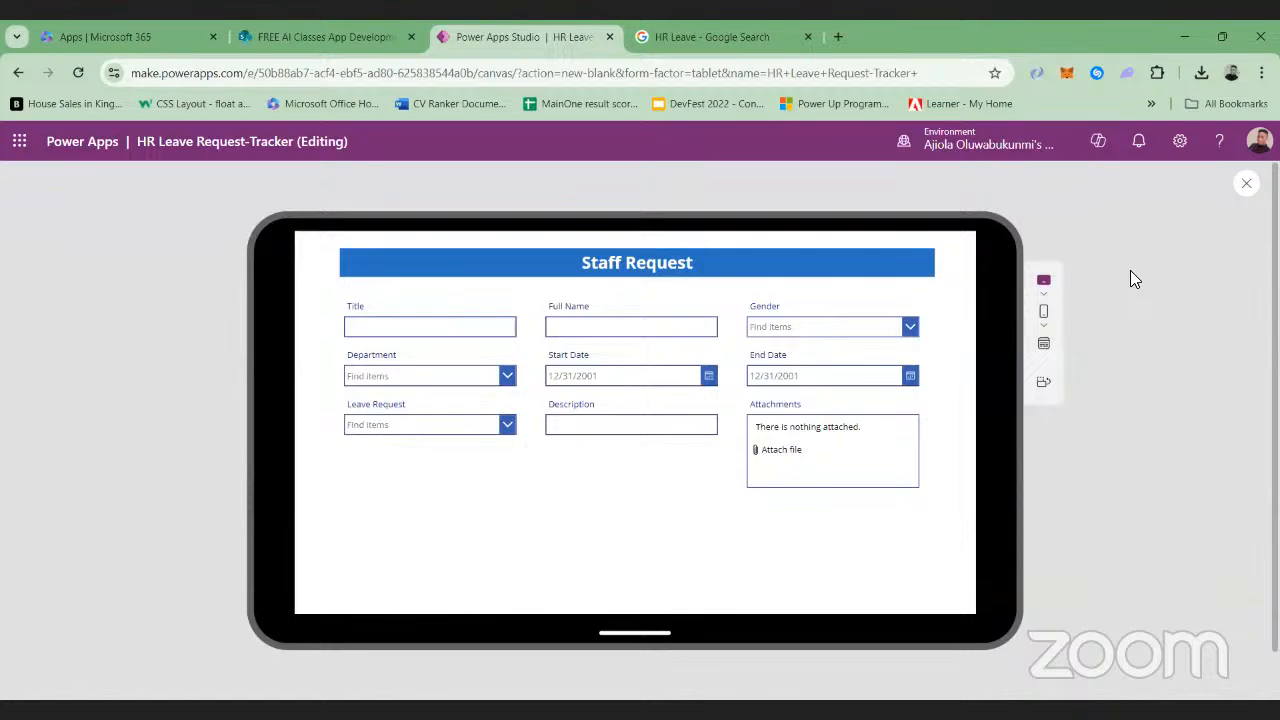
key("Escape")
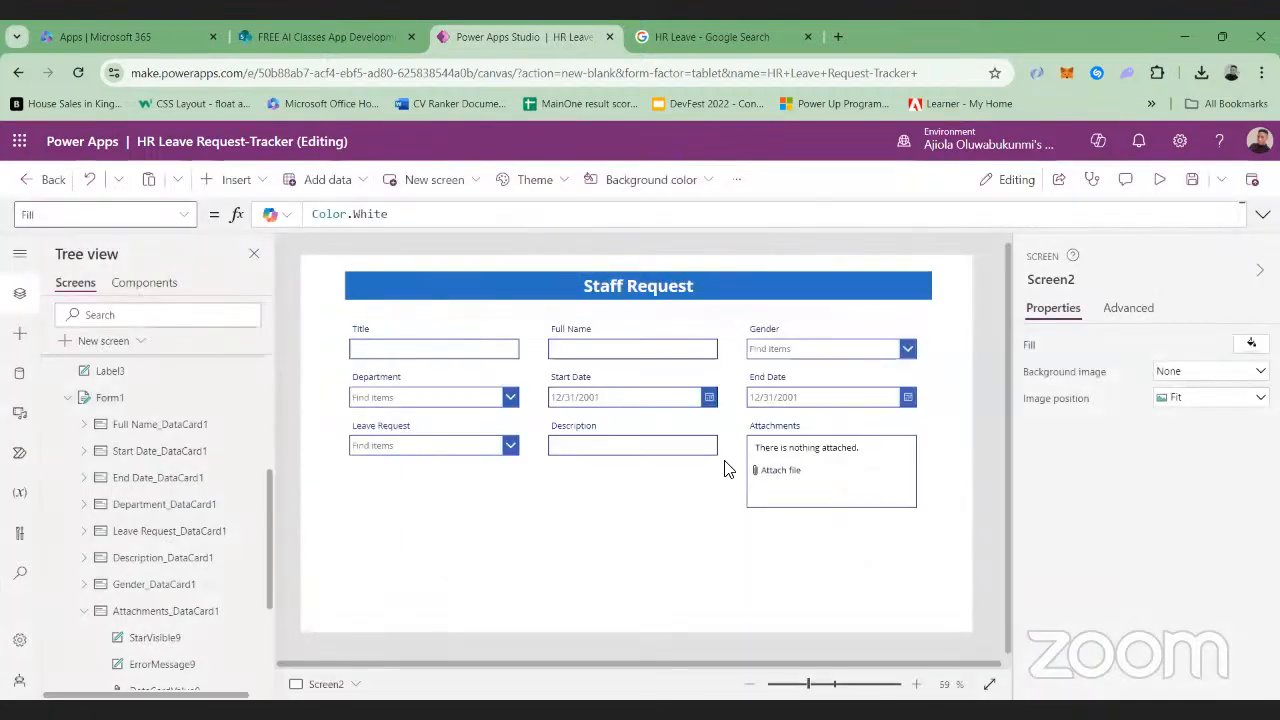
Try to delete DisplayName from the text formula of the form's Title label
left_click(360, 333)
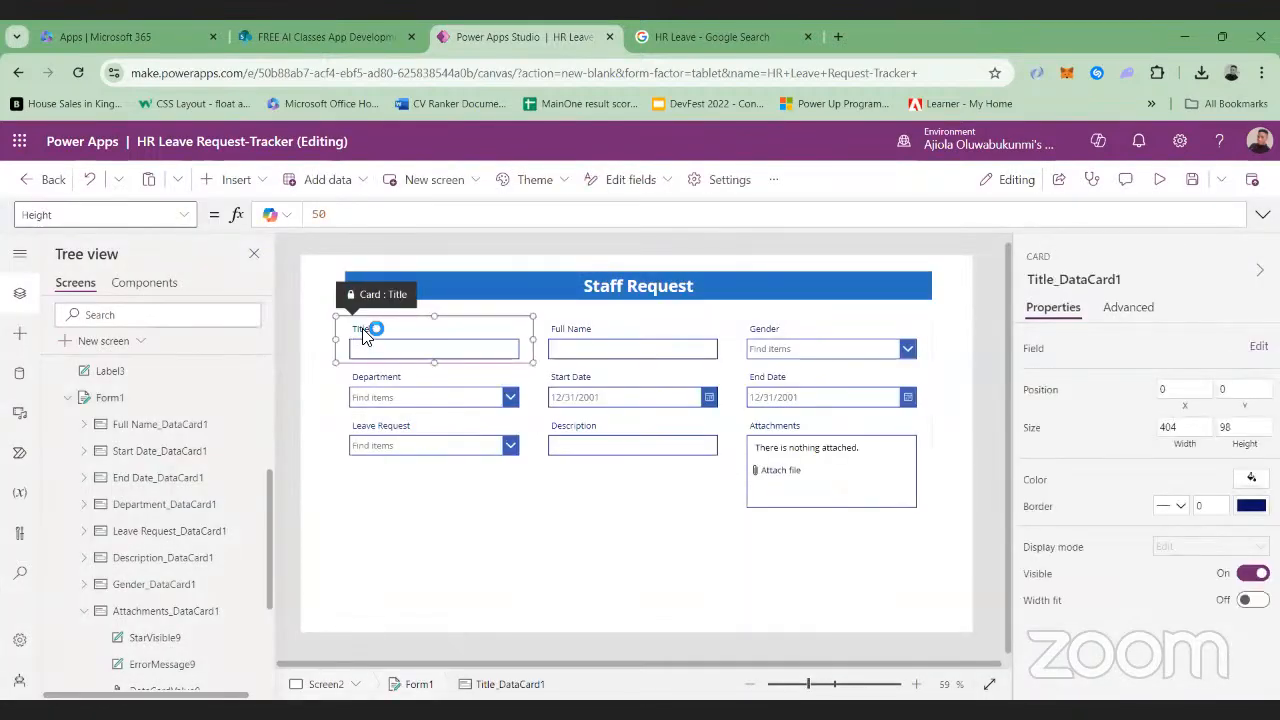
left_click(367, 329)
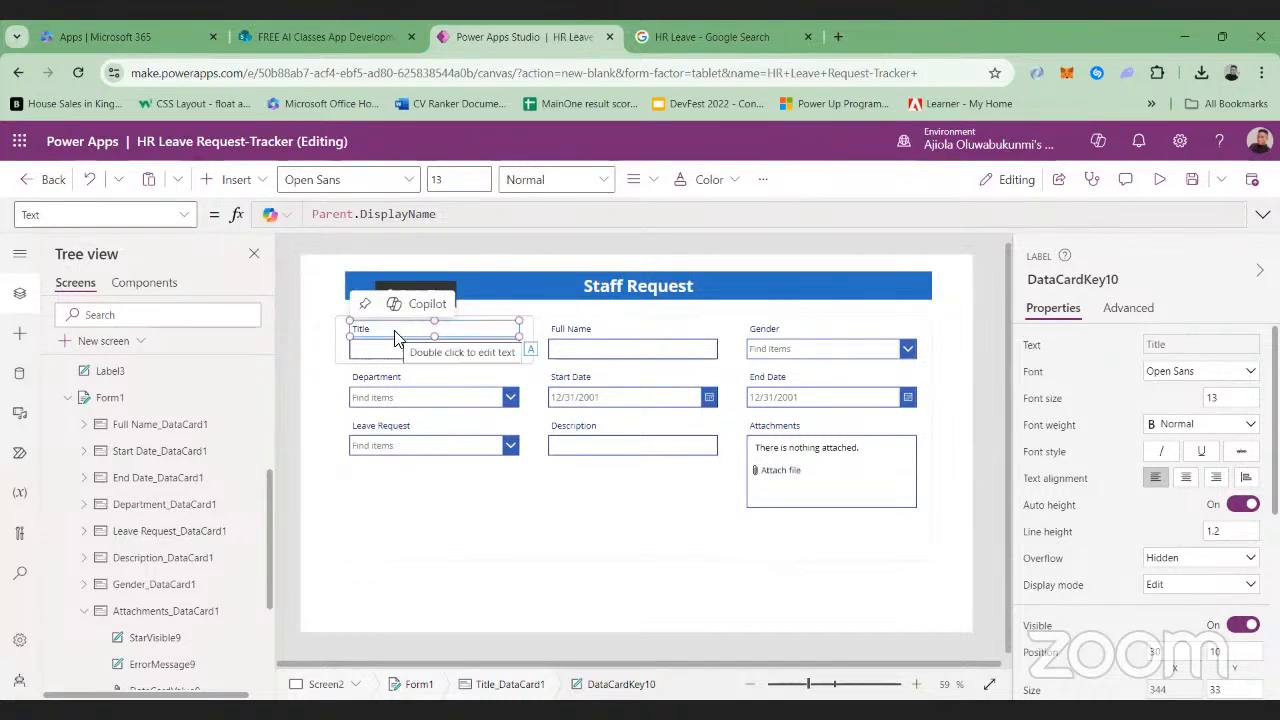
left_click(472, 214)
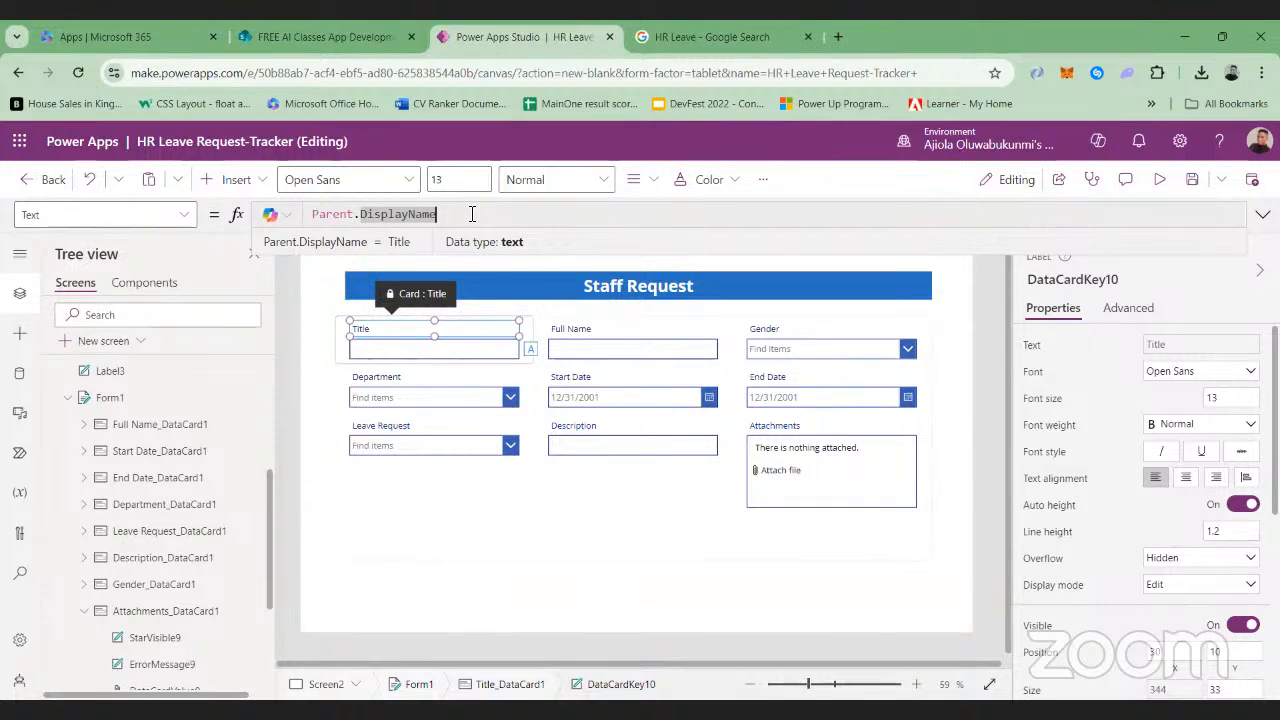
key("BackSpace")
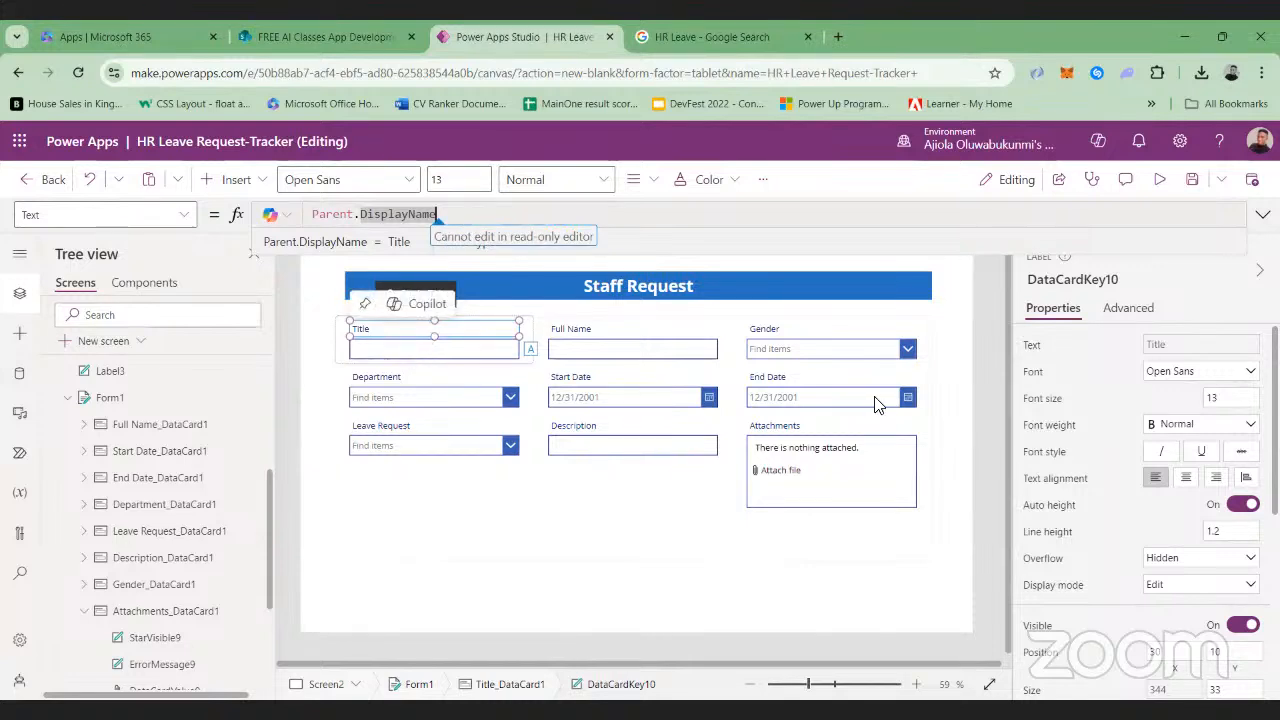
Unlock the Title, Full Name and Gender cards of the form so their properties can be changed
left_click(587, 346)
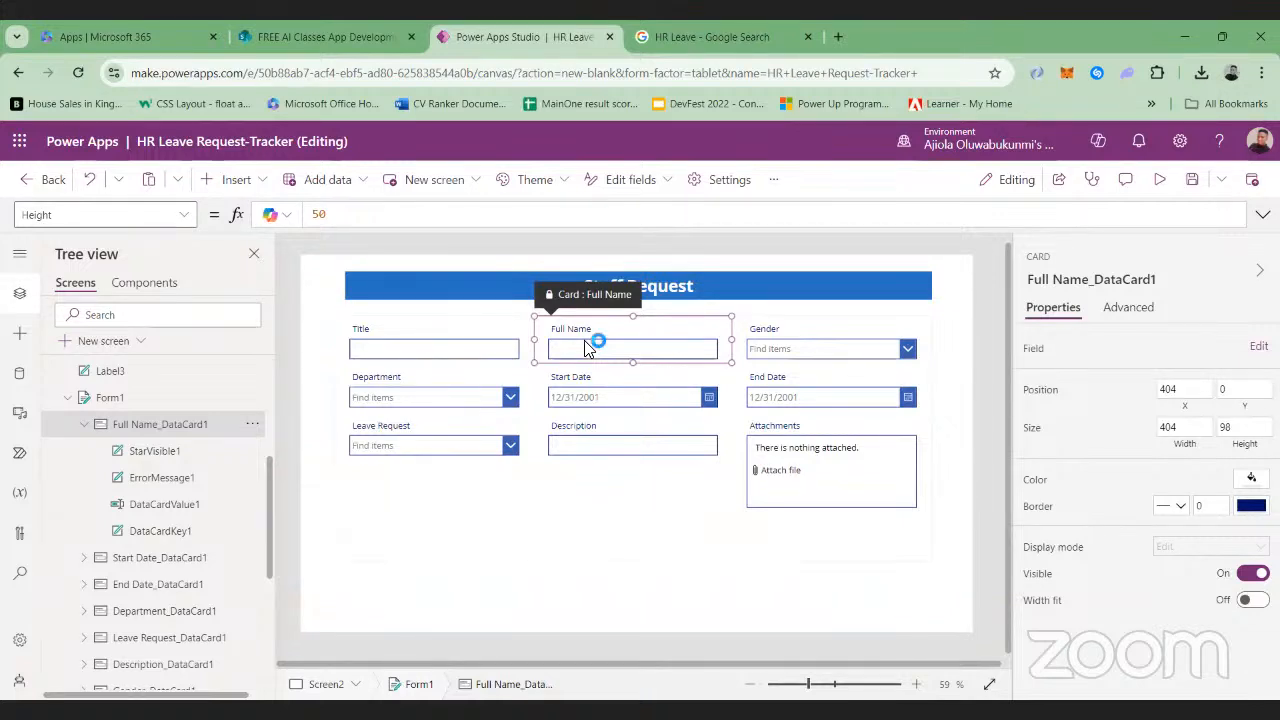
left_click(490, 331)
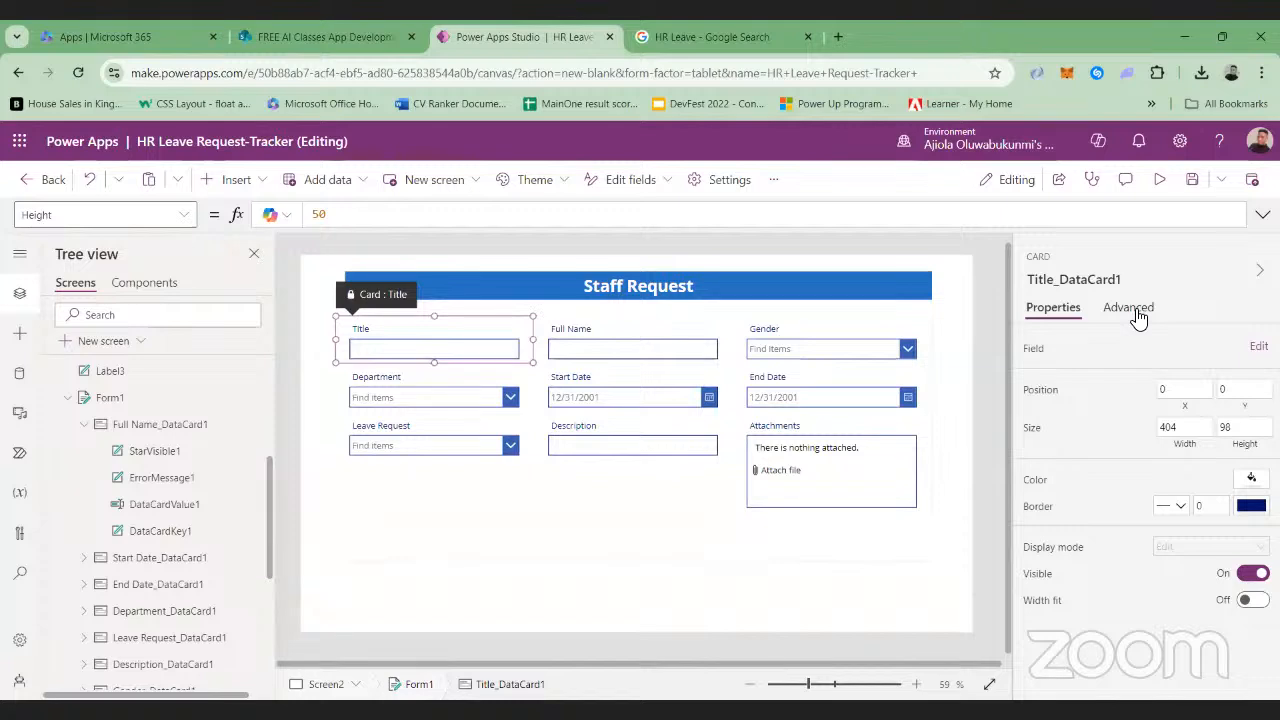
left_click(1136, 312)
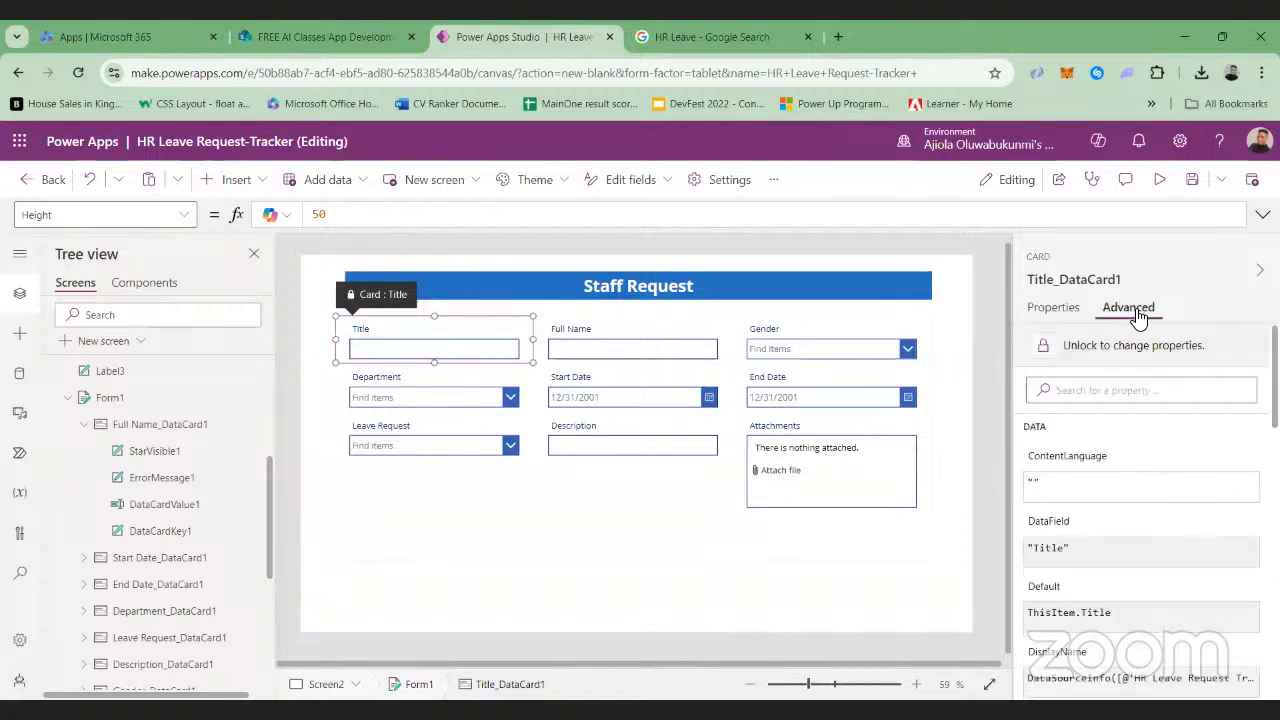
left_click(1094, 345)
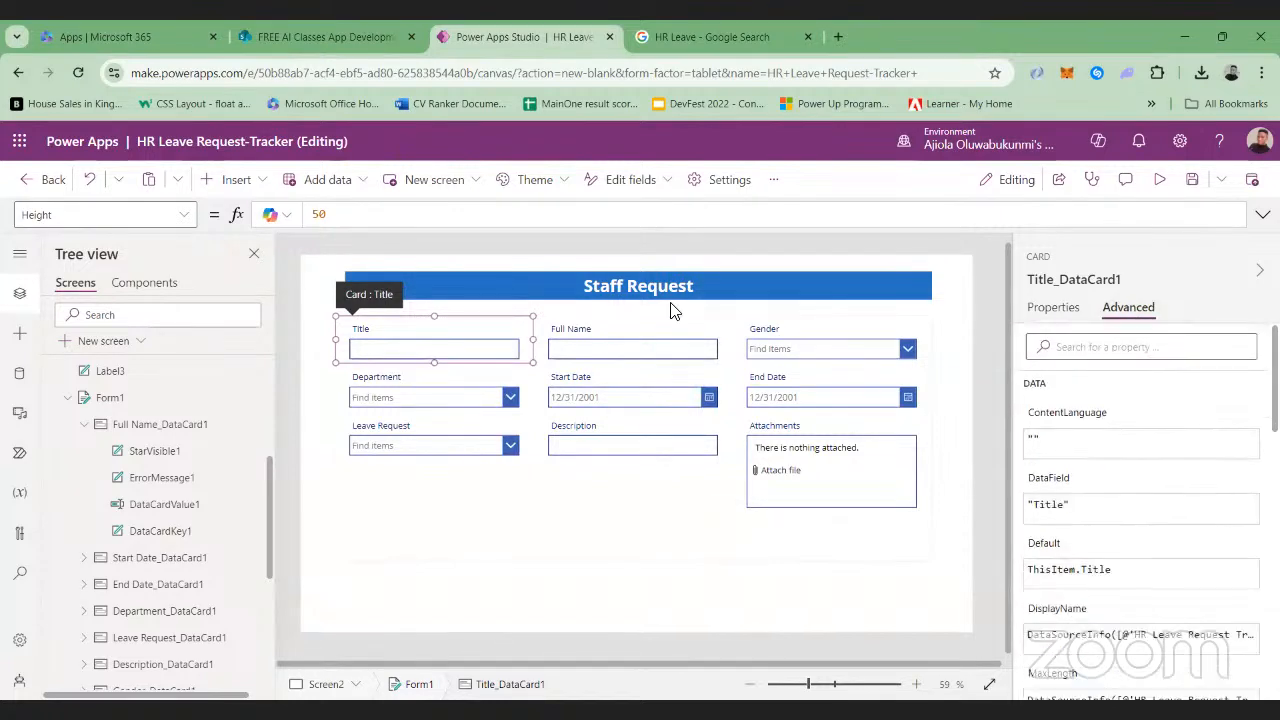
left_click(628, 332)
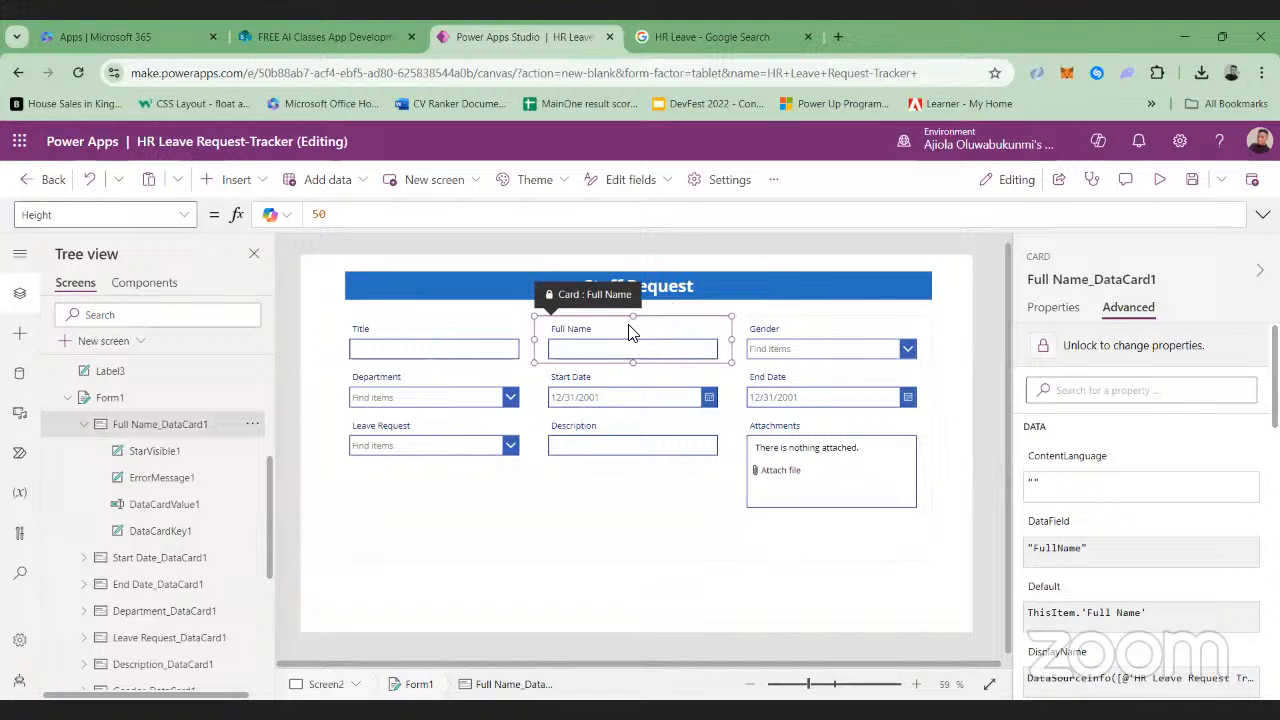
left_click(1122, 347)
left_click(820, 338)
left_click(1145, 345)
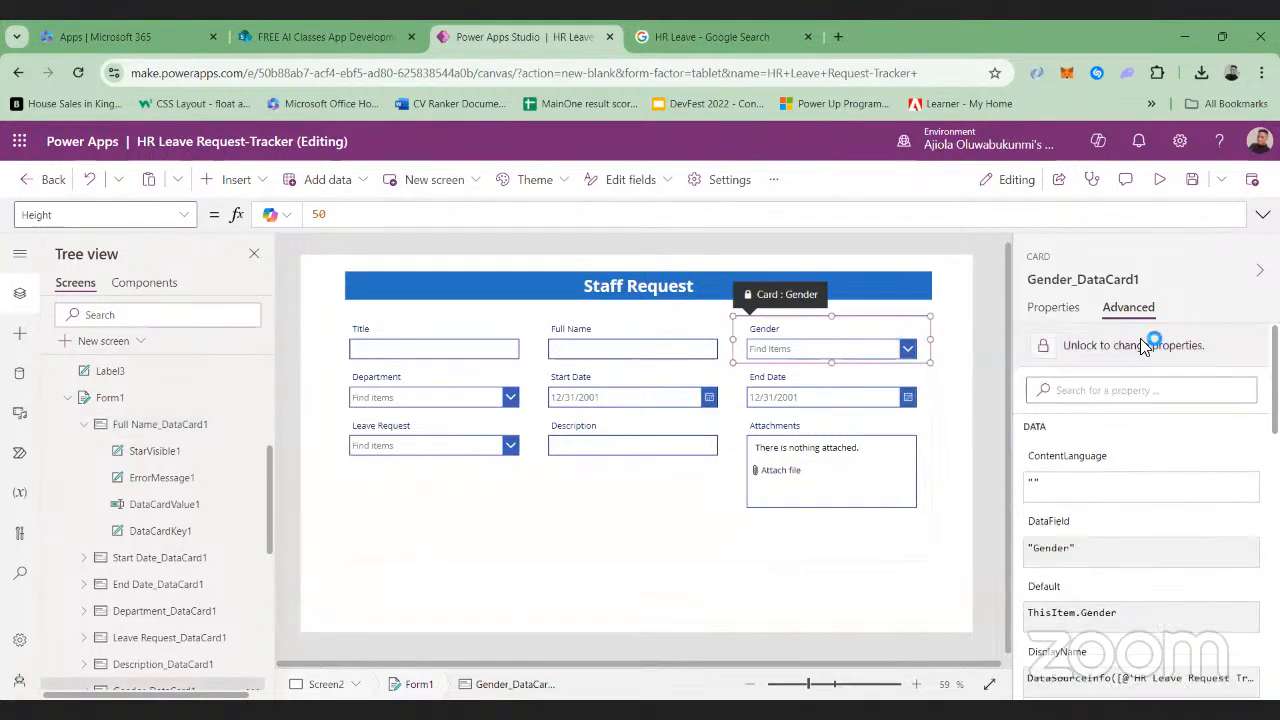
Unlock the properties of the form's Department and Start Date cards and select the End Date card
left_click(458, 394)
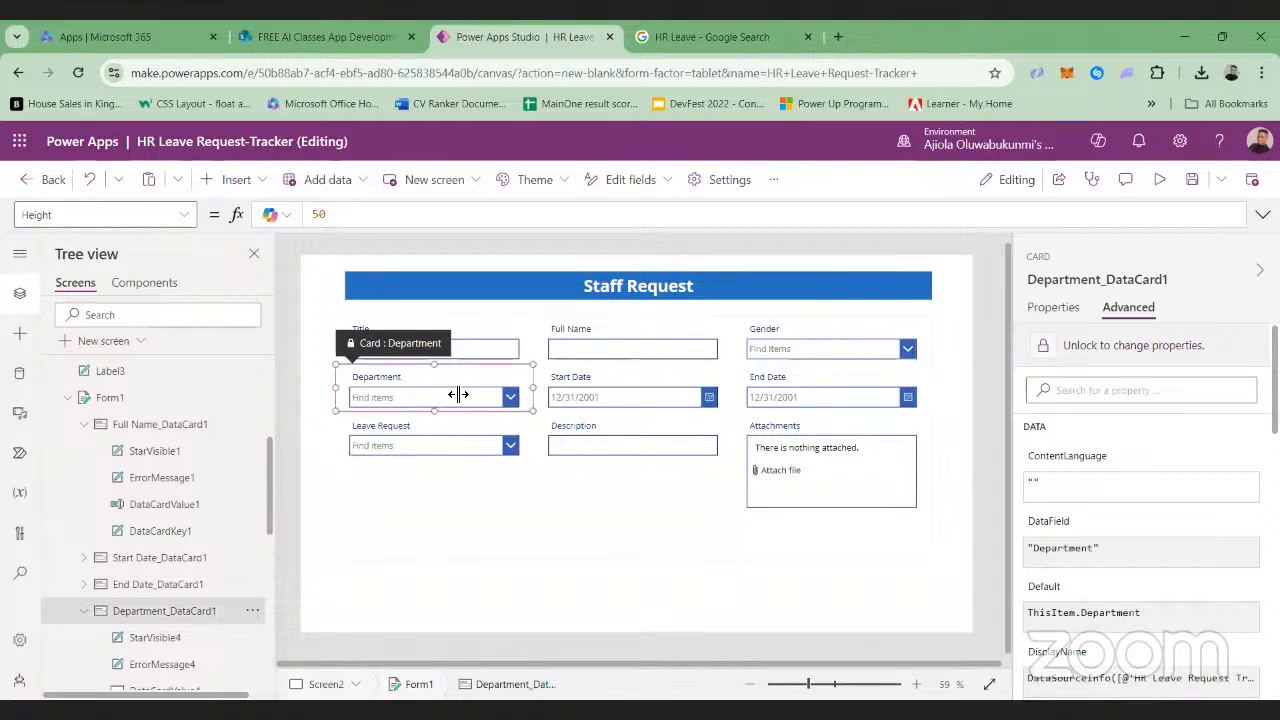
left_click(1098, 347)
left_click(720, 387)
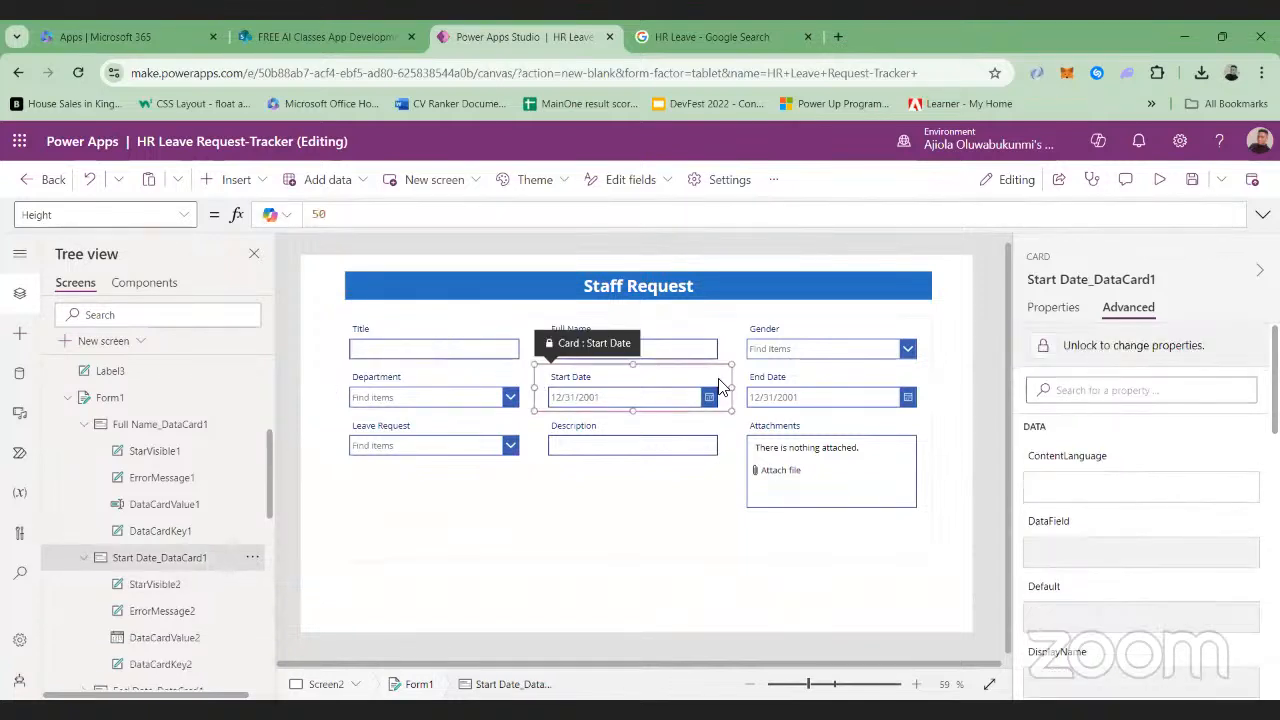
left_click(1128, 347)
left_click(828, 395)
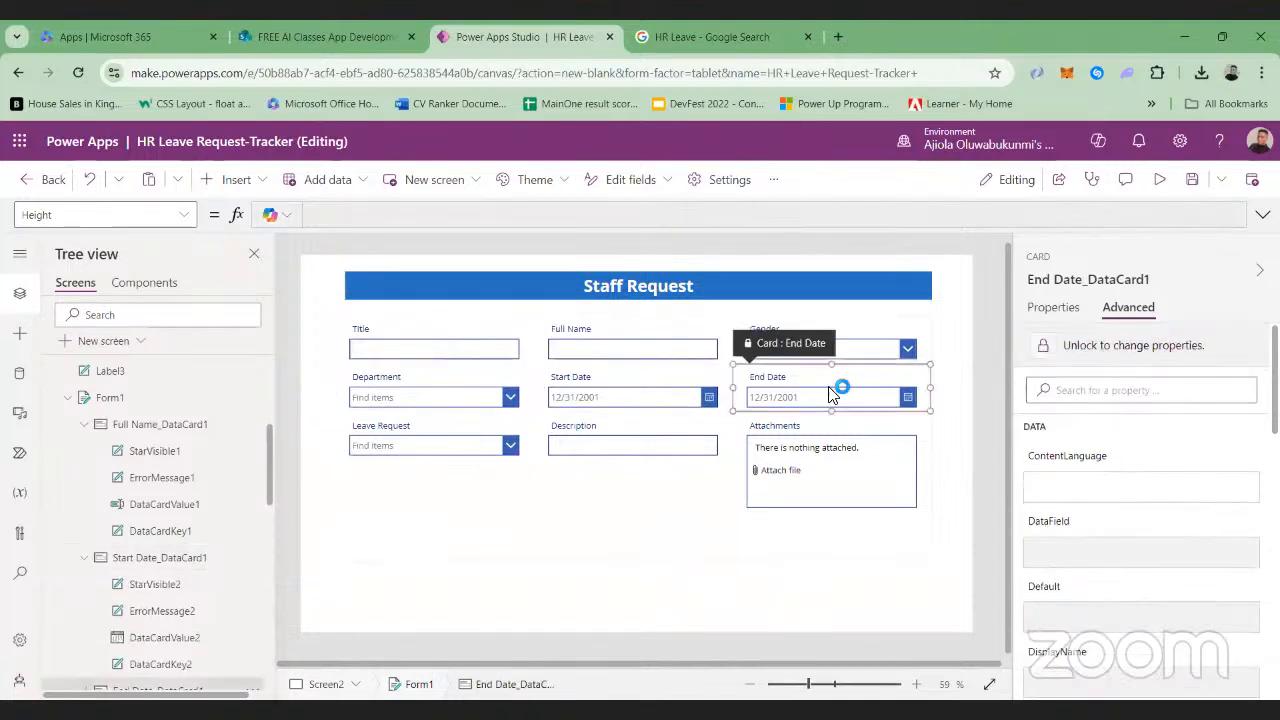
Unlock the Leave Request and Description cards of the form for property changes
left_click(414, 448)
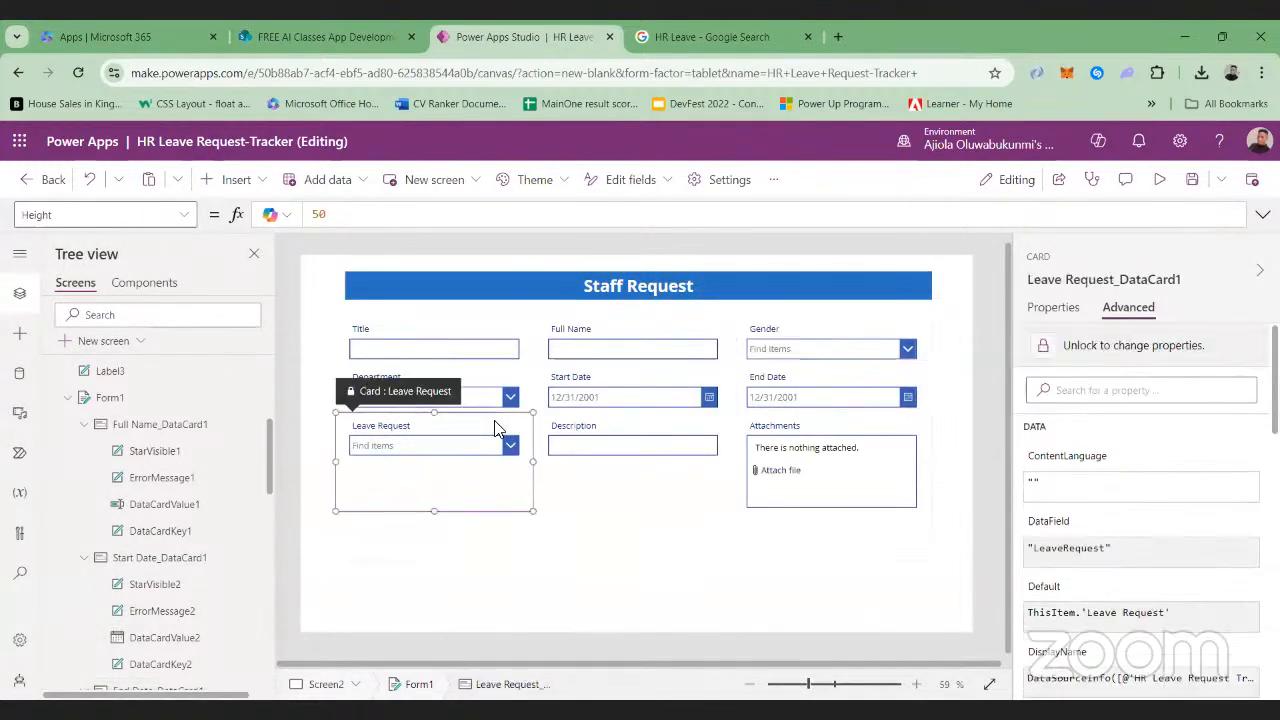
left_click(1107, 345)
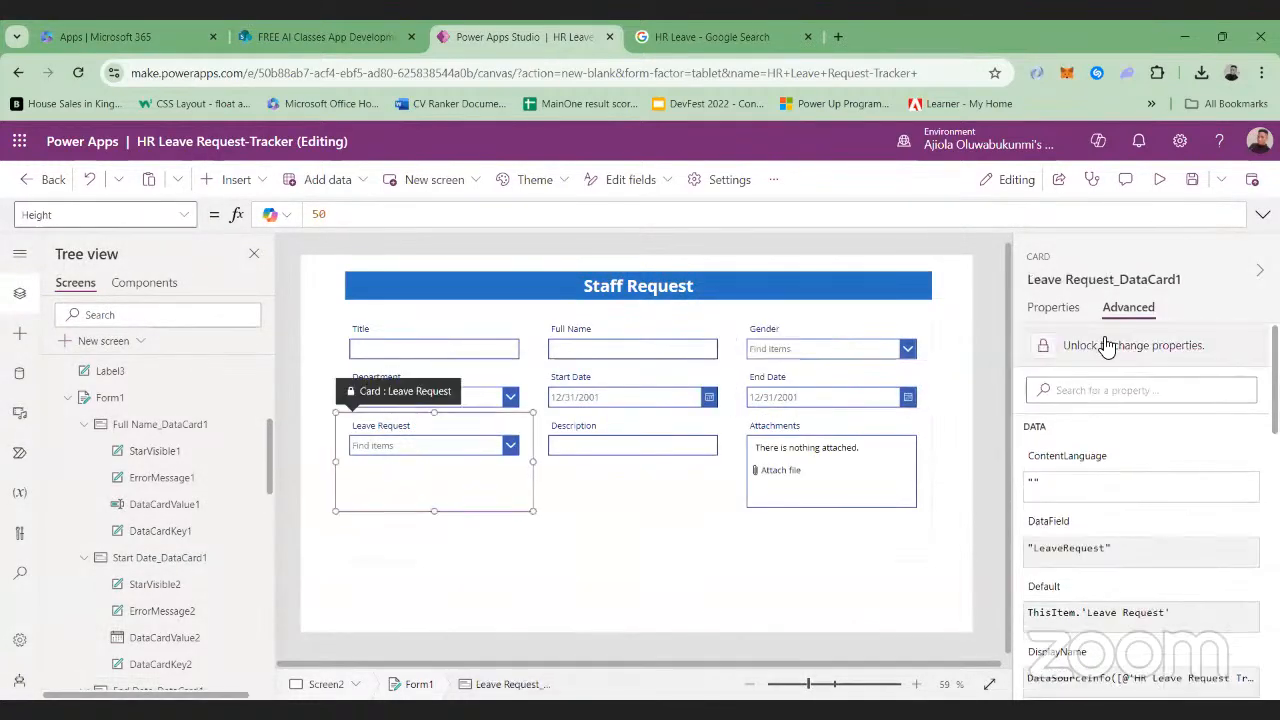
left_click(640, 445)
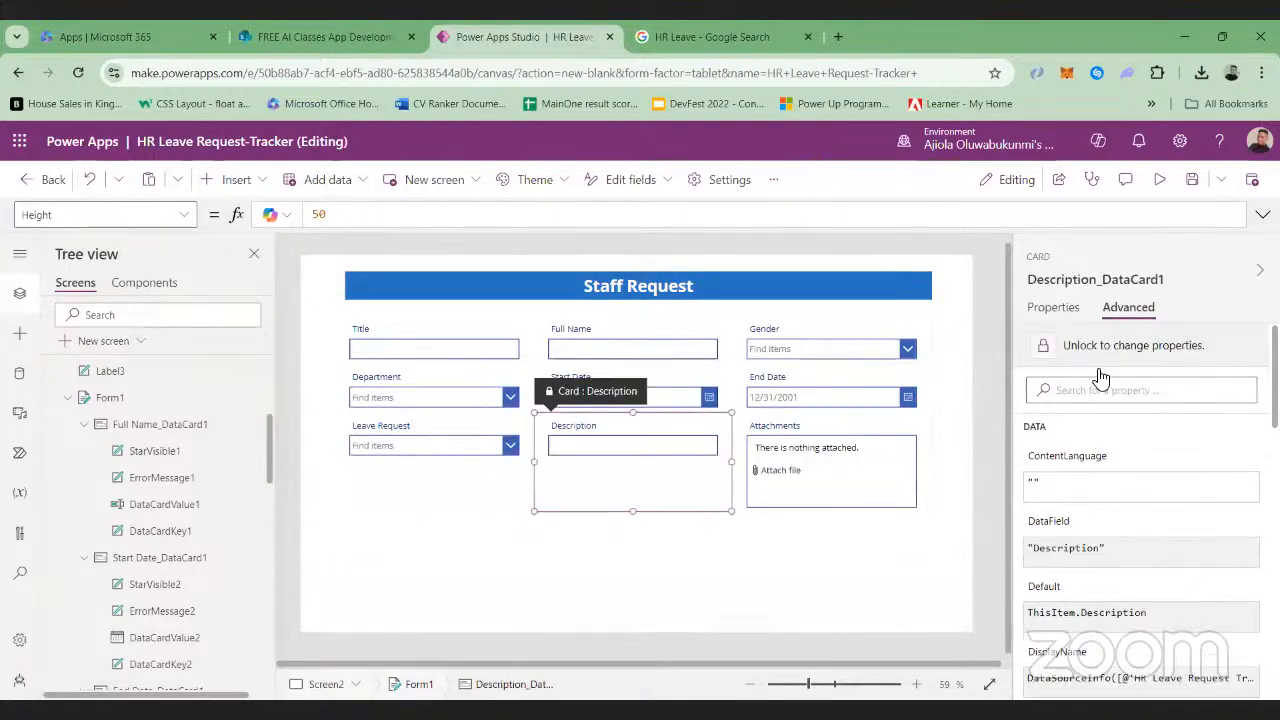
left_click(1107, 350)
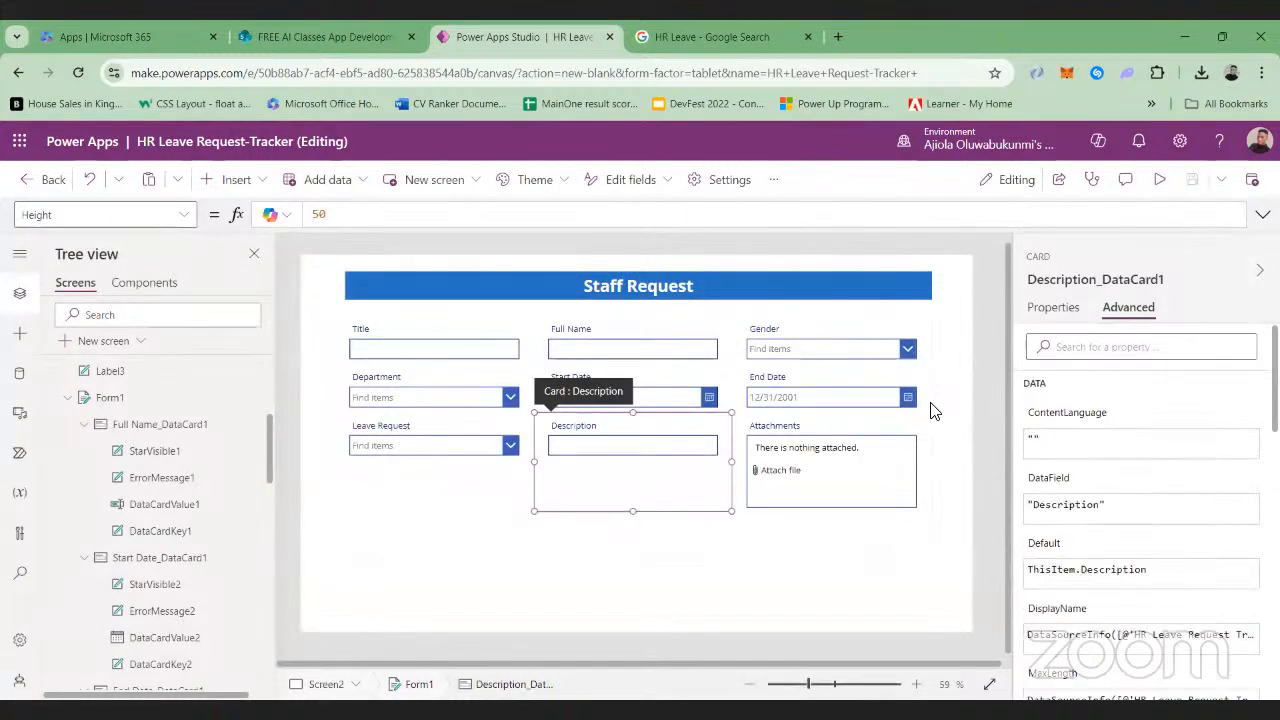
Unlock the Attachments card of the form so its properties can be changed
left_click(931, 410)
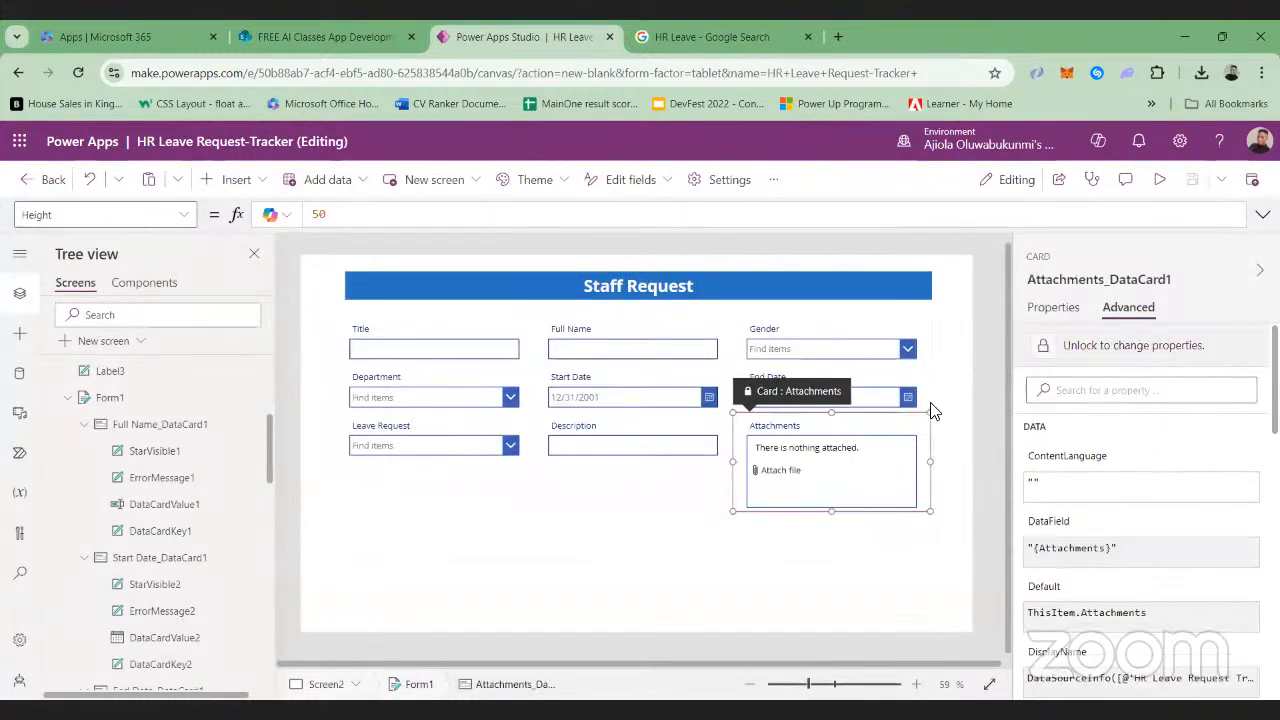
left_click(1128, 345)
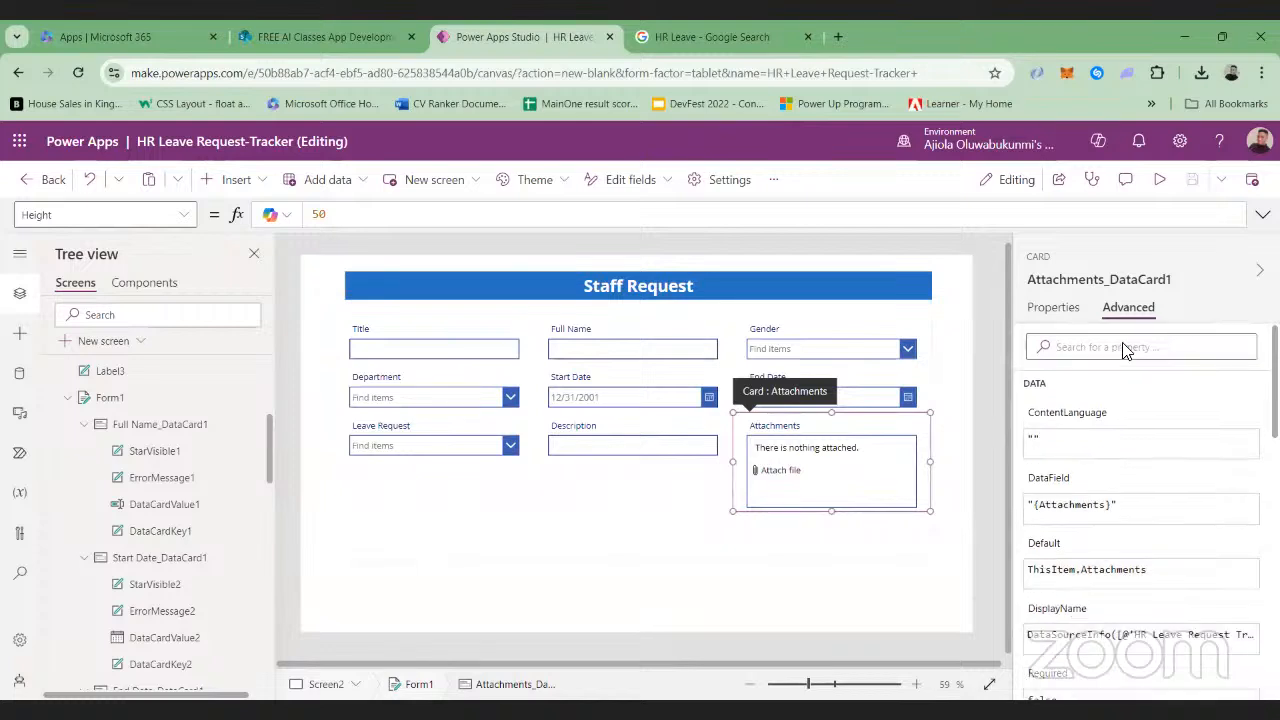
Replace the text formula of the Title card's label with "Staff ID" and set its font weight to Bold
left_click(362, 338)
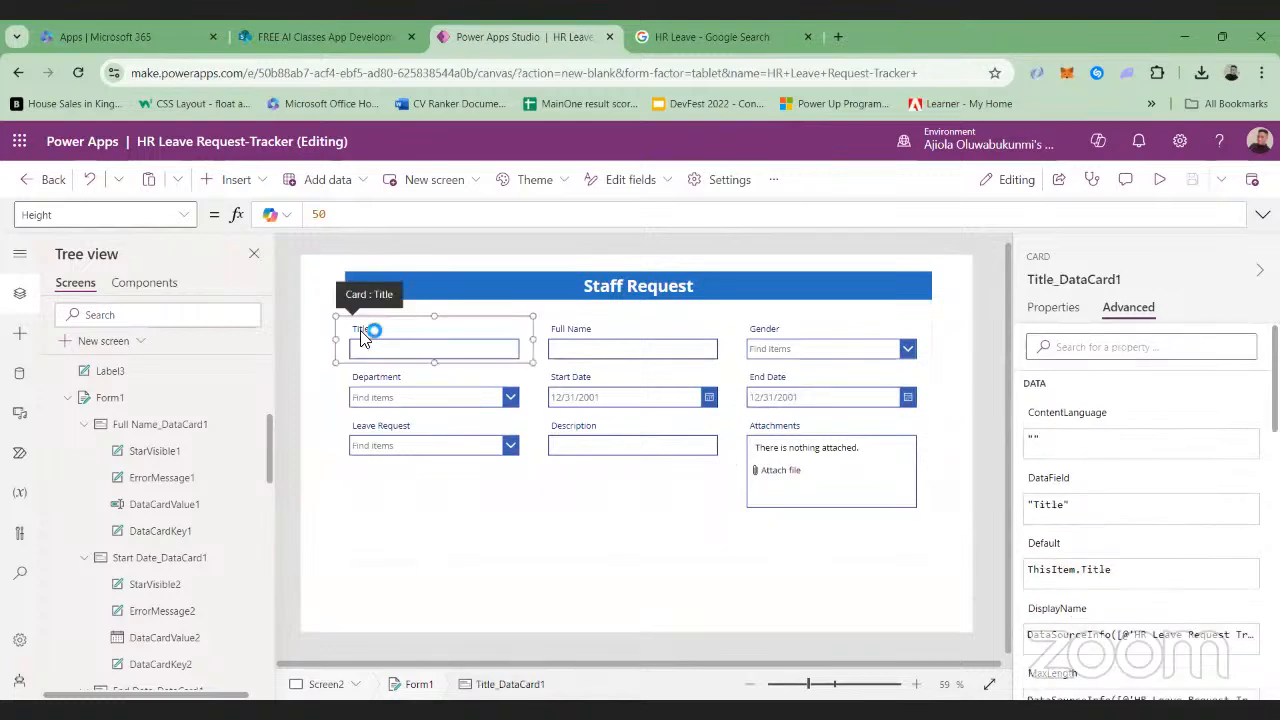
left_click(364, 331)
left_click(453, 213)
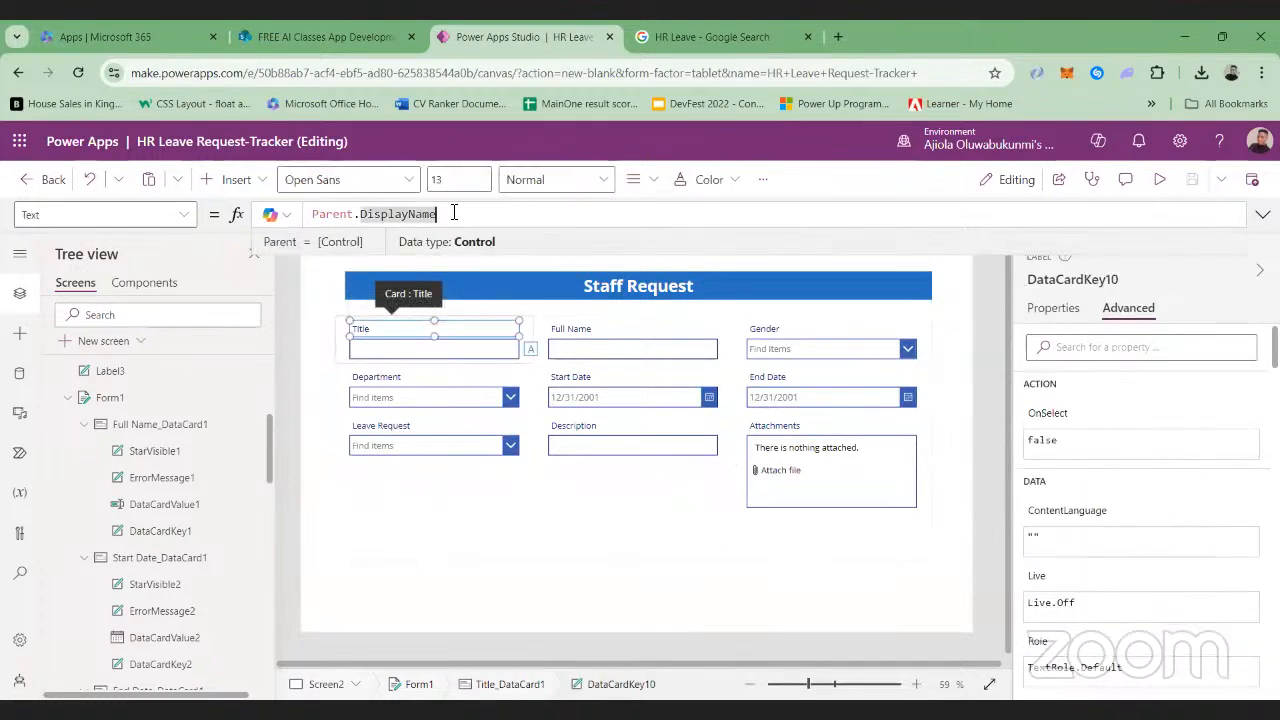
key("BackSpace")
key("BackSpace")
key("BackSpace")
key("BackSpace")
key("BackSpace")
key("BackSpace")
key("BackSpace")
key("BackSpace")
key("BackSpace")
key("BackSpace")
key("BackSpace")
key("BackSpace")
key("BackSpace")
key("BackSpace")
key("BackSpace")
key("BackSpace")
key("BackSpace")
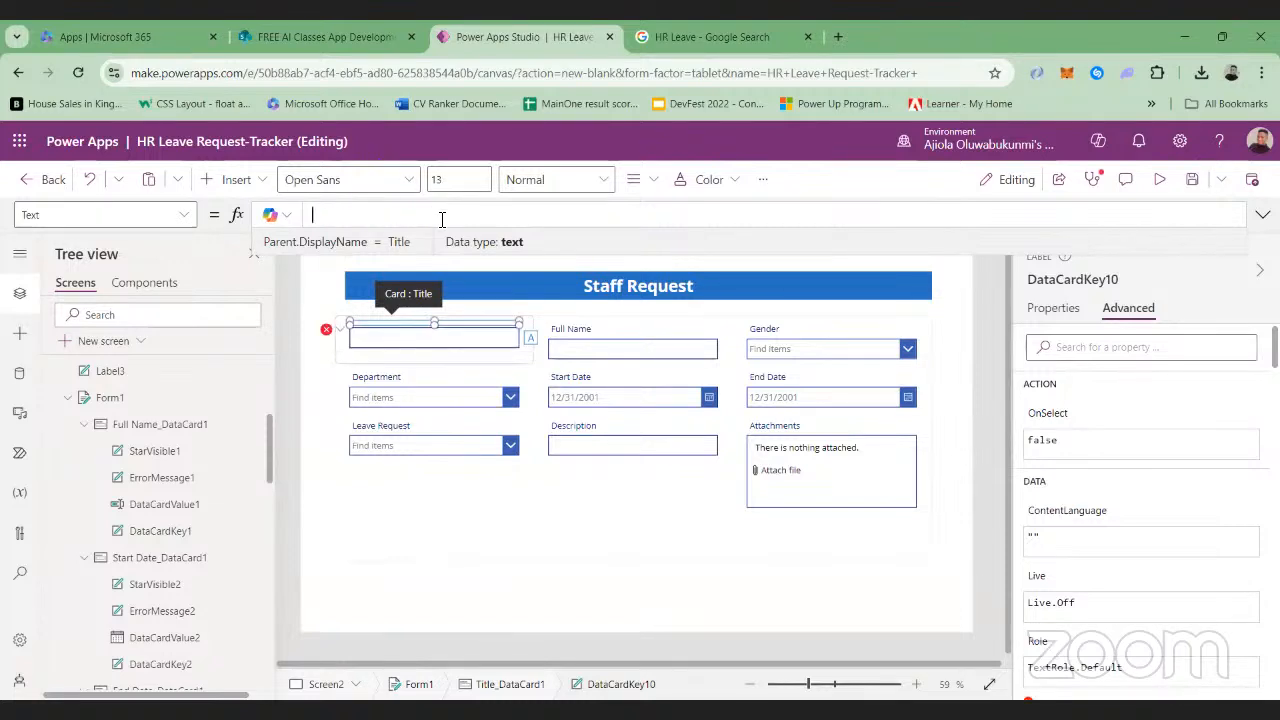
type("\"Staff ID")
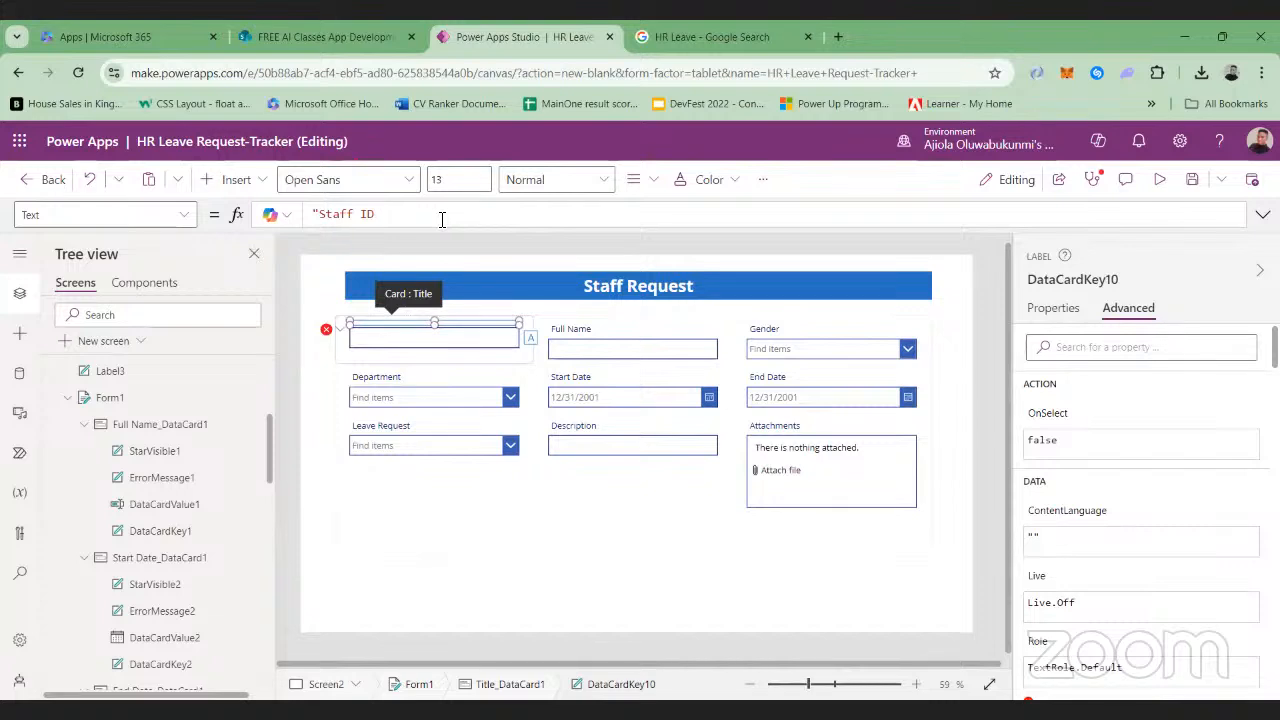
type("\"")
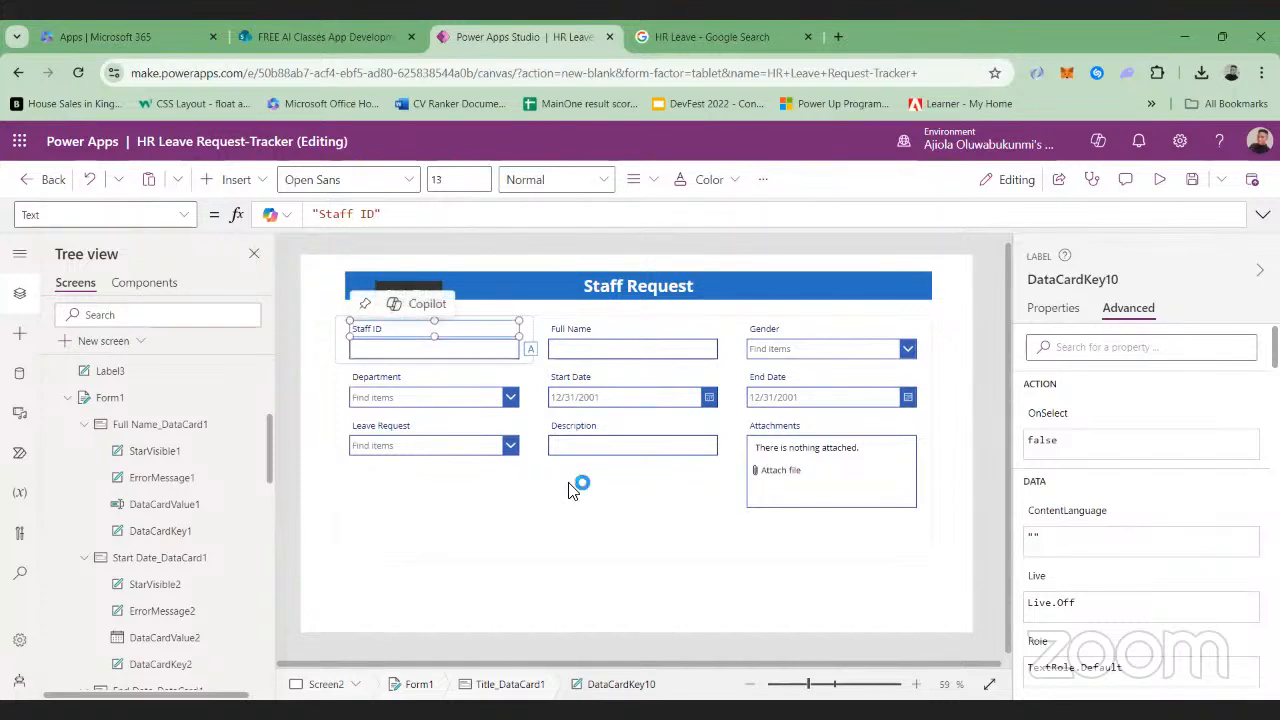
left_click(604, 179)
left_click(562, 208)
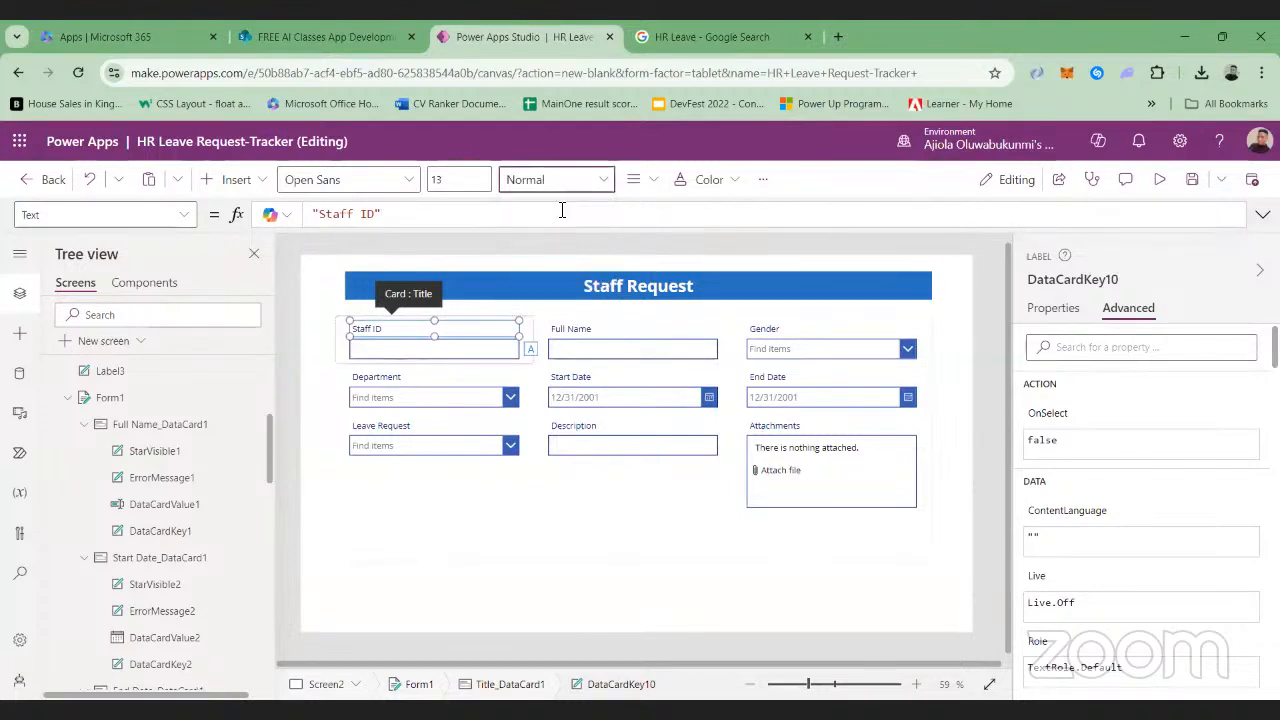
Set the form's Full Name label to font size 13 and font weight Bold
left_click(569, 333)
left_click(570, 331)
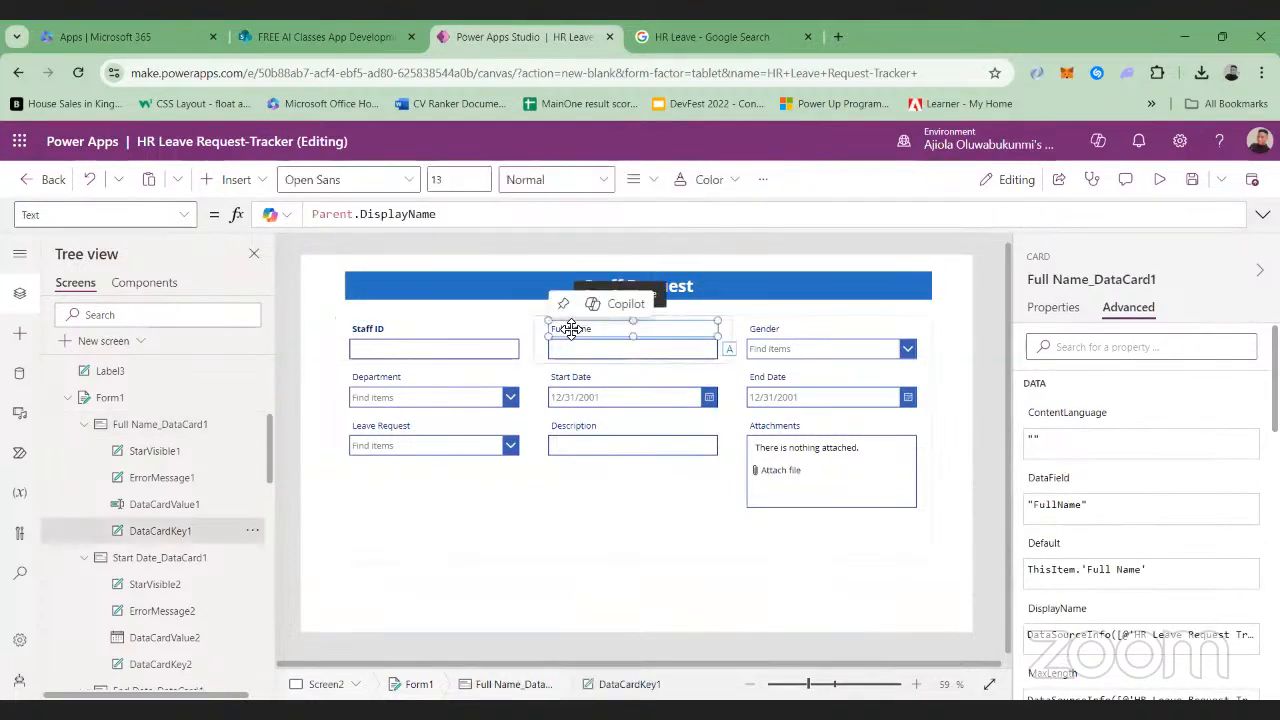
left_click(474, 177)
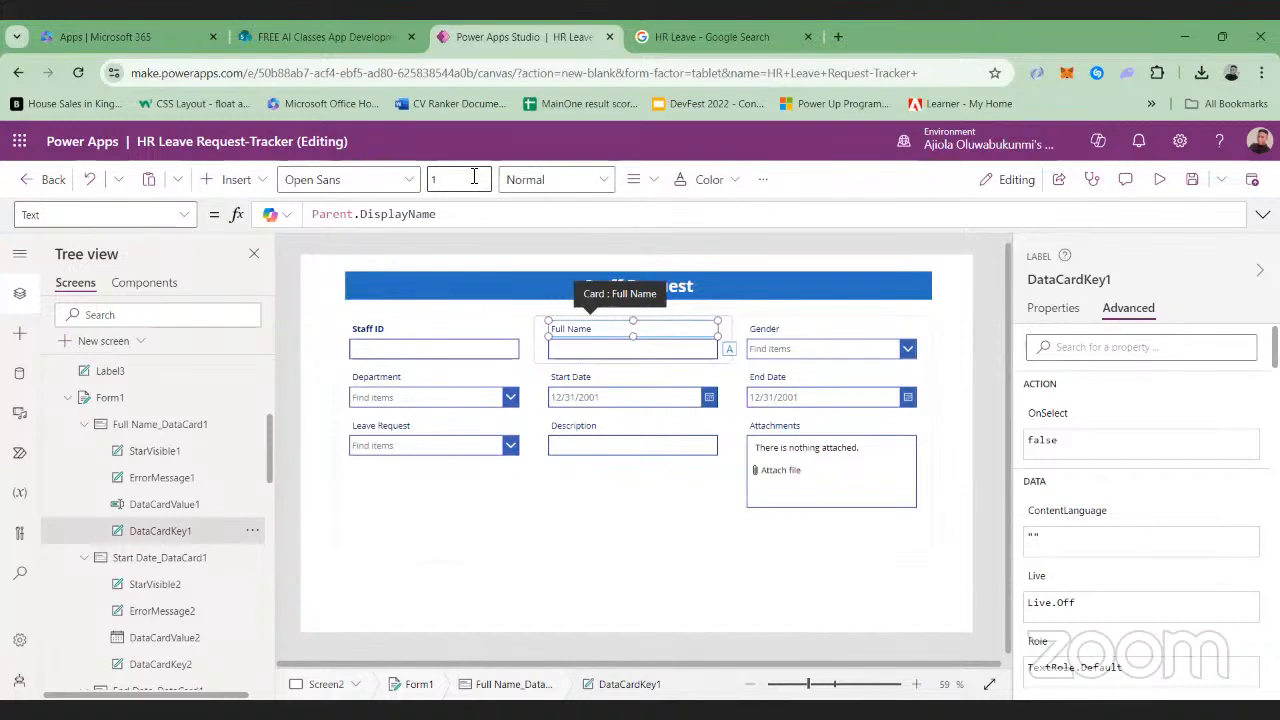
type("5")
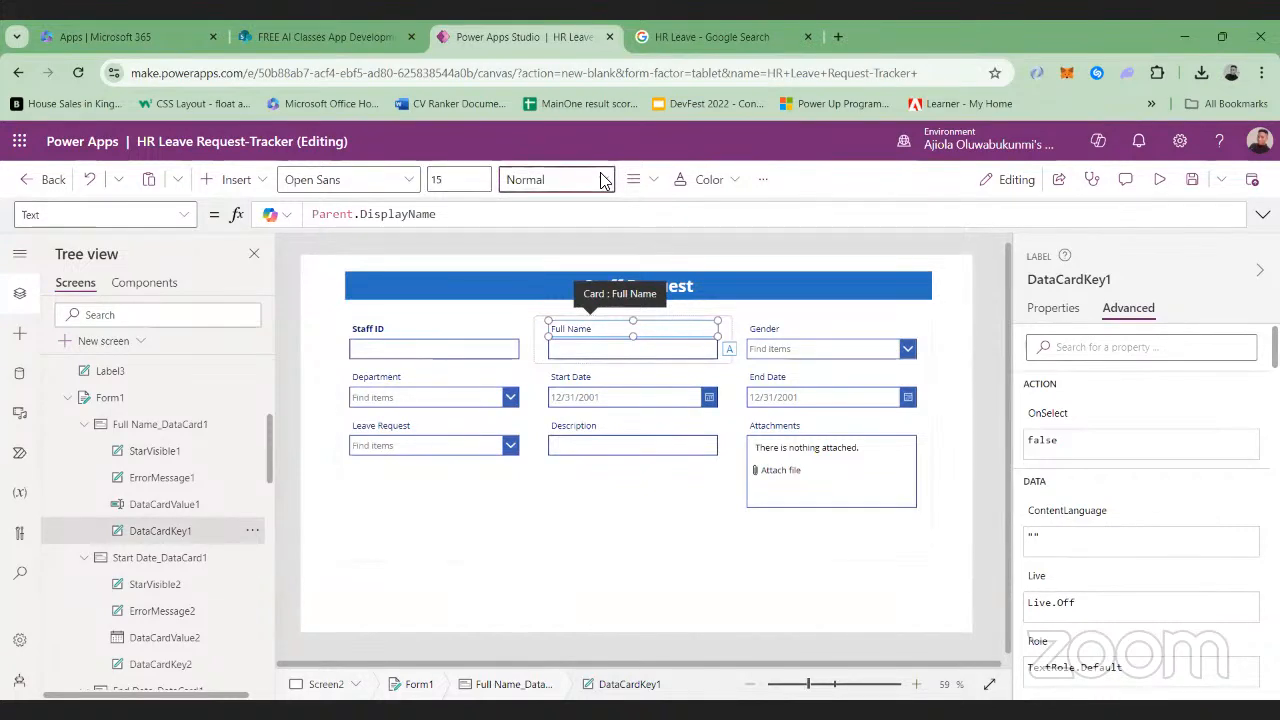
left_click(467, 175)
key("BackSpace")
type("3")
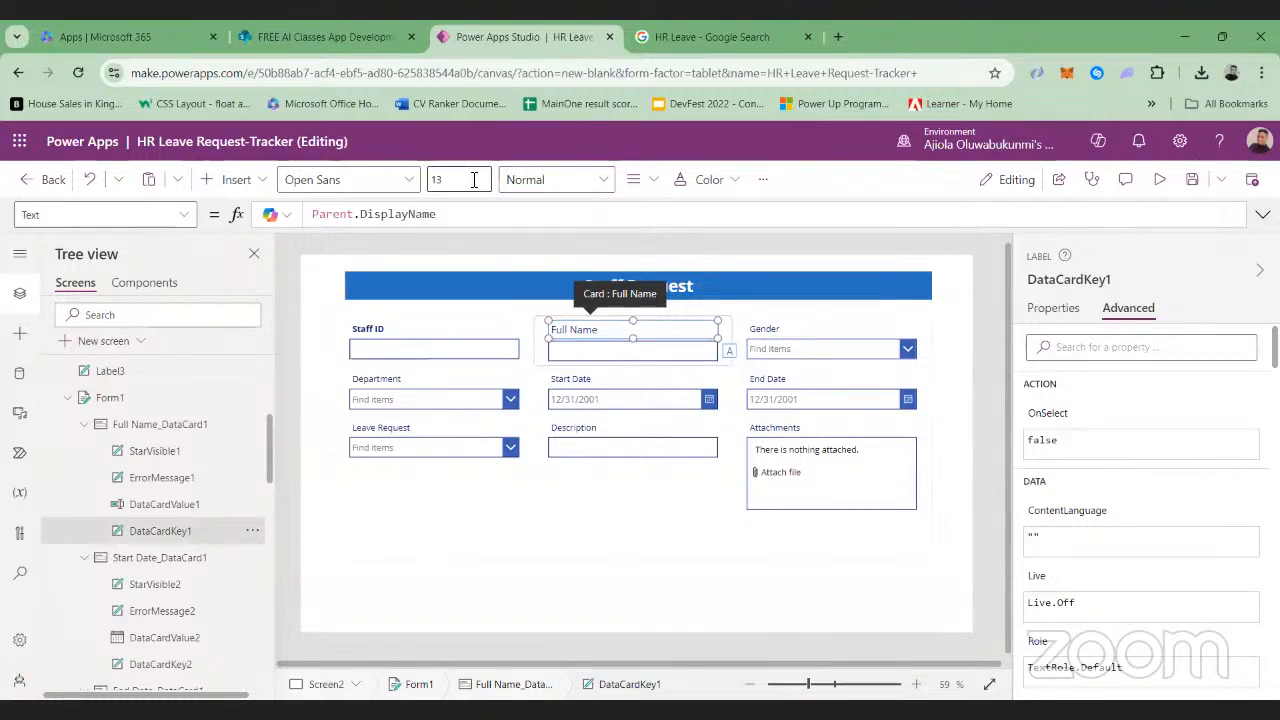
left_click(603, 180)
left_click(532, 209)
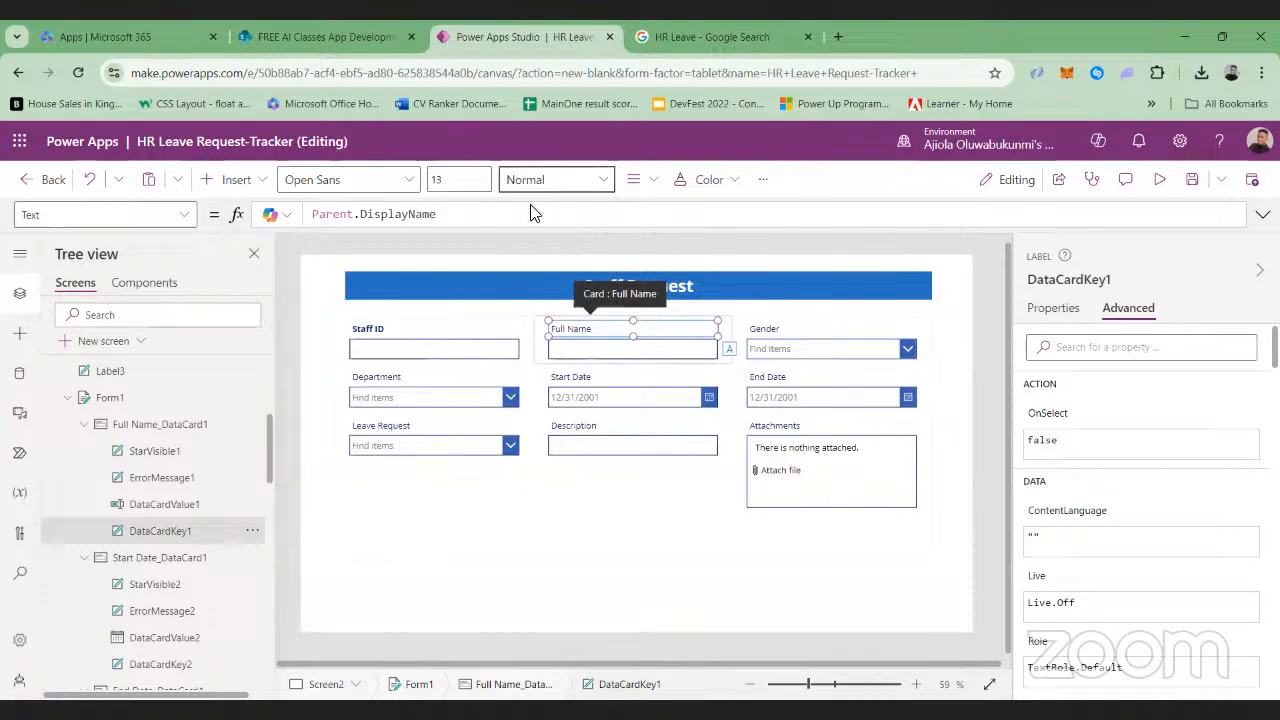
Set the font weight of the form's Gender and Department labels to Bold
left_click(766, 334)
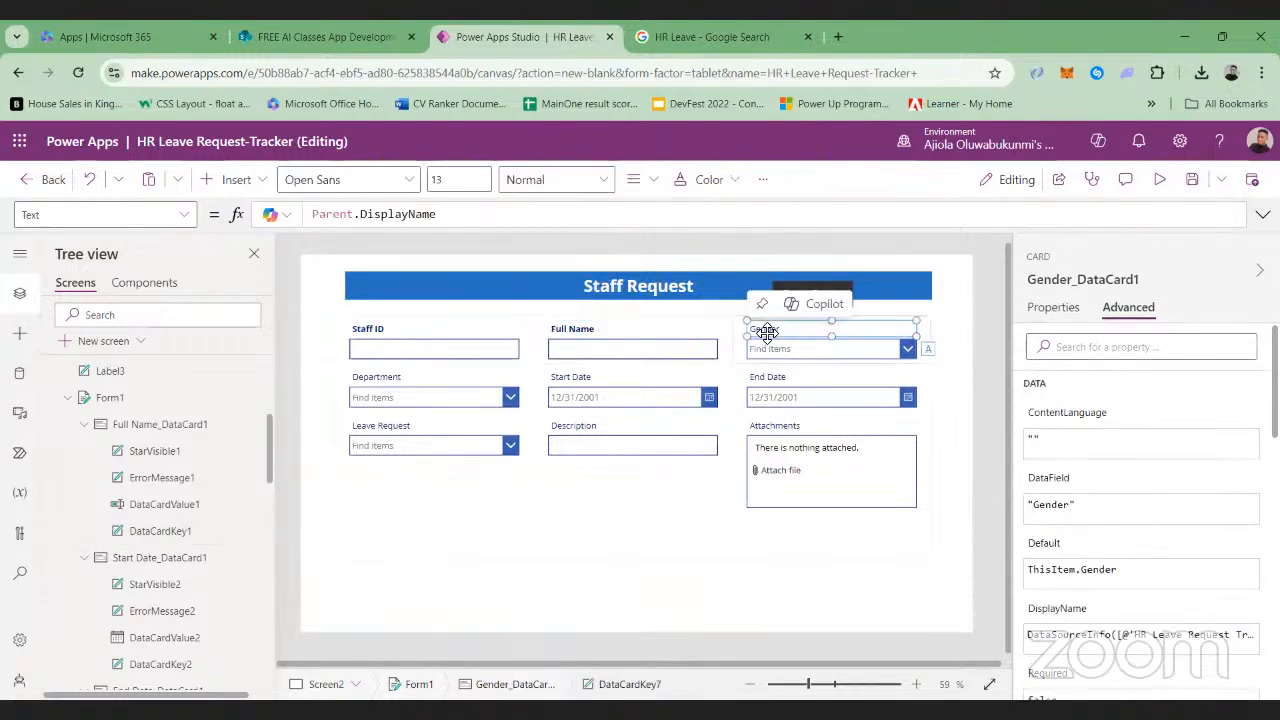
left_click(766, 334)
left_click(562, 180)
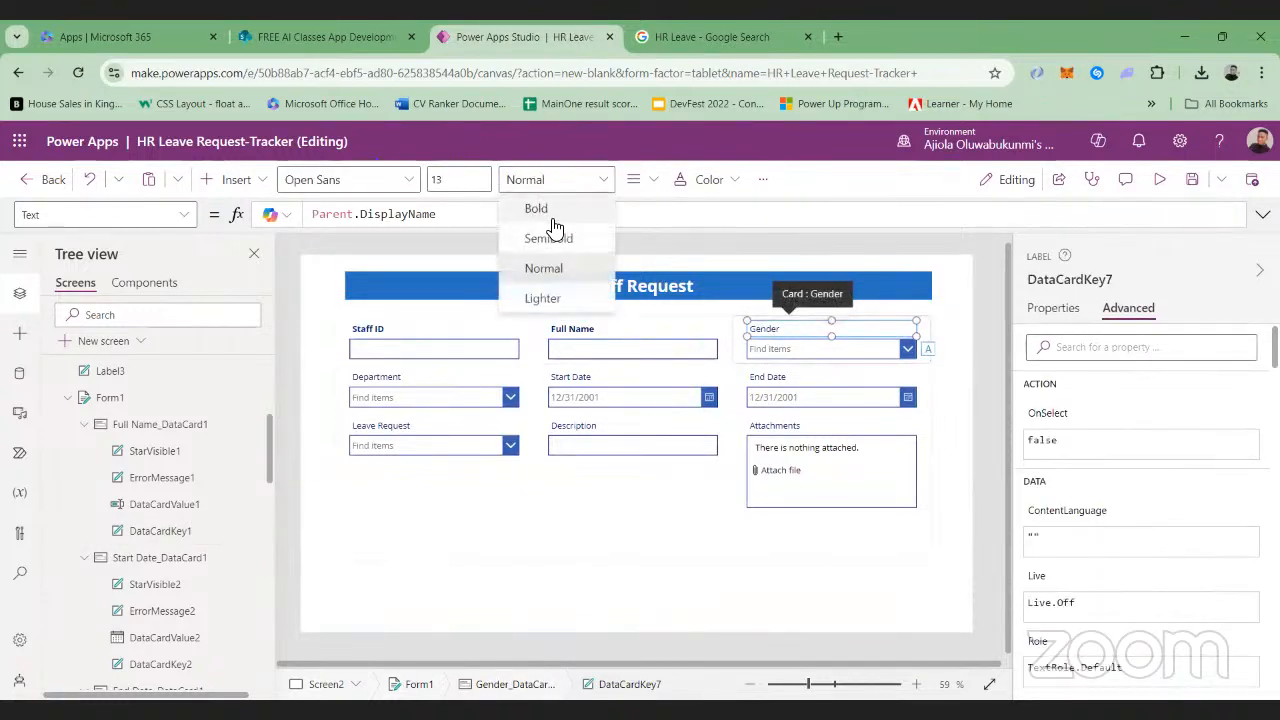
left_click(536, 210)
left_click(393, 386)
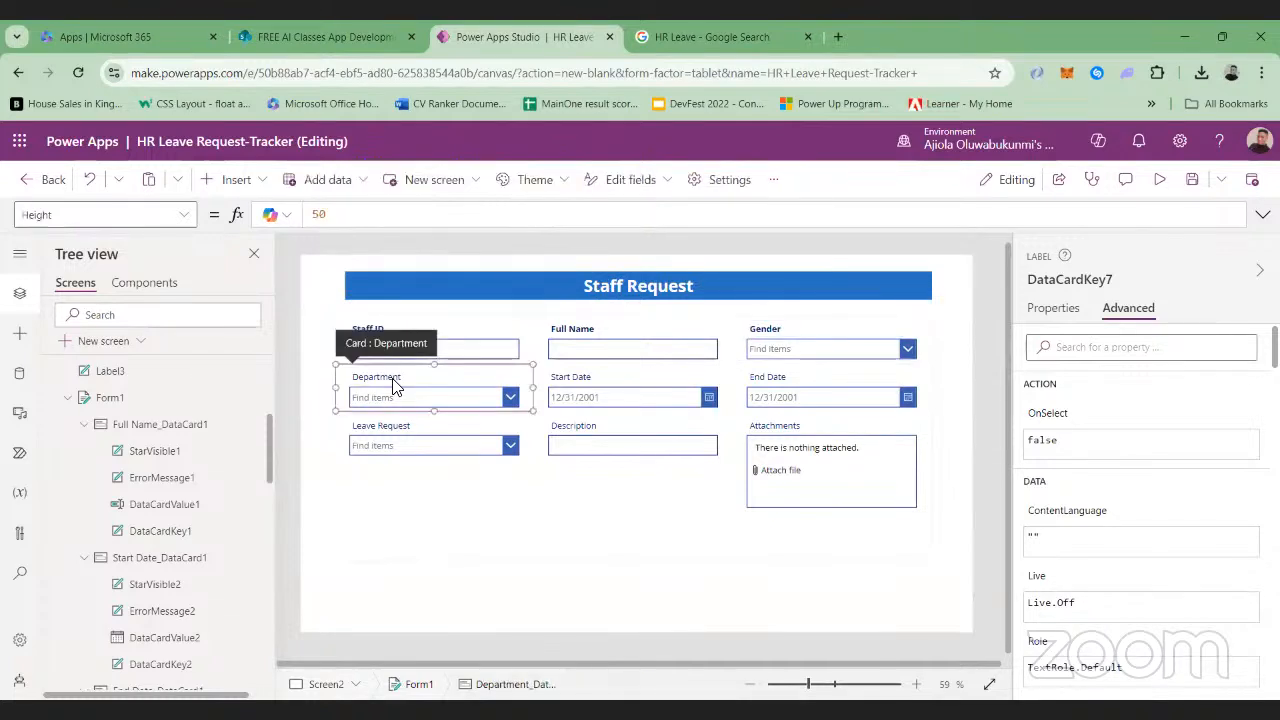
left_click(394, 377)
left_click(609, 181)
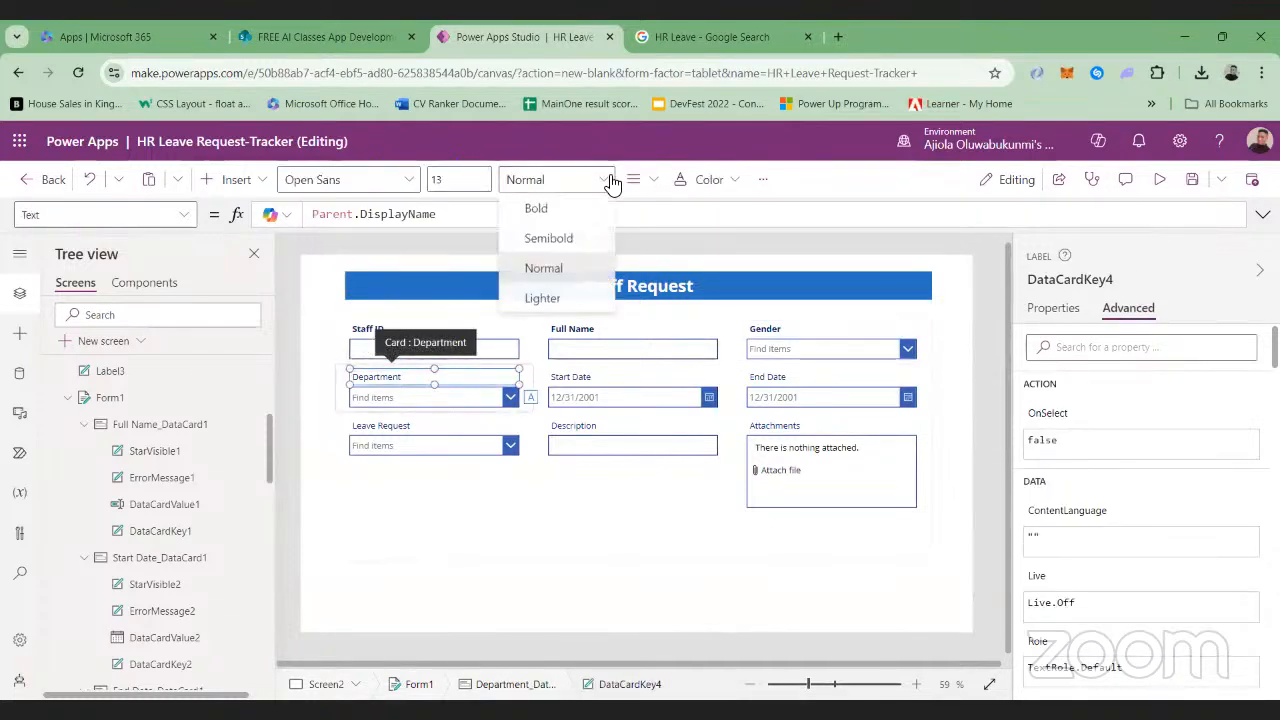
left_click(536, 208)
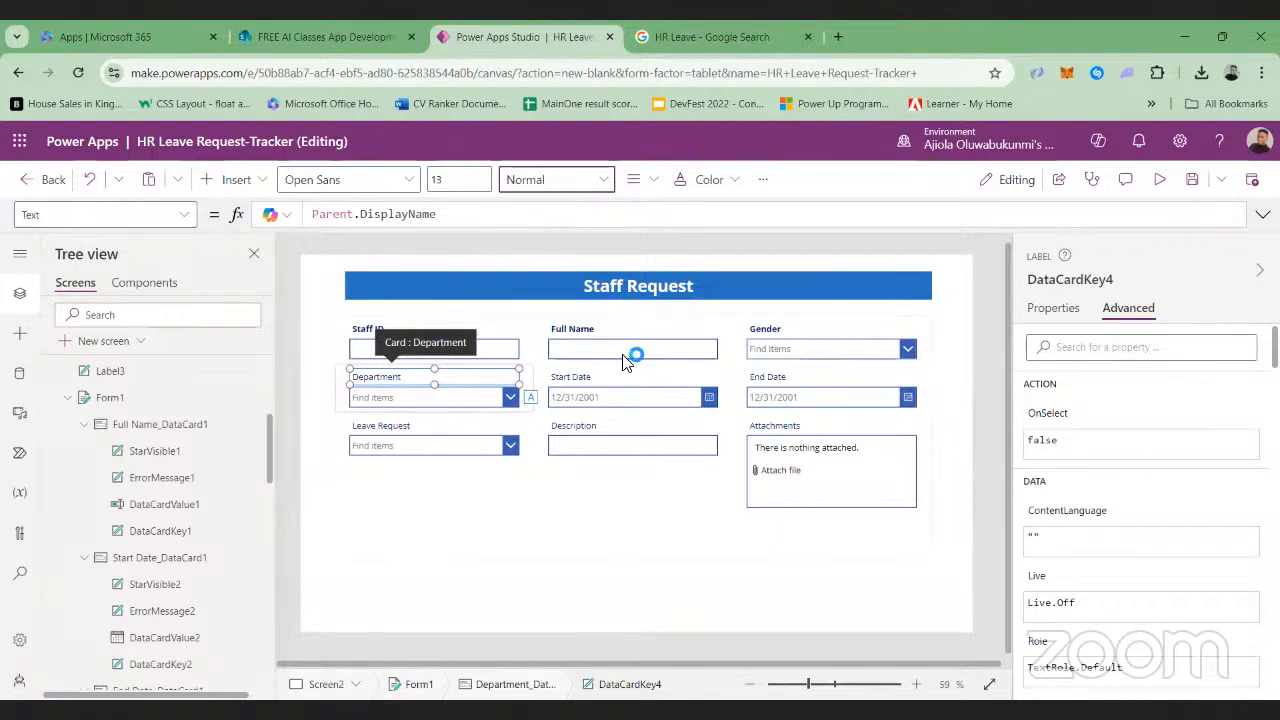
Set the font weight of the form's Start Date and End Date labels to Bold
left_click(579, 376)
left_click(577, 375)
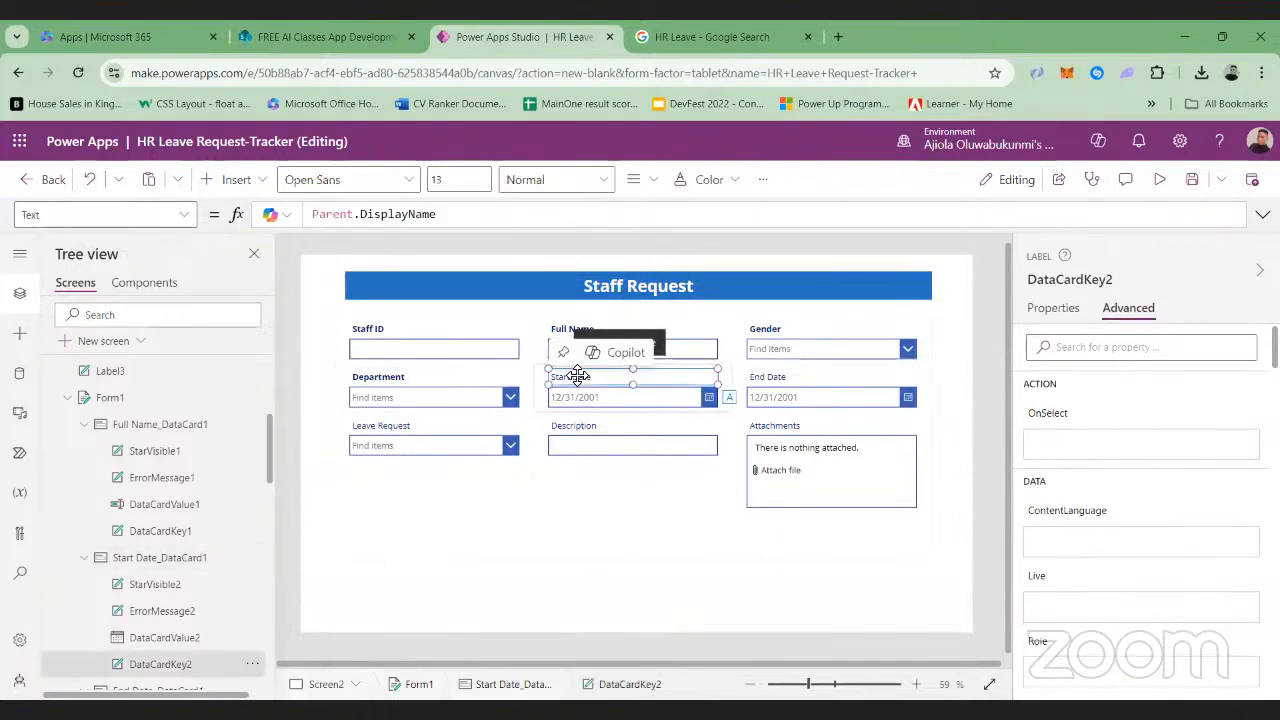
left_click(606, 179)
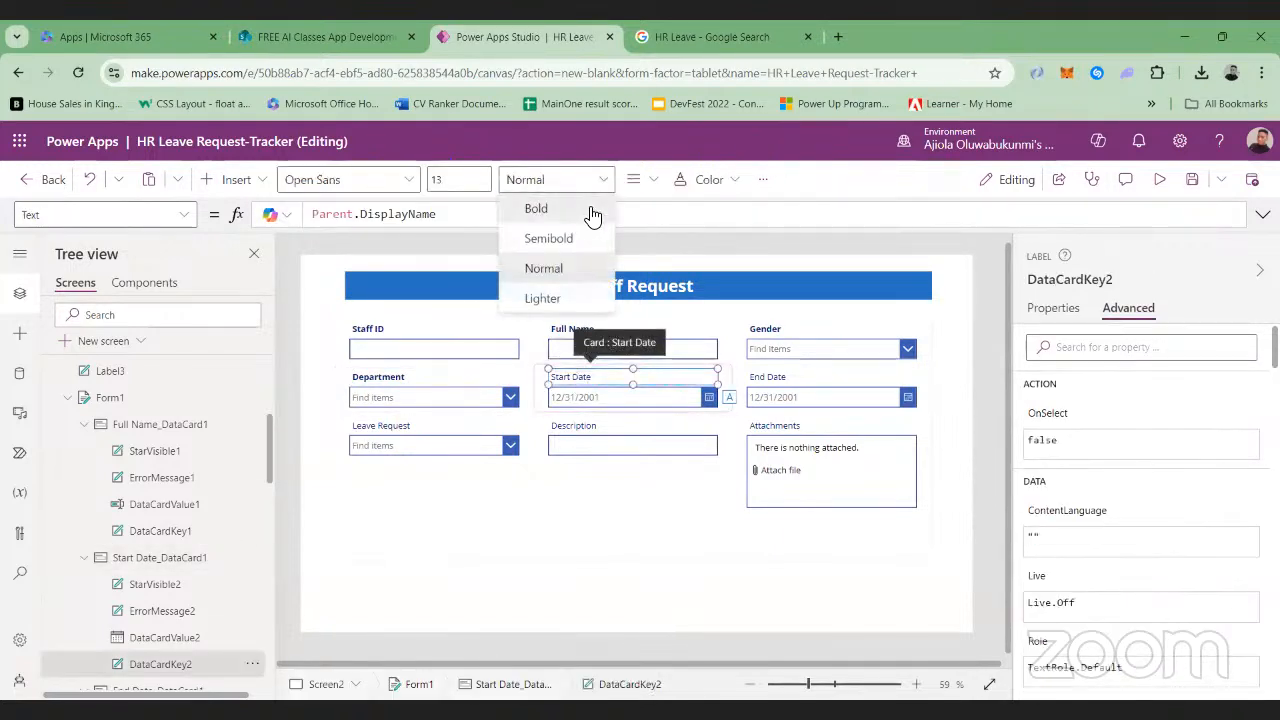
left_click(590, 209)
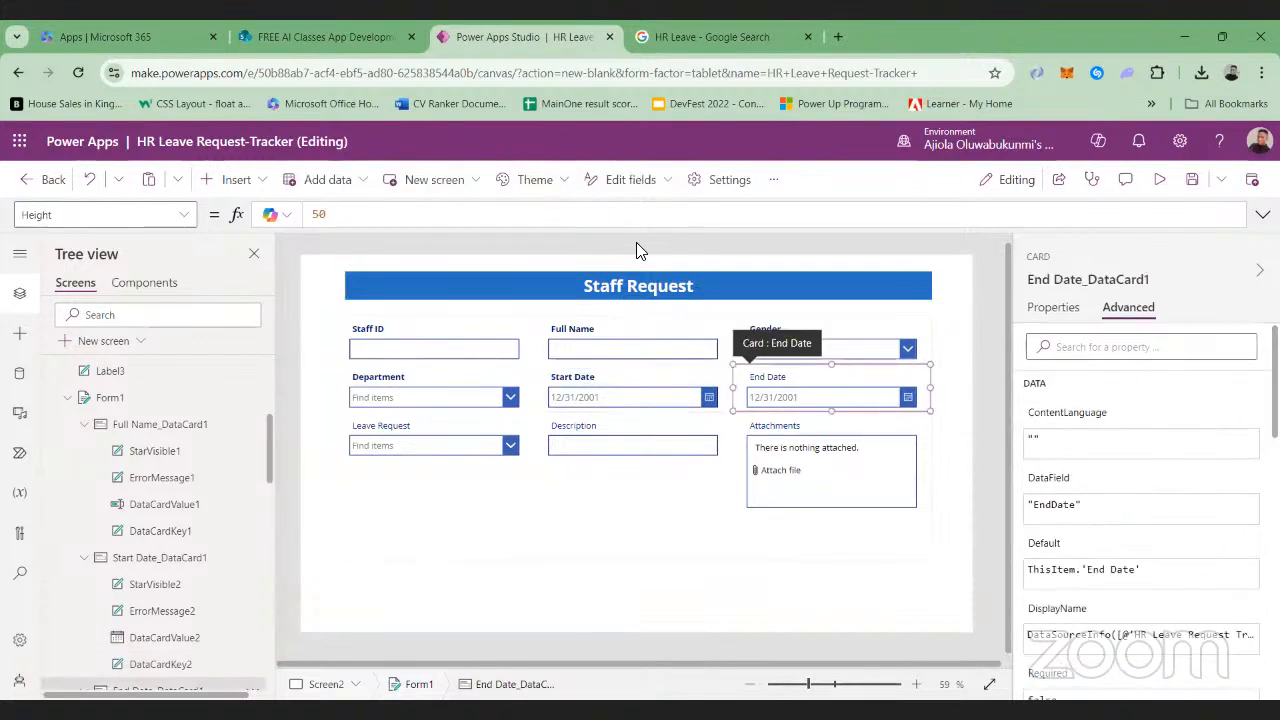
left_click(762, 377)
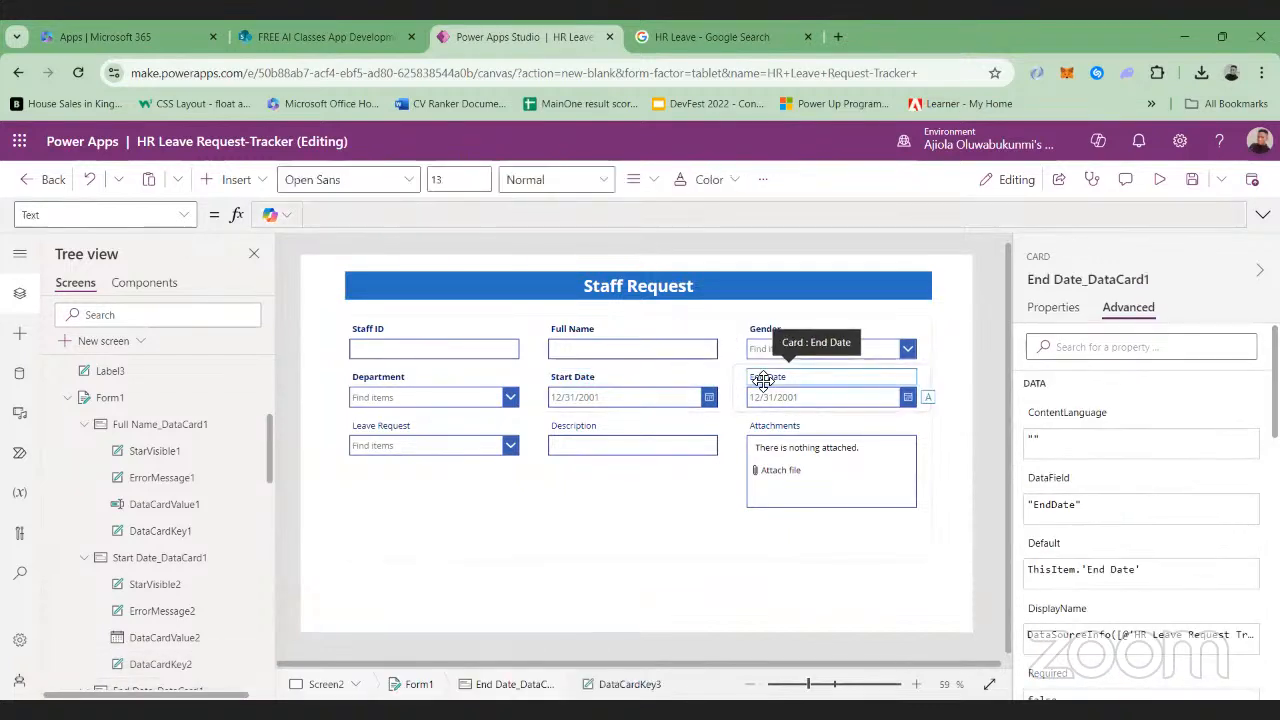
left_click(603, 181)
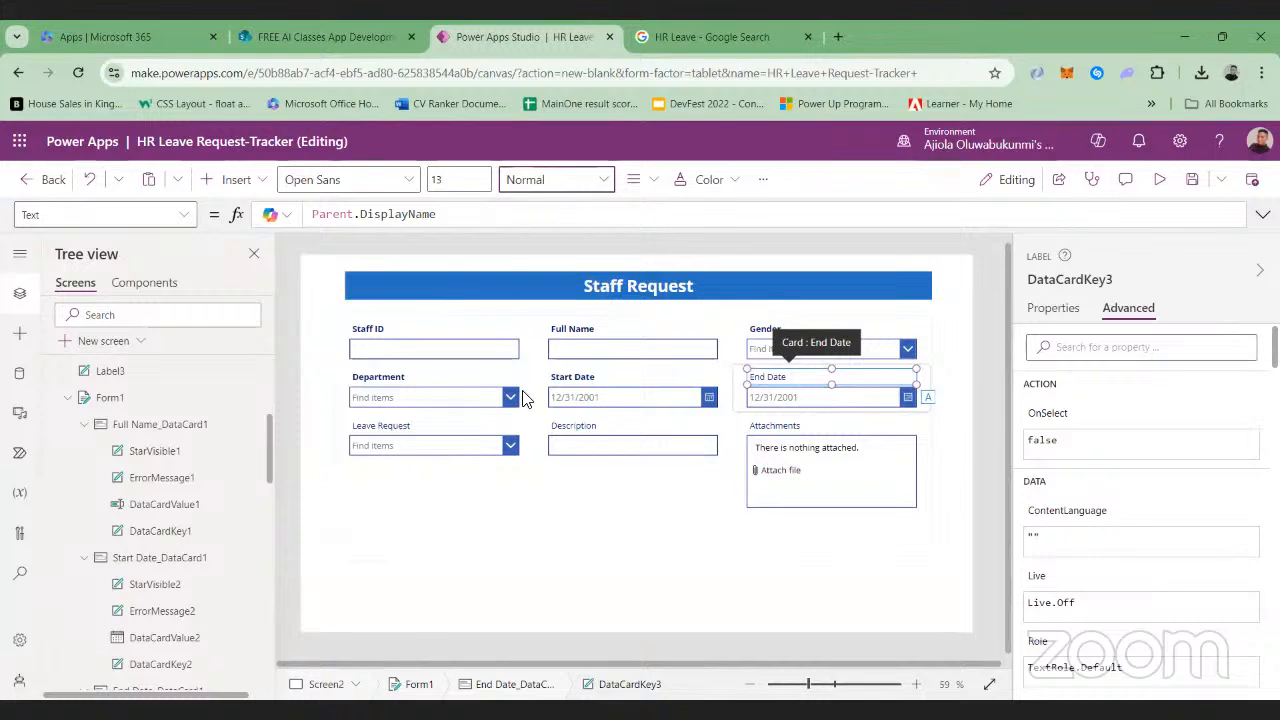
key("ctrl+b")
Set the font weight of the form's Leave Request and Description labels to Bold
left_click(380, 427)
left_click(380, 427)
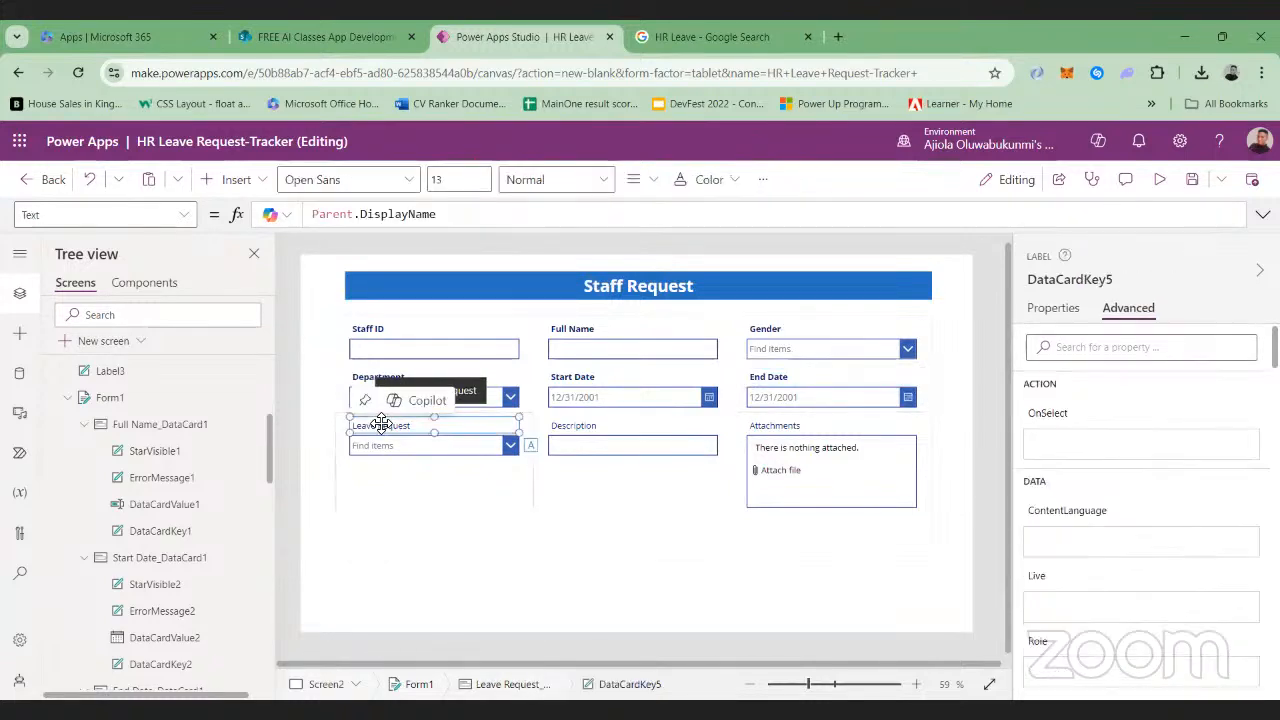
left_click(606, 182)
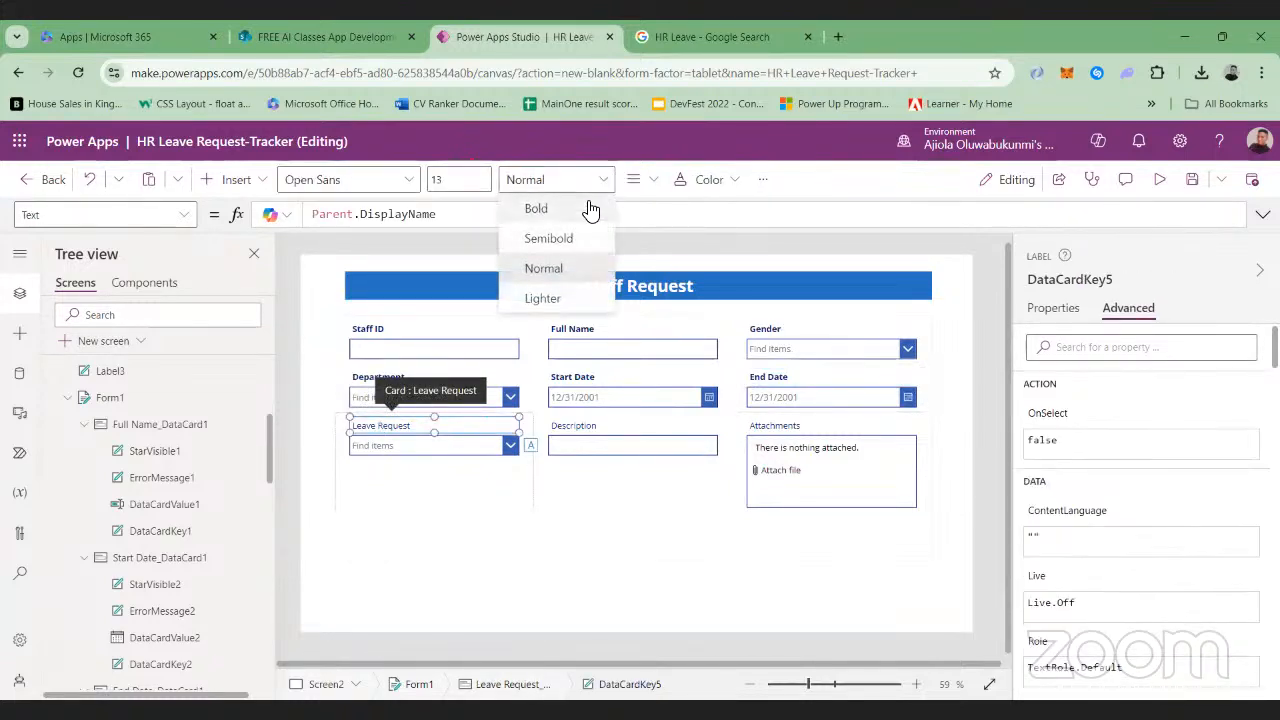
left_click(578, 208)
left_click(578, 430)
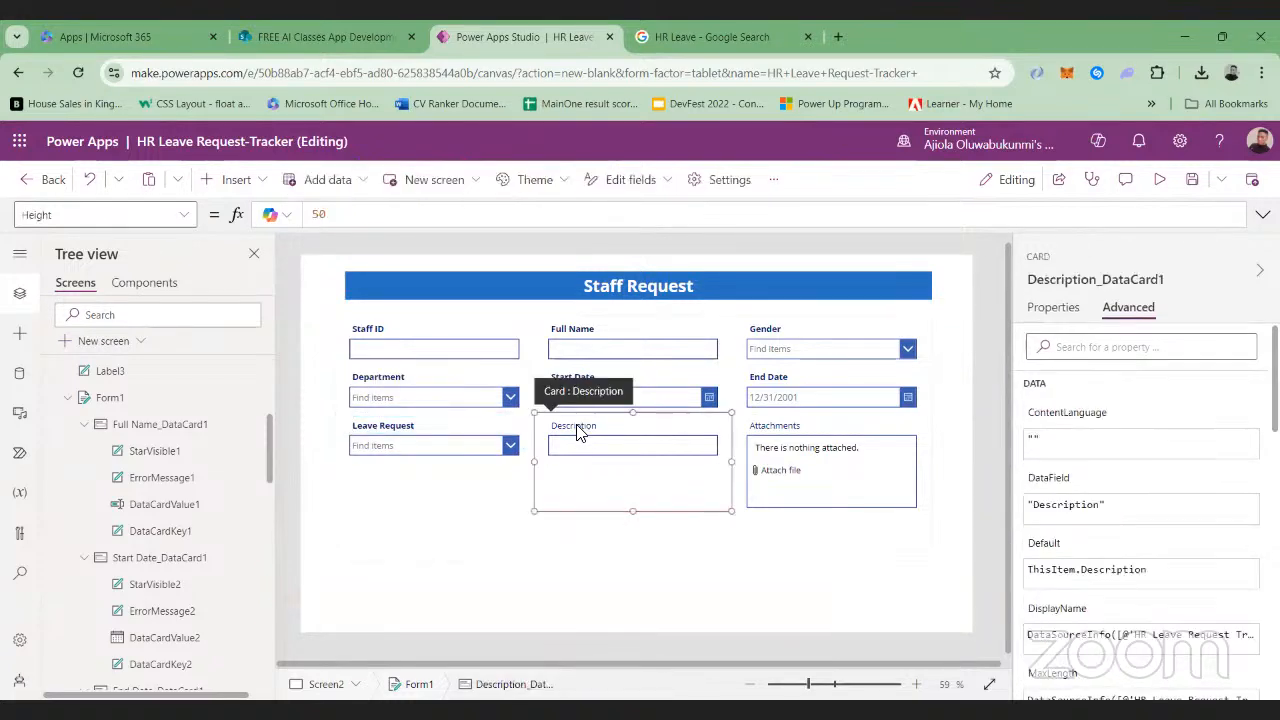
left_click(578, 430)
left_click(595, 182)
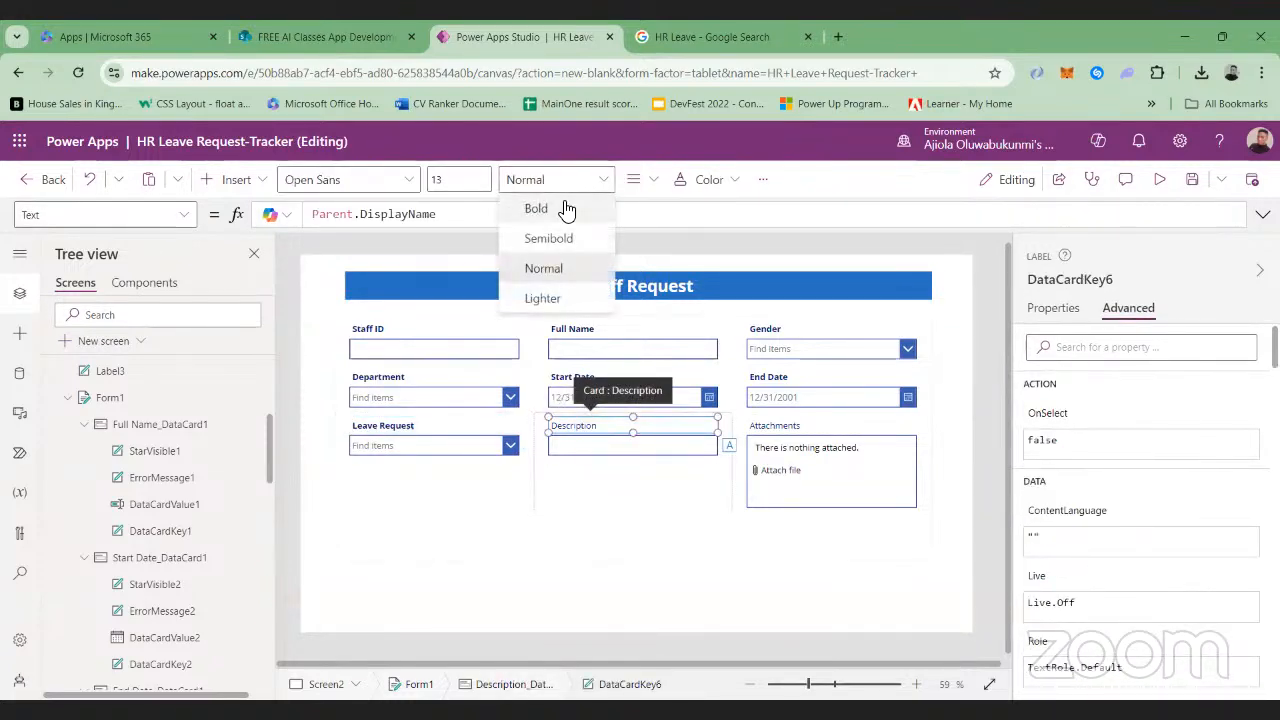
left_click(556, 208)
Set the font weight of the Attachments card's label to Bold
left_click(767, 427)
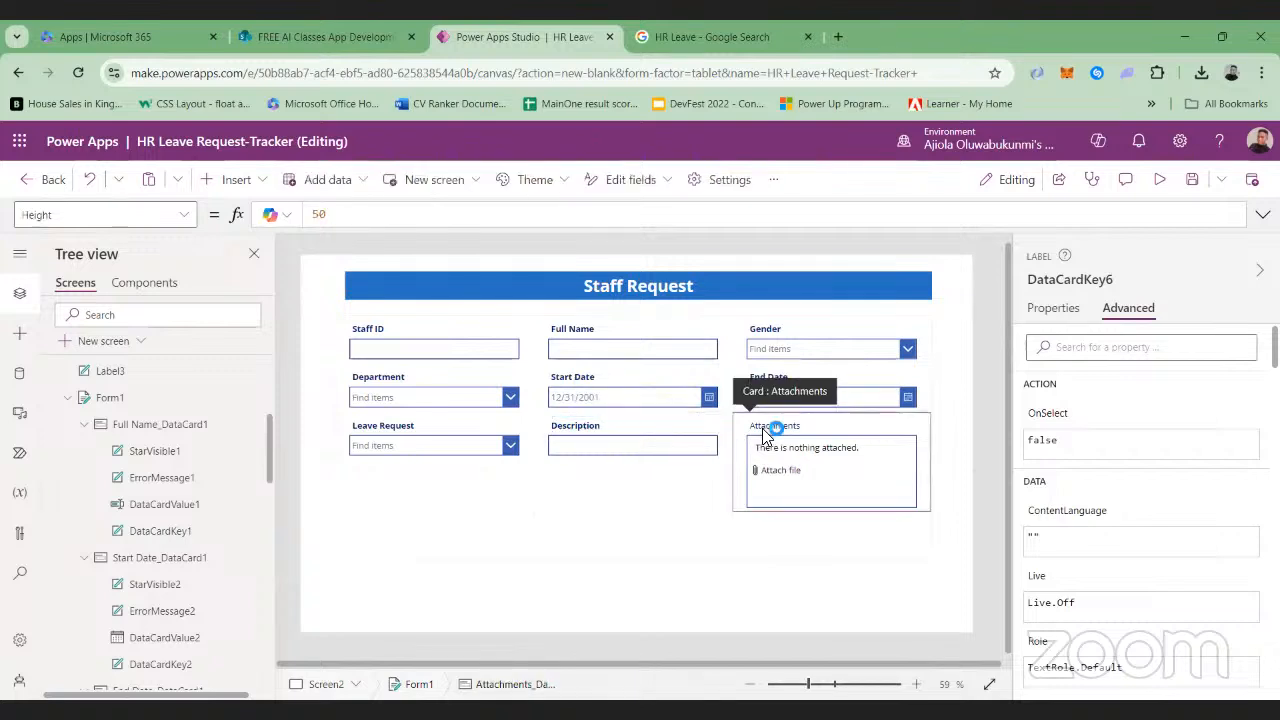
left_click(767, 427)
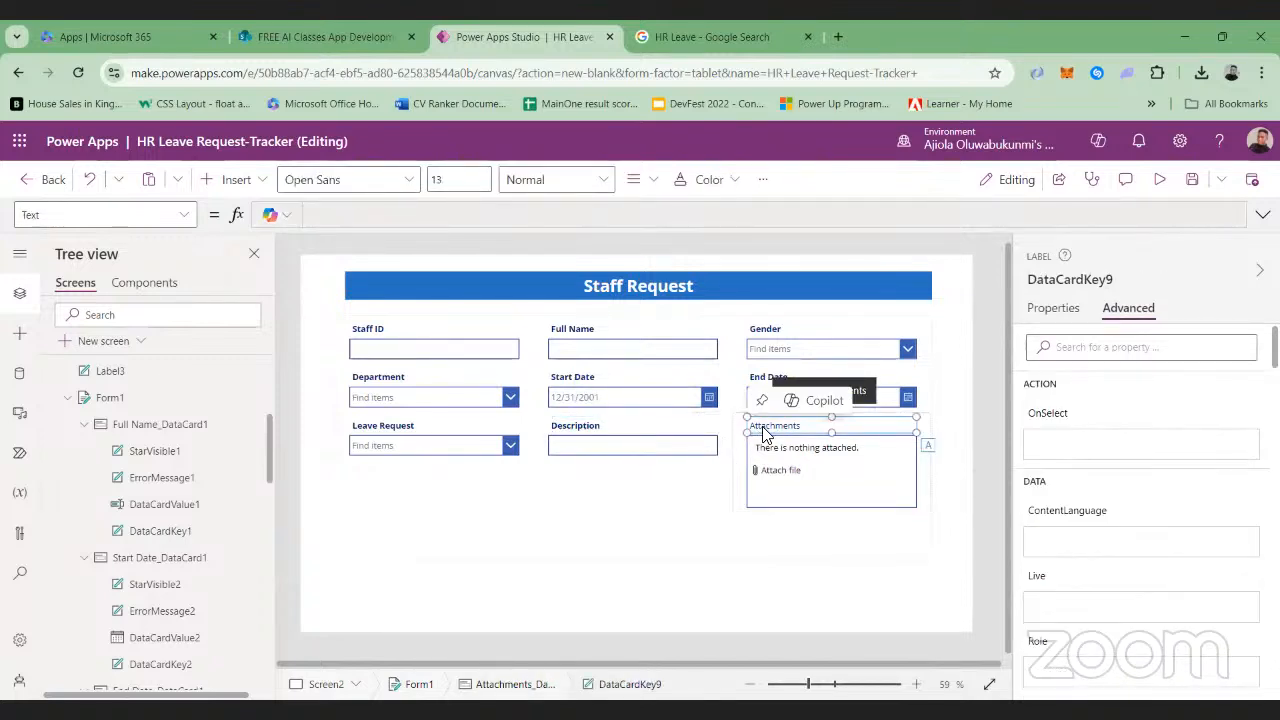
left_click(598, 179)
left_click(562, 206)
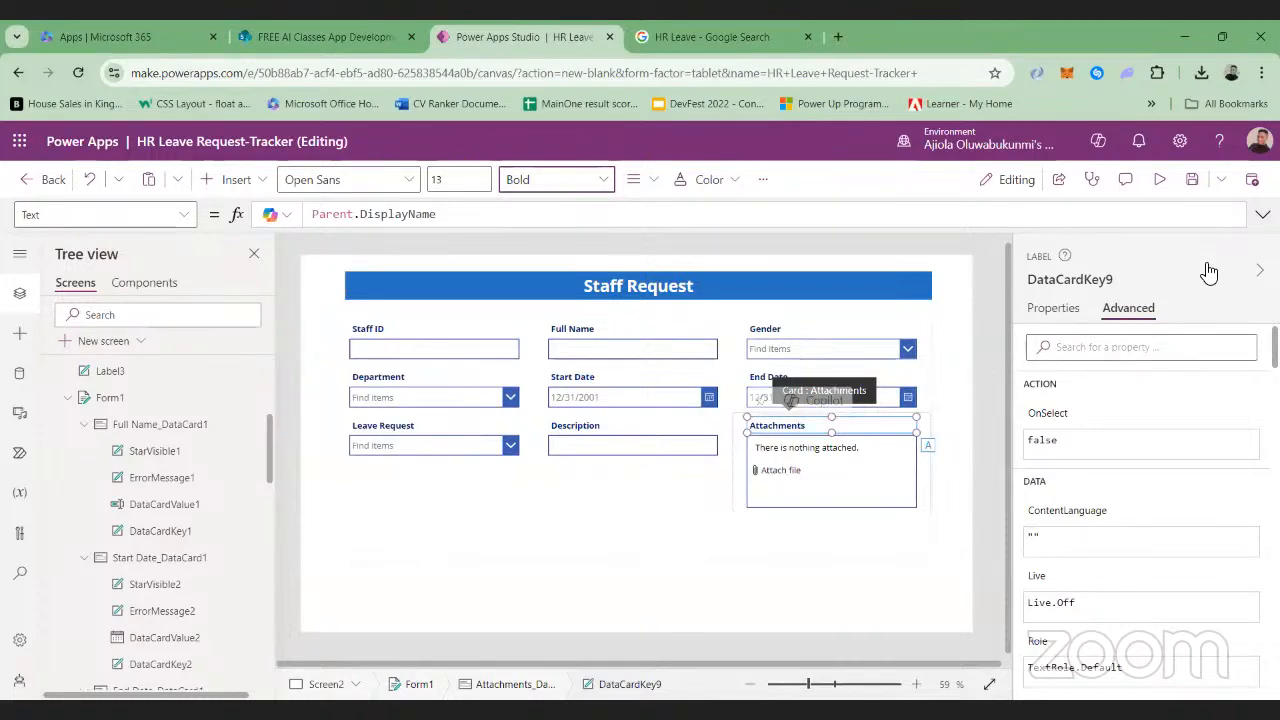
Preview the app to check the Staff Request form, and return to editing
left_click(1157, 179)
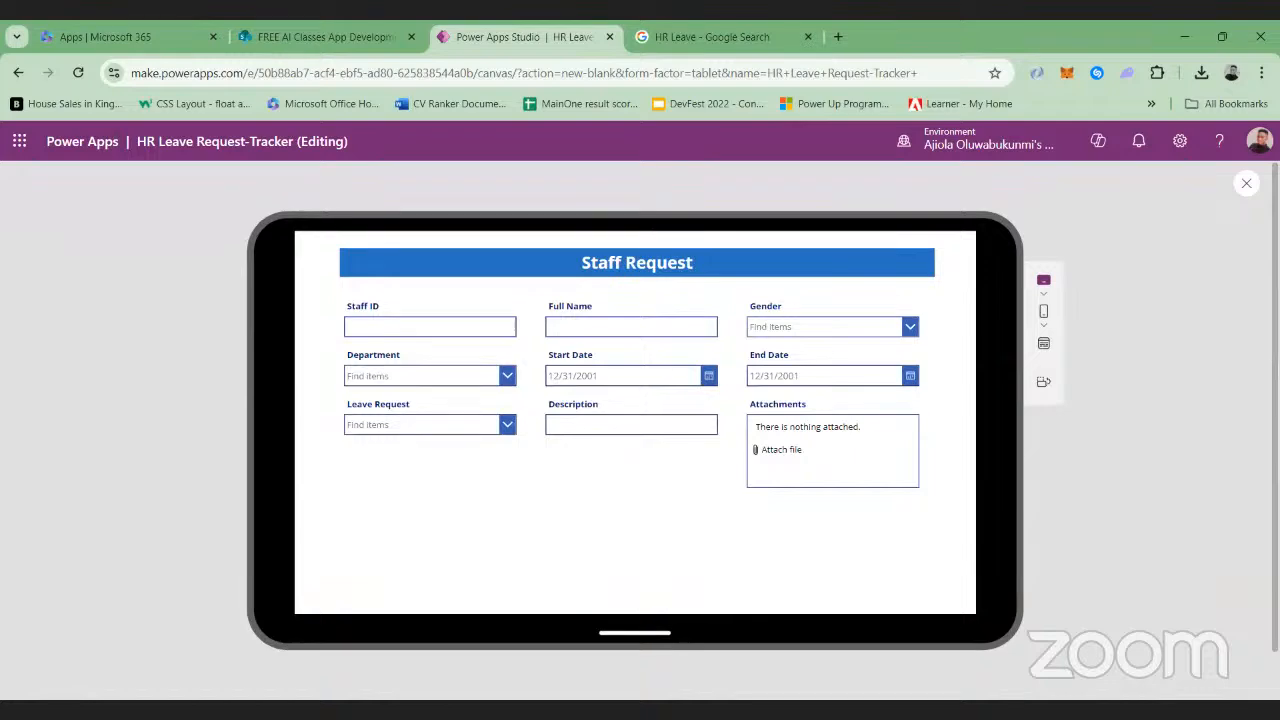
left_click(1246, 184)
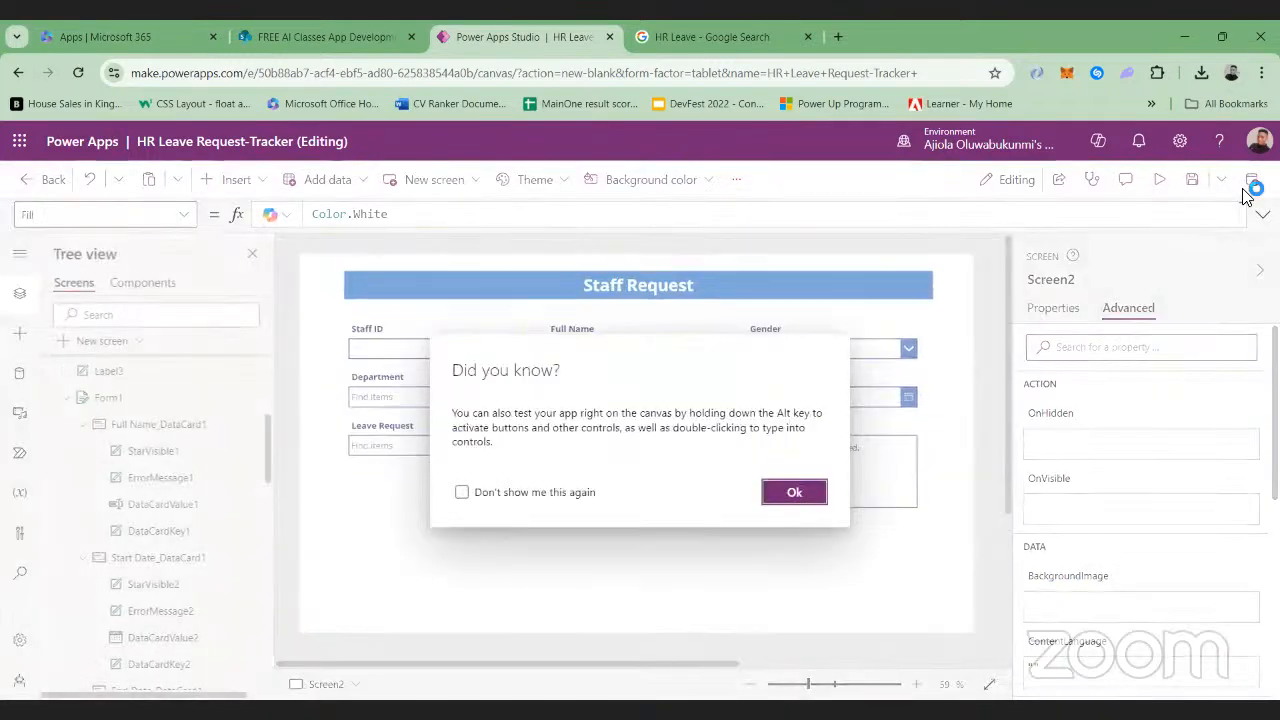
left_click(790, 492)
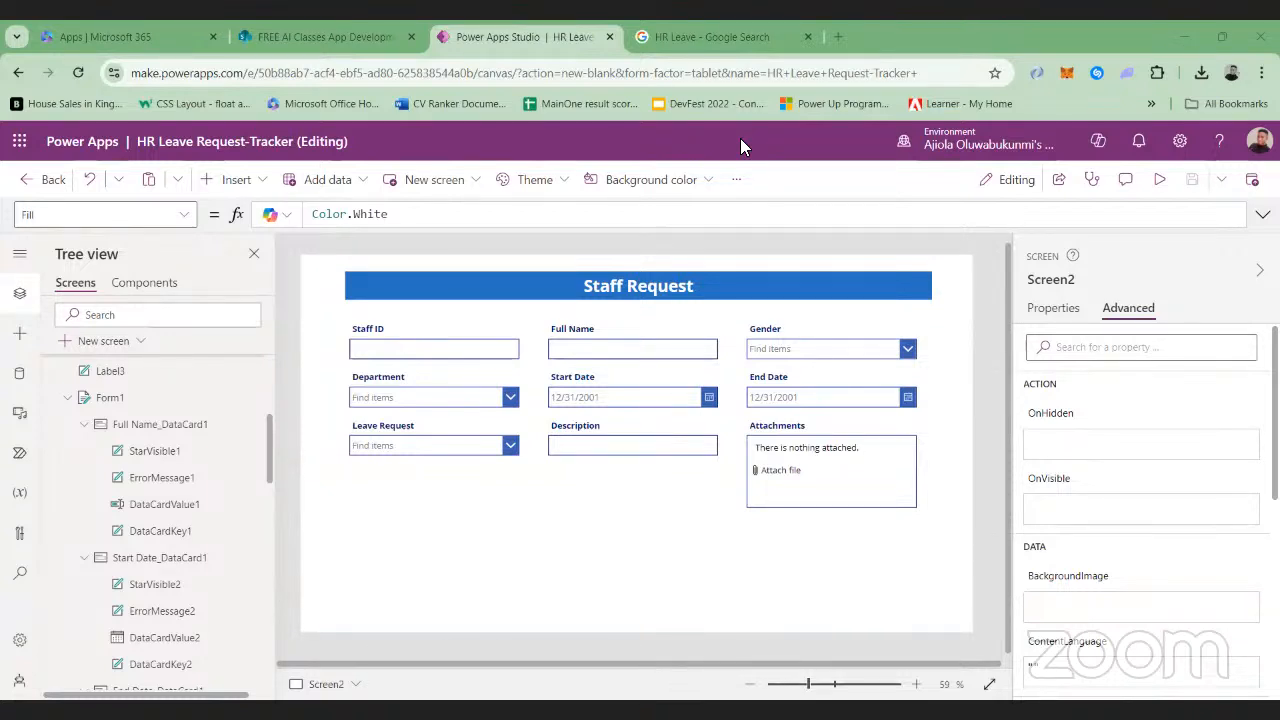
Insert a button on the Staff Request screen and place it centred below the form at about X 597, Y 624
left_click(250, 180)
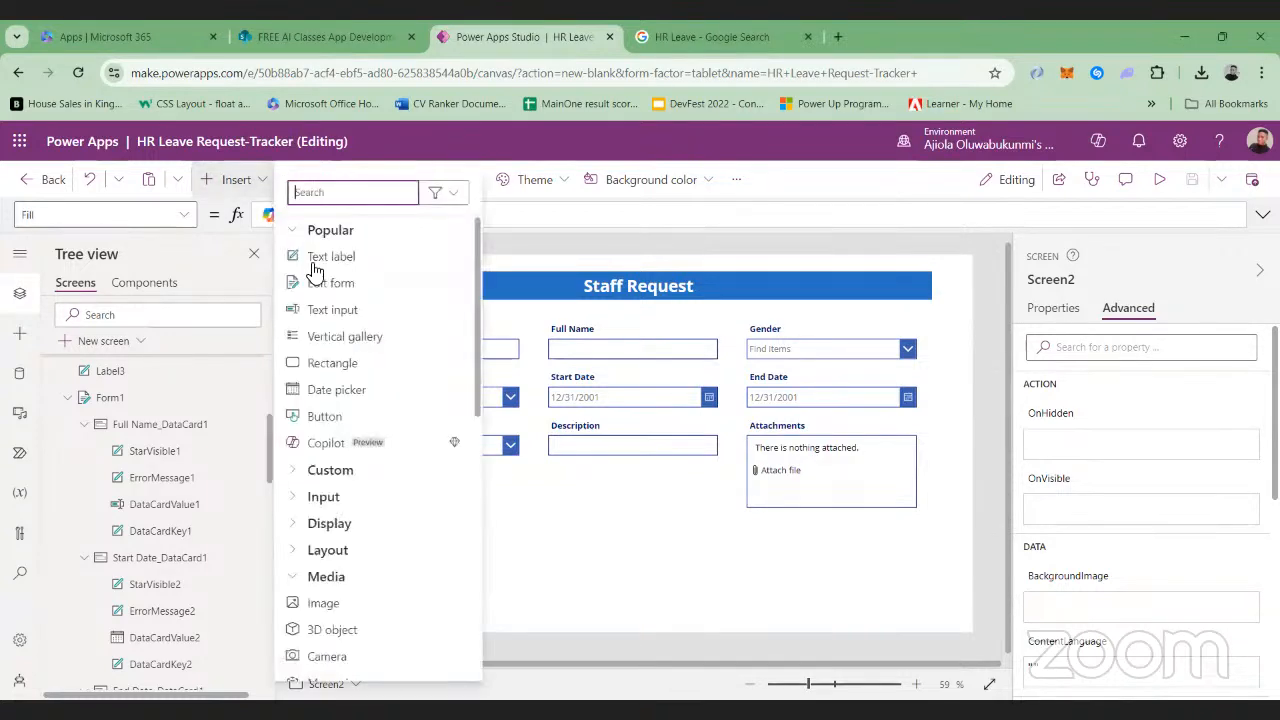
left_click(330, 416)
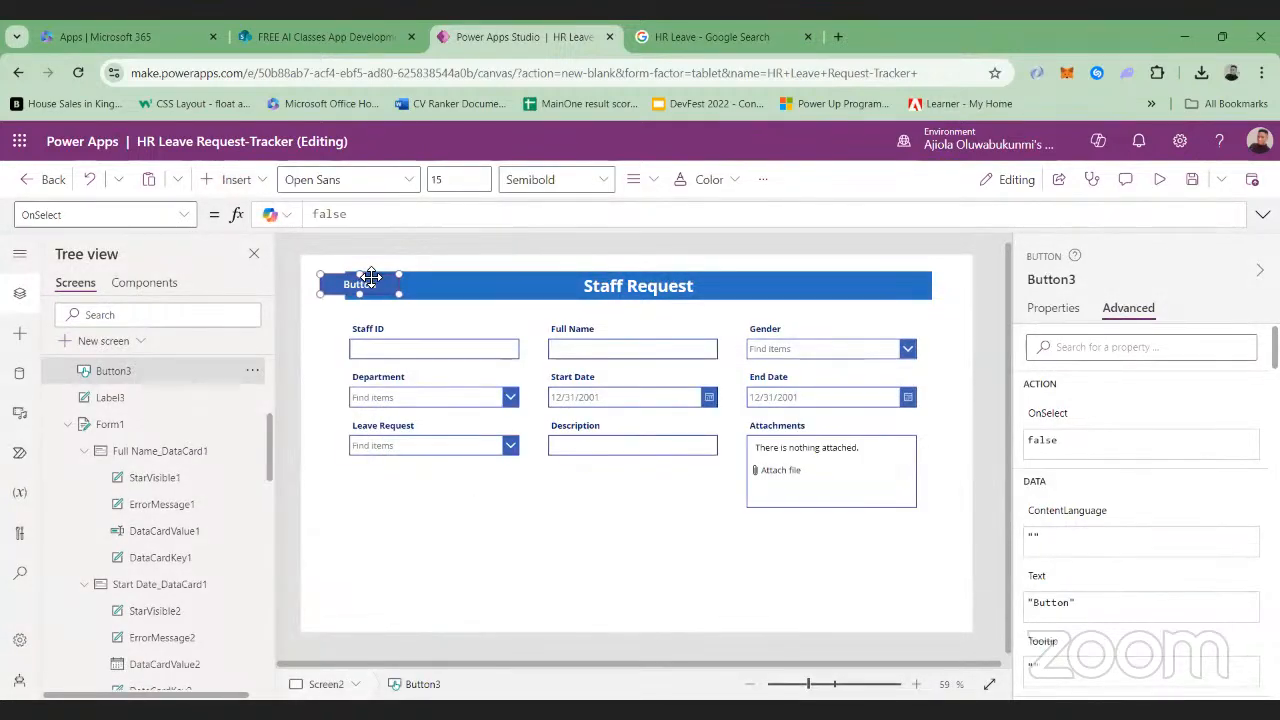
left_click_drag(371, 277, 643, 563)
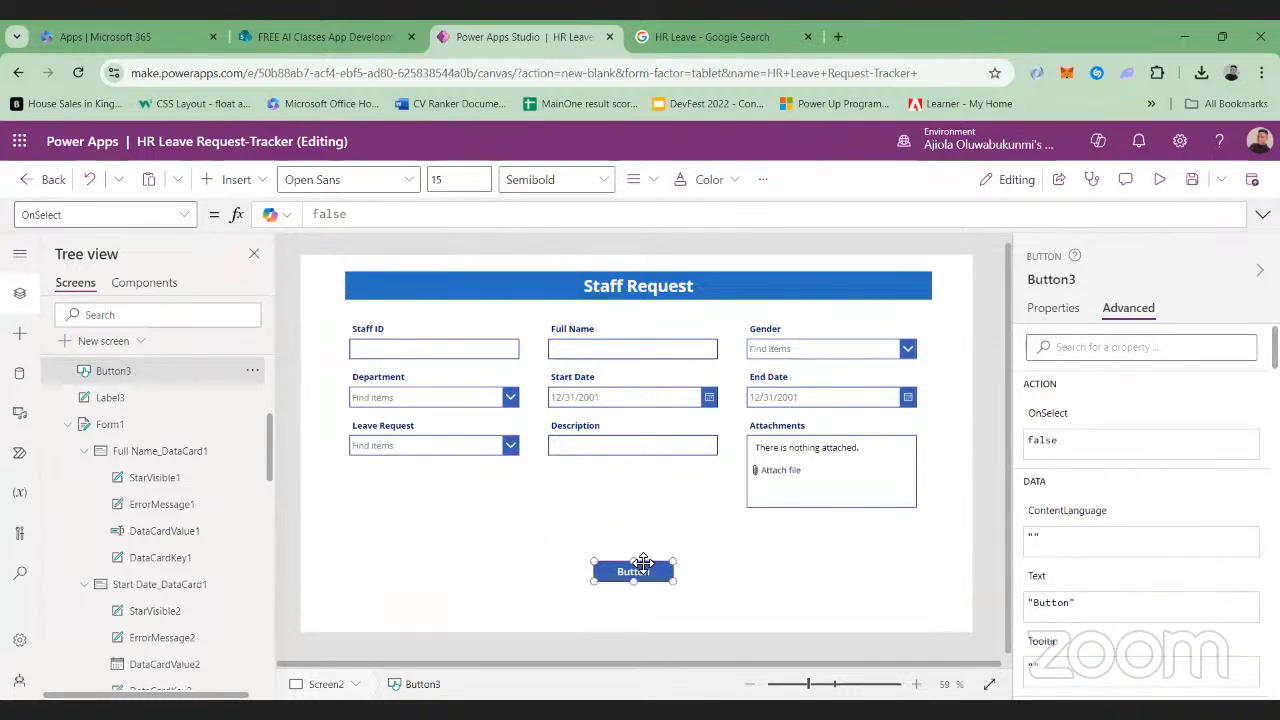
Set the new button's text to "Submit" and its font weight to Bold
left_click(1070, 311)
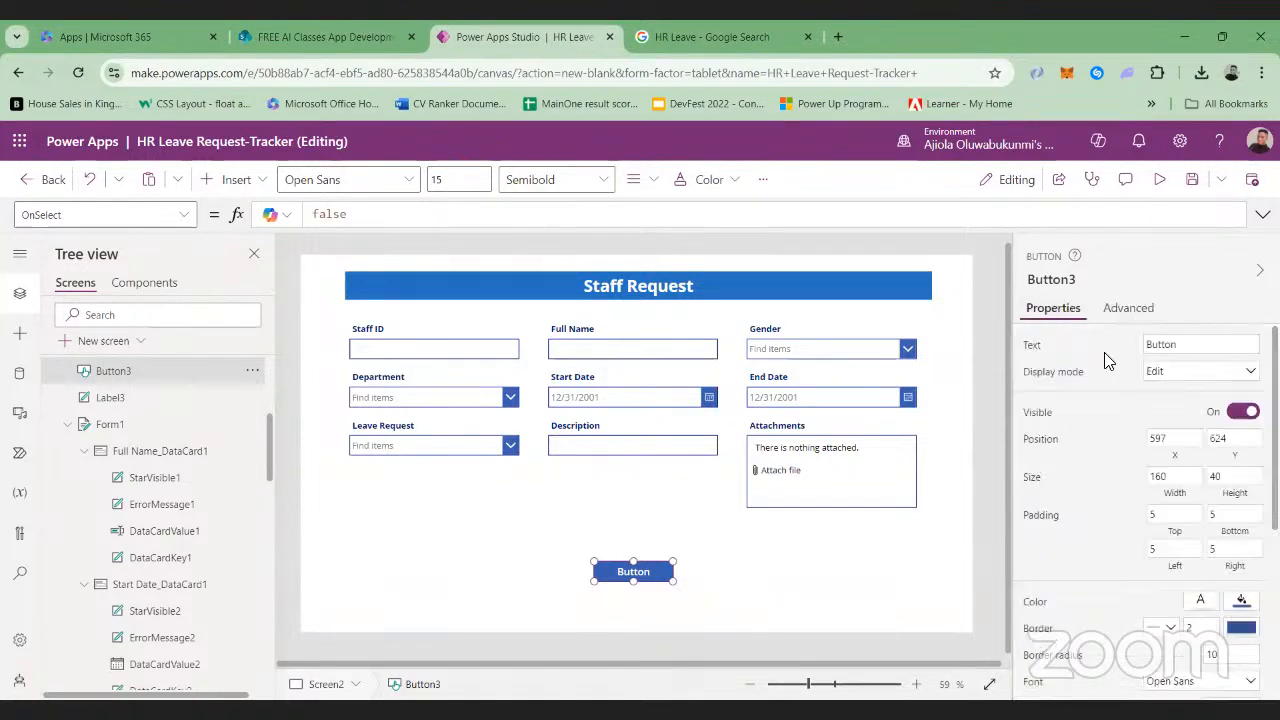
left_click(1194, 341)
key("BackSpace")
key("BackSpace")
key("BackSpace")
key("BackSpace")
key("BackSpace")
key("BackSpace")
type("s")
key("BackSpace")
type("Submit")
left_click(1078, 453)
left_click(555, 180)
left_click(537, 209)
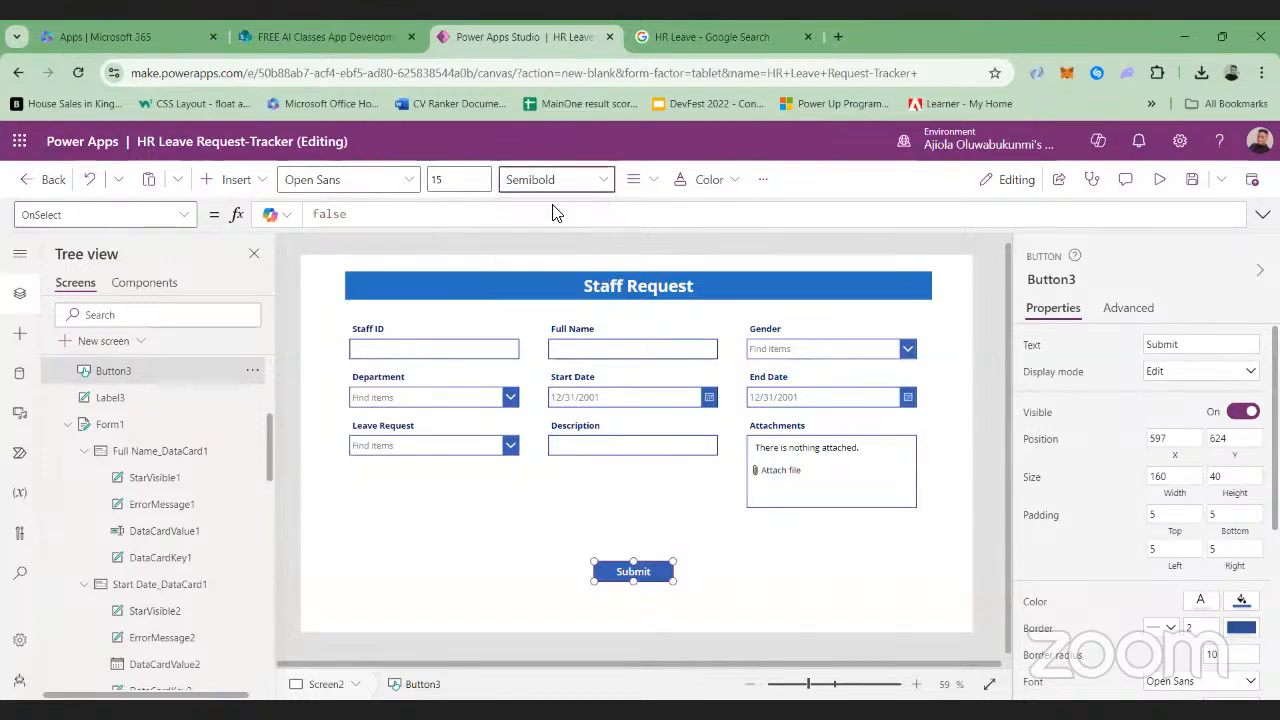
Insert a Home icon on the Staff Request screen
left_click(779, 574)
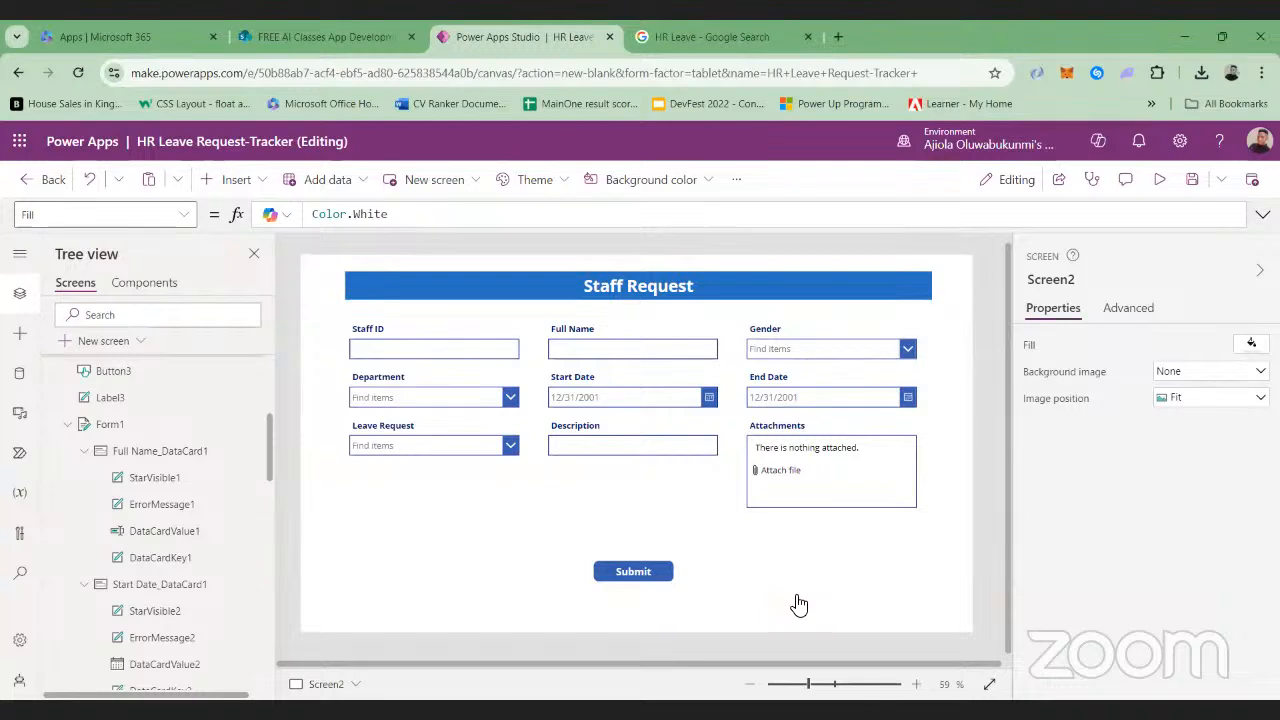
left_click(270, 183)
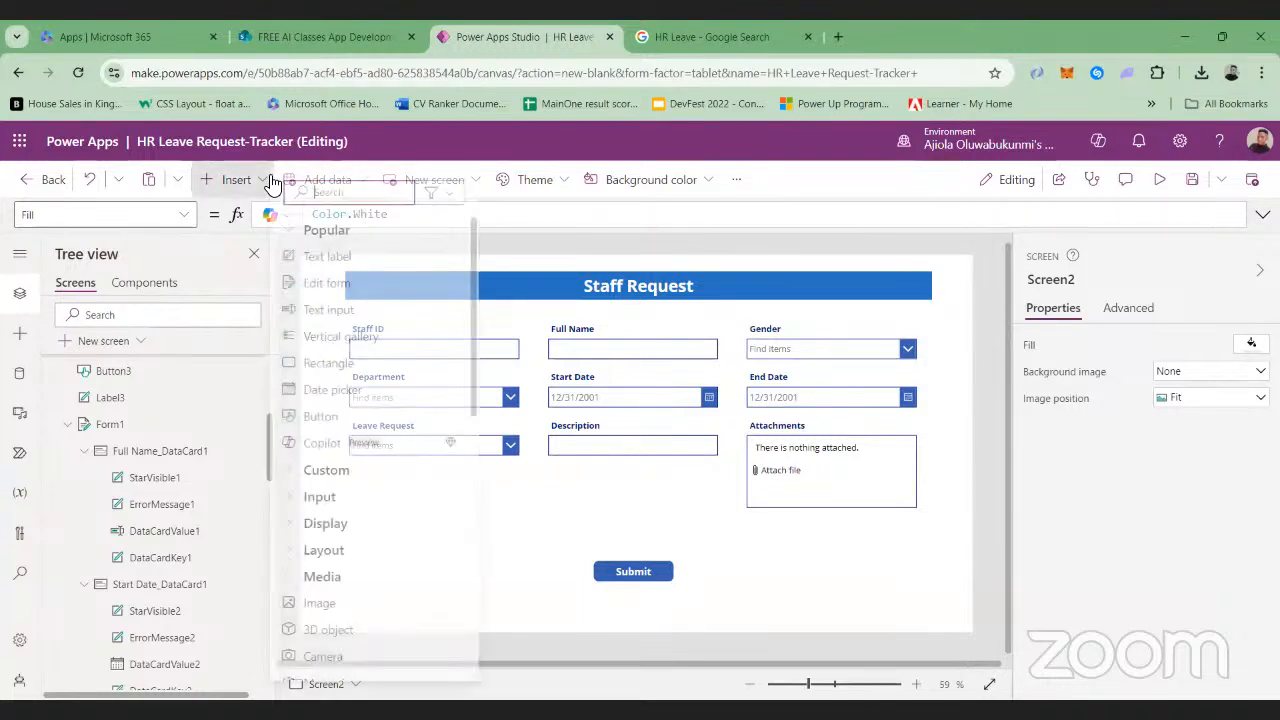
type("home")
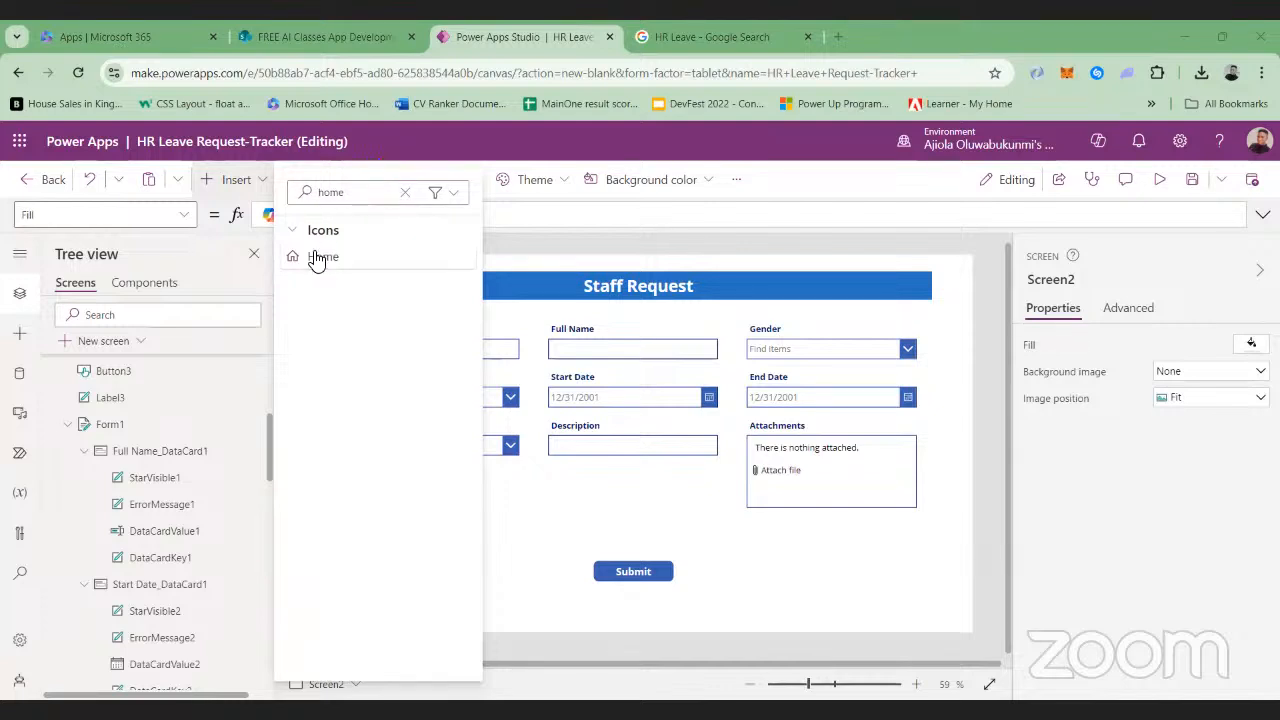
left_click(317, 258)
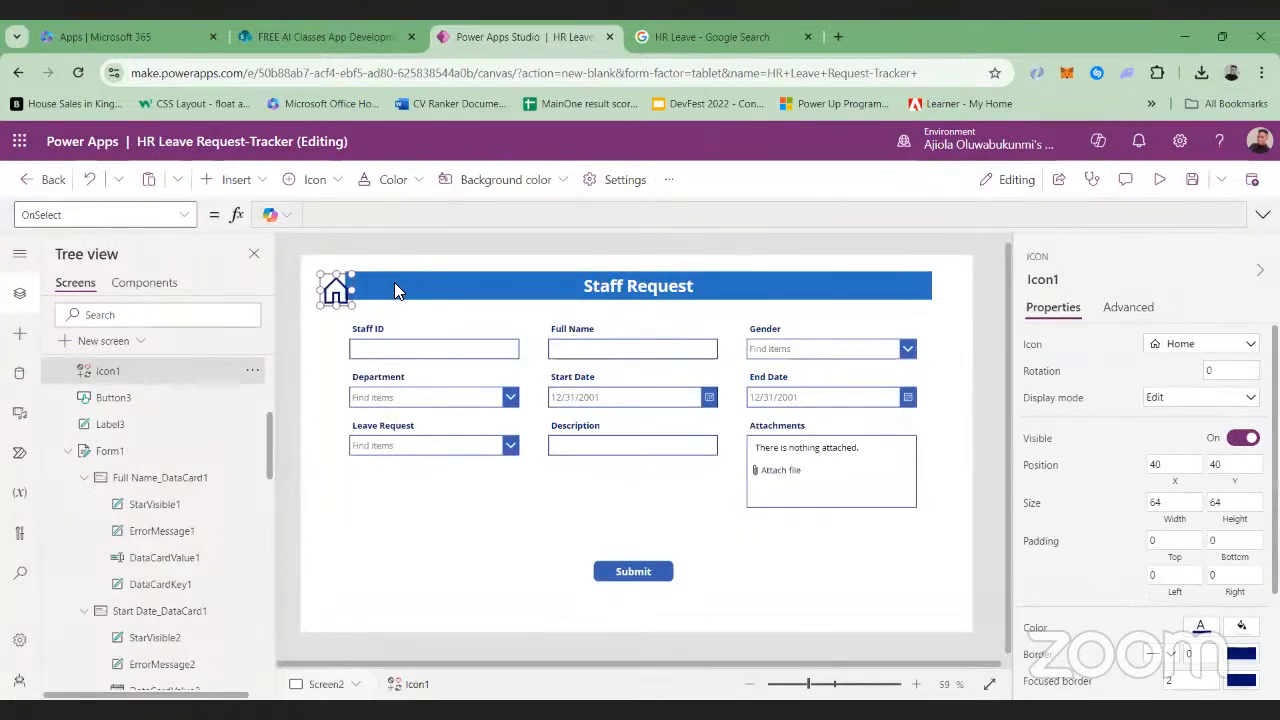
Shift the Staff Request header aside and place the Home icon beside it at about X 29, Y 34, adjusting the gap between them
left_click_drag(430, 274, 458, 277)
left_click(334, 292)
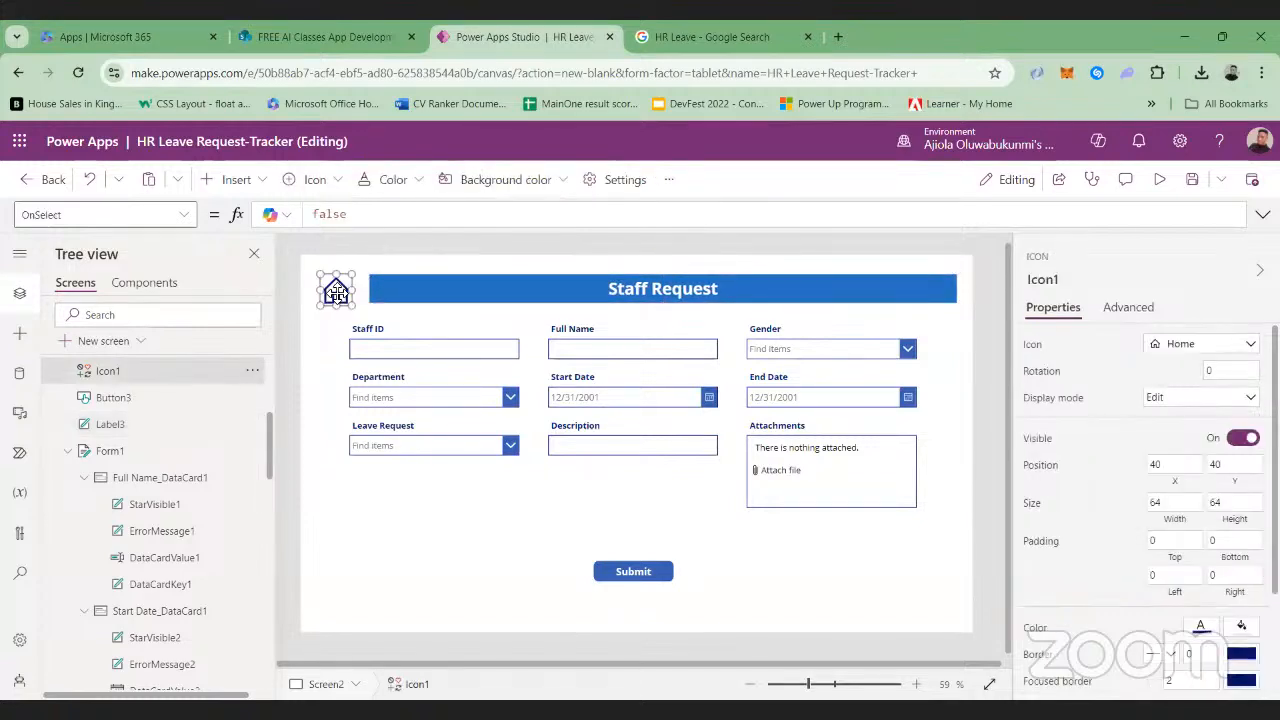
left_click_drag(334, 292, 334, 295)
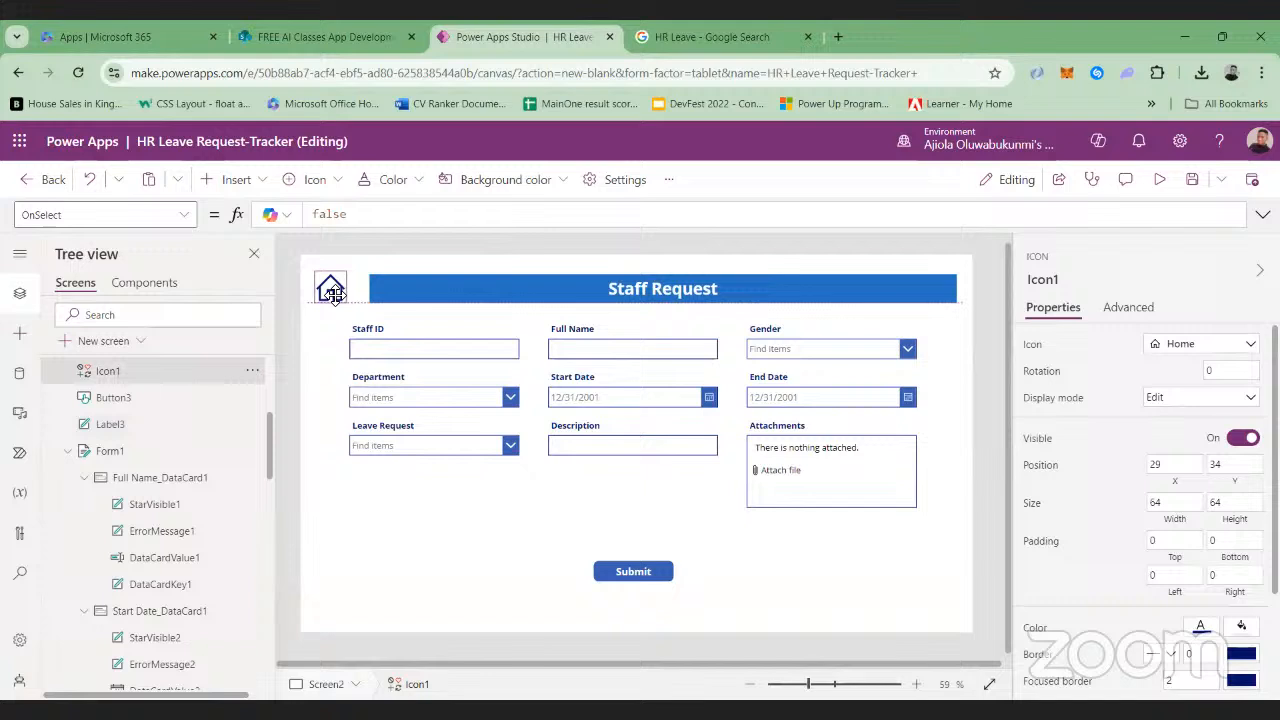
left_click(439, 297)
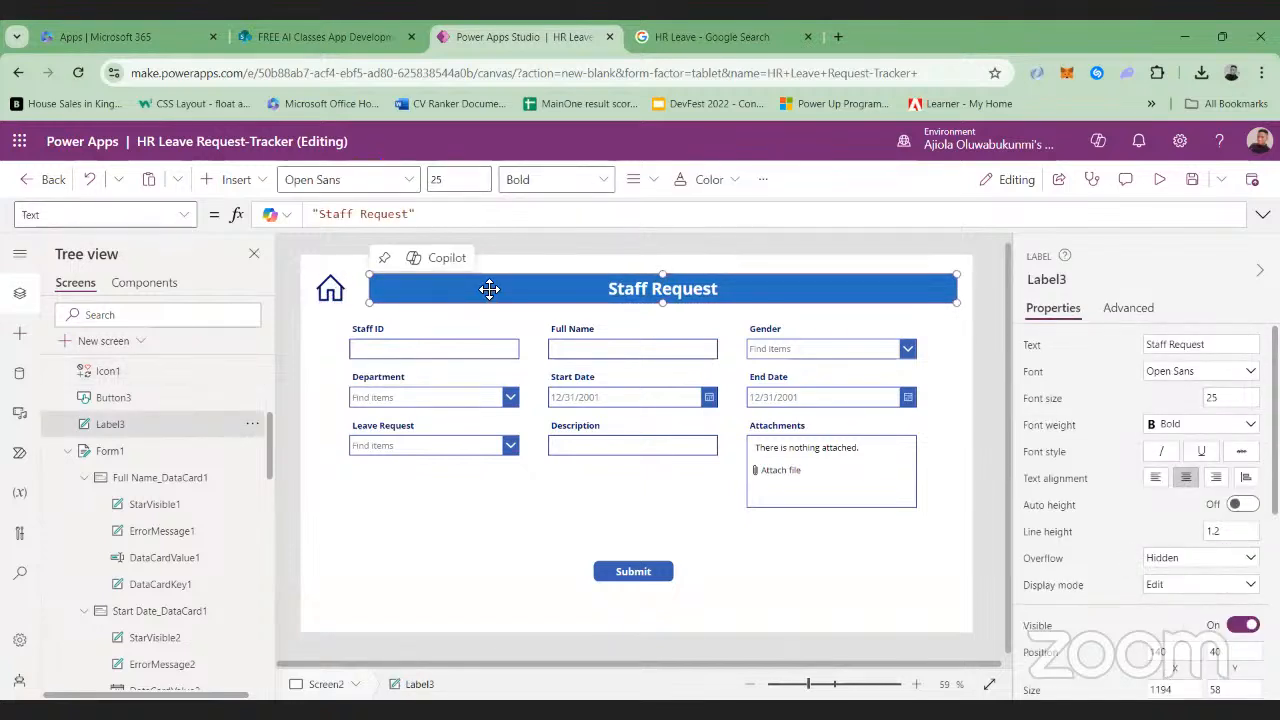
left_click_drag(488, 289, 487, 289)
left_click(543, 520)
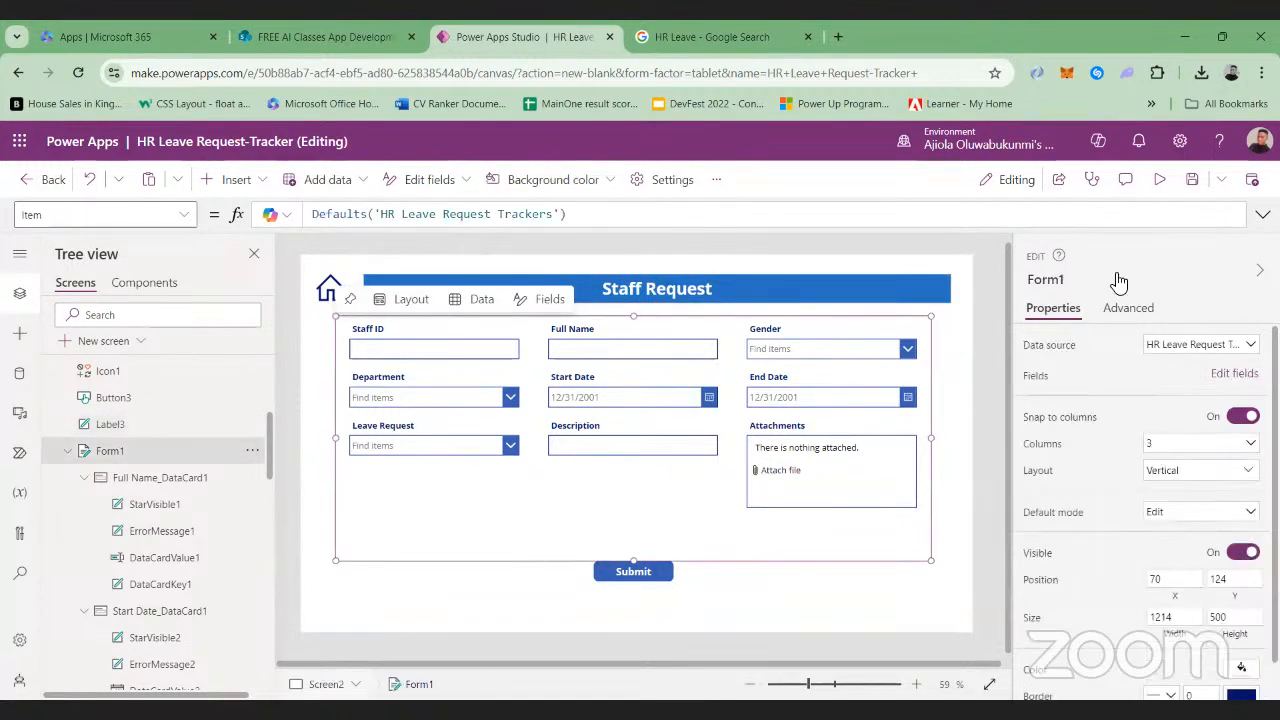
Save the app, preview the Staff Request screen, and return to editing
left_click(1192, 182)
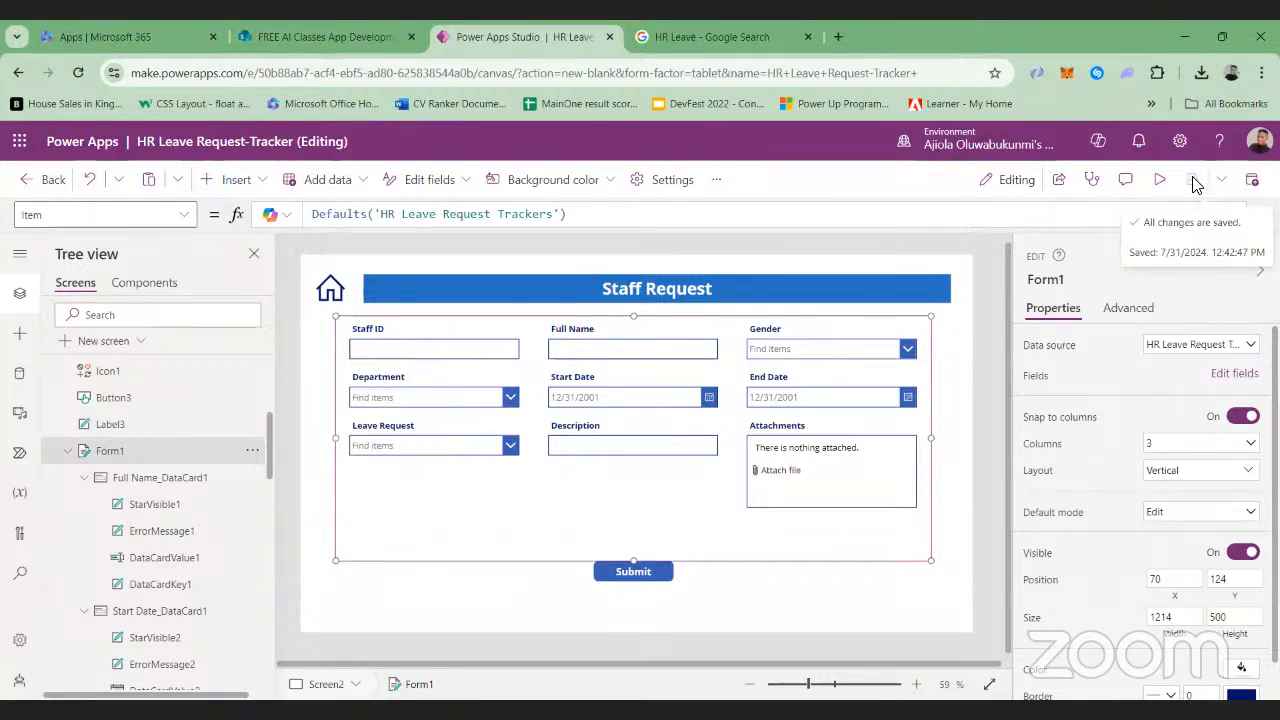
left_click(1159, 181)
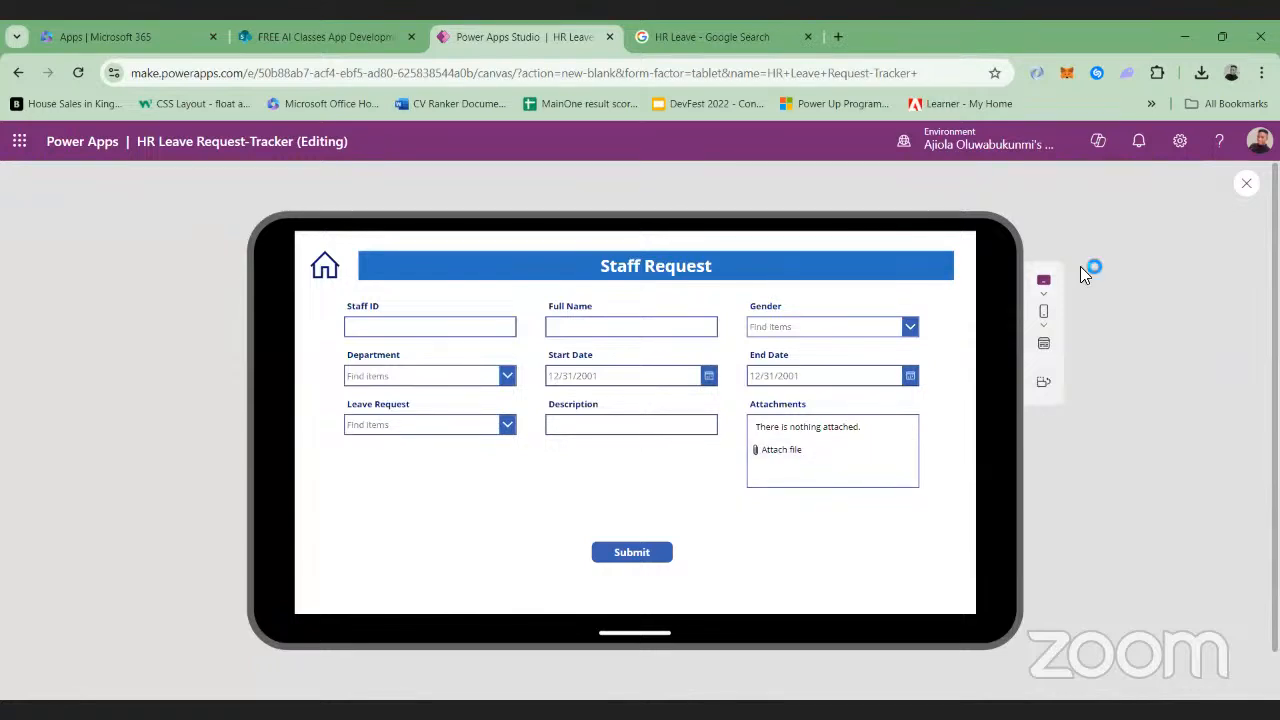
left_click(1246, 184)
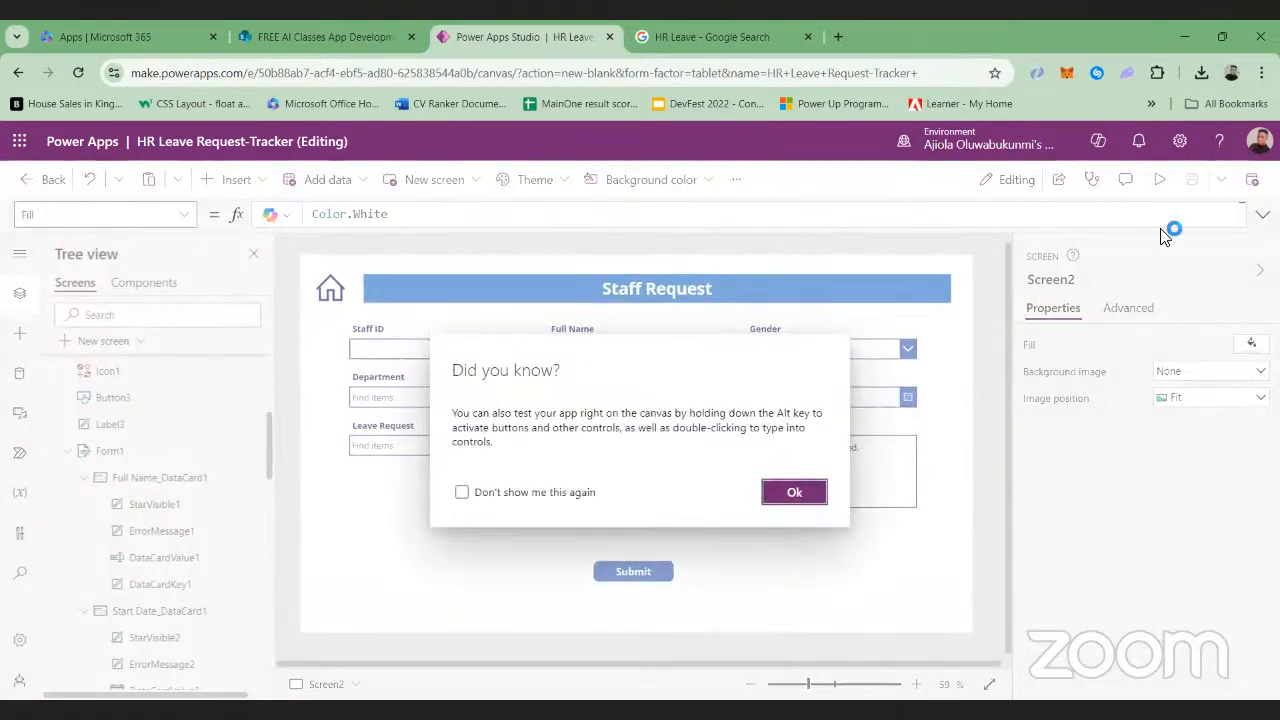
left_click(793, 493)
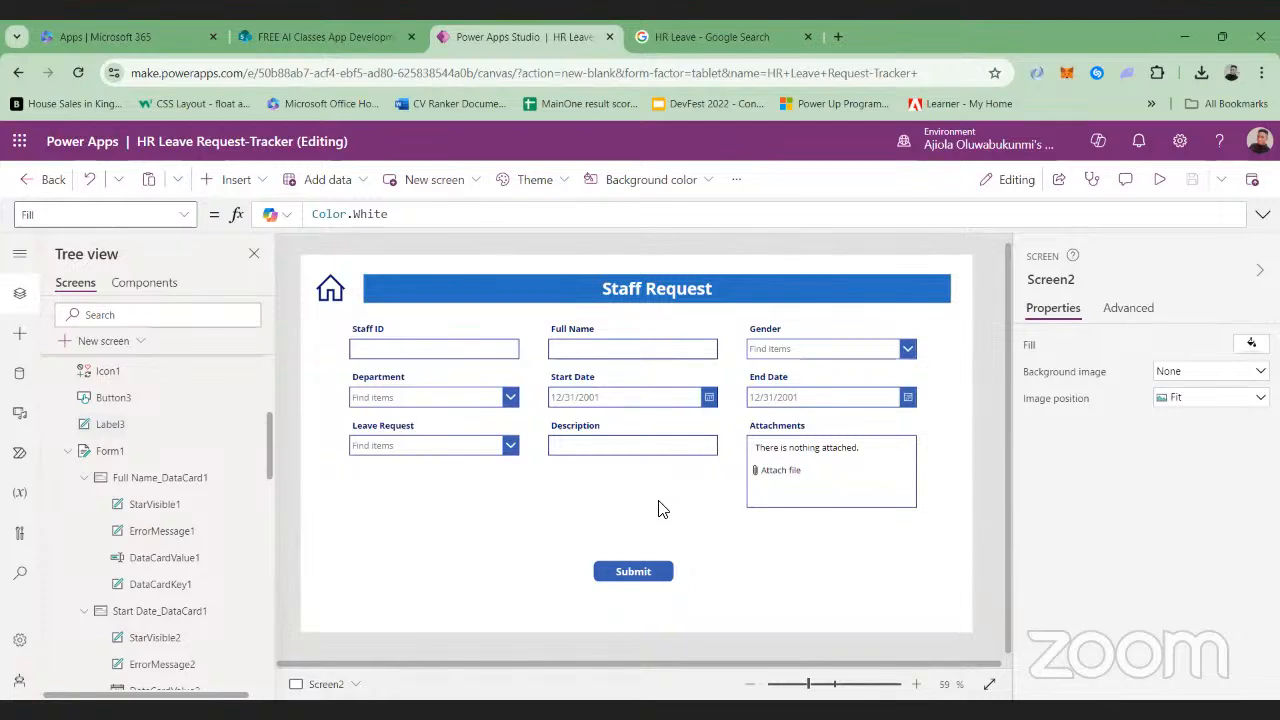
Set the Submit button's OnSelect formula to SubmitForm(Form1)
left_click(622, 576)
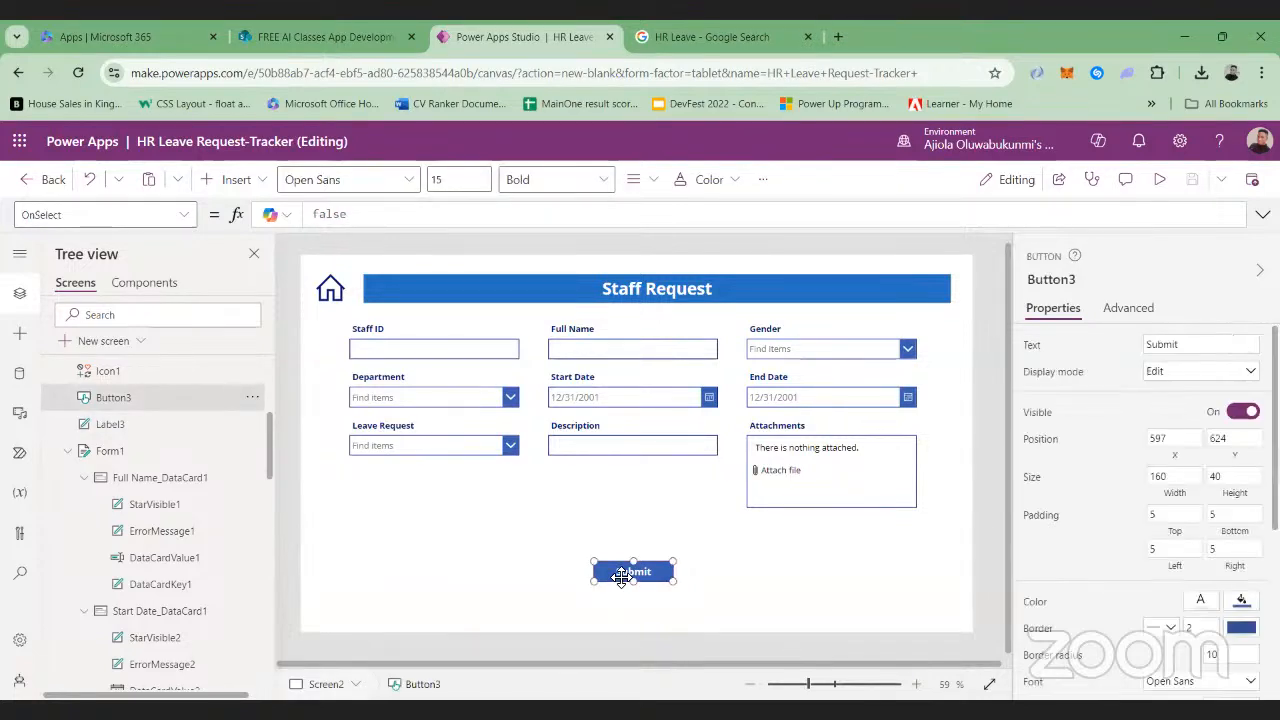
double_click(369, 214)
key("BackSpace")
key("BackSpace")
key("BackSpace")
key("BackSpace")
key("BackSpace")
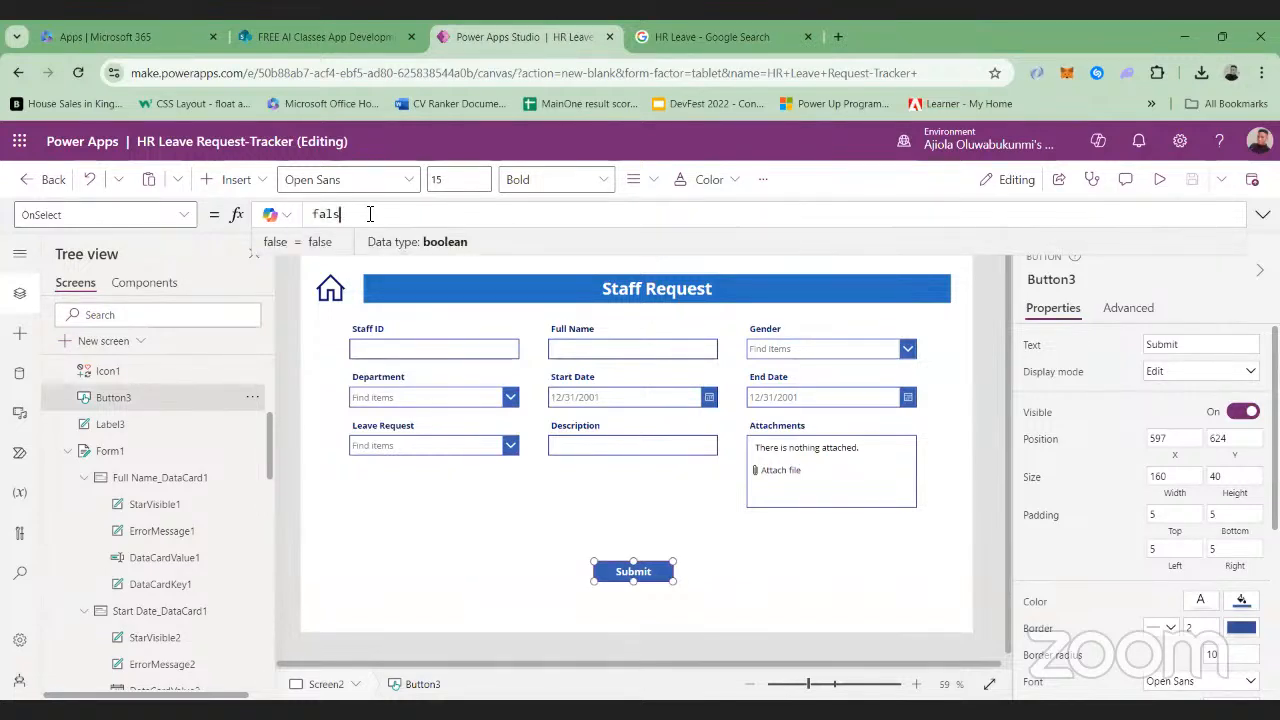
type("Submit")
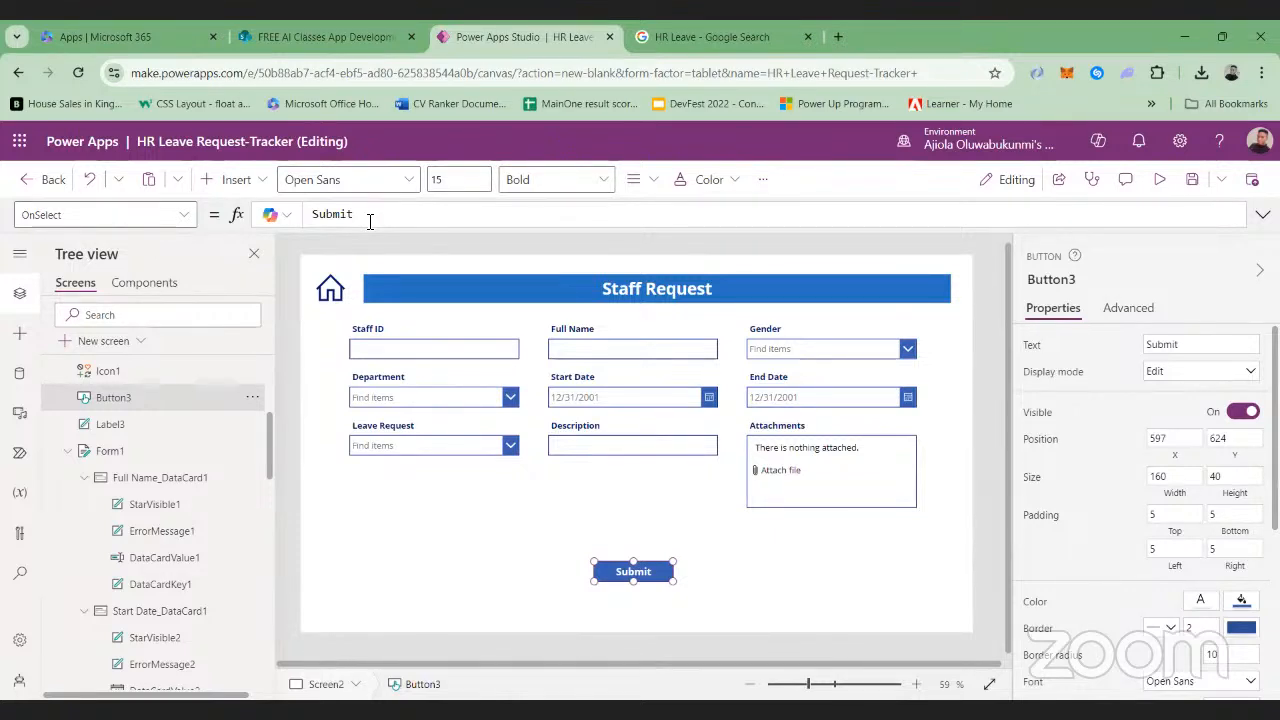
type("Form(")
left_click(422, 229)
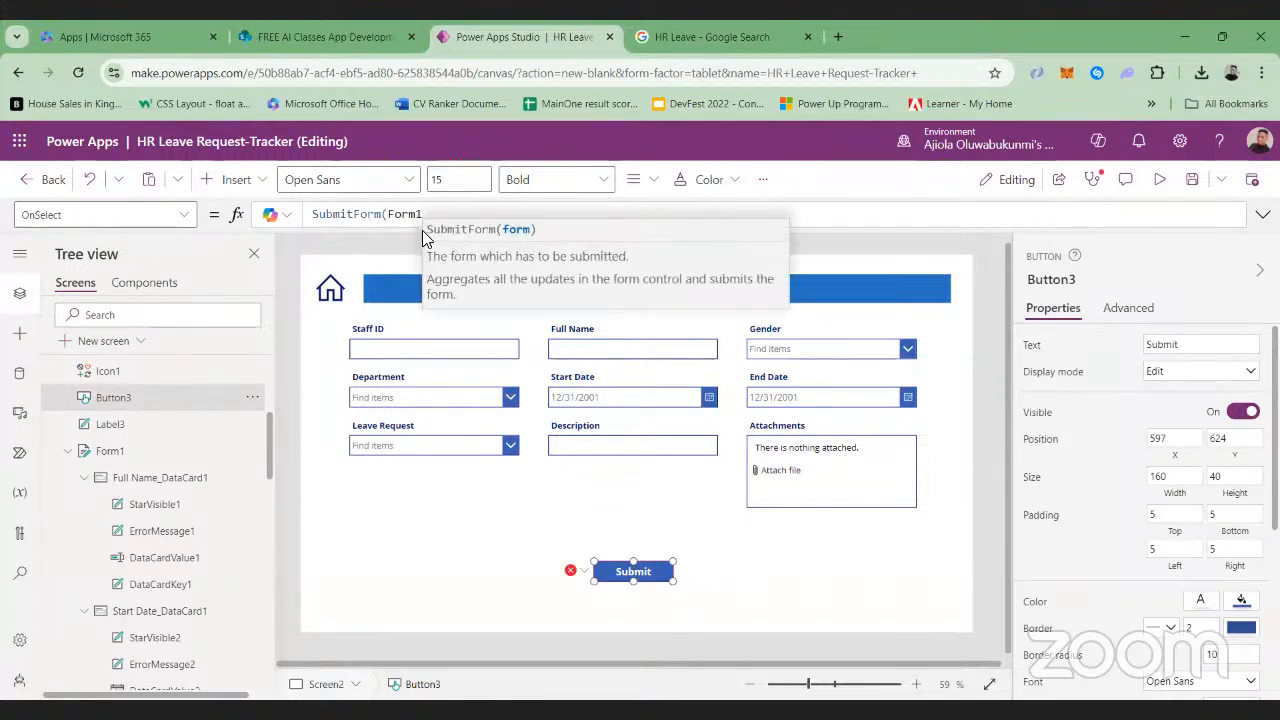
left_click(741, 590)
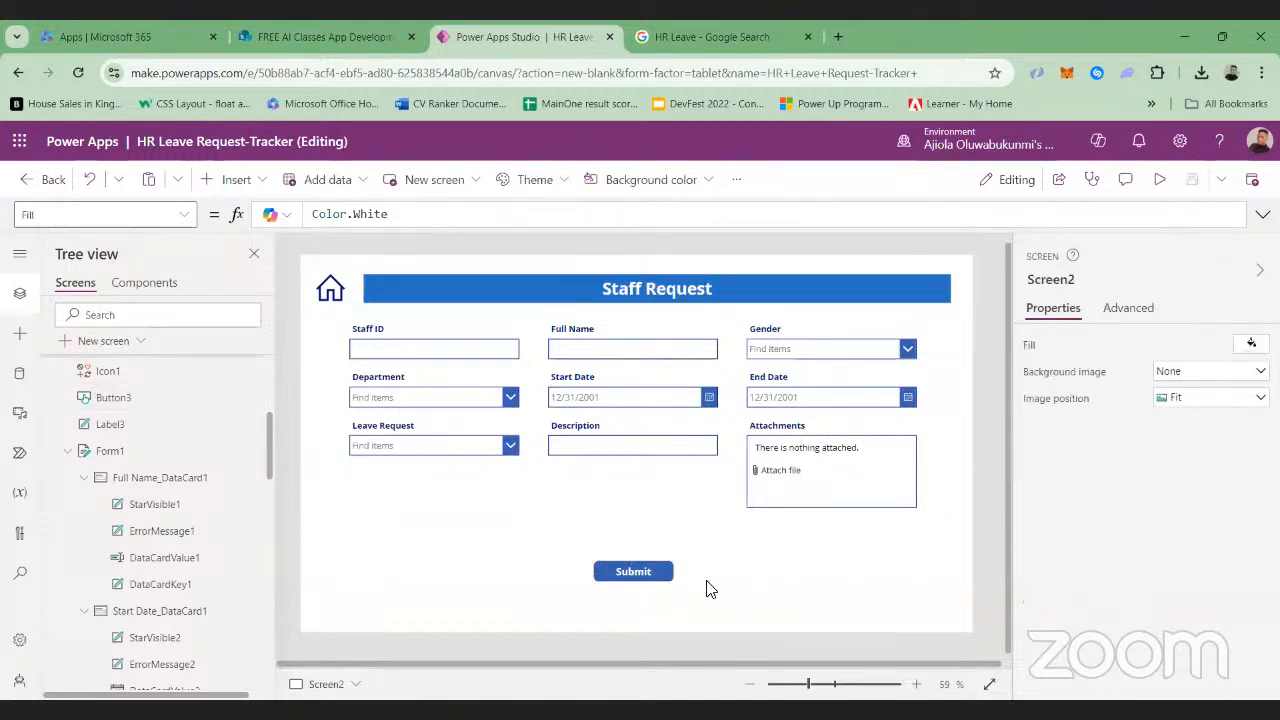
left_click(651, 577)
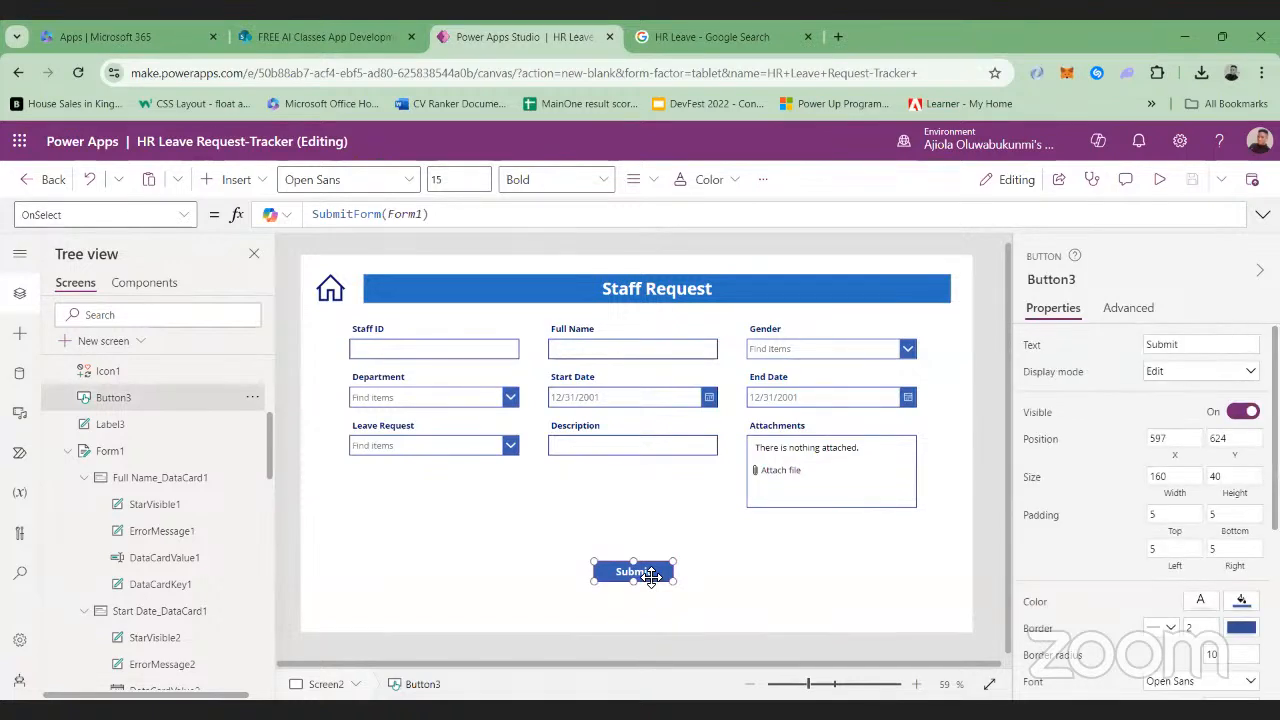
Set the Home icon's OnSelect formula to Navigate(Screen1)
left_click(334, 287)
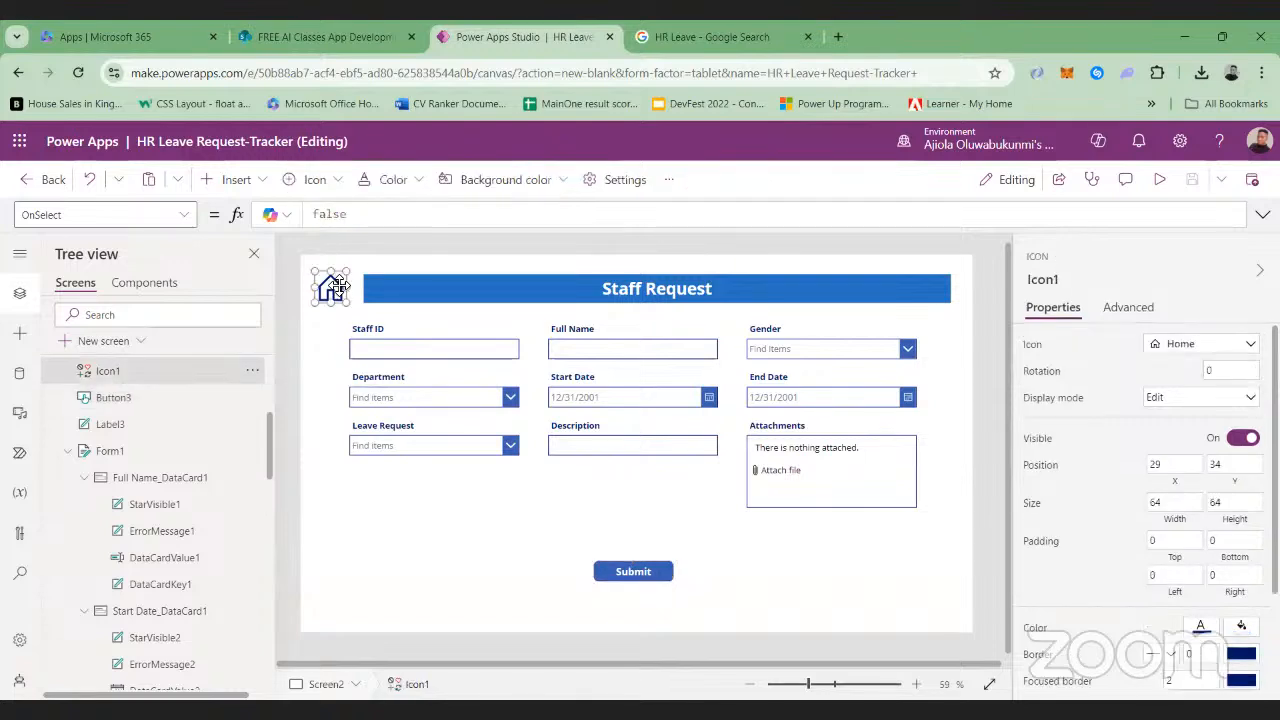
left_click(380, 216)
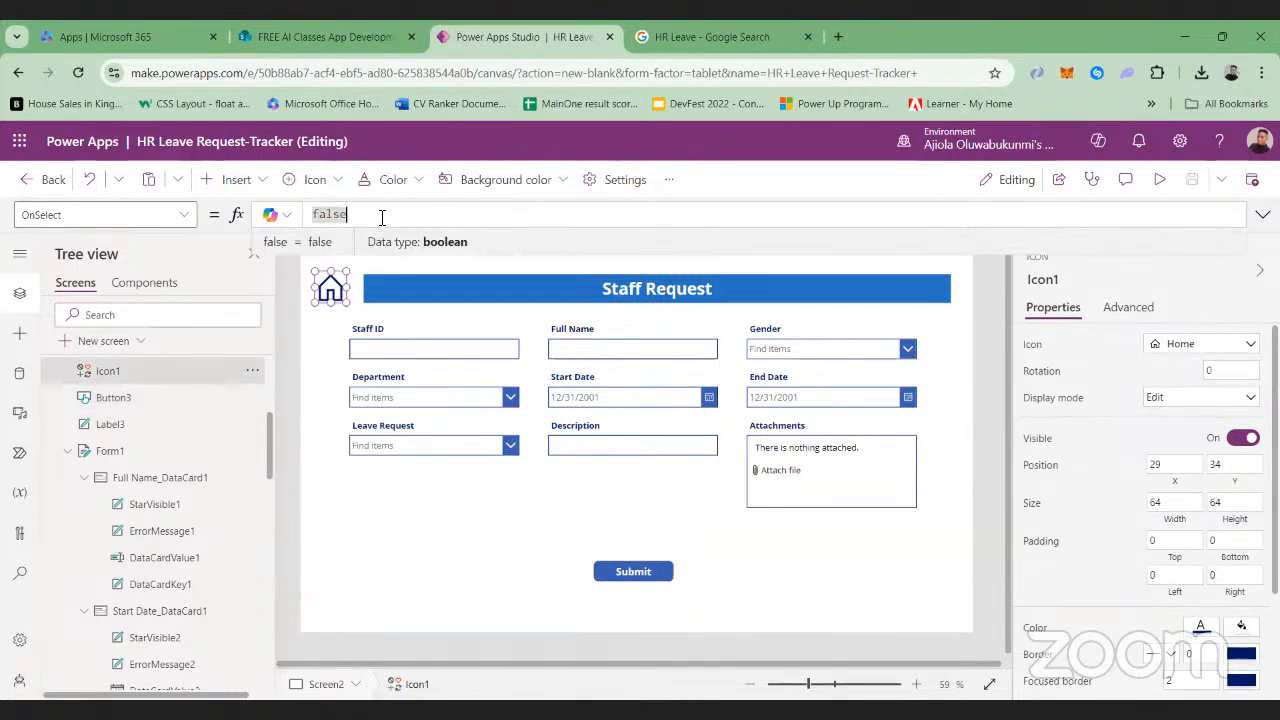
key("BackSpace")
key("BackSpace")
key("BackSpace")
key("BackSpace")
key("BackSpace")
type("avi")
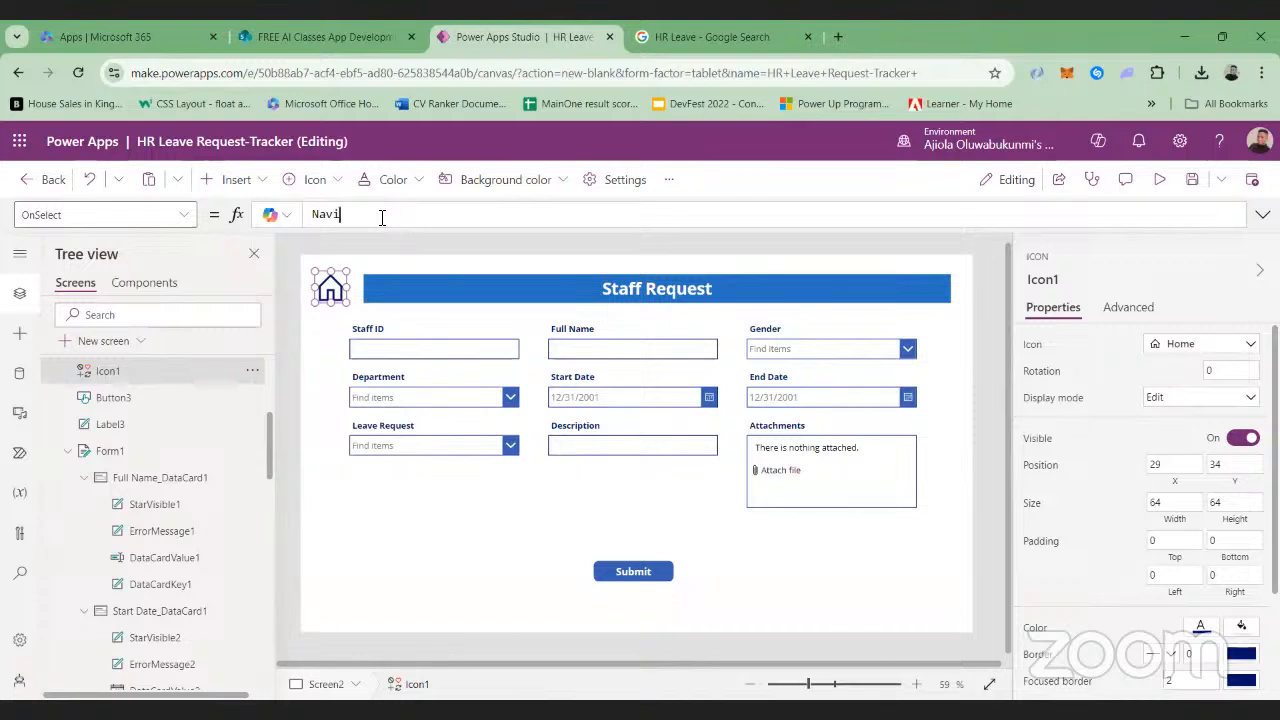
type("gate(")
type("Screen1)")
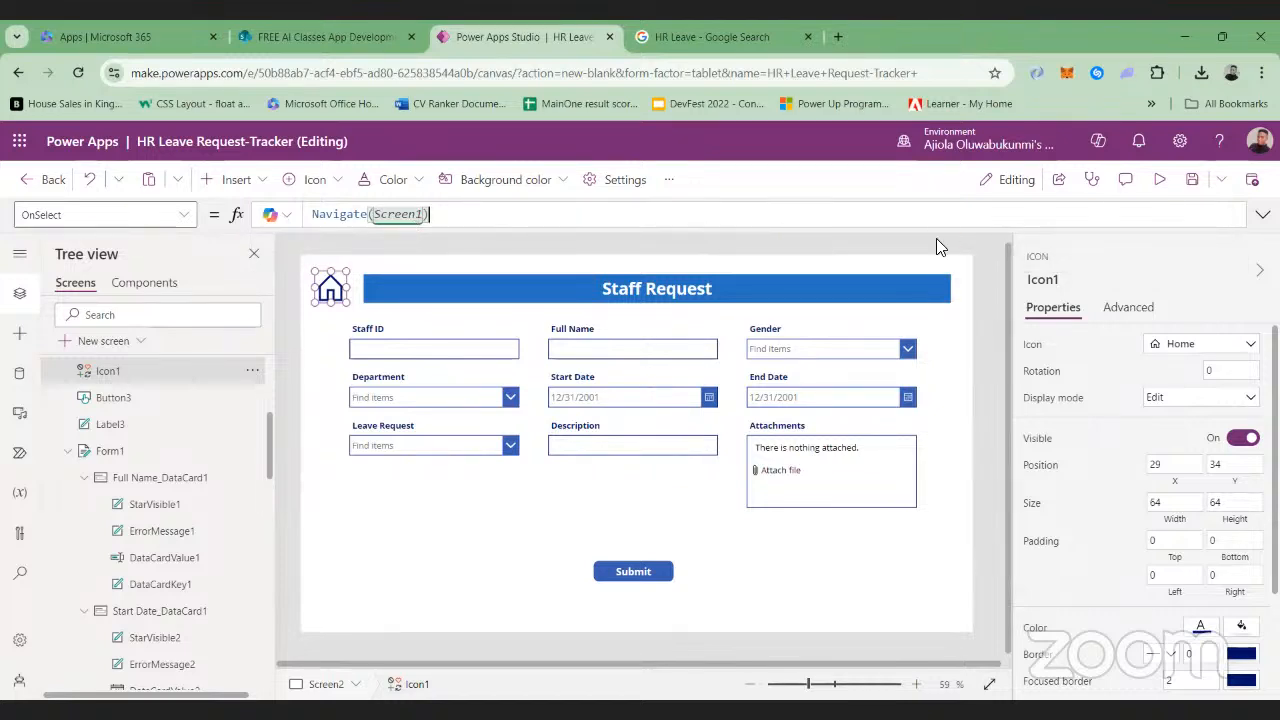
Preview the app, test the Home icon's navigation from the Staff Request screen, and return to editing
left_click(1161, 182)
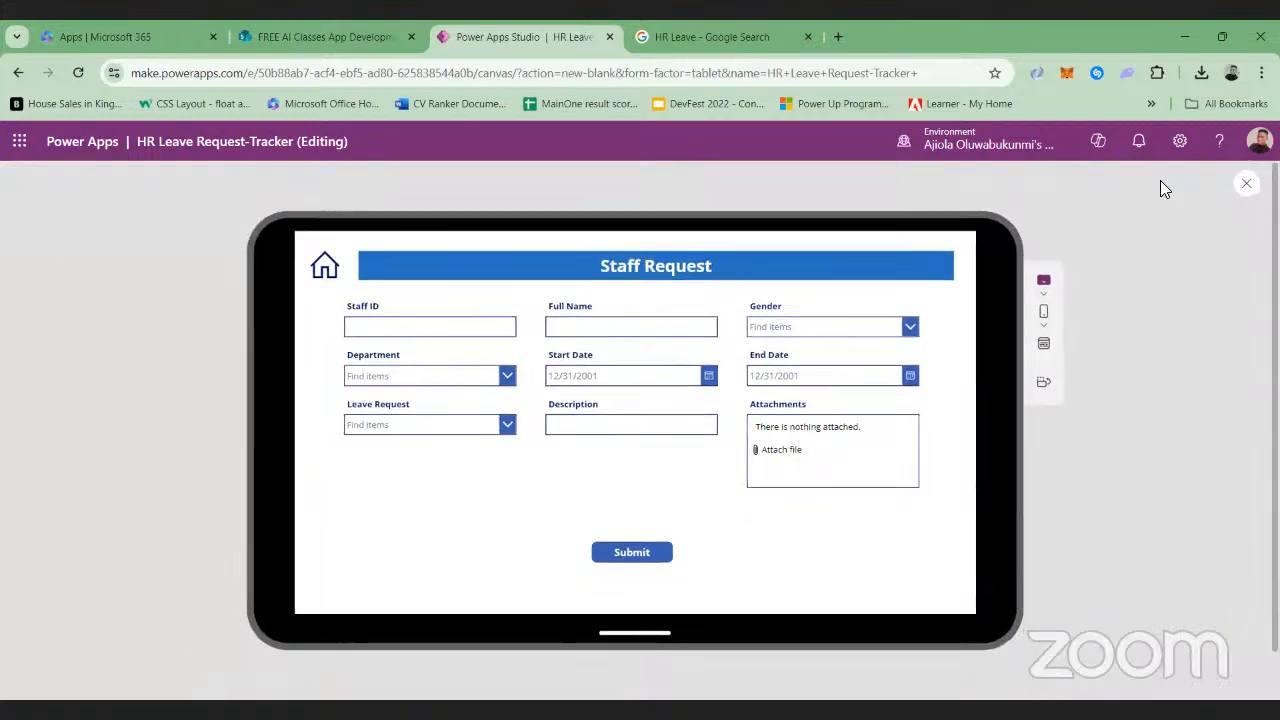
left_click(325, 267)
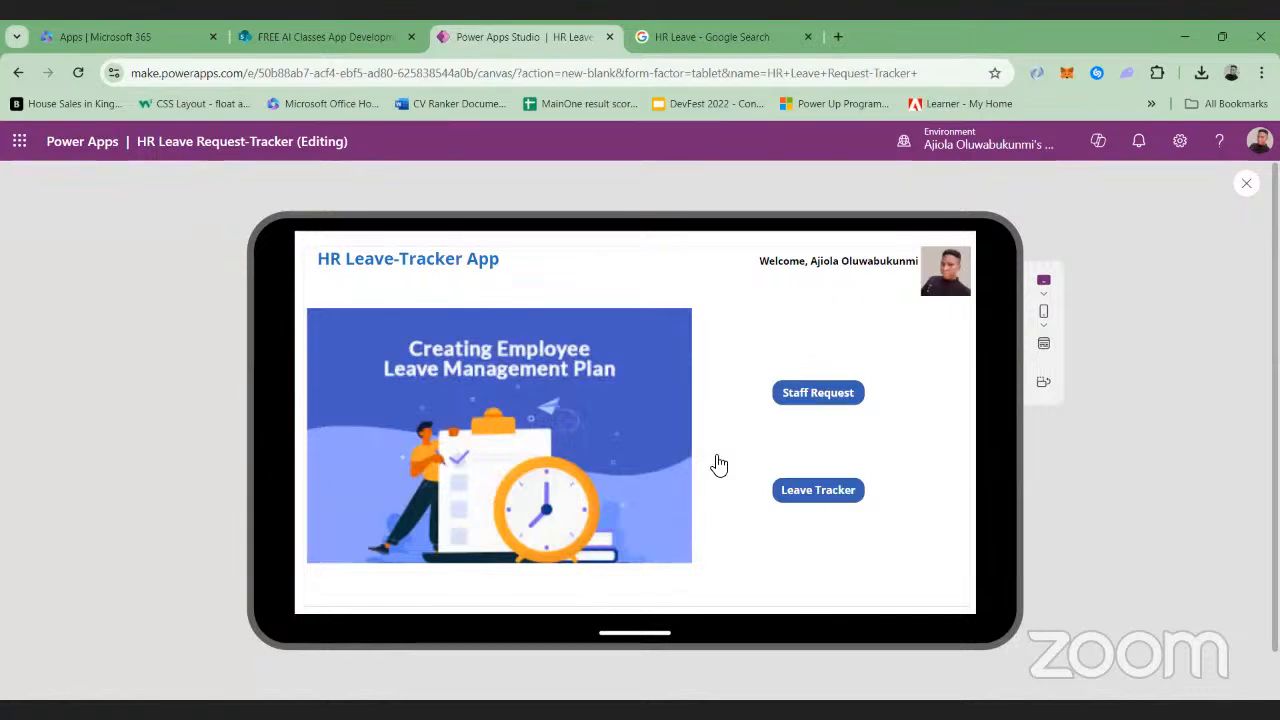
left_click(1247, 184)
left_click(830, 425)
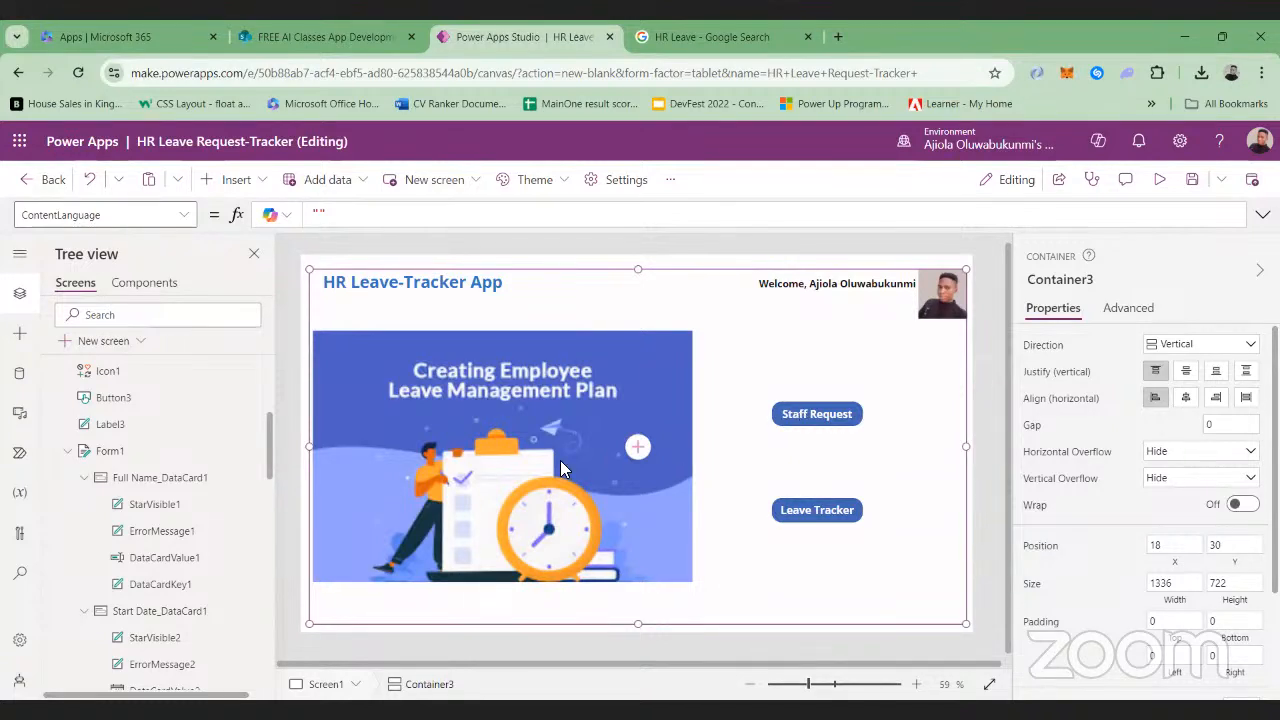
Set the OnSelect formula of the Staff Request button on Screen1 to Navigate(Screen2)
scroll(100, 395, "up", 3)
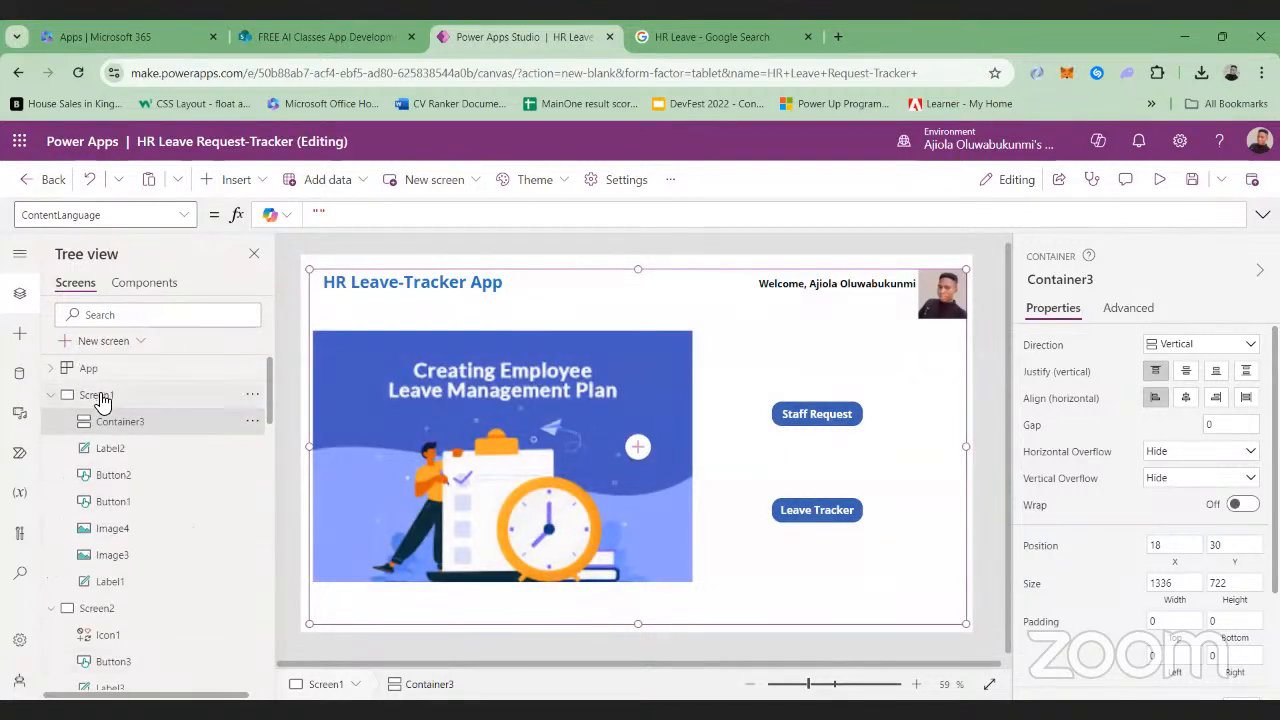
left_click(98, 396)
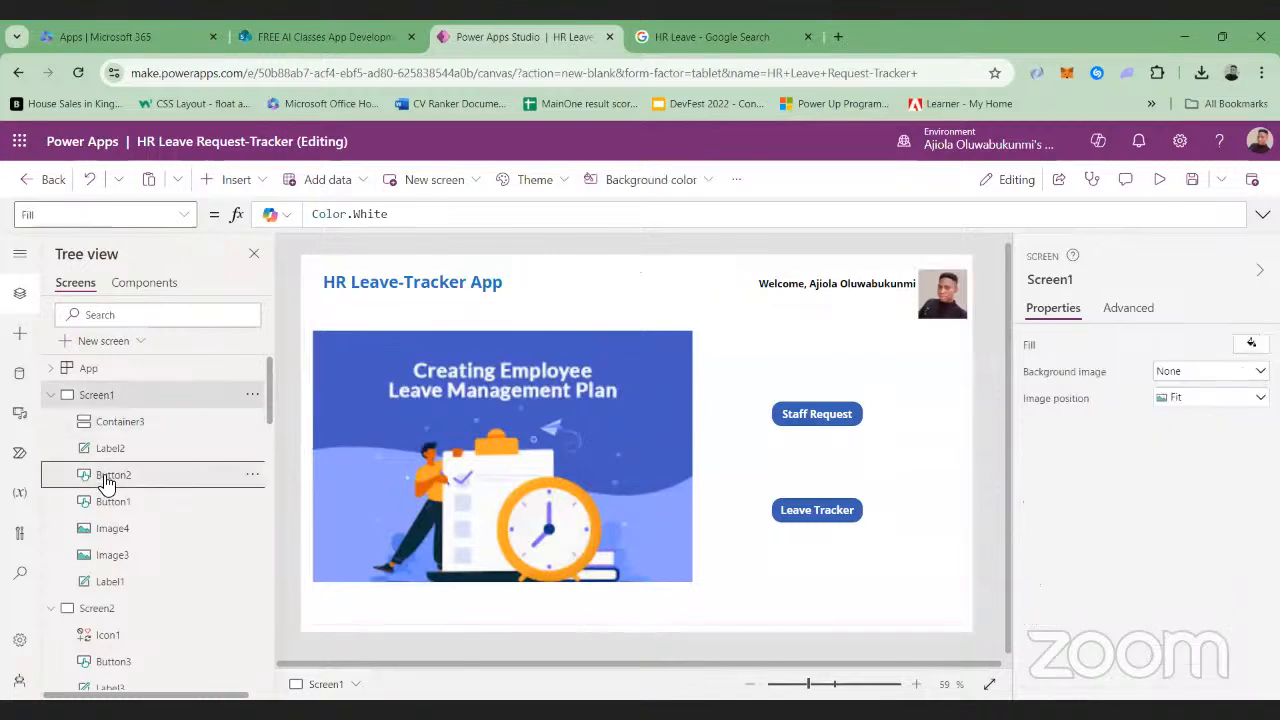
left_click(107, 483)
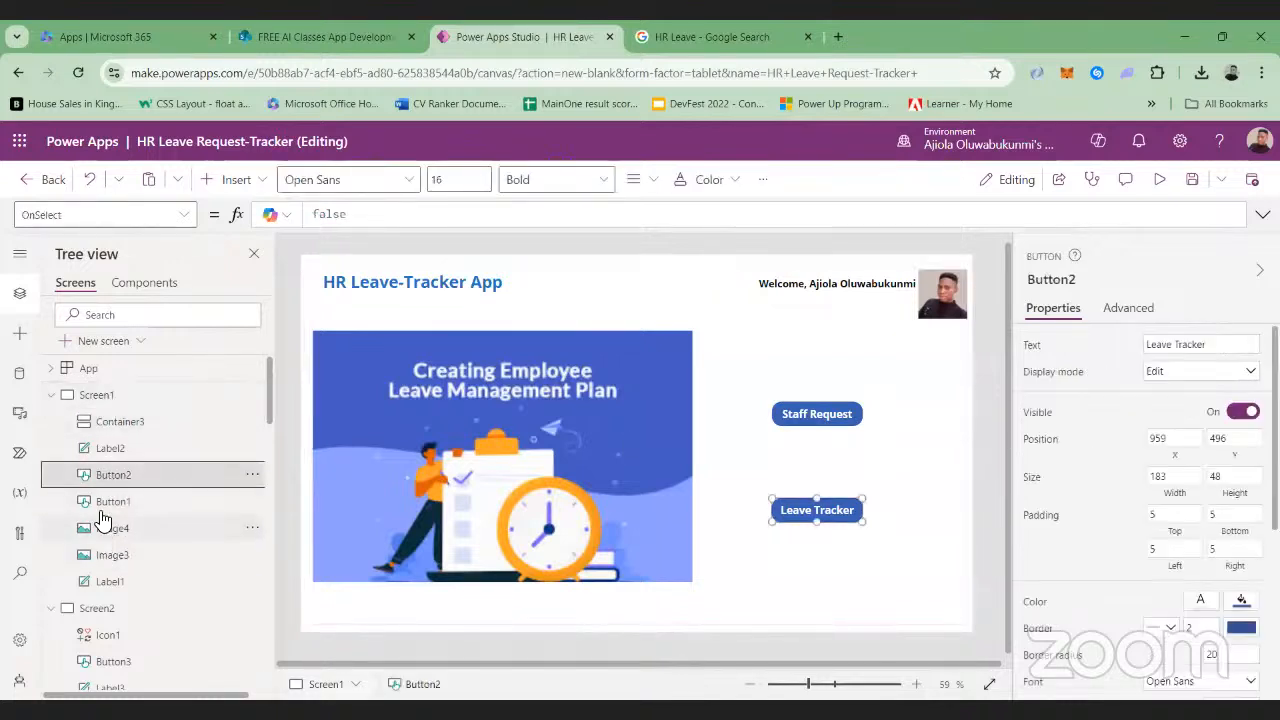
left_click(104, 503)
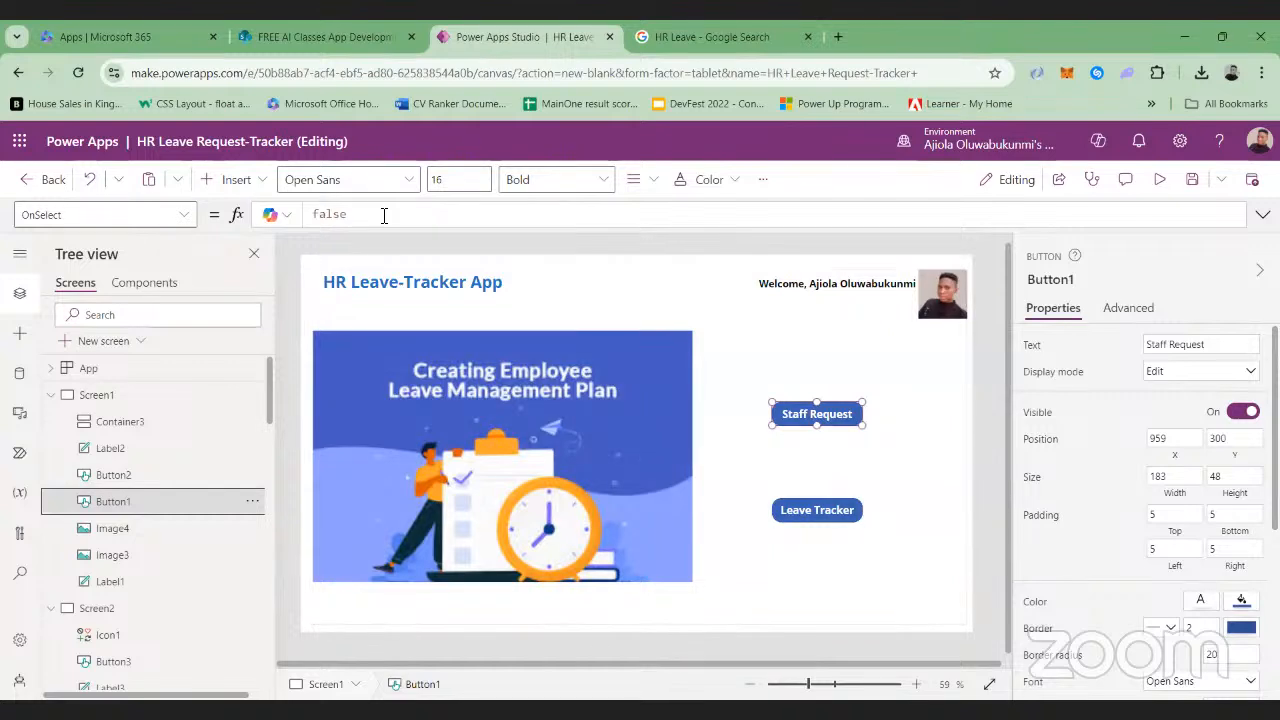
double_click(385, 214)
type("fa")
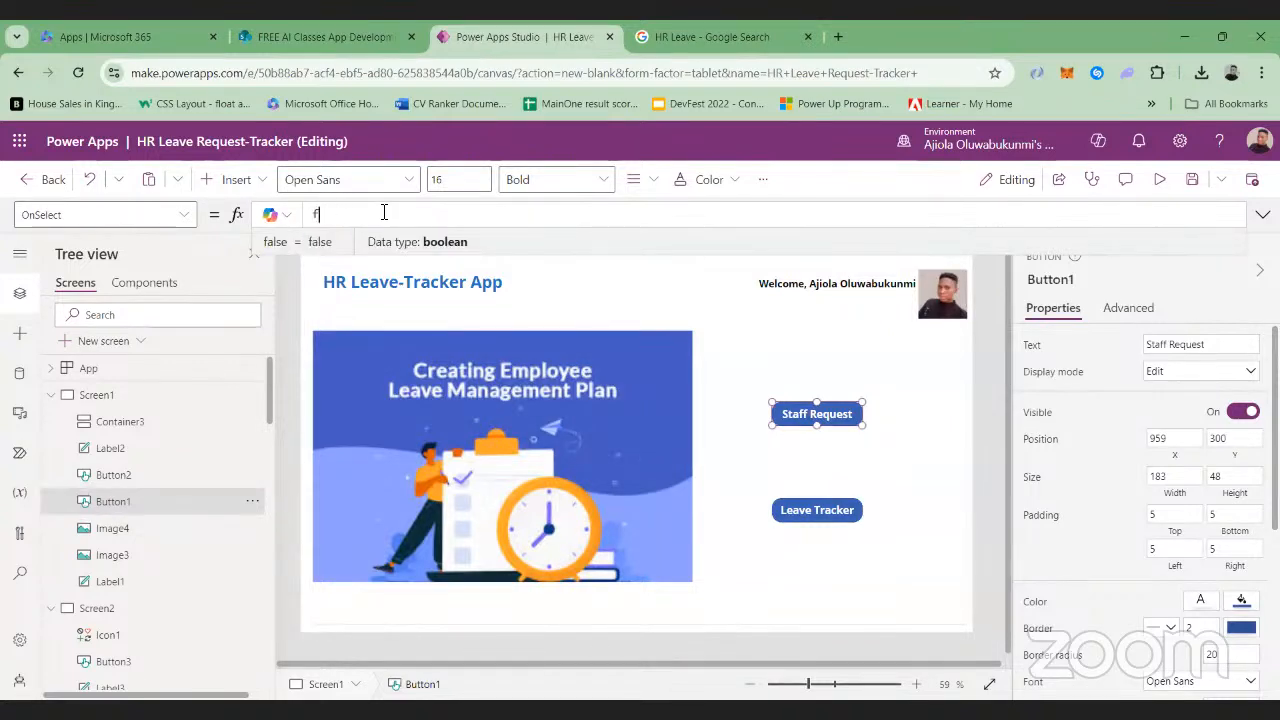
key("BackSpace")
type("Navigat")
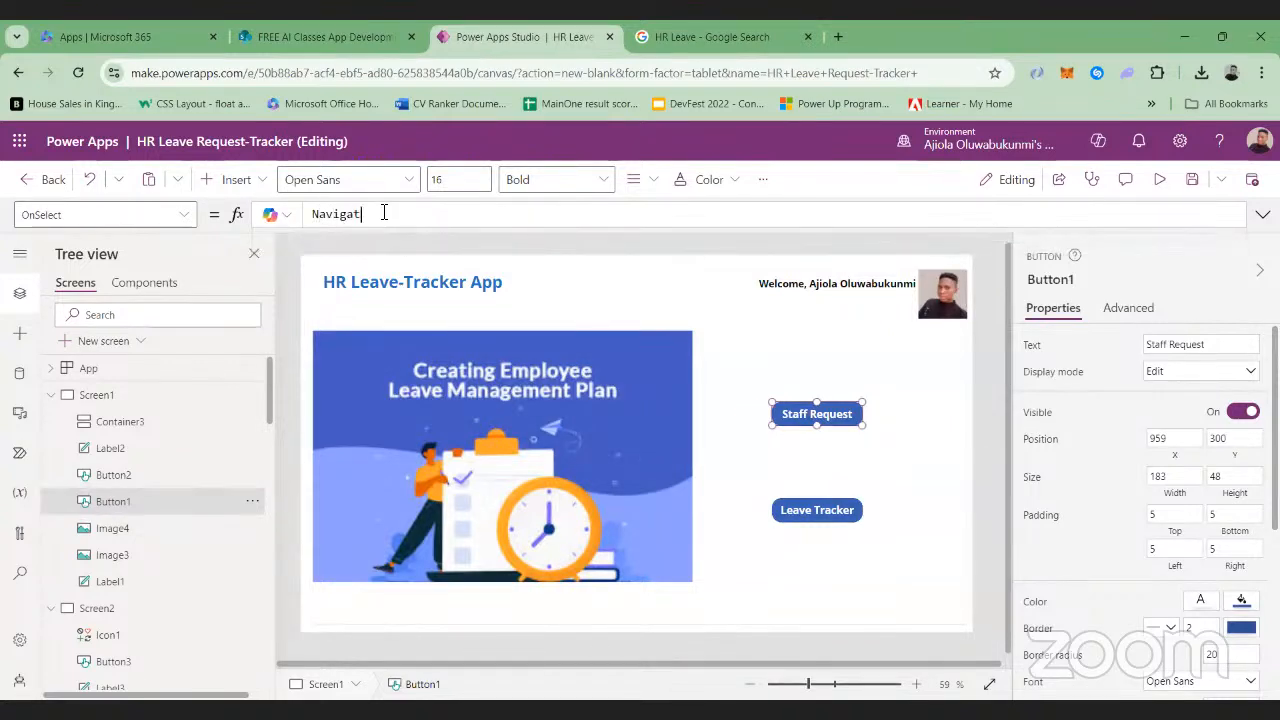
type("e(Screen")
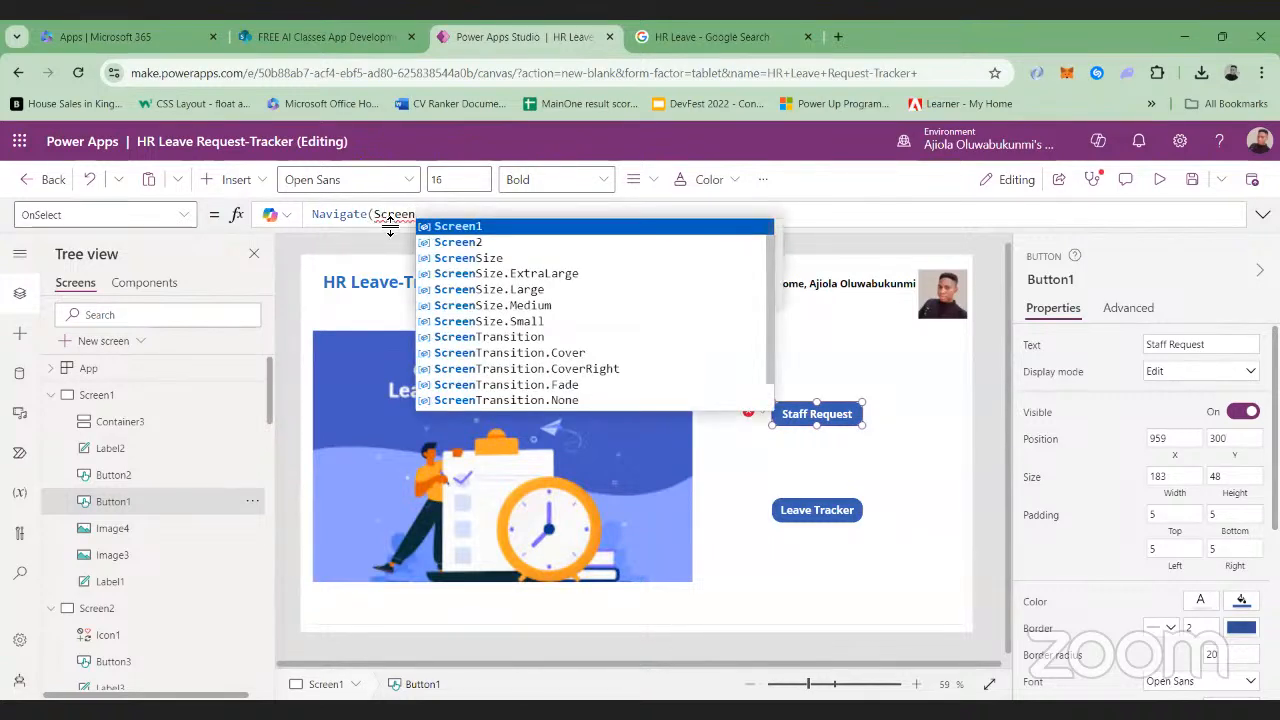
left_click(462, 242)
type(")")
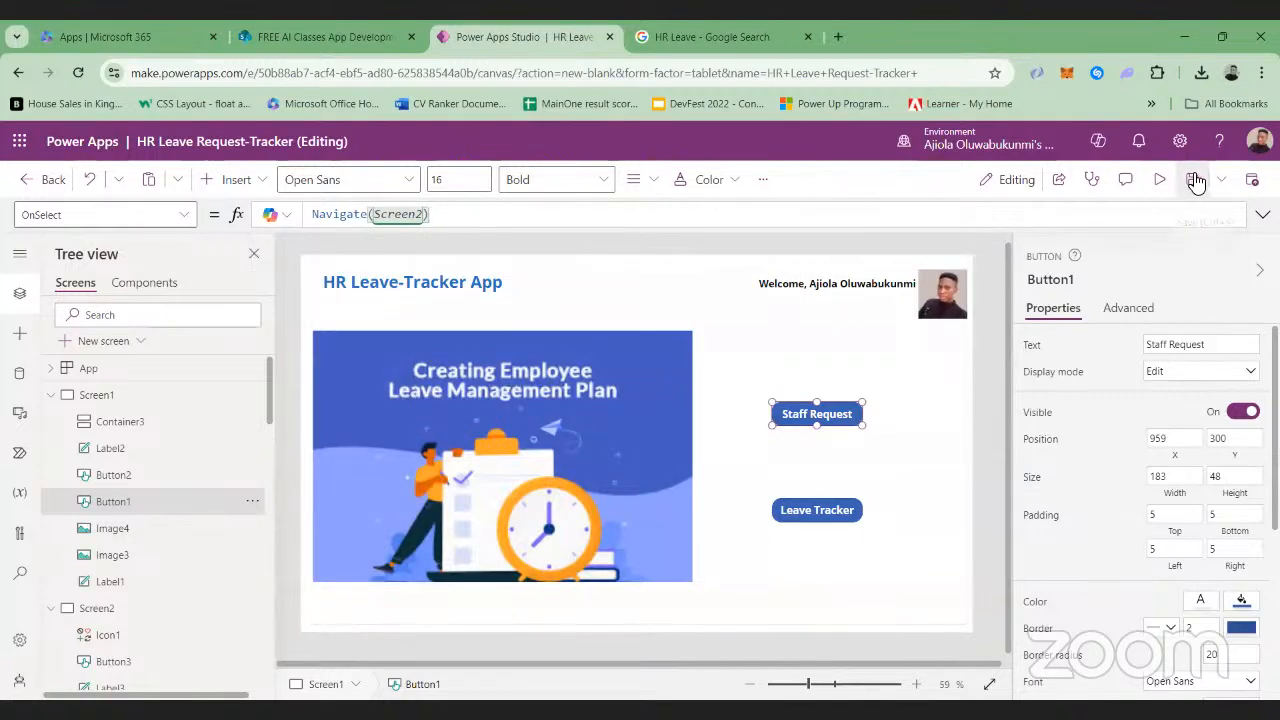
Save the app, test the Staff Request button on Screen1 in preview, and return to editing
left_click(1194, 180)
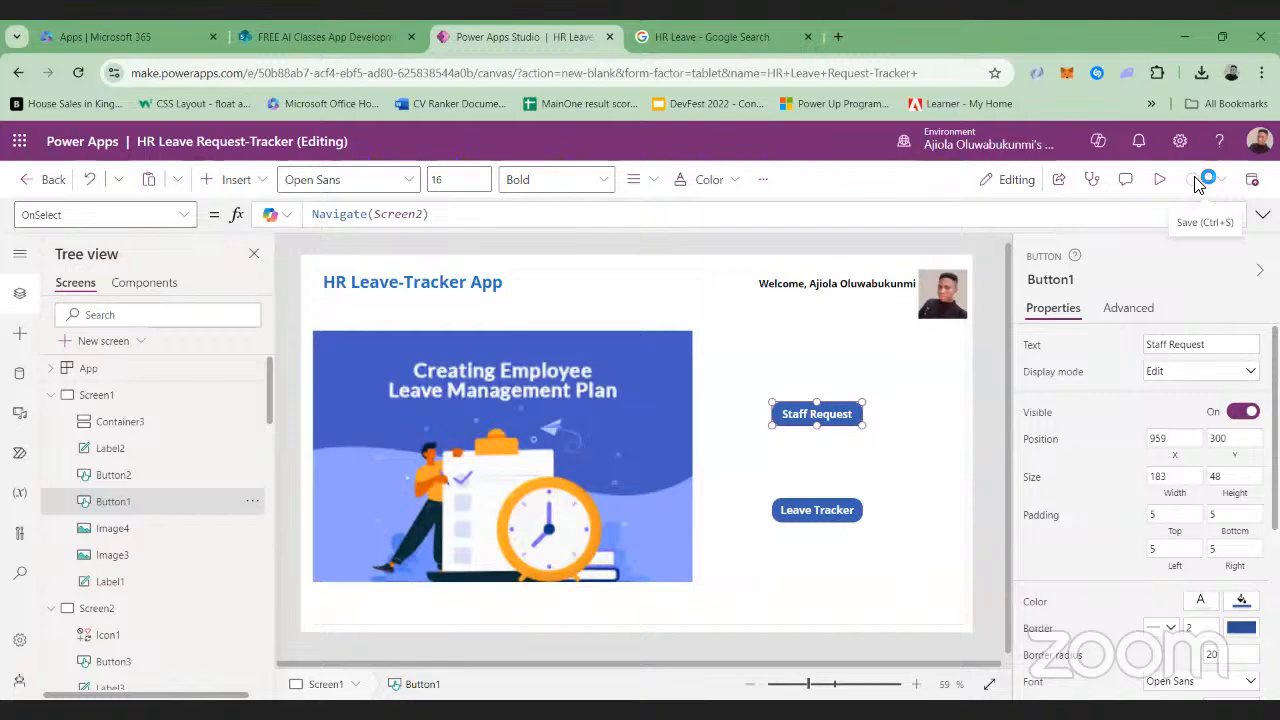
left_click(1159, 180)
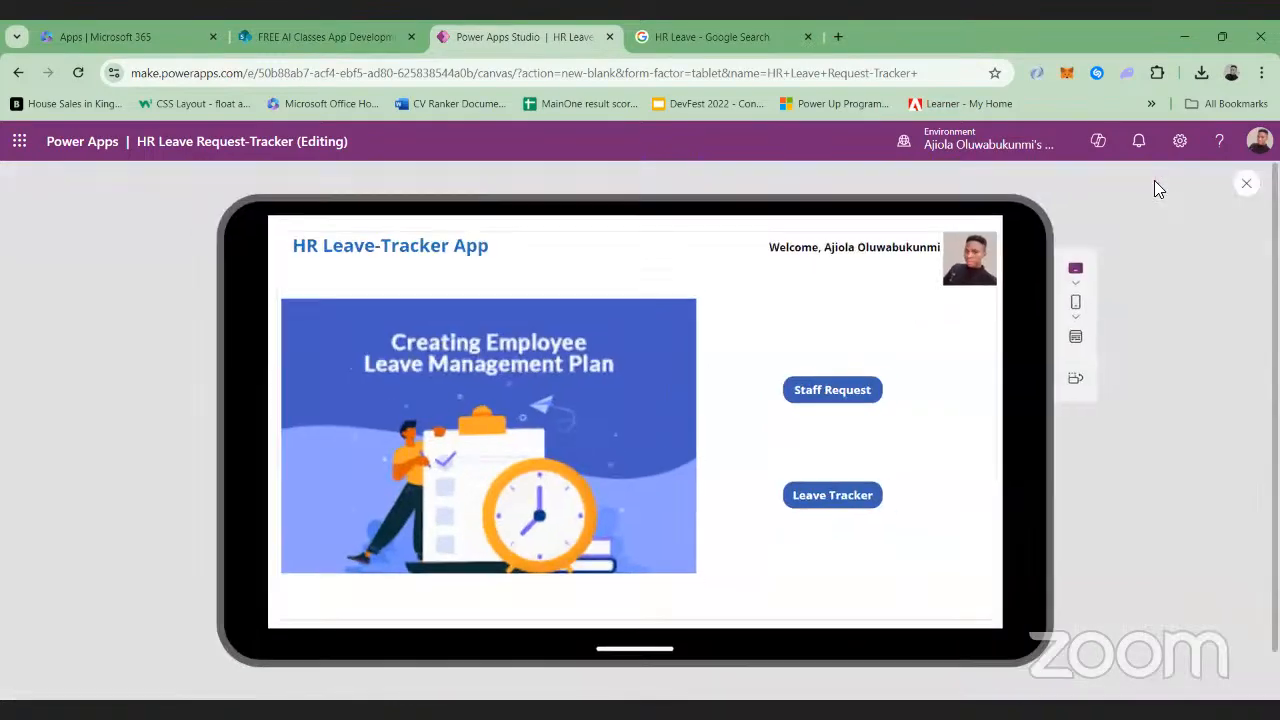
left_click(795, 395)
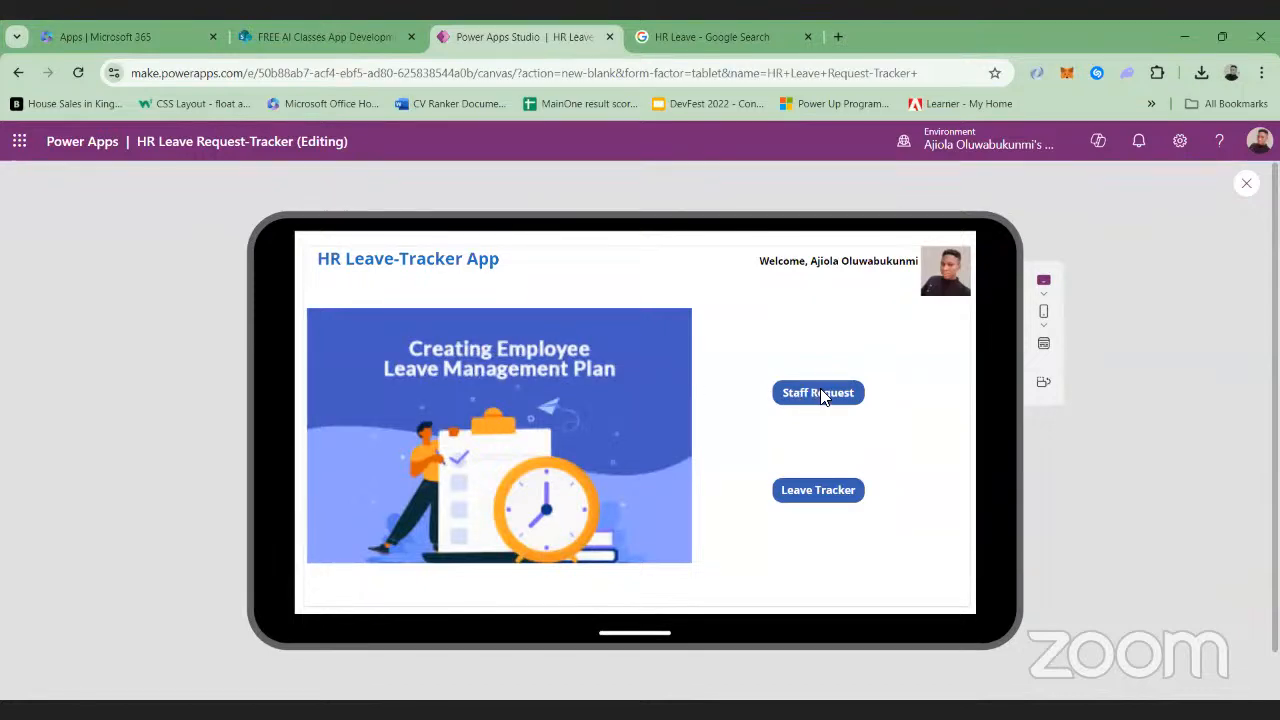
left_click(823, 395)
left_click(812, 400)
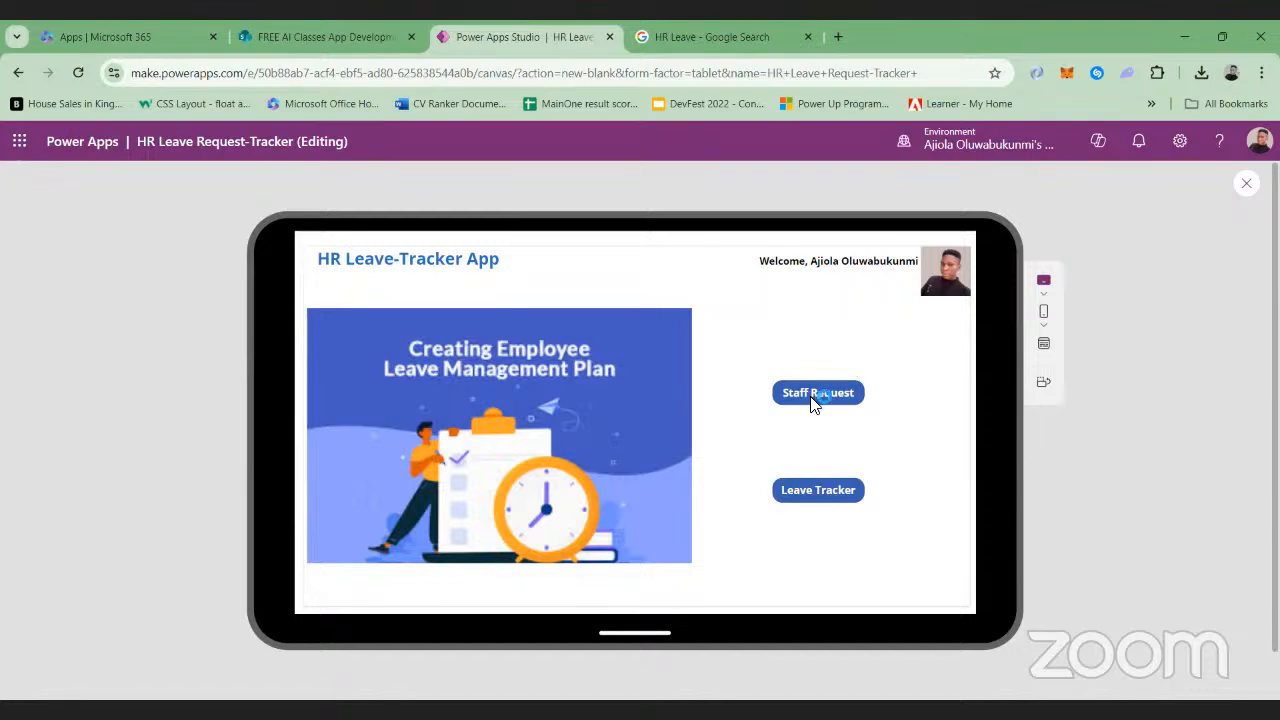
left_click(1246, 183)
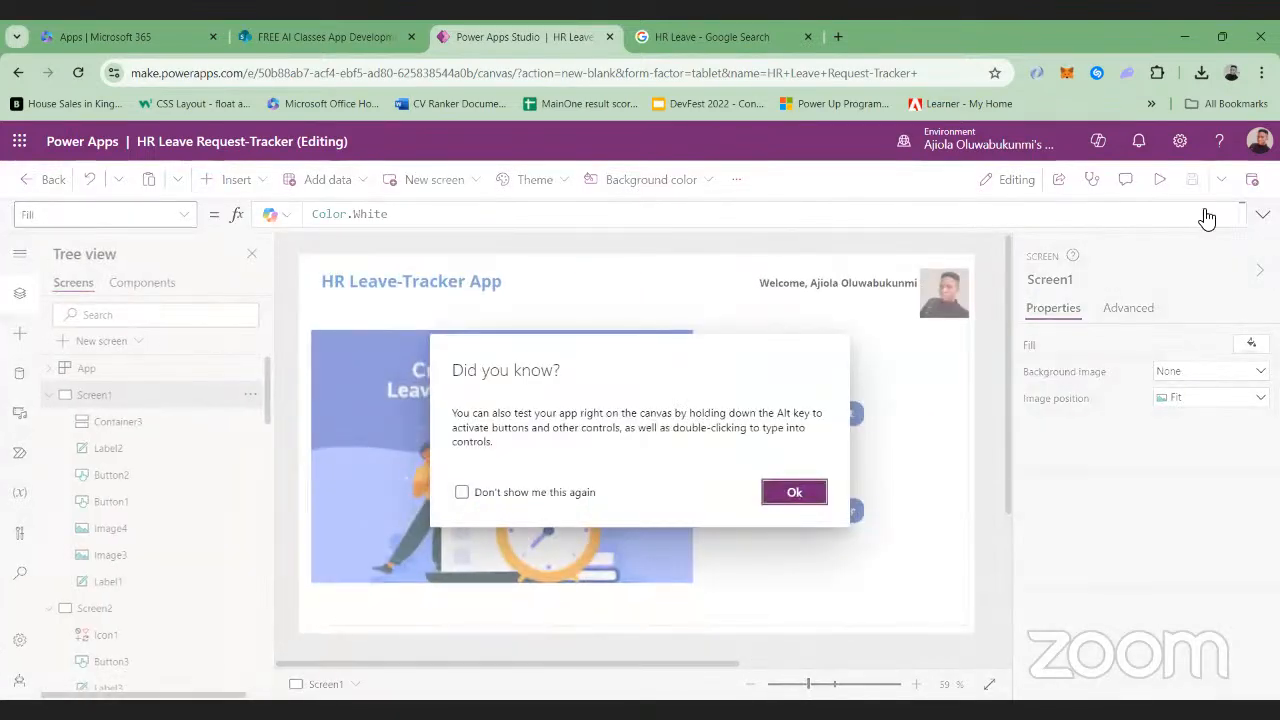
left_click(794, 492)
Shrink the empty container covering Screen1, move the title label clear of it, and delete the container
left_click(834, 421)
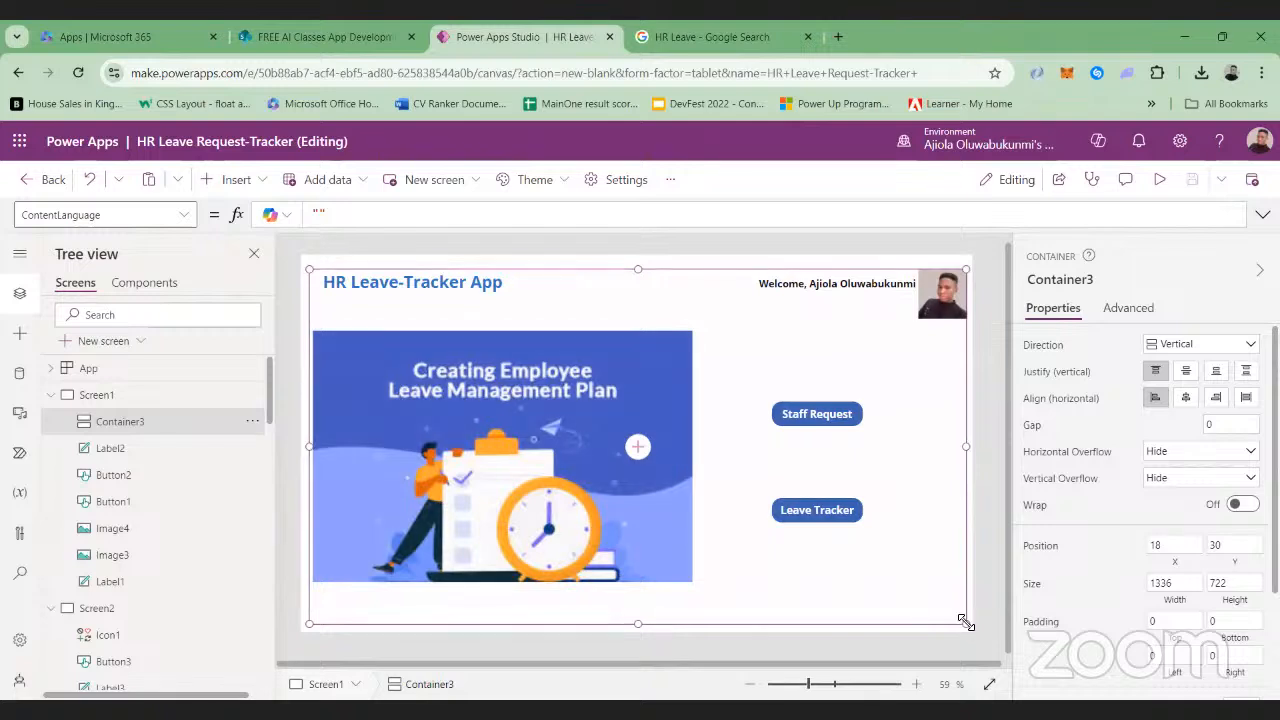
left_click_drag(968, 622, 365, 309)
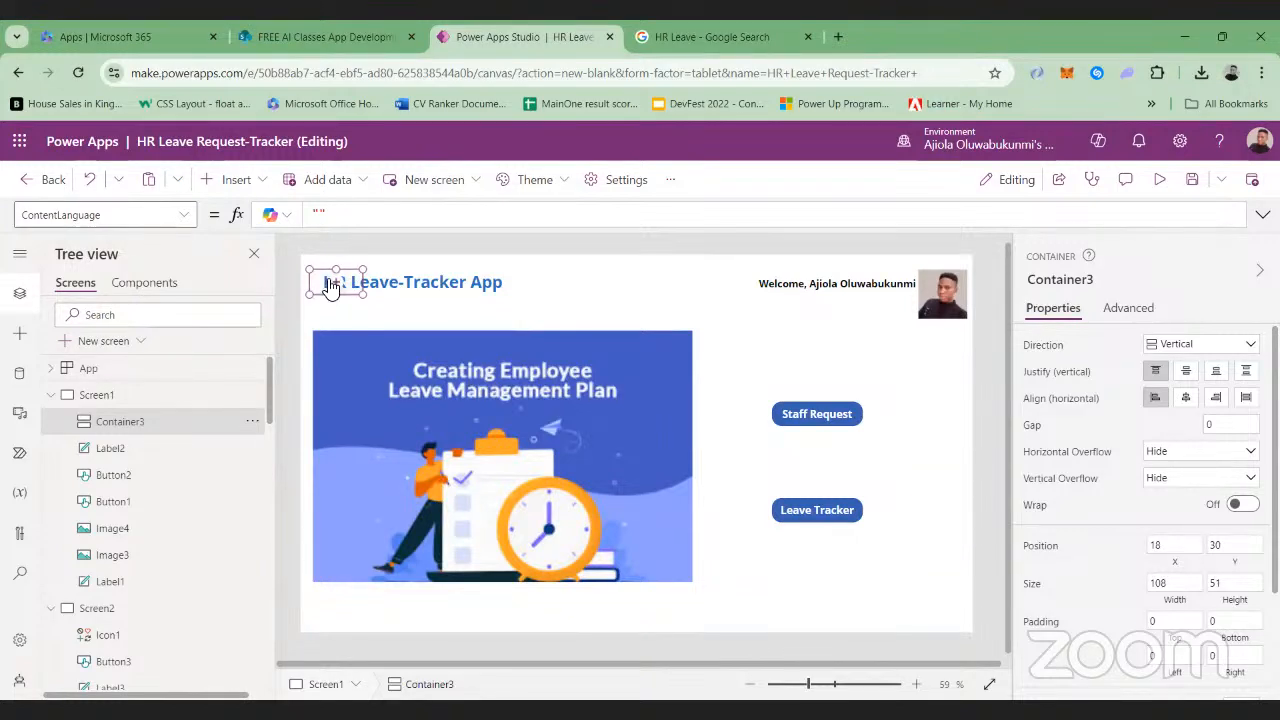
left_click(330, 285)
left_click(324, 284)
left_click(352, 285)
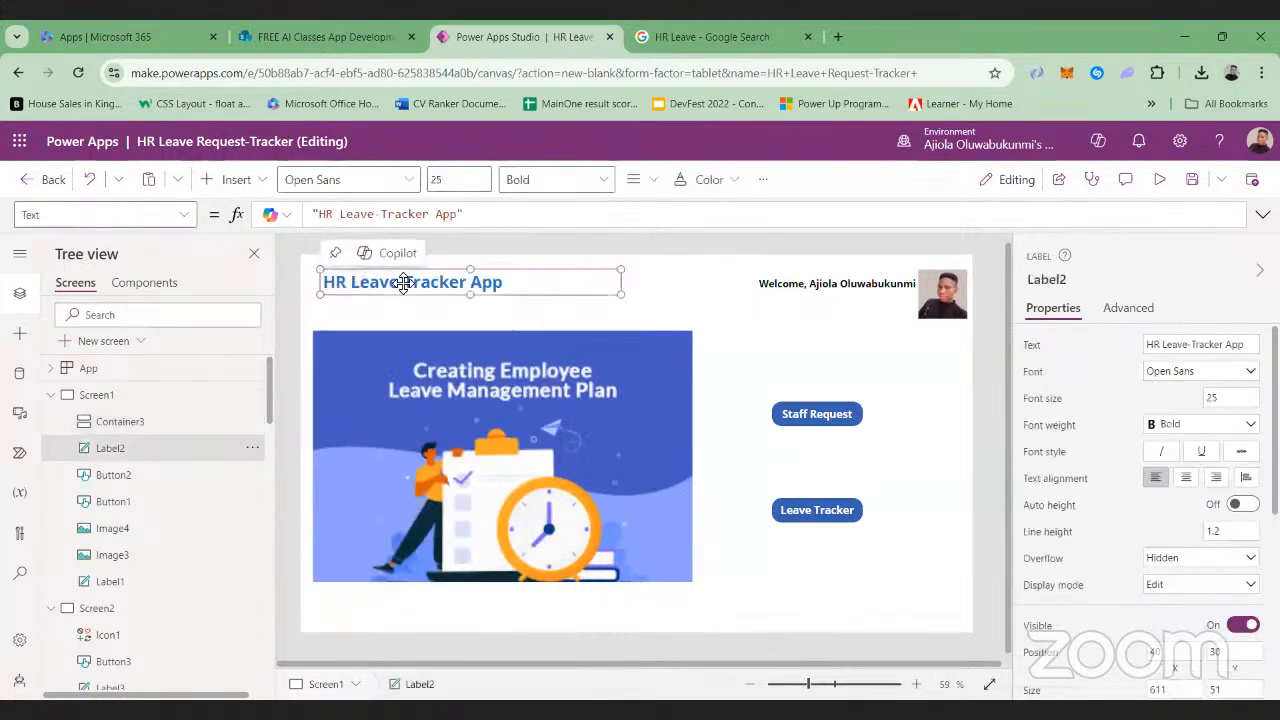
left_click_drag(432, 276, 502, 276)
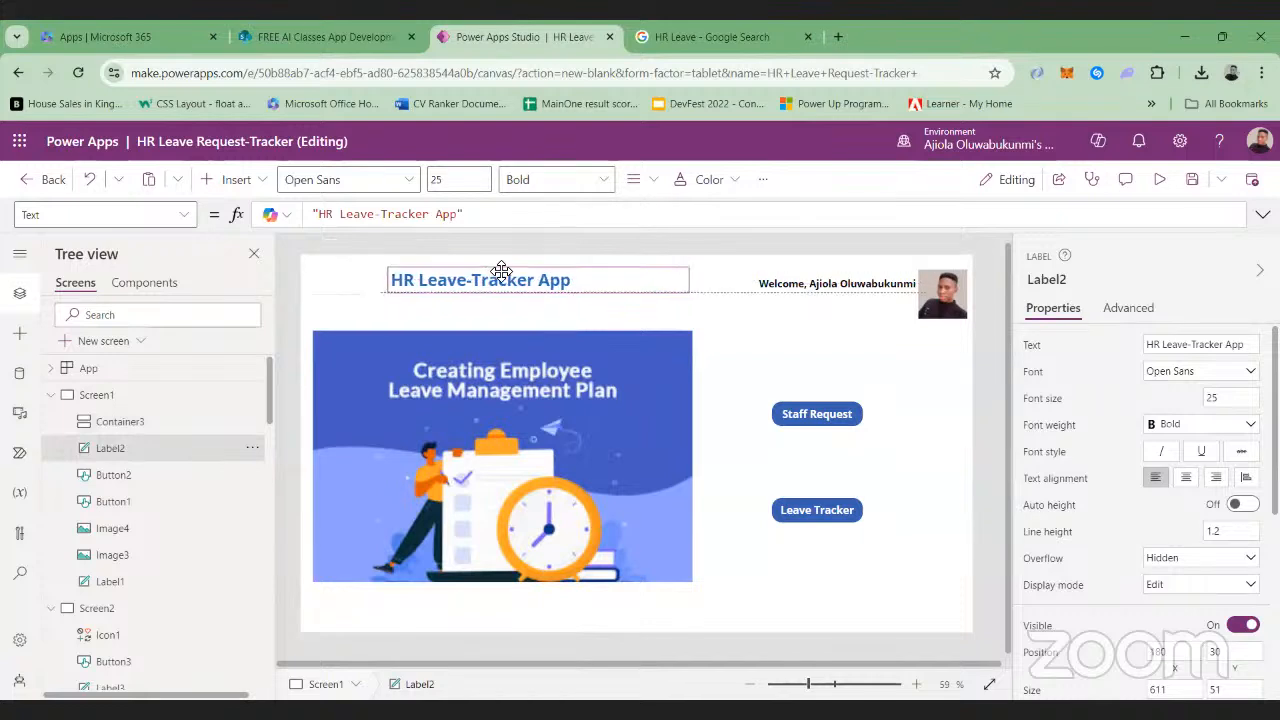
left_click(345, 283)
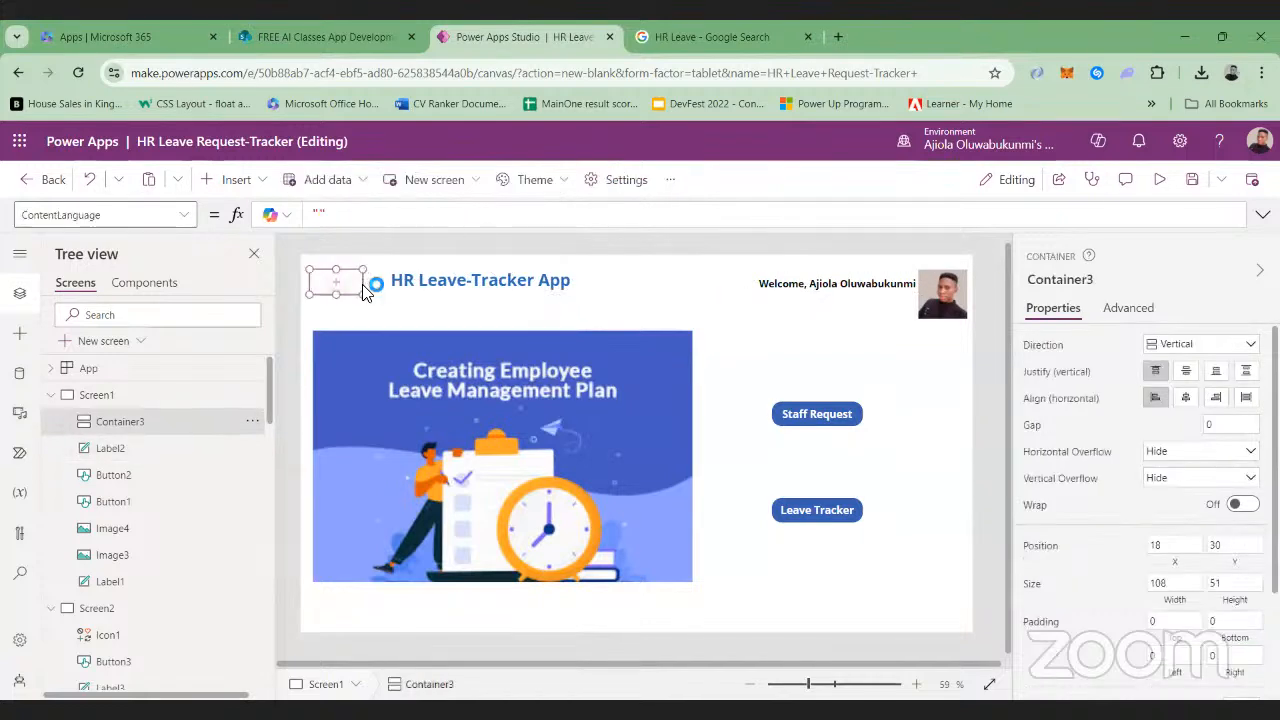
key("Delete")
Move the HR Leave-Tracker App title back above the banner image at about X 46, Y 30, and check it in preview
left_click(455, 283)
mouse_move(455, 283)
left_mouse_down()
mouse_move(392, 296)
mouse_move(452, 274)
mouse_move(451, 288)
mouse_move(453, 274)
left_mouse_up()
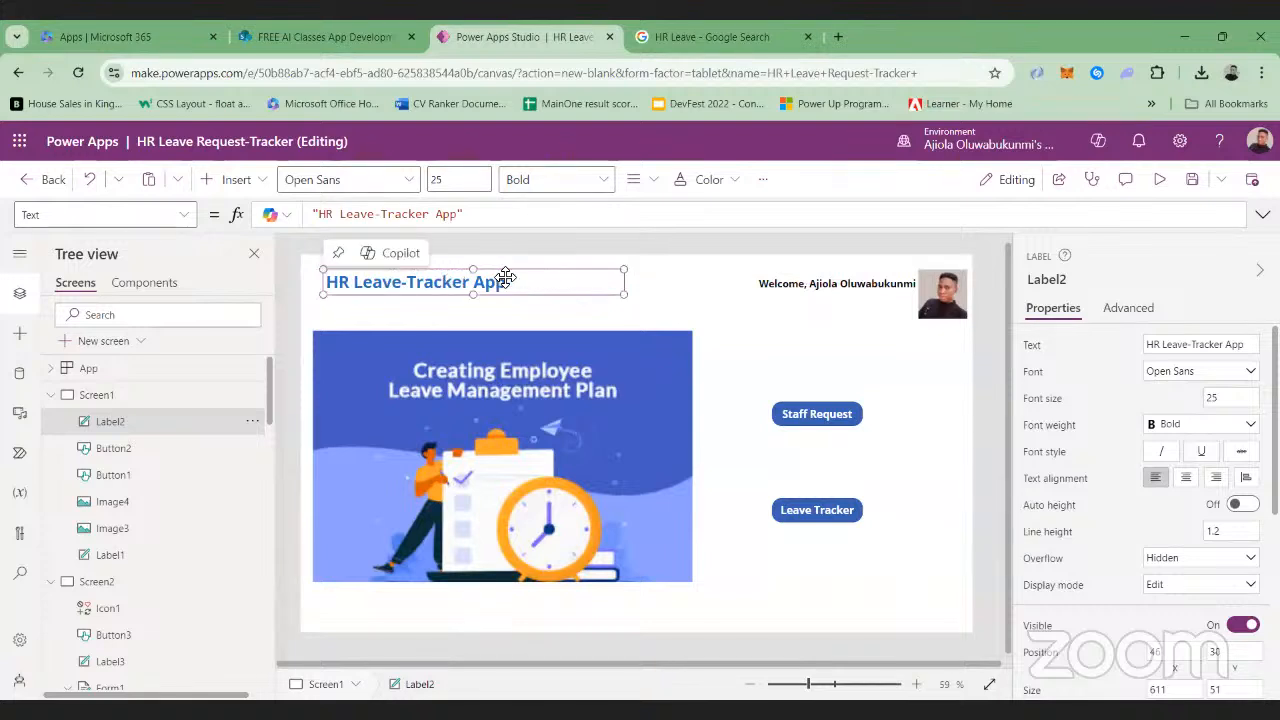
left_click(727, 318)
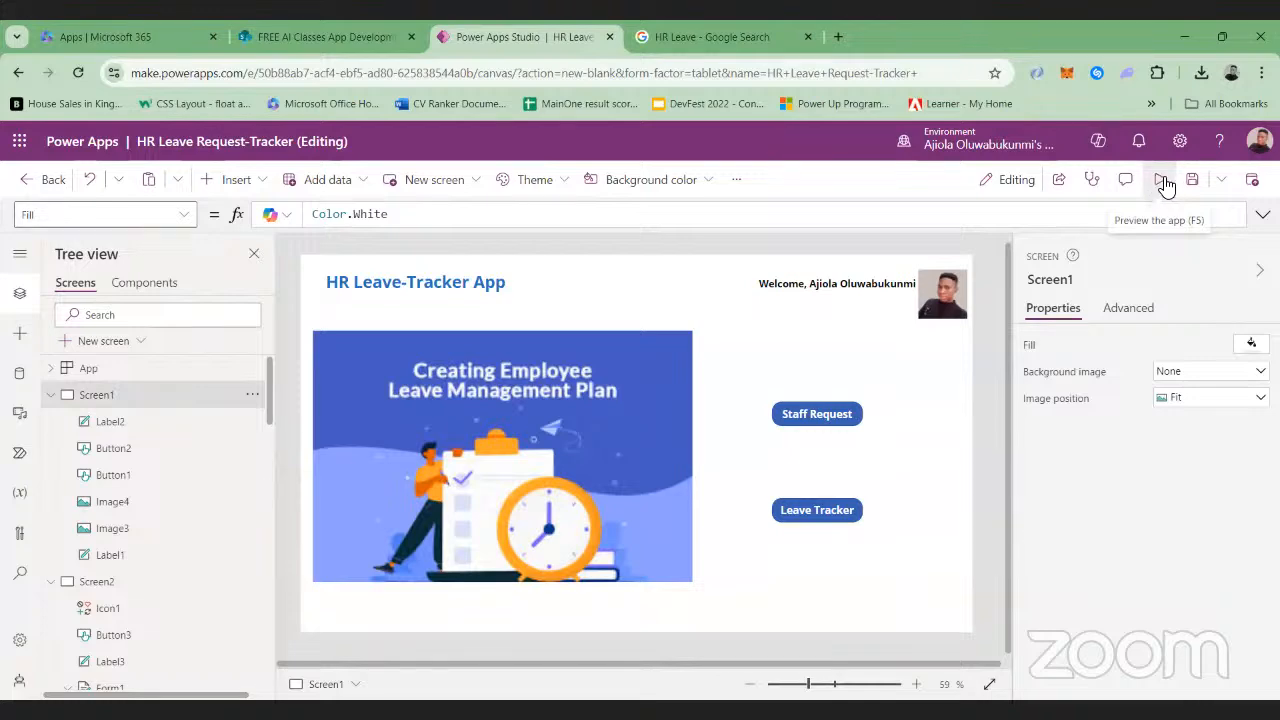
left_click(1159, 182)
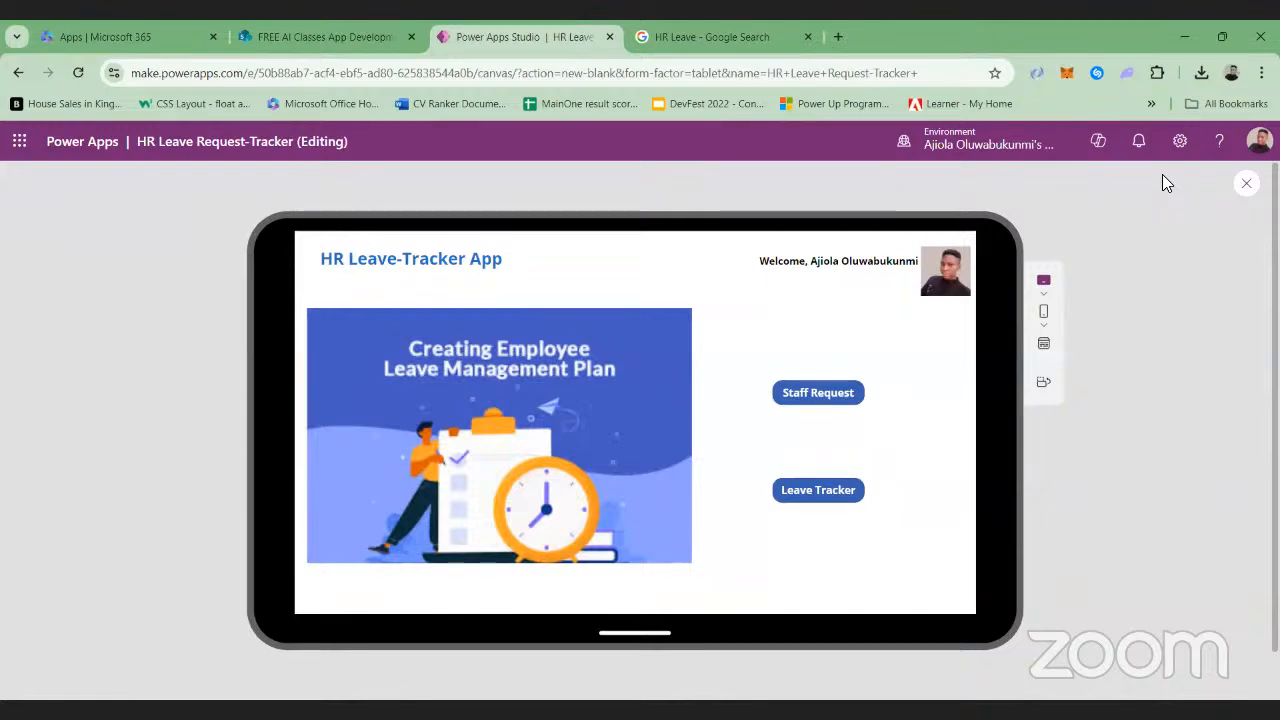
left_click(1246, 184)
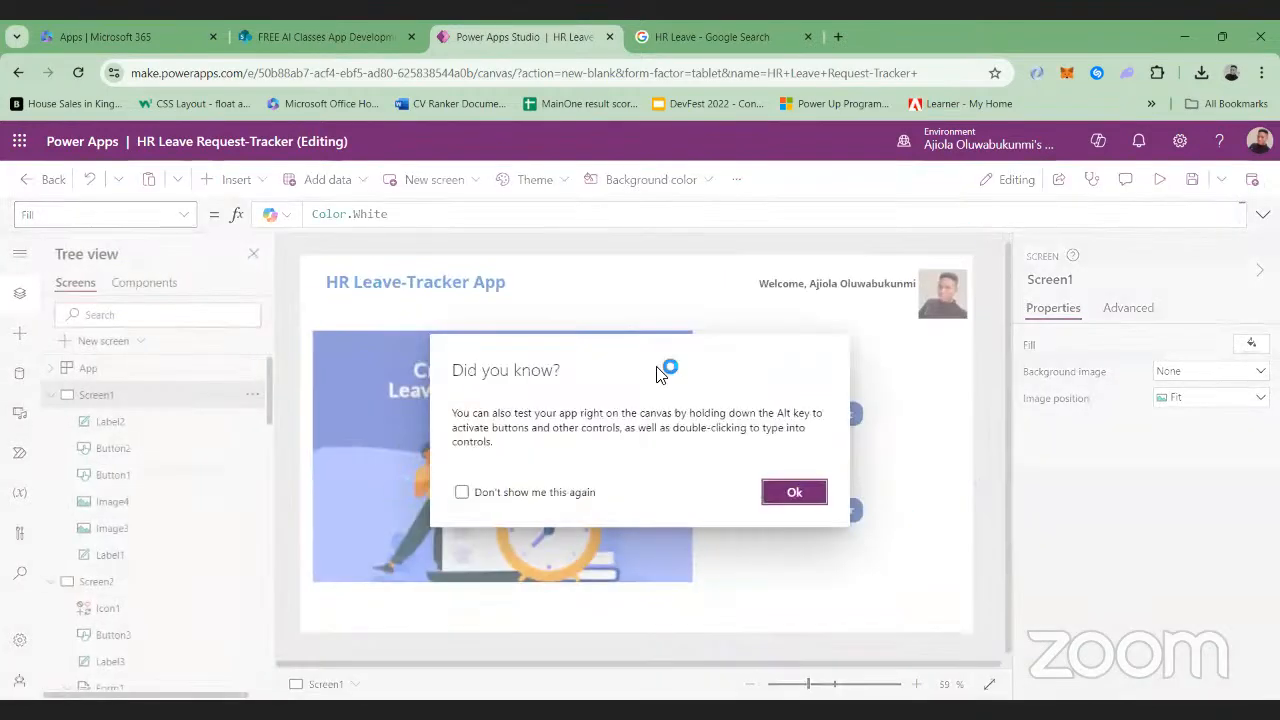
left_click(787, 491)
Nudge the HR Leave-Tracker App title label slightly lower on Screen1
left_click(403, 281)
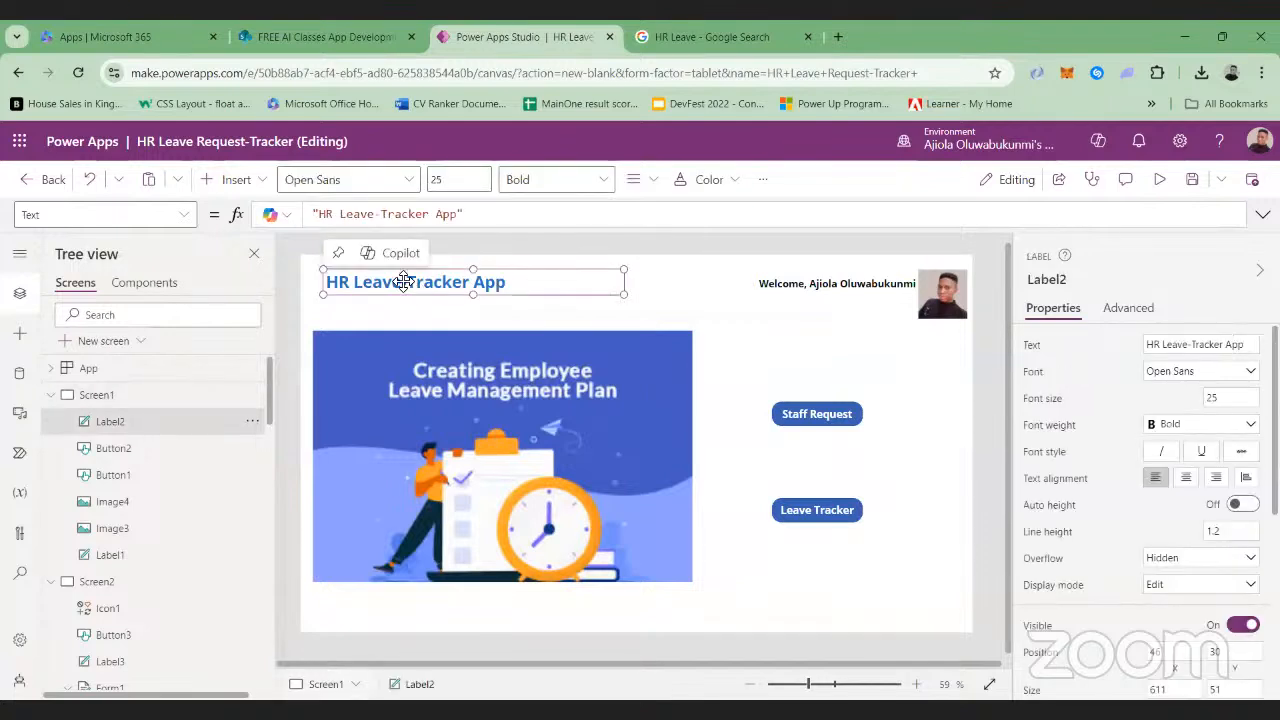
left_click_drag(403, 281, 403, 287)
left_click(670, 295)
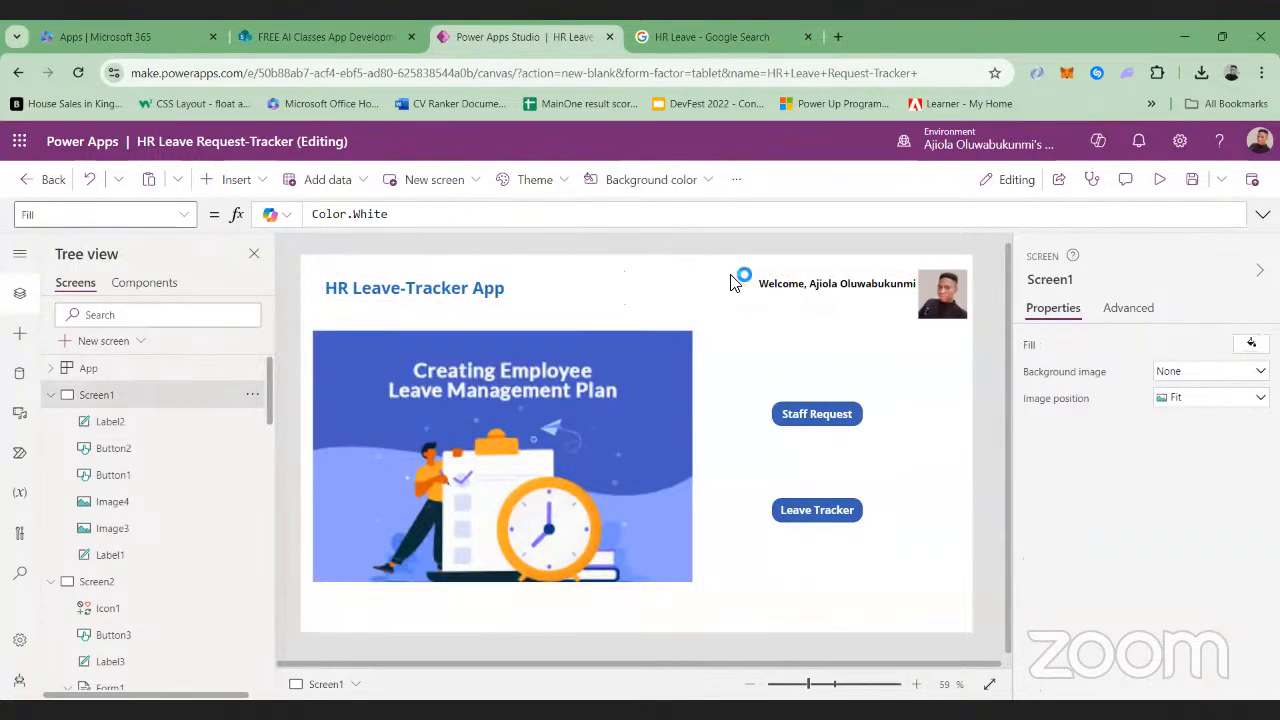
Save the app and test navigation in preview from Staff Request to Home and back to the Staff Request form
left_click(1194, 188)
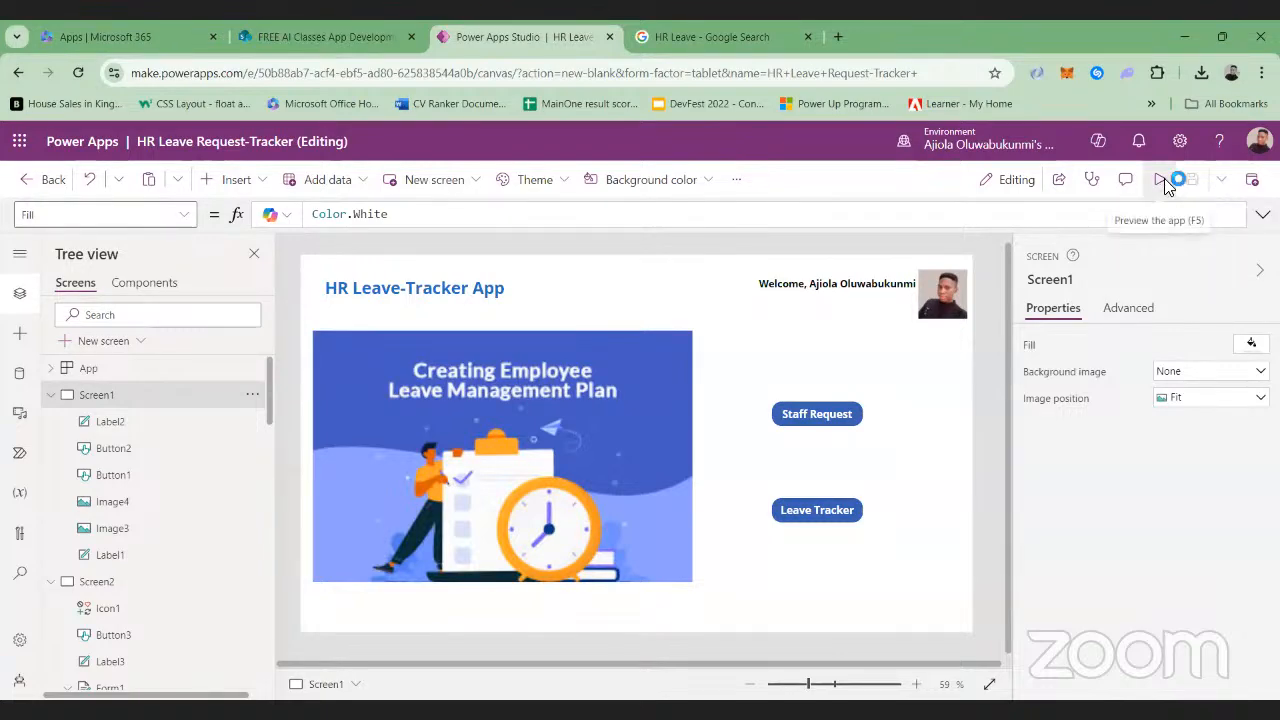
left_click(1162, 180)
left_click(815, 396)
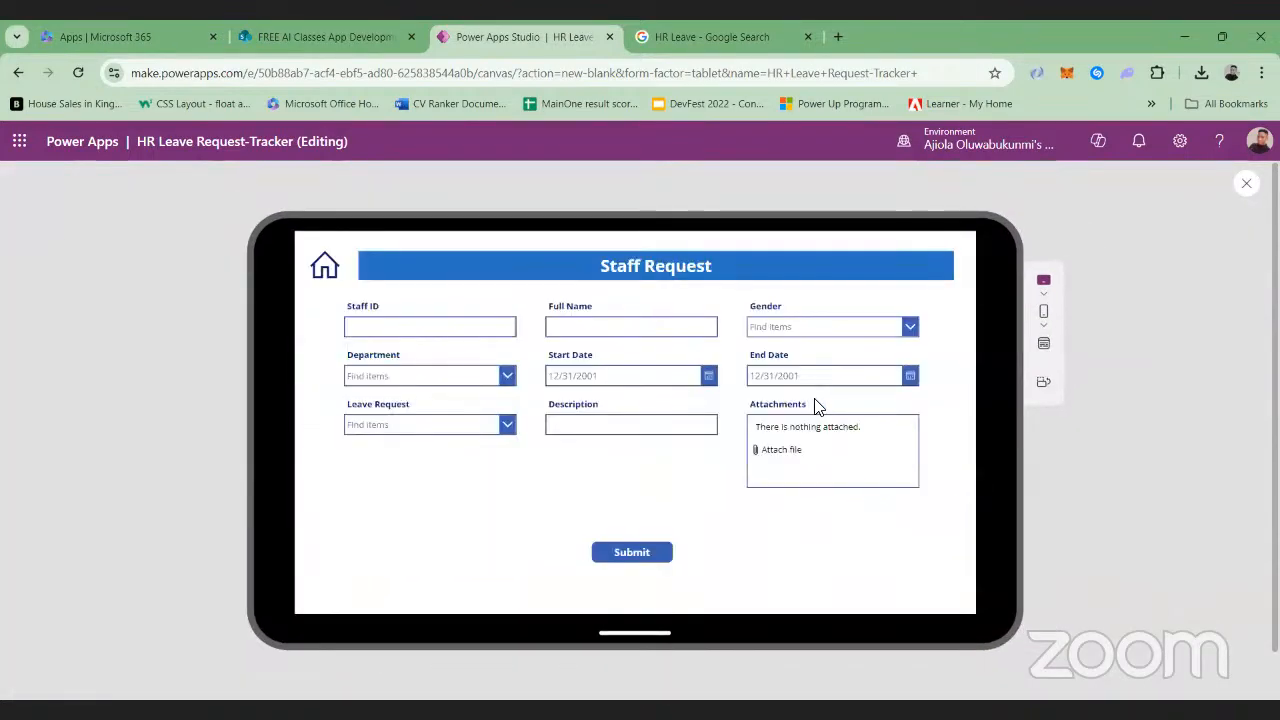
left_click(324, 266)
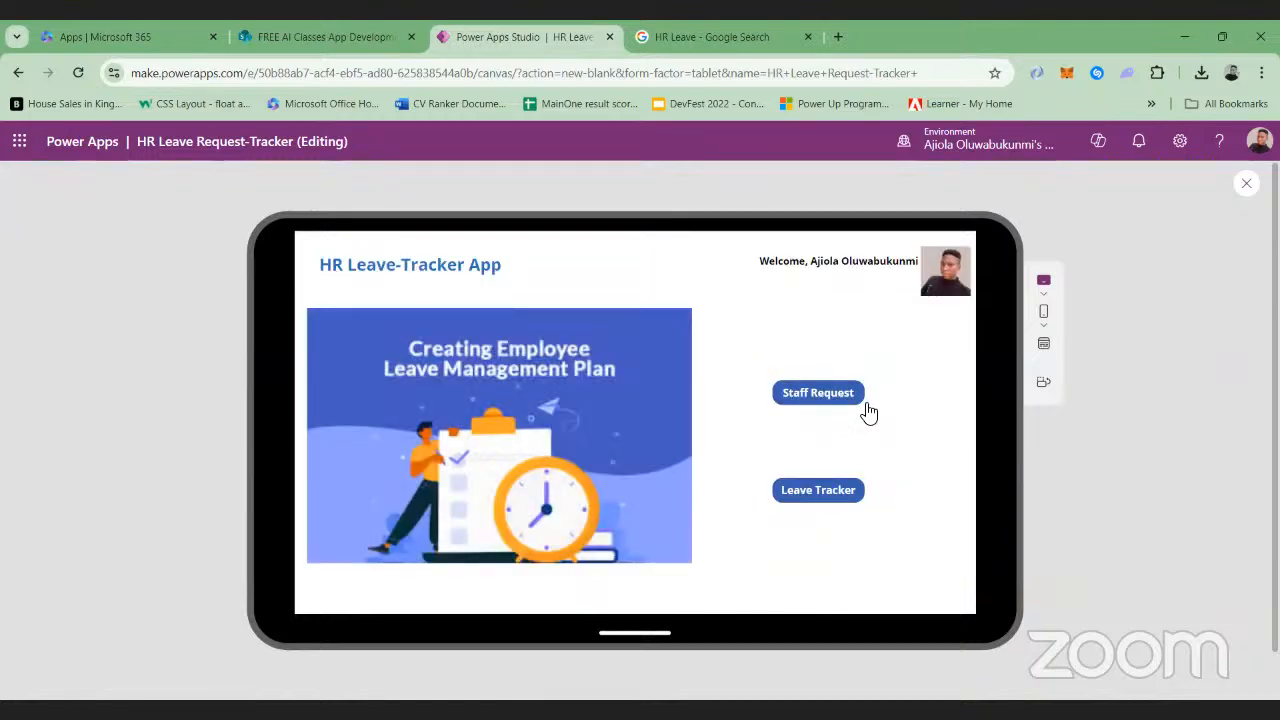
left_click(866, 405)
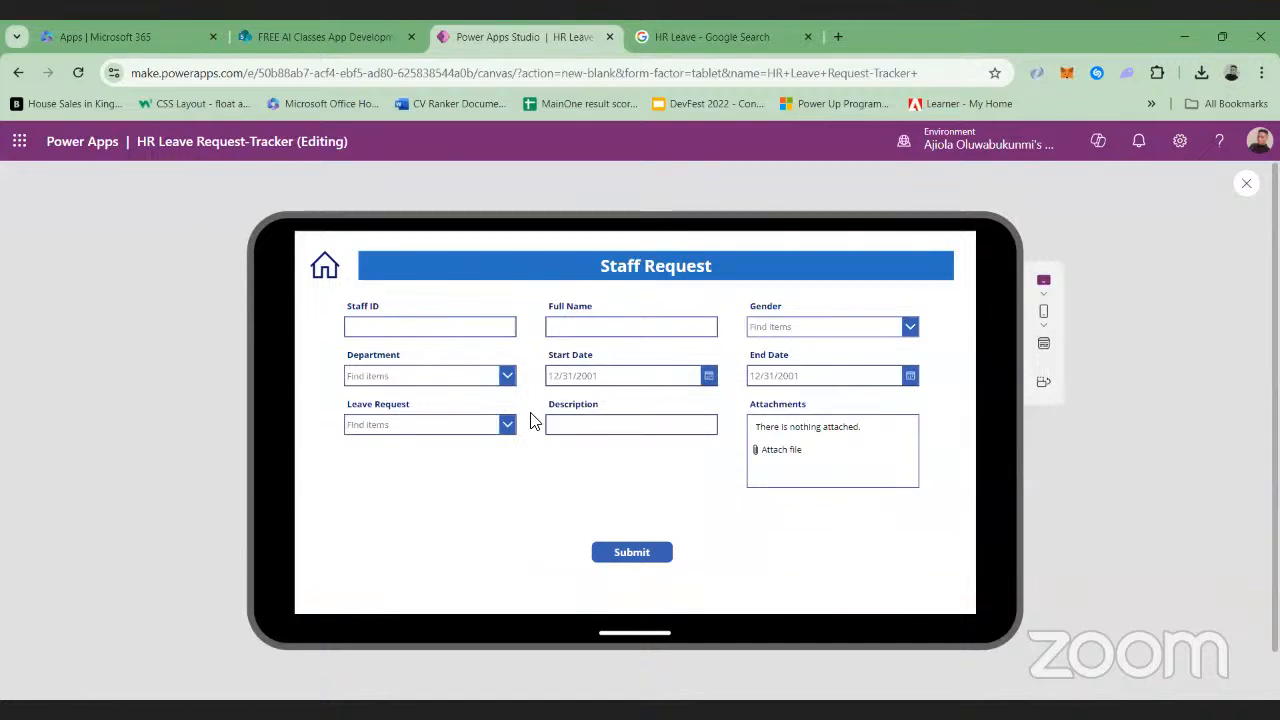
Enter the staff ID and the employee's full name in the Staff Request form
left_click(446, 326)
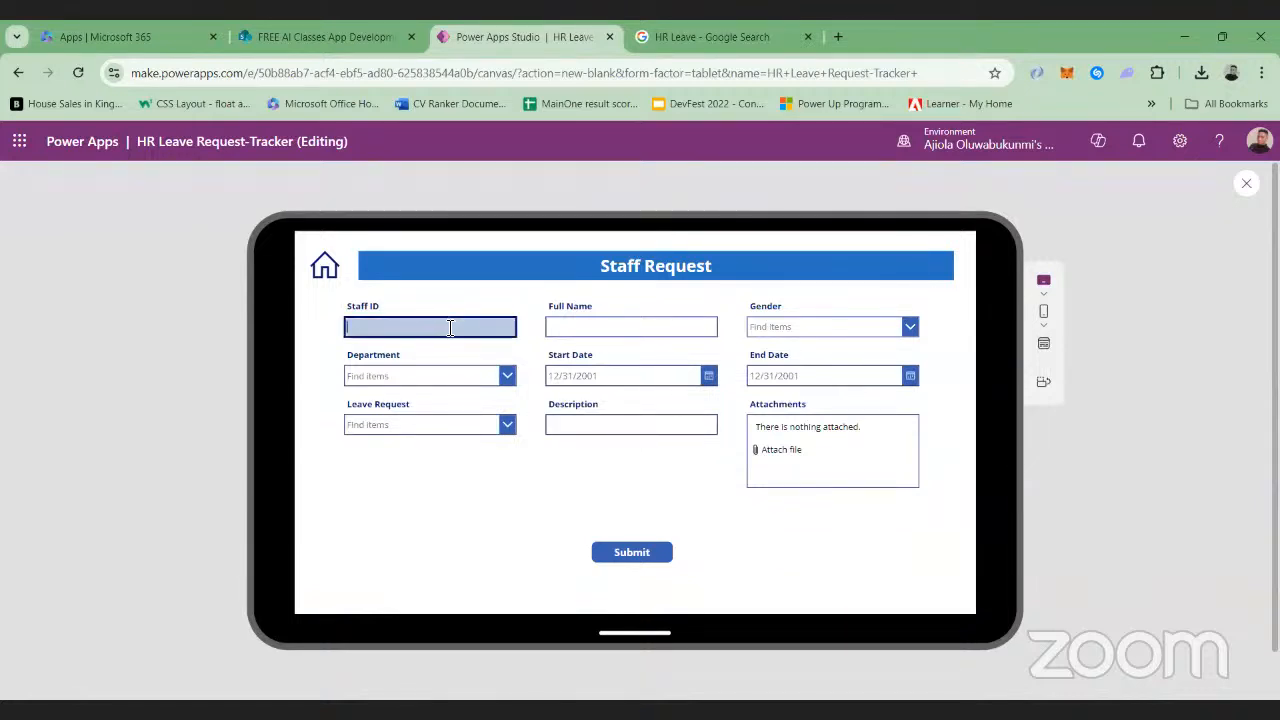
type("Ajiol")
type("j")
type("i-")
type("00")
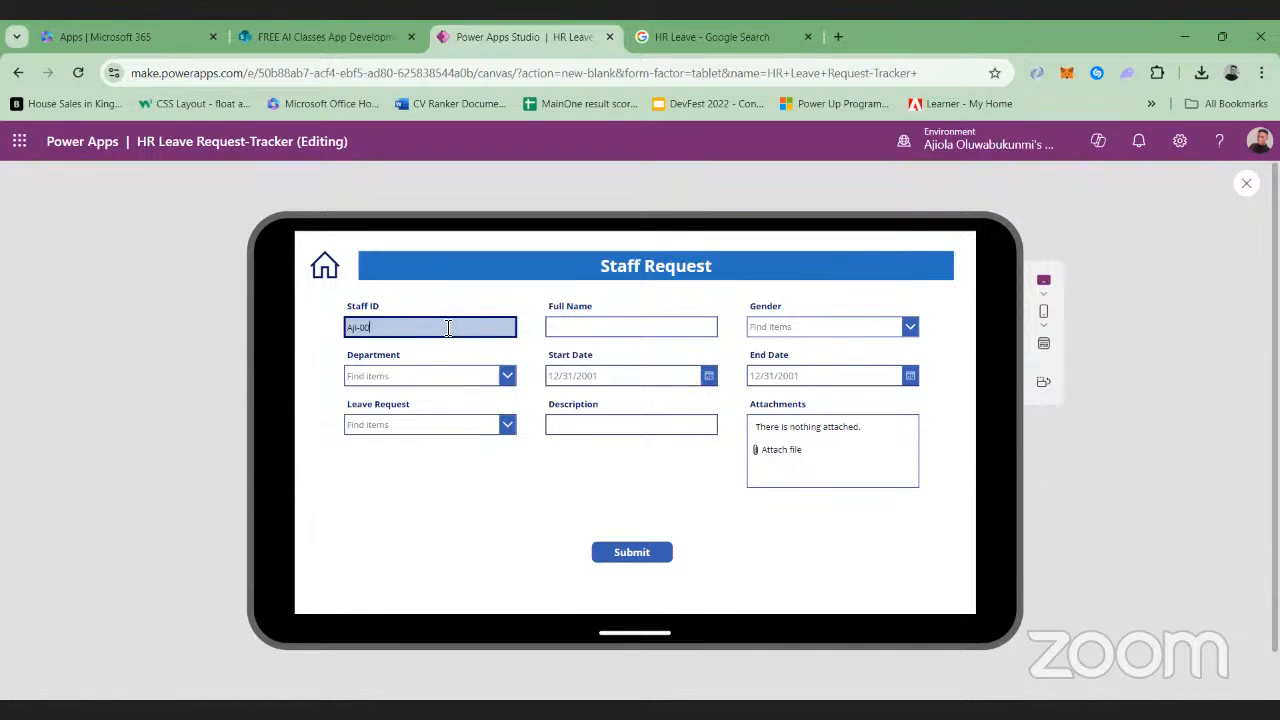
type("1")
left_click(545, 328)
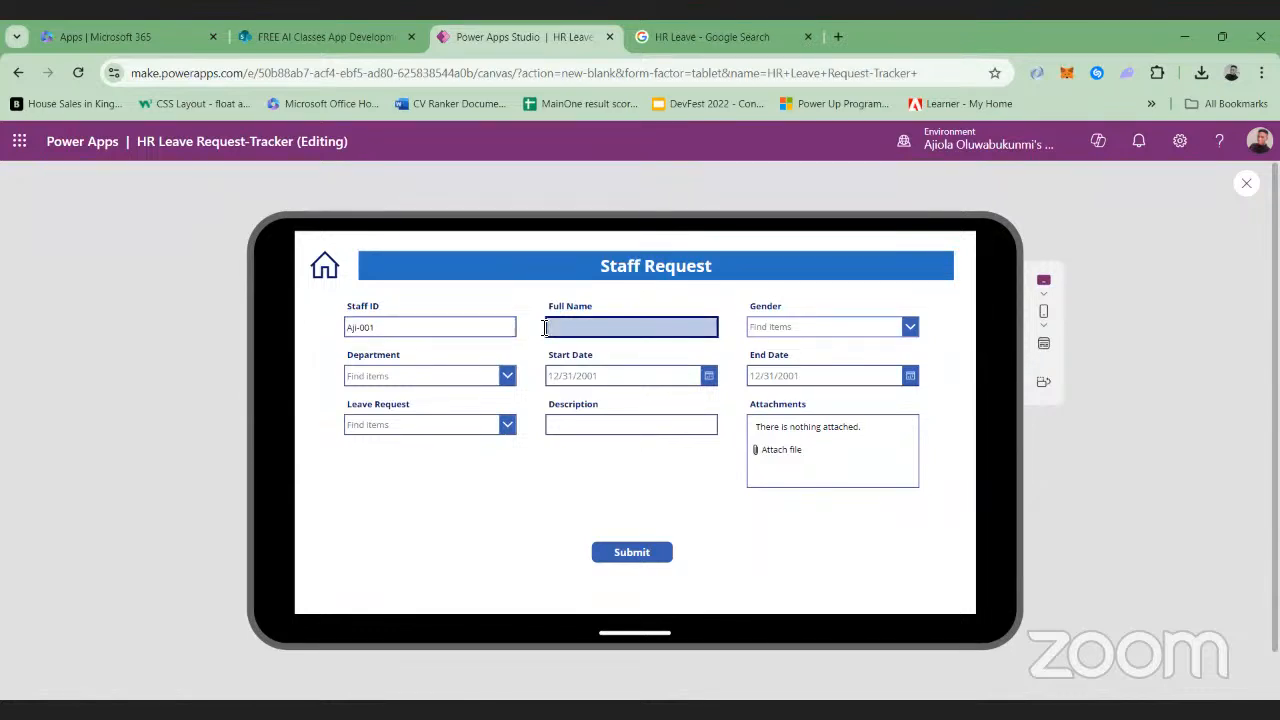
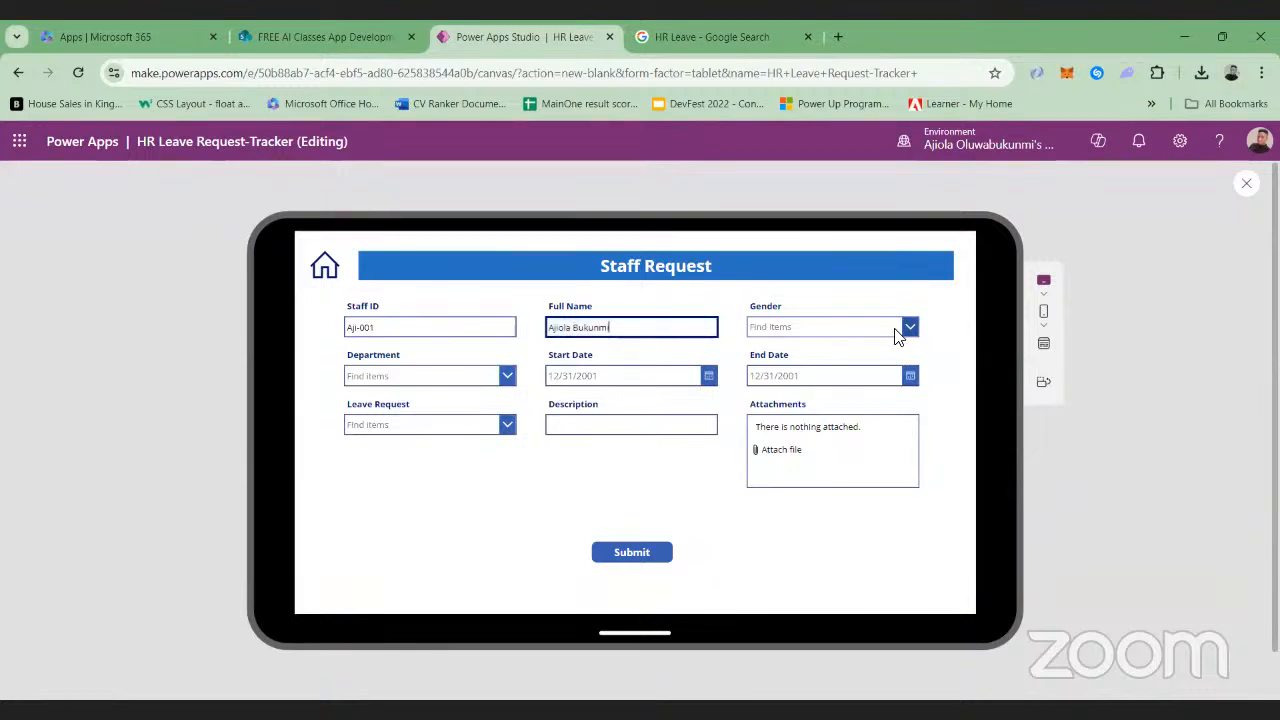
Set the request's Gender to Male and Department to Technical Delivery
left_click(897, 337)
left_click(818, 346)
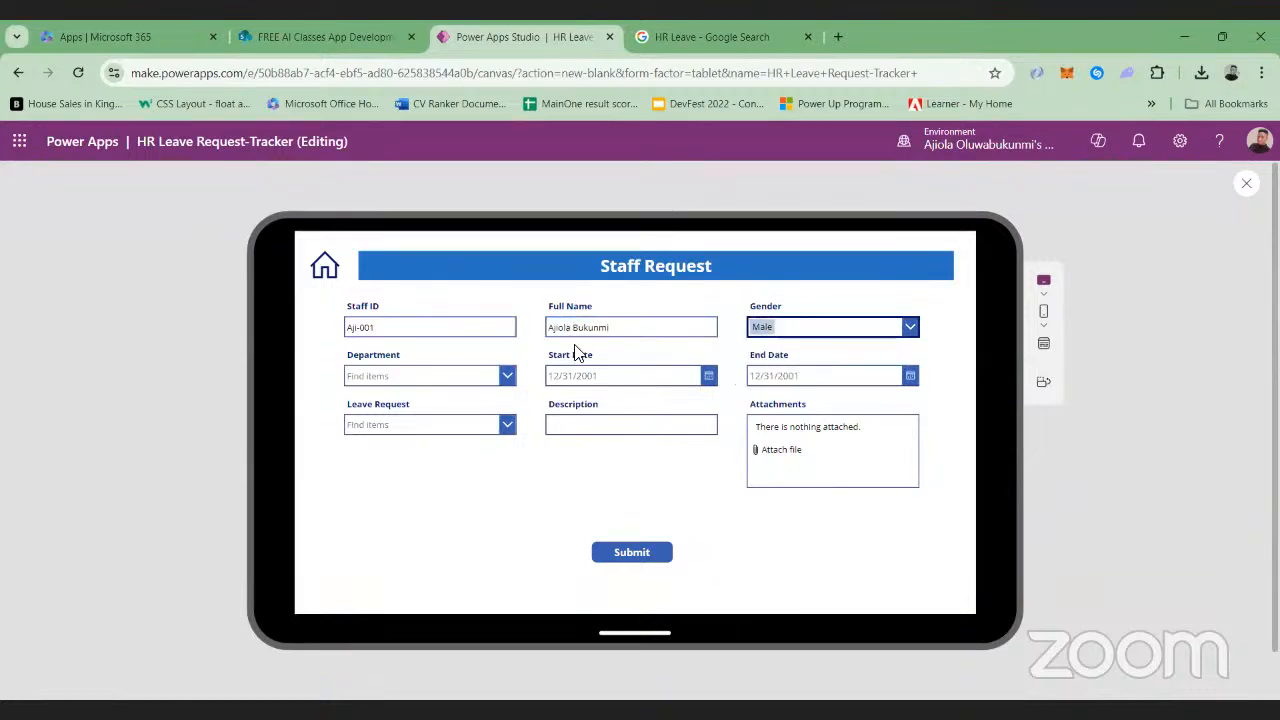
left_click(510, 376)
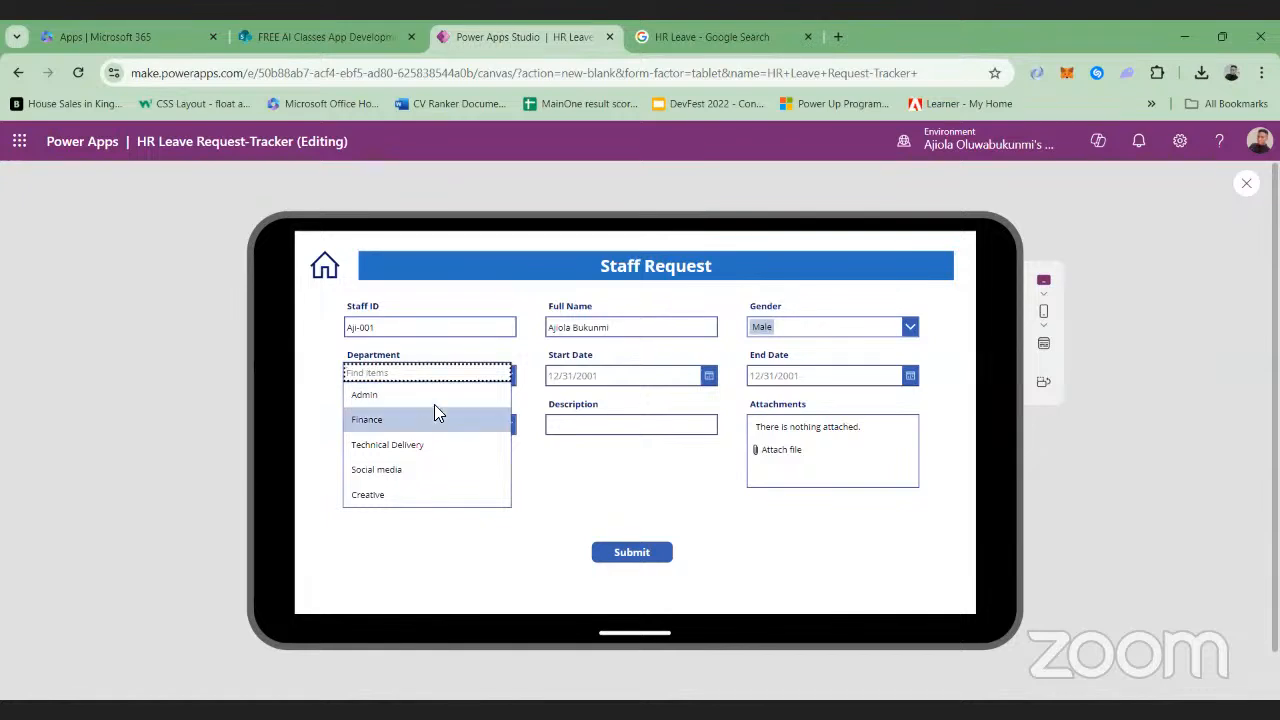
left_click(421, 444)
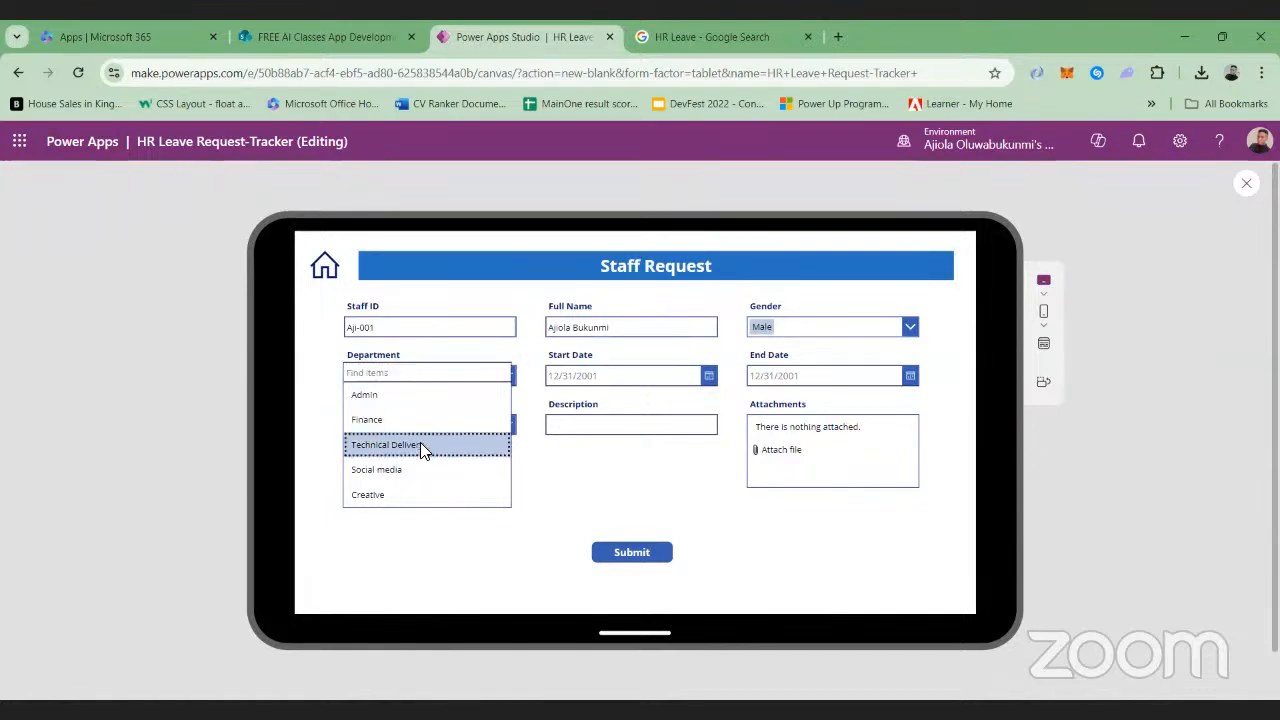
Set the leave's Start Date to 7/18/2024 and End Date to 7/30/2024
left_click(710, 376)
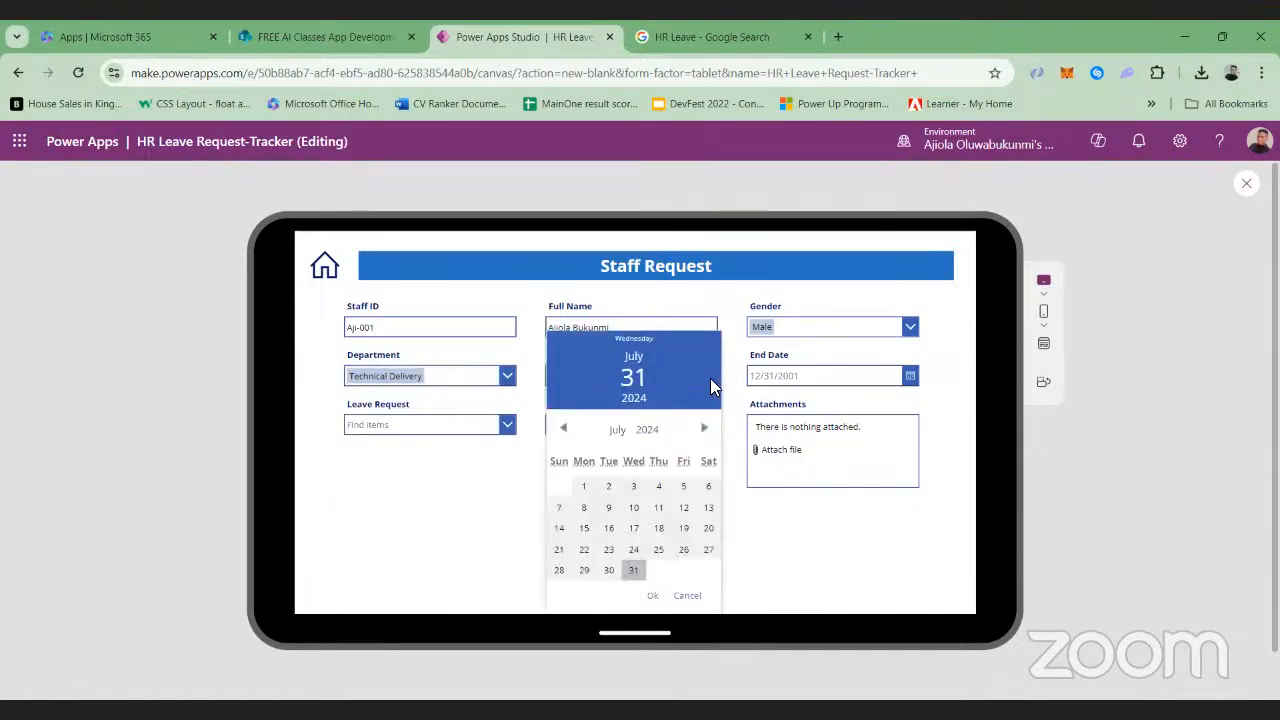
left_click(659, 529)
left_click(652, 595)
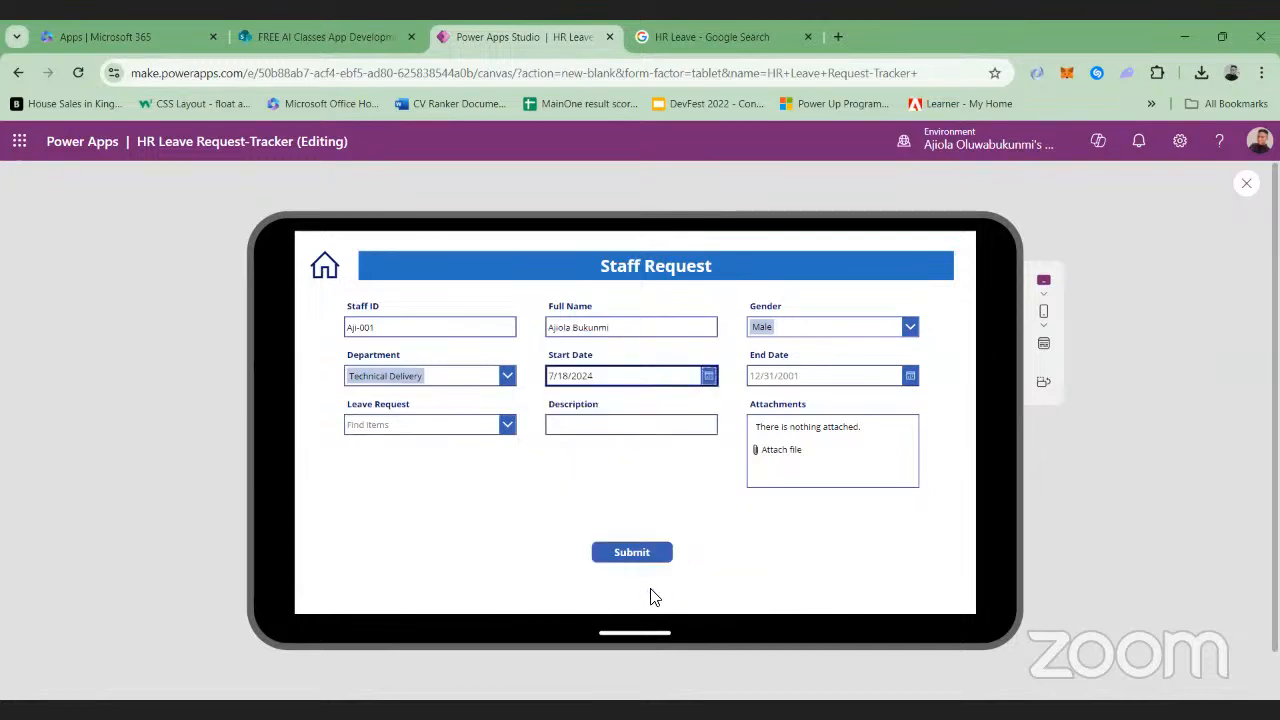
left_click(909, 376)
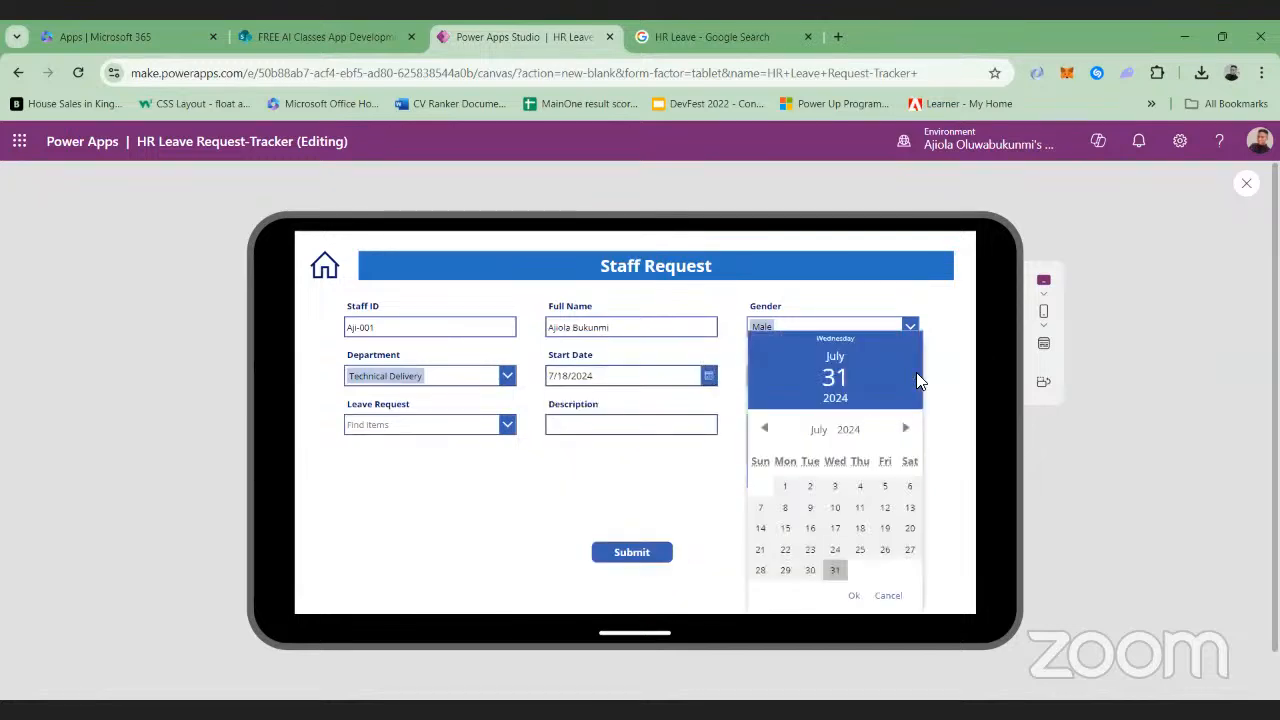
left_click(815, 574)
left_click(855, 596)
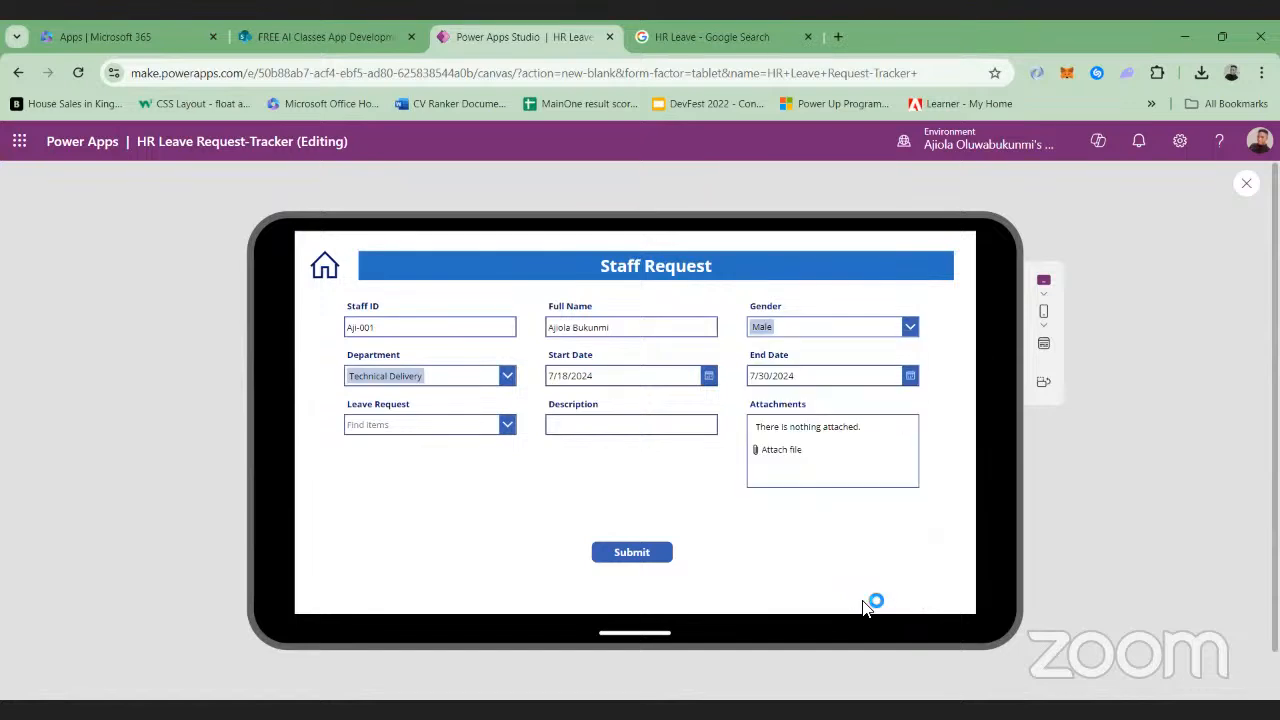
Set the Leave Request to Vacation and enter "I just want to enjoy myself." as the description
left_click(505, 424)
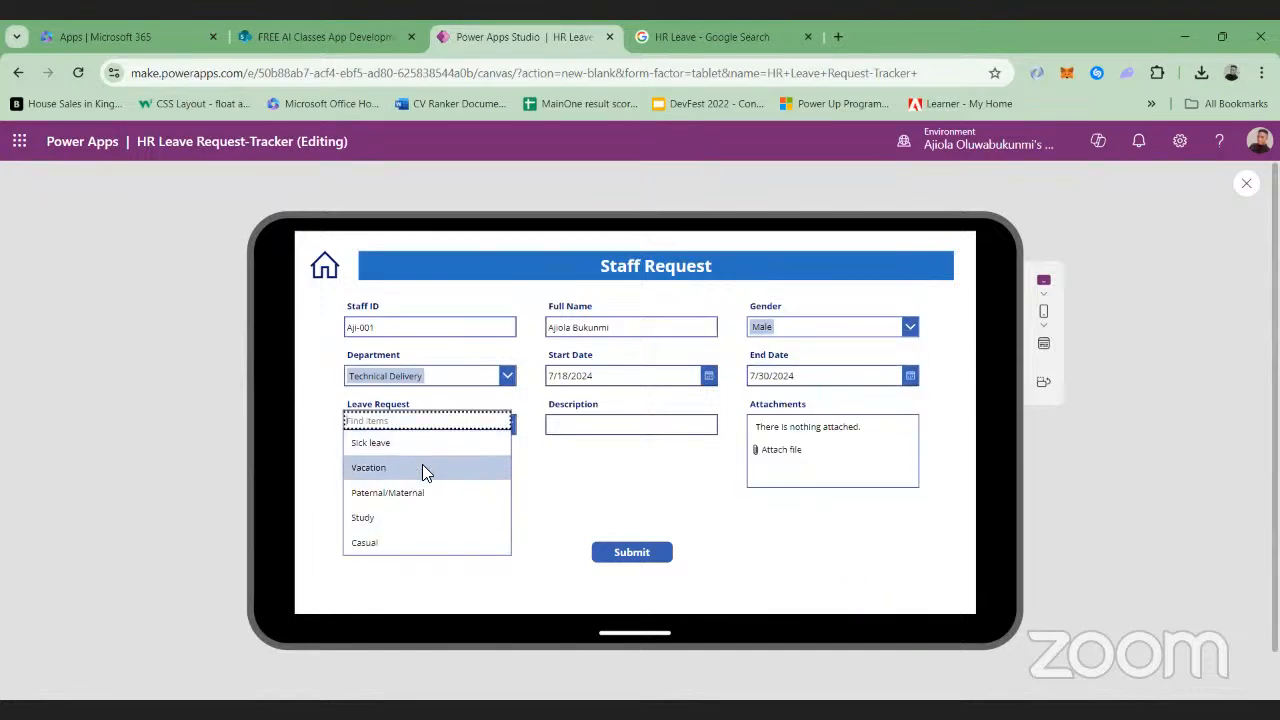
left_click(408, 468)
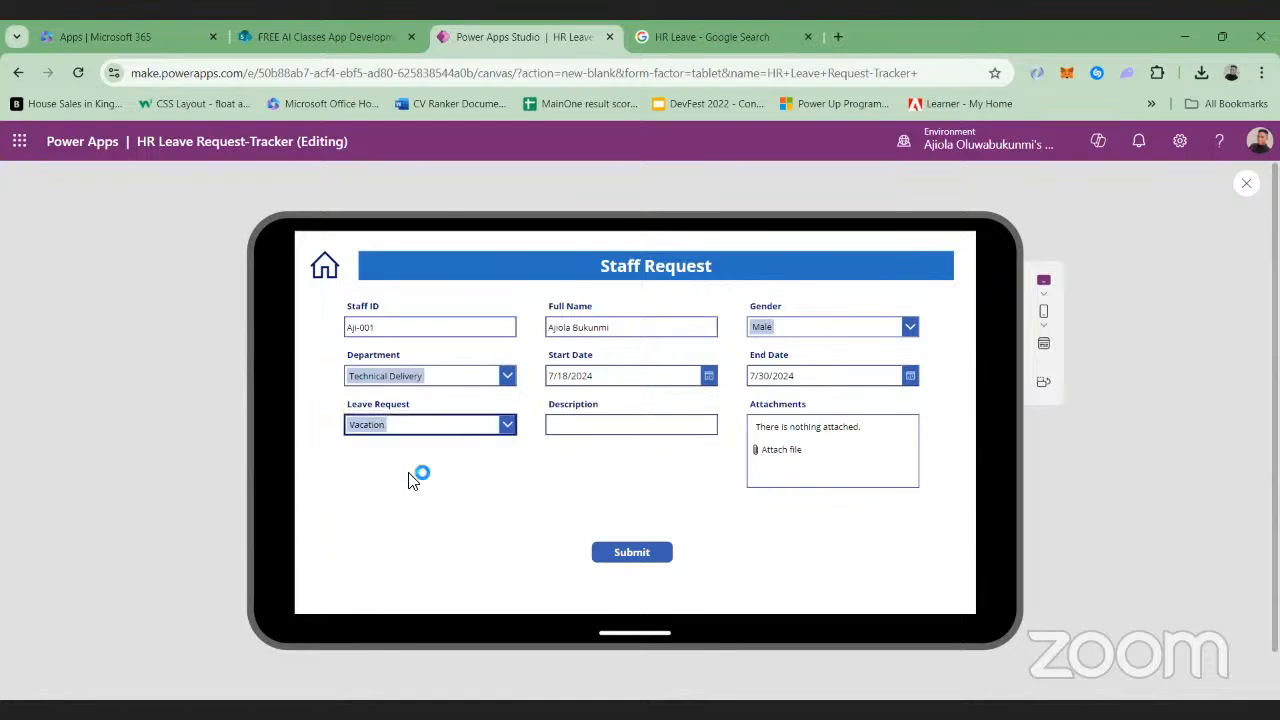
left_click(664, 429)
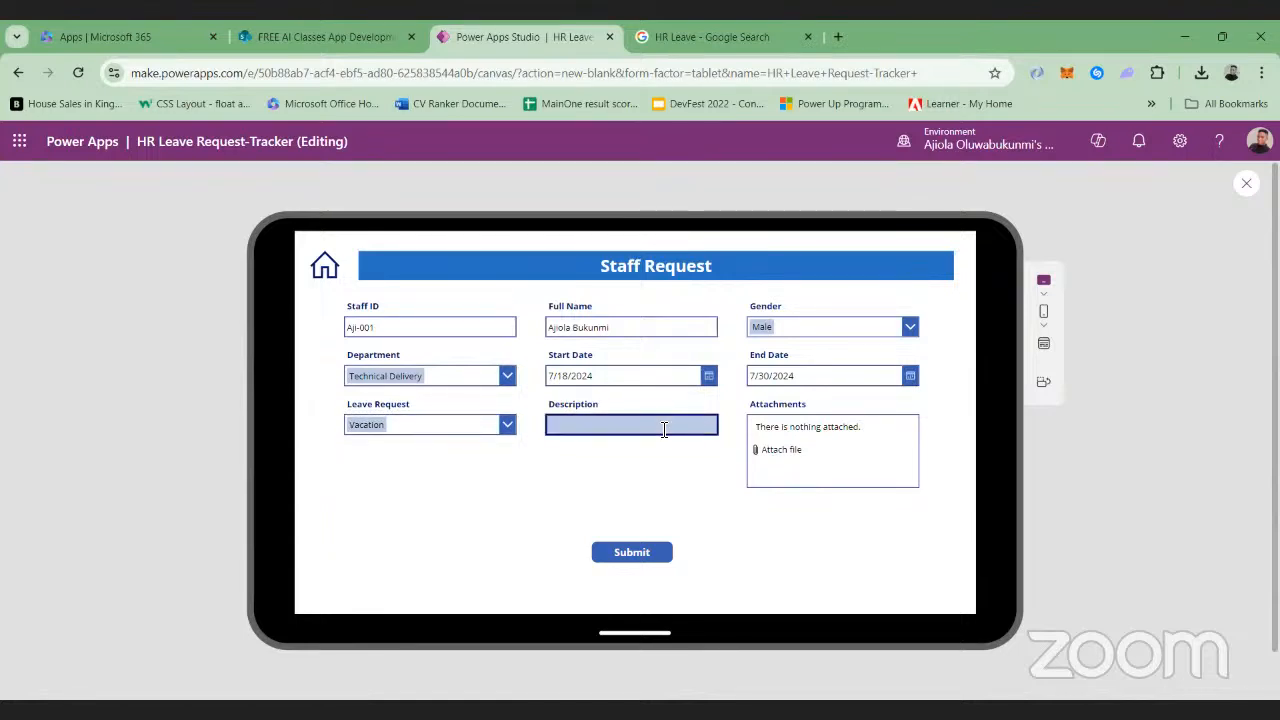
type("I want o")
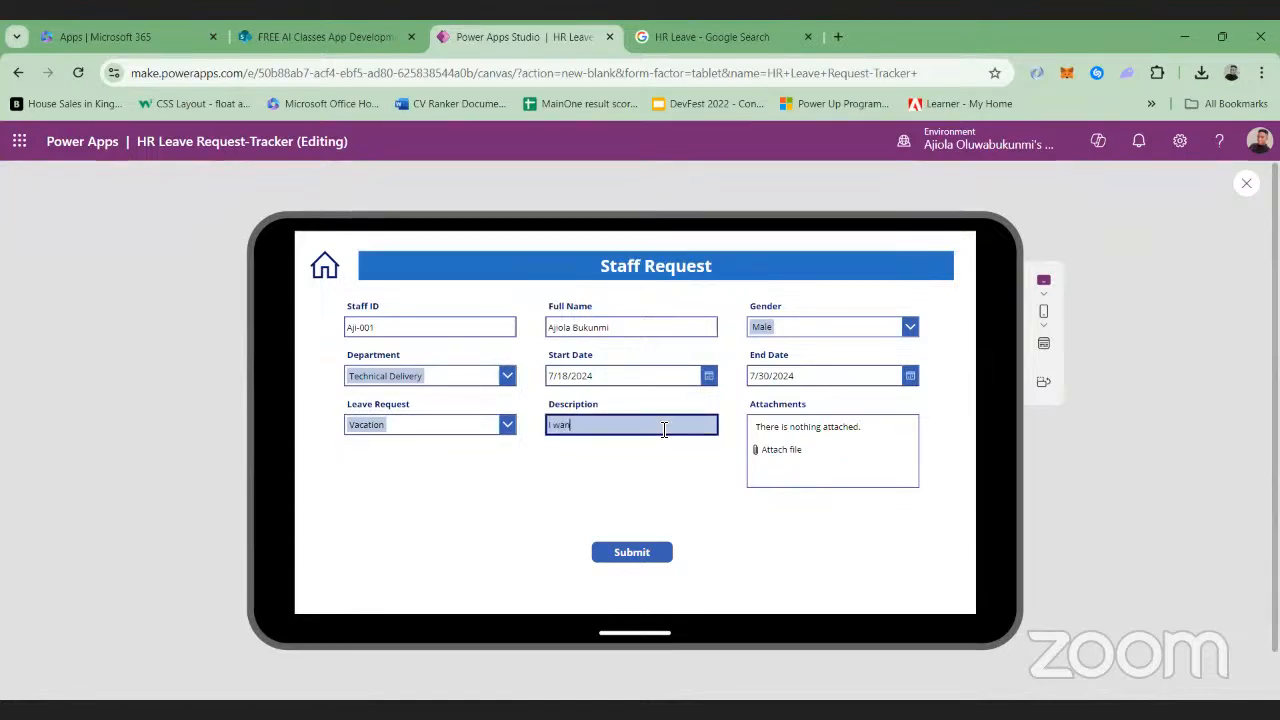
key("BackSpace")
key("BackSpace")
key("BackSpace")
key("BackSpace")
key("BackSpace")
key("BackSpace")
key("BackSpace")
key("BackSpace")
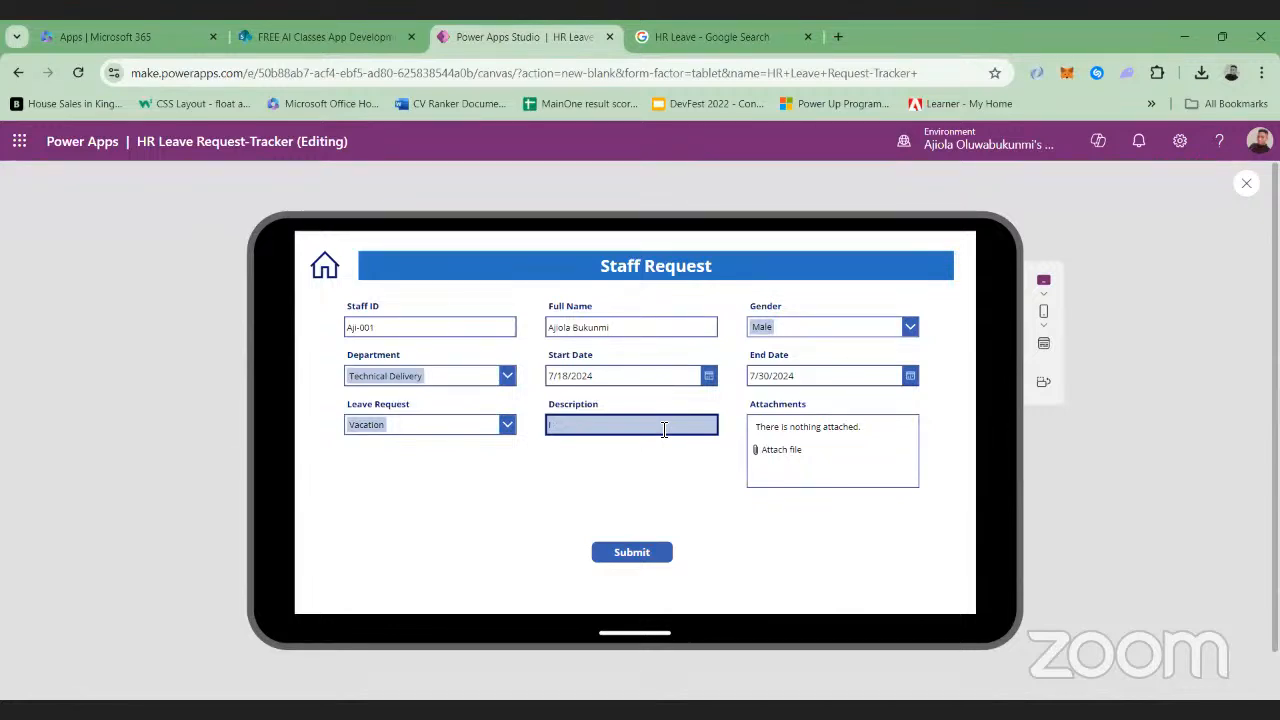
type("just want to")
type("enjoy my")
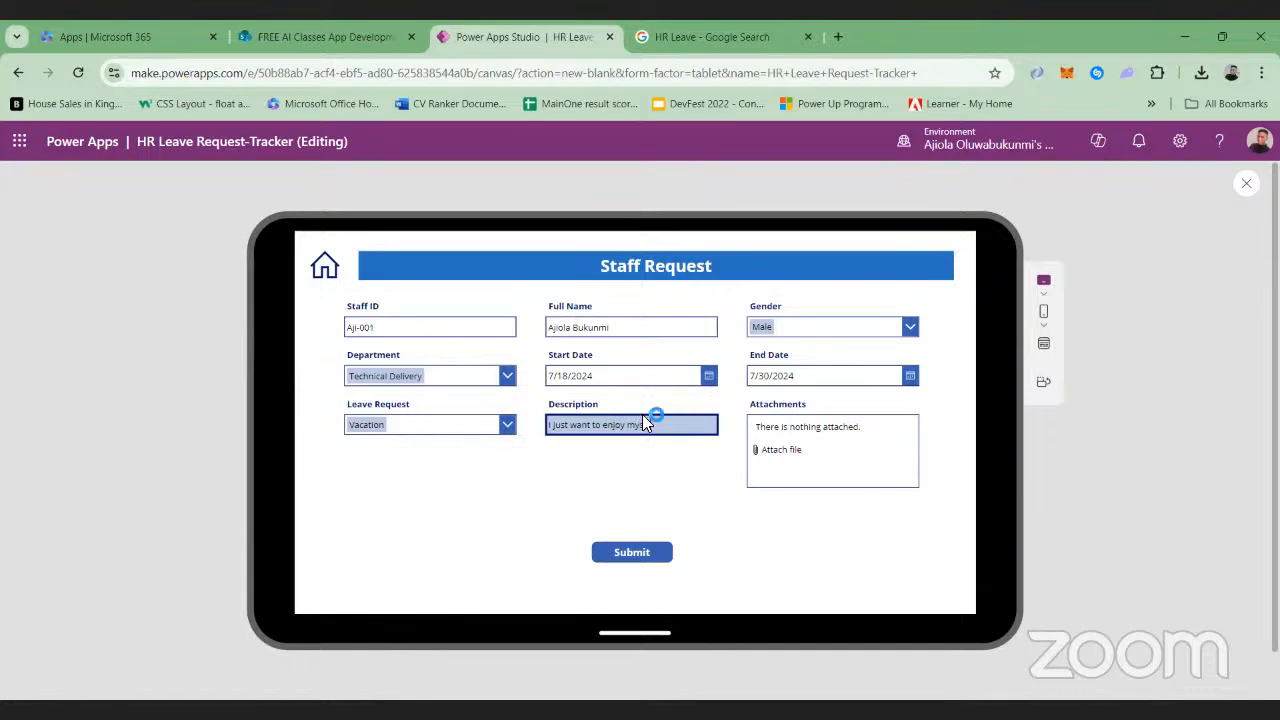
type("self")
Open the file picker for attachments and dismiss it, and submit the leave request without an attachment
left_click(777, 451)
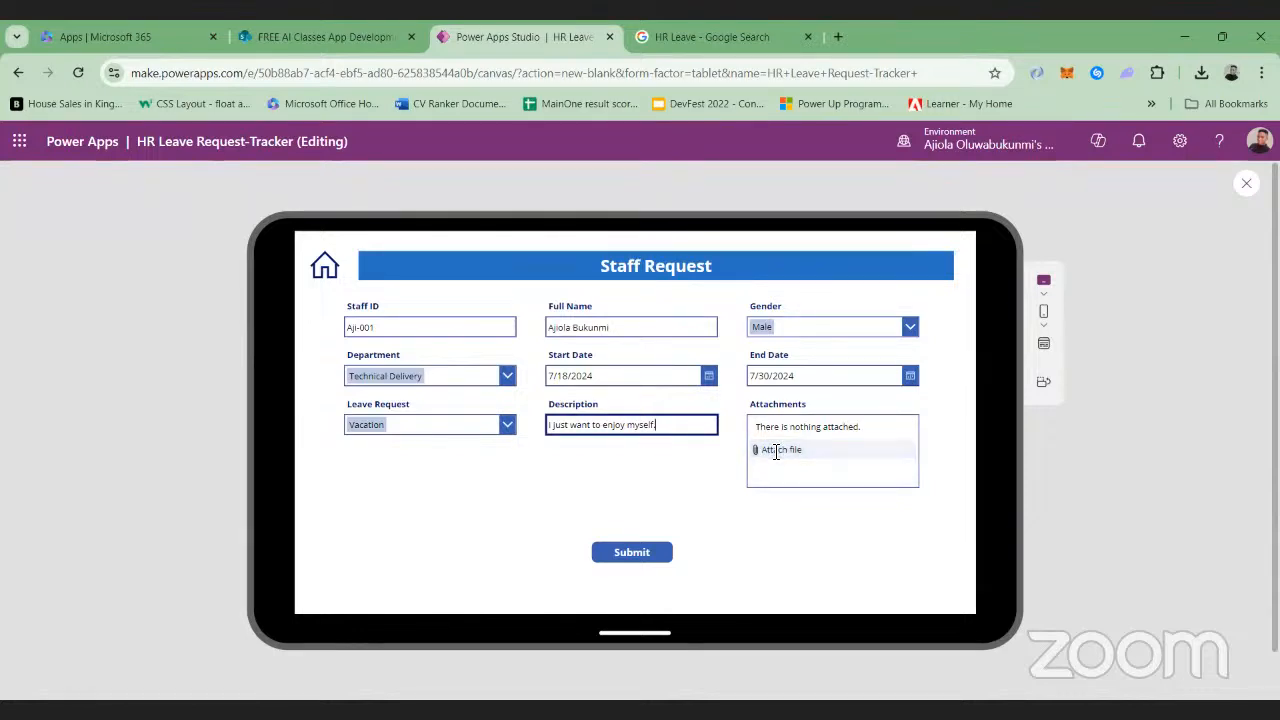
left_click(776, 452)
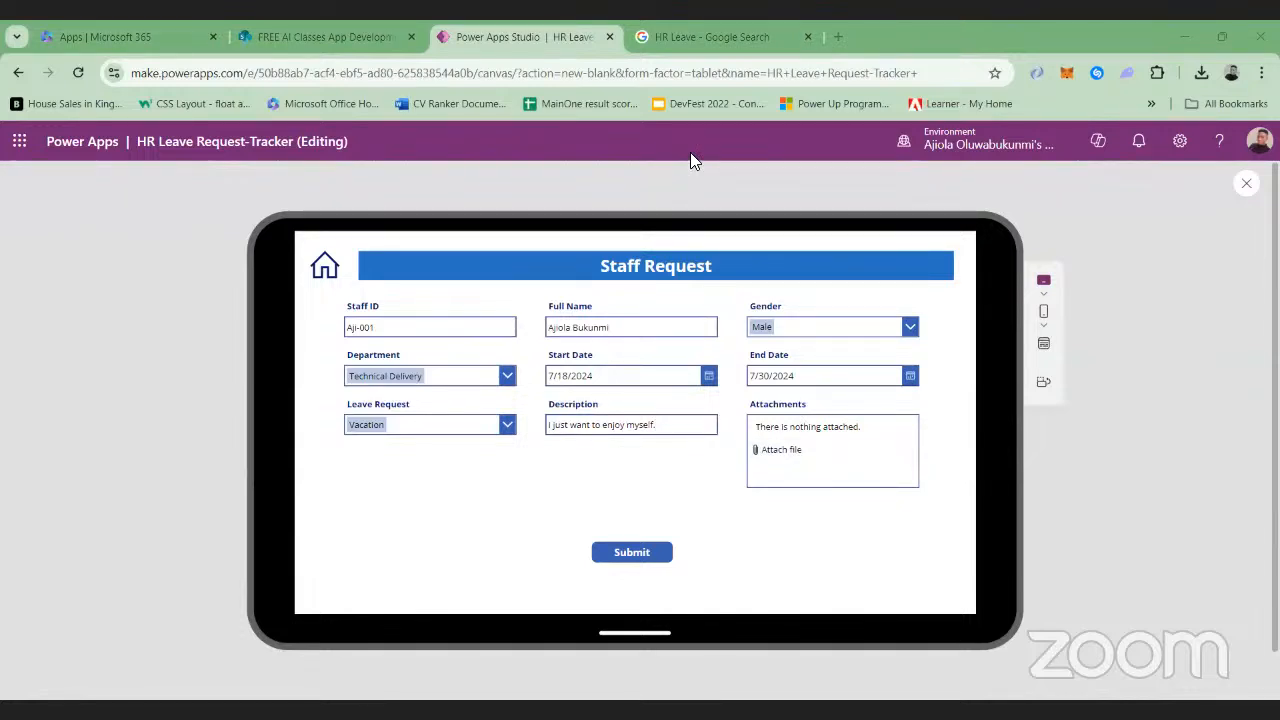
left_click(627, 556)
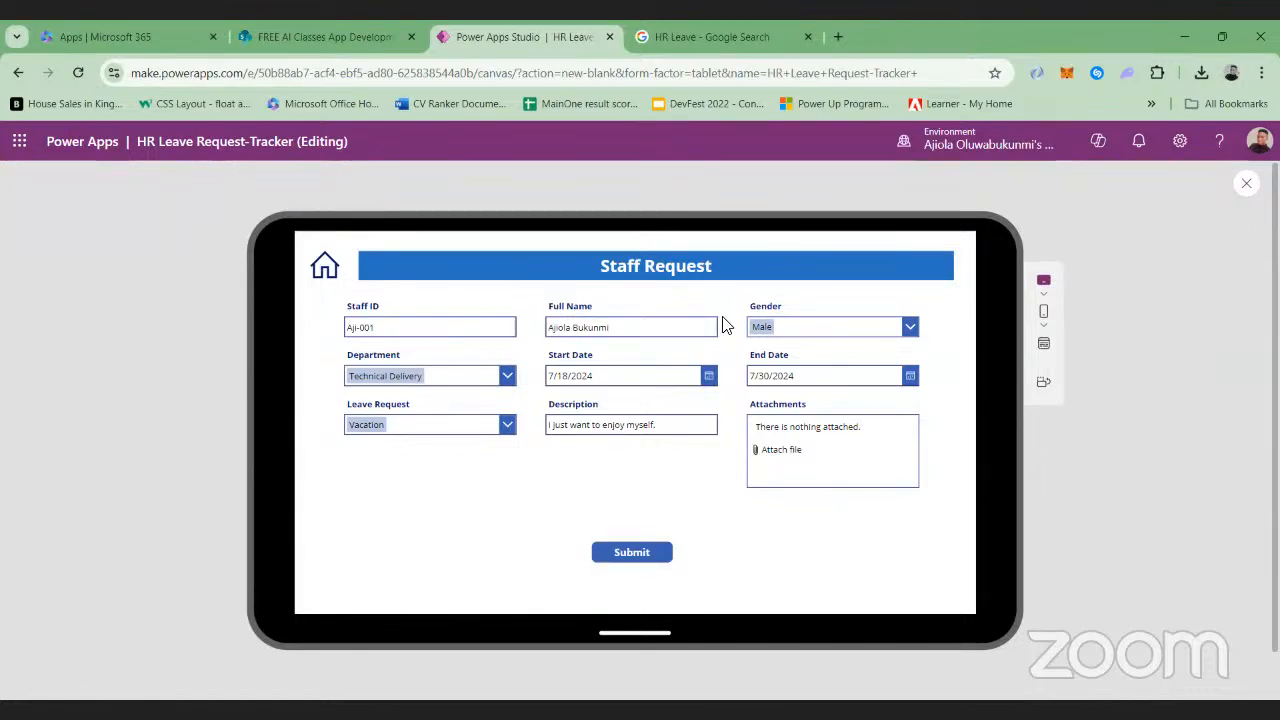
Switch to the SharePoint HR Leave Request Trackers list, refresh it, and check the submitted request across its columns
left_click(296, 30)
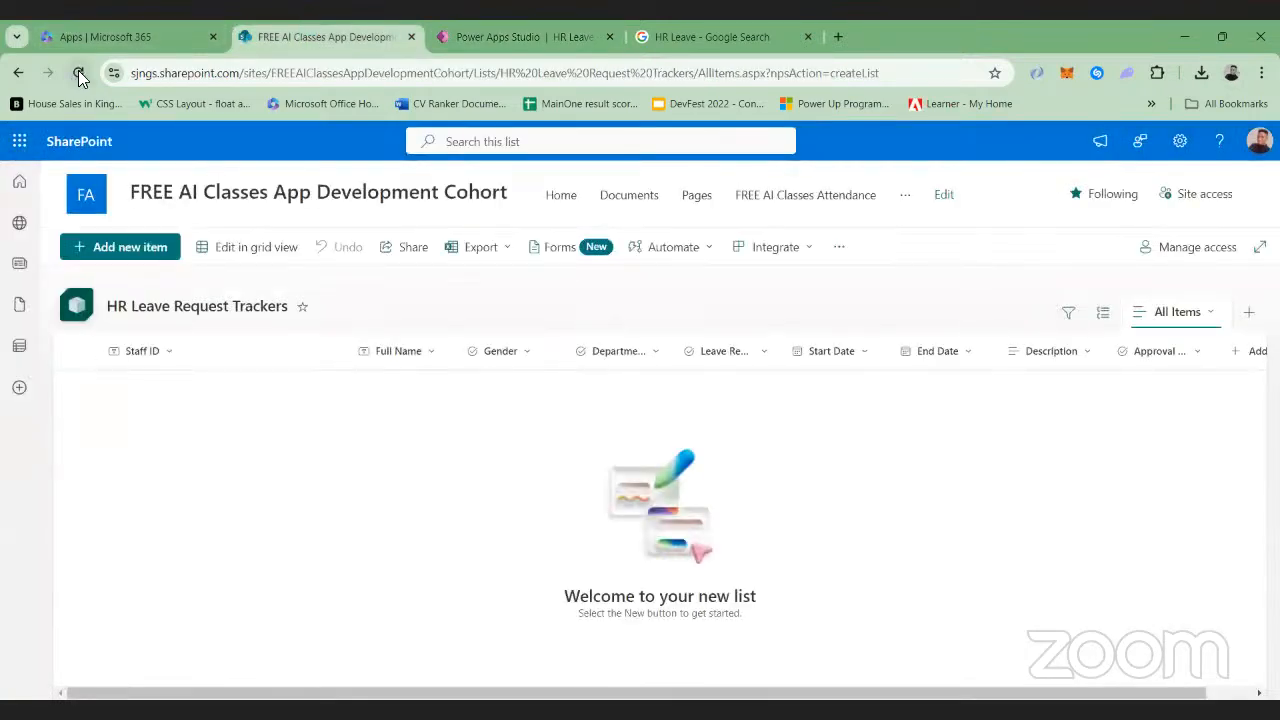
left_click(78, 73)
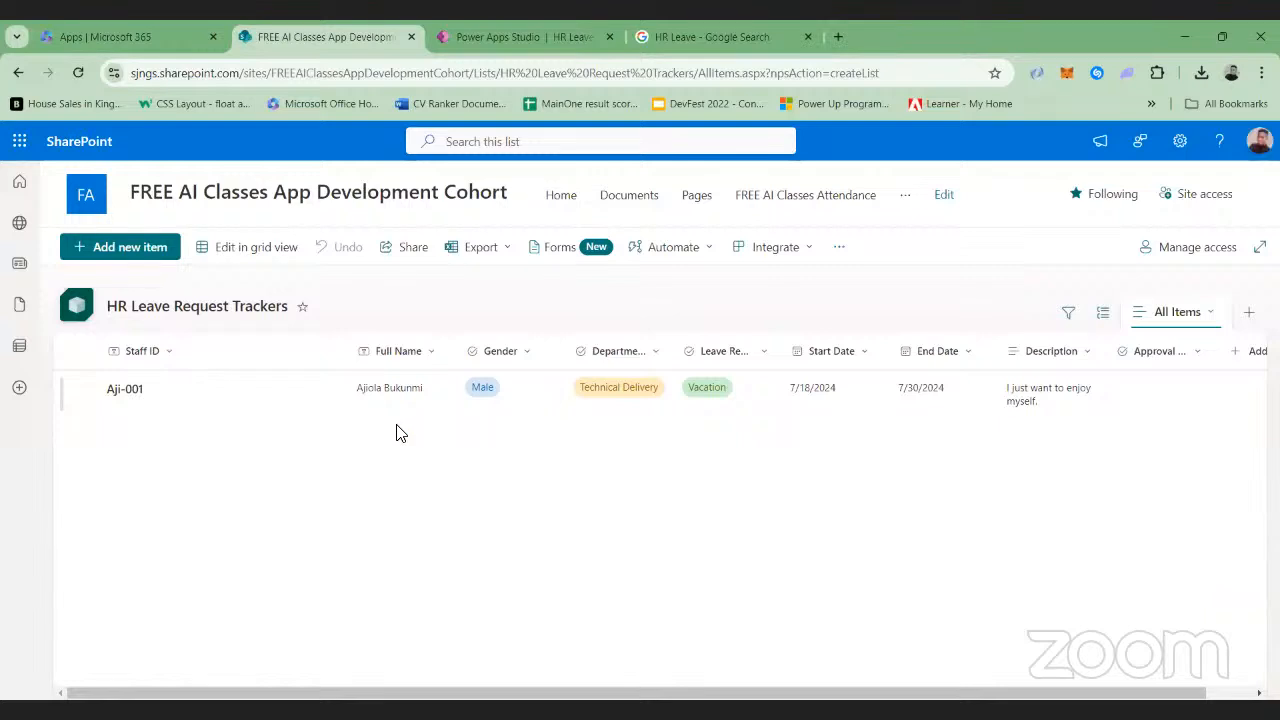
scroll(780, 529, "right", 1)
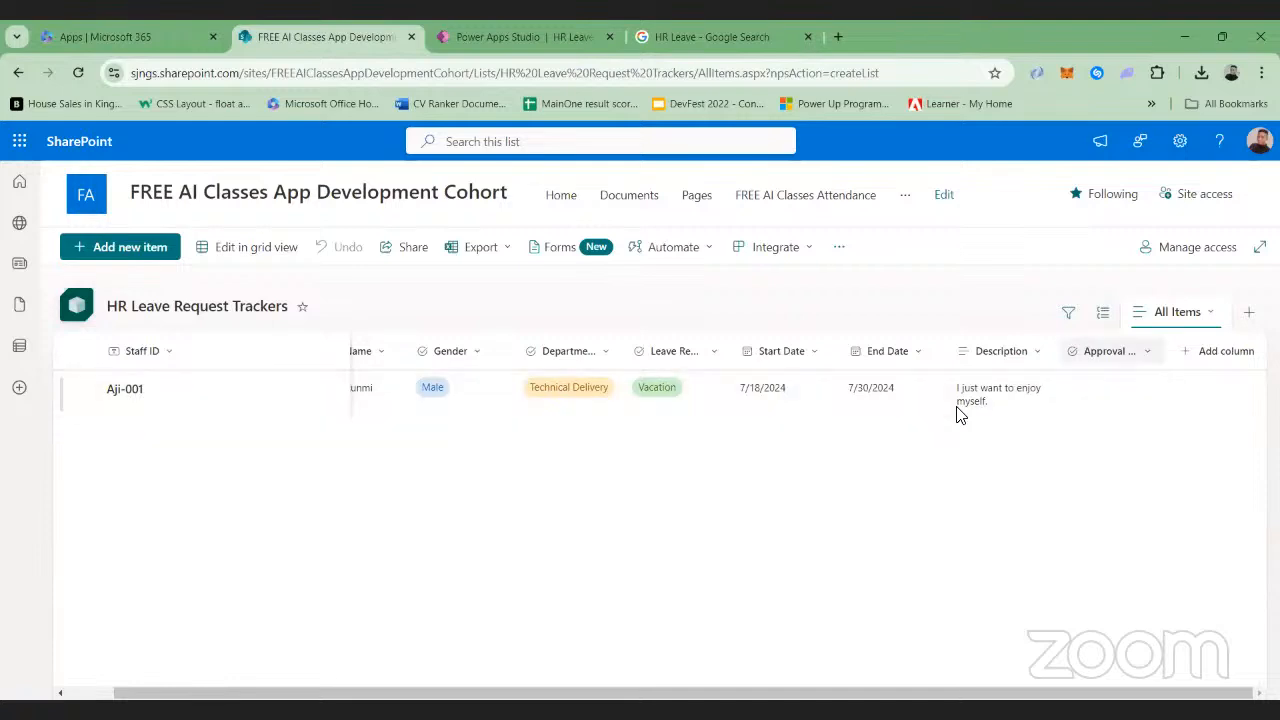
scroll(1048, 463, "left", 1)
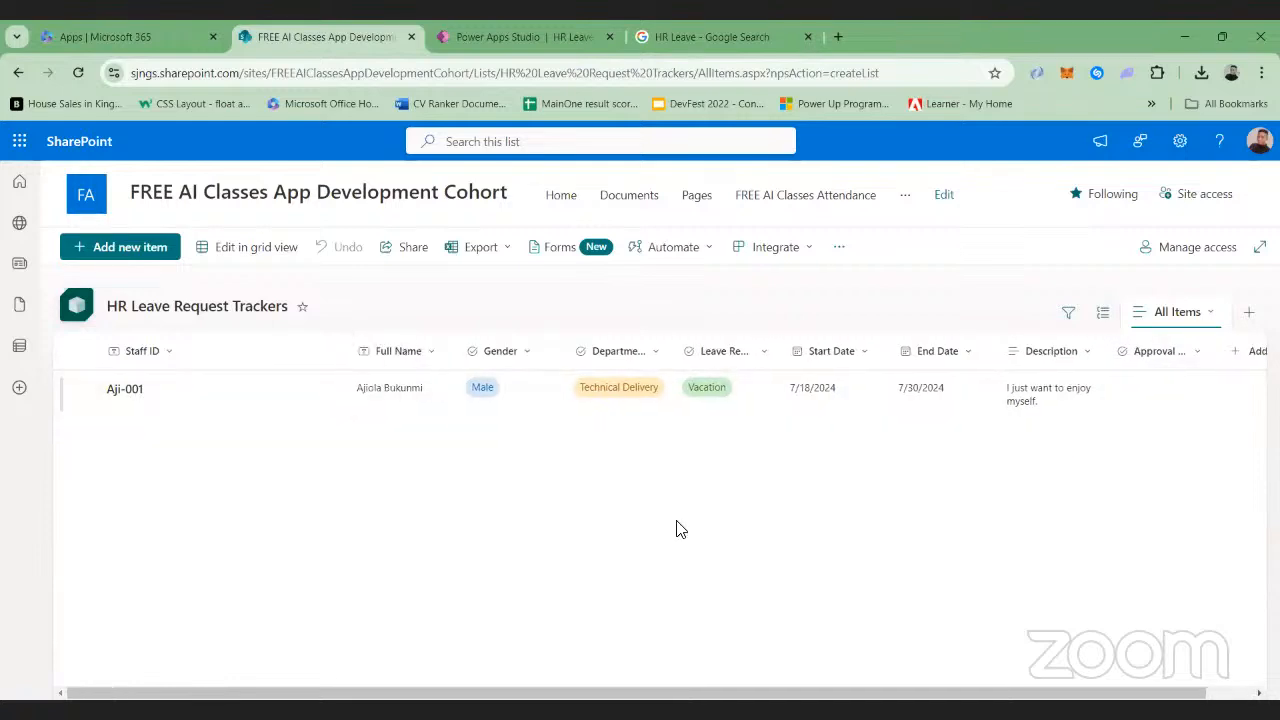
Return to Power Apps Studio, exit the preview, and append a pasted Notify call with NotificationType.Success to the Submit button's OnSelect formula
left_click(540, 35)
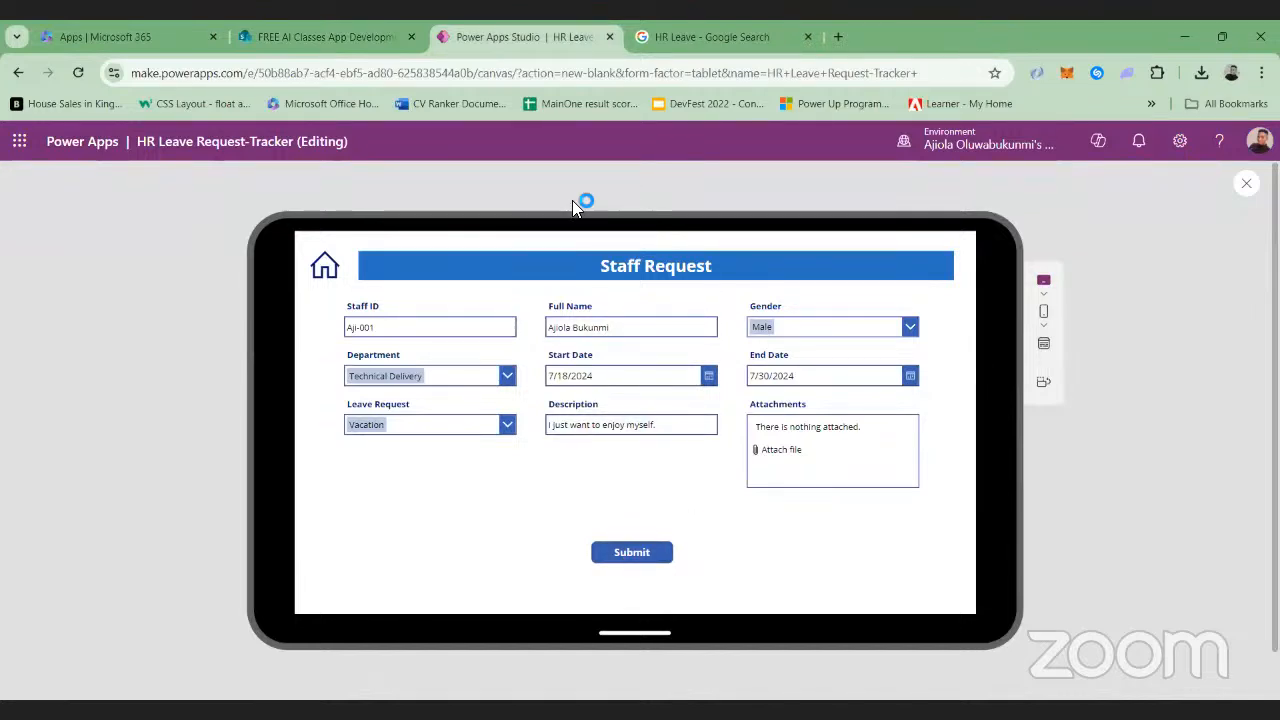
left_click(1247, 187)
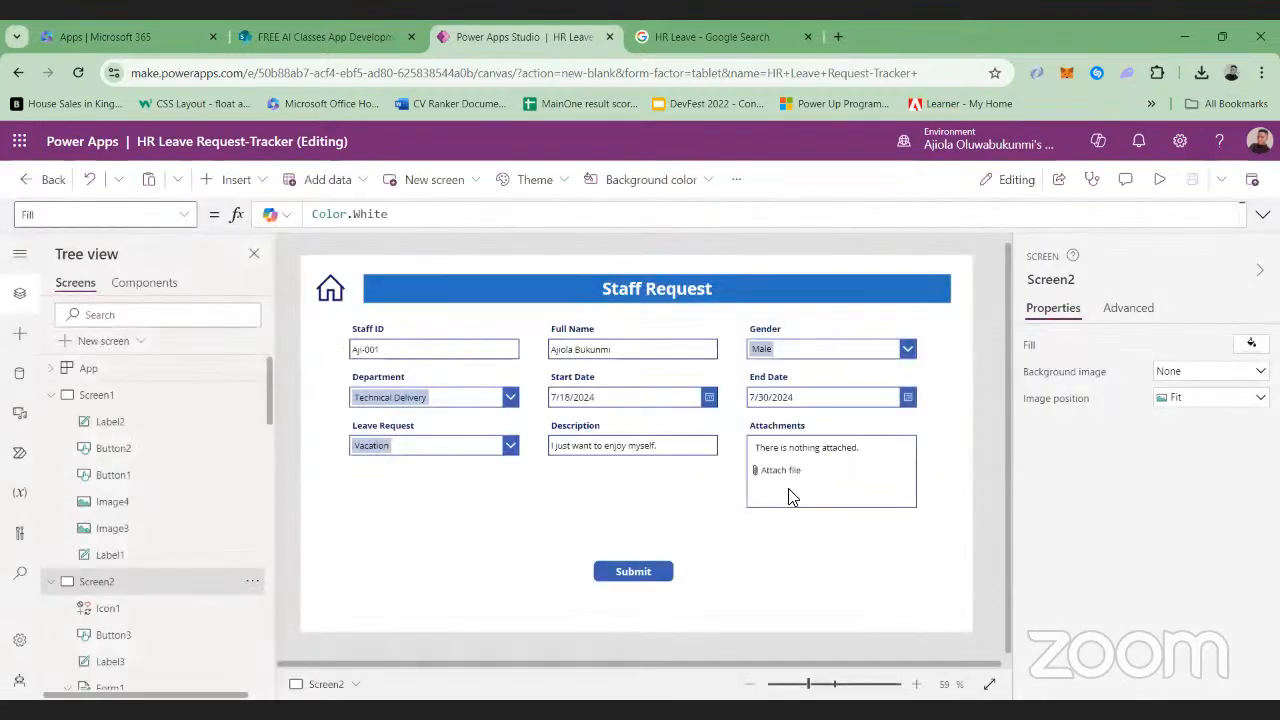
left_click(638, 571)
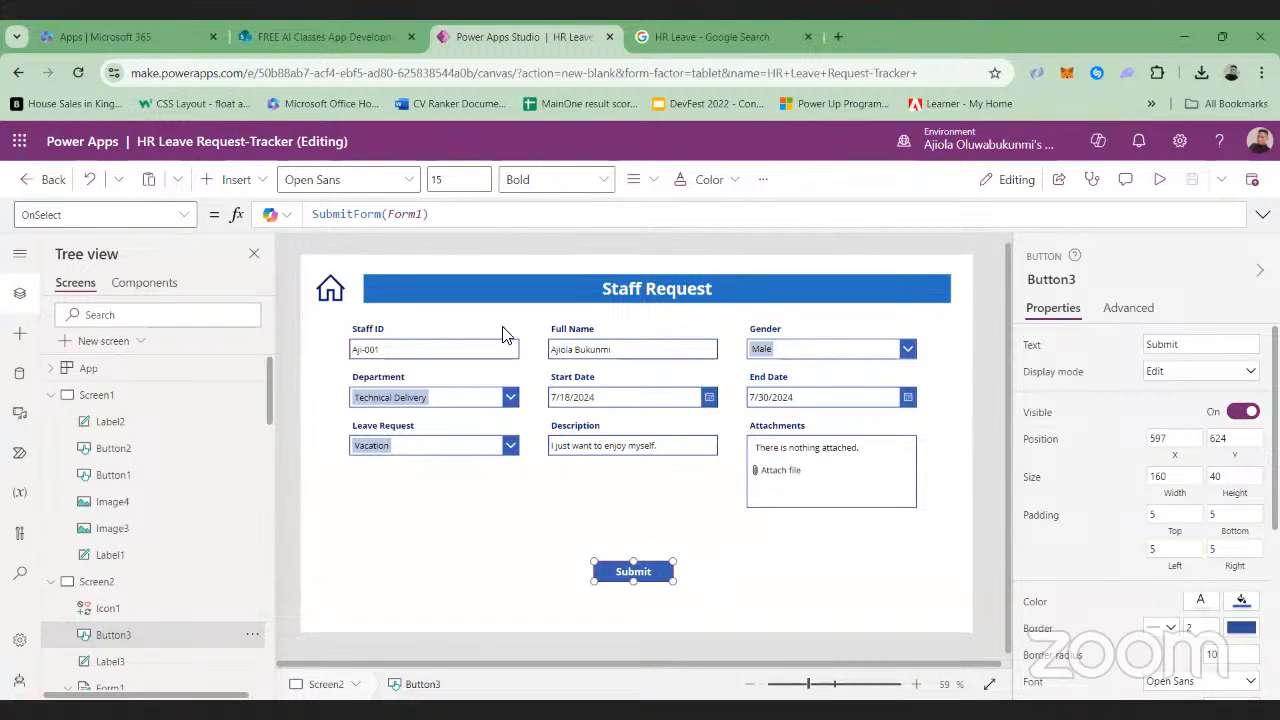
left_click(463, 221)
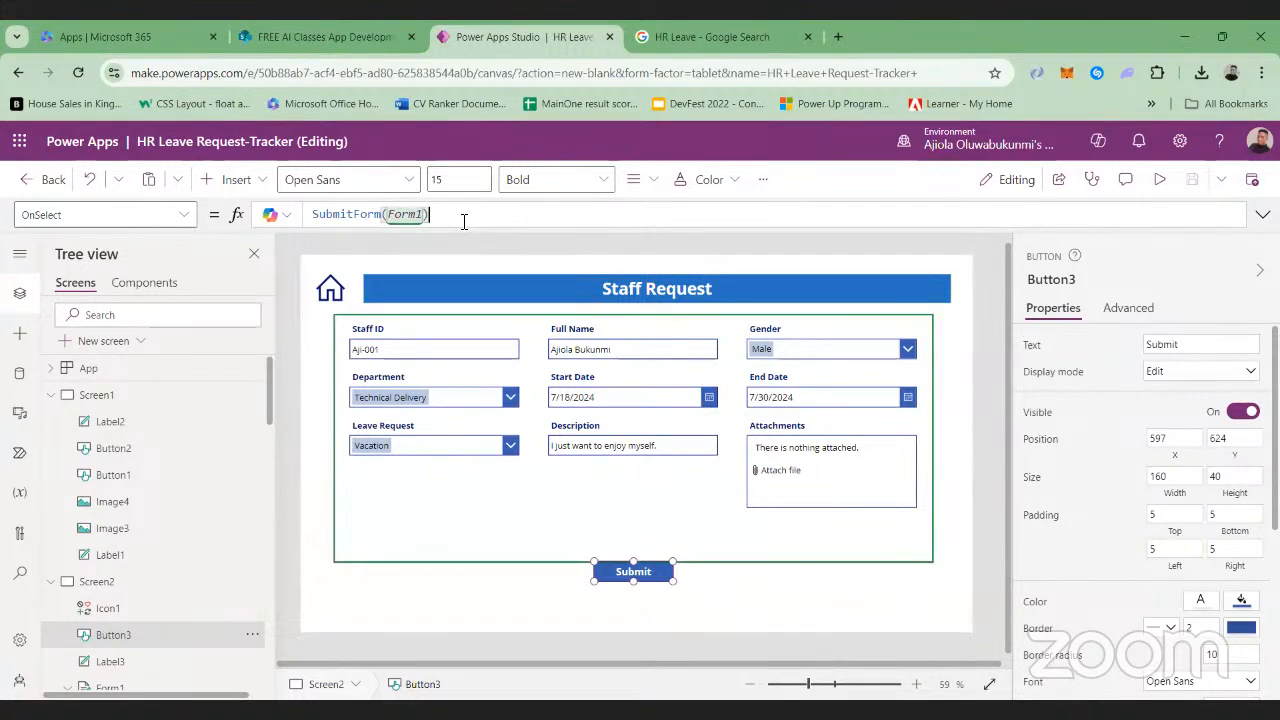
type(";")
type("Notify(\"A request has successfully been made. Please wait for an approval from ED\", NotificationType.Success);")
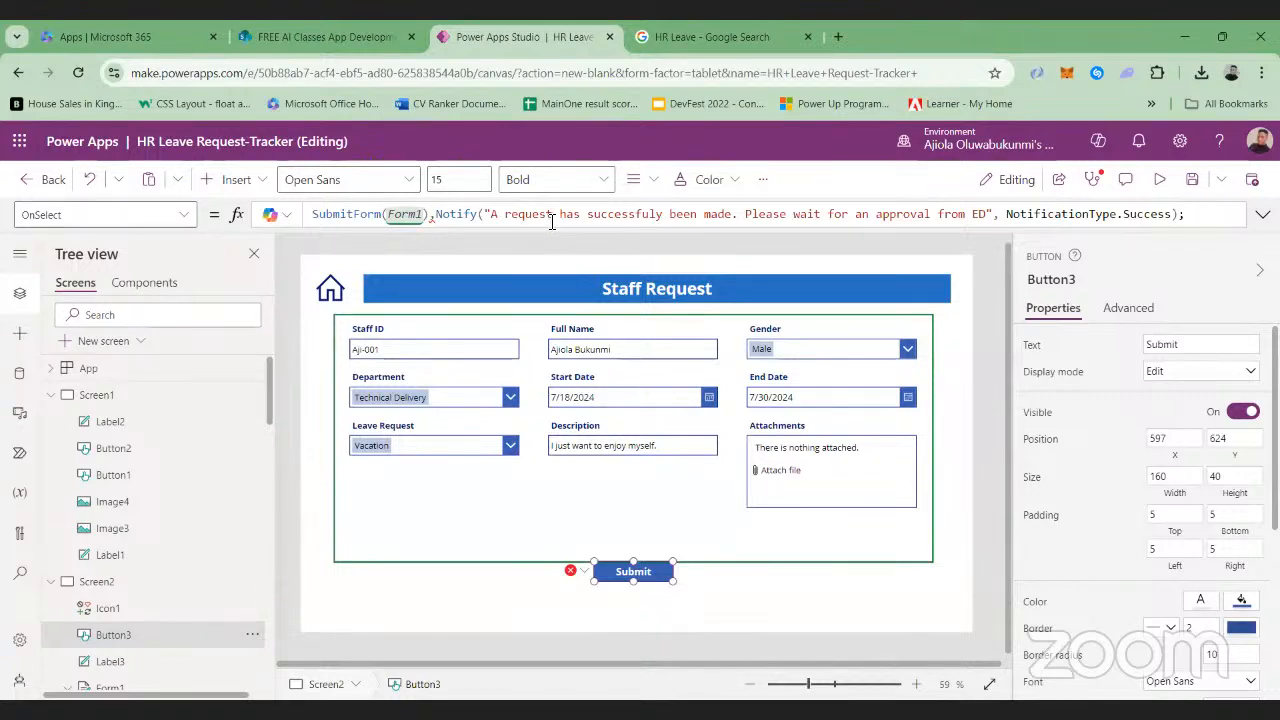
Shorten the notification message in the Submit button's OnSelect formula to "A request has successfuly been made"
left_click(988, 213)
key("BackSpace")
key("BackSpace")
key("BackSpace")
key("BackSpace")
key("BackSpace")
key("BackSpace")
key("BackSpace")
key("BackSpace")
key("BackSpace")
key("BackSpace")
key("BackSpace")
key("BackSpace")
key("BackSpace")
key("BackSpace")
key("BackSpace")
key("BackSpace")
key("BackSpace")
key("BackSpace")
key("BackSpace")
key("BackSpace")
key("BackSpace")
key("BackSpace")
key("BackSpace")
key("BackSpace")
key("BackSpace")
key("BackSpace")
key("BackSpace")
key("BackSpace")
key("BackSpace")
key("BackSpace")
key("BackSpace")
key("BackSpace")
key("BackSpace")
key("BackSpace")
key("BackSpace")
key("BackSpace")
key("BackSpace")
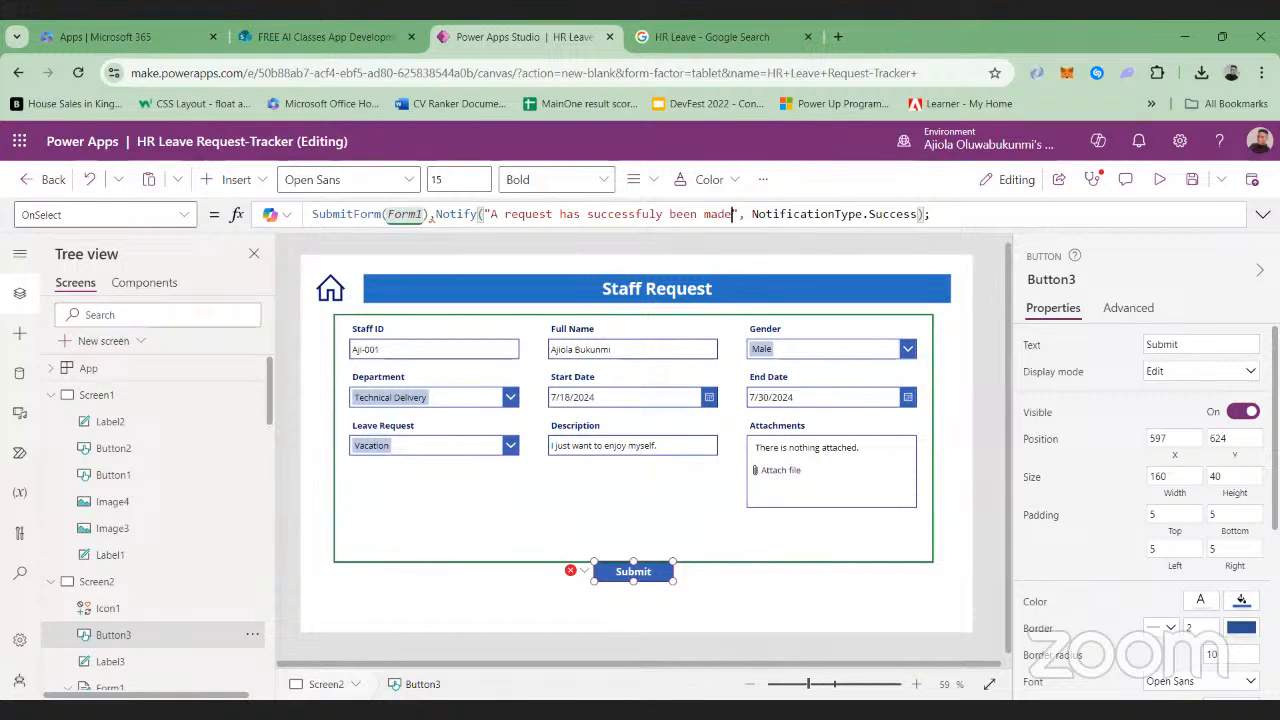
left_click(823, 703)
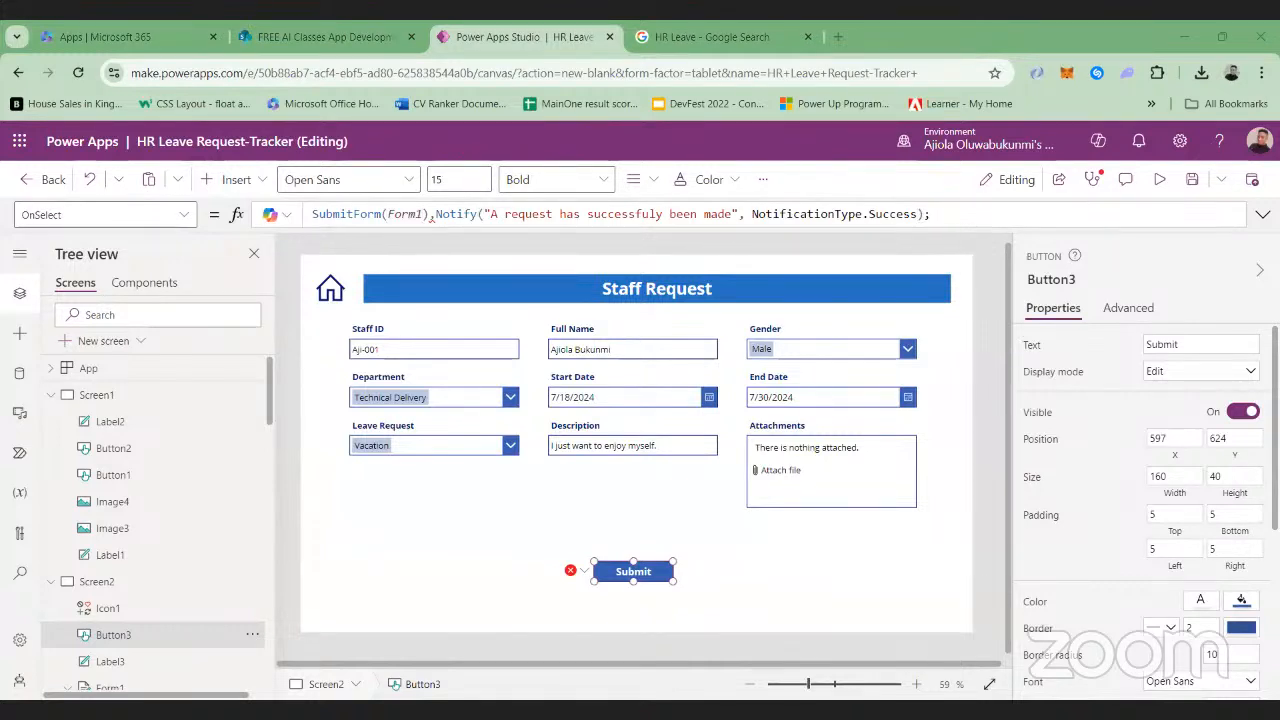
Replace the separator between SubmitForm(Form1) and Notify with a semicolon in the Submit button's OnSelect formula
left_click(440, 216)
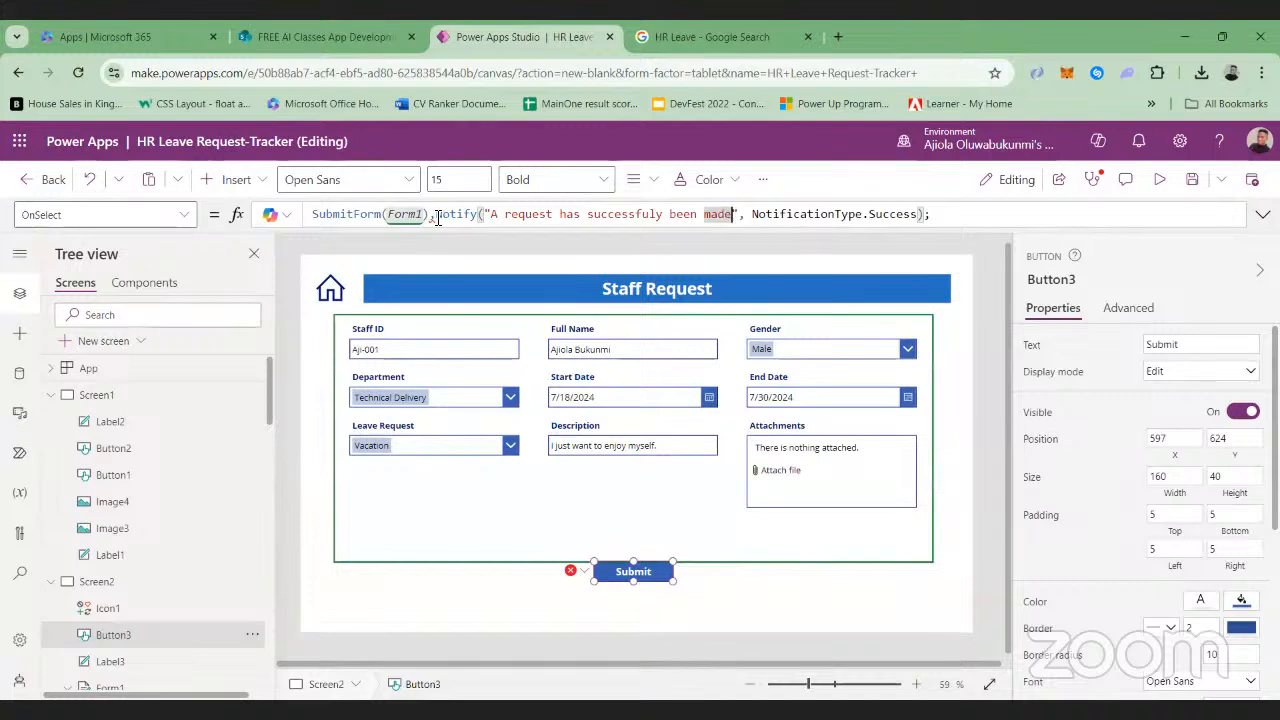
key("BackSpace")
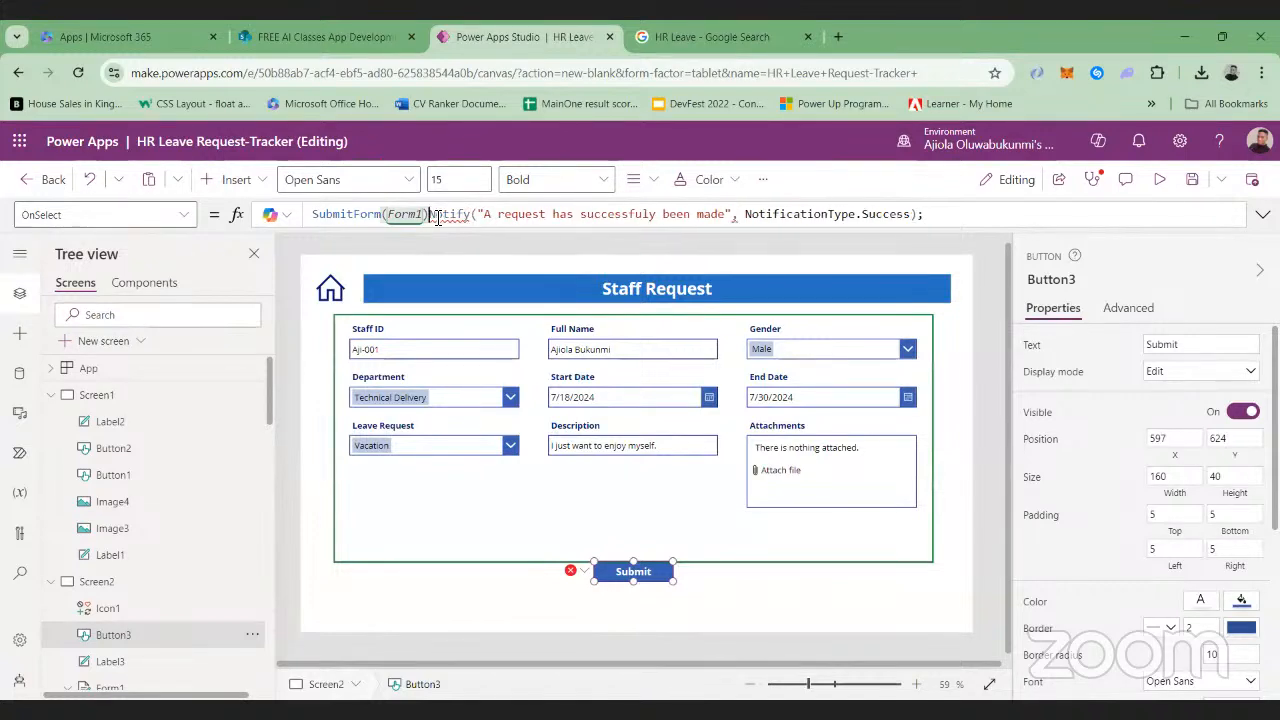
type(";")
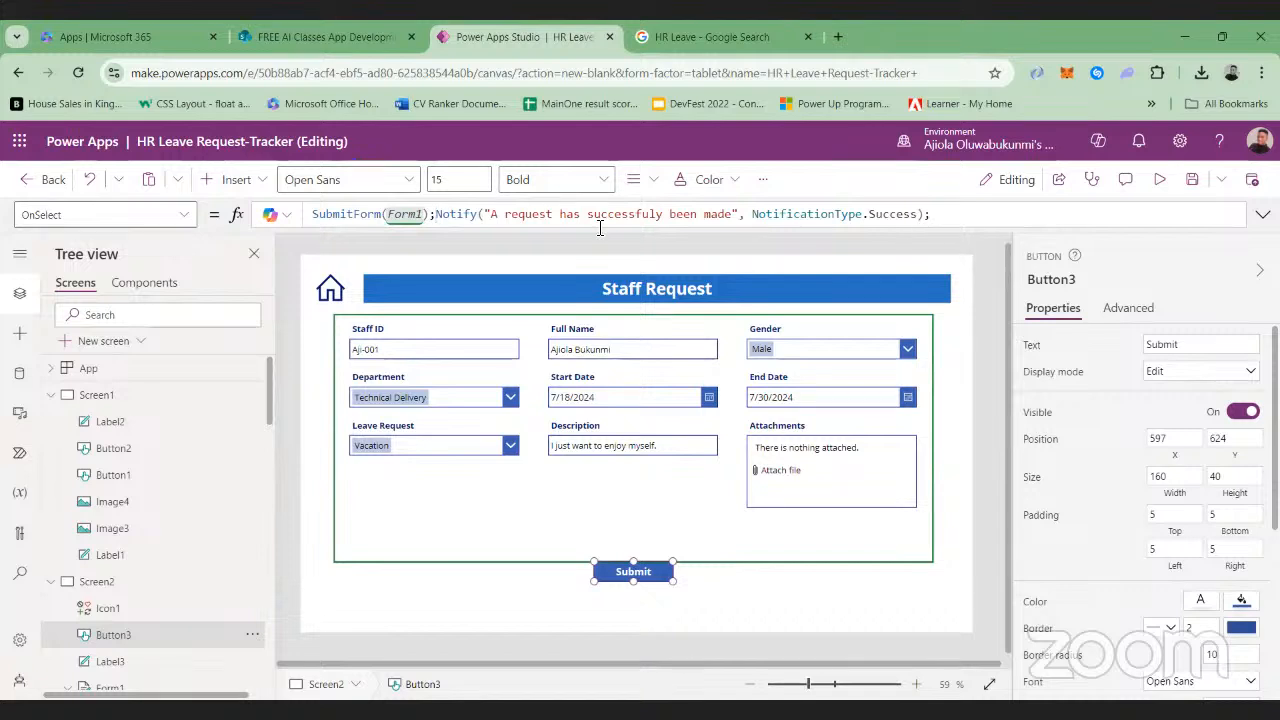
Try a comma between SubmitForm(Form1) and Notify, inspect the formula error in the App checker, and restore the semicolon
key("BackSpace")
type(",")
left_click(1104, 184)
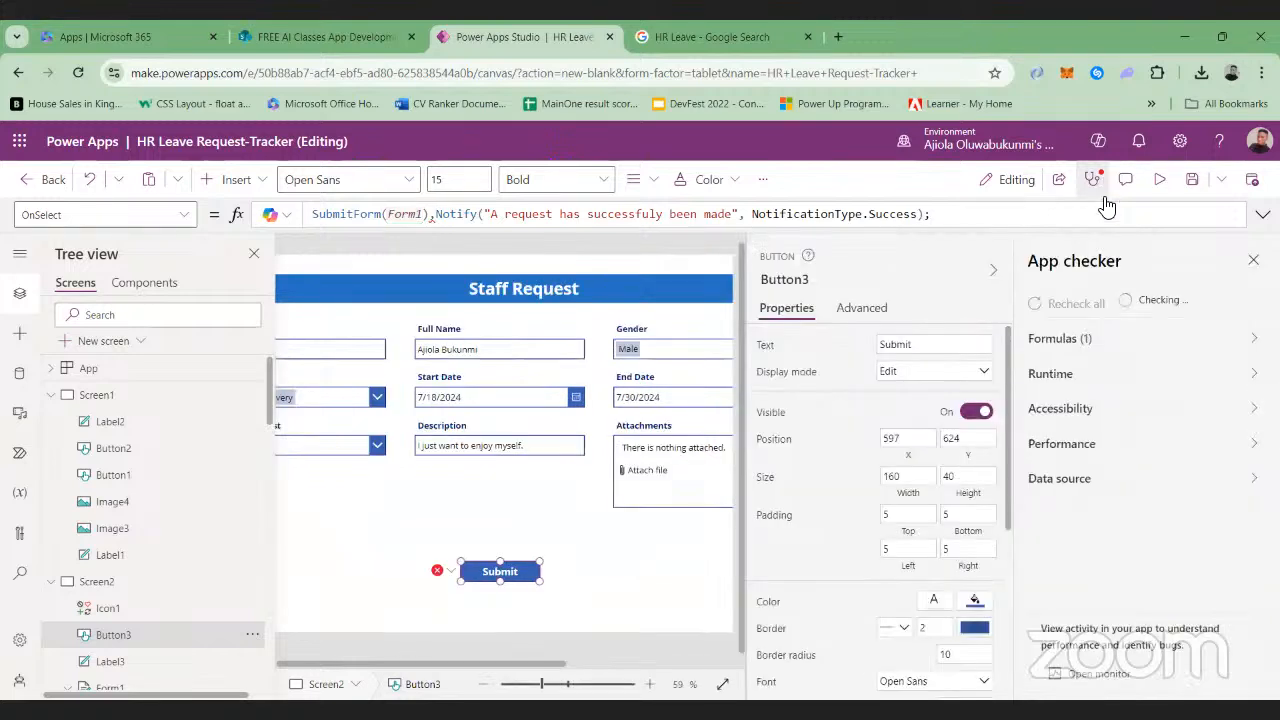
left_click(1082, 337)
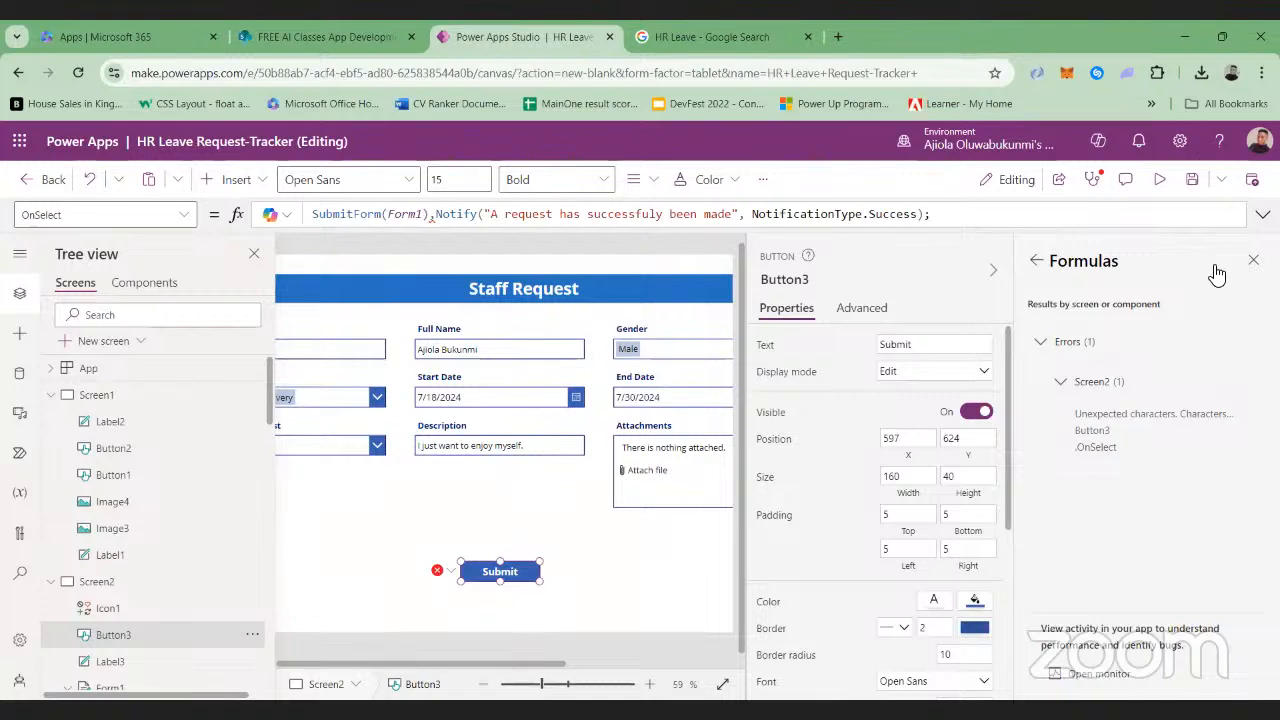
left_click(1253, 260)
left_click(437, 216)
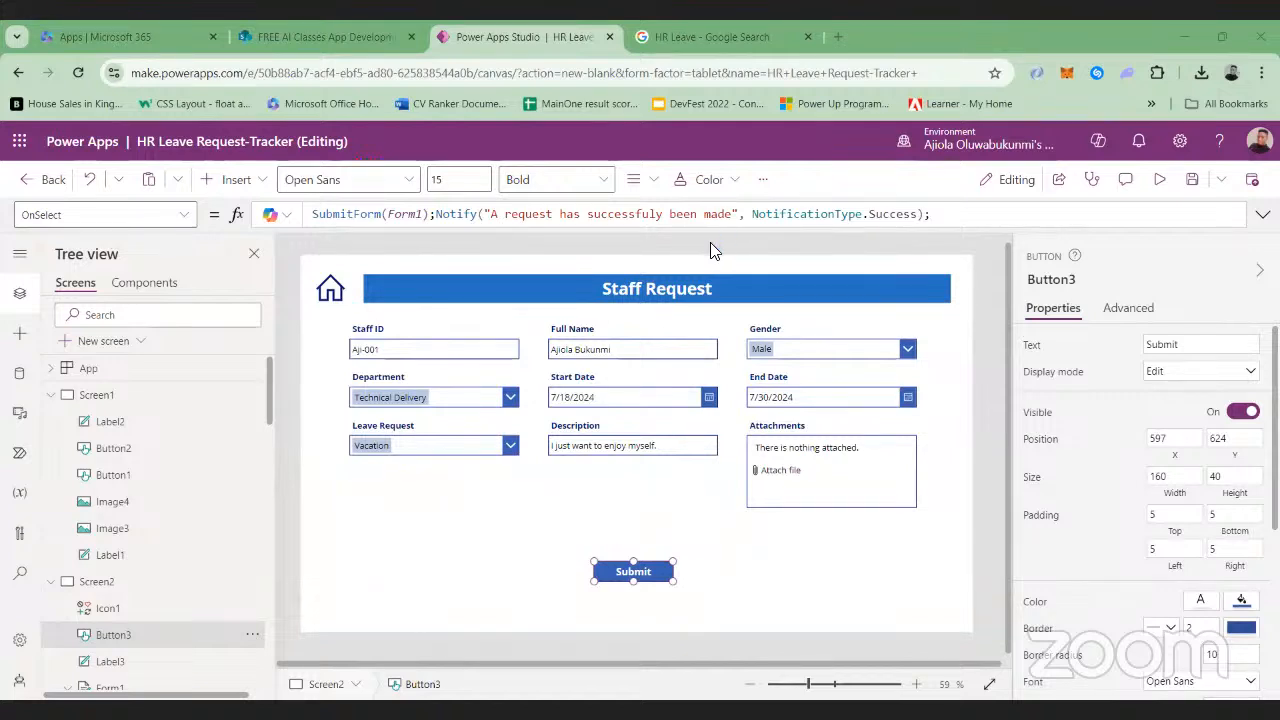
Save the app, preview it, and change the staff ID in the Staff Request form for a second test request
left_click(1193, 183)
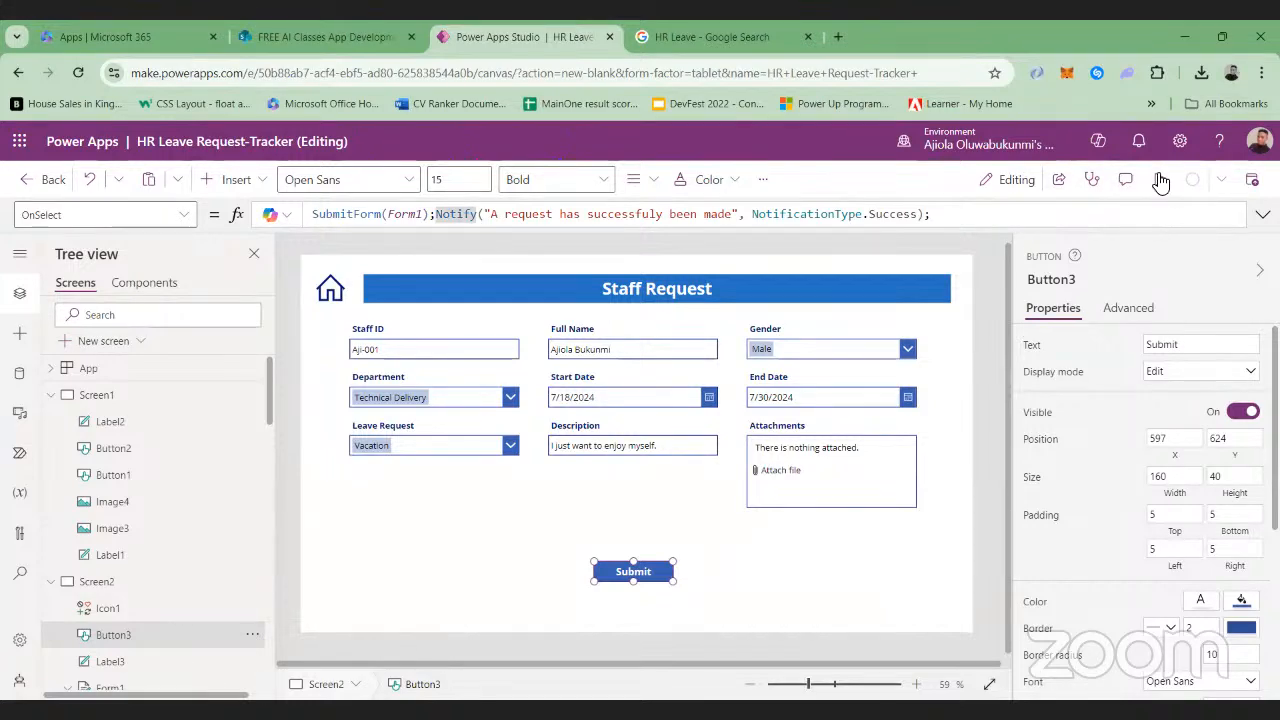
left_click(1160, 181)
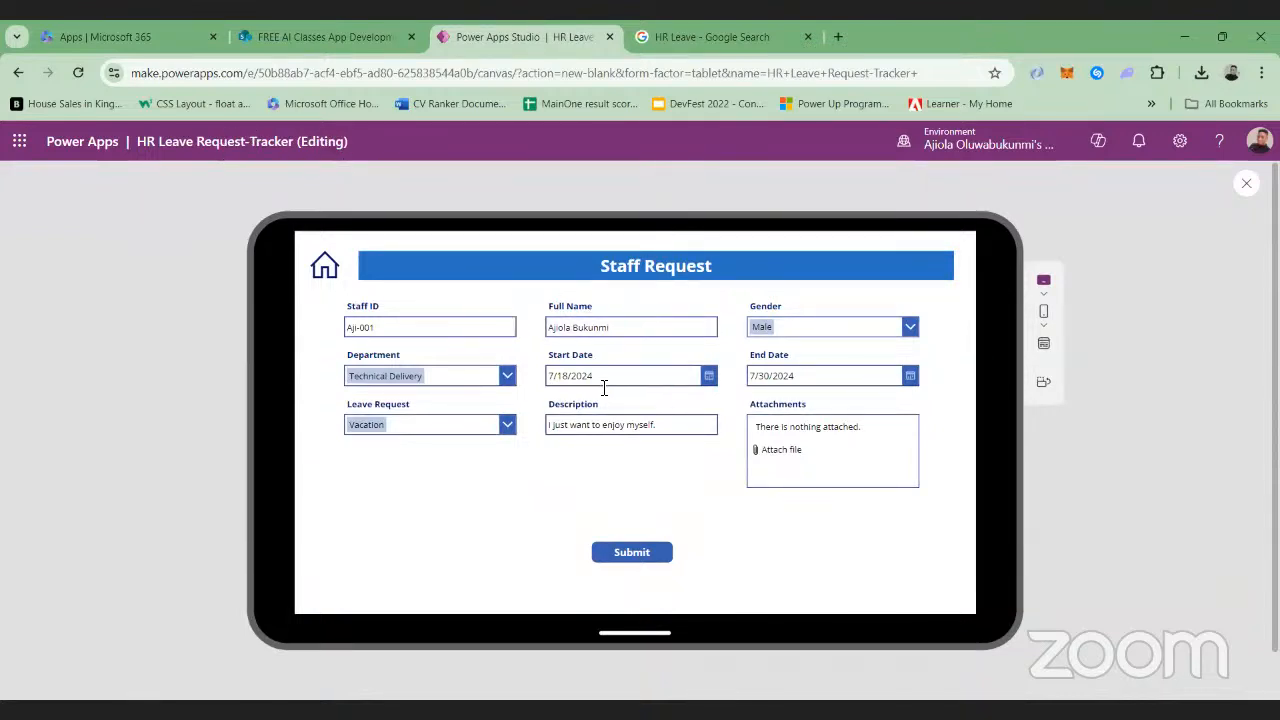
left_click(488, 336)
key("BackSpace")
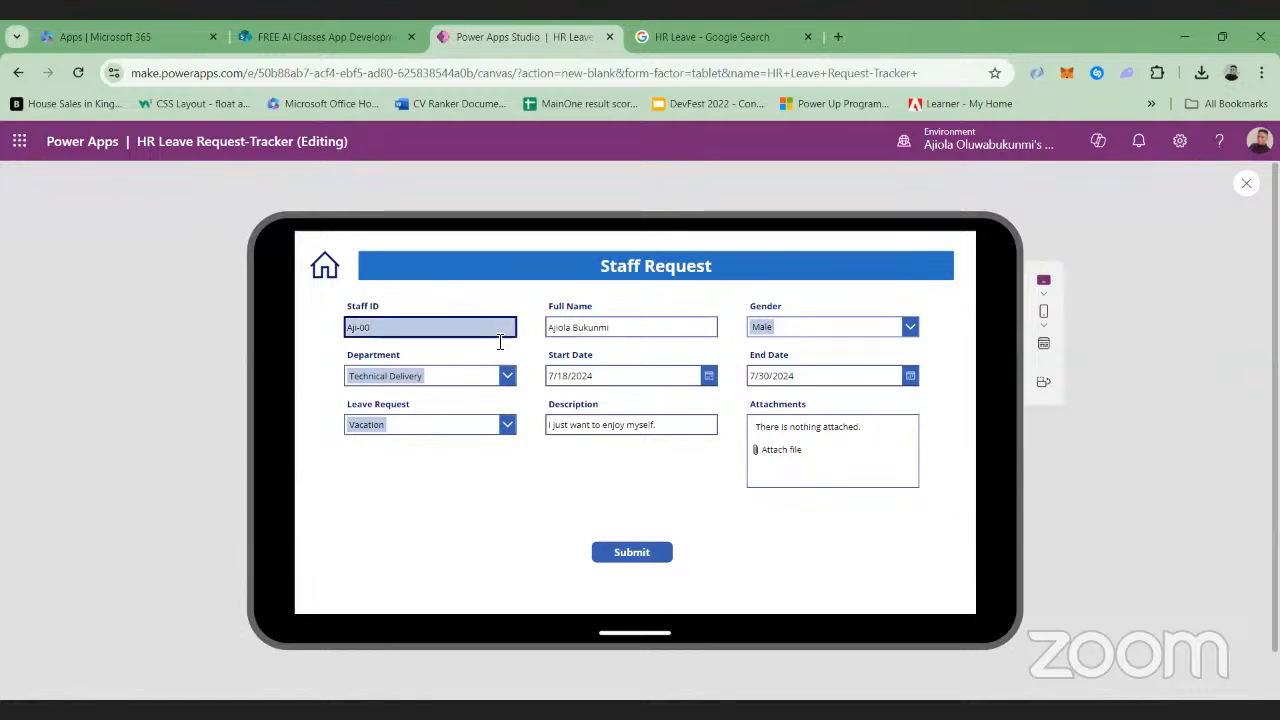
type("2")
Replace the full name in the Staff Request form with a different employee's name
left_click(645, 331)
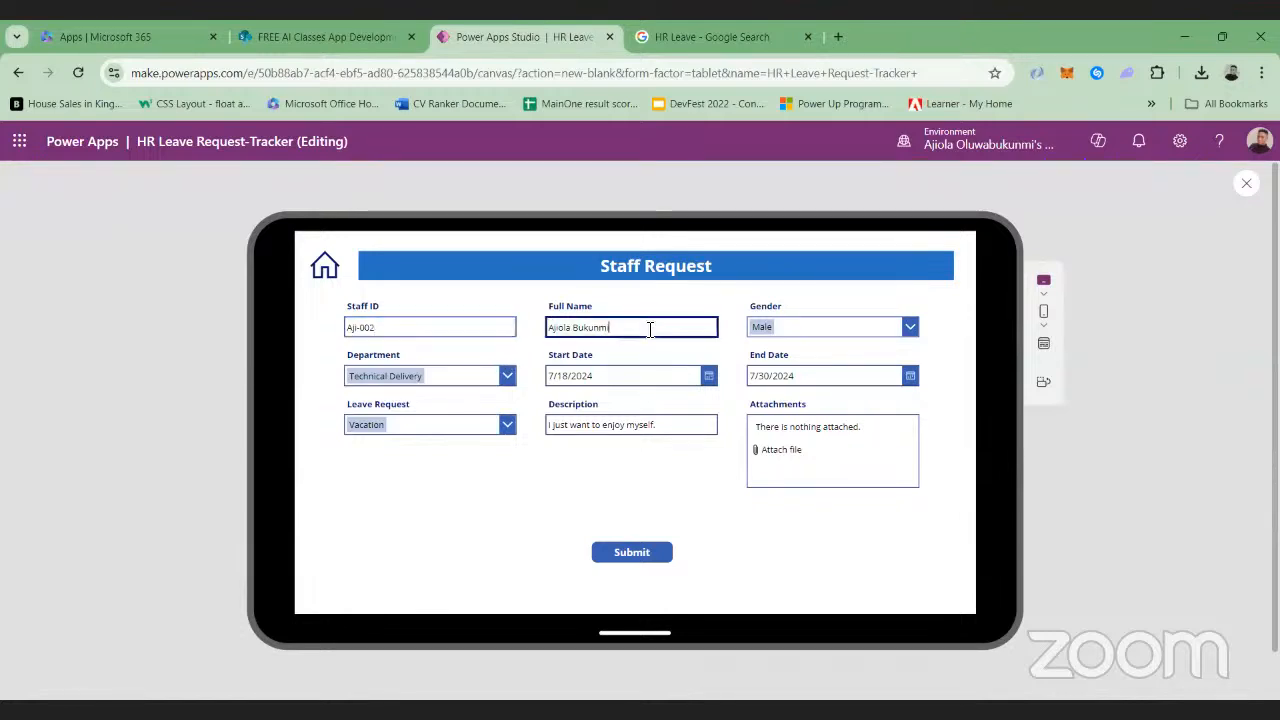
key("BackSpace")
key("BackSpace")
key("BackSpace")
key("BackSpace")
key("BackSpace")
key("BackSpace")
key("BackSpace")
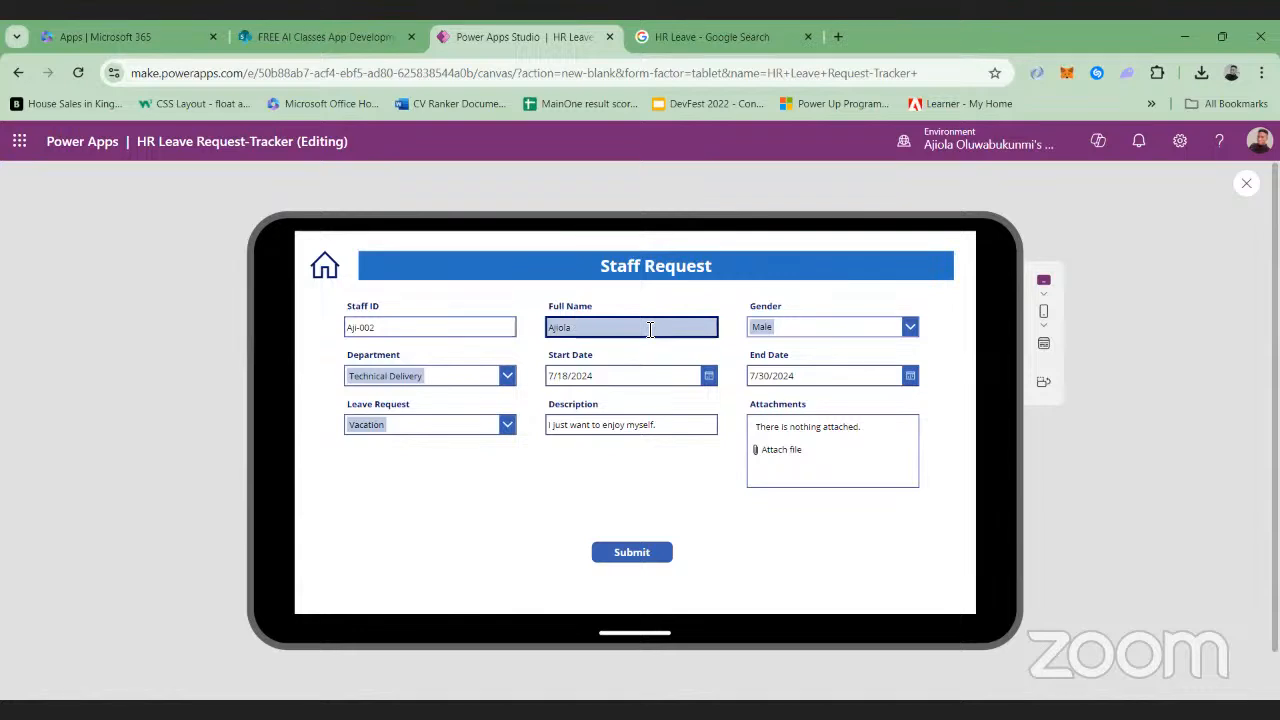
type("Gbenga")
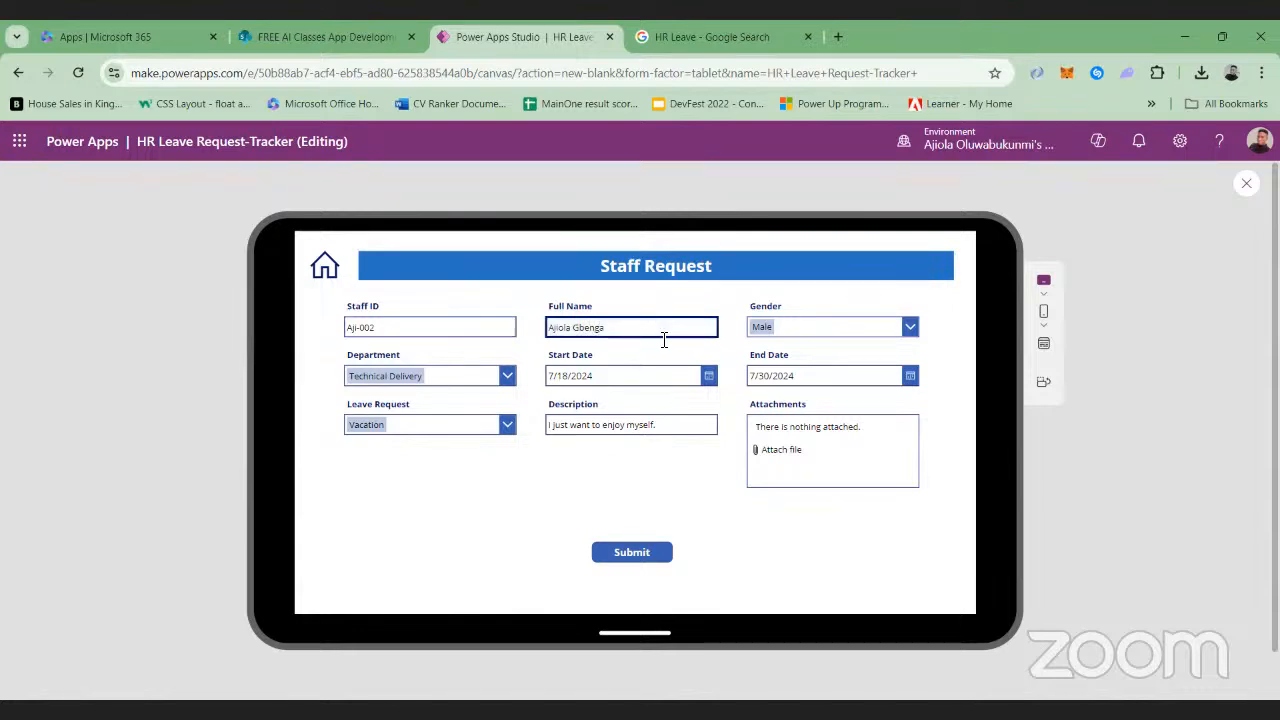
key("BackSpace")
key("BackSpace")
key("BackSpace")
key("BackSpace")
key("BackSpace")
key("BackSpace")
key("BackSpace")
key("BackSpace")
key("BackSpace")
key("BackSpace")
key("BackSpace")
key("BackSpace")
key("BackSpace")
Set the gender to Female and the department to Finance in the Staff Request form
left_click(910, 327)
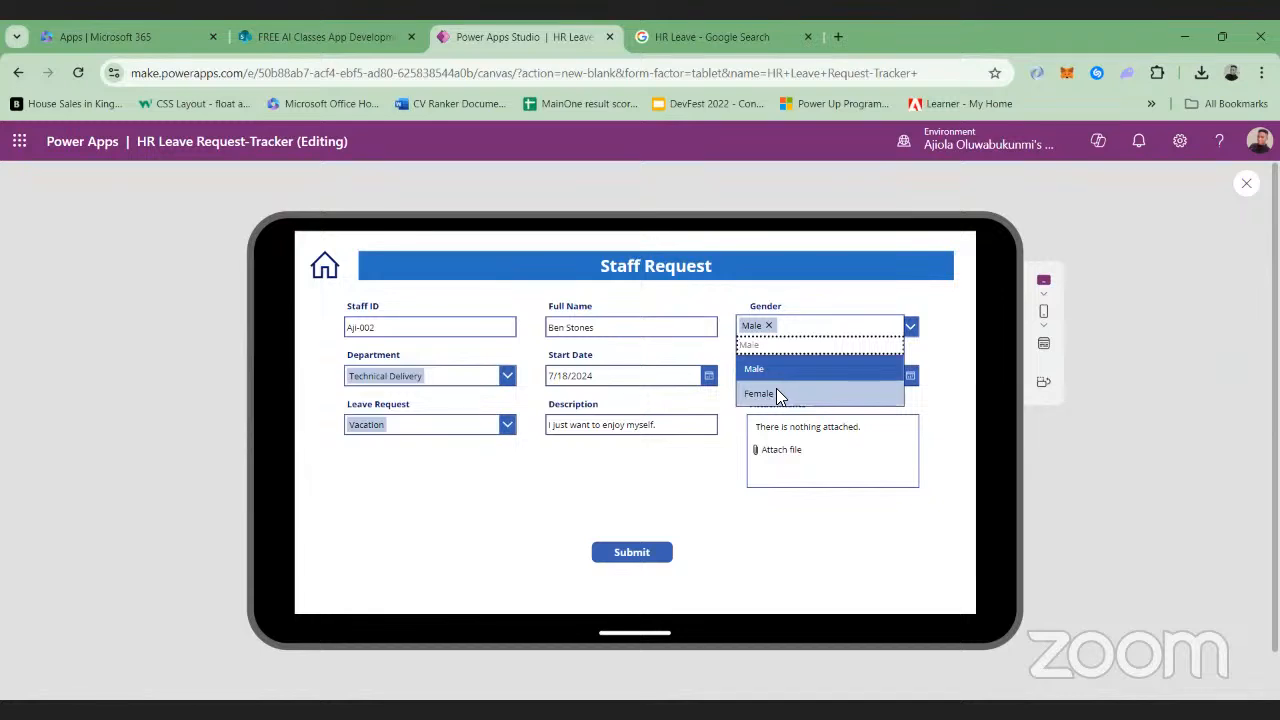
left_click(780, 393)
left_click(504, 377)
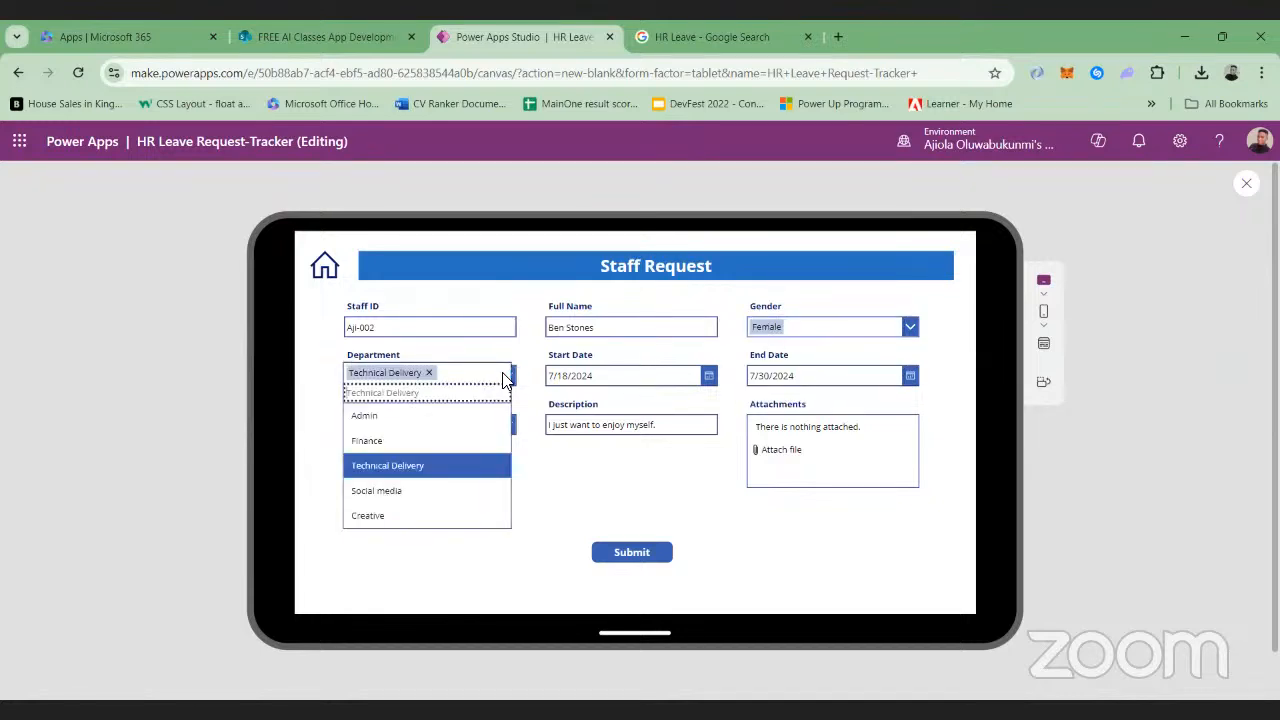
left_click(397, 437)
Set the leave request's start date to 8/1/2024 and its end date to 8/30/2024
left_click(709, 376)
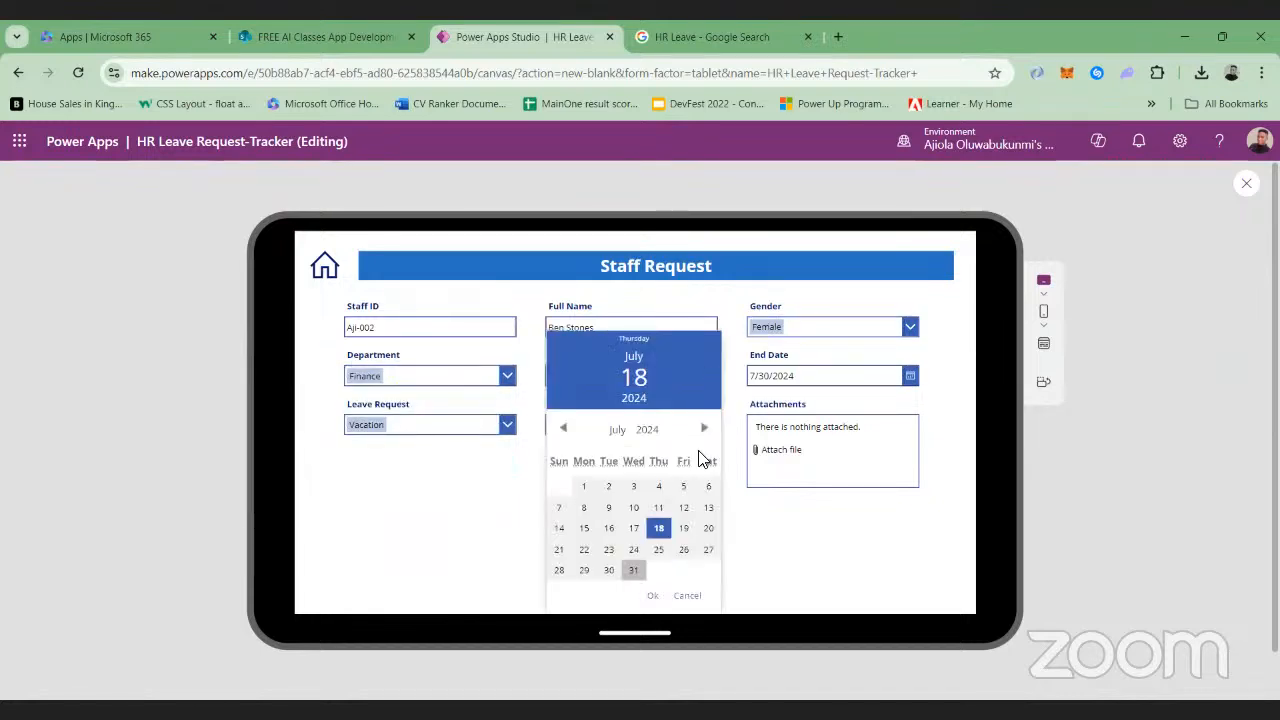
left_click(707, 429)
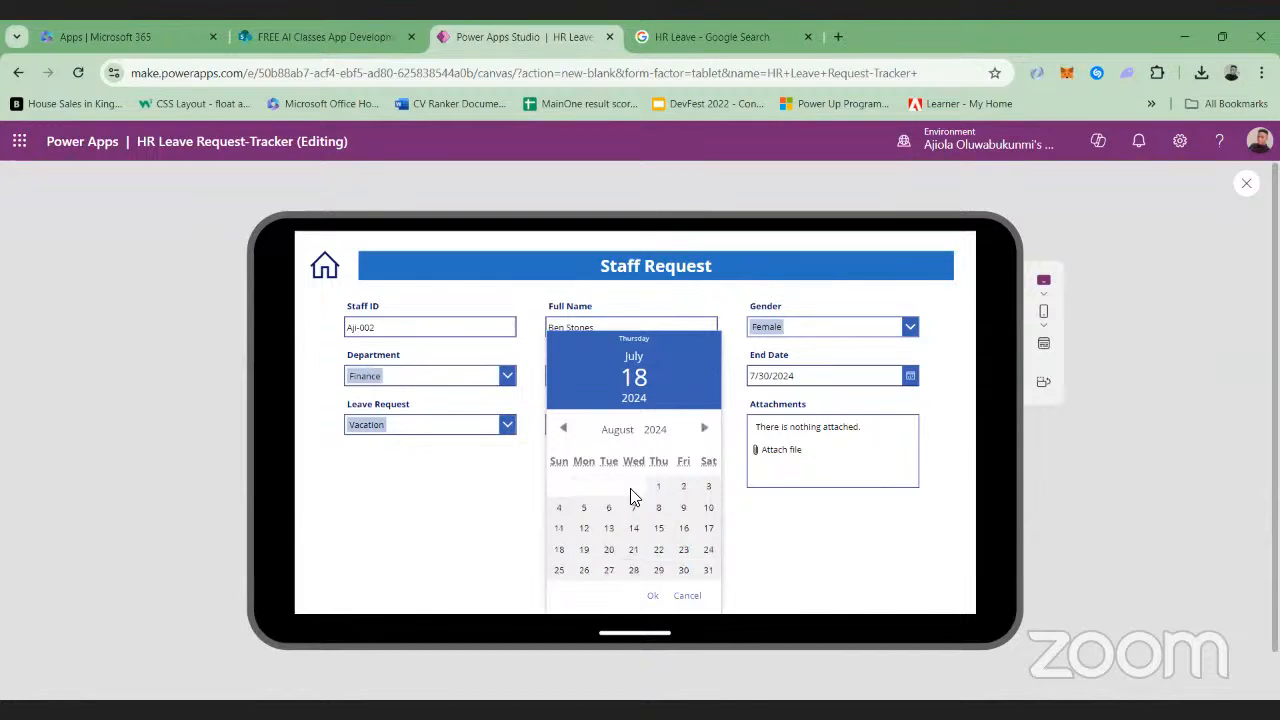
left_click(659, 488)
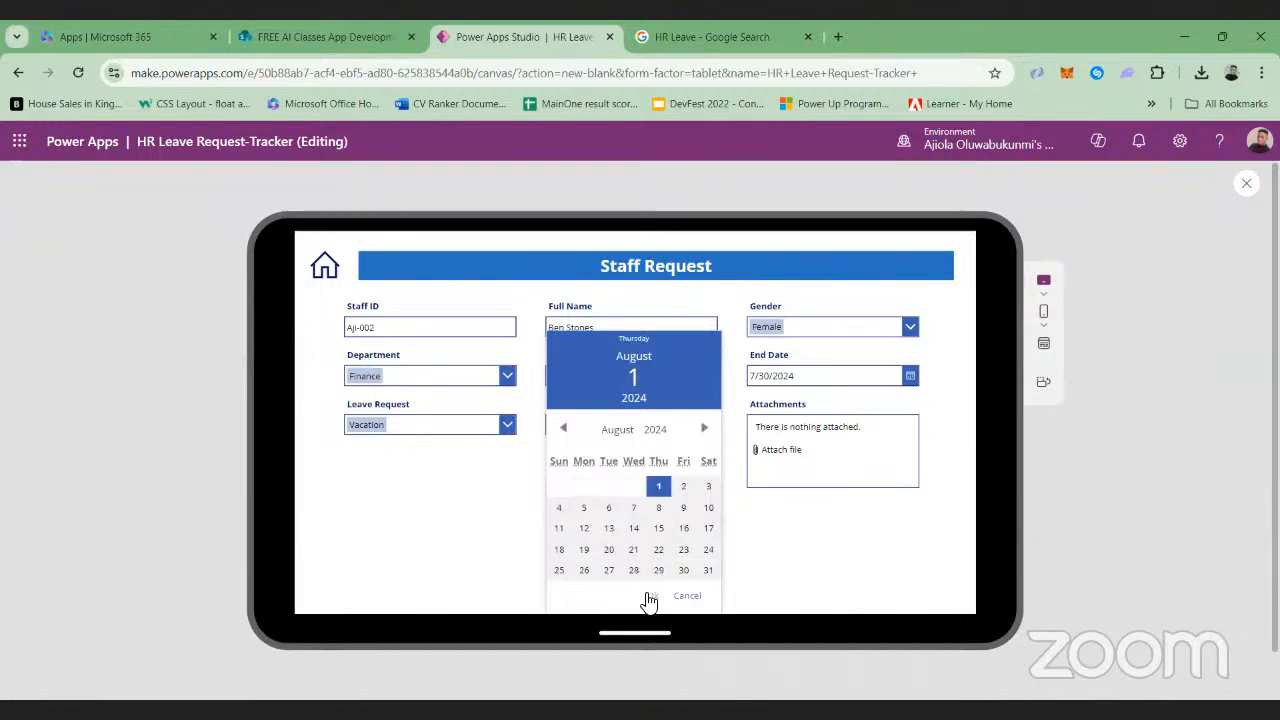
left_click(652, 595)
left_click(906, 380)
left_click(906, 379)
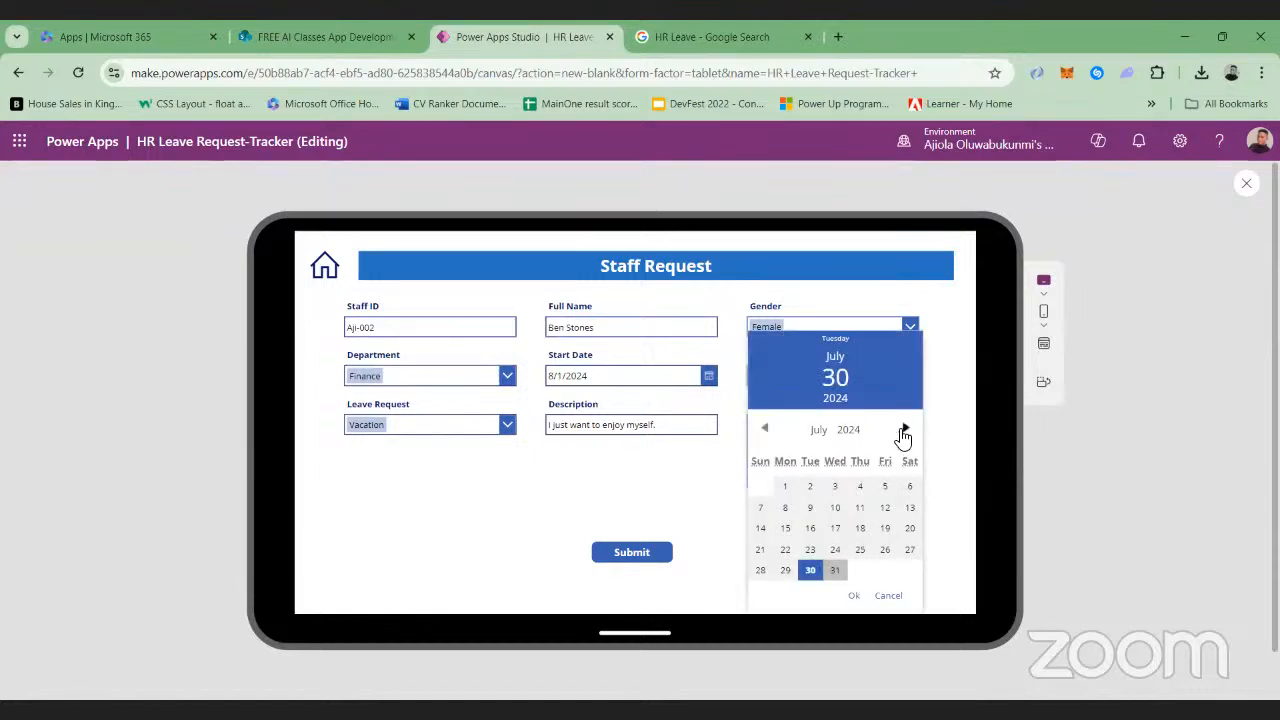
left_click(905, 428)
left_click(885, 571)
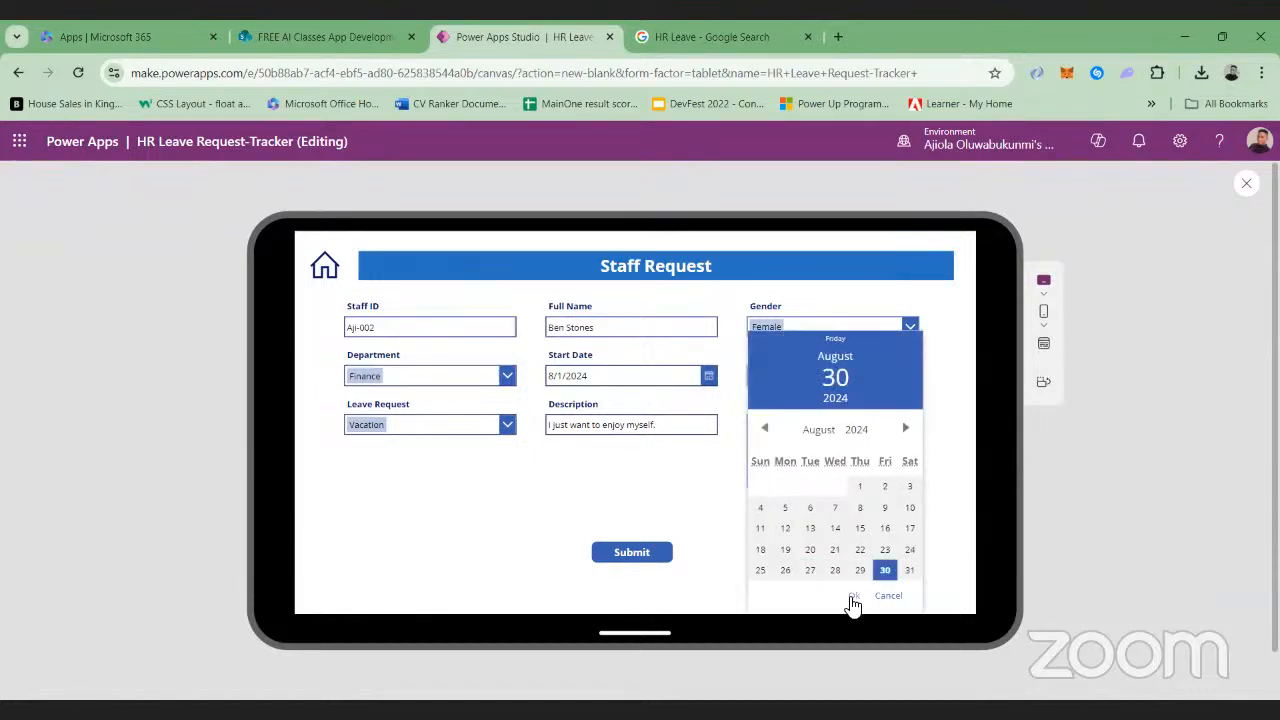
left_click(853, 595)
Choose Paternal/Maternal as the leave request type and replace the description with "I am due for delivery"
left_click(509, 428)
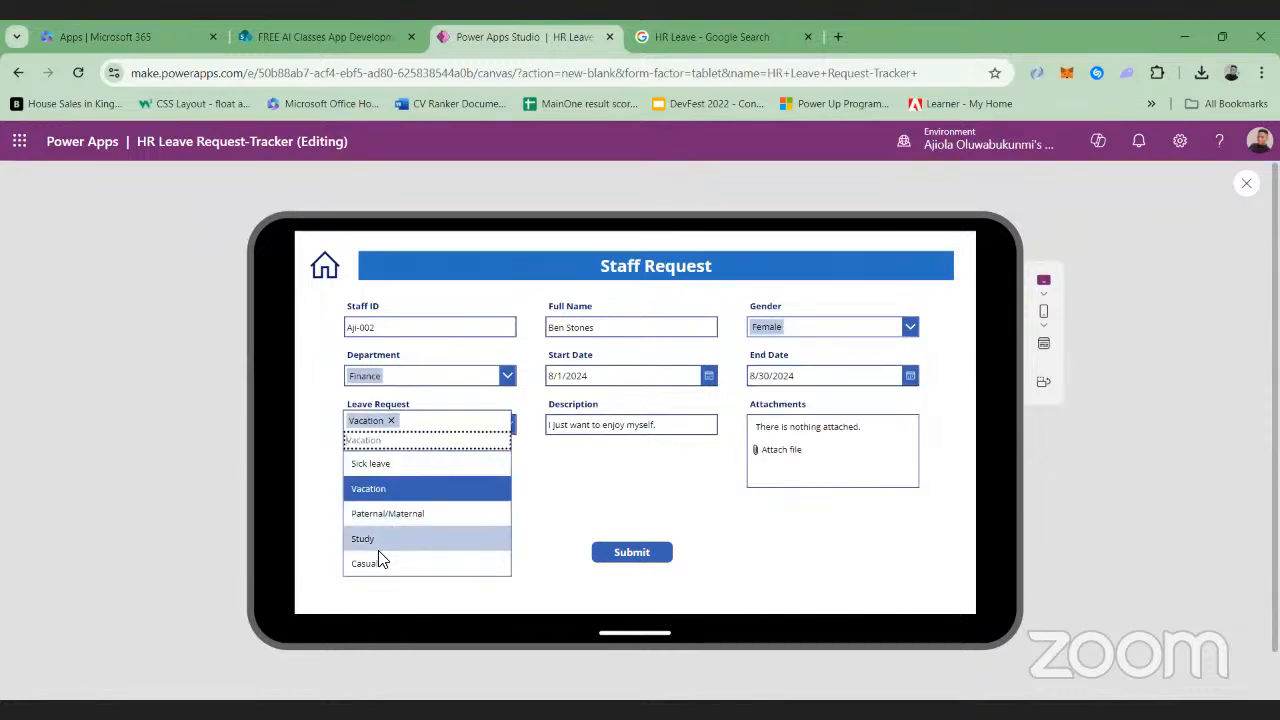
left_click(398, 510)
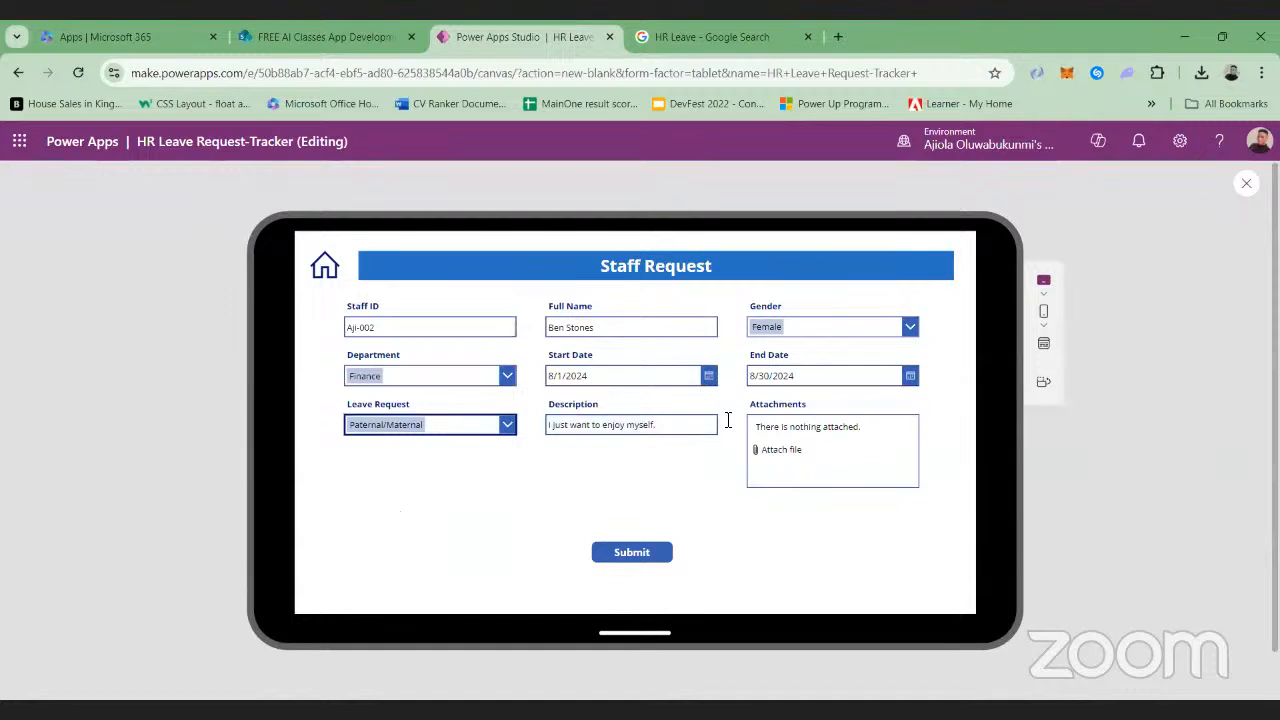
left_click(682, 425)
key("BackSpace")
key("BackSpace")
key("BackSpace")
key("BackSpace")
key("BackSpace")
key("BackSpace")
key("BackSpace")
key("BackSpace")
key("BackSpace")
key("BackSpace")
key("BackSpace")
key("BackSpace")
key("BackSpace")
key("BackSpace")
key("BackSpace")
key("BackSpace")
key("BackSpace")
key("BackSpace")
key("BackSpace")
key("BackSpace")
key("BackSpace")
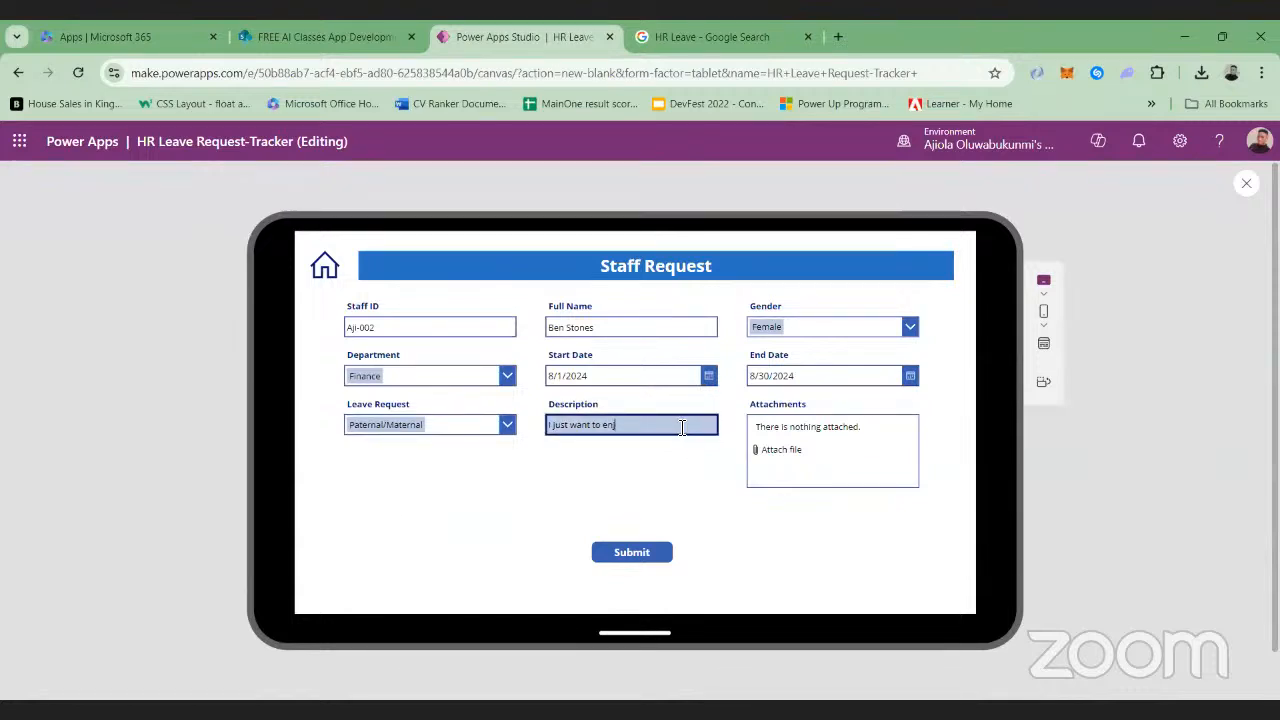
type("am due deli")
key("BackSpace")
key("BackSpace")
key("BackSpace")
key("BackSpace")
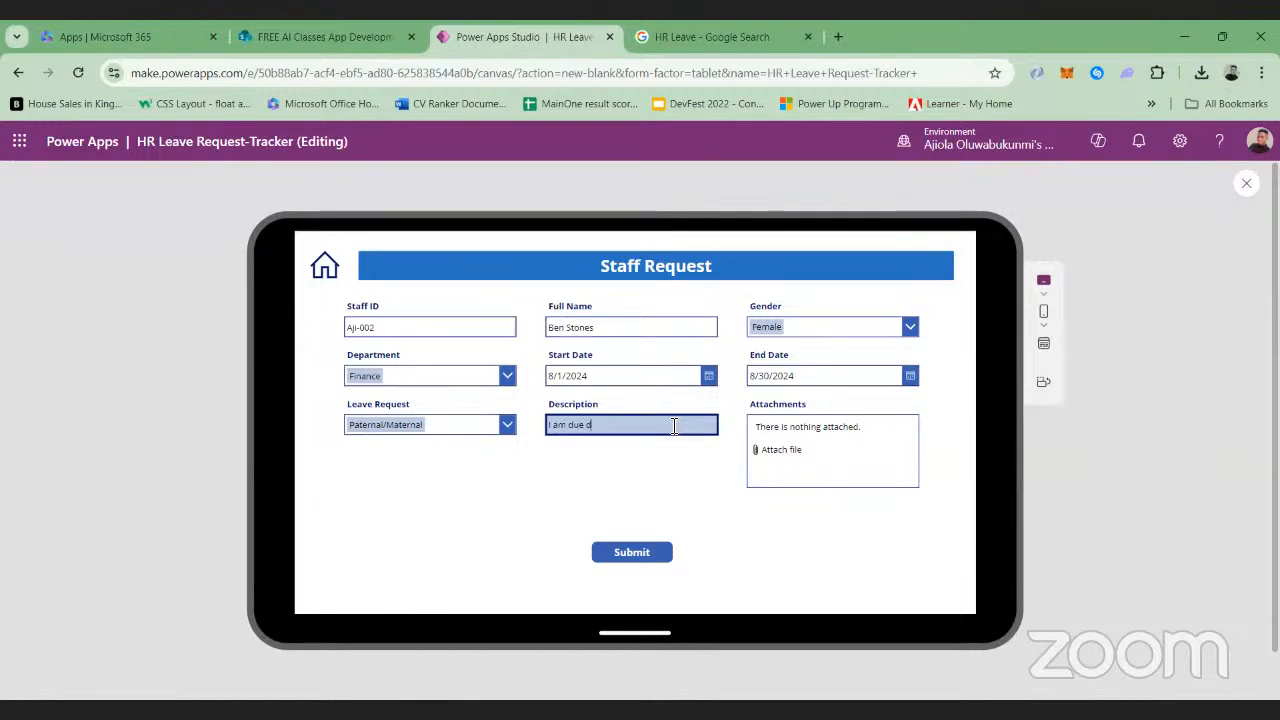
type("for delivery")
Replace the first name in the Full Name field with a female employee's first name
left_click(677, 326)
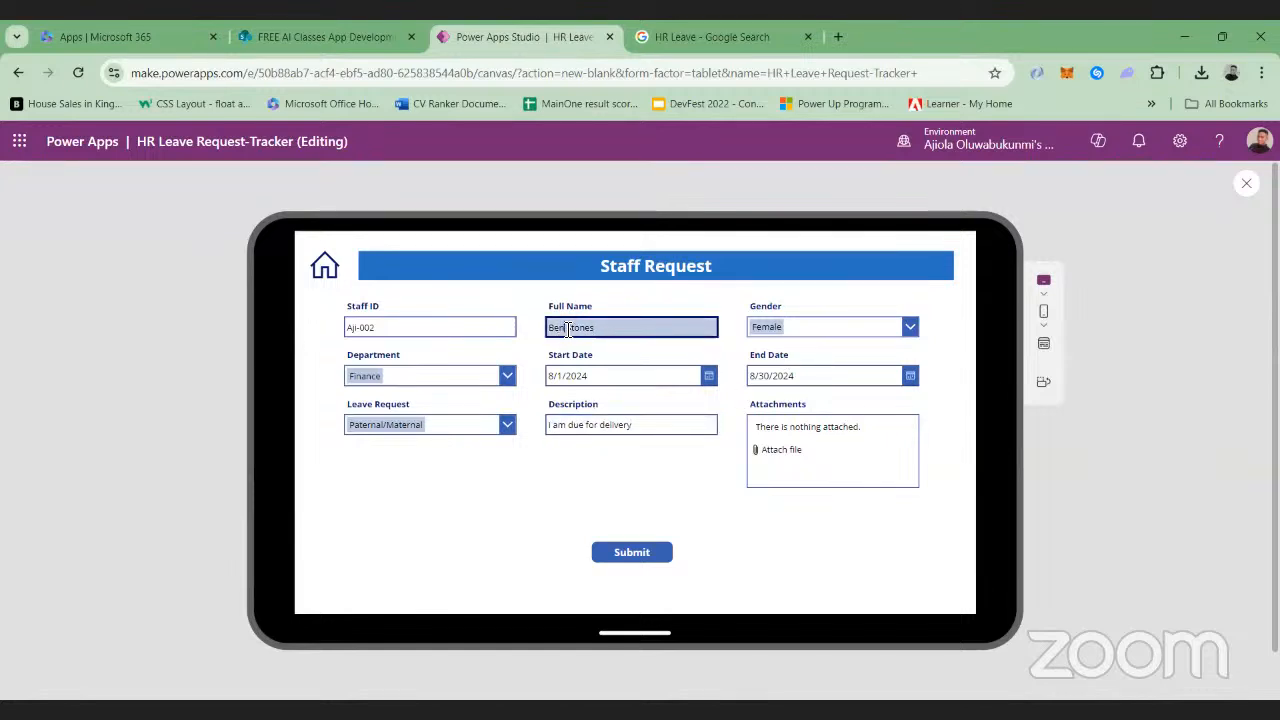
key("BackSpace")
key("BackSpace")
key("BackSpace")
type("Sam")
type("ah")
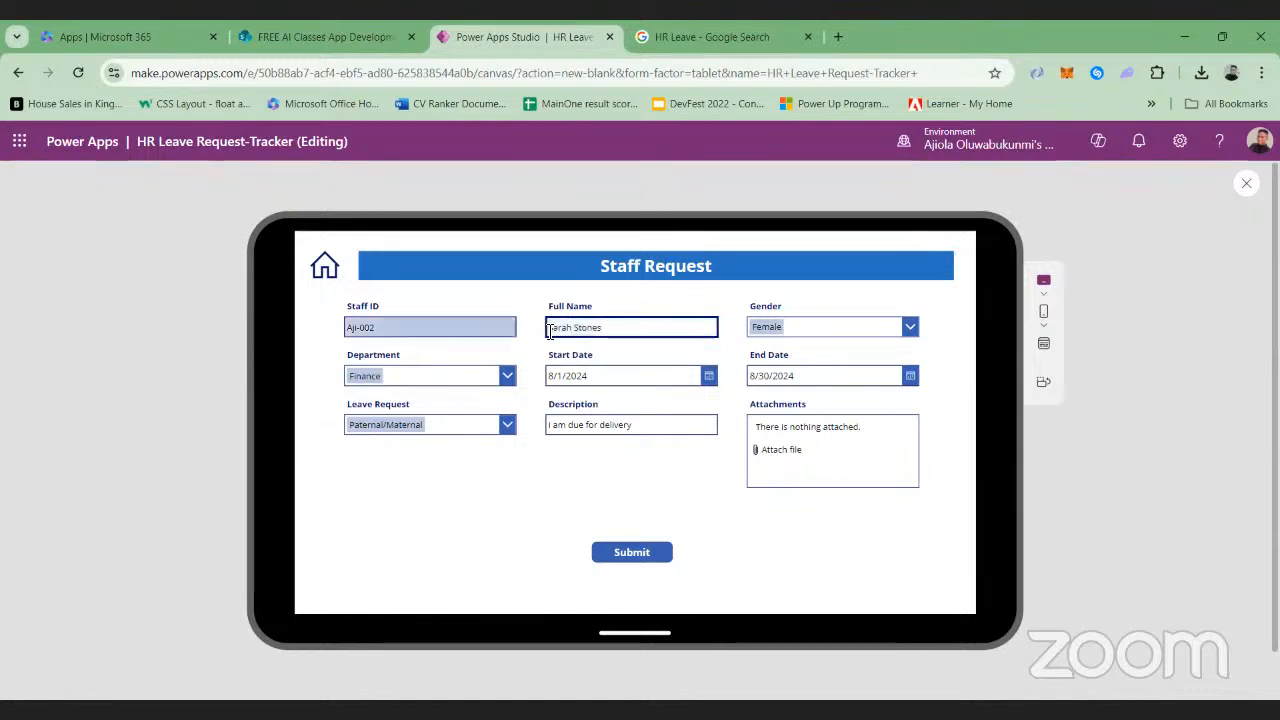
Change the staff ID's letter prefix to match the new employee's first name and submit the leave request
left_click(363, 327)
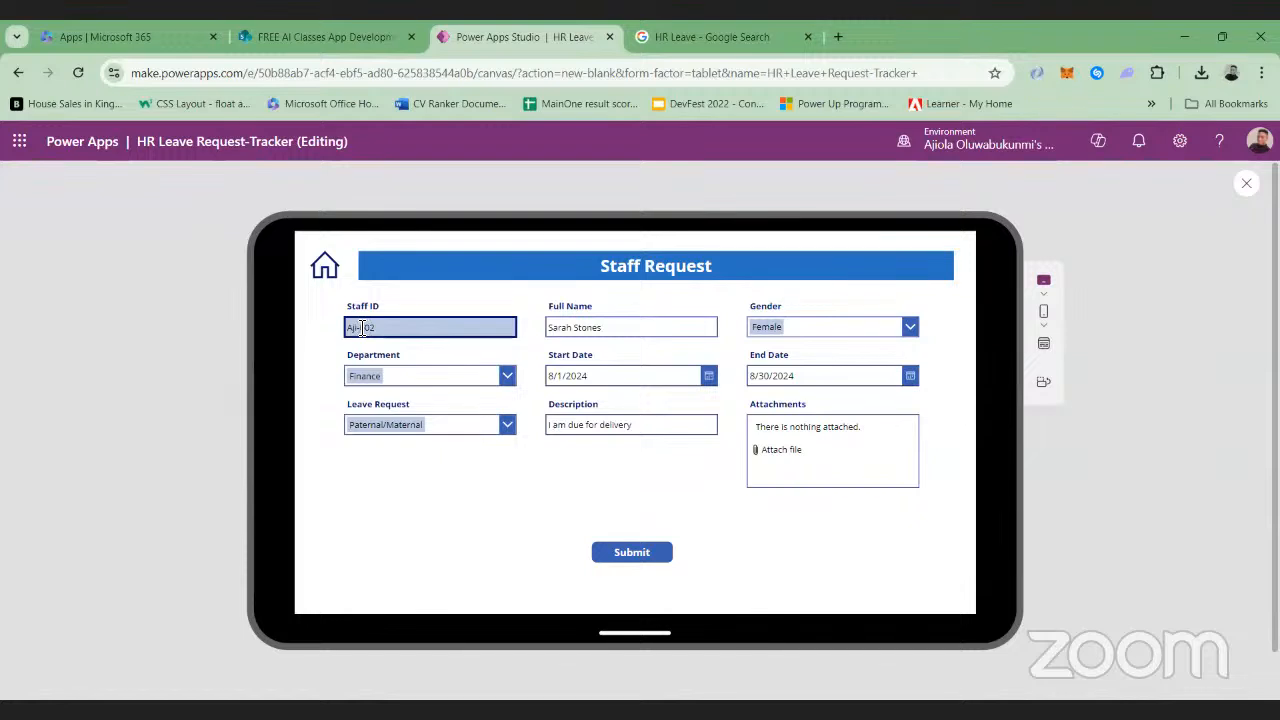
key("BackSpace")
key("BackSpace")
key("BackSpace")
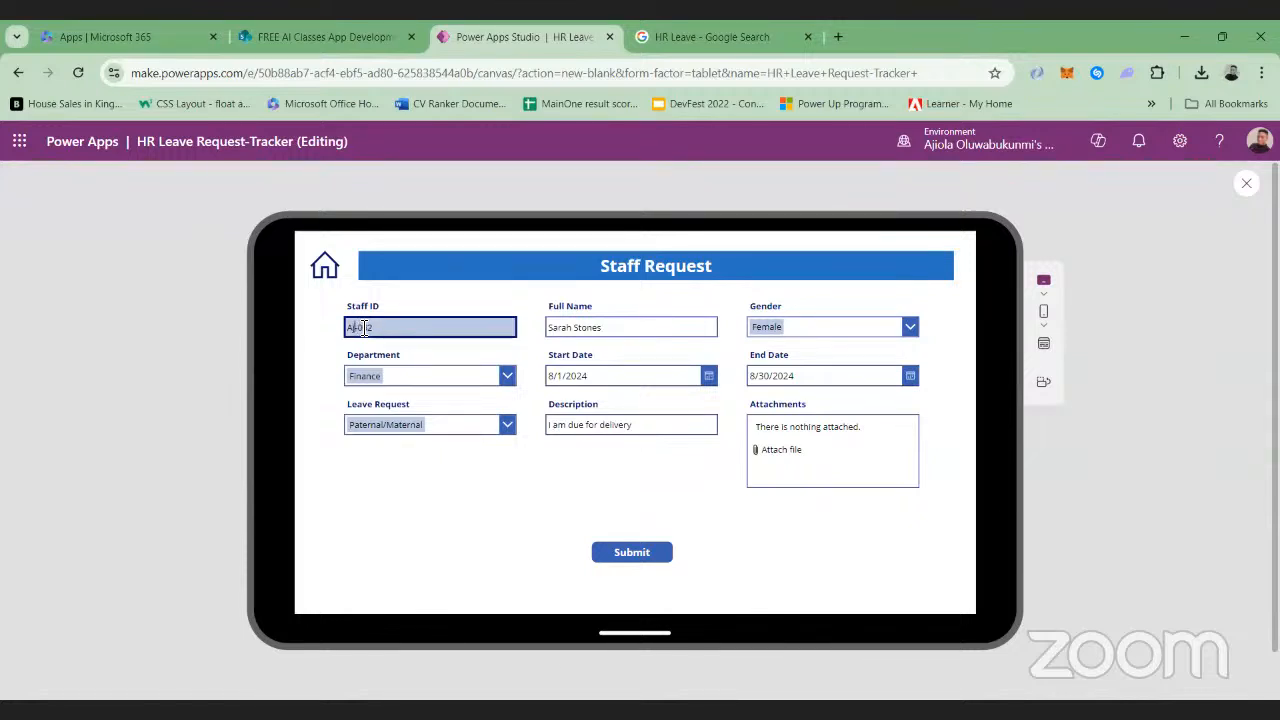
type("Sar")
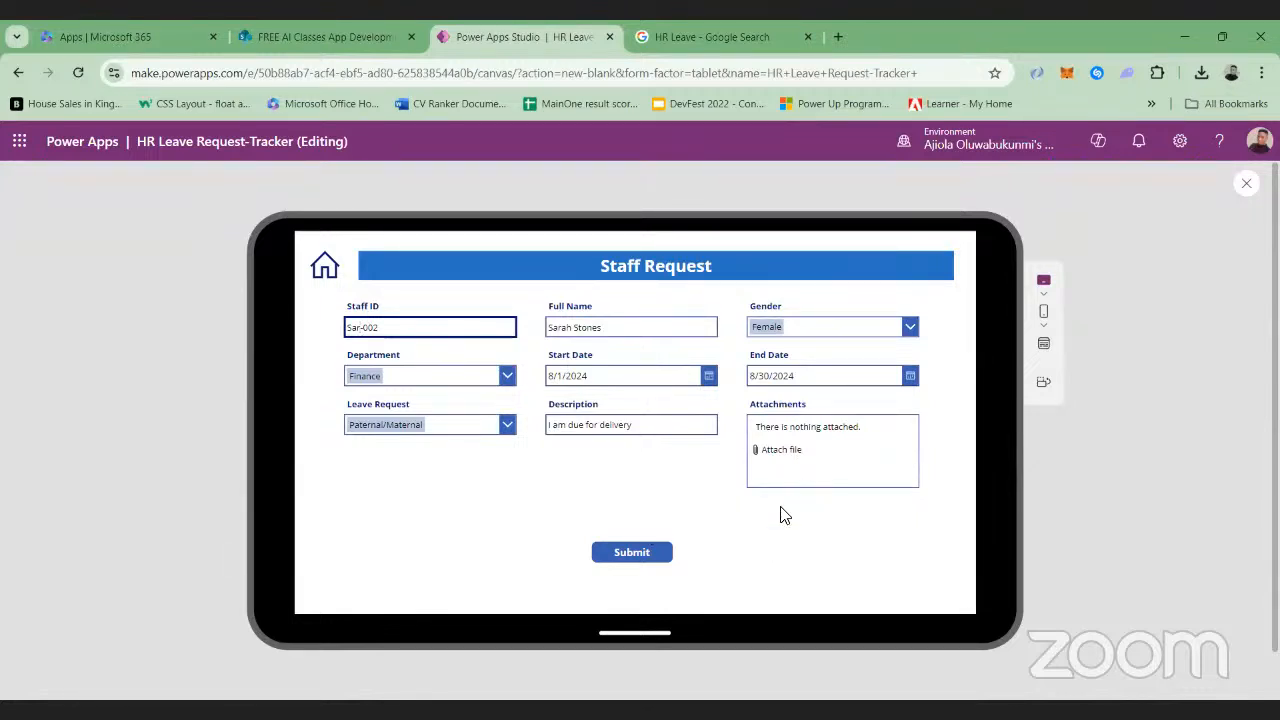
left_click(623, 555)
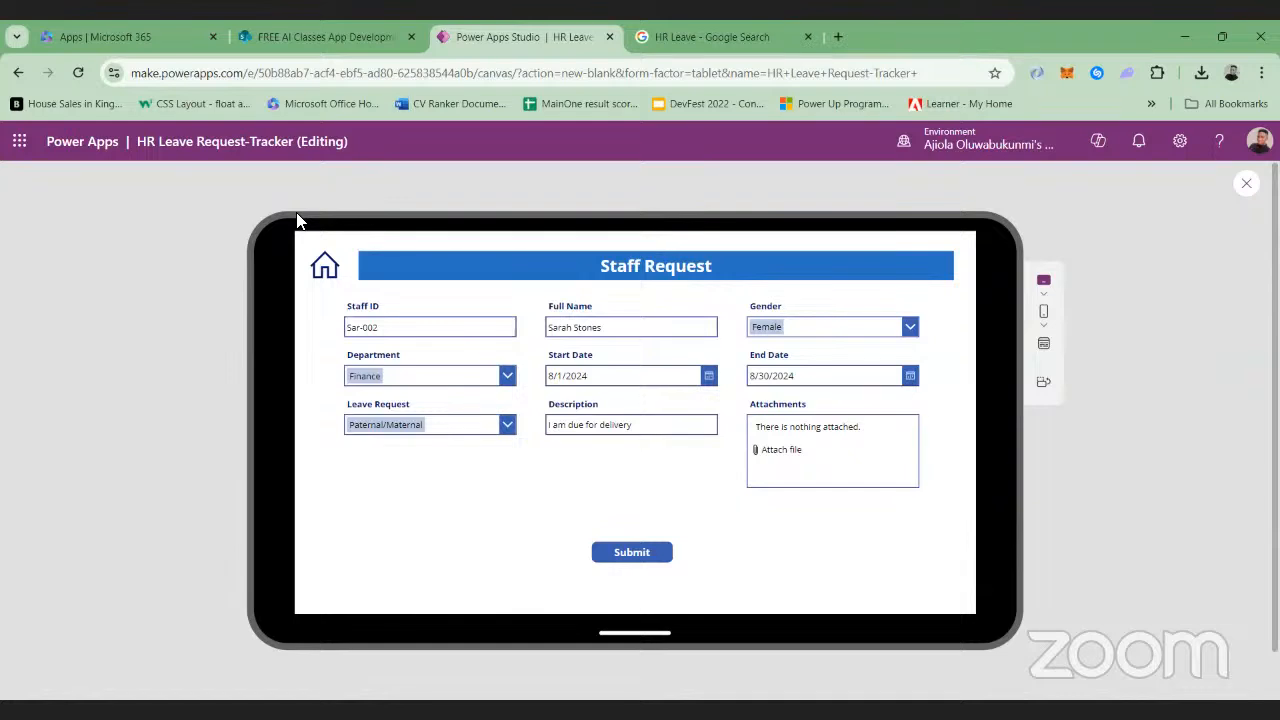
Switch to SharePoint, refresh the HR Leave Request Trackers list to check the submitted request, and view its Power BI integration options
left_click(338, 36)
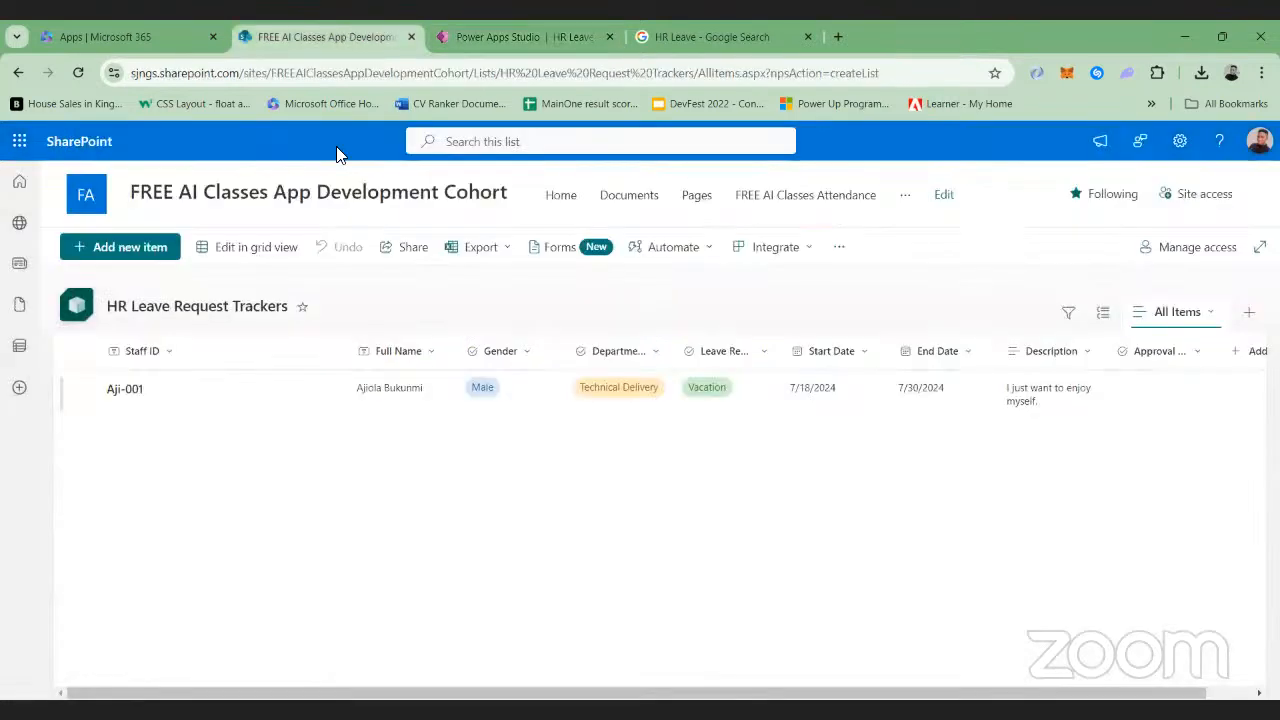
left_click(78, 74)
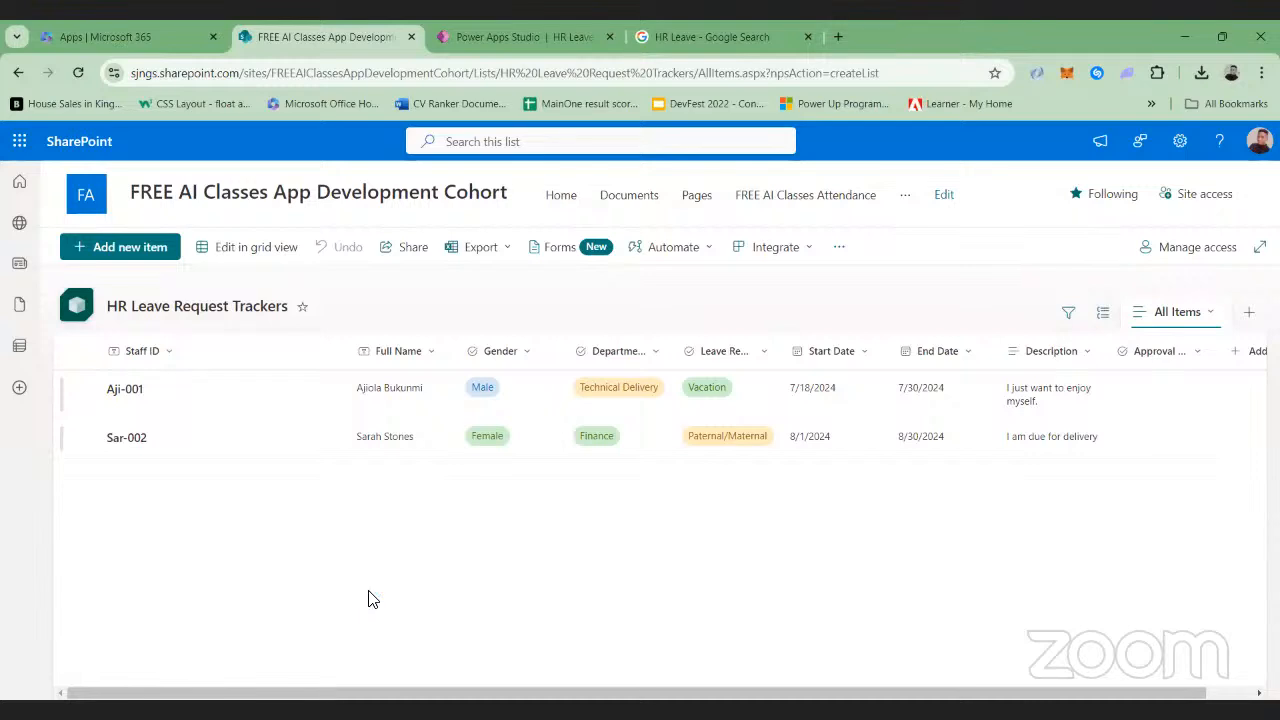
left_click(815, 252)
mouse_move(729, 337)
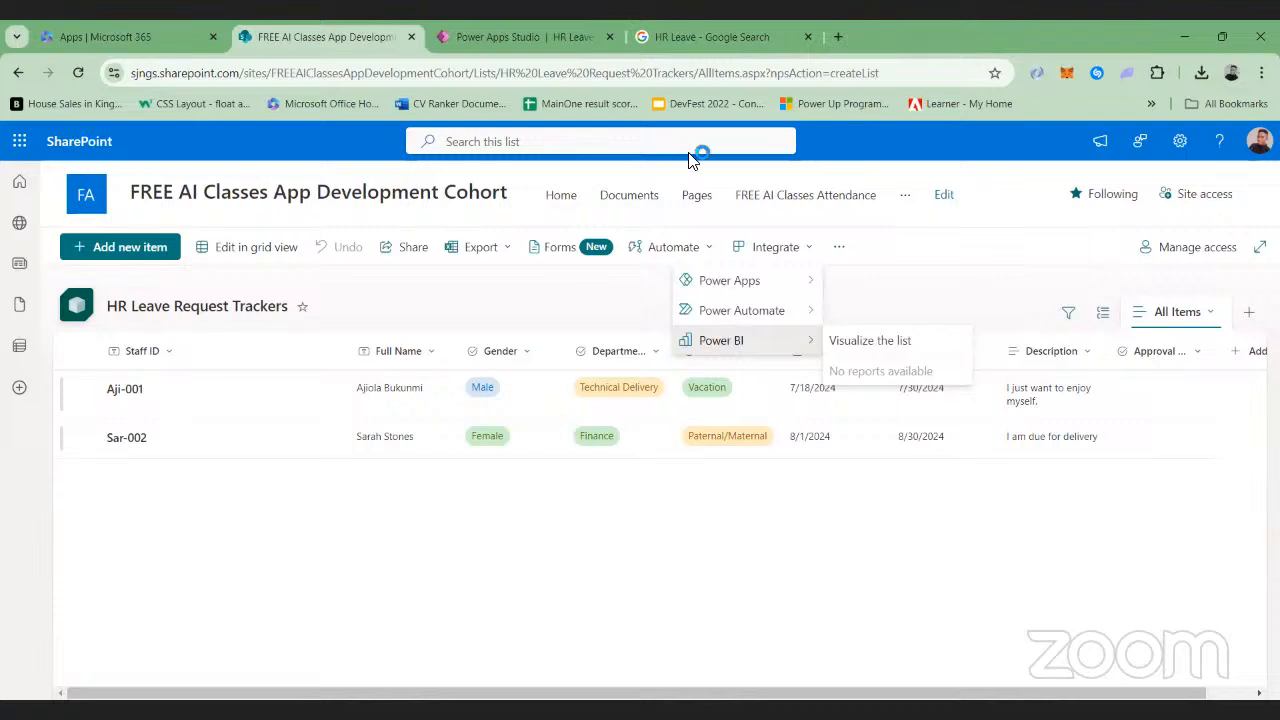
Return to Power Apps, test the home icon on the Staff Request screen in preview, and exit to the editor
left_click(540, 36)
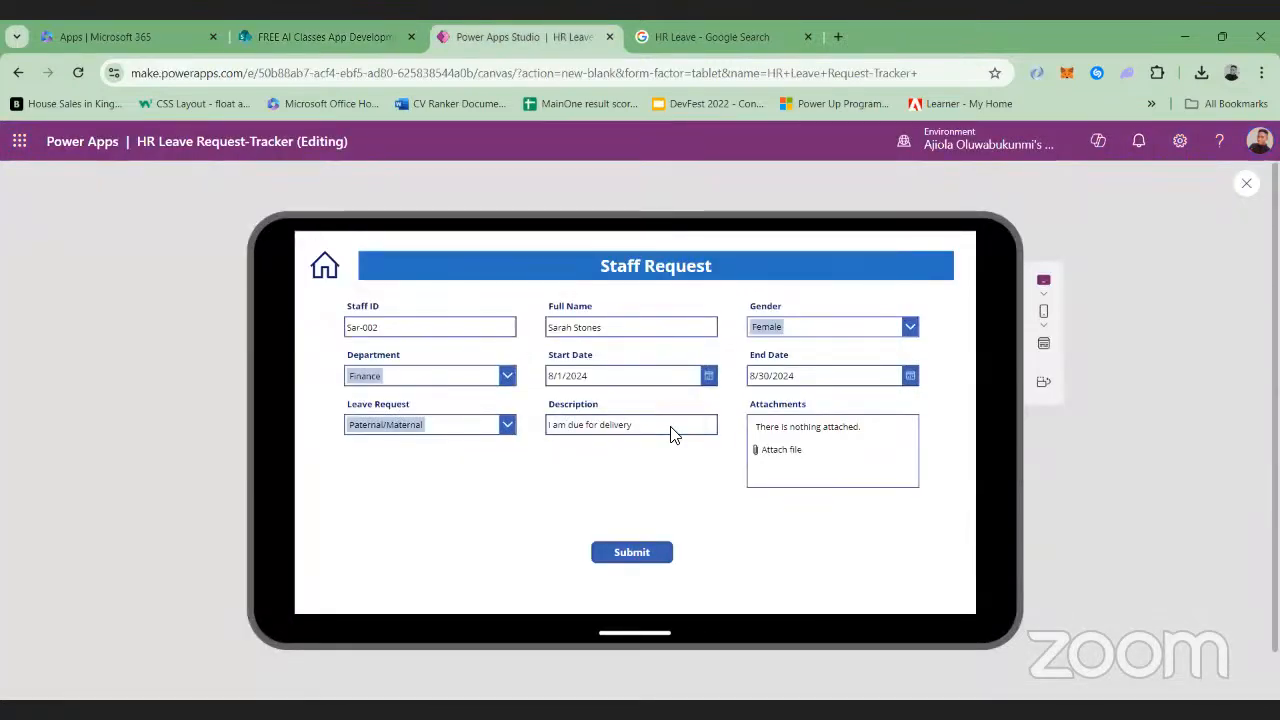
left_click(1247, 183)
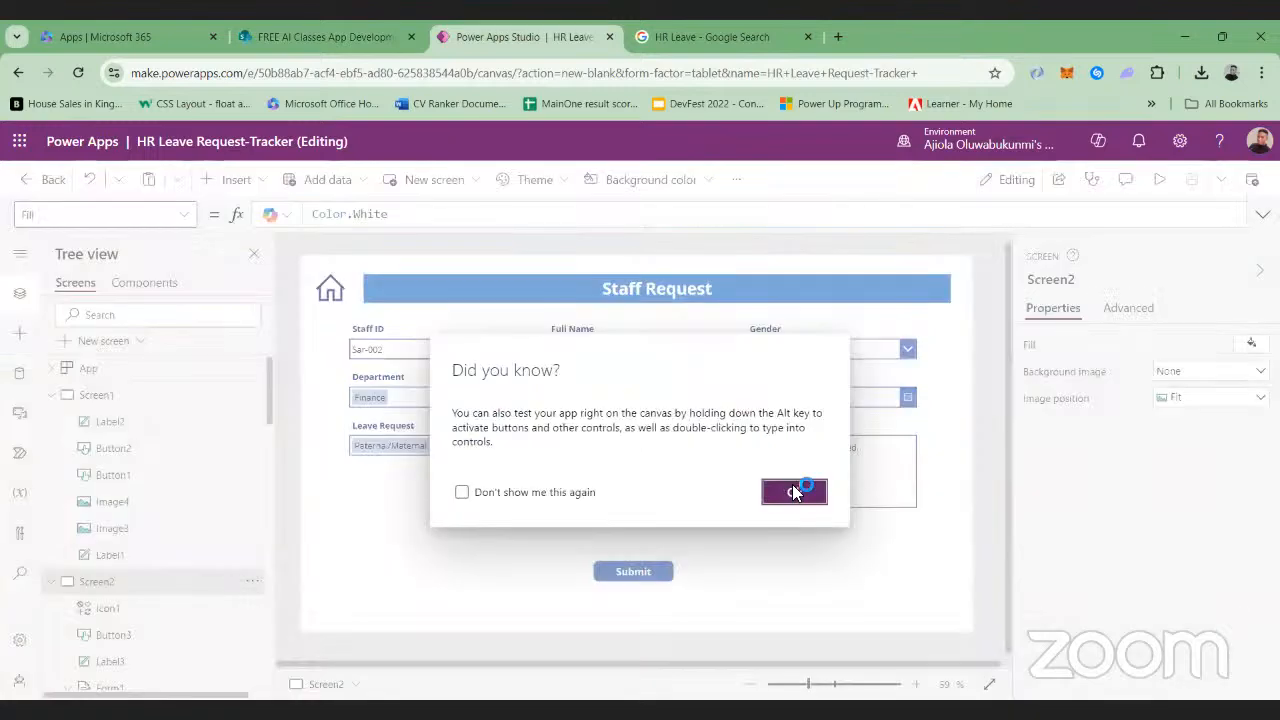
left_click(794, 491)
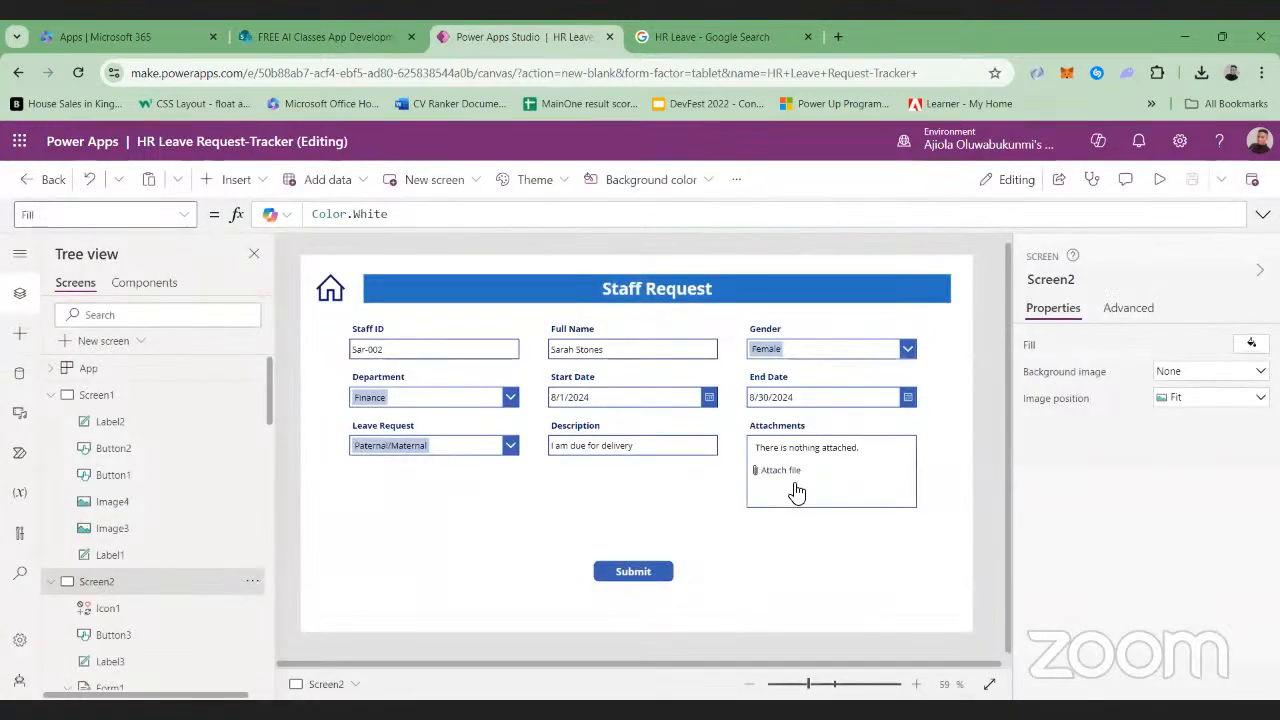
key("F5")
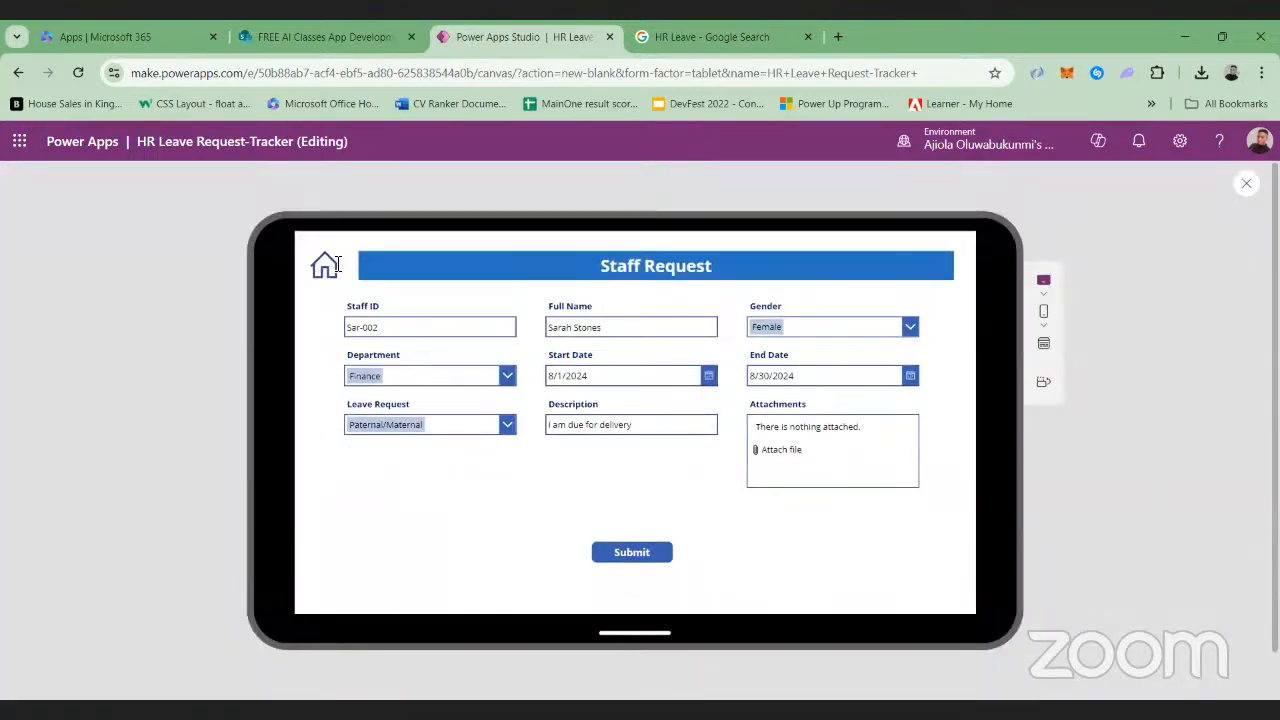
left_click(334, 268)
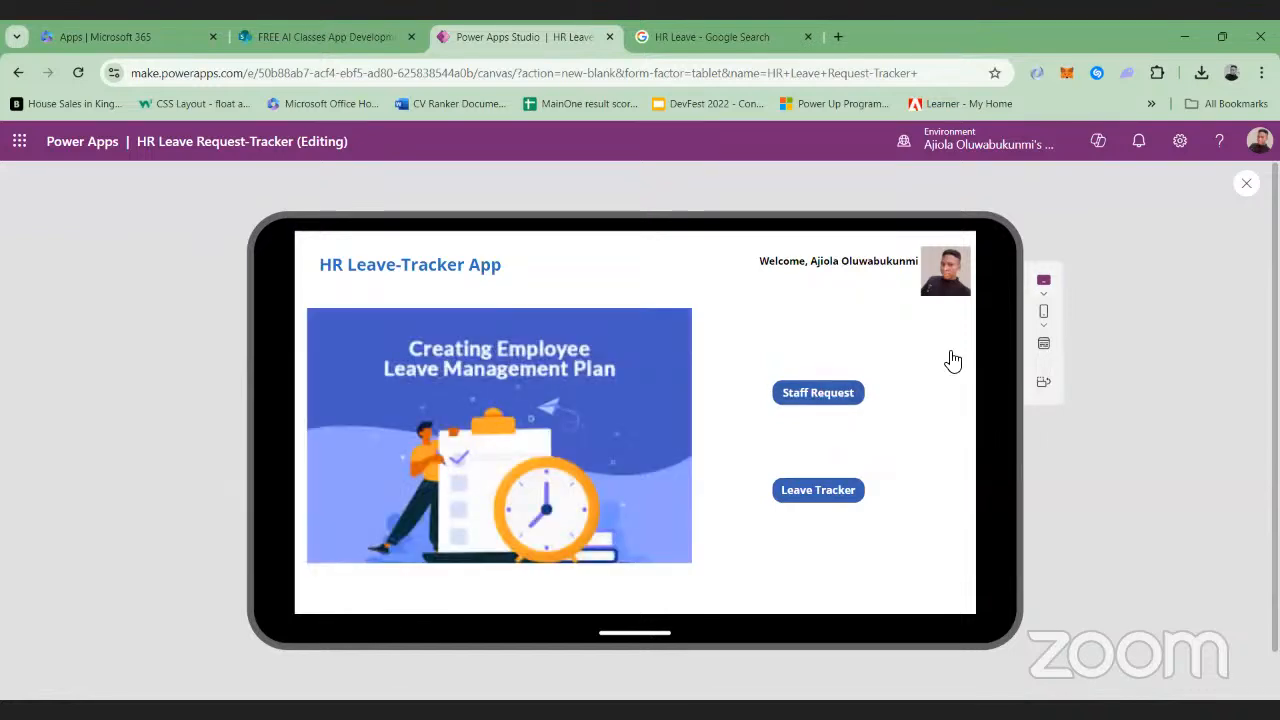
key("Escape")
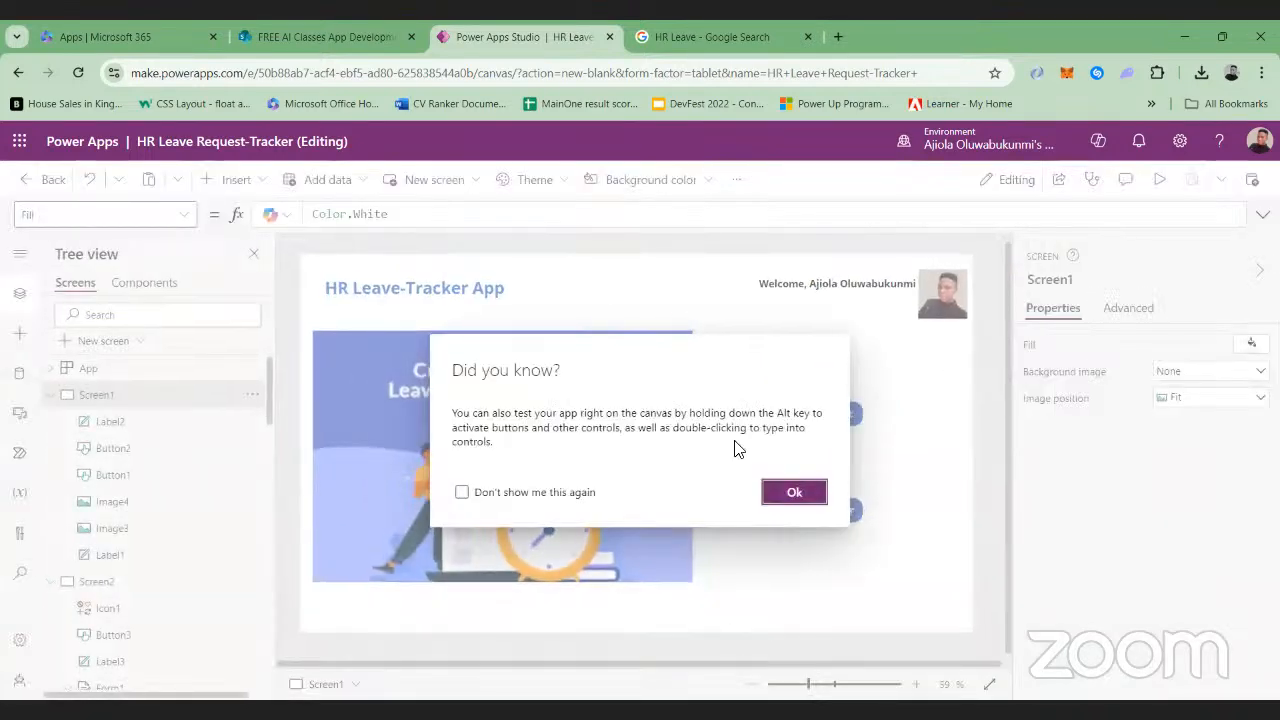
left_click(770, 492)
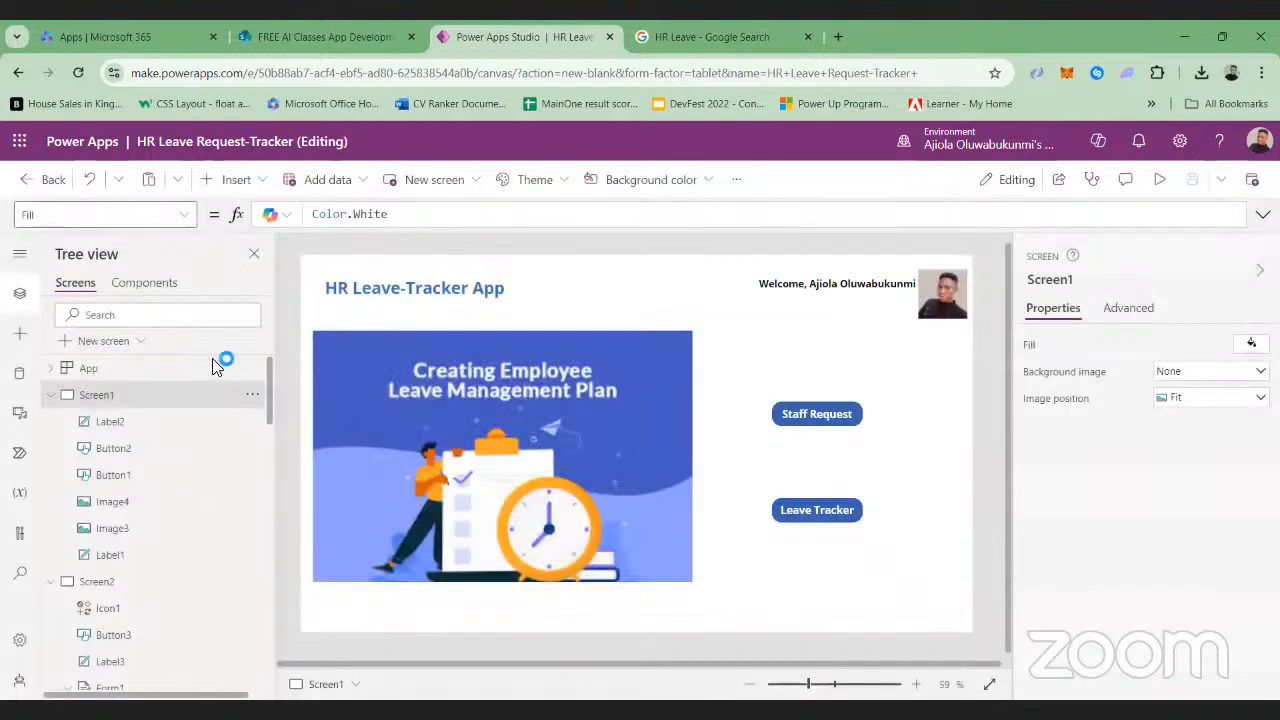
Add a blank screen to the app and insert an edit form connected to HR Leave Request Trackers
left_click(124, 340)
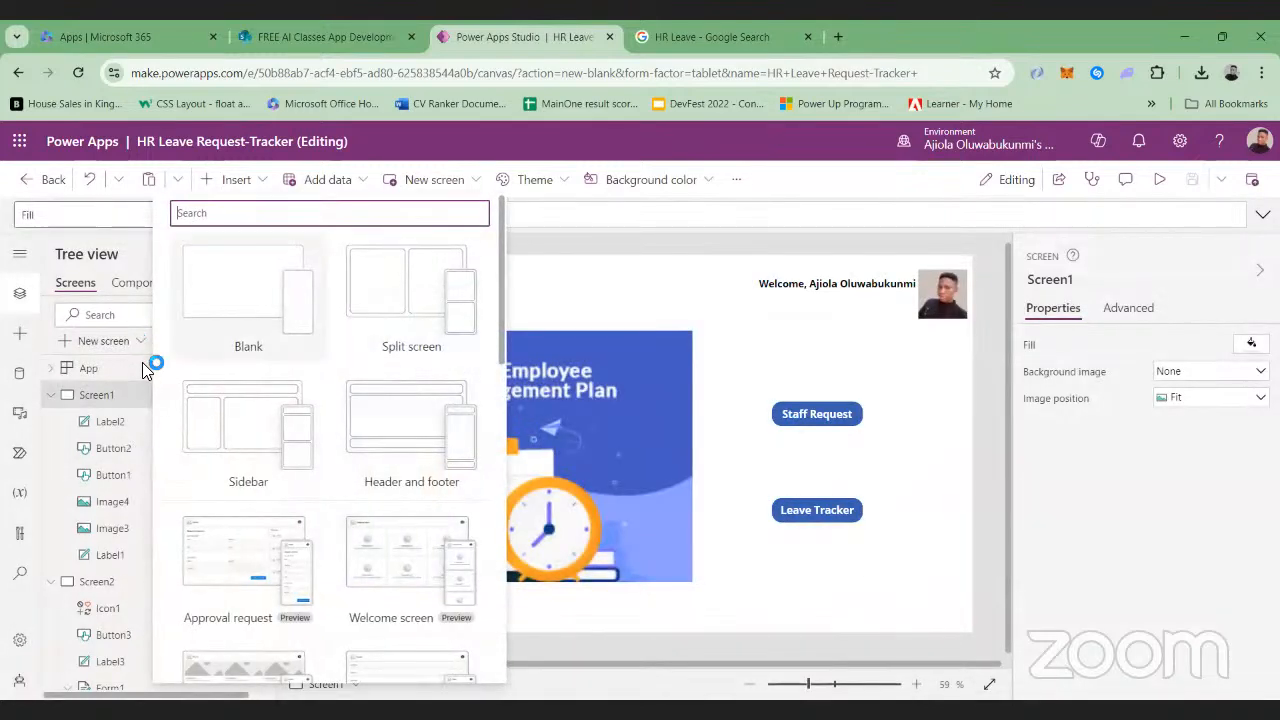
left_click(267, 302)
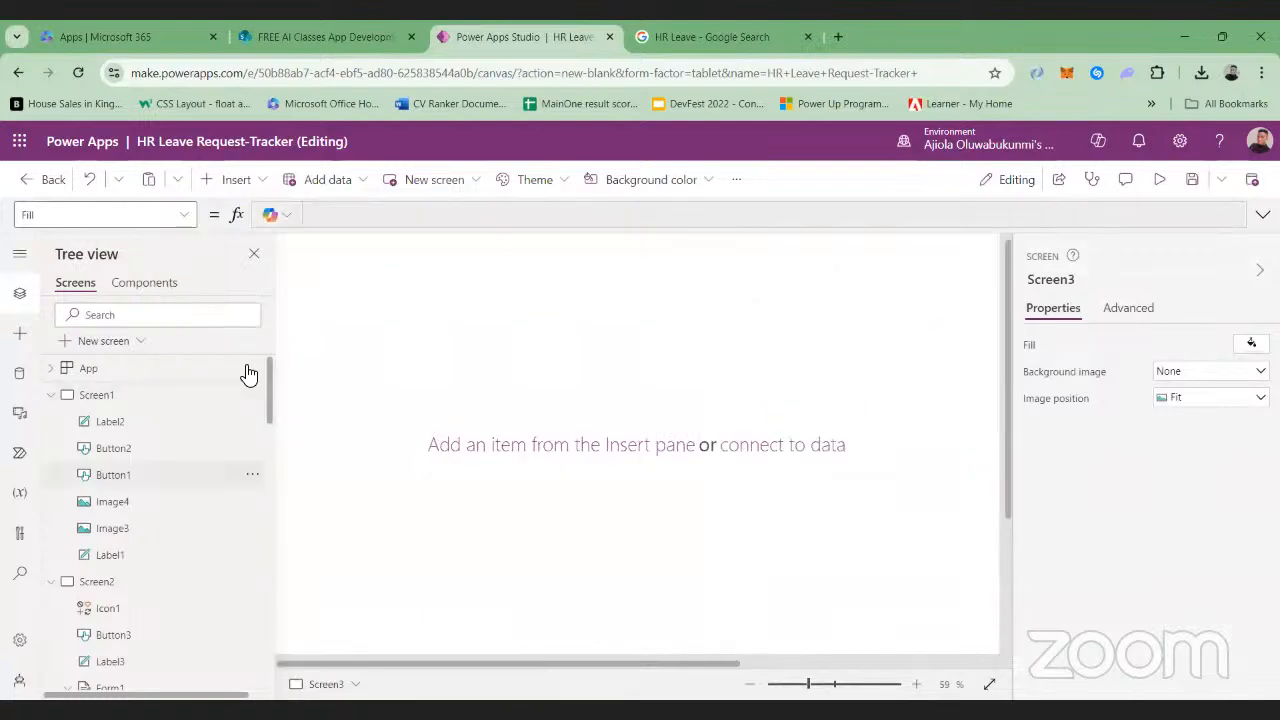
scroll(248, 373, "down", 15)
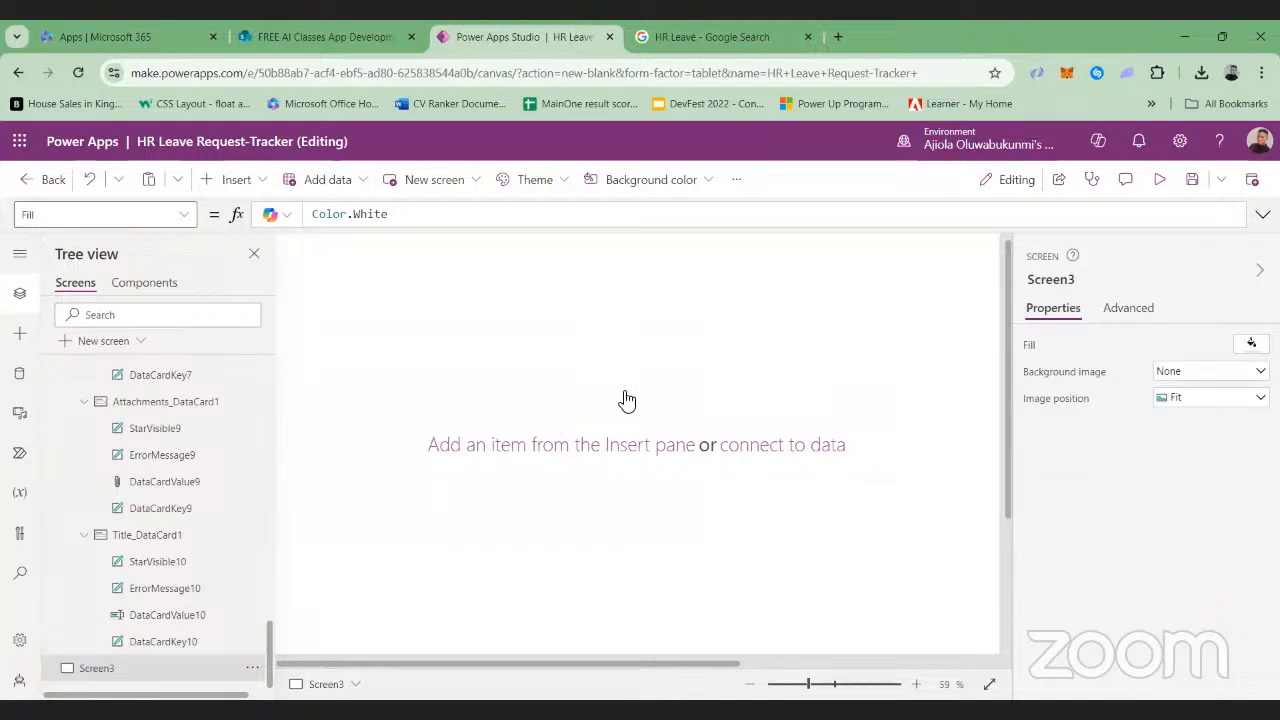
left_click(258, 181)
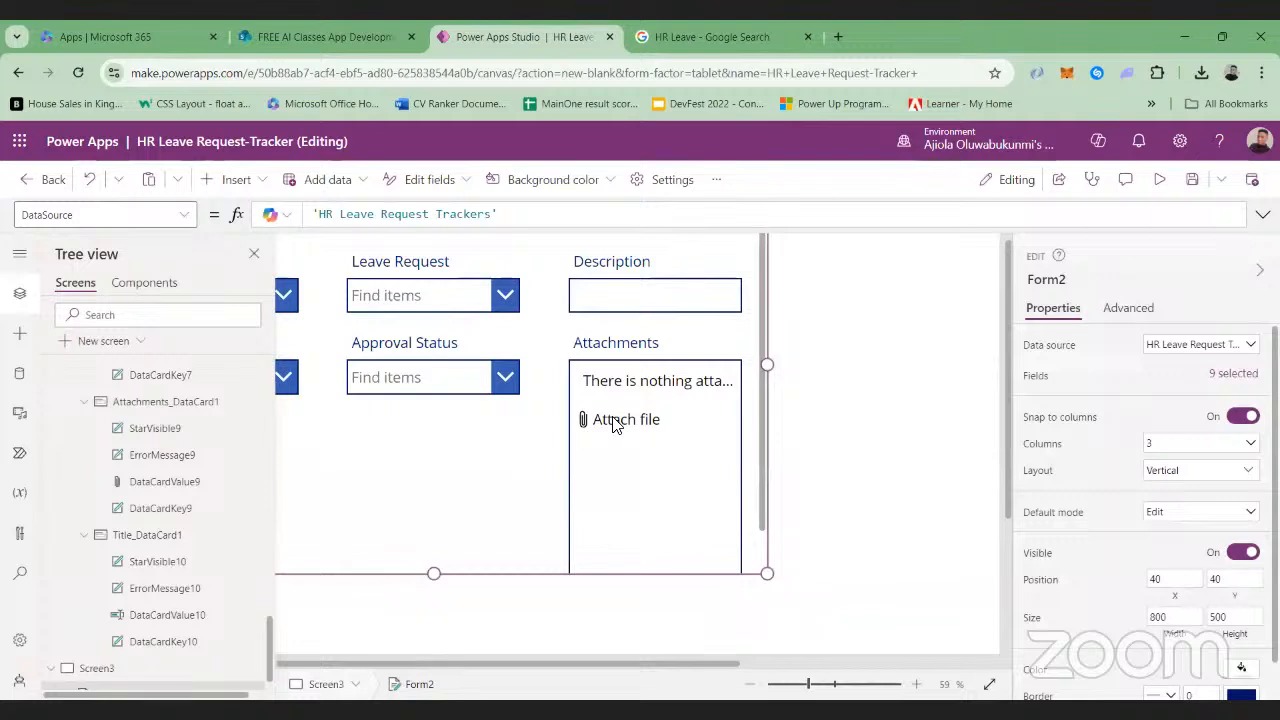
Enlarge the new edit form to about 1258 by 577 and select its Attachments card
left_click_drag(804, 686, 800, 686)
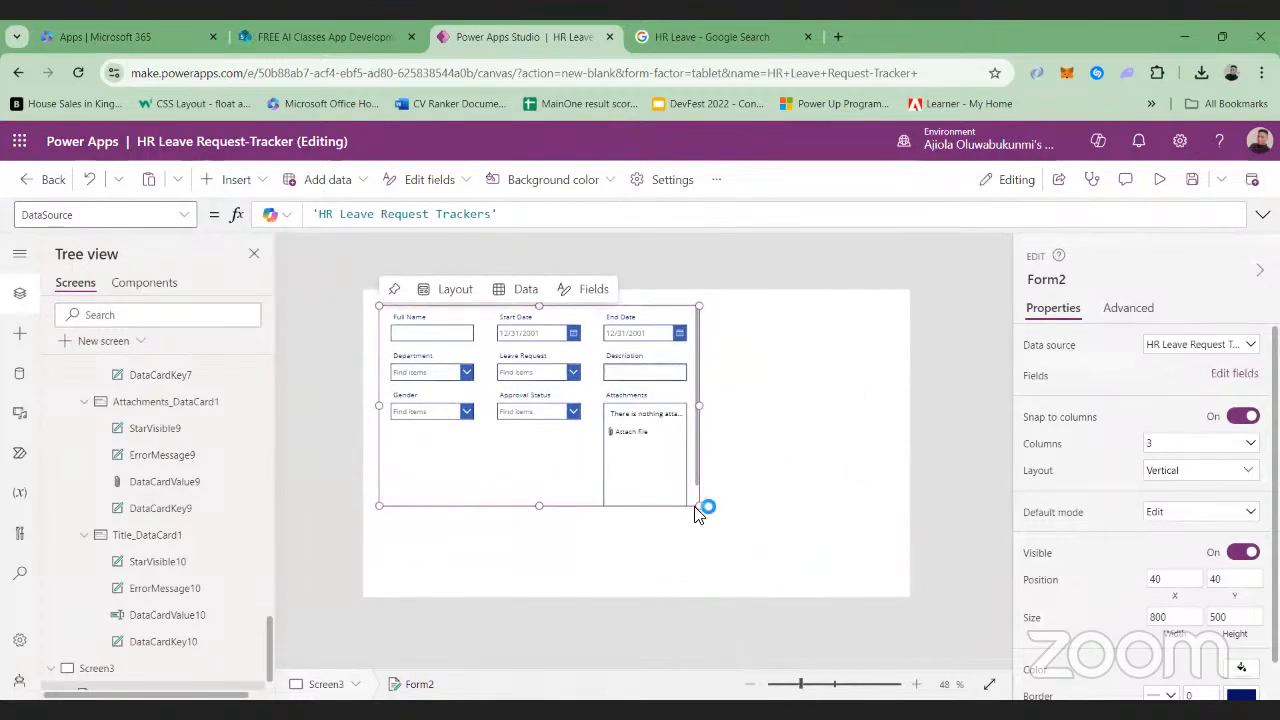
left_click_drag(698, 510, 882, 536)
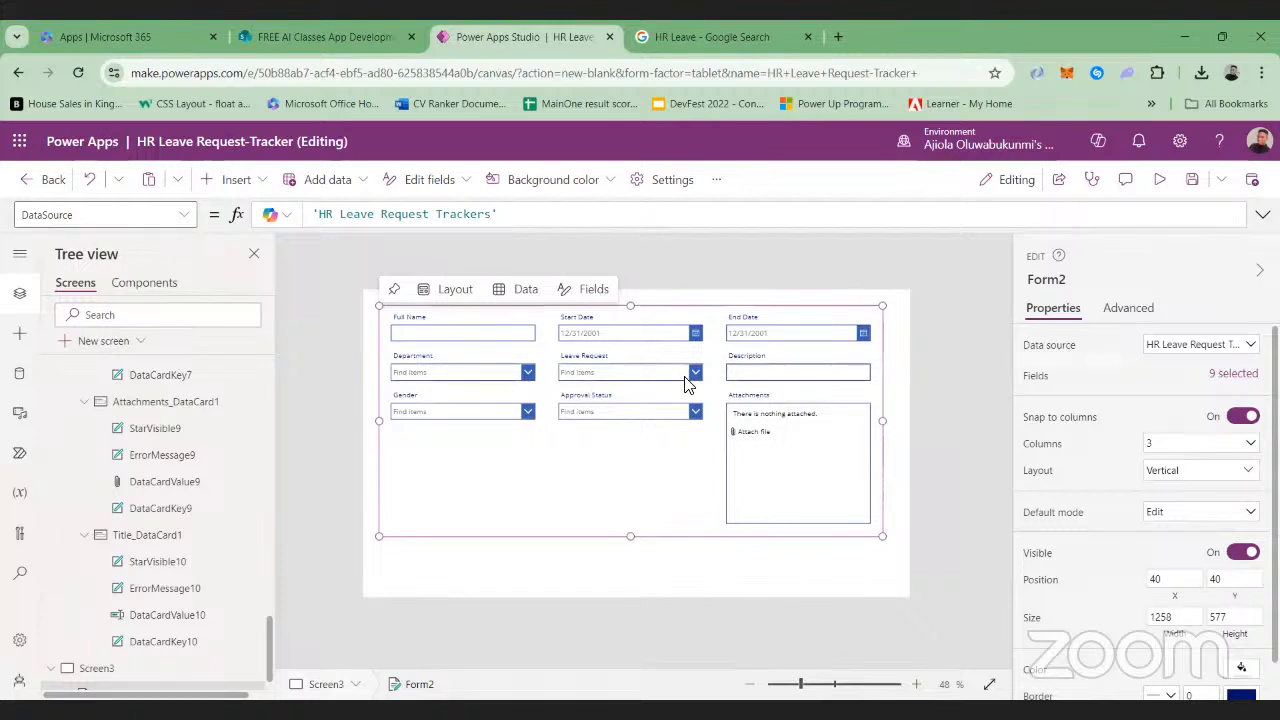
left_click(731, 438)
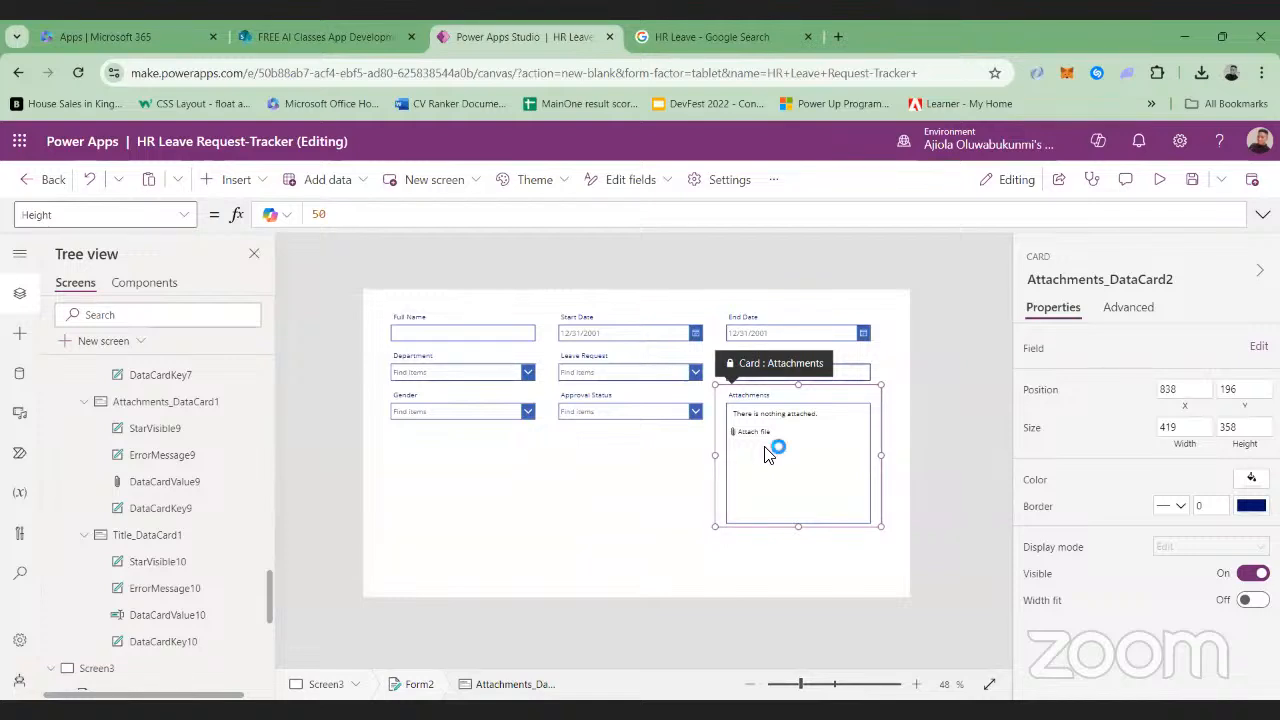
Delete the Attachments card from the form on Screen3 and add the Title field to the form
key("Delete")
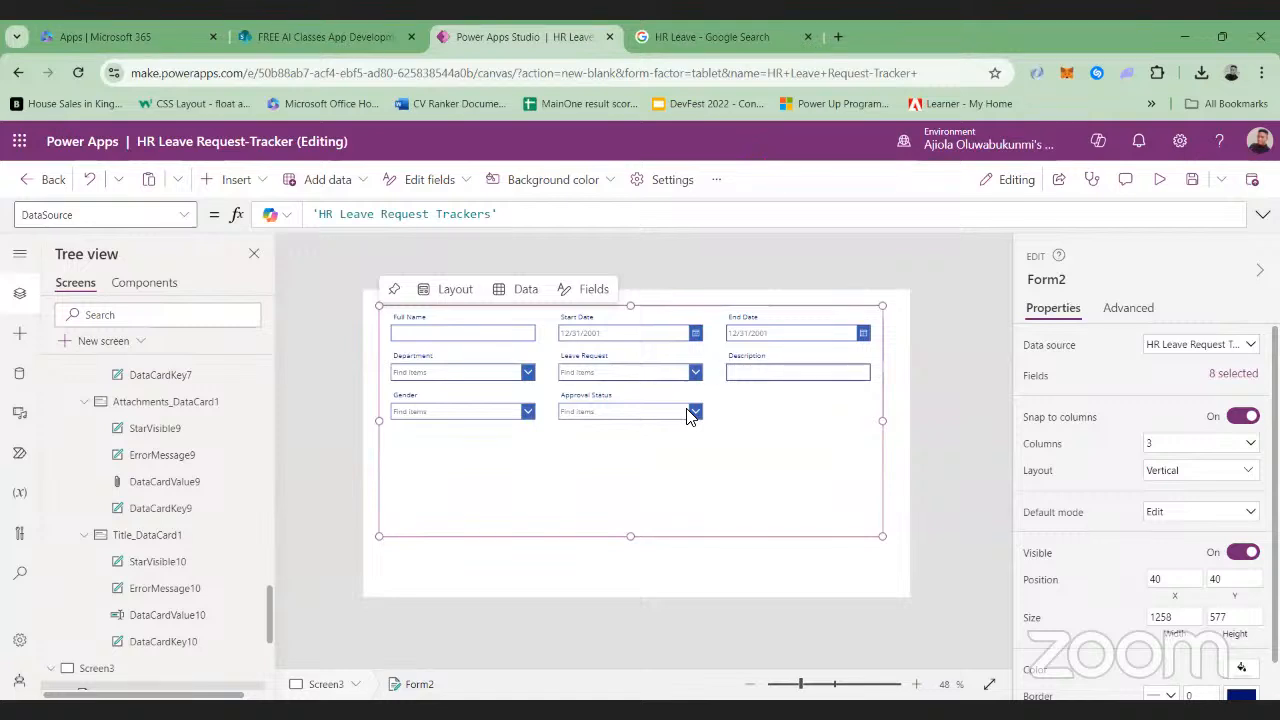
left_click(1230, 376)
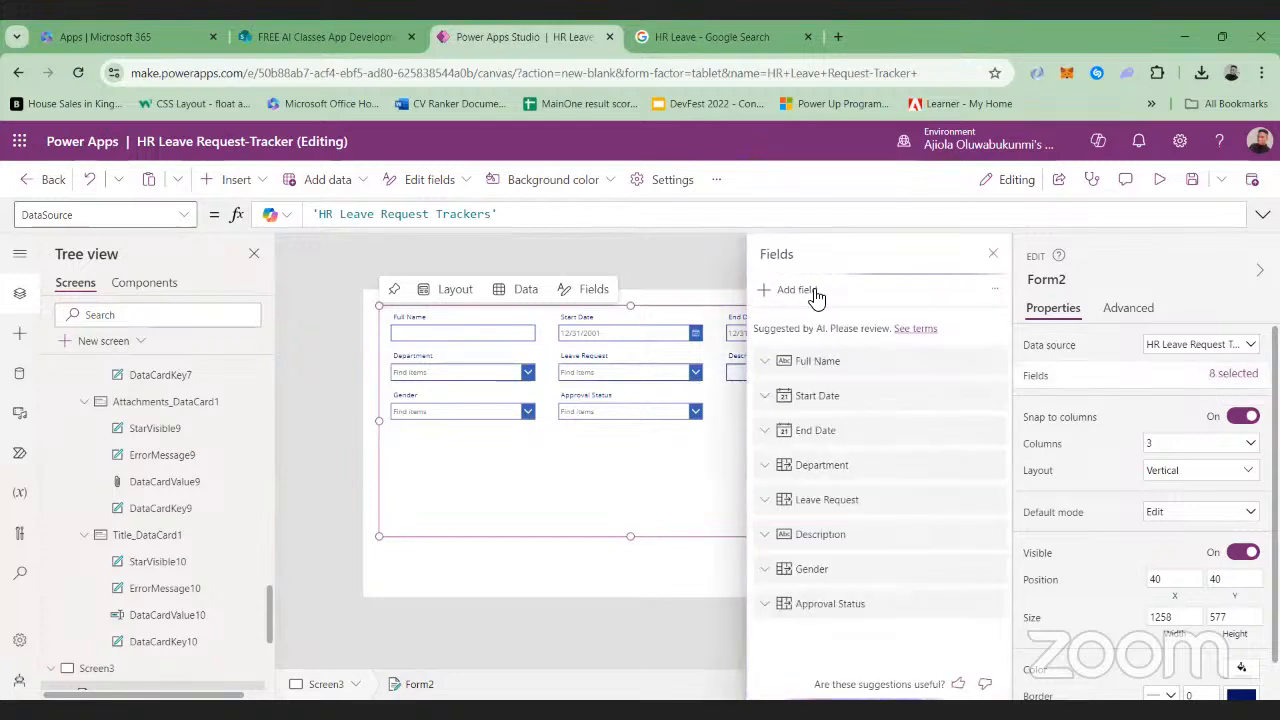
left_click(777, 292)
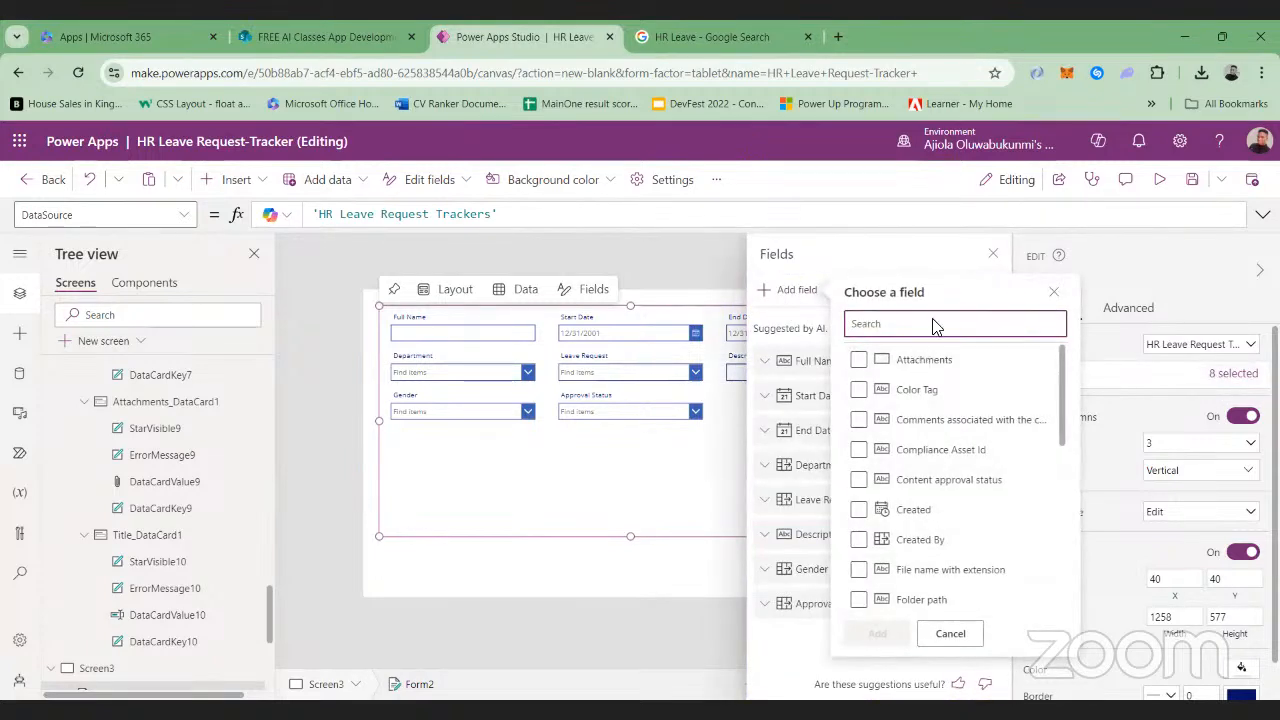
scroll(910, 543, "down", 3)
scroll(916, 550, "down", 3)
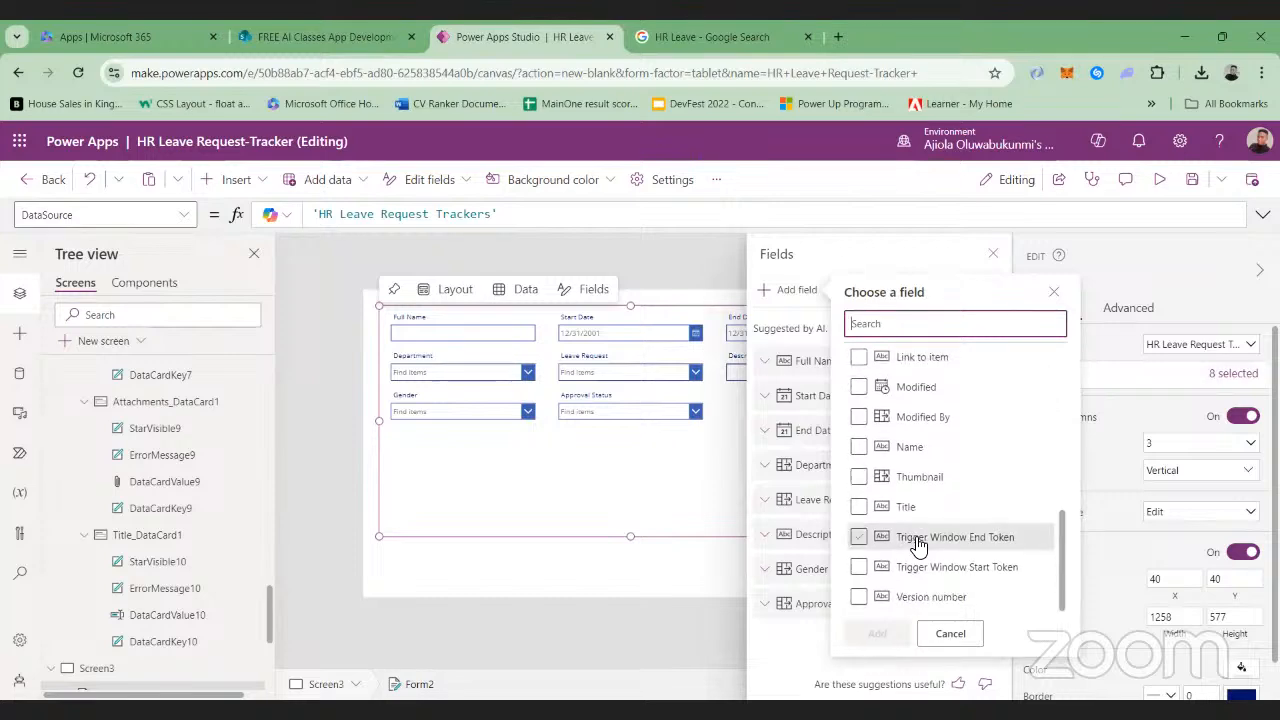
left_click(905, 507)
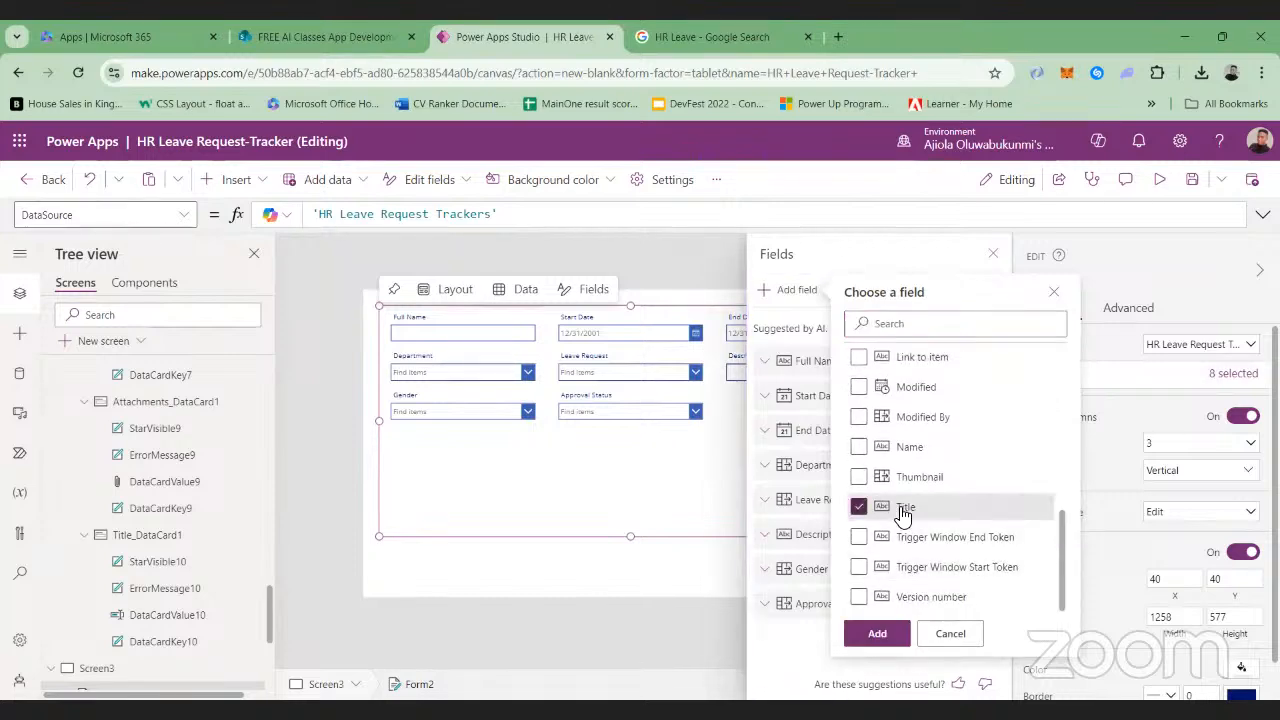
left_click(876, 634)
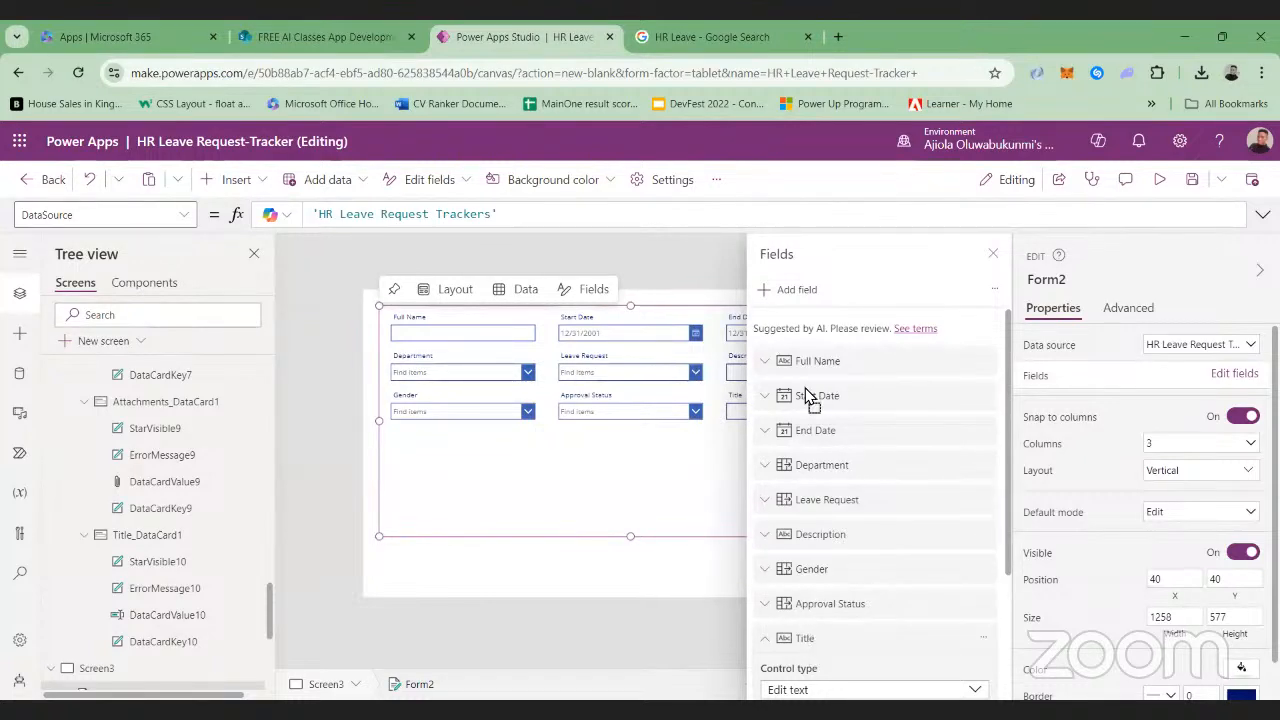
Reorder the form fields as Title, Full Name, Gender, Department, Start Date, End Date, Leave Request, Description, Approval Status
left_click_drag(806, 362, 823, 366)
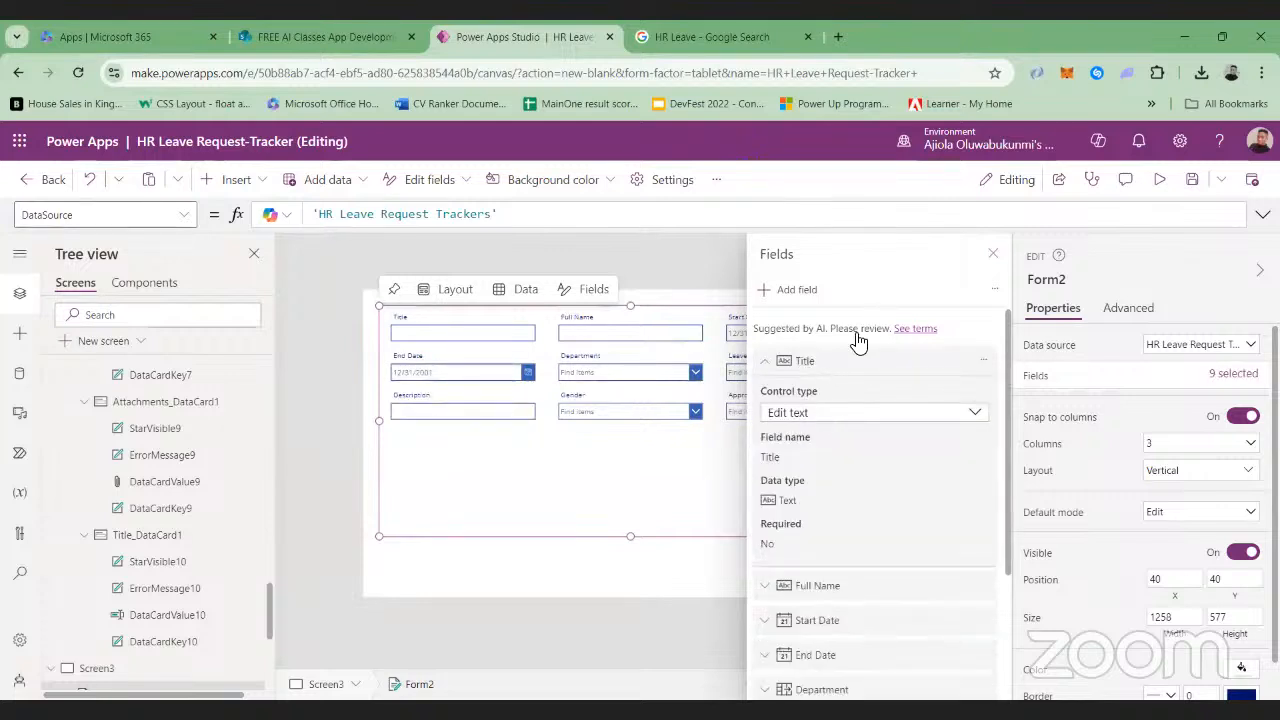
left_click(781, 366)
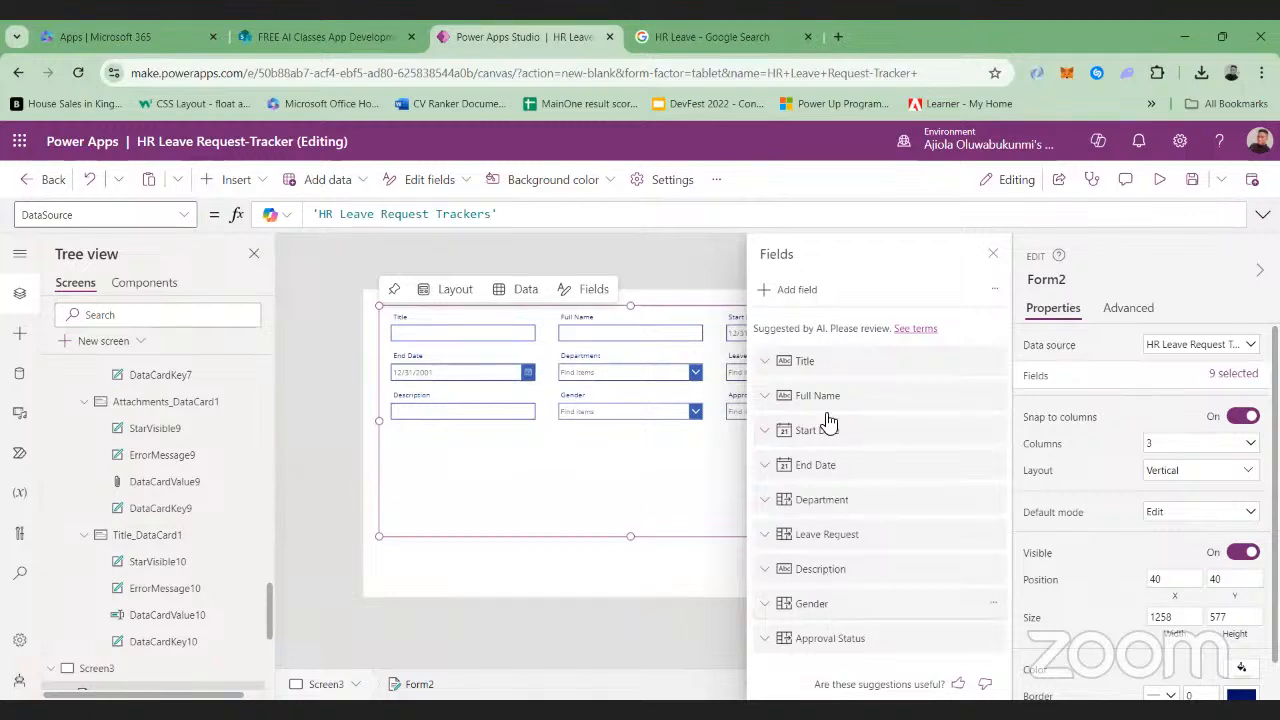
left_click_drag(835, 600, 826, 509)
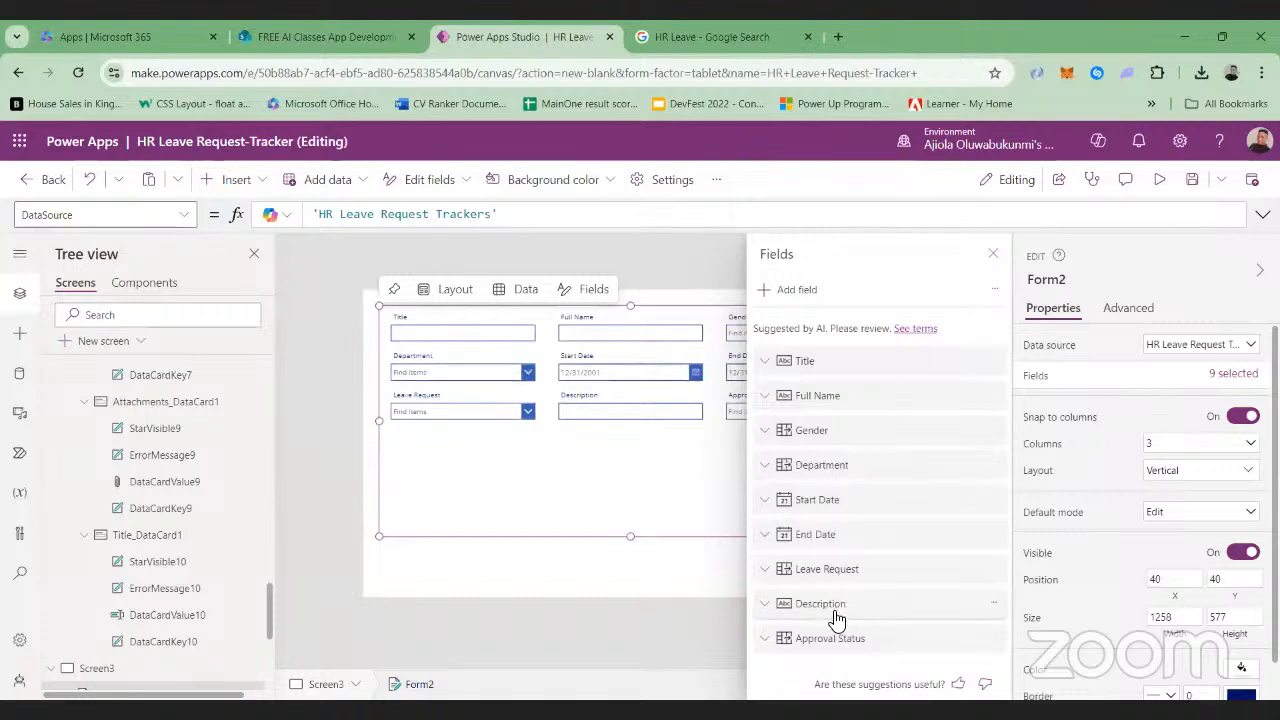
left_click(993, 254)
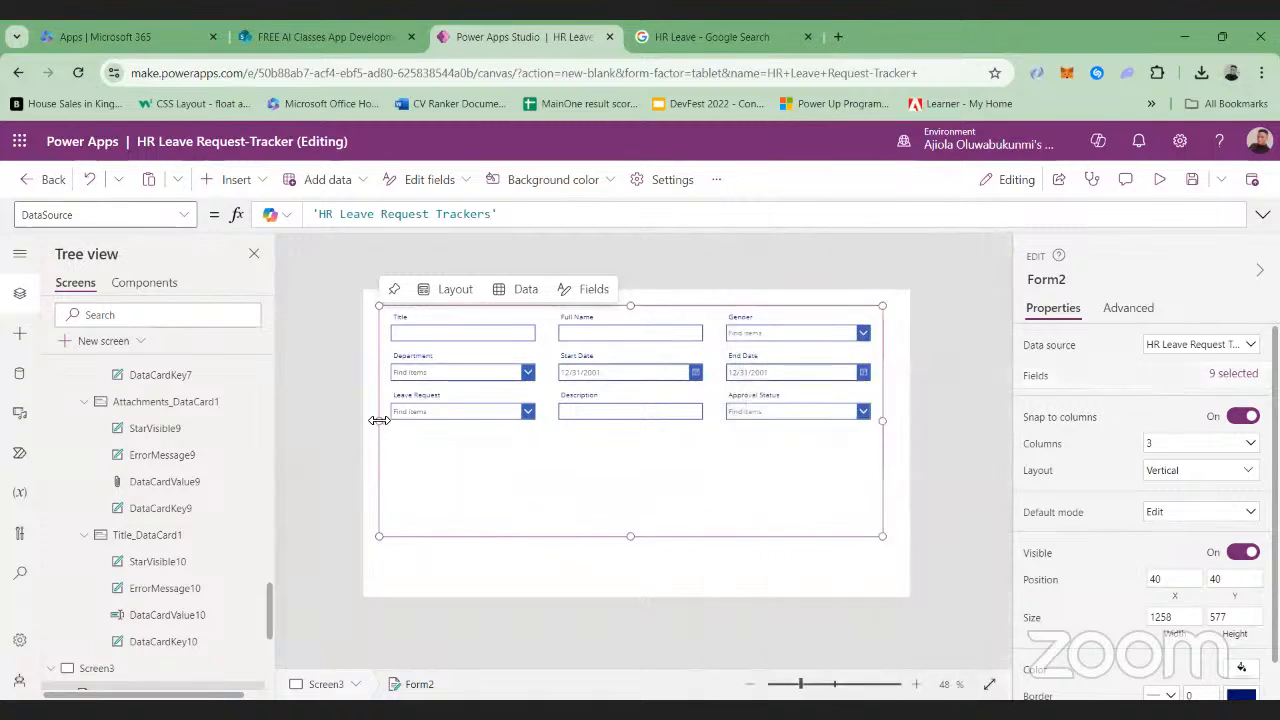
Narrow the form from its left edge to a width of about 862 and move it to about X 454, Y 60
left_click_drag(383, 421, 541, 409)
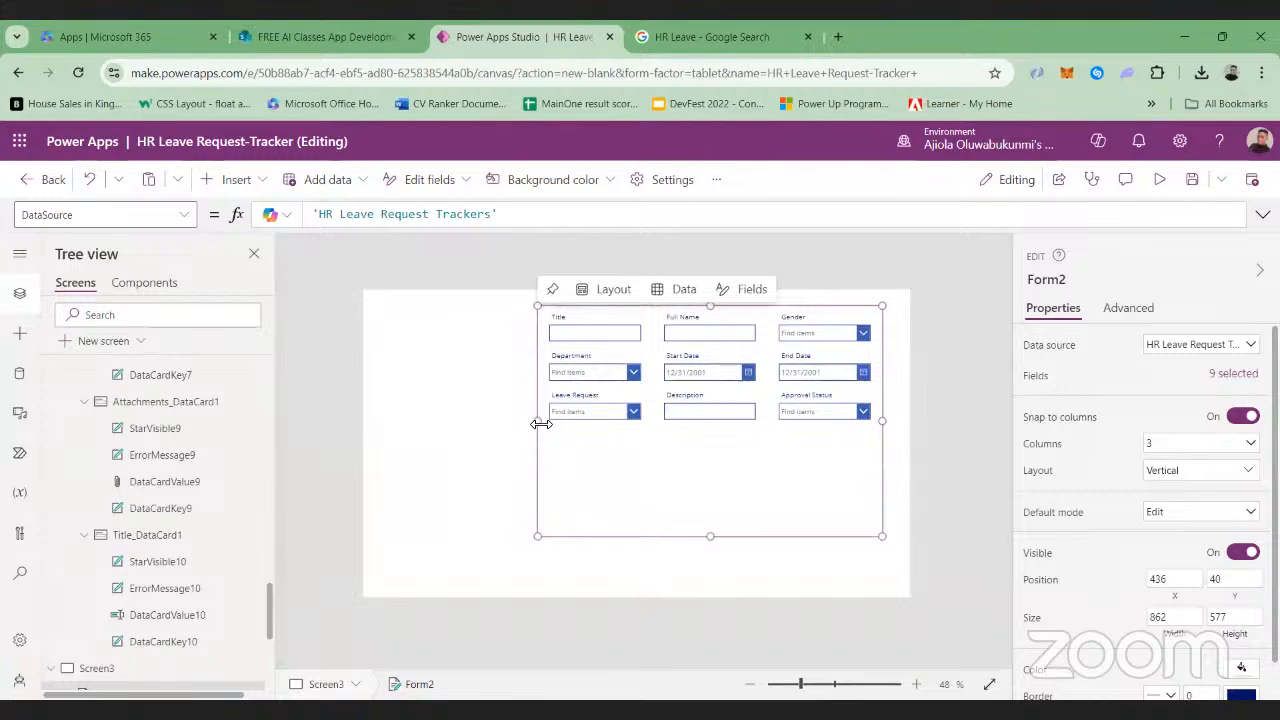
left_click(634, 586)
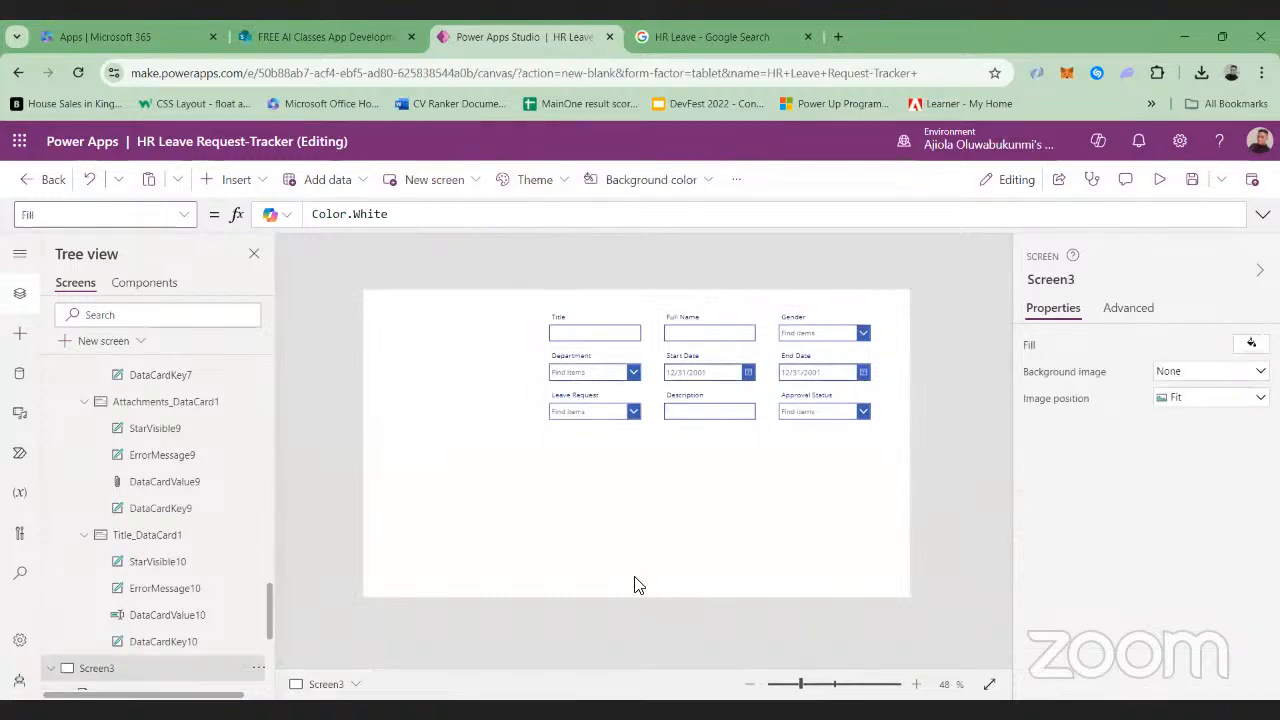
left_click(694, 420)
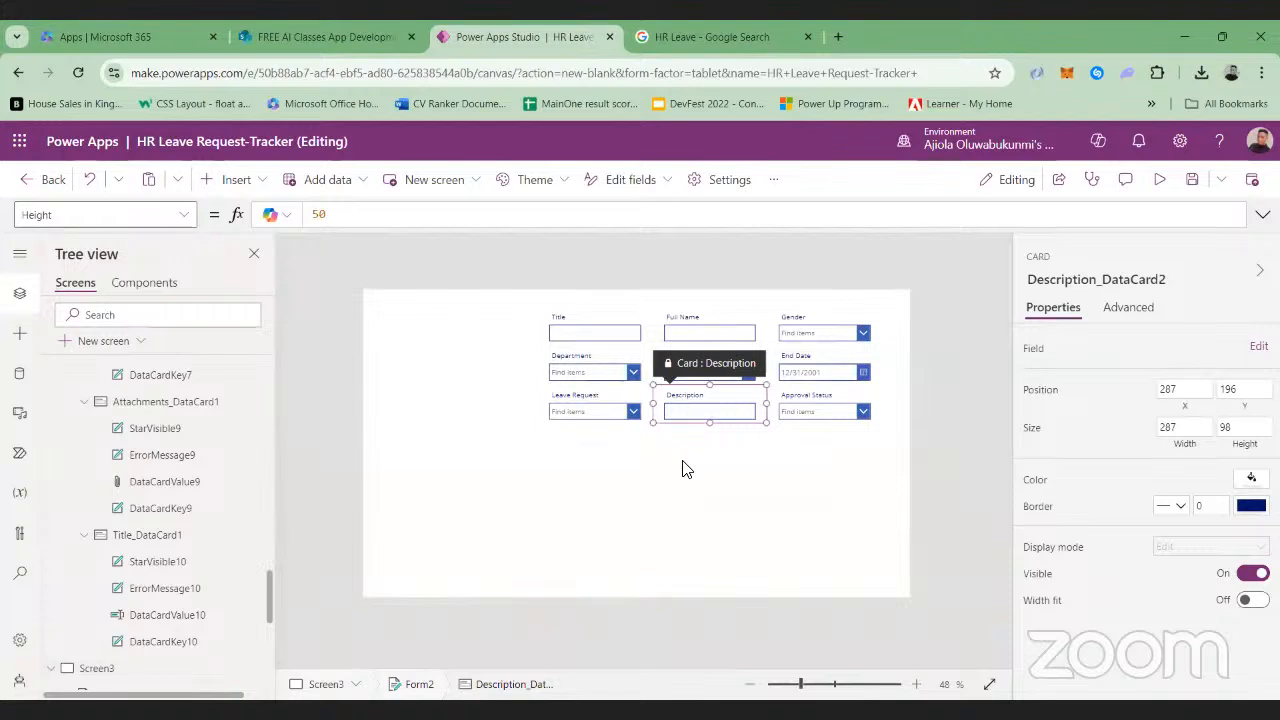
left_click(684, 468)
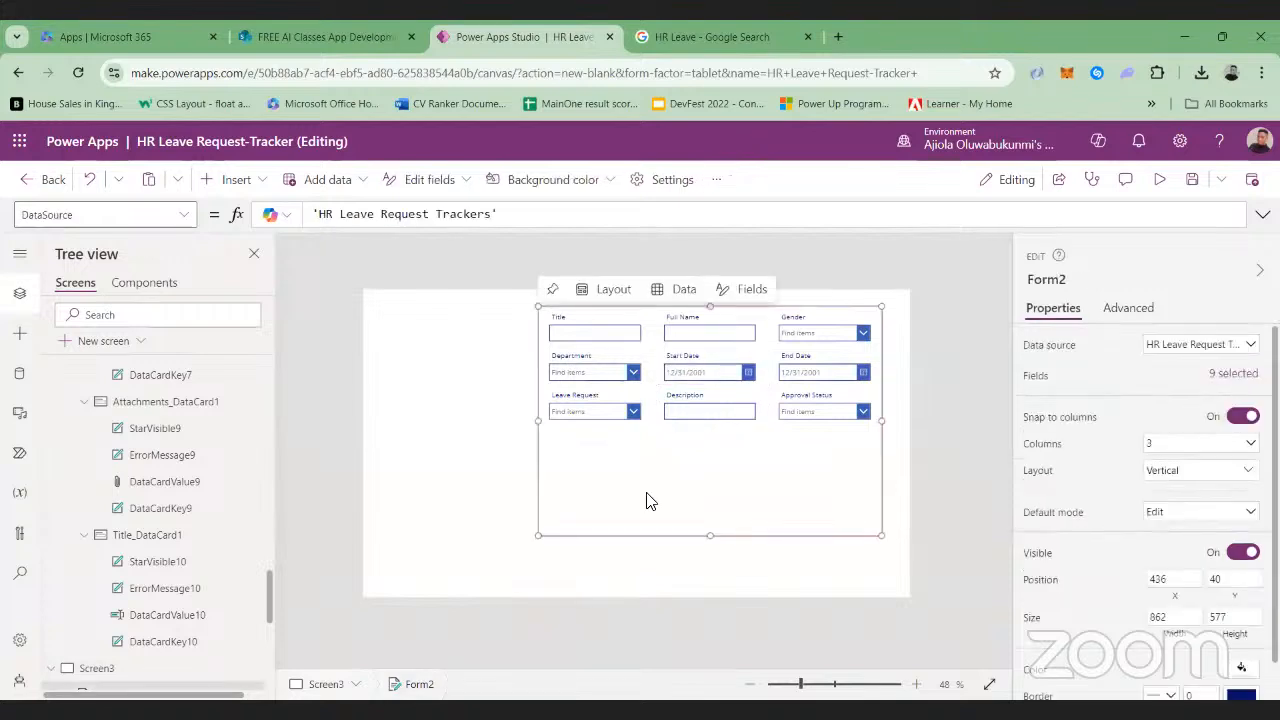
left_click_drag(701, 541, 705, 549)
left_click(707, 549)
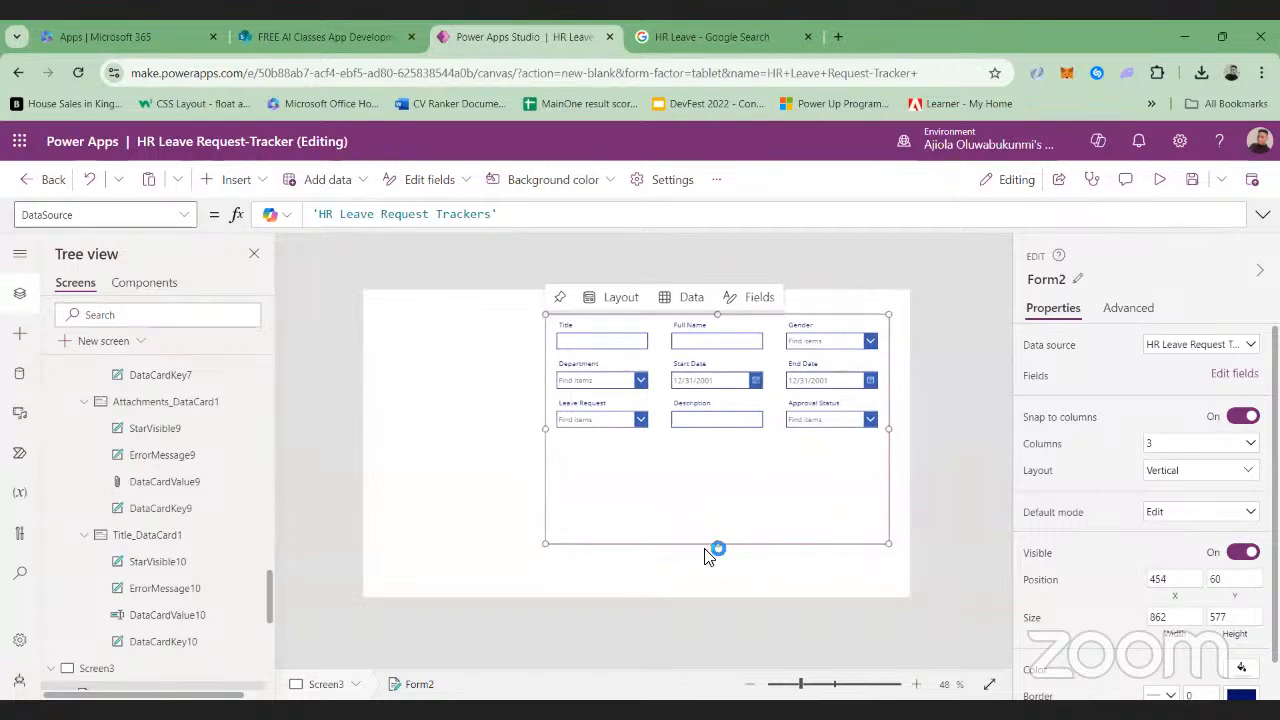
Preview the app to check how the form displays, and return to editing
left_click(1158, 182)
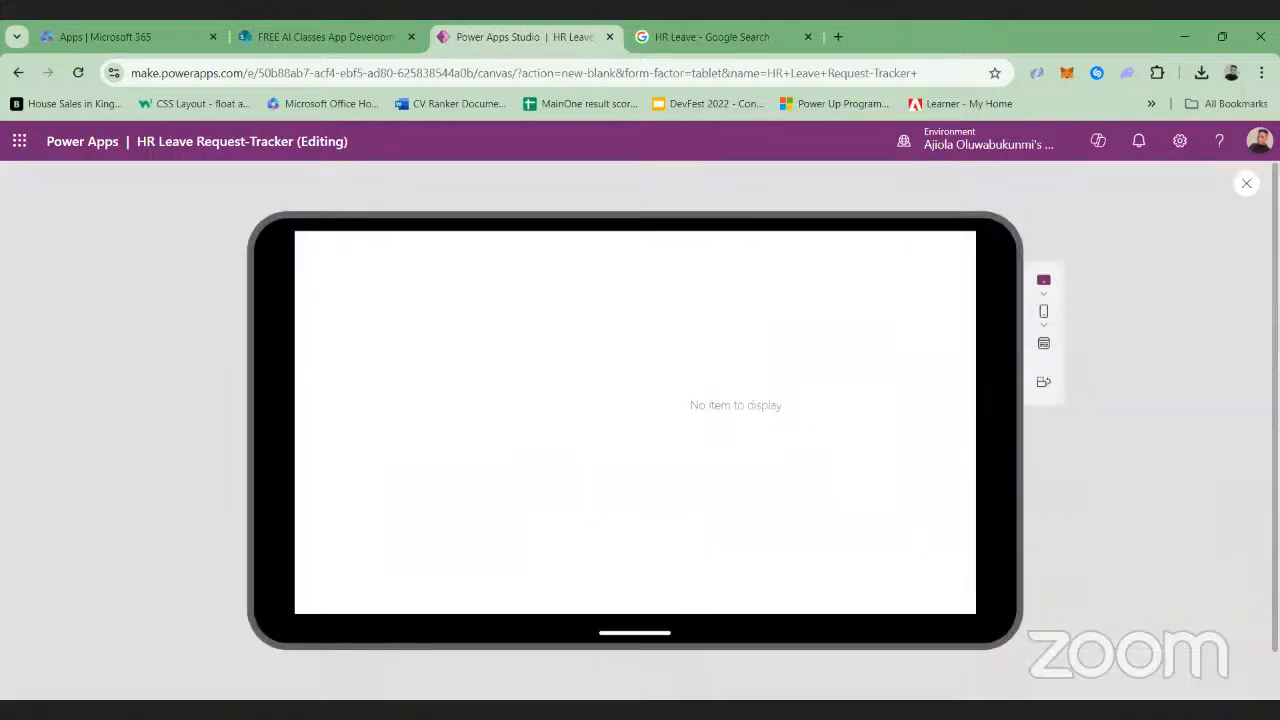
left_click(1246, 183)
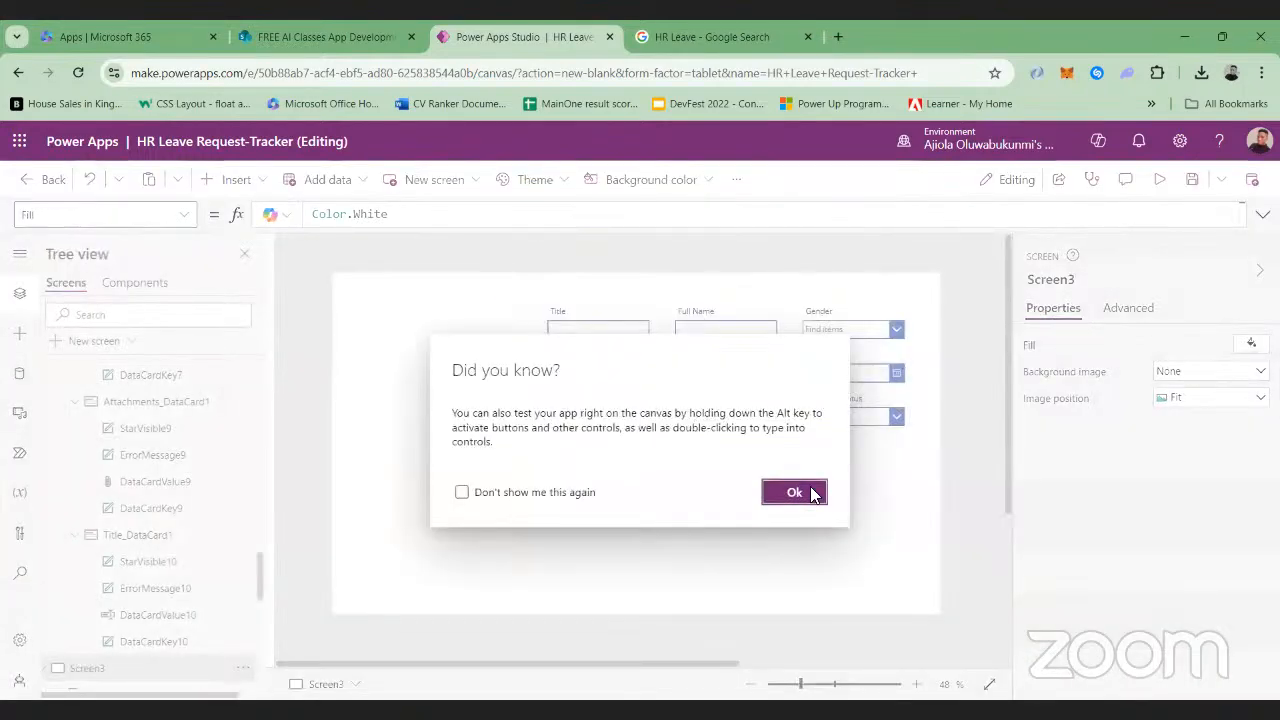
left_click(812, 492)
Set the Item property of Form2 to Defaults('HR Leave Request Trackers')
scroll(268, 512, "down", 5)
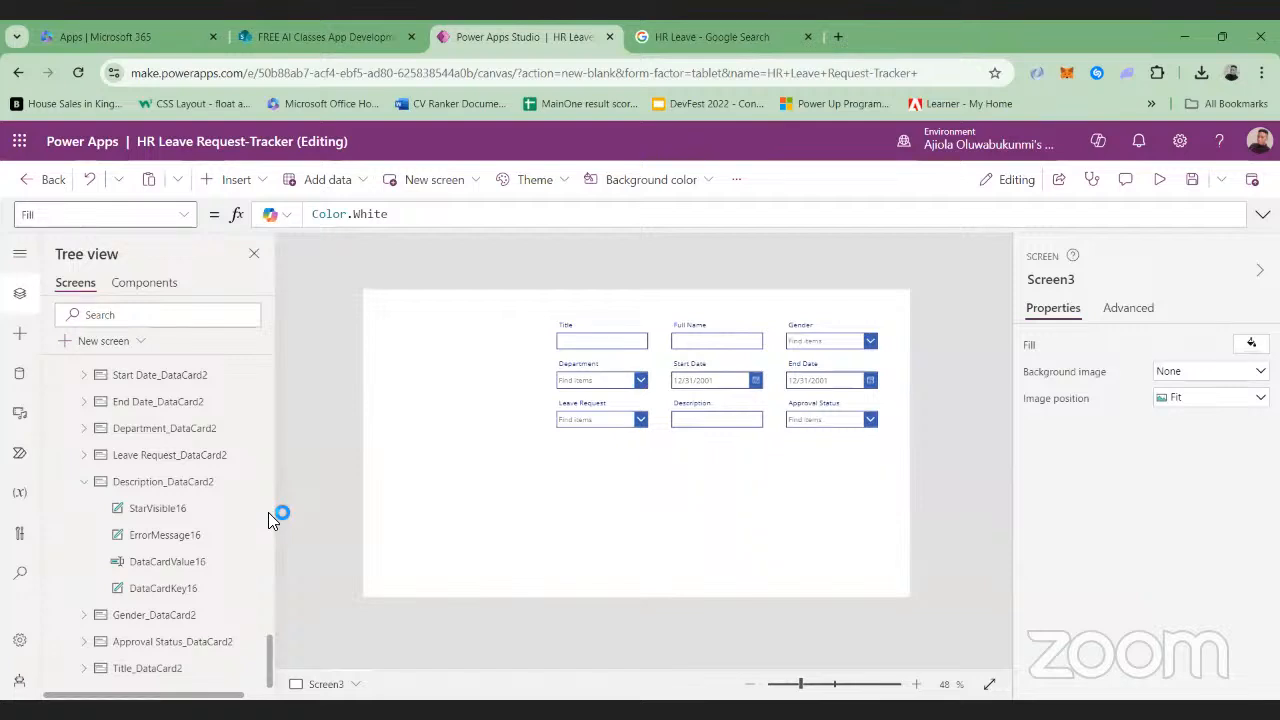
scroll(138, 602, "up", 3)
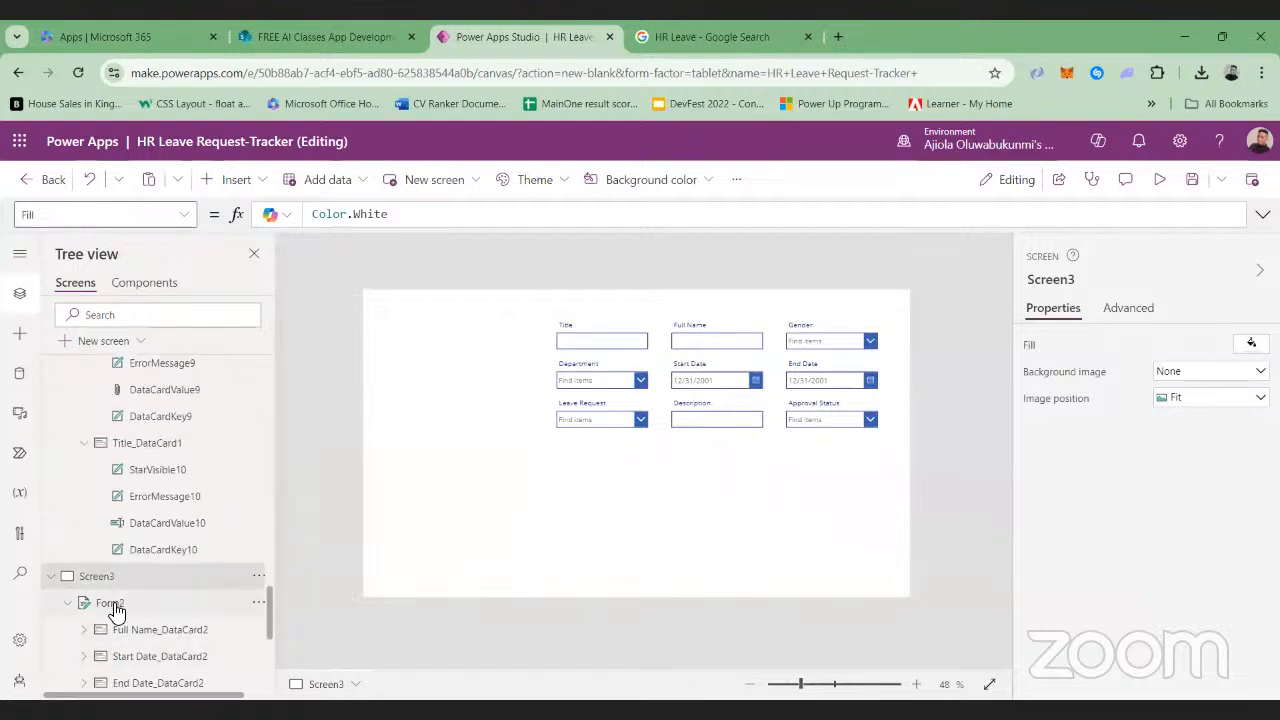
left_click(116, 607)
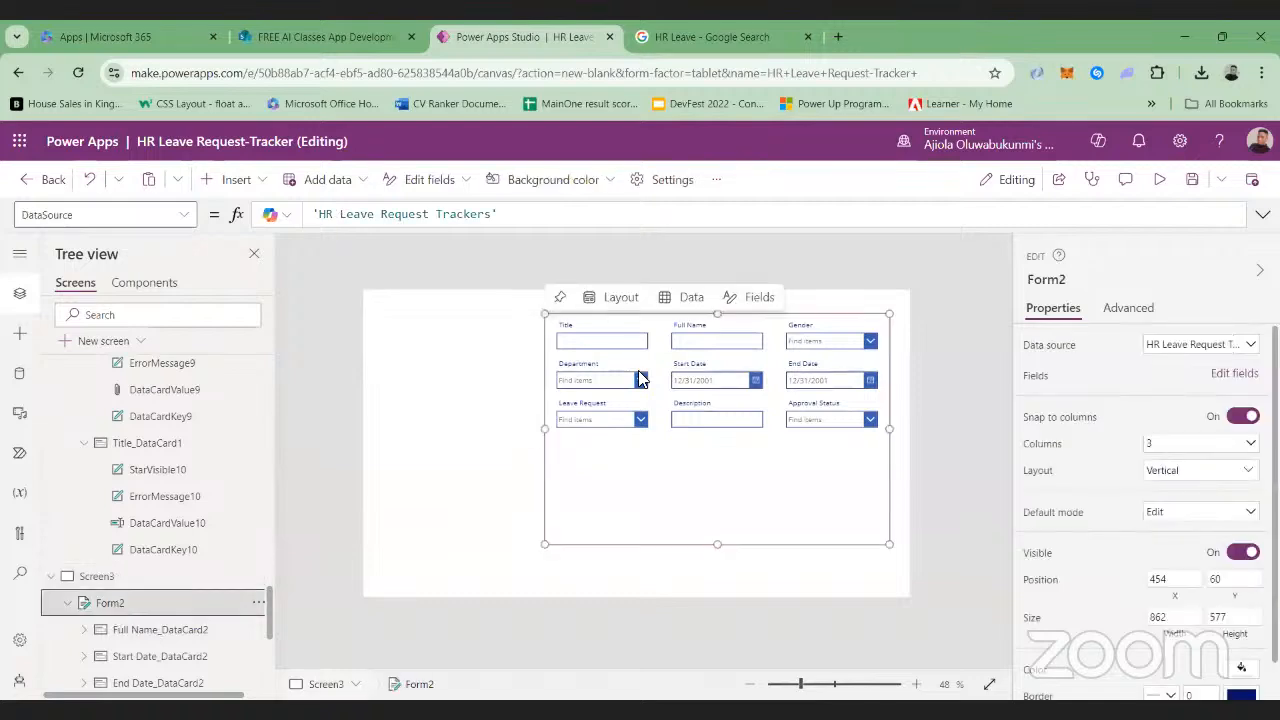
left_click(188, 216)
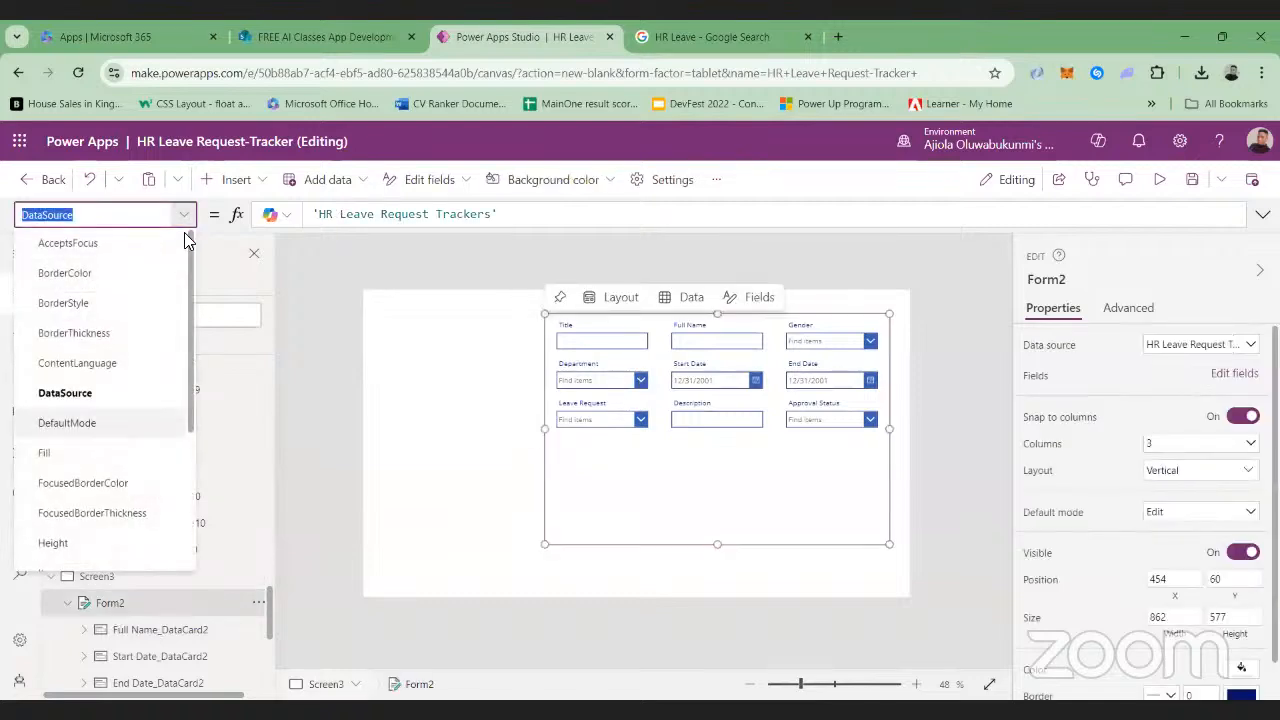
scroll(126, 428, "down", 3)
left_click(66, 347)
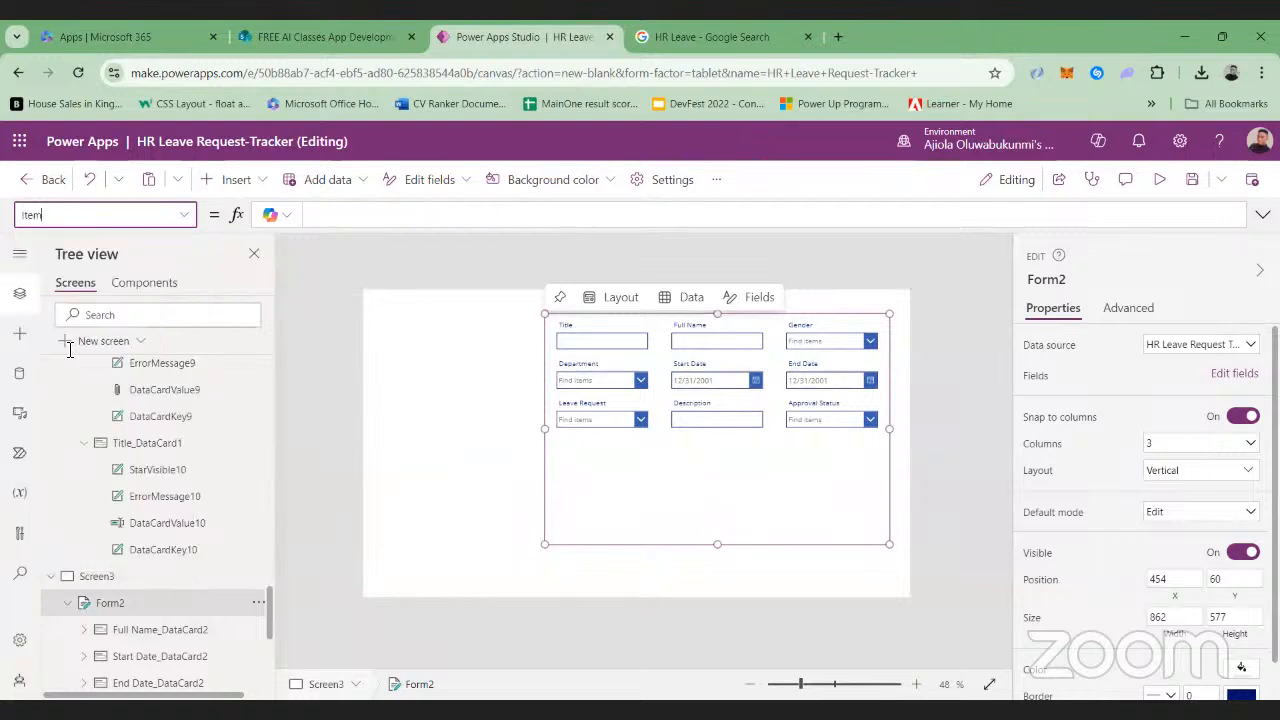
left_click(458, 212)
type("Defa")
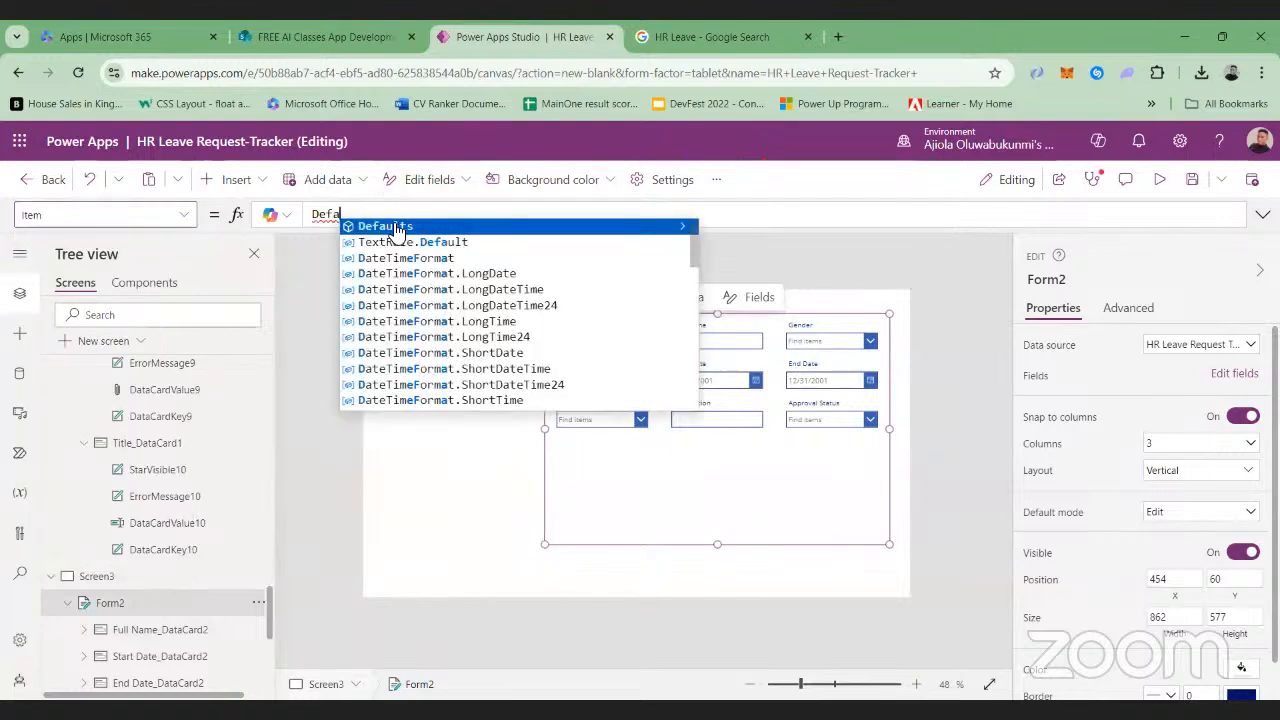
left_click(398, 227)
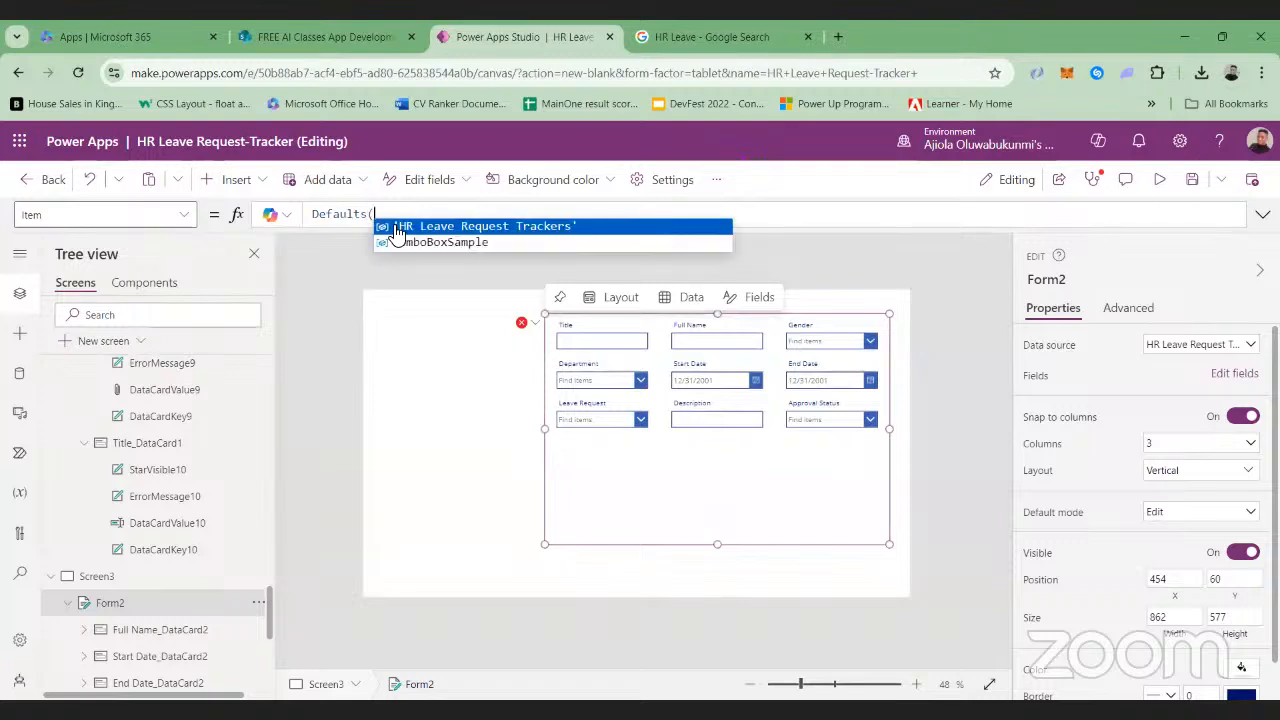
left_click(435, 228)
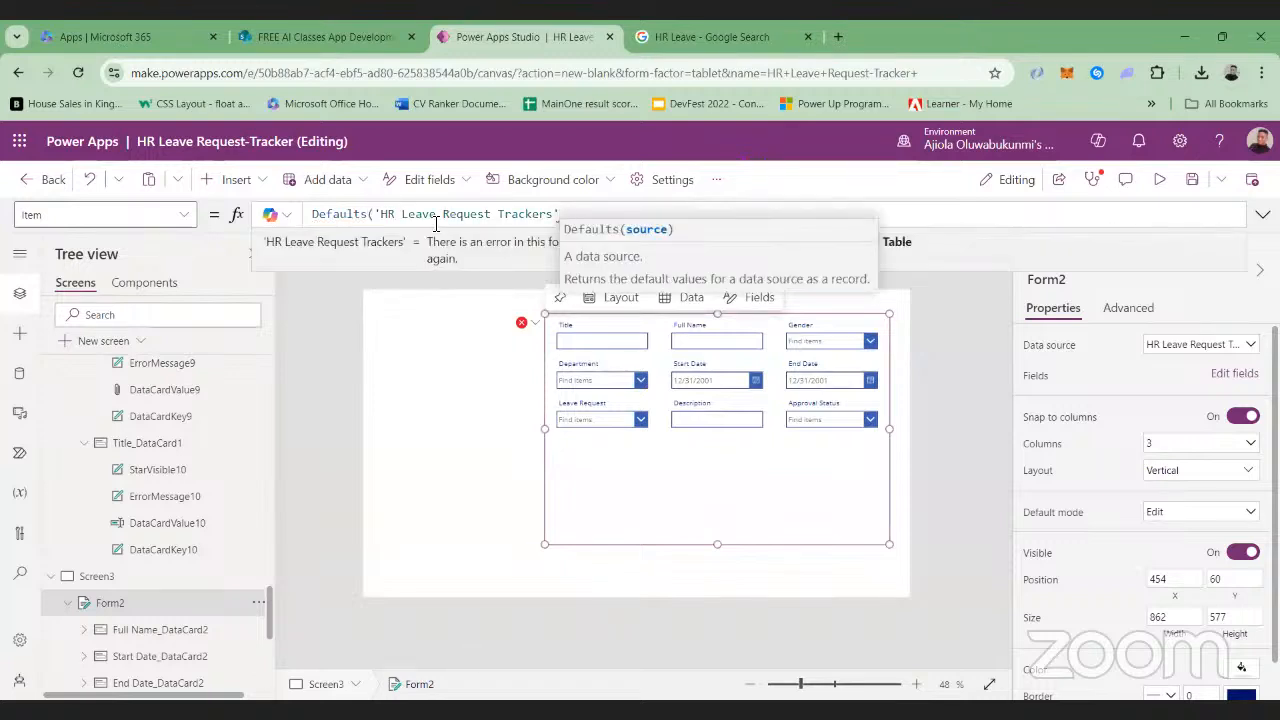
type(")")
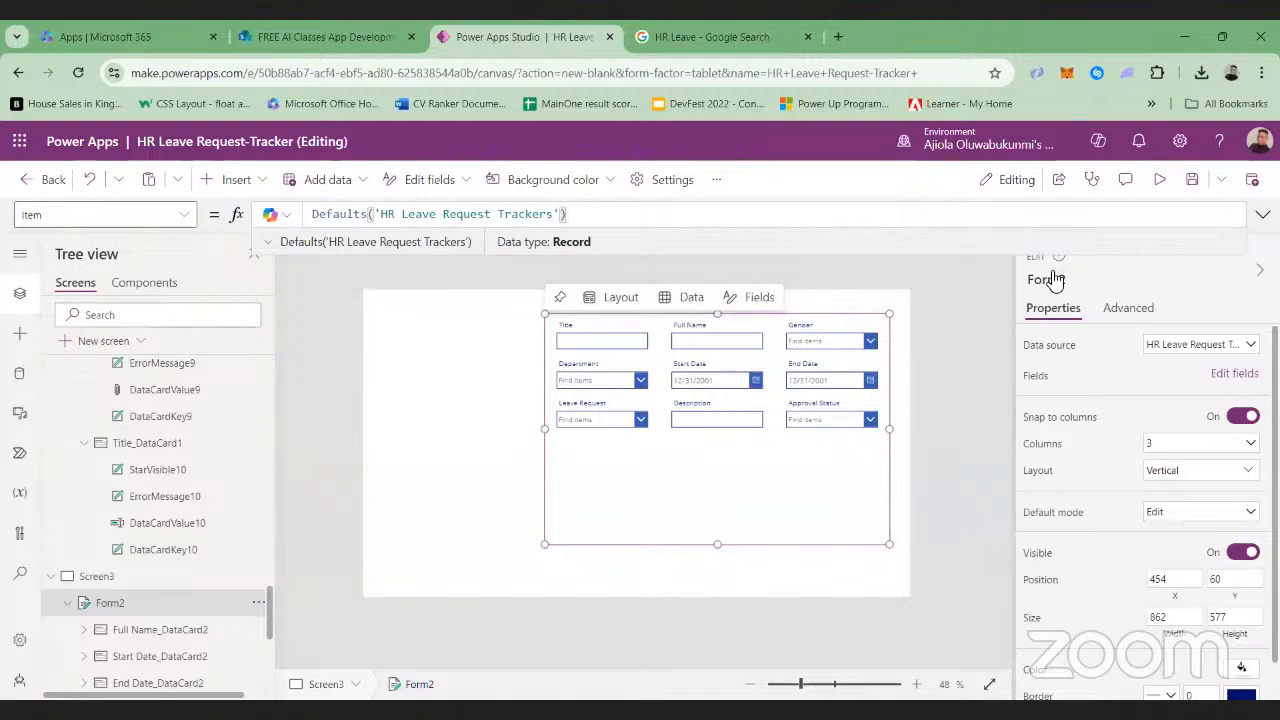
Preview the app again to check the form with its default record, and return to editing
left_click(1159, 179)
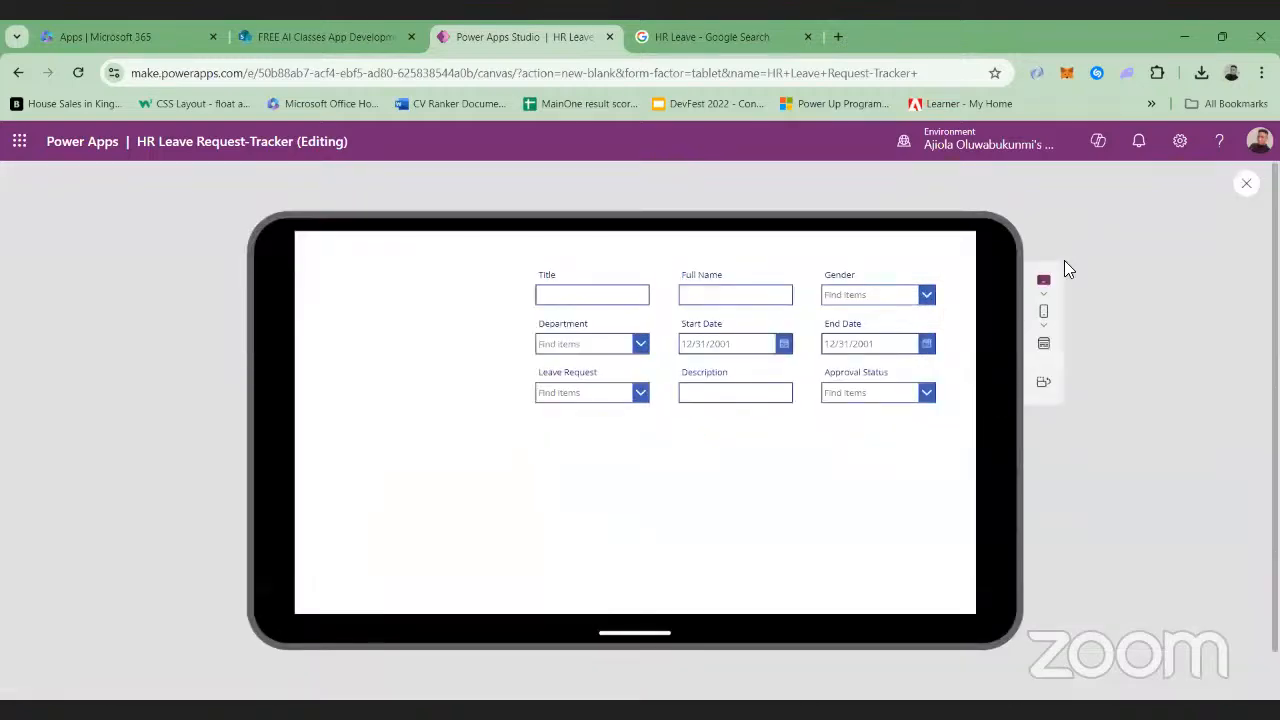
key("Escape")
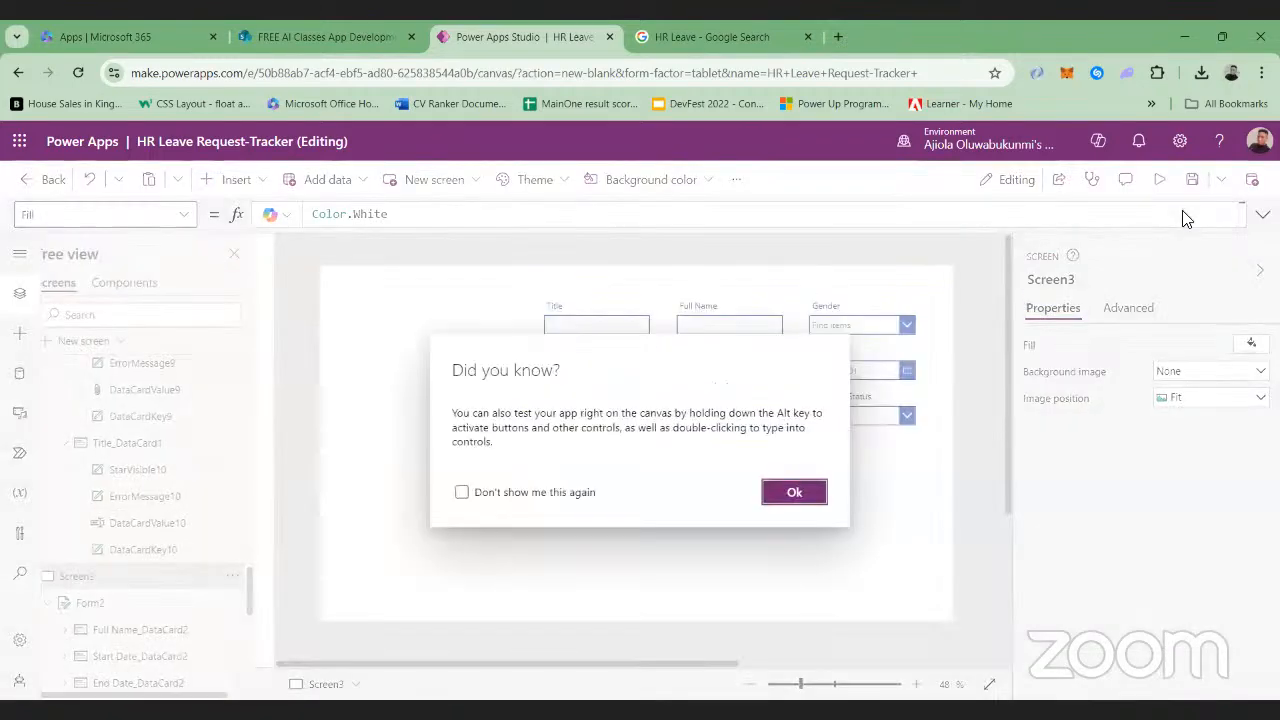
left_click(805, 500)
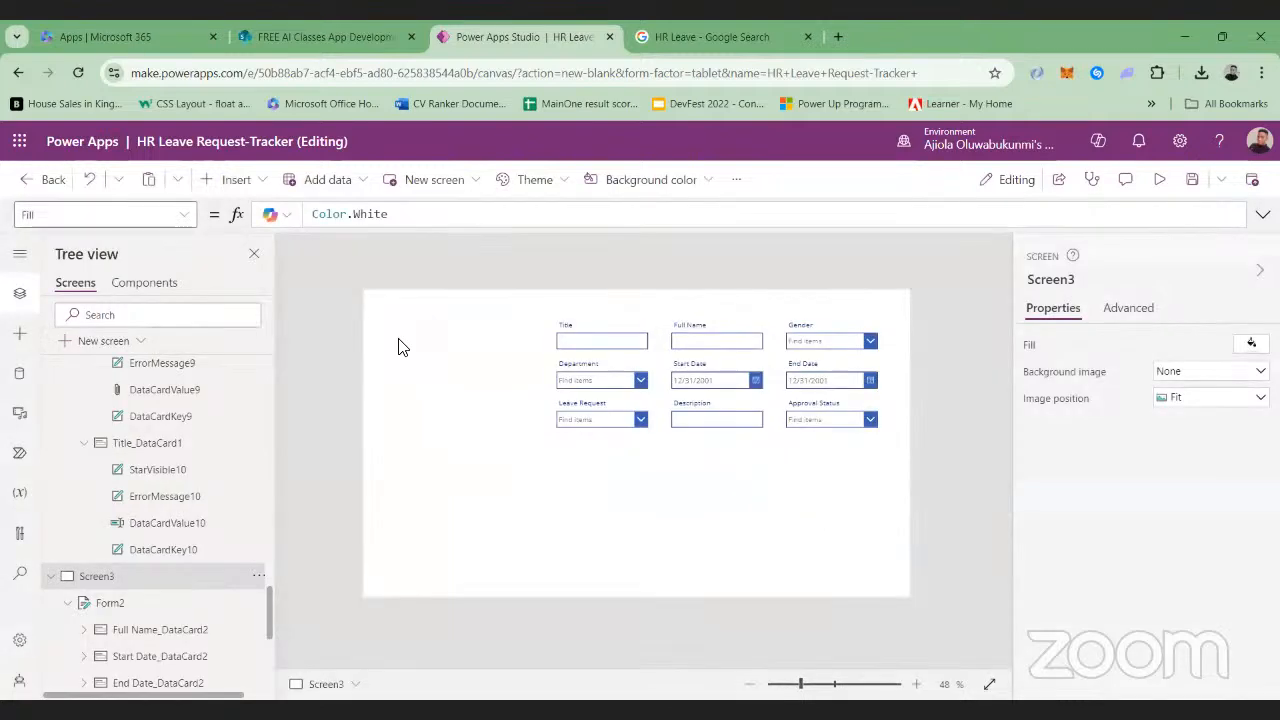
Insert a vertical gallery on Screen3 and search the insertable controls for Gallery
left_click(260, 188)
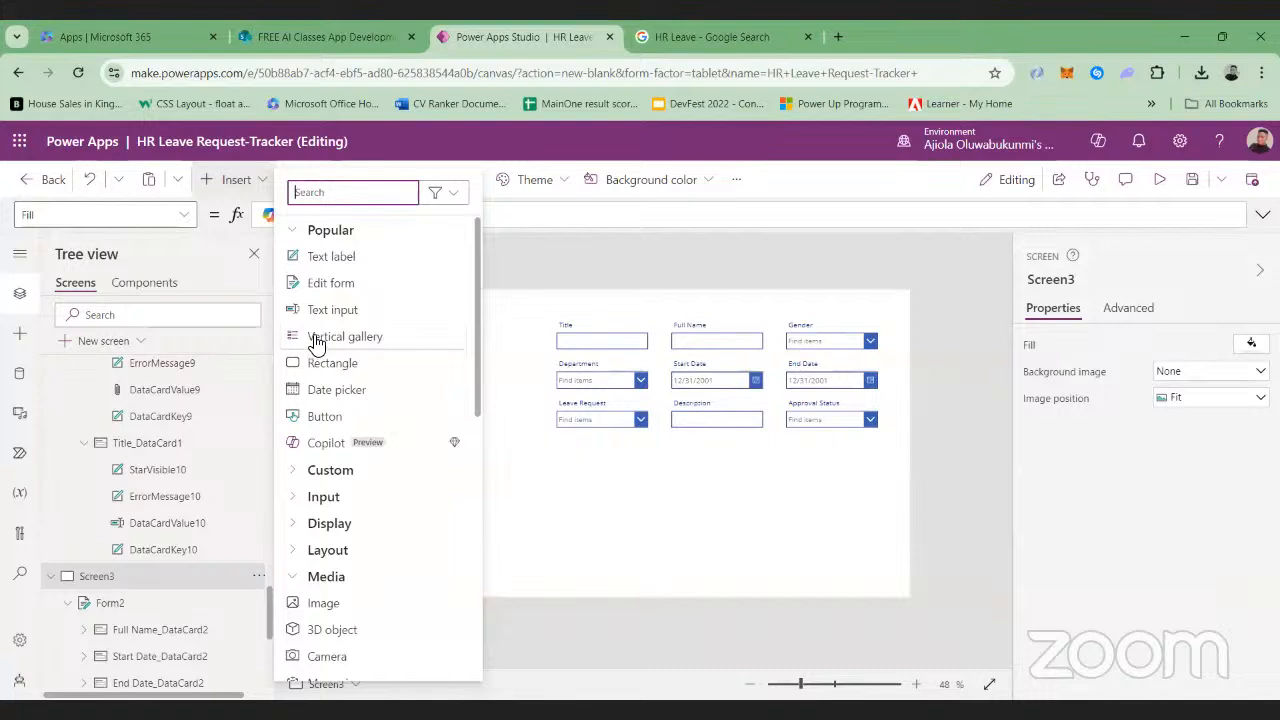
left_click(316, 343)
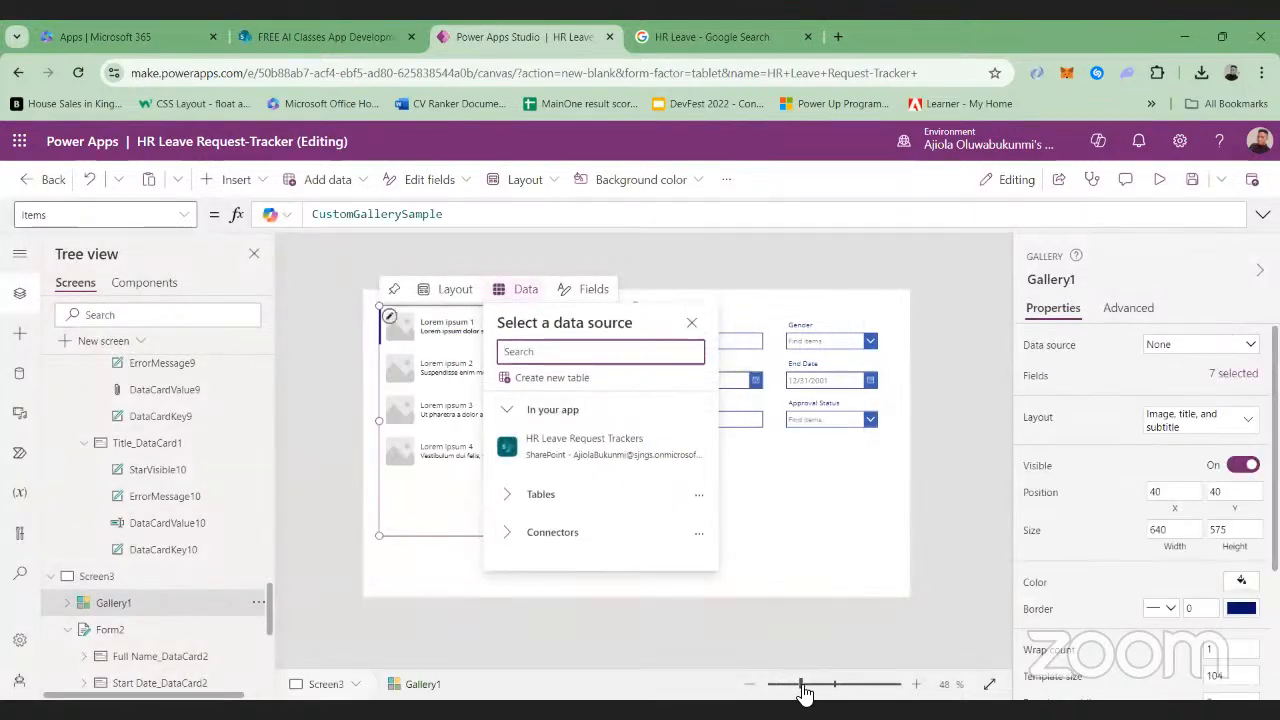
left_click(258, 182)
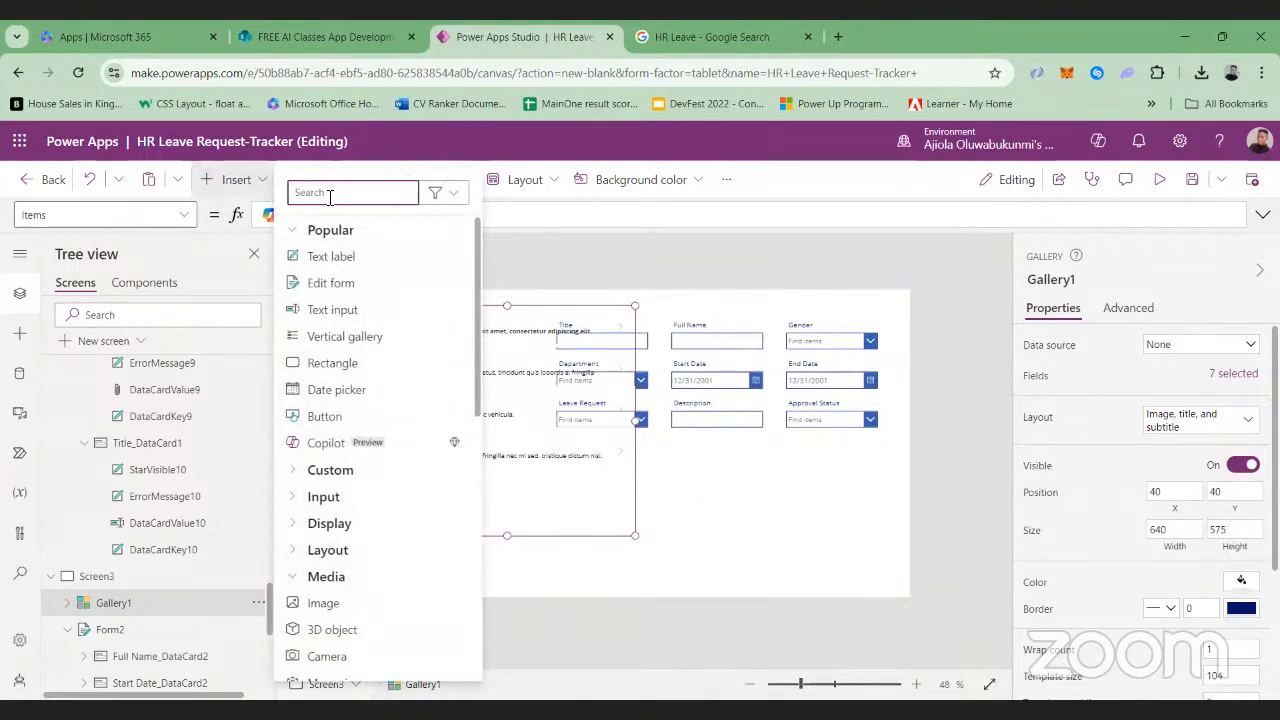
type("Gallery")
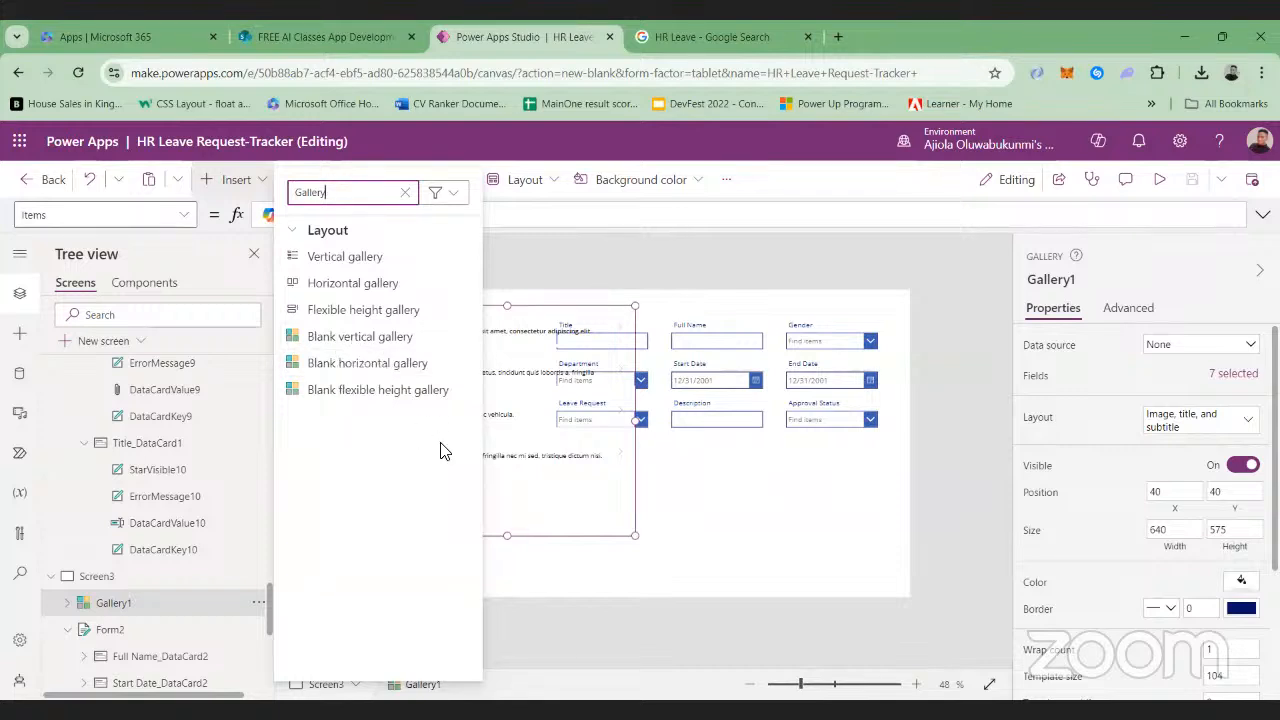
left_click(589, 475)
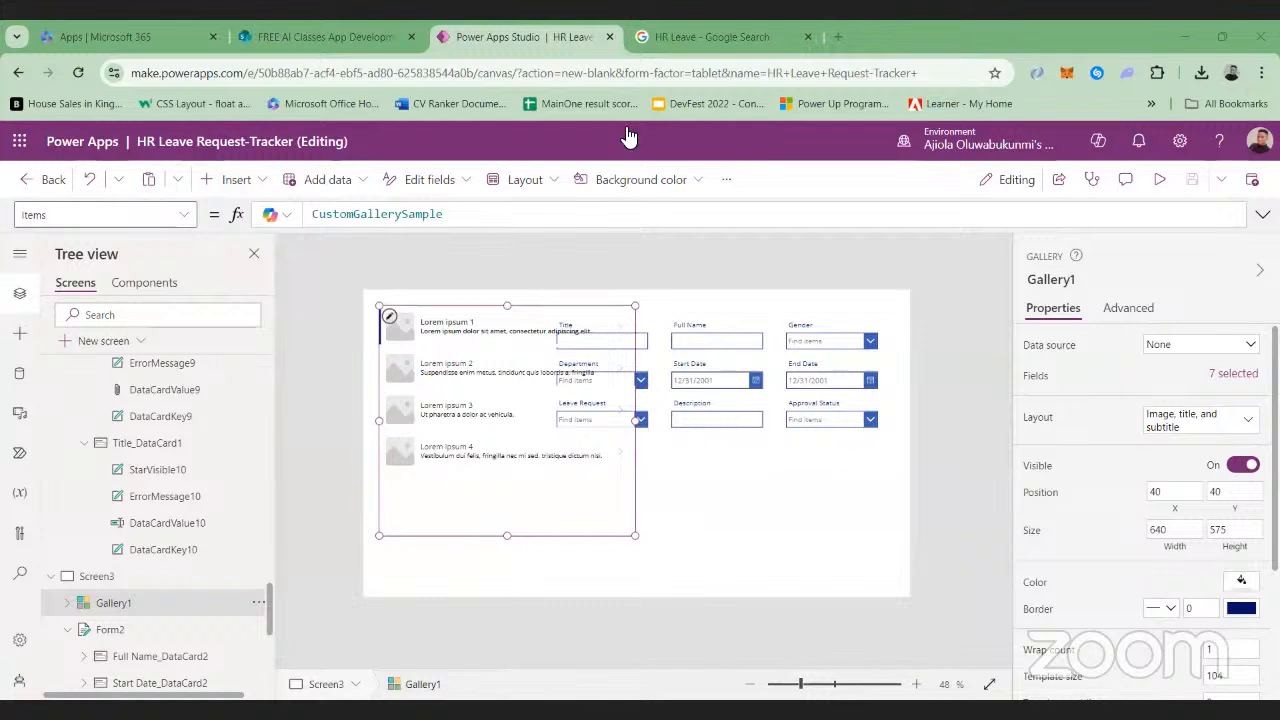
left_click(815, 686)
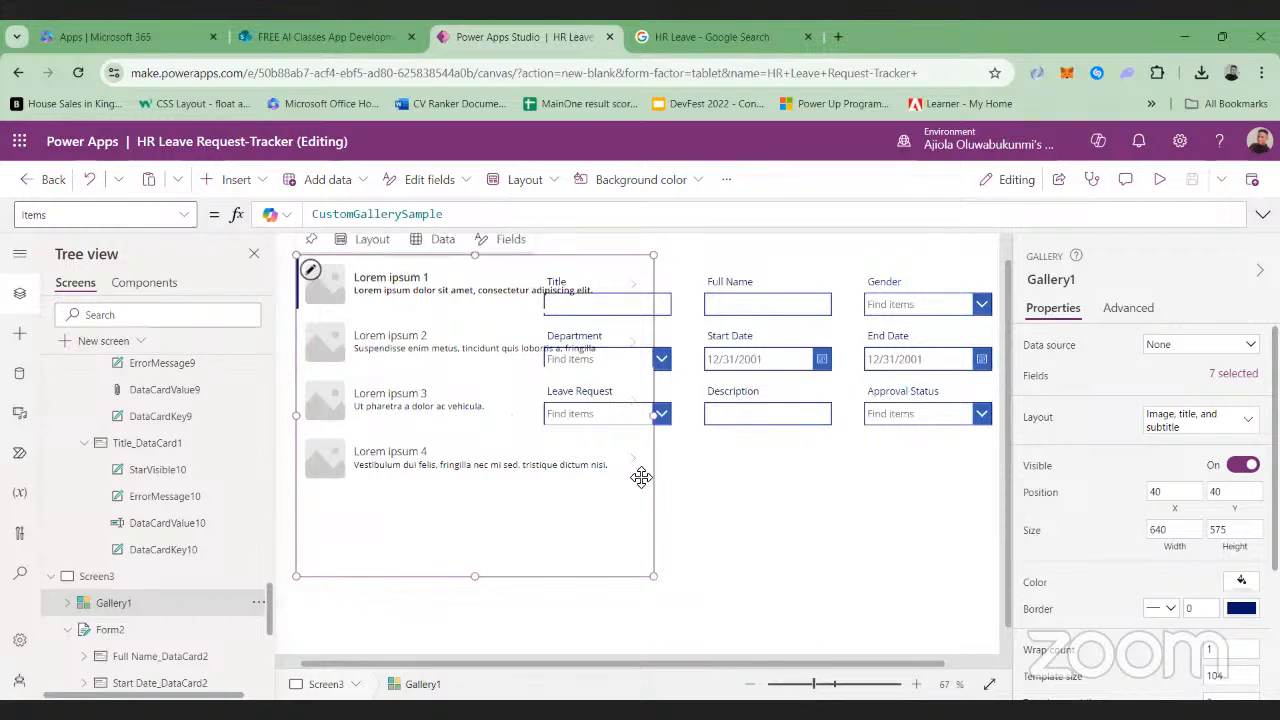
Connect Gallery1 to the HR Leave Request Trackers list and narrow the gallery to a width of about 386 so it clears the form
left_click(1250, 348)
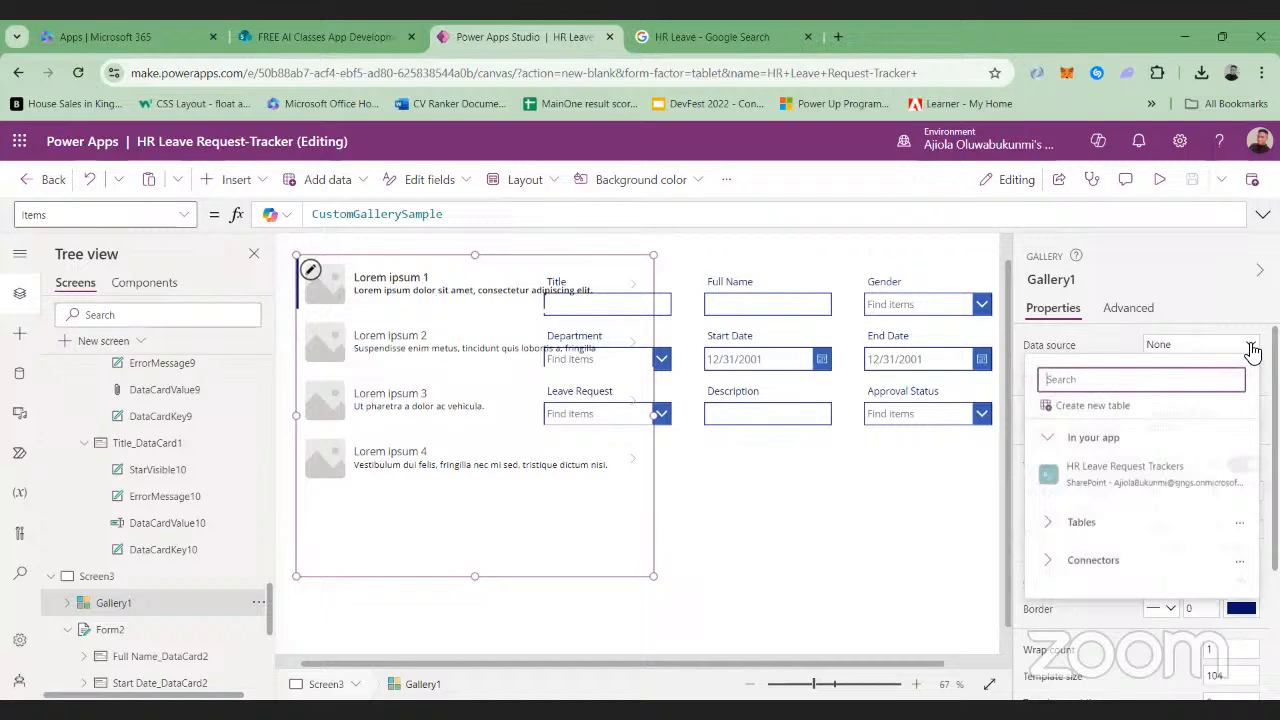
left_click(1086, 486)
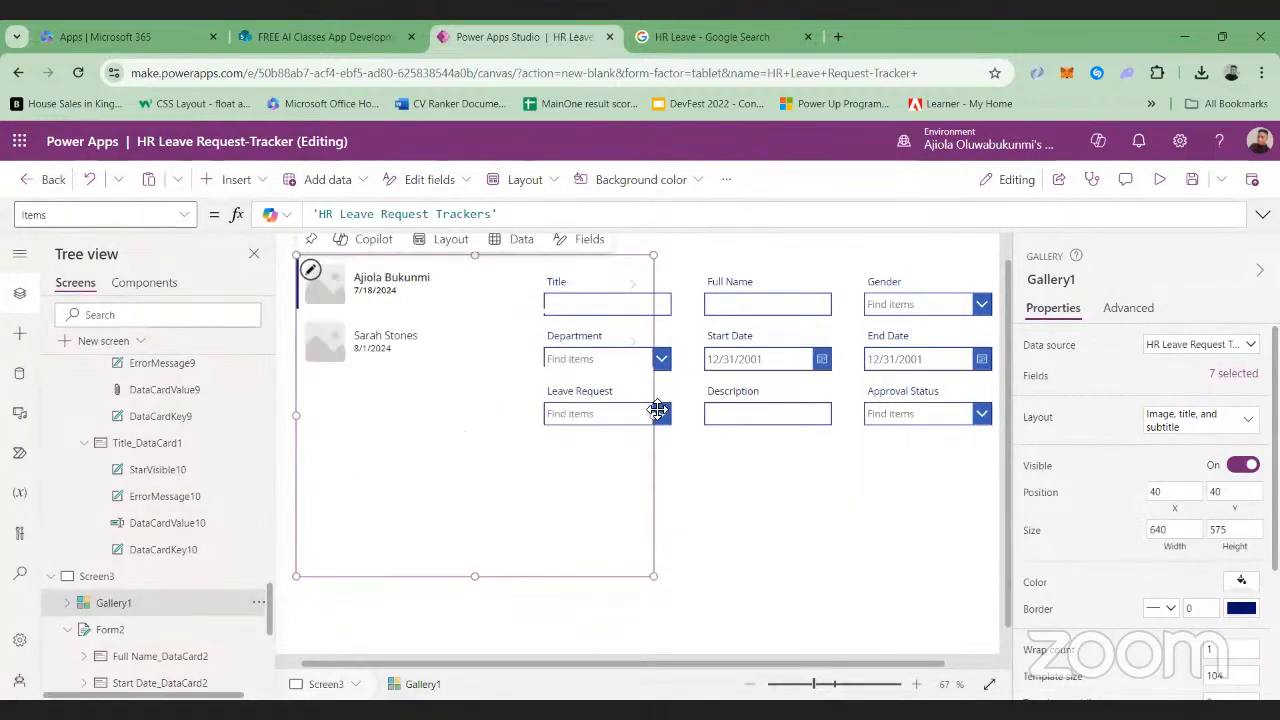
left_click_drag(655, 413, 511, 413)
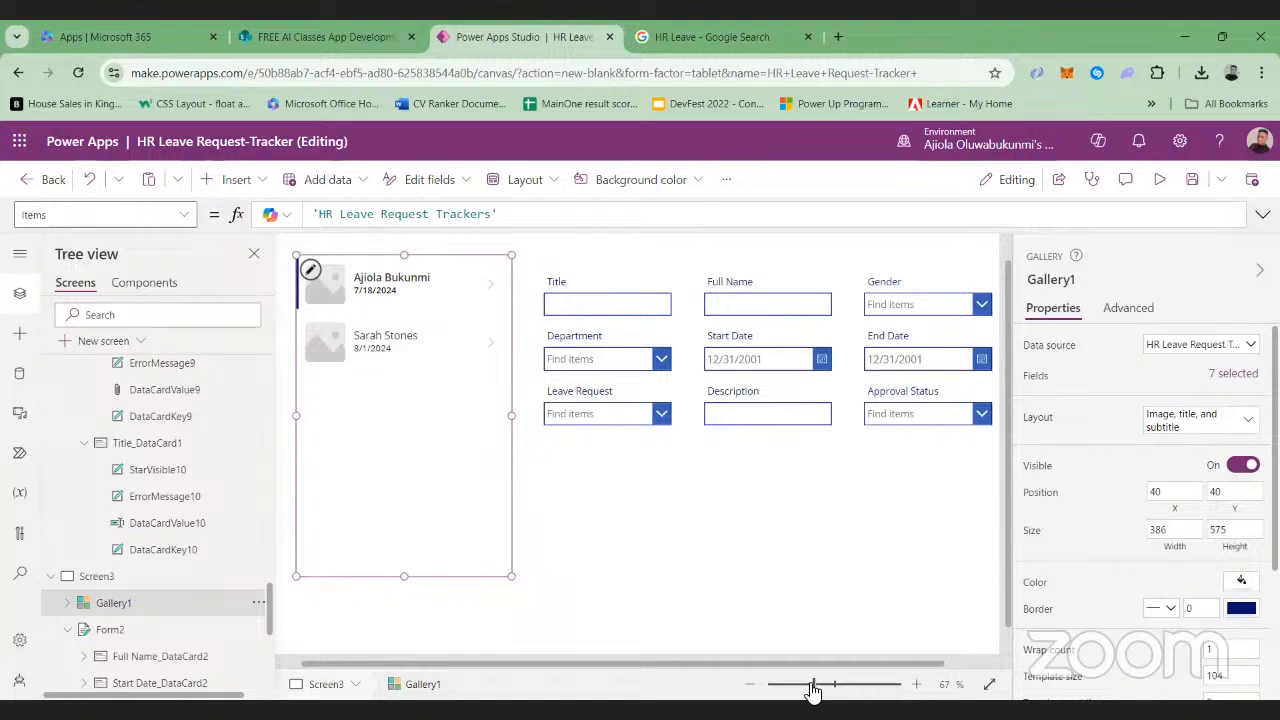
left_click_drag(812, 688, 808, 688)
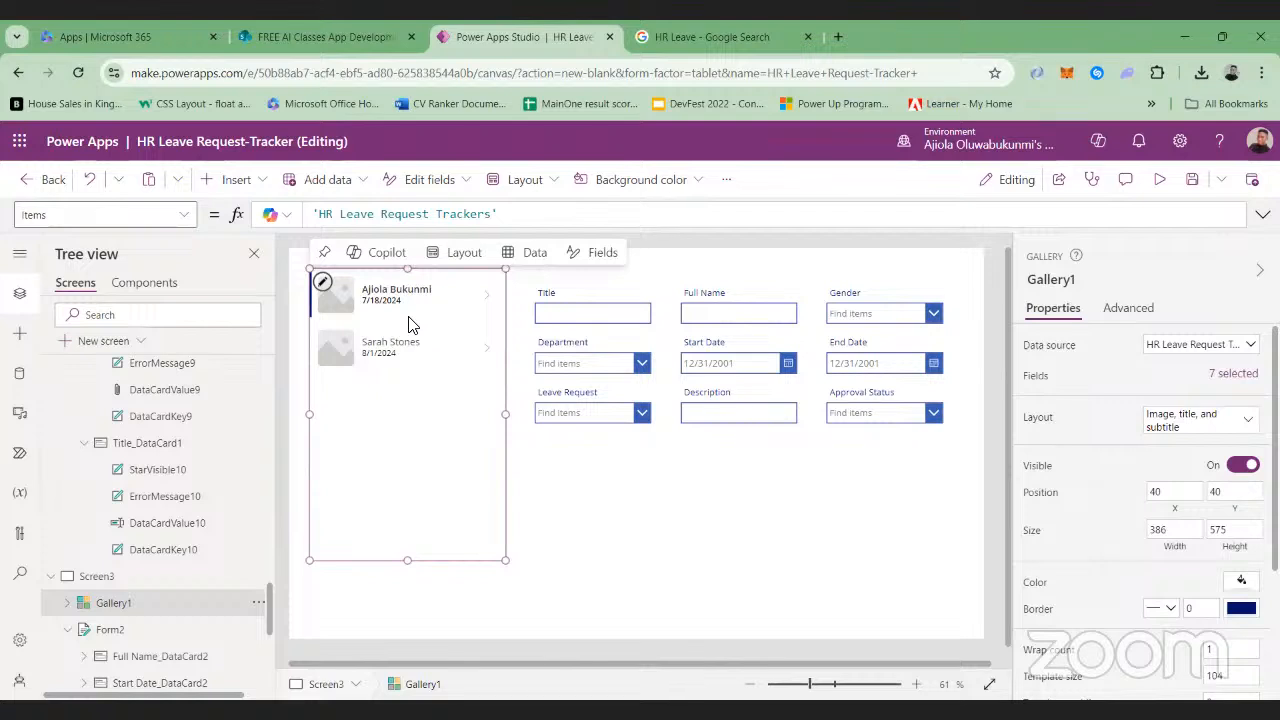
Delete the image placeholder from the gallery's item template and review which list fields its labels use
left_click(340, 303)
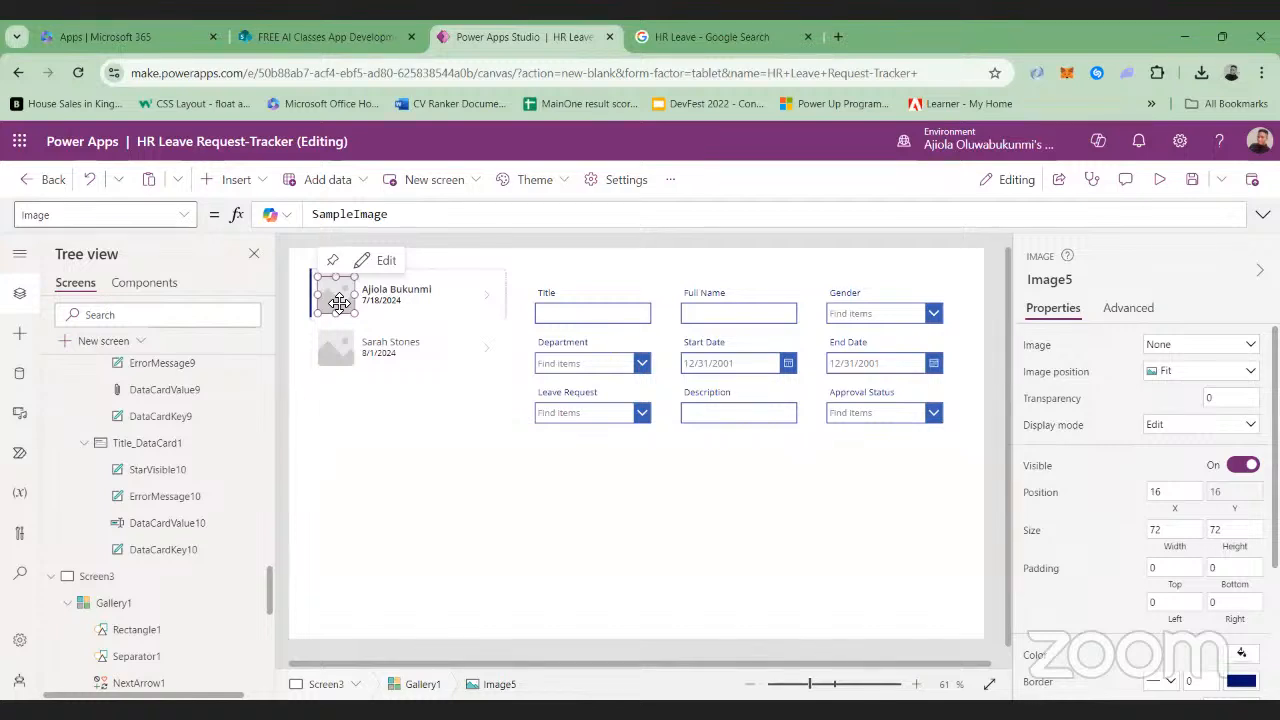
key("Delete")
left_click(430, 292)
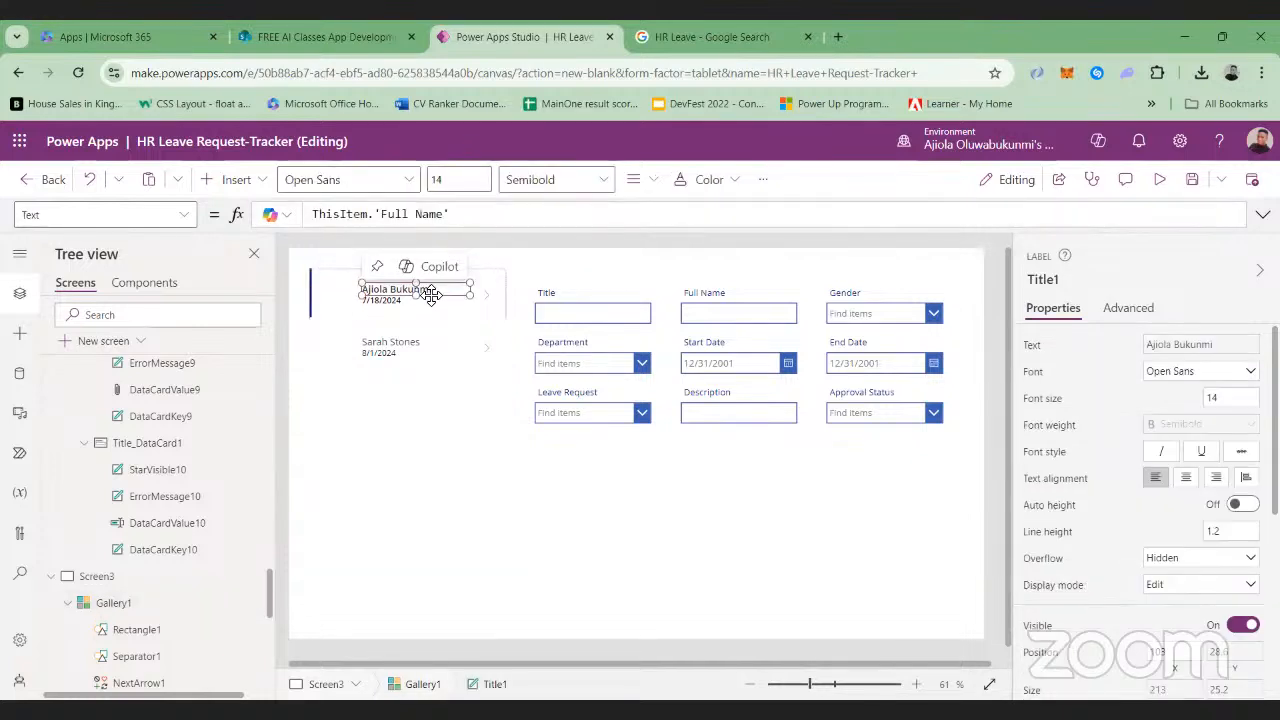
left_click(437, 316)
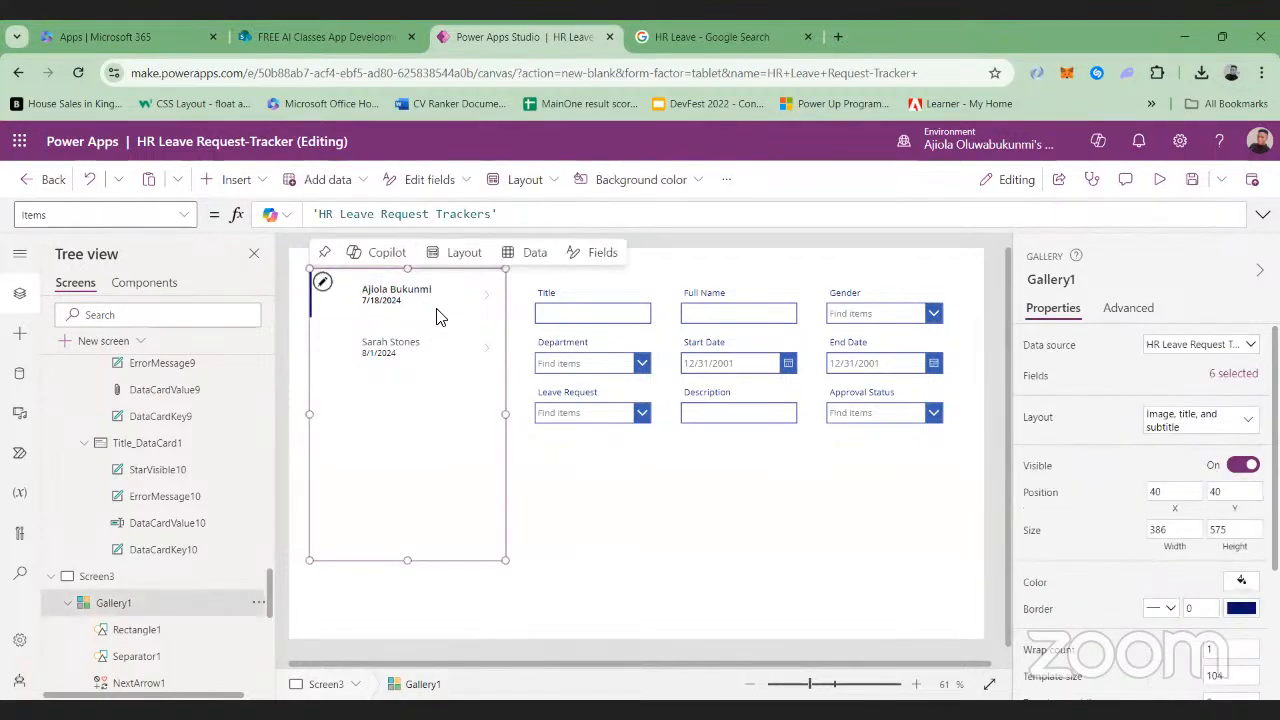
left_click(437, 316)
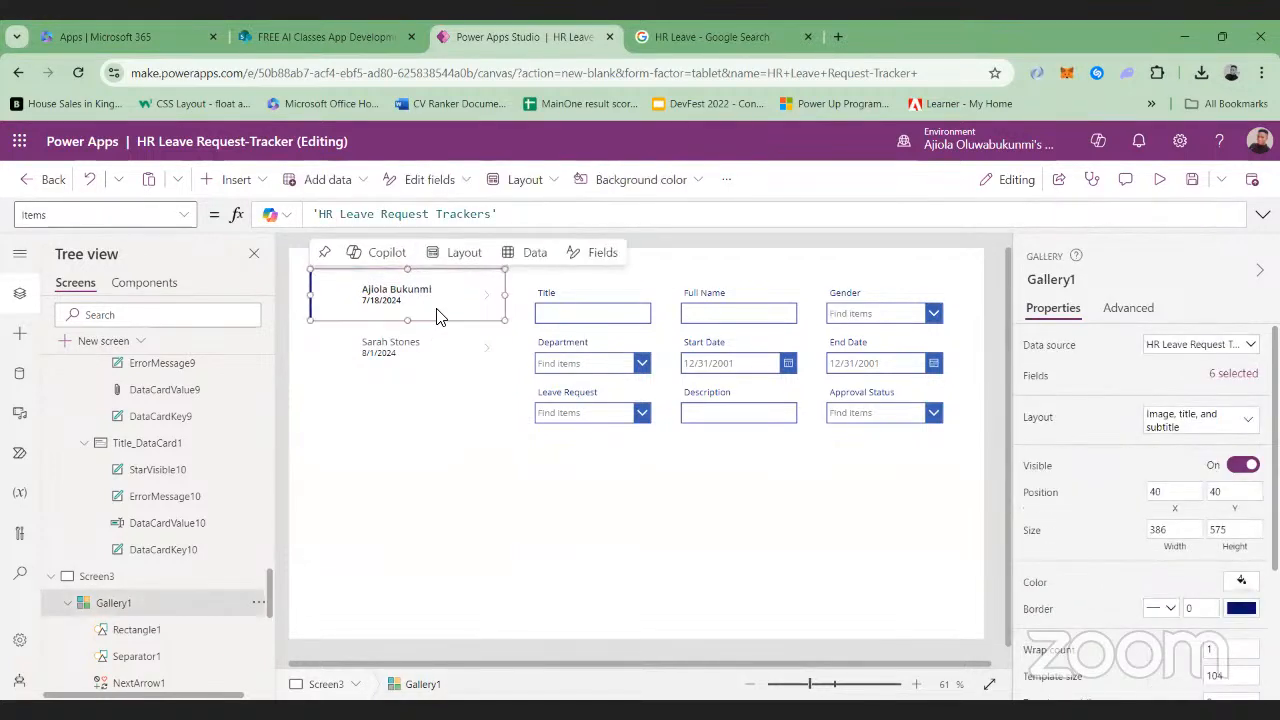
left_click(1227, 374)
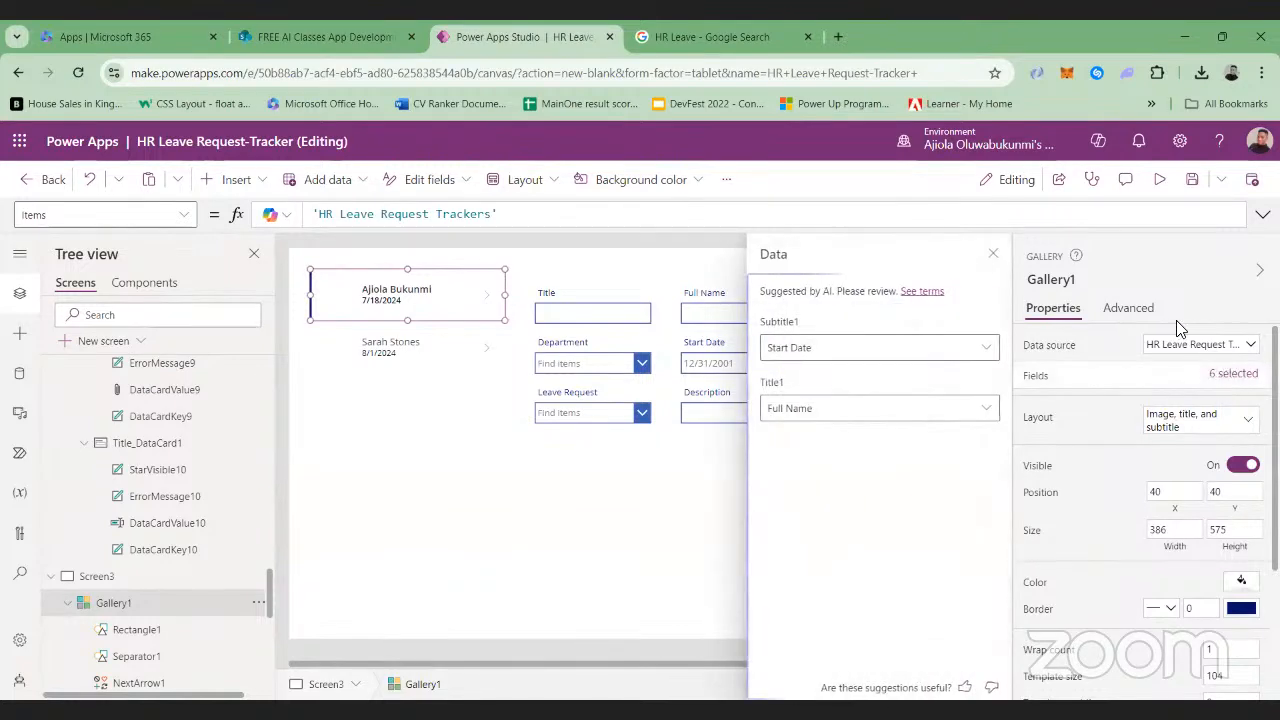
left_click(993, 254)
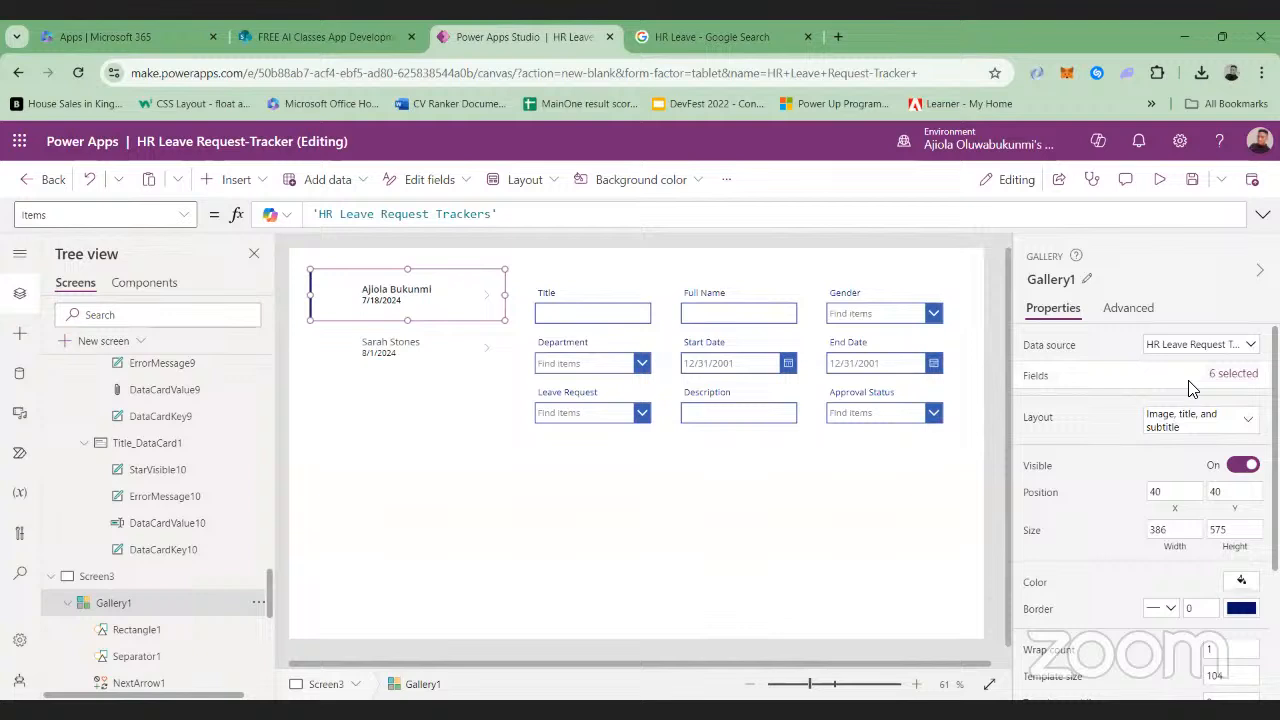
Change the layout of Gallery1 to Title, subtitle, and body
left_click(1252, 422)
scroll(1012, 577, "down", 2)
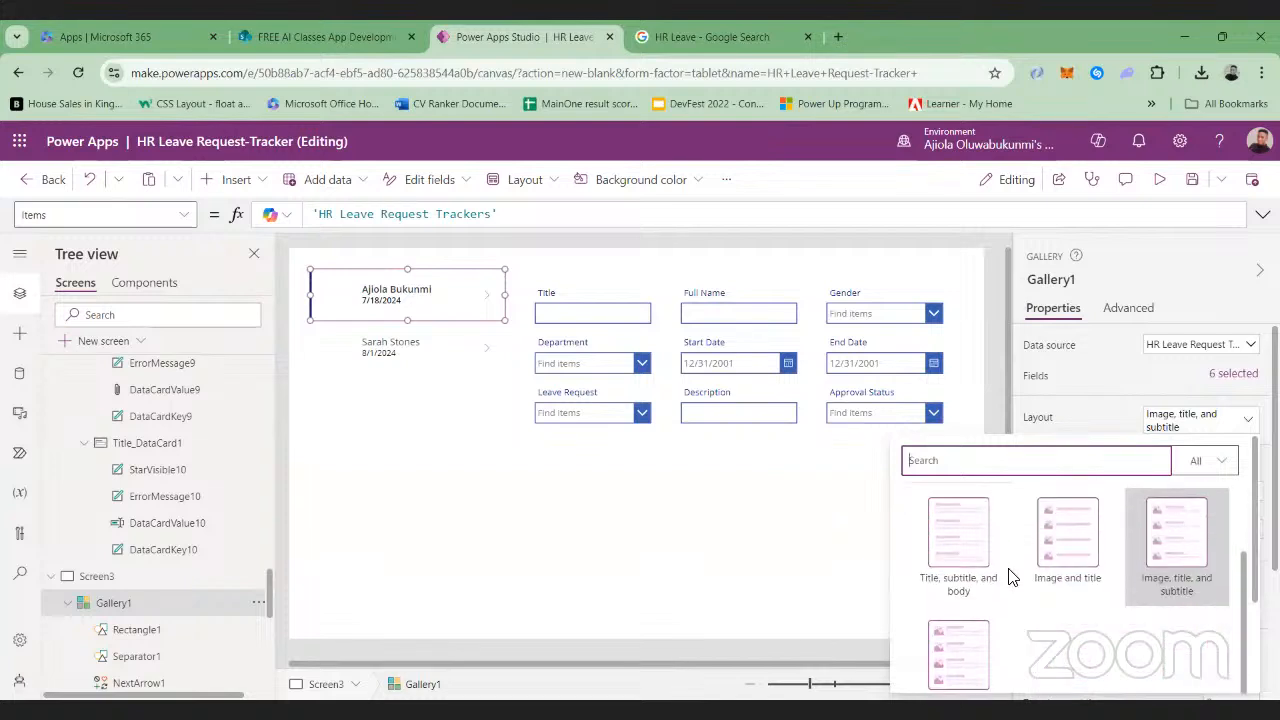
scroll(1005, 570, "up", 2)
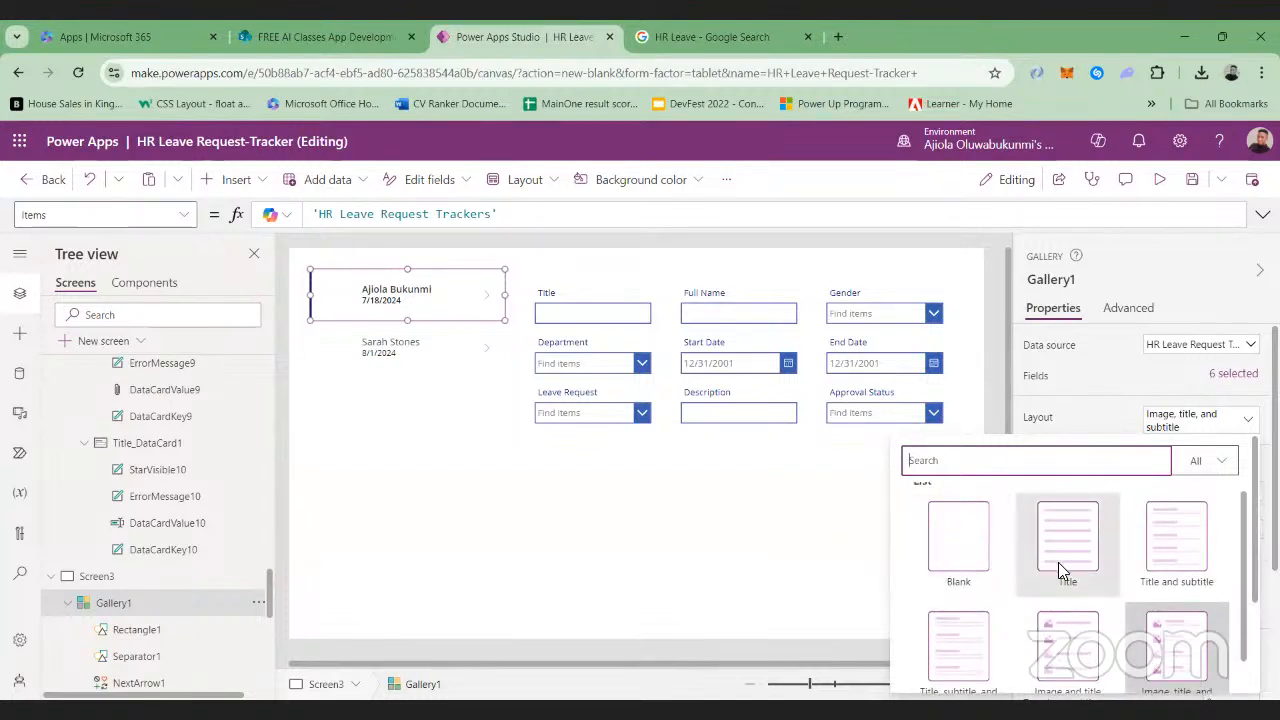
left_click(1175, 550)
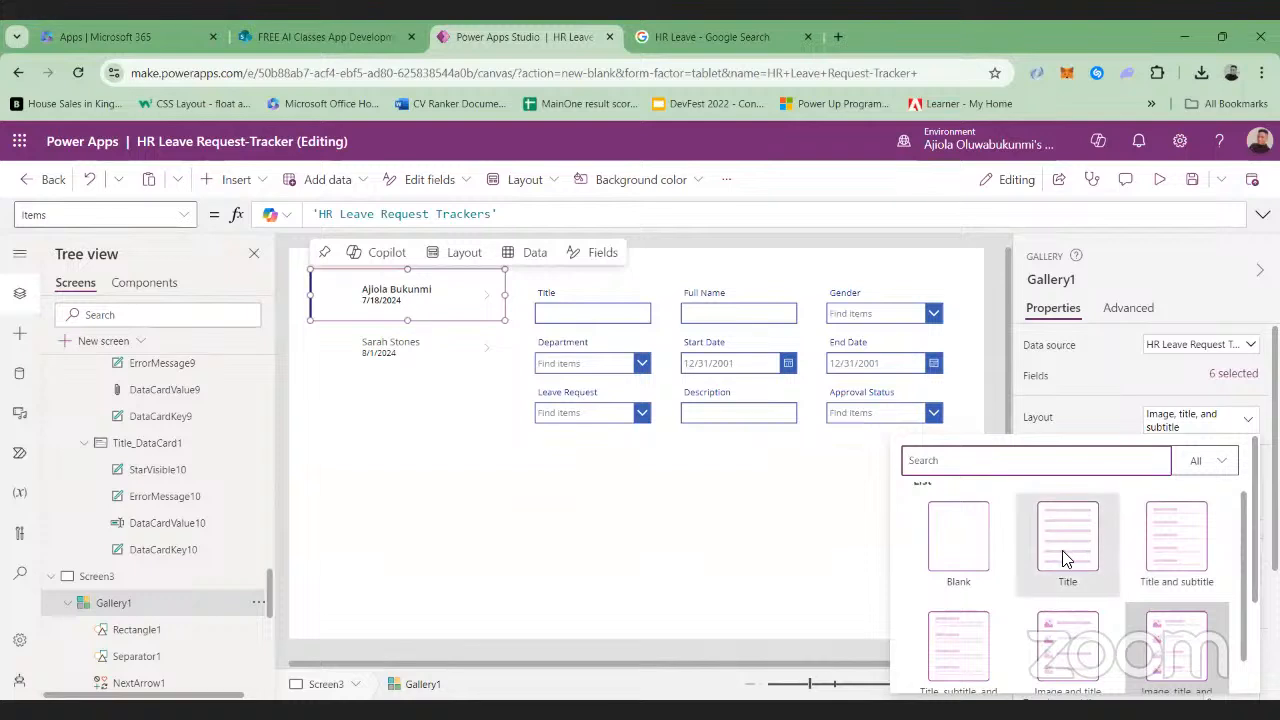
scroll(1058, 558, "down", 1)
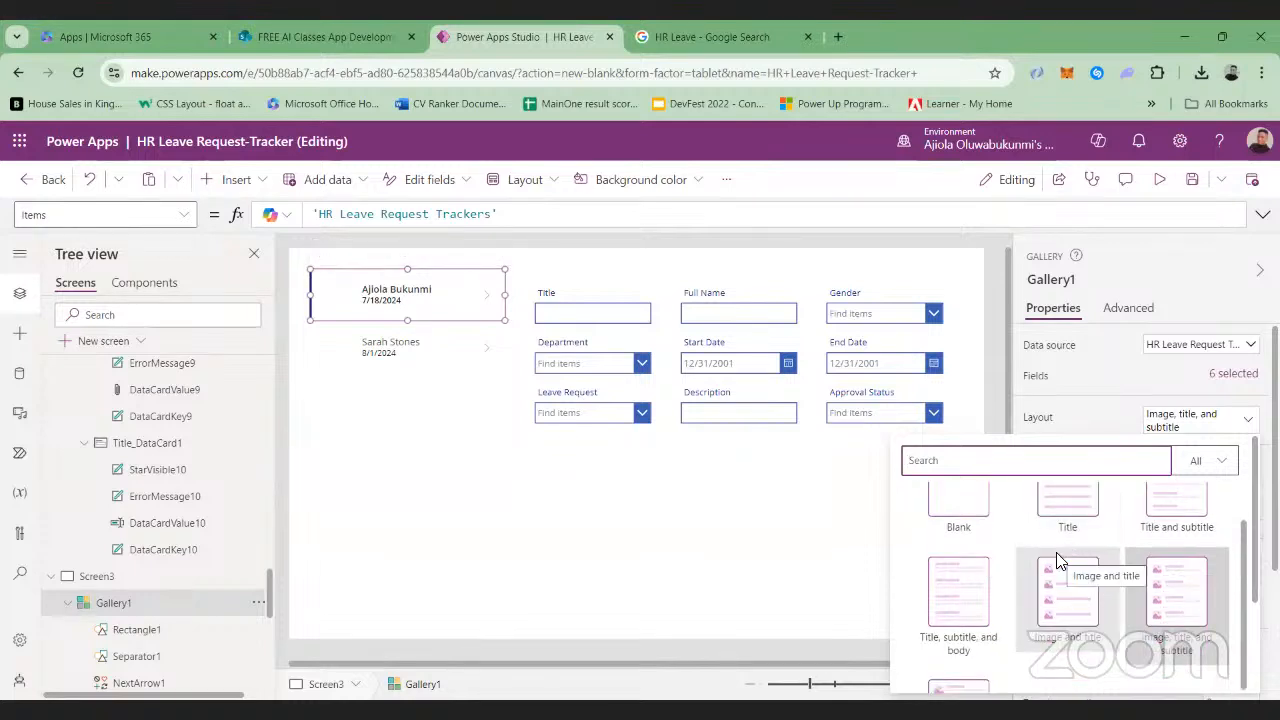
left_click(950, 610)
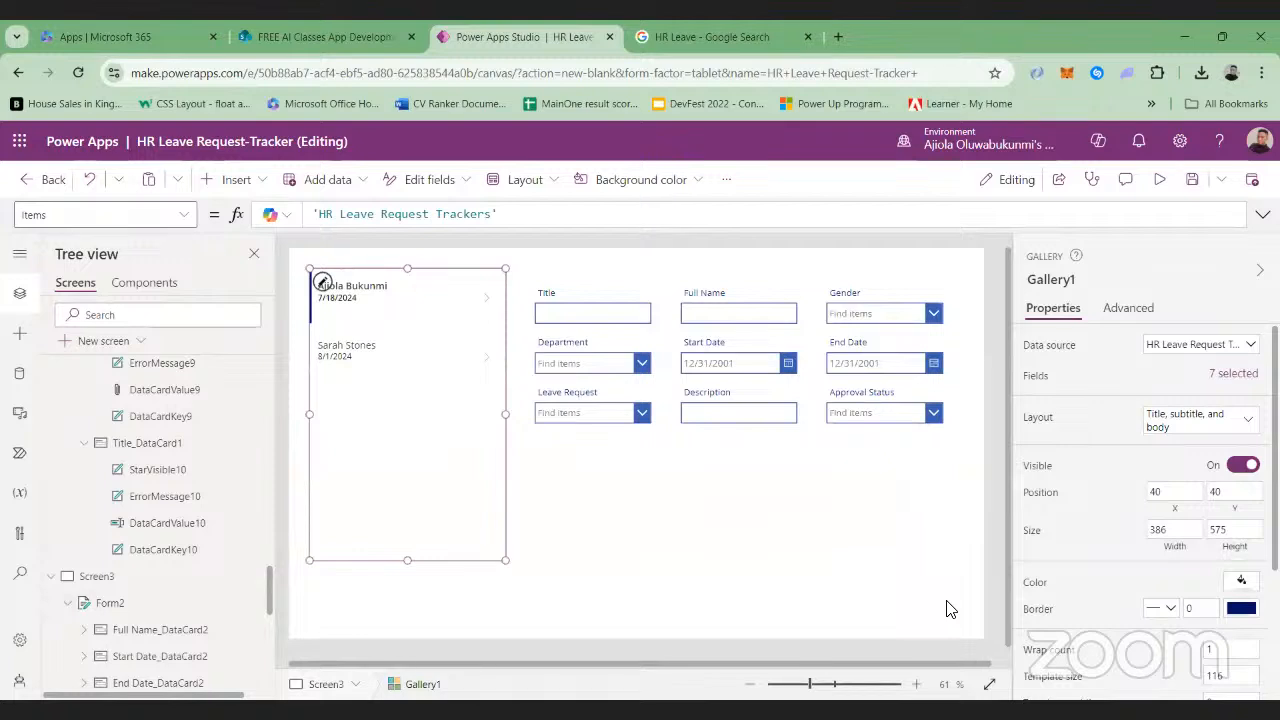
left_click(373, 307)
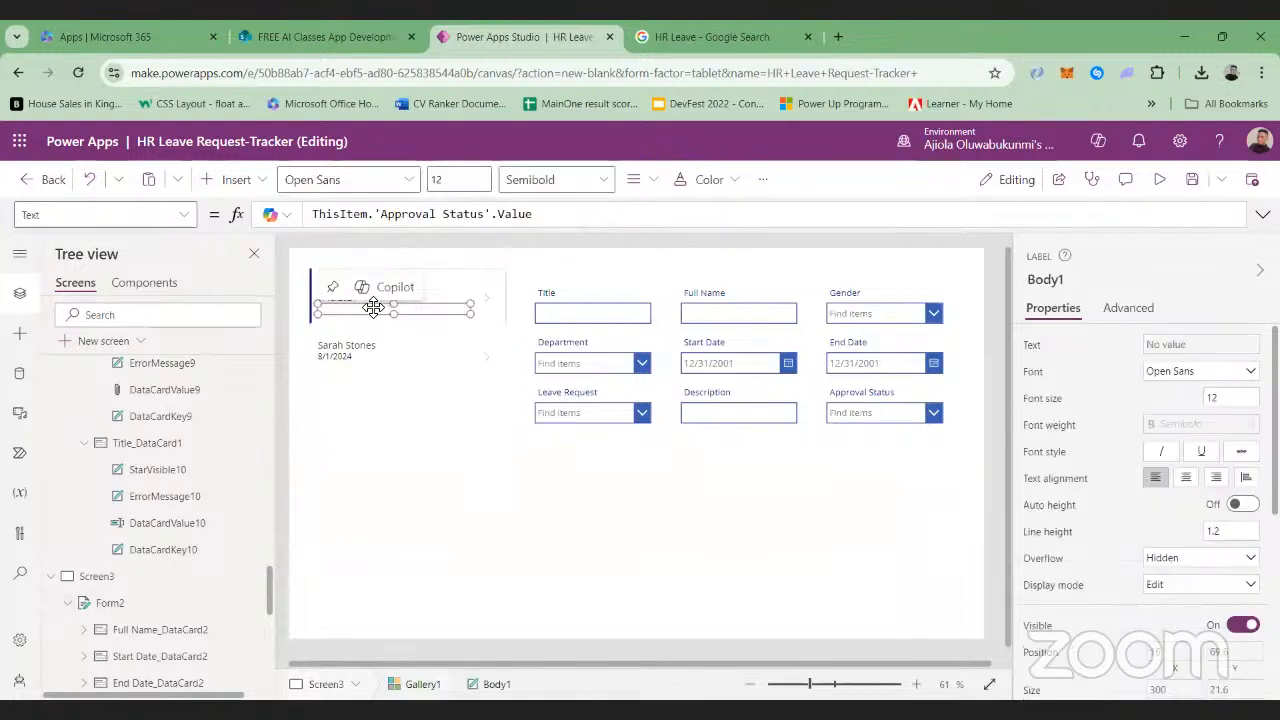
left_click(447, 286)
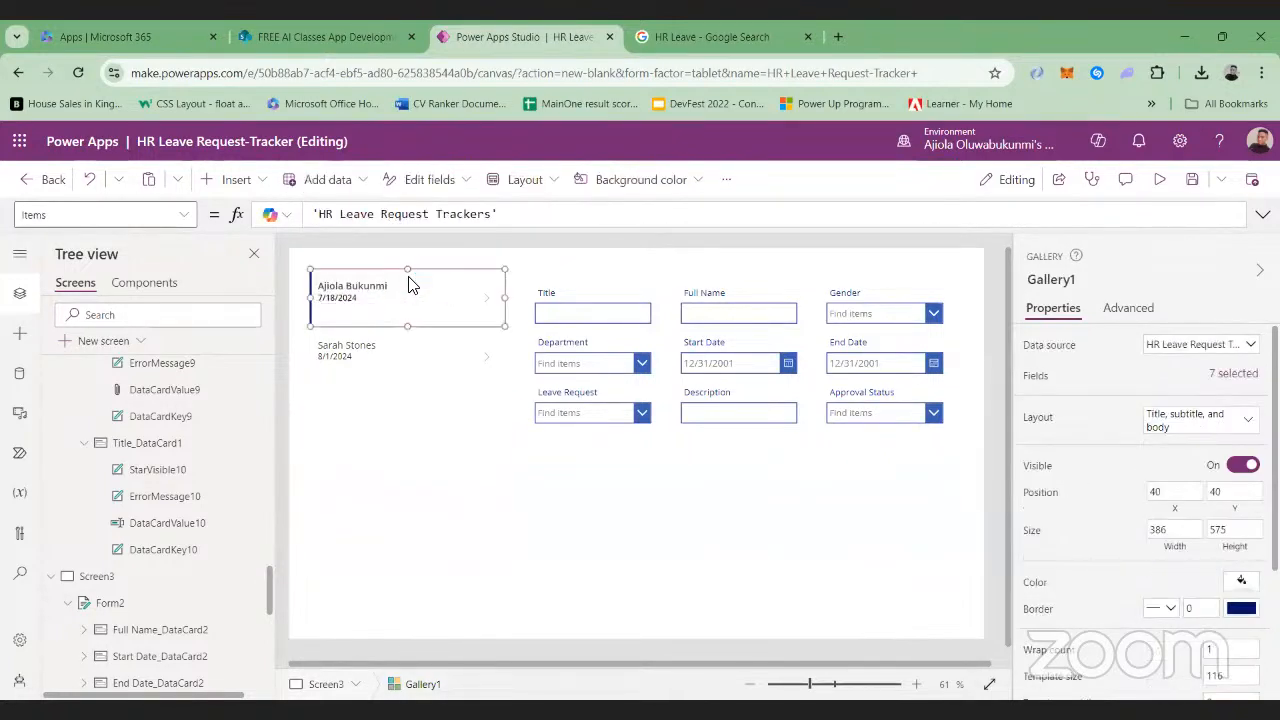
left_click(1247, 415)
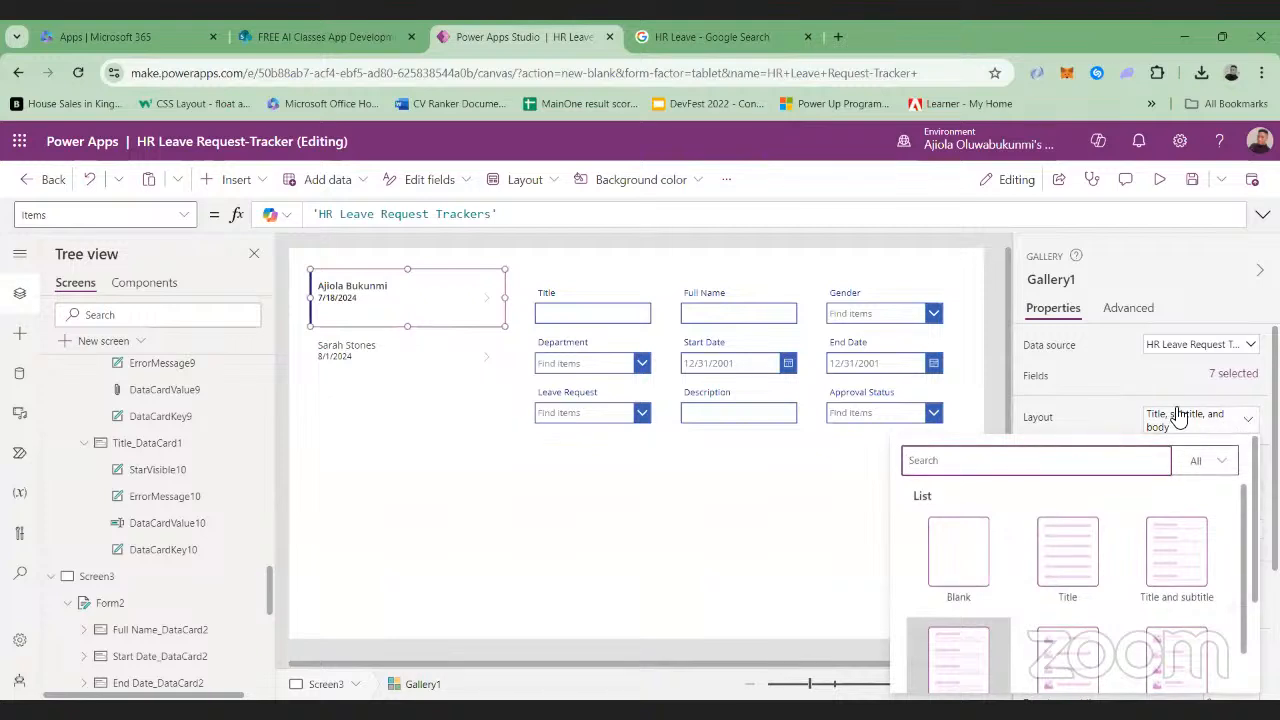
scroll(1095, 560, "down", 5)
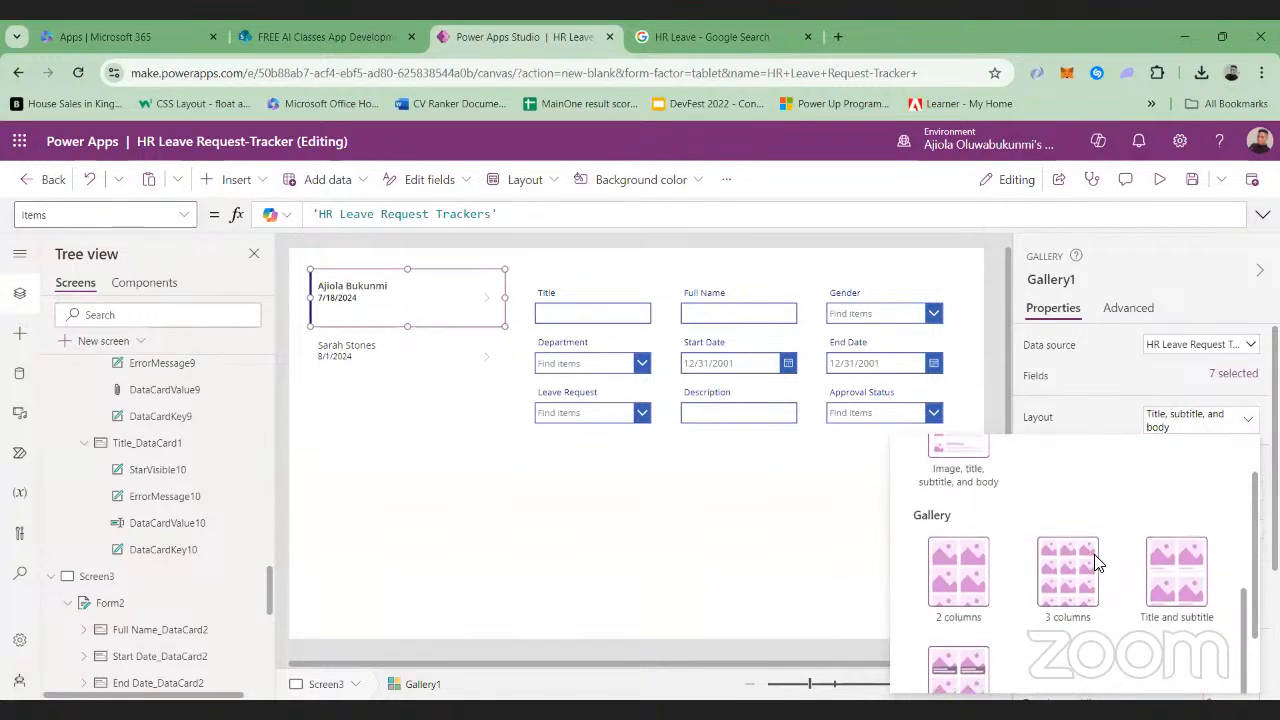
scroll(1095, 570, "up", 1)
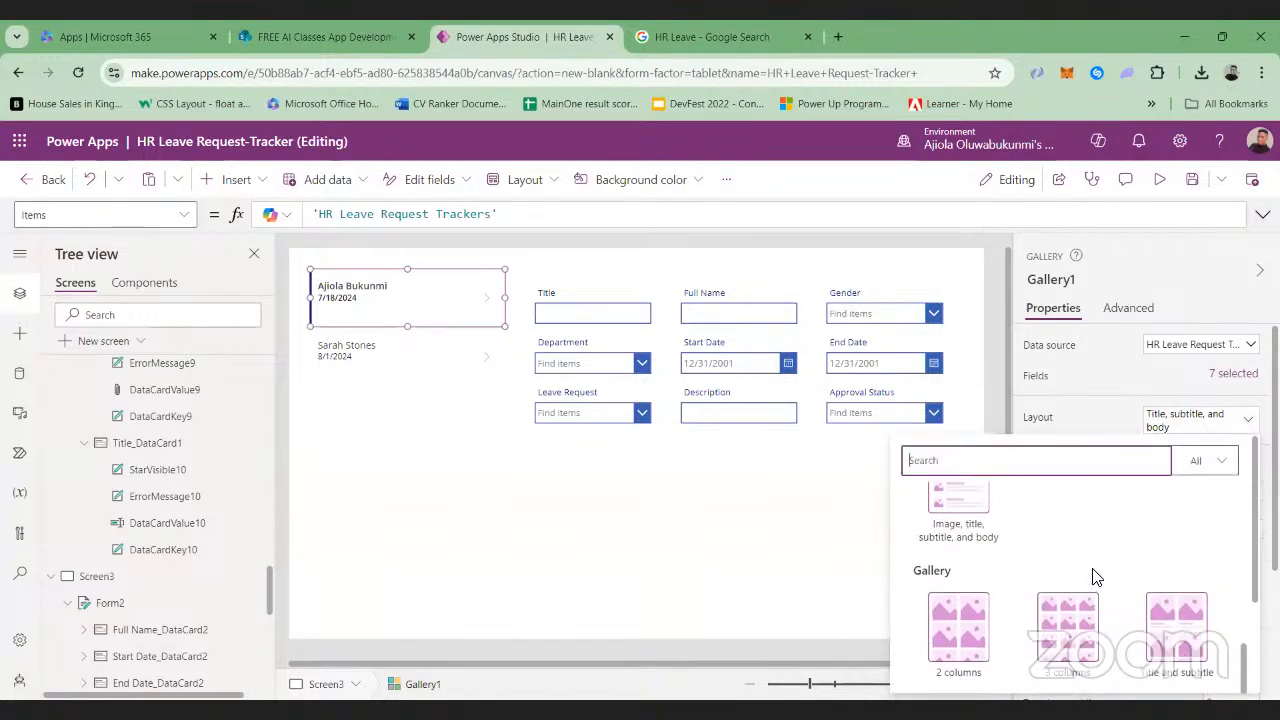
Bind the Body1 label of Gallery1 to the Title field of the list
left_click(1215, 398)
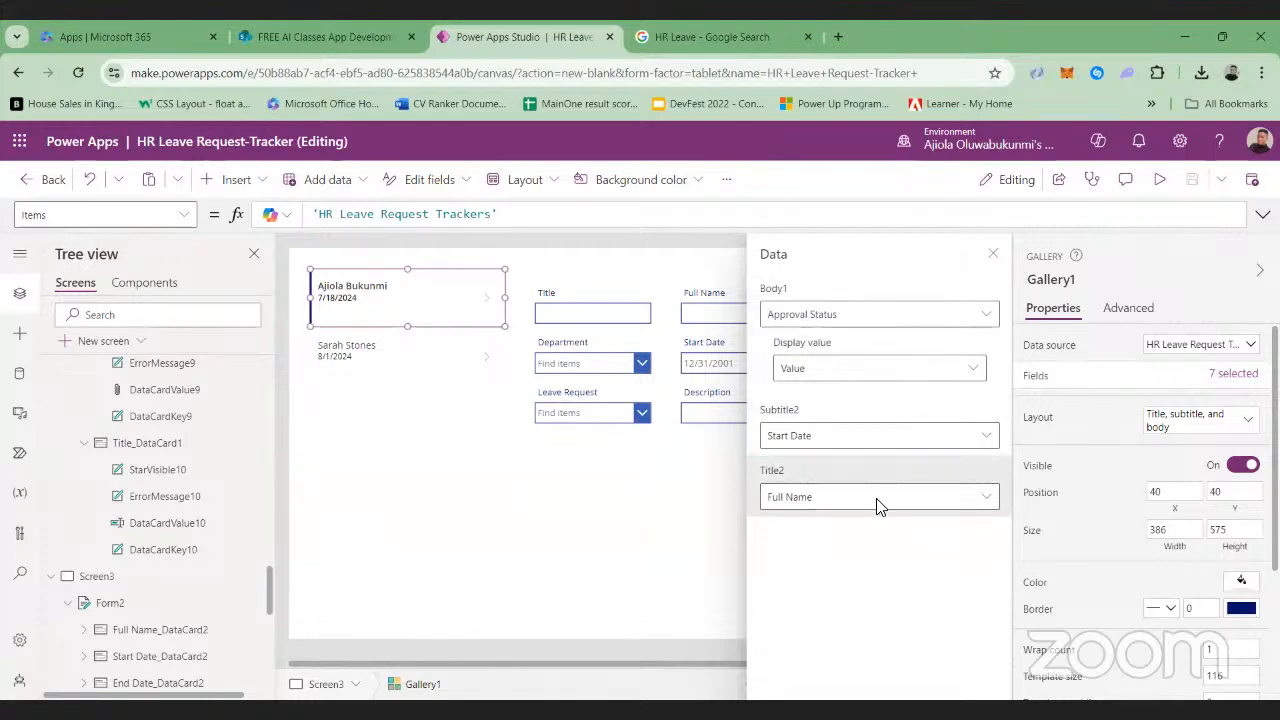
left_click(985, 314)
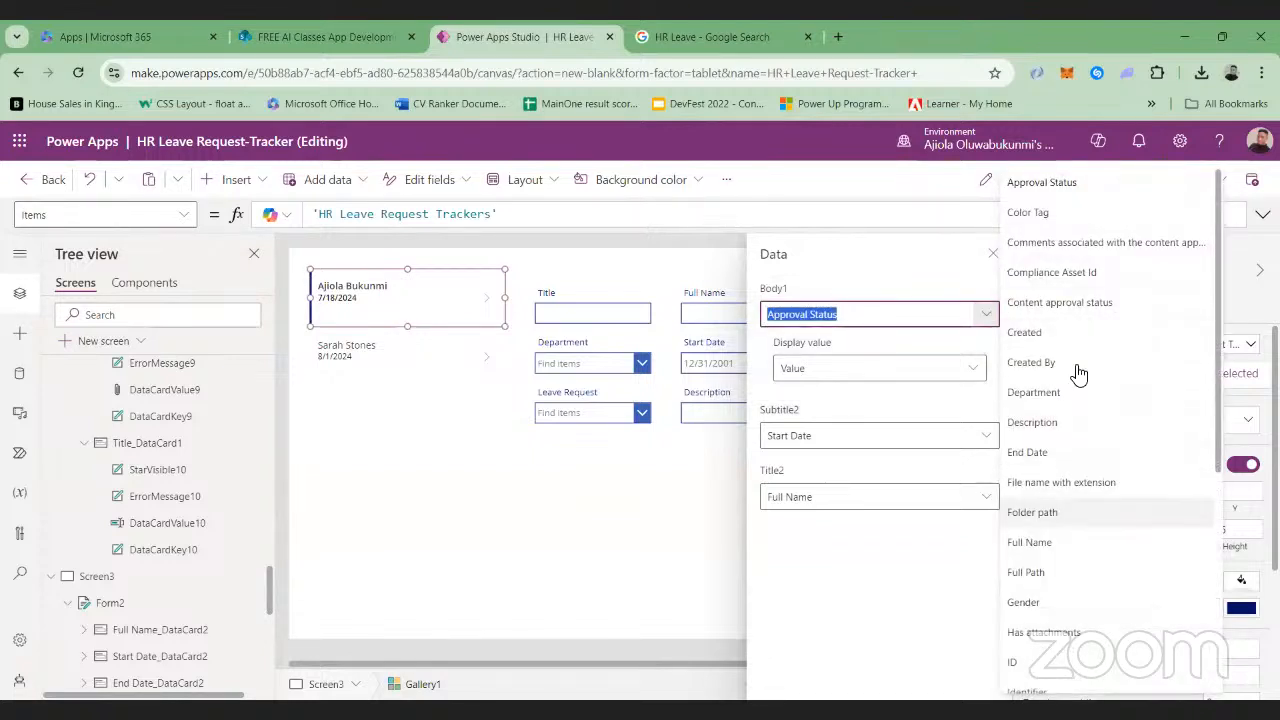
scroll(1100, 450, "down", 4)
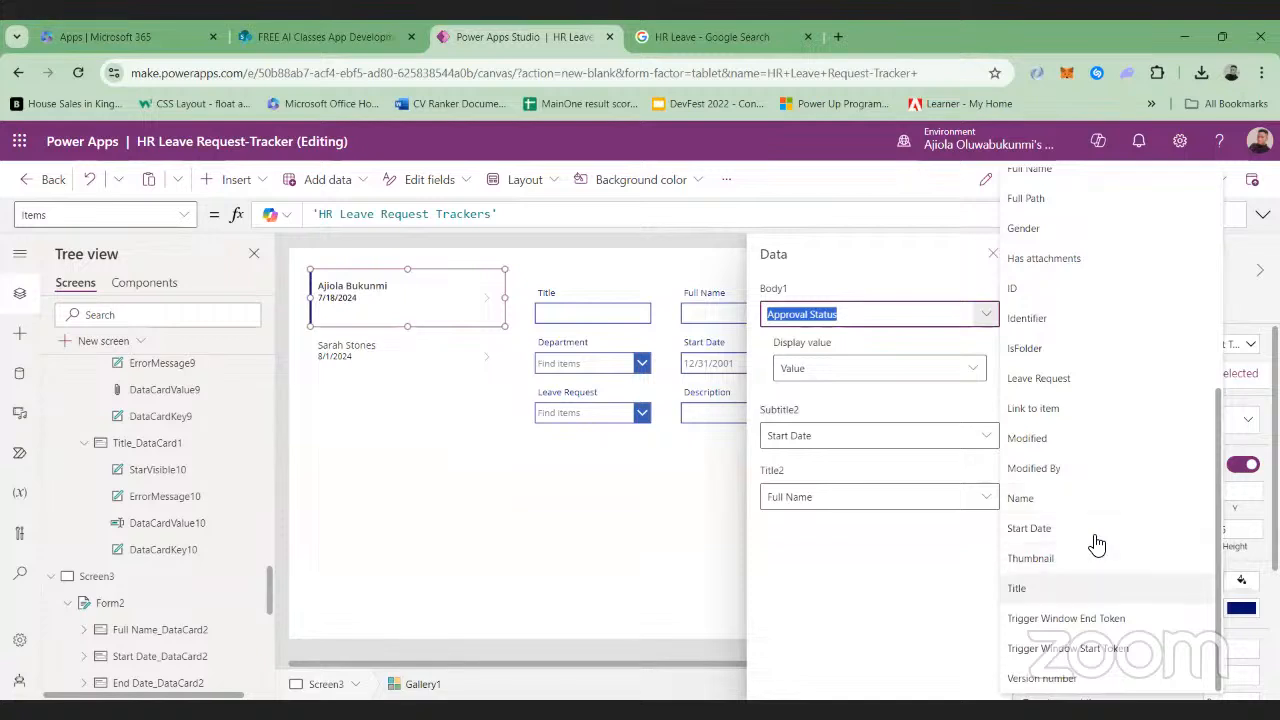
left_click(1097, 588)
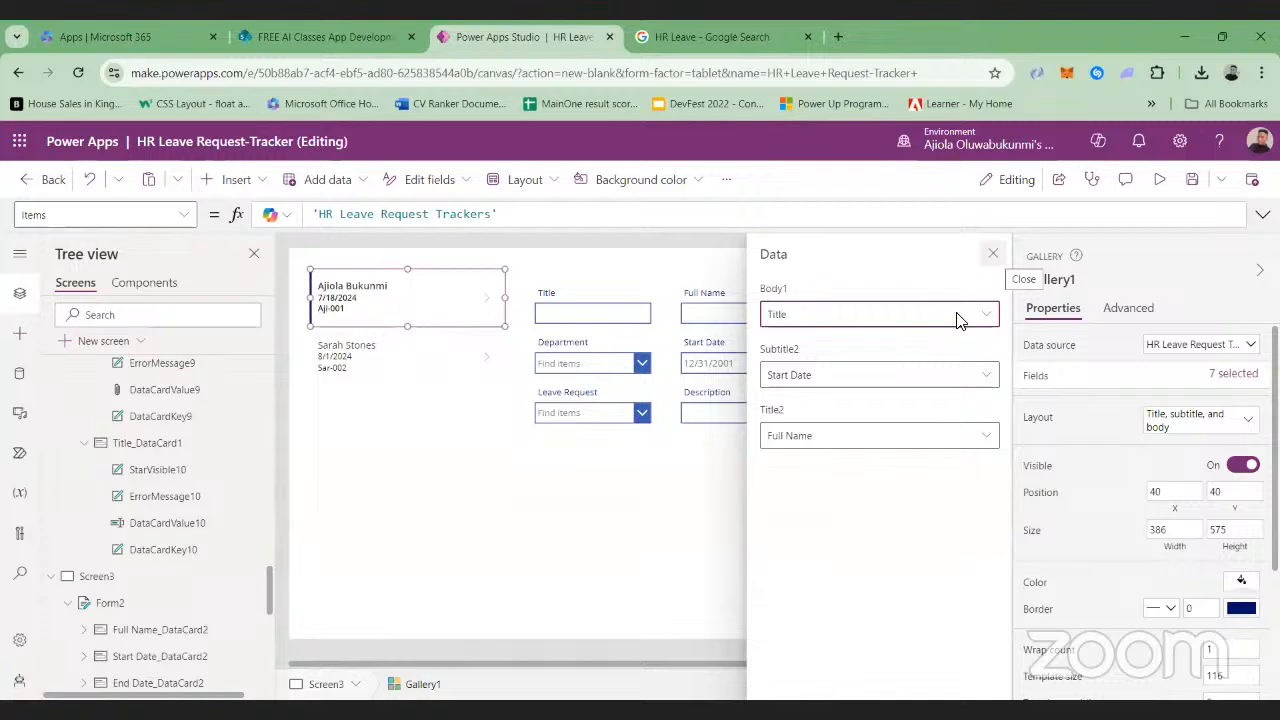
left_click(993, 254)
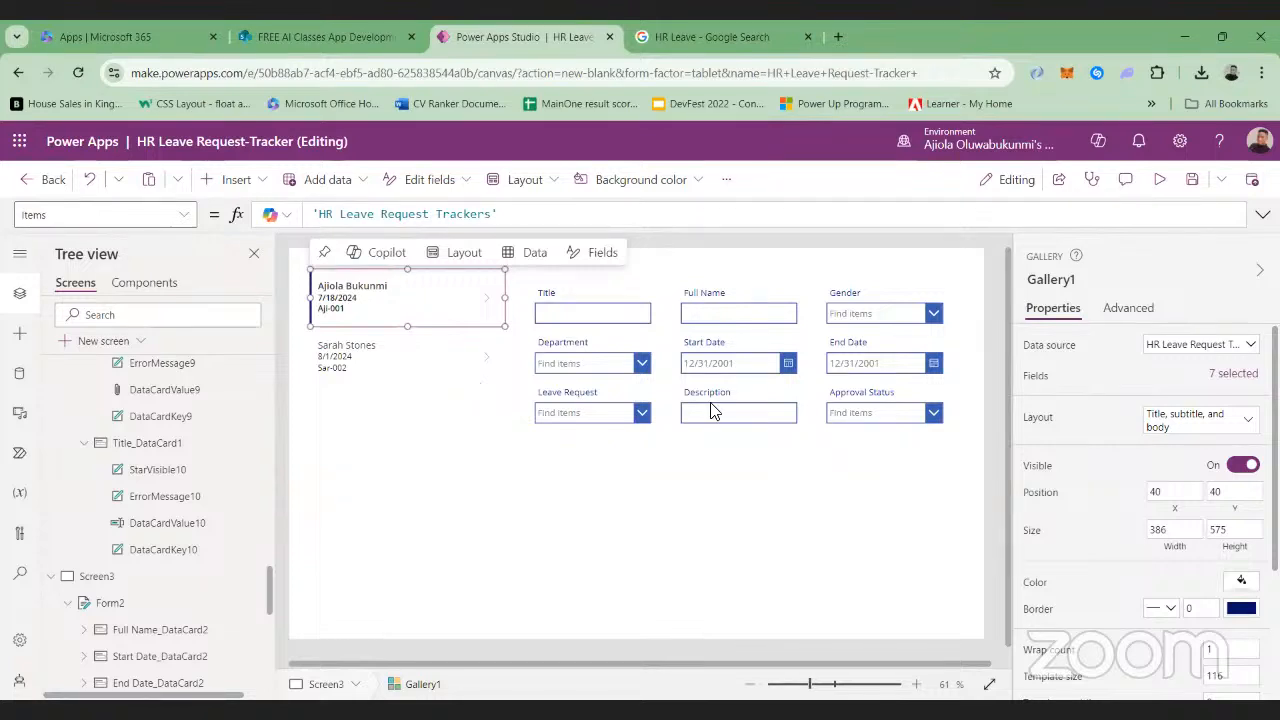
Bind the Subtitle2 label of Gallery1 to the Department field of the list
left_click(1223, 378)
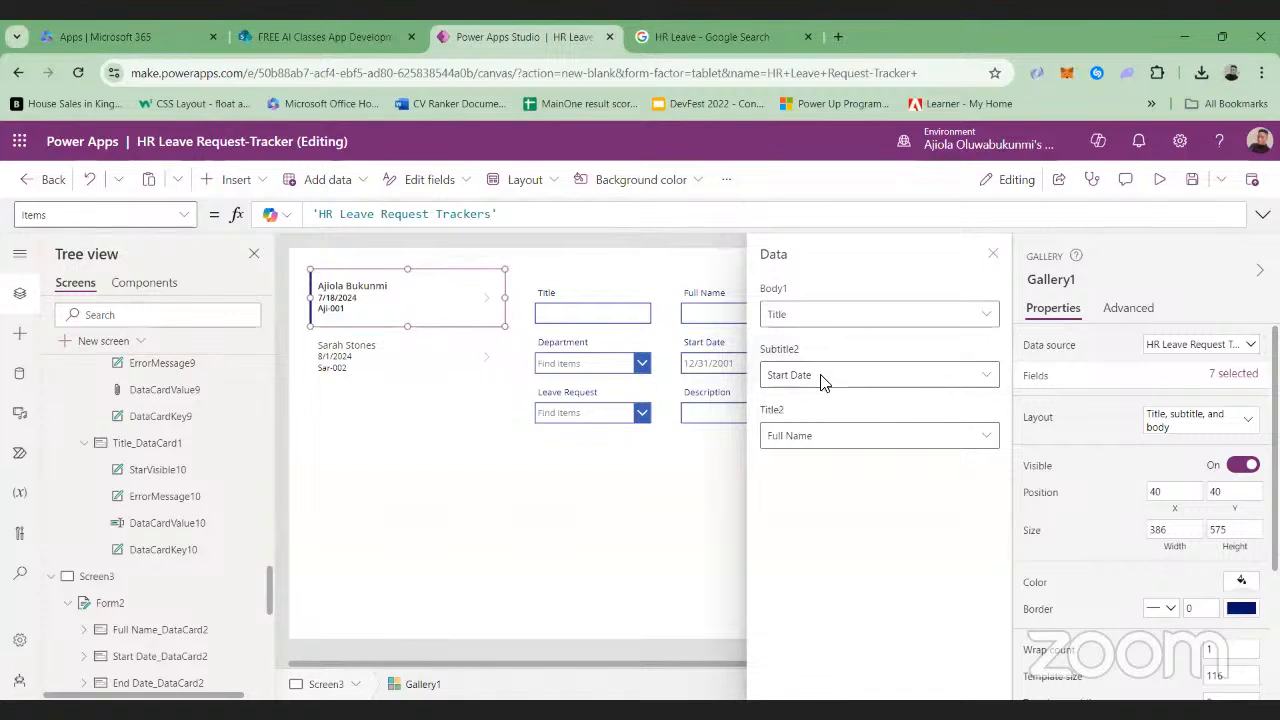
left_click(988, 375)
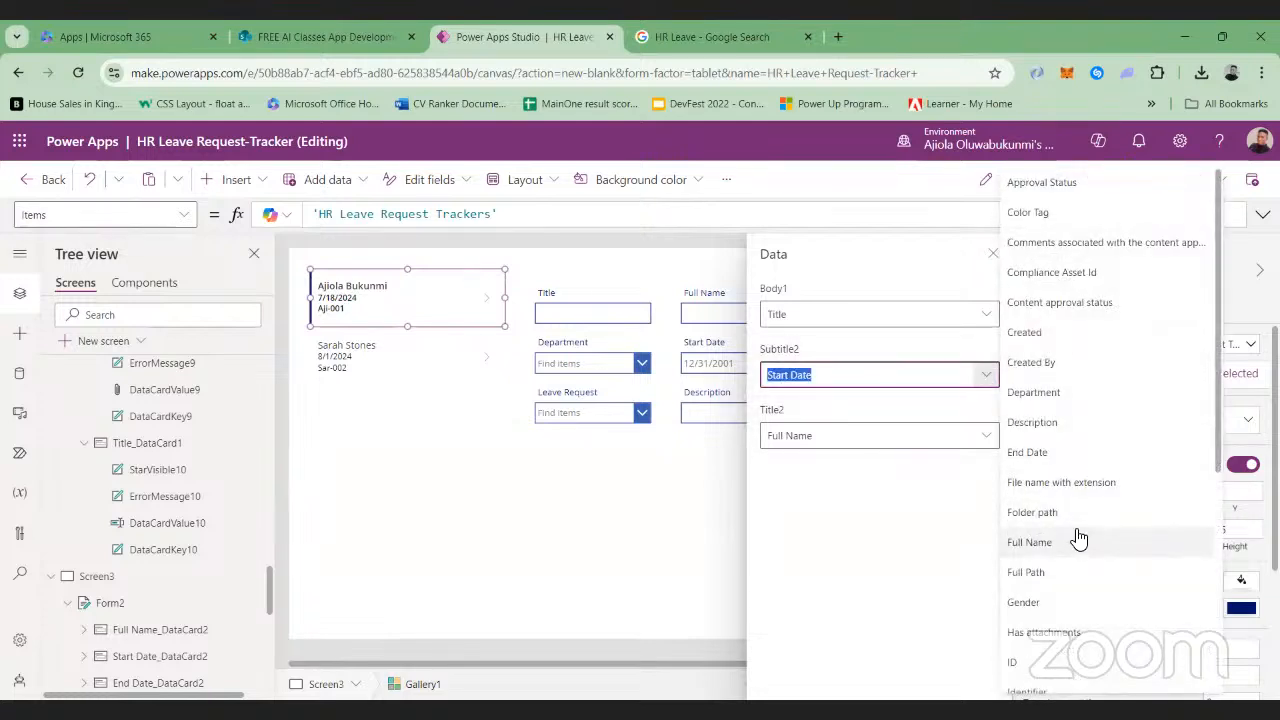
left_click(1050, 394)
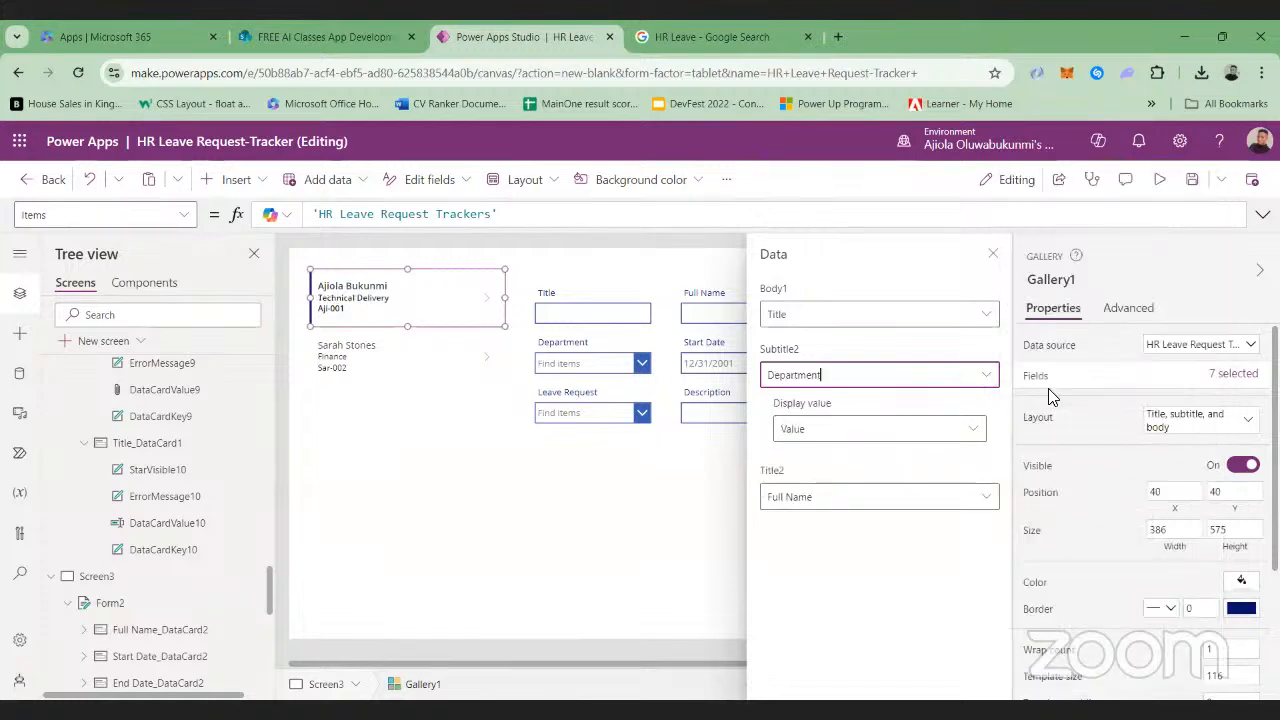
left_click(984, 312)
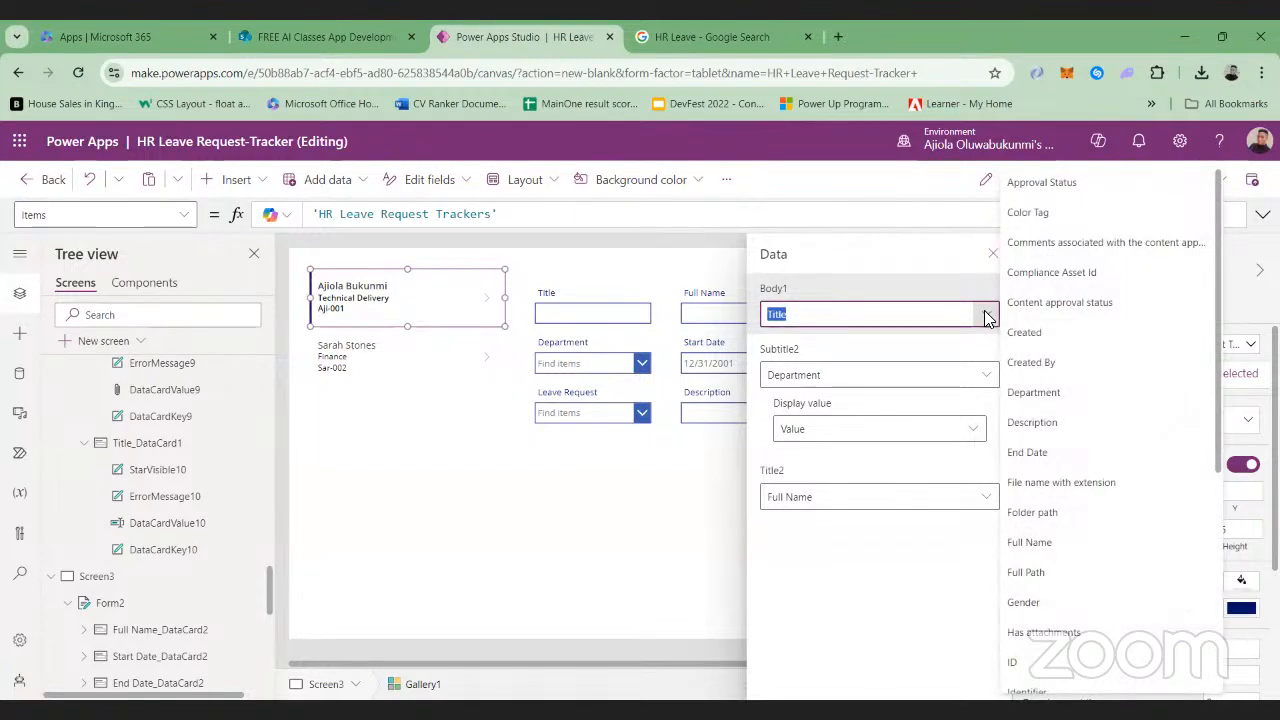
left_click(700, 450)
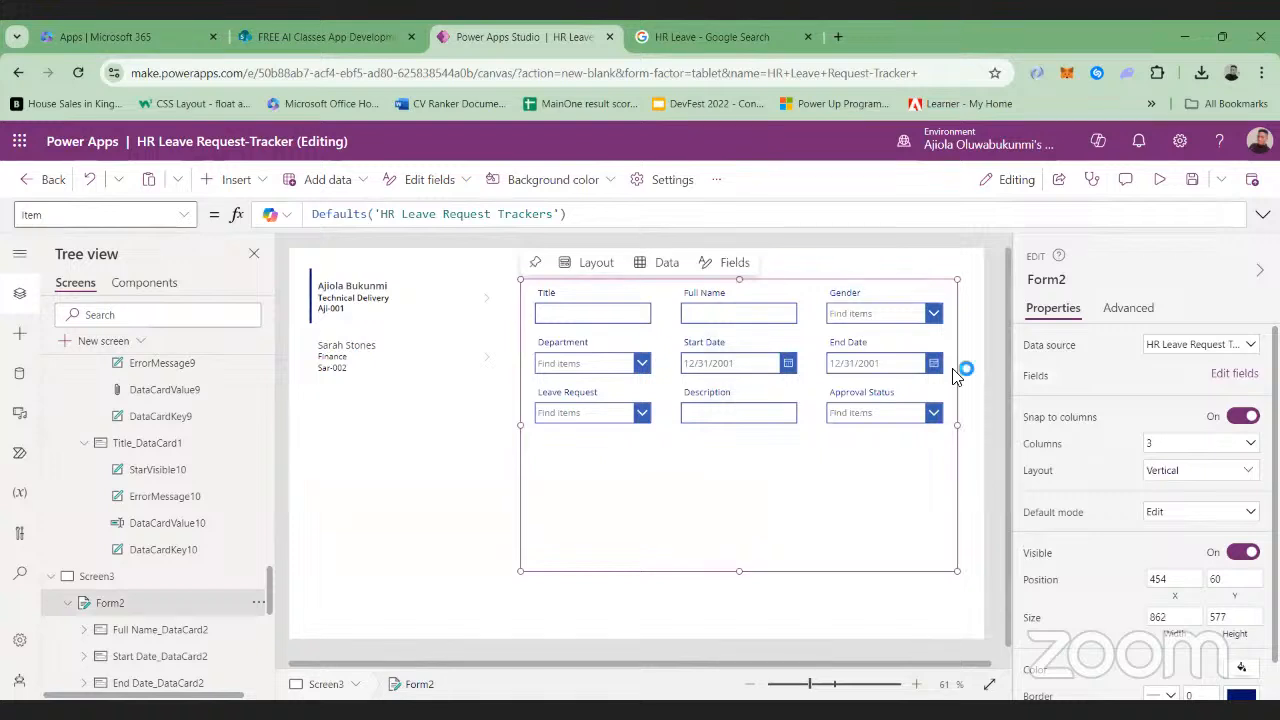
Set the font weight of the gallery's full name label and its Title body label to Bold
left_click(380, 289)
left_click(606, 179)
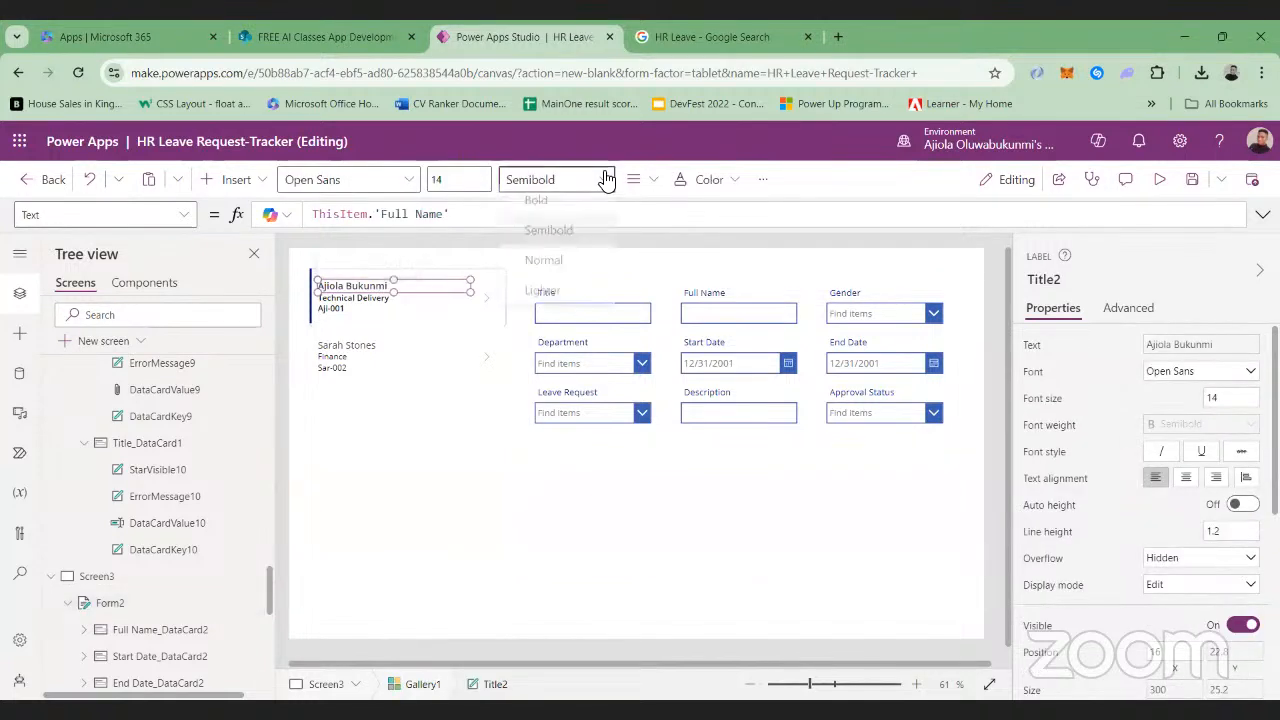
left_click(548, 203)
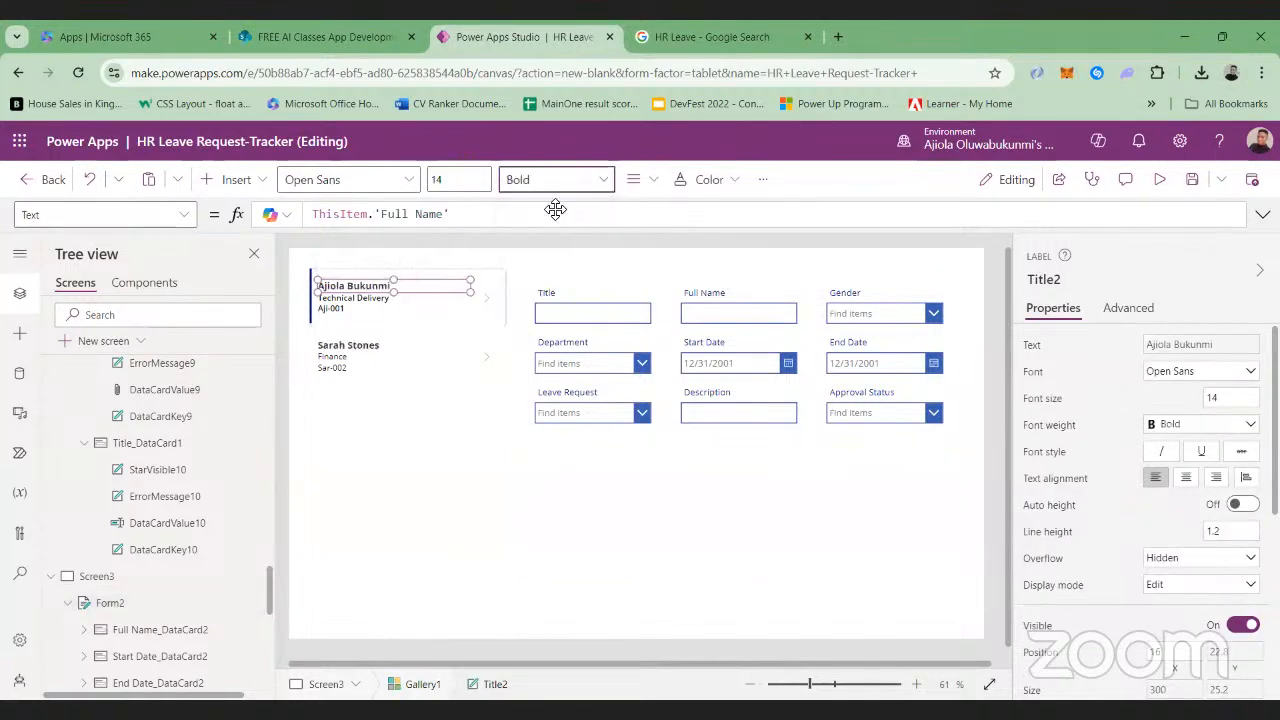
left_click(408, 309)
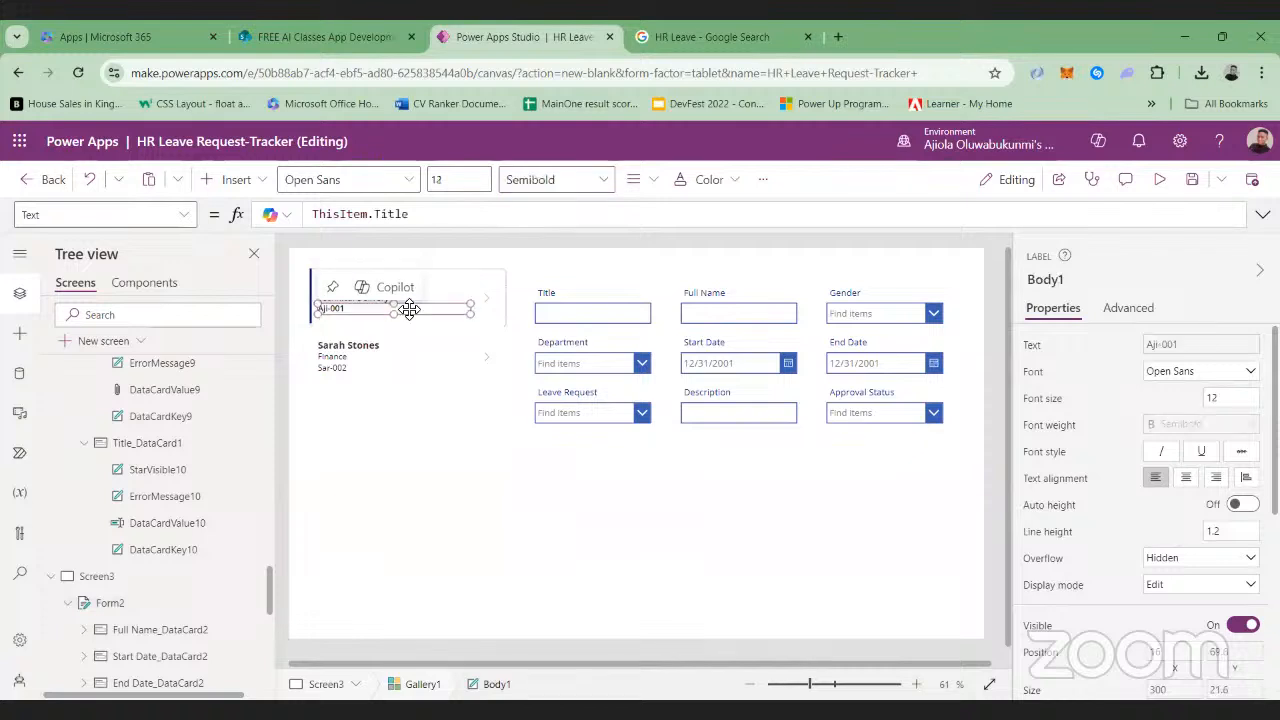
left_click(594, 182)
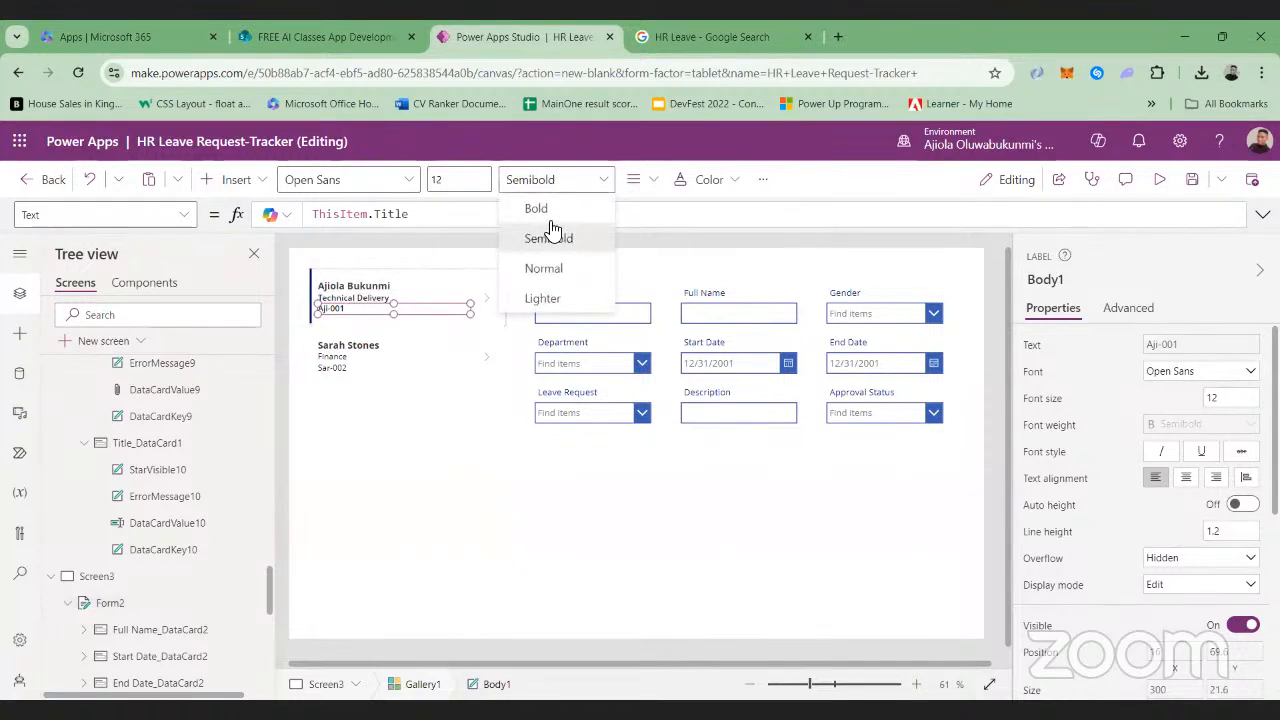
left_click(556, 210)
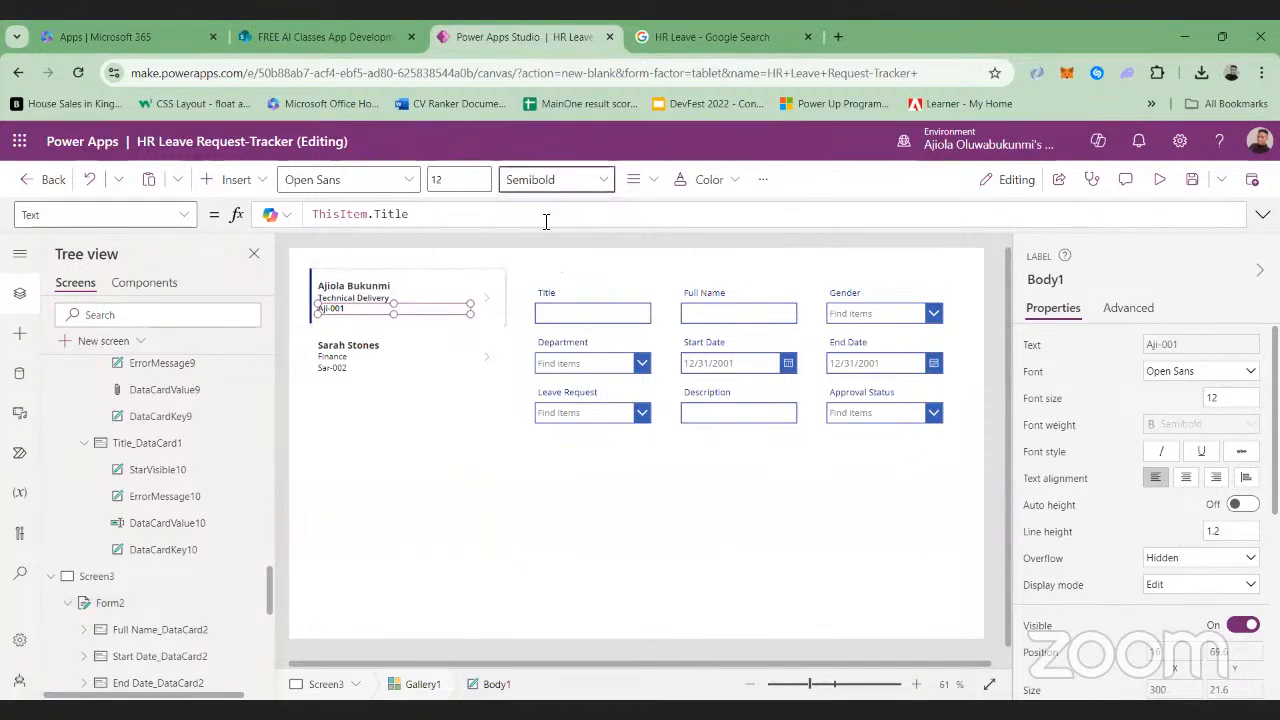
Set the font weight of the gallery's Department subtitle label to Bold
left_click(377, 300)
left_click(603, 178)
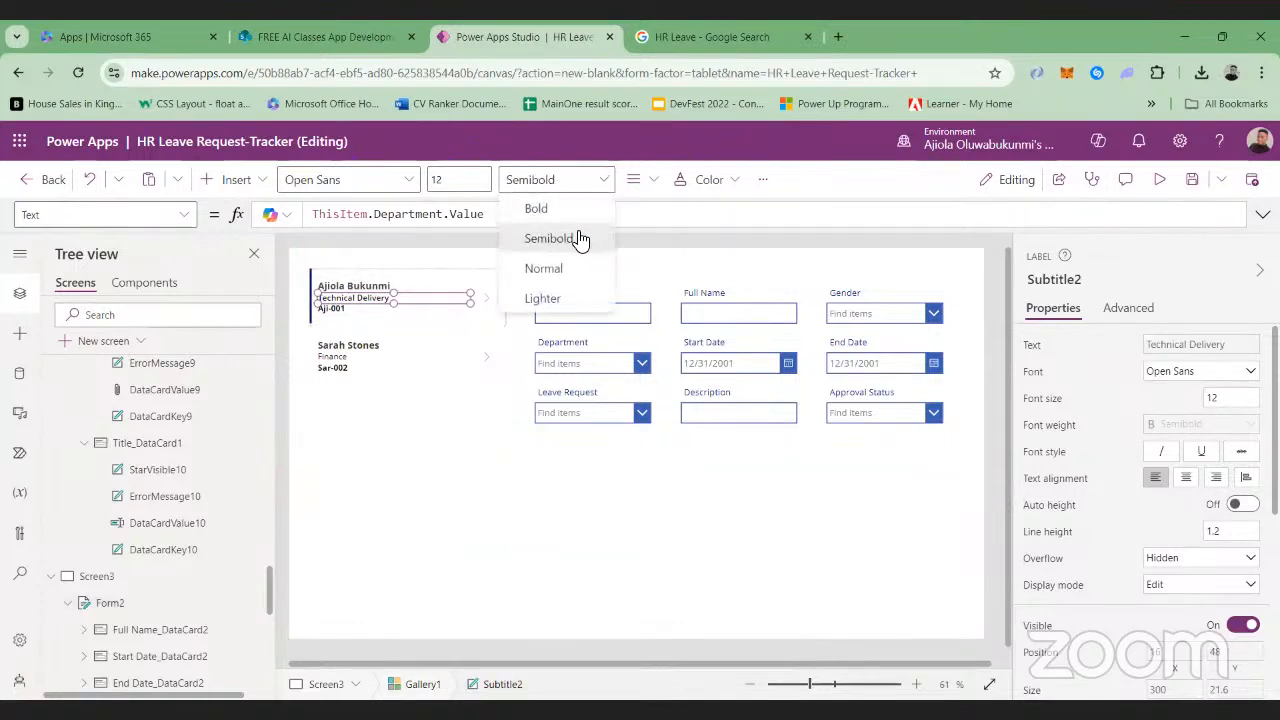
left_click(545, 210)
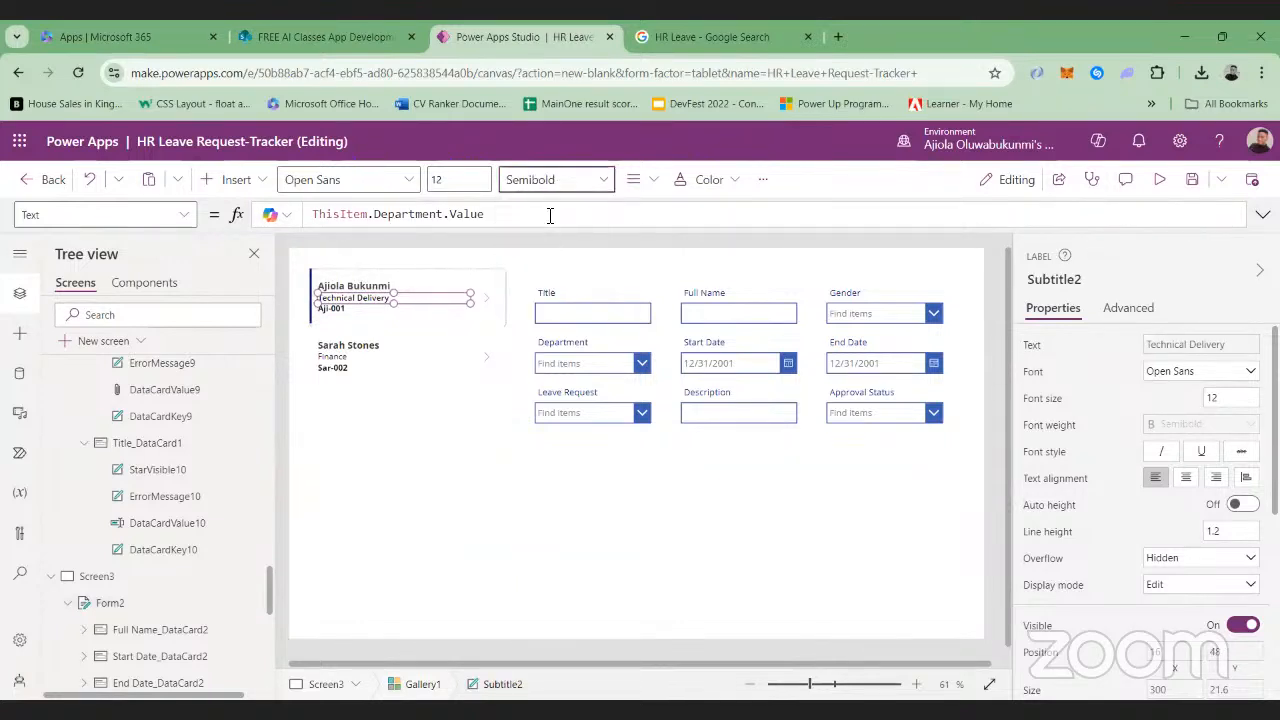
Unlock the properties of the Title, Full Name and Gender data cards in Form2
left_click(641, 500)
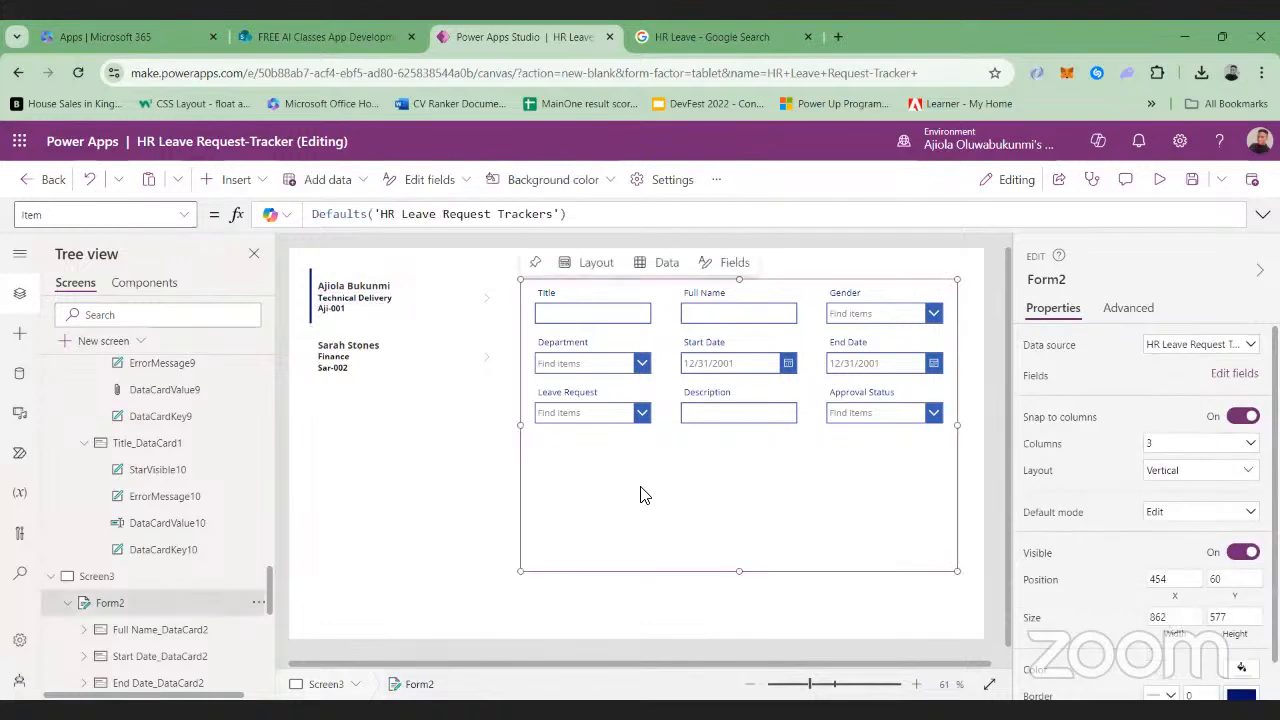
left_click(545, 298)
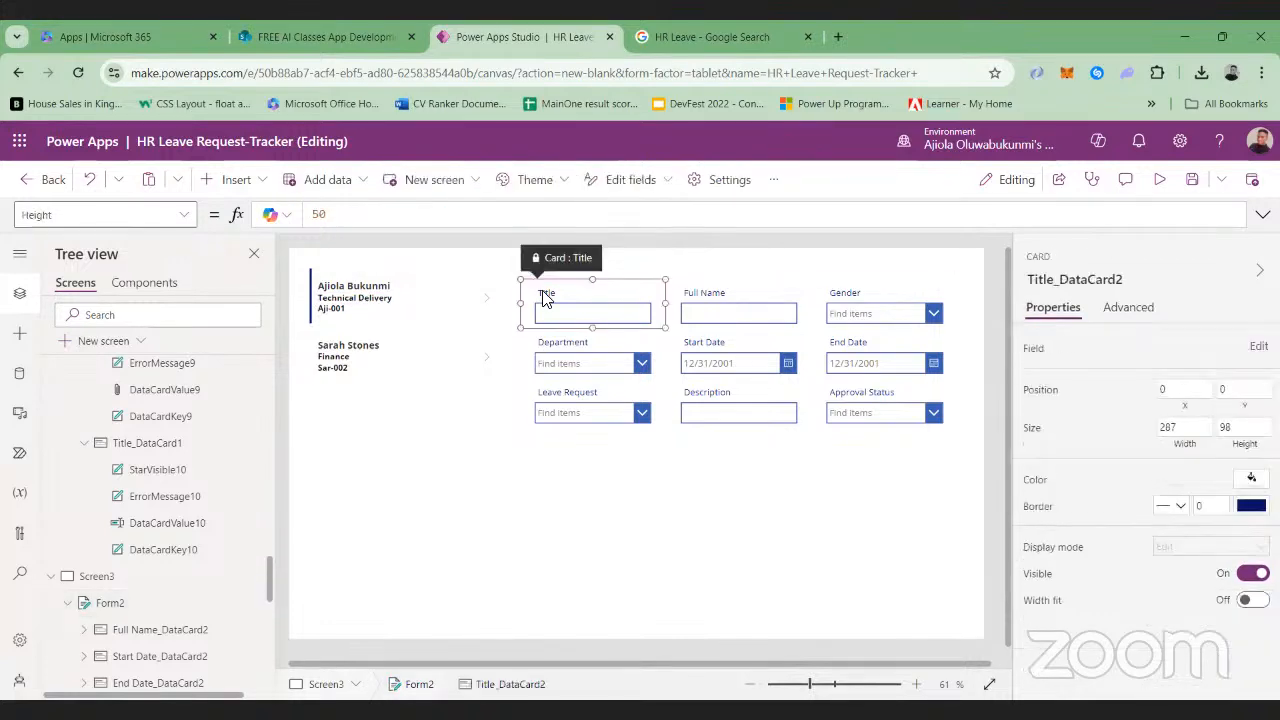
left_click(1128, 307)
left_click(748, 313)
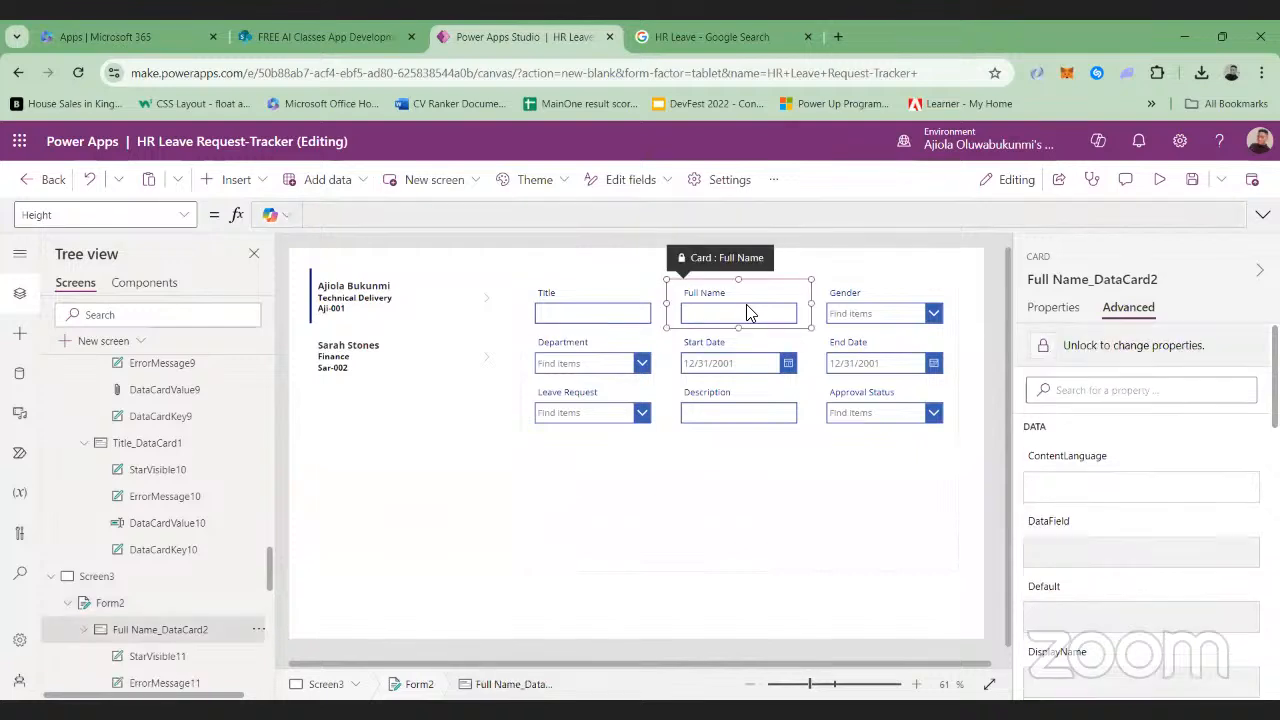
left_click(1111, 346)
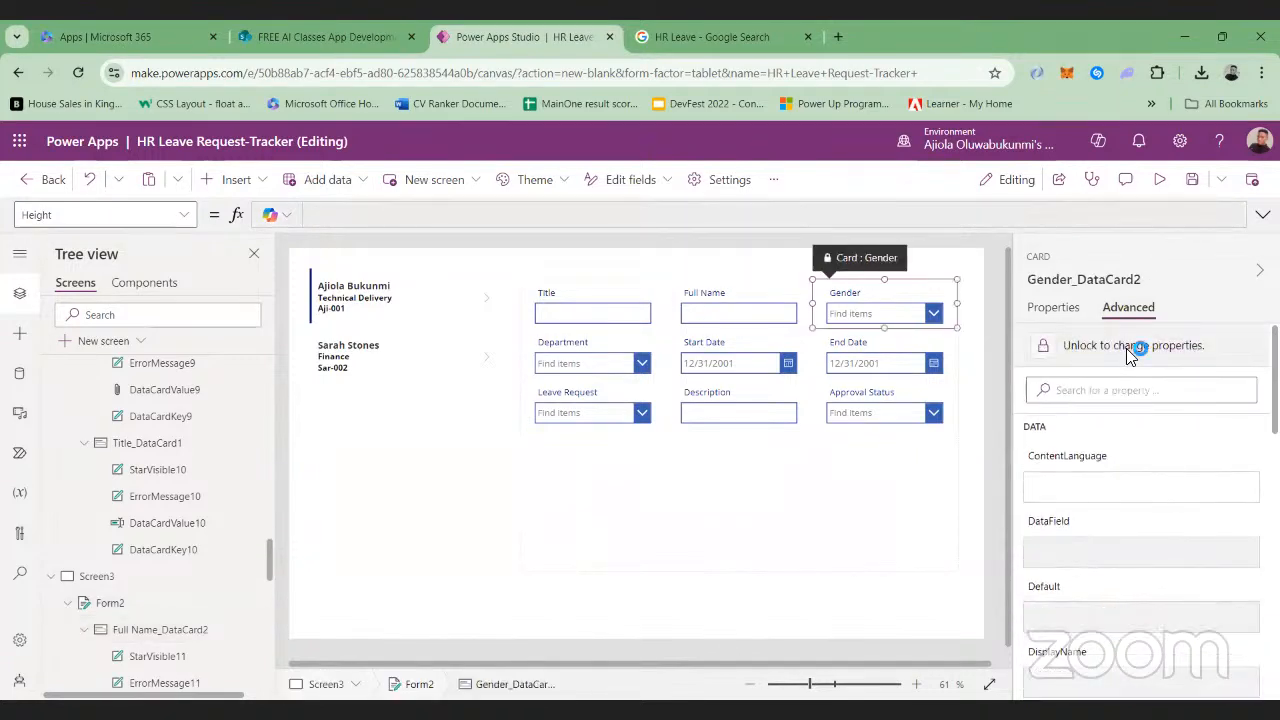
left_click(1128, 347)
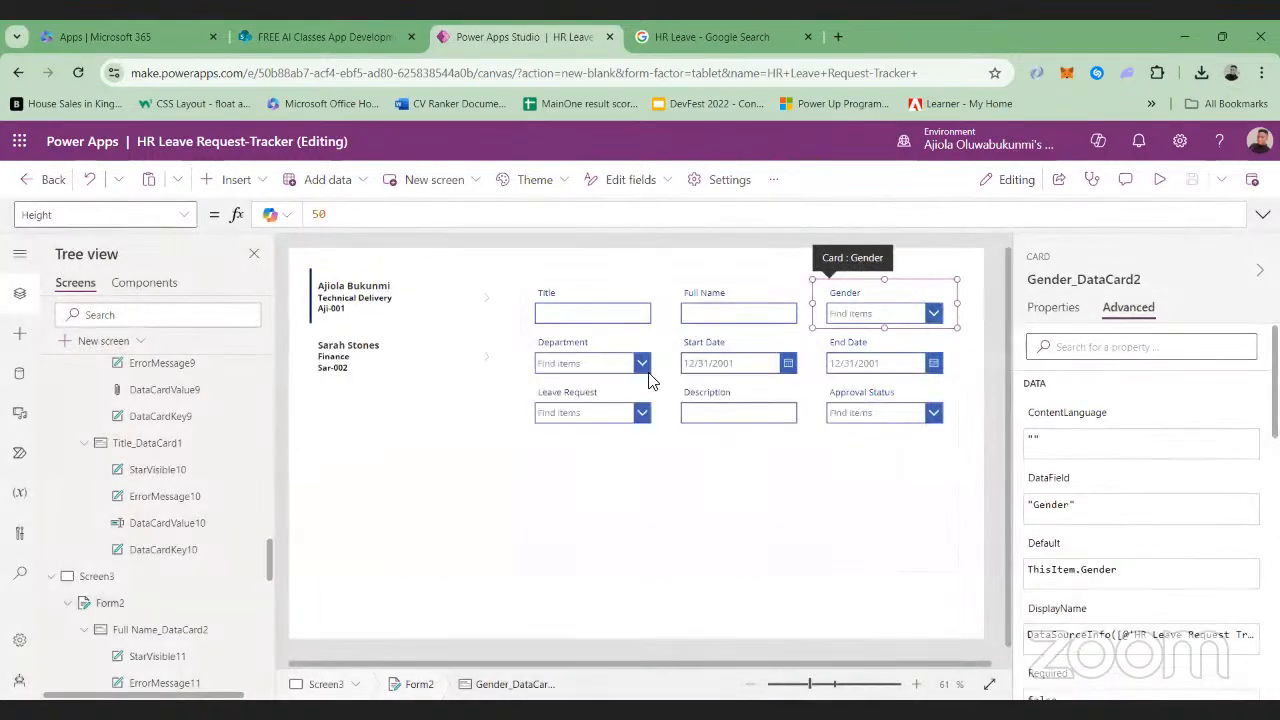
Unlock the properties of the Department, Start Date and End Date data cards in Form2
left_click(650, 378)
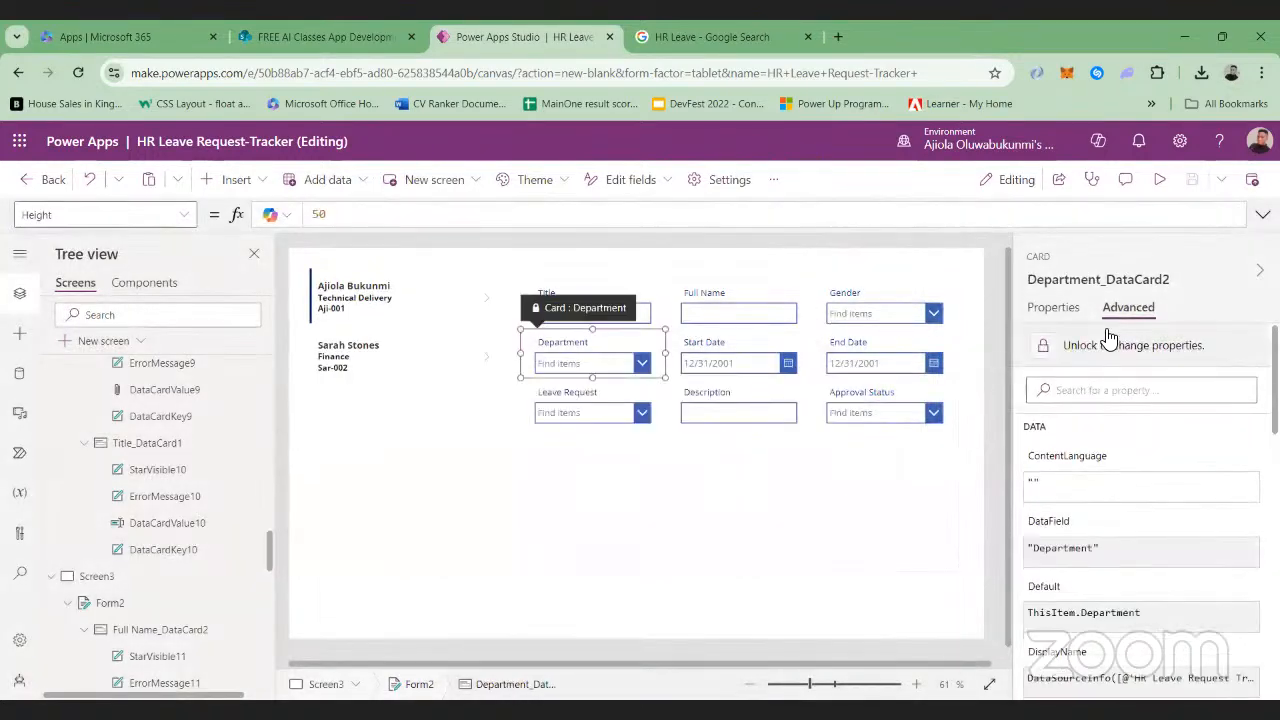
left_click(1043, 345)
left_click(744, 354)
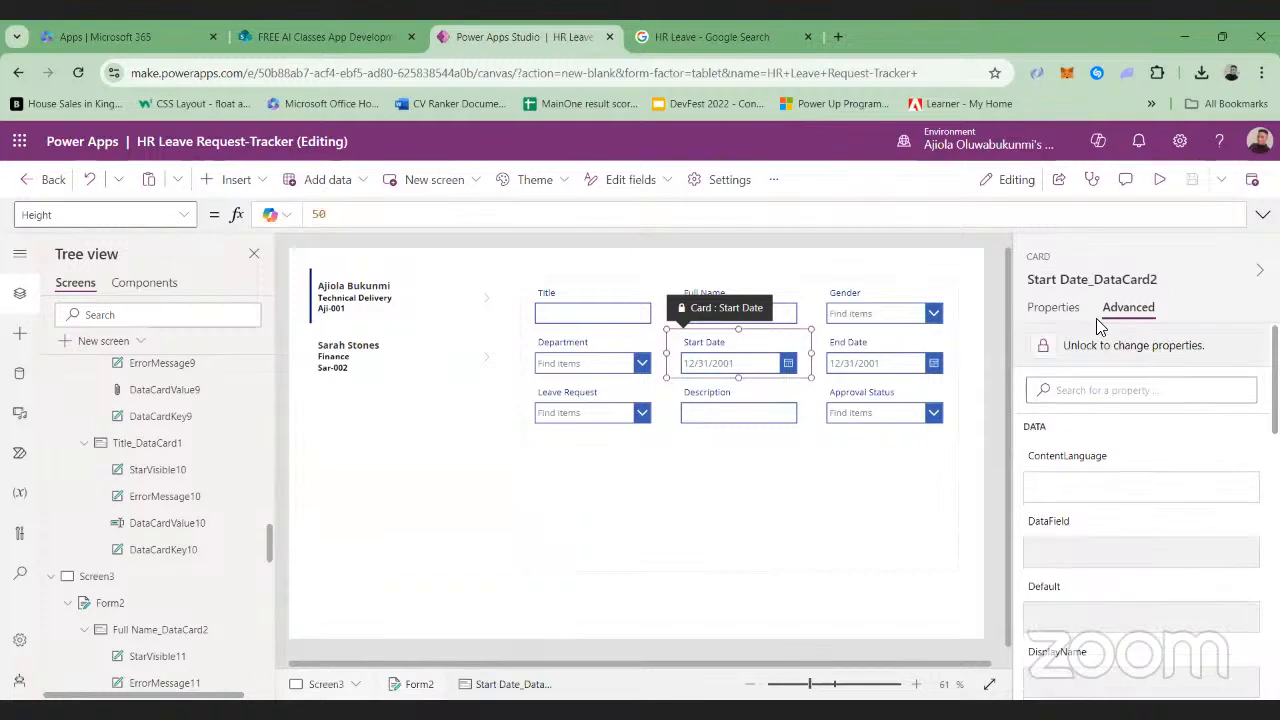
left_click(1126, 345)
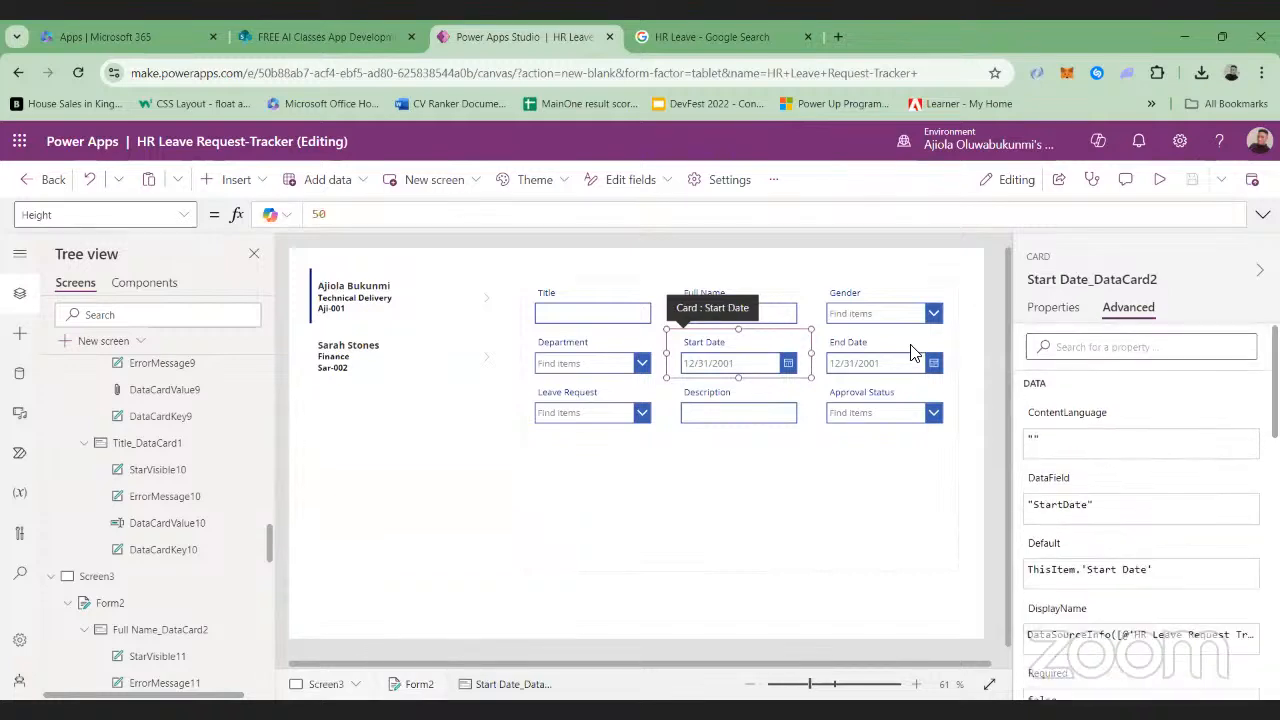
left_click(912, 352)
left_click(1154, 346)
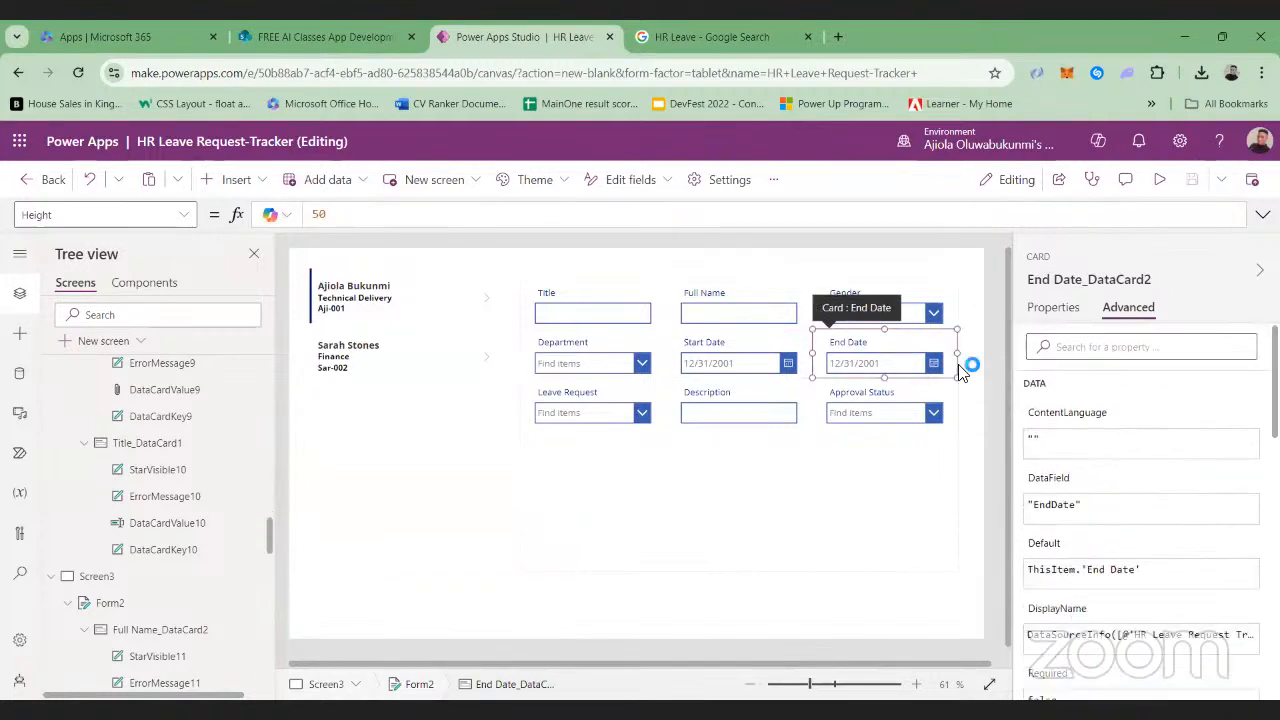
Unlock the properties of the Leave Request, Description and Approval Status data cards in Form2
left_click(623, 409)
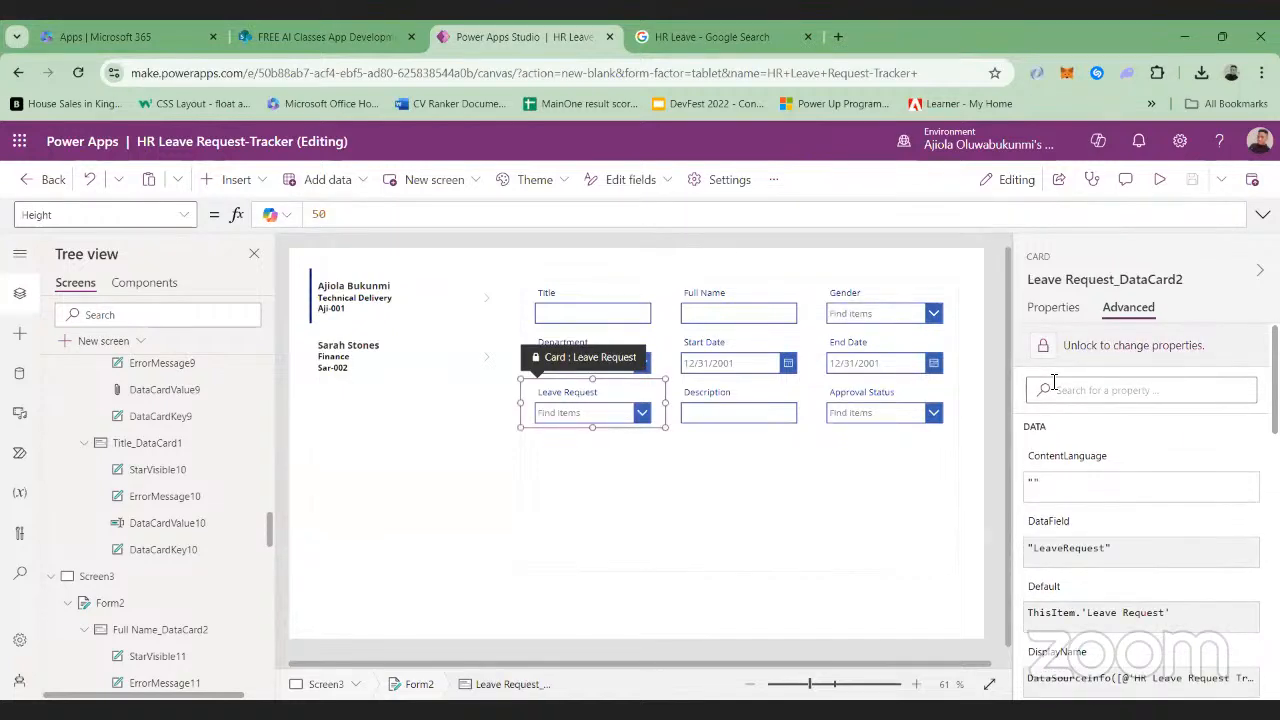
left_click(1103, 352)
left_click(762, 407)
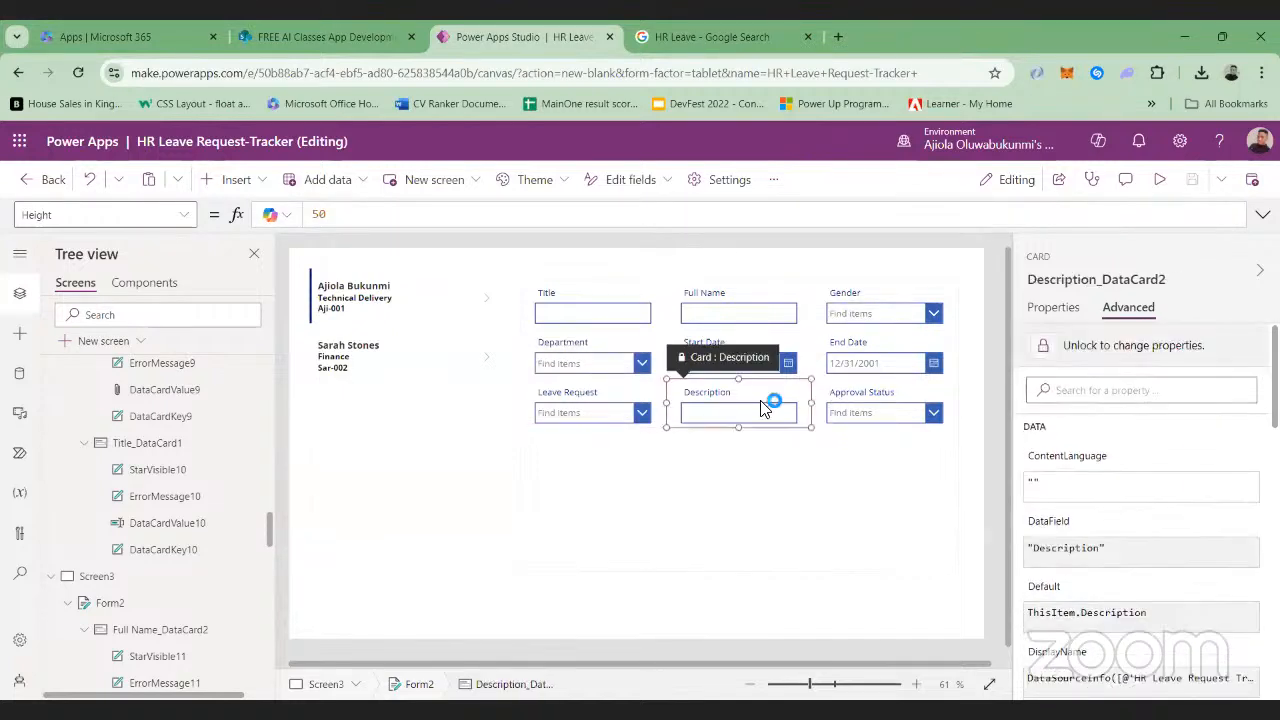
left_click(1118, 346)
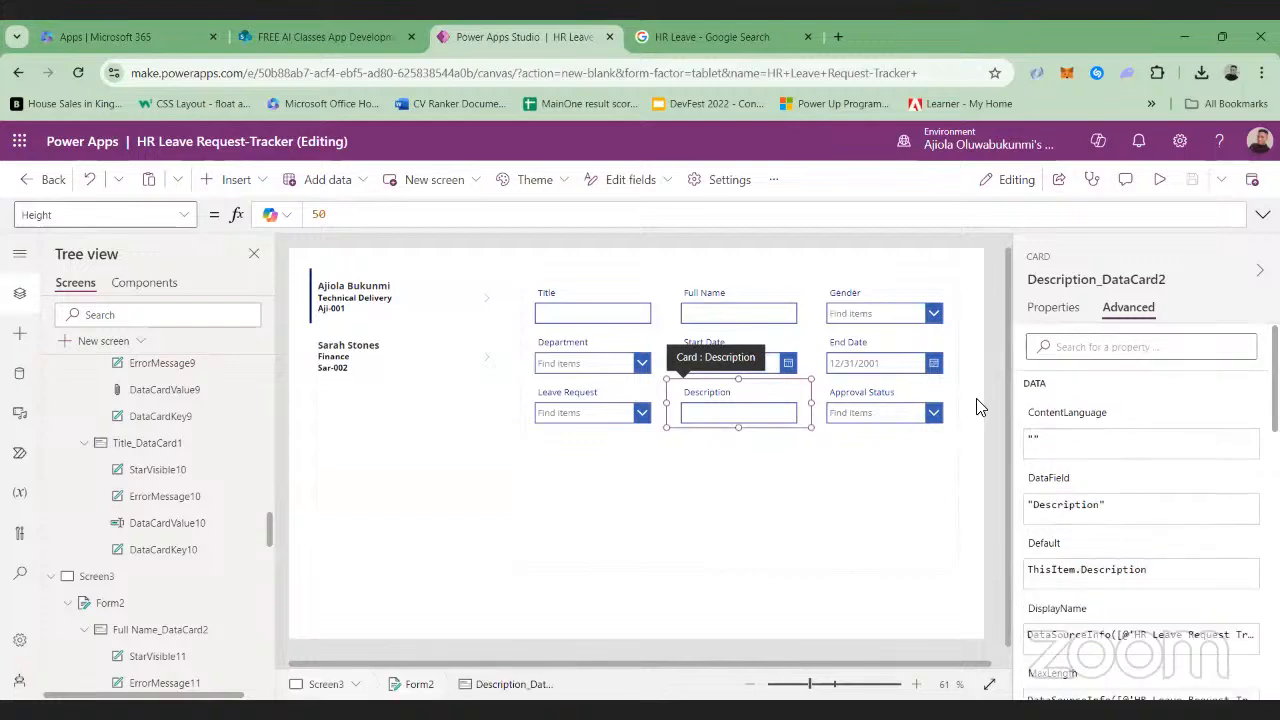
left_click(907, 400)
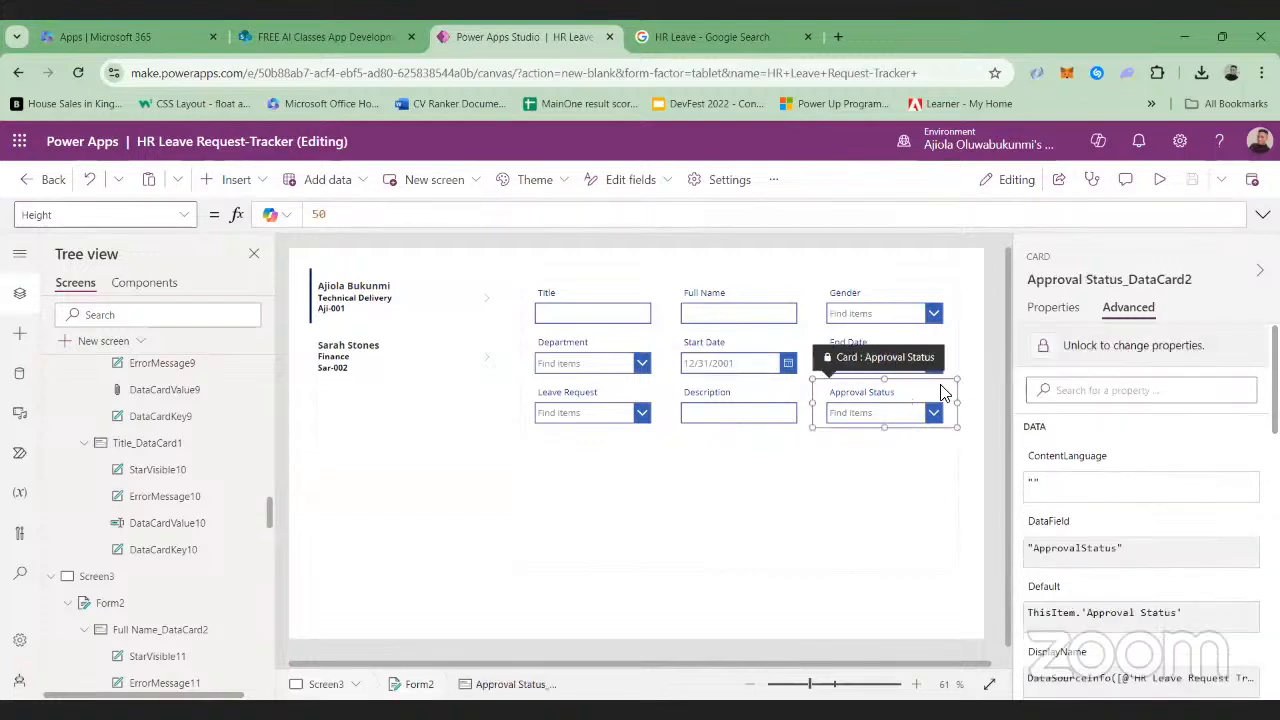
left_click(1100, 347)
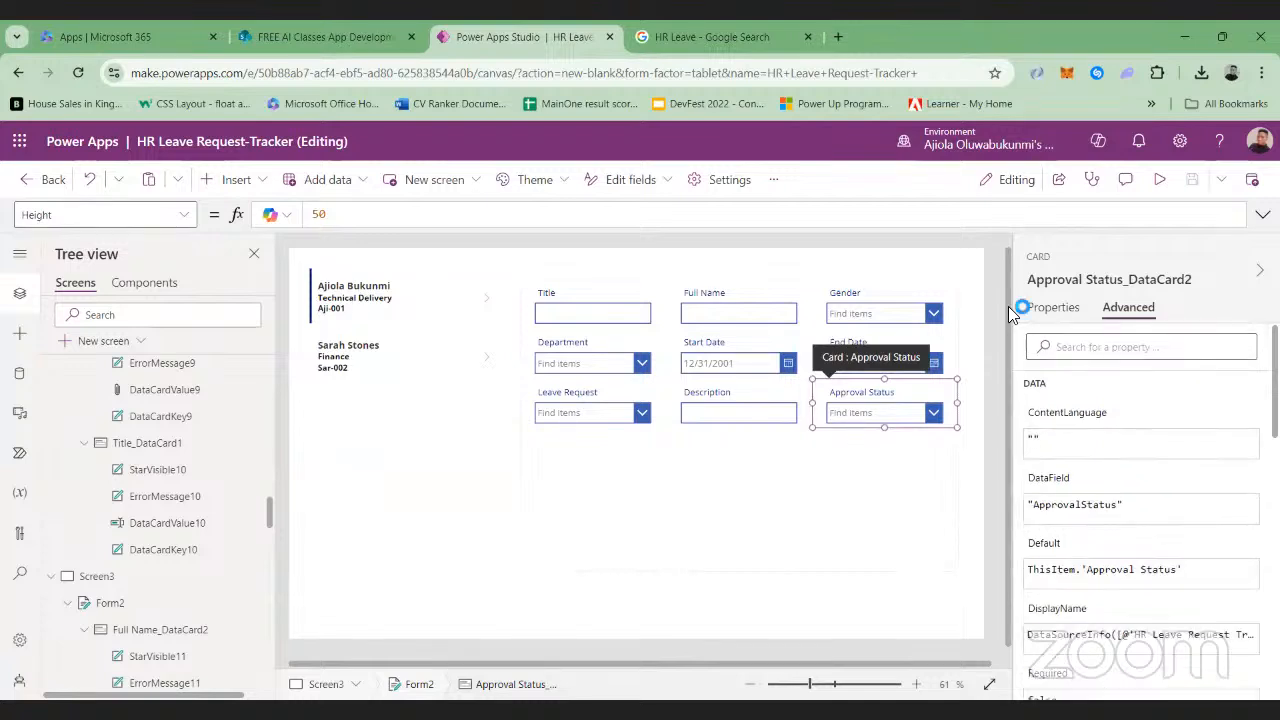
Replace the text formula of the Title card's label in Form2 with "Staff ID"
left_click(556, 293)
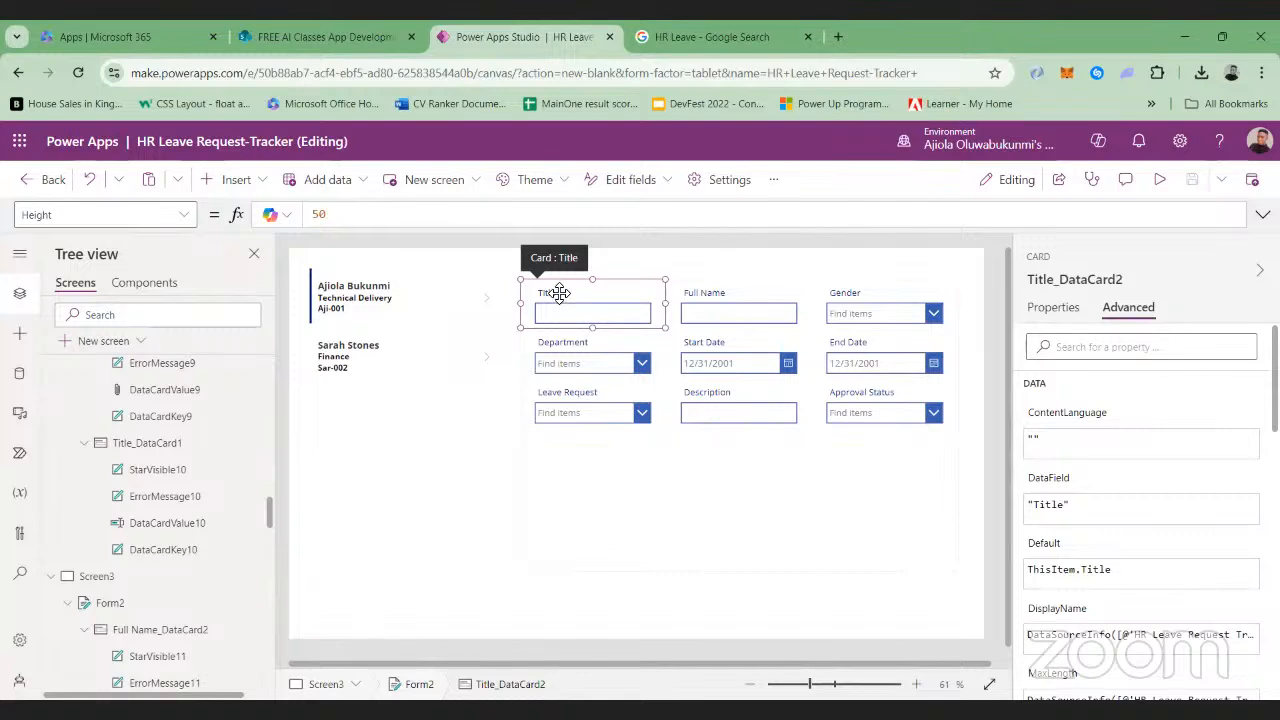
left_click(558, 292)
left_click(455, 214)
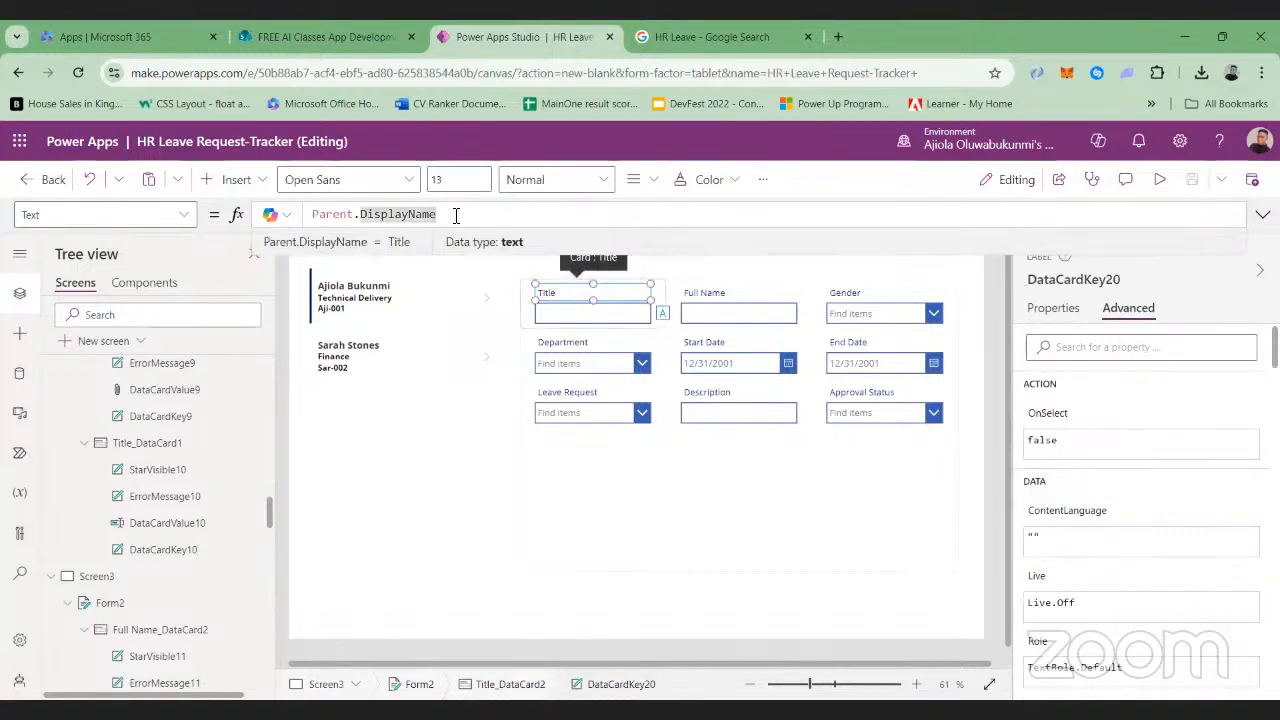
key("BackSpace")
key("BackSpace")
key("BackSpace")
key("BackSpace")
key("BackSpace")
key("BackSpace")
key("BackSpace")
key("BackSpace")
key("BackSpace")
key("BackSpace")
key("BackSpace")
key("BackSpace")
key("BackSpace")
key("BackSpace")
key("BackSpace")
key("BackSpace")
key("BackSpace")
key("BackSpace")
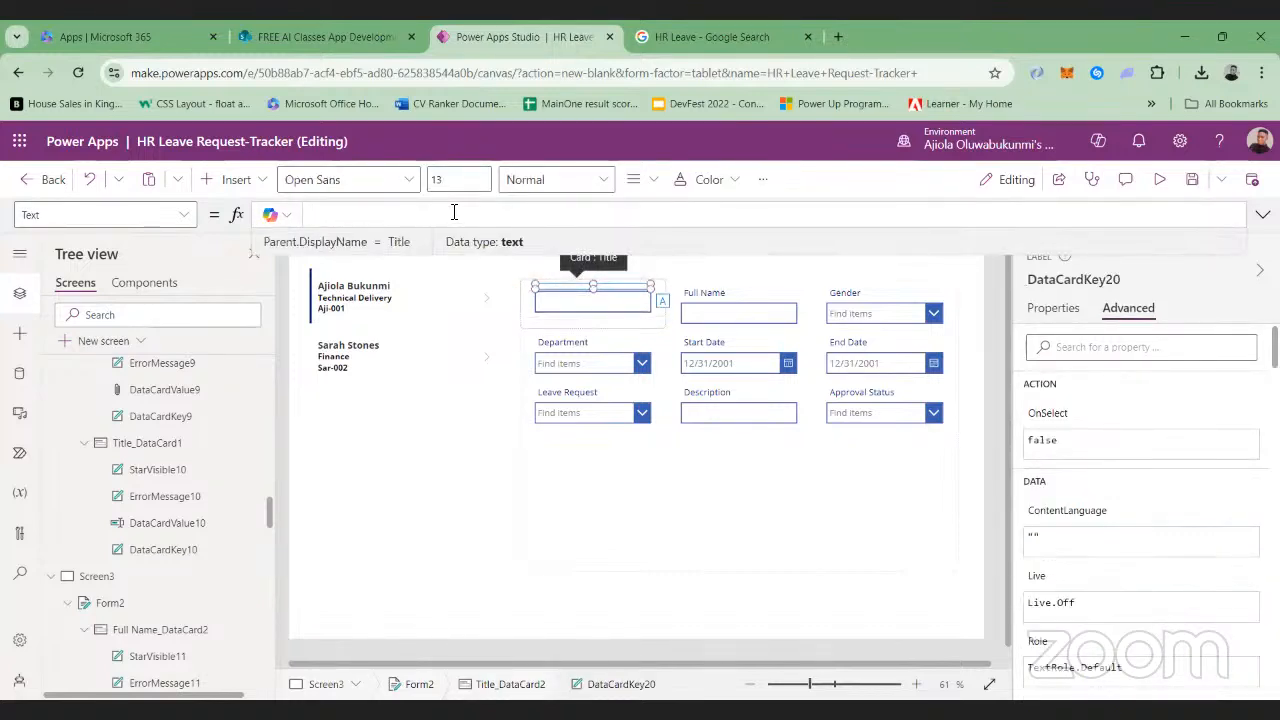
type("\"Staf")
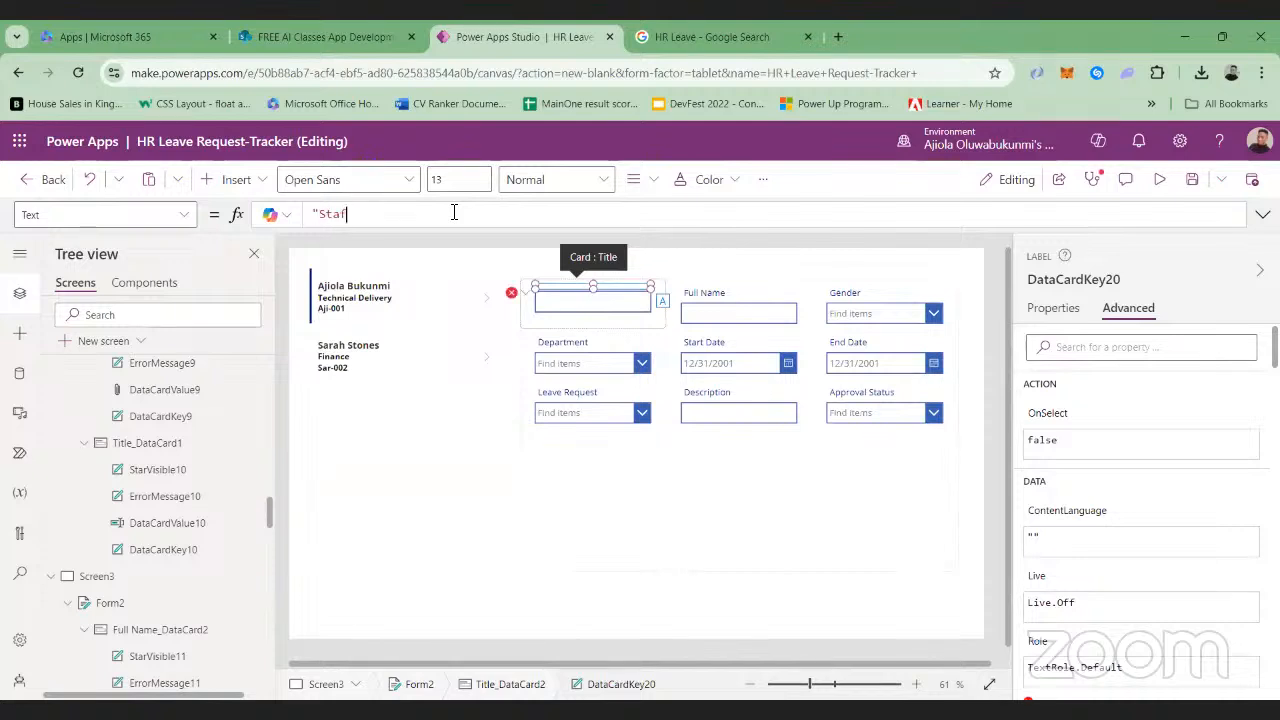
type("f")
type("ID\"")
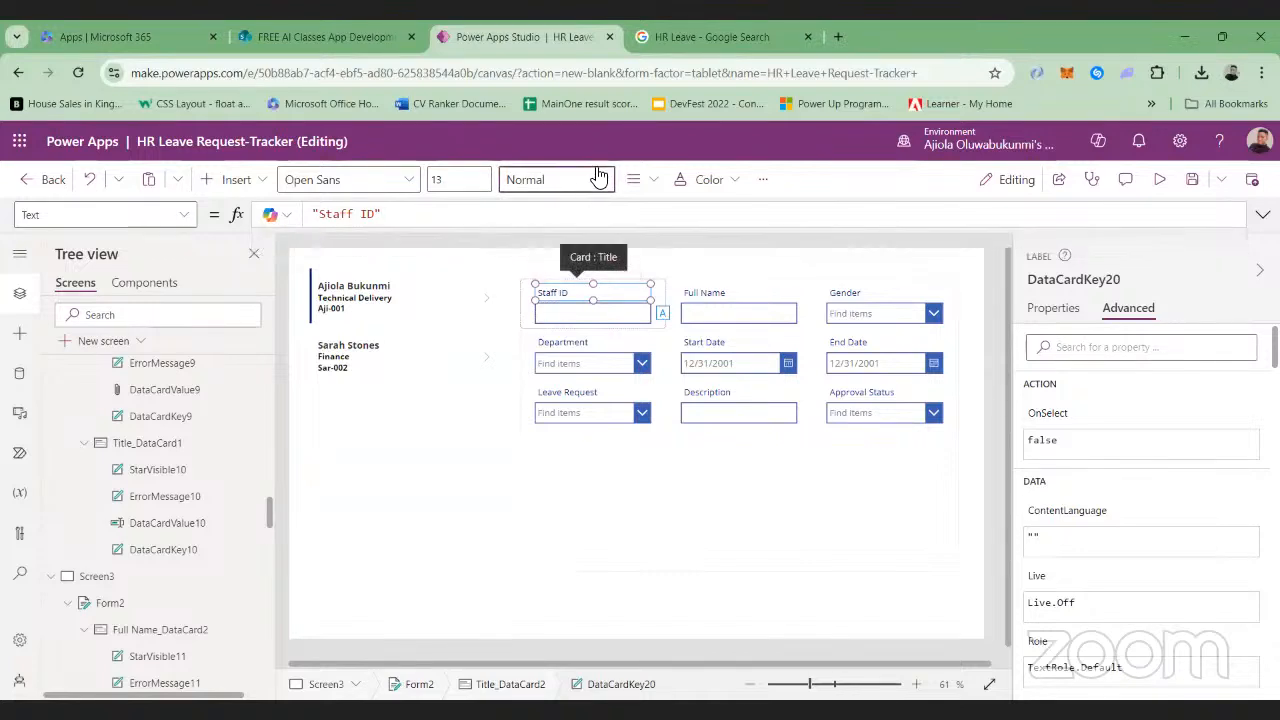
Set the font weight of the form's Staff ID and Full Name labels to Bold
left_click(556, 179)
left_click(588, 211)
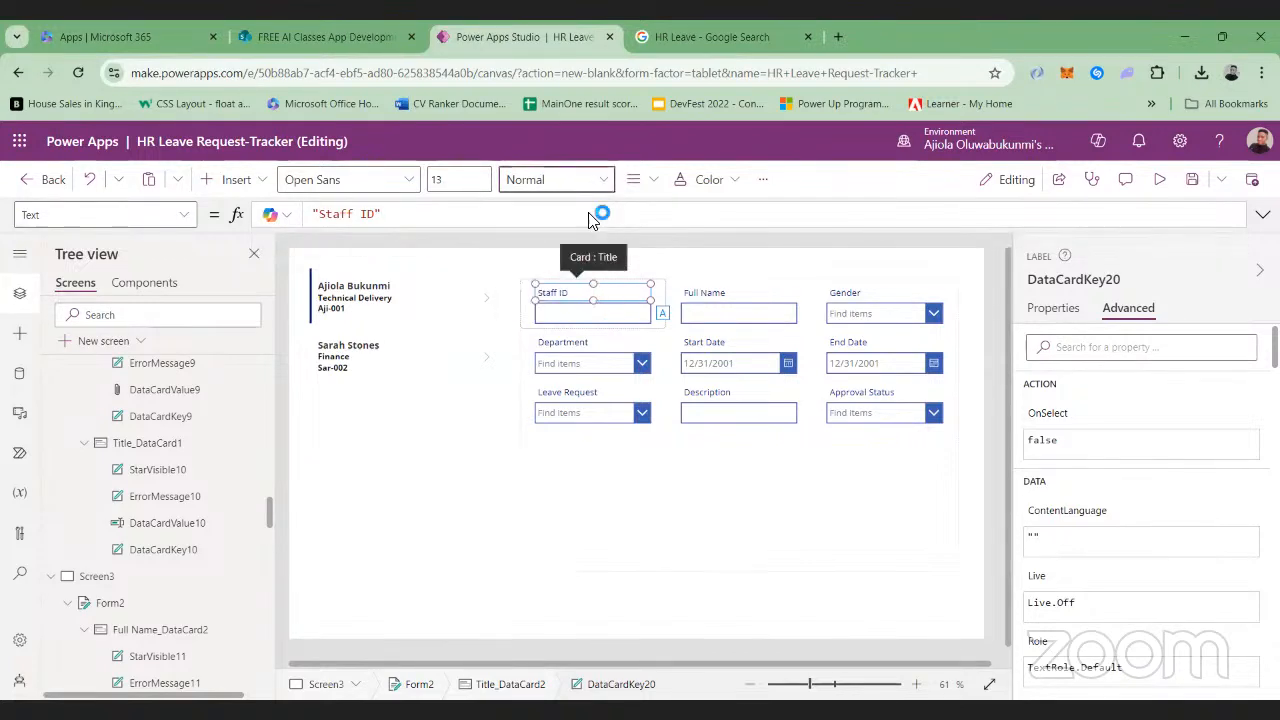
left_click(716, 293)
left_click(702, 295)
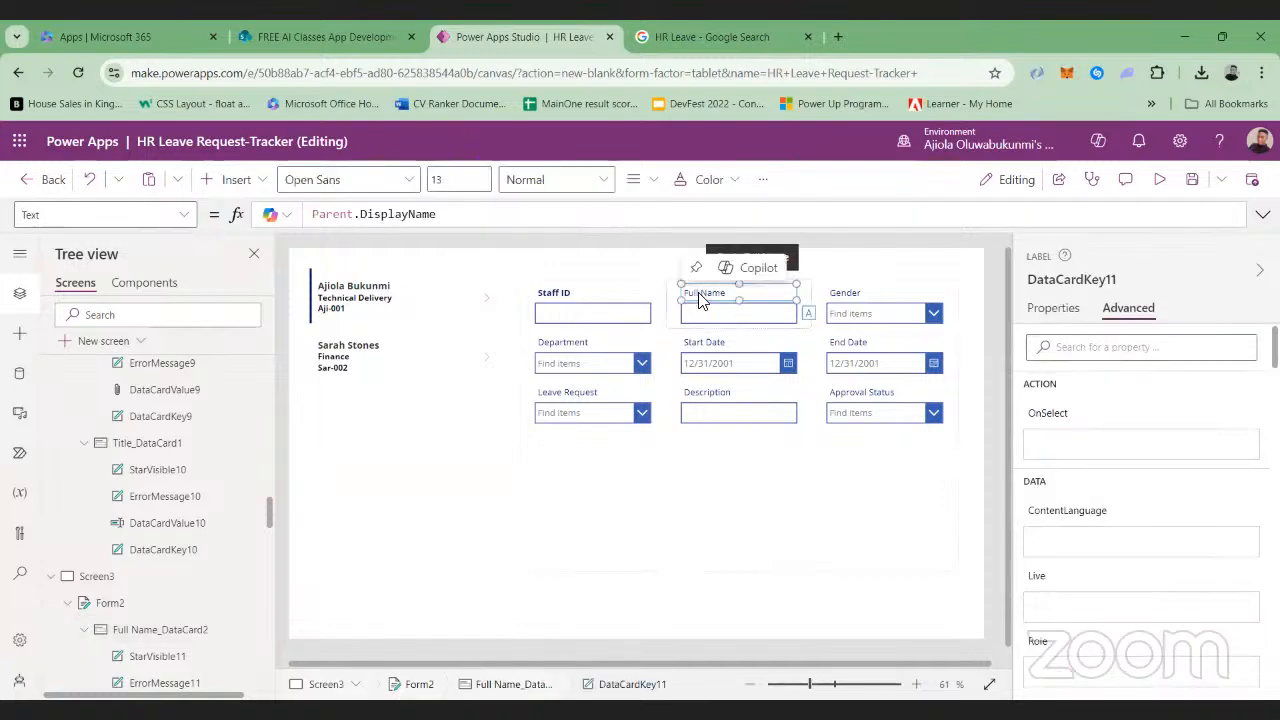
left_click(592, 179)
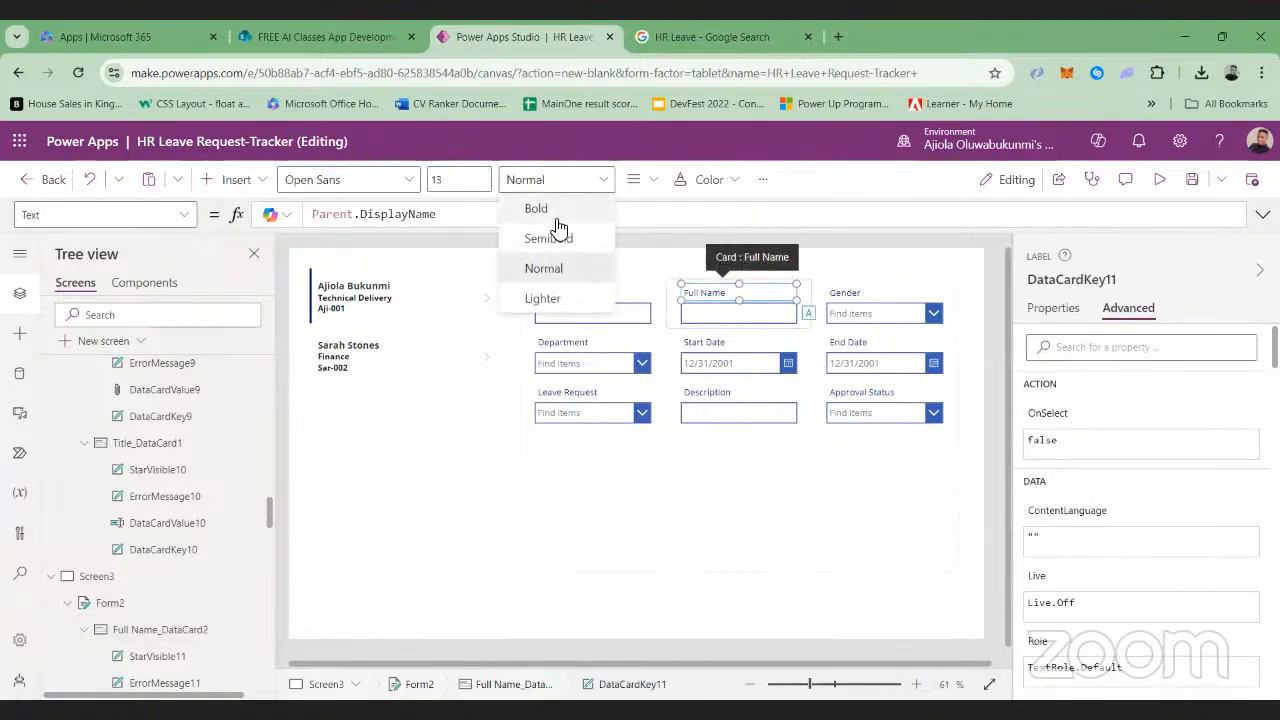
left_click(563, 209)
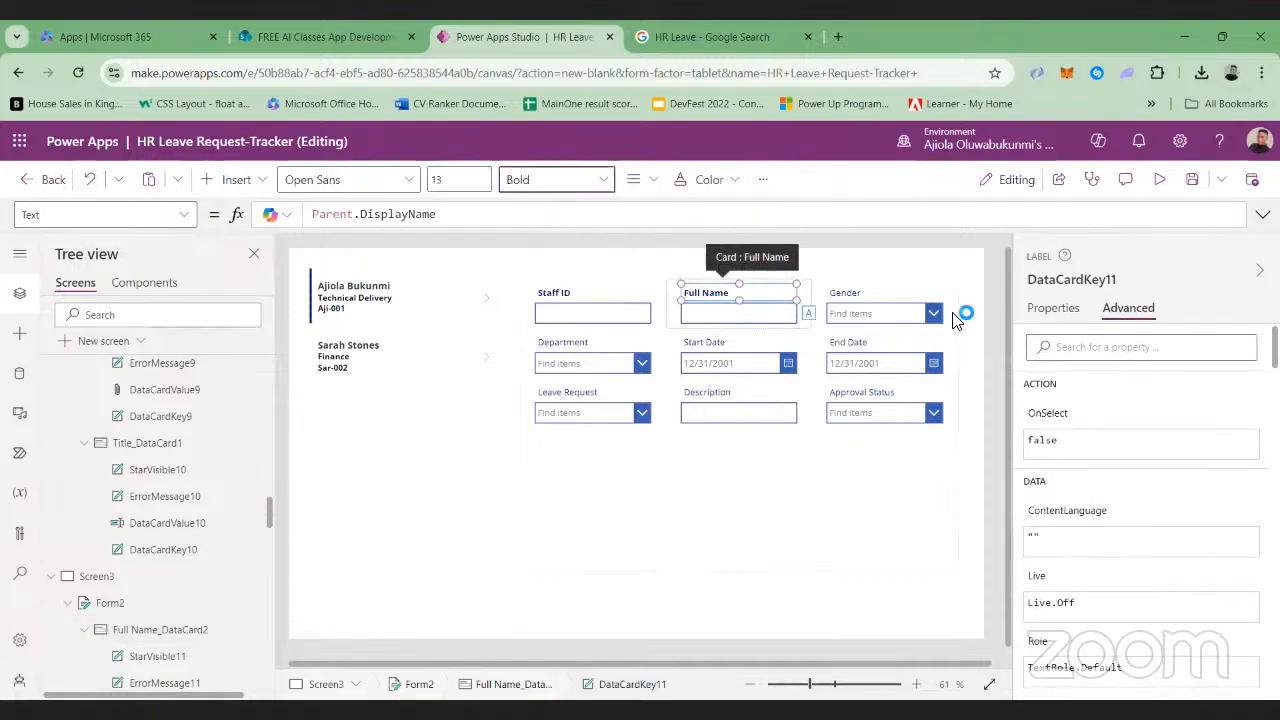
Set the font weight of the form's Gender and Department labels to Bold
left_click(845, 296)
left_click(845, 296)
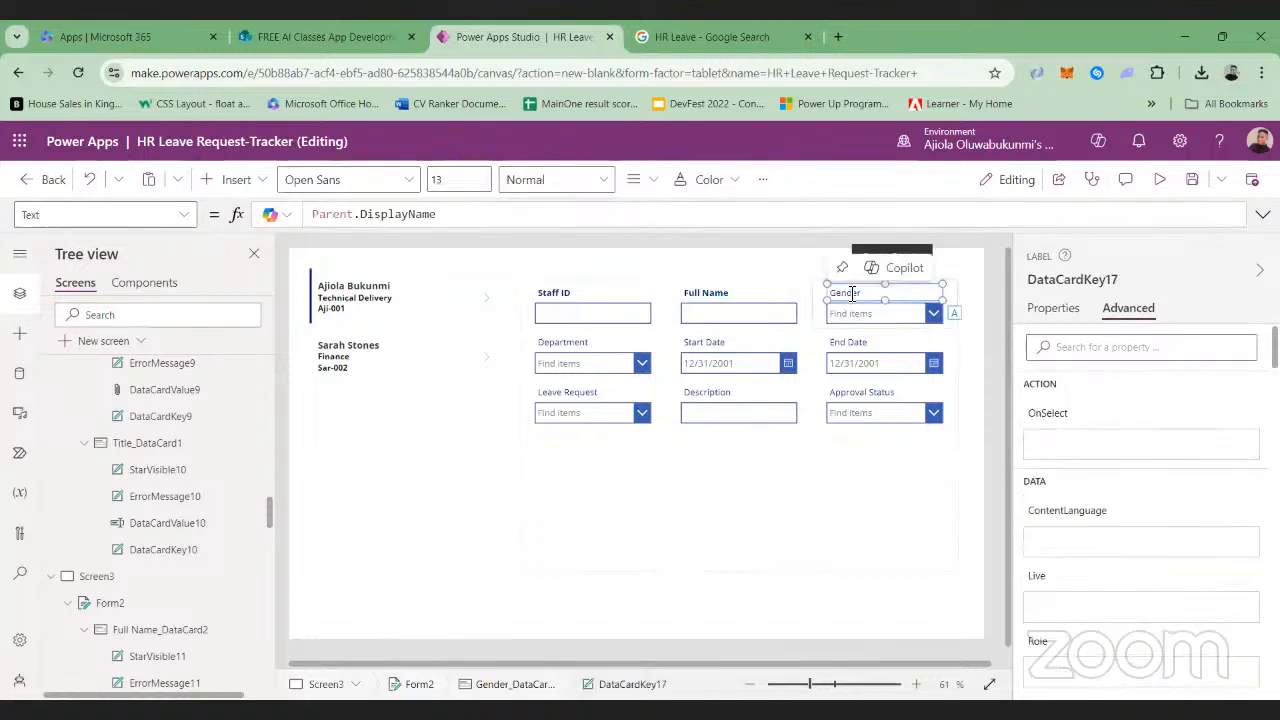
left_click(602, 182)
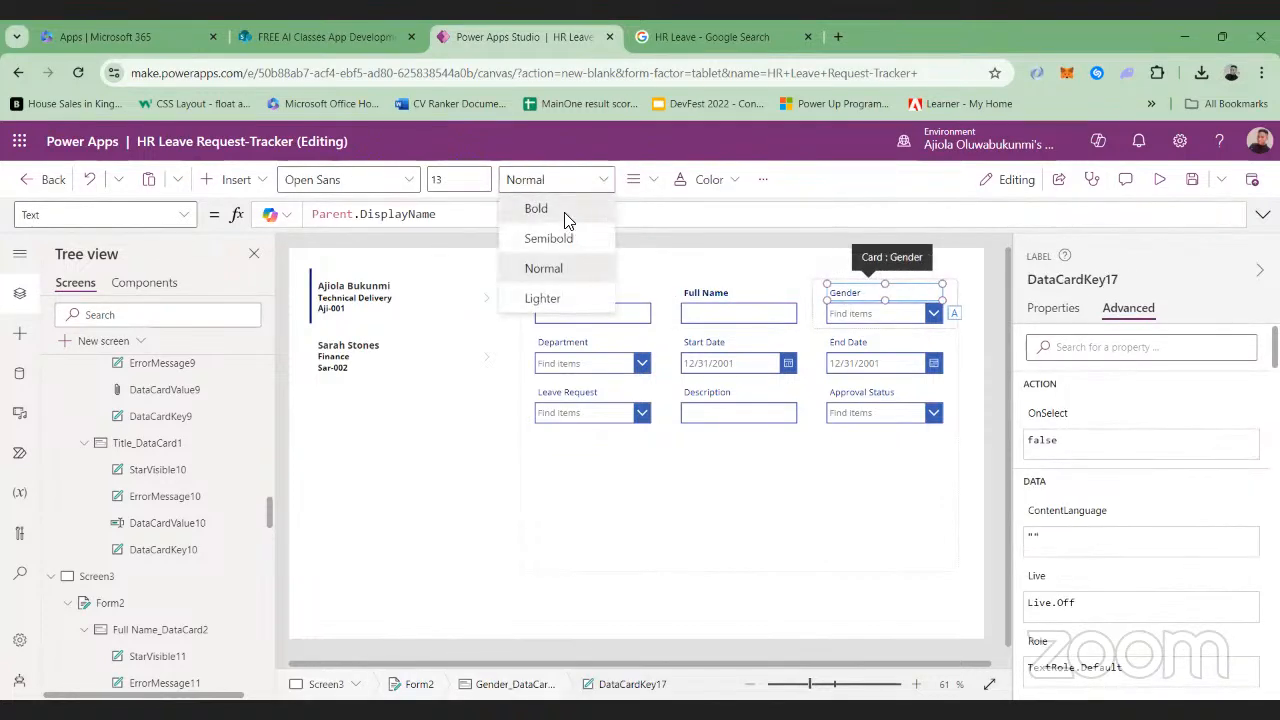
left_click(565, 208)
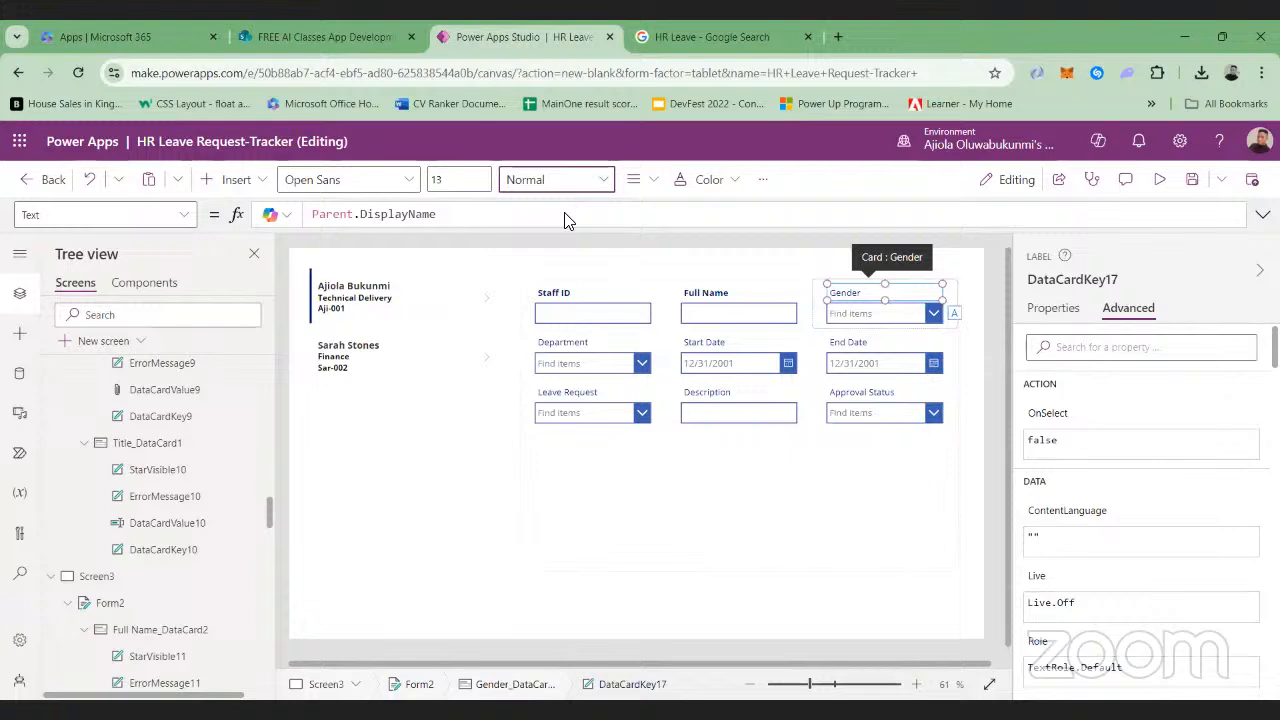
left_click(575, 345)
left_click(575, 345)
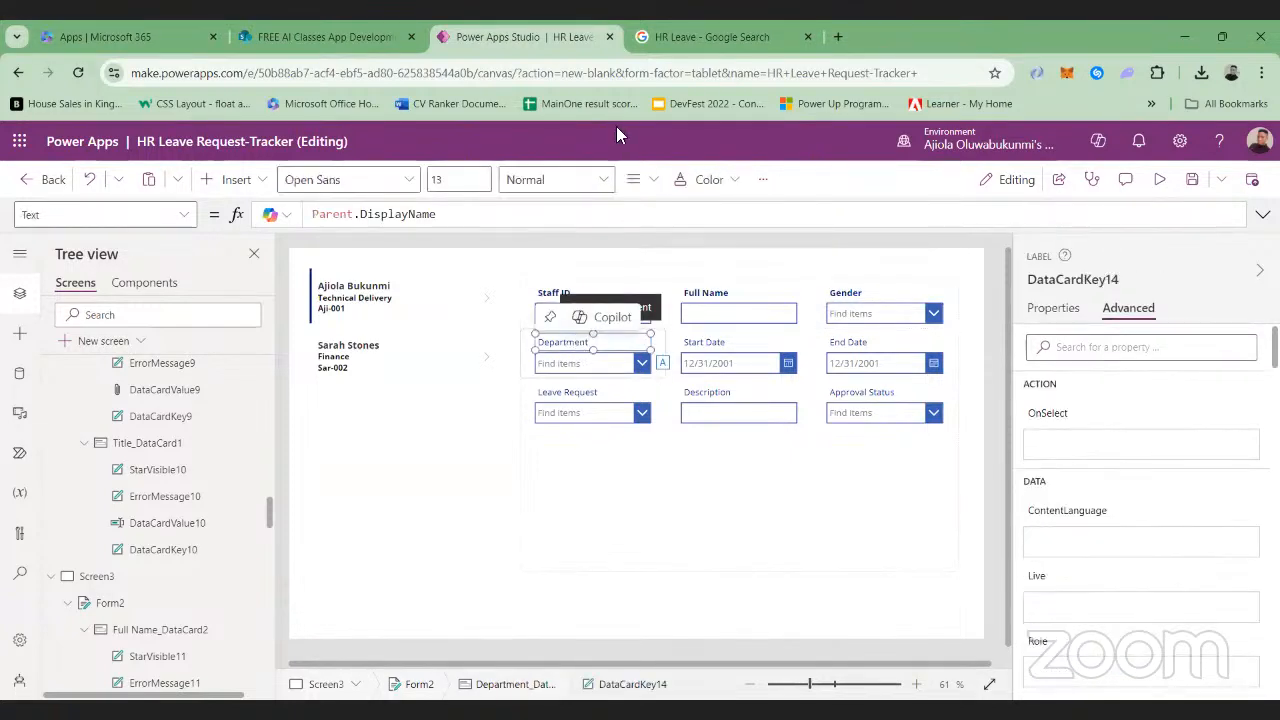
left_click(588, 180)
left_click(572, 209)
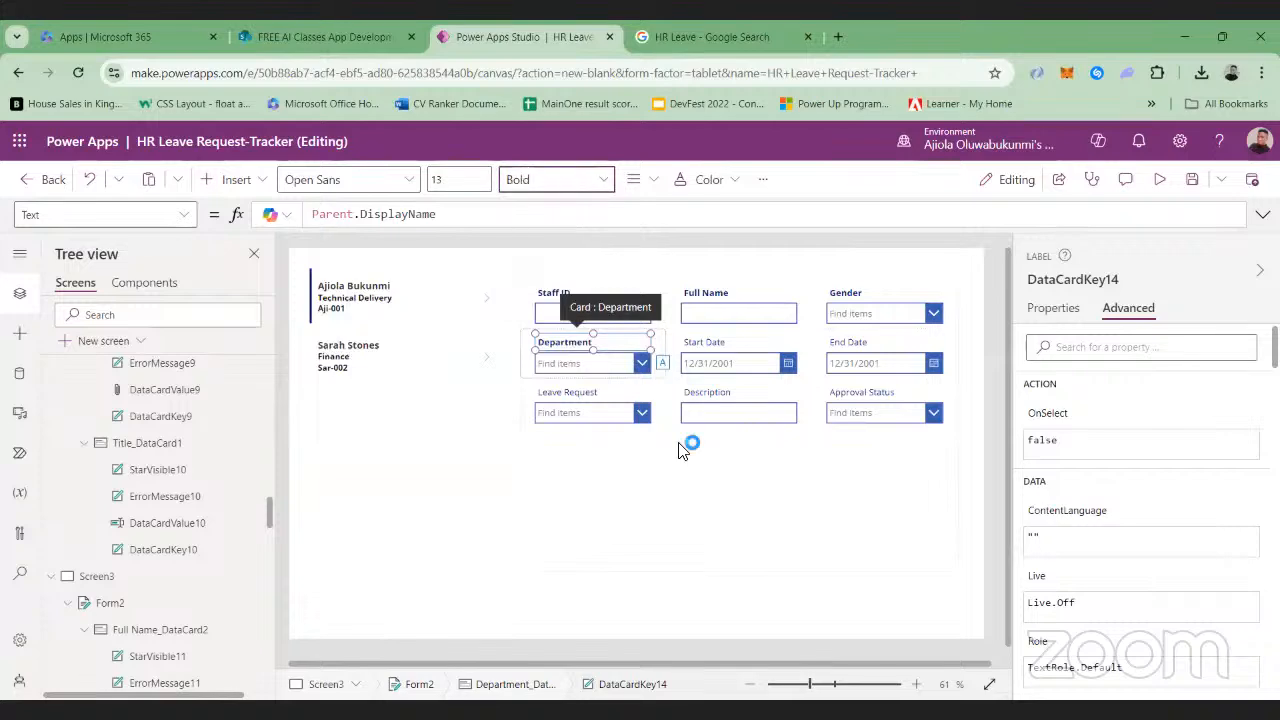
Preview the app and test text entry in the Staff ID and Full Name fields, clearing both
left_click(724, 345)
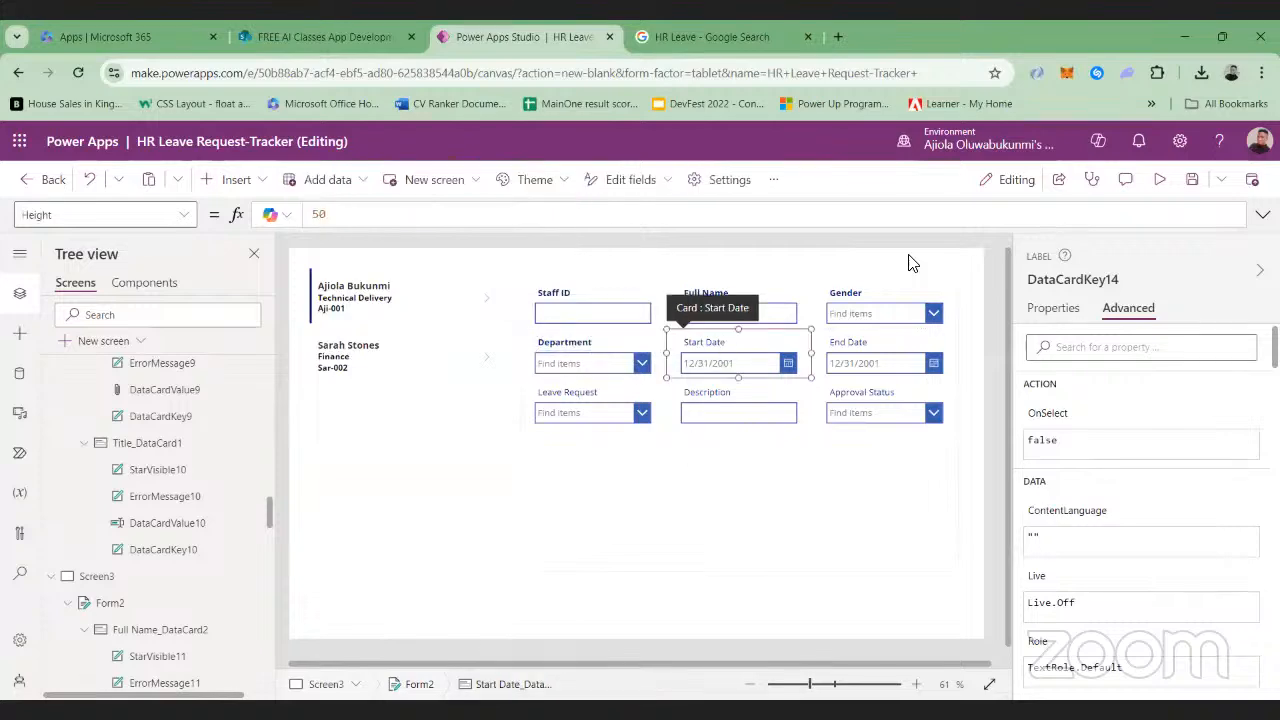
left_click(1159, 179)
left_click(622, 285)
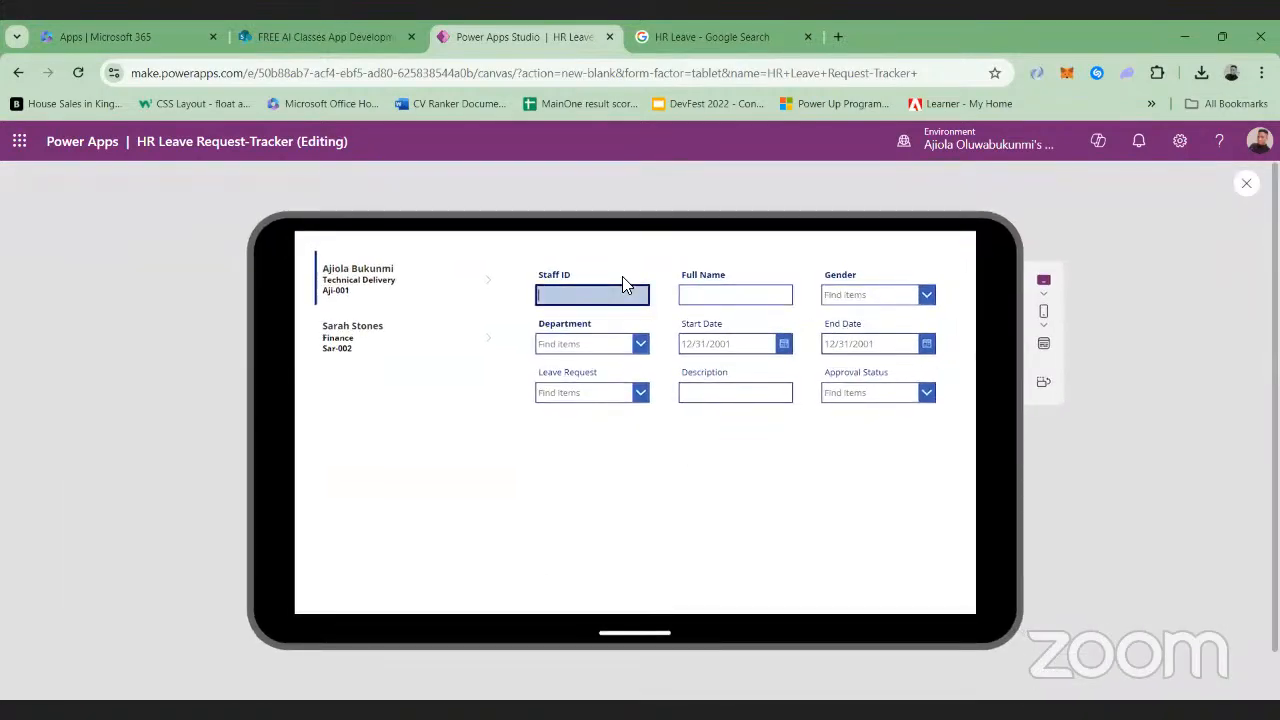
type("dkdkdk")
left_click(735, 294)
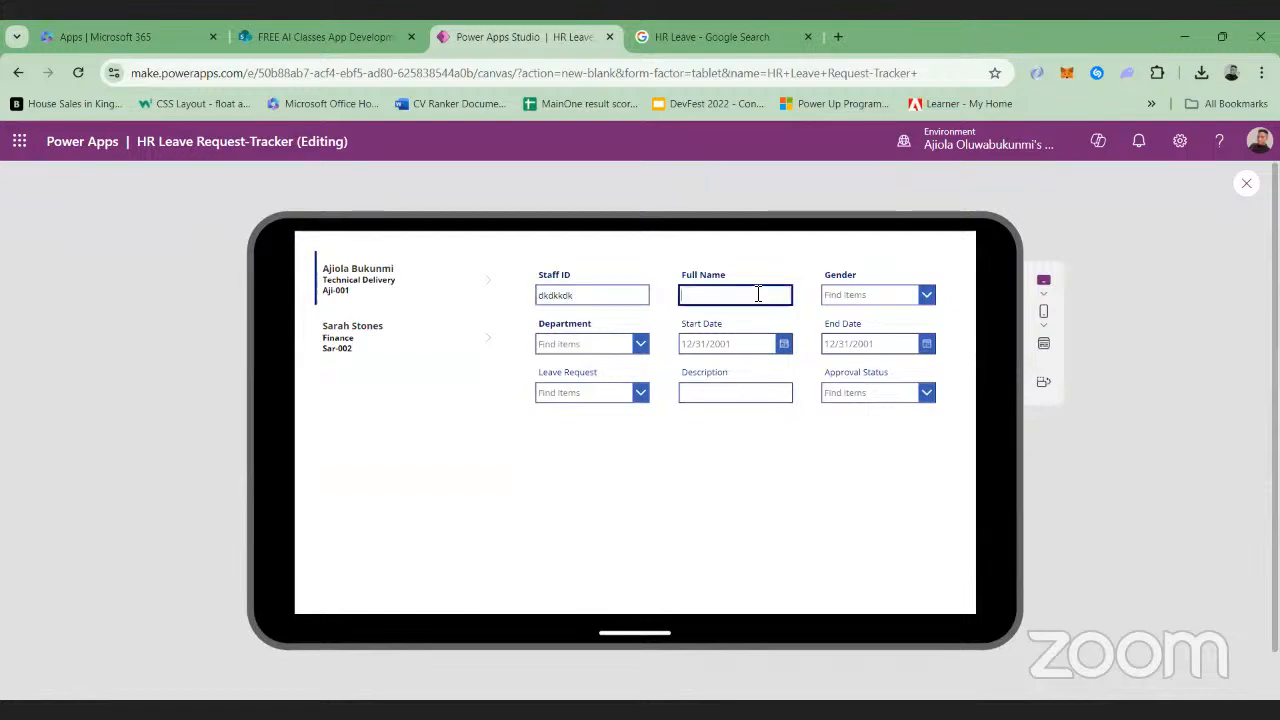
type("dkdkkd")
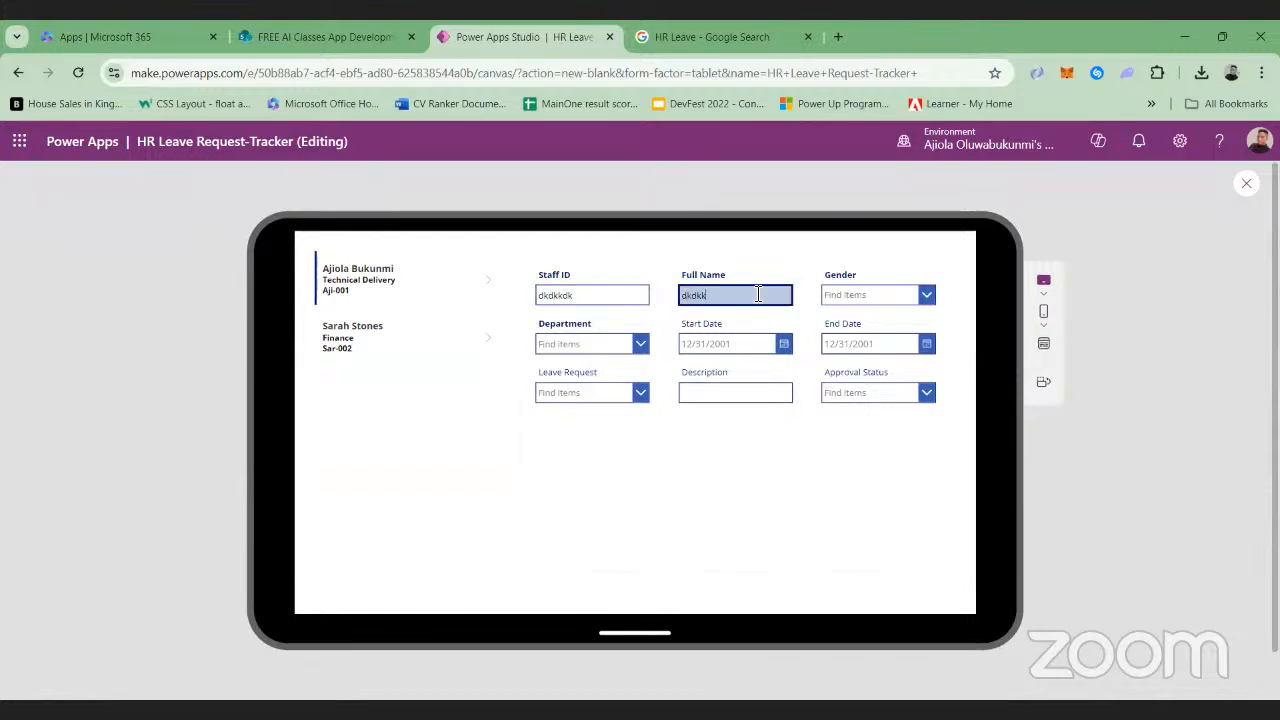
key("BackSpace")
key("BackSpace")
key("BackSpace")
key("BackSpace")
key("BackSpace")
left_click(613, 300)
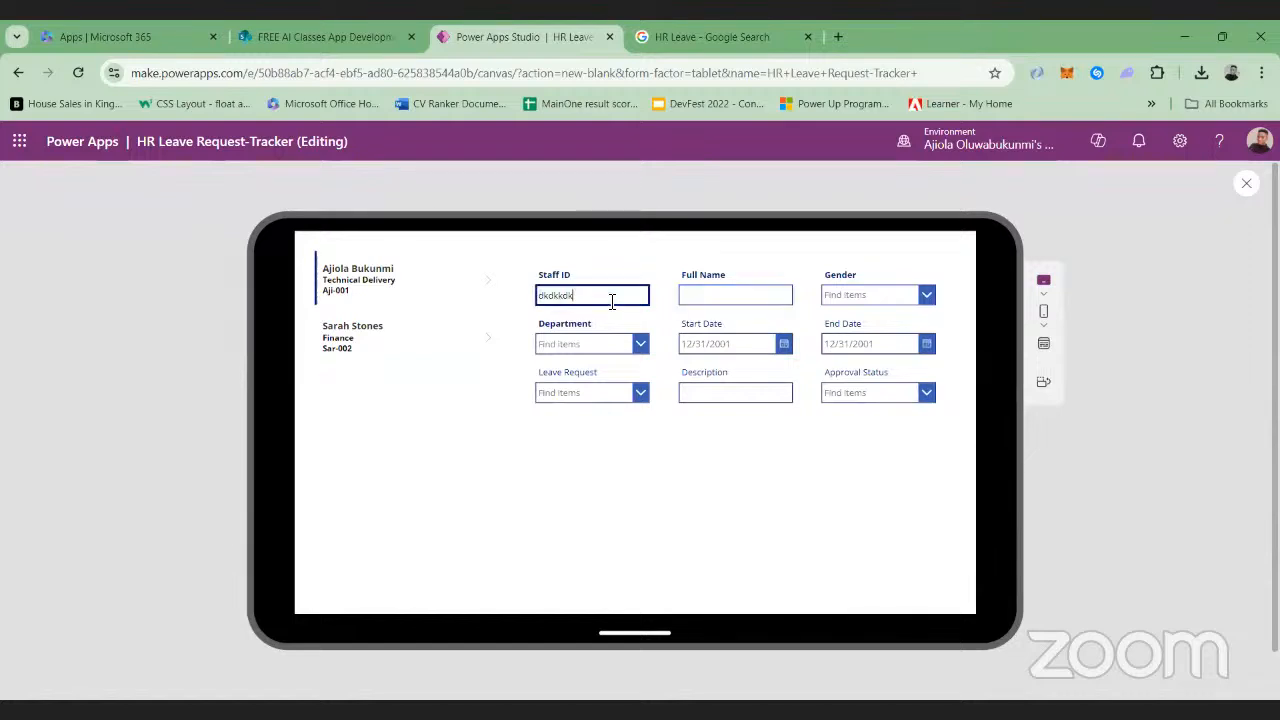
key("BackSpace")
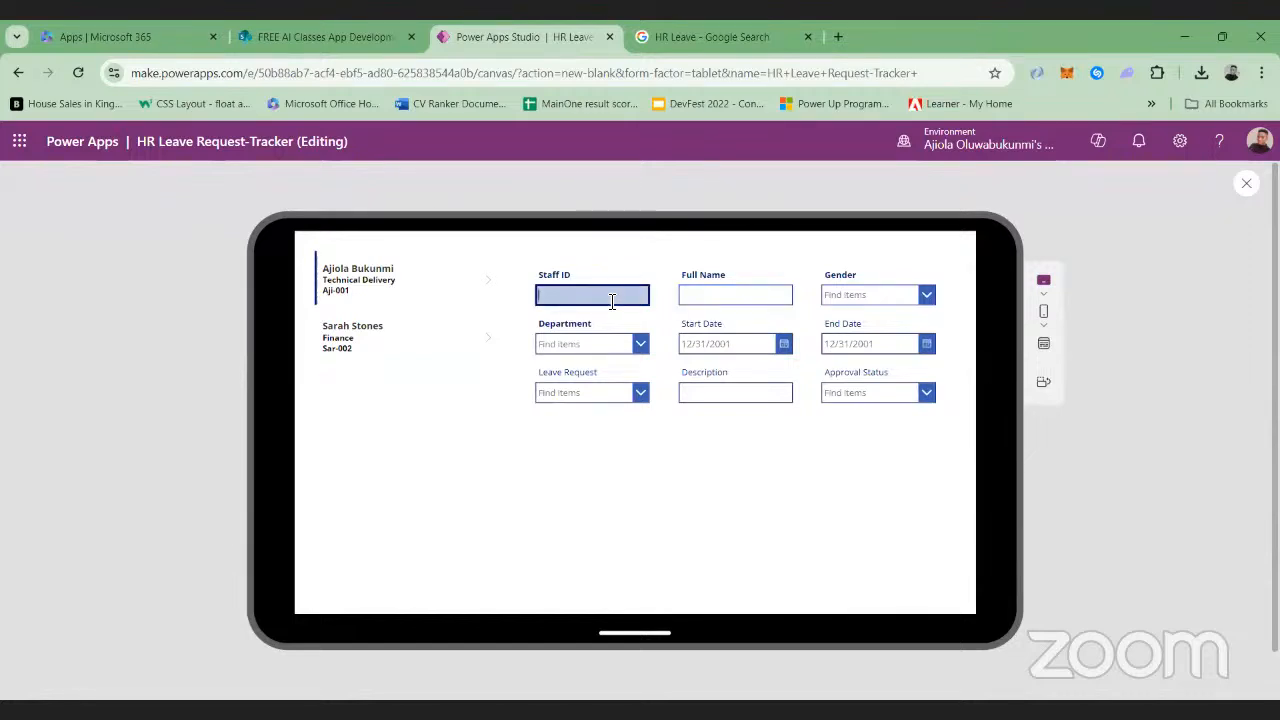
Check the Approval Status choices in the previewed leave request form, and leave the preview
left_click(927, 396)
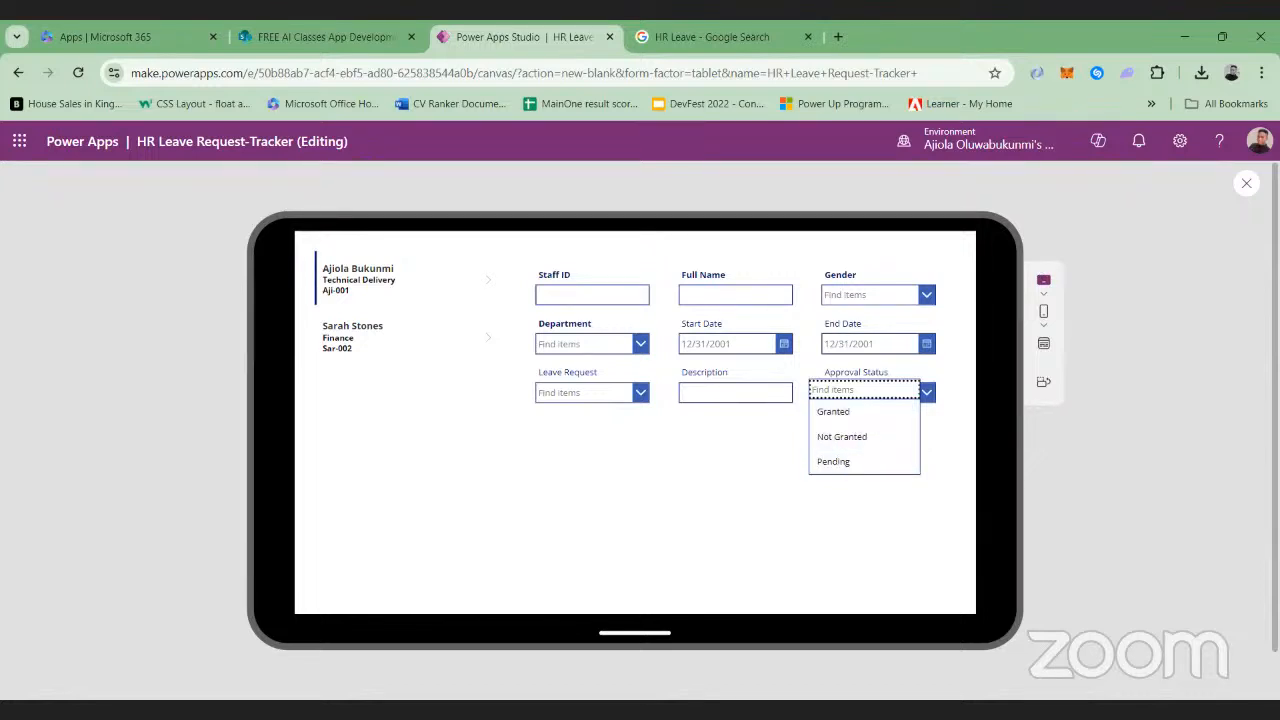
left_click(1240, 187)
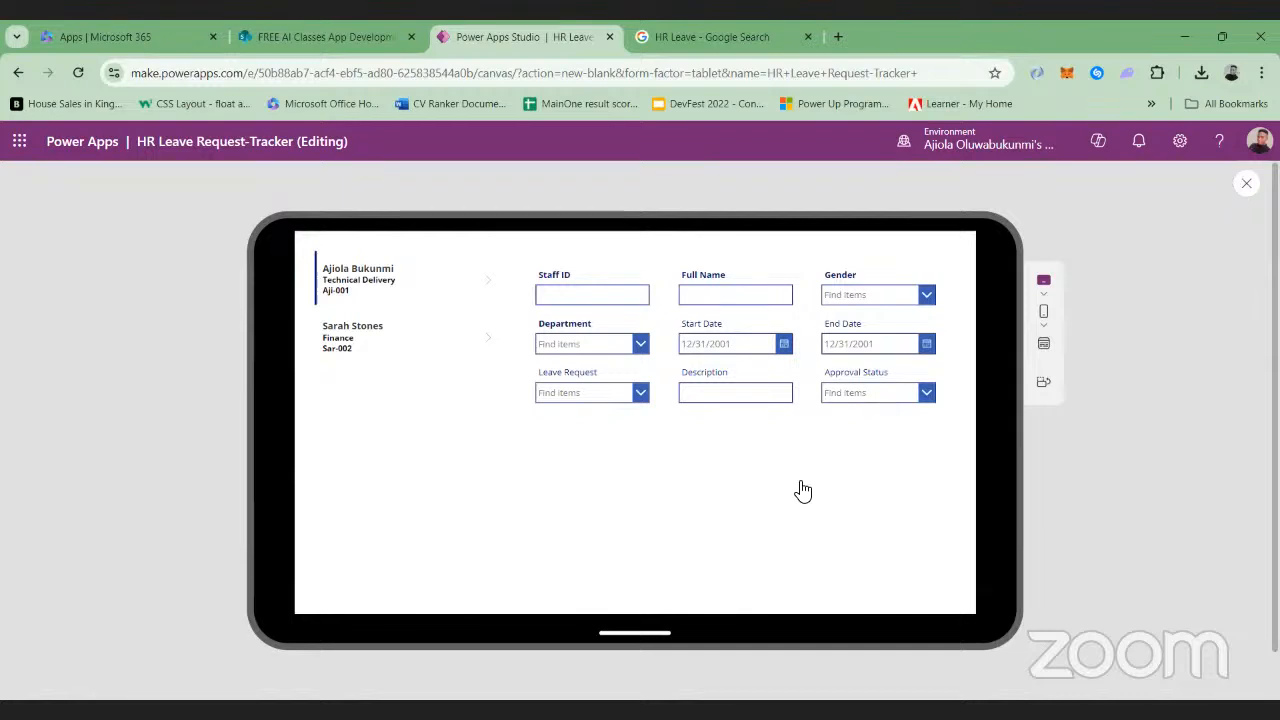
key("Escape")
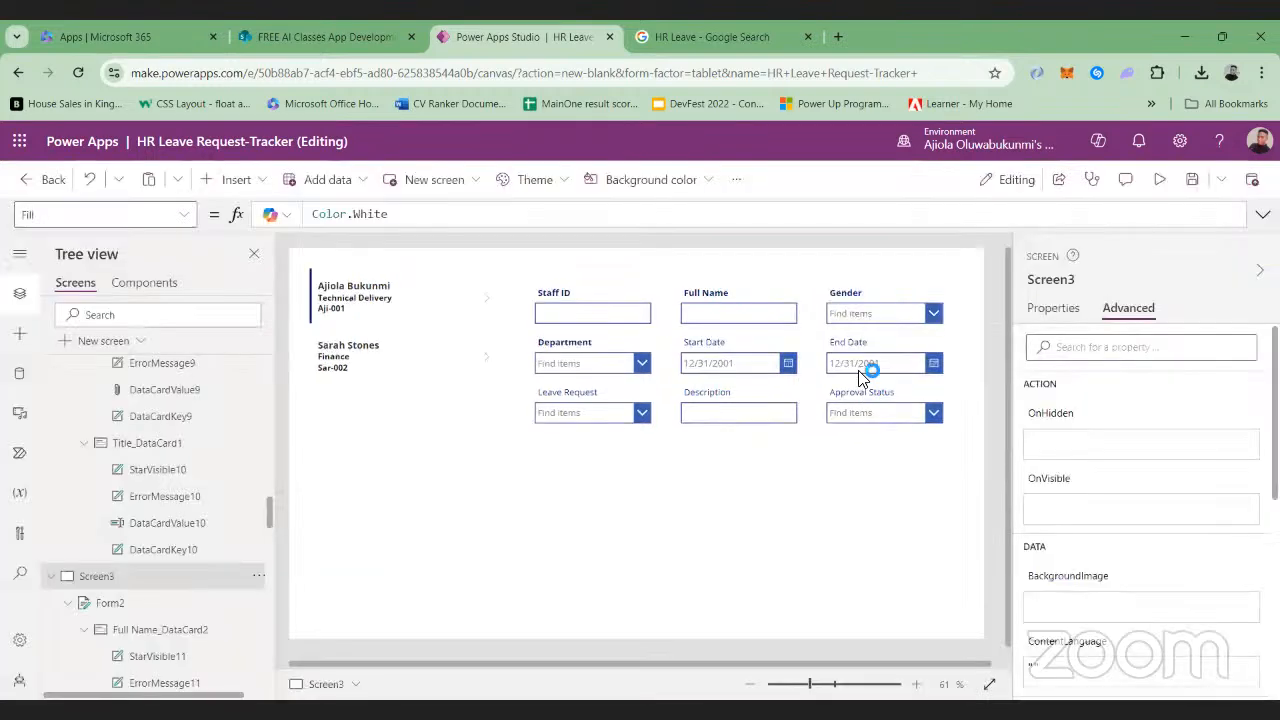
Set the font weight of the form's Start Date and End Date labels to Bold
left_click(692, 344)
left_click(692, 344)
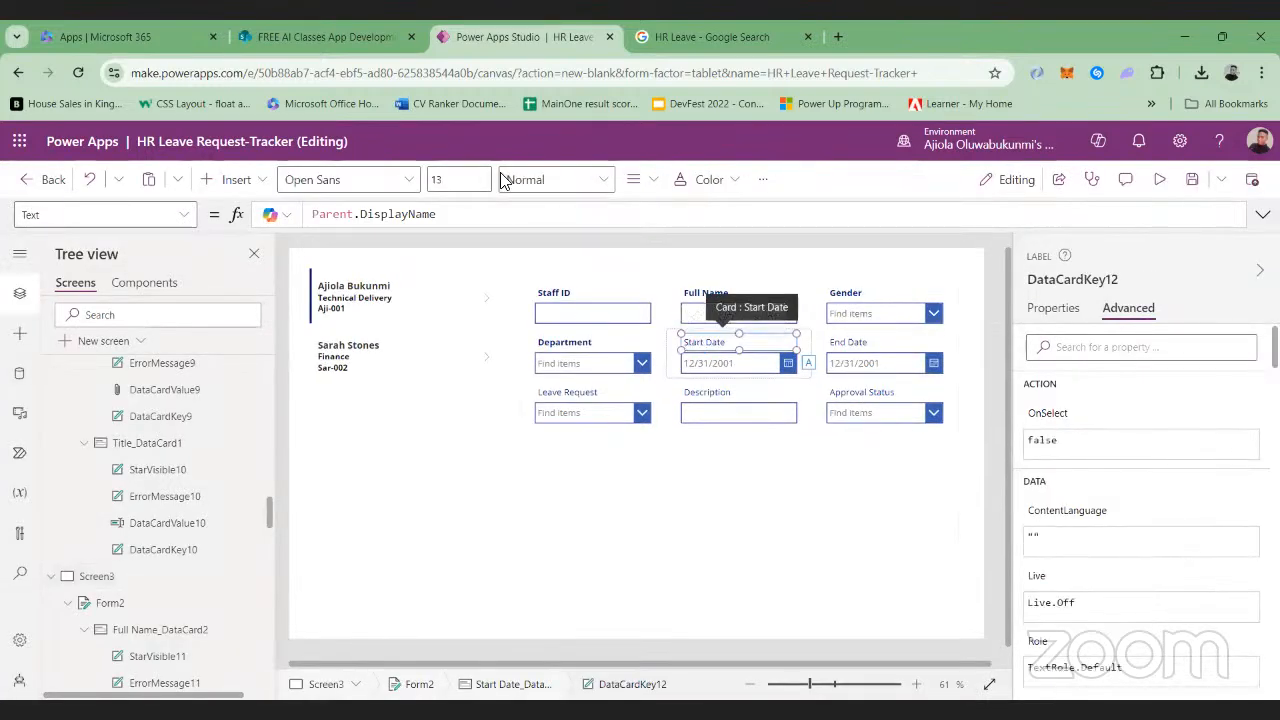
left_click(606, 179)
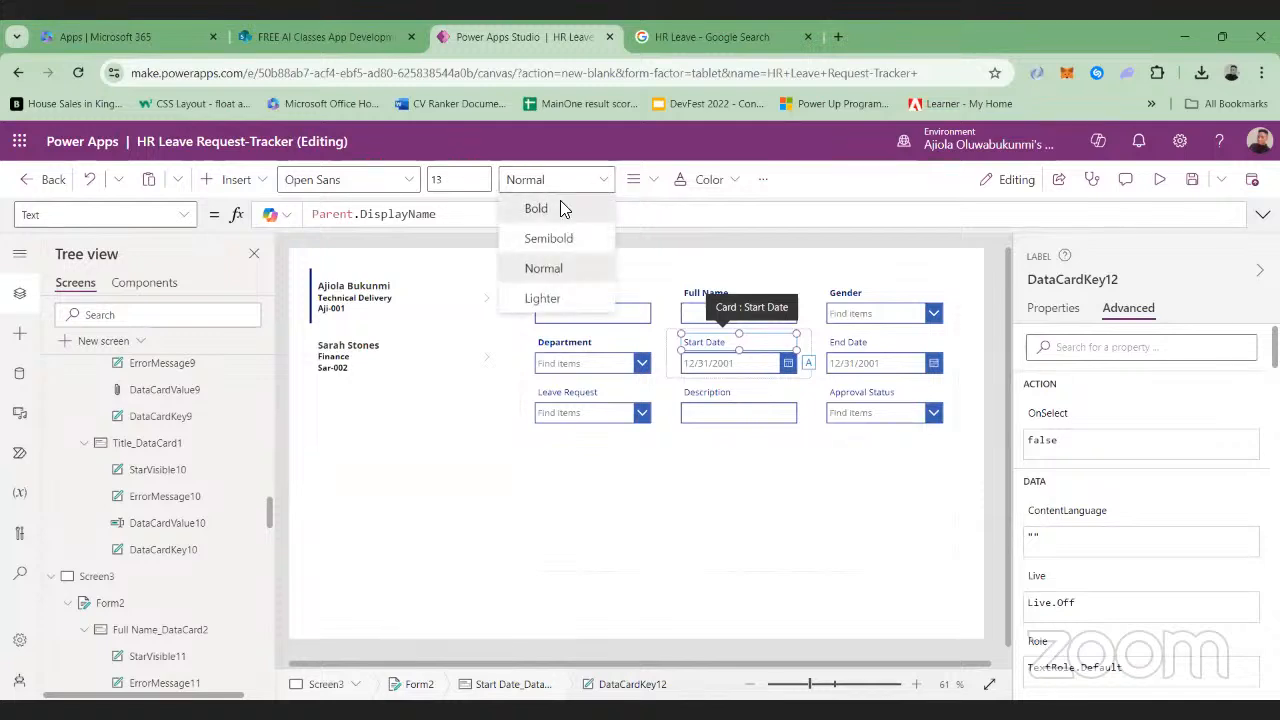
left_click(536, 208)
left_click(840, 347)
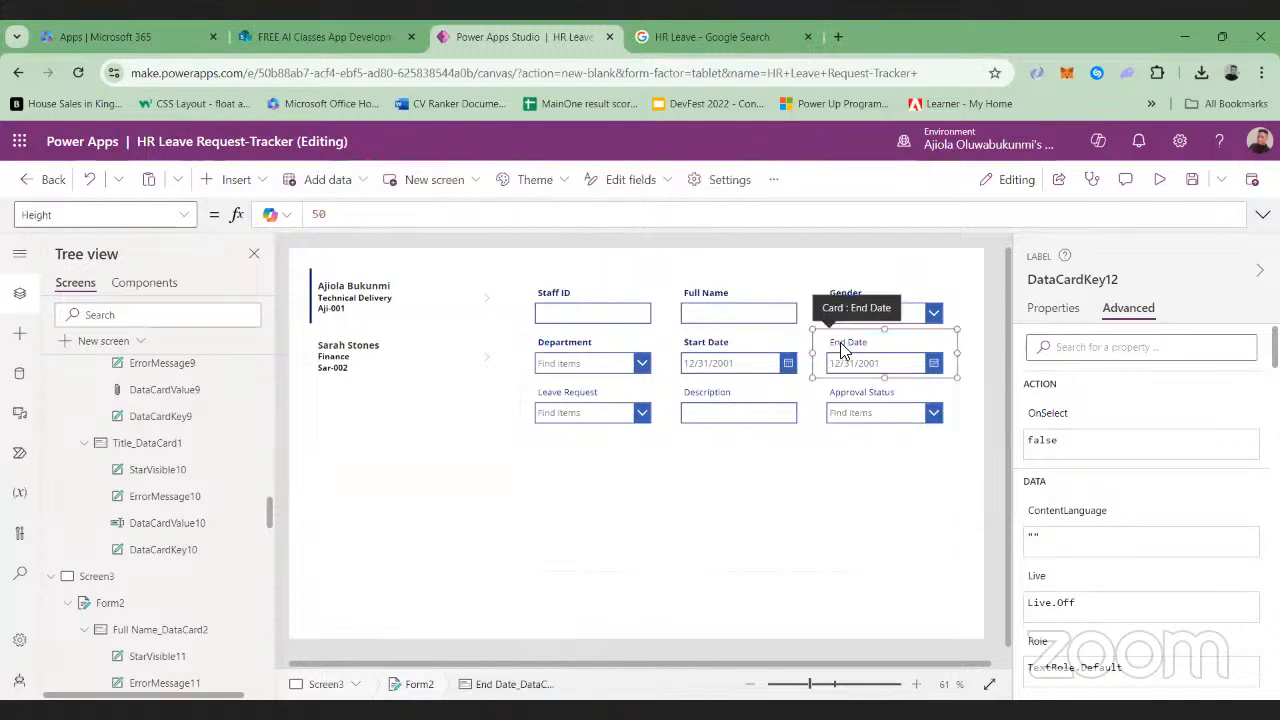
left_click(840, 346)
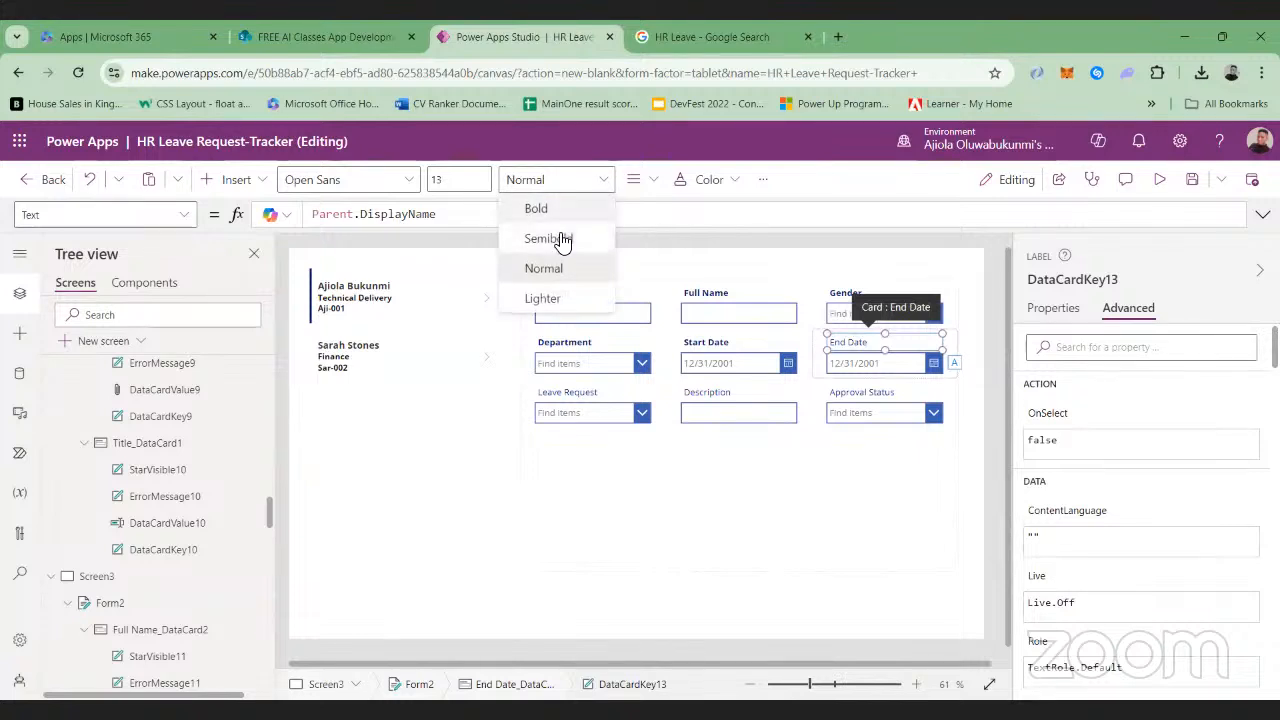
left_click(554, 210)
Set the font weight of the form's Leave Request and Description labels to Bold
left_click(580, 396)
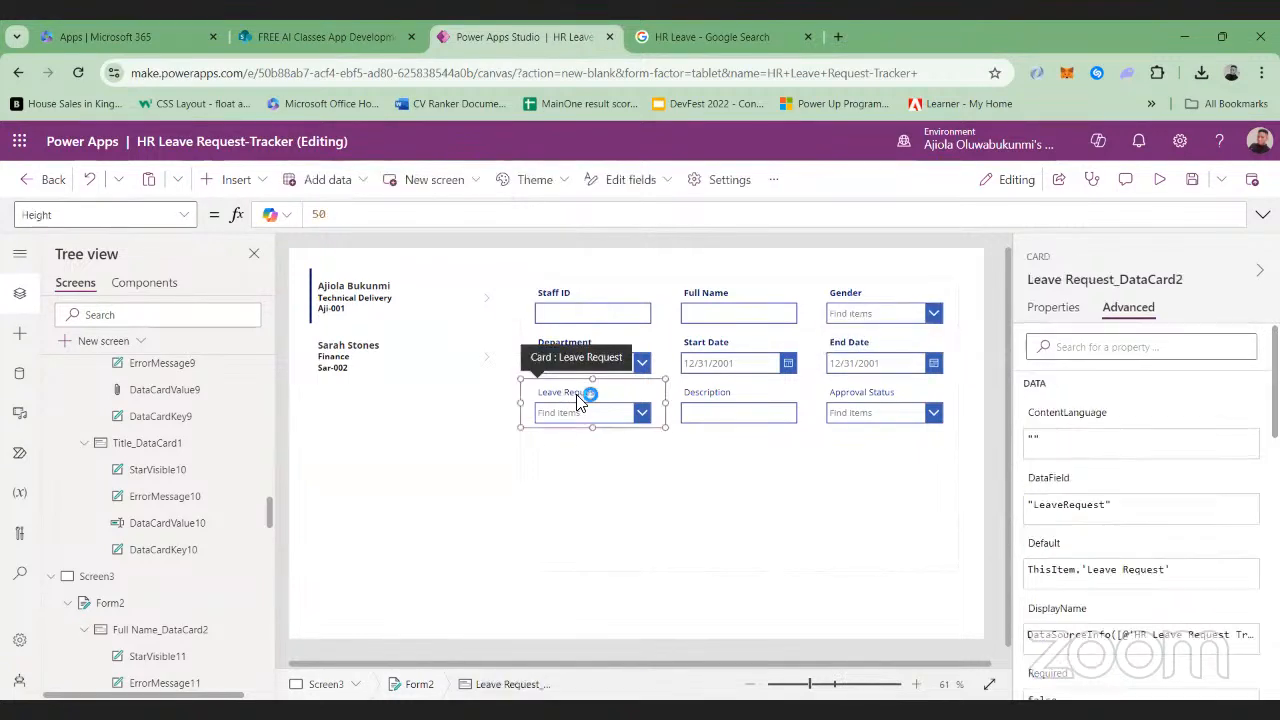
left_click(580, 394)
left_click(606, 179)
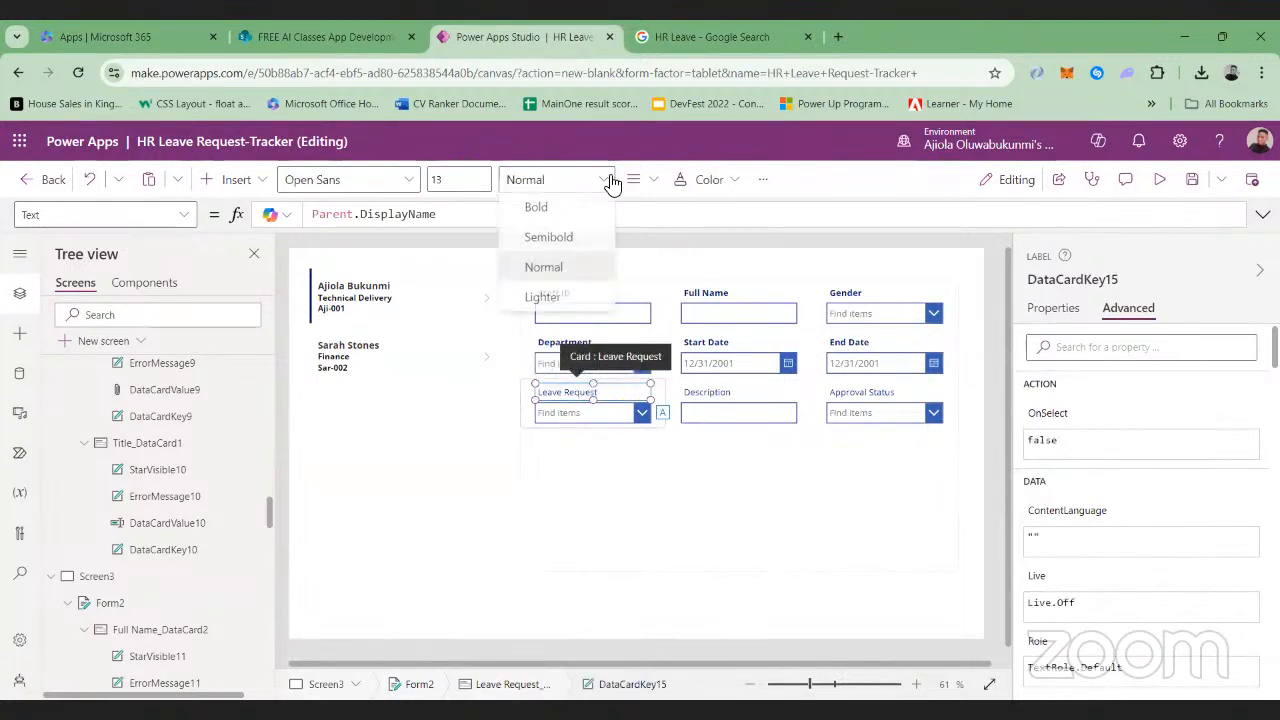
left_click(575, 210)
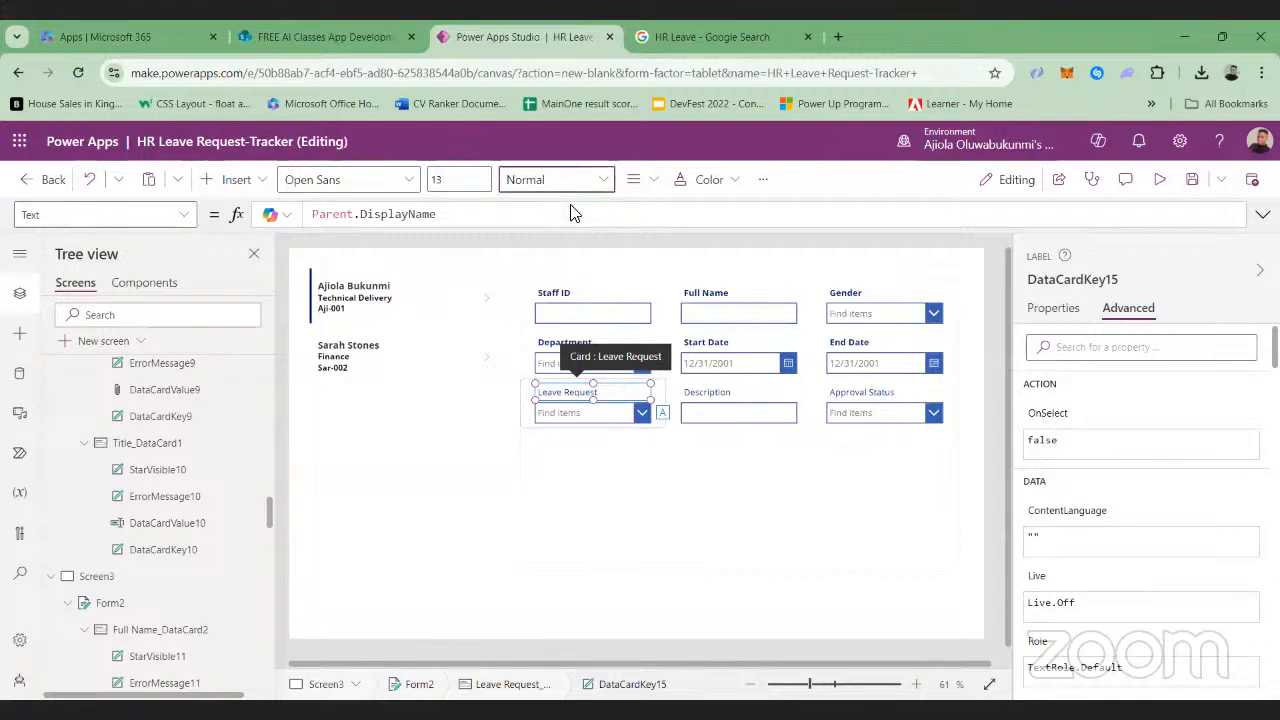
left_click(705, 395)
left_click(706, 393)
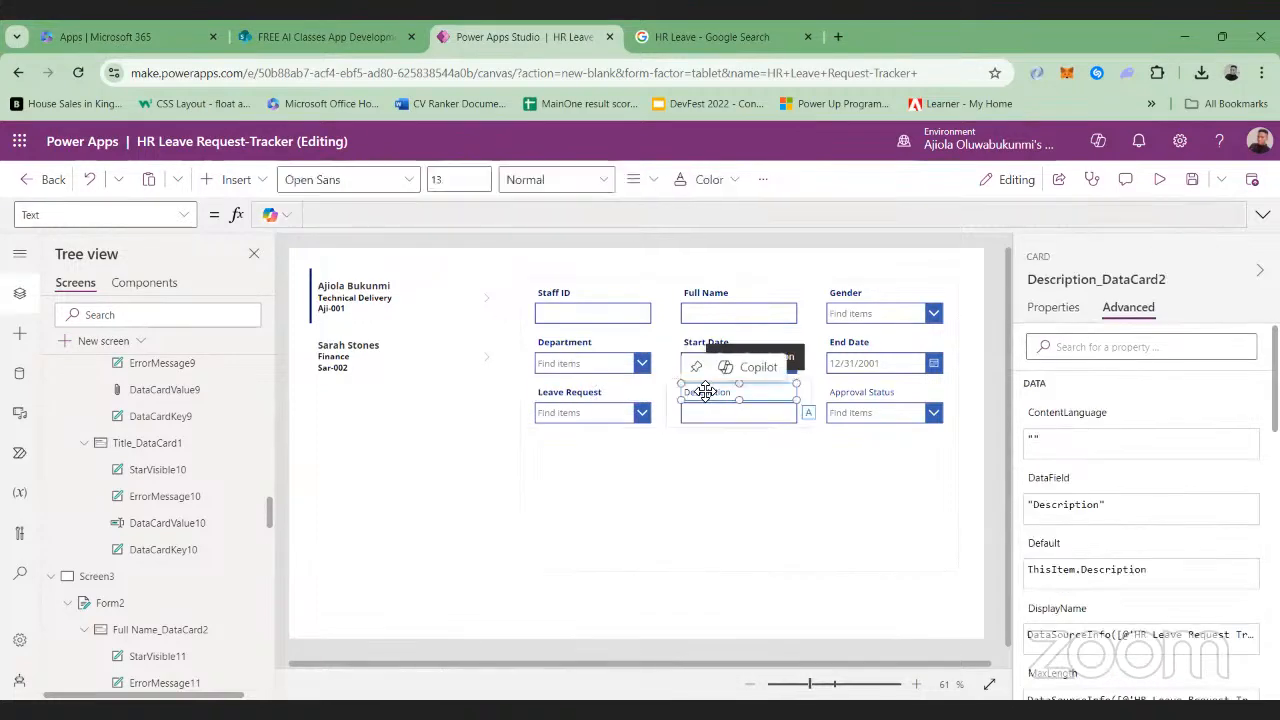
left_click(596, 185)
left_click(597, 207)
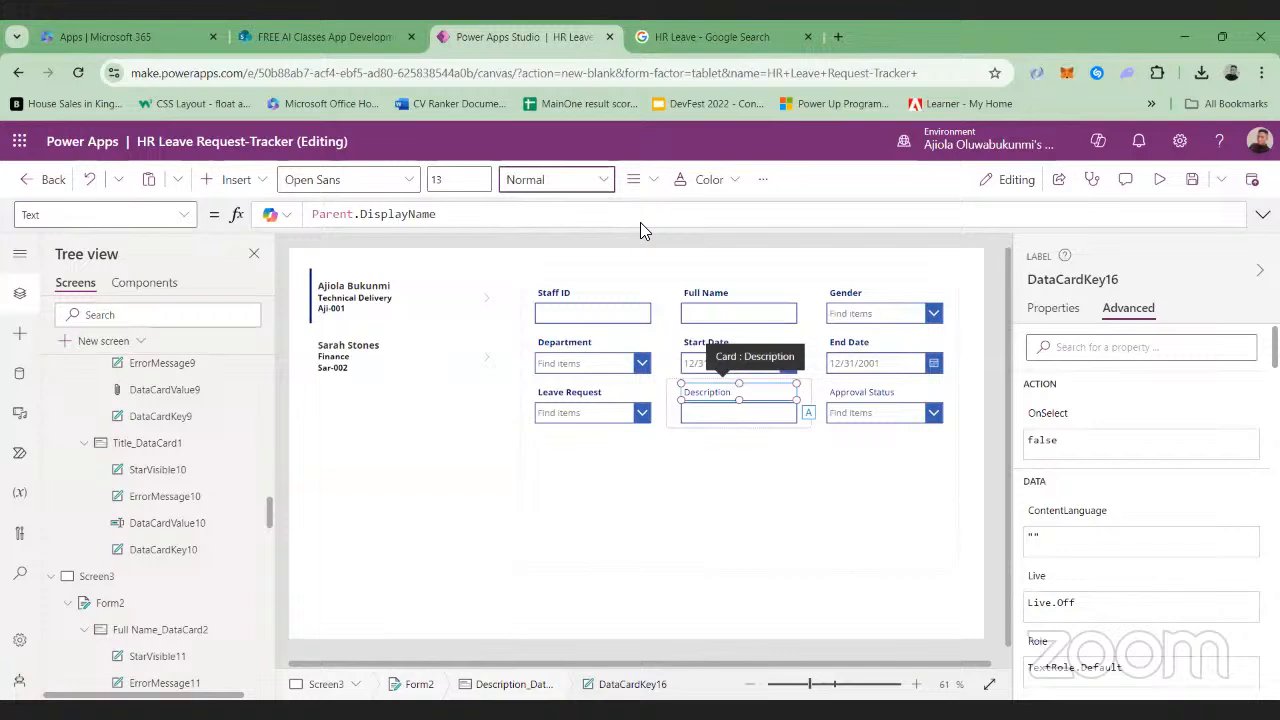
Set the font weight of the form's Approval Status label to Bold
left_click(876, 398)
left_click(878, 394)
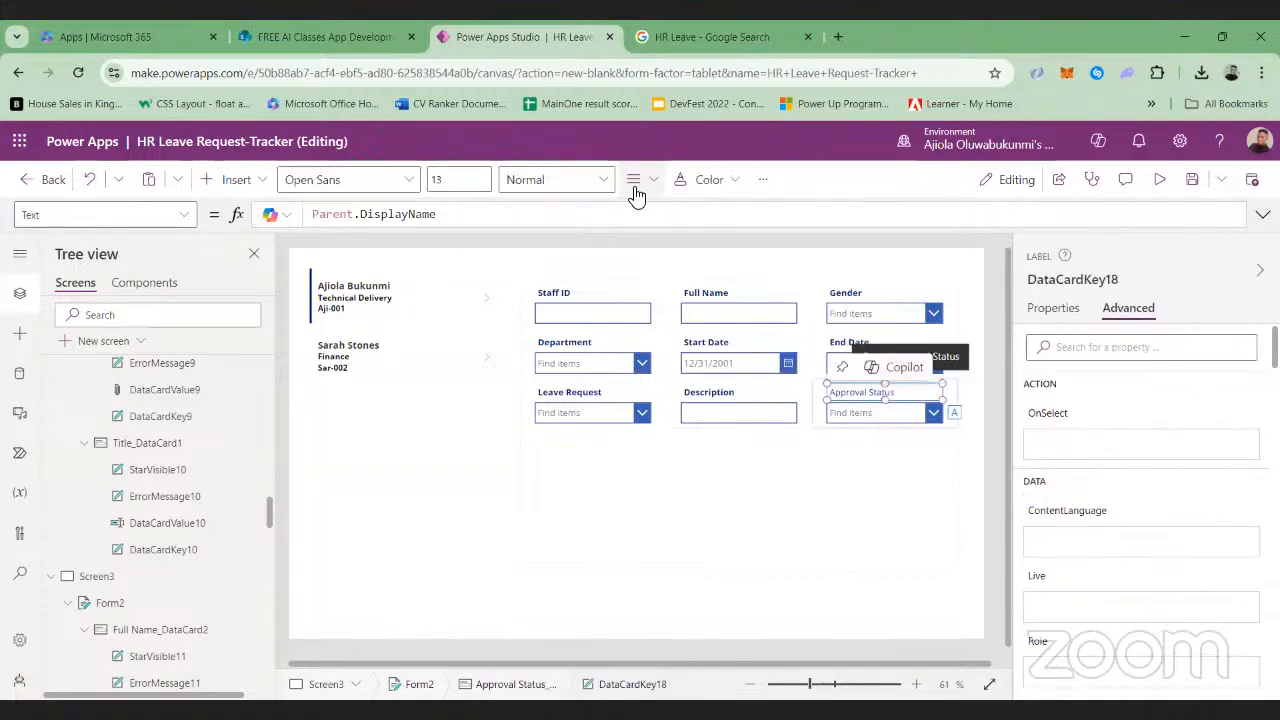
left_click(605, 182)
left_click(563, 206)
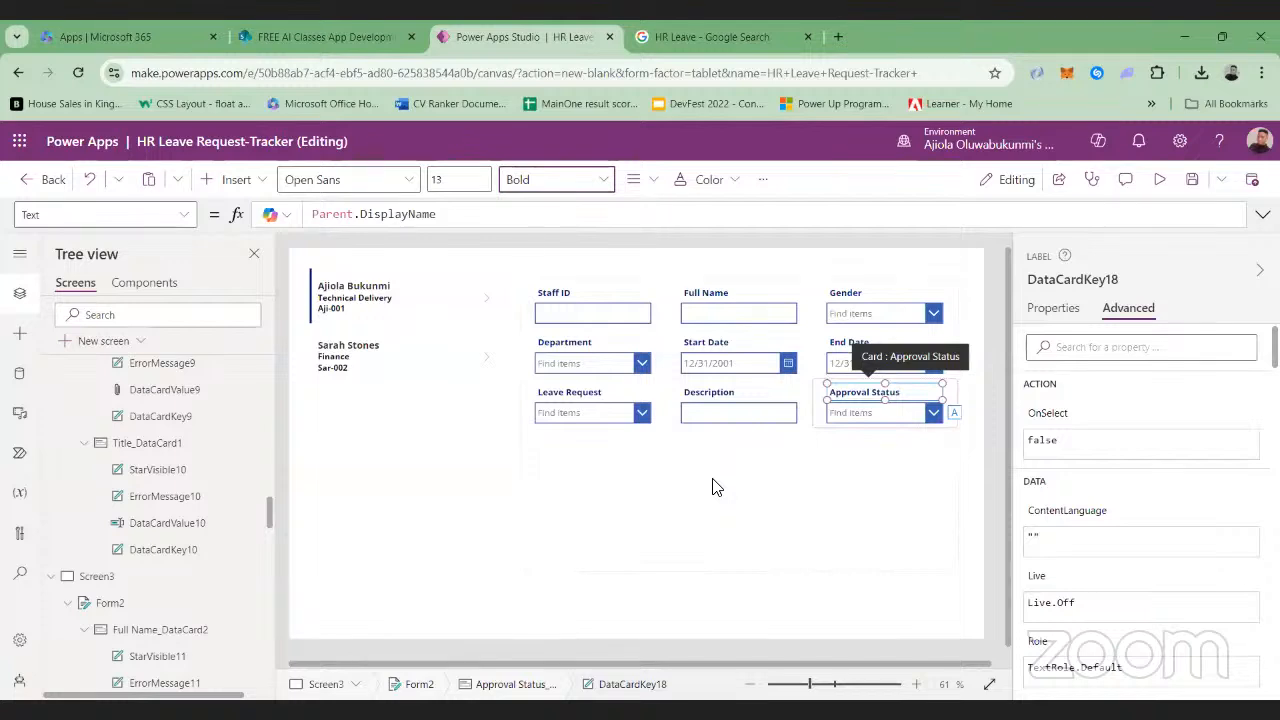
Move the employee gallery slightly down on Screen3 to leave room for a heading above it
left_click(520, 500)
left_click(495, 507)
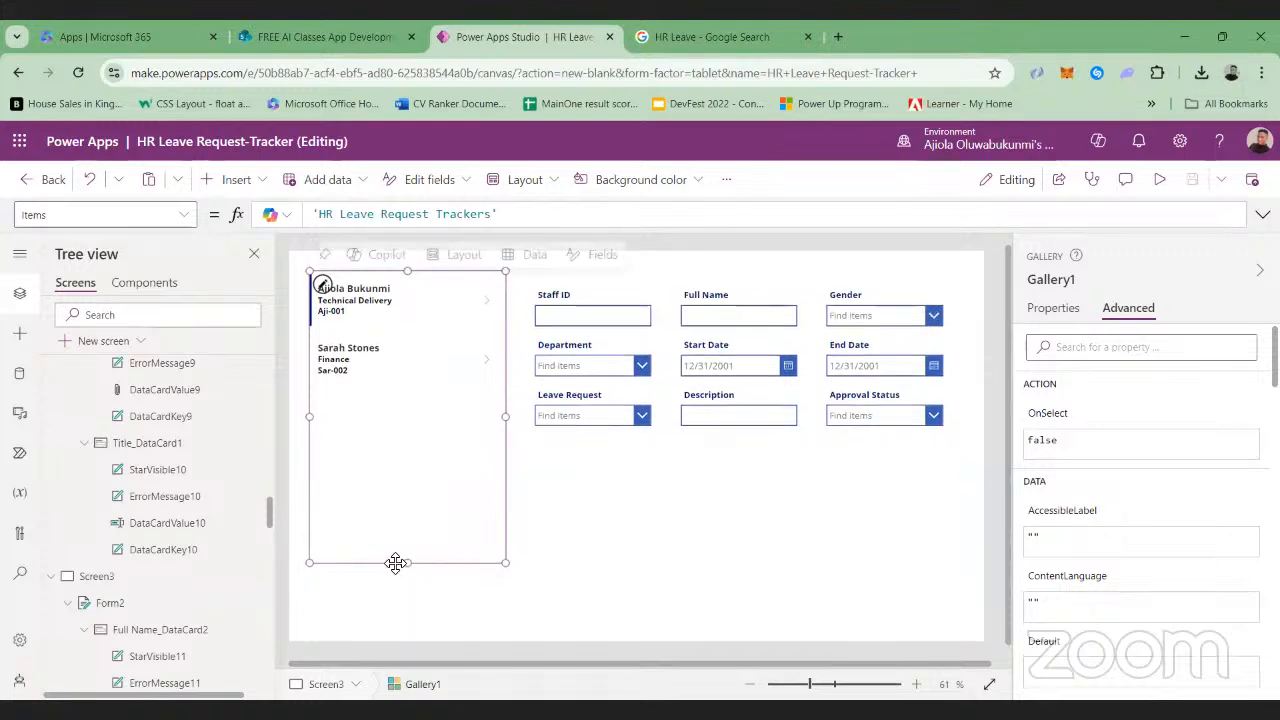
left_click_drag(395, 561, 394, 590)
key("ctrl+z")
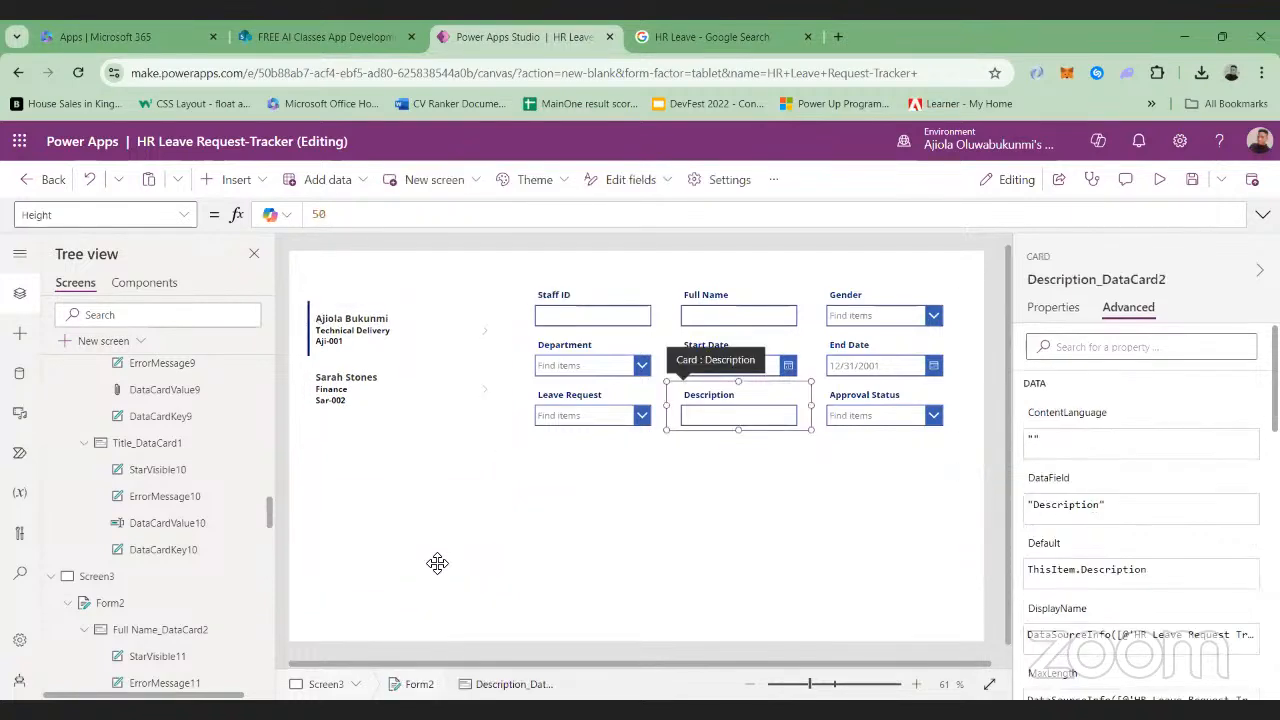
Shorten Form2 to end a little below its last row of fields and move it down to leave room above
left_click(556, 575)
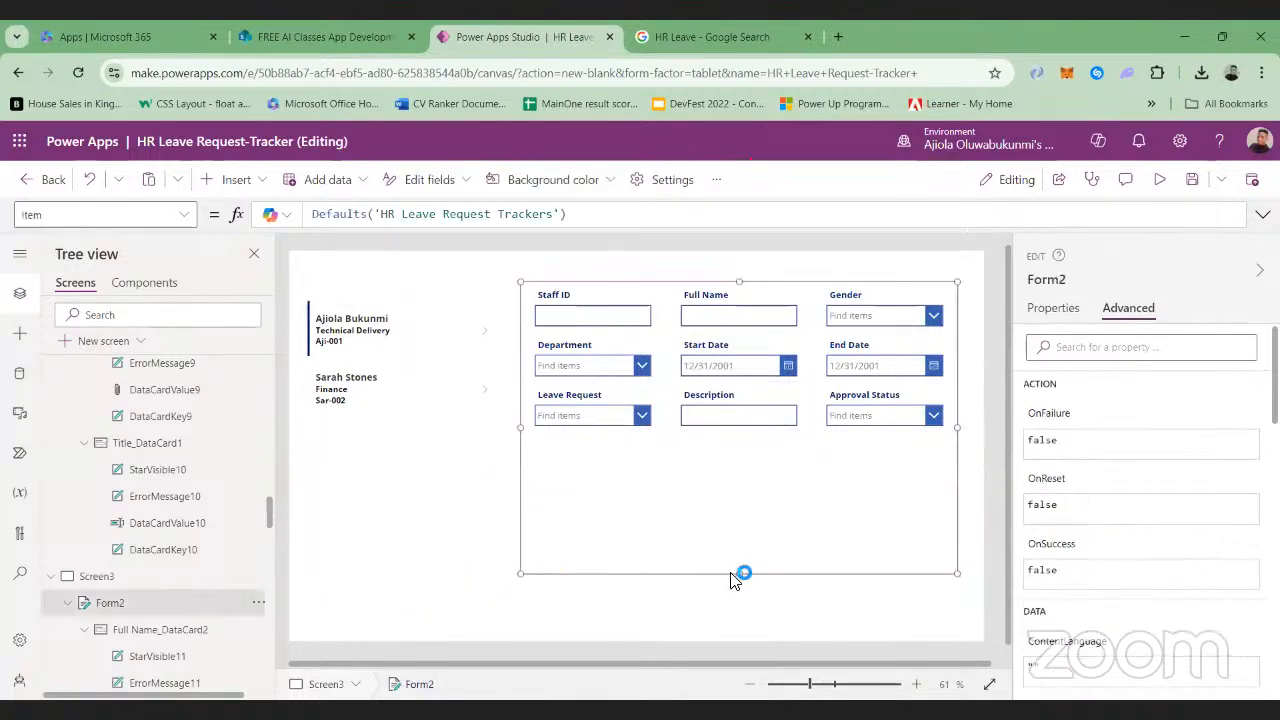
left_click_drag(740, 568, 733, 483)
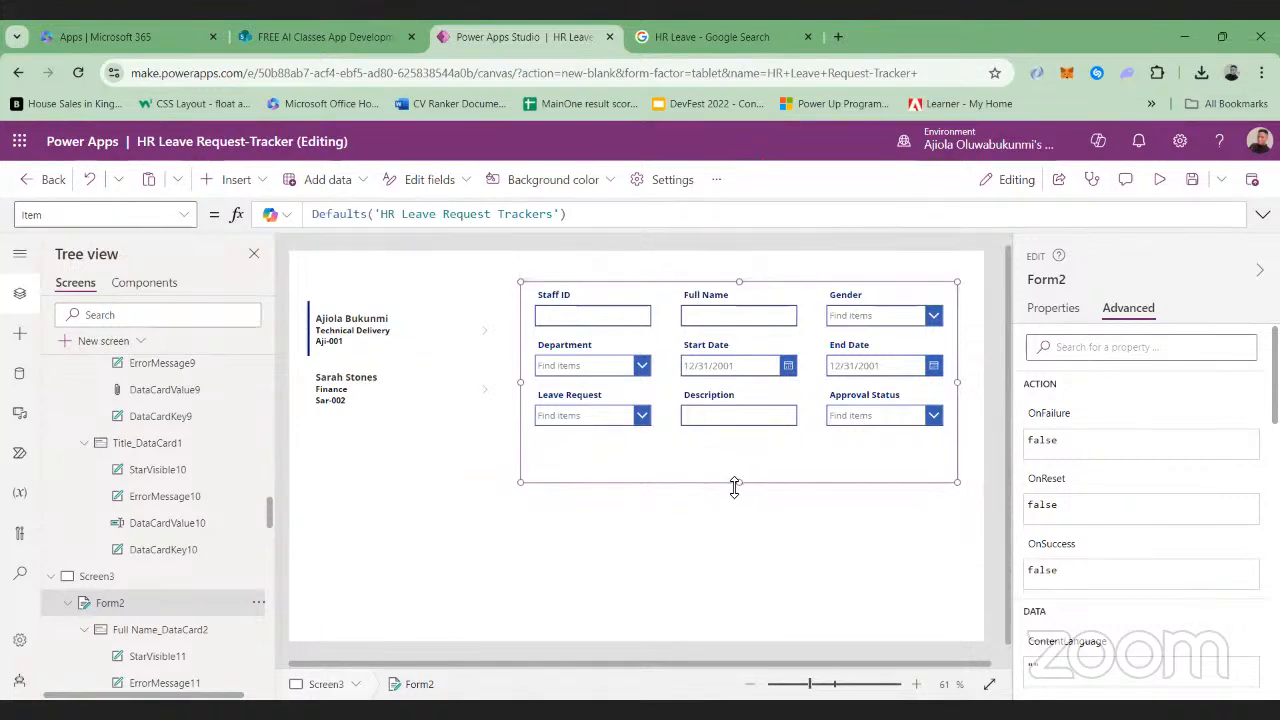
left_click_drag(737, 488, 727, 516)
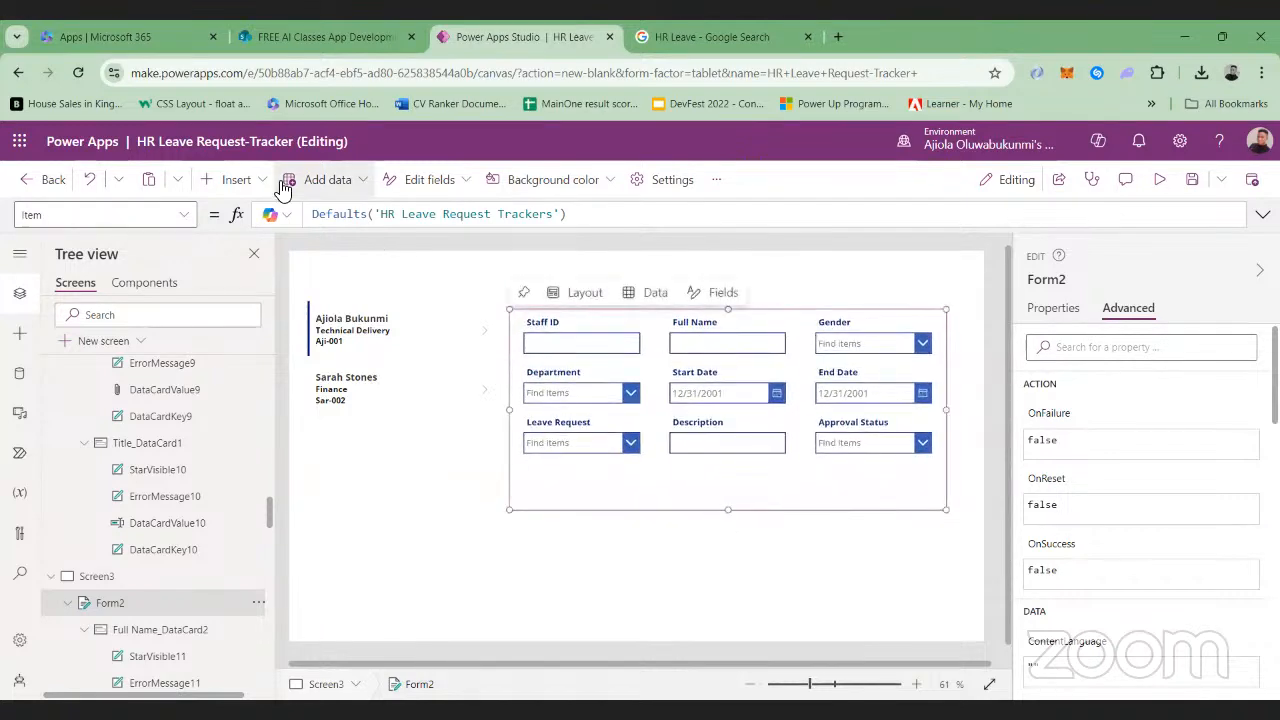
Insert a text label on Screen3 and set its text to "HR Leave Tracker"
left_click(264, 183)
left_click(324, 259)
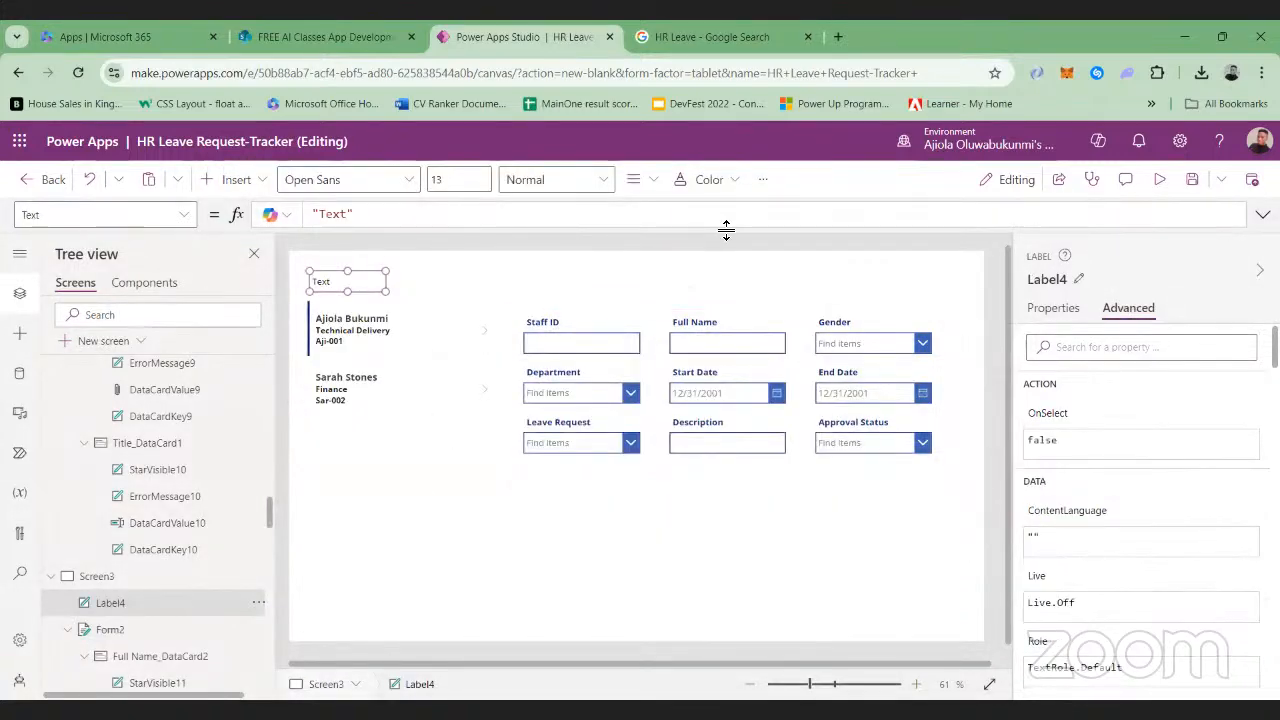
left_click(1035, 313)
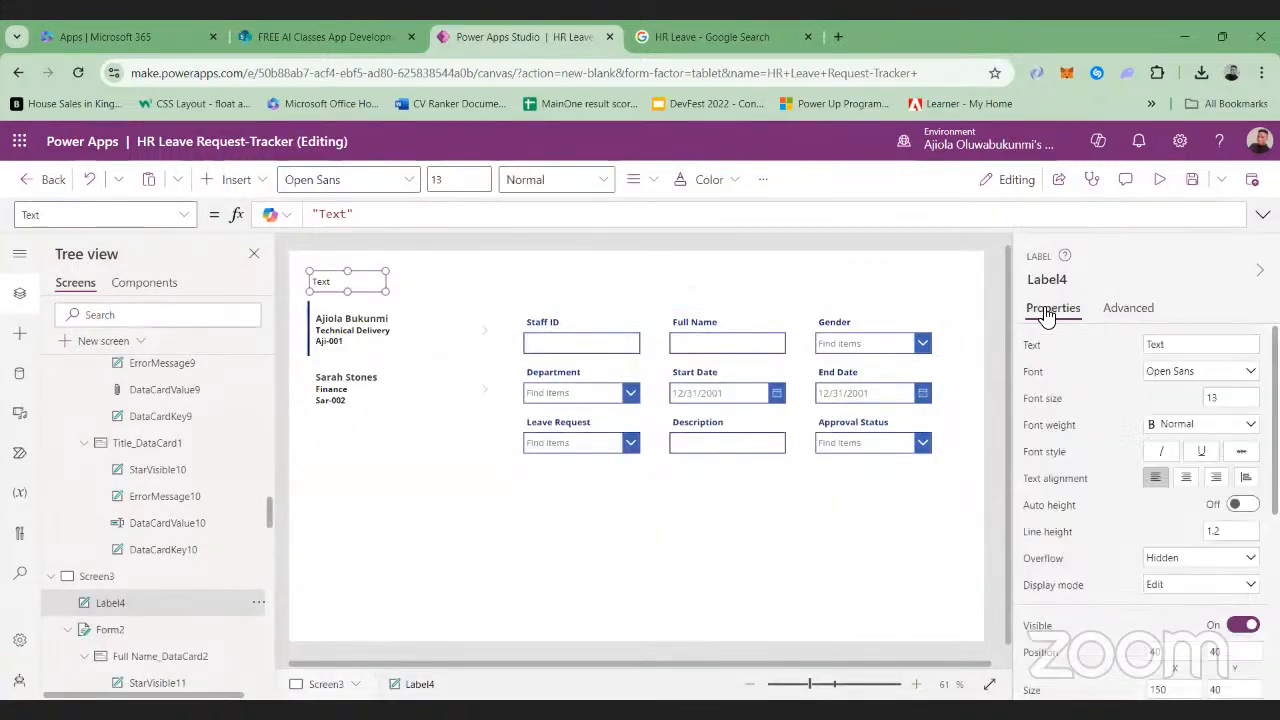
left_click(1180, 344)
type("H")
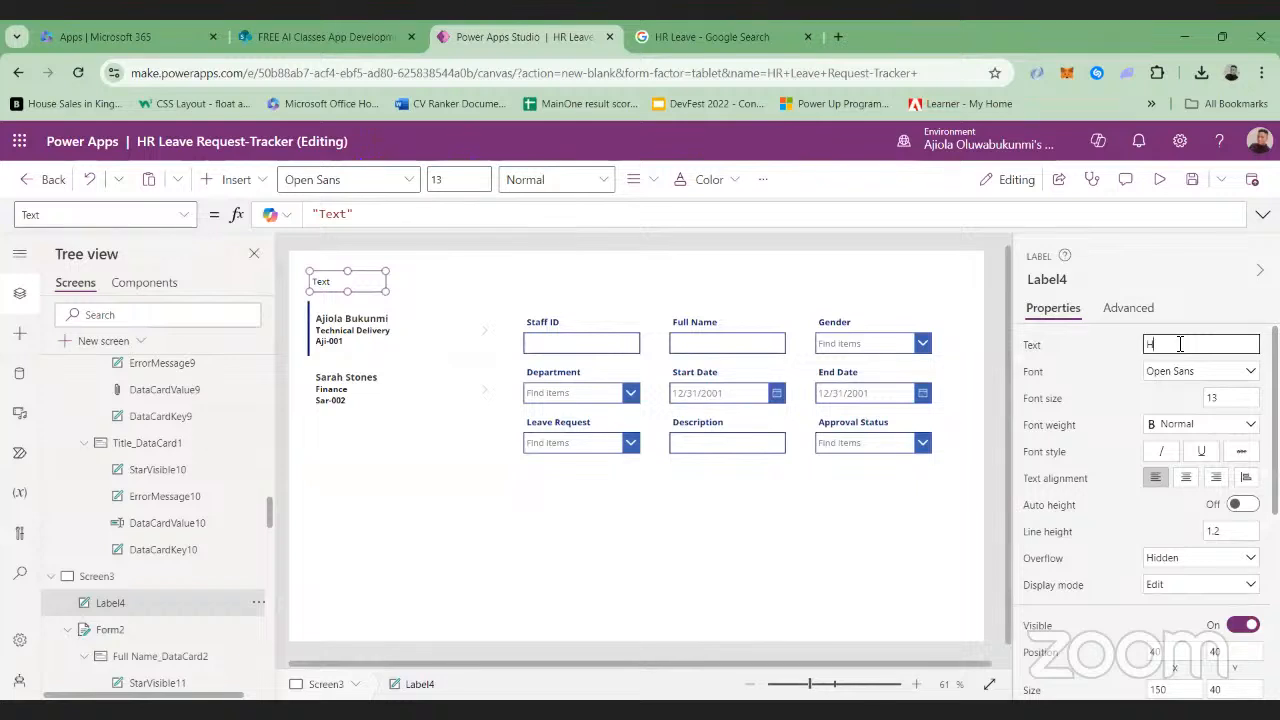
type("R Leave Tracker")
Give the HR Leave Tracker label a blue fill and white text
scroll(1230, 508, "down", 3)
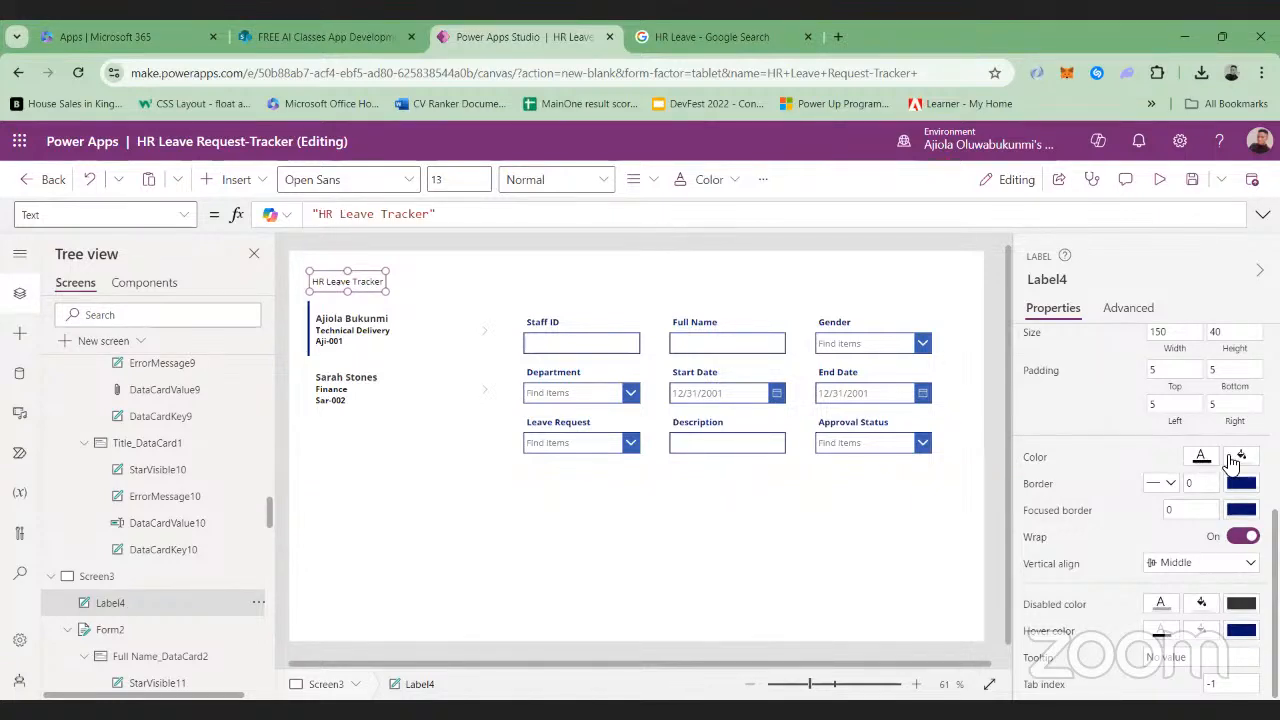
left_click(1233, 460)
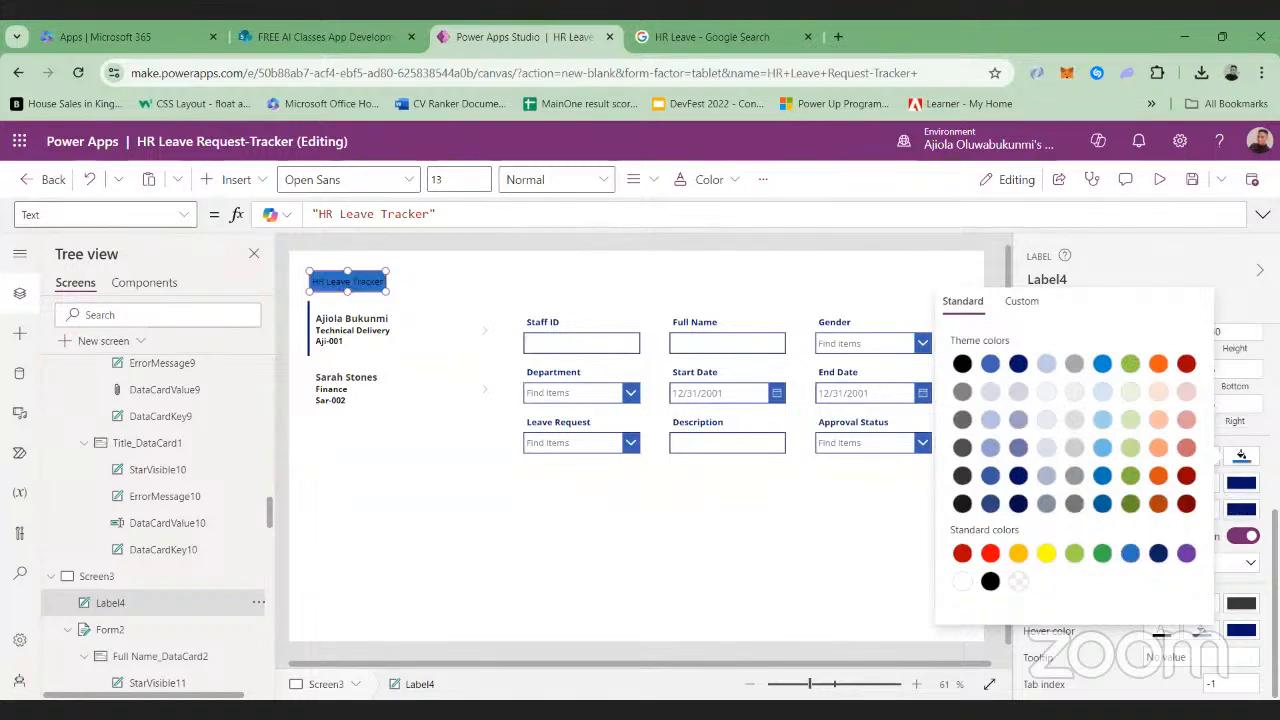
left_click(1235, 458)
left_click(1176, 458)
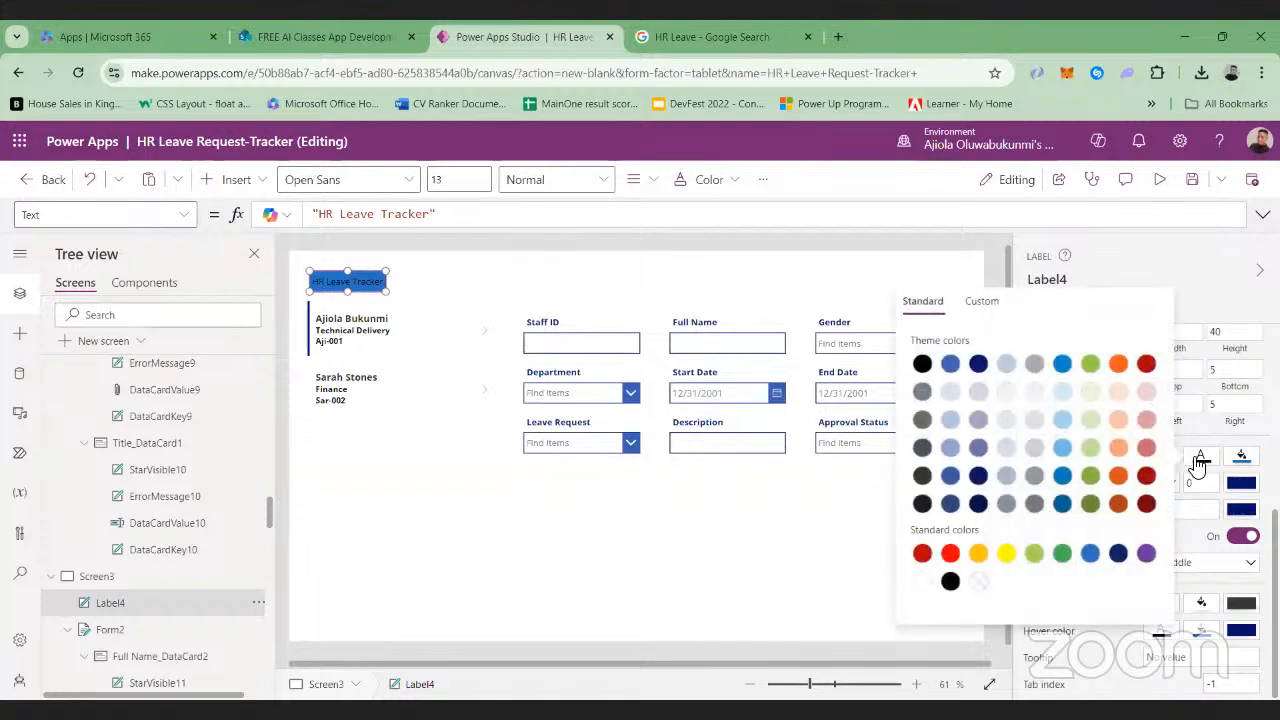
left_click(928, 581)
Set the HR Leave Tracker label's font size to 25 and its font weight to Bold
left_click(461, 186)
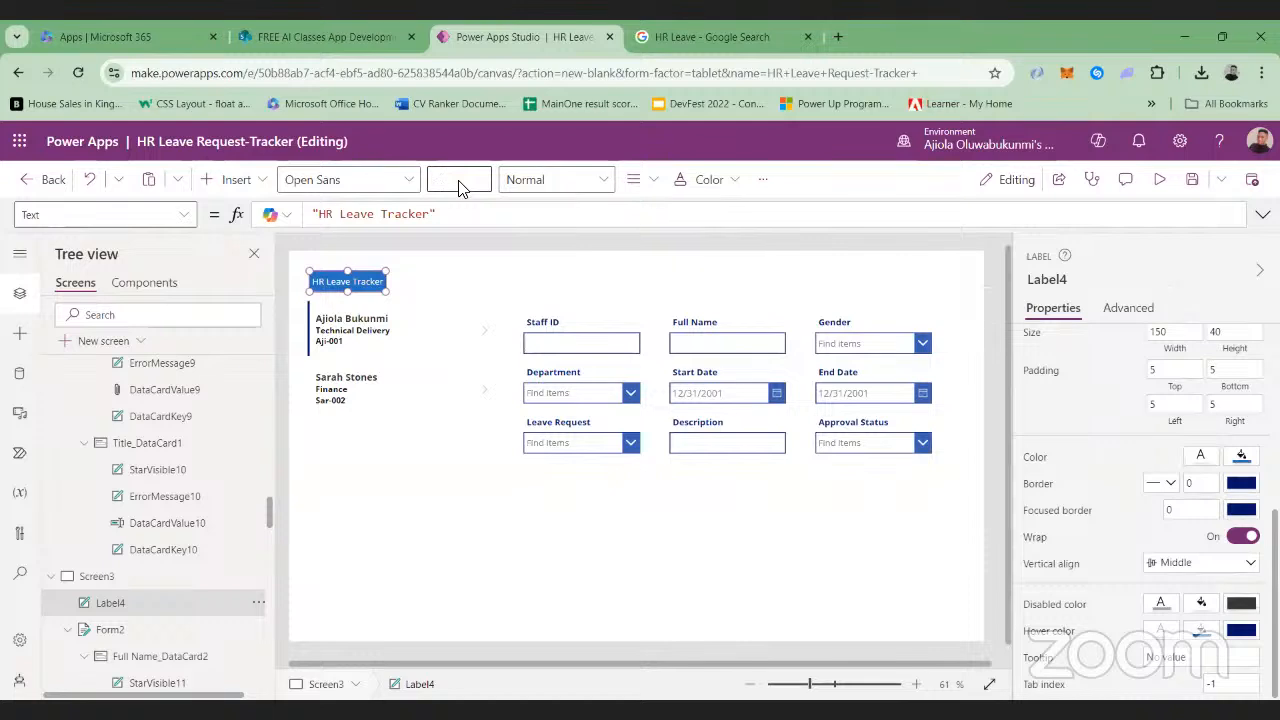
left_click(607, 178)
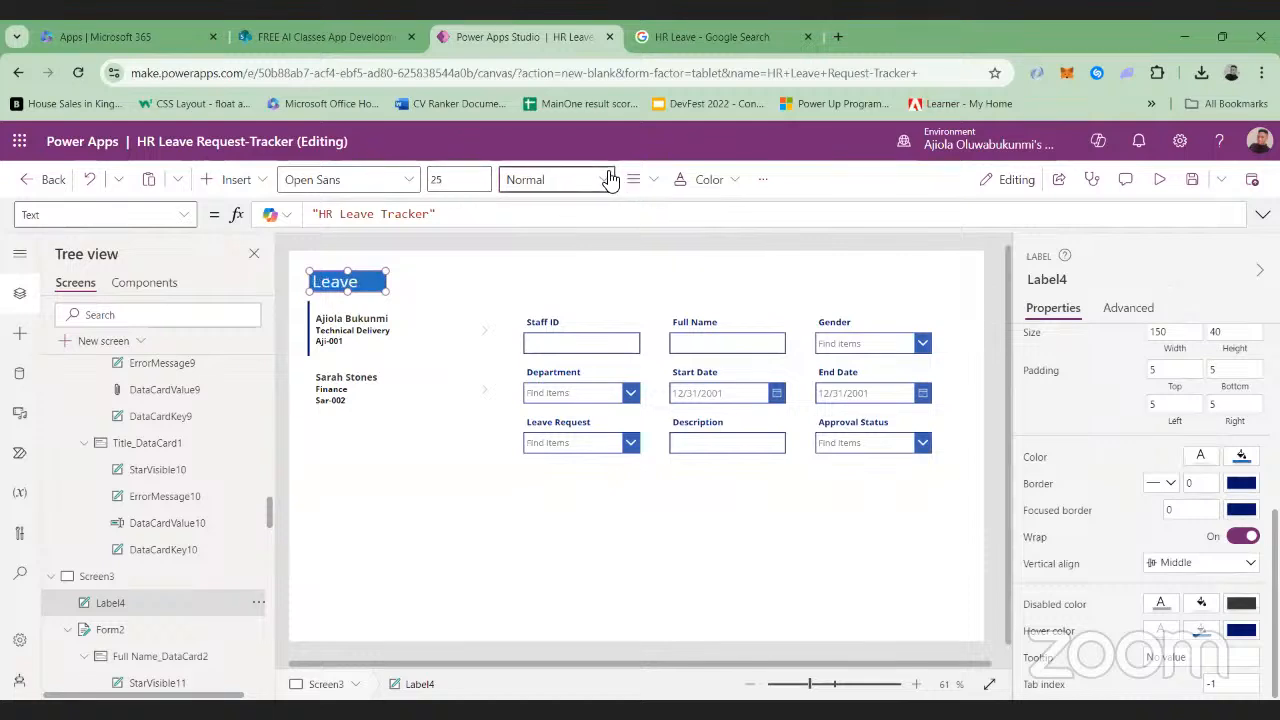
left_click(607, 186)
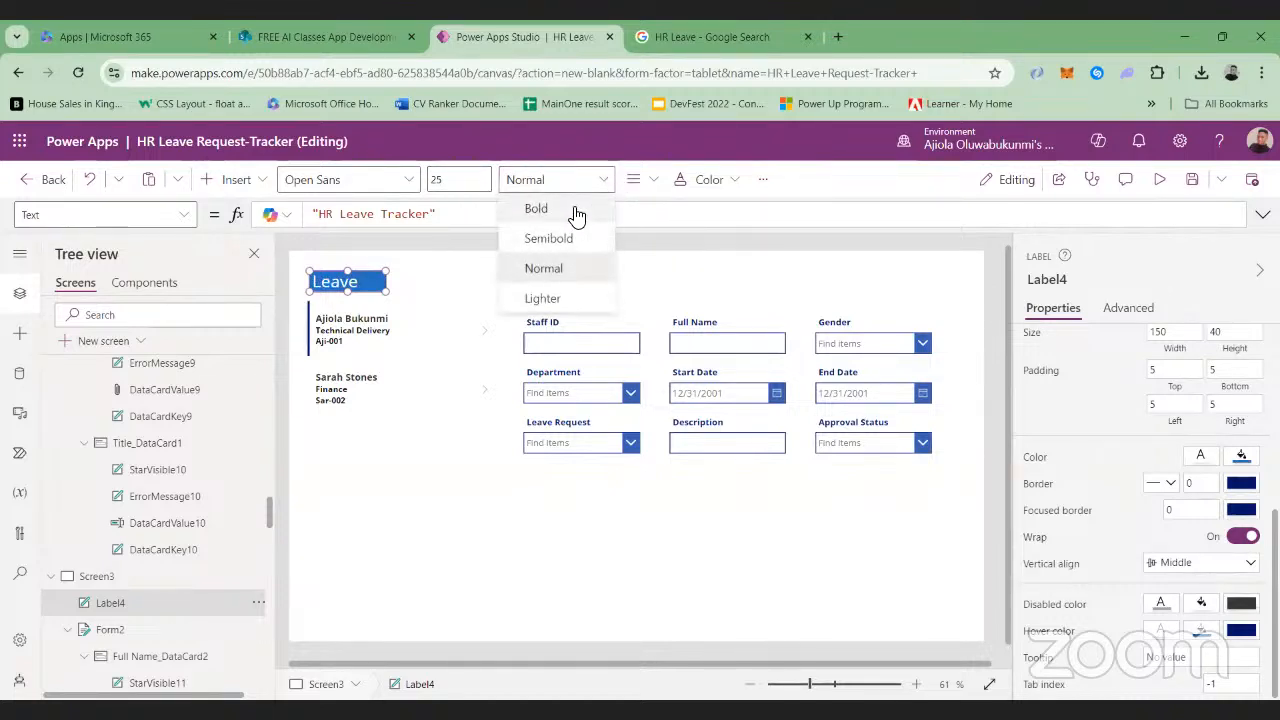
left_click(565, 208)
Enlarge the HR Leave Tracker label to about 695 by 59 near Screen3's top middle, and centre its text
left_click_drag(380, 289, 663, 302)
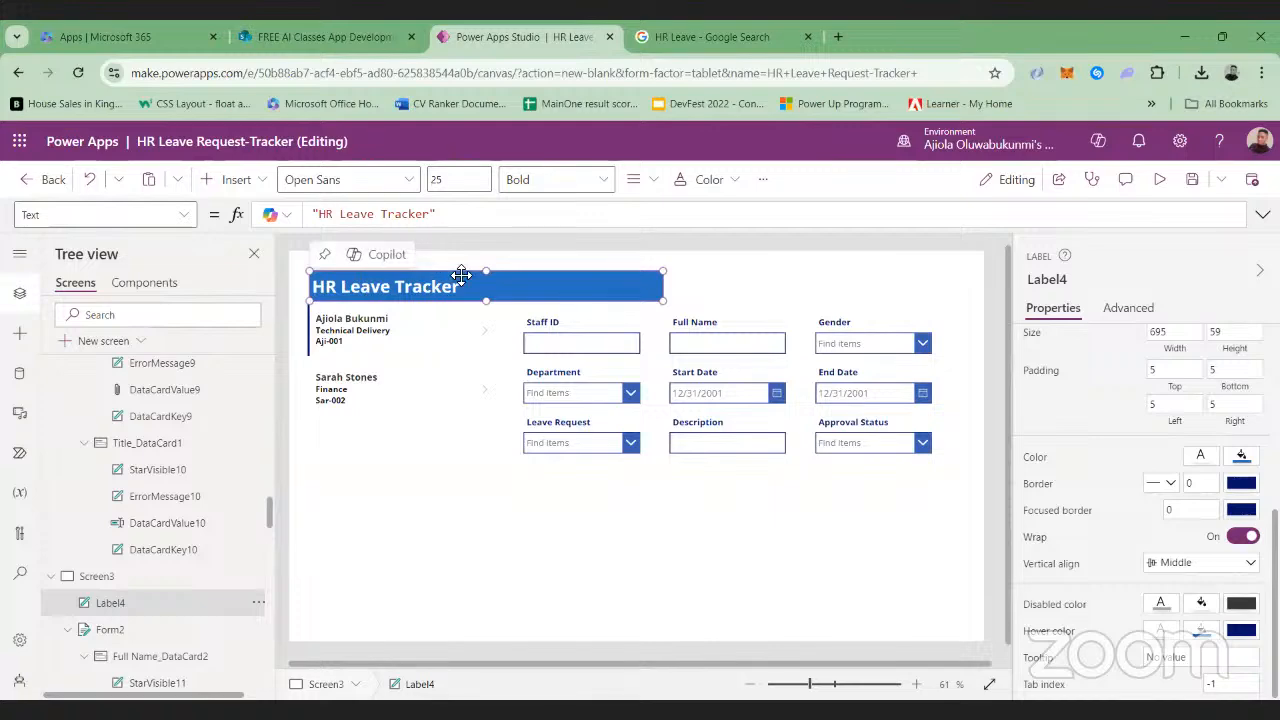
left_click_drag(462, 276, 606, 267)
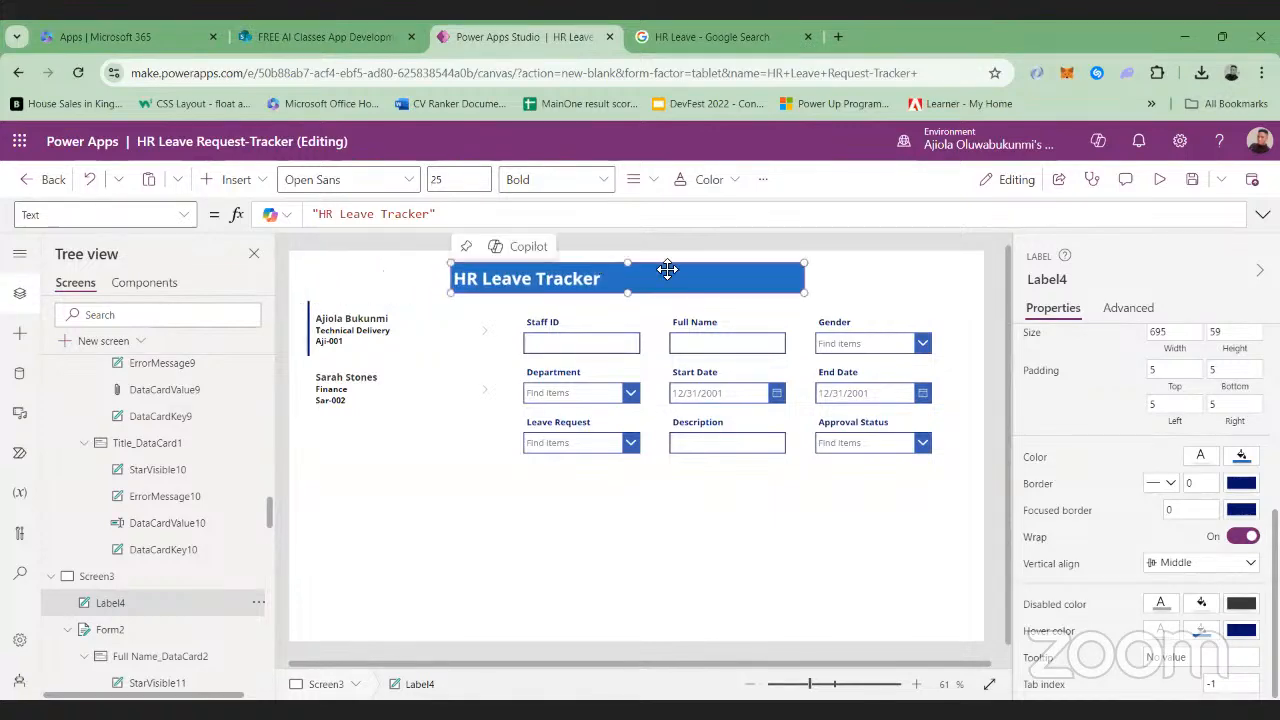
scroll(1245, 600, "up", 3)
scroll(1245, 600, "up", 4)
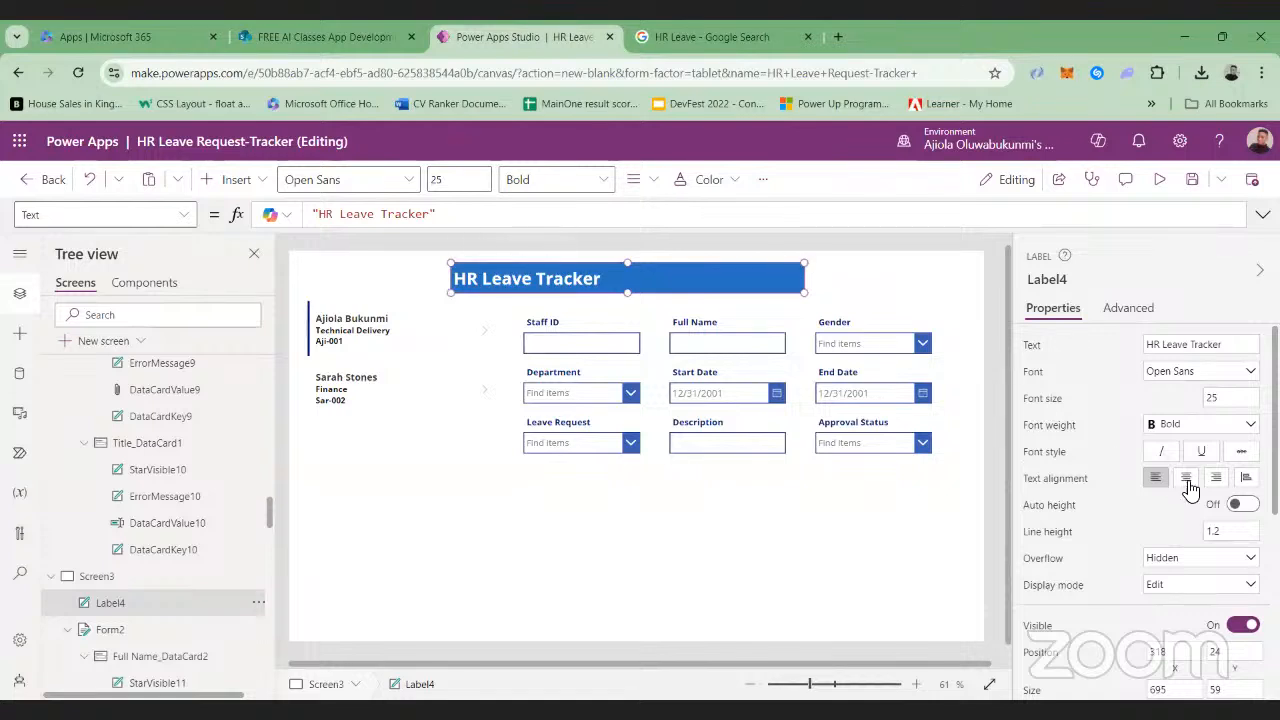
left_click(1187, 481)
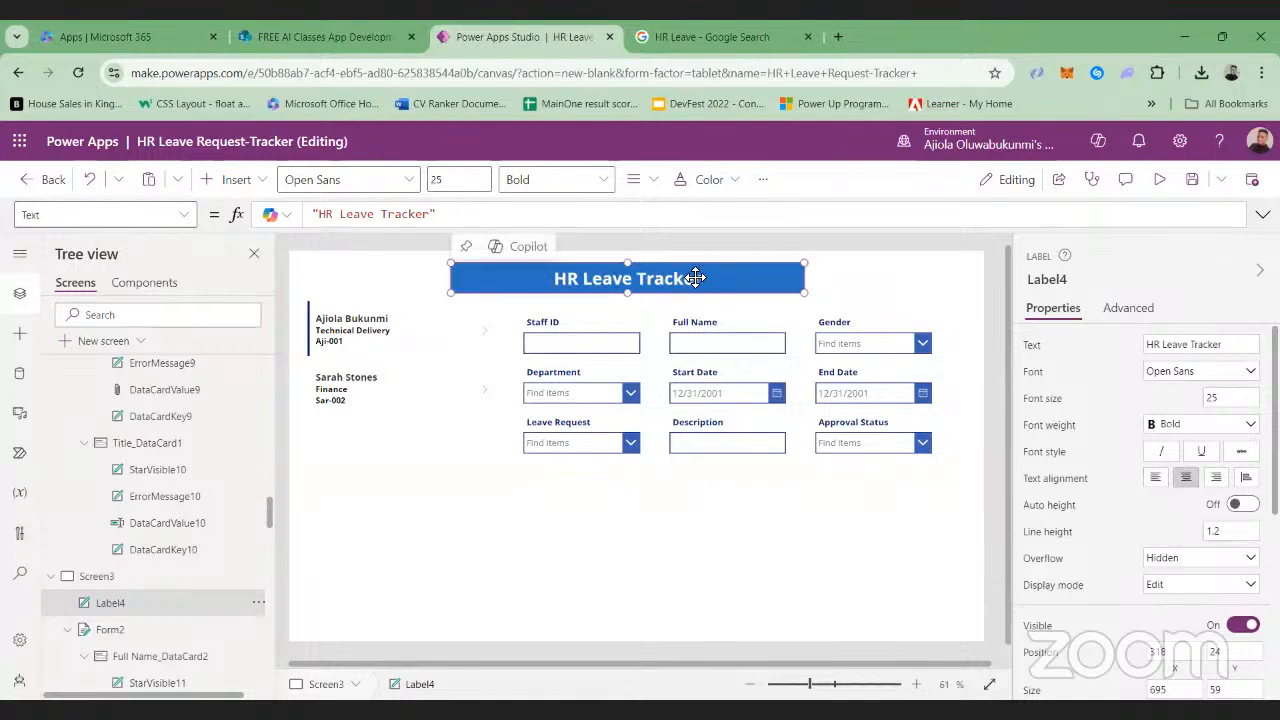
Shift the HR Leave Tracker label to about X 264, widen it to about 957 by 55, and save the app
mouse_move(695, 278)
left_mouse_down()
mouse_move(668, 278)
mouse_move(682, 278)
left_mouse_up()
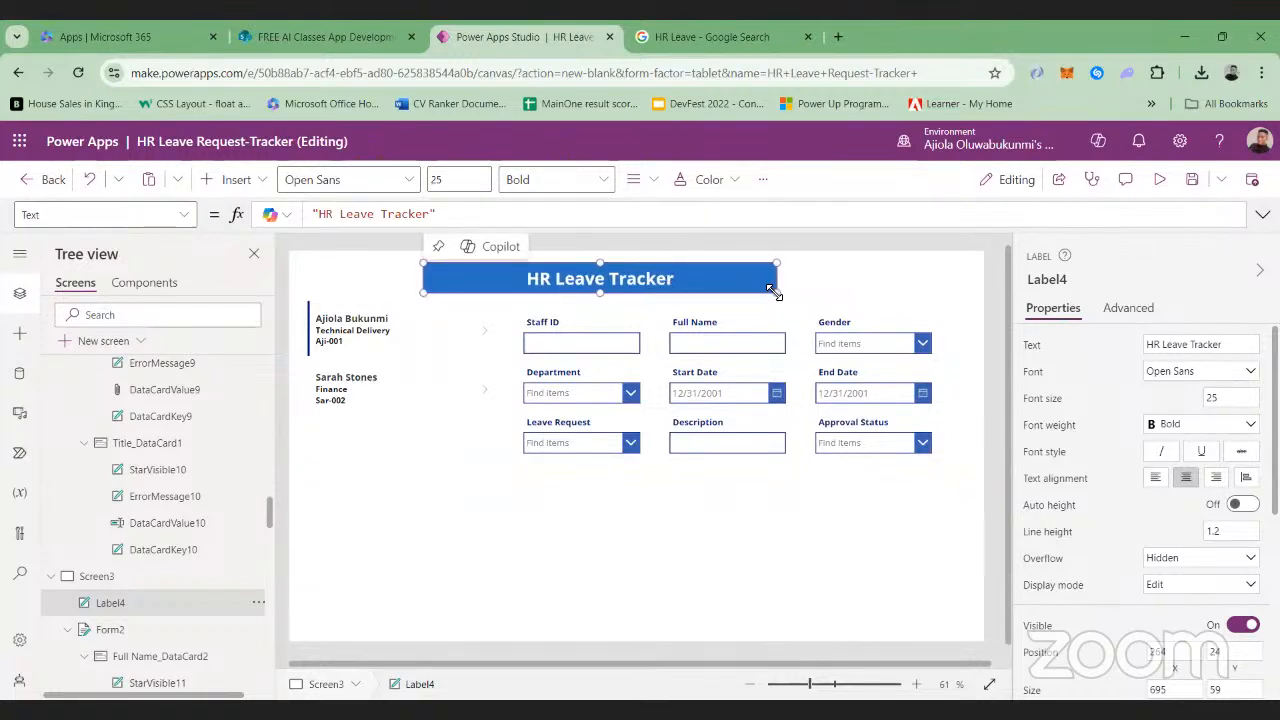
left_click_drag(771, 291, 910, 291)
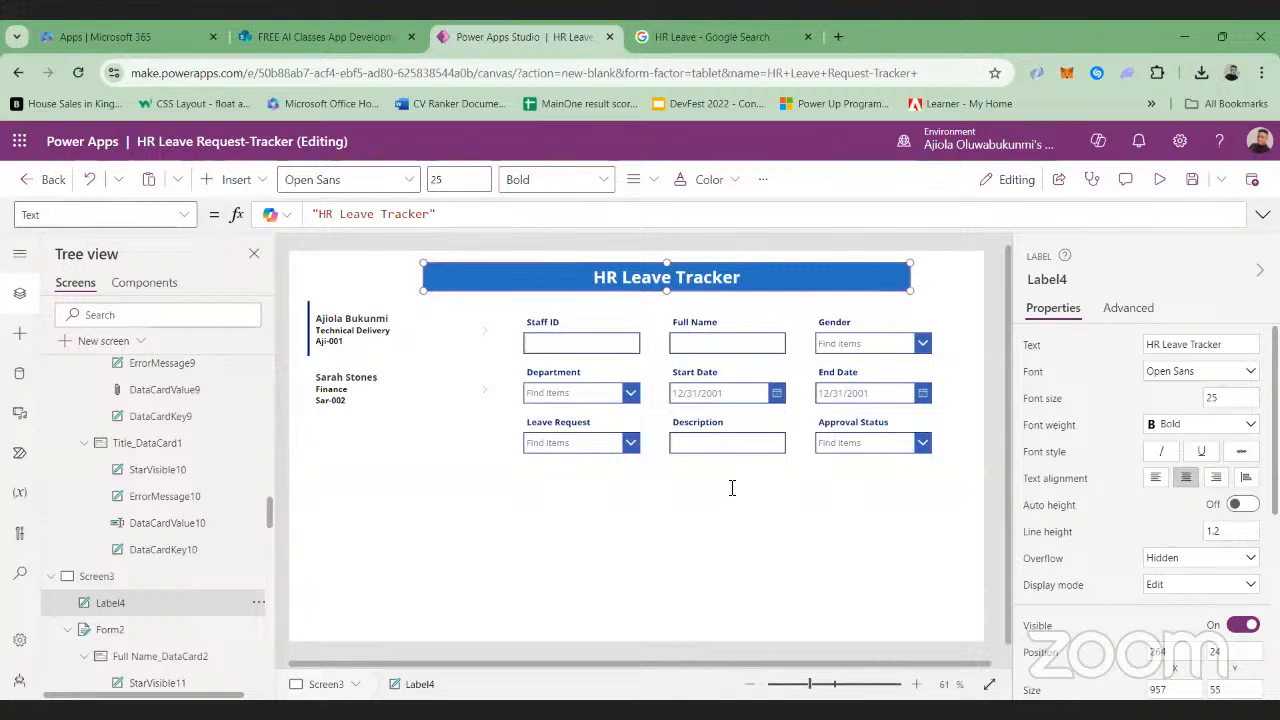
left_click(1188, 182)
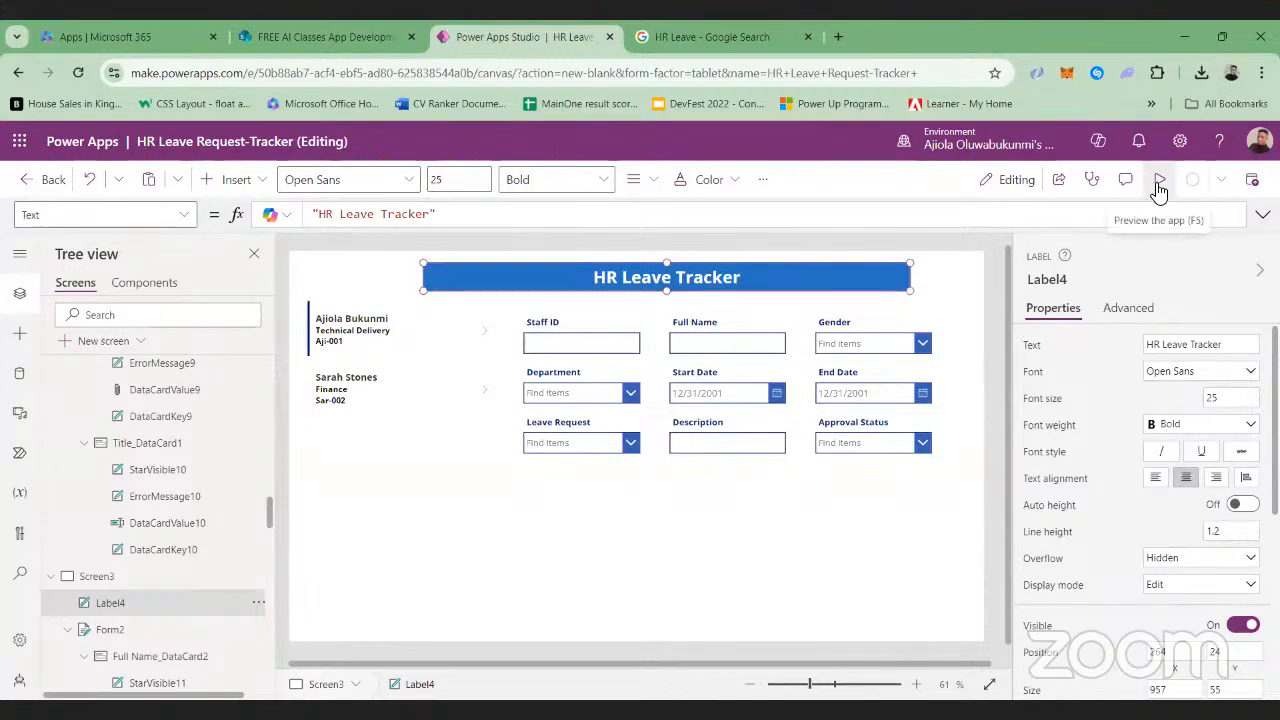
Check Screen3 in preview, and insert a Home icon beside the title banner at about X 36, Y 19
left_click(1158, 182)
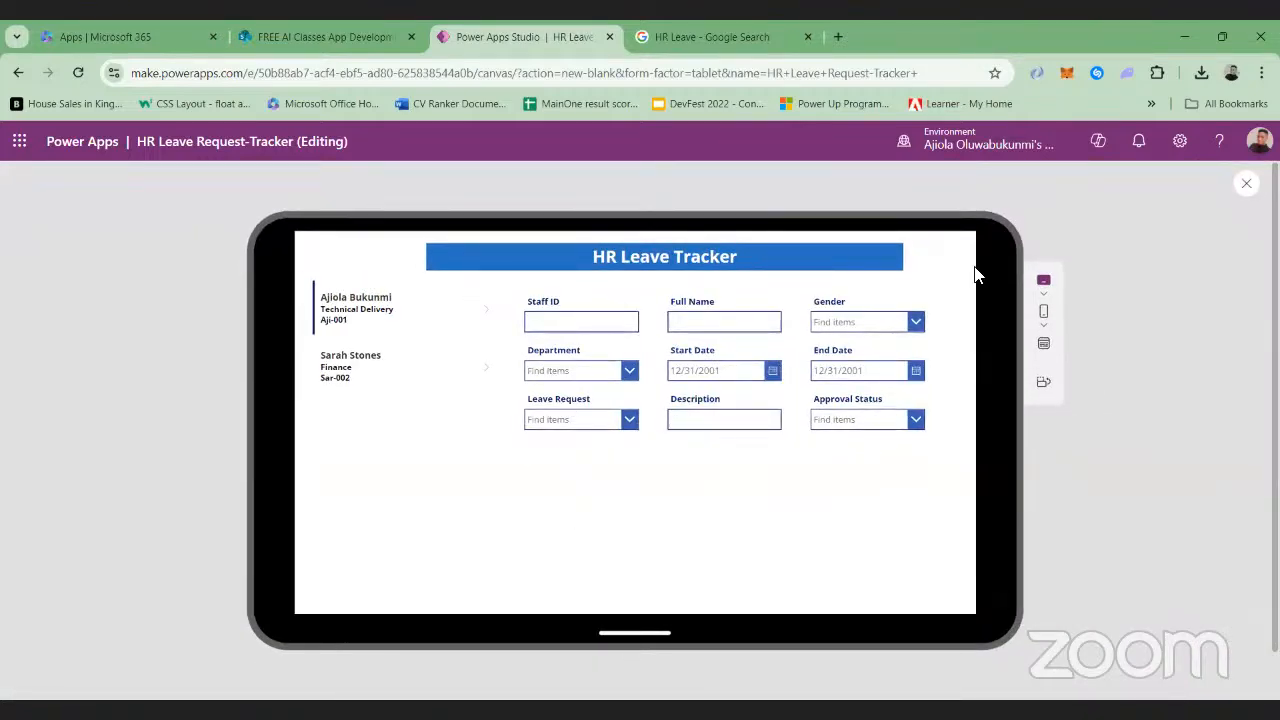
left_click(1247, 187)
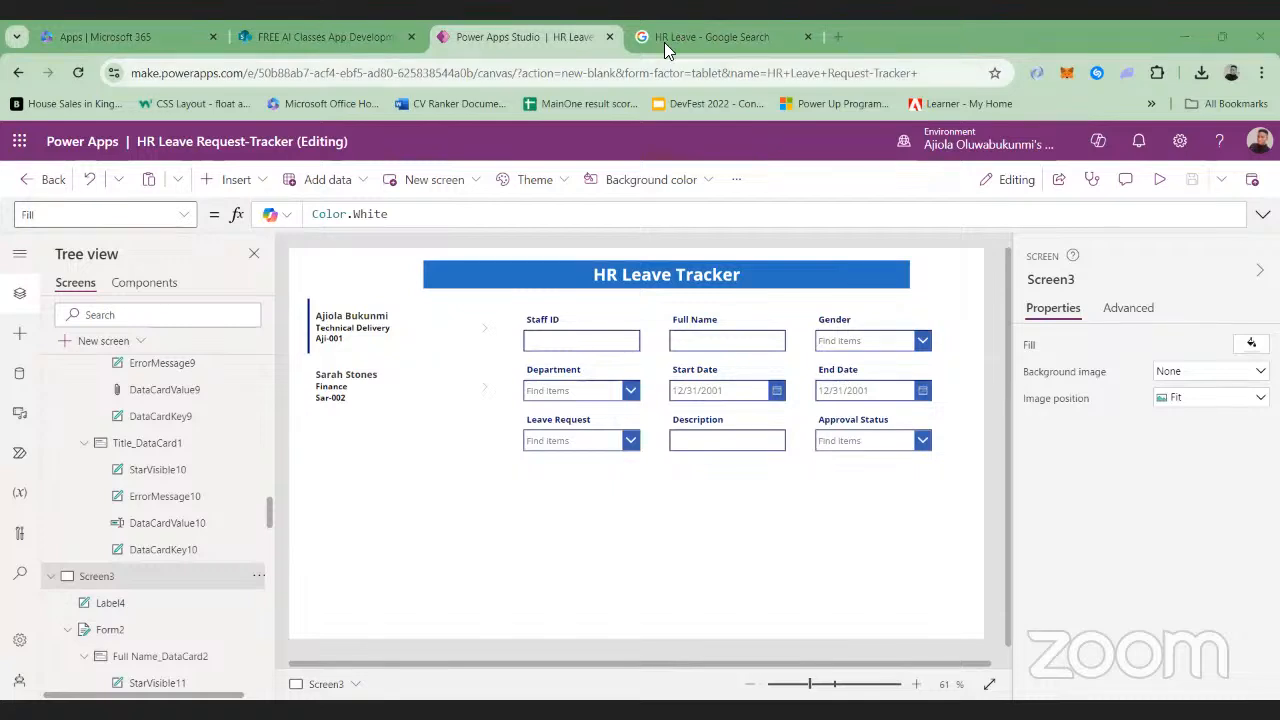
left_click(252, 181)
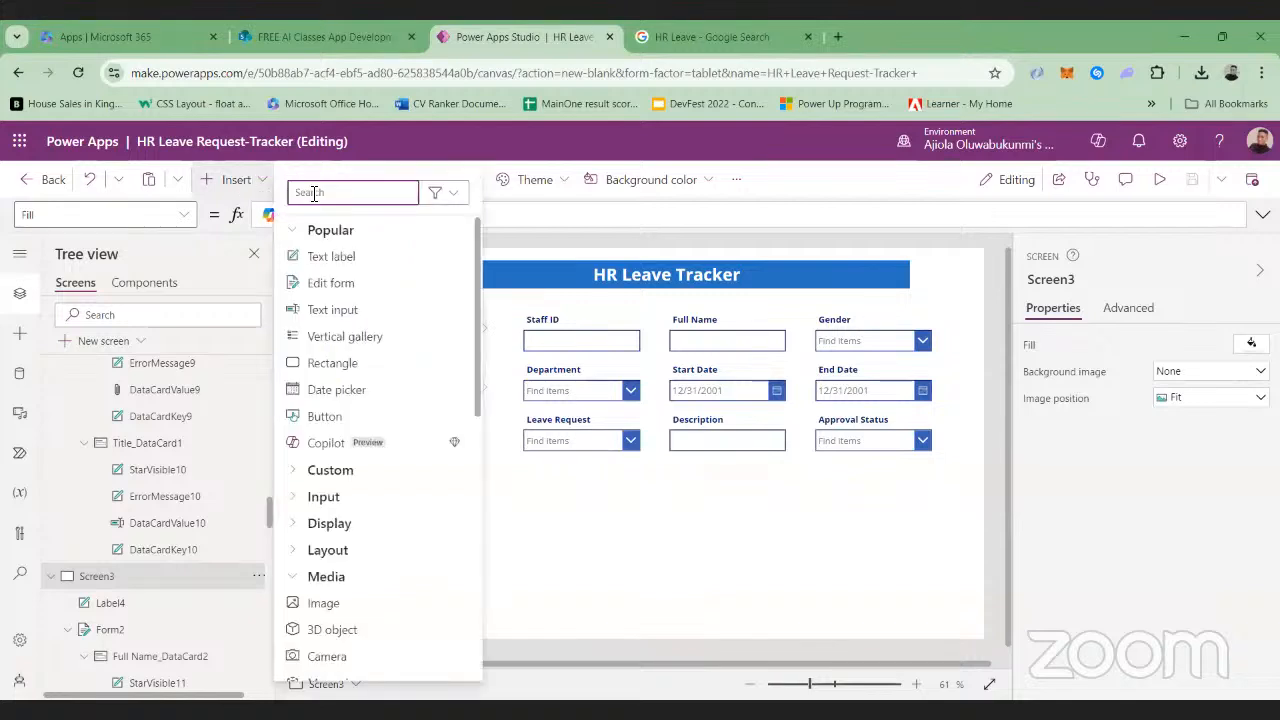
type("home")
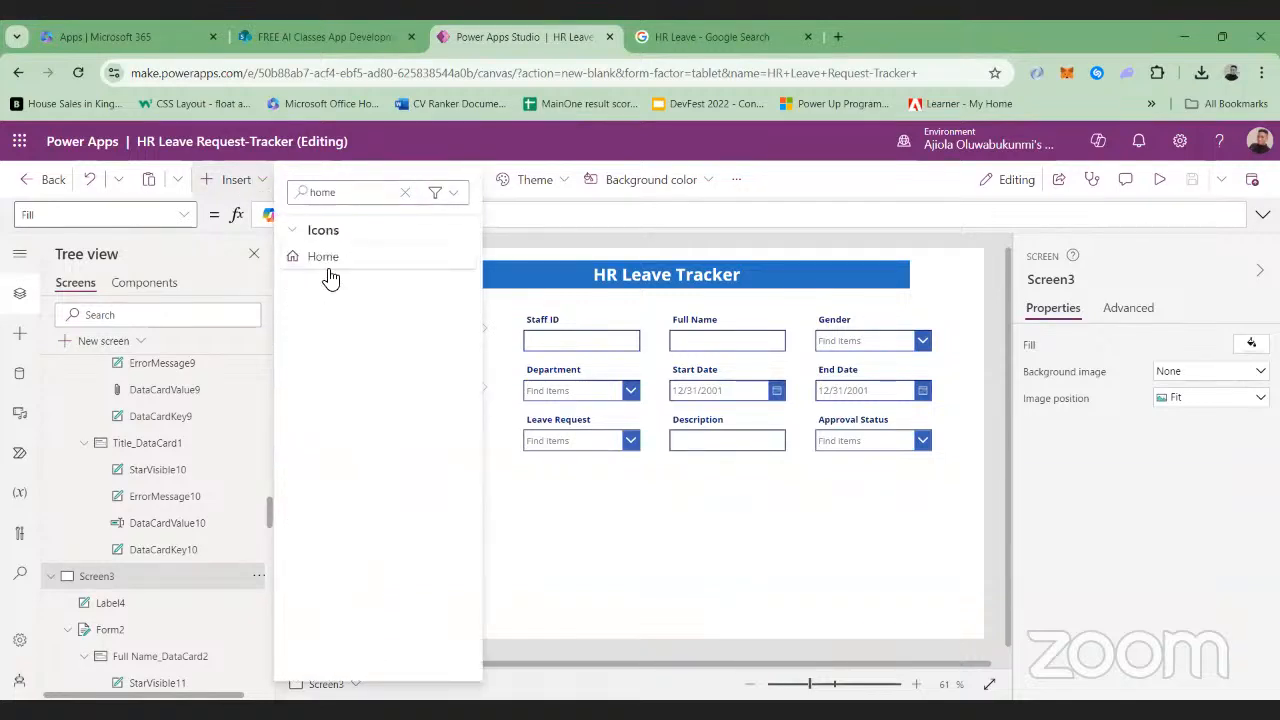
left_click(326, 258)
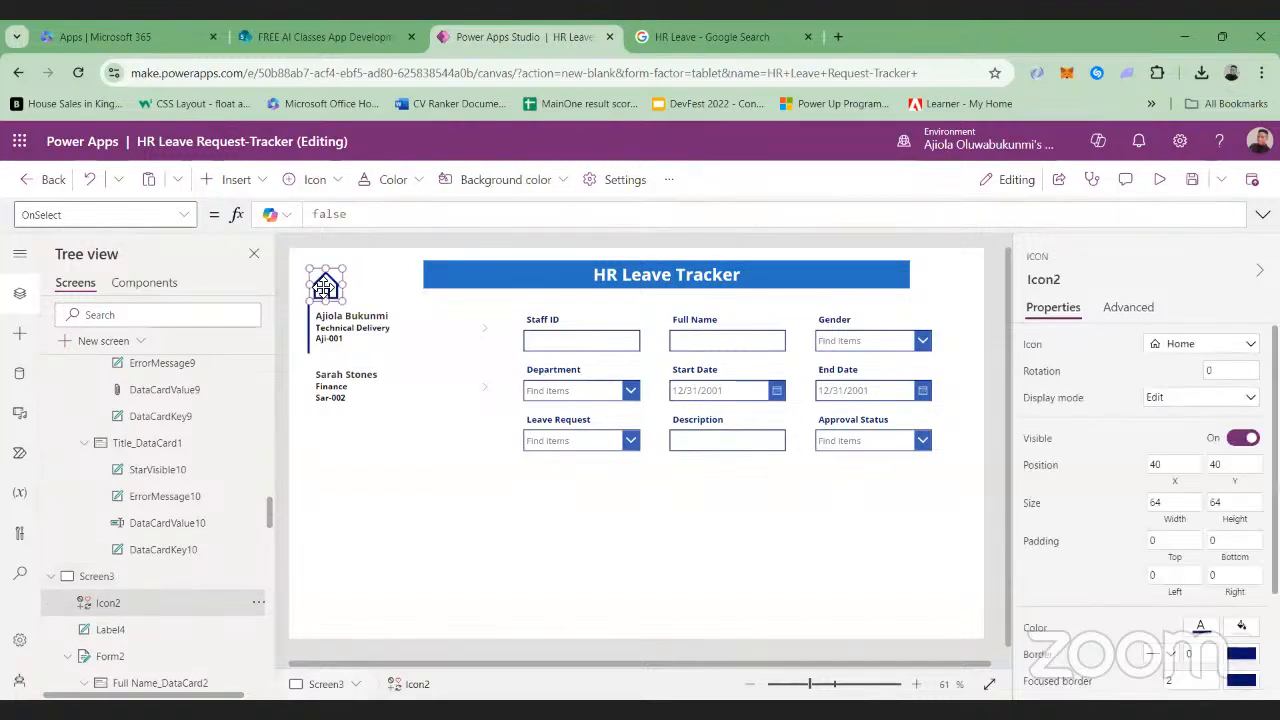
mouse_move(326, 288)
left_mouse_down()
mouse_move(320, 268)
mouse_move(323, 278)
left_mouse_up()
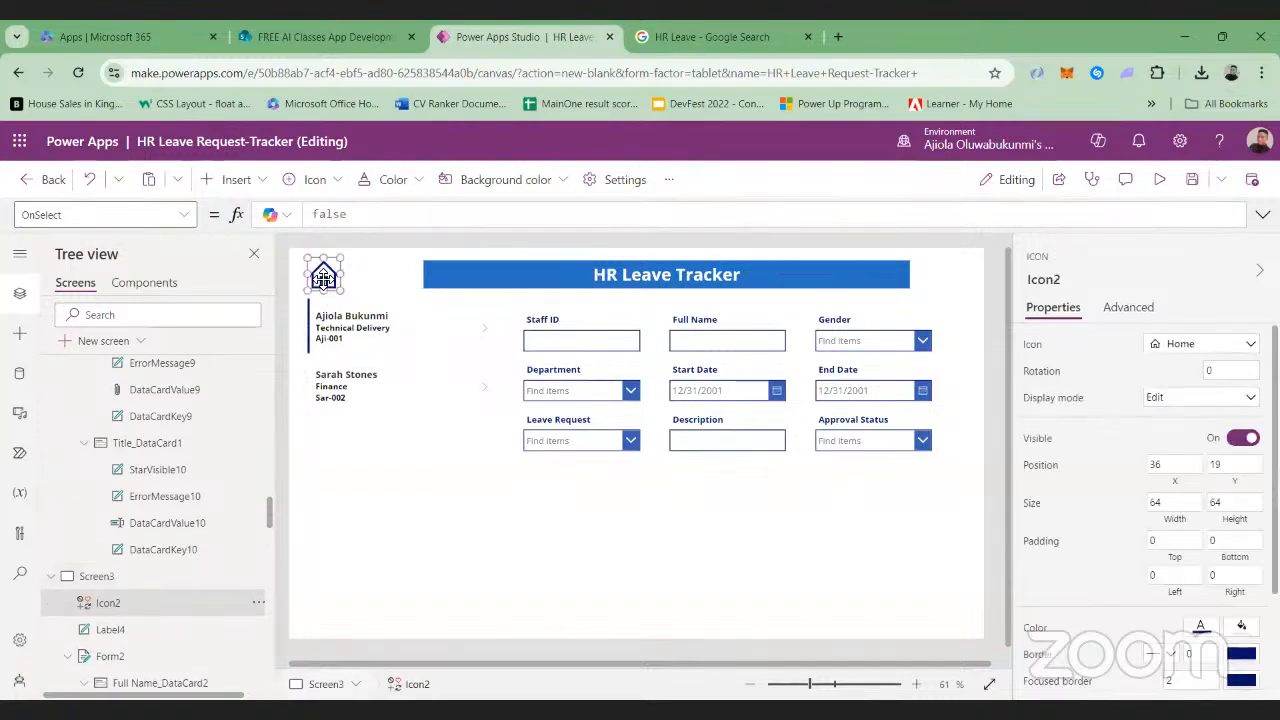
Insert a button on Screen3 and place it below the leave request form at about X 756, Y 540
left_click(247, 180)
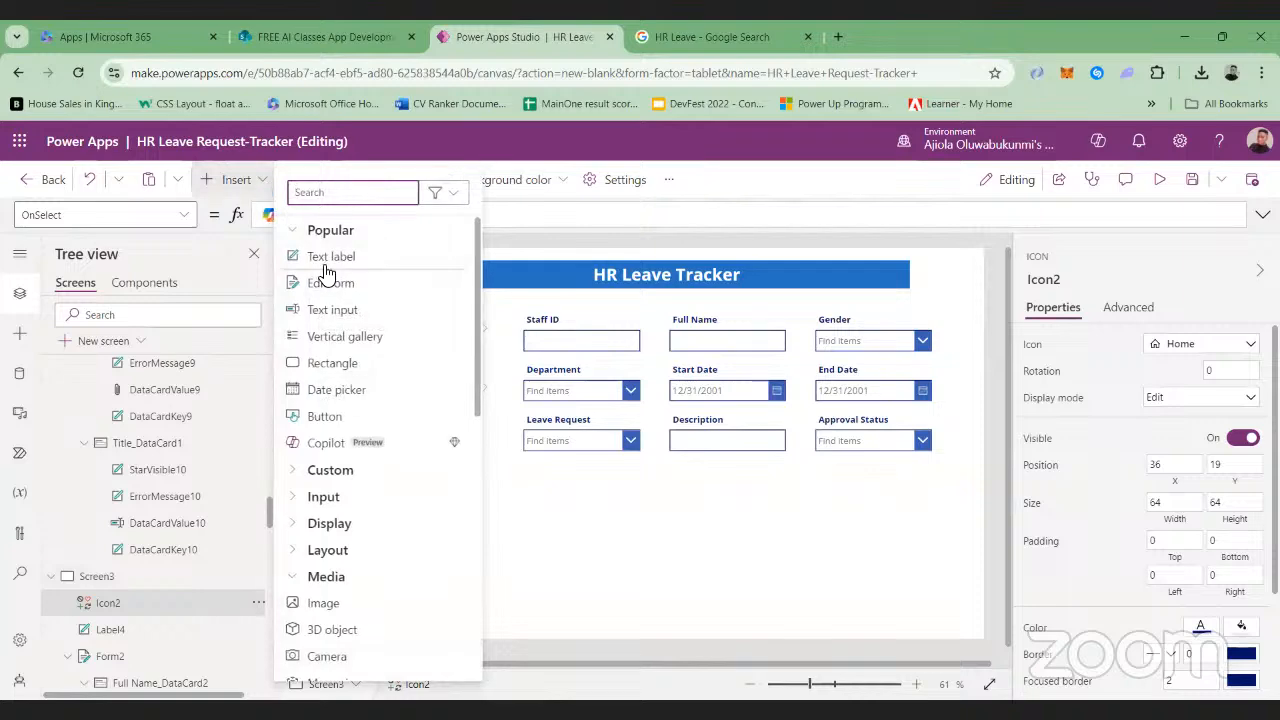
left_click(317, 426)
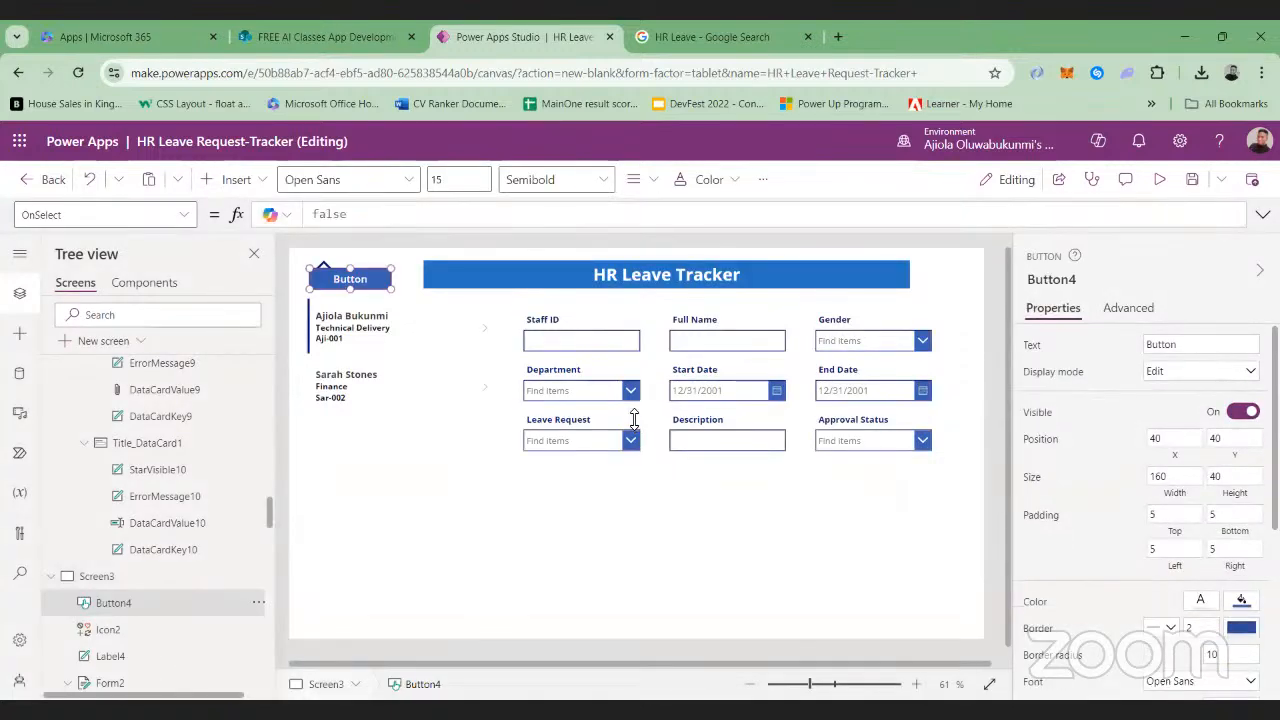
left_click_drag(352, 284, 722, 538)
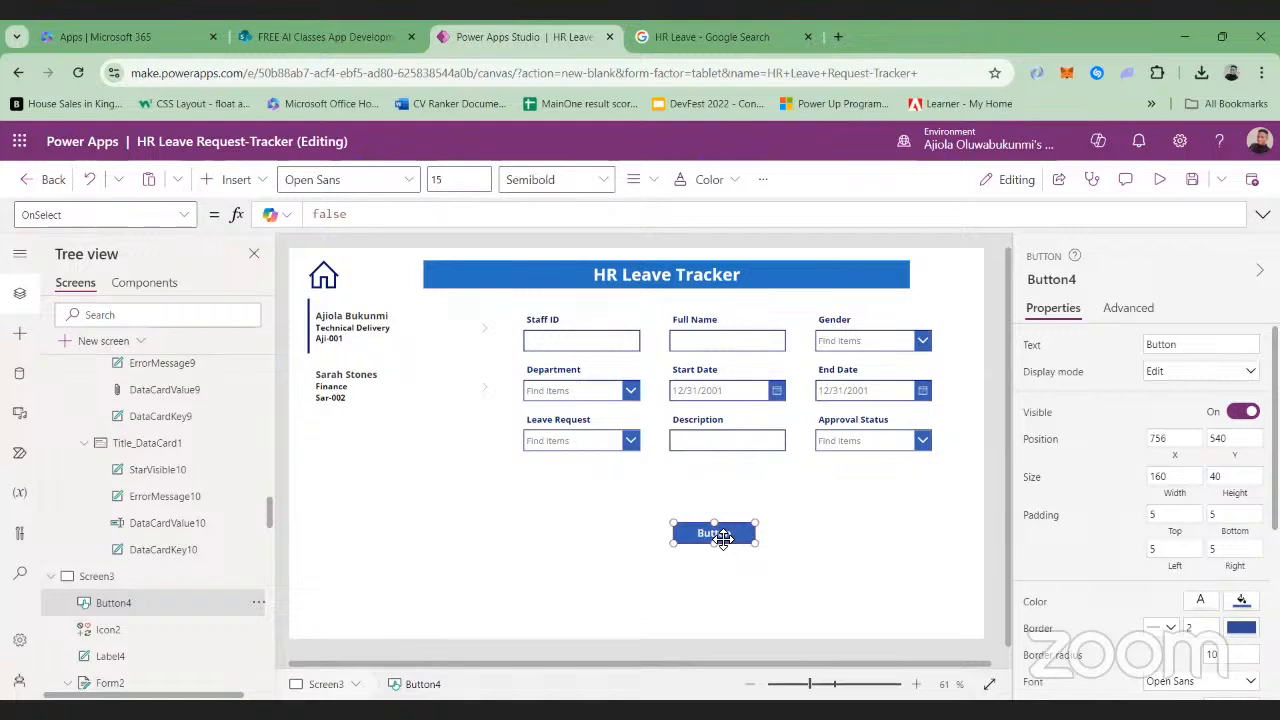
Set the Home icon's OnSelect formula to Navigate(Screen1)
left_click(318, 278)
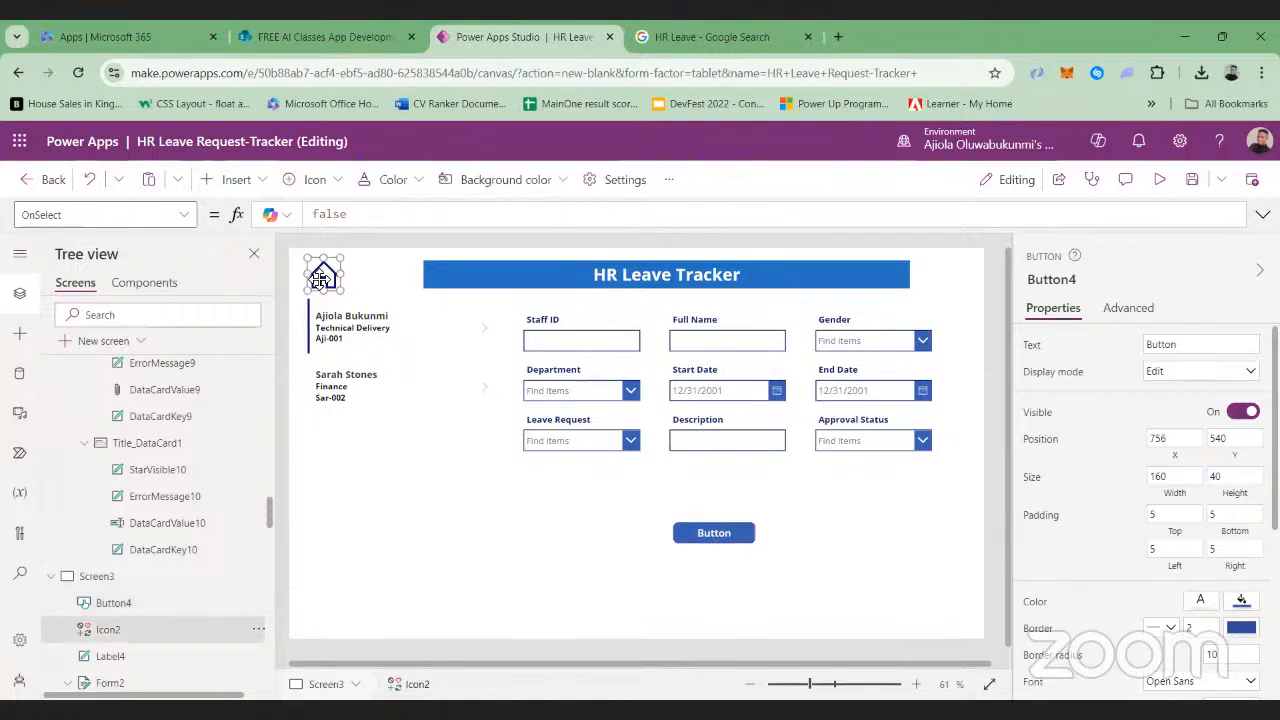
left_click(368, 221)
key("BackSpace")
type("N")
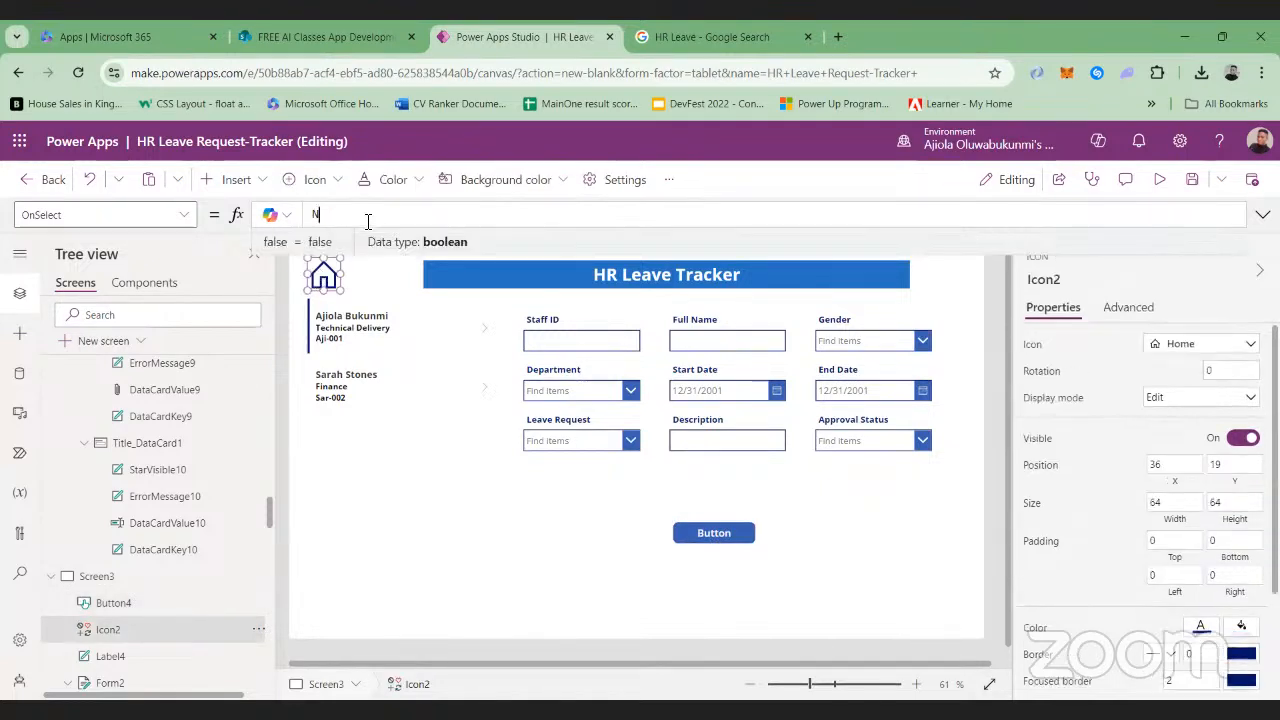
type("avigate")
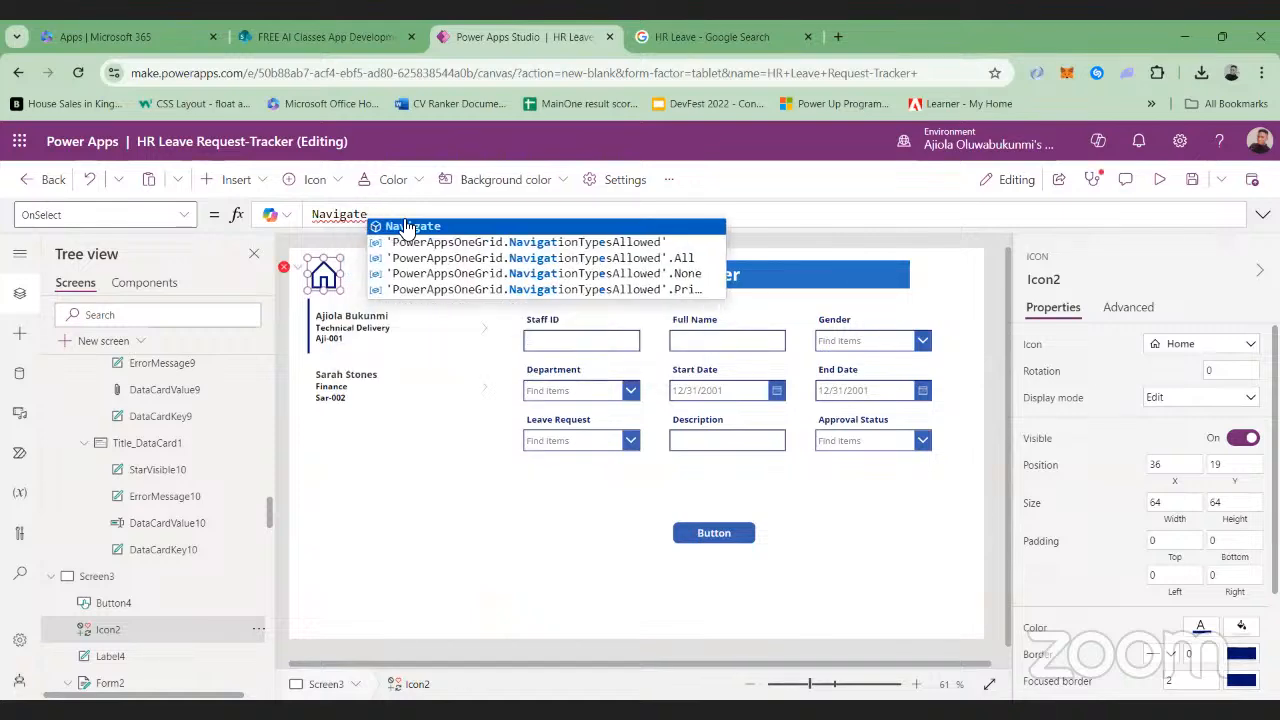
left_click(405, 226)
type("(Screeb")
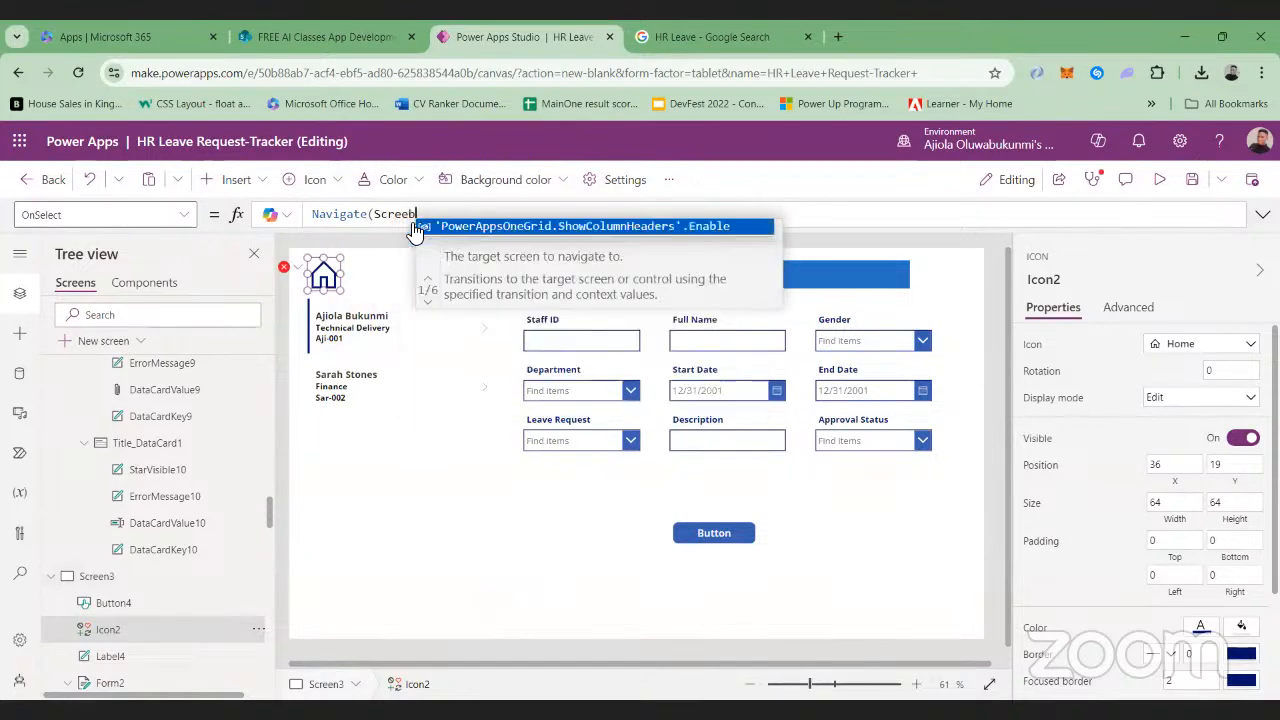
key("BackSpace")
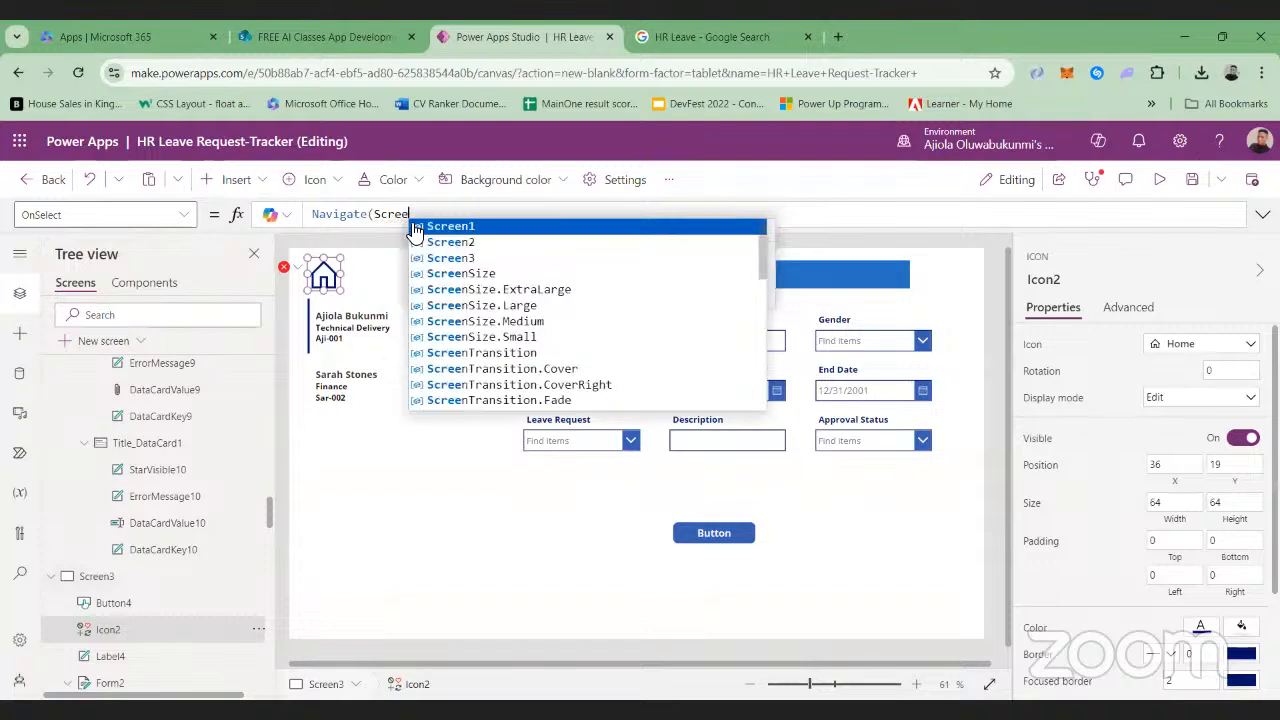
left_click(452, 227)
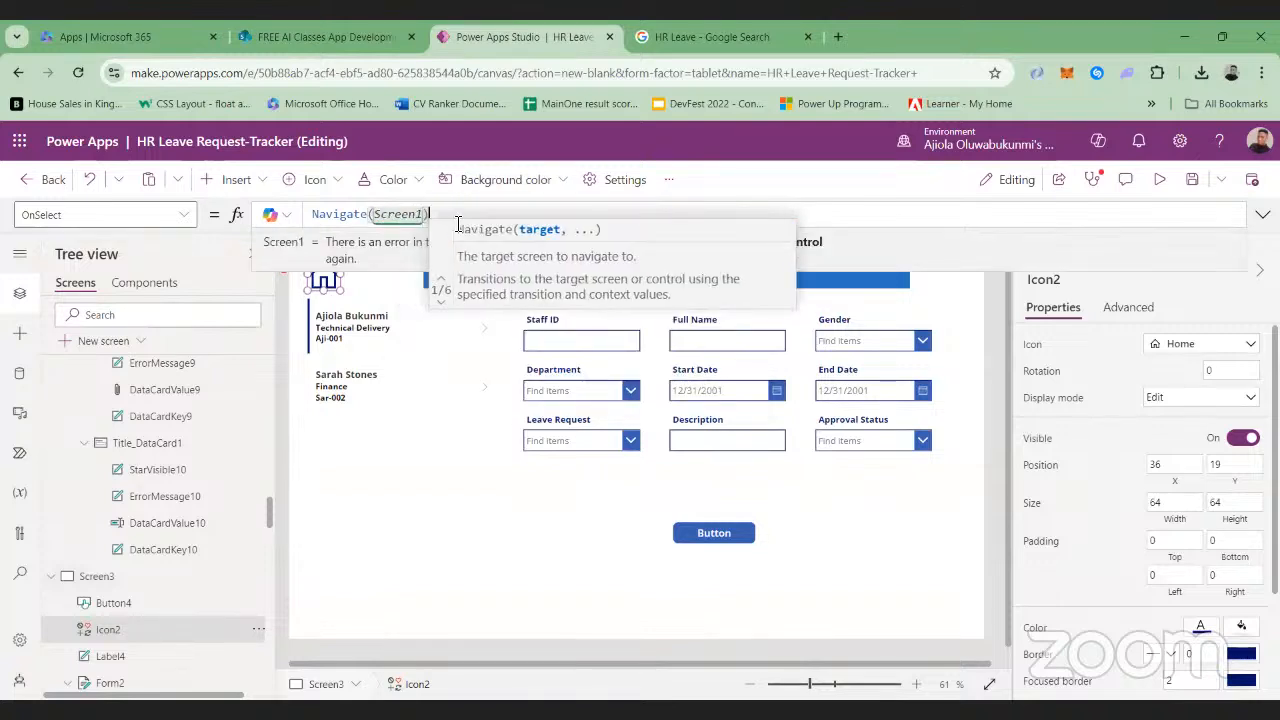
type(")")
left_click(706, 536)
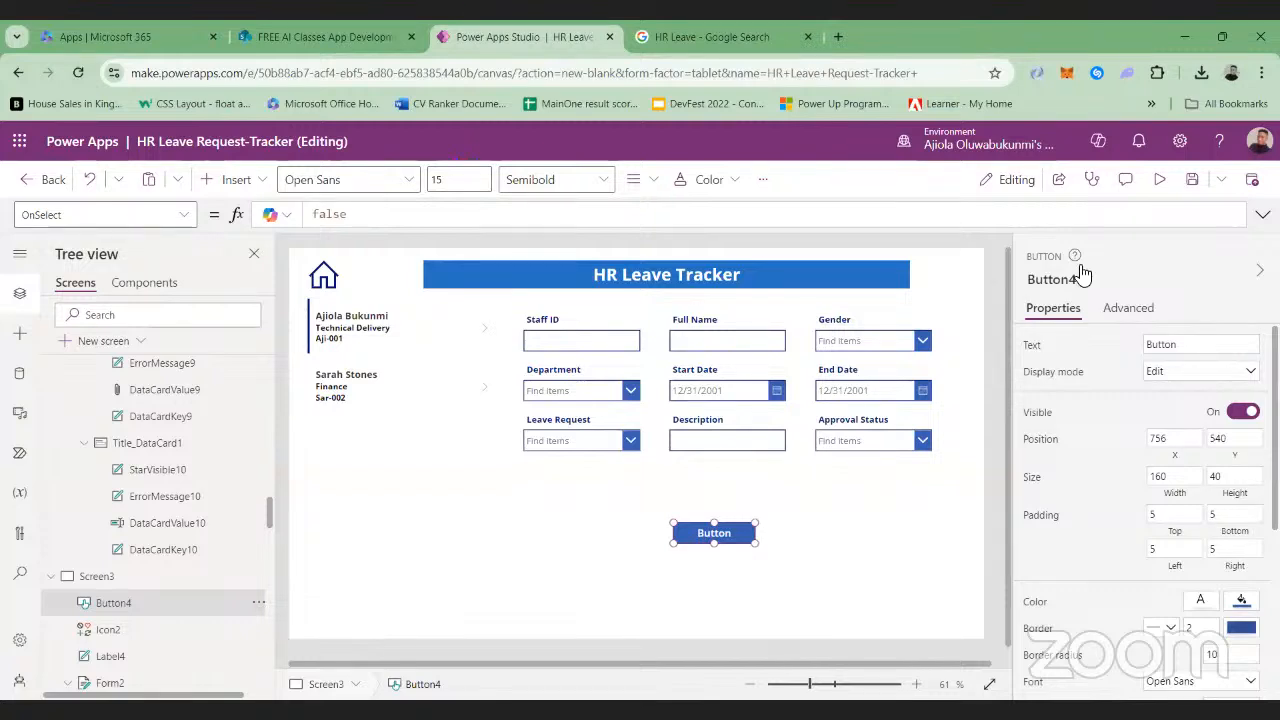
Preview Screen3, examine the Approval Status choices against the HR Leave Request Trackers list in SharePoint, and return to editing
left_click(1156, 184)
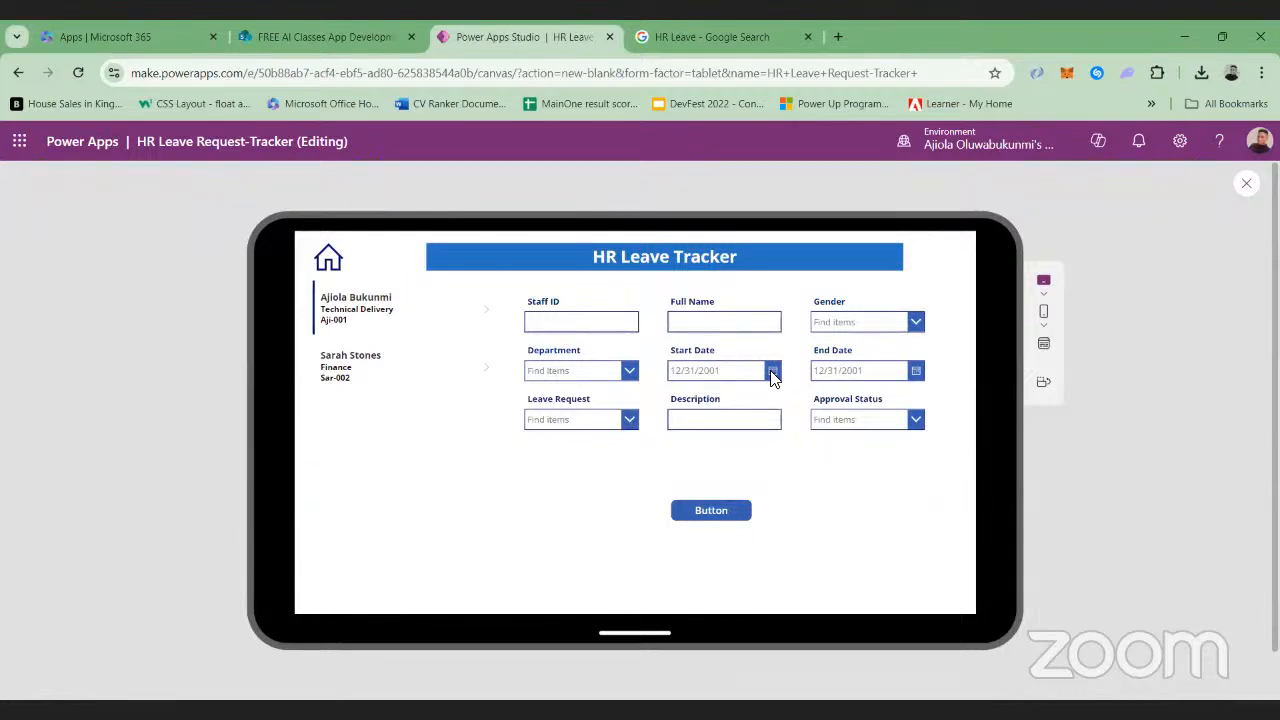
left_click(345, 38)
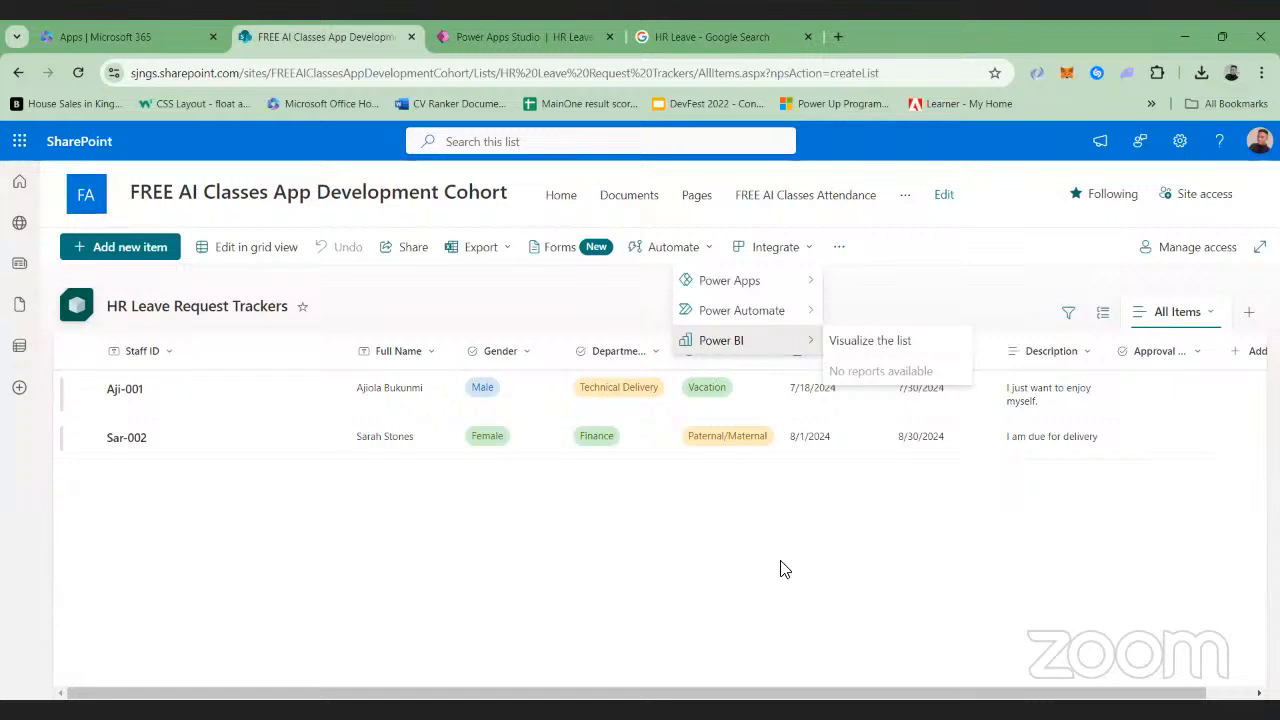
left_click(520, 38)
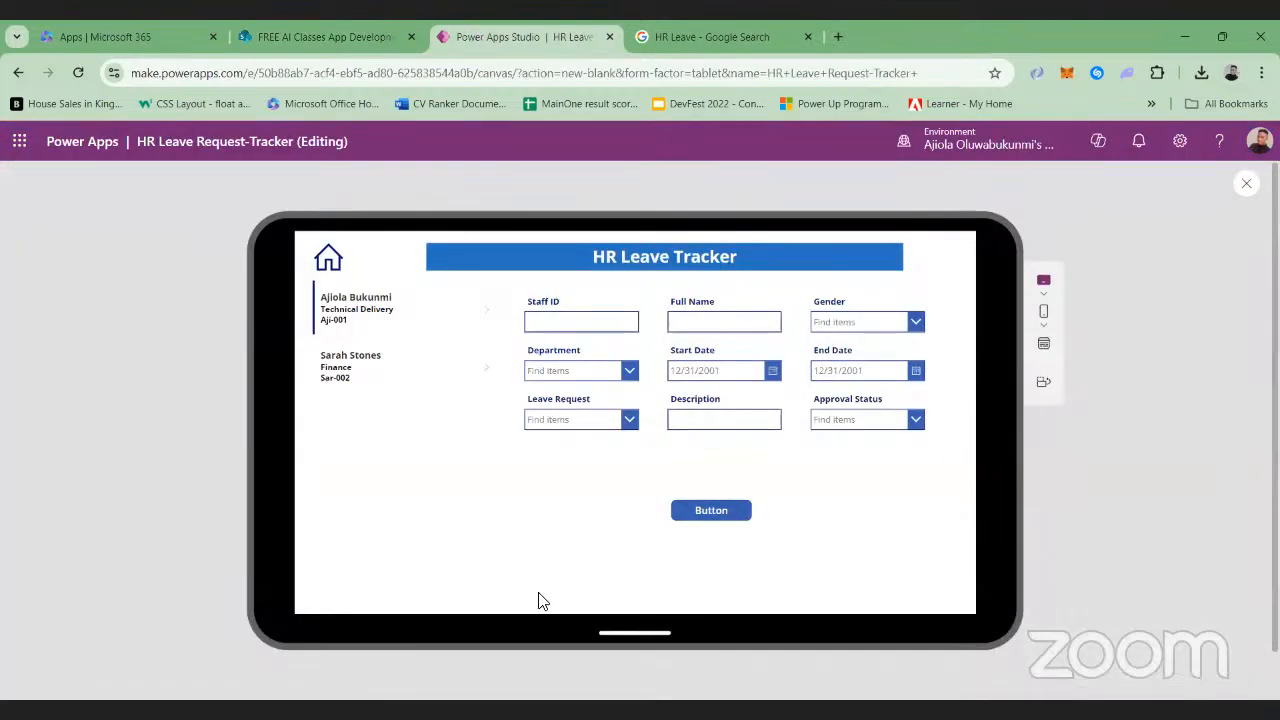
left_click(916, 422)
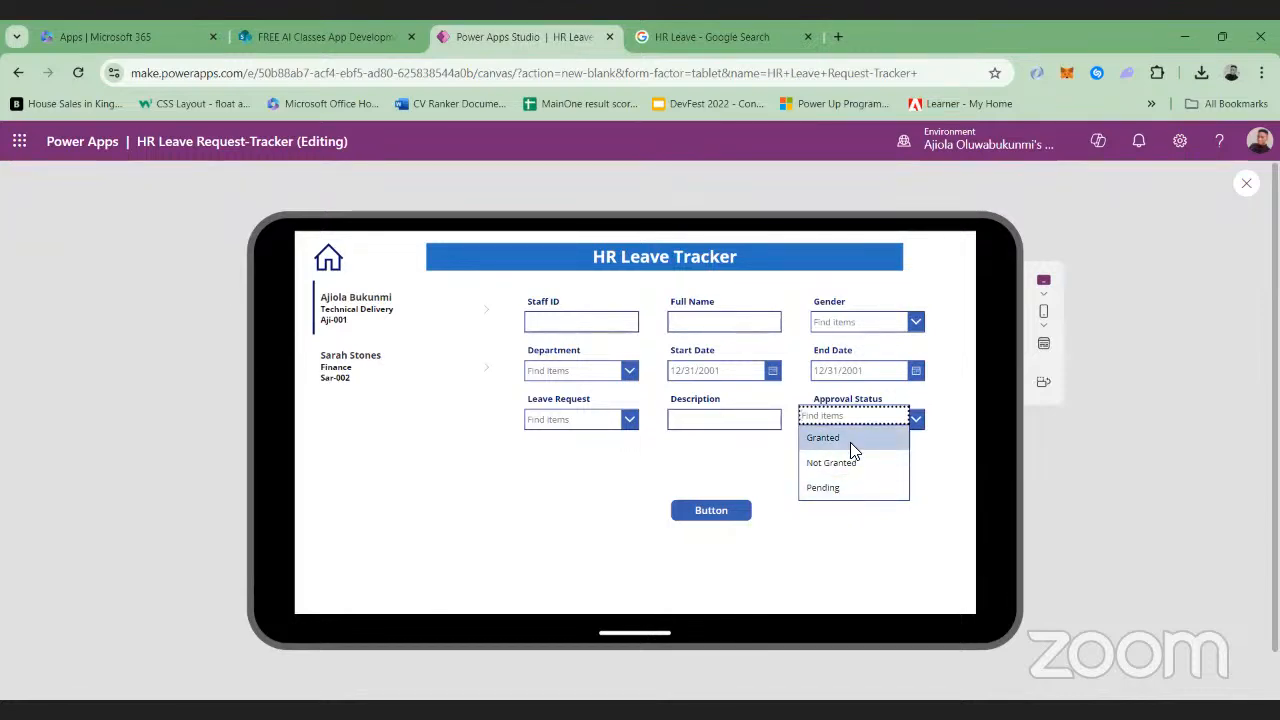
left_click(845, 489)
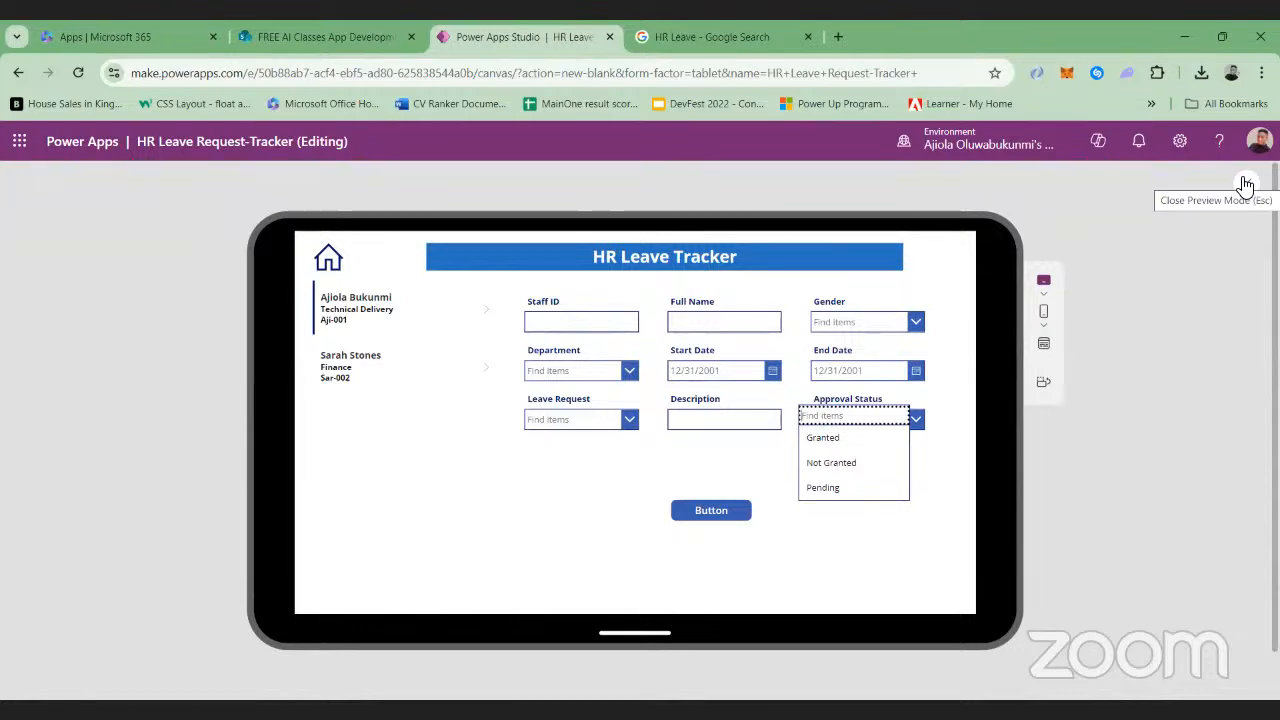
left_click(360, 38)
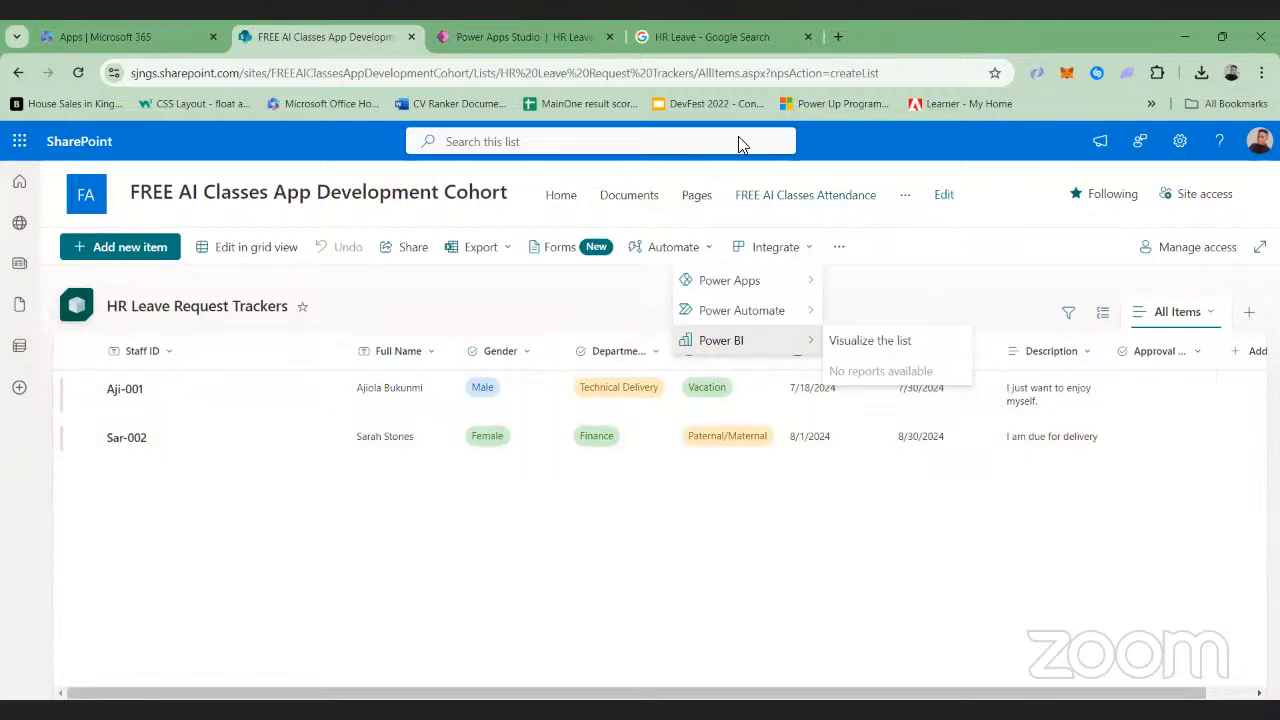
left_click(516, 34)
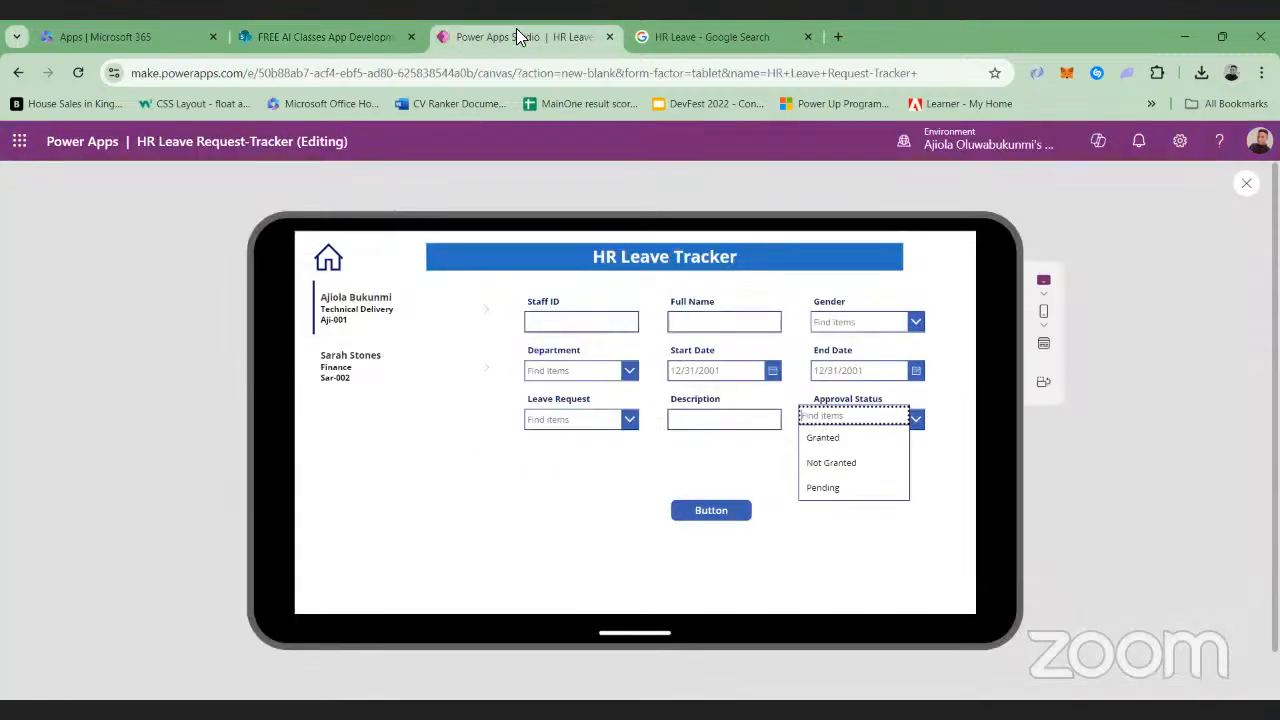
left_click(832, 578)
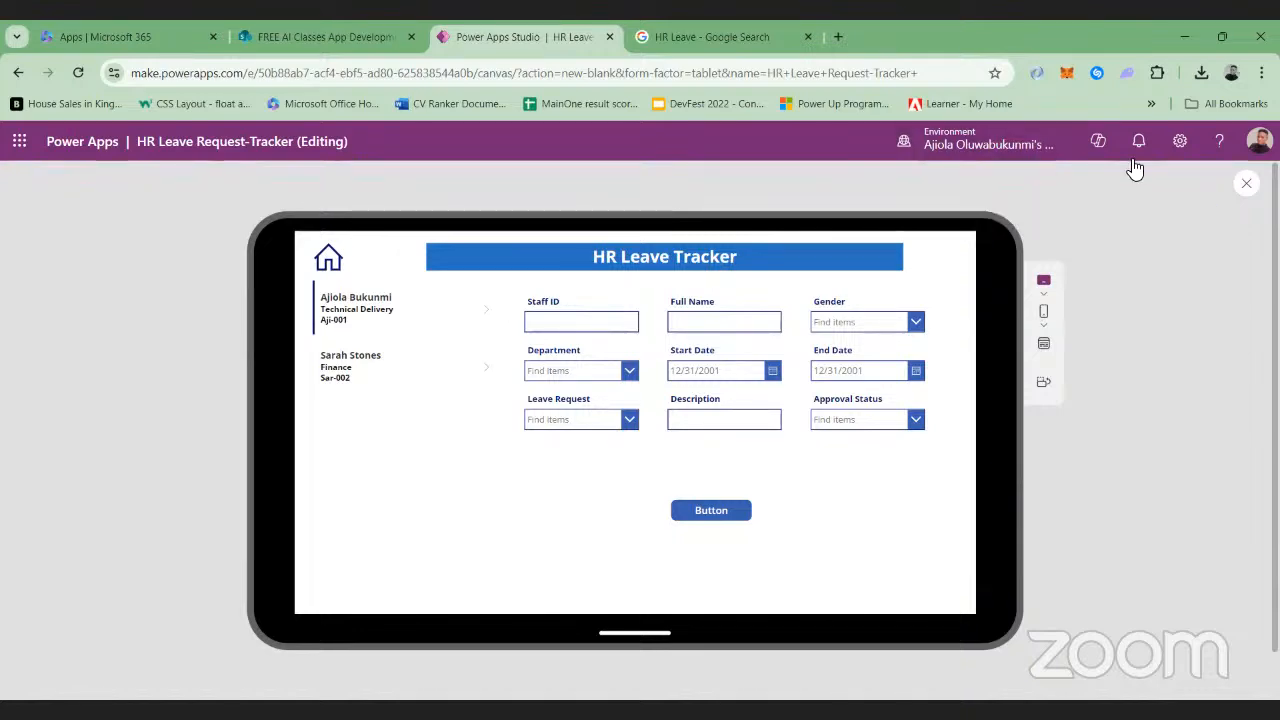
left_click(1245, 183)
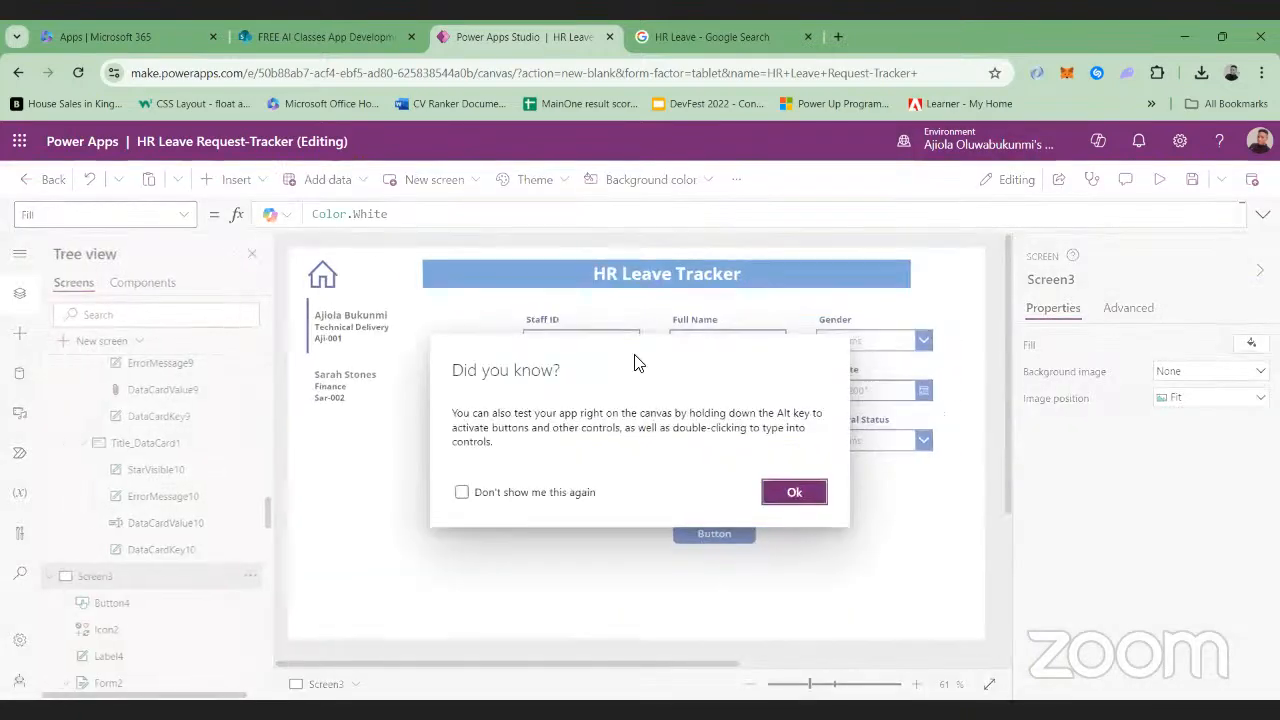
left_click(795, 491)
Give the gallery's arrow icons a darker colour so they stand out from the white background
left_click(457, 405)
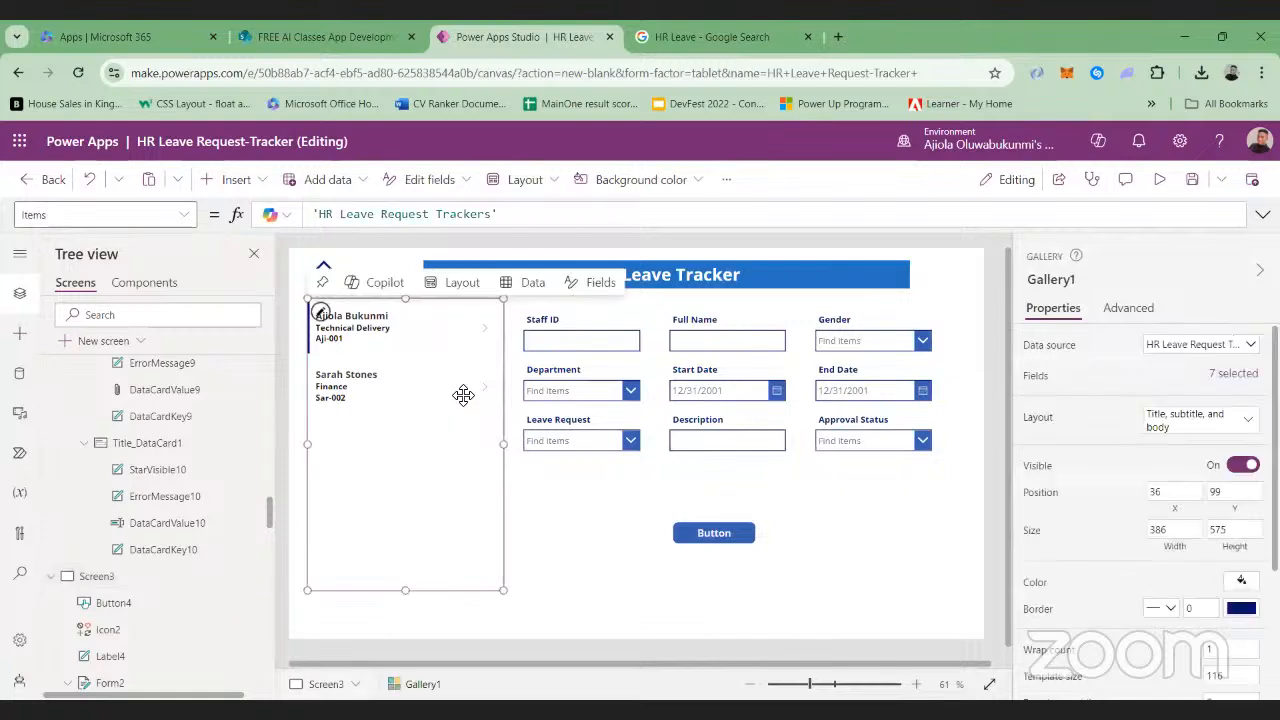
left_click(489, 334)
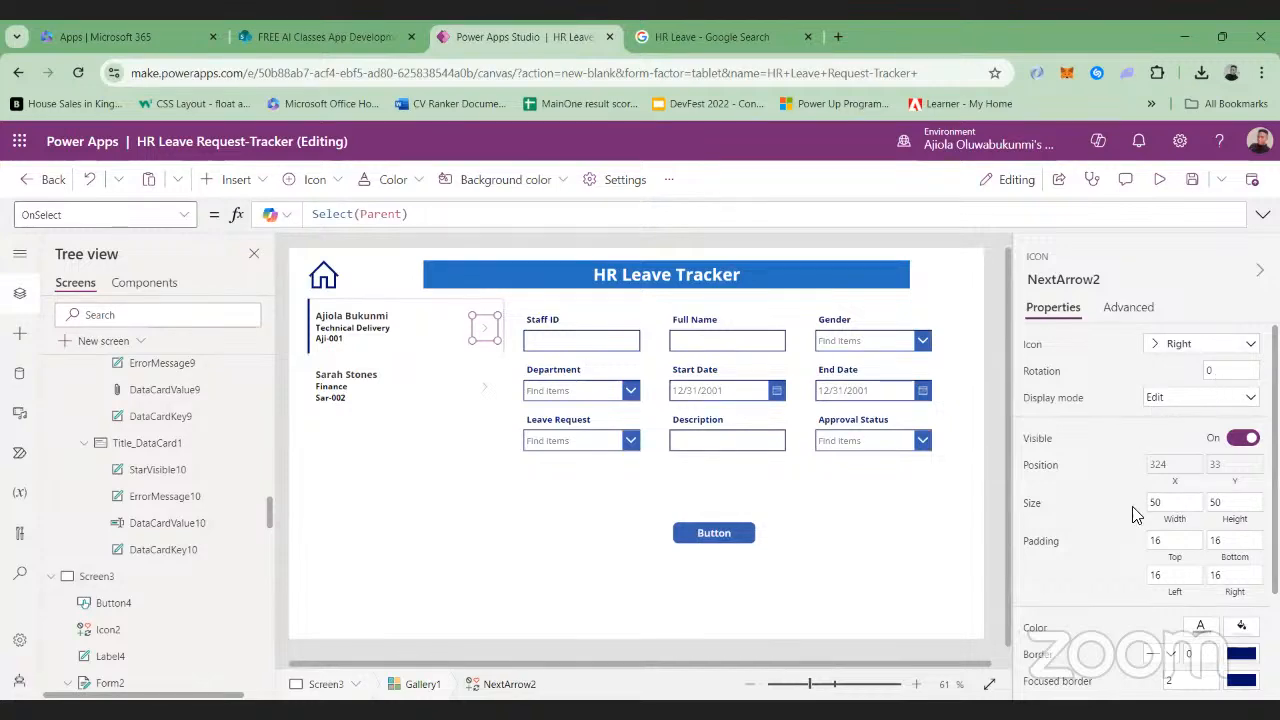
scroll(1135, 514, "down", 2)
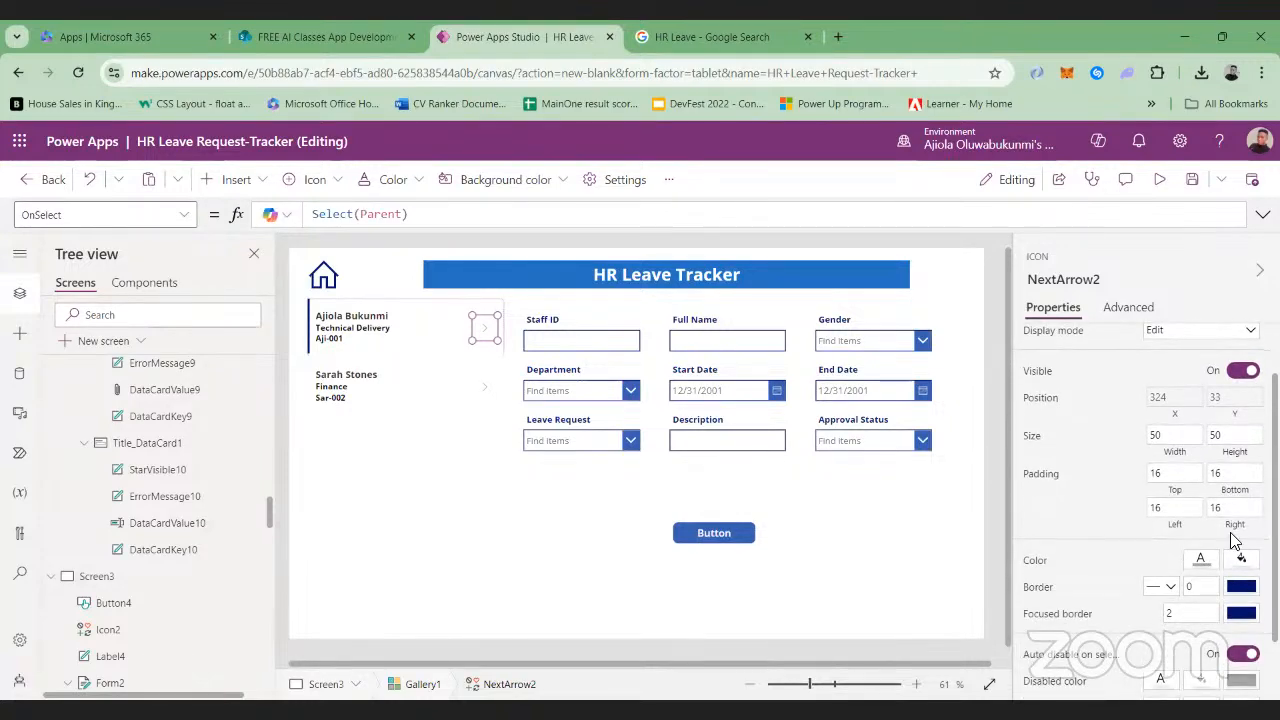
left_click(1201, 560)
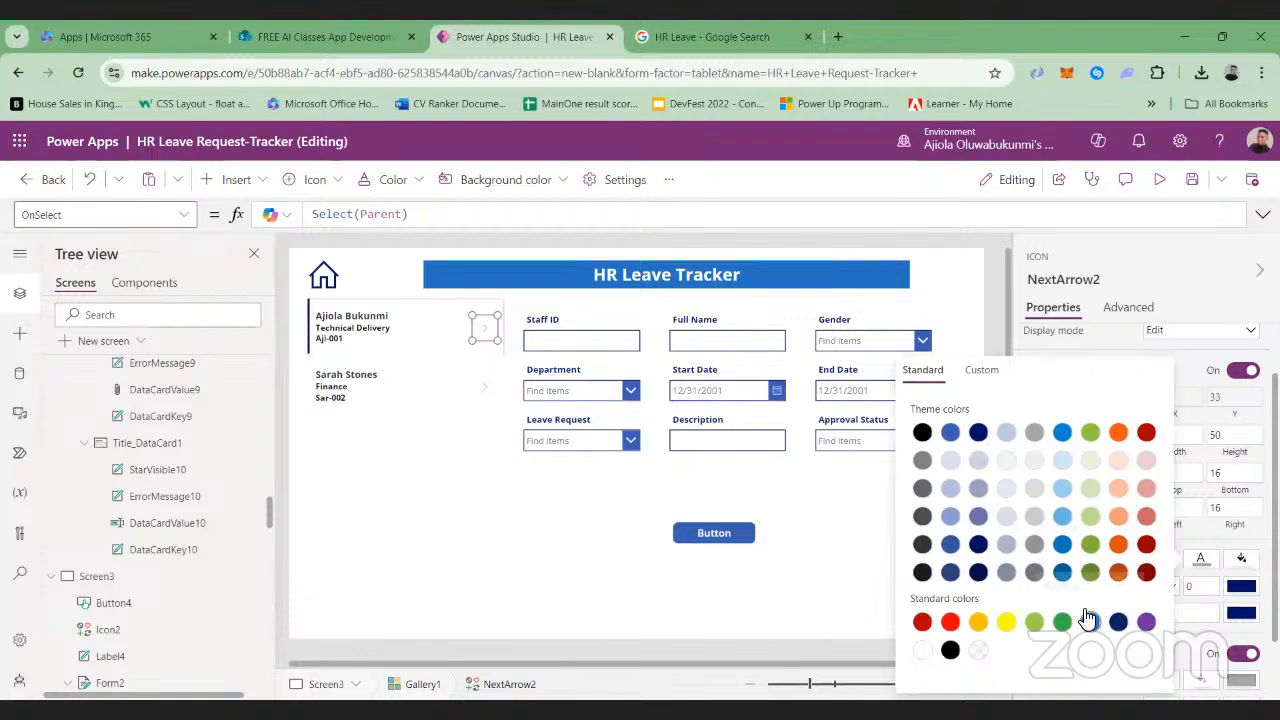
Narrow the leave request gallery on Screen3 to a width of about 326
left_click(476, 465)
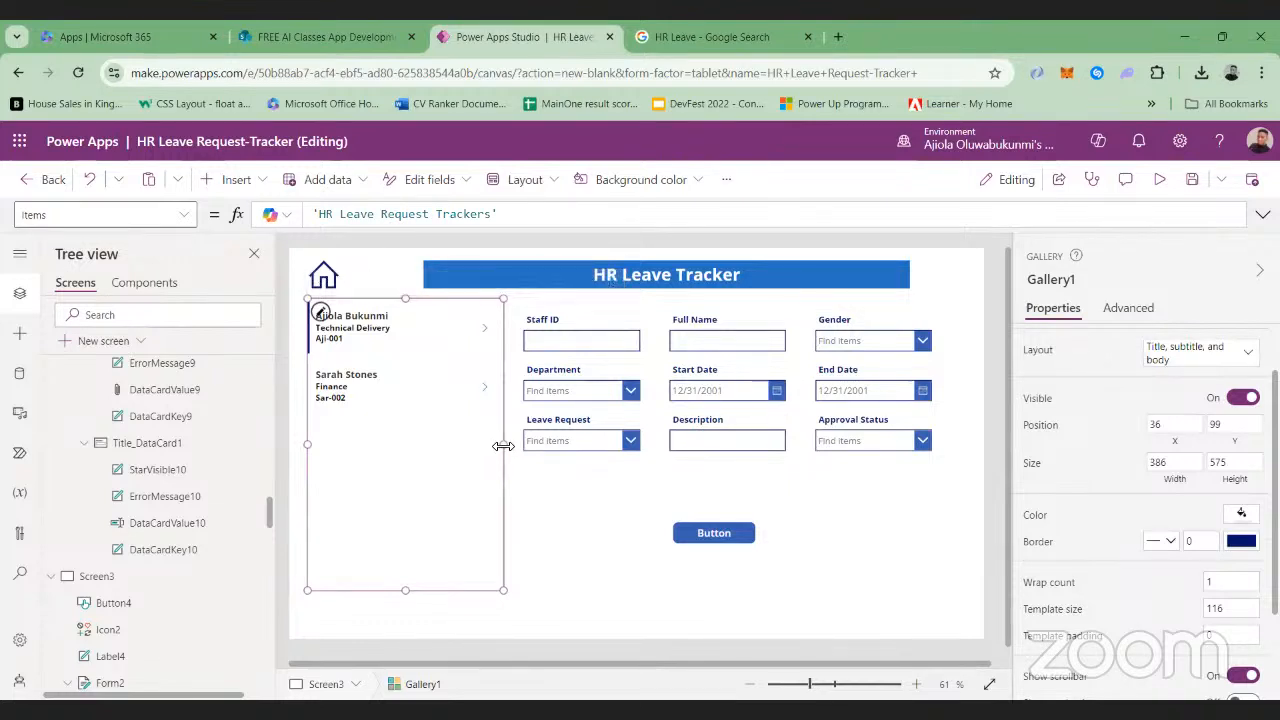
left_click_drag(501, 444, 473, 442)
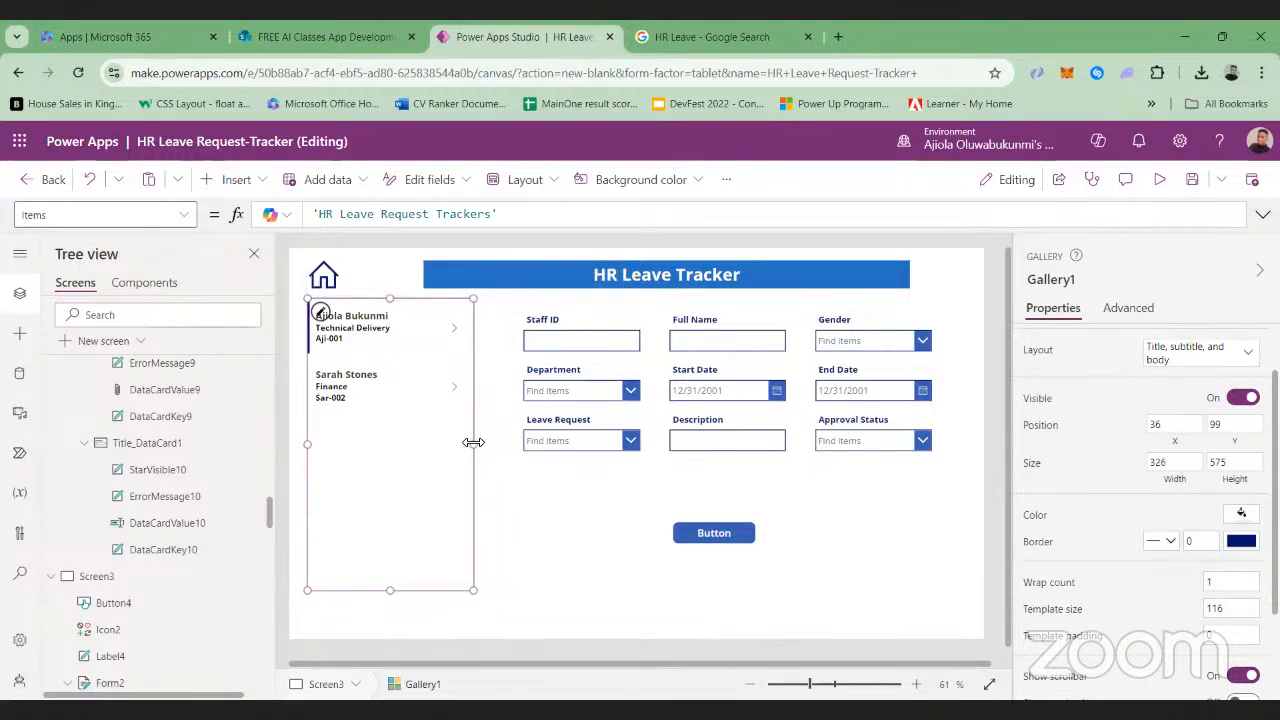
left_click(523, 497)
Check Screen3's gallery, form, Home icon and button layout in preview
left_click(1159, 179)
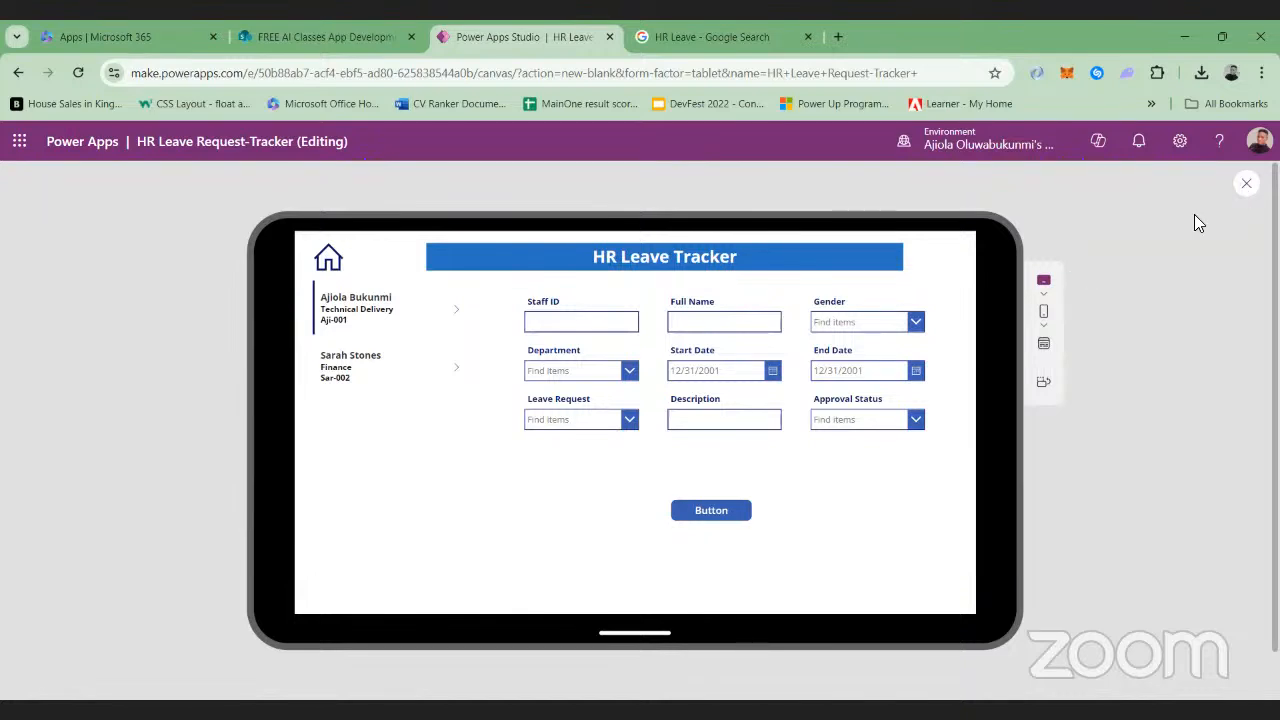
key("Escape")
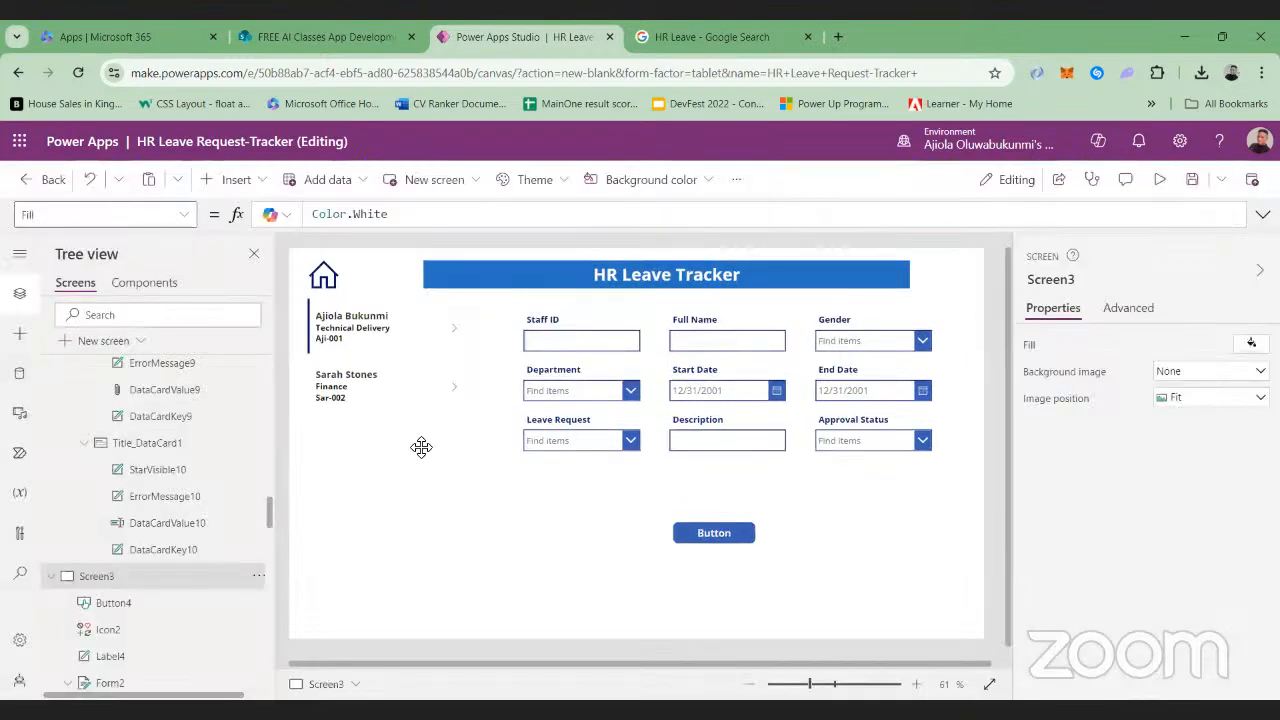
left_click(421, 447)
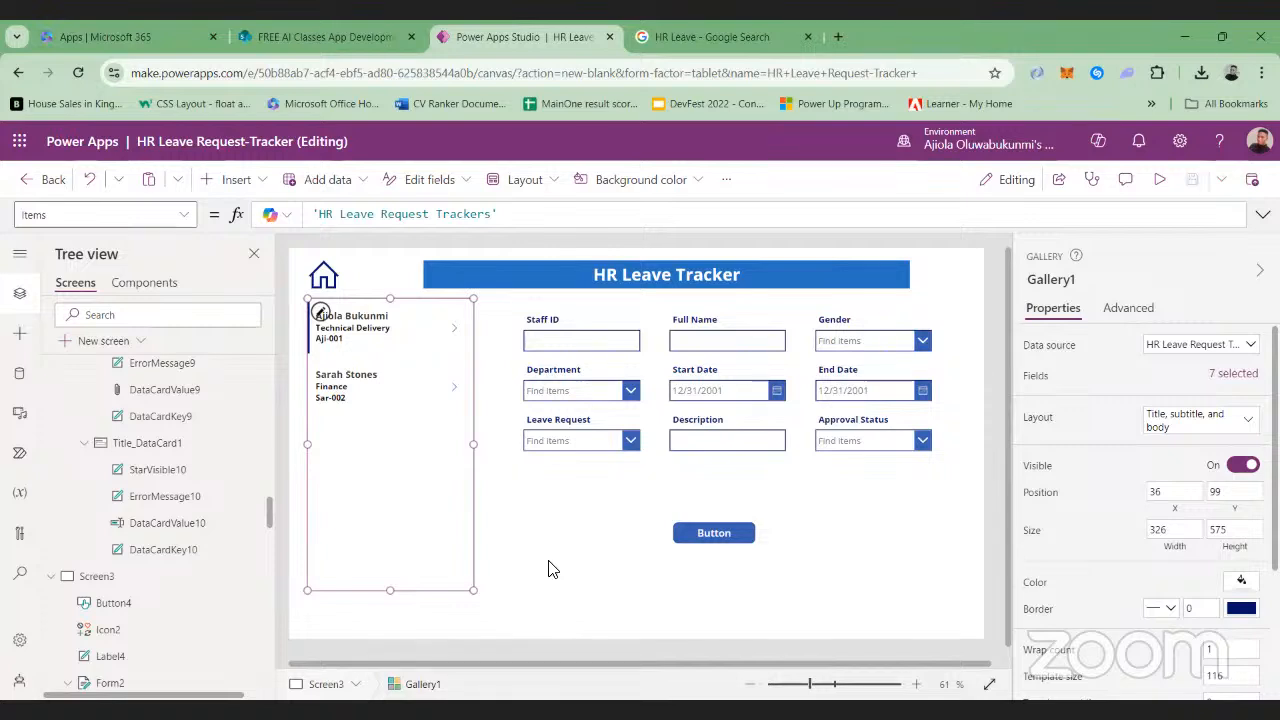
left_click(1160, 180)
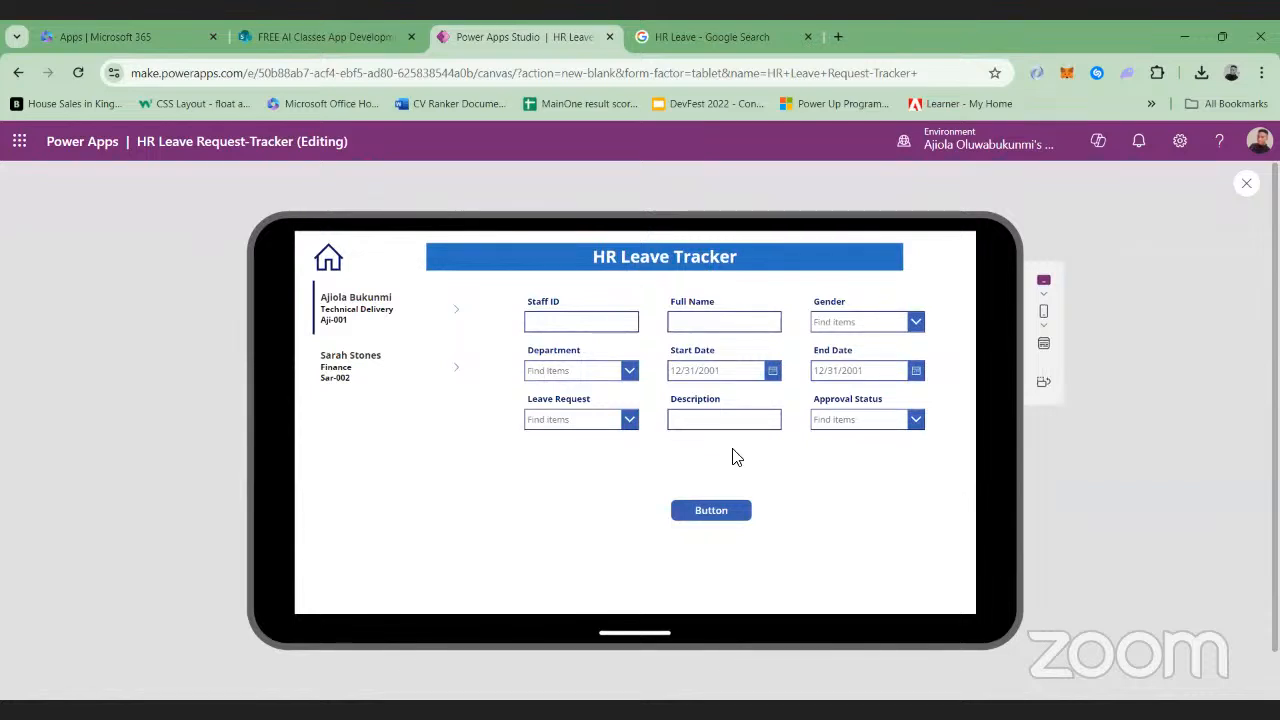
Test Screen3's Home icon in preview and return to editing on the home screen
left_click(333, 270)
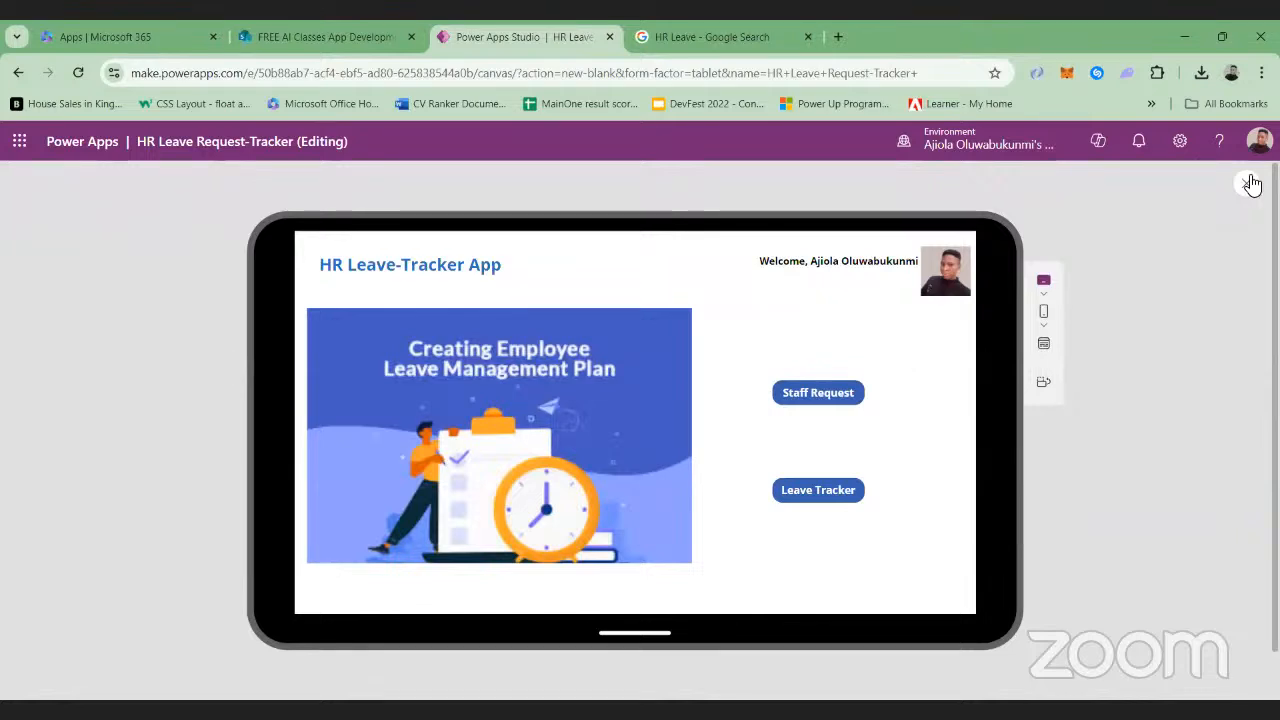
key("Escape")
Replace the OnSelect formula of the home screen's Leave Tracker button with one that navigates to Screen3
left_click(822, 512)
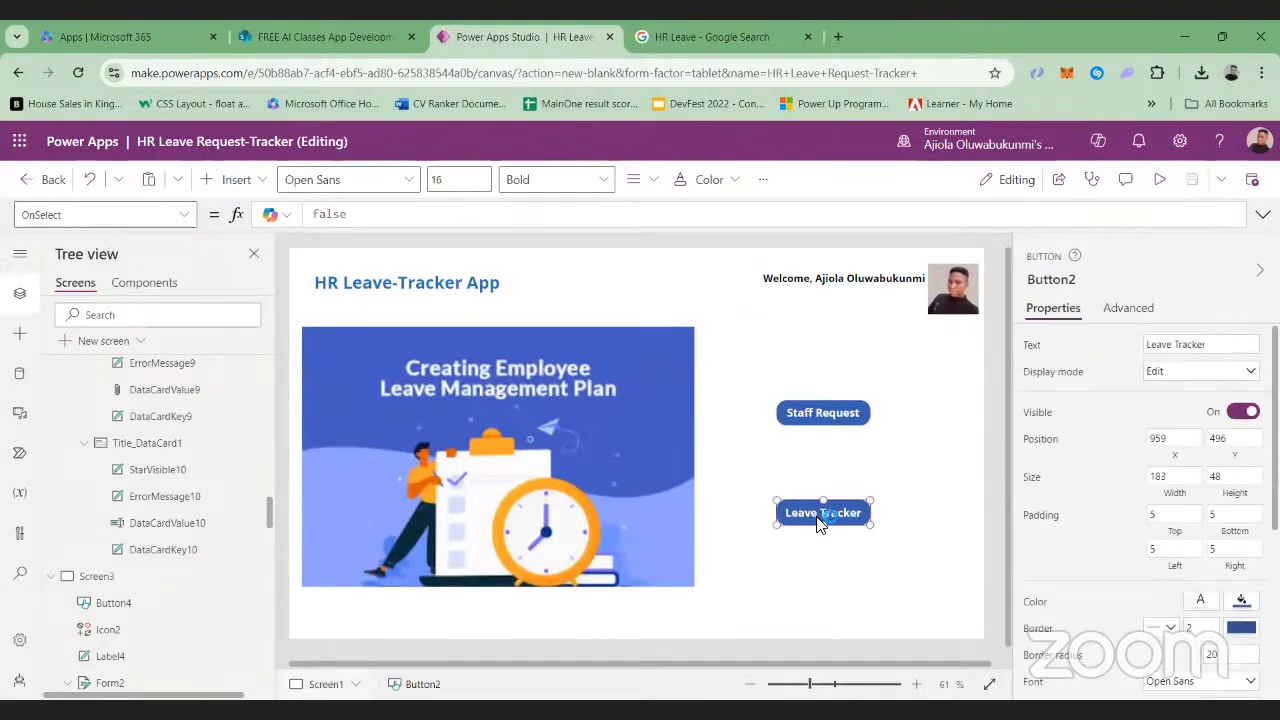
left_click(390, 214)
key("BackSpace")
key("BackSpace")
key("BackSpace")
key("BackSpace")
key("BackSpace")
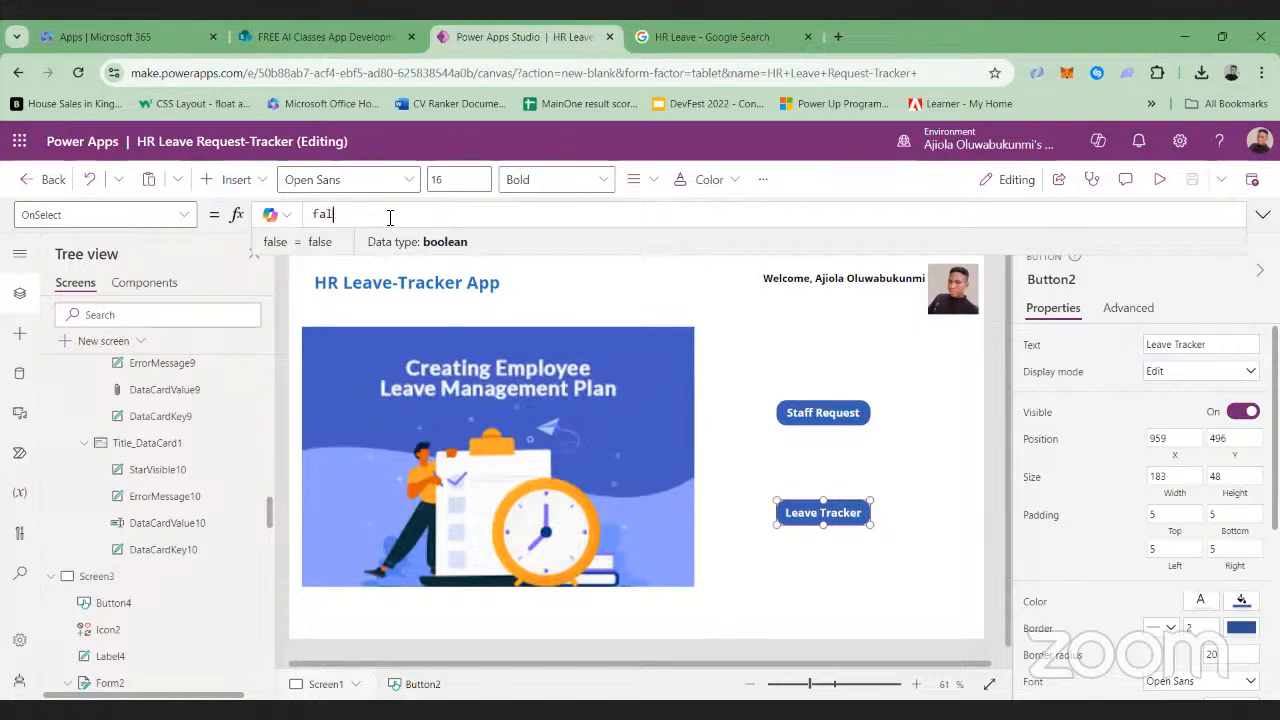
type("Nvai")
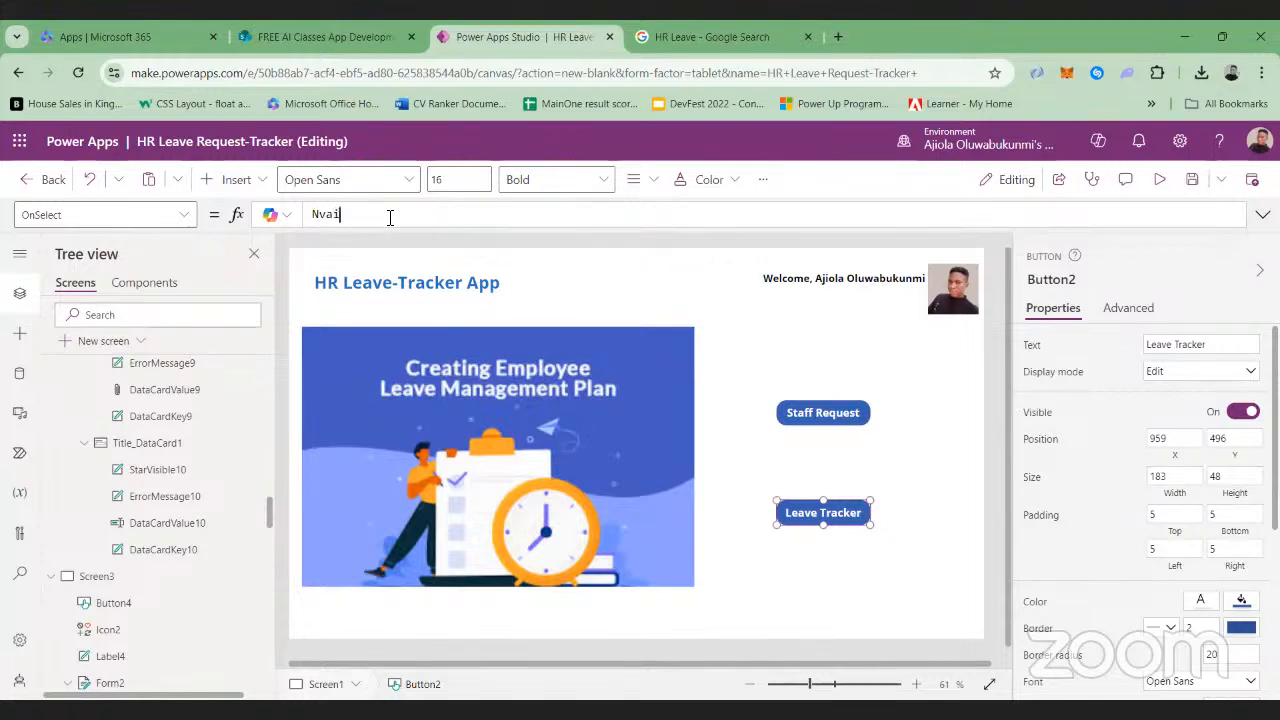
type("gate(")
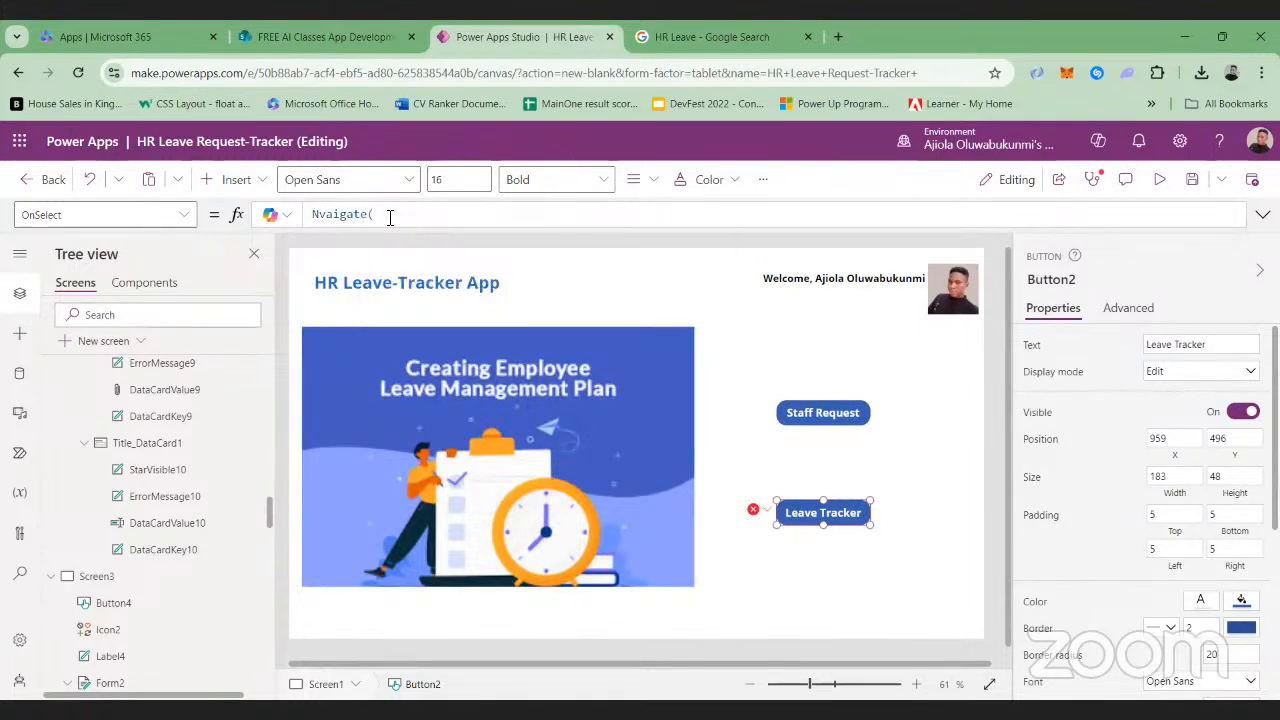
type("Sc")
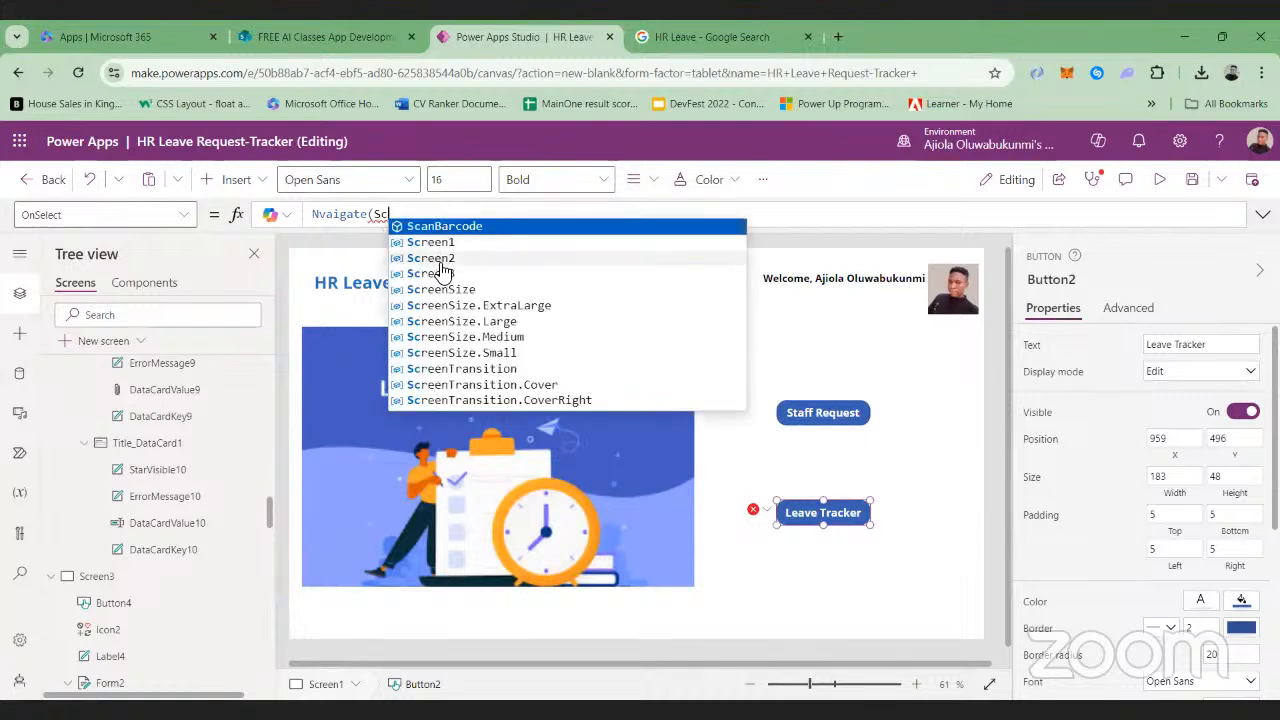
left_click(440, 275)
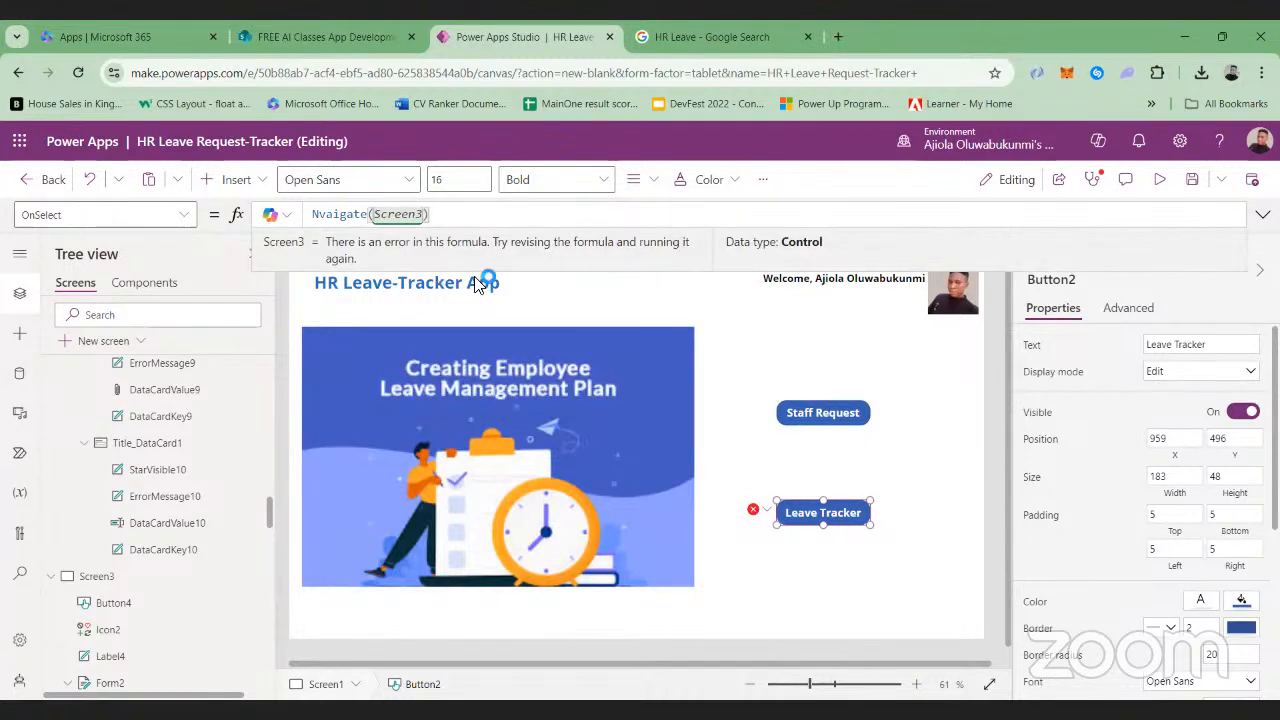
type(")")
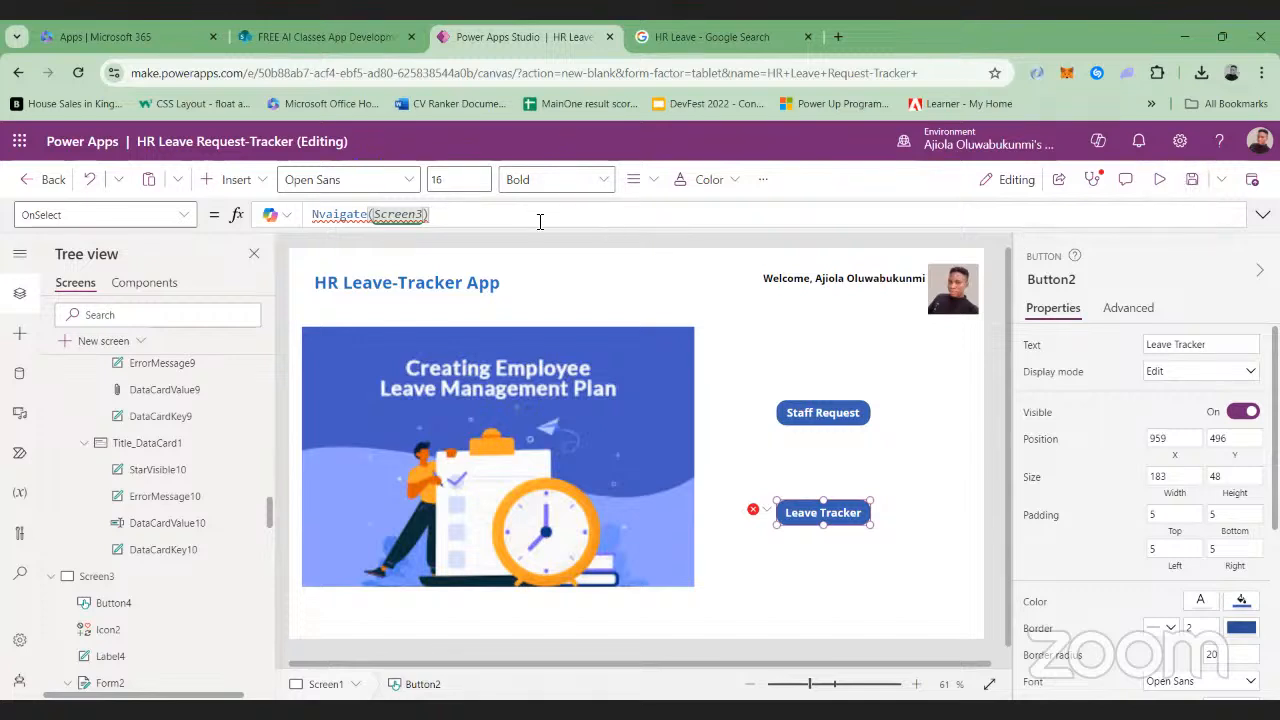
Correct the misspelled function so the Leave Tracker button's formula reads Navigate(Screen3), and save the app
mouse_move(334, 215)
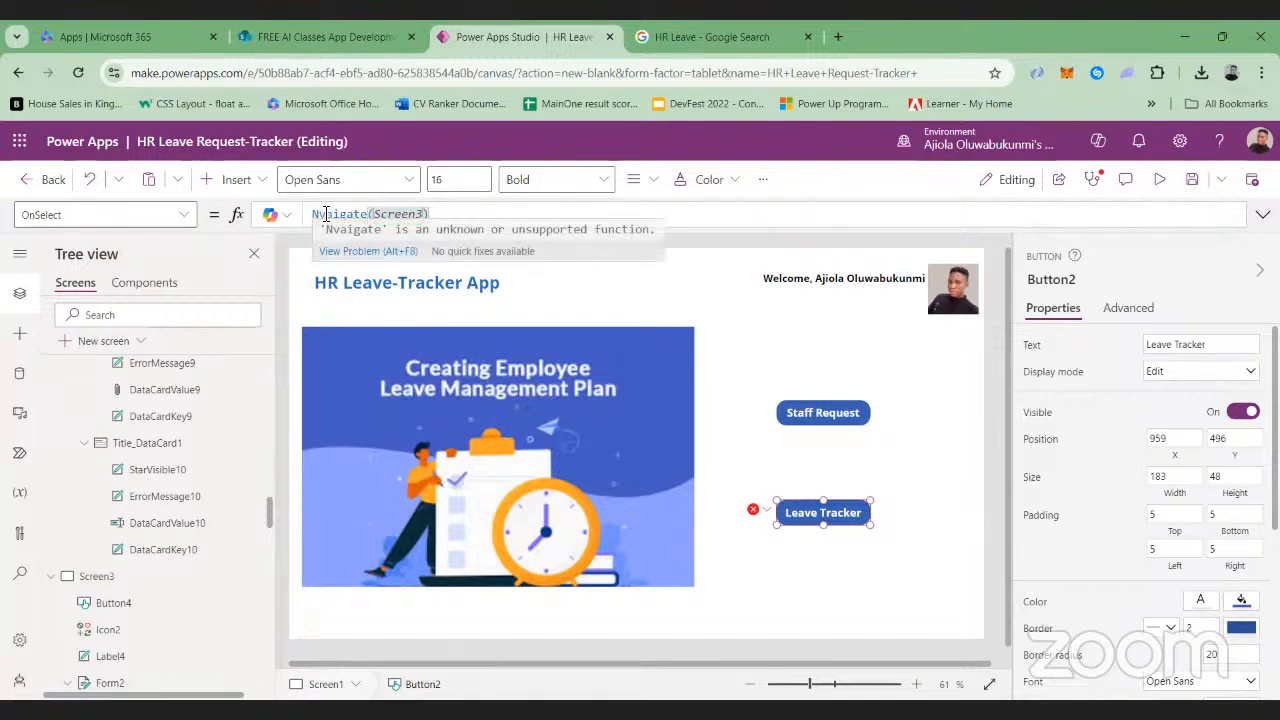
left_click(333, 215)
key("BackSpace")
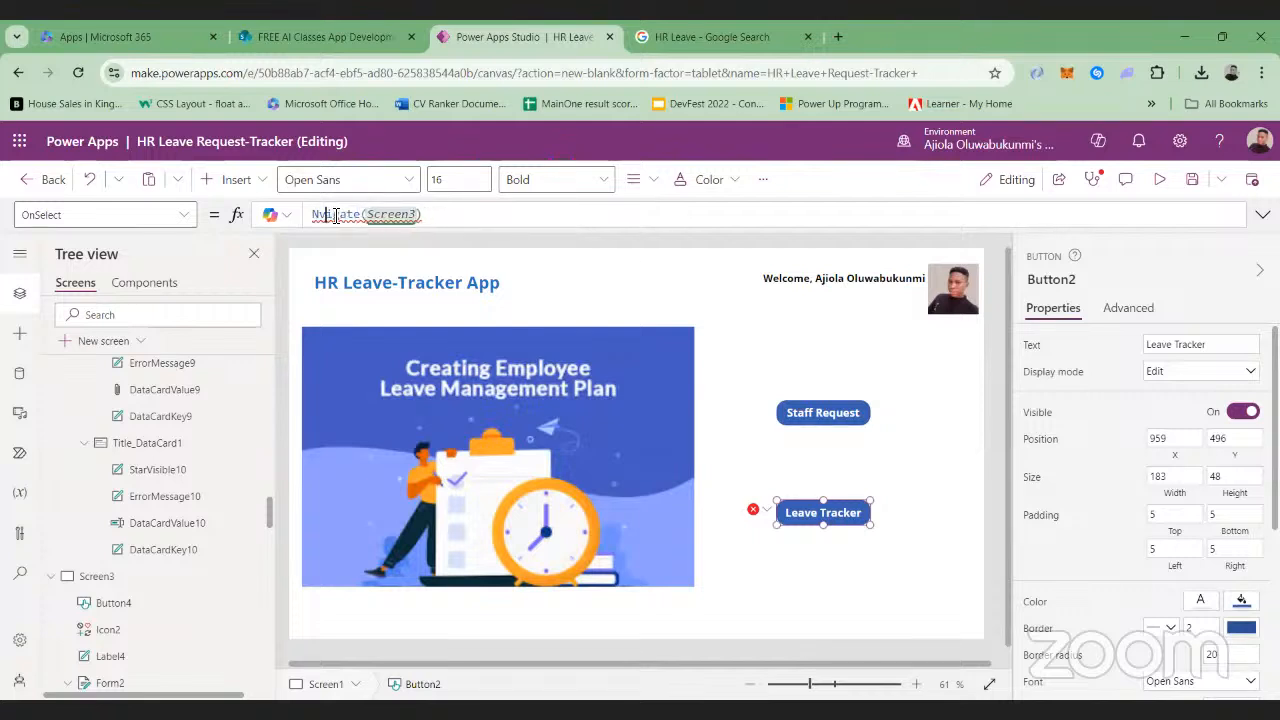
key("BackSpace")
type("av")
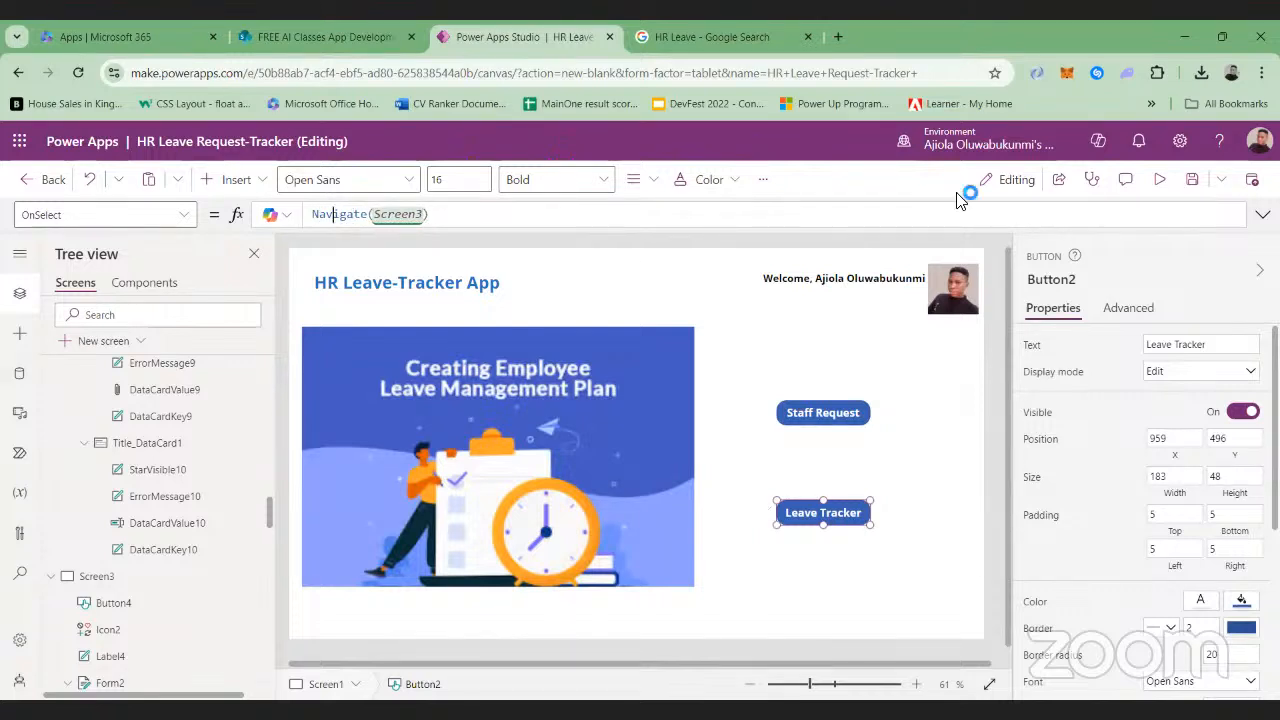
left_click(1196, 184)
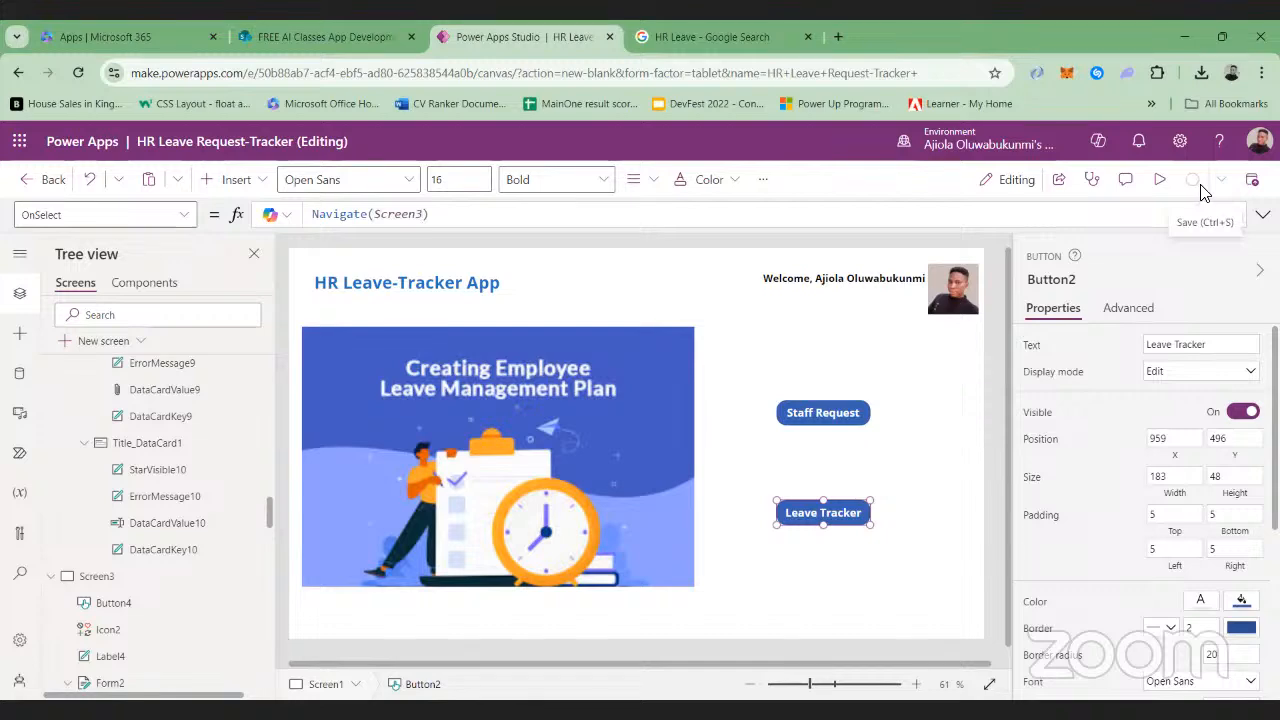
Test the Staff Request and Leave Tracker buttons and both Home icons in preview, and return to editing
left_click(1159, 182)
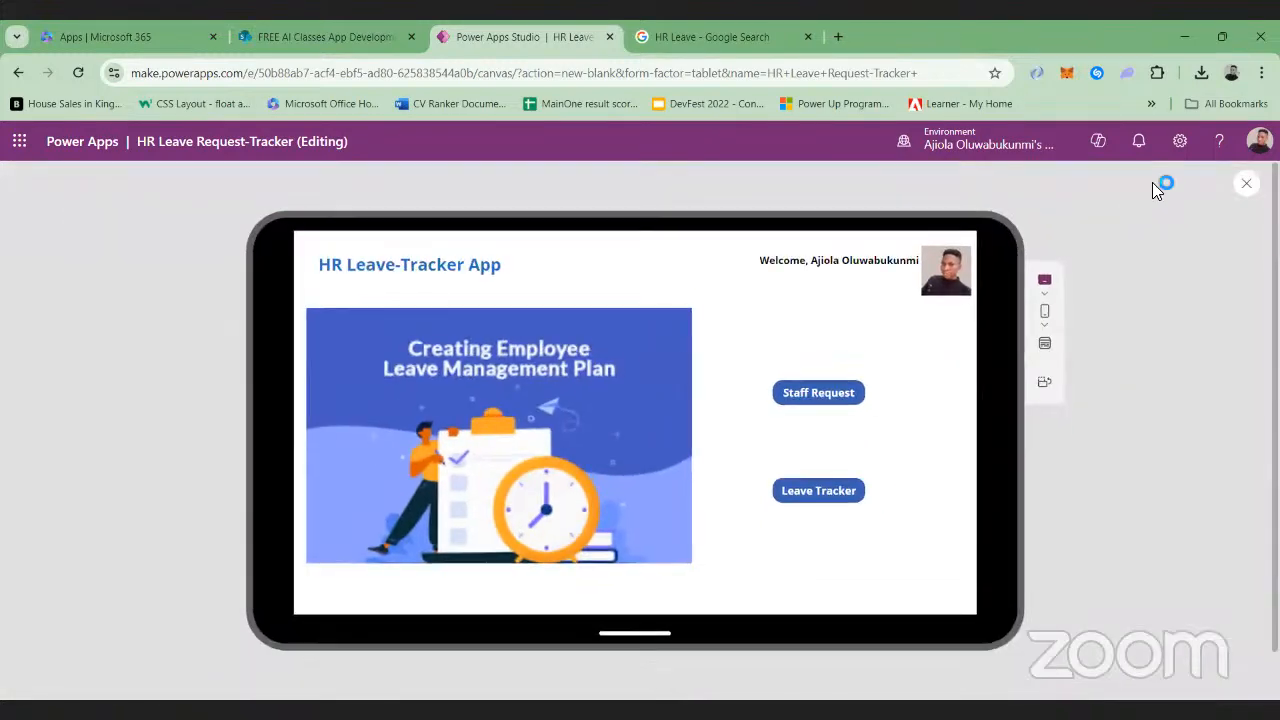
left_click(810, 395)
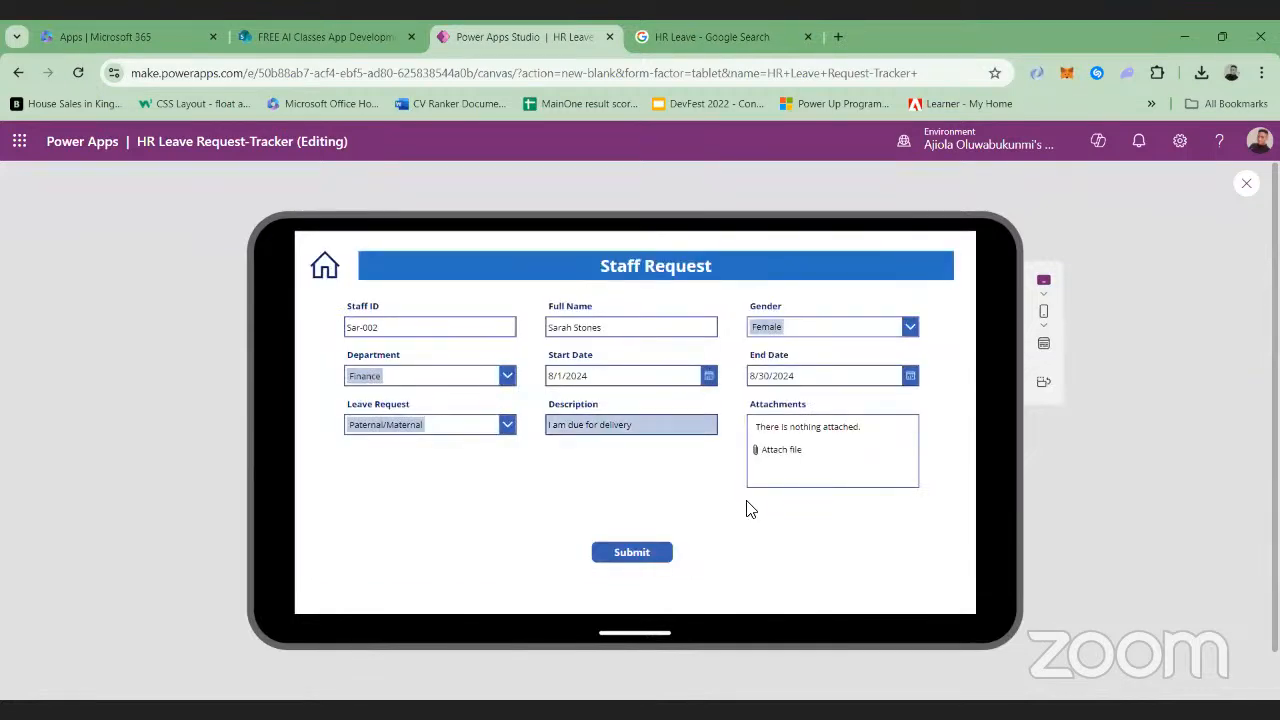
left_click(326, 268)
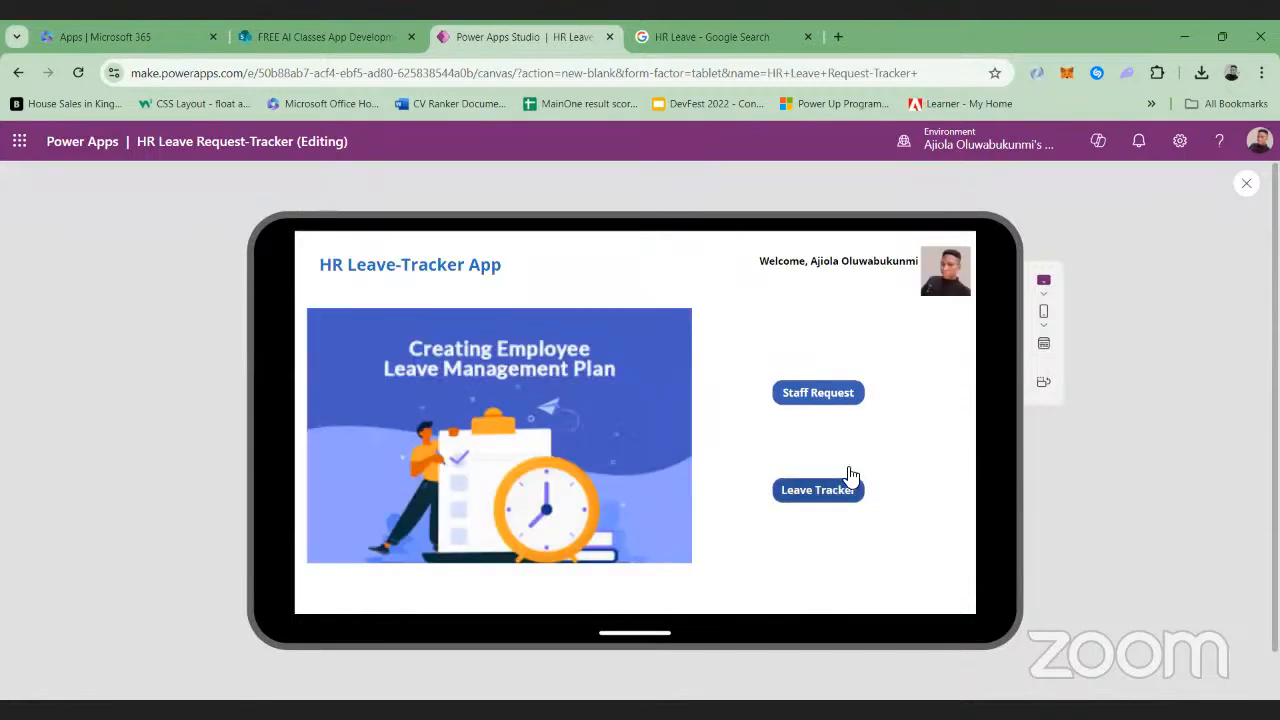
left_click(824, 488)
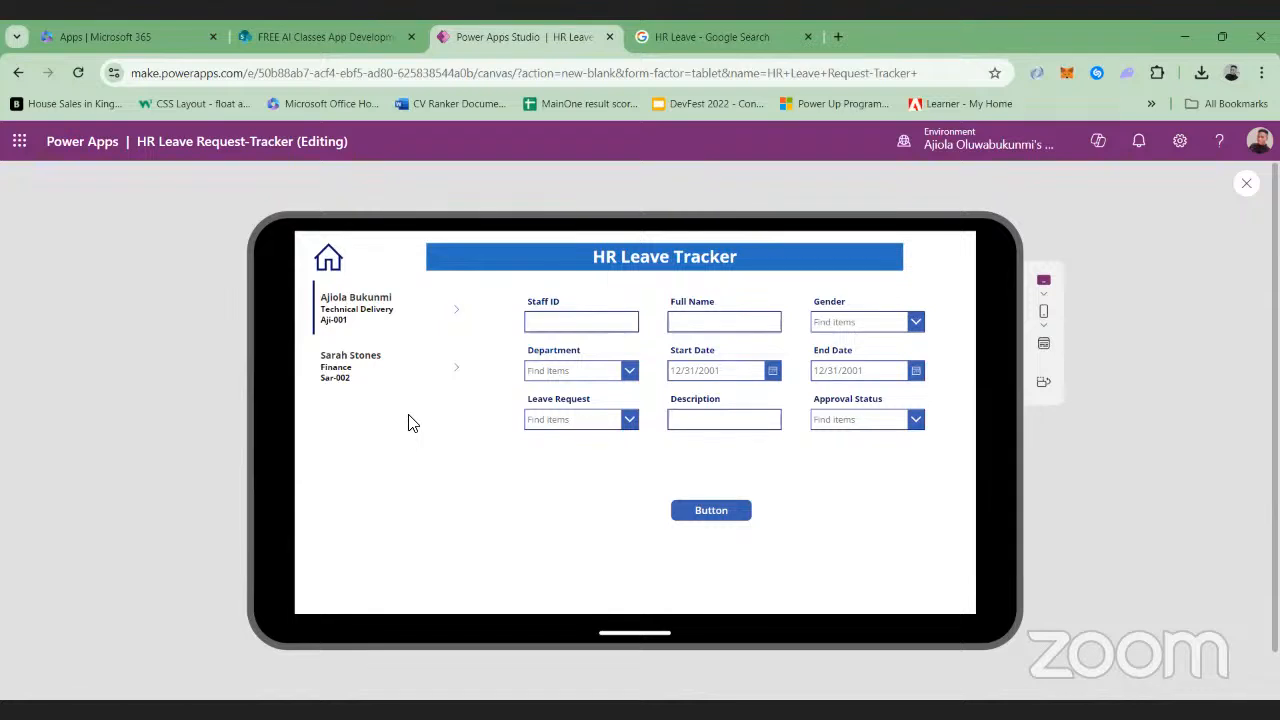
left_click(321, 257)
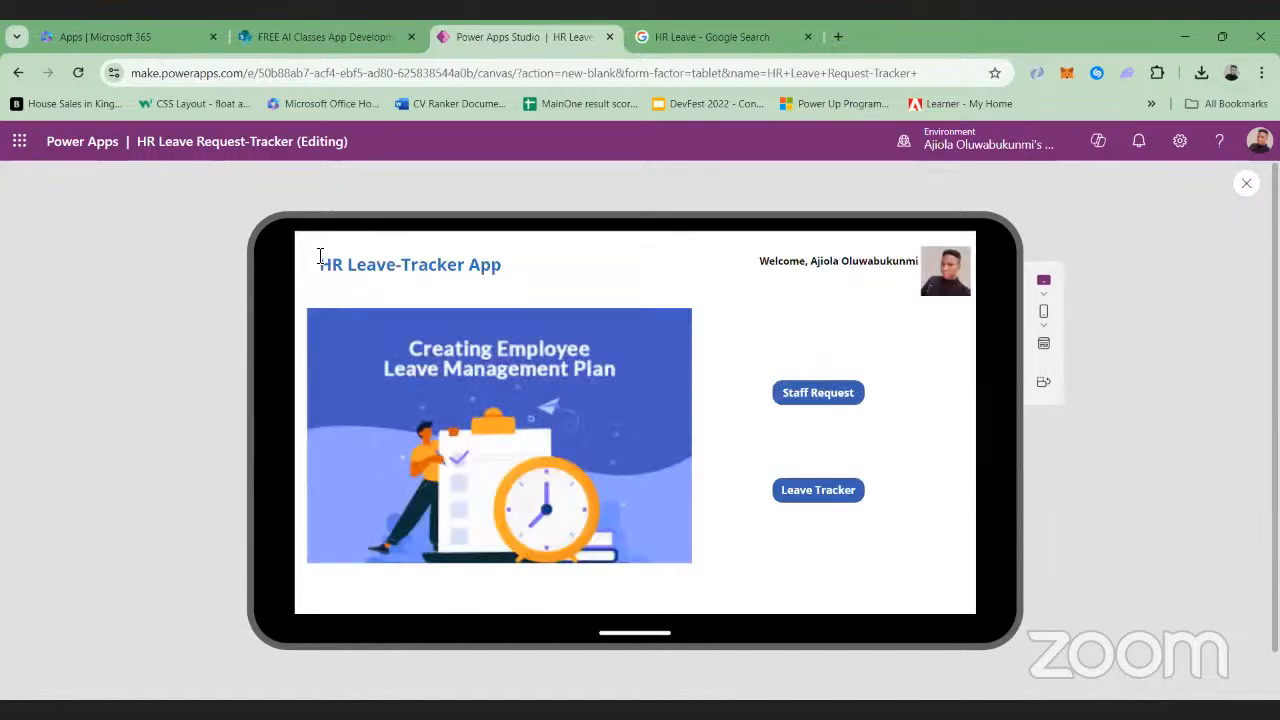
left_click(1246, 190)
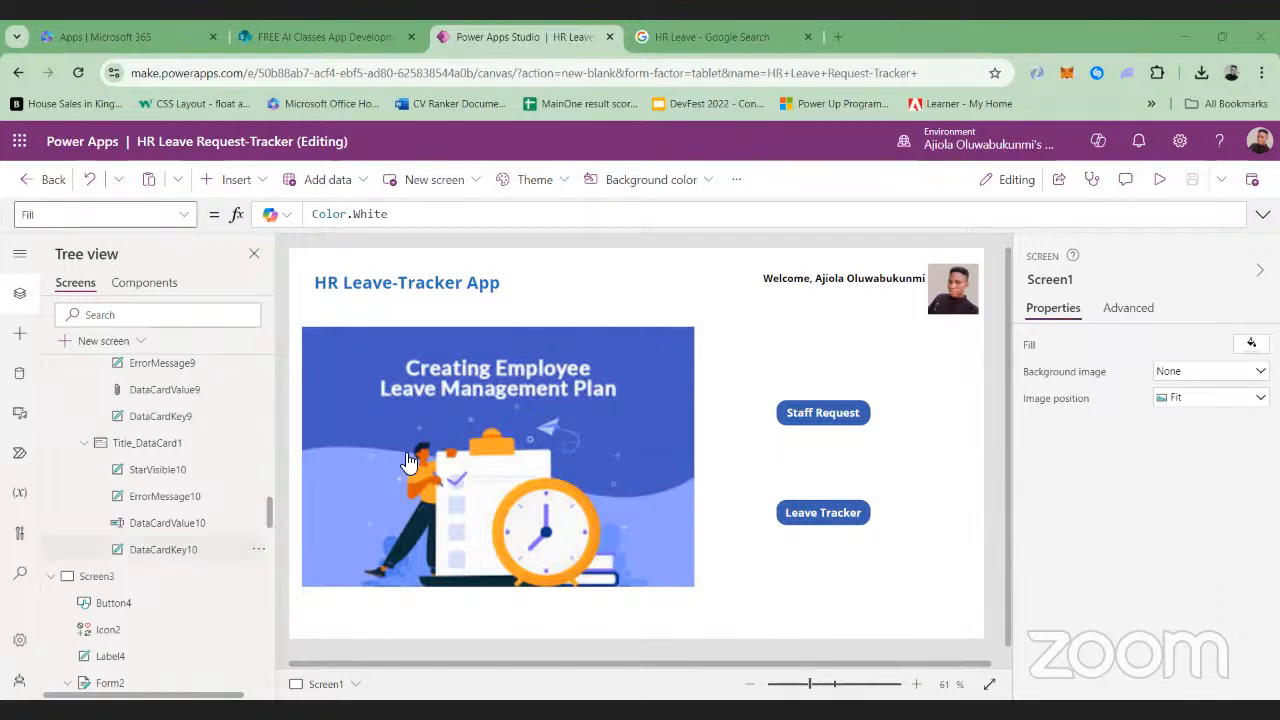
Change the text of the button below Screen3's form to Submit
scroll(147, 459, "down", 3)
scroll(147, 459, "up", 1)
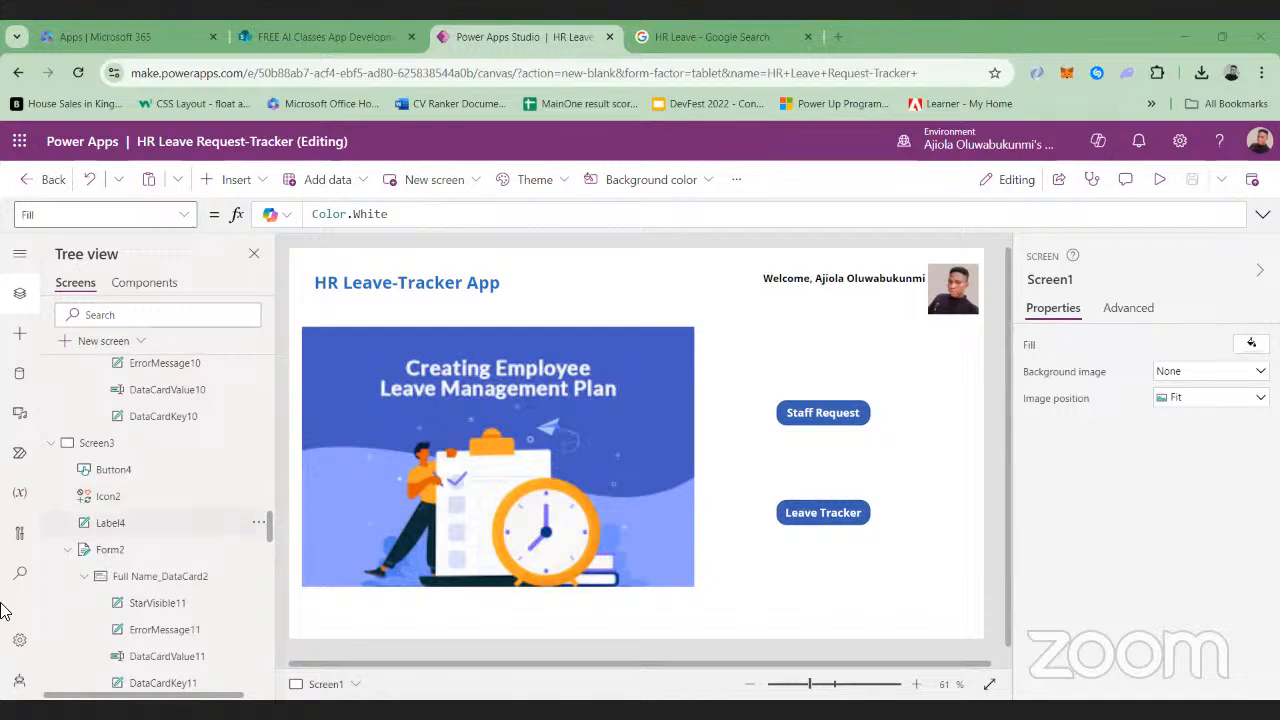
left_click(118, 470)
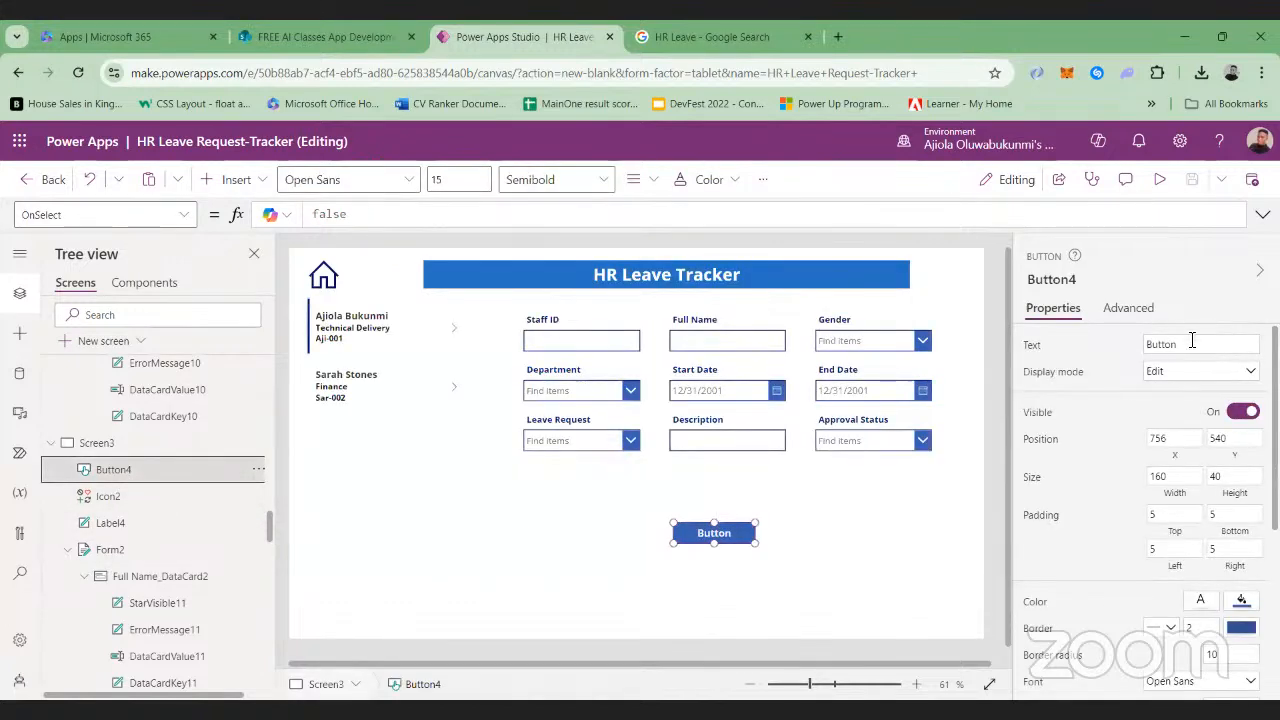
left_click(1190, 342)
key("BackSpace")
key("BackSpace")
key("BackSpace")
key("BackSpace")
key("BackSpace")
key("BackSpace")
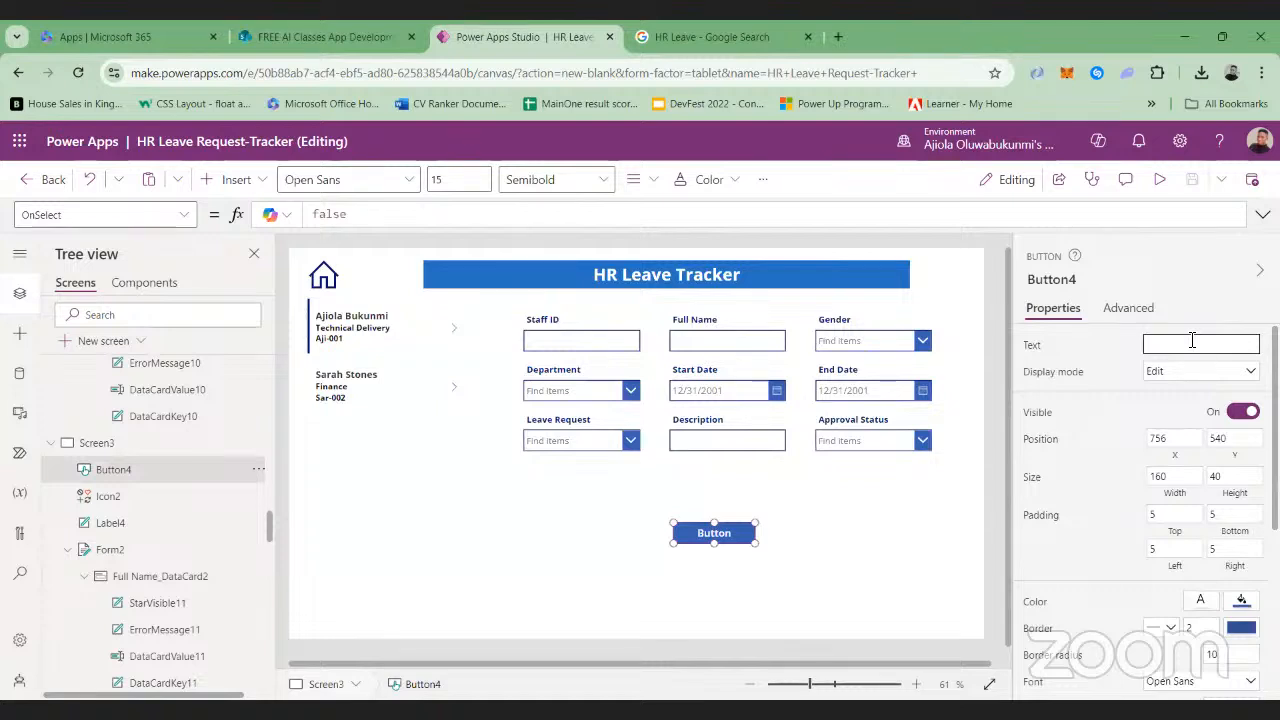
type("Submit")
left_click(1088, 369)
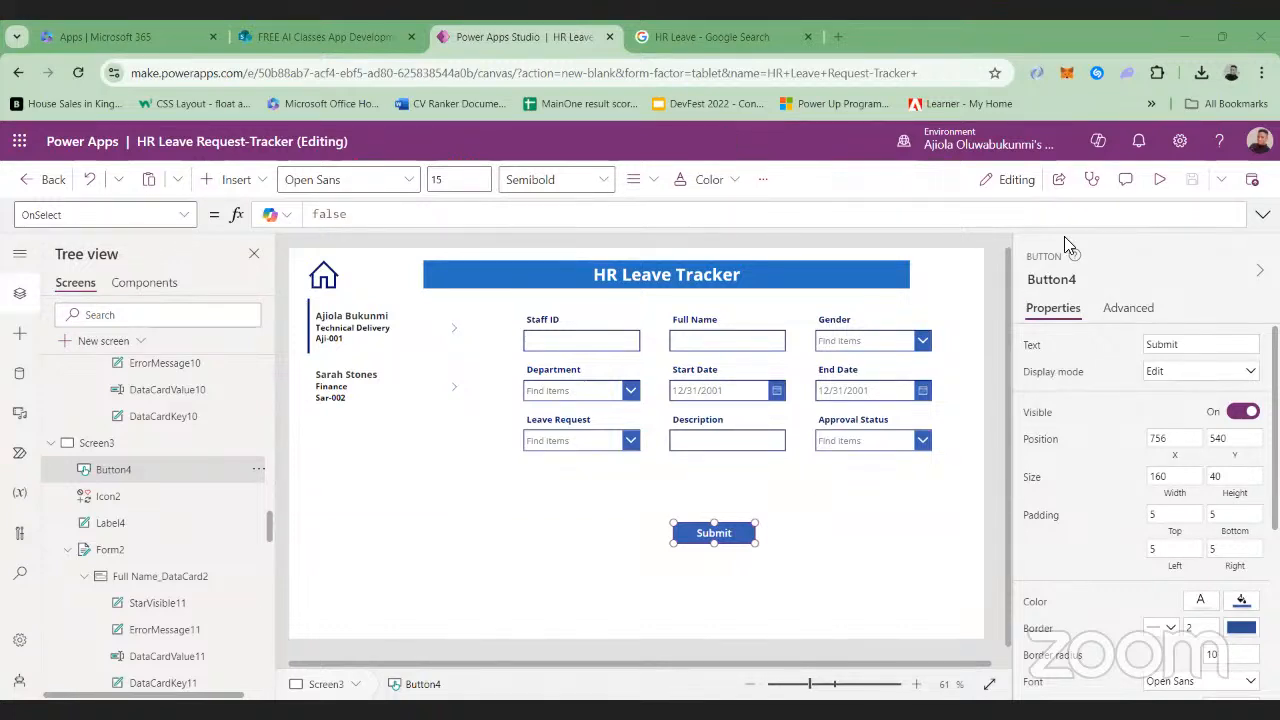
Preview Screen3 with its Submit button, return to editing and check the app's save status
left_click(1161, 180)
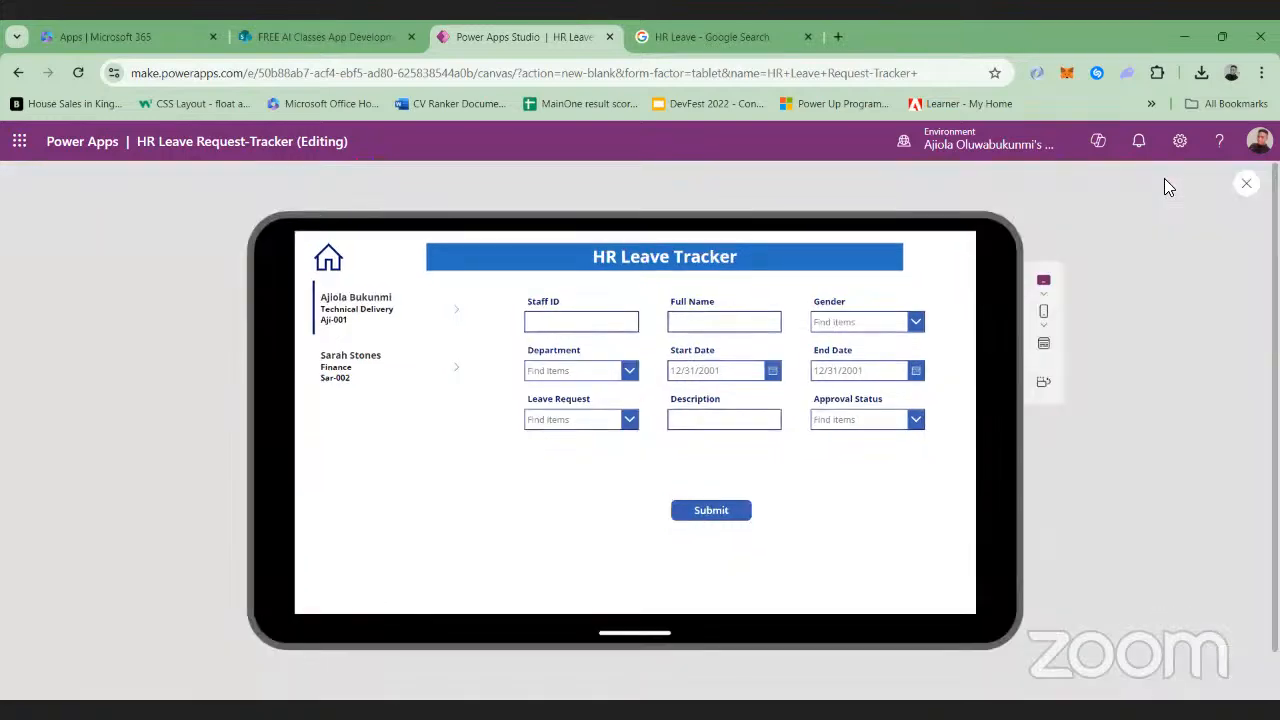
left_click(1244, 186)
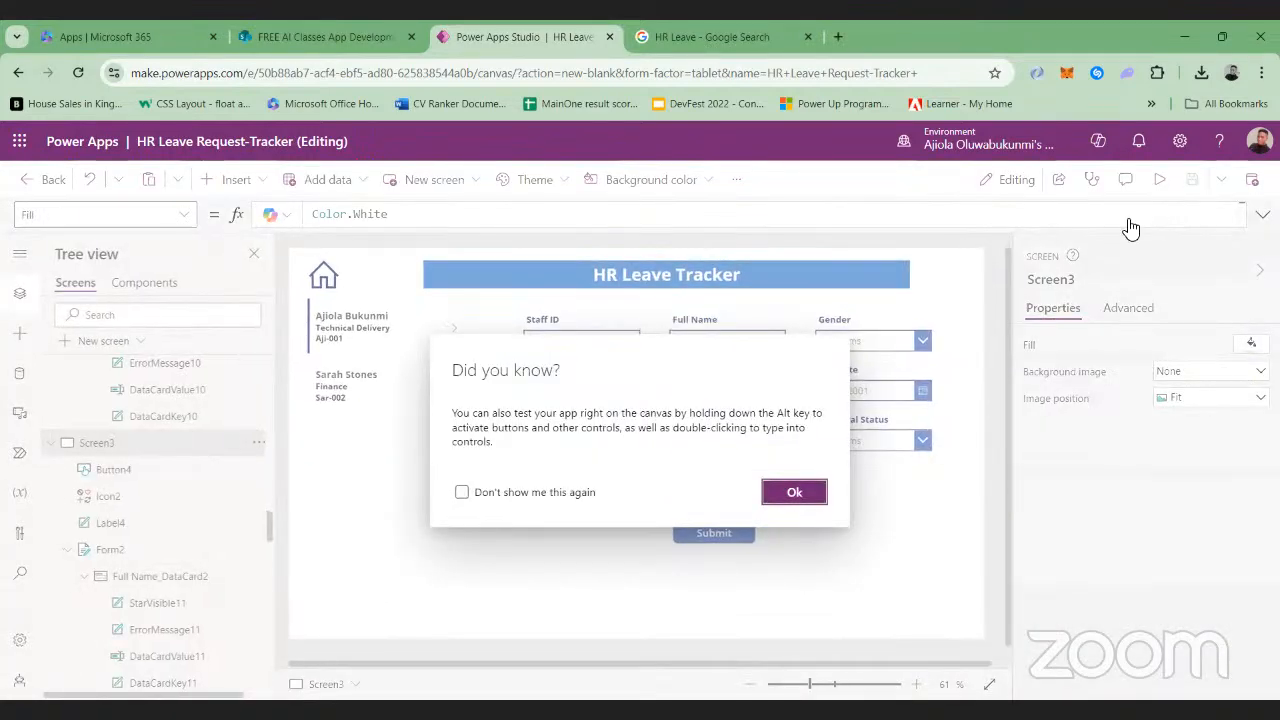
left_click(805, 492)
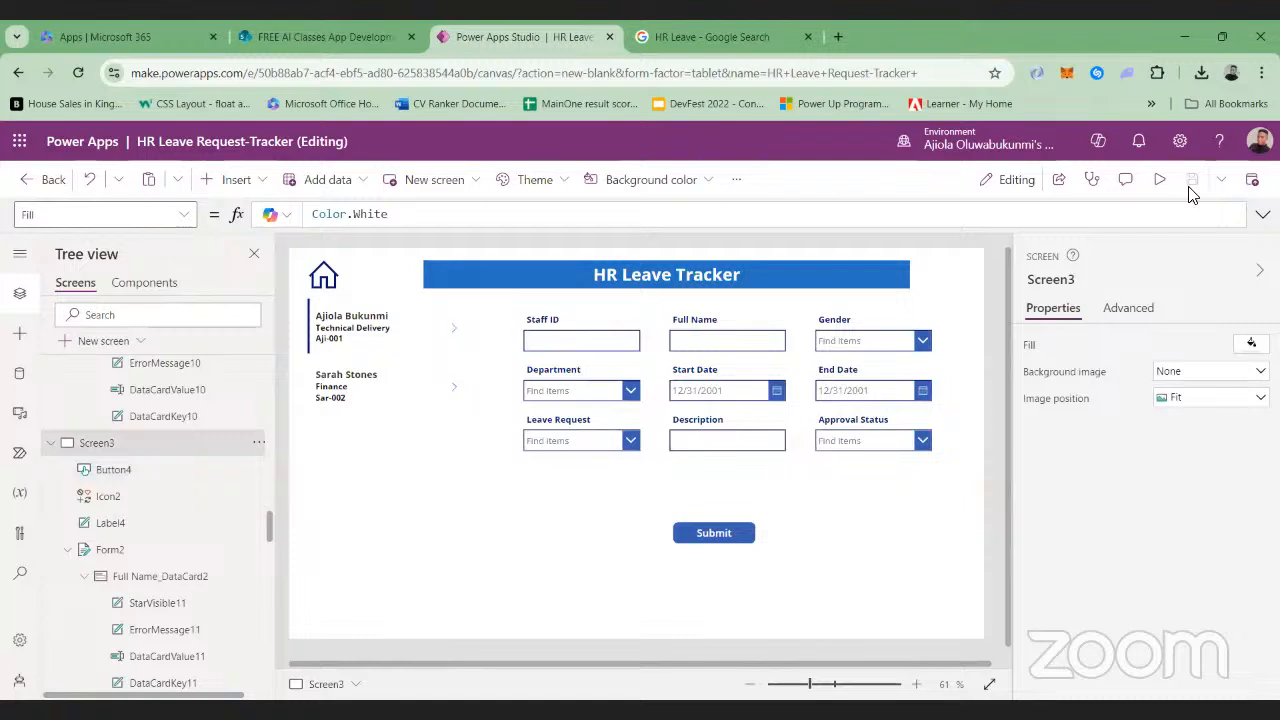
mouse_move(1192, 194)
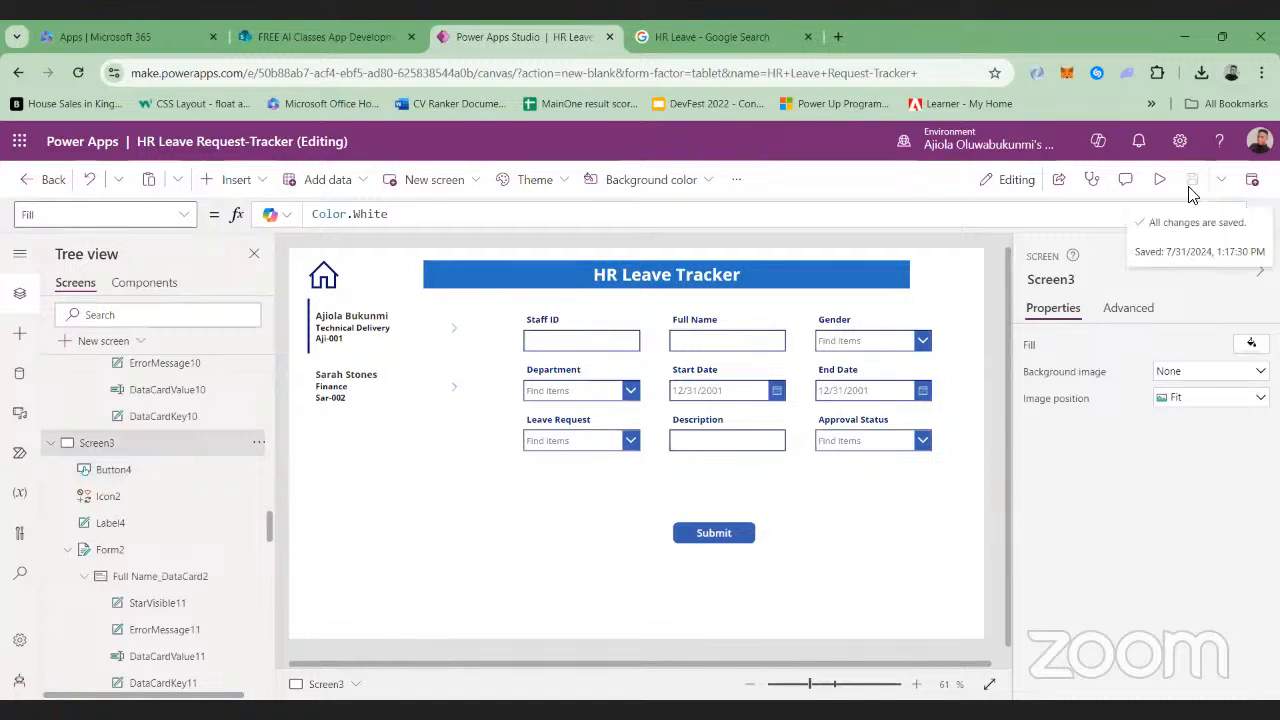